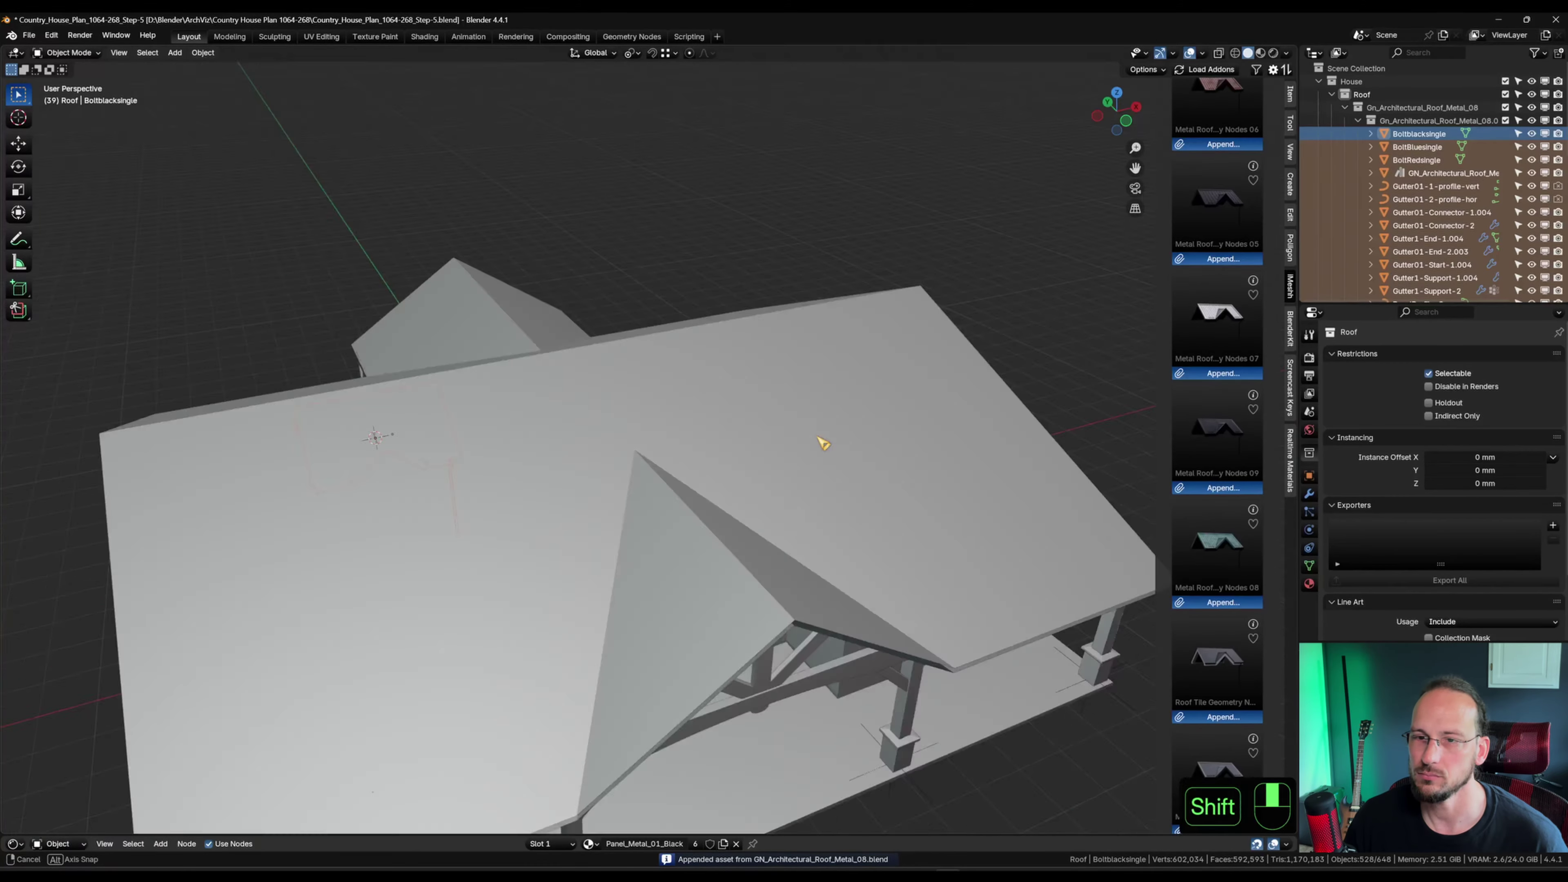
Move the appended metal roof asset about 19049 mm along X and -6213.8 mm along Y, beside the house, and lower it about 2853 mm.
{"action": "key", "text": "KP_7"}
{"action": "key", "text": "g"}
{"action": "left_click", "coordinate": [918, 532]}
{"action": "mouse_move", "coordinate": [918, 533]}
{"action": "middle_mouse_down"}
{"action": "mouse_move", "coordinate": [893, 519]}
{"action": "mouse_move", "coordinate": [885, 409]}
{"action": "mouse_move", "coordinate": [893, 525]}
{"action": "middle_mouse_up"}
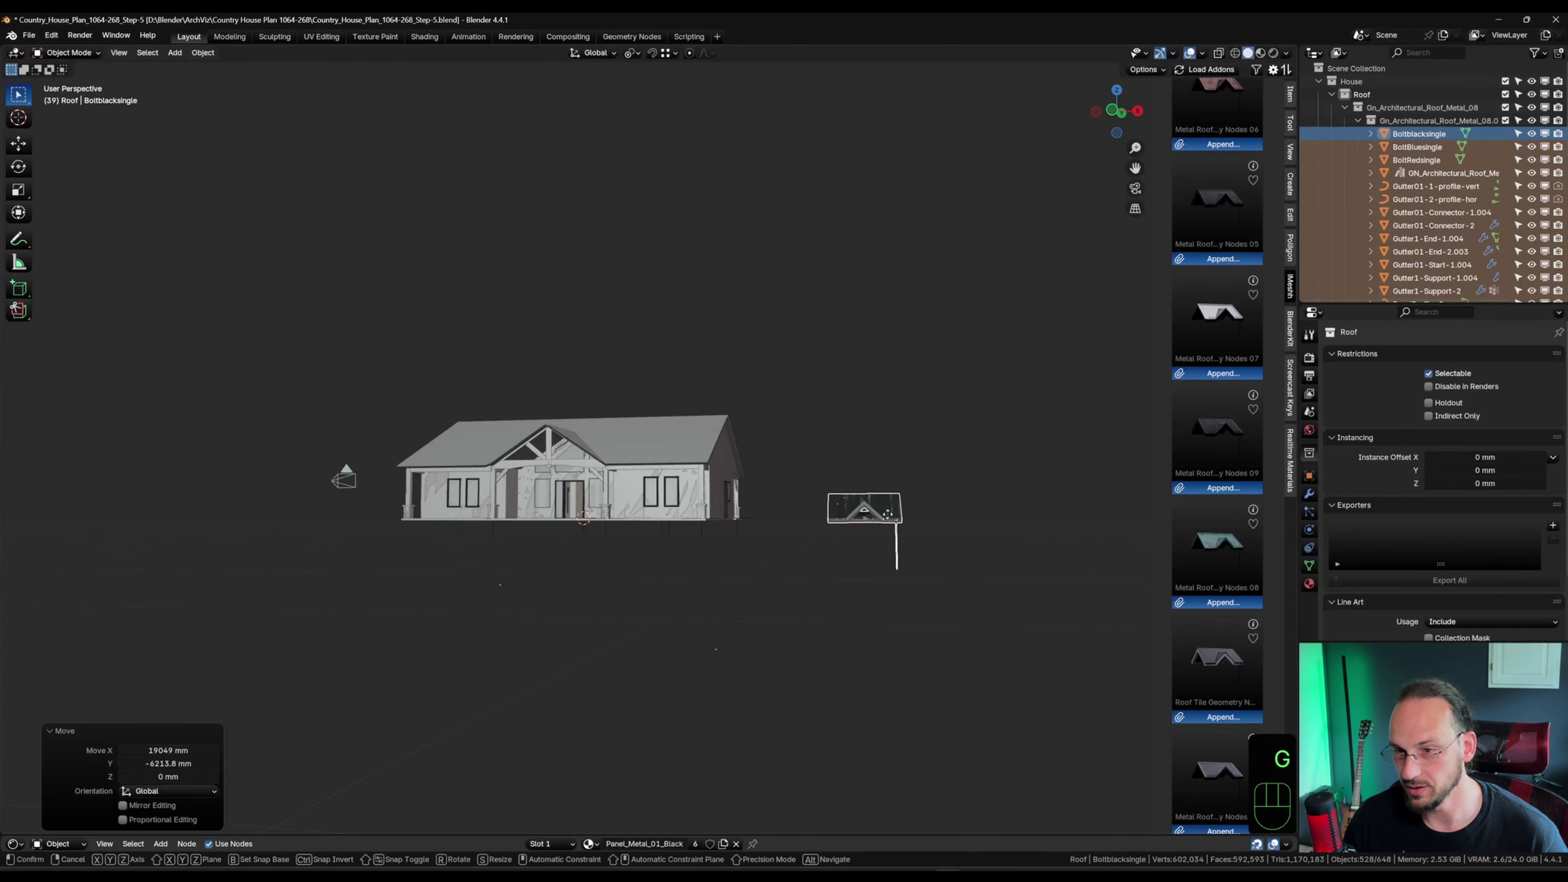
{"action": "key", "text": "z"}
{"action": "left_click", "coordinate": [898, 559]}
{"action": "middle_click_drag", "start_coordinate": [826, 501], "coordinate": [865, 542]}
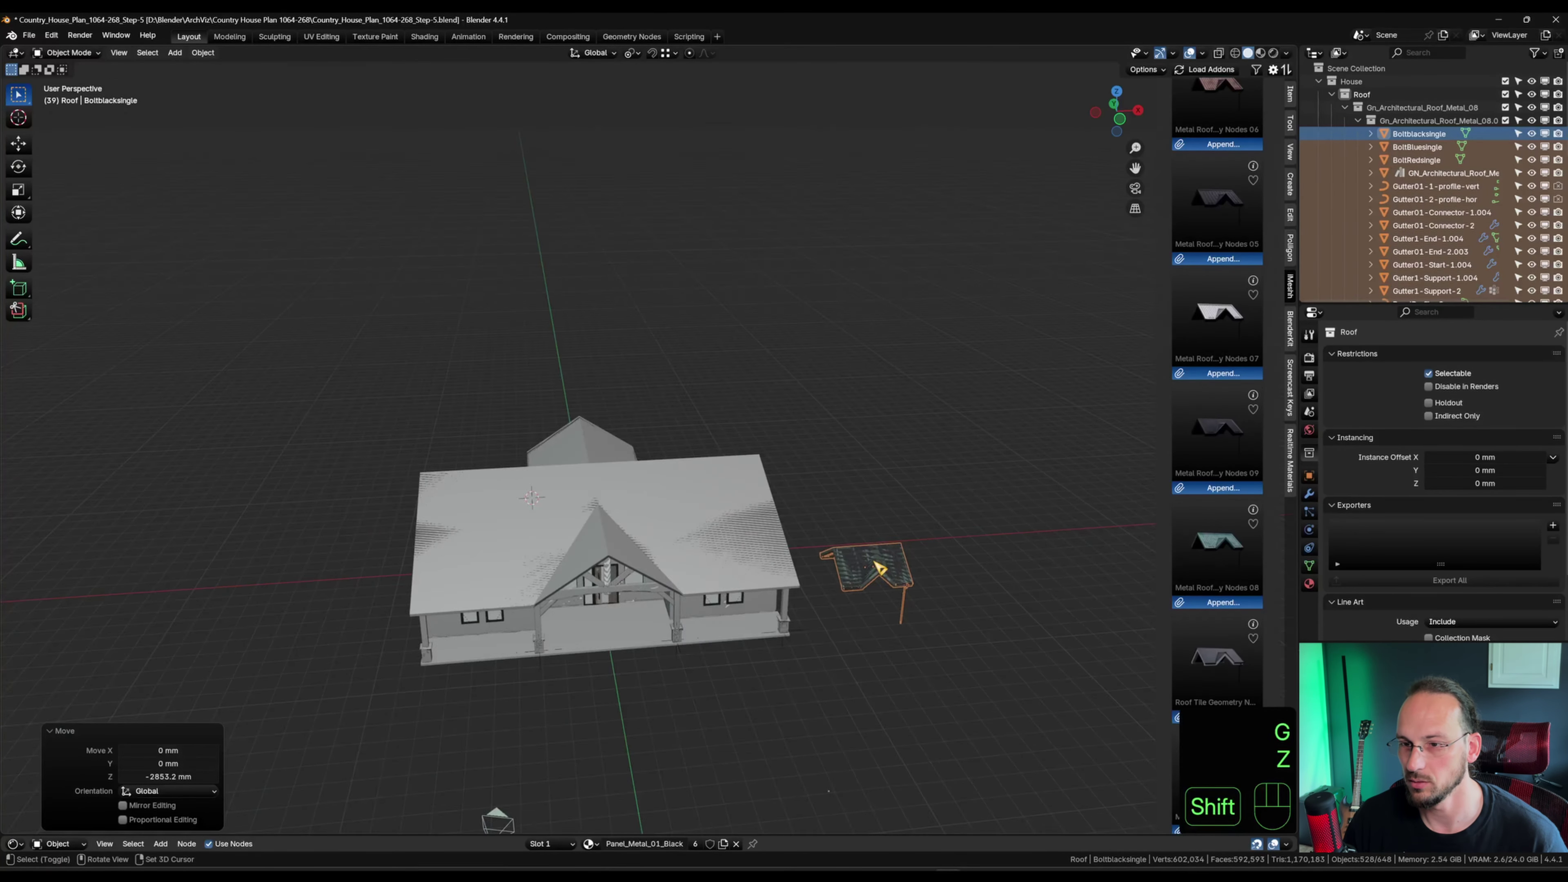
Examine the sample metal roof from both sides, including its panels, skylight opening, valley, gutters and snow guards.
{"action": "scroll", "coordinate": [867, 544], "scroll_direction": "up", "scroll_amount": 4}
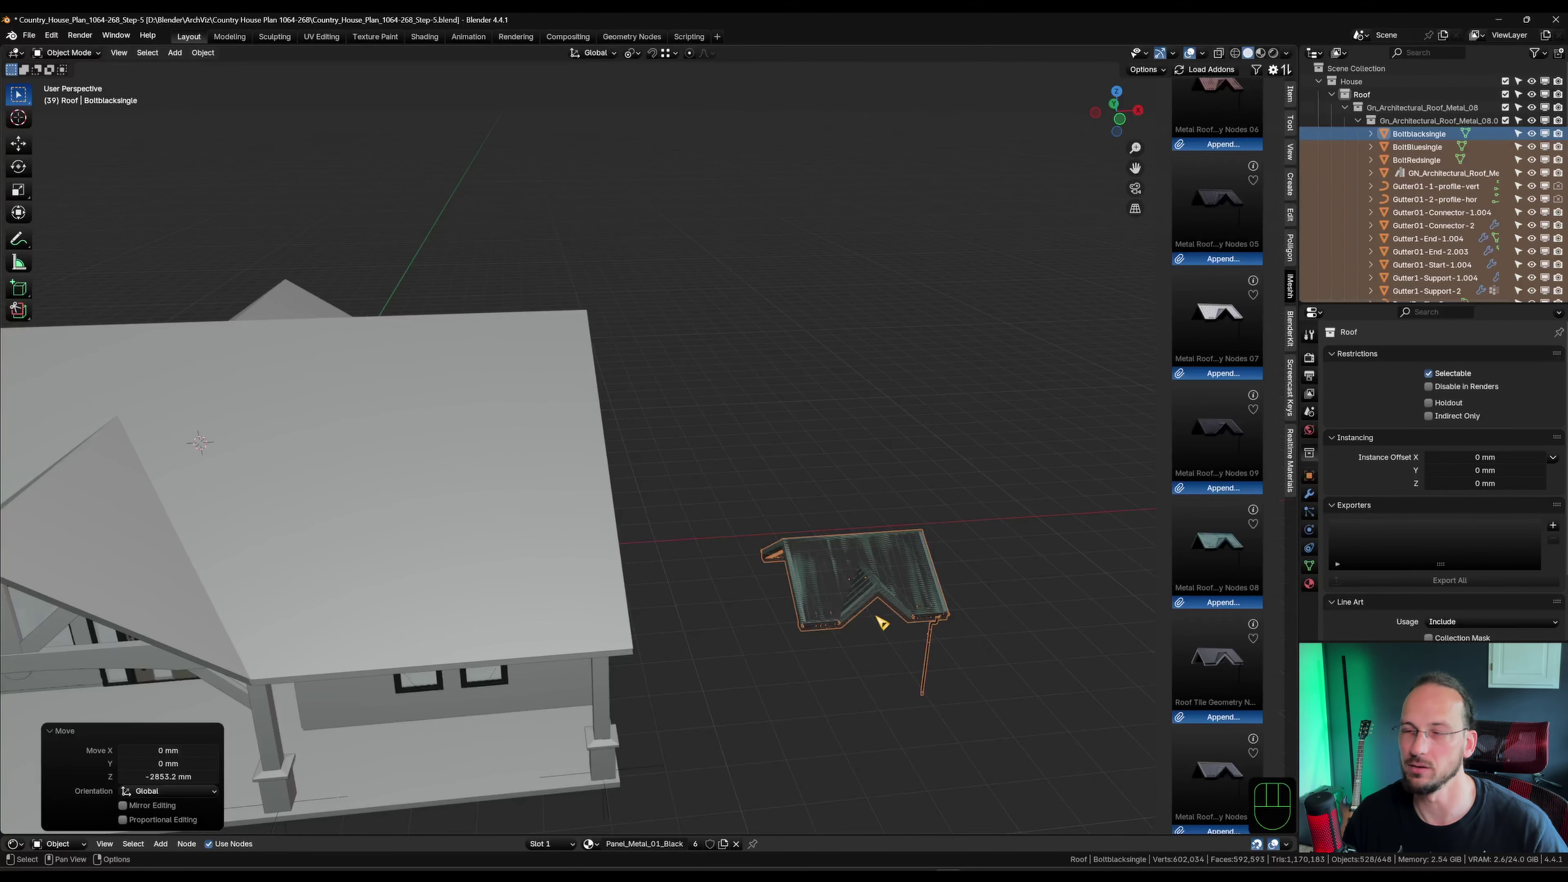
{"action": "middle_click_drag", "start_coordinate": [718, 490], "coordinate": [855, 599]}
{"action": "scroll", "coordinate": [907, 547], "scroll_direction": "up", "scroll_amount": 2}
{"action": "scroll", "coordinate": [855, 599], "scroll_direction": "up", "scroll_amount": 5}
{"action": "middle_click_drag", "start_coordinate": [601, 585], "coordinate": [624, 608]}
{"action": "middle_click_drag", "start_coordinate": [623, 609], "coordinate": [689, 524], "text": "shift"}
{"action": "left_click", "coordinate": [838, 651]}
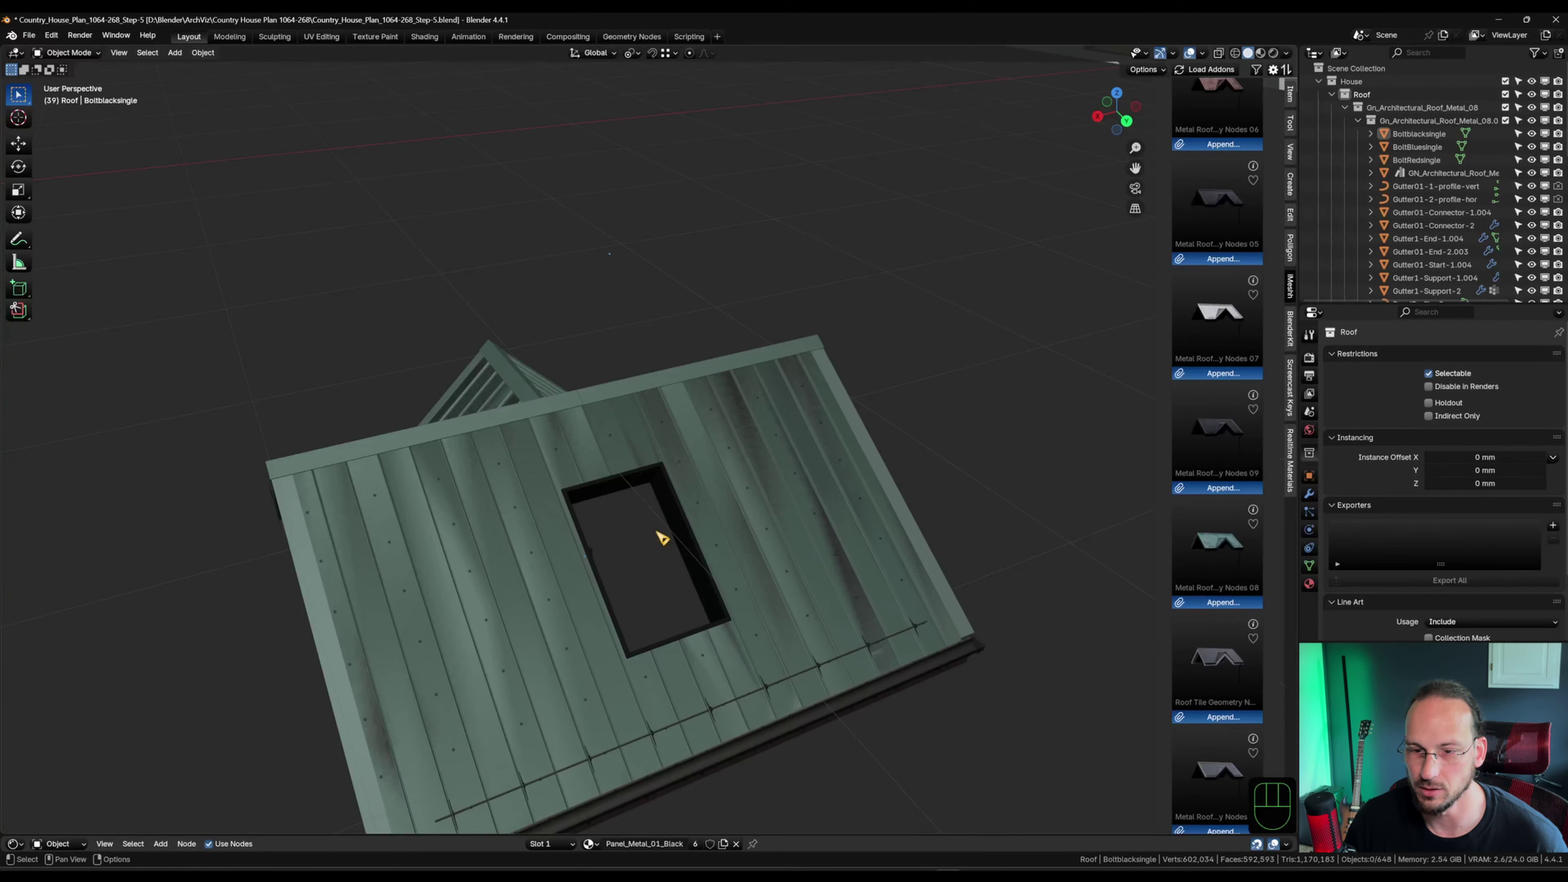
{"action": "middle_click_drag", "start_coordinate": [1025, 403], "coordinate": [501, 464]}
{"action": "scroll", "coordinate": [500, 464], "scroll_direction": "up", "scroll_amount": 2}
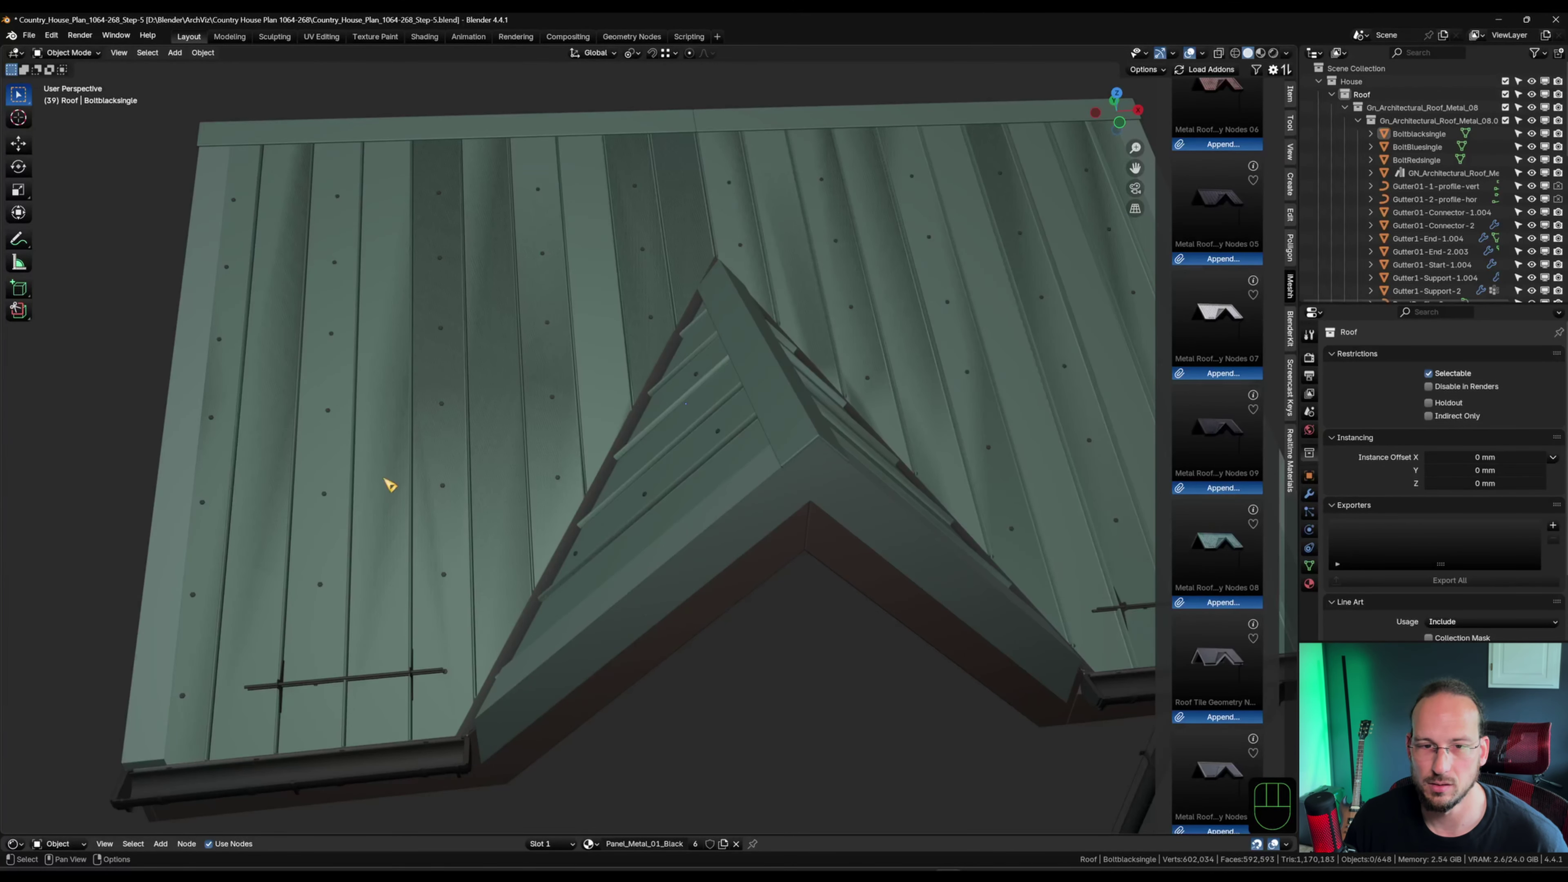
{"action": "scroll", "coordinate": [578, 620], "scroll_direction": "down", "scroll_amount": 8}
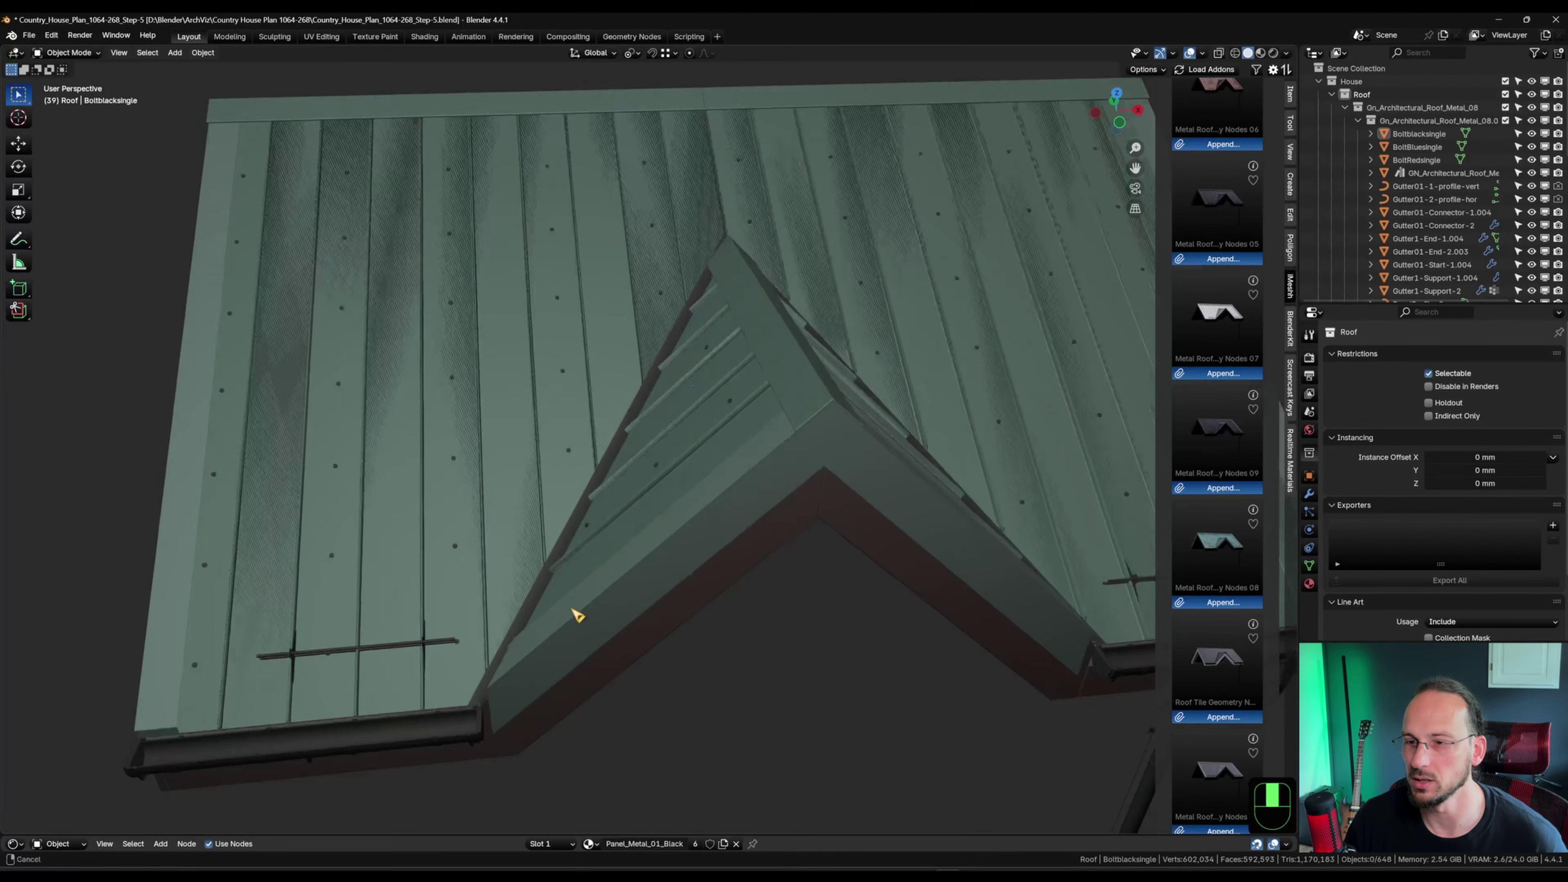
{"action": "scroll", "coordinate": [639, 553], "scroll_direction": "down", "scroll_amount": 5}
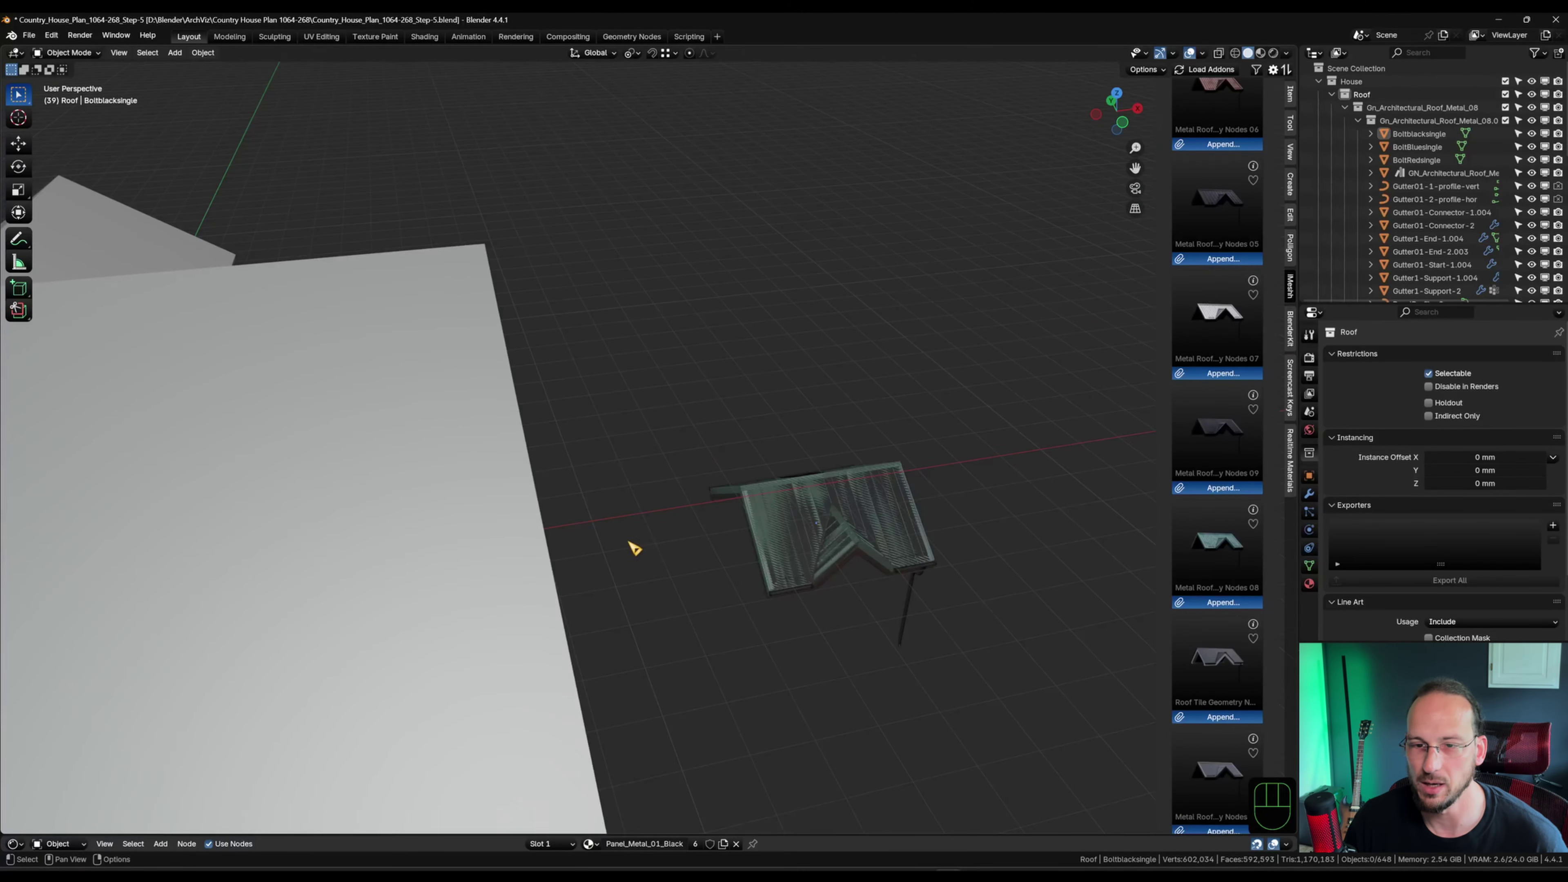
{"action": "scroll", "coordinate": [556, 513], "scroll_direction": "up", "scroll_amount": 3}
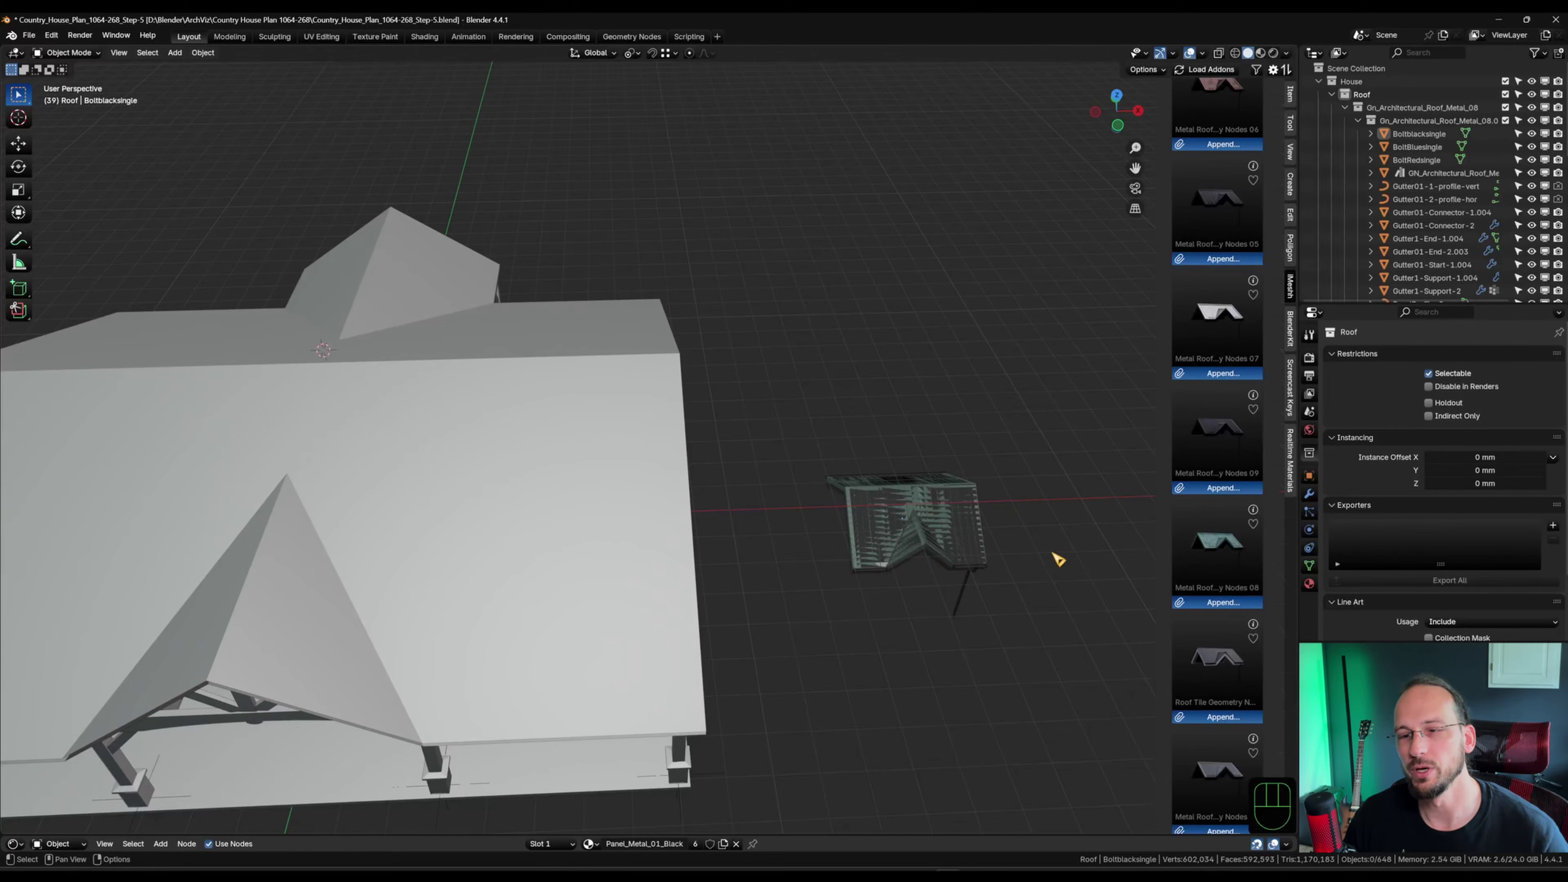
Join the house's plain roof mesh into the GN_Architectural_Roof_Metal_08 object so it takes on the roof generator's Geometry Nodes modifier.
{"action": "left_click", "coordinate": [1310, 494]}
{"action": "left_click", "coordinate": [888, 552]}
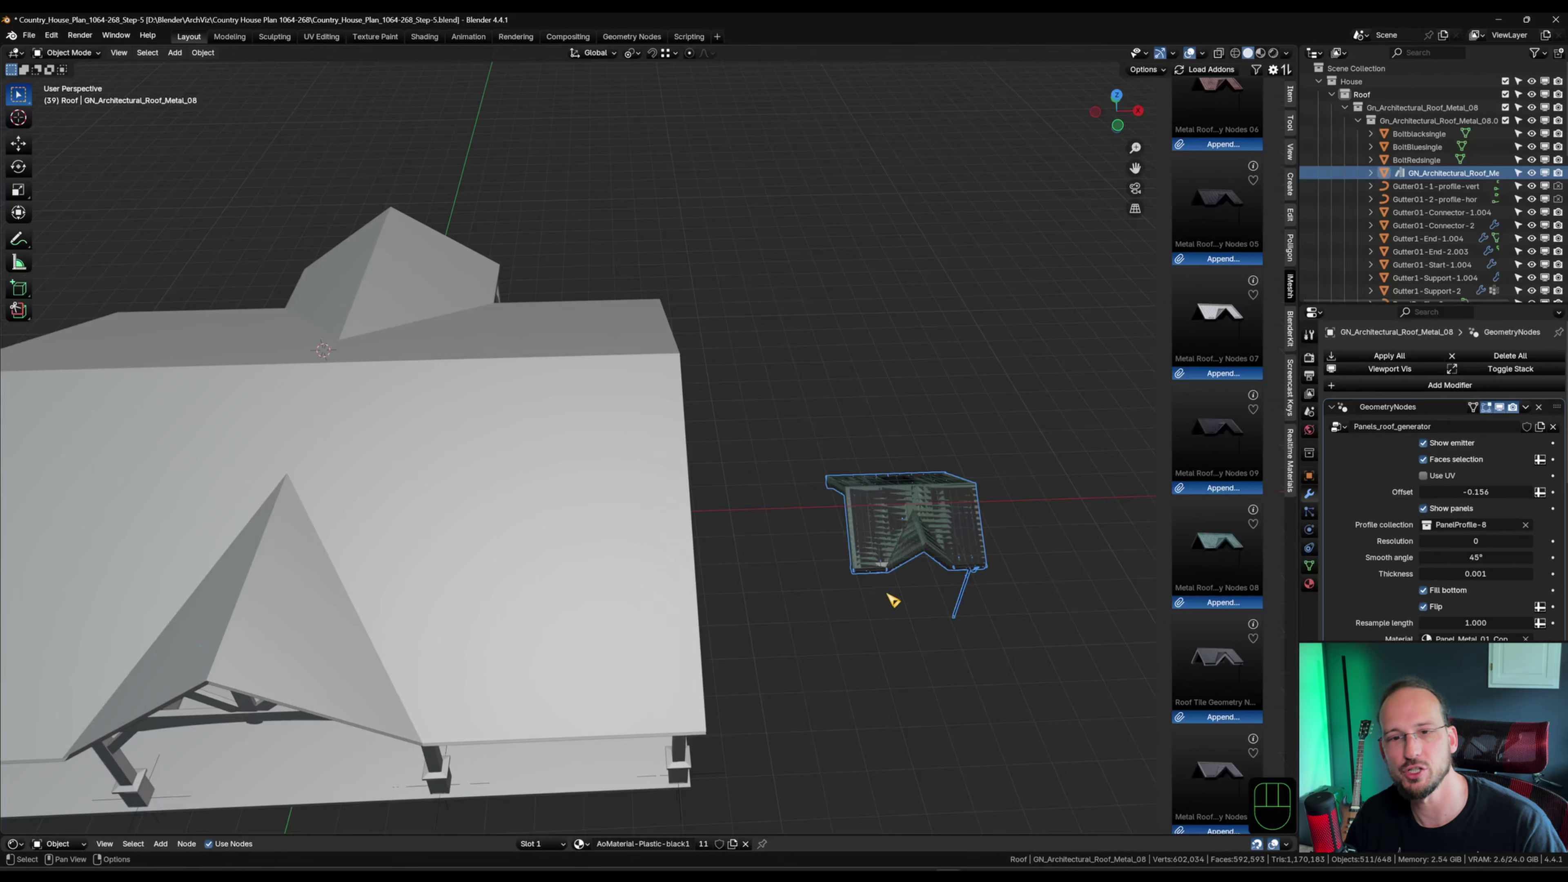
{"action": "left_click", "coordinate": [580, 508]}
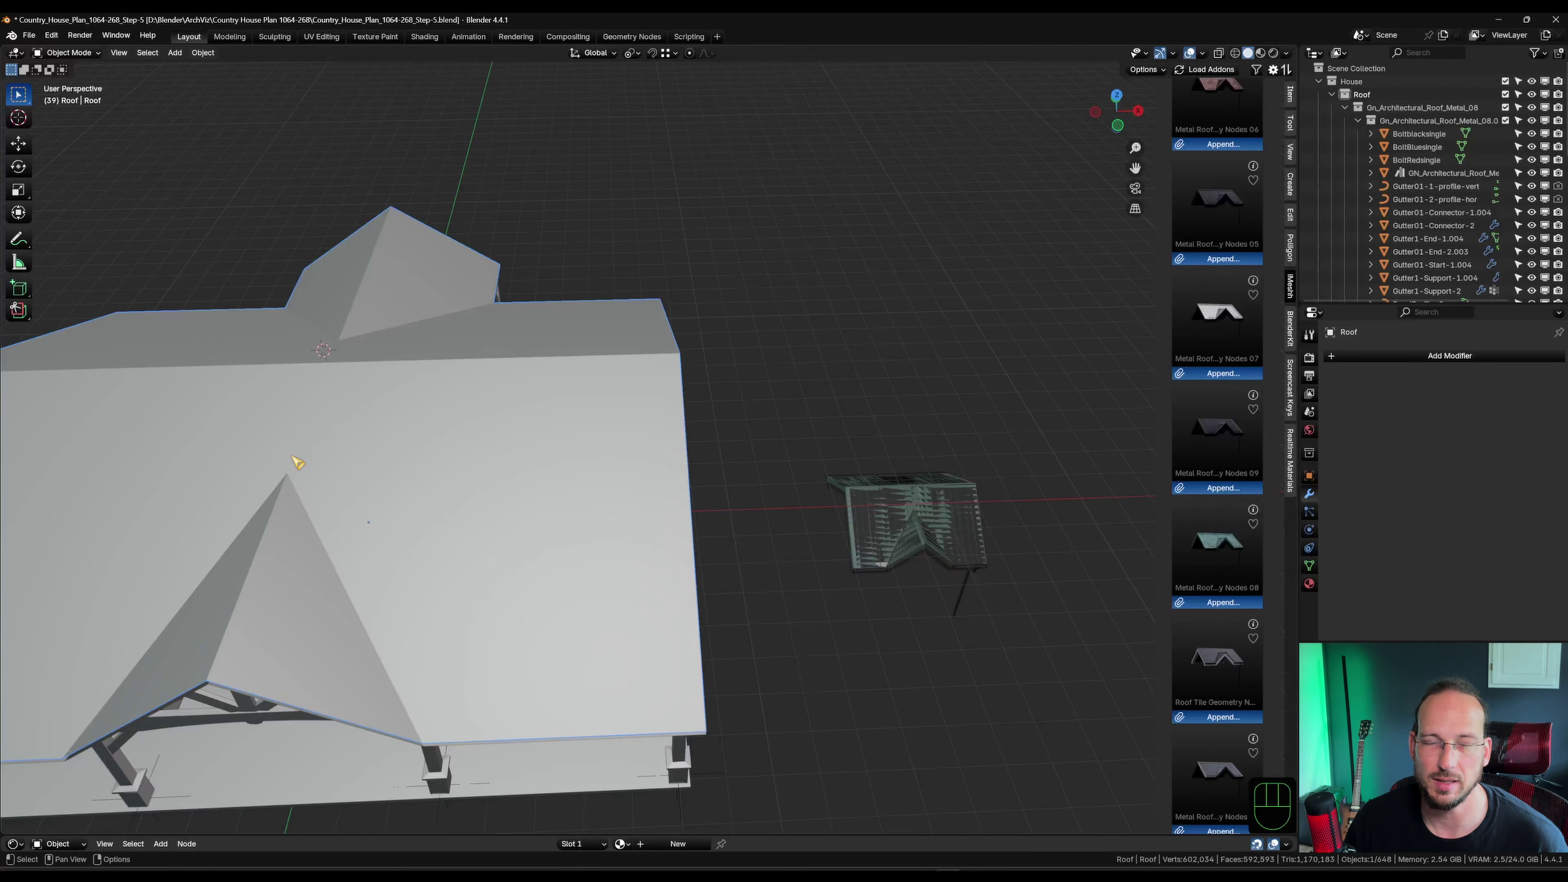
{"action": "key", "text": "shift"}
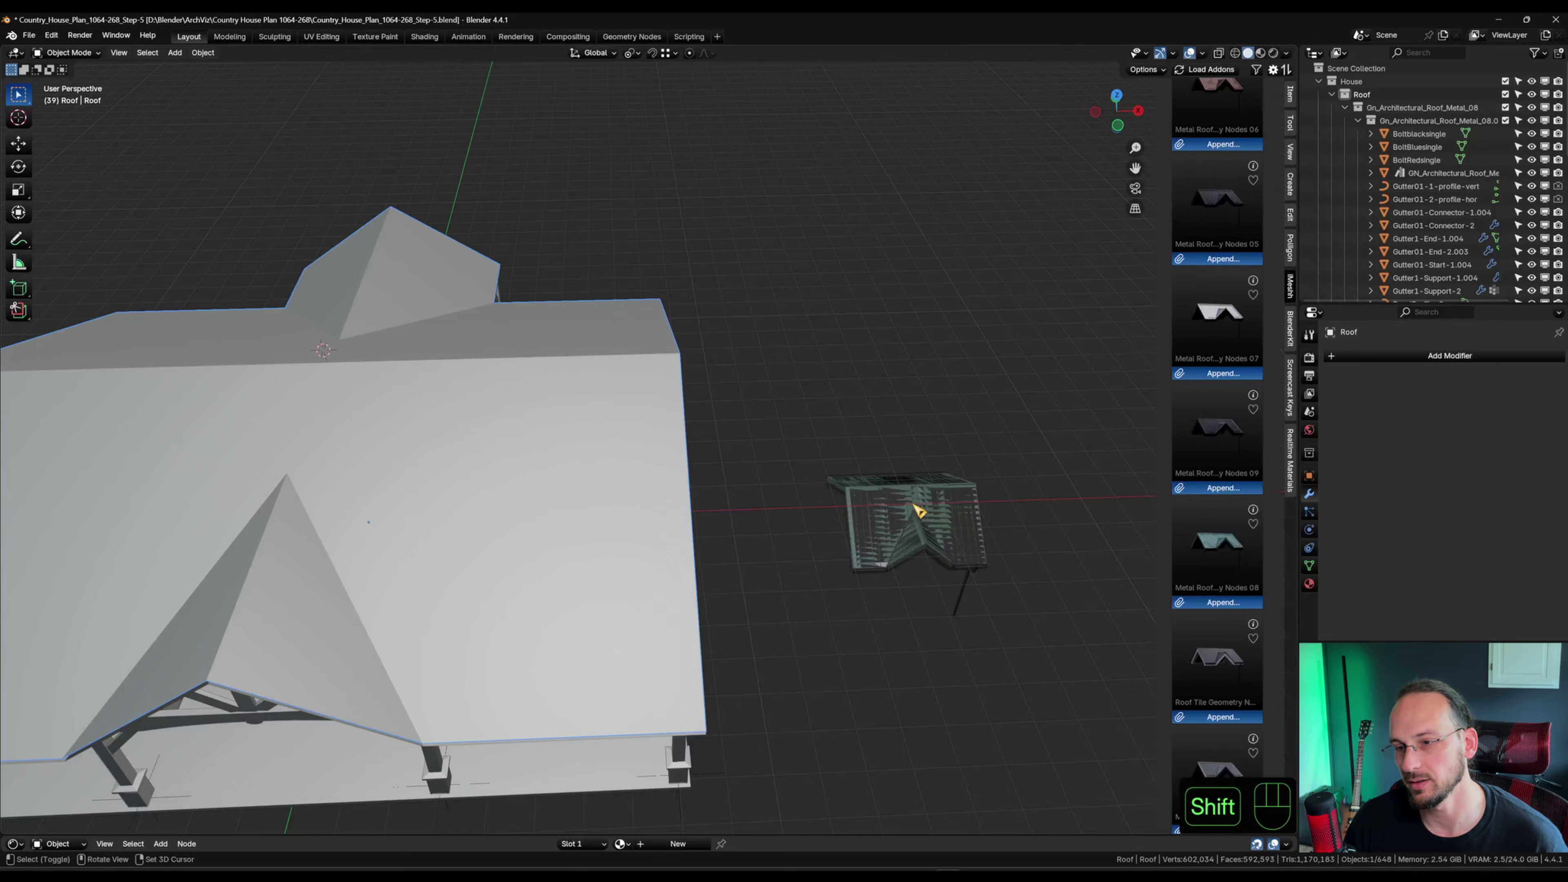
{"action": "left_click", "coordinate": [919, 509], "text": "shift"}
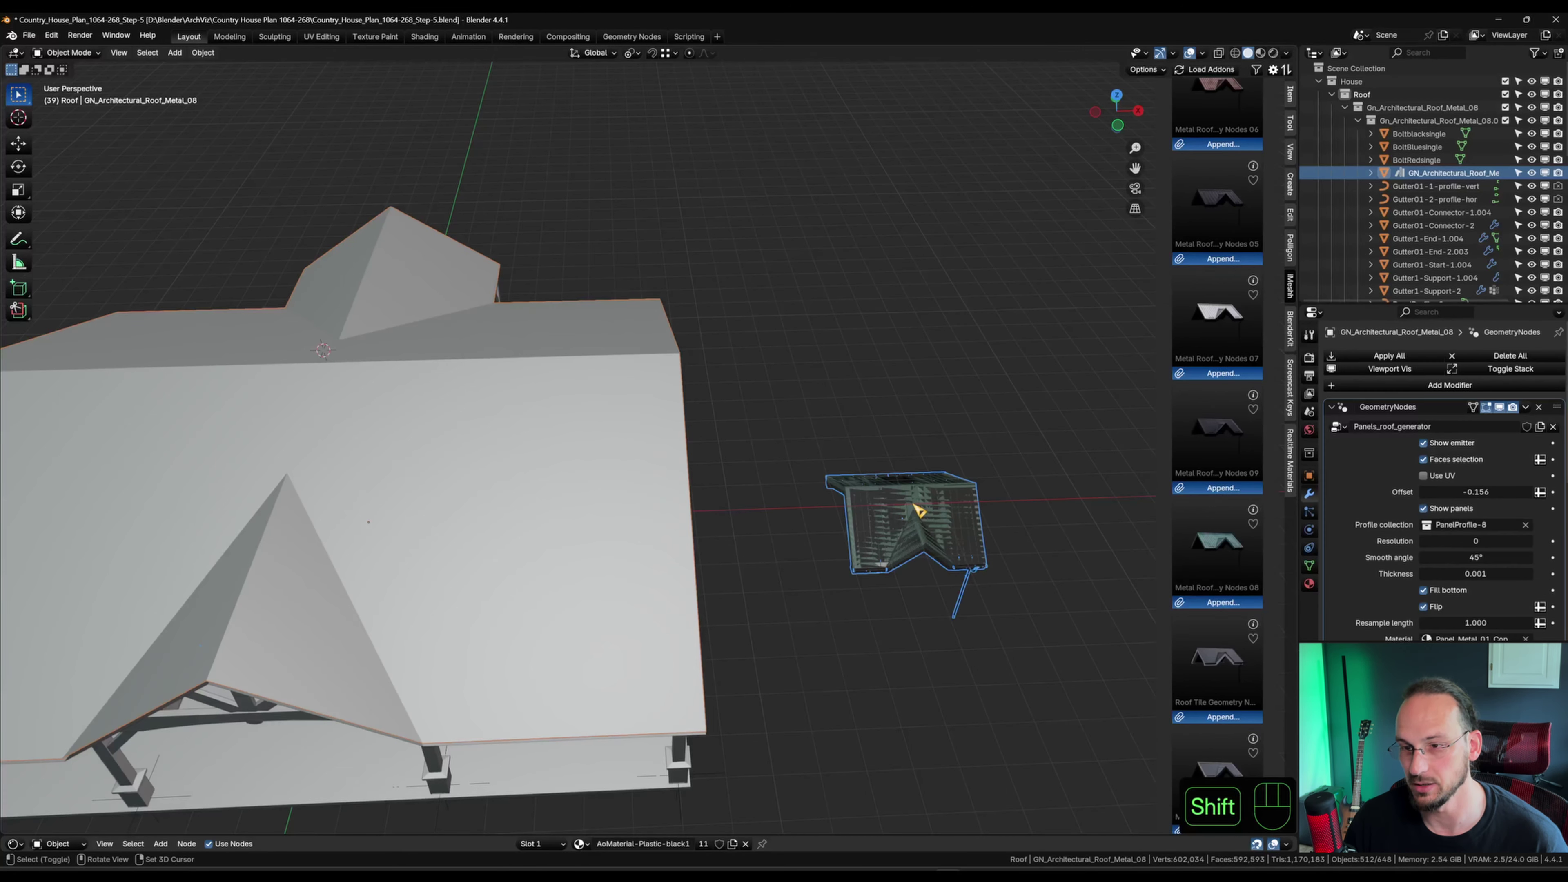
{"action": "key", "text": "ctrl"}
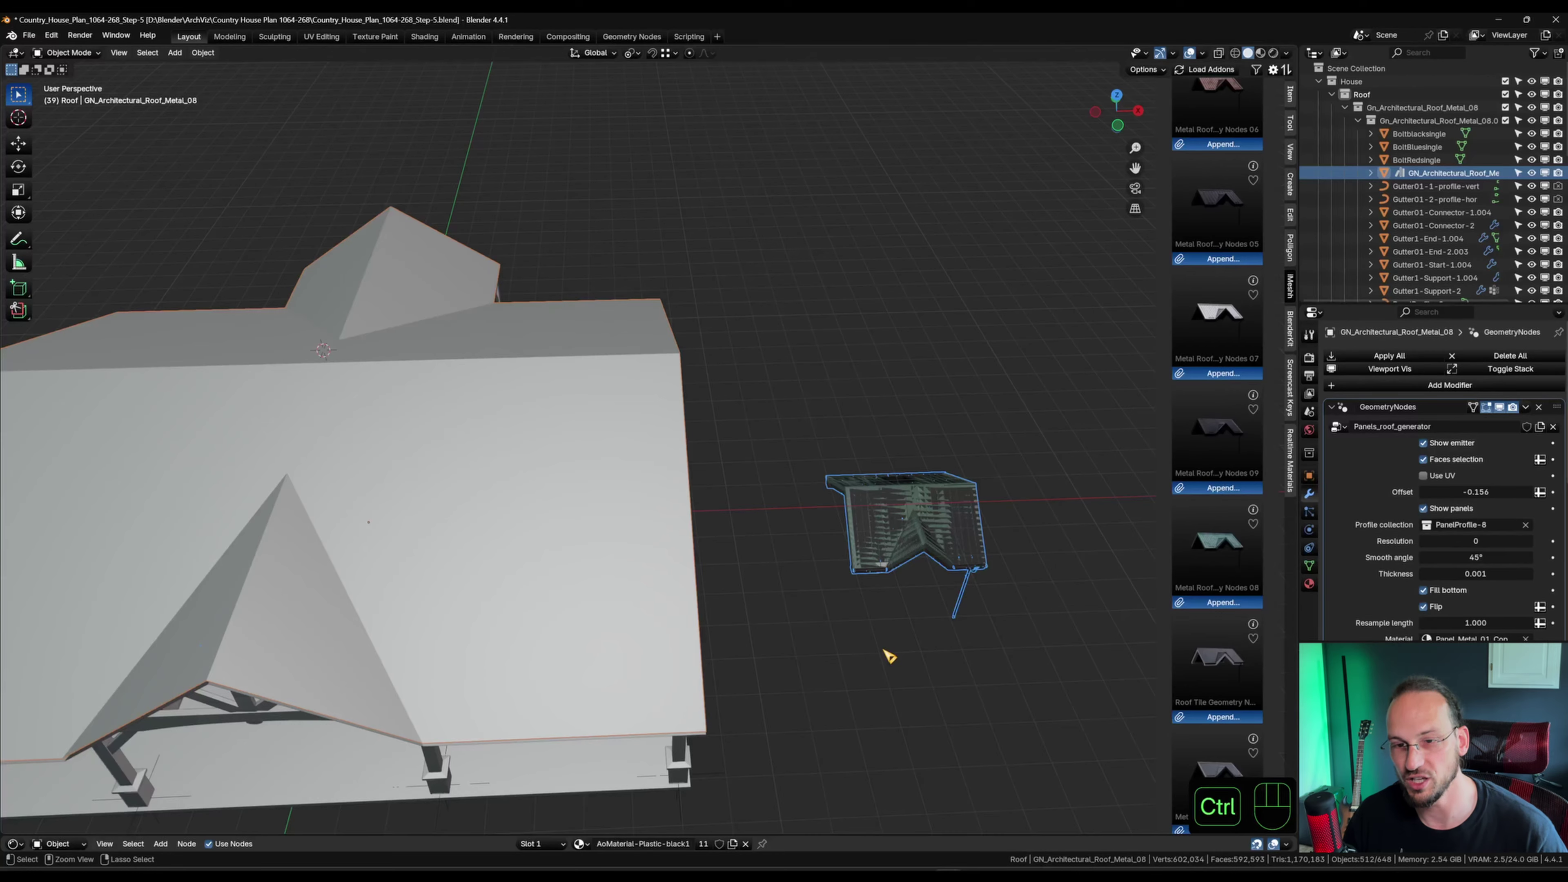
{"action": "key", "text": "ctrl+j"}
Delete the linked vertices of the sample roof beside the house in Edit Mode, and return to Object Mode.
{"action": "middle_click_drag", "start_coordinate": [878, 676], "coordinate": [616, 423]}
{"action": "middle_click_drag", "start_coordinate": [895, 585], "coordinate": [868, 501], "text": "shift"}
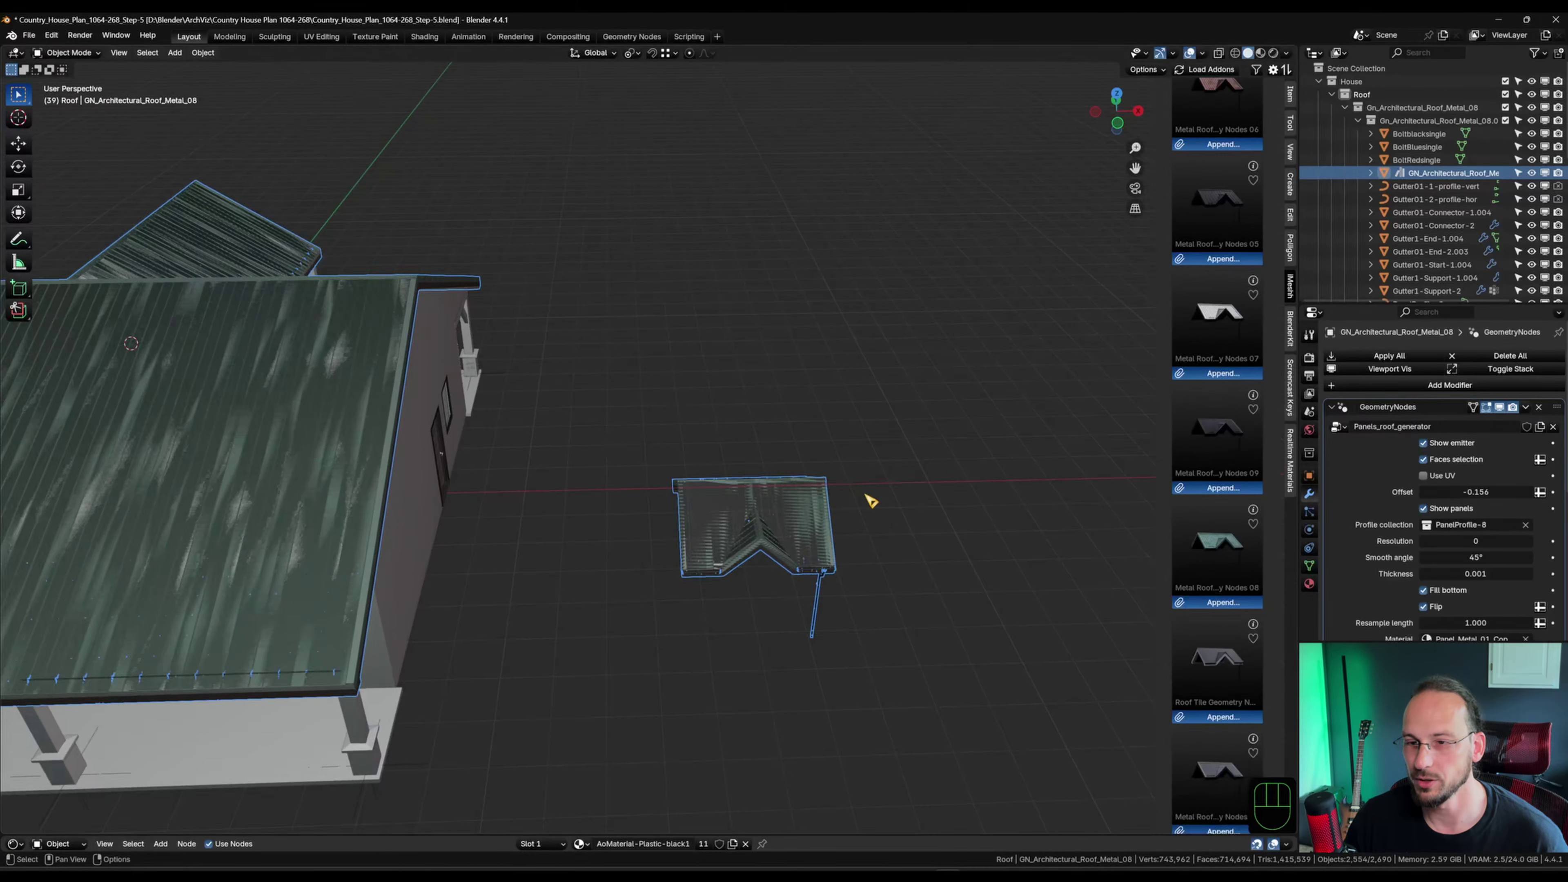
{"action": "key", "text": "Tab"}
{"action": "left_click", "coordinate": [760, 508]}
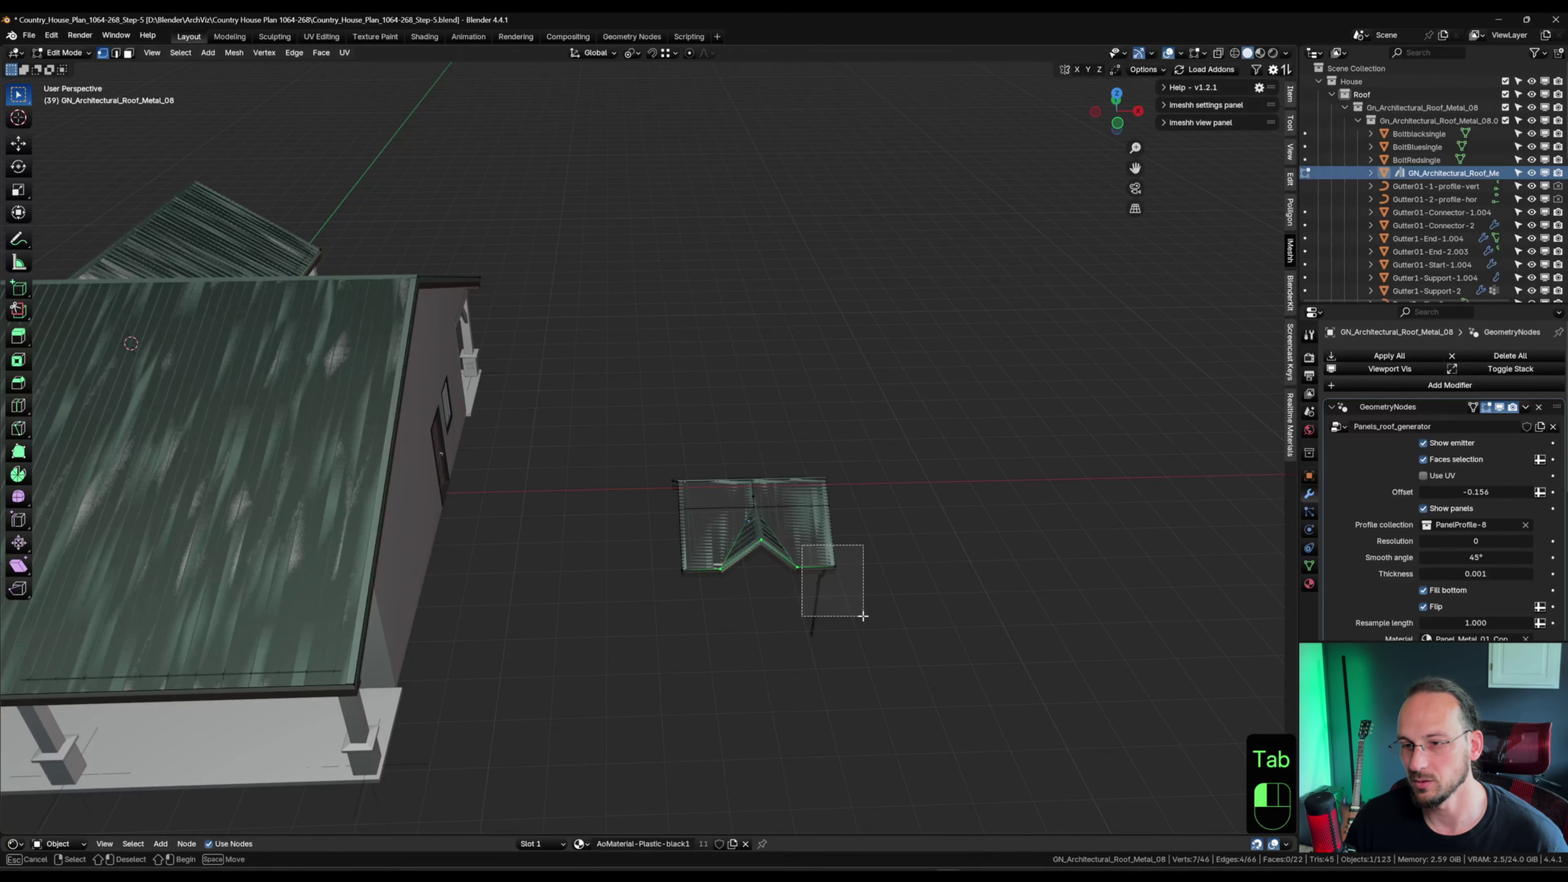
{"action": "key", "text": "ctrl+l"}
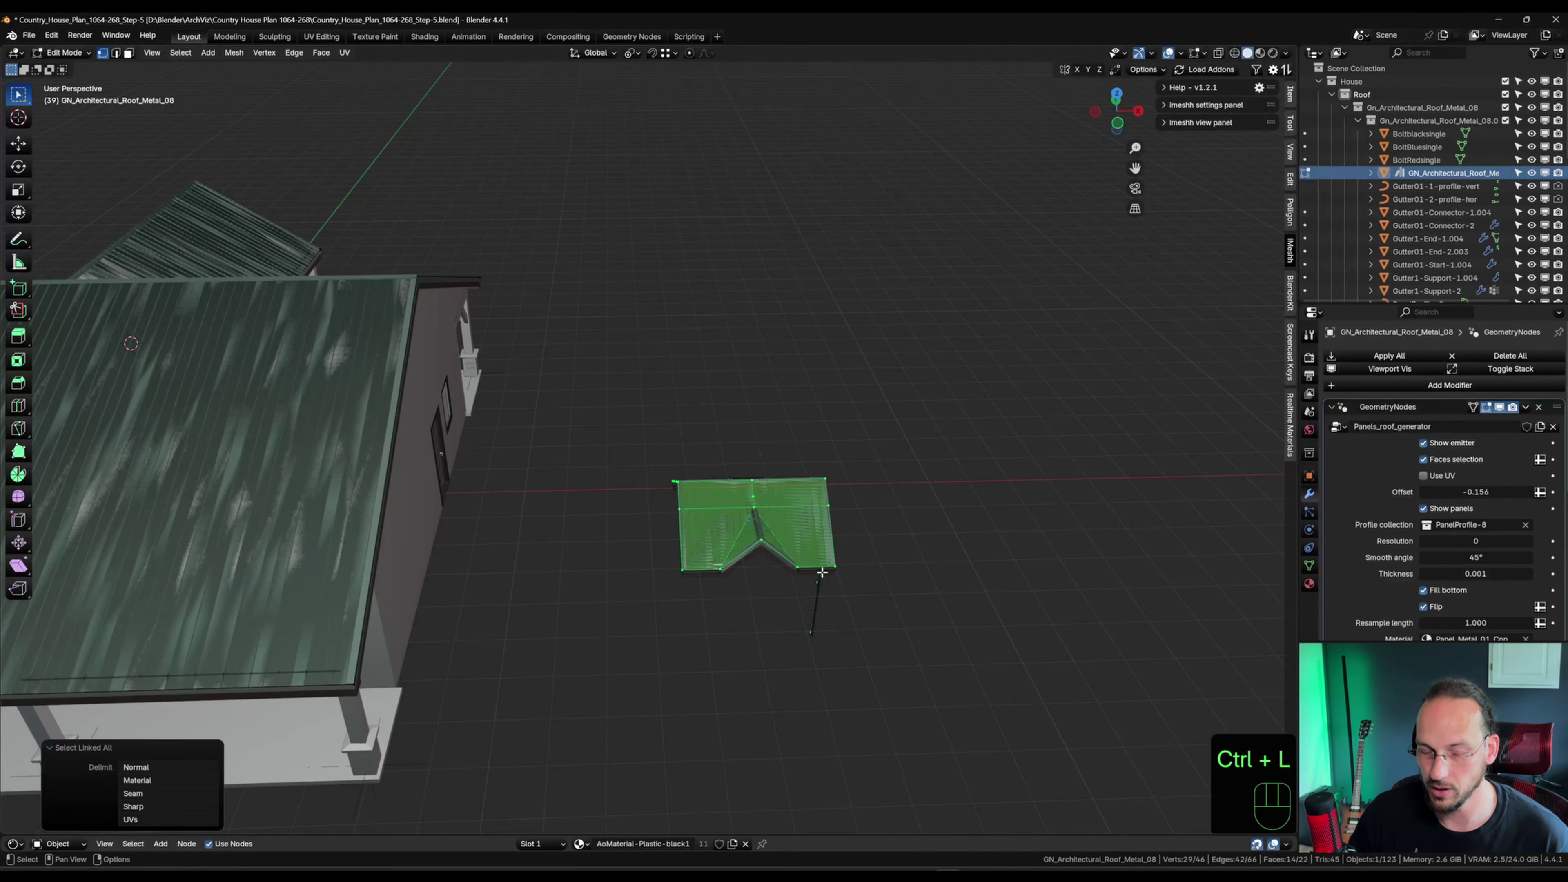
{"action": "key", "text": "x"}
{"action": "left_click", "coordinate": [805, 549]}
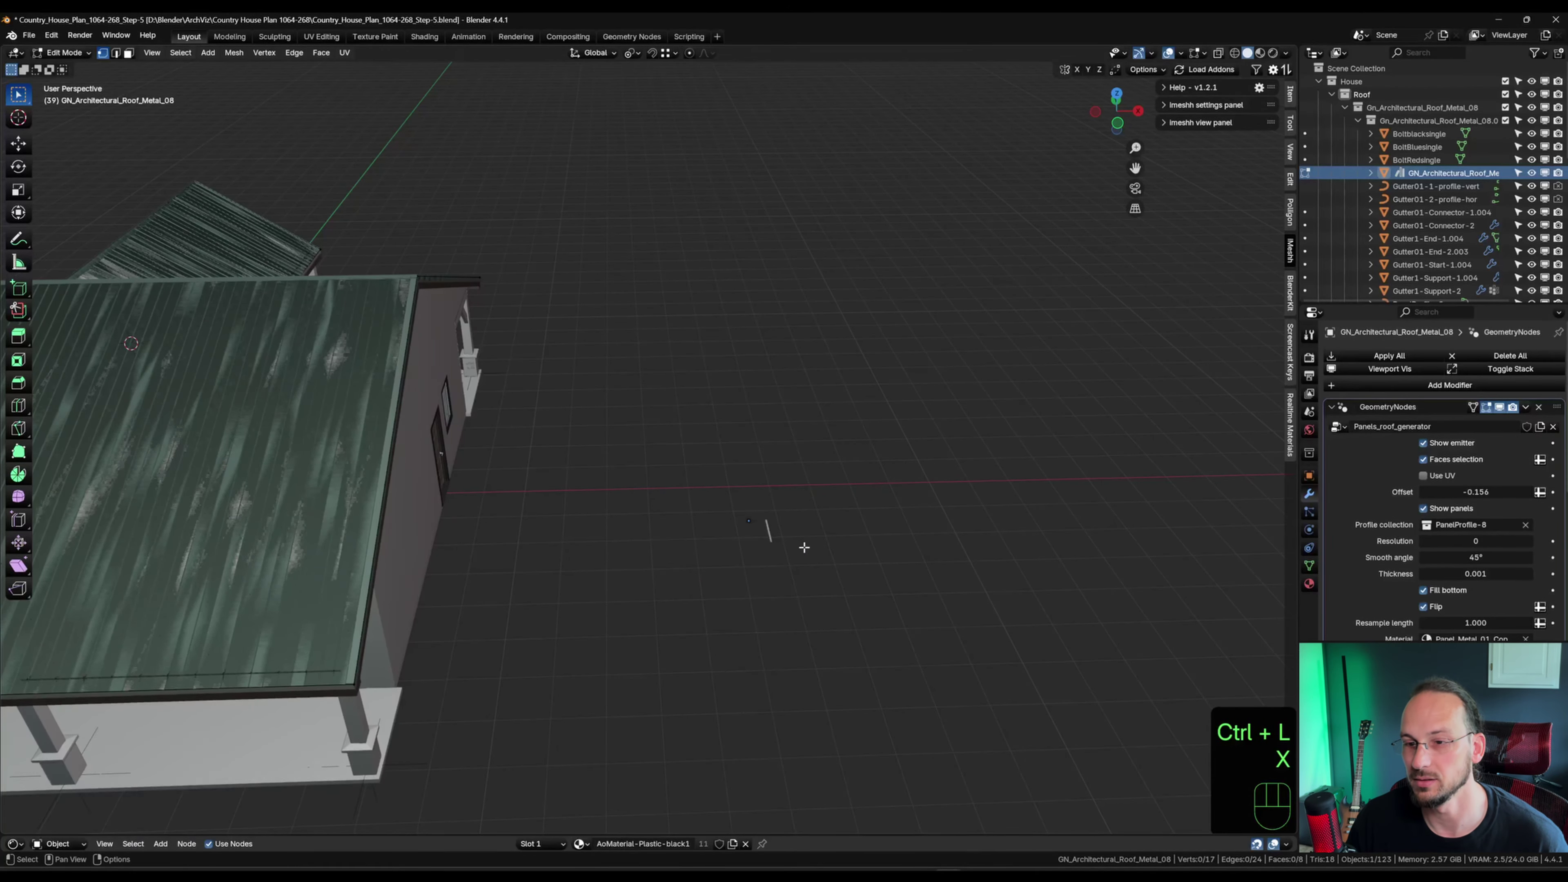
{"action": "middle_click_drag", "start_coordinate": [802, 546], "coordinate": [804, 558]}
{"action": "scroll", "coordinate": [804, 558], "scroll_direction": "down", "scroll_amount": 2}
{"action": "middle_click_drag", "start_coordinate": [654, 553], "coordinate": [988, 549], "text": "shift"}
{"action": "key", "text": "Tab"}
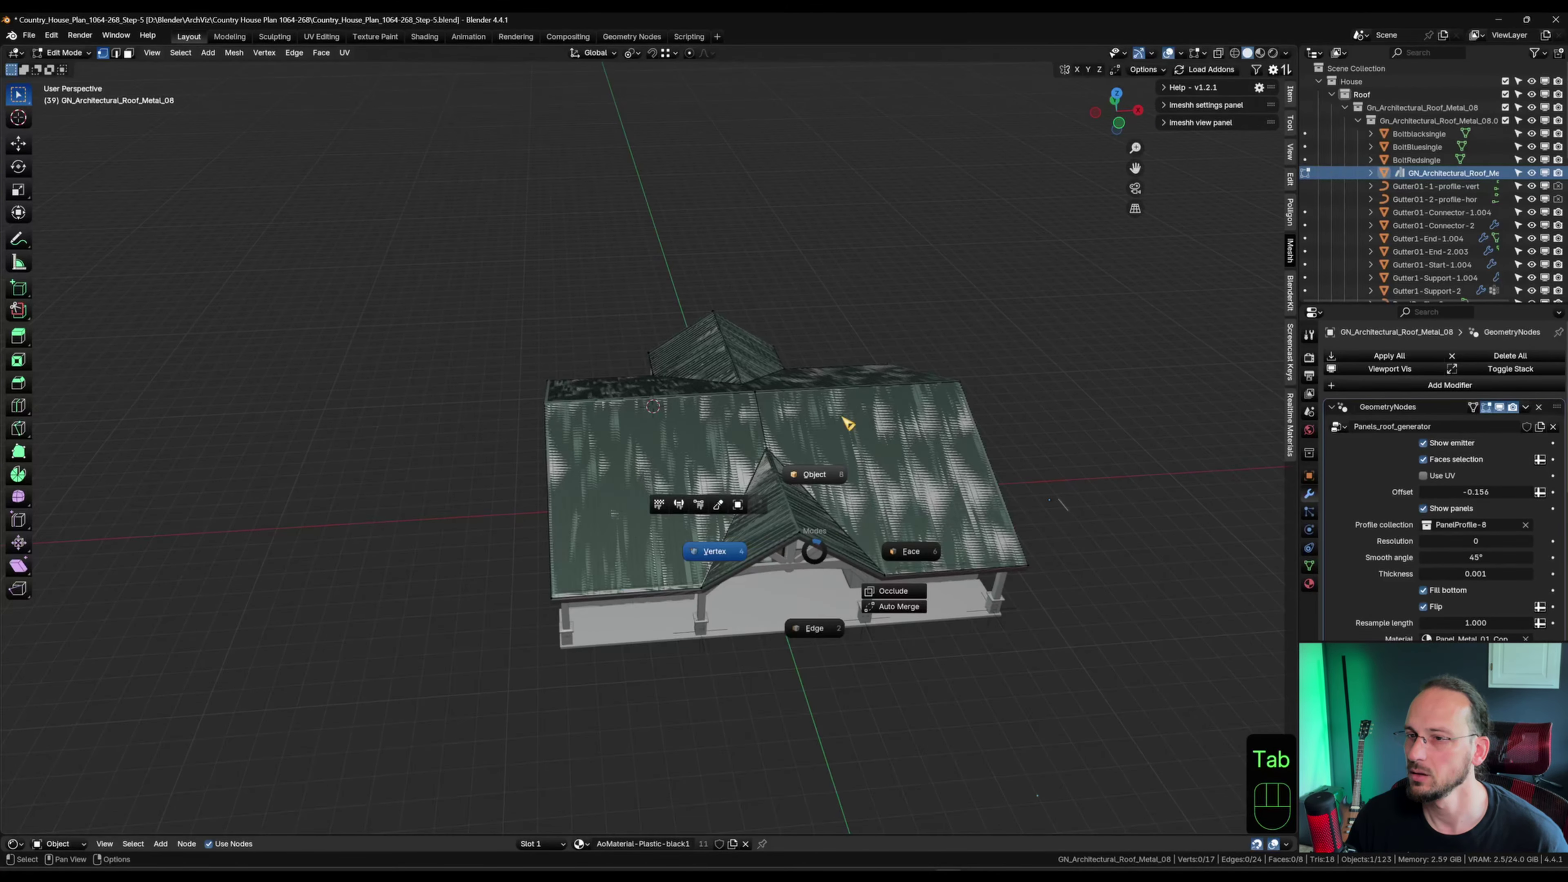
{"action": "left_click", "coordinate": [847, 413]}
Set the viewport's Clip Start to 10 mm.
{"action": "middle_click_drag", "start_coordinate": [790, 517], "coordinate": [816, 518]}
{"action": "scroll", "coordinate": [817, 518], "scroll_direction": "up", "scroll_amount": 3}
{"action": "left_click", "coordinate": [1290, 151]}
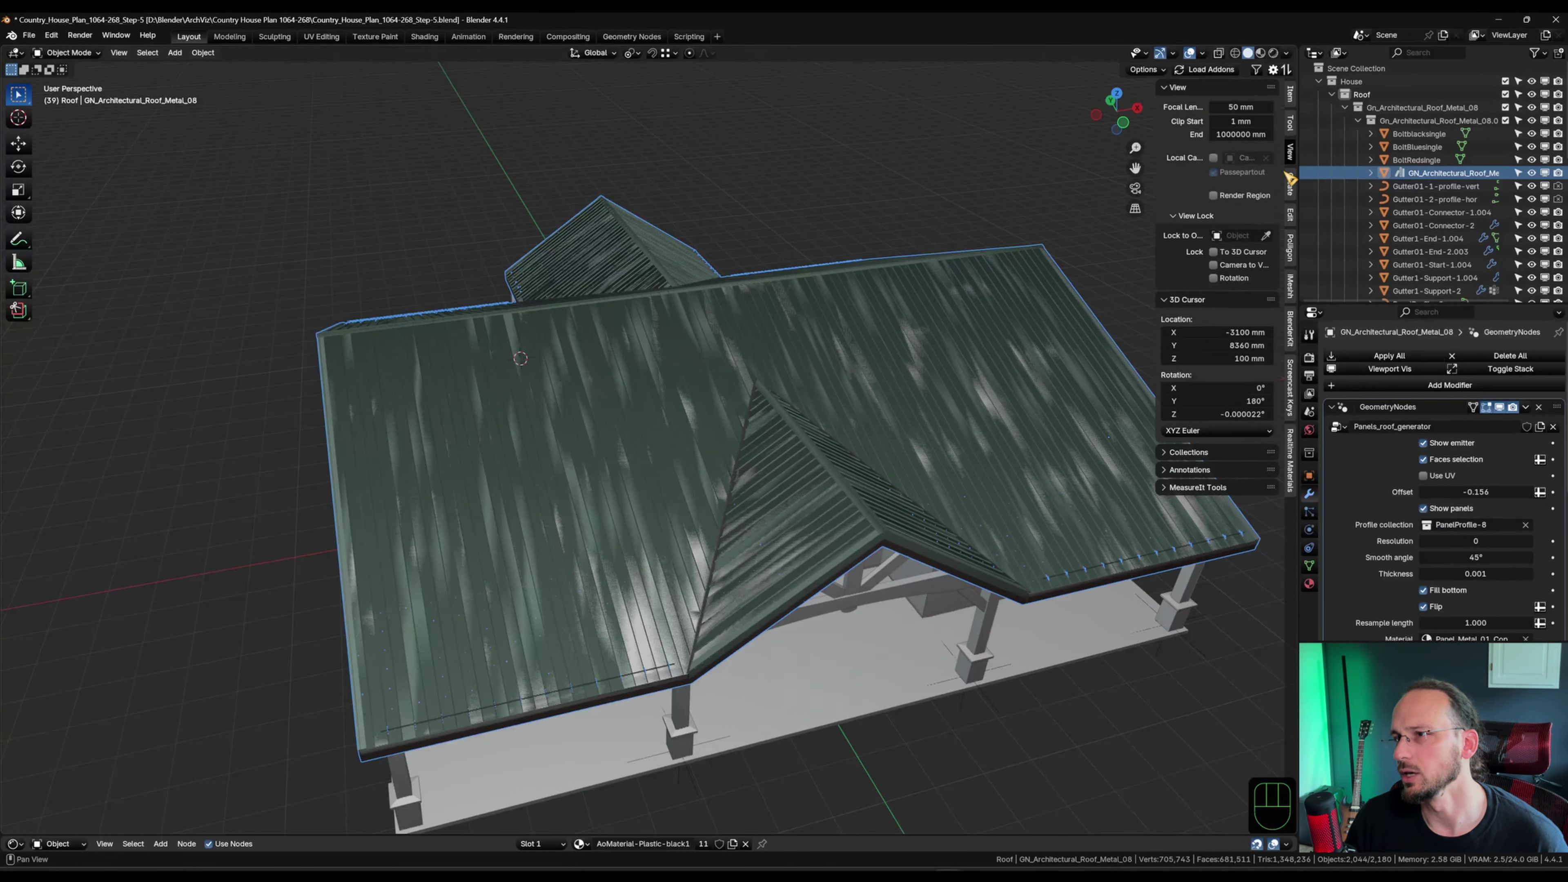
{"action": "left_click", "coordinate": [1242, 122]}
{"action": "left_click", "coordinate": [1220, 121]}
{"action": "type", "text": "0"}
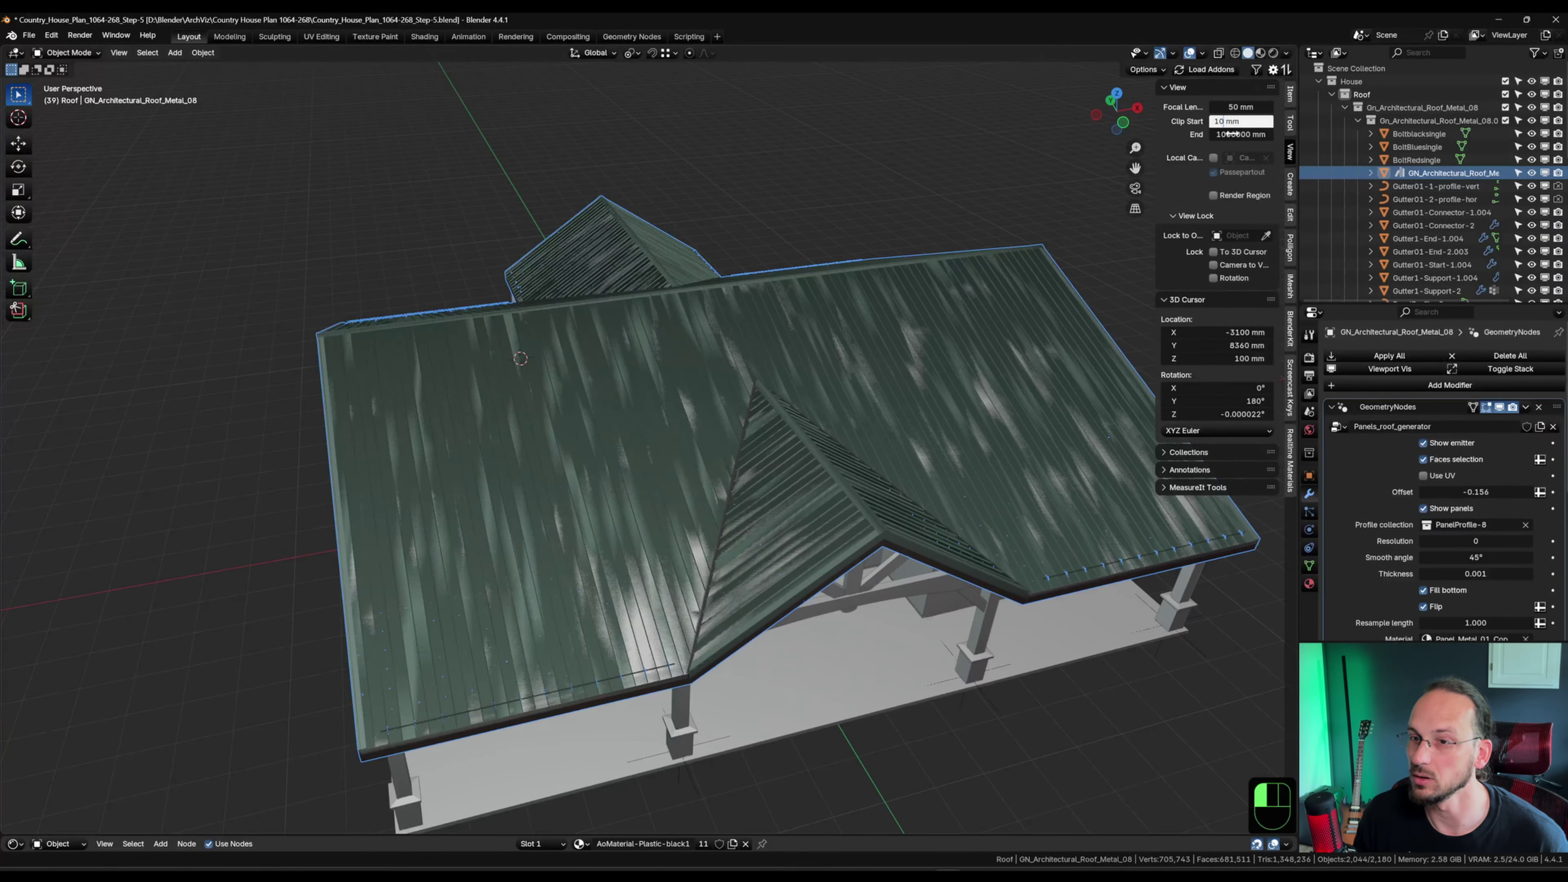
{"action": "key", "text": "Return"}
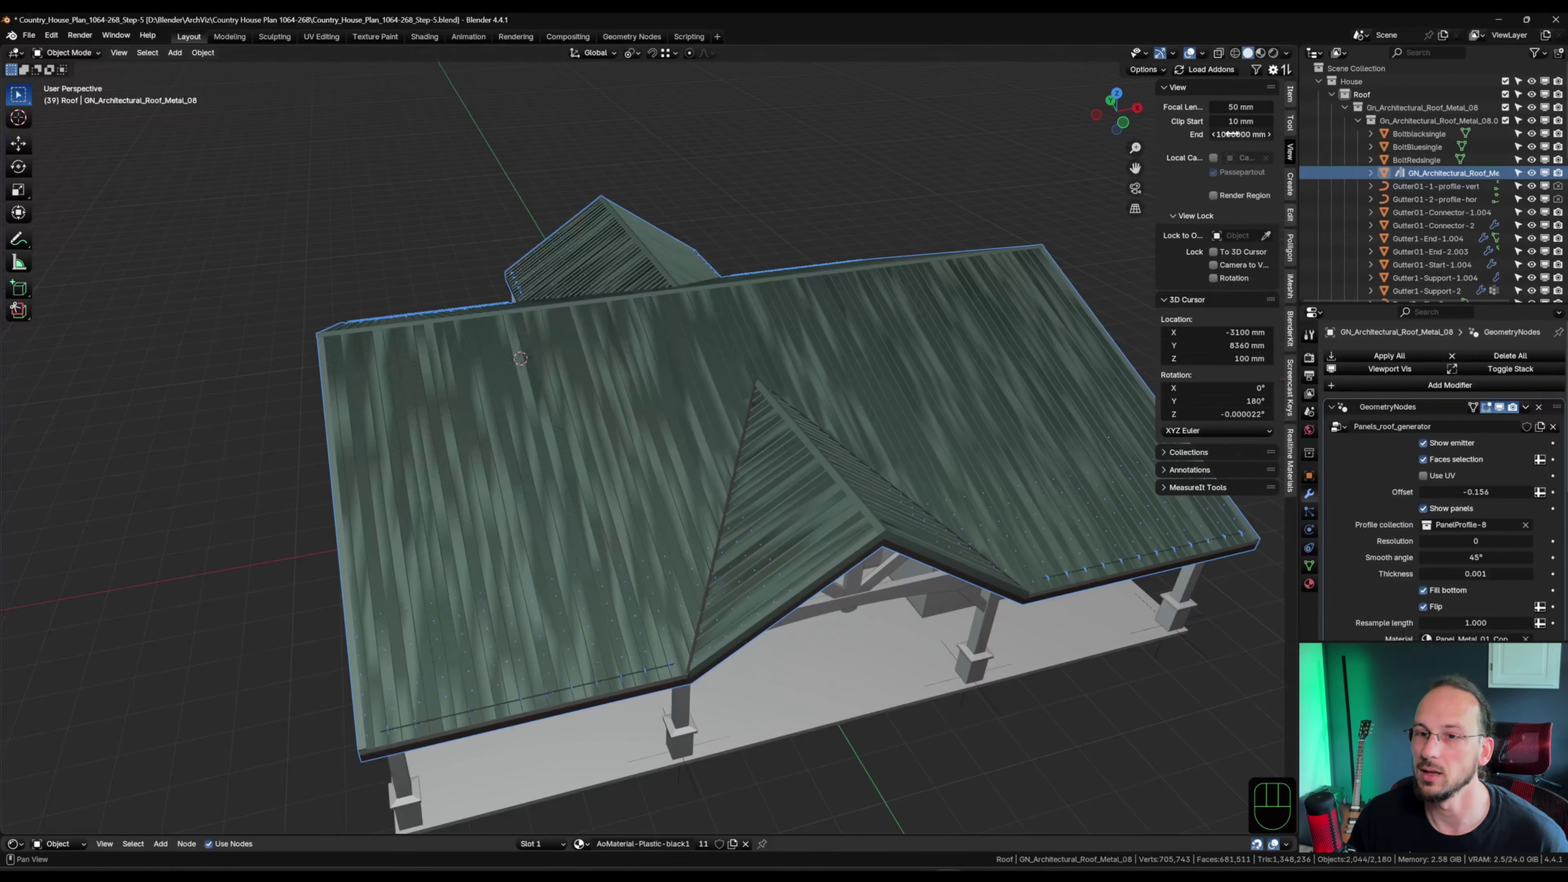
Review the roof mesh's full attribute list, from slope, soffit and ridge settings through the removal, snow guard and face attributes.
{"action": "middle_click_drag", "start_coordinate": [630, 273], "coordinate": [669, 447]}
{"action": "scroll", "coordinate": [721, 389], "scroll_direction": "up", "scroll_amount": 4}
{"action": "scroll", "coordinate": [704, 396], "scroll_direction": "down", "scroll_amount": 5}
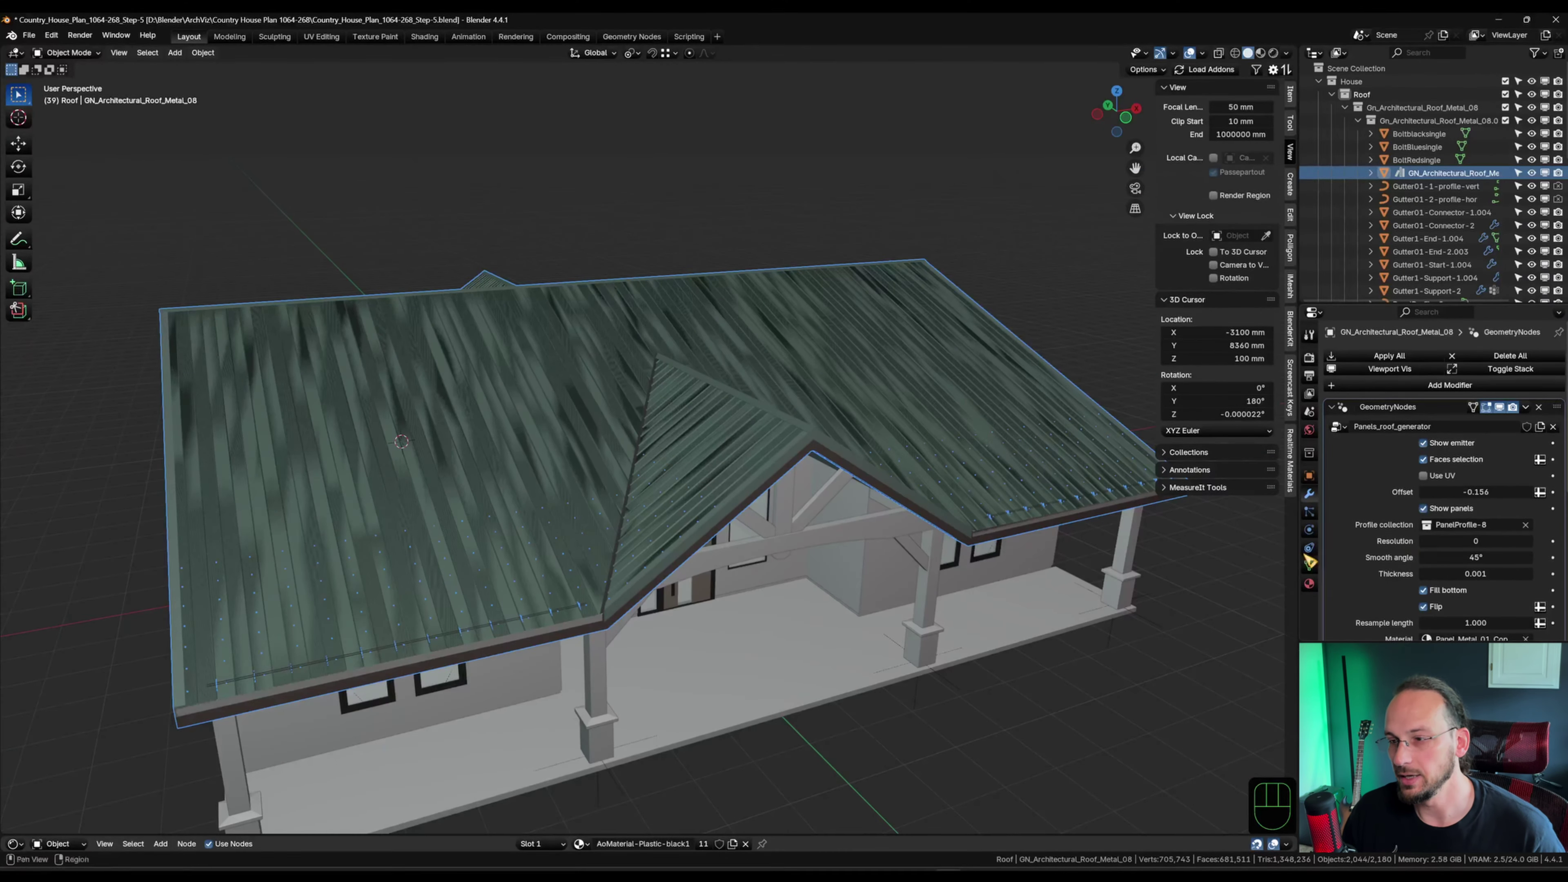
{"action": "left_click", "coordinate": [1309, 566]}
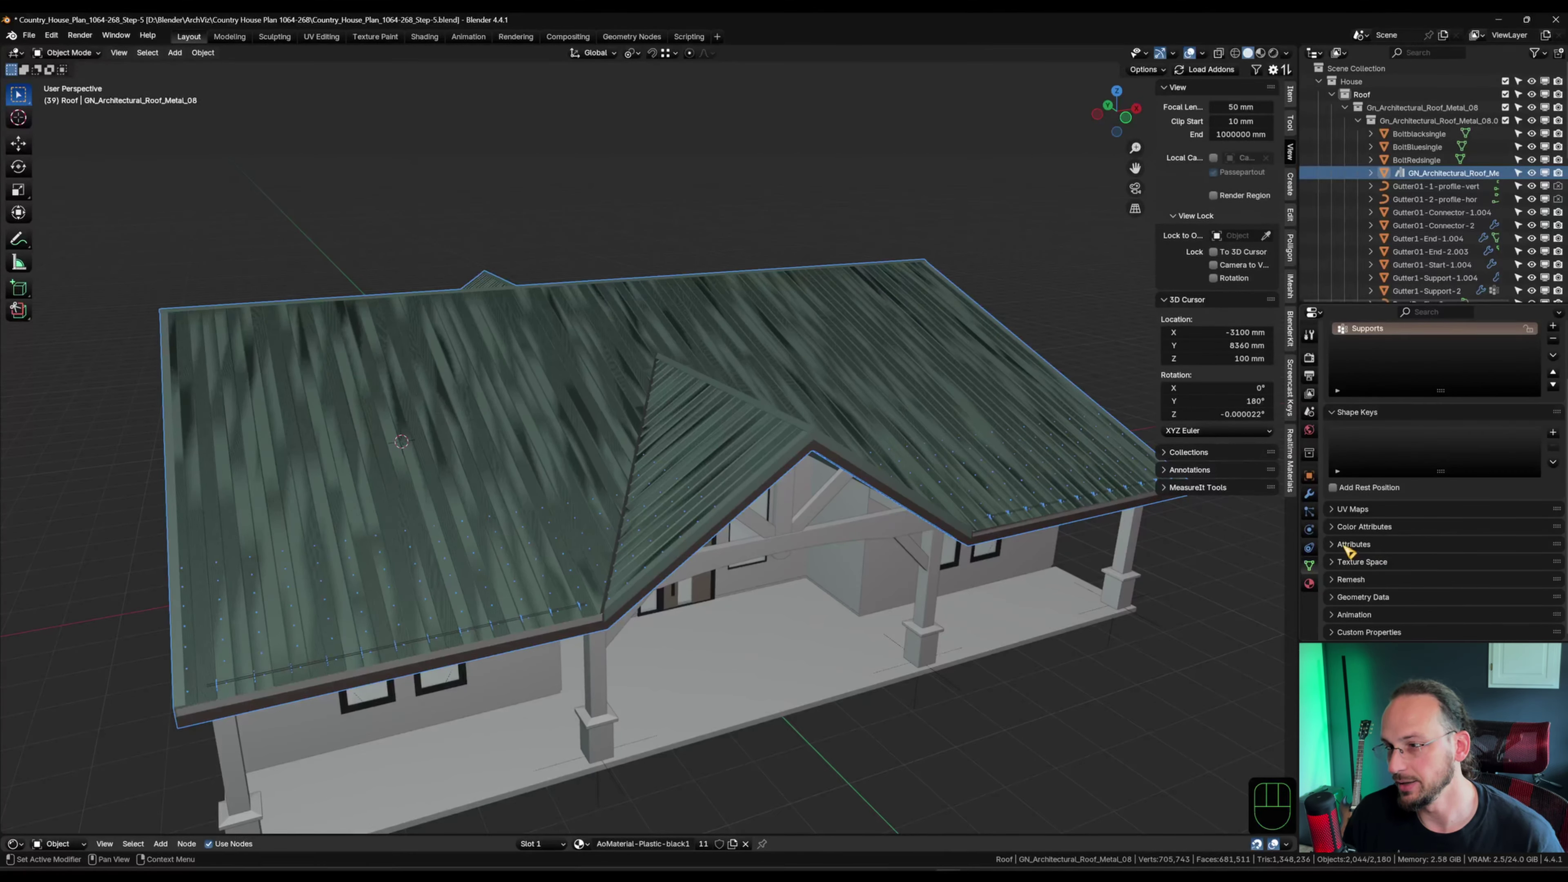
{"action": "left_click", "coordinate": [1344, 546]}
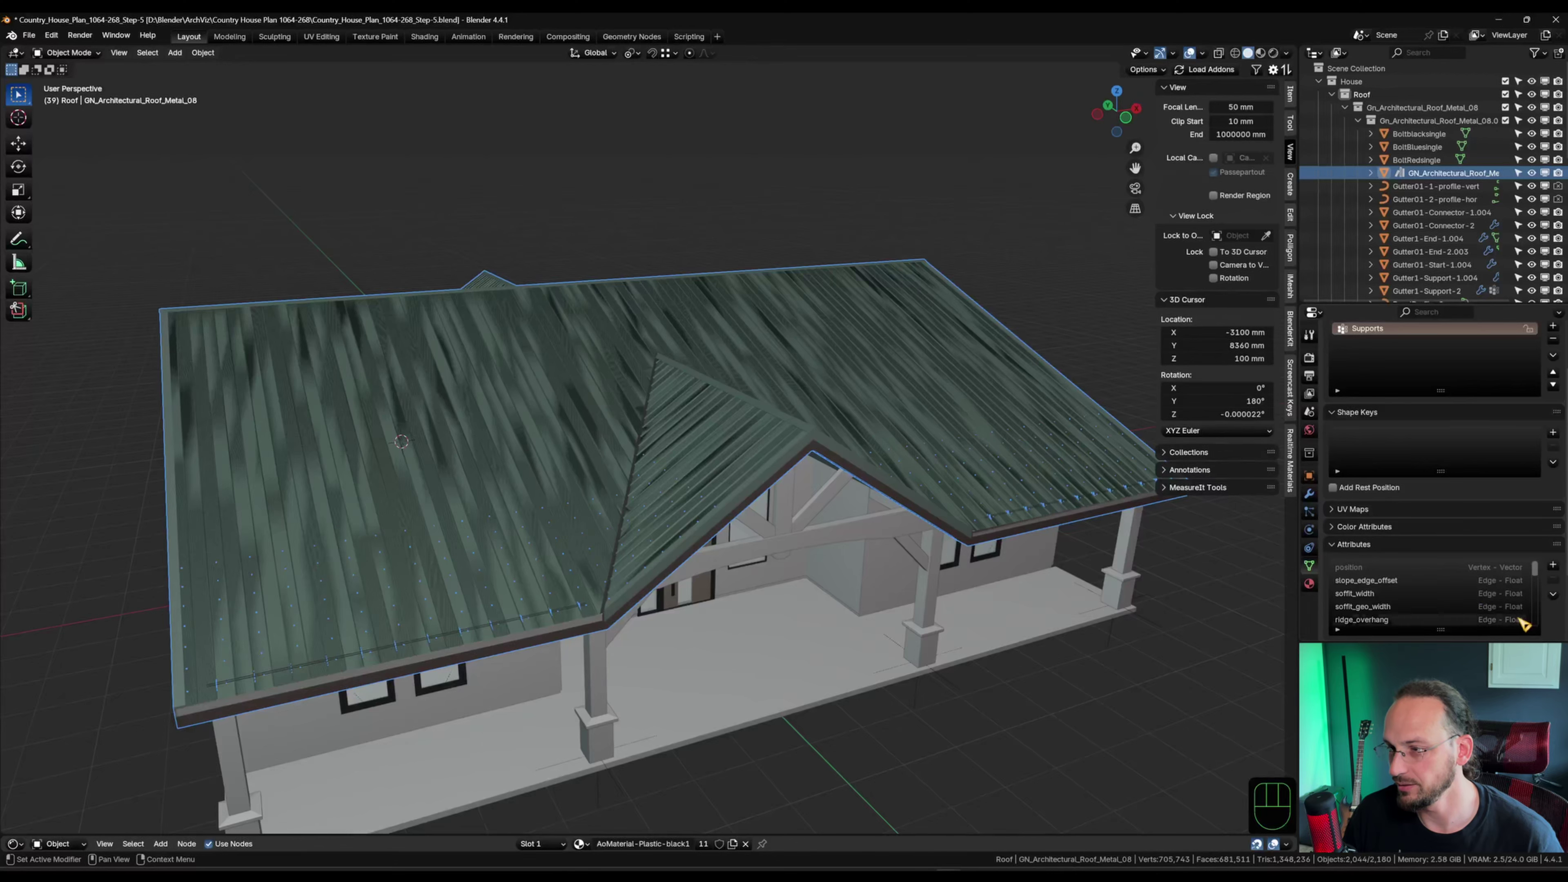
{"action": "left_click_drag", "start_coordinate": [1441, 630], "coordinate": [1442, 670]}
{"action": "scroll", "coordinate": [1429, 620], "scroll_direction": "down", "scroll_amount": 8}
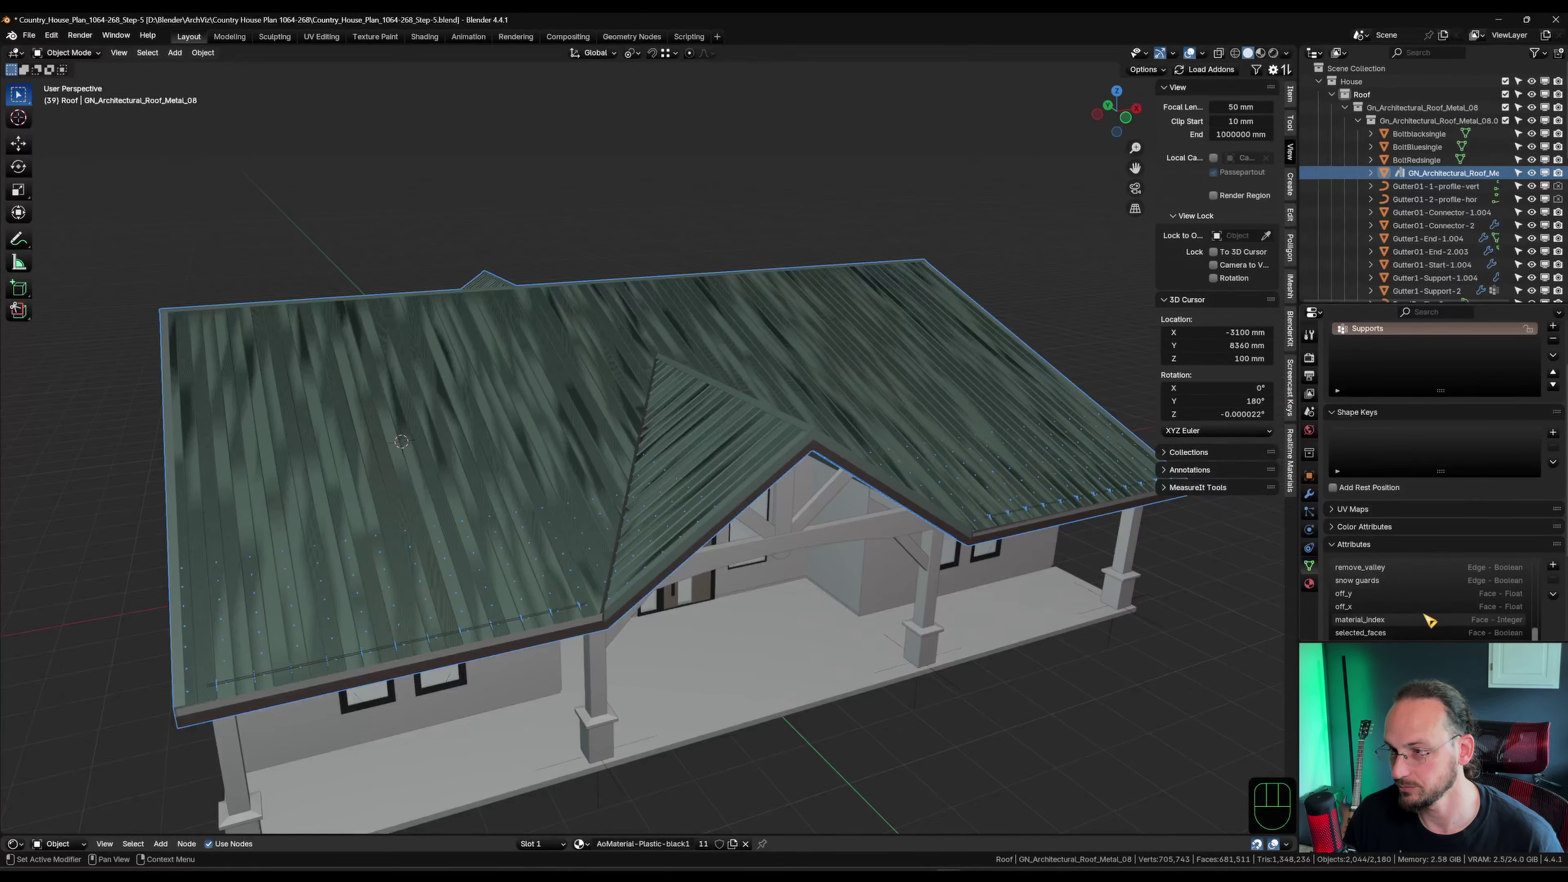
{"action": "scroll", "coordinate": [1430, 619], "scroll_direction": "up", "scroll_amount": 5}
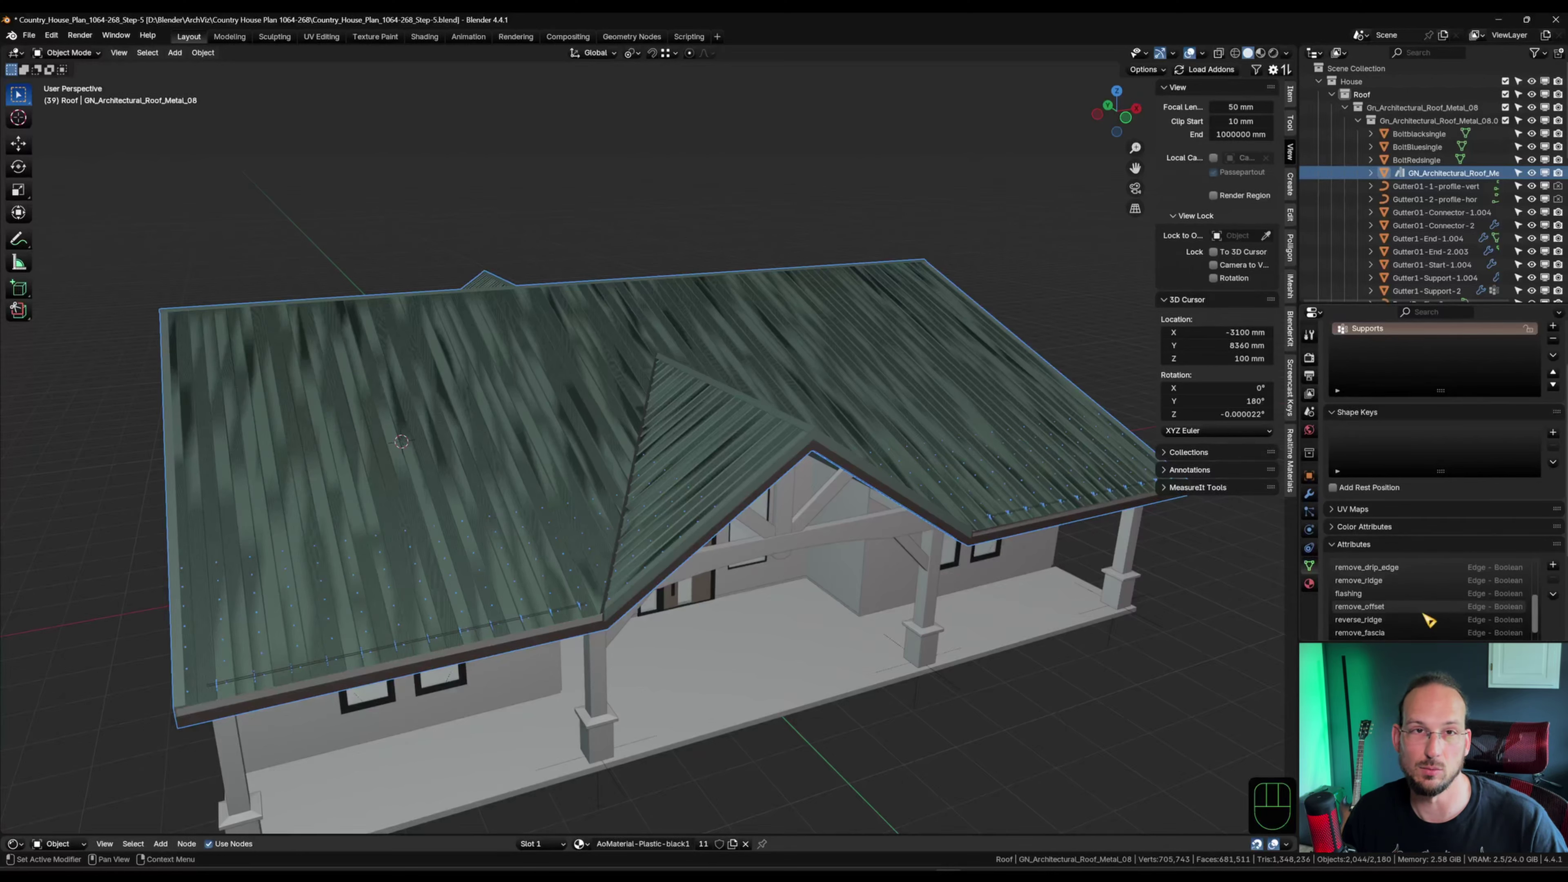
{"action": "scroll", "coordinate": [1425, 615], "scroll_direction": "up", "scroll_amount": 7}
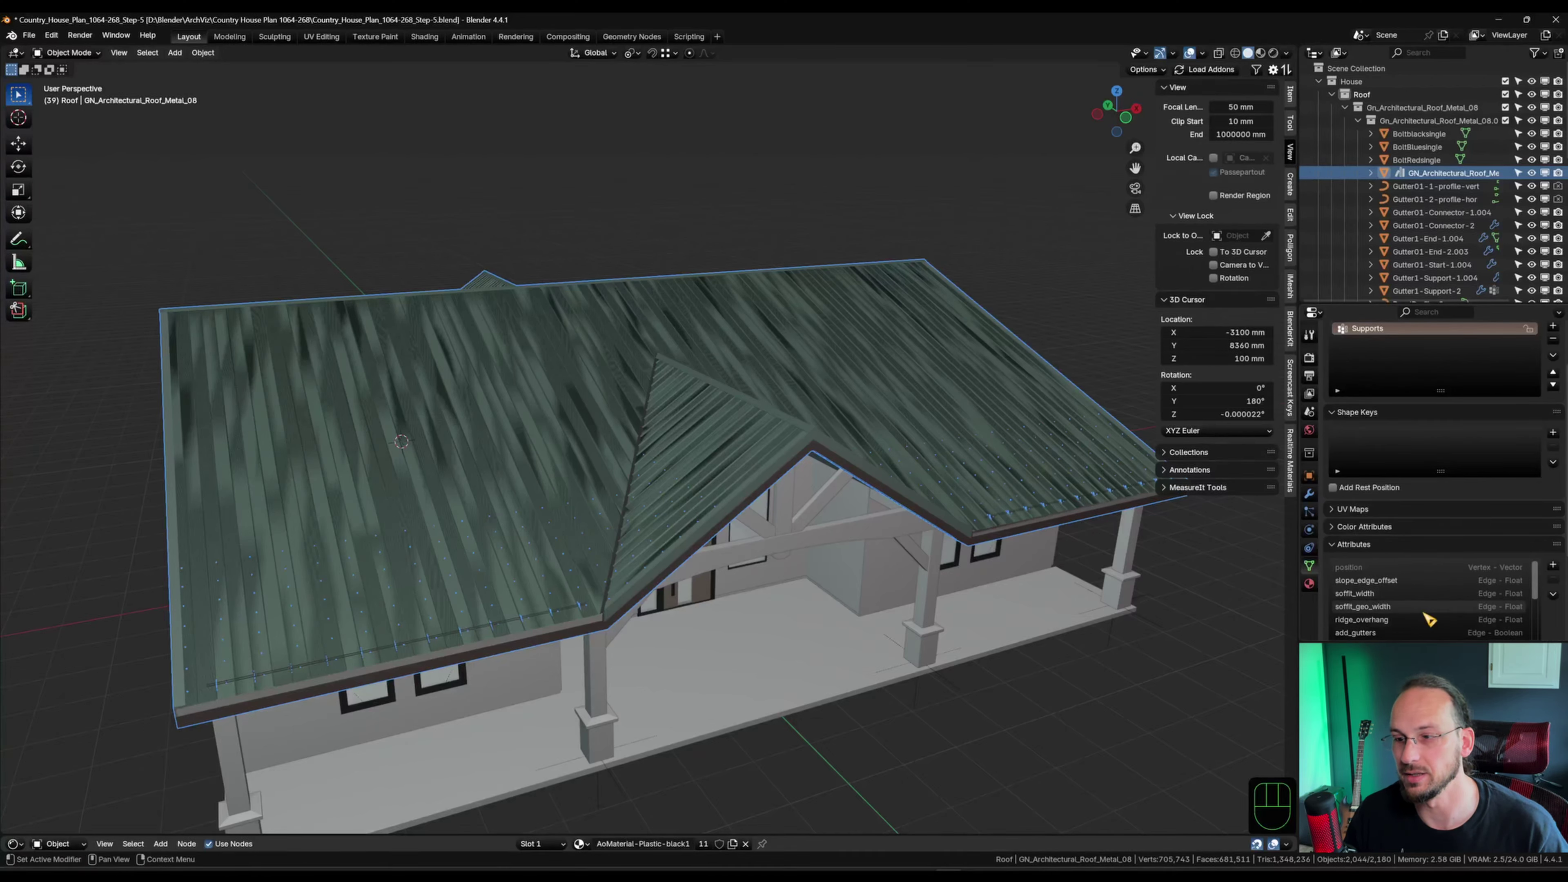
Set the roof generator modifier's Offset to -0.167 after checking the metal roof from several sides of the house.
{"action": "left_click", "coordinate": [1310, 494]}
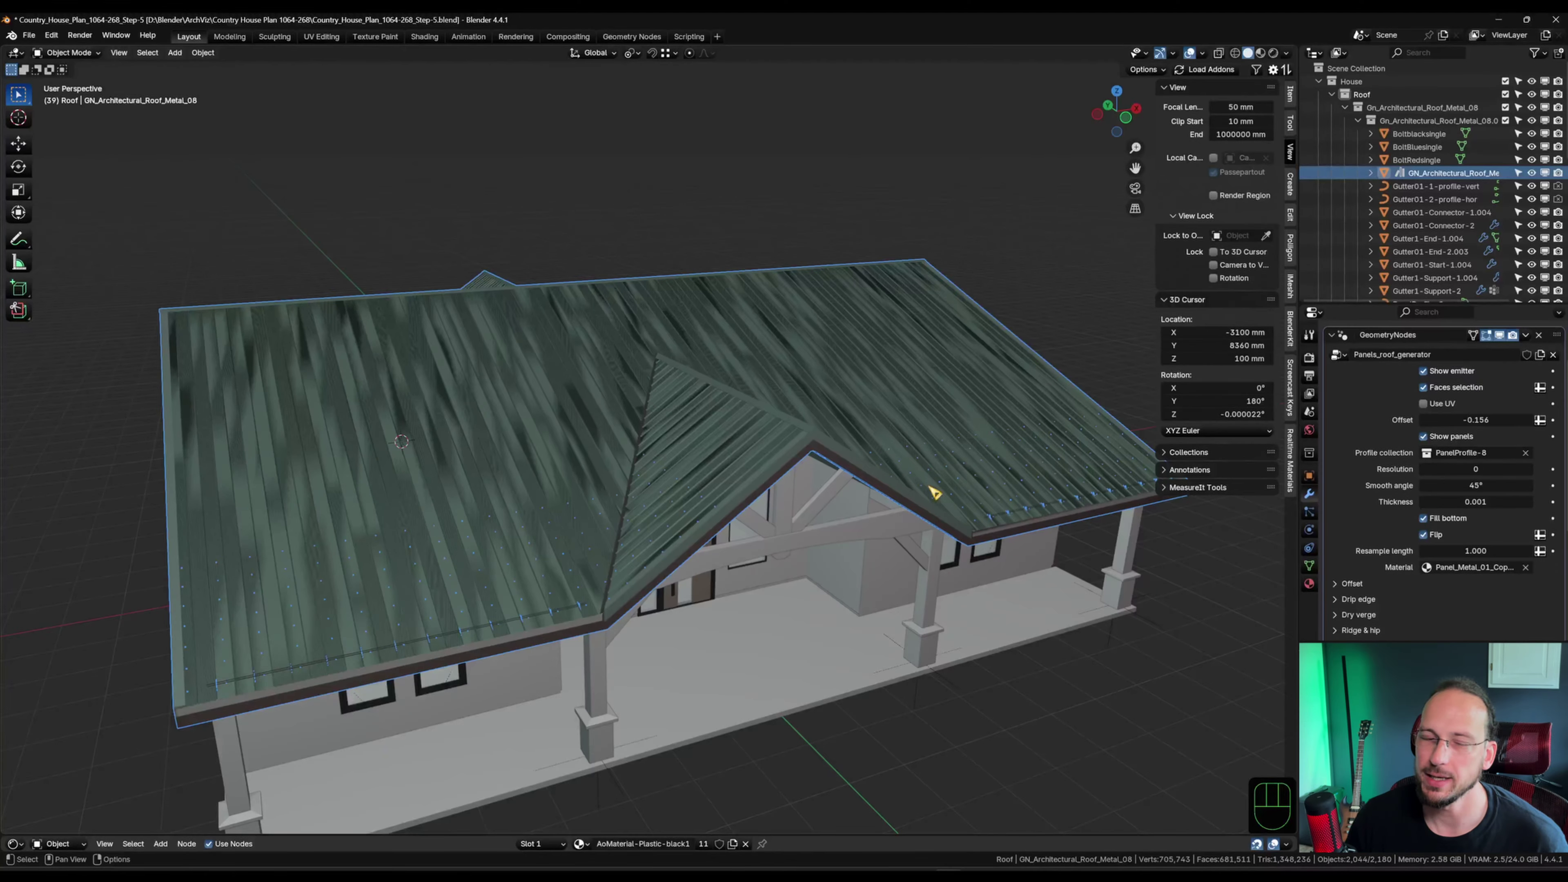
{"action": "middle_click_drag", "start_coordinate": [604, 507], "coordinate": [632, 523]}
{"action": "scroll", "coordinate": [628, 526], "scroll_direction": "up", "scroll_amount": 2}
{"action": "middle_click_drag", "start_coordinate": [716, 591], "coordinate": [597, 383], "text": "shift"}
{"action": "scroll", "coordinate": [708, 508], "scroll_direction": "down", "scroll_amount": 6}
{"action": "scroll", "coordinate": [710, 471], "scroll_direction": "up", "scroll_amount": 3}
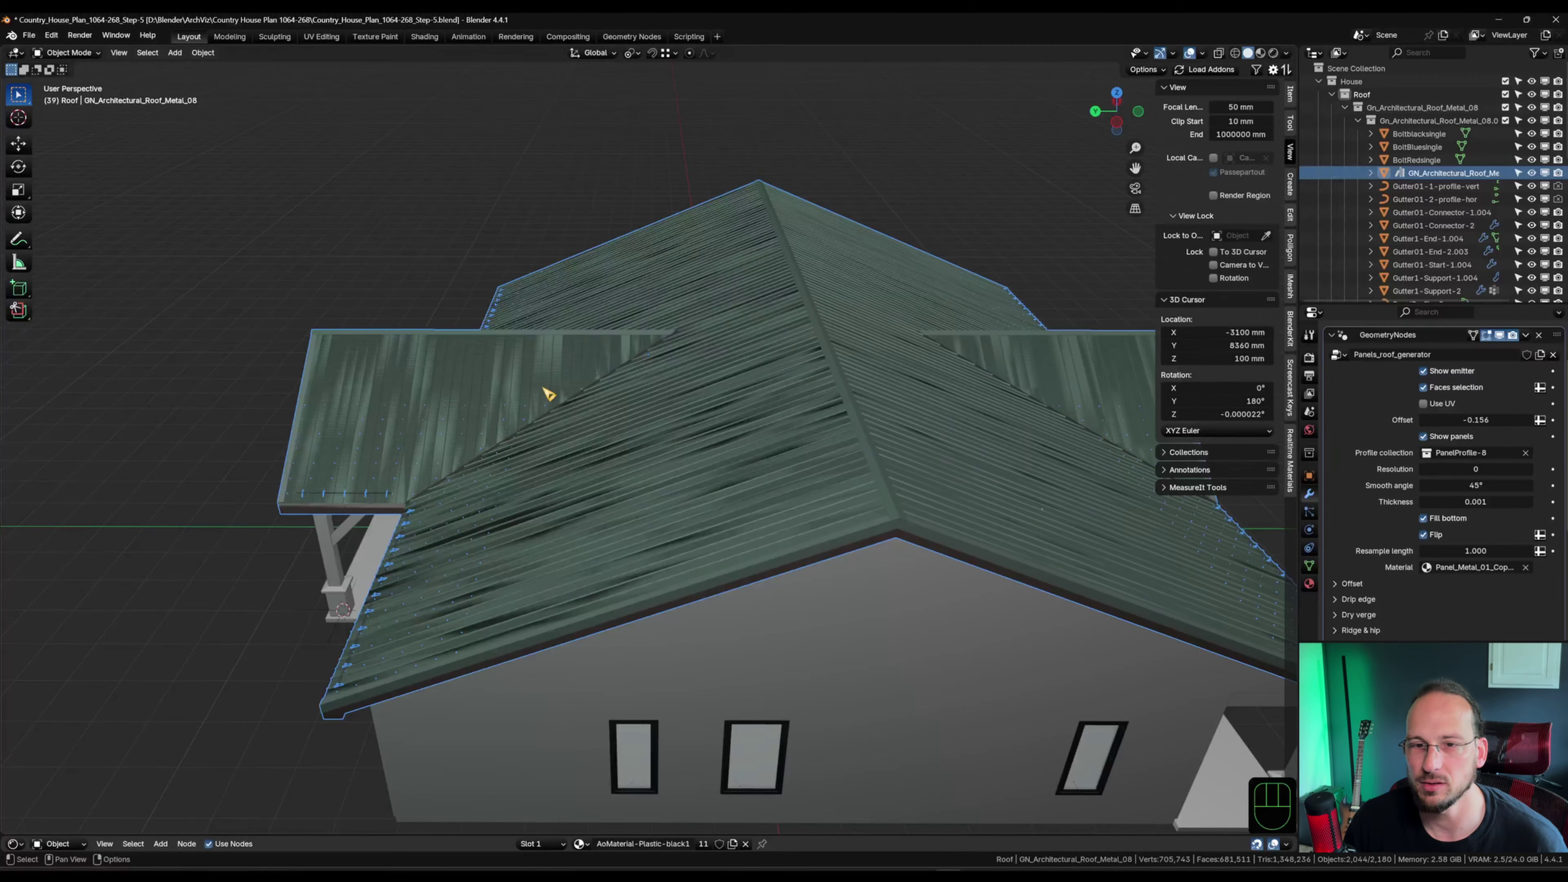
{"action": "middle_click_drag", "start_coordinate": [844, 494], "coordinate": [908, 522], "text": "shift"}
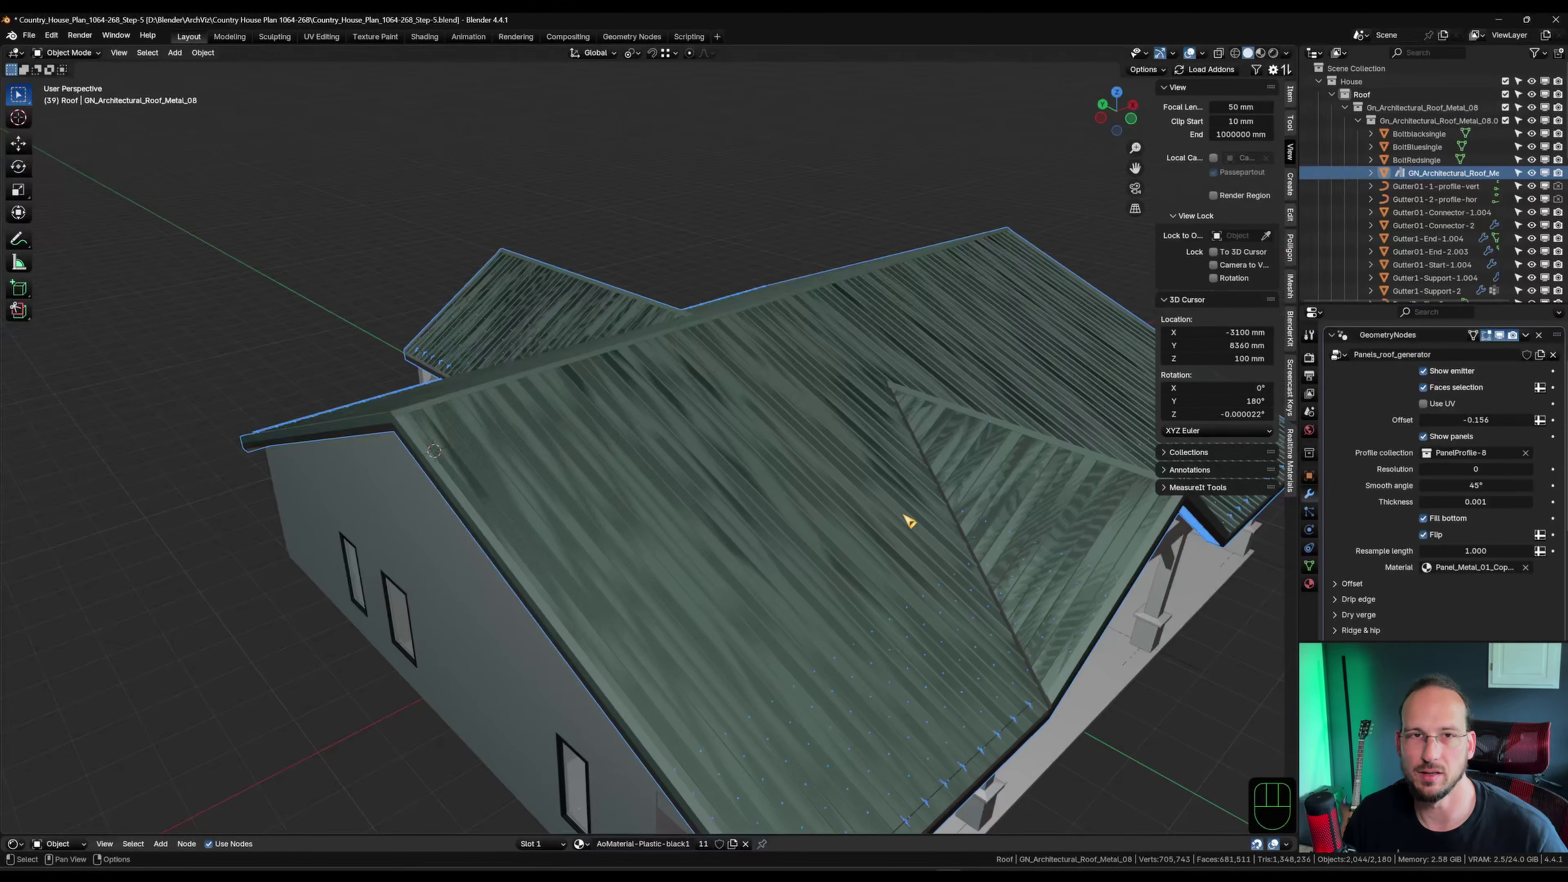
{"action": "middle_click_drag", "start_coordinate": [931, 641], "coordinate": [704, 549]}
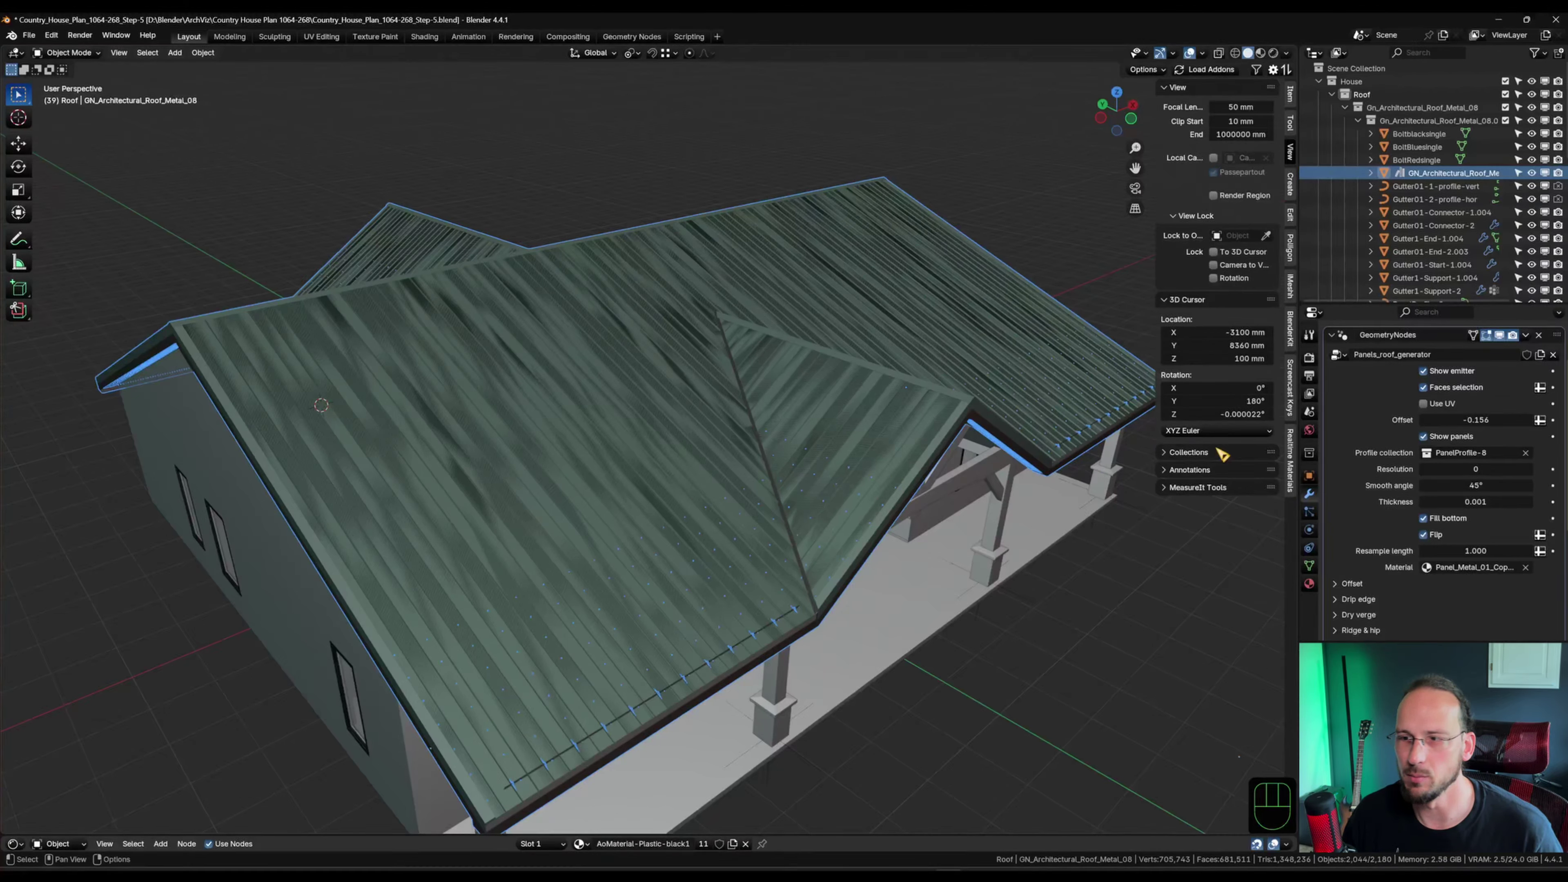
{"action": "left_click_drag", "start_coordinate": [1475, 419], "coordinate": [1469, 419], "text": "shift"}
Inspect the metal roof's valley, snow guards and front eave up close.
{"action": "middle_click_drag", "start_coordinate": [969, 626], "coordinate": [613, 434], "text": "shift"}
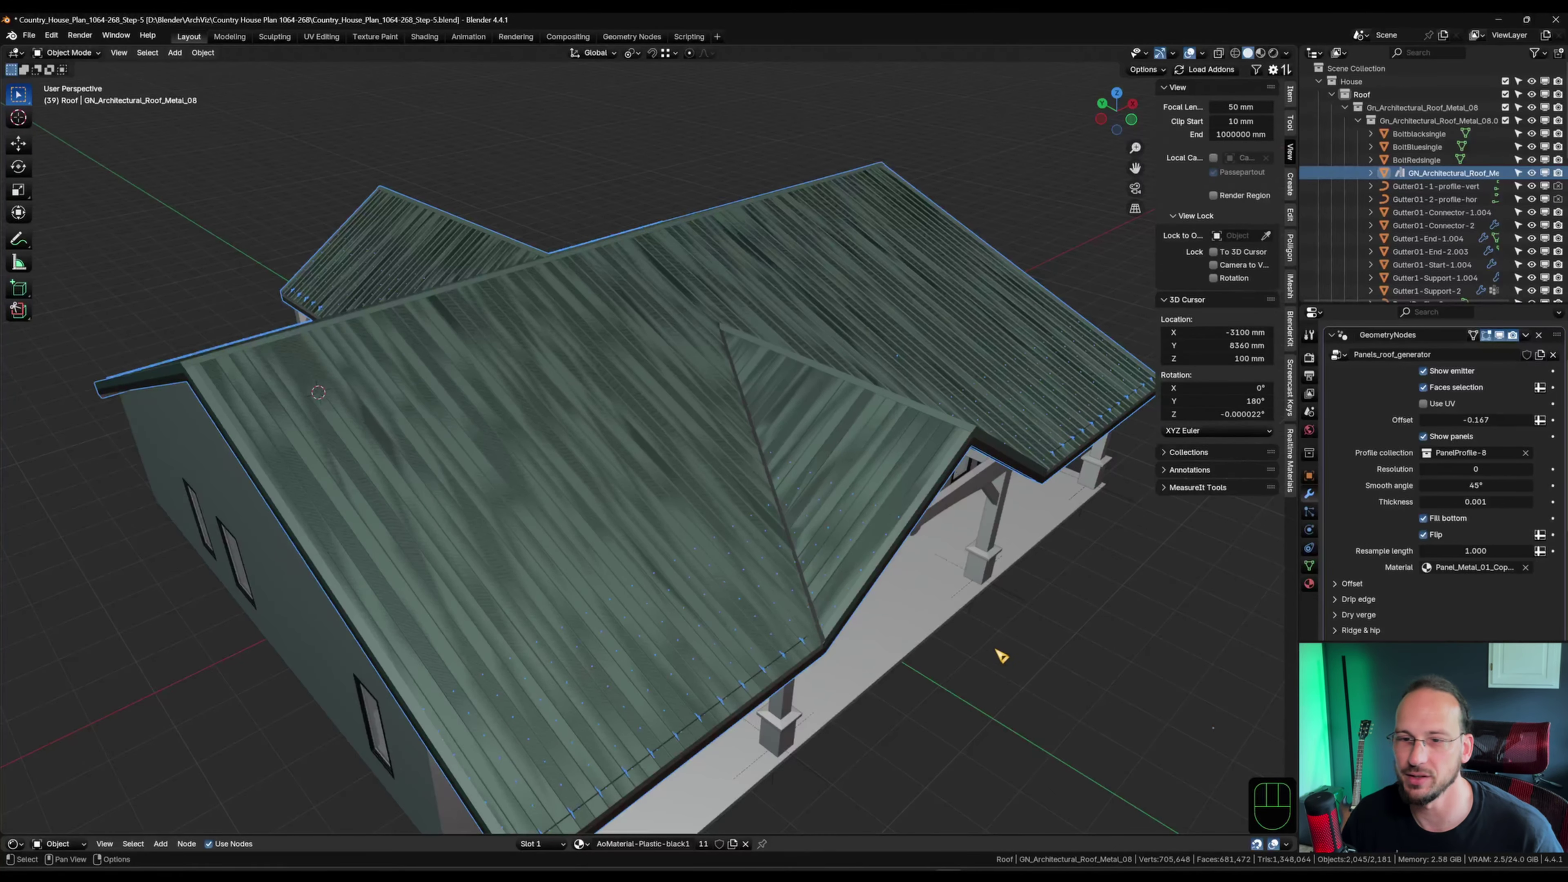
{"action": "middle_click_drag", "start_coordinate": [934, 655], "coordinate": [865, 474], "text": "shift"}
{"action": "scroll", "coordinate": [769, 507], "scroll_direction": "up", "scroll_amount": 3}
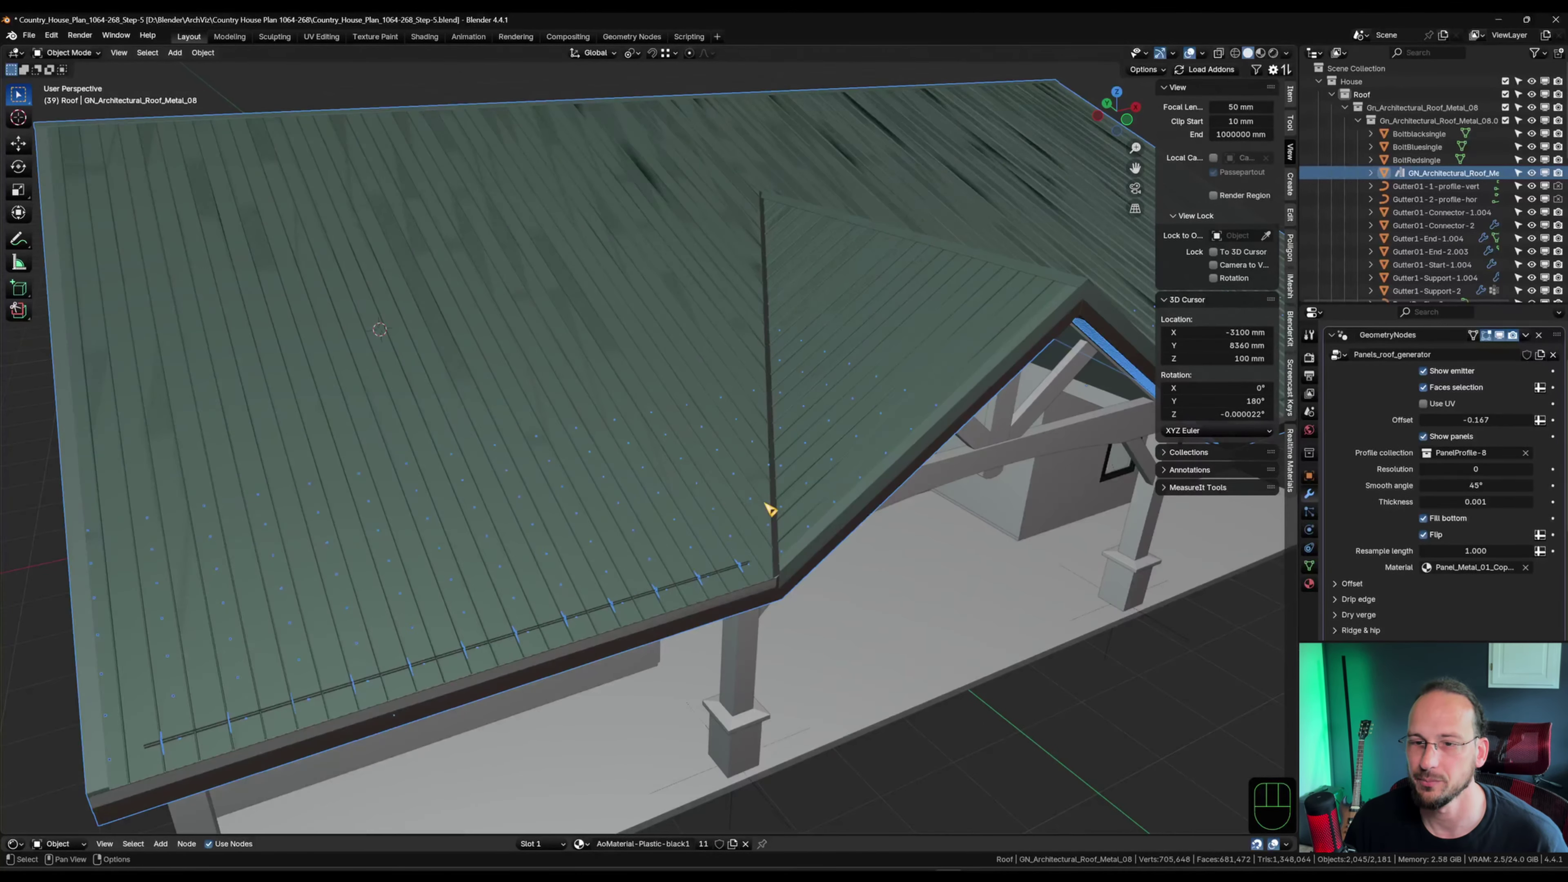
{"action": "scroll", "coordinate": [753, 596], "scroll_direction": "down", "scroll_amount": 2}
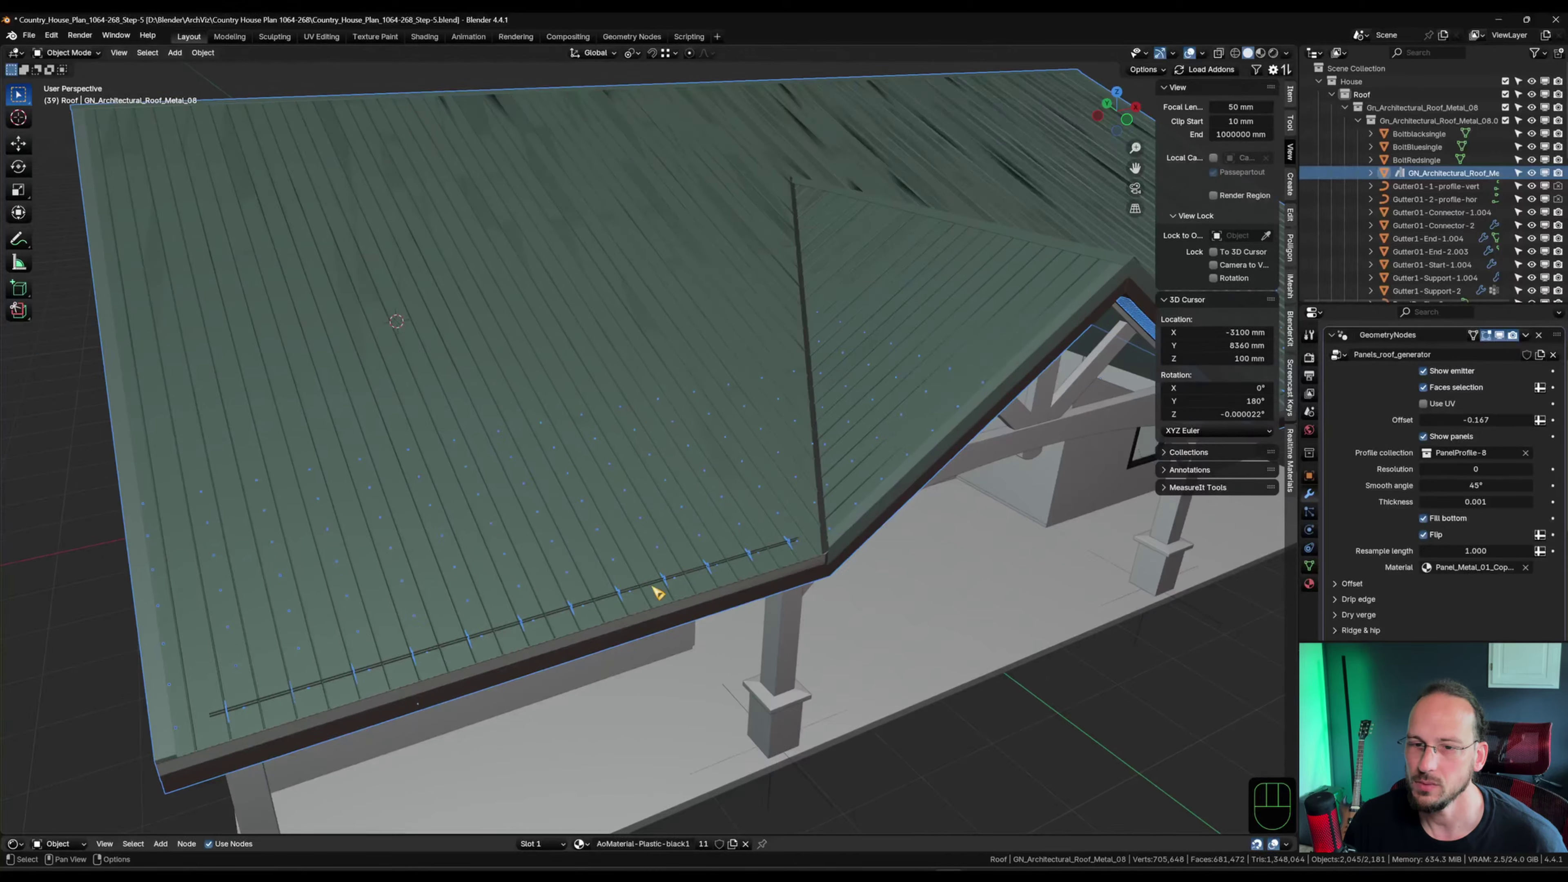
{"action": "scroll", "coordinate": [592, 607], "scroll_direction": "up", "scroll_amount": 4}
{"action": "middle_click_drag", "start_coordinate": [696, 487], "coordinate": [763, 577], "text": "shift"}
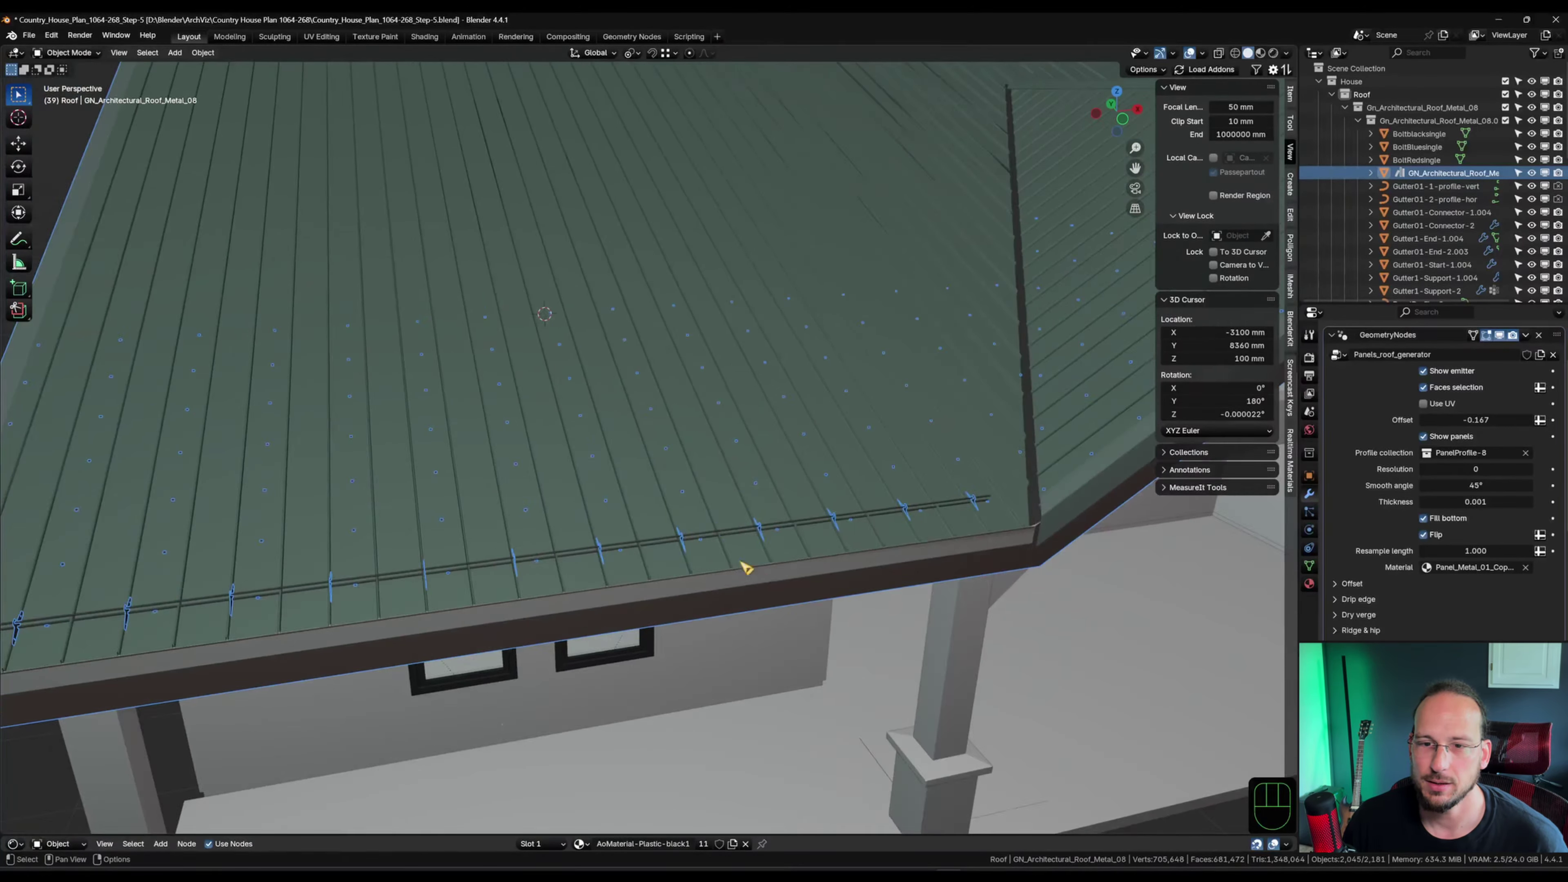
Examine the panel seams and their open ends along the front eave, next to the snow guard.
{"action": "scroll", "coordinate": [570, 525], "scroll_direction": "up", "scroll_amount": 6}
{"action": "scroll", "coordinate": [558, 571], "scroll_direction": "up", "scroll_amount": 2}
{"action": "middle_click_drag", "start_coordinate": [562, 573], "coordinate": [582, 565], "text": "shift"}
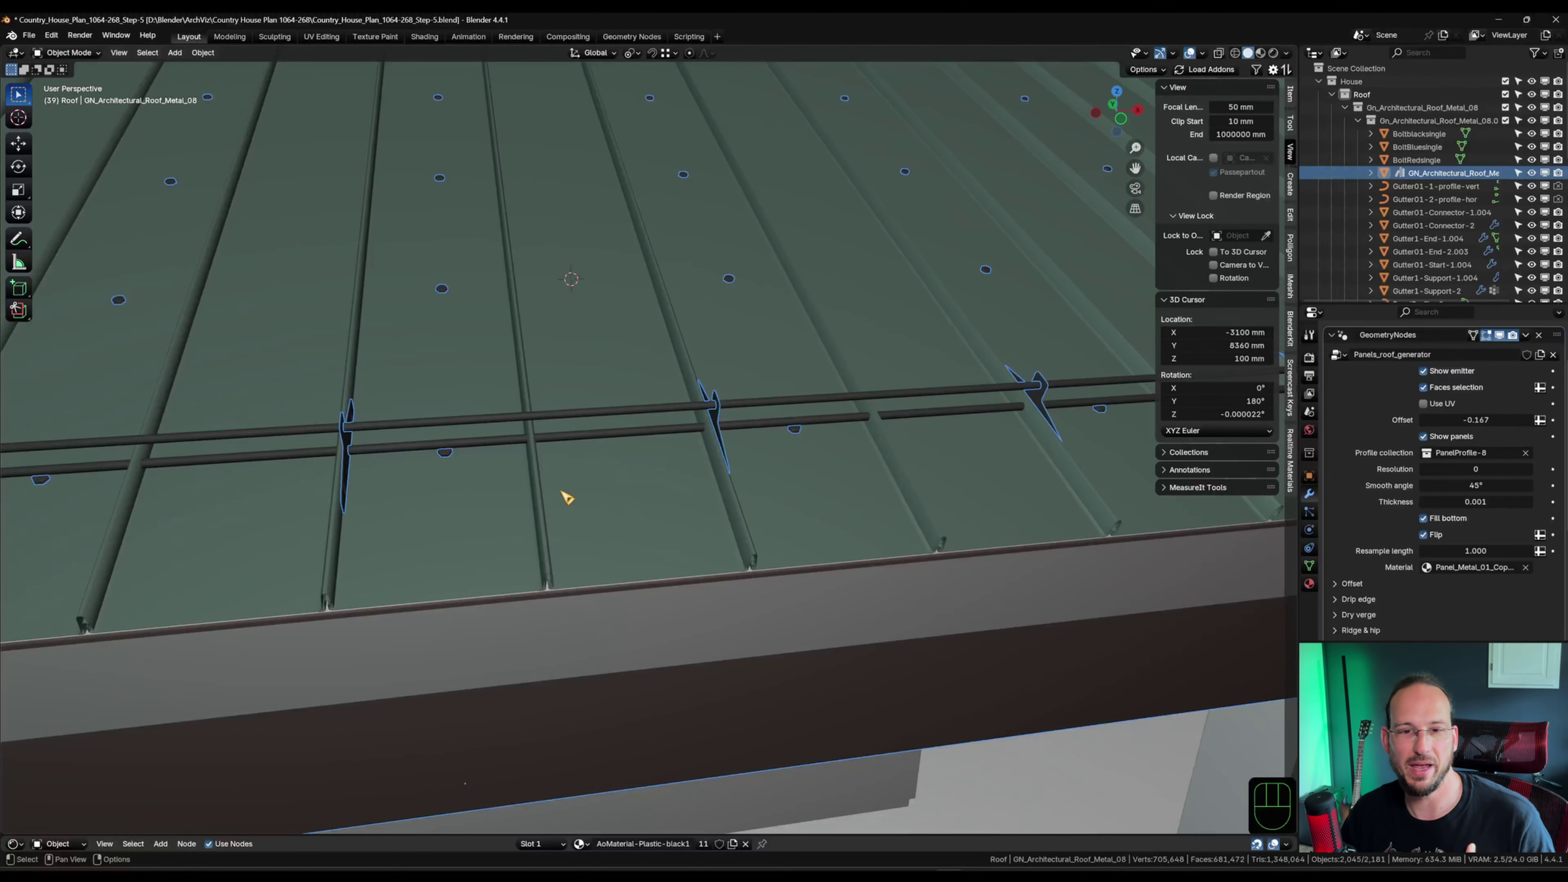
{"action": "scroll", "coordinate": [608, 492], "scroll_direction": "down", "scroll_amount": 15}
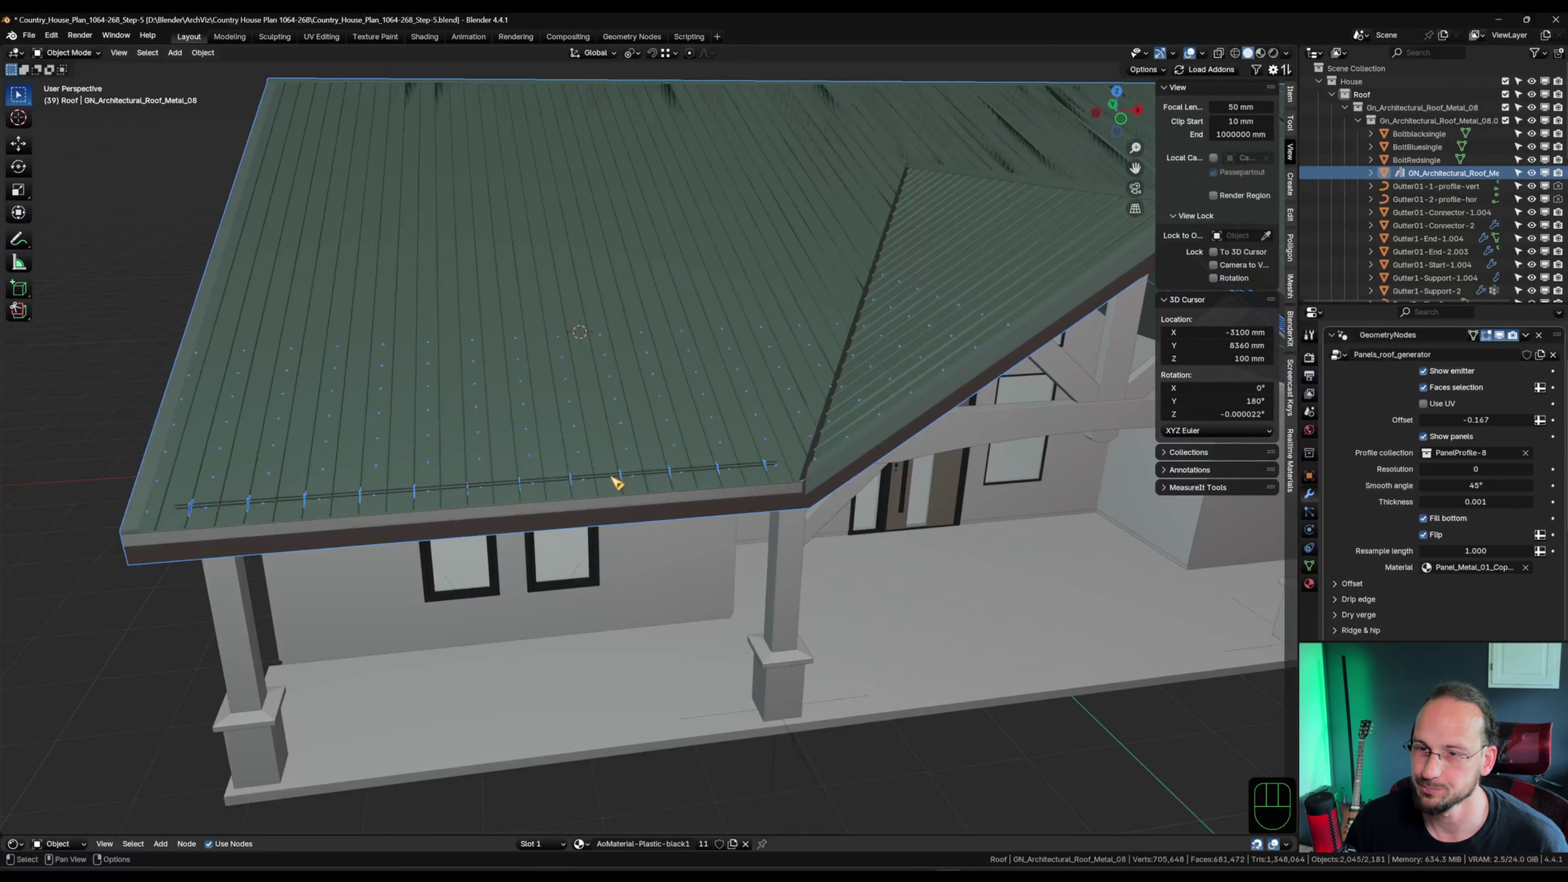
Select the gutter end piece beside the house and frame it to locate the generator's source parts.
{"action": "middle_click_drag", "start_coordinate": [880, 402], "coordinate": [712, 561]}
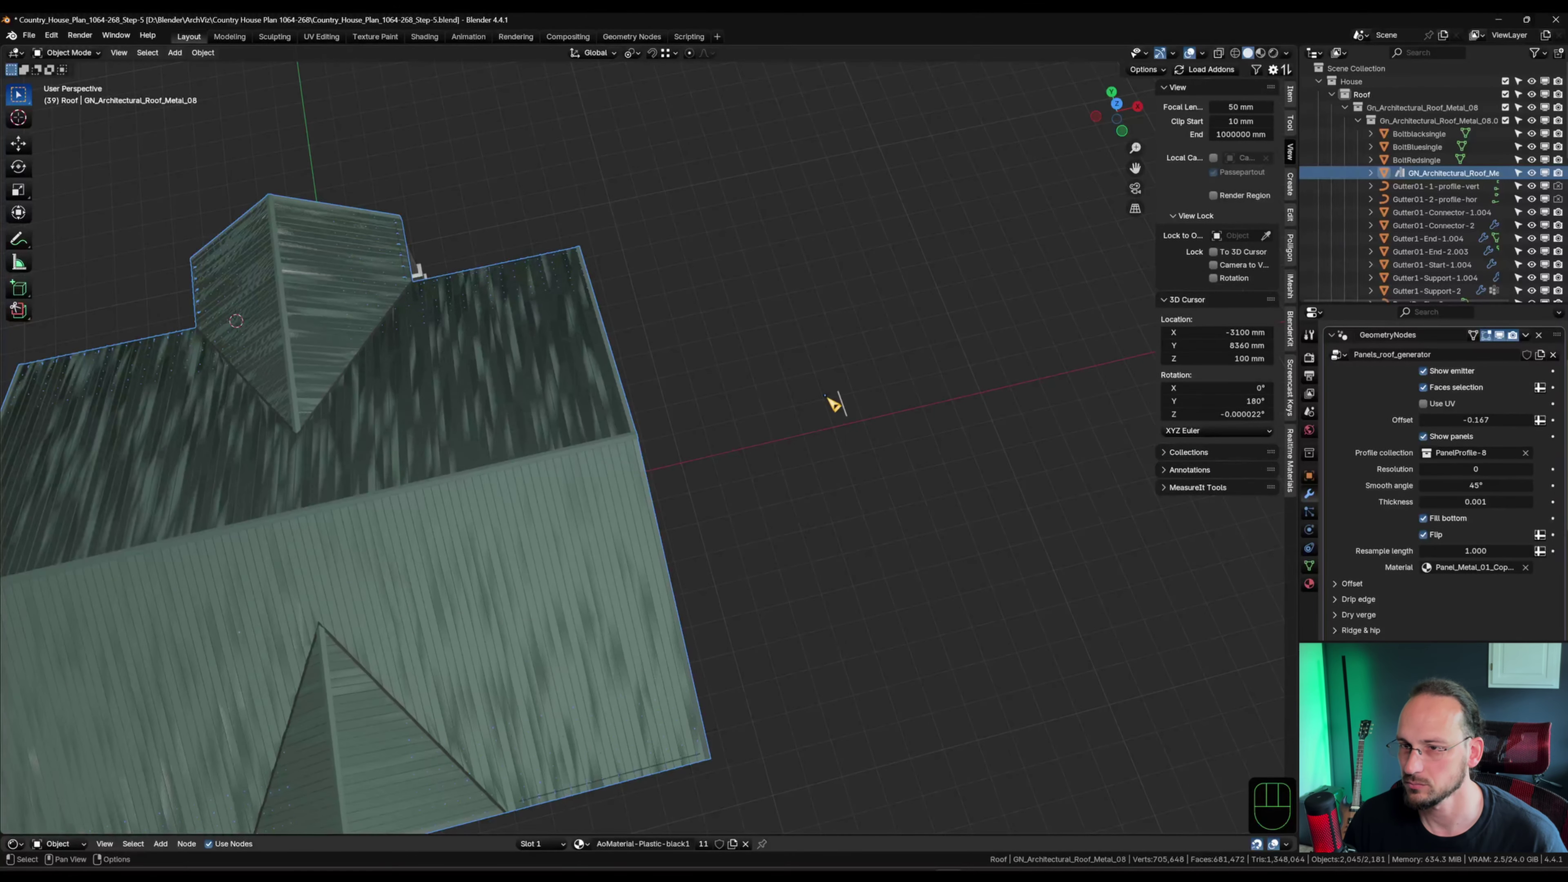
{"action": "left_click", "coordinate": [836, 402]}
{"action": "key", "text": "KP_Decimal"}
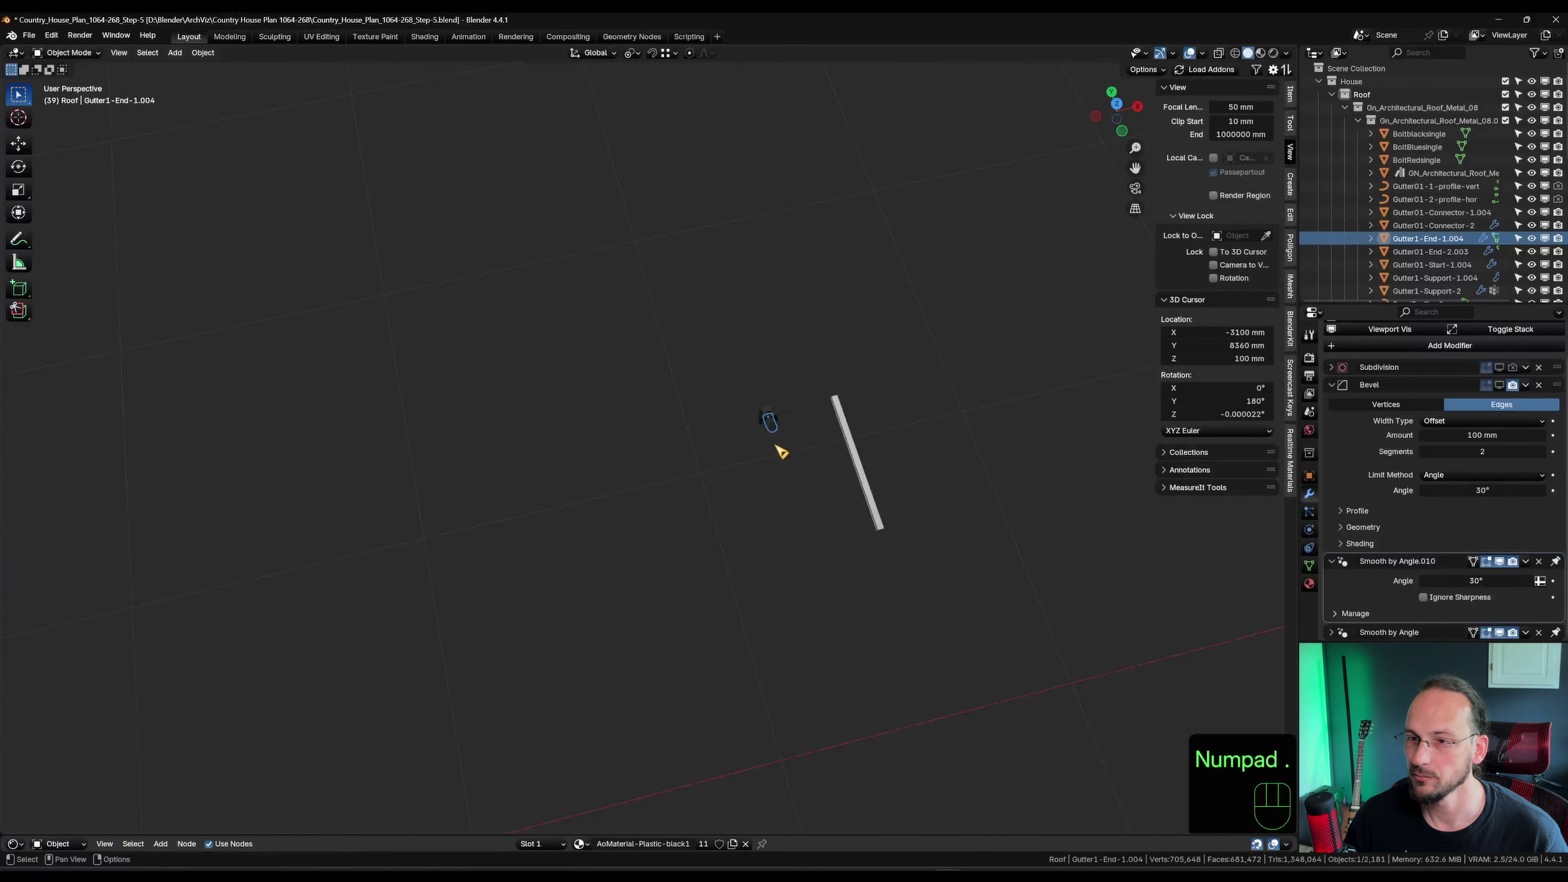
{"action": "scroll", "coordinate": [745, 438], "scroll_direction": "down", "scroll_amount": 4}
{"action": "middle_click_drag", "start_coordinate": [804, 427], "coordinate": [956, 417], "text": "shift"}
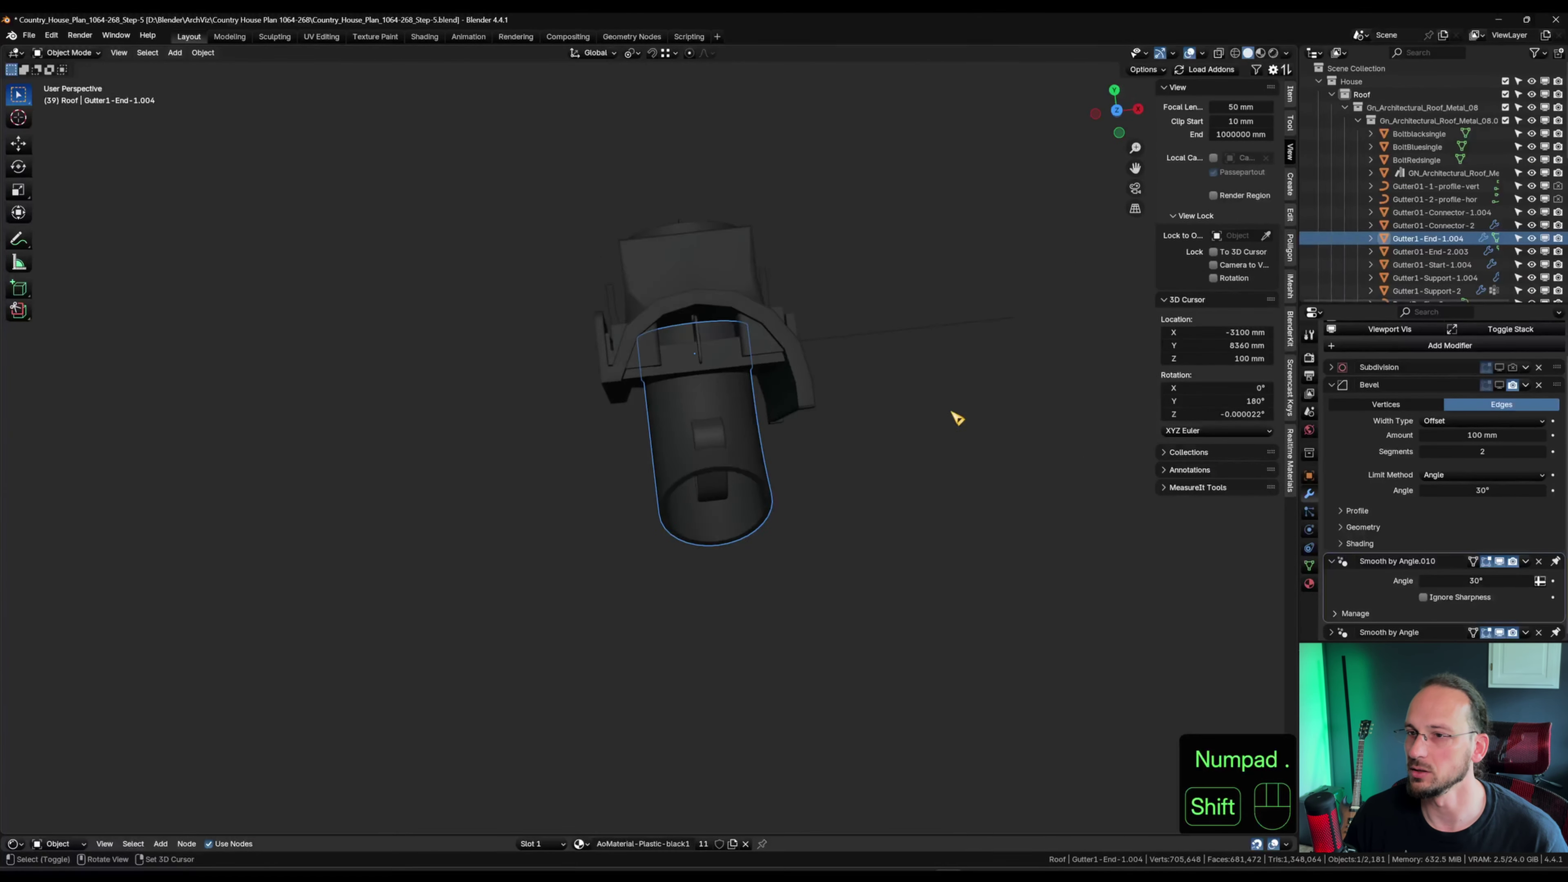
In top view, move the PanelProfile-8 curve clear of the gutter parts, about 54 mm in X and 127 mm in Y.
{"action": "left_click", "coordinate": [919, 329]}
{"action": "key", "text": "grave"}
{"action": "left_click", "coordinate": [917, 296]}
{"action": "scroll", "coordinate": [938, 330], "scroll_direction": "down", "scroll_amount": 8}
{"action": "middle_click_drag", "start_coordinate": [994, 333], "coordinate": [737, 461], "text": "shift"}
{"action": "scroll", "coordinate": [690, 458], "scroll_direction": "up", "scroll_amount": 4}
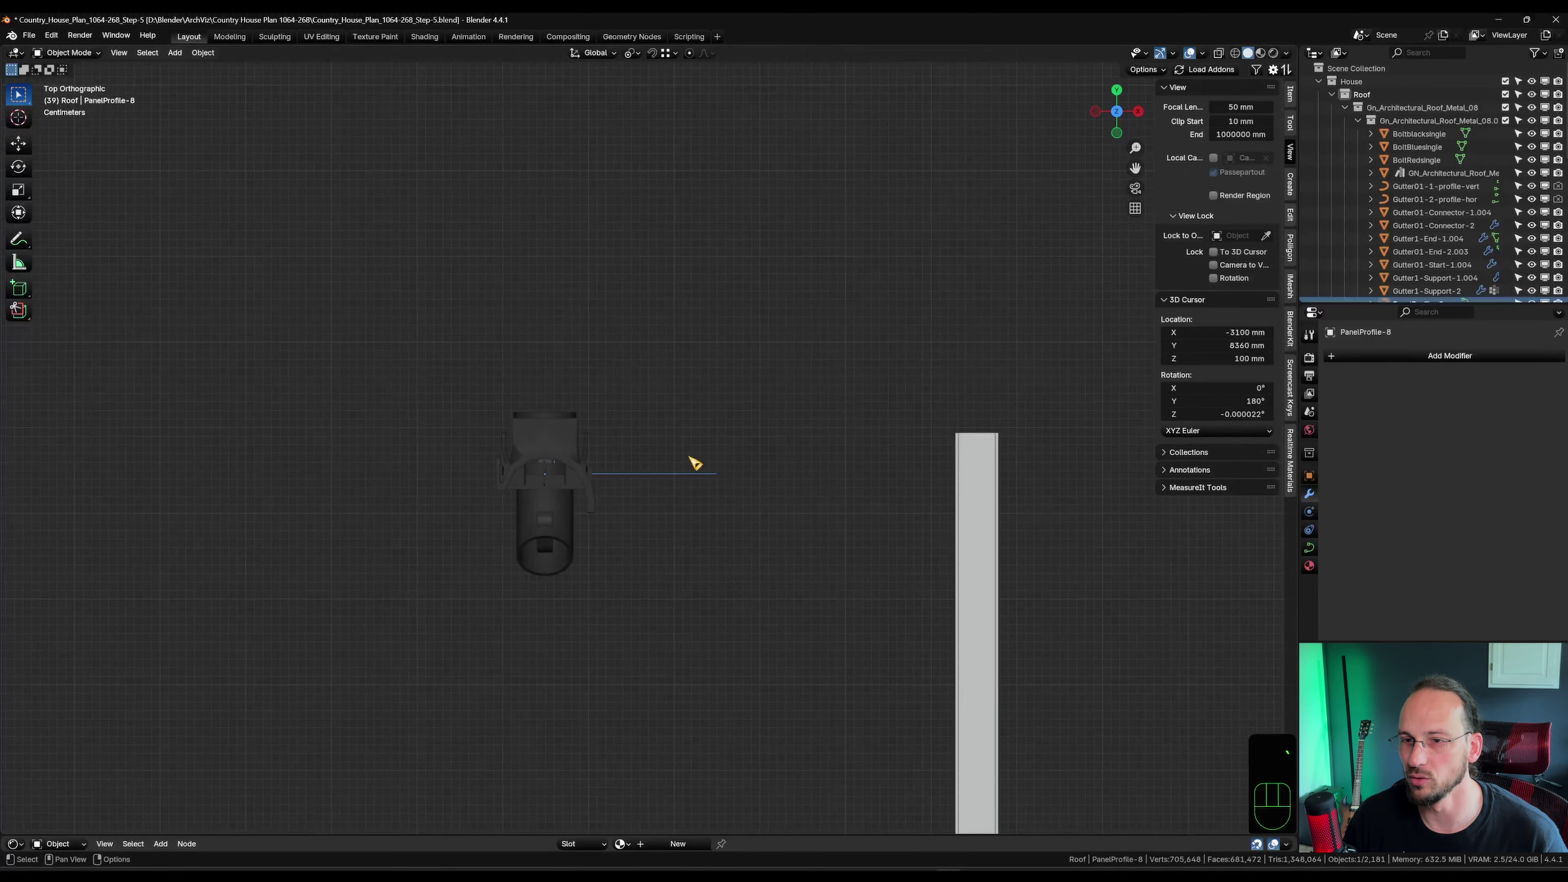
{"action": "key", "text": "g"}
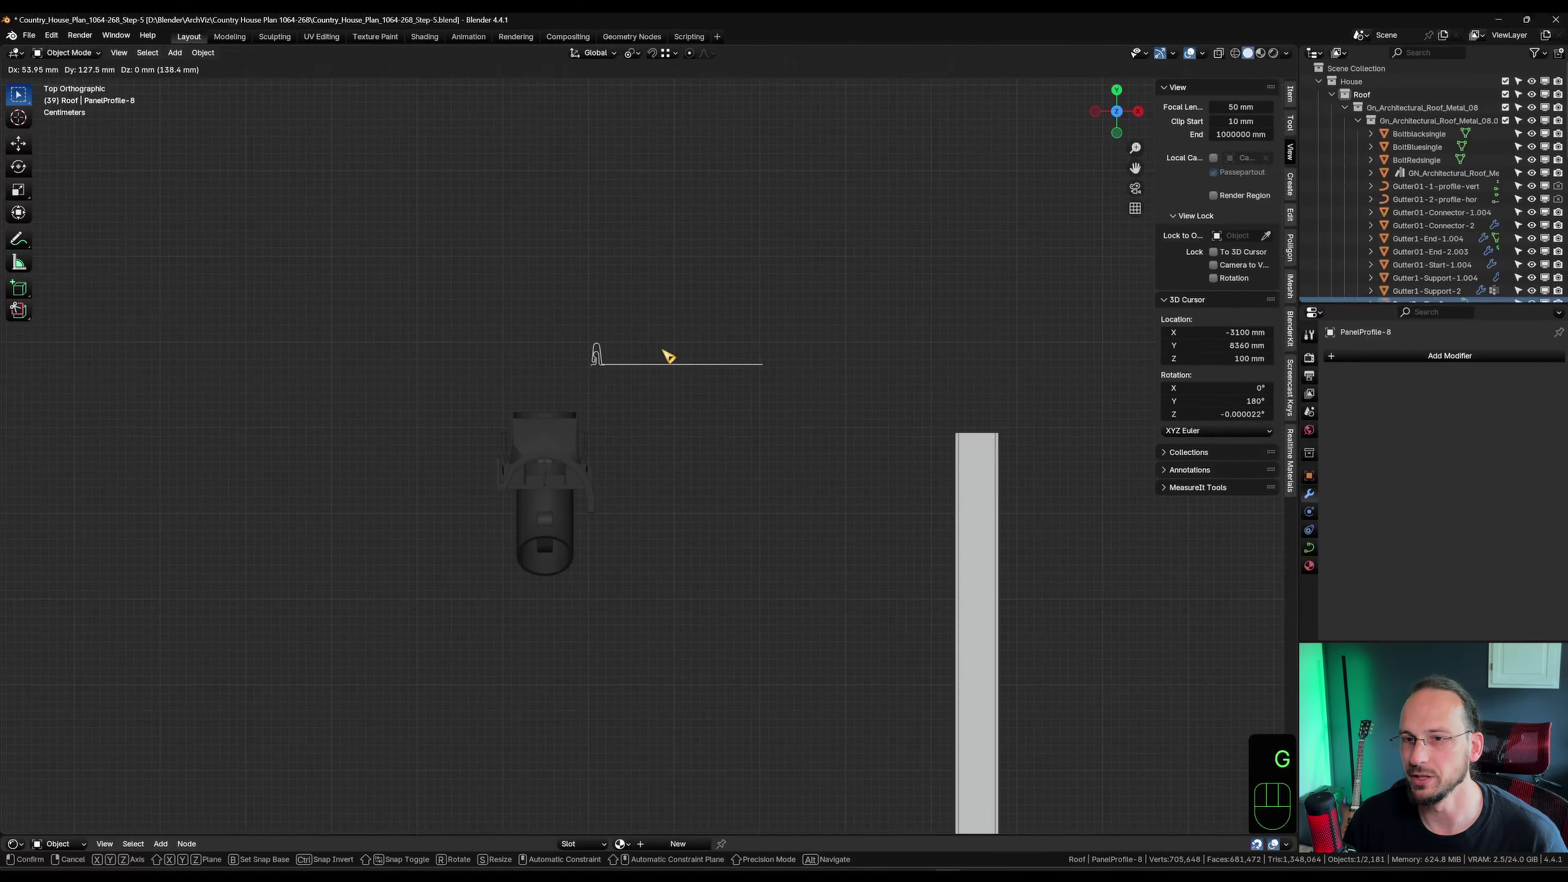
{"action": "left_click", "coordinate": [662, 350]}
Widen the panel profile's raised seam by moving the points on its flat-pan side about 20 mm along X.
{"action": "scroll", "coordinate": [653, 343], "scroll_direction": "up", "scroll_amount": 5}
{"action": "middle_click_drag", "start_coordinate": [844, 355], "coordinate": [781, 451], "text": "shift"}
{"action": "scroll", "coordinate": [788, 456], "scroll_direction": "up", "scroll_amount": 3}
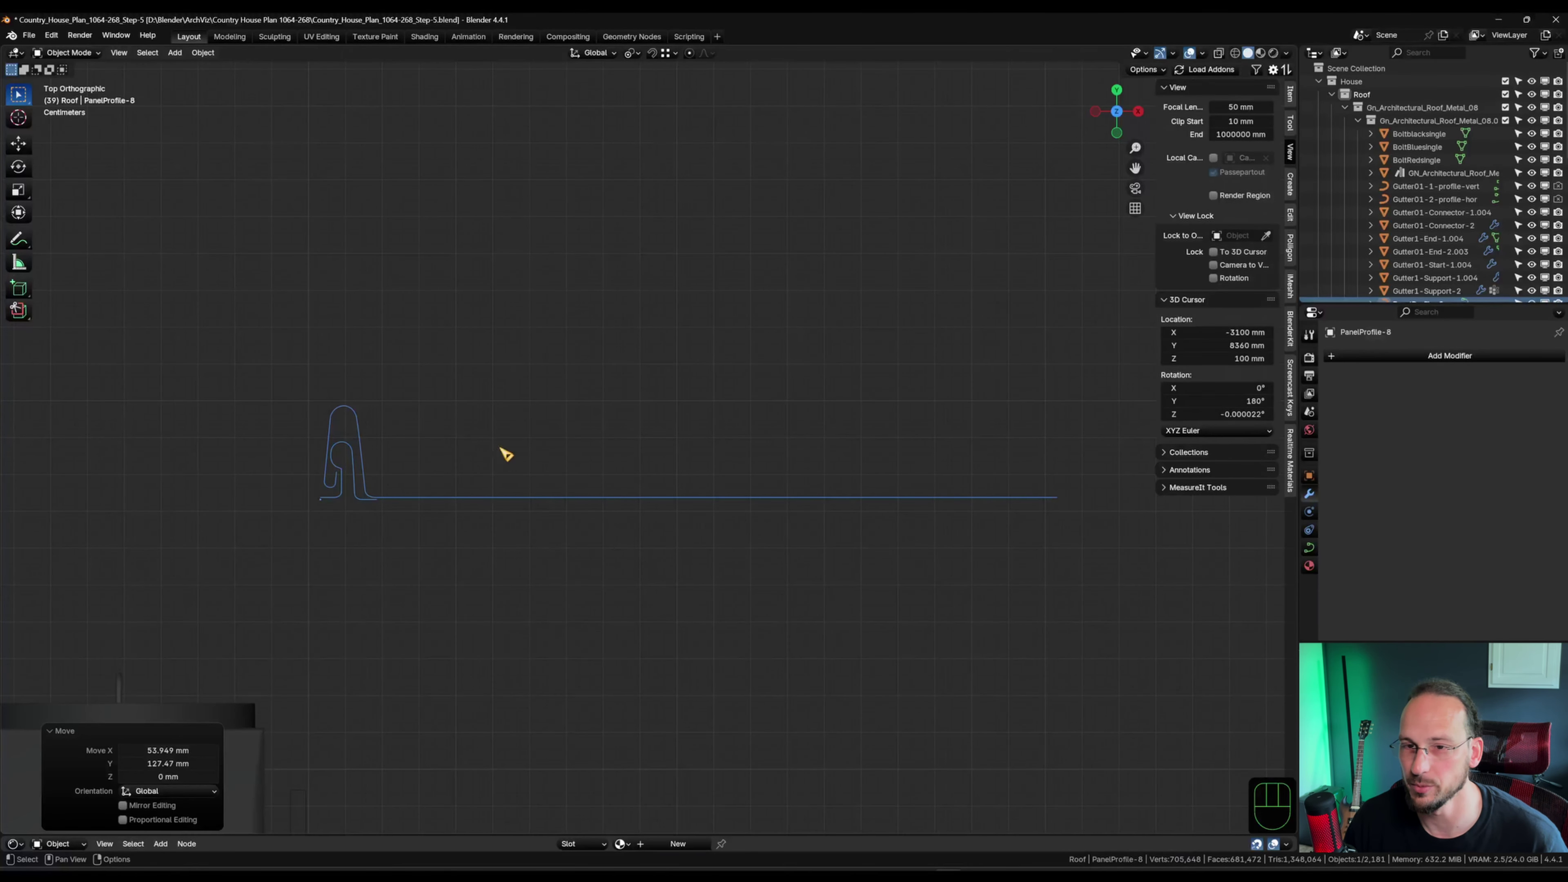
{"action": "key", "text": "Tab"}
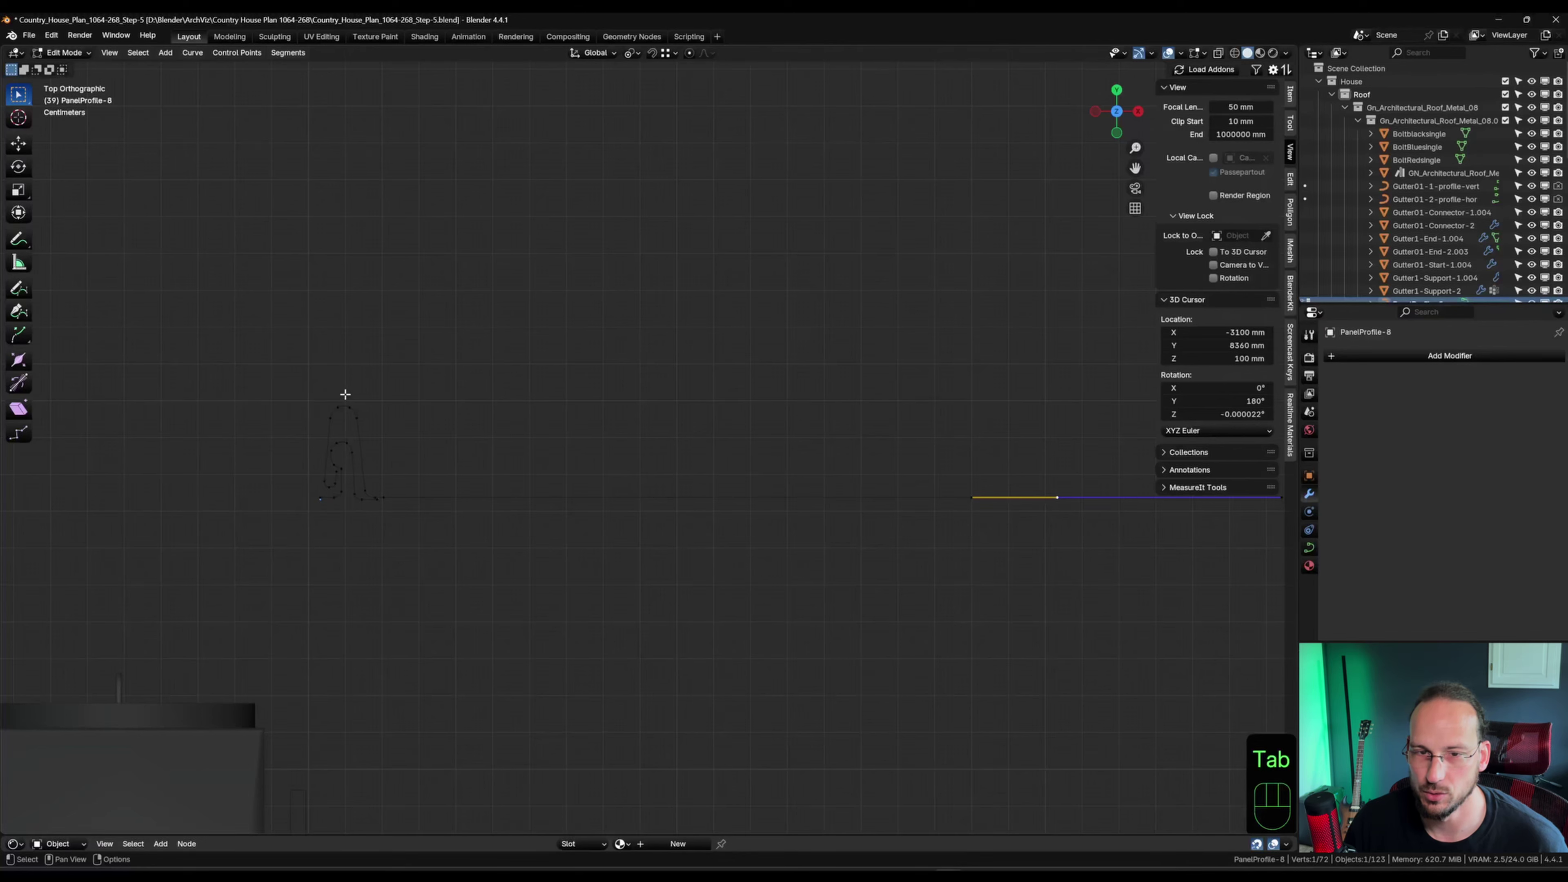
{"action": "left_click_drag", "start_coordinate": [345, 396], "coordinate": [423, 544]}
{"action": "key", "text": "g"}
{"action": "key", "text": "x"}
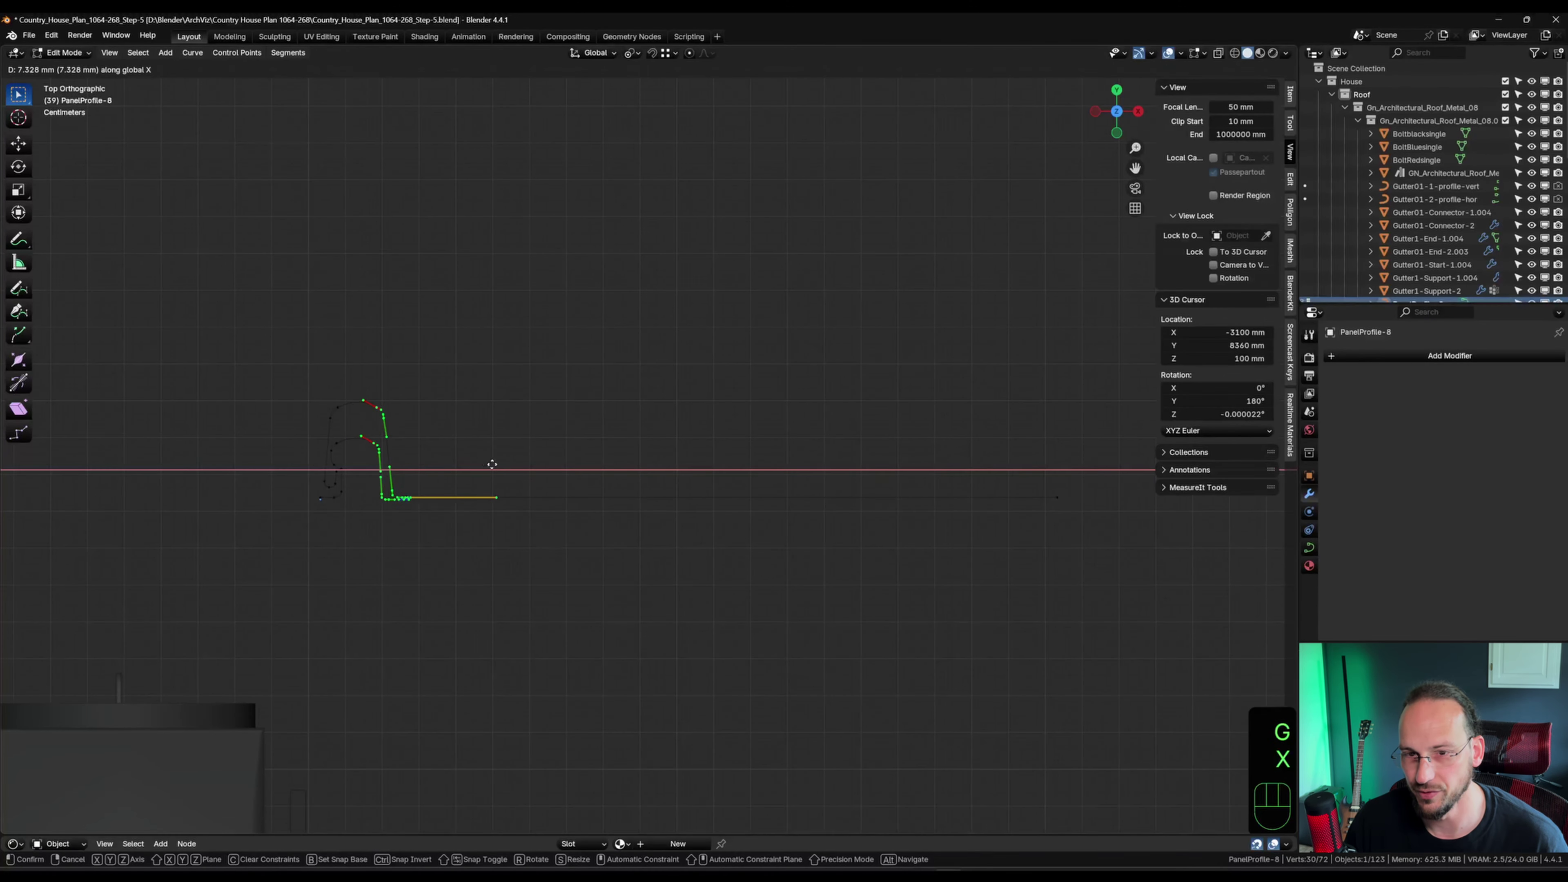
{"action": "left_click", "coordinate": [514, 463]}
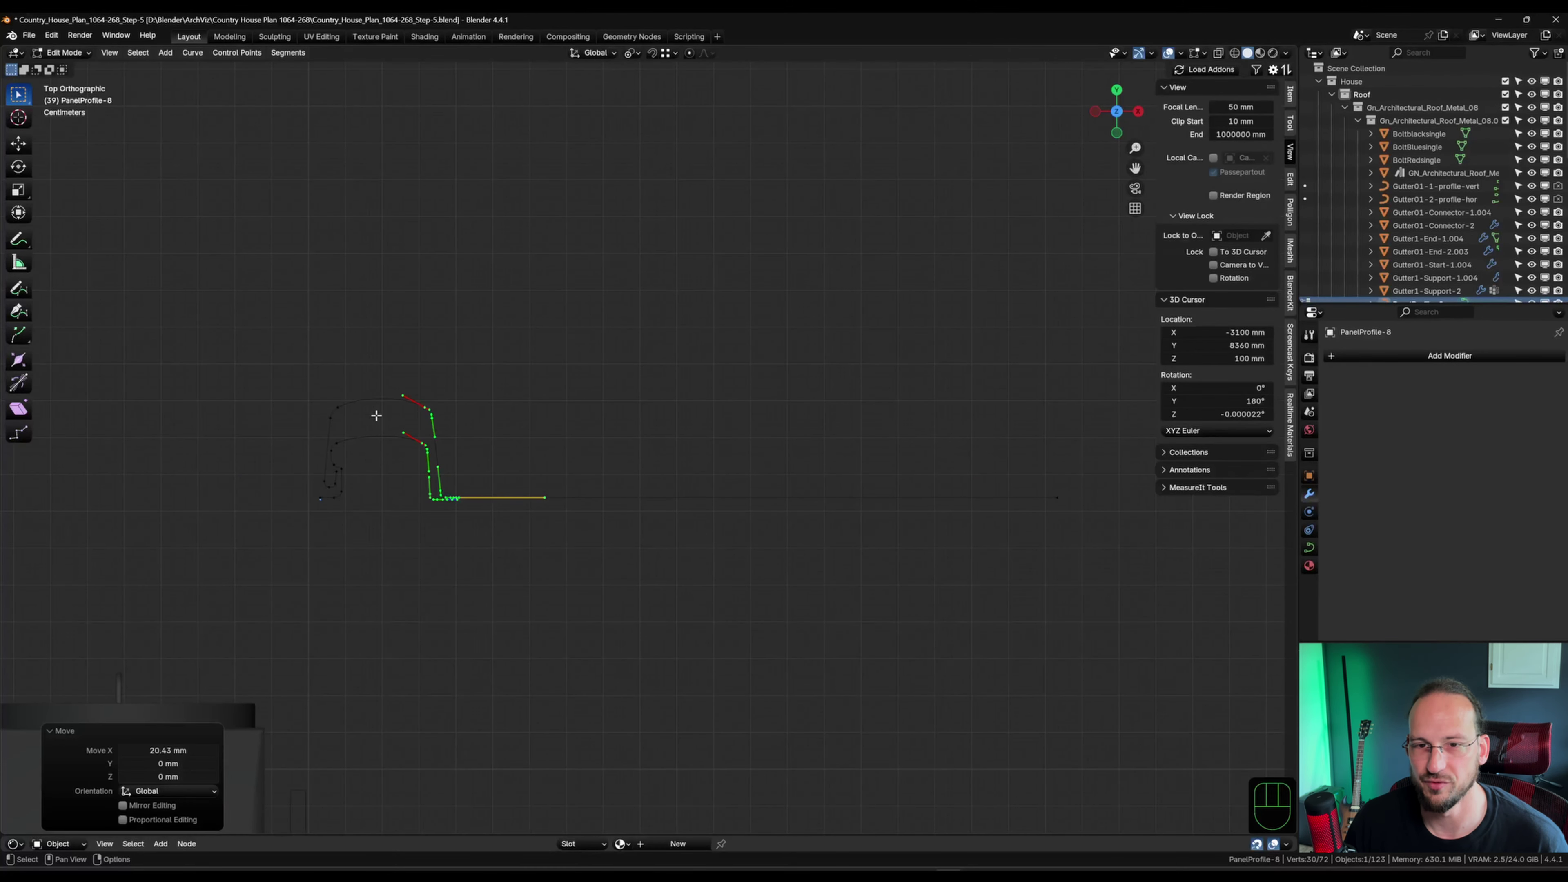
Lengthen the profile's flat section by moving its far end point outward along X, and finish editing the curve.
{"action": "scroll", "coordinate": [401, 464], "scroll_direction": "down", "scroll_amount": 4}
{"action": "scroll", "coordinate": [702, 451], "scroll_direction": "up", "scroll_amount": 4}
{"action": "left_click_drag", "start_coordinate": [592, 417], "coordinate": [885, 620]}
{"action": "scroll", "coordinate": [845, 577], "scroll_direction": "down", "scroll_amount": 6}
{"action": "middle_click_drag", "start_coordinate": [877, 583], "coordinate": [669, 580], "text": "shift"}
{"action": "key", "text": "g"}
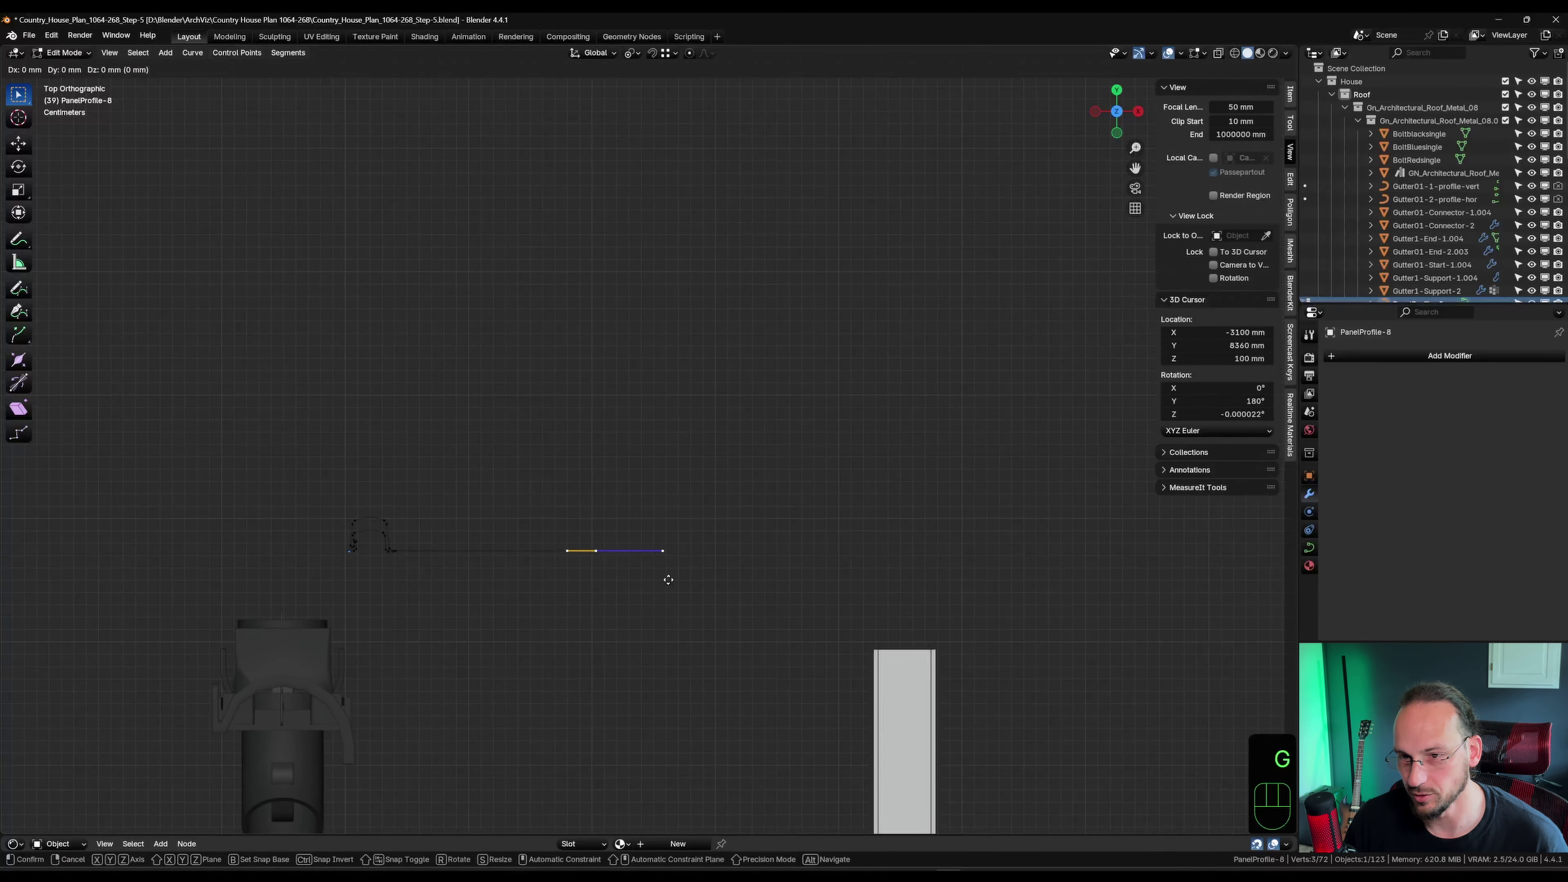
{"action": "key", "text": "x"}
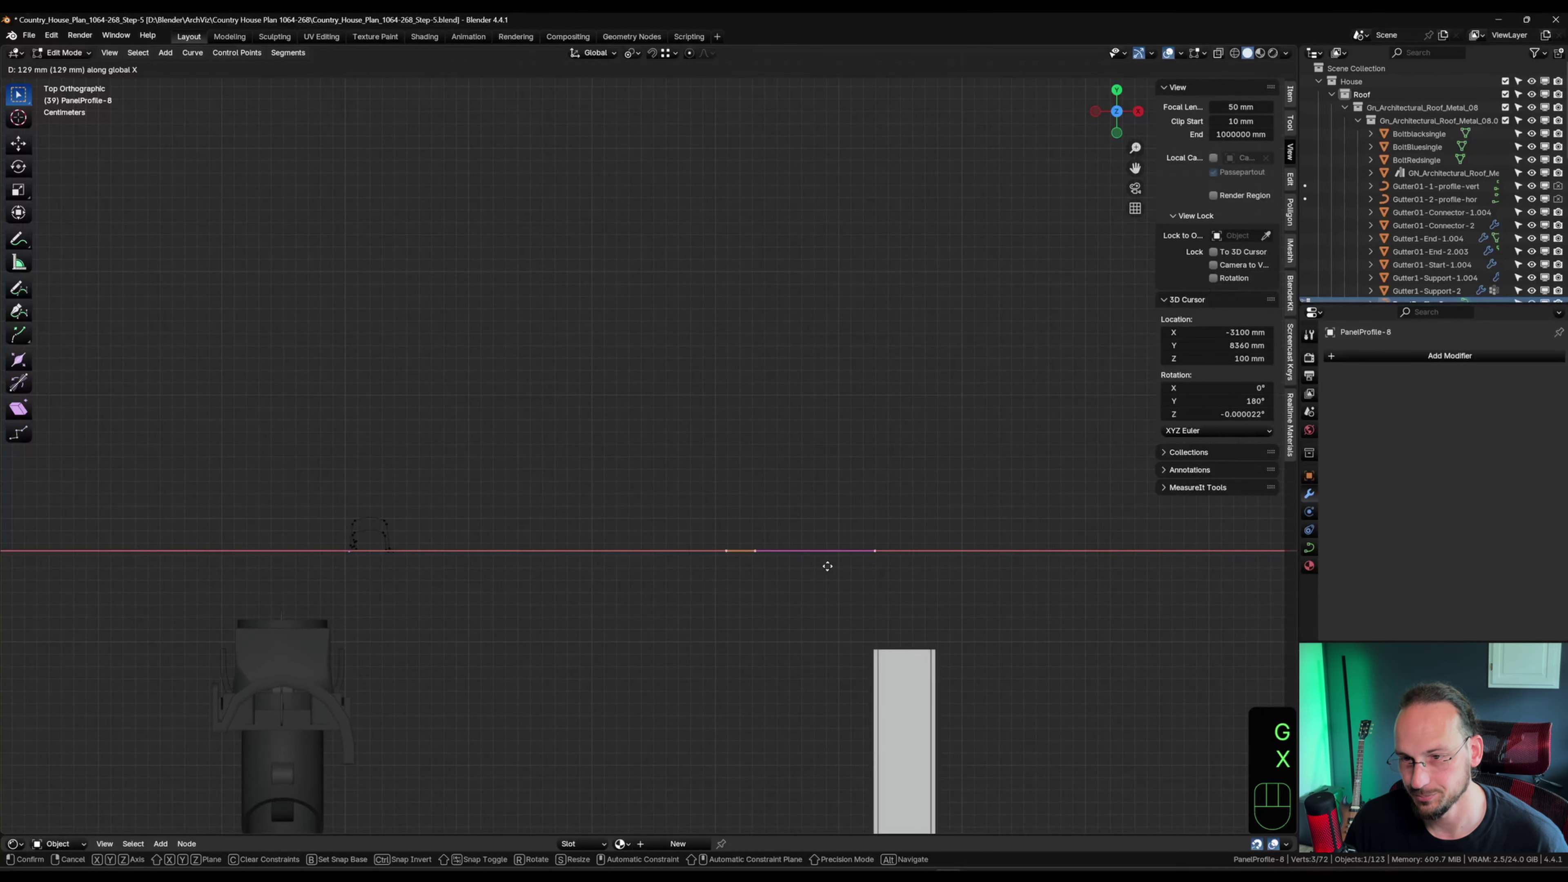
{"action": "left_click", "coordinate": [715, 567]}
{"action": "key", "text": "Tab"}
Inspect the reshaped panels on the house roof, from the seams at the front eave to the overall view.
{"action": "scroll", "coordinate": [585, 461], "scroll_direction": "down", "scroll_amount": 10}
{"action": "middle_click_drag", "start_coordinate": [238, 574], "coordinate": [508, 469], "text": "shift"}
{"action": "middle_click_drag", "start_coordinate": [384, 535], "coordinate": [405, 491]}
{"action": "scroll", "coordinate": [405, 491], "scroll_direction": "down", "scroll_amount": 7}
{"action": "scroll", "coordinate": [405, 491], "scroll_direction": "down", "scroll_amount": 7}
{"action": "middle_click_drag", "start_coordinate": [302, 461], "coordinate": [553, 413], "text": "shift"}
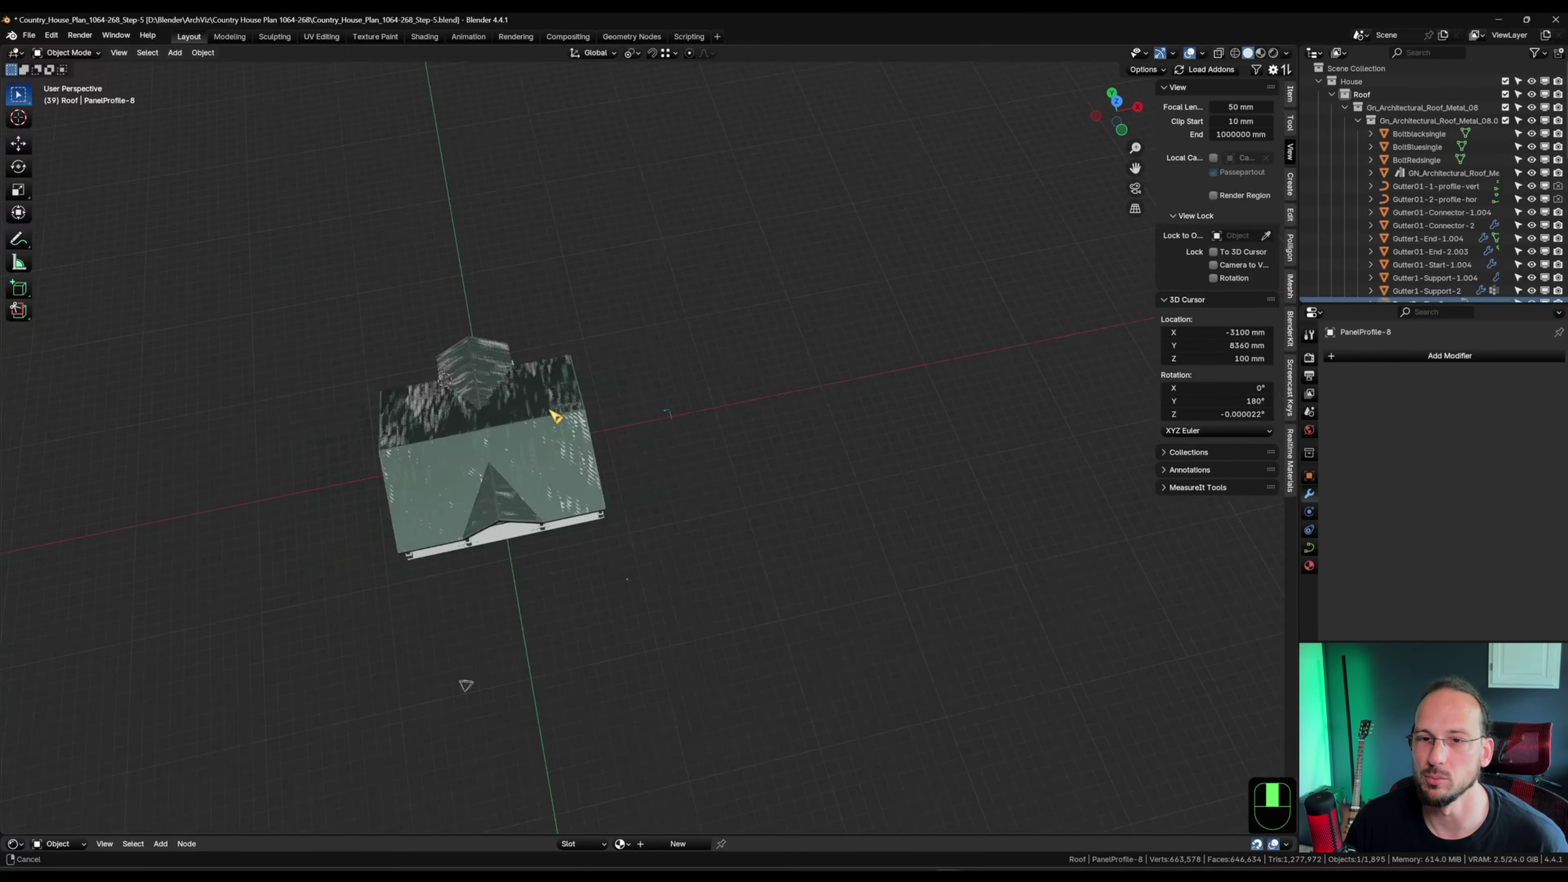
{"action": "scroll", "coordinate": [493, 469], "scroll_direction": "up", "scroll_amount": 6}
{"action": "middle_click_drag", "start_coordinate": [431, 525], "coordinate": [479, 521], "text": "shift"}
{"action": "middle_click_drag", "start_coordinate": [479, 521], "coordinate": [518, 414]}
{"action": "scroll", "coordinate": [573, 408], "scroll_direction": "up", "scroll_amount": 8}
{"action": "scroll", "coordinate": [518, 414], "scroll_direction": "up", "scroll_amount": 6}
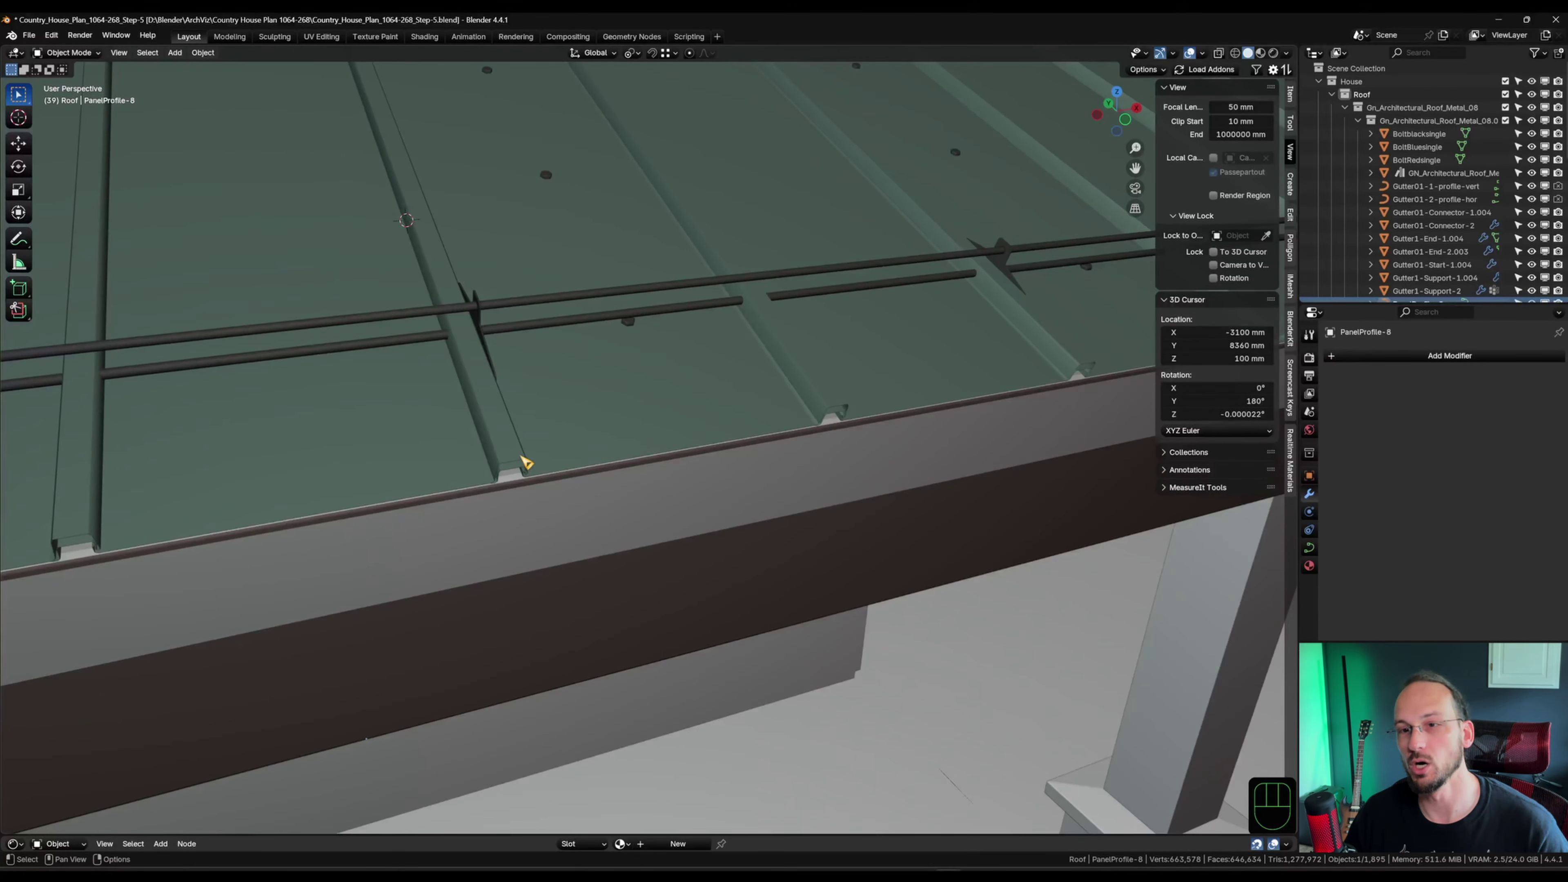
{"action": "scroll", "coordinate": [560, 431], "scroll_direction": "down", "scroll_amount": 12}
{"action": "middle_click_drag", "start_coordinate": [481, 474], "coordinate": [499, 477]}
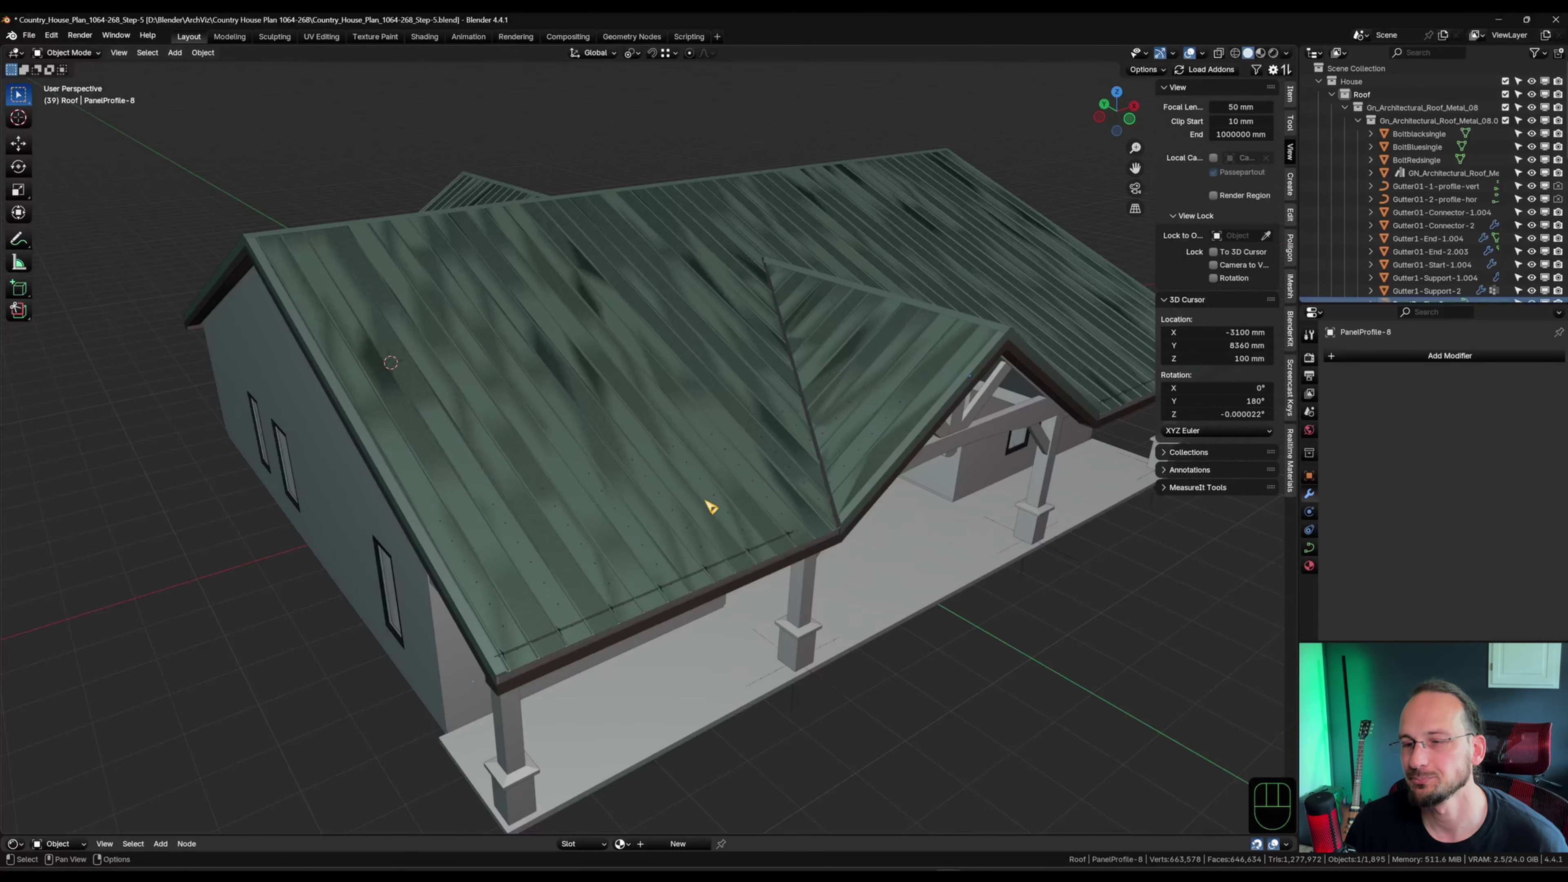
Select the metal roof and preview its copper panels in rendered shading, up close and from the front.
{"action": "scroll", "coordinate": [711, 507], "scroll_direction": "down", "scroll_amount": 2}
{"action": "left_click", "coordinate": [613, 377]}
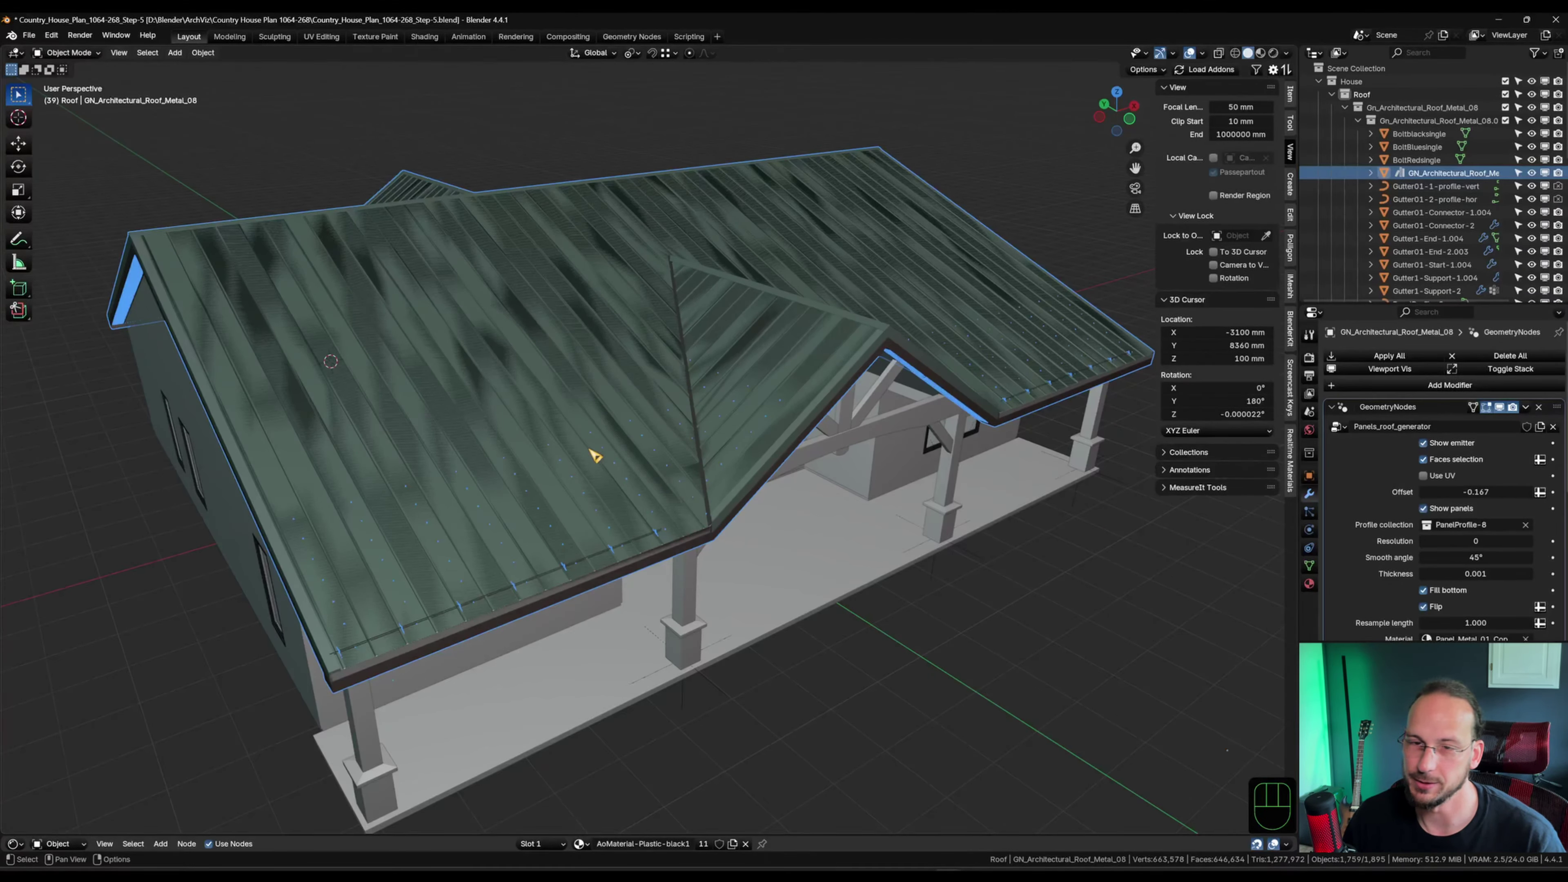
{"action": "left_click", "coordinate": [1273, 53]}
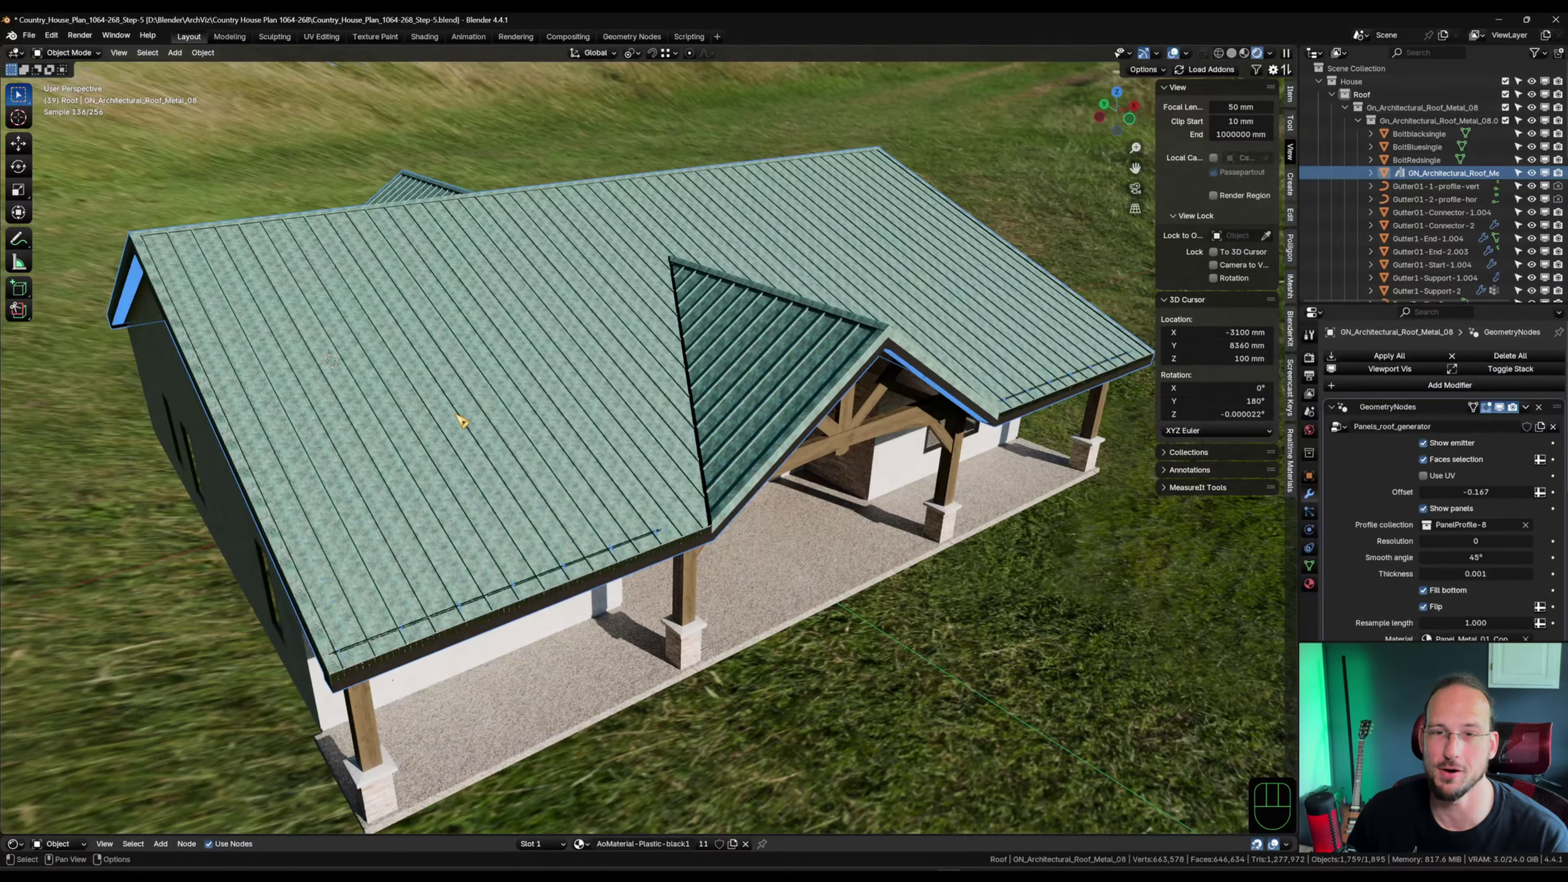
{"action": "scroll", "coordinate": [429, 470], "scroll_direction": "up", "scroll_amount": 2}
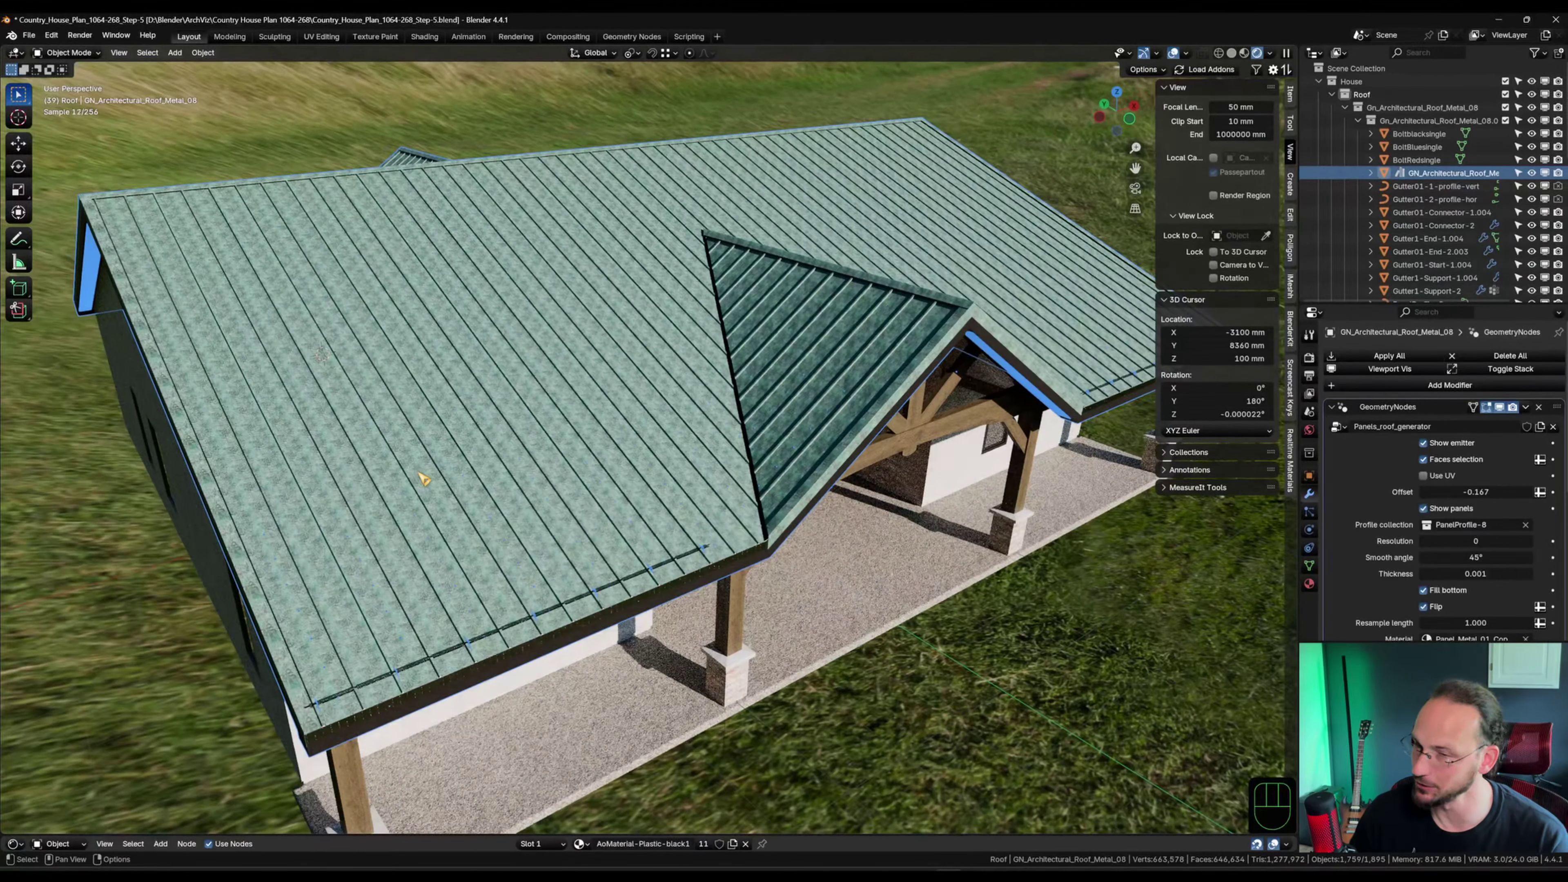
{"action": "scroll", "coordinate": [412, 486], "scroll_direction": "up", "scroll_amount": 2}
{"action": "scroll", "coordinate": [307, 460], "scroll_direction": "up", "scroll_amount": 4}
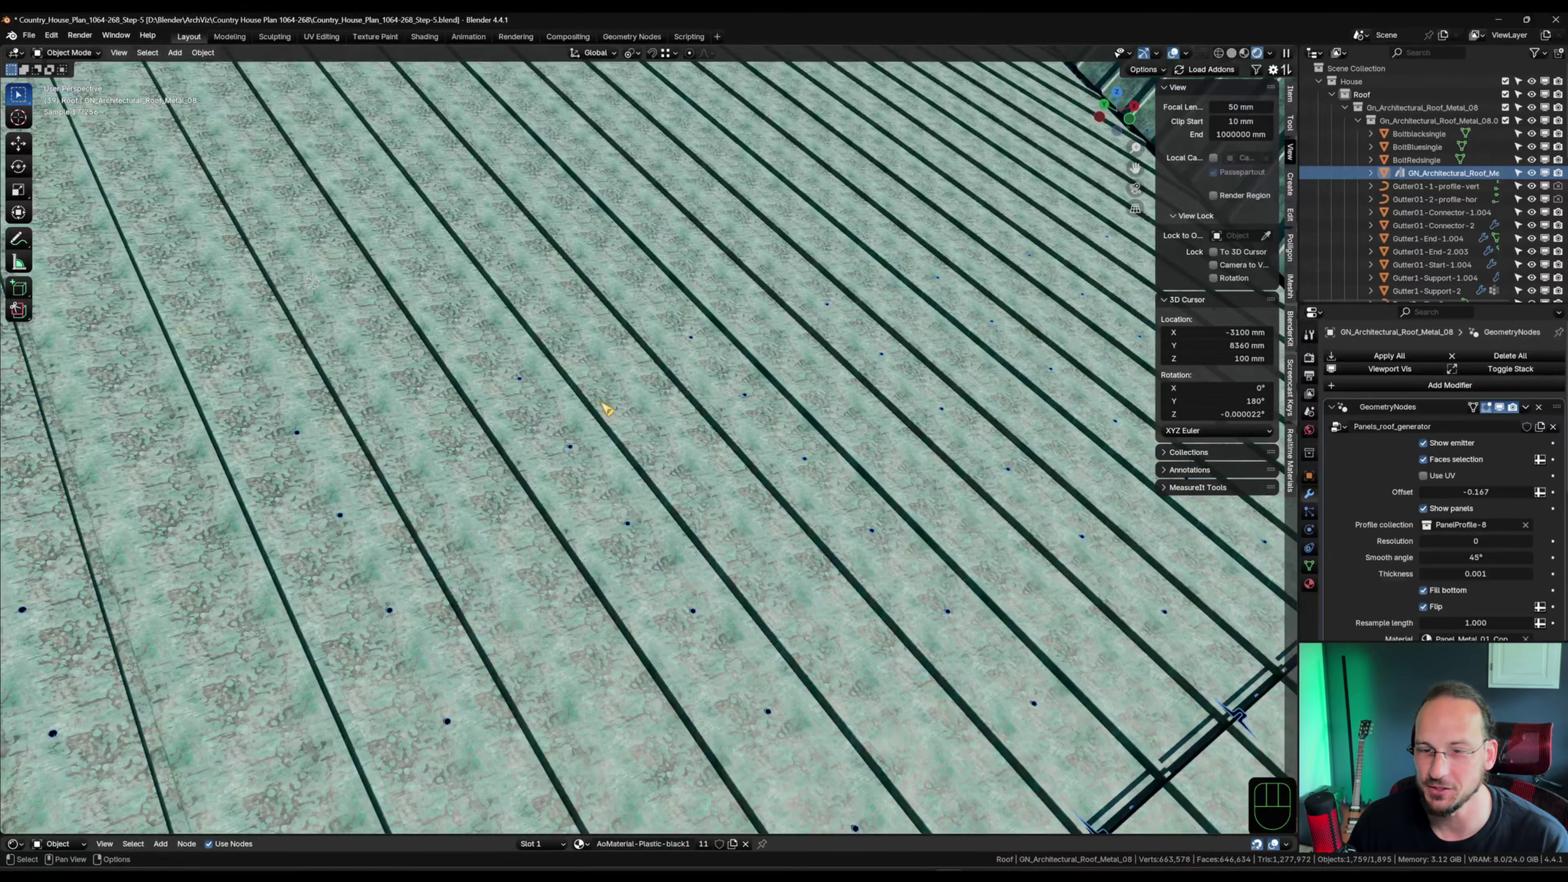
{"action": "scroll", "coordinate": [605, 406], "scroll_direction": "down", "scroll_amount": 8}
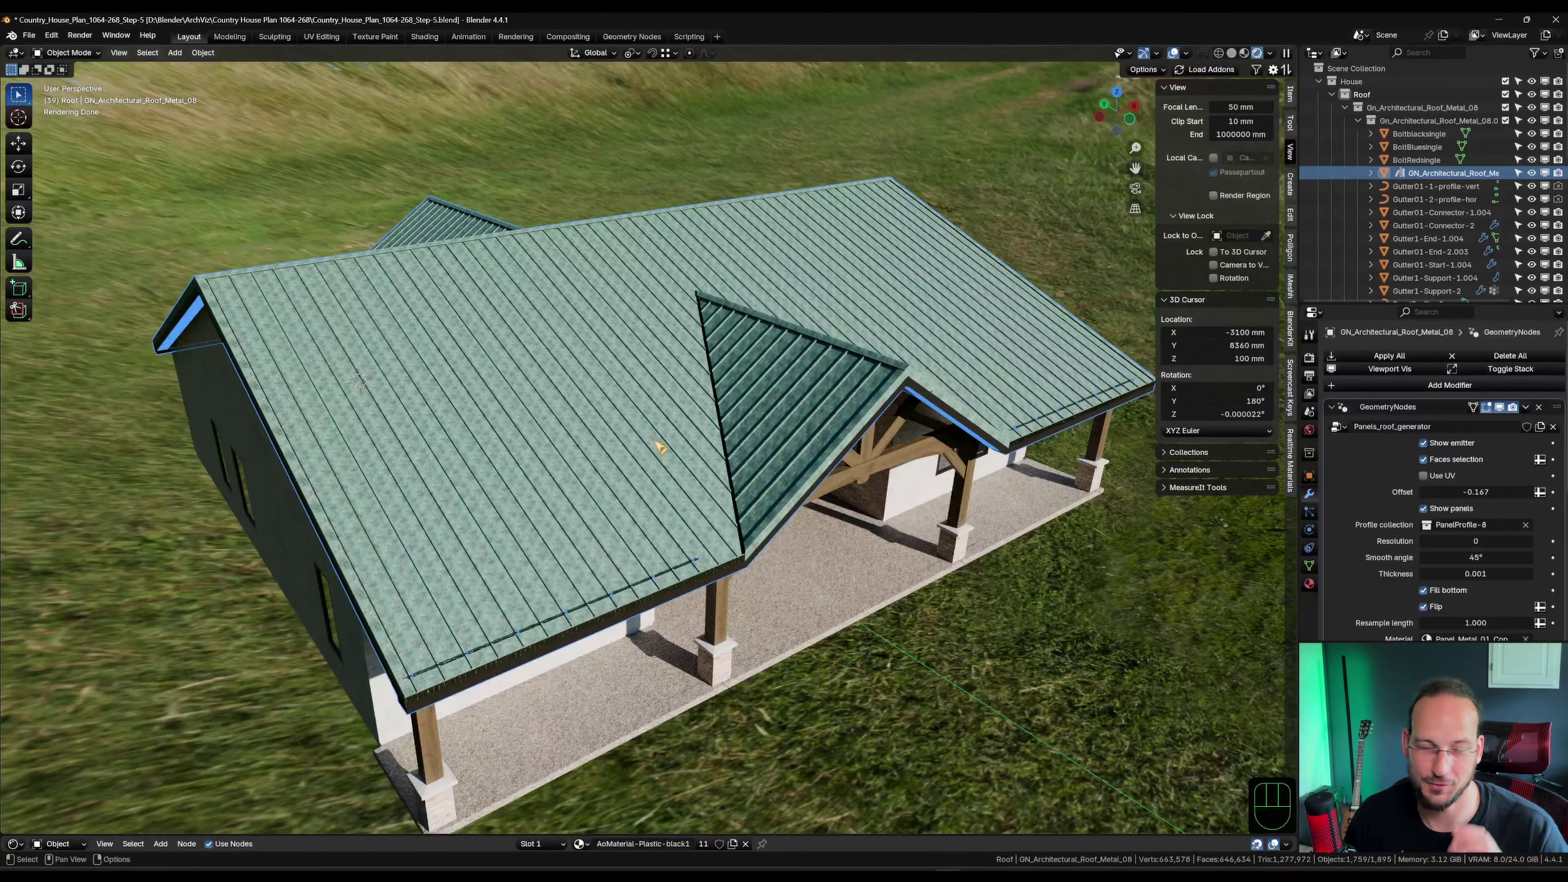
{"action": "middle_click_drag", "start_coordinate": [826, 531], "coordinate": [752, 518]}
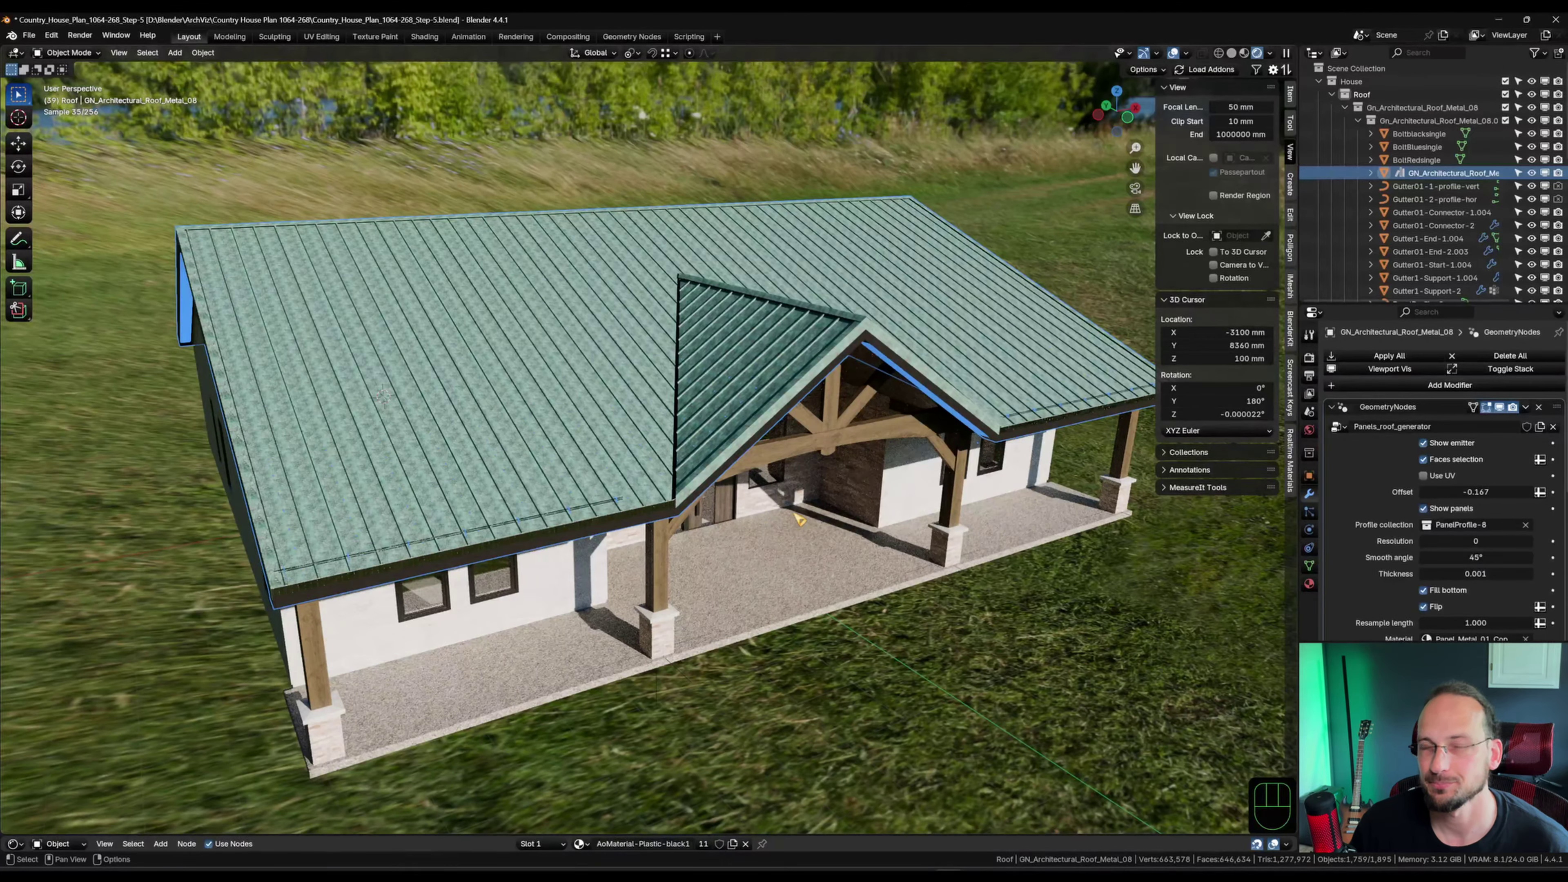
Set the roof generator's panel Material to Panel_01_Black_generated and check the roof near the eave.
{"action": "scroll", "coordinate": [1380, 559], "scroll_direction": "down", "scroll_amount": 5}
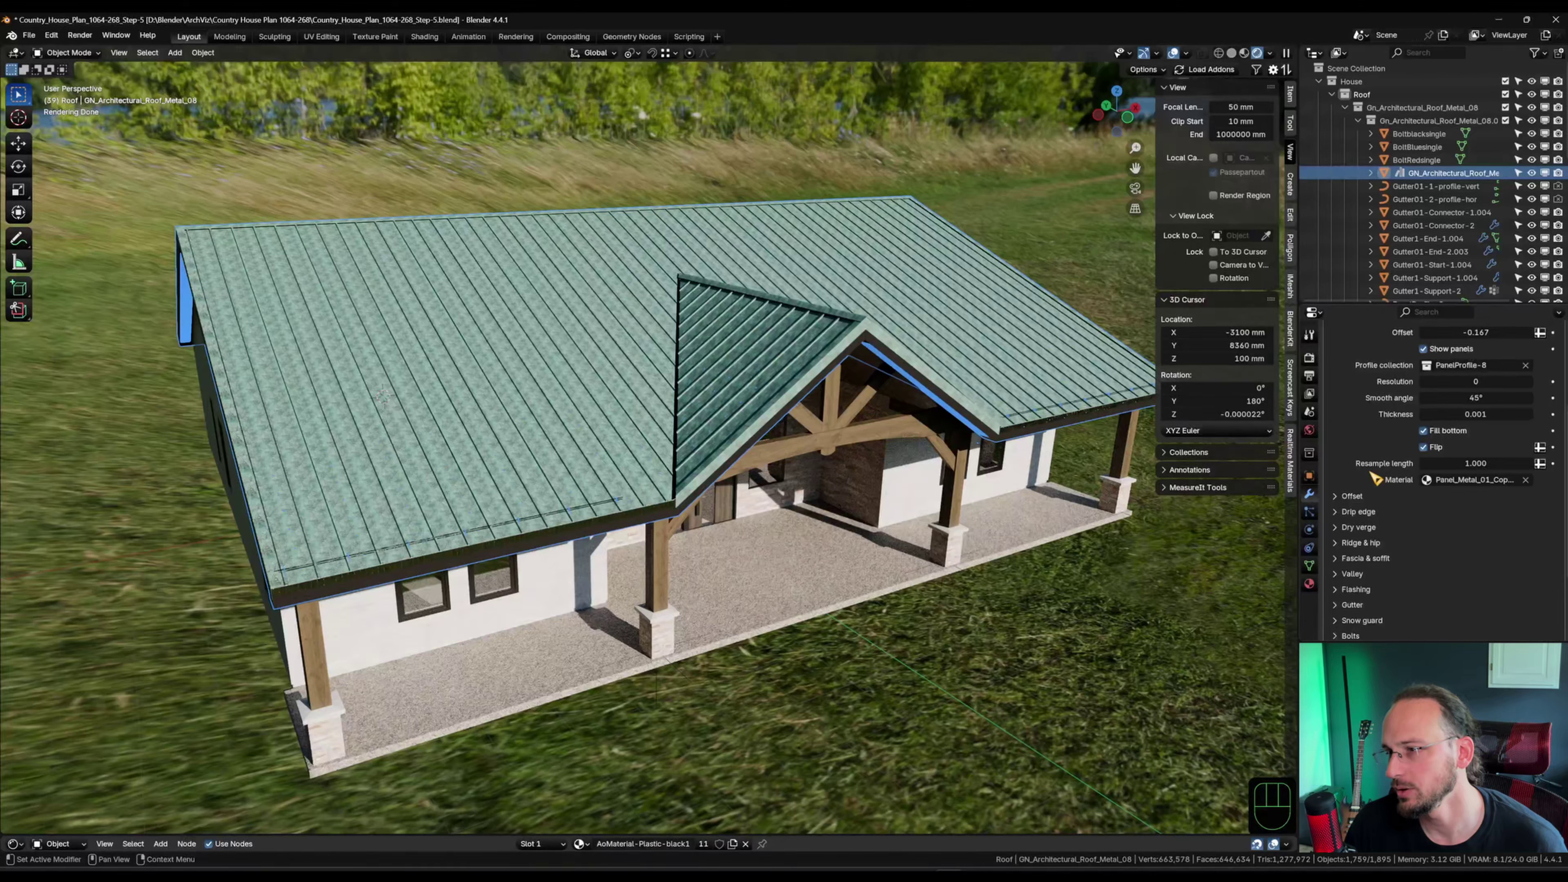
{"action": "scroll", "coordinate": [1382, 490], "scroll_direction": "up", "scroll_amount": 2}
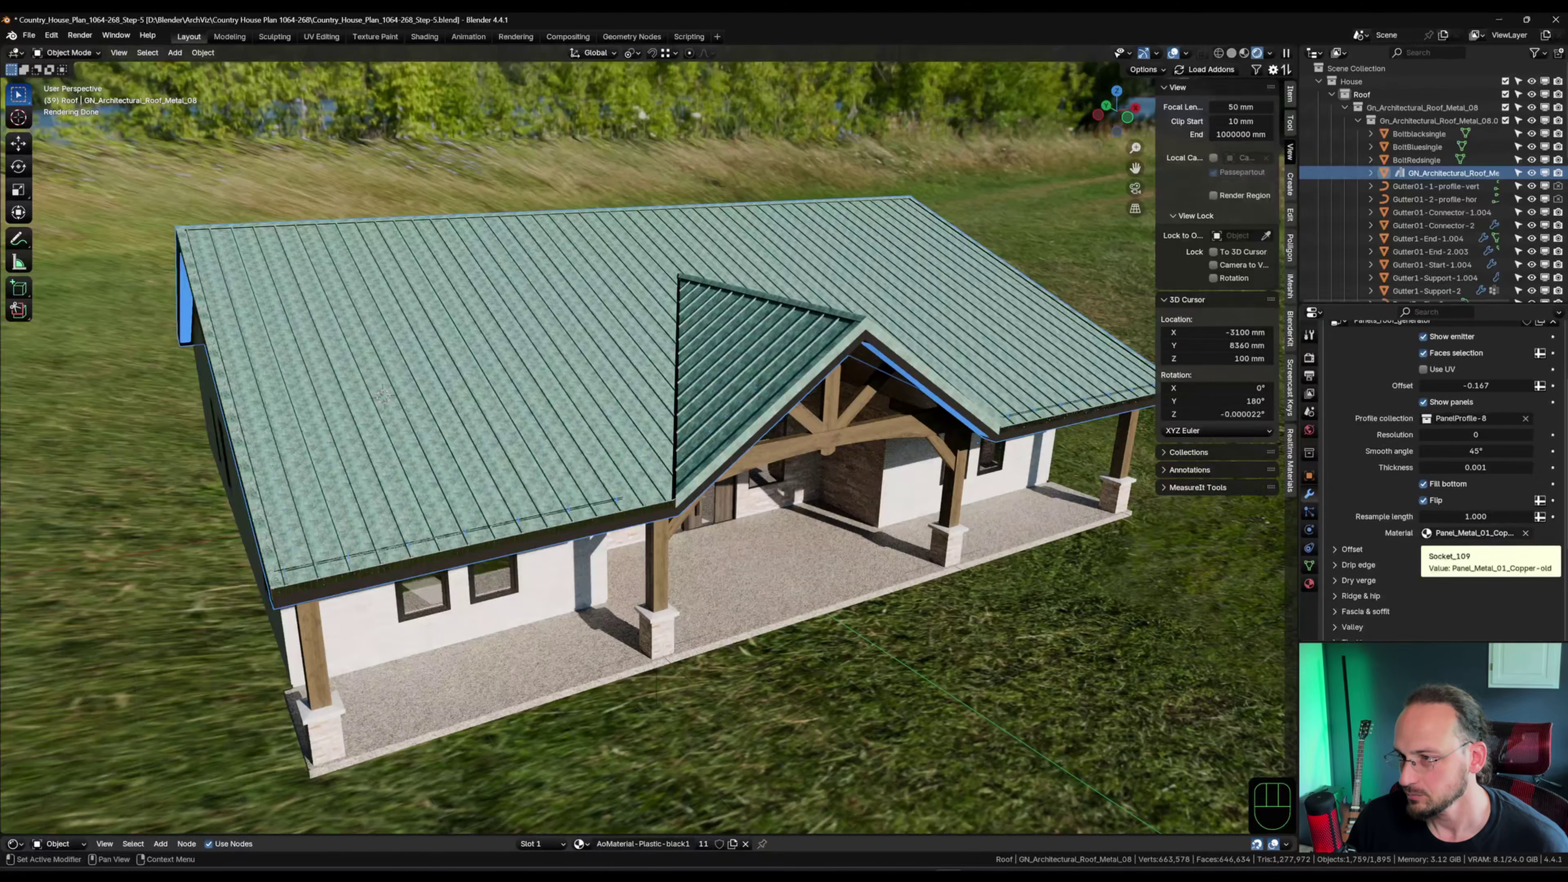
{"action": "left_click", "coordinate": [1476, 533]}
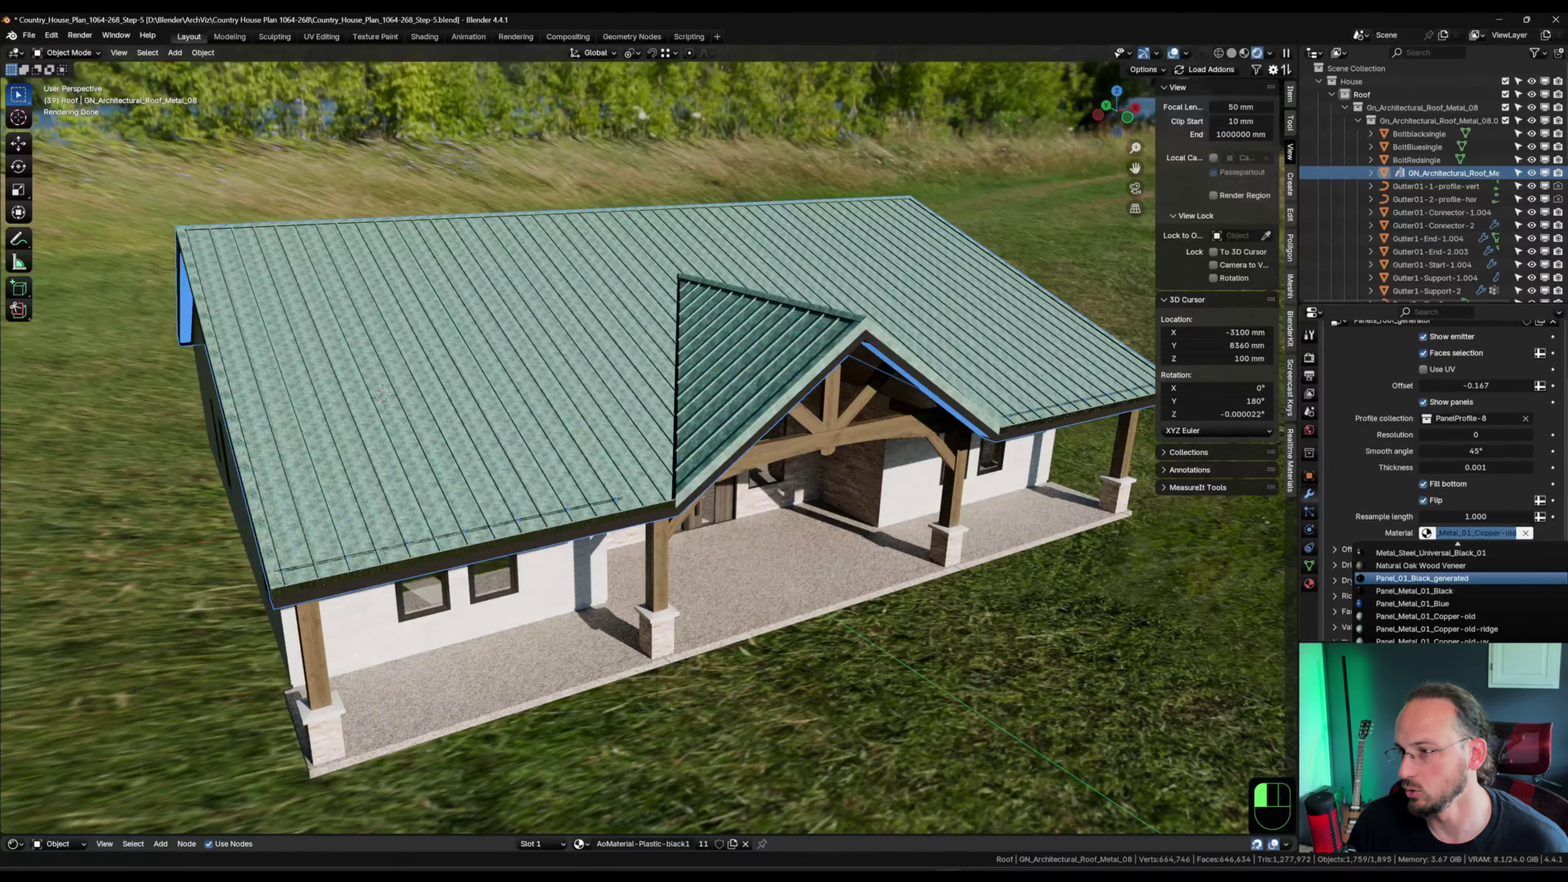
{"action": "left_click", "coordinate": [1489, 585]}
{"action": "middle_click_drag", "start_coordinate": [617, 469], "coordinate": [665, 415]}
{"action": "scroll", "coordinate": [633, 474], "scroll_direction": "up", "scroll_amount": 5}
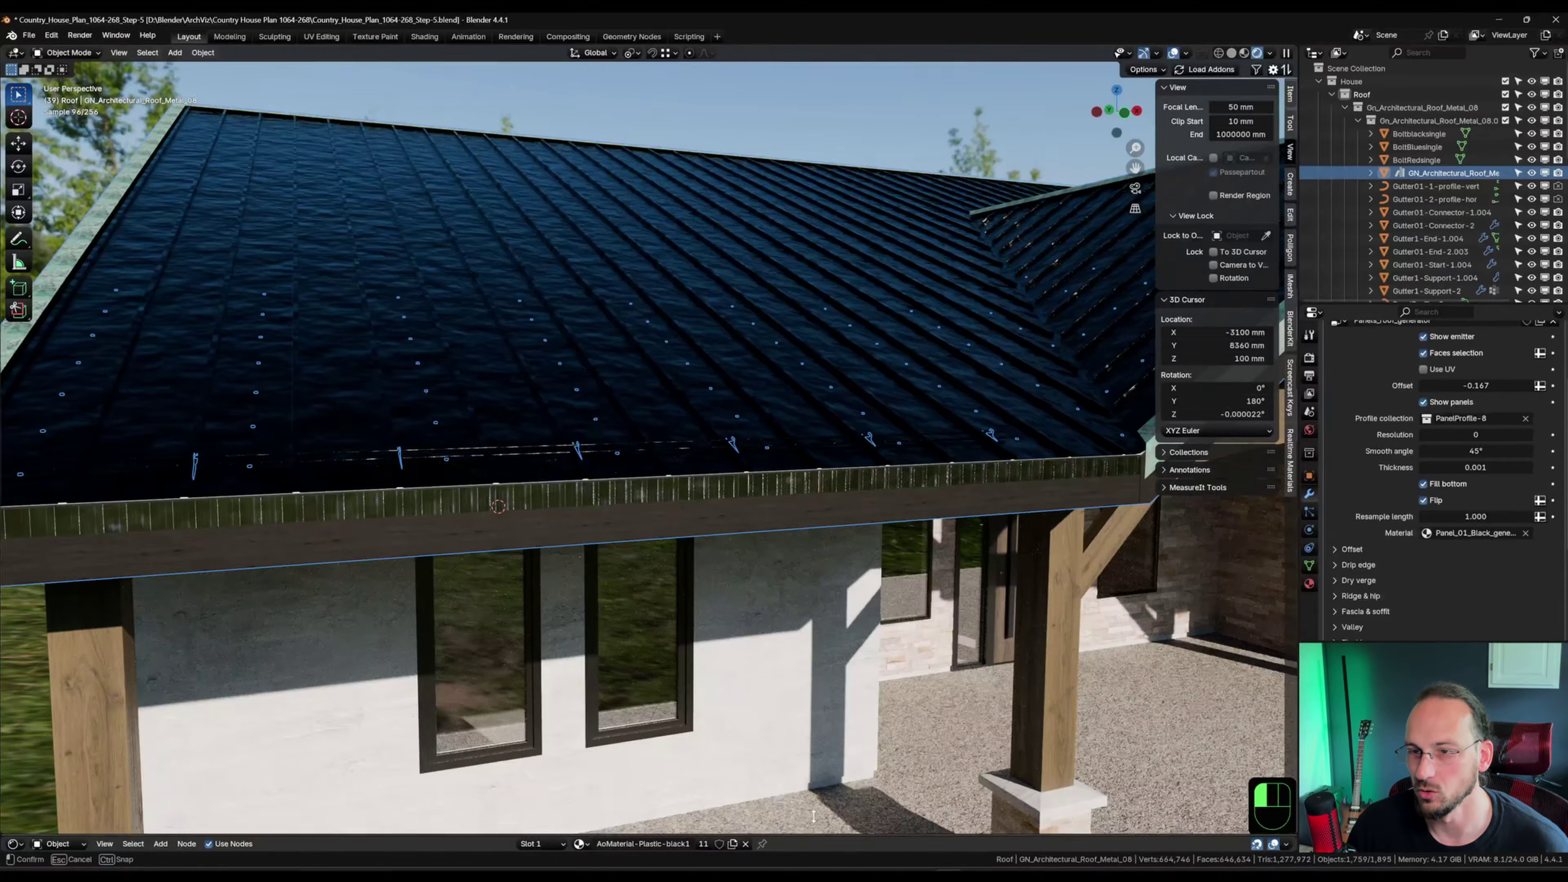
Enlarge the shader editor and assign Panel_01_Black_generated to the roof's material Slot 1 to show its nodes.
{"action": "left_click_drag", "start_coordinate": [802, 835], "coordinate": [803, 594]}
{"action": "middle_click_drag", "start_coordinate": [753, 512], "coordinate": [707, 621]}
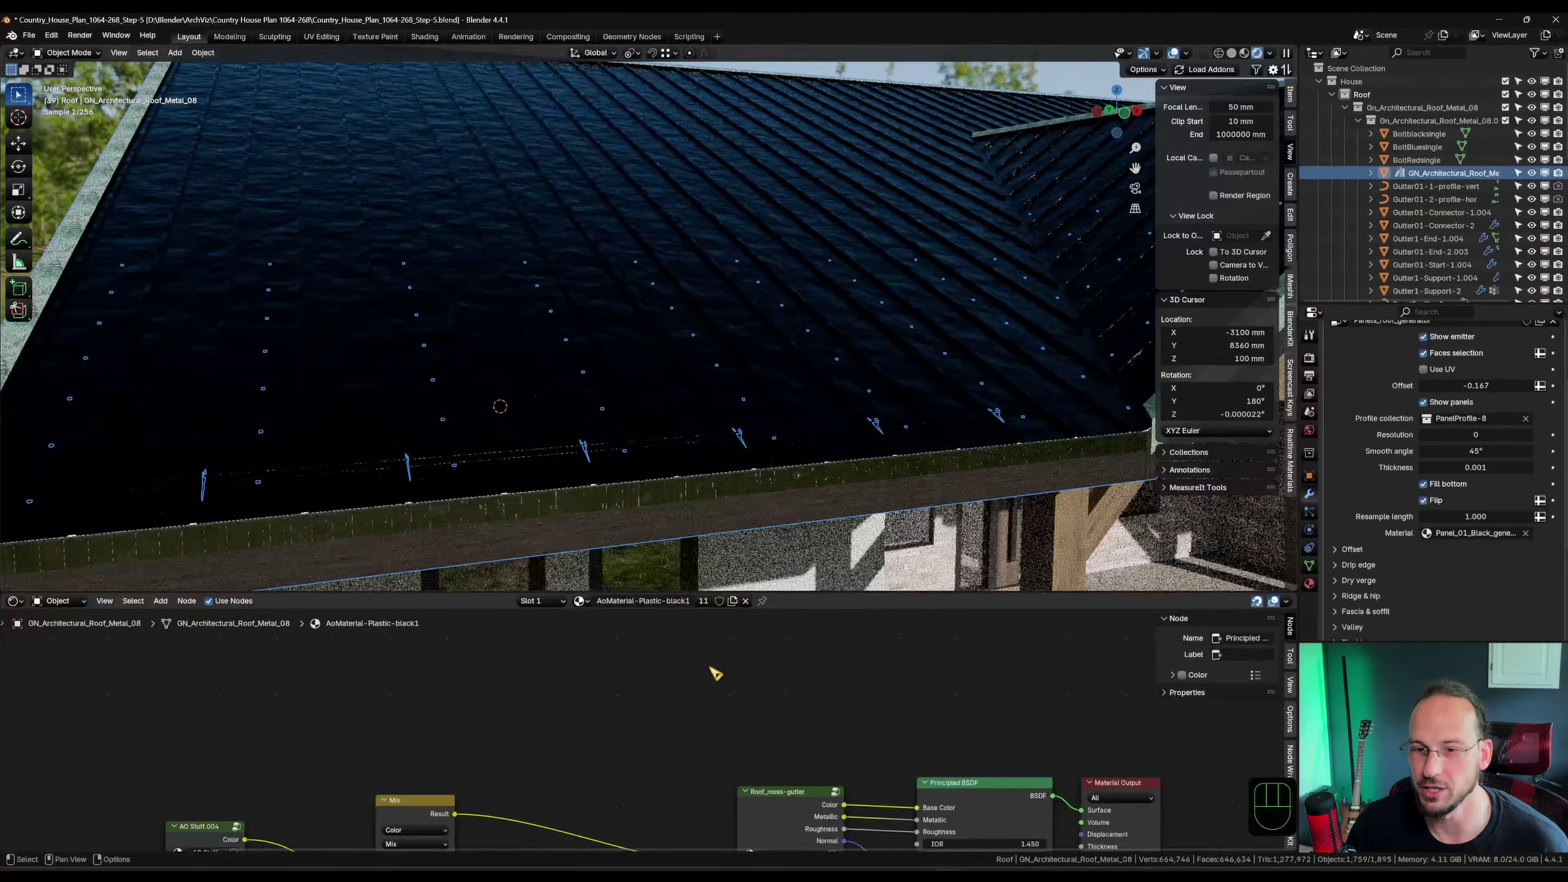
{"action": "left_click", "coordinate": [579, 600]}
{"action": "scroll", "coordinate": [684, 676], "scroll_direction": "down", "scroll_amount": 10}
{"action": "scroll", "coordinate": [684, 677], "scroll_direction": "up", "scroll_amount": 13}
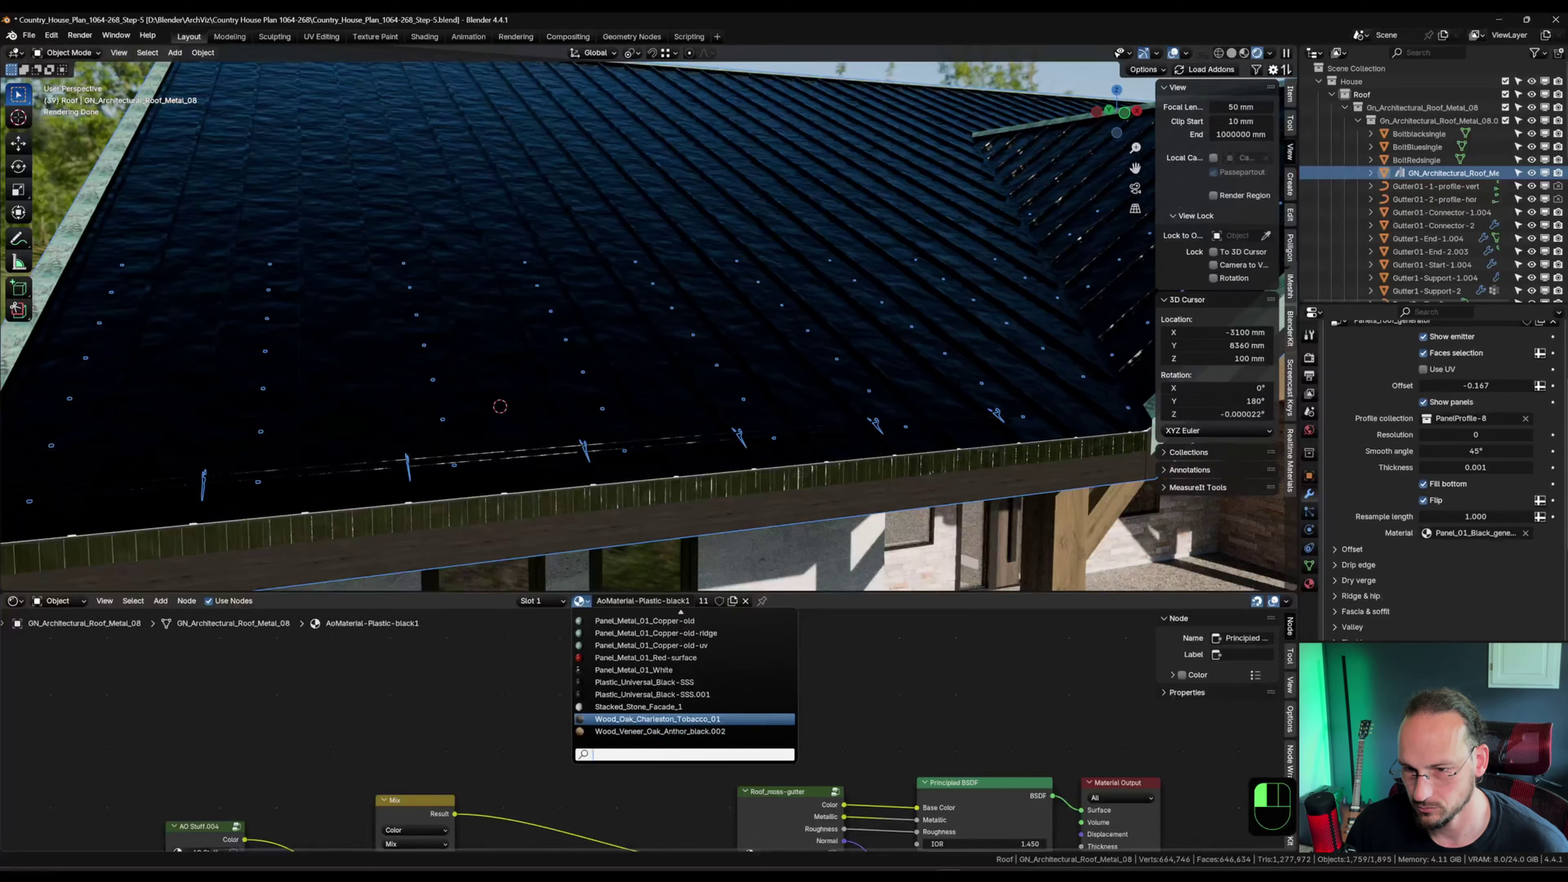
{"action": "scroll", "coordinate": [681, 733], "scroll_direction": "up", "scroll_amount": 1}
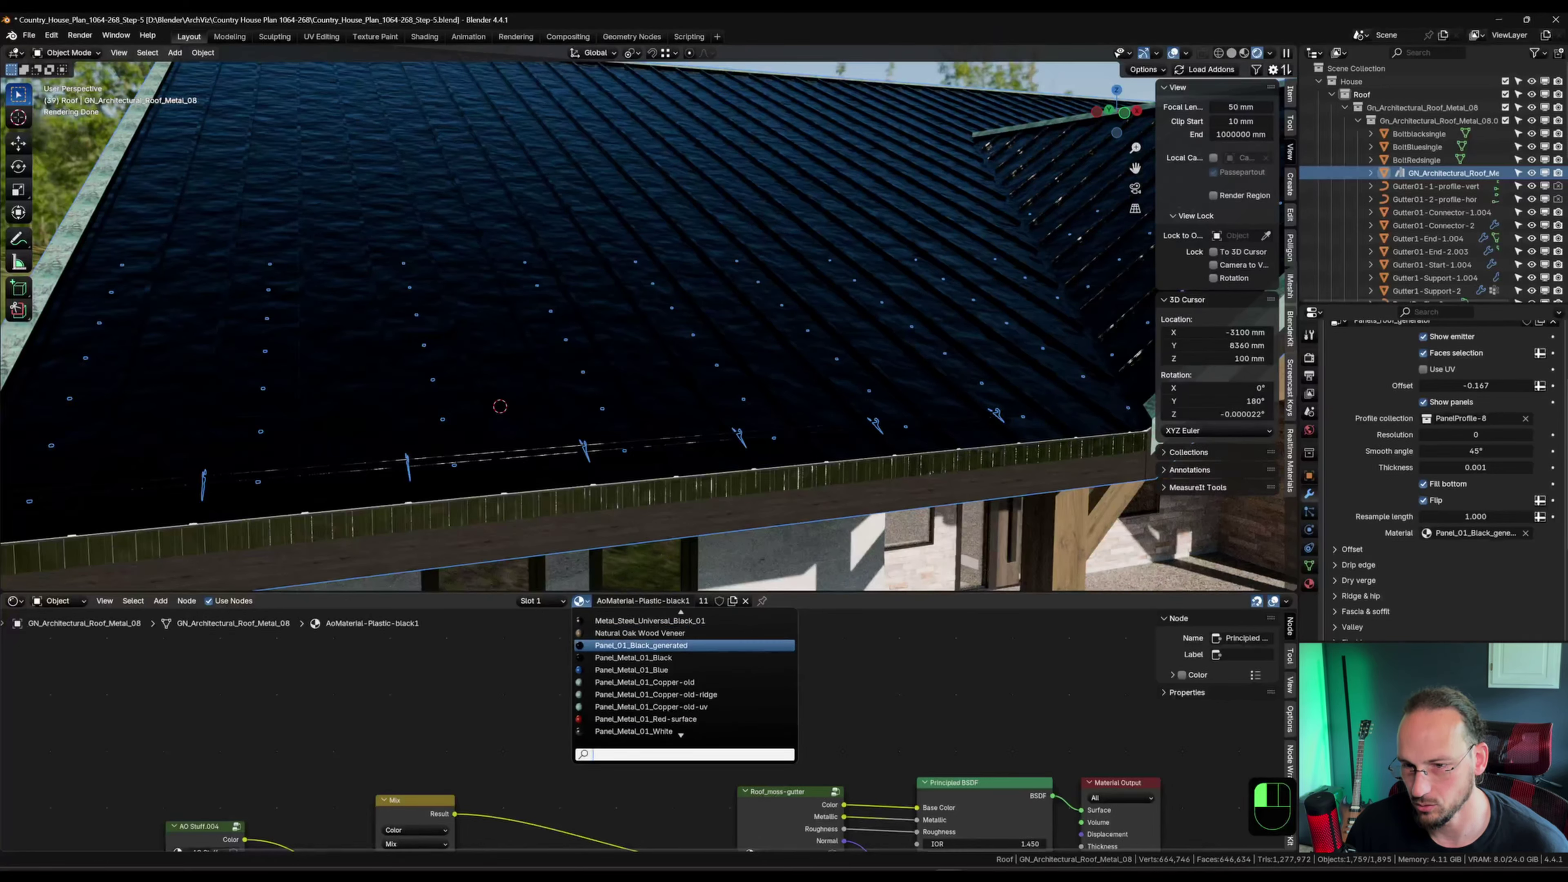
{"action": "left_click", "coordinate": [679, 646]}
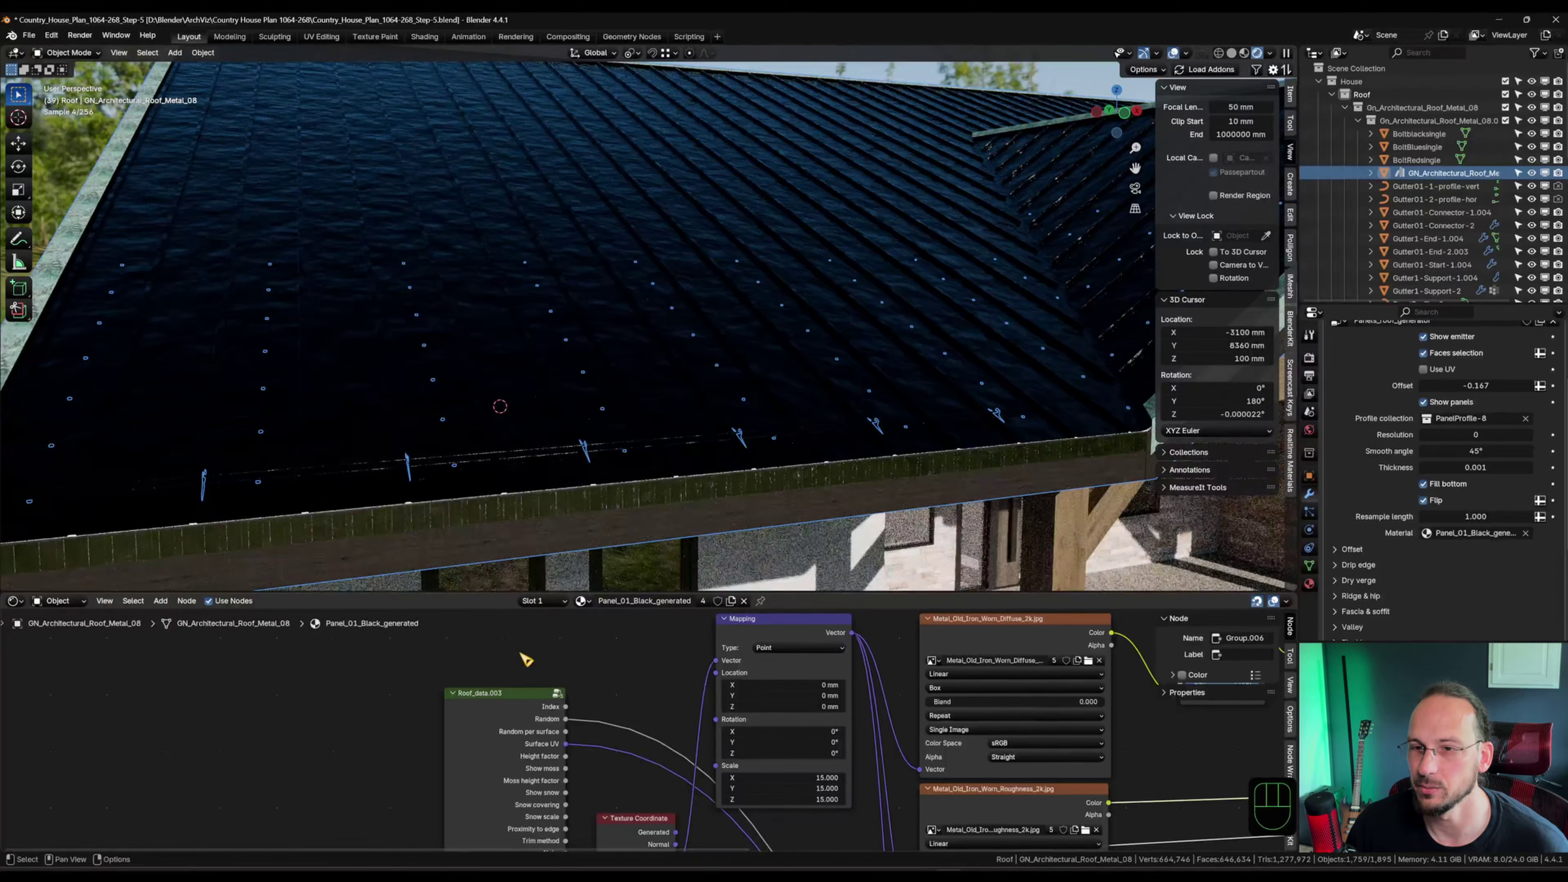
Preview the moss effect tied to the Roof_moss node by switching the generator's Show moss option on and off again.
{"action": "mouse_move", "coordinate": [710, 722]}
{"action": "middle_mouse_down"}
{"action": "mouse_move", "coordinate": [629, 717]}
{"action": "mouse_move", "coordinate": [618, 742]}
{"action": "mouse_move", "coordinate": [716, 745]}
{"action": "middle_mouse_up"}
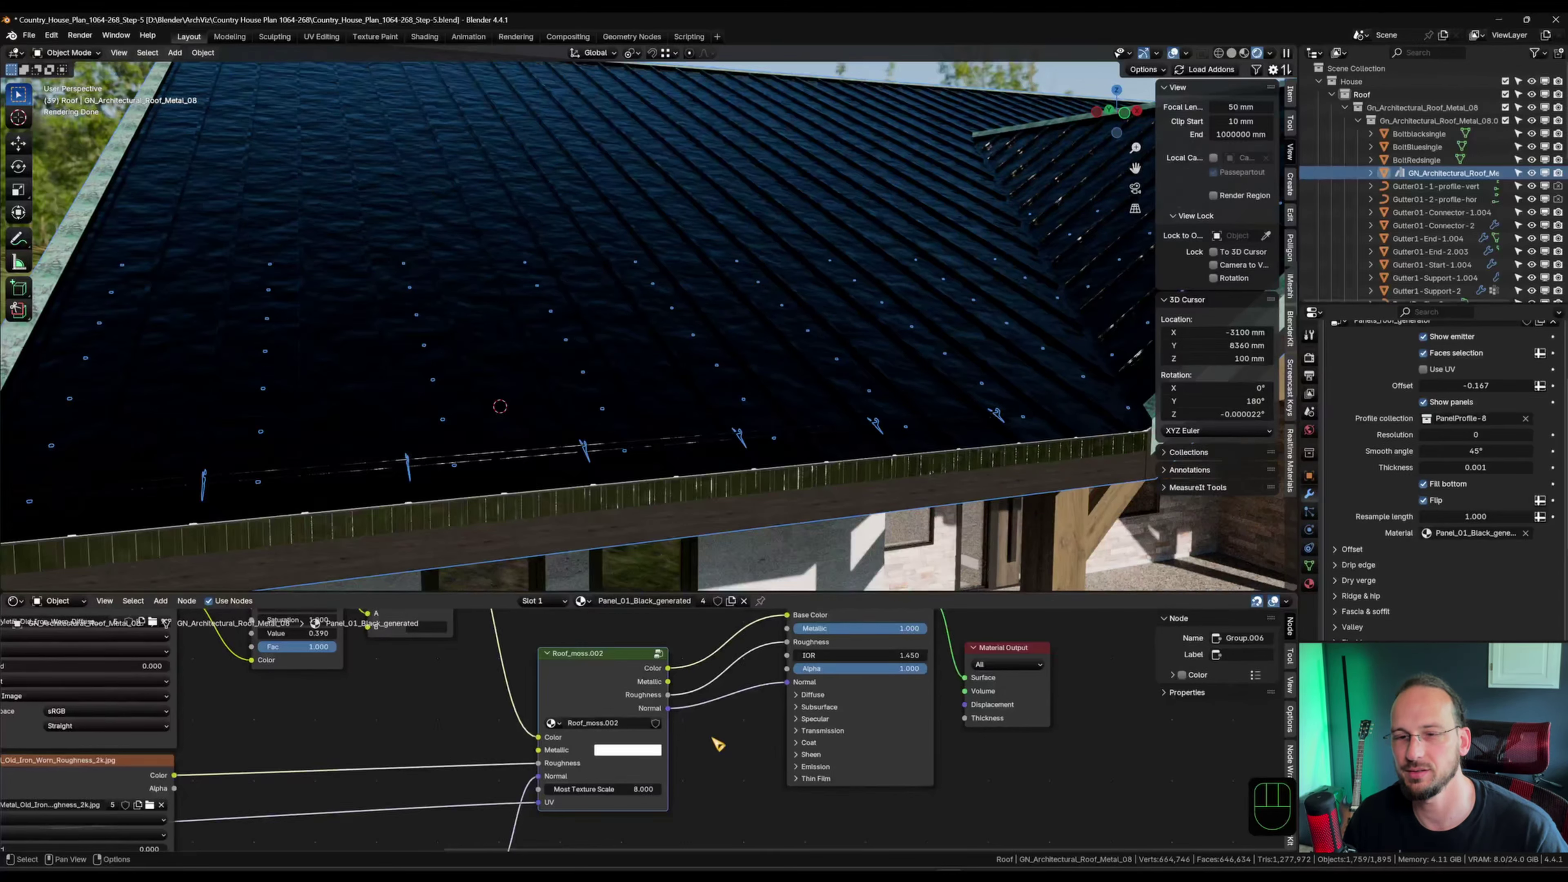
{"action": "scroll", "coordinate": [1395, 602], "scroll_direction": "down", "scroll_amount": 5}
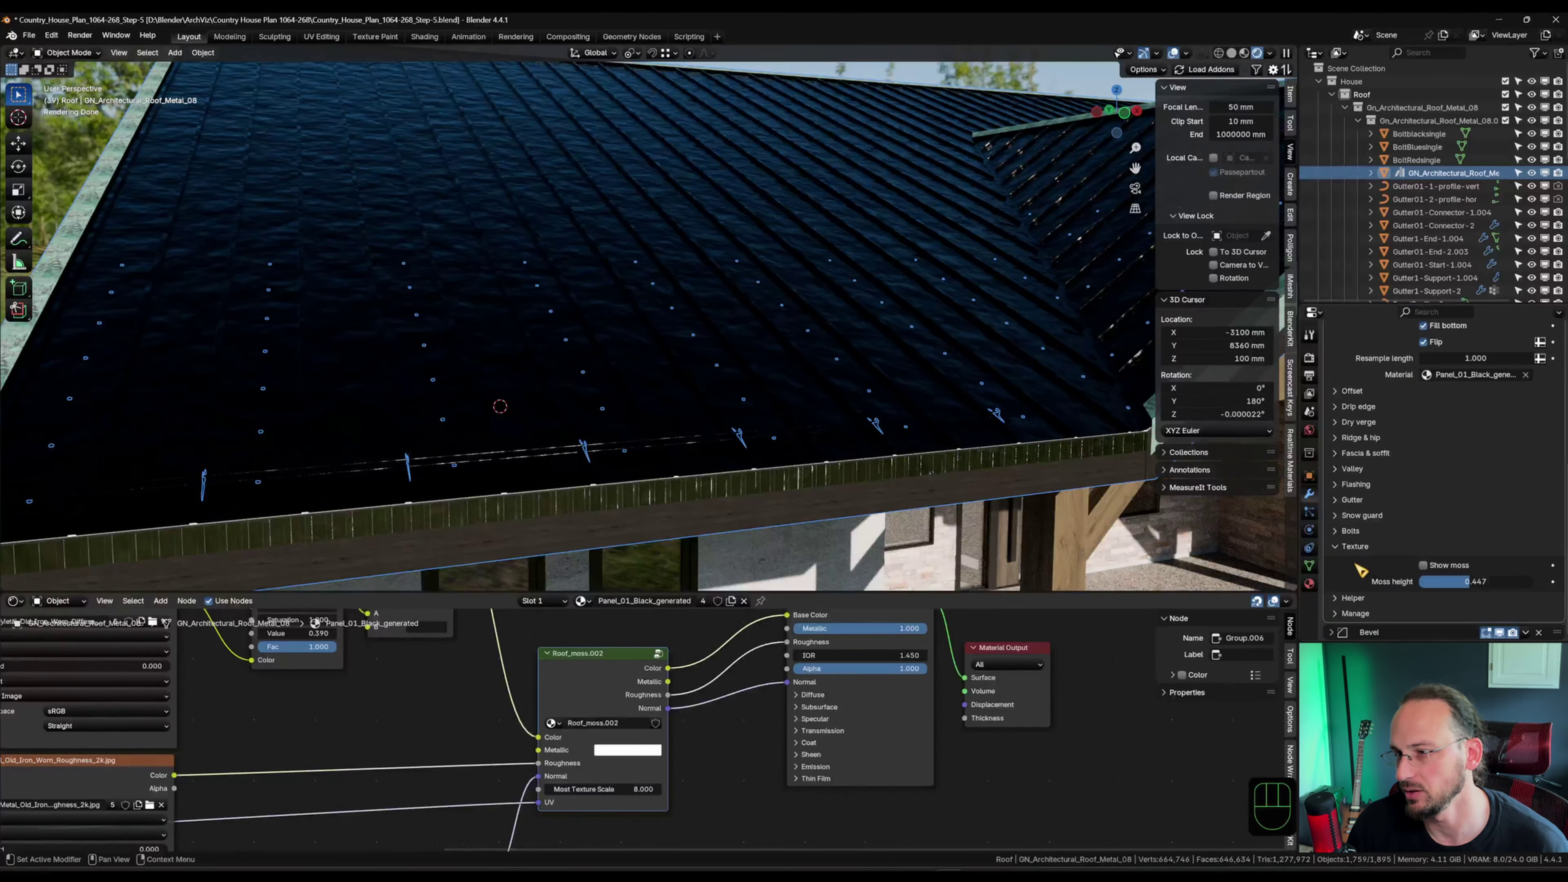
{"action": "left_click", "coordinate": [1426, 568]}
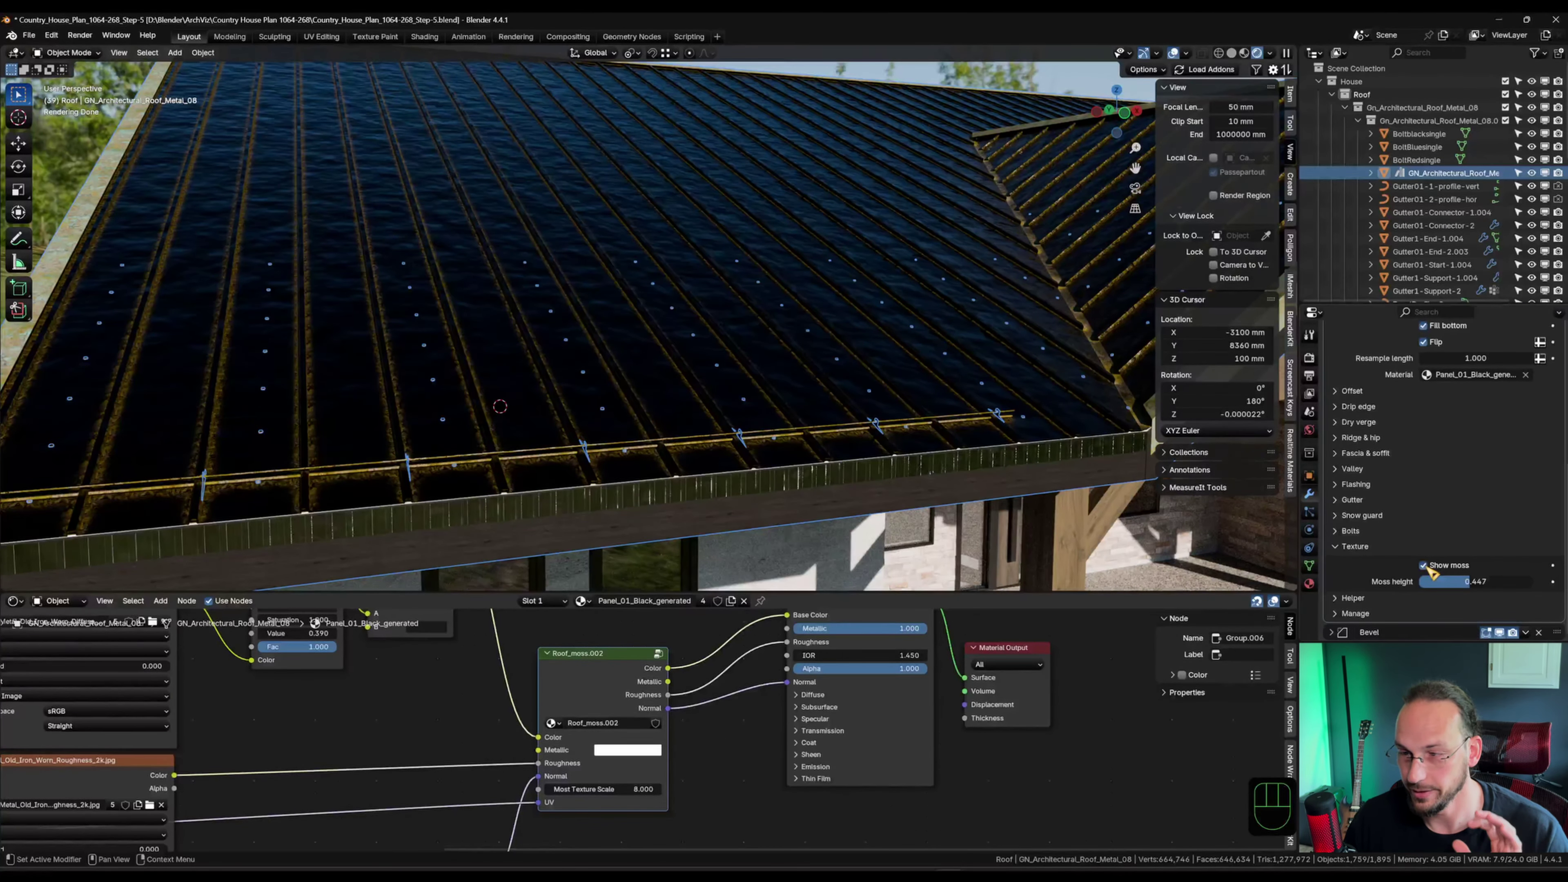
{"action": "left_click", "coordinate": [1427, 566]}
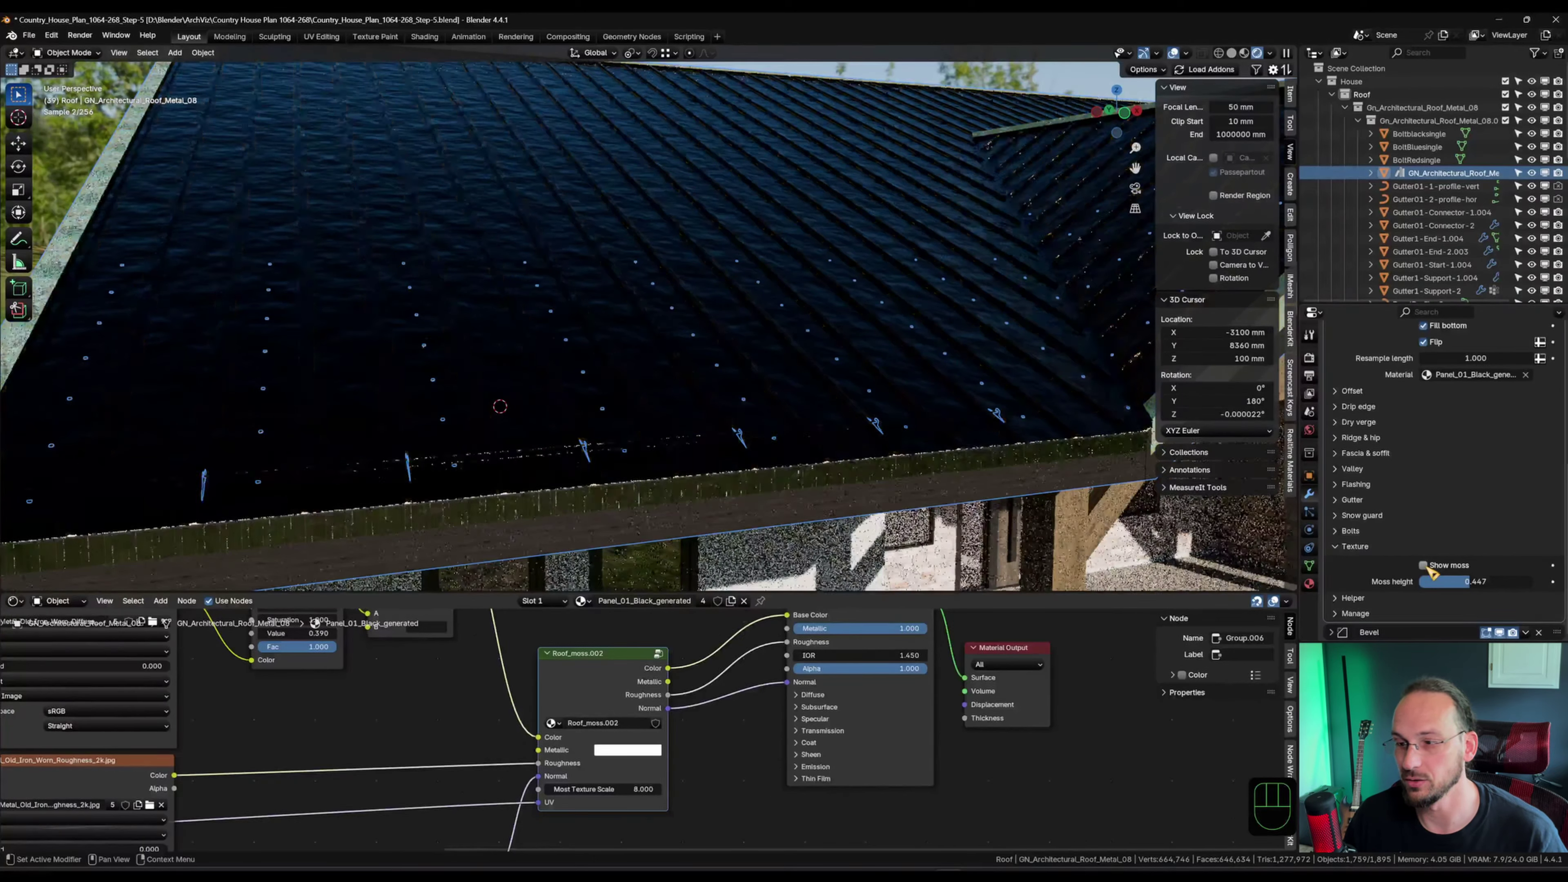
{"action": "middle_click_drag", "start_coordinate": [710, 764], "coordinate": [731, 758]}
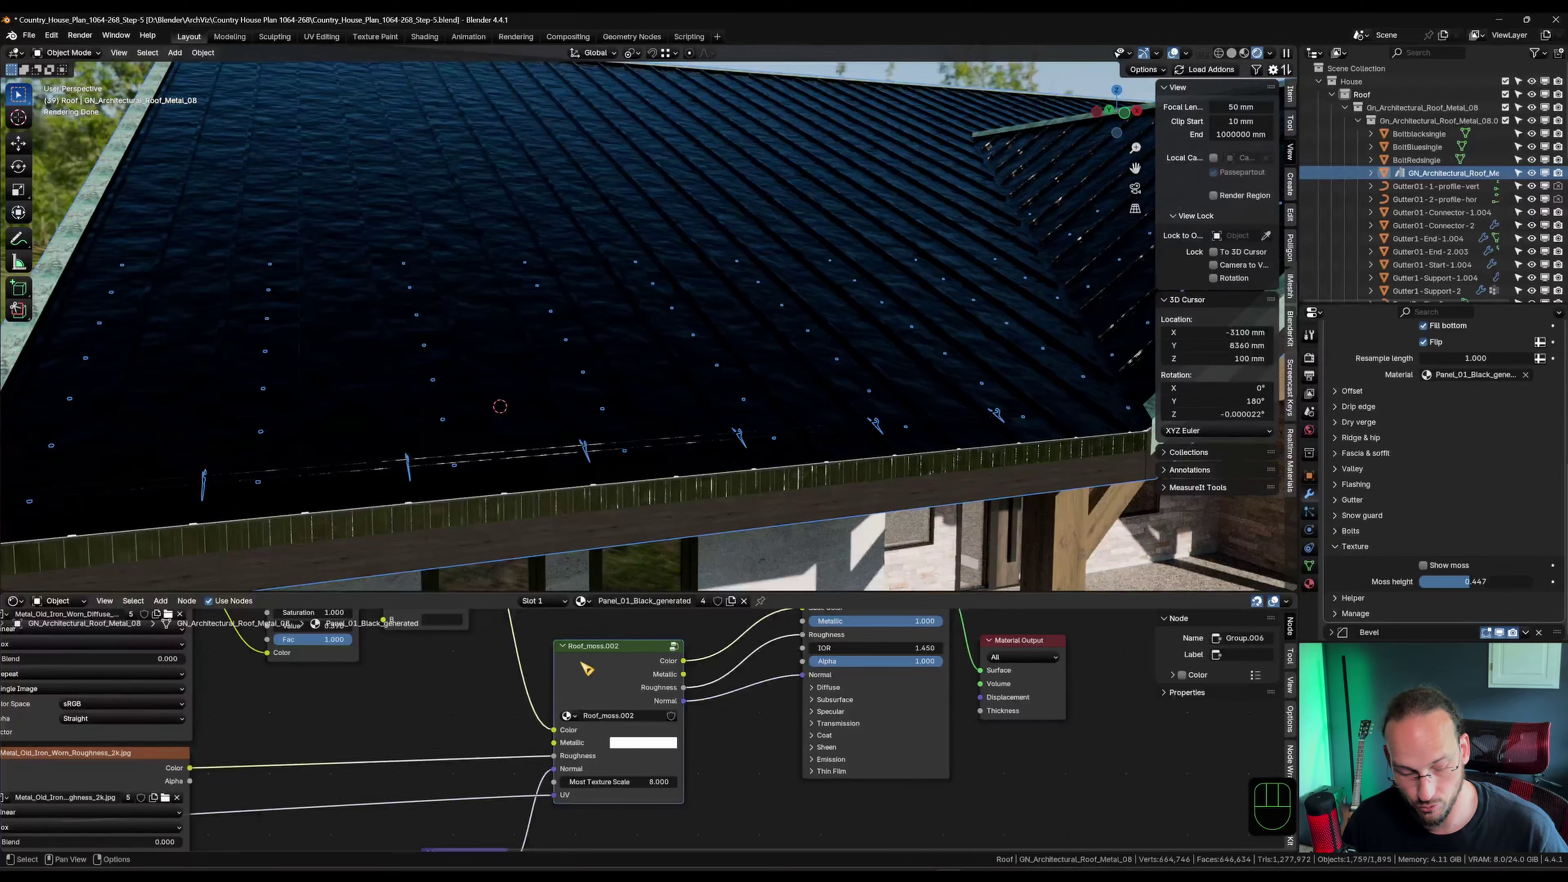
Dissolve the Roof_moss node so its links reconnect to the Principled BSDF, and set the Bump node's Strength to 0.01.
{"action": "key", "text": "ctrl+x"}
{"action": "middle_click_drag", "start_coordinate": [525, 827], "coordinate": [766, 694]}
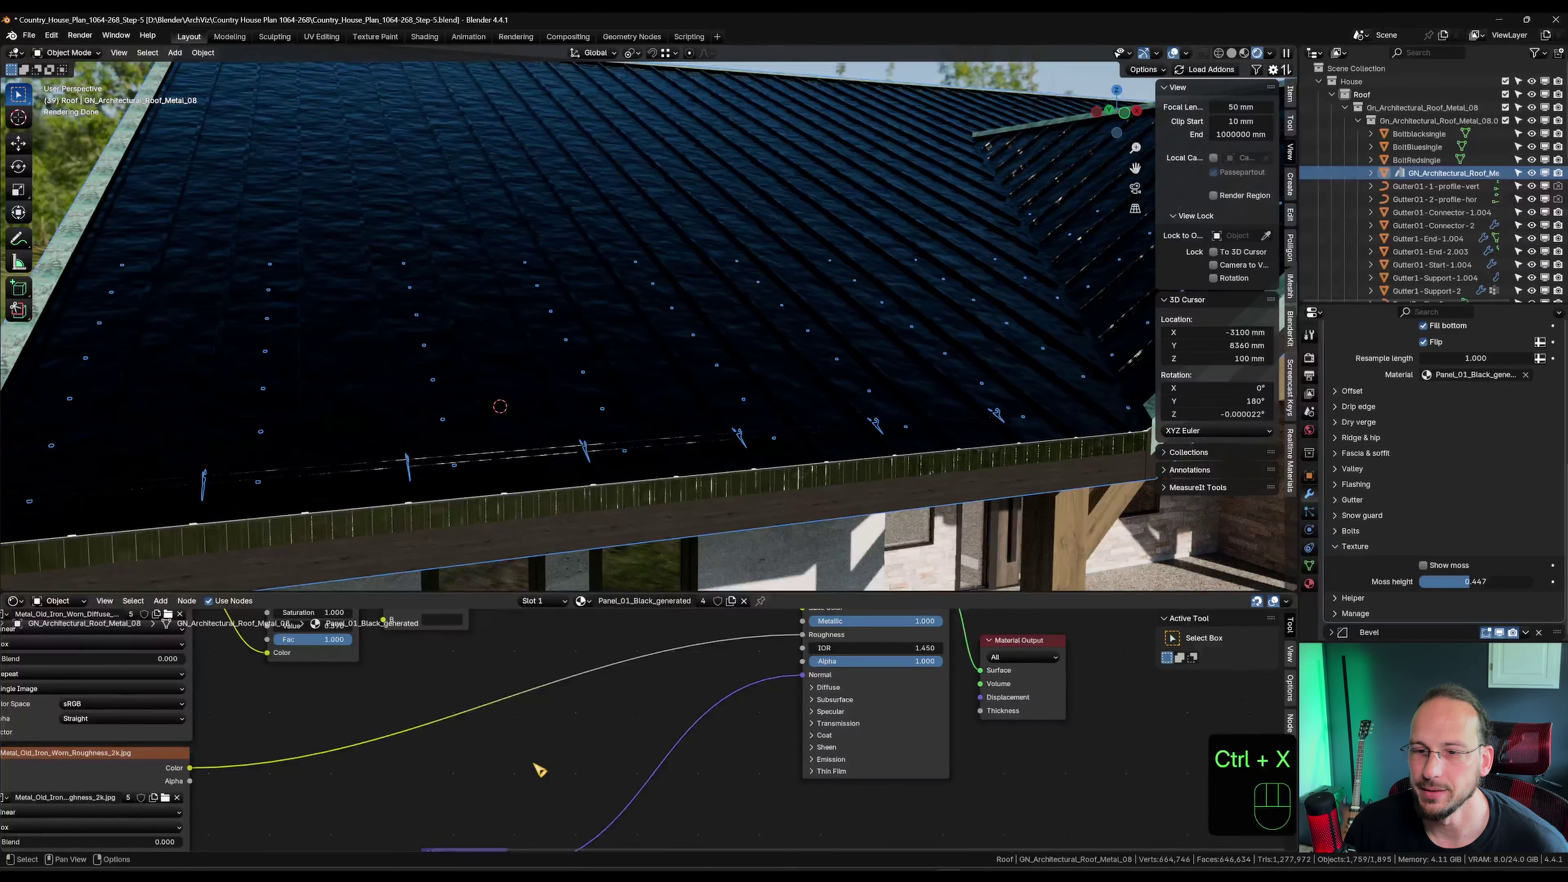
{"action": "scroll", "coordinate": [582, 738], "scroll_direction": "down", "scroll_amount": 1}
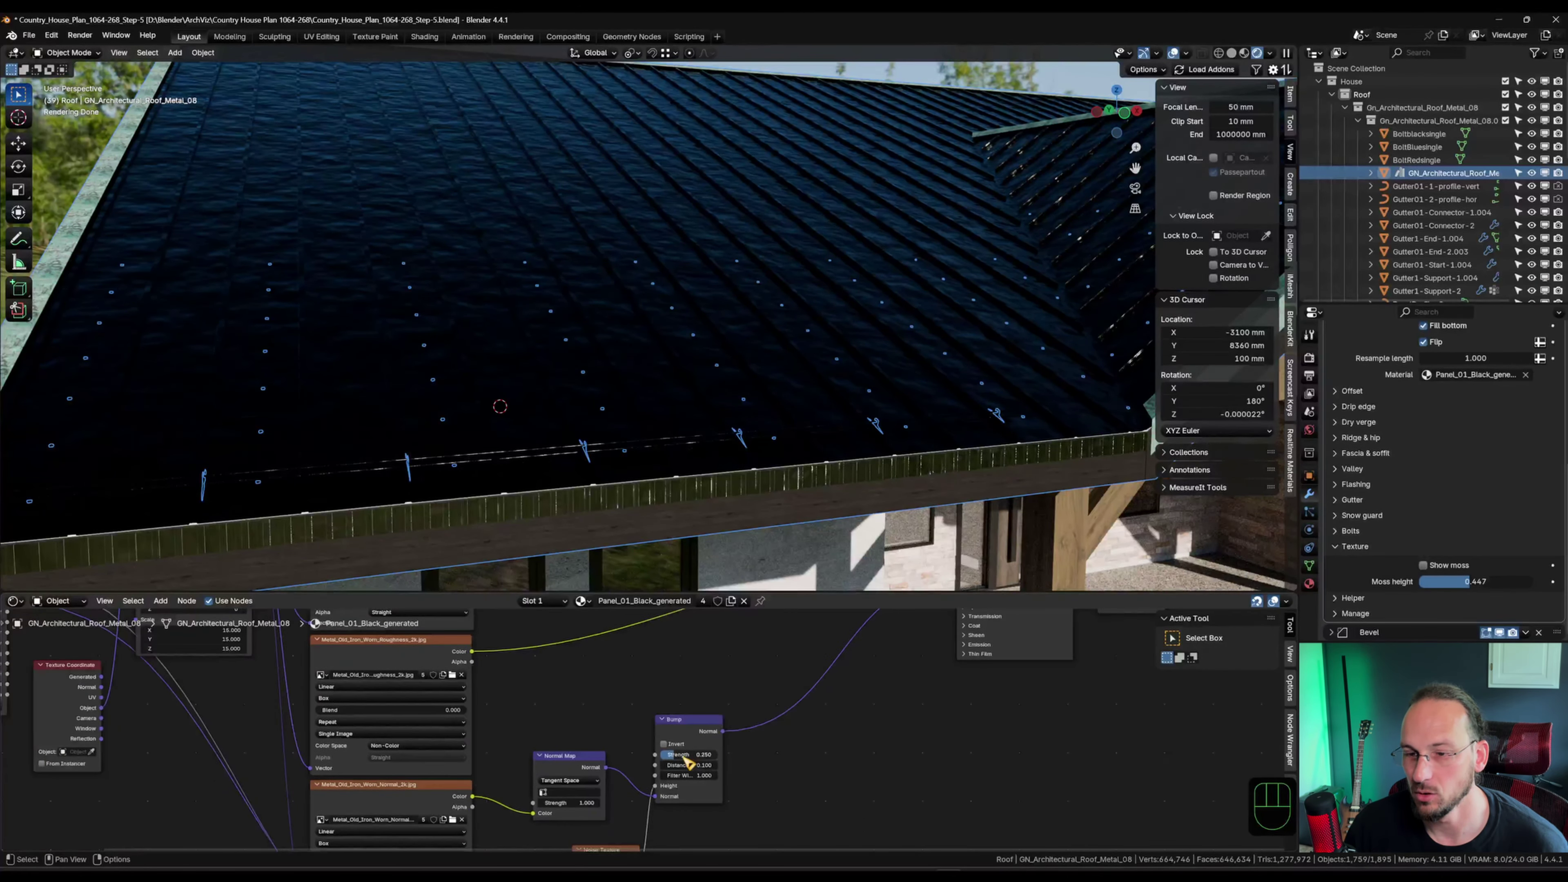
{"action": "double_click", "coordinate": [702, 755]}
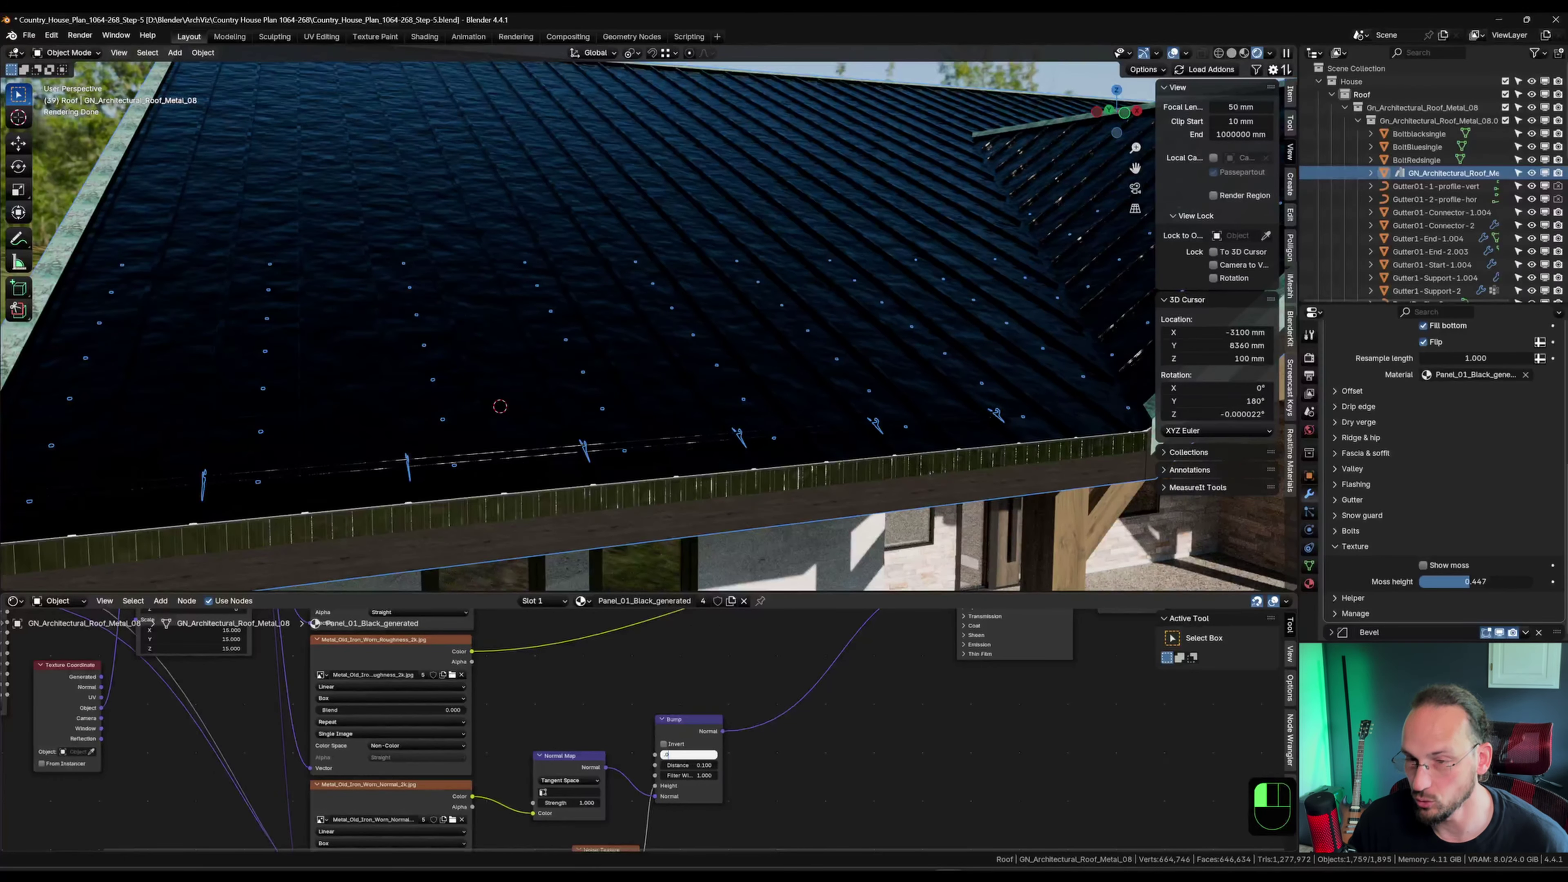
{"action": "type", "text": "0.01"}
{"action": "key", "text": "Return"}
Fine-tune the Bump node's Strength against a close-up of the panels, trying 0.1 and 0.05 and settling on 0.02.
{"action": "middle_click_drag", "start_coordinate": [469, 297], "coordinate": [553, 151], "text": "shift"}
{"action": "scroll", "coordinate": [526, 215], "scroll_direction": "up", "scroll_amount": 5}
{"action": "scroll", "coordinate": [507, 269], "scroll_direction": "up", "scroll_amount": 3}
{"action": "double_click", "coordinate": [679, 755]}
{"action": "type", "text": ".1"}
{"action": "key", "text": "Return"}
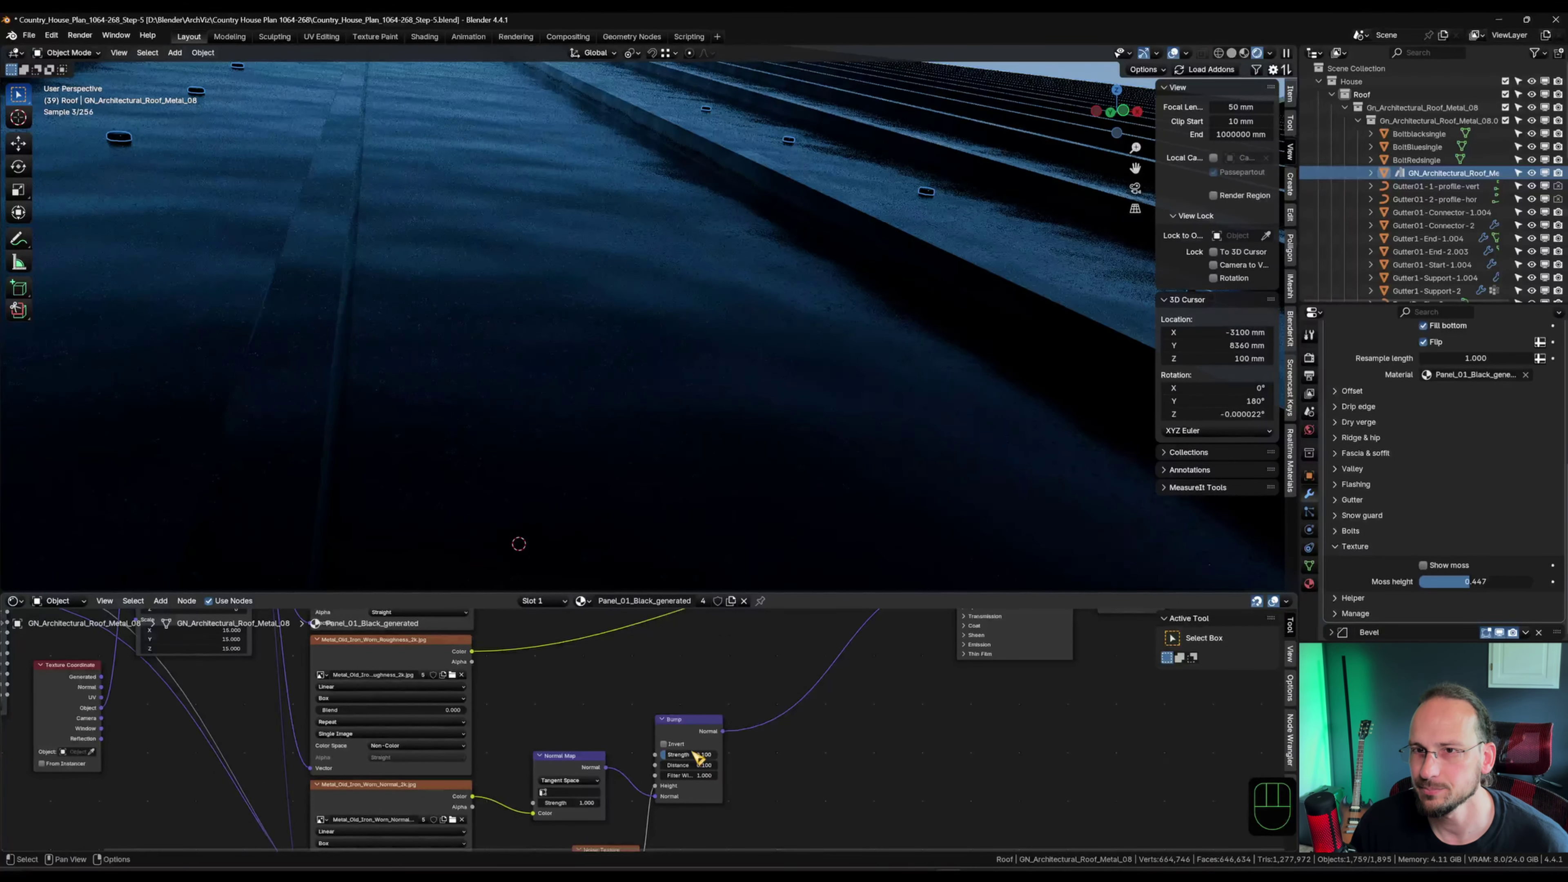
{"action": "double_click", "coordinate": [697, 754]}
{"action": "type", "text": ".05"}
{"action": "key", "text": "Return"}
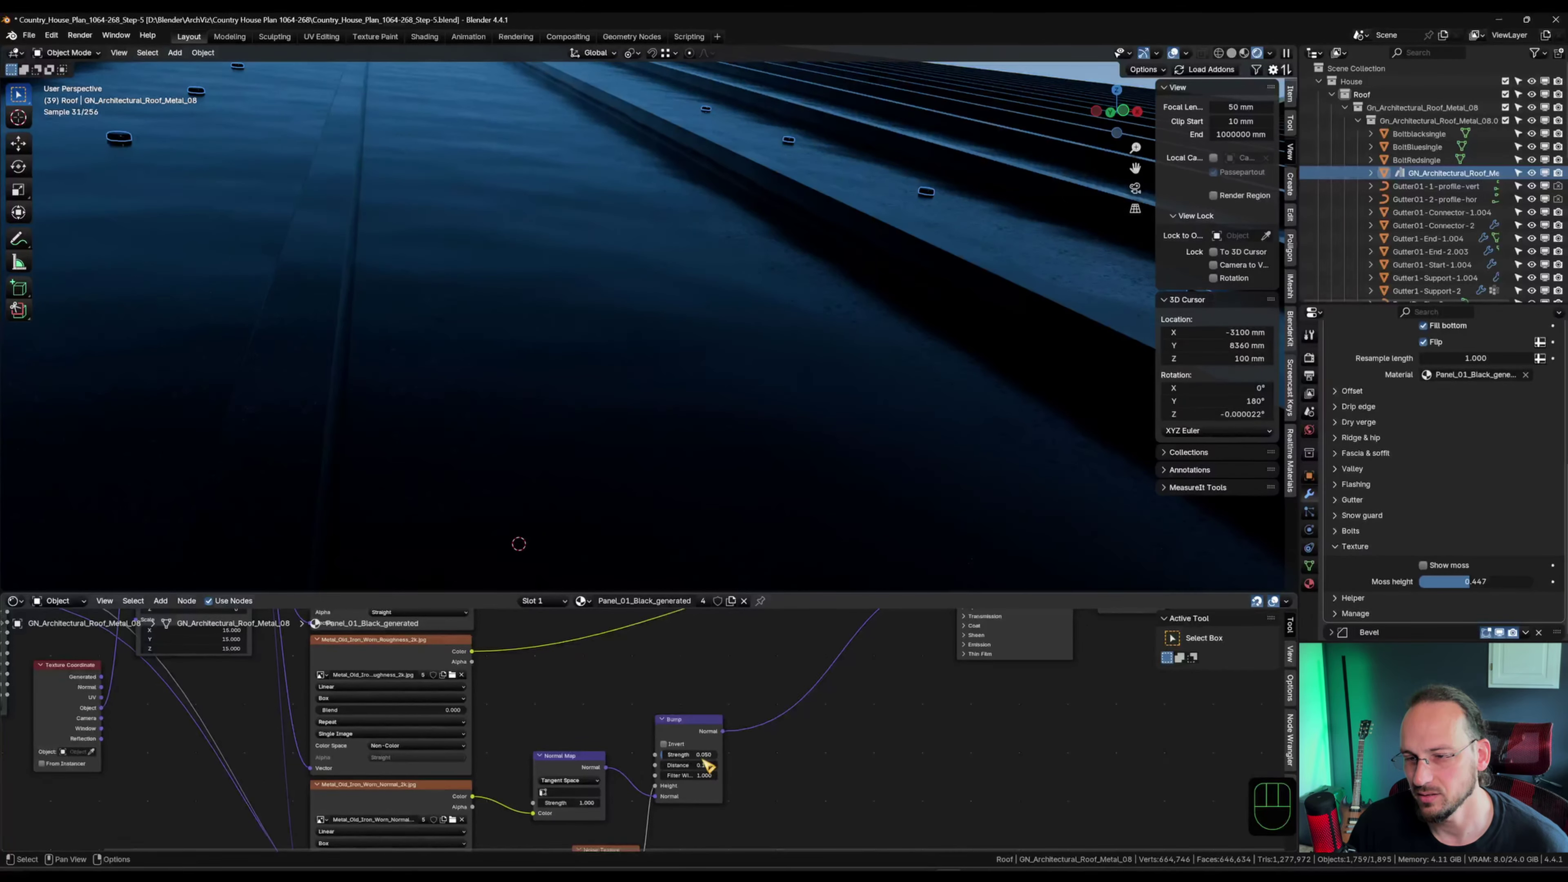
{"action": "double_click", "coordinate": [699, 754]}
{"action": "type", "text": ".02"}
{"action": "key", "text": "Return"}
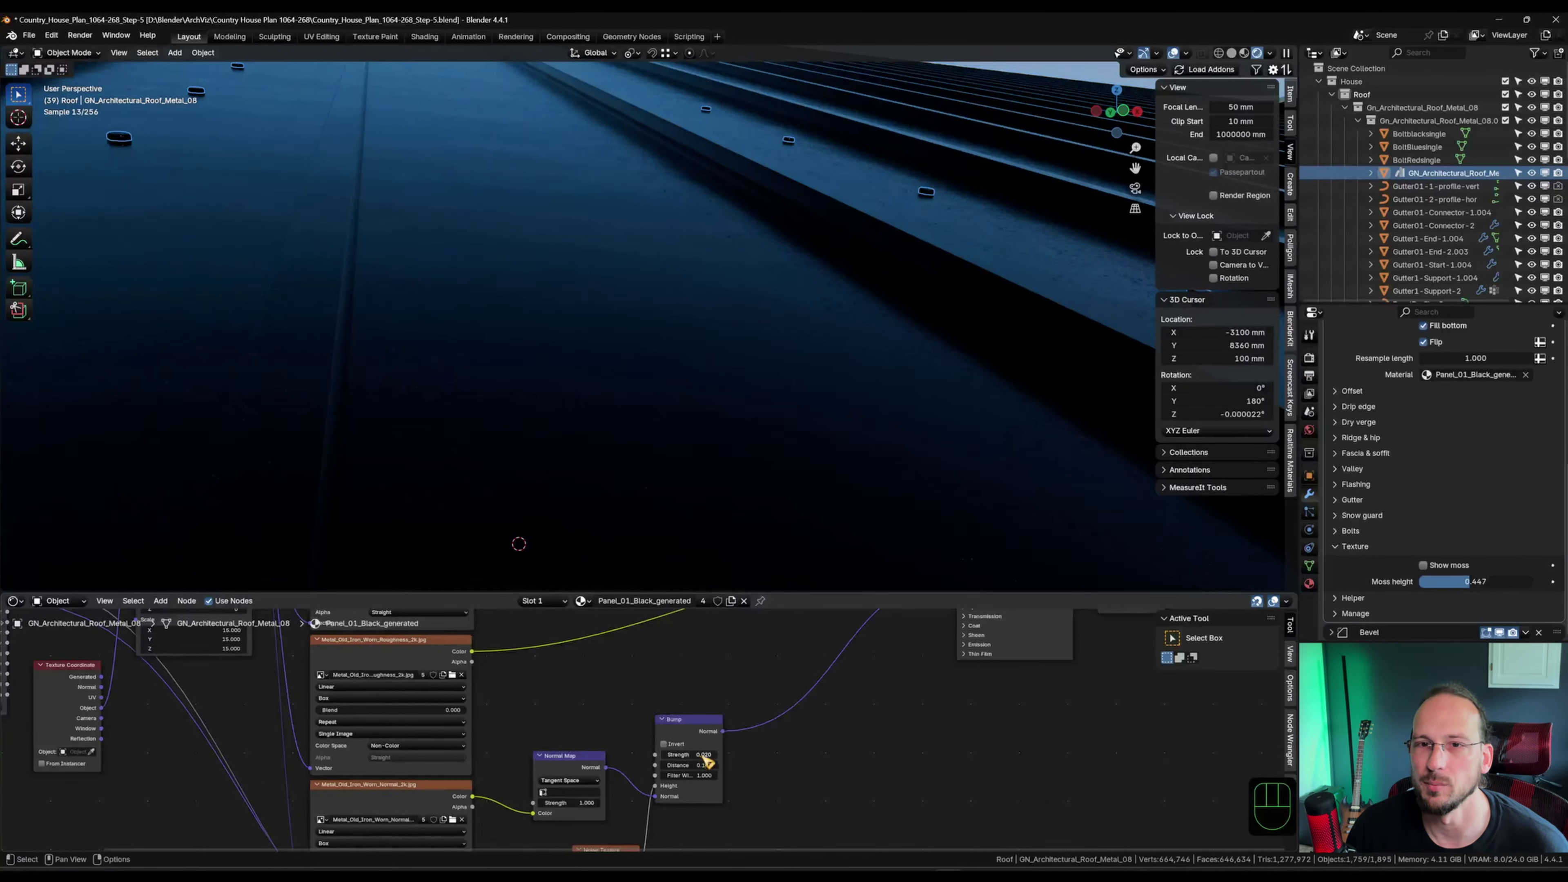
Examine the black roof's surface in rendered shading, from a distance and near the eave.
{"action": "scroll", "coordinate": [726, 383], "scroll_direction": "down", "scroll_amount": 10}
{"action": "middle_click_drag", "start_coordinate": [726, 383], "coordinate": [647, 309]}
{"action": "scroll", "coordinate": [652, 315], "scroll_direction": "up", "scroll_amount": 2}
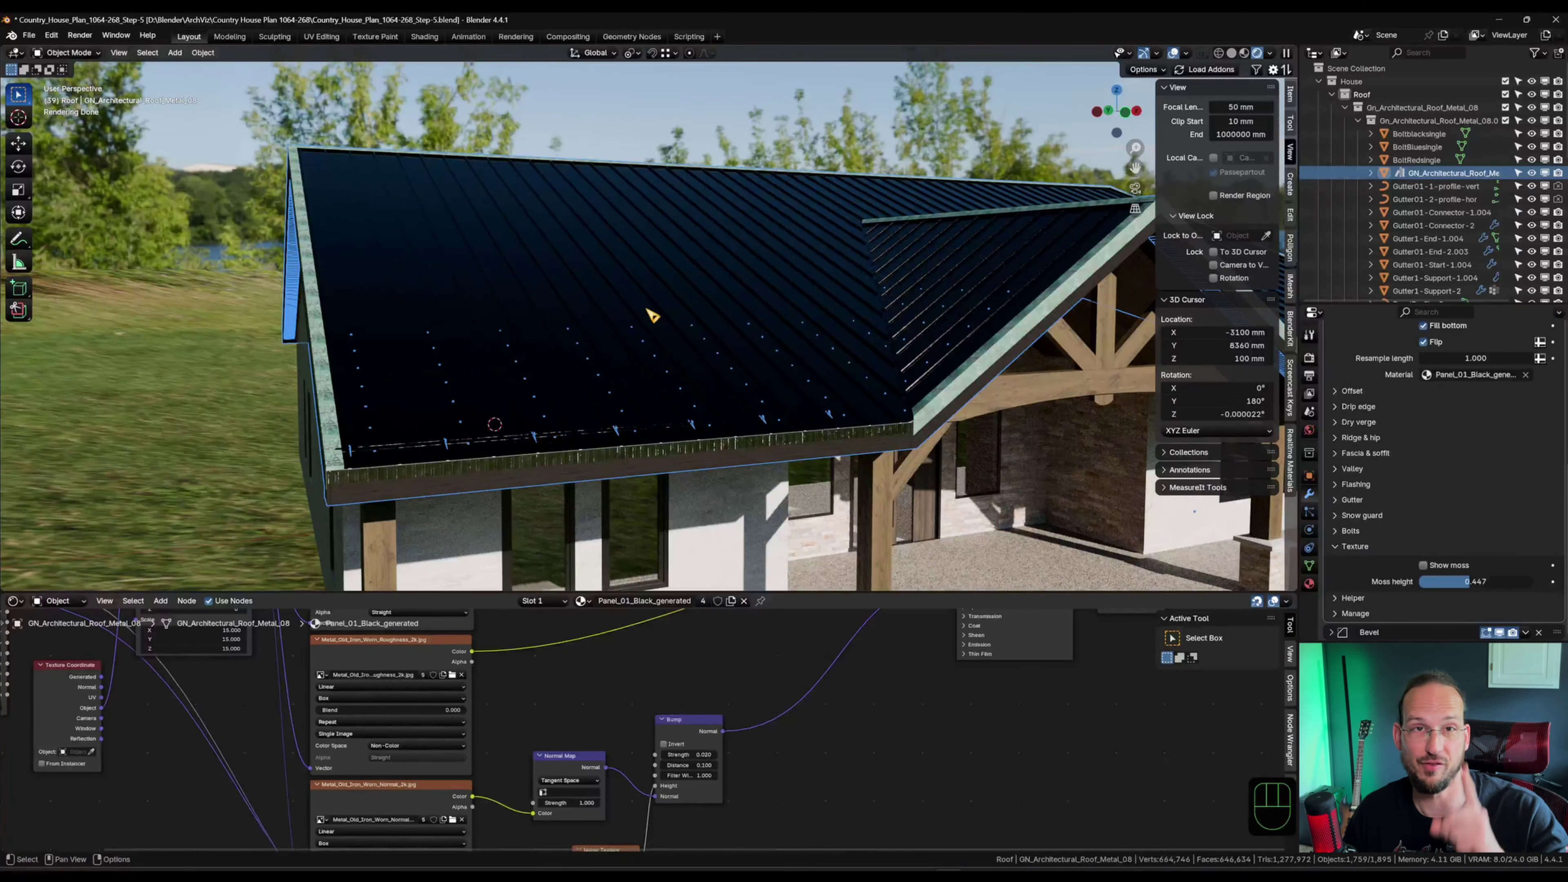
{"action": "scroll", "coordinate": [646, 309], "scroll_direction": "up", "scroll_amount": 2}
{"action": "middle_click_drag", "start_coordinate": [525, 396], "coordinate": [550, 332], "text": "shift"}
{"action": "middle_click_drag", "start_coordinate": [550, 332], "coordinate": [543, 322]}
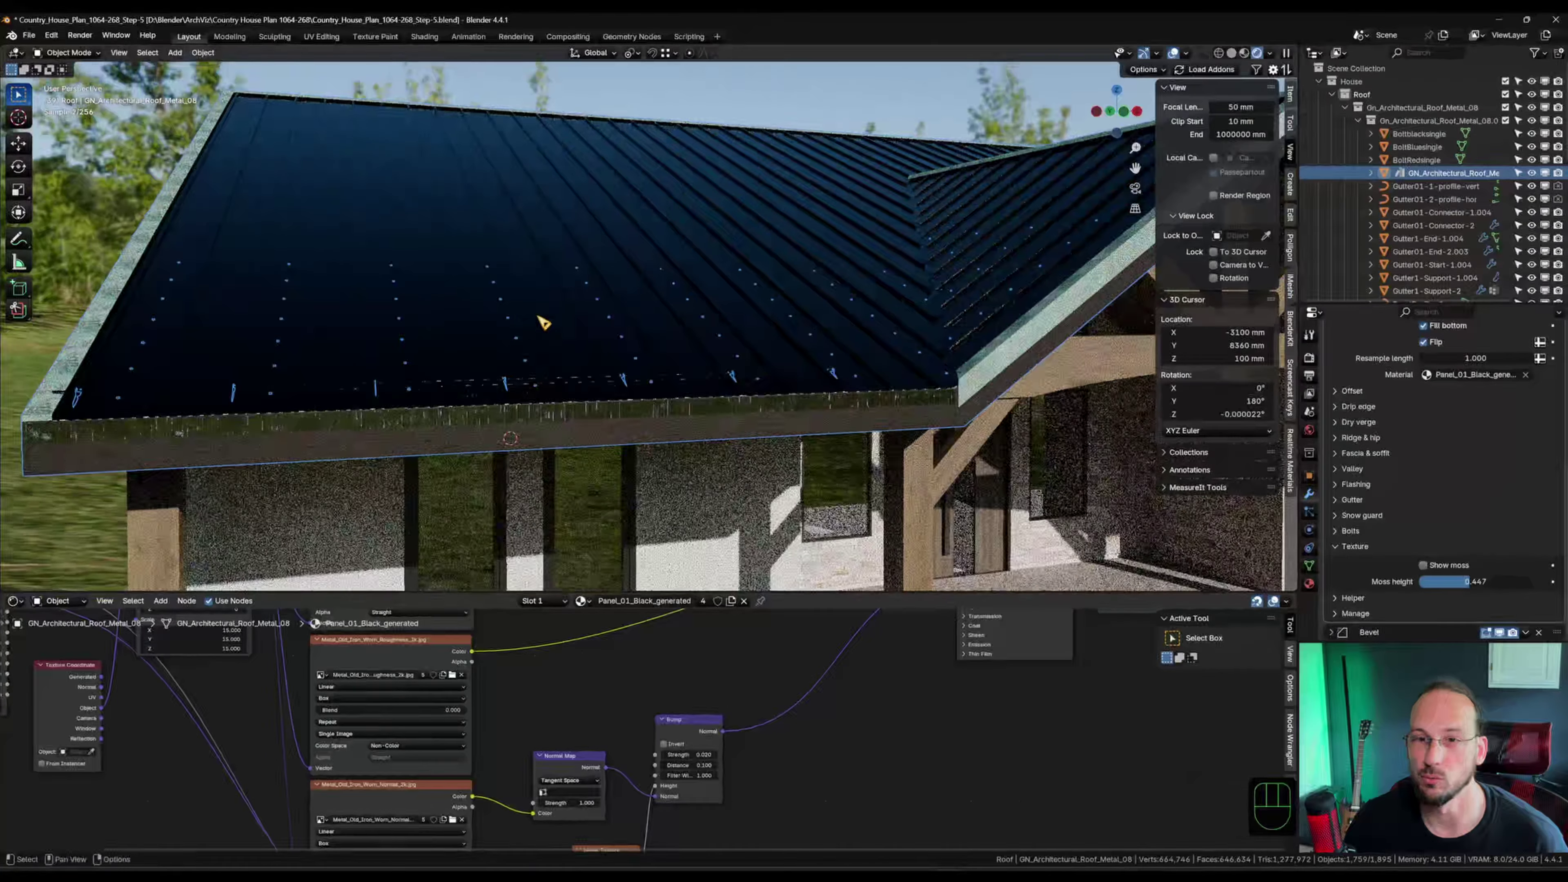
{"action": "scroll", "coordinate": [543, 321], "scroll_direction": "up", "scroll_amount": 3}
{"action": "scroll", "coordinate": [630, 440], "scroll_direction": "down", "scroll_amount": 3}
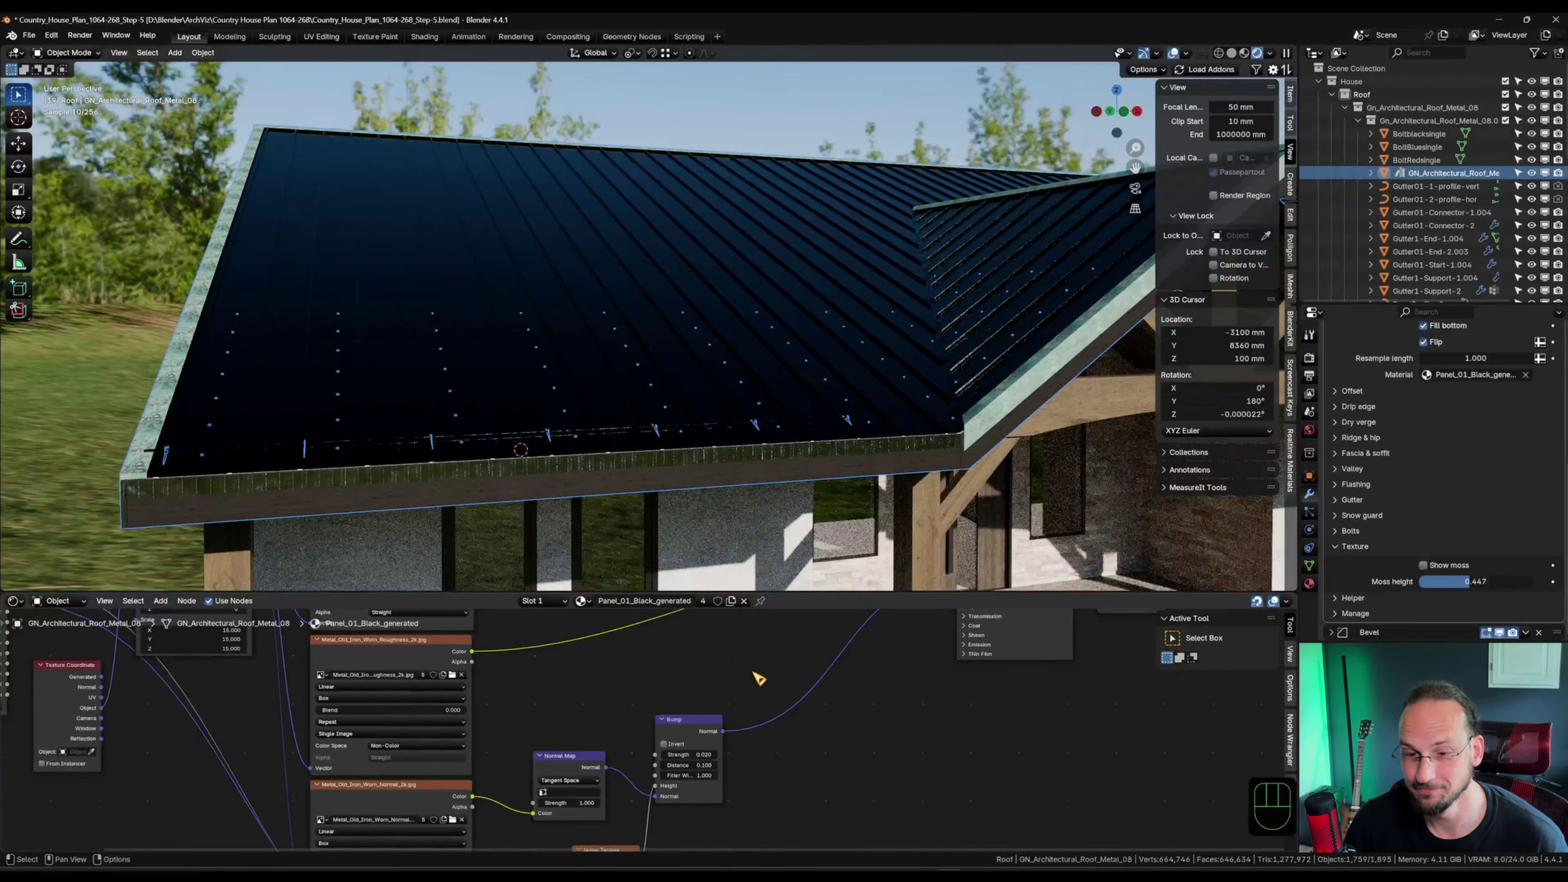
Set the Principled BSDF's Metallic value to 0 and check the panels close up at the eave.
{"action": "scroll", "coordinate": [709, 676], "scroll_direction": "up", "scroll_amount": 5, "text": "shift"}
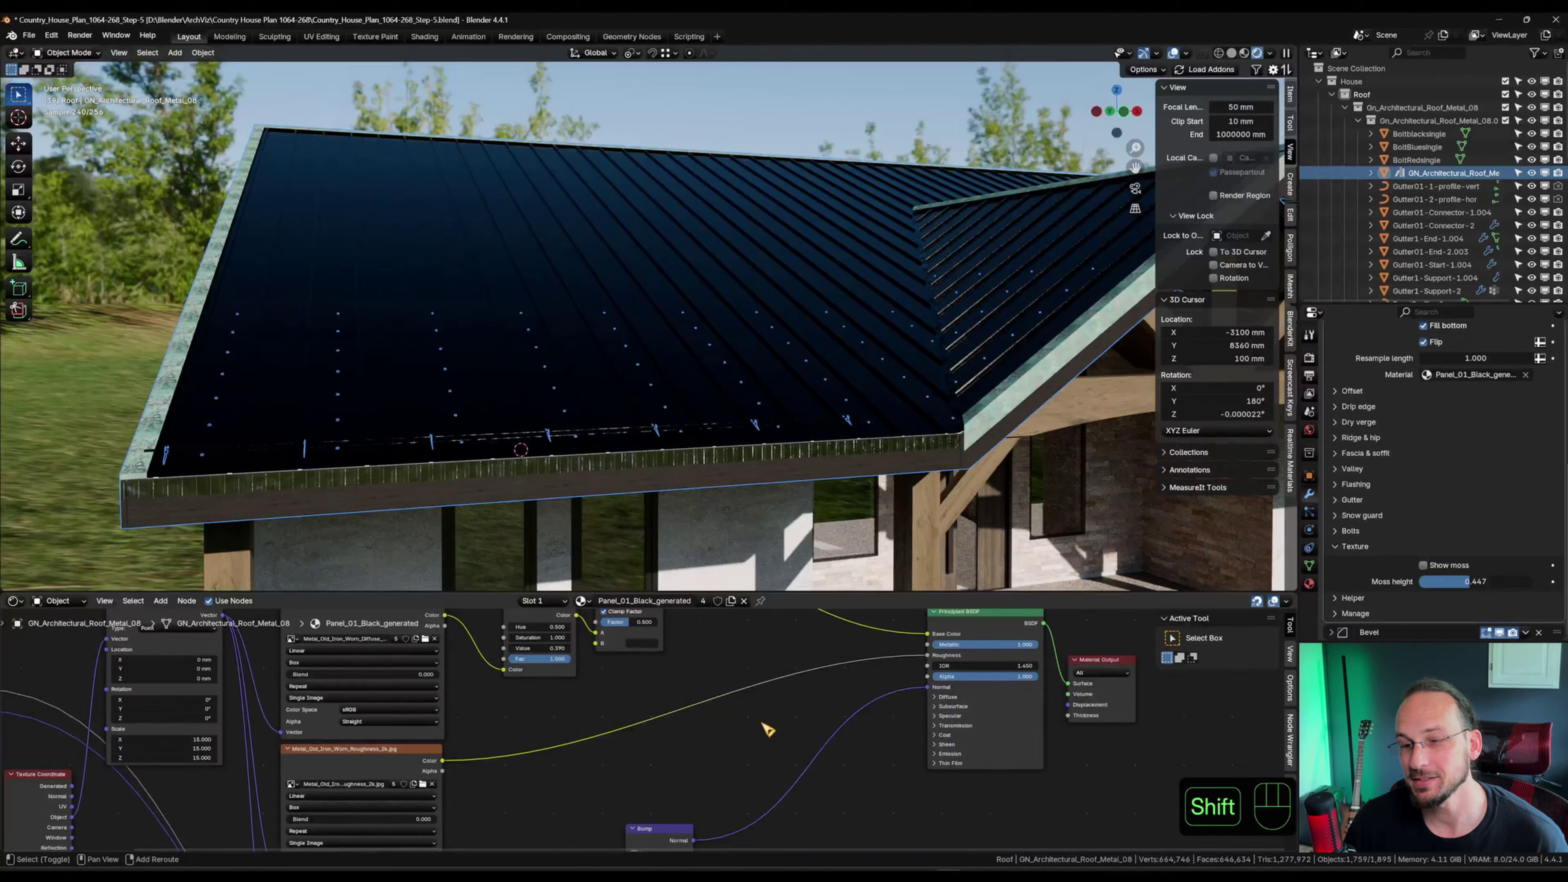
{"action": "scroll", "coordinate": [767, 711], "scroll_direction": "up", "scroll_amount": 2, "text": "shift"}
{"action": "scroll", "coordinate": [556, 333], "scroll_direction": "up", "scroll_amount": 2}
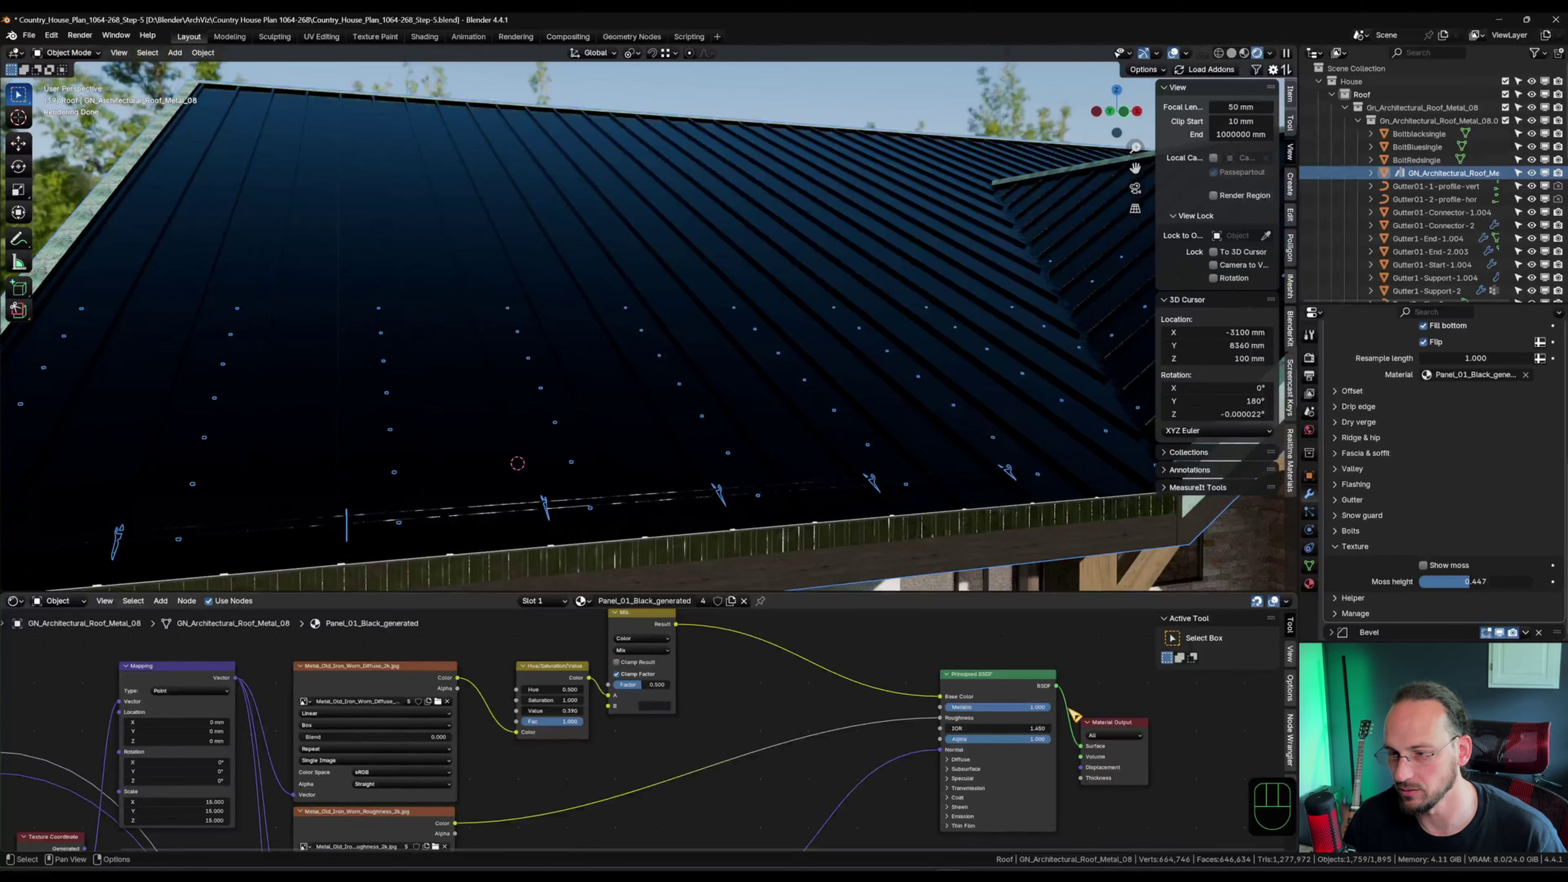
{"action": "left_click_drag", "start_coordinate": [1041, 709], "coordinate": [932, 710]}
{"action": "scroll", "coordinate": [519, 370], "scroll_direction": "down", "scroll_amount": 3}
{"action": "middle_click_drag", "start_coordinate": [516, 364], "coordinate": [525, 157], "text": "shift"}
{"action": "scroll", "coordinate": [525, 185], "scroll_direction": "up", "scroll_amount": 5}
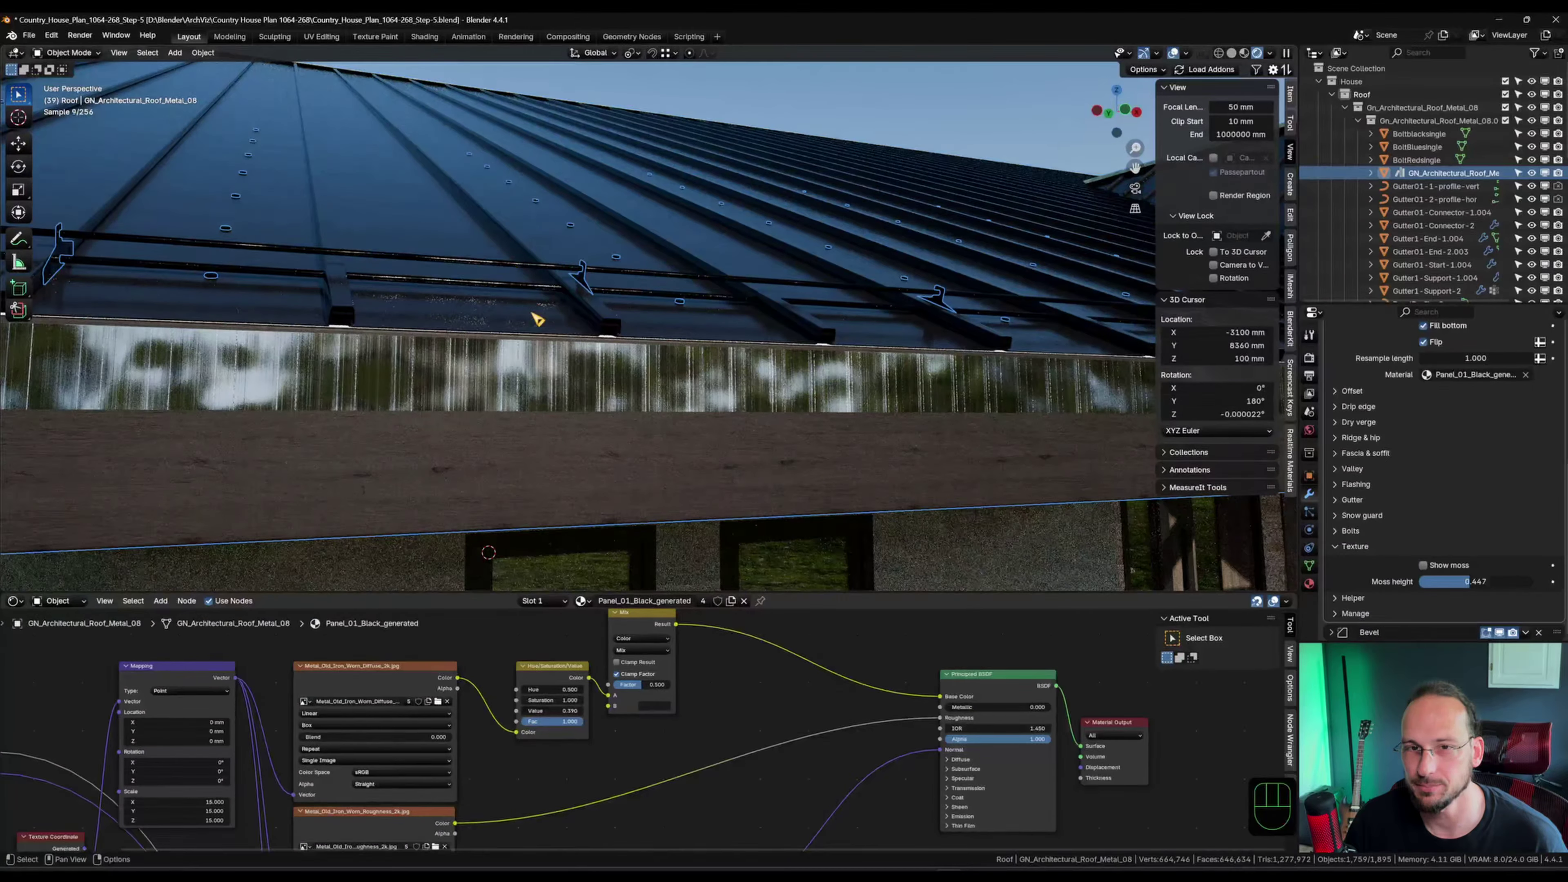
Lighten the Mix node's B color slightly to a dark grey and check the panels on the roof.
{"action": "scroll", "coordinate": [739, 697], "scroll_direction": "up", "scroll_amount": 2}
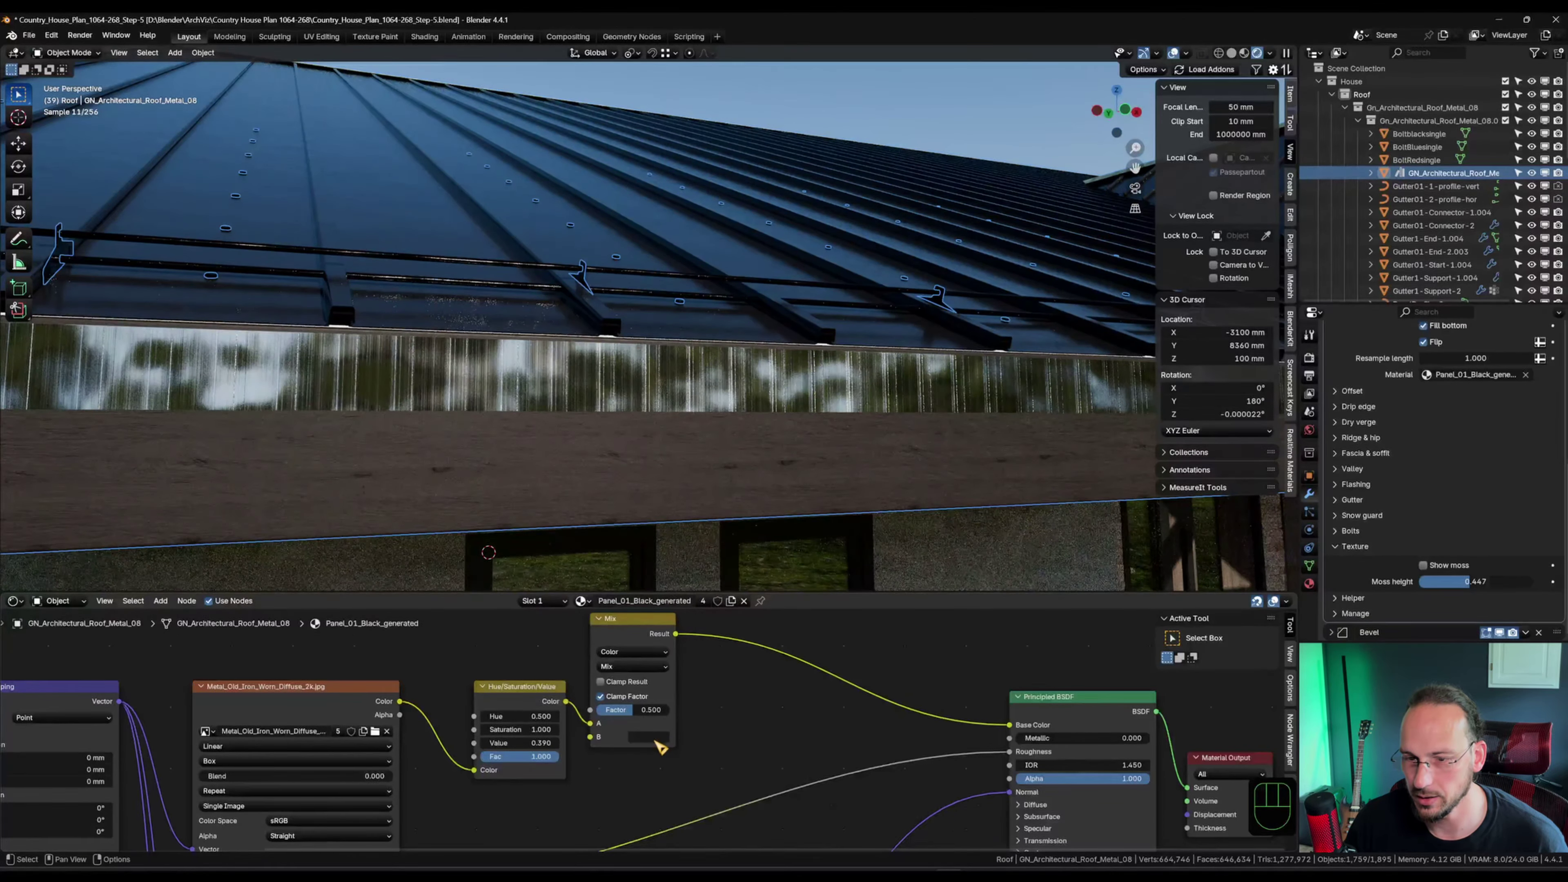
{"action": "left_click", "coordinate": [655, 737]}
{"action": "left_click_drag", "start_coordinate": [740, 626], "coordinate": [742, 617]}
{"action": "scroll", "coordinate": [829, 420], "scroll_direction": "down", "scroll_amount": 4}
{"action": "middle_click_drag", "start_coordinate": [827, 397], "coordinate": [746, 294], "text": "shift"}
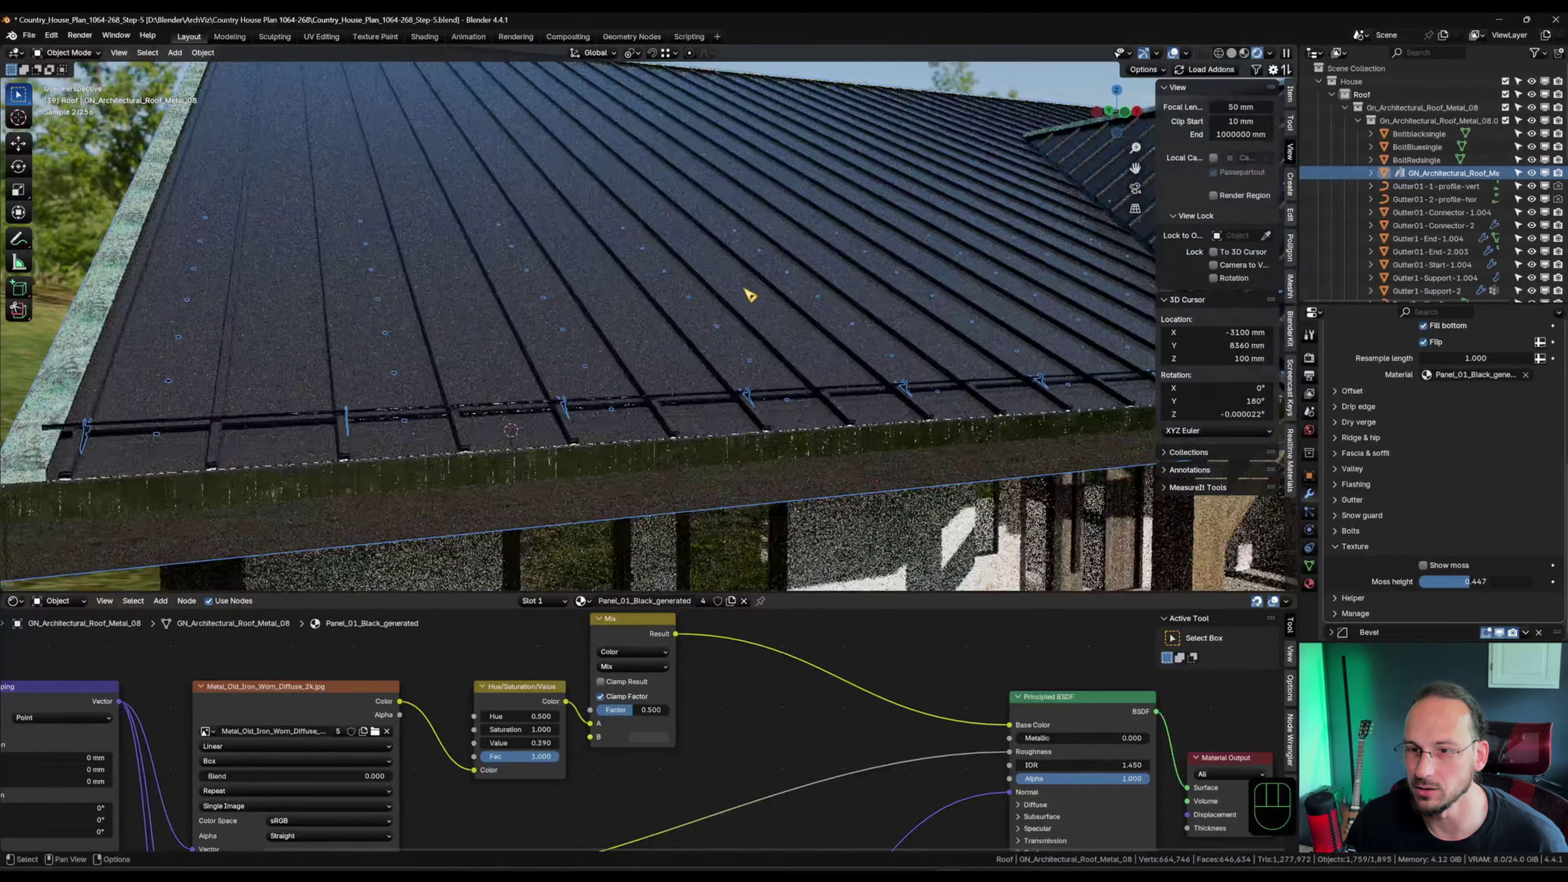
{"action": "scroll", "coordinate": [710, 322], "scroll_direction": "down", "scroll_amount": 3}
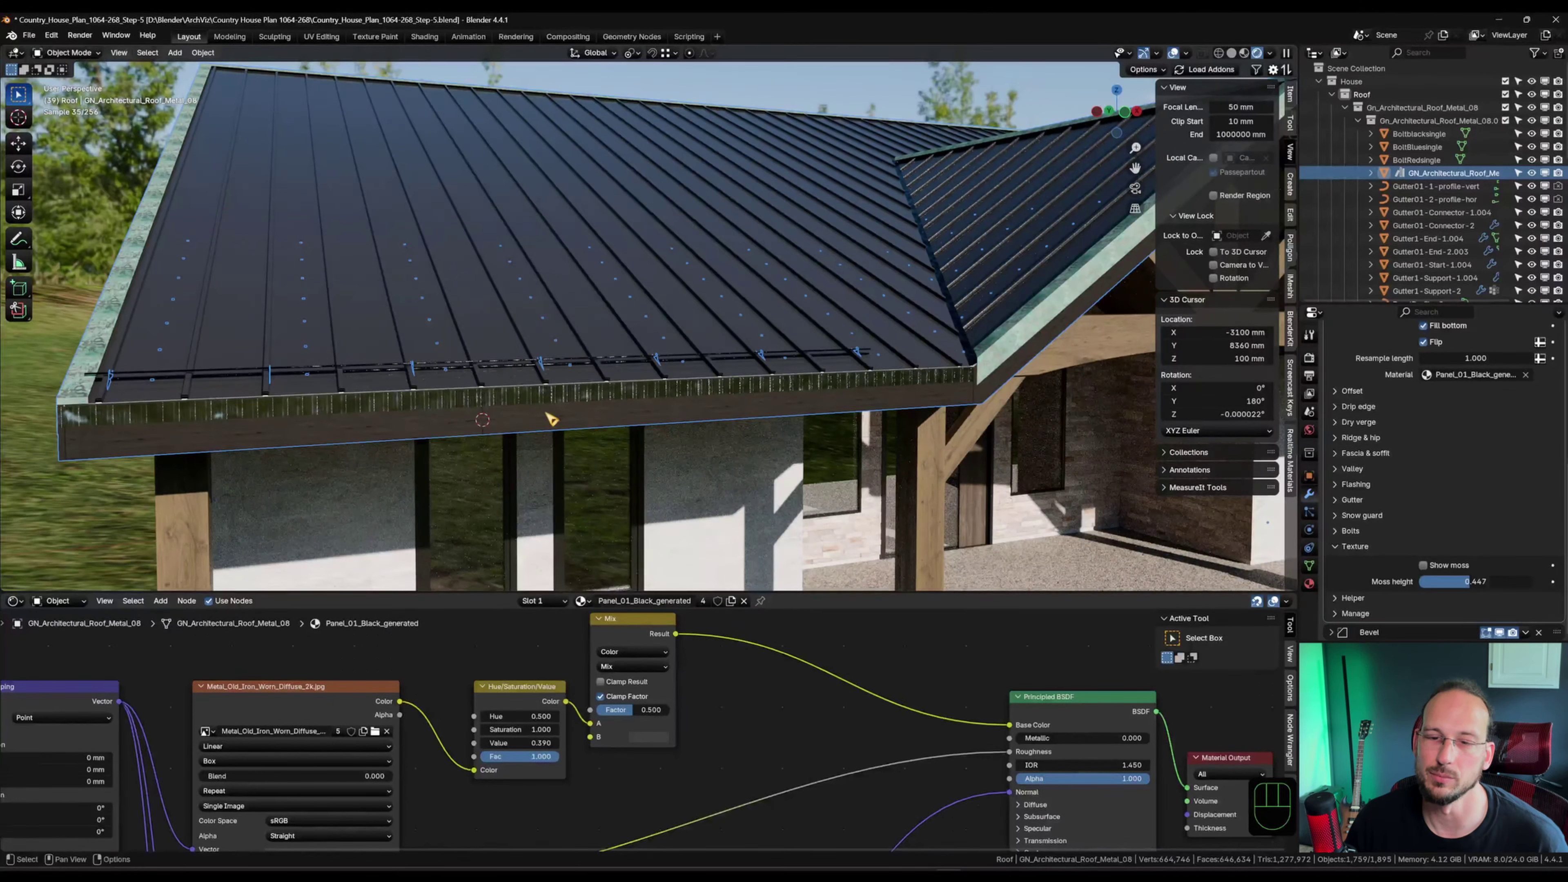
Shrink the shader editor to enlarge the viewport, review the rendered house, and switch to solid shading.
{"action": "left_click_drag", "start_coordinate": [864, 591], "coordinate": [864, 839]}
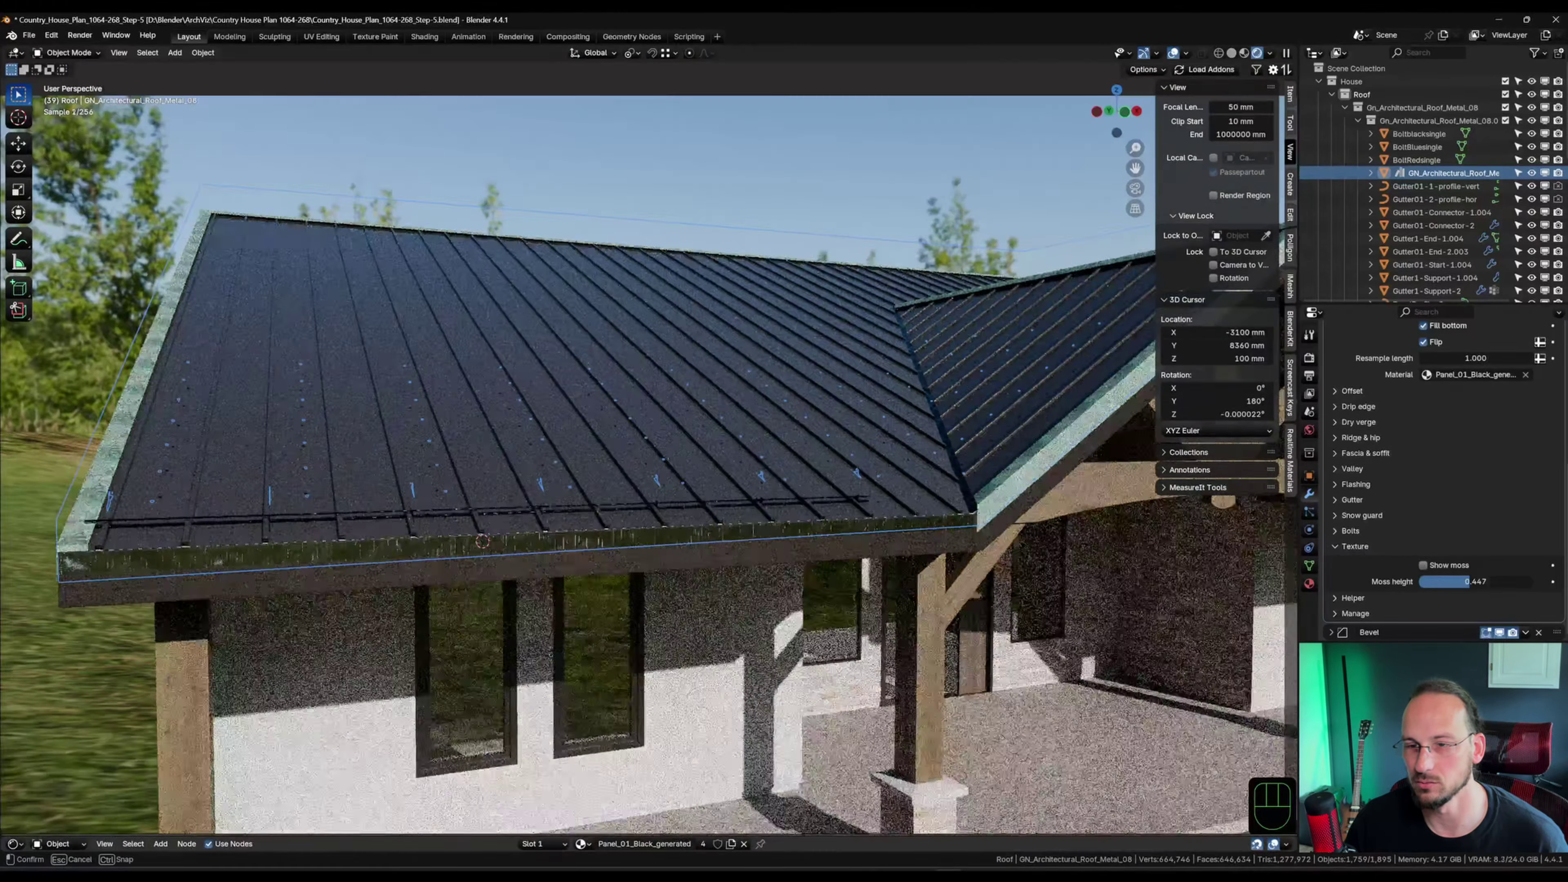
{"action": "scroll", "coordinate": [700, 560], "scroll_direction": "down", "scroll_amount": 3}
{"action": "mouse_move", "coordinate": [745, 560]}
{"action": "middle_mouse_down"}
{"action": "mouse_move", "coordinate": [875, 576]}
{"action": "mouse_move", "coordinate": [758, 574]}
{"action": "middle_mouse_up"}
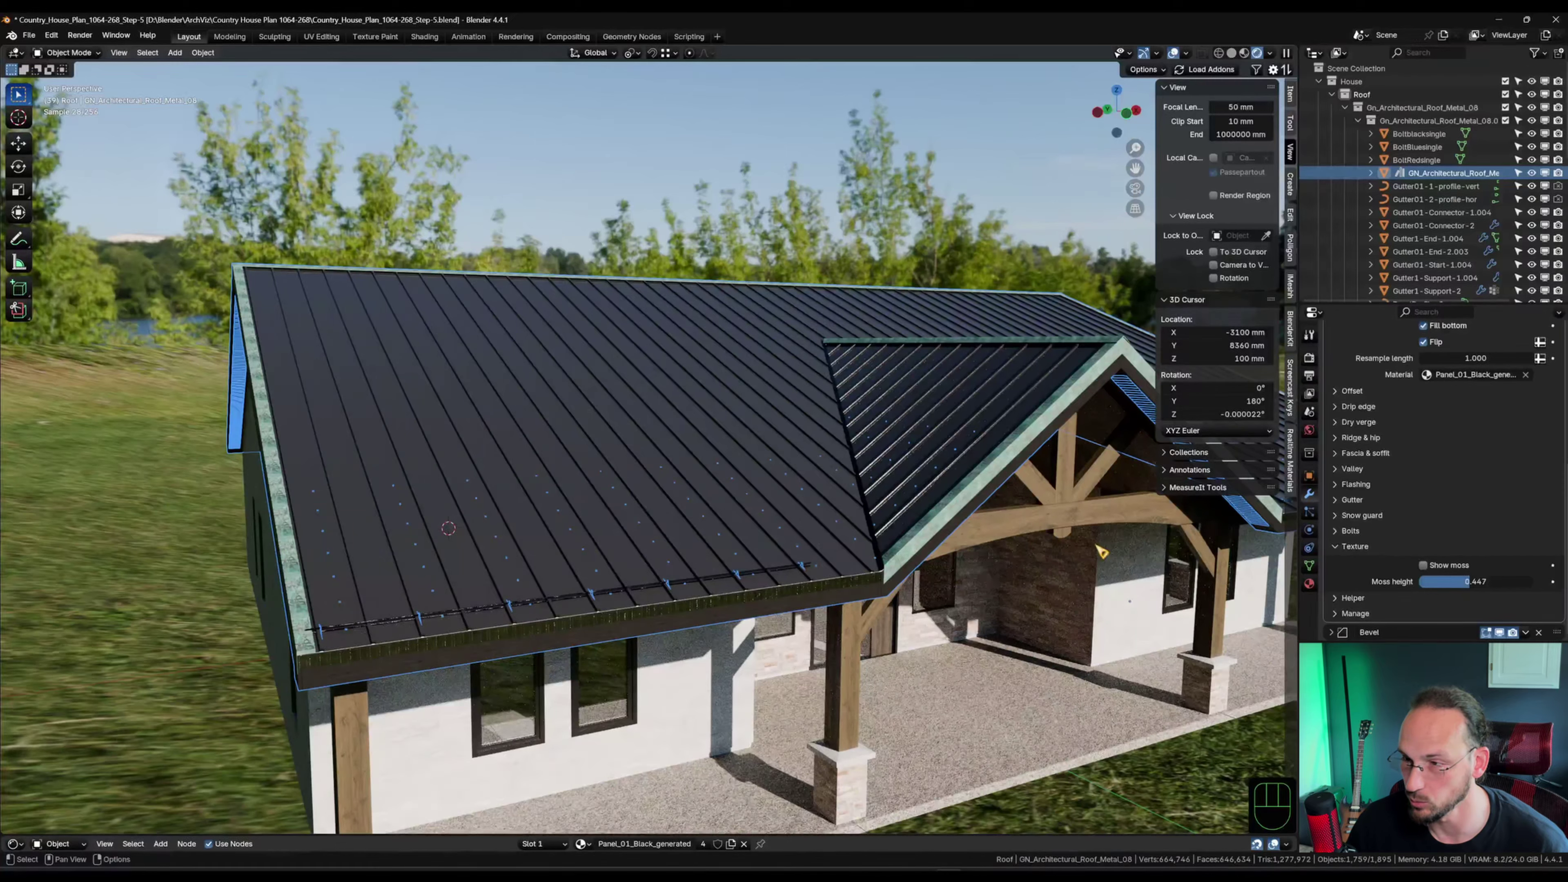
{"action": "scroll", "coordinate": [1416, 574], "scroll_direction": "up", "scroll_amount": 5}
{"action": "scroll", "coordinate": [1407, 563], "scroll_direction": "up", "scroll_amount": 2}
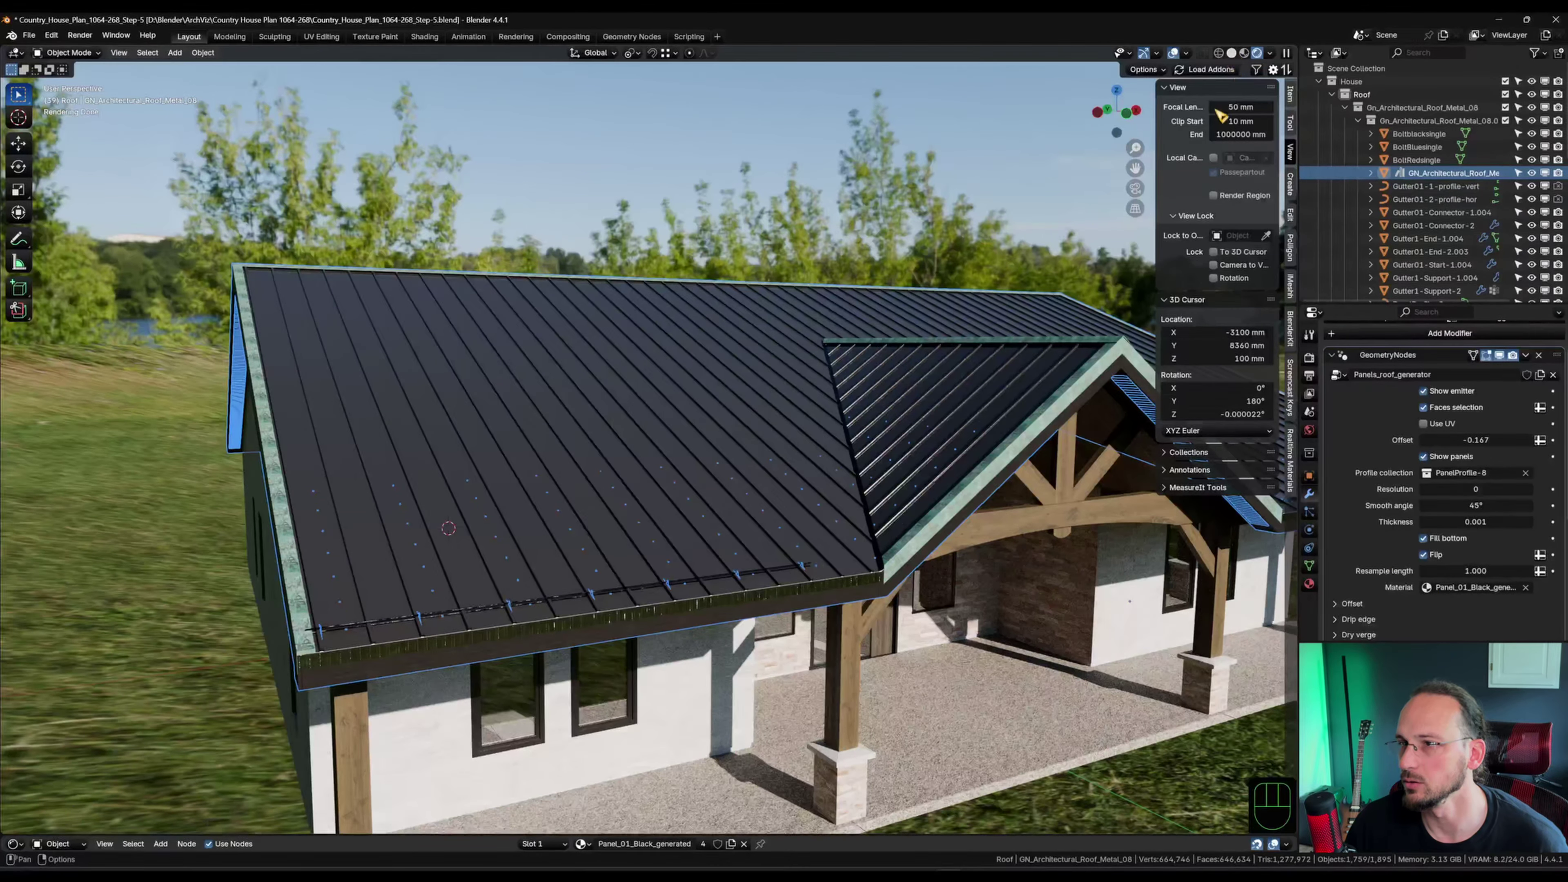
{"action": "left_click", "coordinate": [1232, 53]}
{"action": "middle_click_drag", "start_coordinate": [730, 523], "coordinate": [803, 488]}
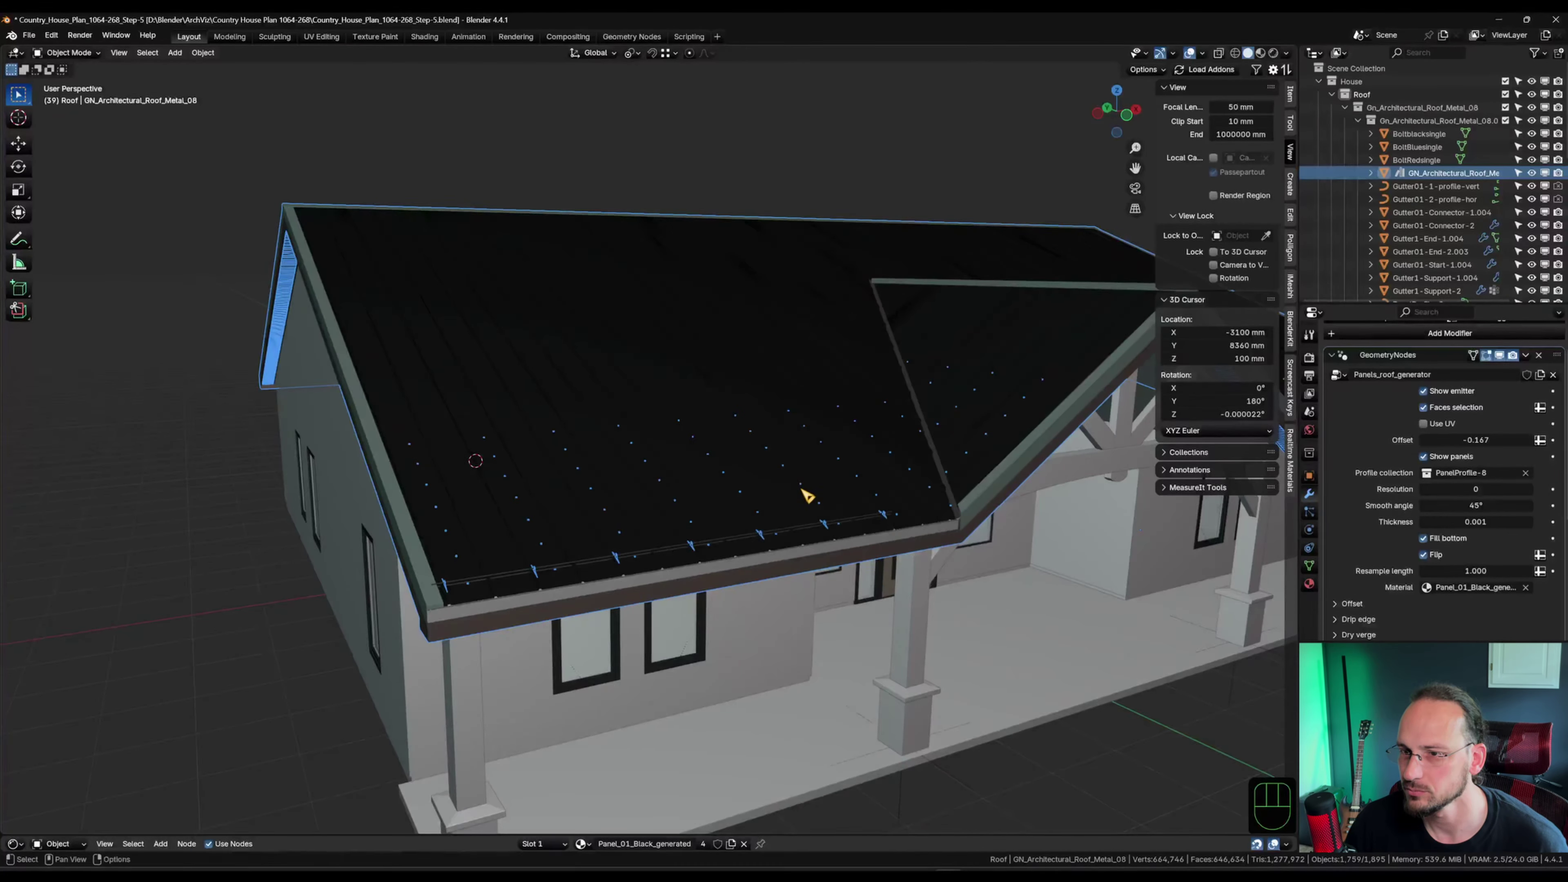
In the roof generator's Offset settings, set Offset bottom to 9 mm while viewing the eave corner.
{"action": "scroll", "coordinate": [802, 488], "scroll_direction": "up", "scroll_amount": 2}
{"action": "left_click", "coordinate": [1350, 605]}
{"action": "scroll", "coordinate": [1371, 568], "scroll_direction": "down", "scroll_amount": 3}
{"action": "middle_click_drag", "start_coordinate": [802, 574], "coordinate": [866, 470]}
{"action": "scroll", "coordinate": [866, 470], "scroll_direction": "up", "scroll_amount": 3}
{"action": "scroll", "coordinate": [866, 469], "scroll_direction": "up", "scroll_amount": 3}
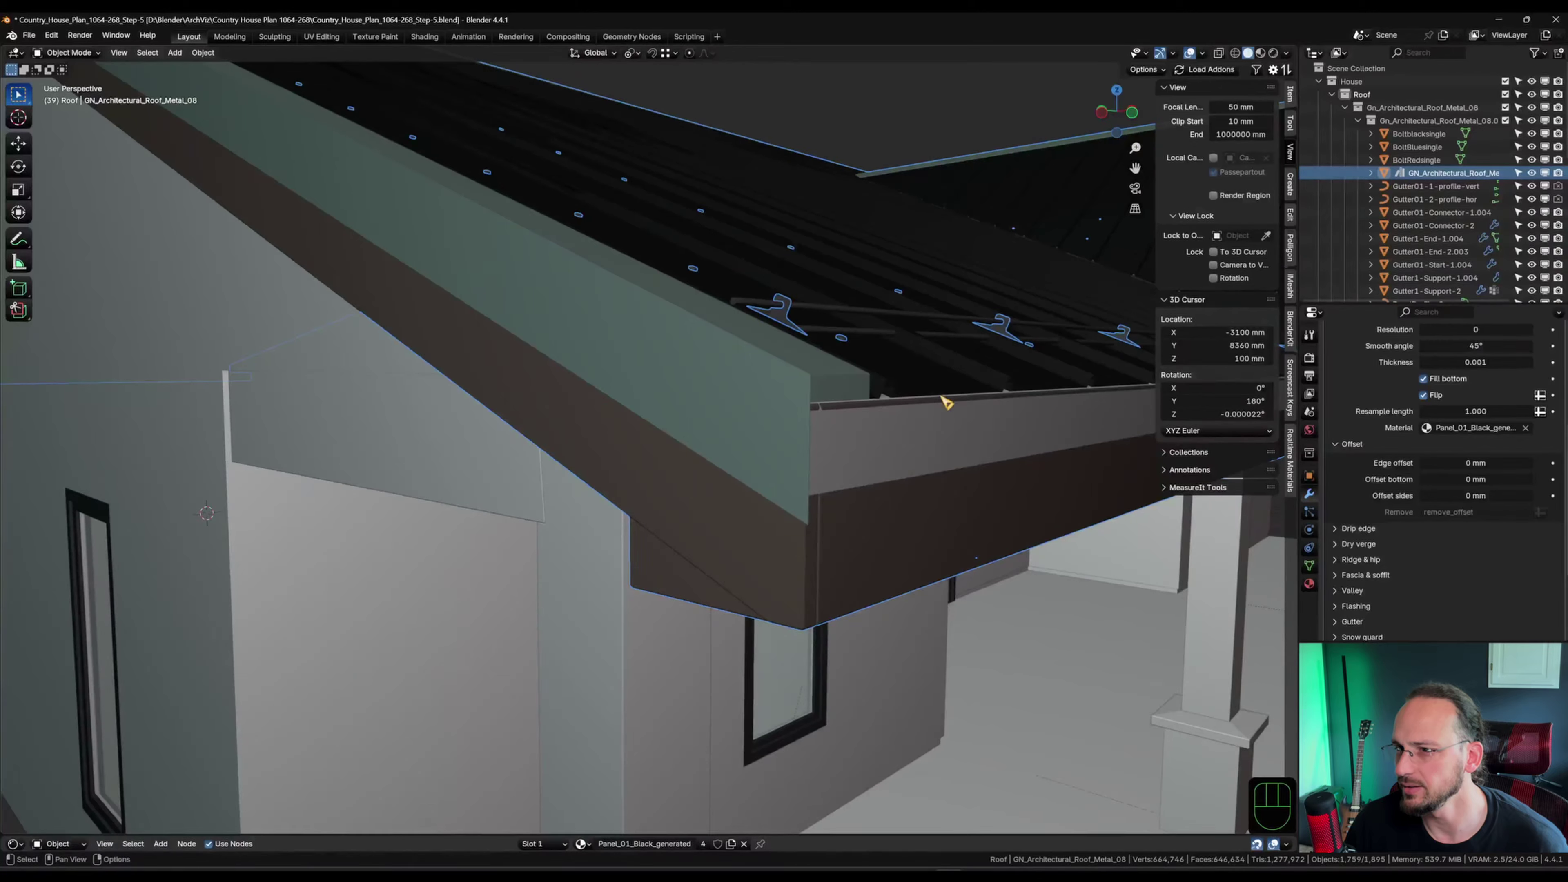
{"action": "left_click_drag", "start_coordinate": [1479, 479], "coordinate": [1492, 478], "text": "shift"}
Examine the panel edge and trim at the eave corner, including from the left orthographic view.
{"action": "middle_click_drag", "start_coordinate": [963, 569], "coordinate": [882, 577]}
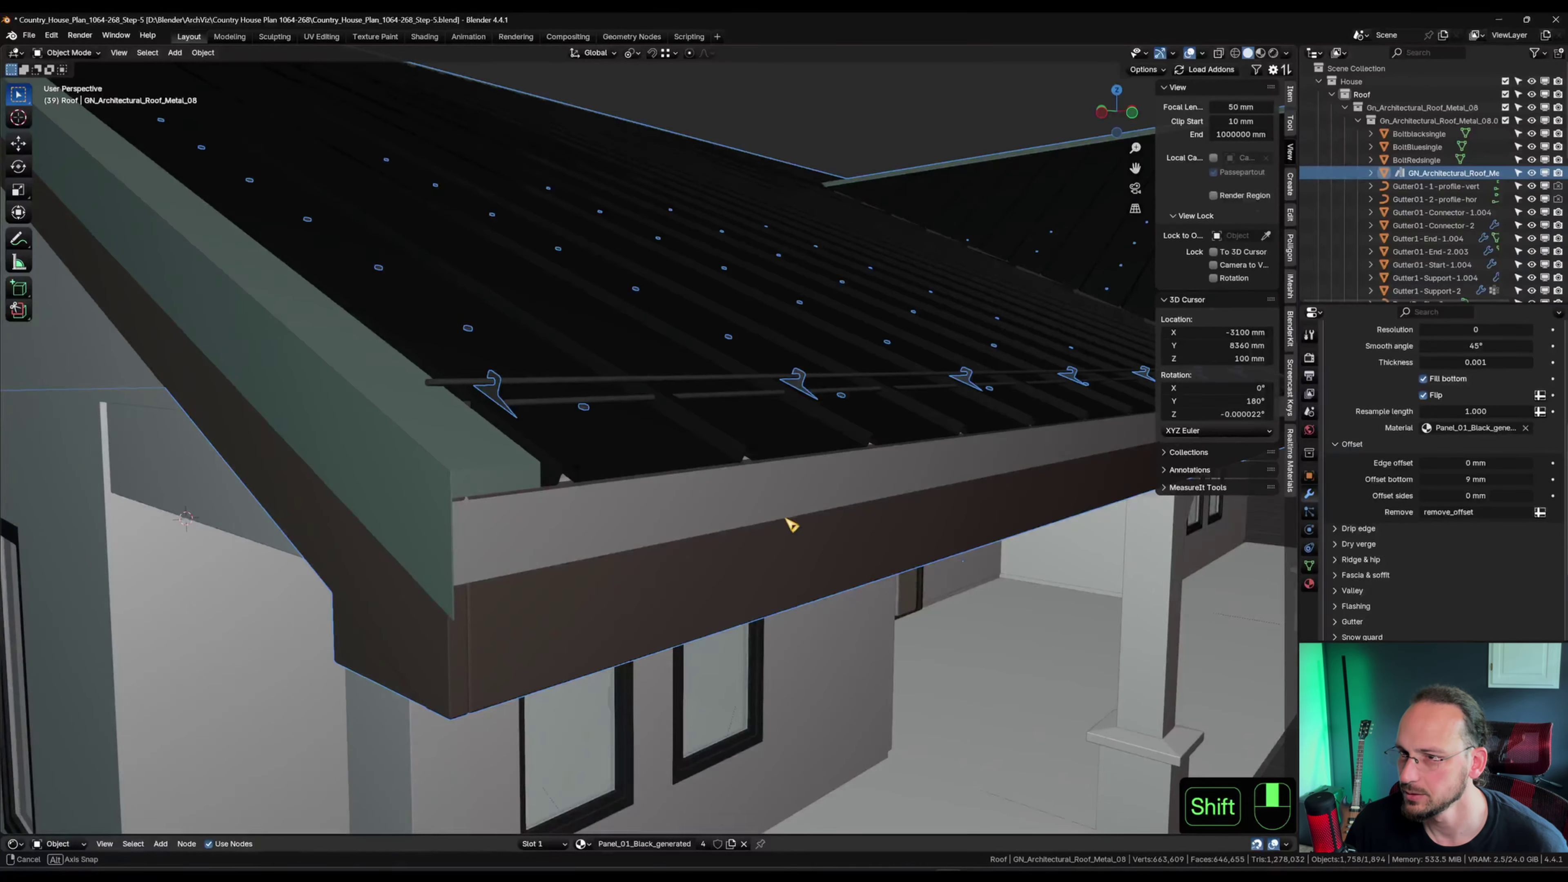
{"action": "middle_click_drag", "start_coordinate": [788, 522], "coordinate": [722, 534], "text": "shift"}
{"action": "middle_click_drag", "start_coordinate": [722, 534], "coordinate": [819, 540]}
{"action": "key", "text": "grave"}
{"action": "left_click", "coordinate": [689, 532]}
{"action": "middle_click_drag", "start_coordinate": [1099, 371], "coordinate": [643, 499], "text": "shift"}
{"action": "scroll", "coordinate": [643, 499], "scroll_direction": "down", "scroll_amount": 12}
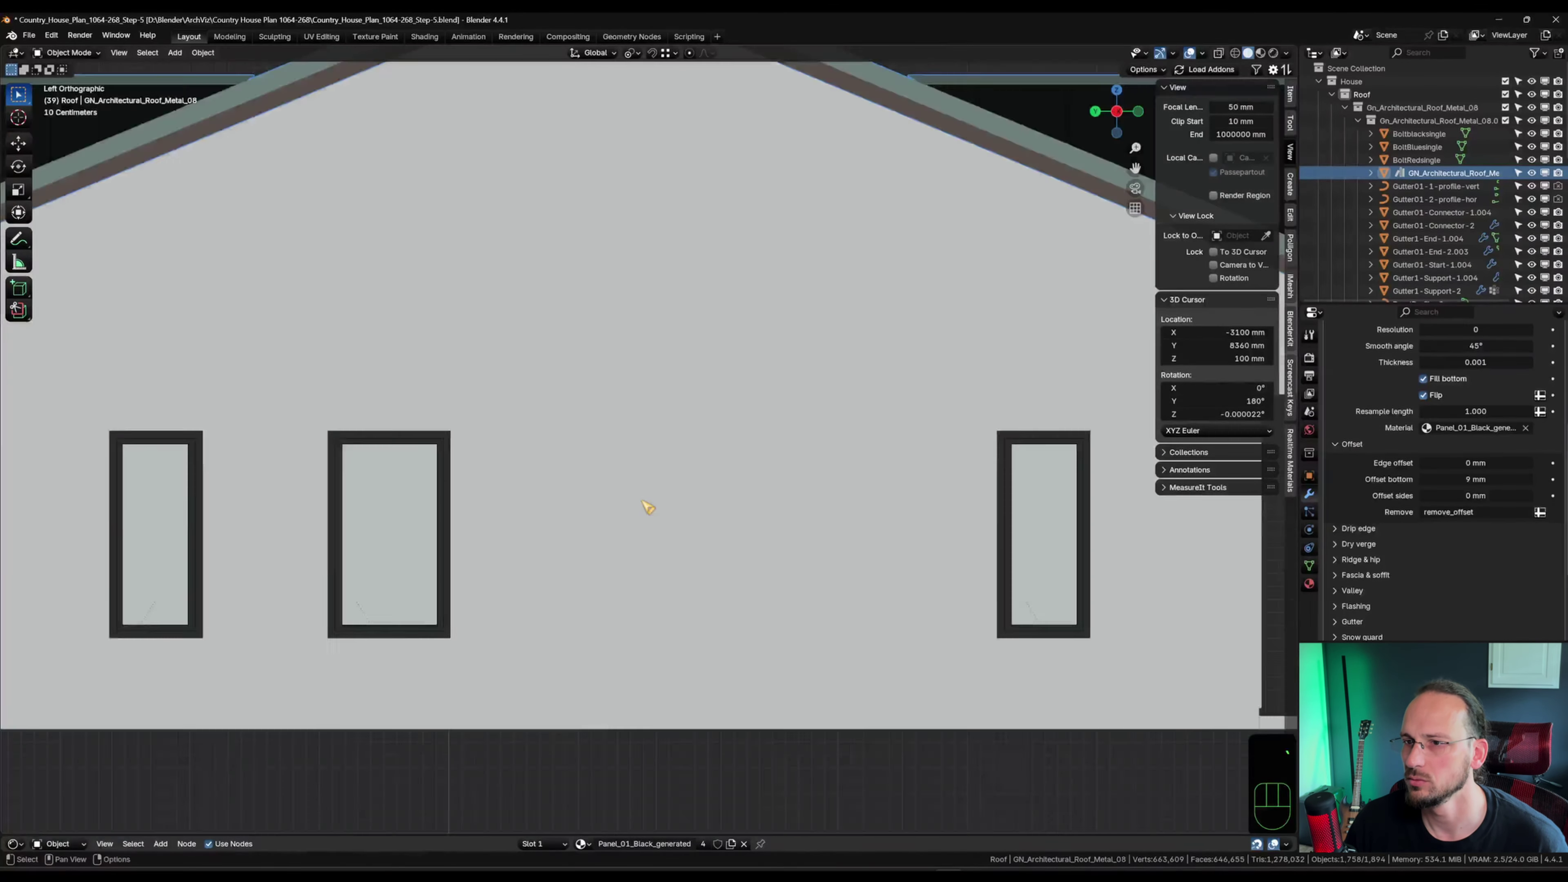
{"action": "scroll", "coordinate": [1042, 466], "scroll_direction": "up", "scroll_amount": 10}
{"action": "scroll", "coordinate": [1002, 465], "scroll_direction": "up", "scroll_amount": 5}
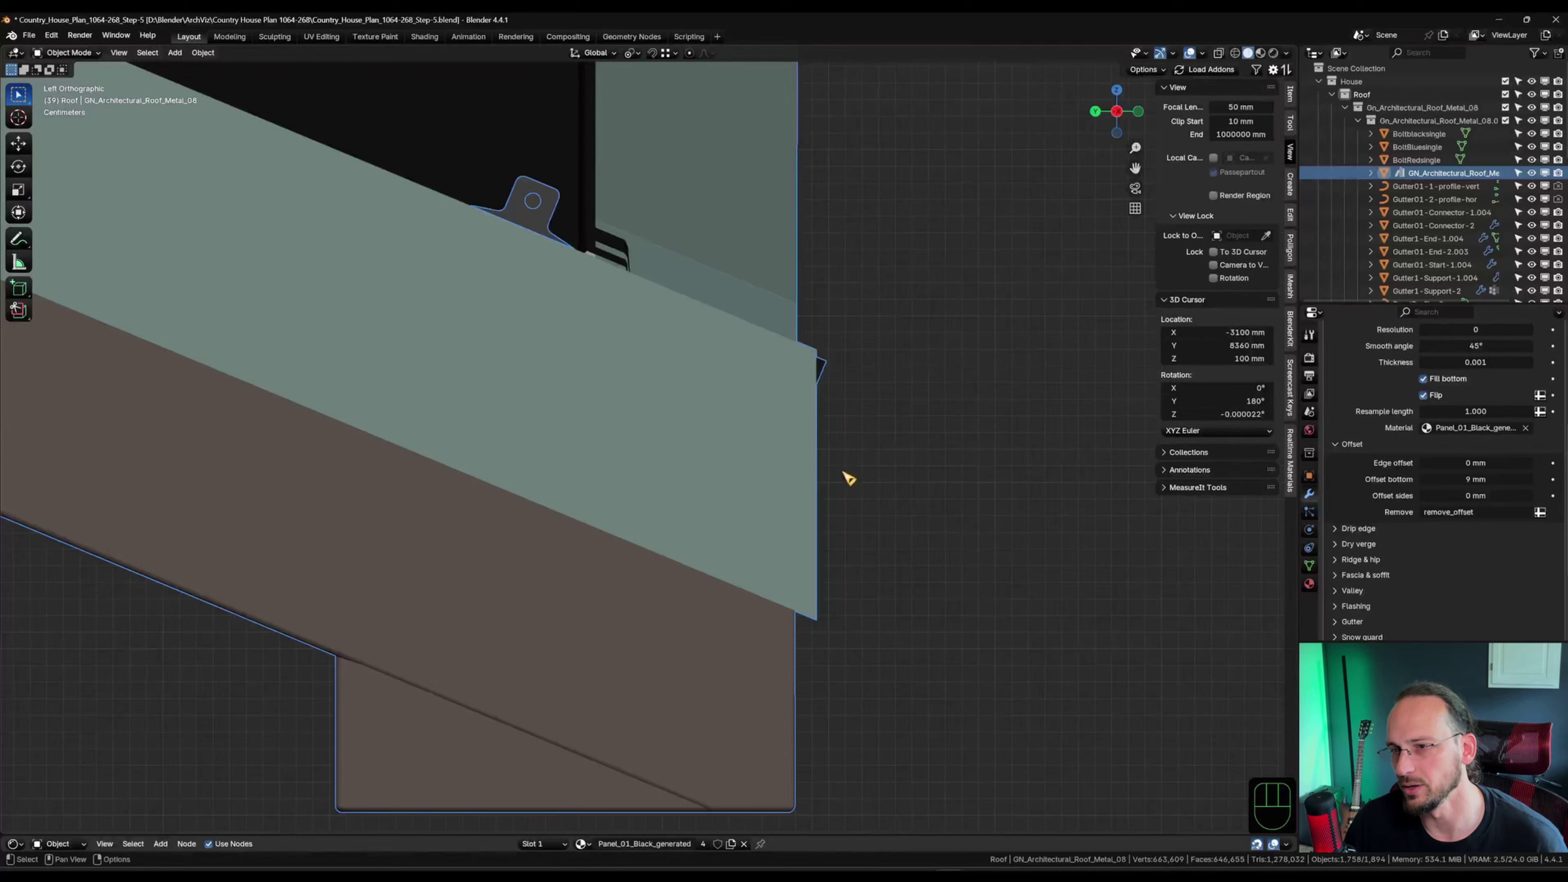
{"action": "scroll", "coordinate": [883, 434], "scroll_direction": "down", "scroll_amount": 6}
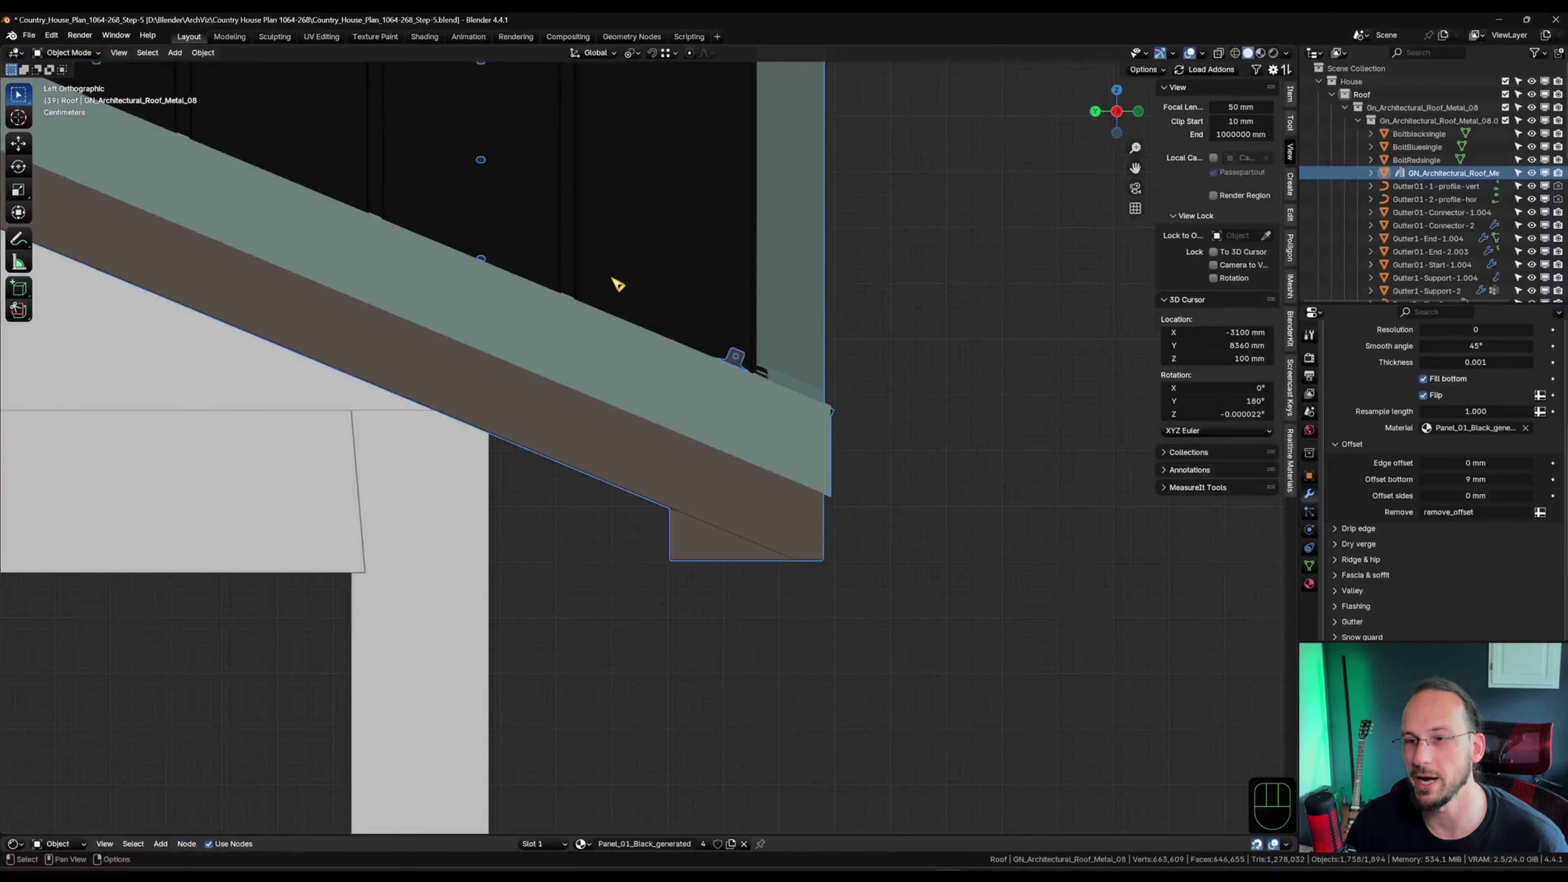
{"action": "middle_click_drag", "start_coordinate": [994, 543], "coordinate": [963, 526]}
{"action": "middle_click_drag", "start_coordinate": [963, 525], "coordinate": [914, 445]}
{"action": "scroll", "coordinate": [872, 550], "scroll_direction": "down", "scroll_amount": 4}
In the generator's Drip edge settings, set the Height to 0.117 while viewing the eave up close.
{"action": "left_click", "coordinate": [1358, 445]}
{"action": "left_click", "coordinate": [1359, 459]}
{"action": "middle_click_drag", "start_coordinate": [988, 531], "coordinate": [633, 609]}
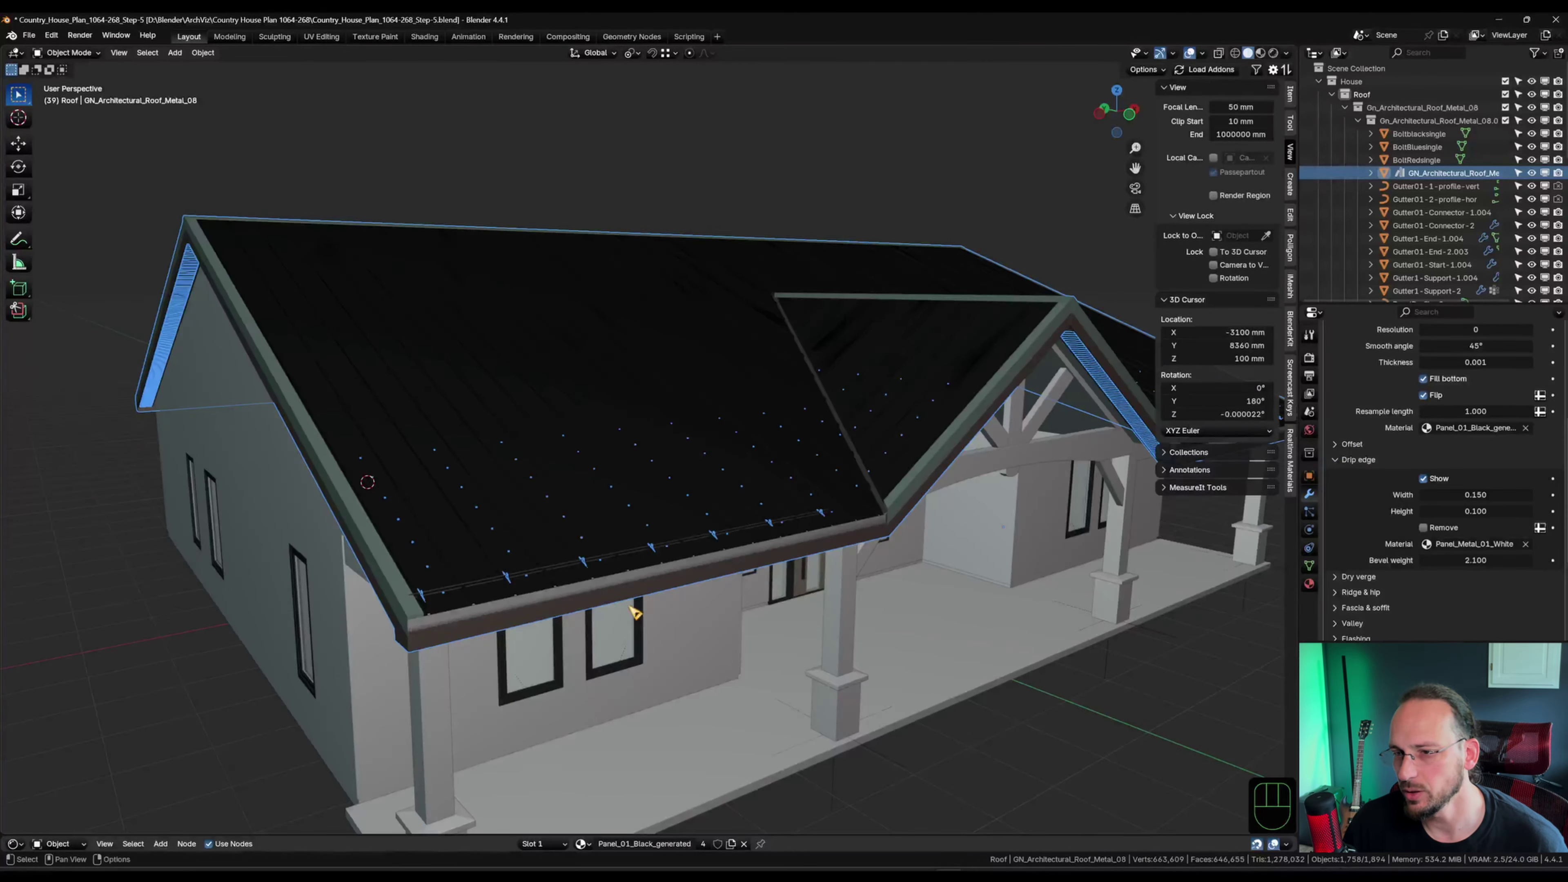
{"action": "scroll", "coordinate": [633, 609], "scroll_direction": "up", "scroll_amount": 3}
{"action": "scroll", "coordinate": [784, 532], "scroll_direction": "up", "scroll_amount": 3}
{"action": "scroll", "coordinate": [702, 541], "scroll_direction": "up", "scroll_amount": 3}
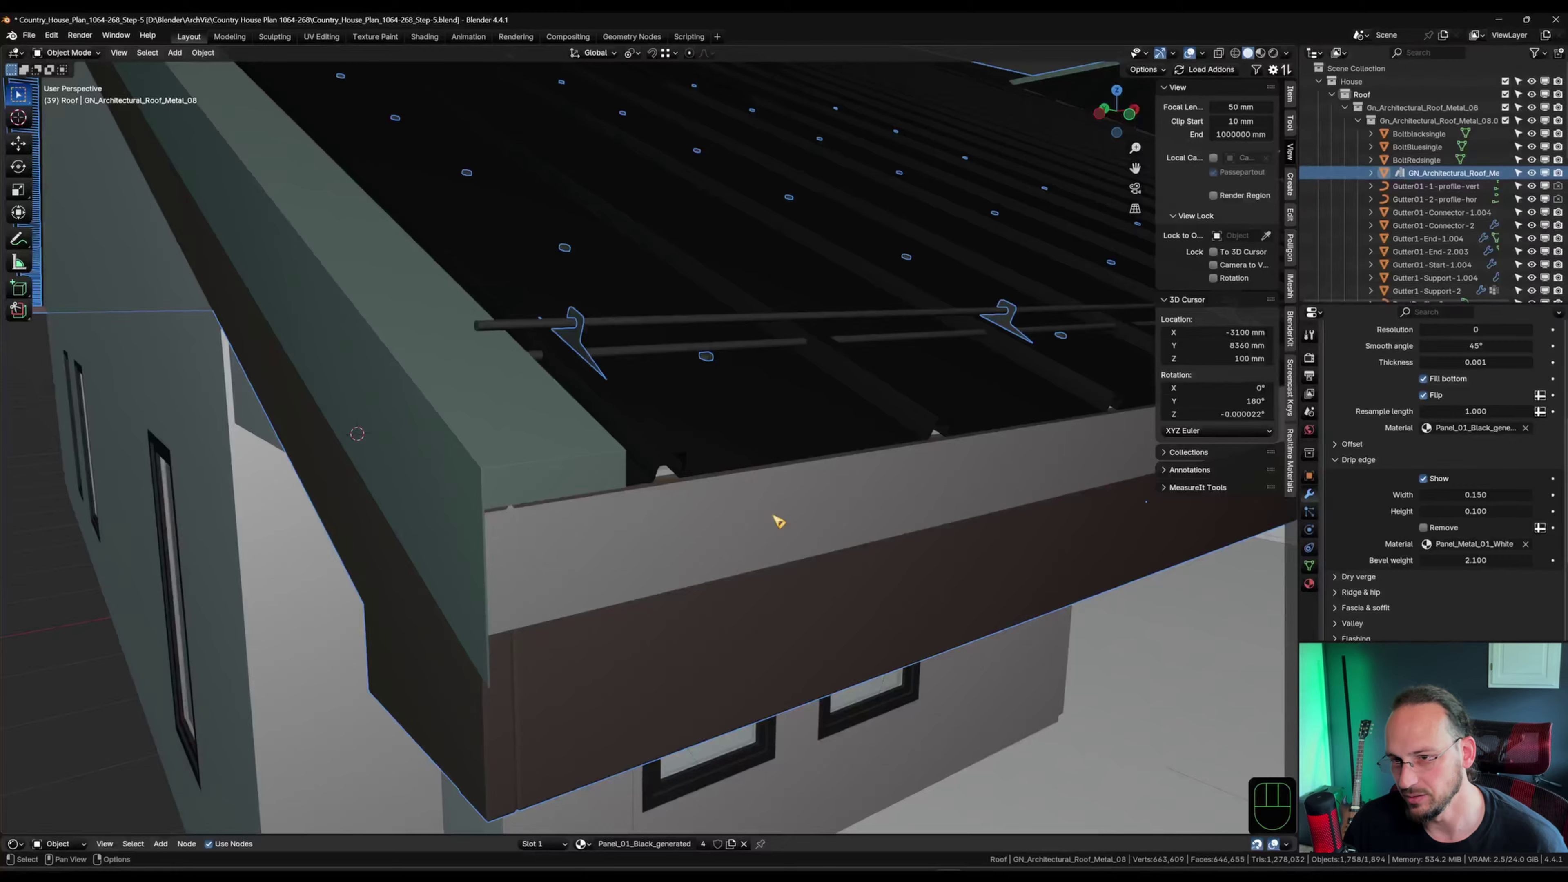
{"action": "middle_click_drag", "start_coordinate": [820, 548], "coordinate": [657, 489], "text": "shift"}
{"action": "mouse_move", "coordinate": [1474, 513]}
{"action": "left_mouse_down", "text": "shift"}
{"action": "mouse_move", "coordinate": [1492, 512]}
{"action": "mouse_move", "coordinate": [1474, 512]}
{"action": "left_mouse_up", "text": "shift"}
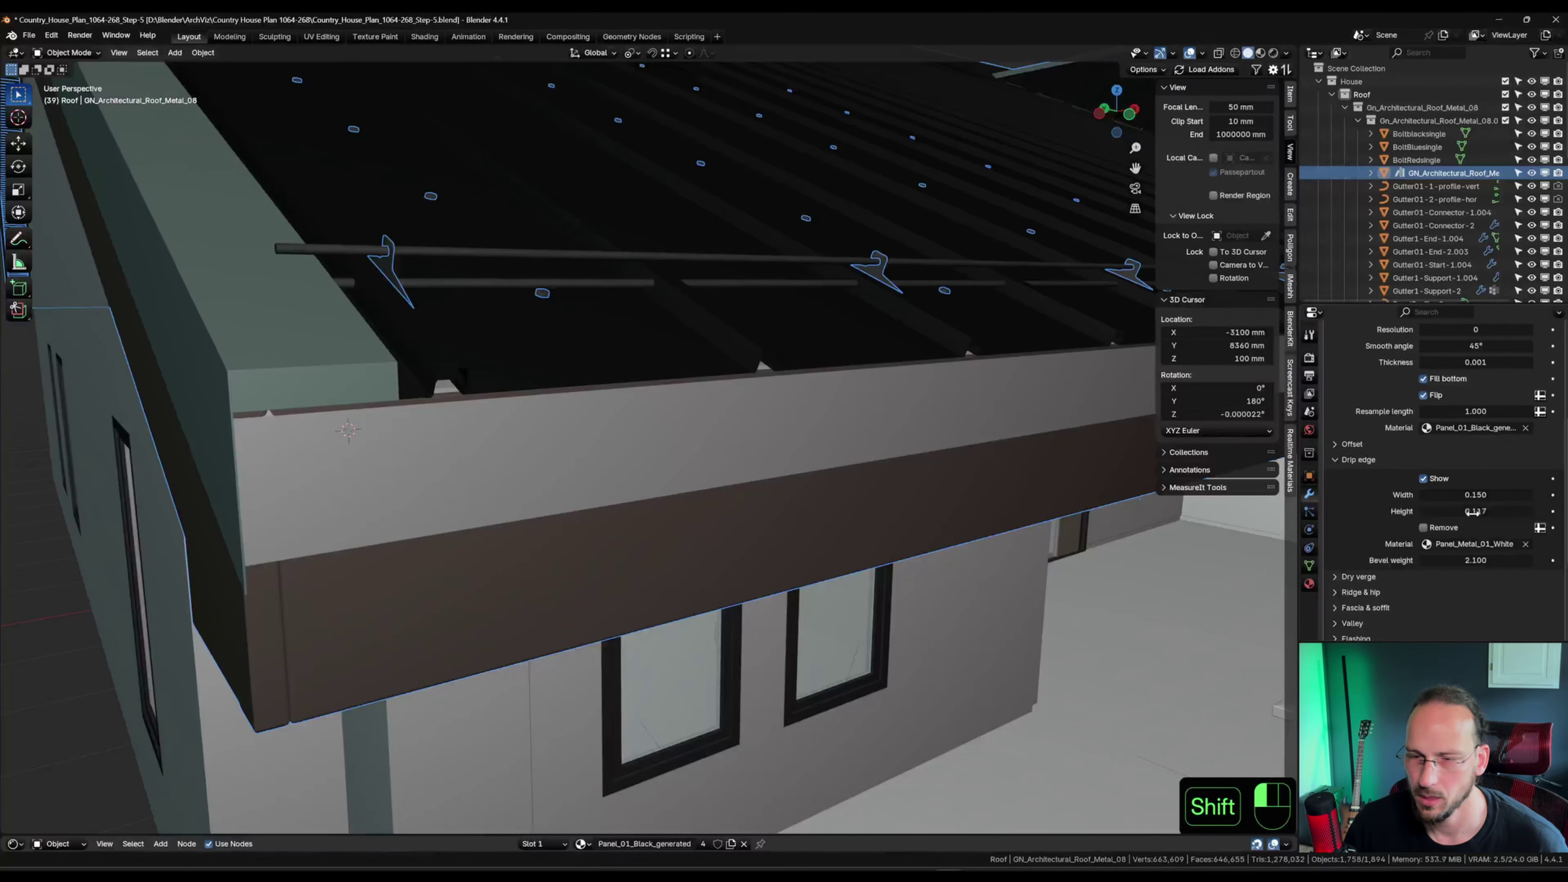
Set the drip edge's Material to Panel_01_Black_generated and check it along the eave.
{"action": "left_click", "coordinate": [1474, 543]}
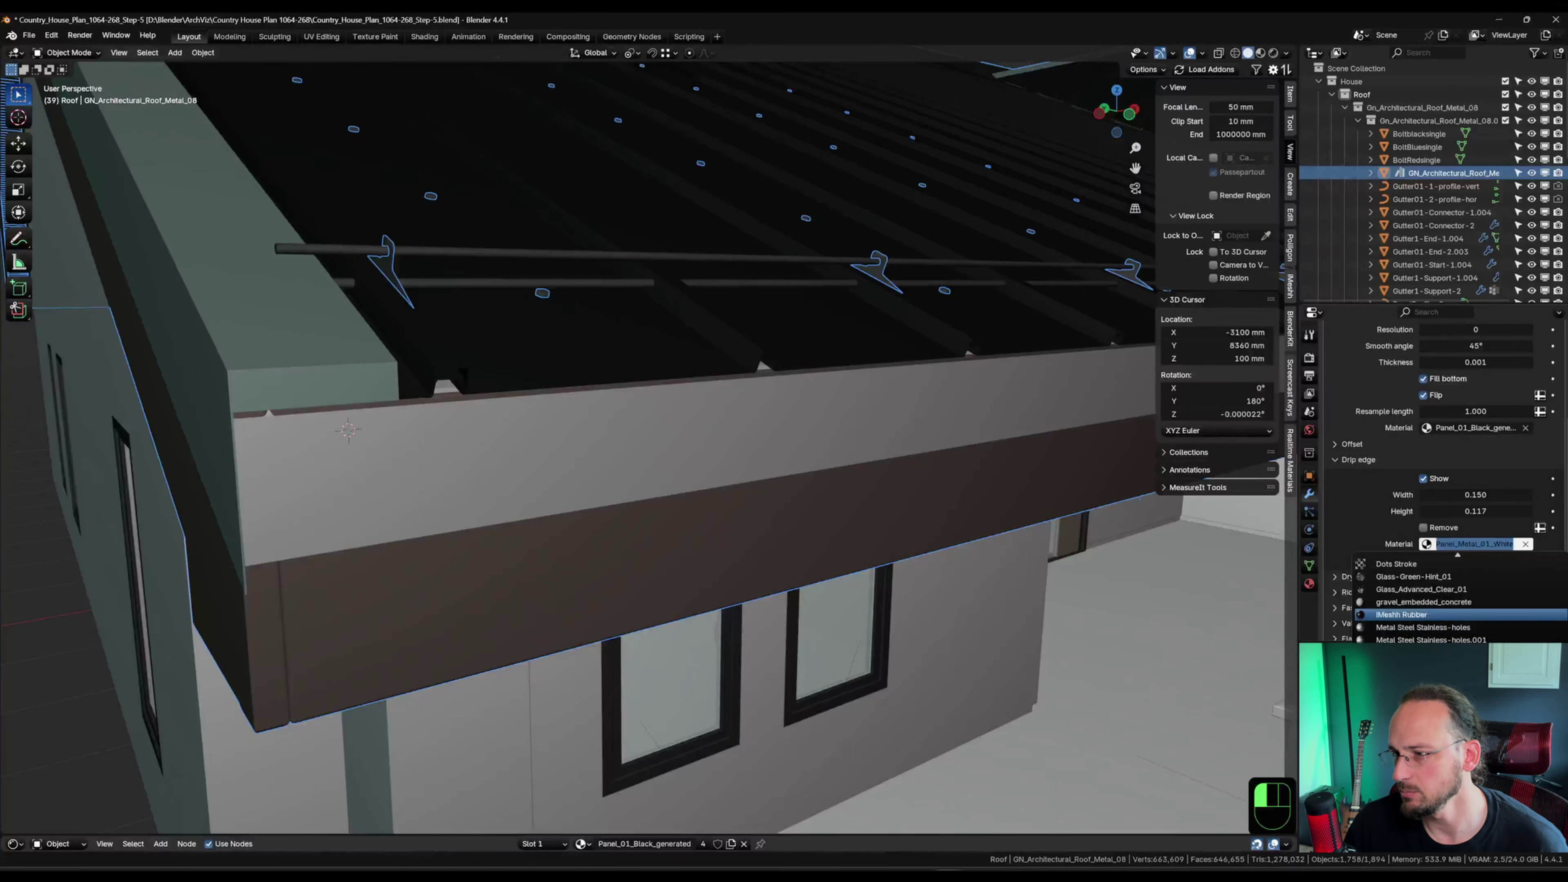
{"action": "scroll", "coordinate": [1457, 640], "scroll_direction": "down", "scroll_amount": 5}
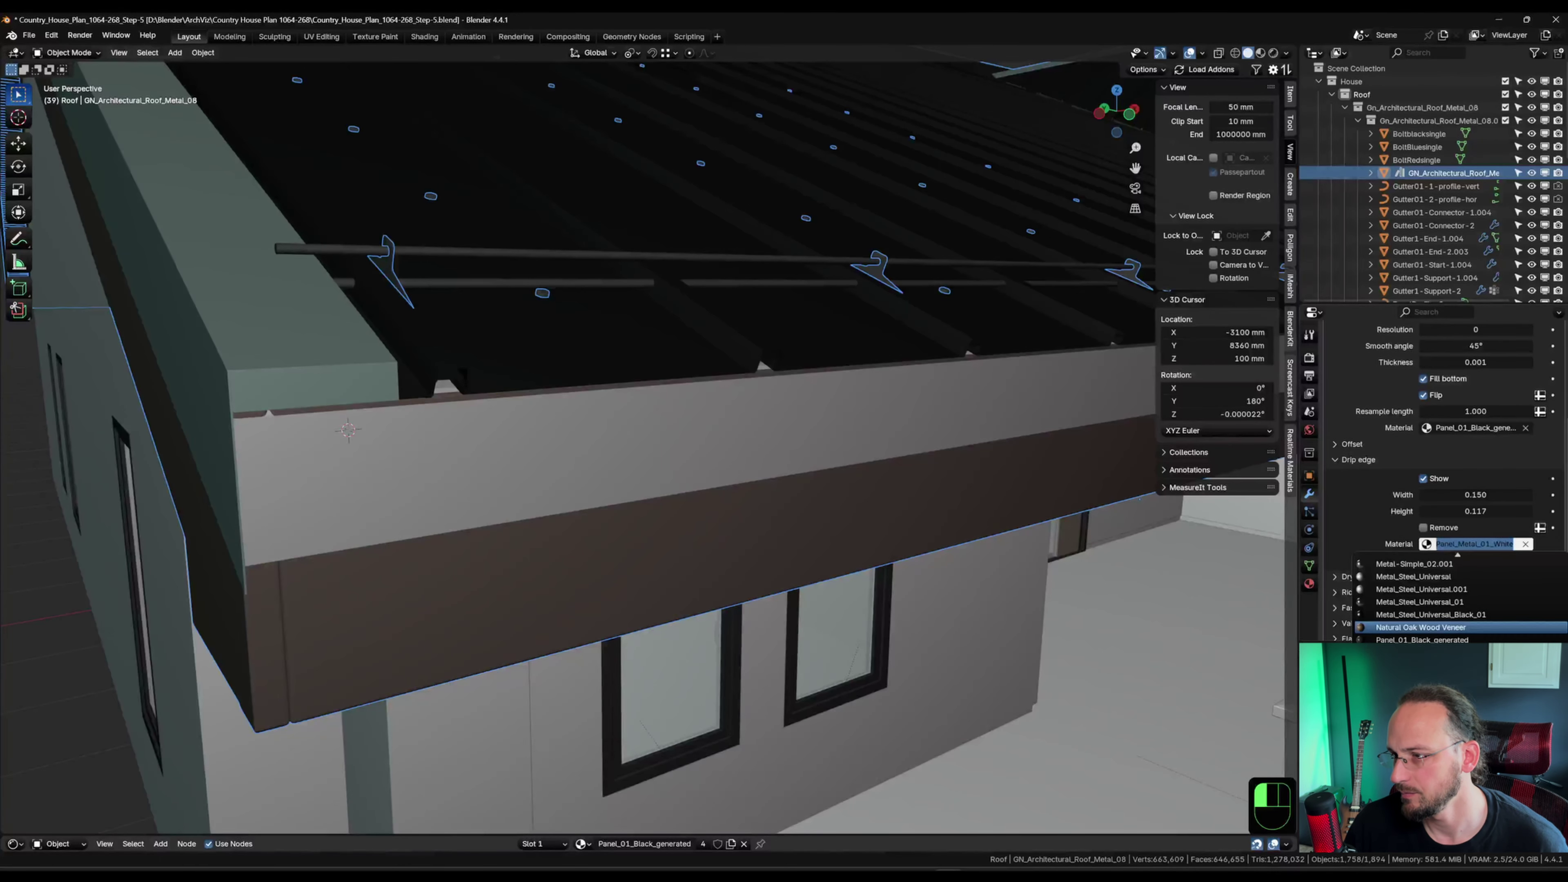
{"action": "left_click", "coordinate": [1457, 639]}
{"action": "scroll", "coordinate": [719, 522], "scroll_direction": "down", "scroll_amount": 6}
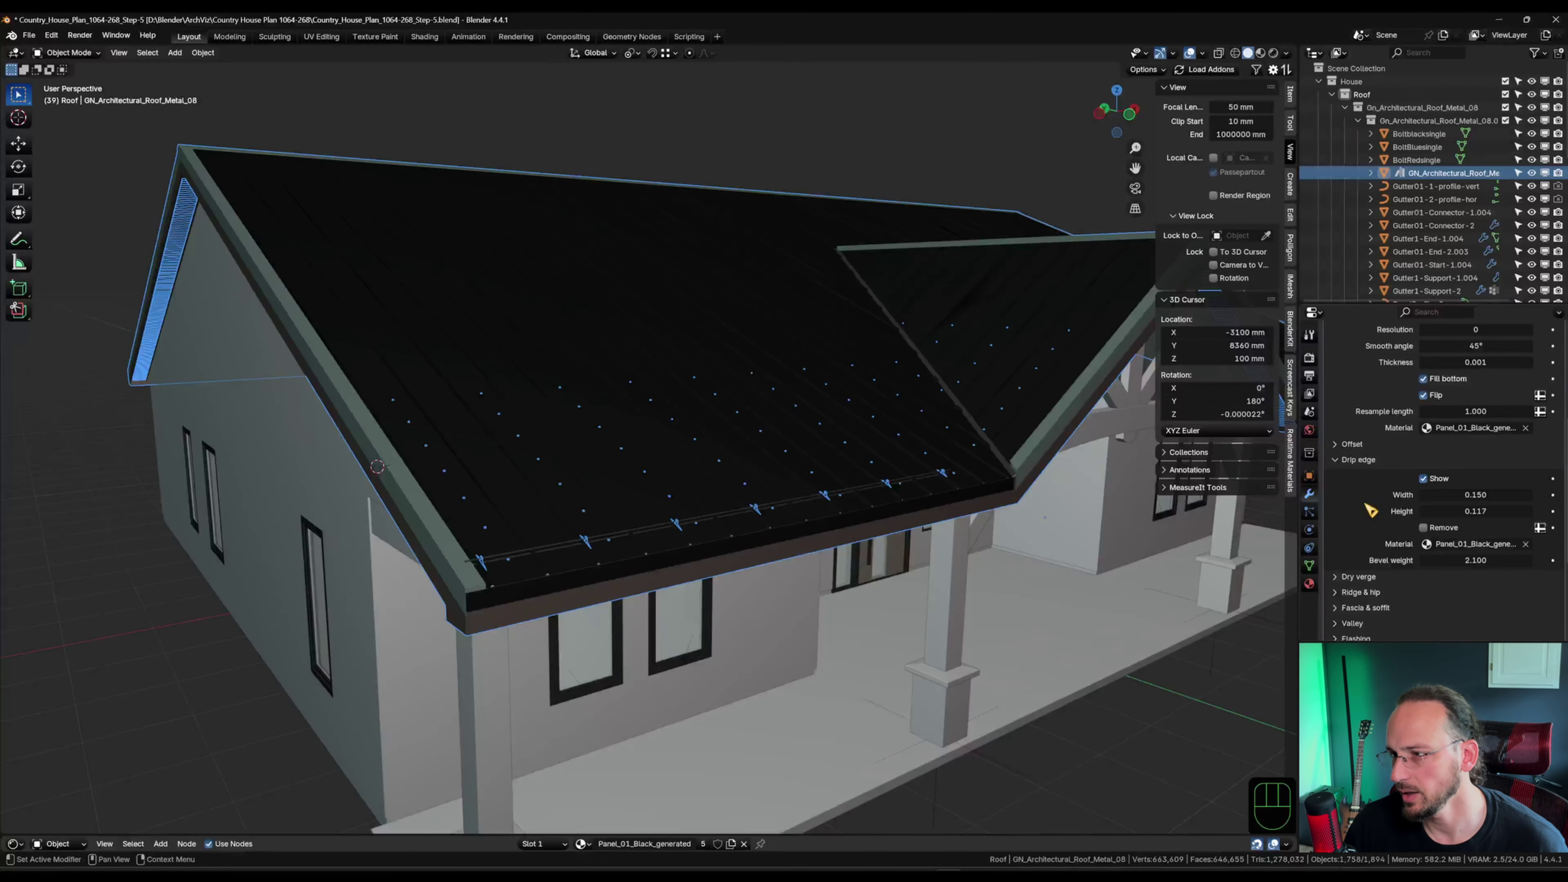
In the generator's Dry verge settings, set the Material to Panel_01_Black_generated for the gable edge trim.
{"action": "left_click", "coordinate": [1344, 462]}
{"action": "left_click", "coordinate": [1346, 476]}
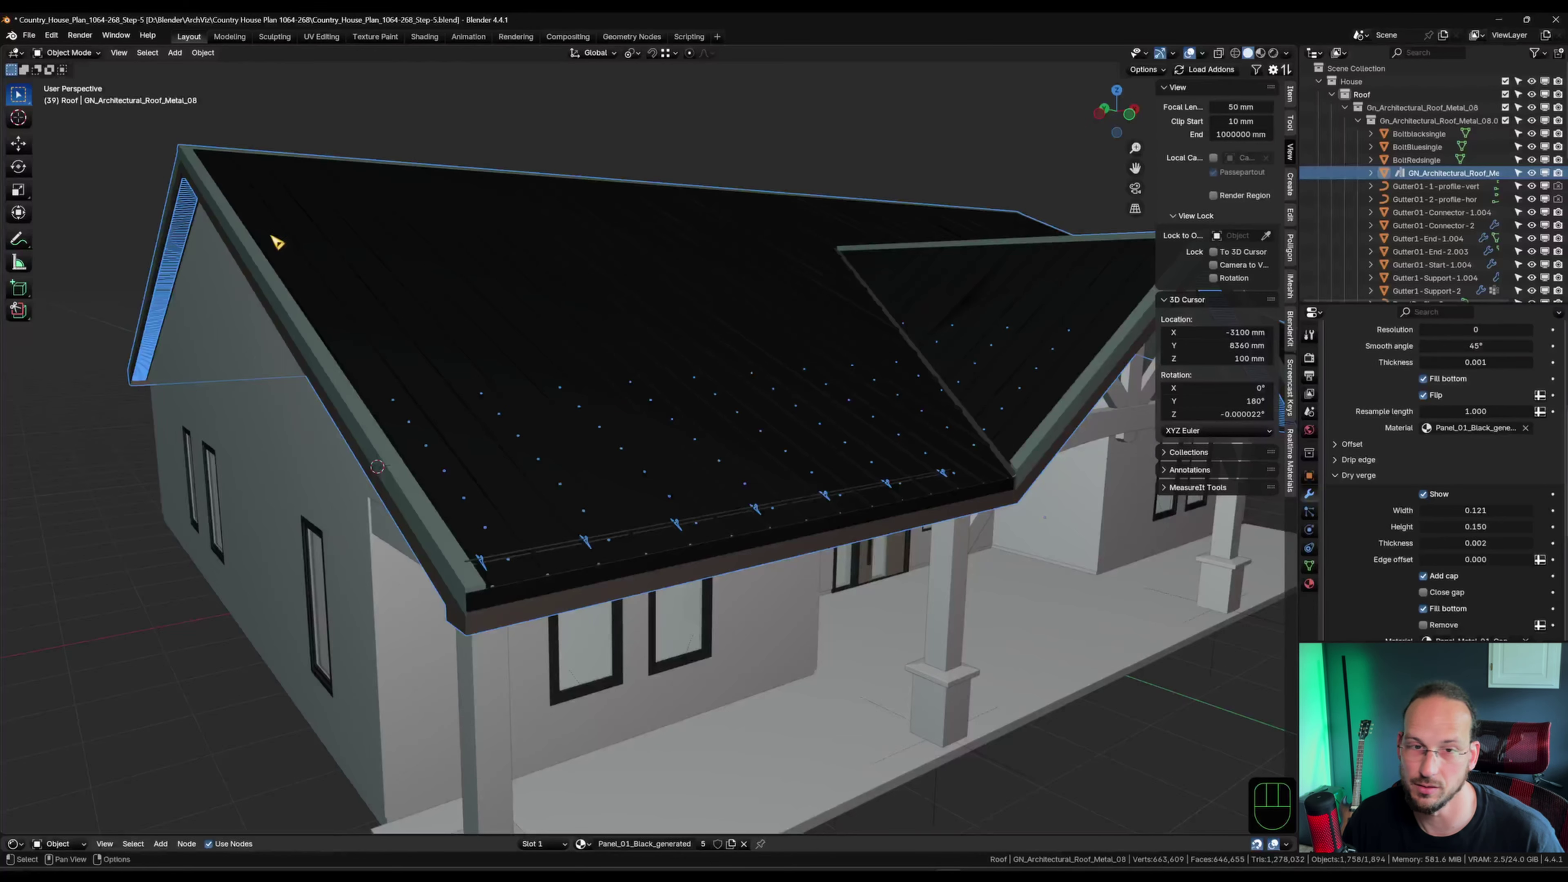
{"action": "scroll", "coordinate": [454, 594], "scroll_direction": "up", "scroll_amount": 4}
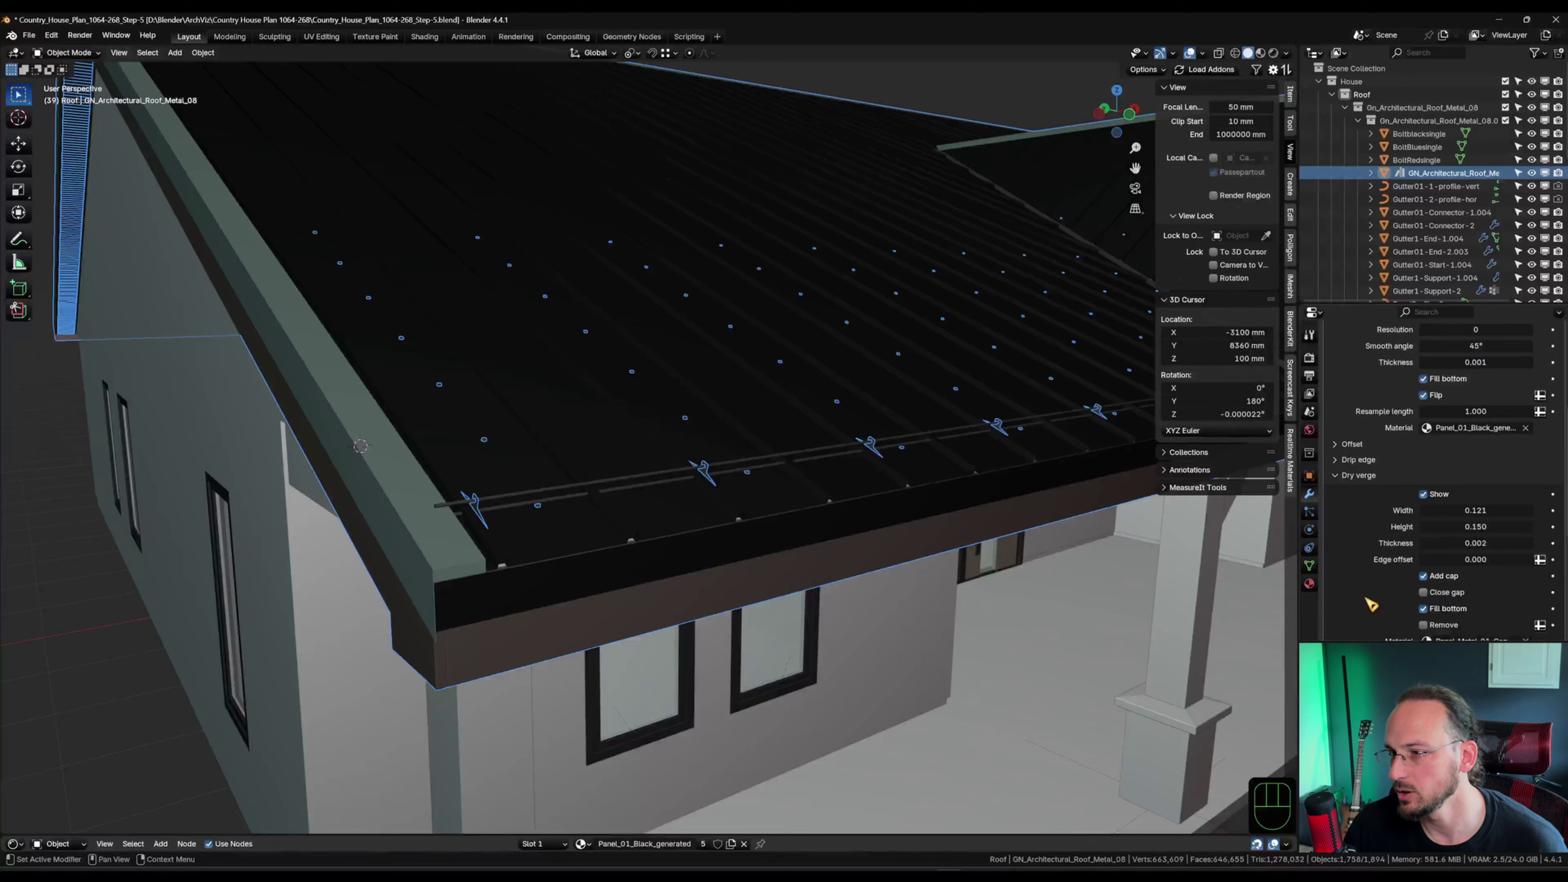
{"action": "scroll", "coordinate": [1404, 591], "scroll_direction": "down", "scroll_amount": 2}
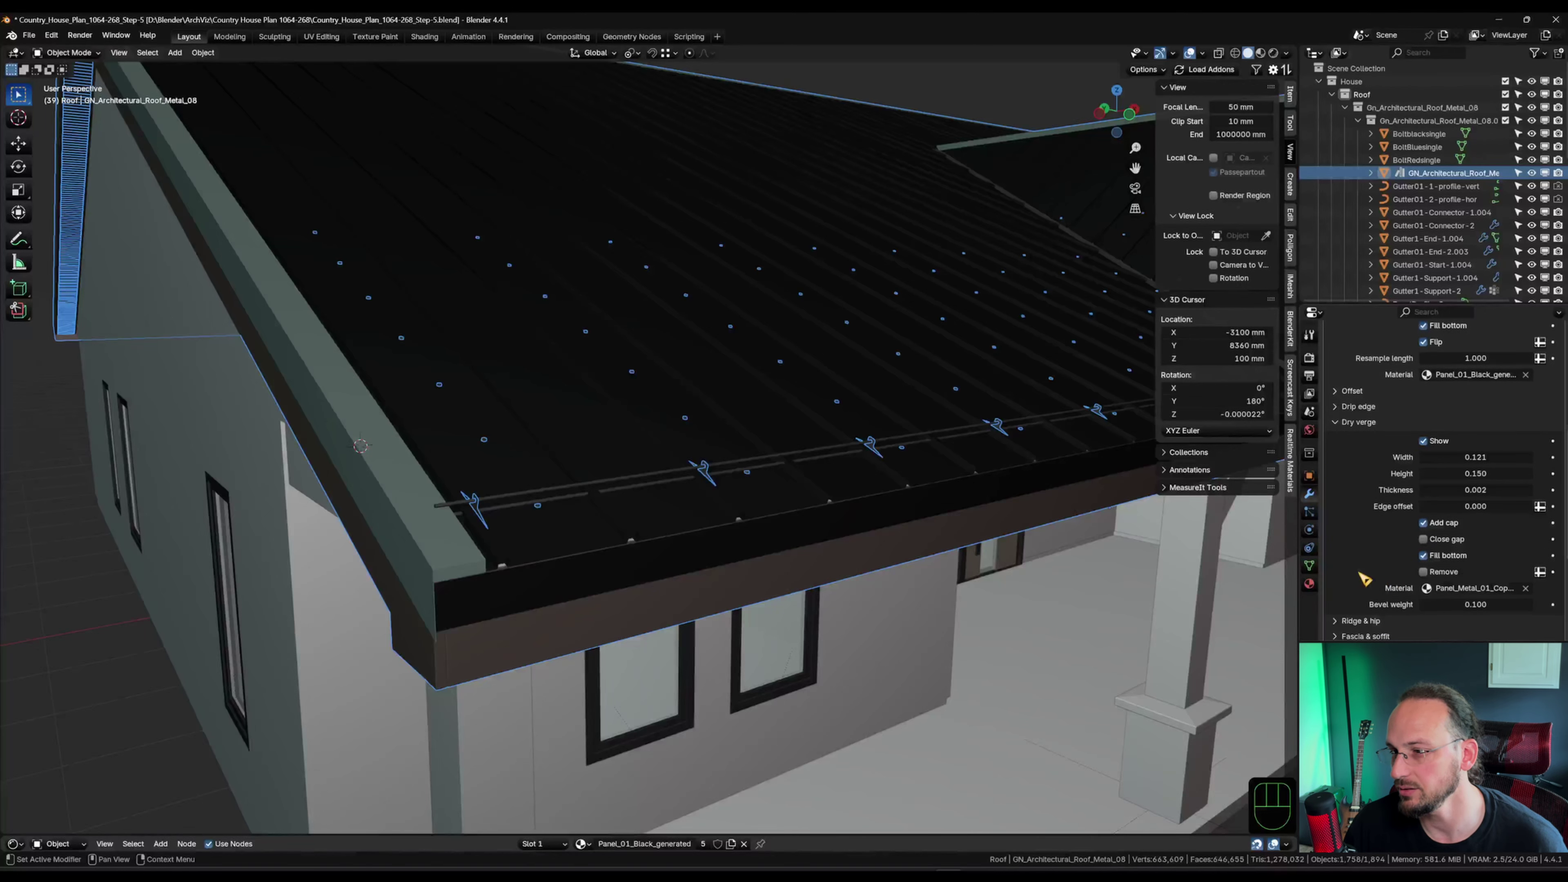
{"action": "left_click", "coordinate": [1494, 591]}
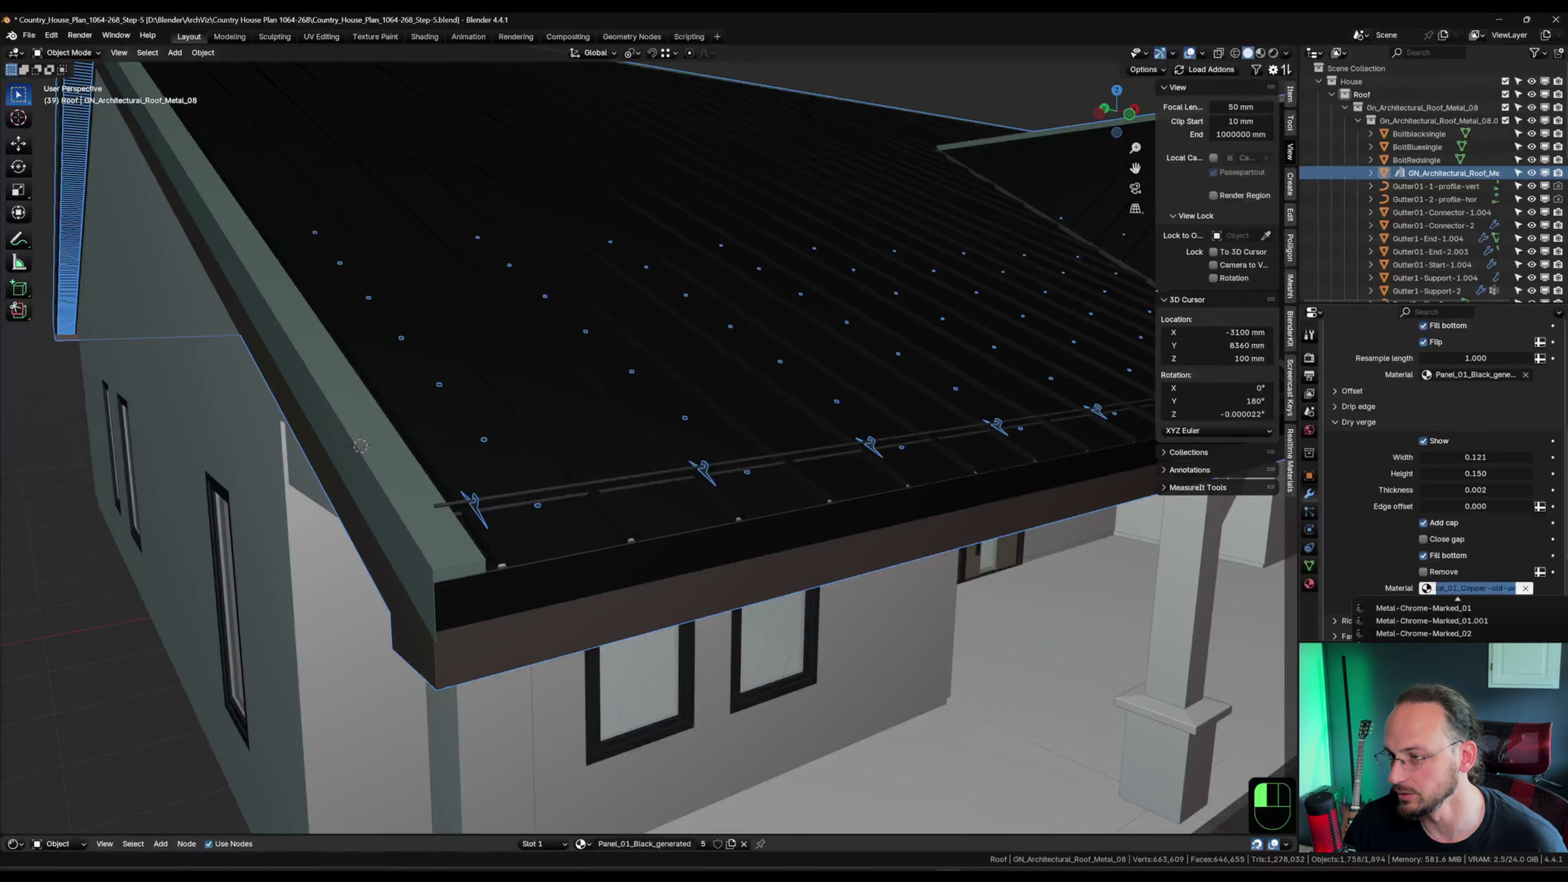
{"action": "scroll", "coordinate": [1459, 619], "scroll_direction": "down", "scroll_amount": 4}
{"action": "left_click", "coordinate": [1458, 621]}
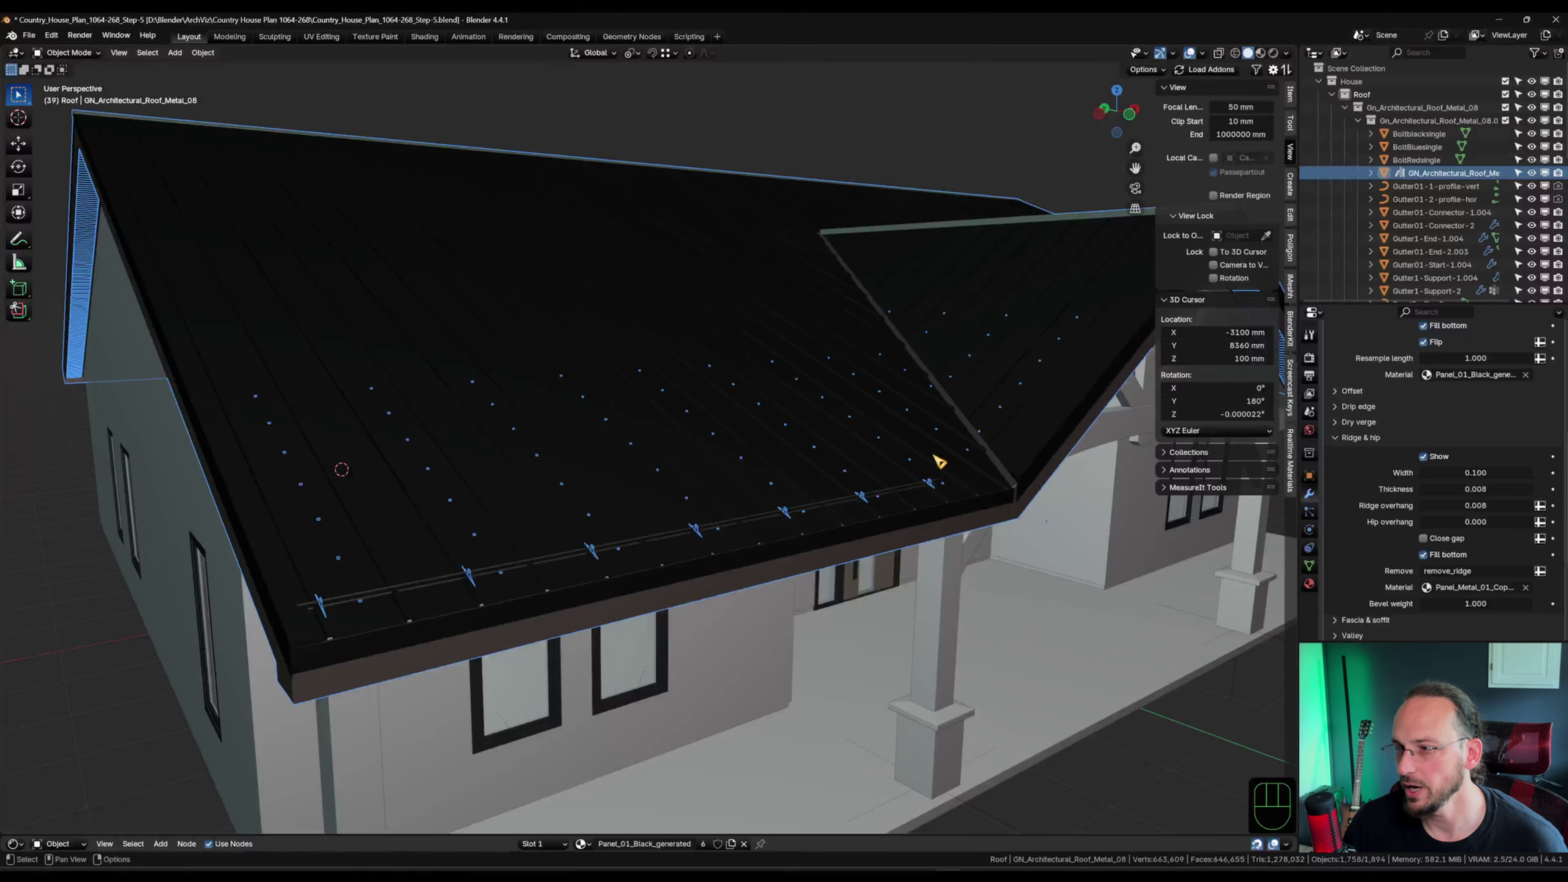
In the generator's Ridge & hip settings, set the Width to 0.140 and enable Close gap for the ridge cap.
{"action": "middle_click_drag", "start_coordinate": [936, 458], "coordinate": [805, 517]}
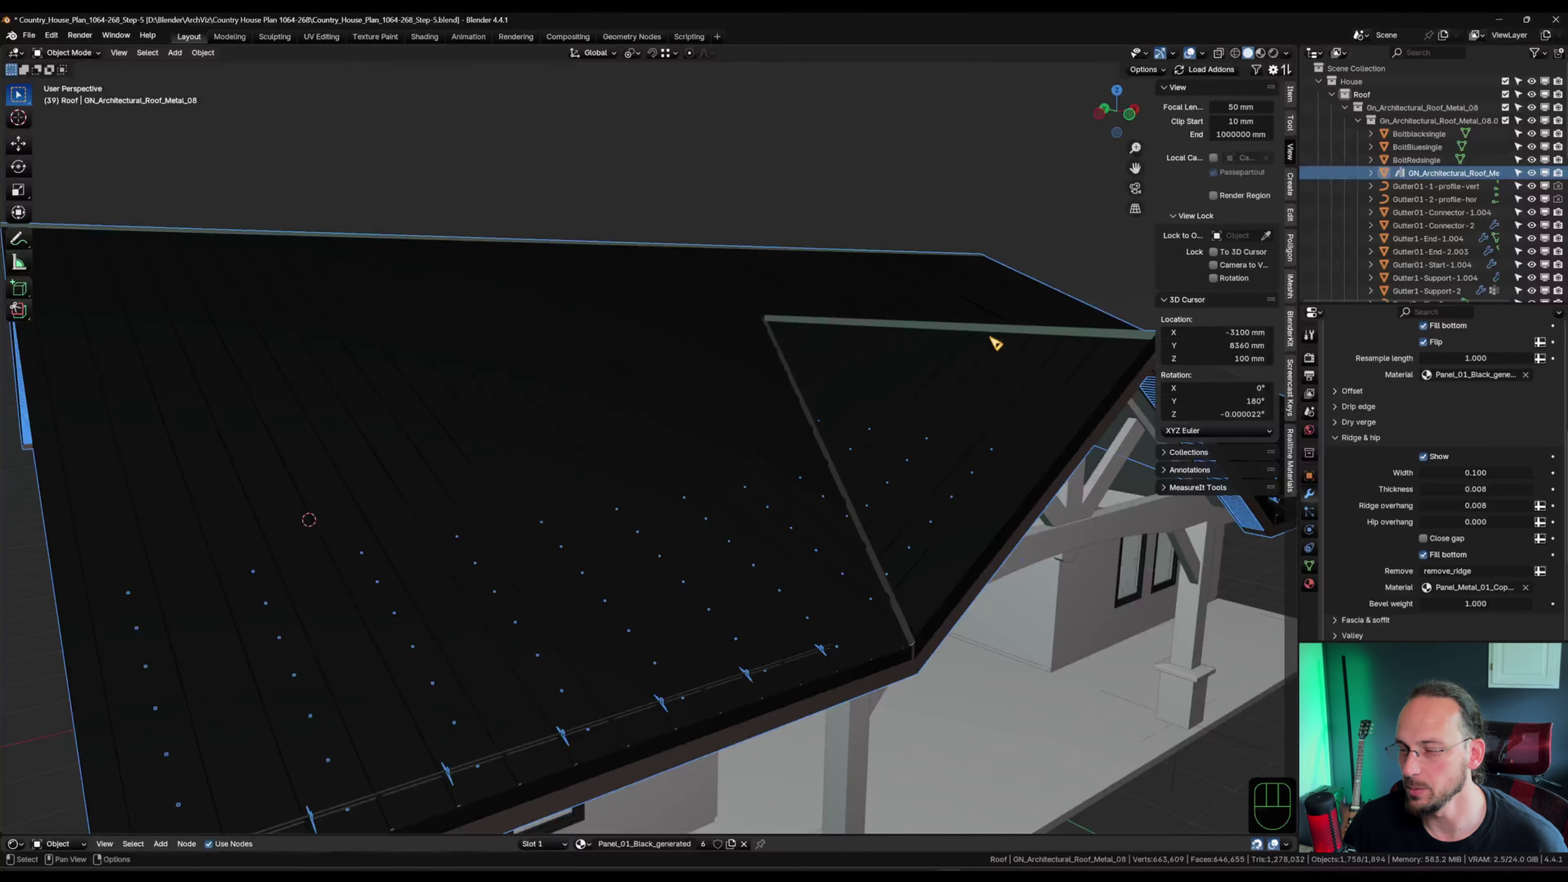
{"action": "scroll", "coordinate": [1303, 498], "scroll_direction": "up", "scroll_amount": 1}
{"action": "scroll", "coordinate": [983, 448], "scroll_direction": "up", "scroll_amount": 4}
{"action": "middle_click_drag", "start_coordinate": [983, 448], "coordinate": [899, 497], "text": "shift"}
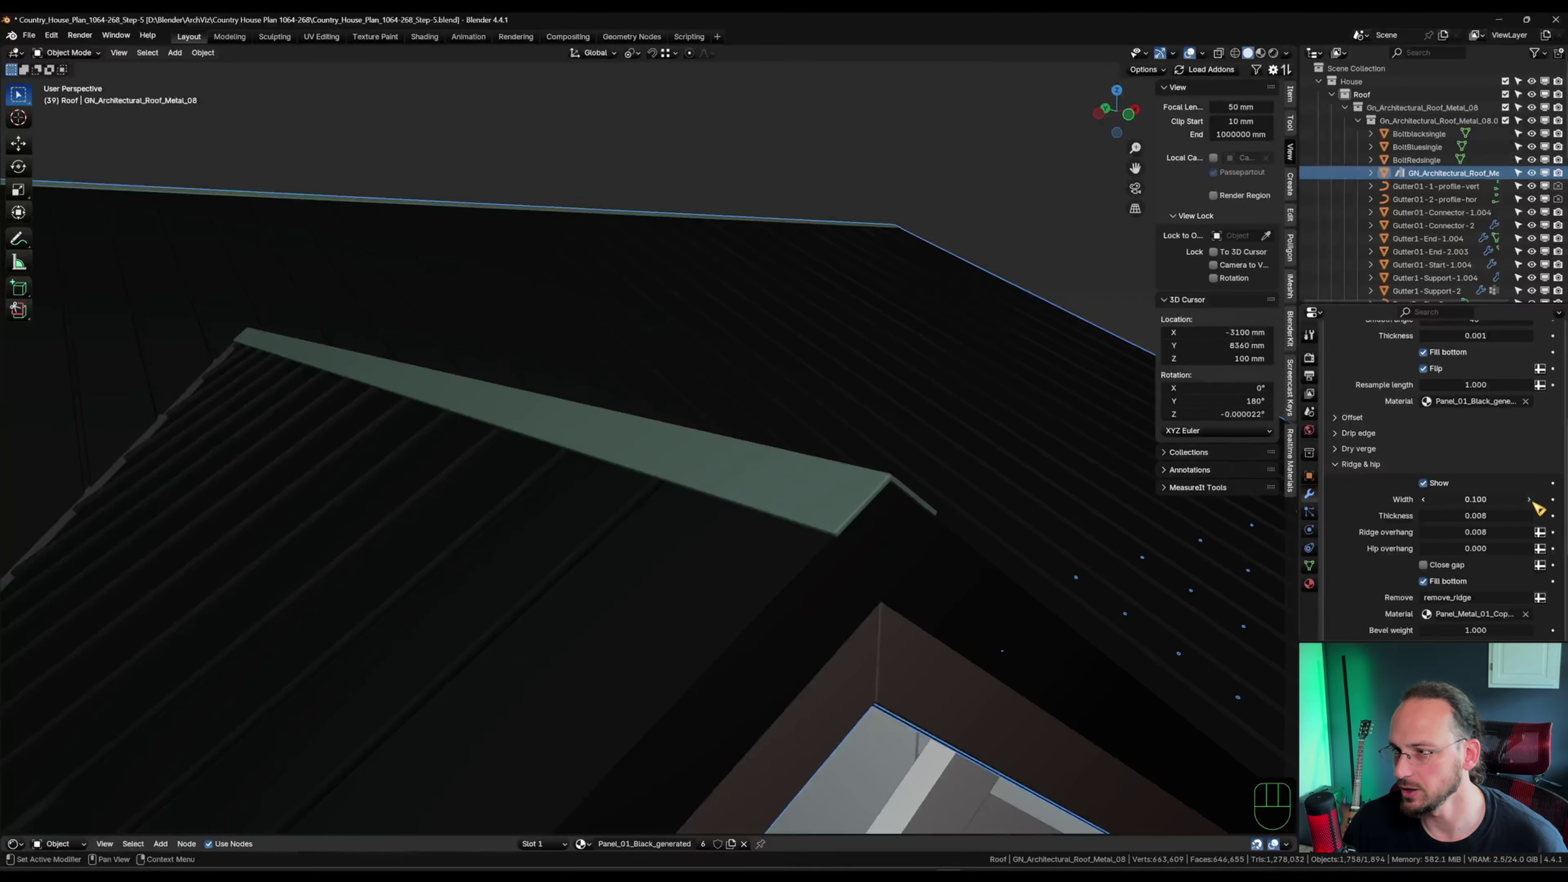
{"action": "left_click", "coordinate": [1476, 499]}
{"action": "mouse_move", "coordinate": [1476, 499]}
{"action": "left_mouse_down", "text": "shift"}
{"action": "mouse_move", "coordinate": [1503, 499]}
{"action": "mouse_move", "coordinate": [1480, 515]}
{"action": "left_mouse_up", "text": "shift"}
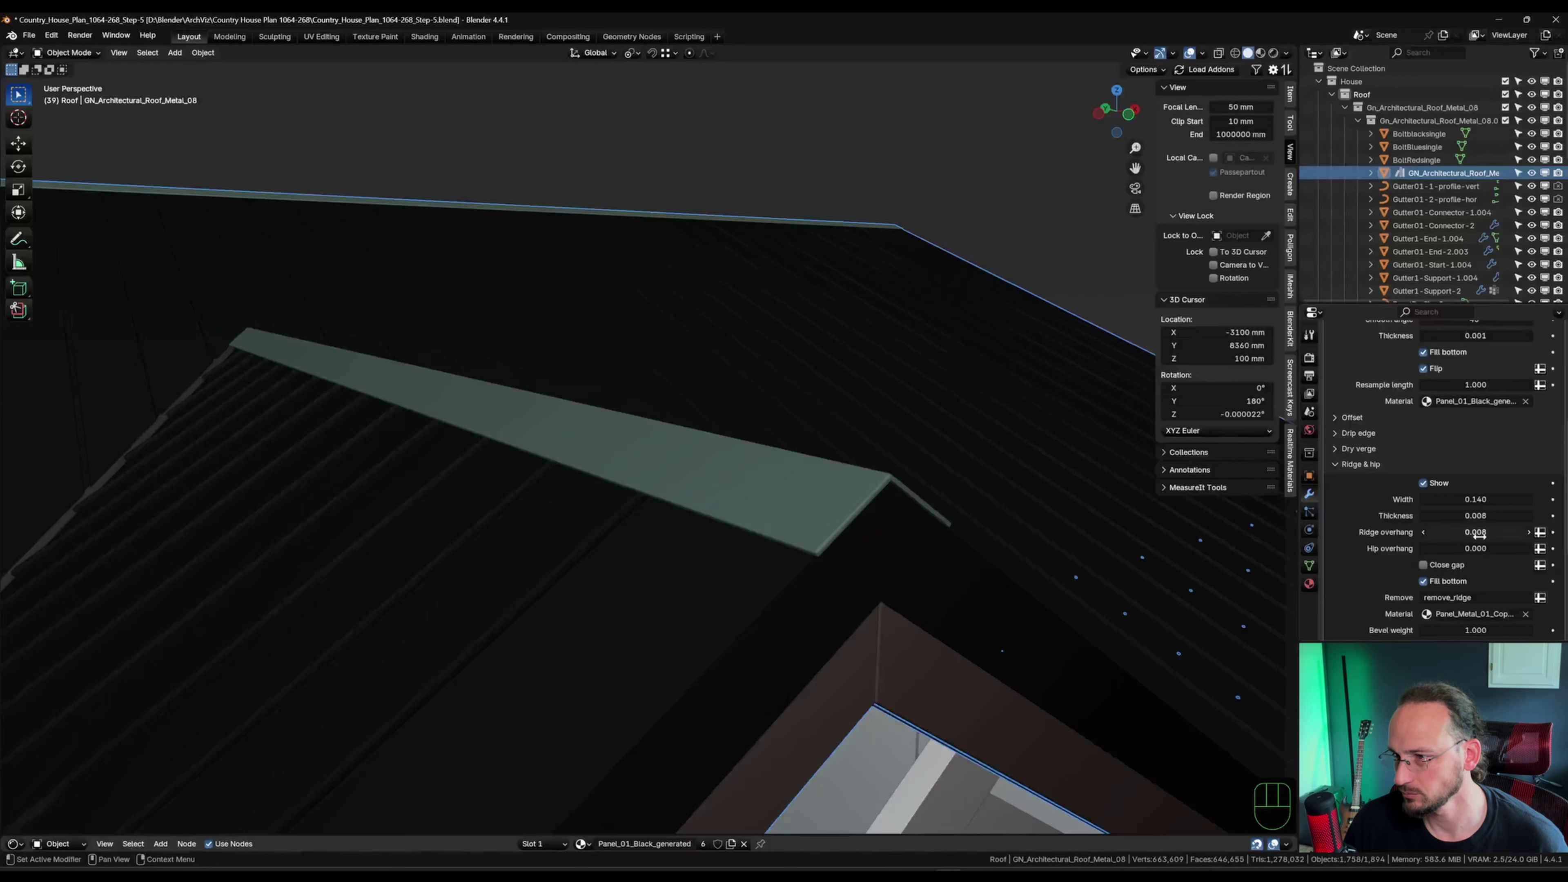
{"action": "mouse_move", "coordinate": [1452, 532]}
{"action": "left_mouse_down", "text": "shift"}
{"action": "mouse_move", "coordinate": [1479, 532]}
{"action": "mouse_move", "coordinate": [1451, 531]}
{"action": "left_mouse_up", "text": "shift"}
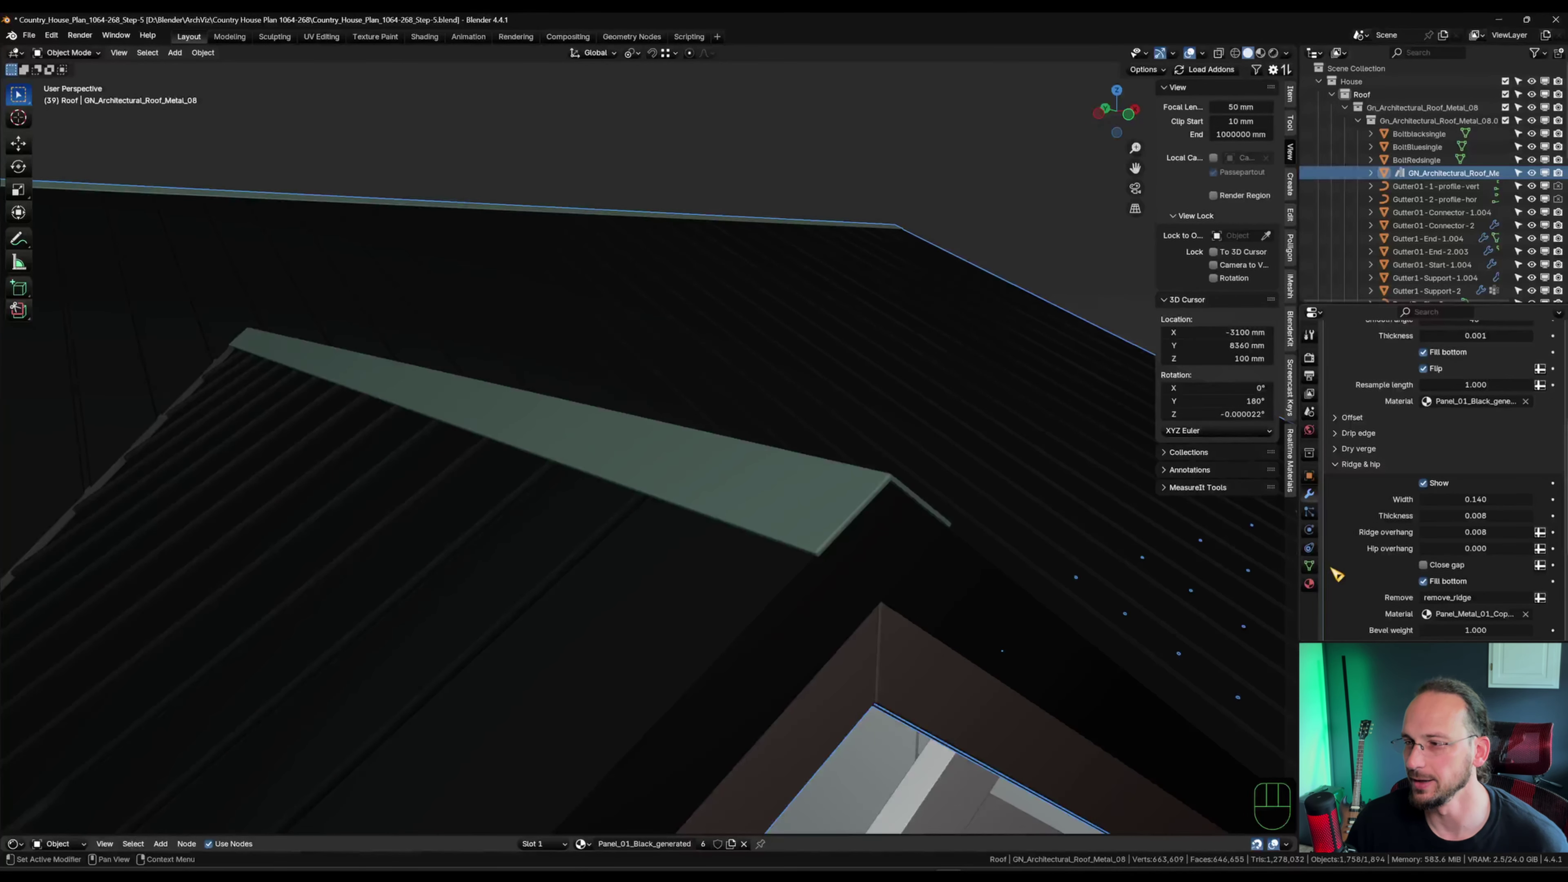
{"action": "left_click", "coordinate": [1424, 565]}
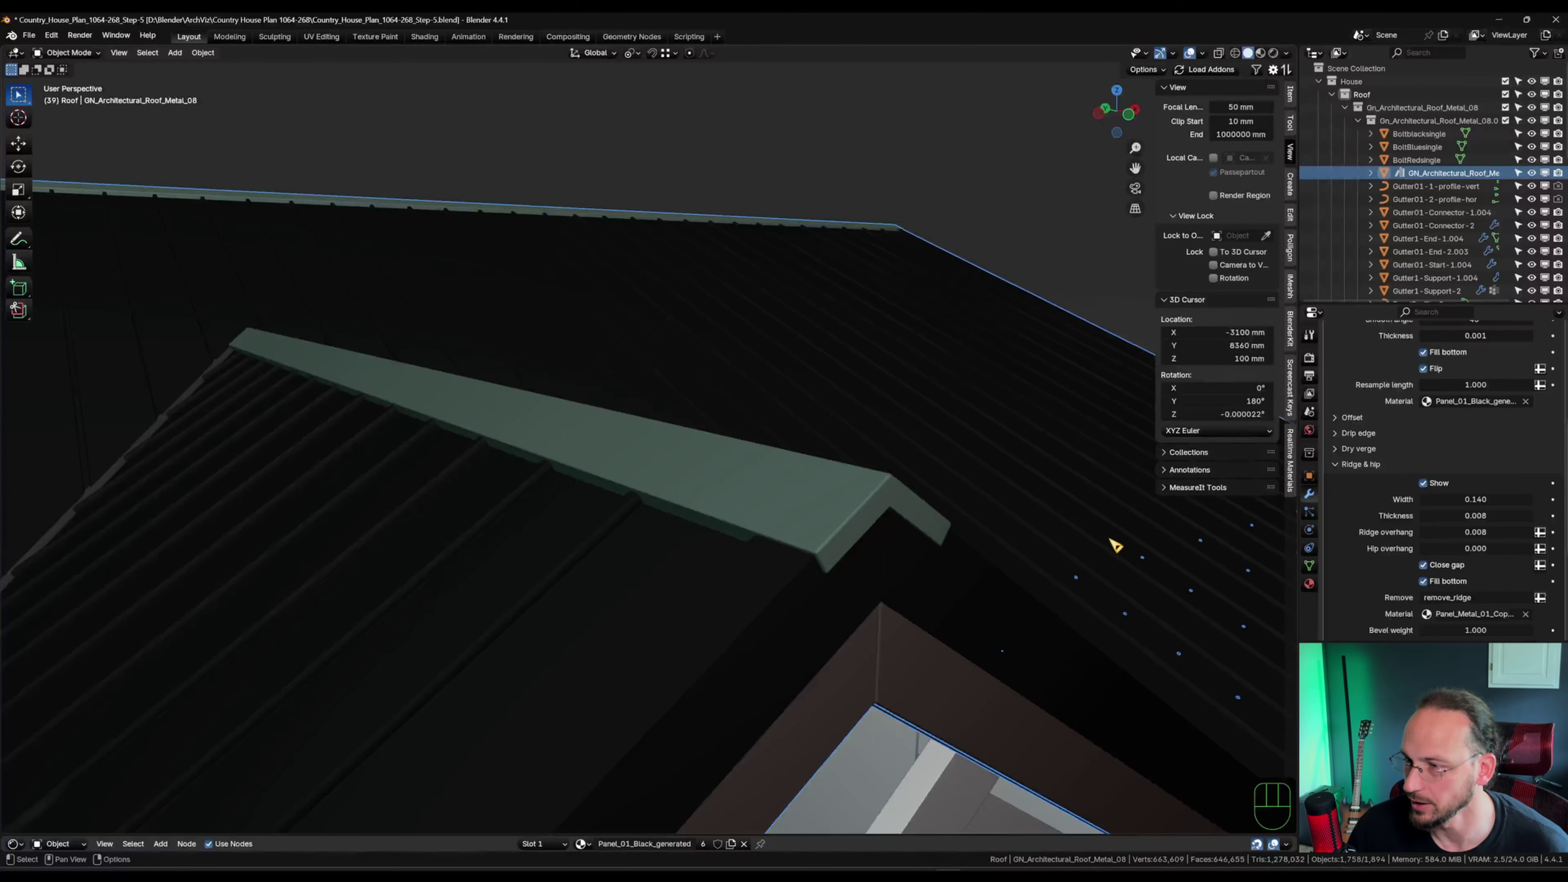
Set the Ridge & hip Material to Panel_01_Black_generated and collapse those settings.
{"action": "scroll", "coordinate": [1394, 590], "scroll_direction": "down", "scroll_amount": 2}
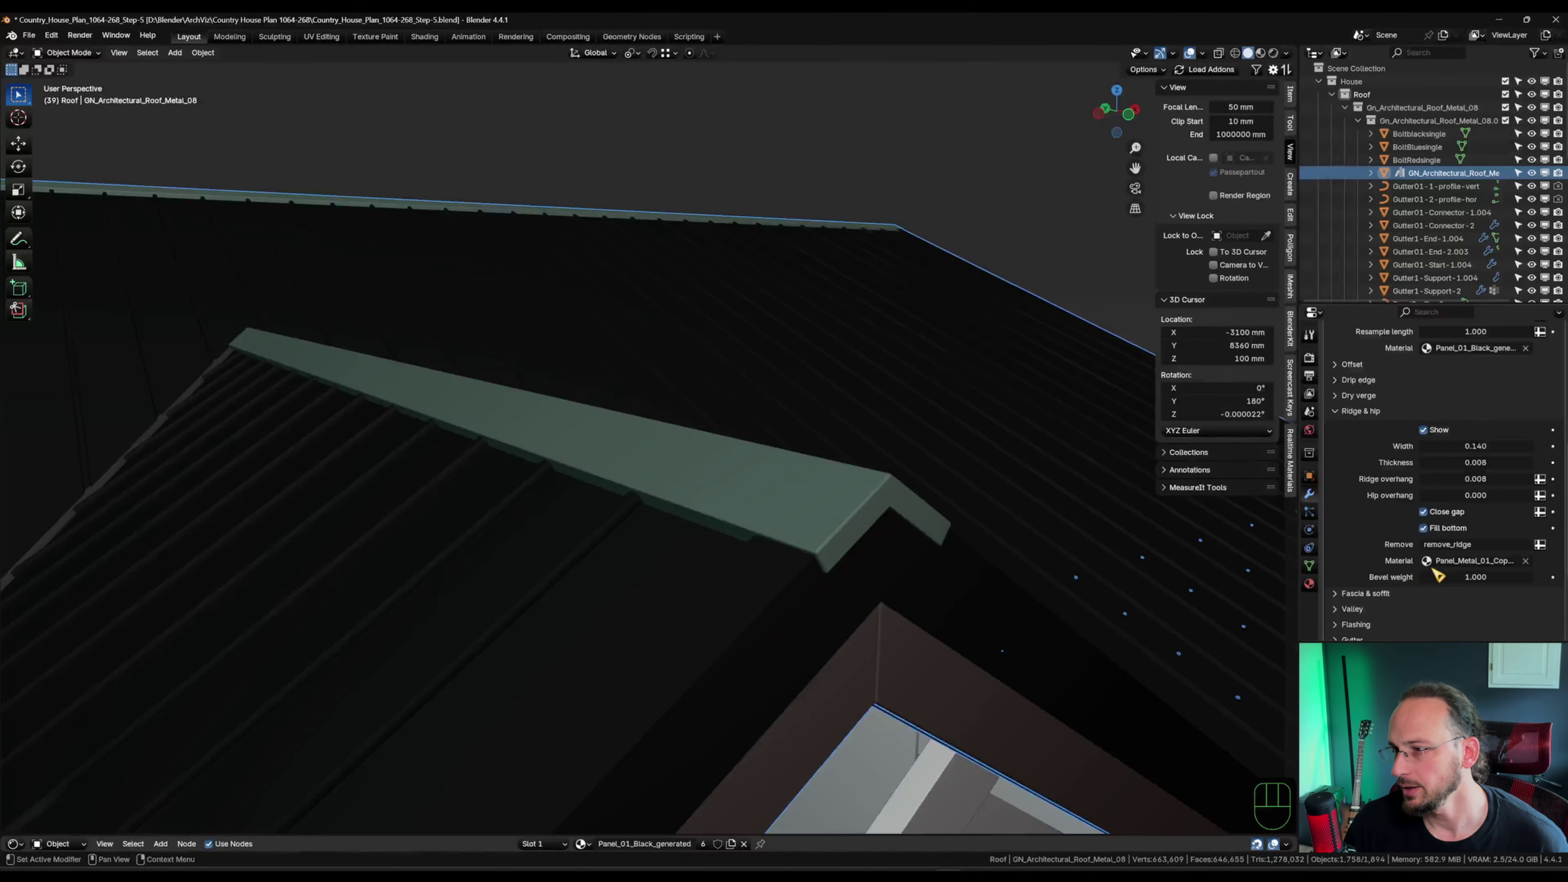
{"action": "left_click", "coordinate": [1466, 561]}
{"action": "scroll", "coordinate": [1451, 611], "scroll_direction": "down", "scroll_amount": 10}
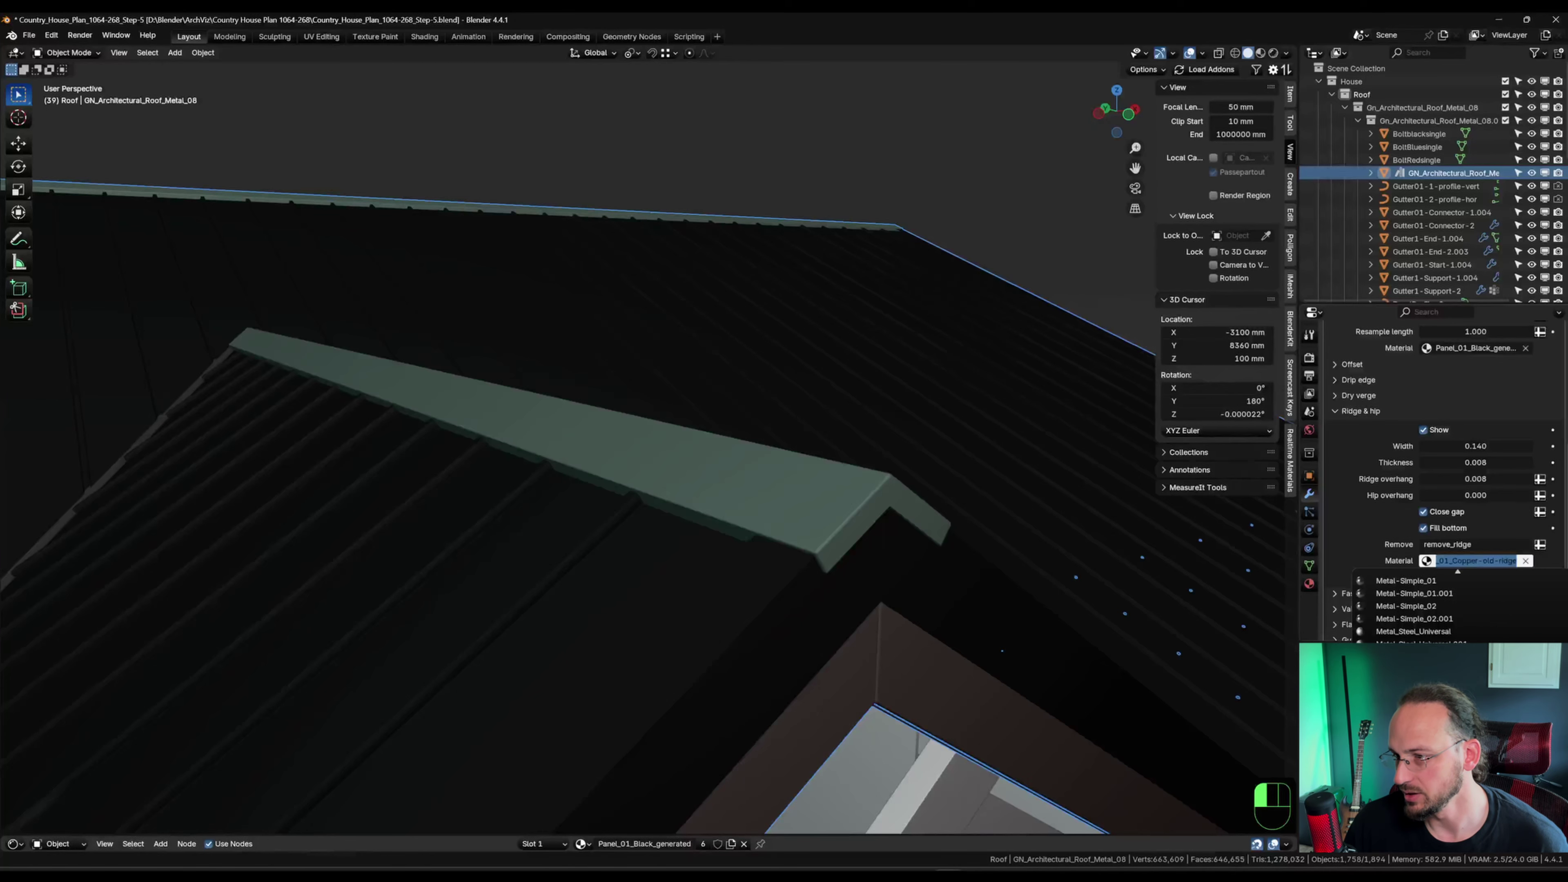
{"action": "left_click", "coordinate": [1414, 683]}
{"action": "scroll", "coordinate": [539, 567], "scroll_direction": "down", "scroll_amount": 5}
{"action": "middle_click_drag", "start_coordinate": [539, 567], "coordinate": [803, 401], "text": "shift"}
{"action": "left_click", "coordinate": [1362, 411]}
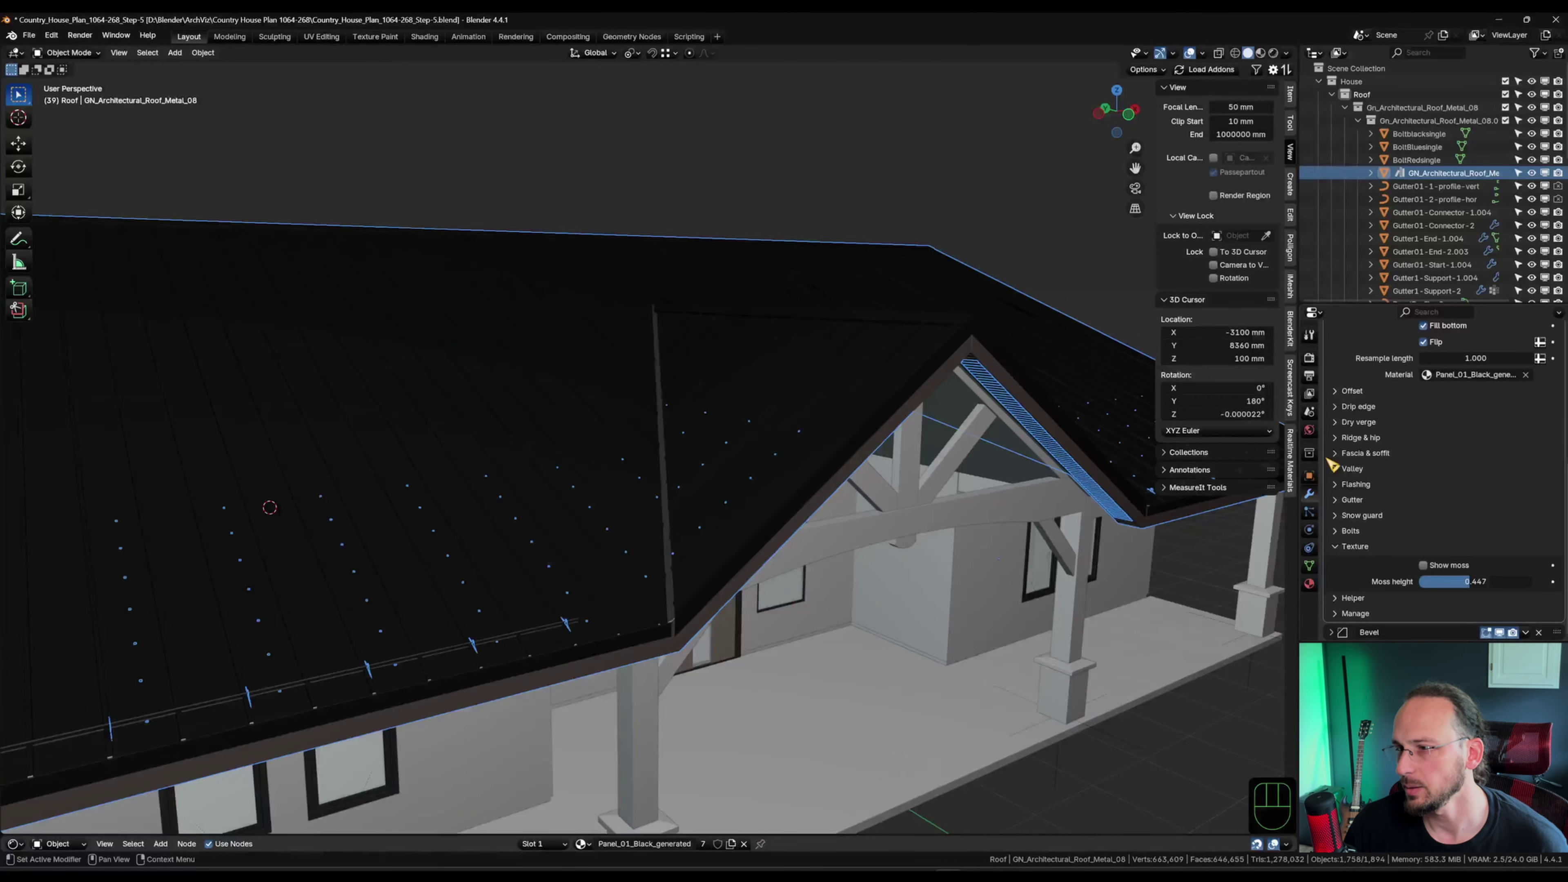
Open the Fascia & soffit settings and switch their display off and back on to compare the porch eave.
{"action": "left_click", "coordinate": [1338, 456]}
{"action": "scroll", "coordinate": [1428, 466], "scroll_direction": "down", "scroll_amount": 3}
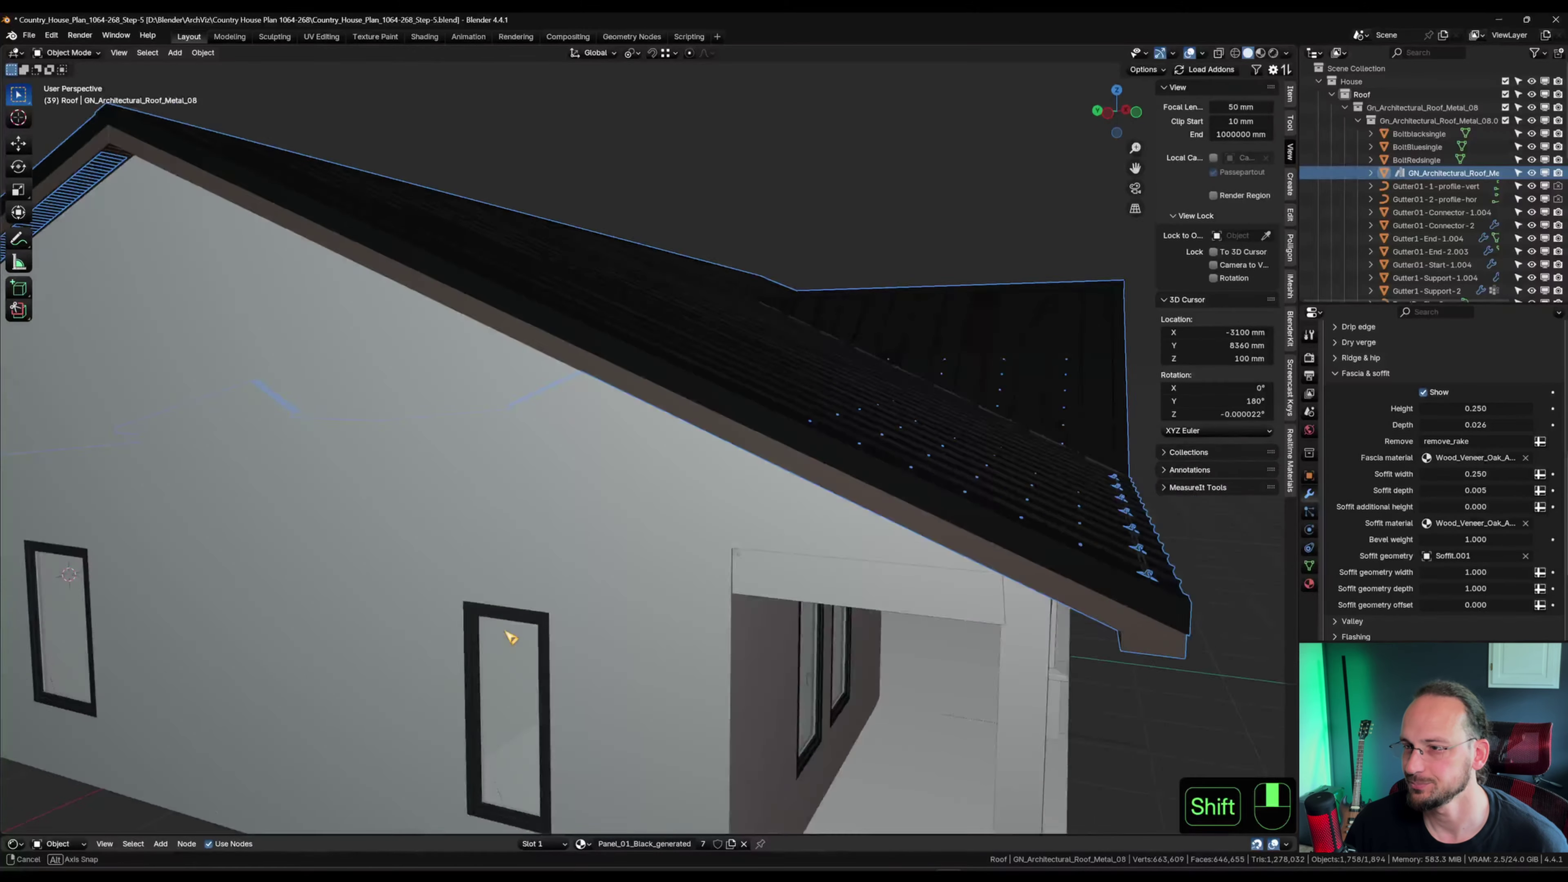
{"action": "middle_click_drag", "start_coordinate": [511, 637], "coordinate": [877, 408]}
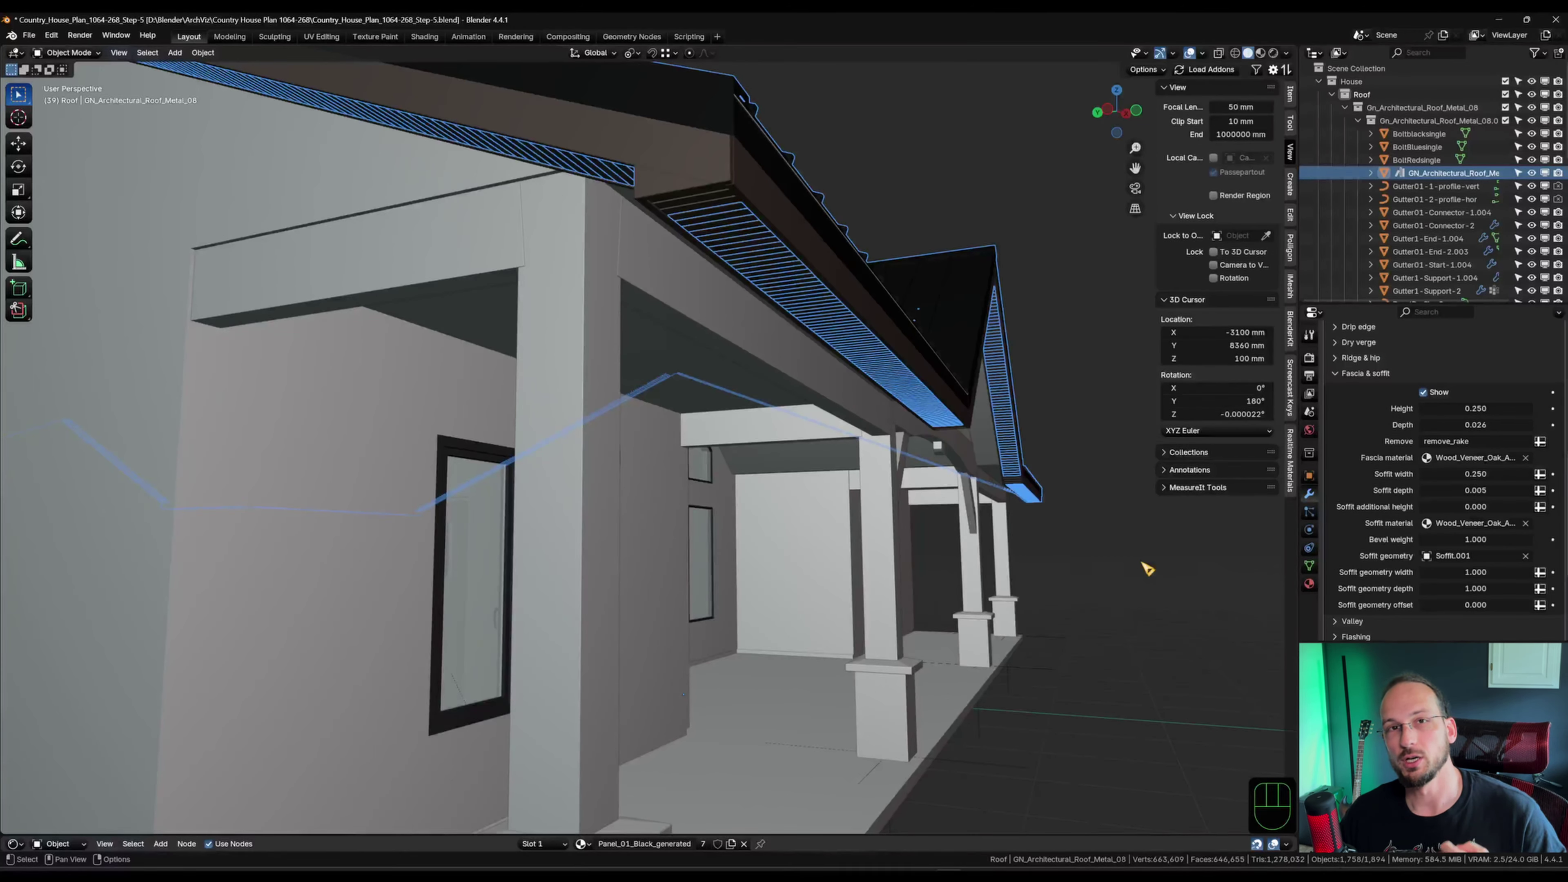
{"action": "left_click", "coordinate": [1424, 392]}
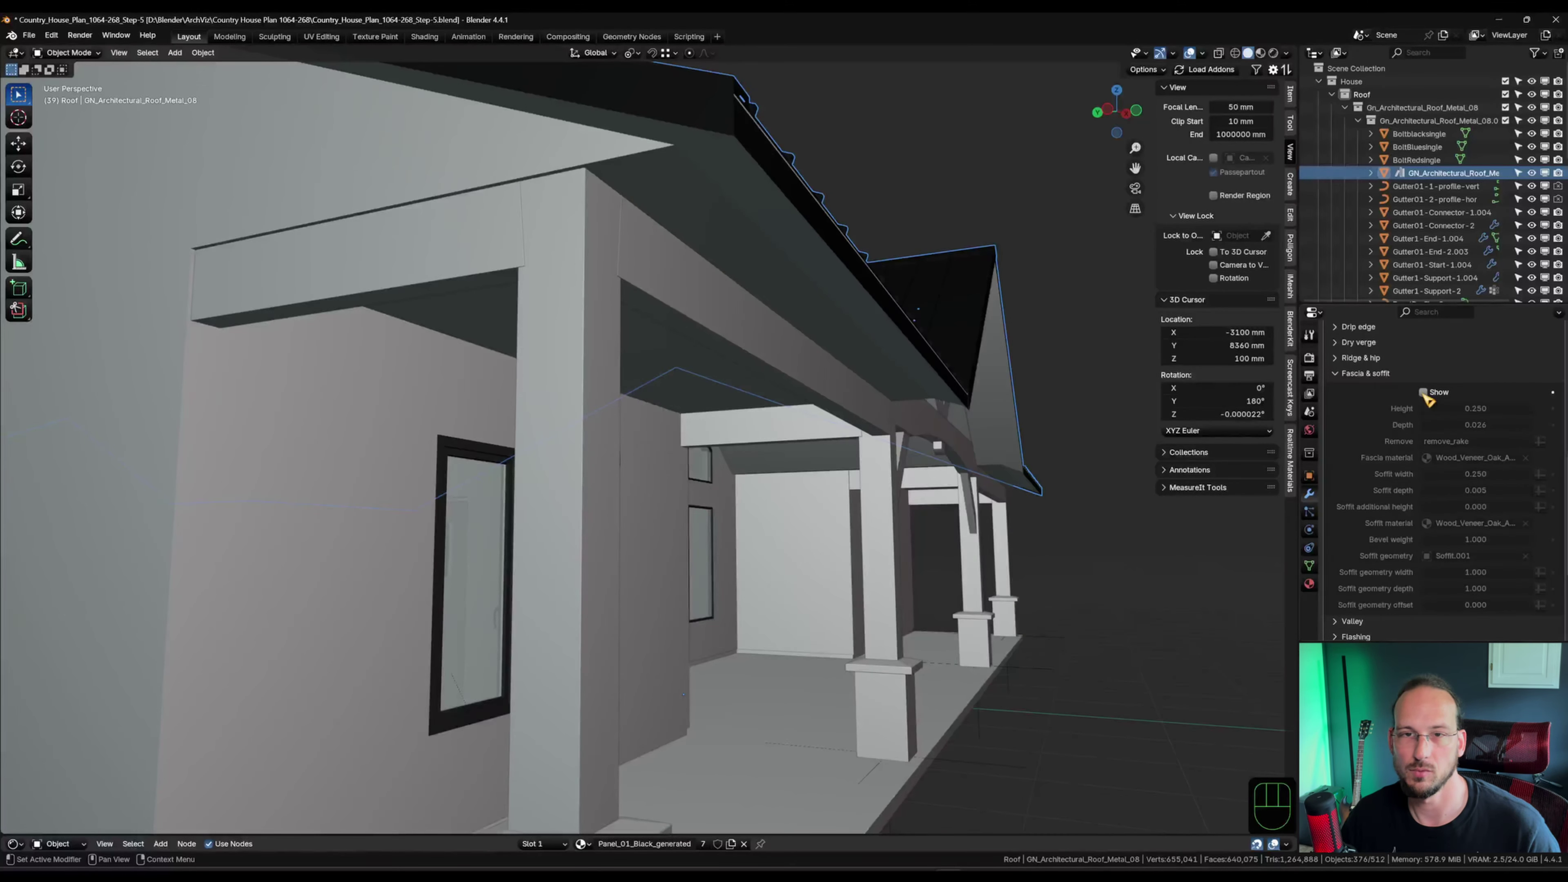
{"action": "left_click", "coordinate": [1424, 392]}
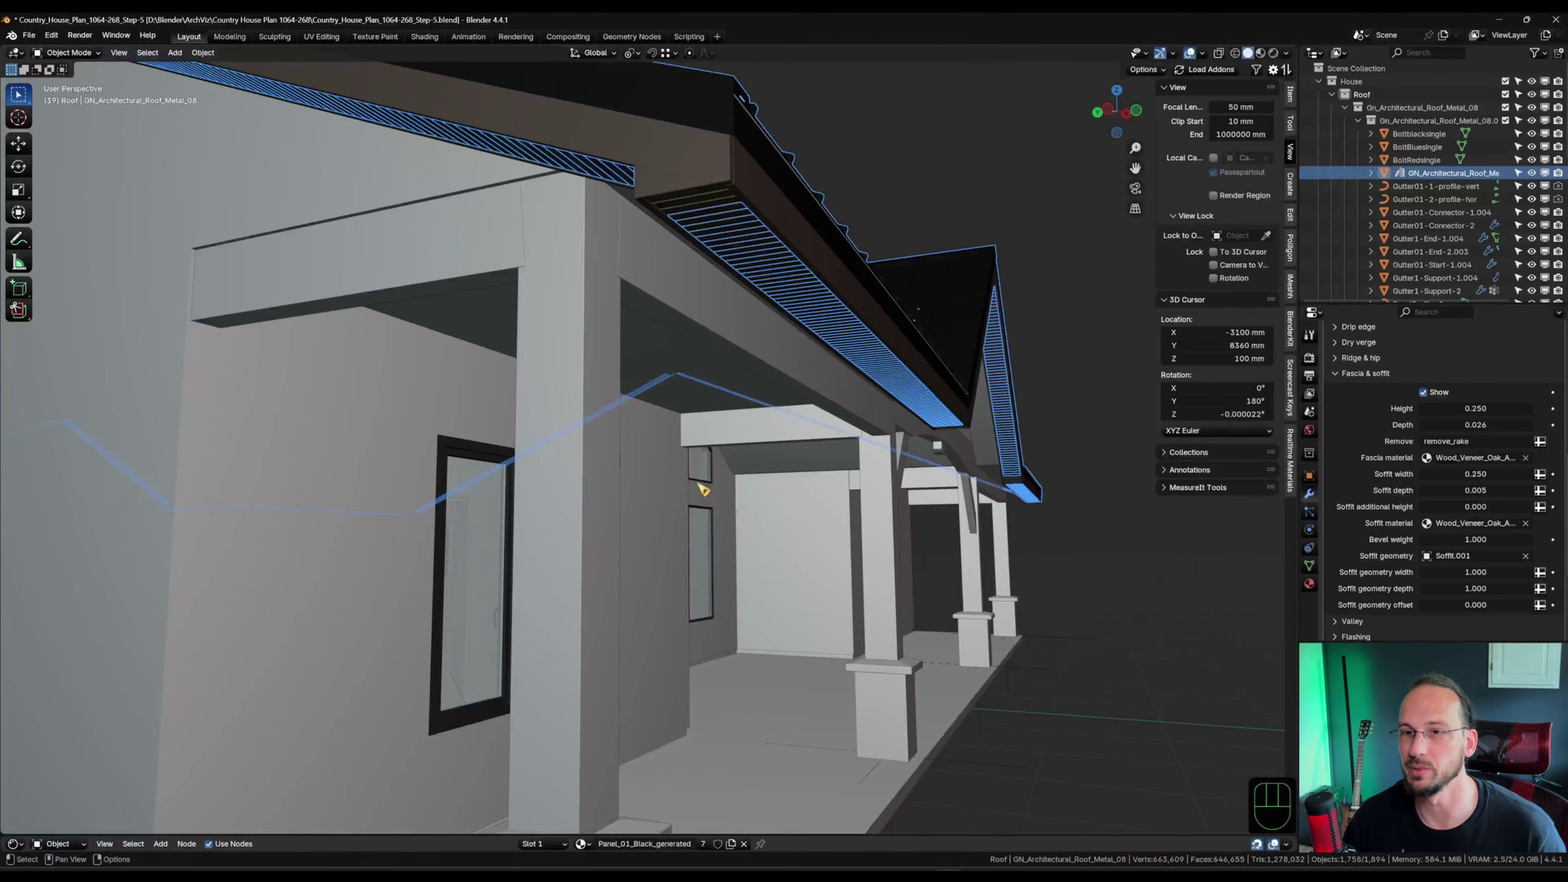
Deselect the roof and examine the fascia and soffit around the porch gable and the side eaves.
{"action": "scroll", "coordinate": [739, 515], "scroll_direction": "down", "scroll_amount": 5}
{"action": "left_click", "coordinate": [669, 265]}
{"action": "middle_click_drag", "start_coordinate": [376, 443], "coordinate": [742, 428], "text": "shift"}
{"action": "scroll", "coordinate": [742, 428], "scroll_direction": "down", "scroll_amount": 3}
{"action": "scroll", "coordinate": [742, 428], "scroll_direction": "up", "scroll_amount": 3}
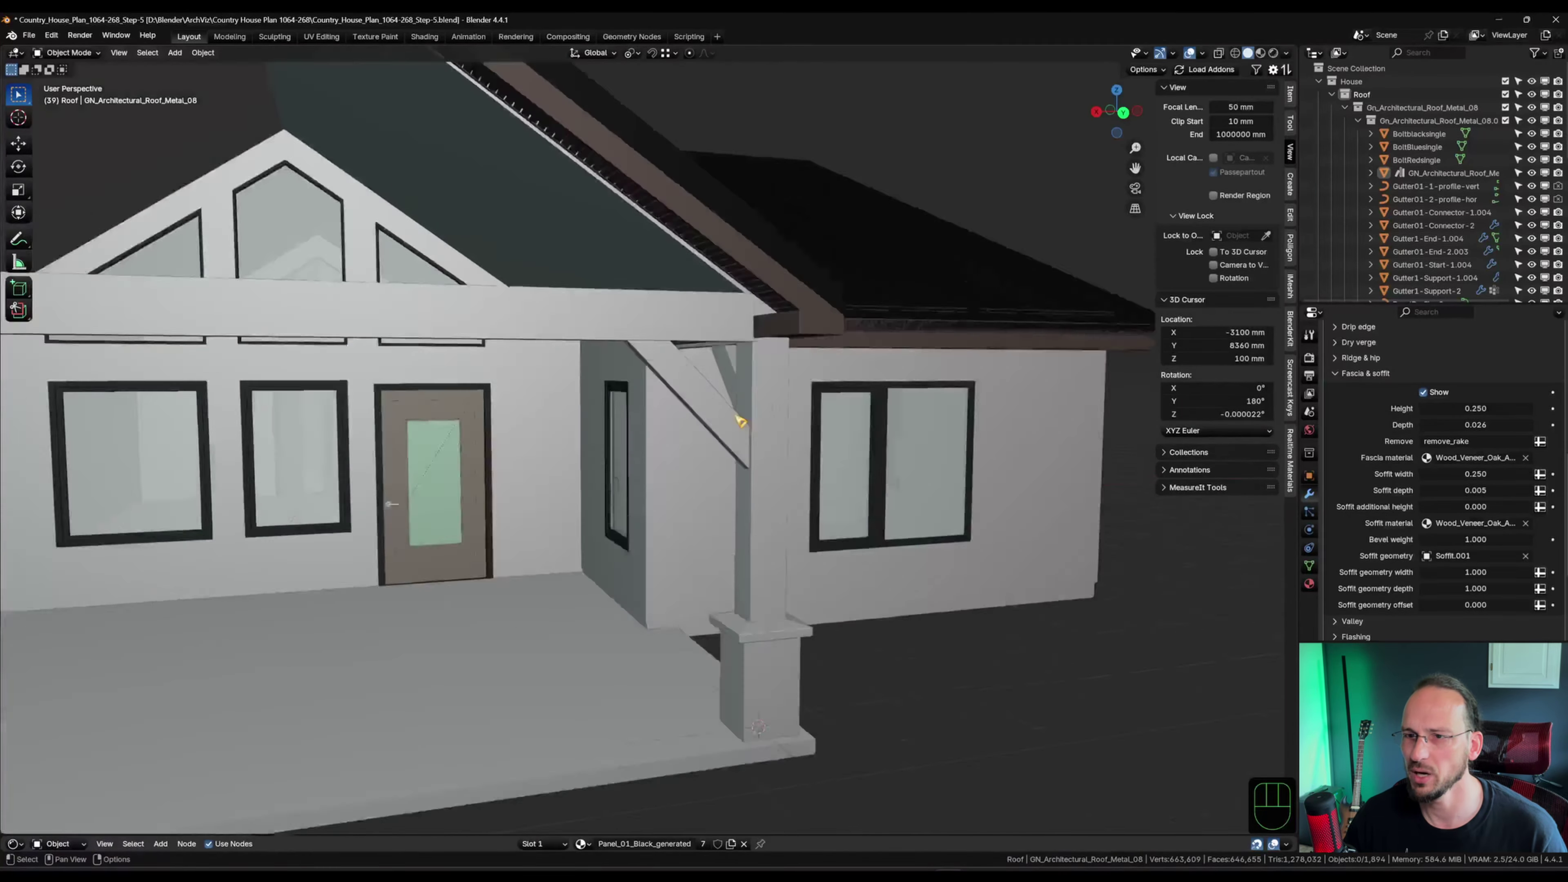
{"action": "middle_click_drag", "start_coordinate": [798, 354], "coordinate": [780, 435], "text": "shift"}
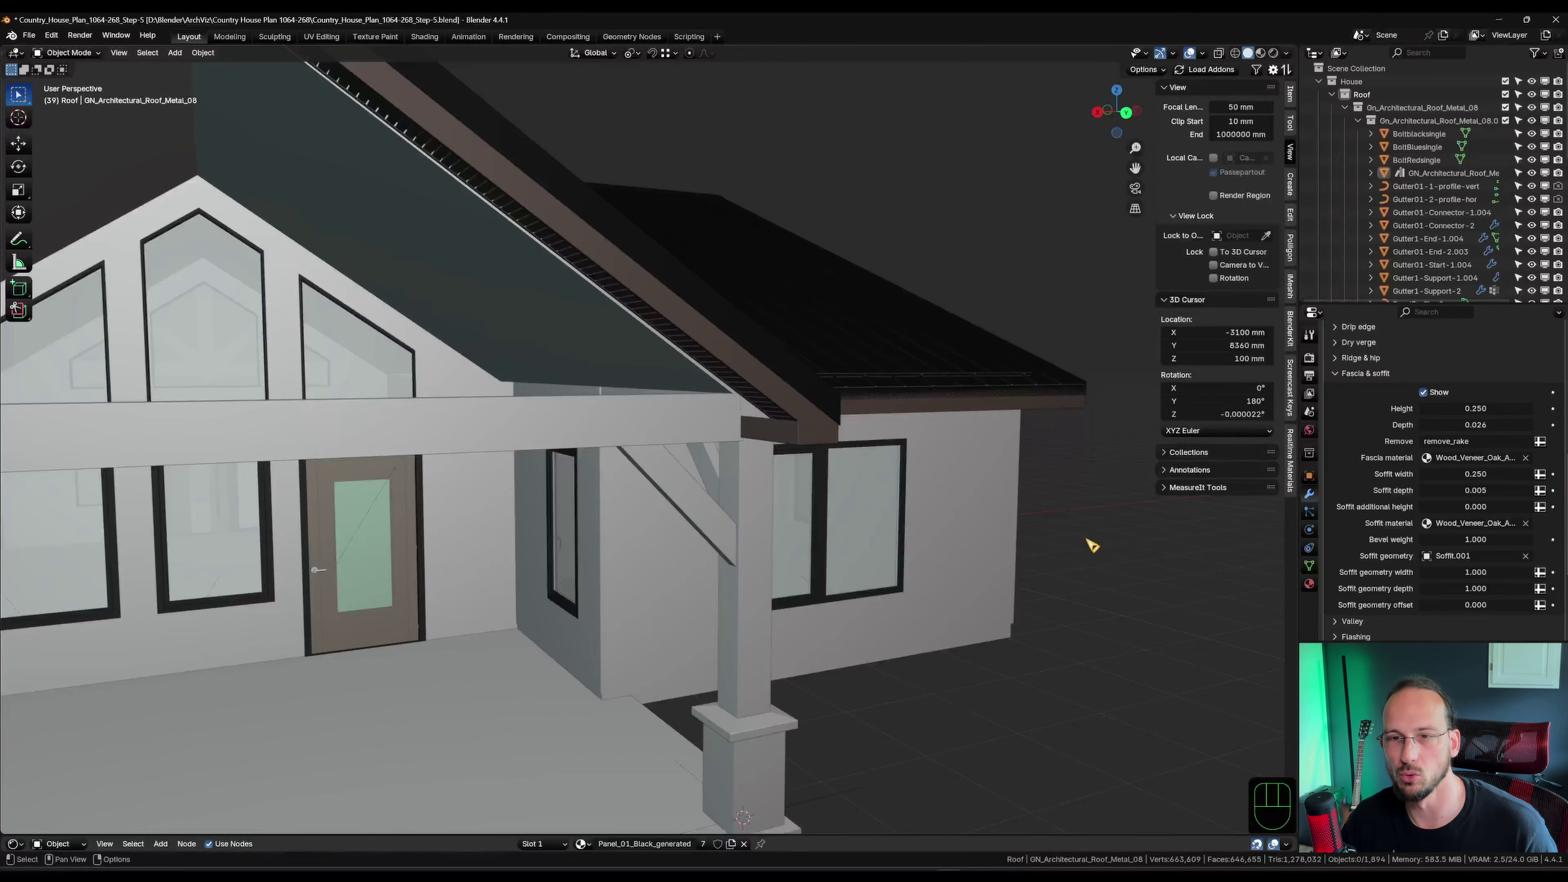
{"action": "scroll", "coordinate": [1086, 545], "scroll_direction": "down", "scroll_amount": 5}
{"action": "middle_click_drag", "start_coordinate": [1085, 546], "coordinate": [659, 527], "text": "shift"}
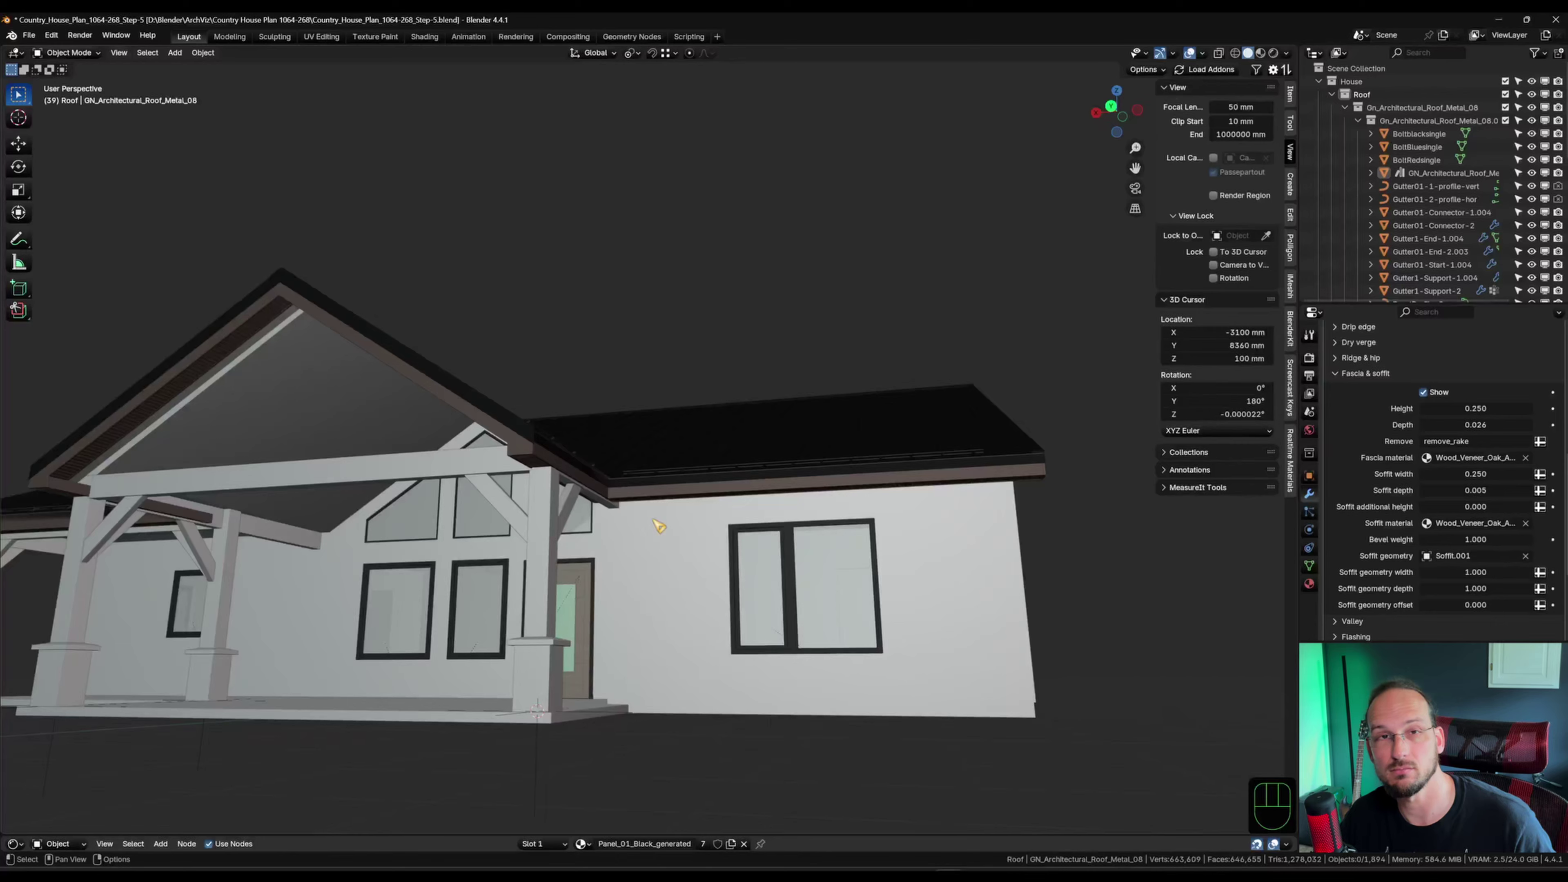
{"action": "scroll", "coordinate": [639, 521], "scroll_direction": "up", "scroll_amount": 1}
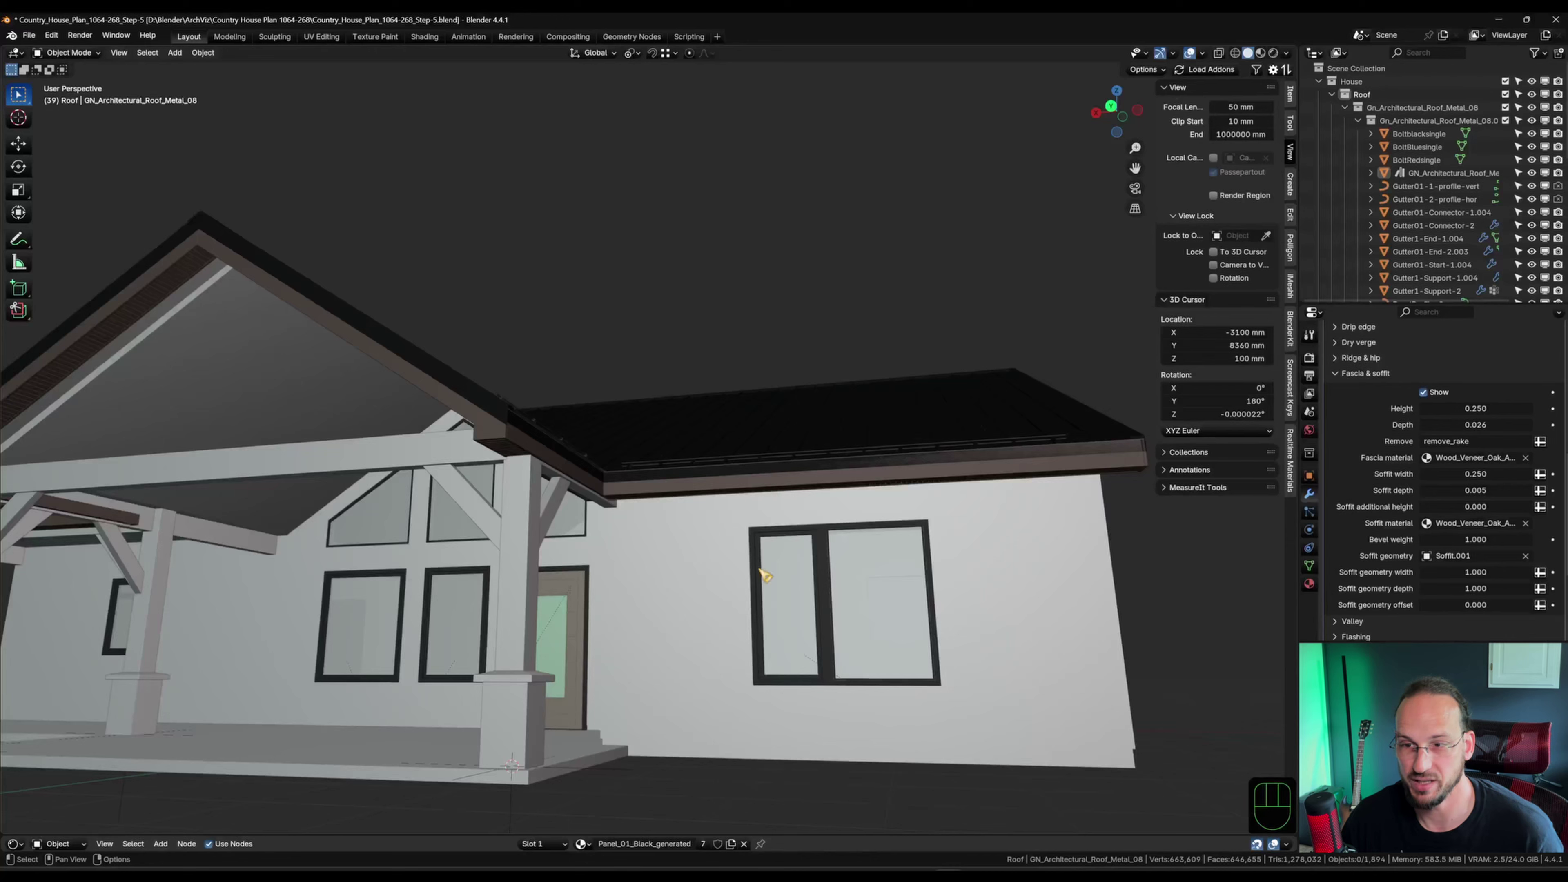
{"action": "middle_click_drag", "start_coordinate": [1133, 610], "coordinate": [734, 563], "text": "shift"}
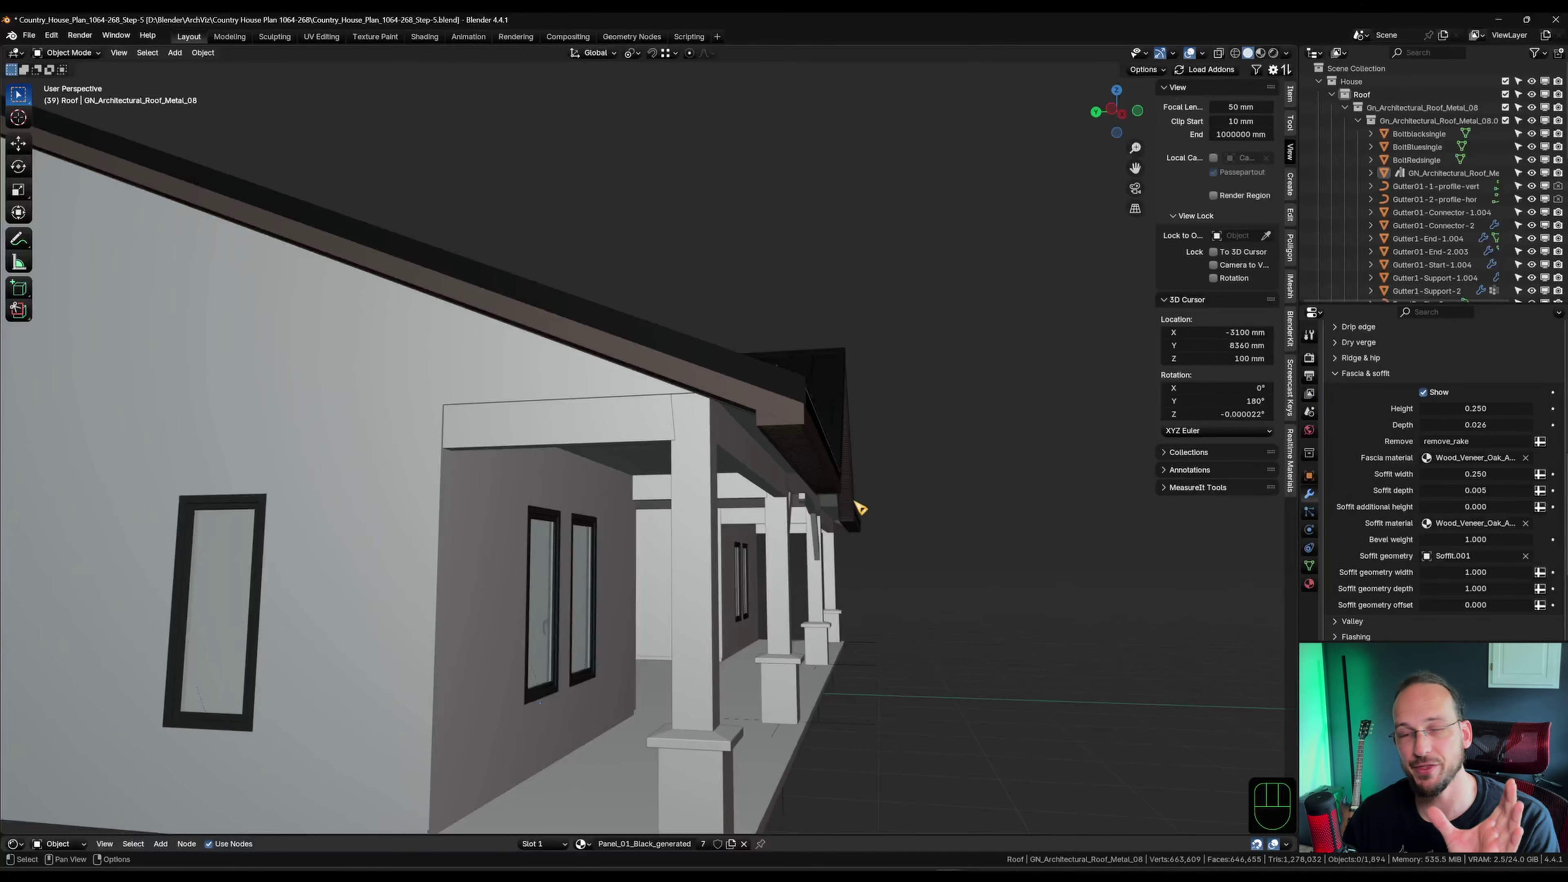
Set the Soffit width to 0.000 in the Fascia & soffit settings and check the underside of the eaves.
{"action": "left_click_drag", "start_coordinate": [1475, 473], "coordinate": [1426, 474], "text": "shift"}
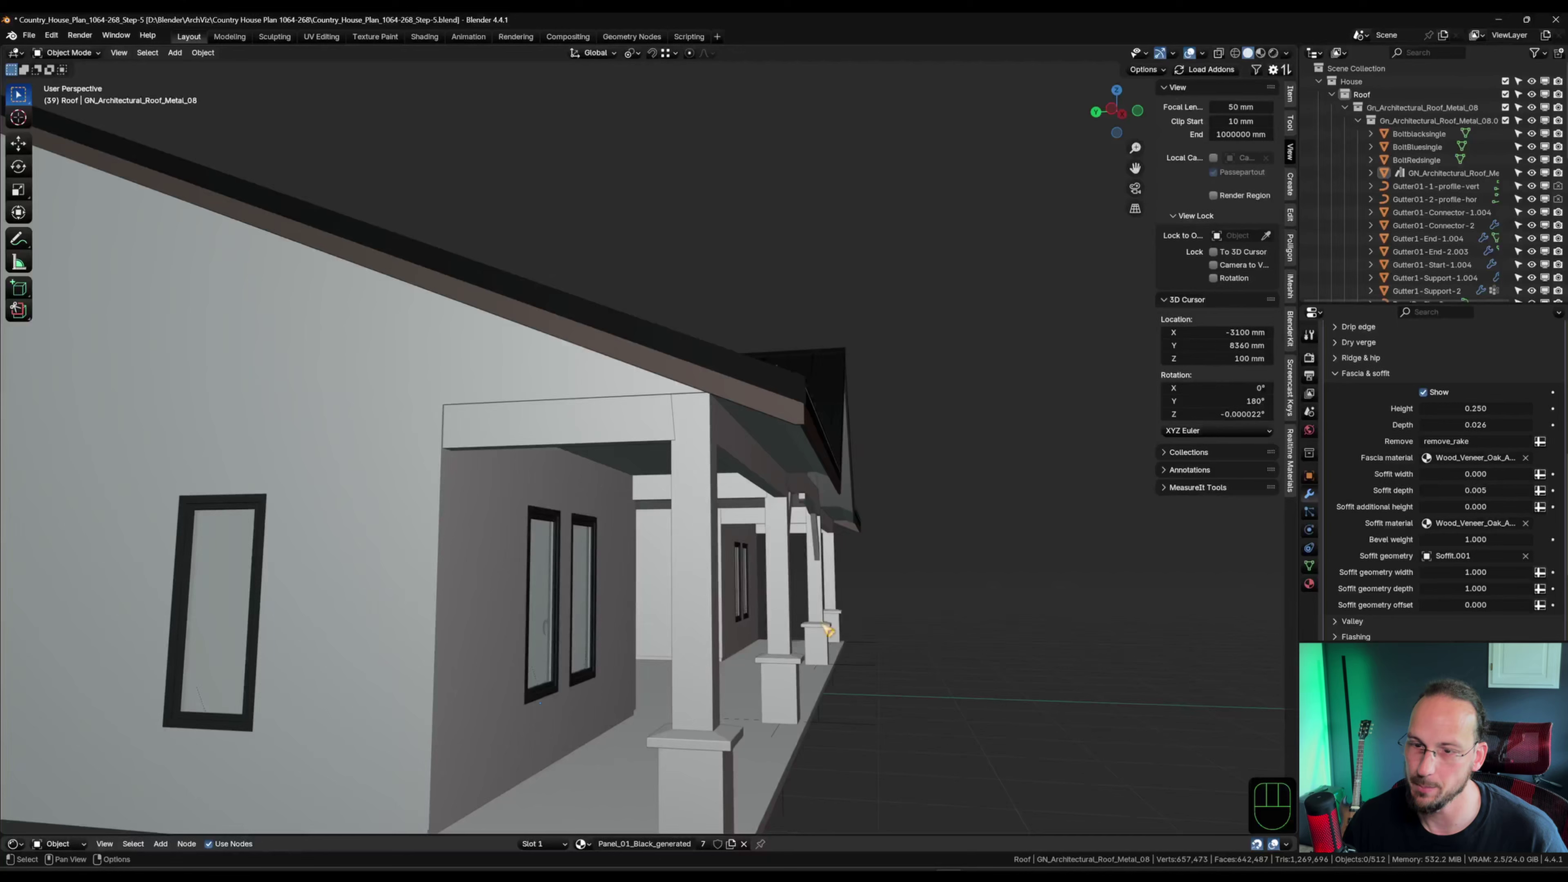
{"action": "scroll", "coordinate": [910, 525], "scroll_direction": "up", "scroll_amount": 6}
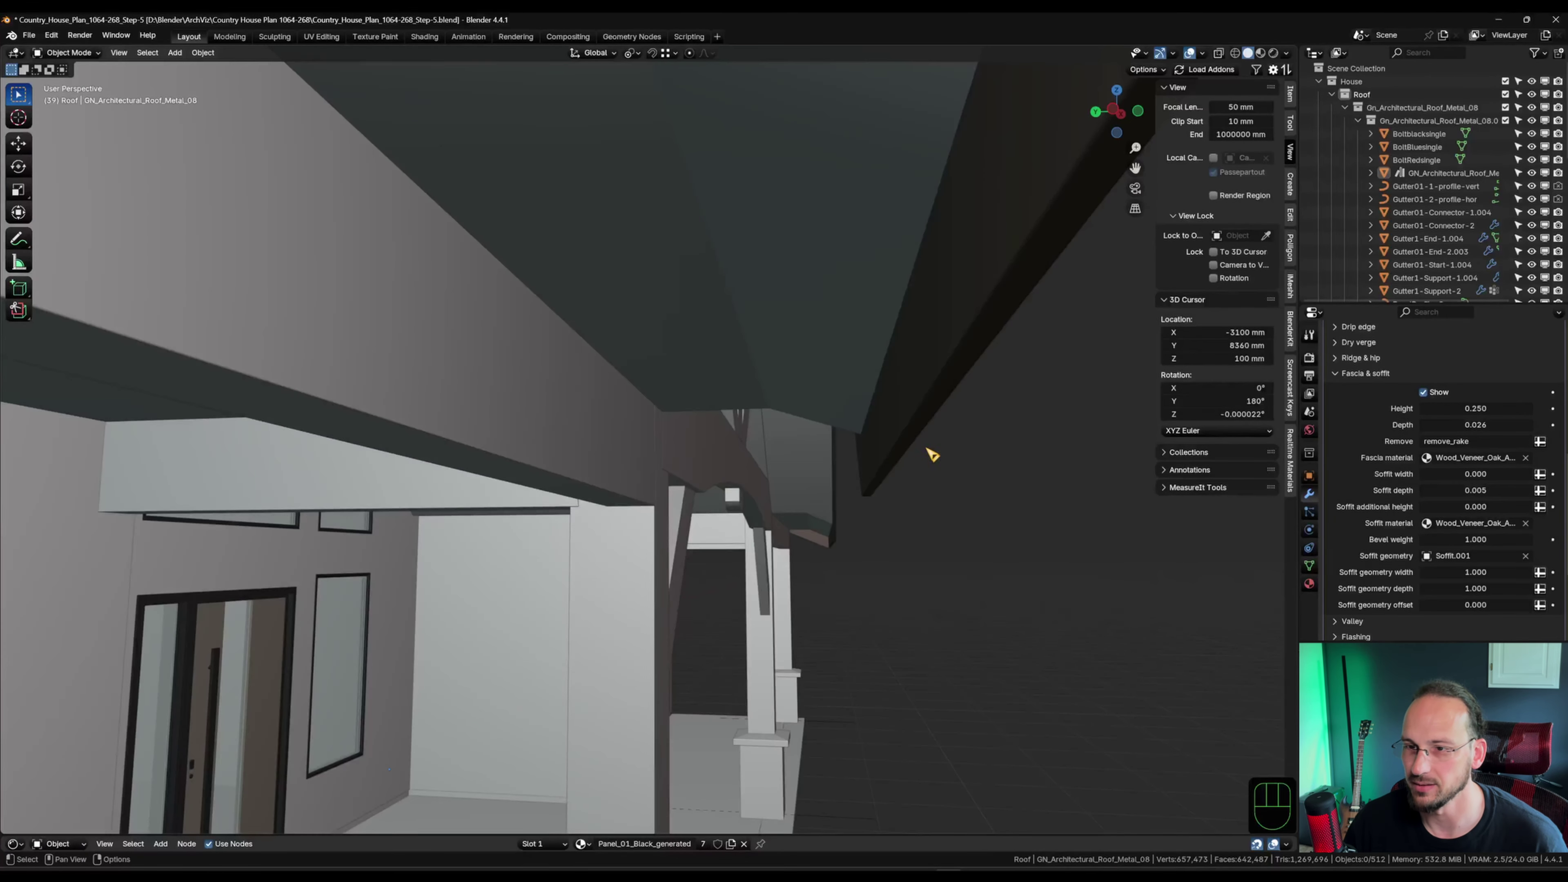
{"action": "scroll", "coordinate": [931, 463], "scroll_direction": "down", "scroll_amount": 4}
{"action": "middle_click_drag", "start_coordinate": [931, 466], "coordinate": [962, 481], "text": "shift"}
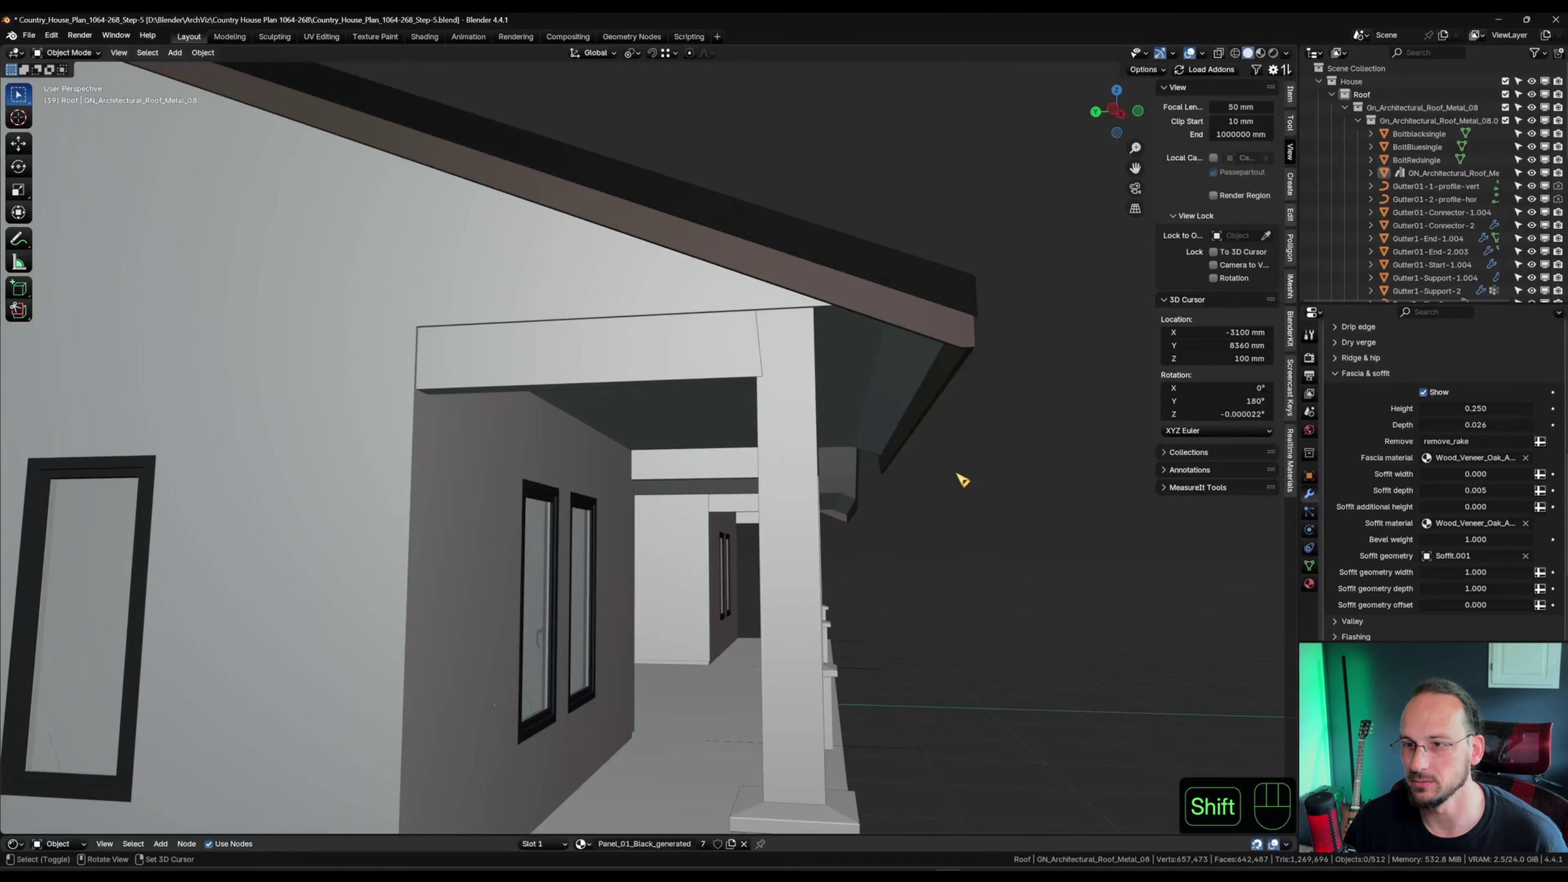
{"action": "scroll", "coordinate": [955, 482], "scroll_direction": "down", "scroll_amount": 3}
{"action": "scroll", "coordinate": [955, 481], "scroll_direction": "up", "scroll_amount": 3}
{"action": "scroll", "coordinate": [1001, 537], "scroll_direction": "up", "scroll_amount": 3}
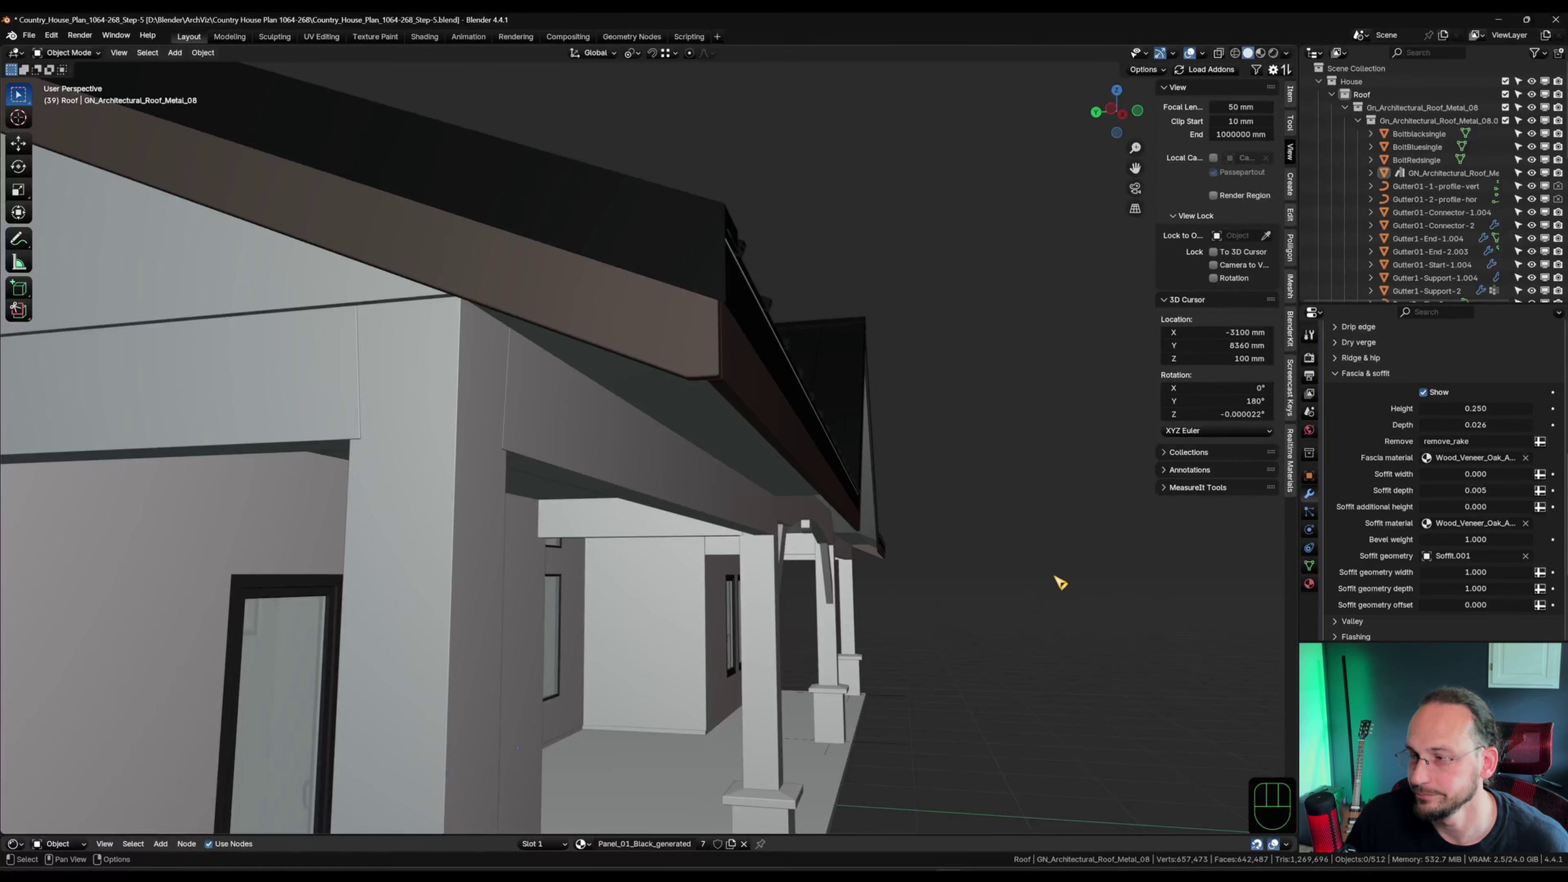
Switch the viewport to rendered shading with the front eave corner and its fascia in view.
{"action": "middle_click_drag", "start_coordinate": [1145, 511], "coordinate": [926, 504], "text": "shift"}
{"action": "scroll", "coordinate": [926, 504], "scroll_direction": "down", "scroll_amount": 4}
{"action": "middle_click_drag", "start_coordinate": [926, 503], "coordinate": [715, 526]}
{"action": "scroll", "coordinate": [624, 532], "scroll_direction": "up", "scroll_amount": 3}
{"action": "middle_click_drag", "start_coordinate": [620, 533], "coordinate": [738, 522], "text": "shift"}
{"action": "mouse_move", "coordinate": [738, 522]}
{"action": "middle_mouse_down"}
{"action": "mouse_move", "coordinate": [695, 518]}
{"action": "mouse_move", "coordinate": [810, 496]}
{"action": "mouse_move", "coordinate": [766, 516]}
{"action": "middle_mouse_up"}
{"action": "scroll", "coordinate": [810, 497], "scroll_direction": "up", "scroll_amount": 3}
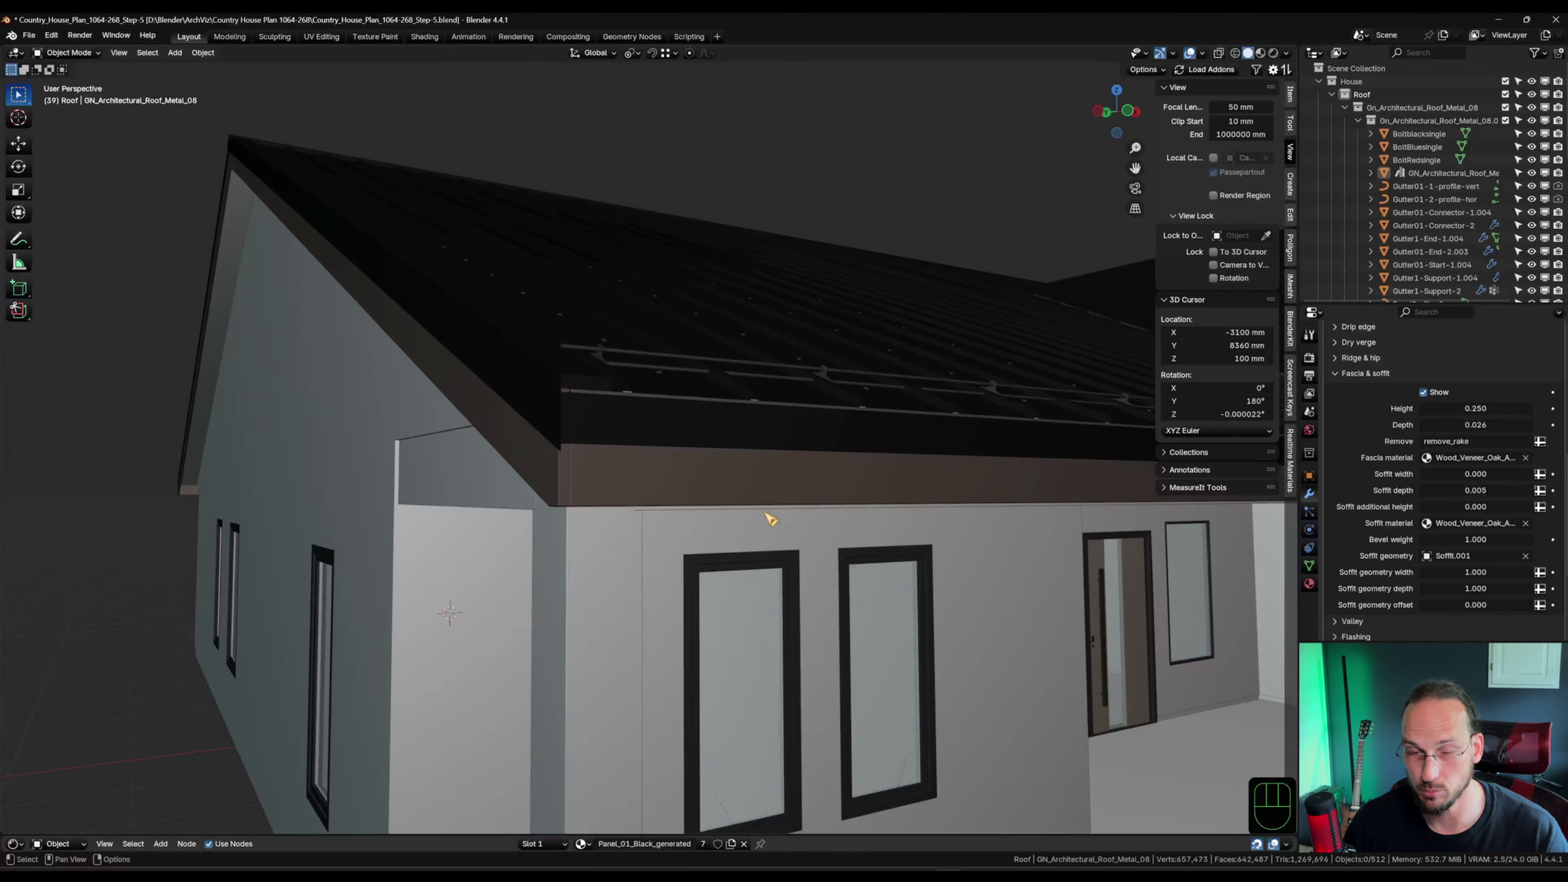
{"action": "left_click", "coordinate": [1273, 53]}
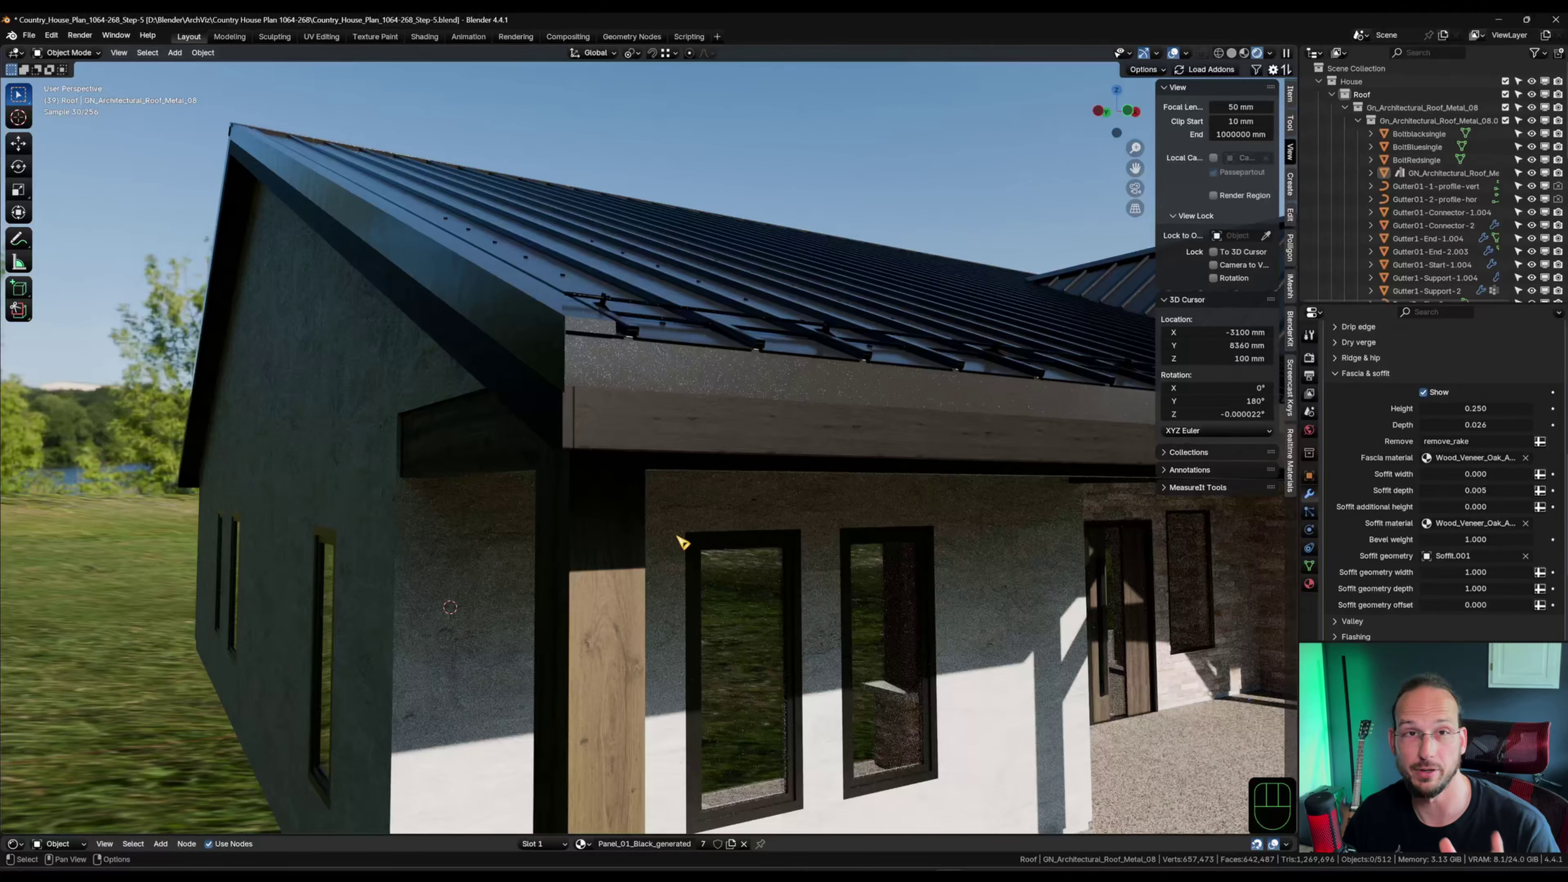
{"action": "middle_click_drag", "start_coordinate": [733, 442], "coordinate": [689, 476]}
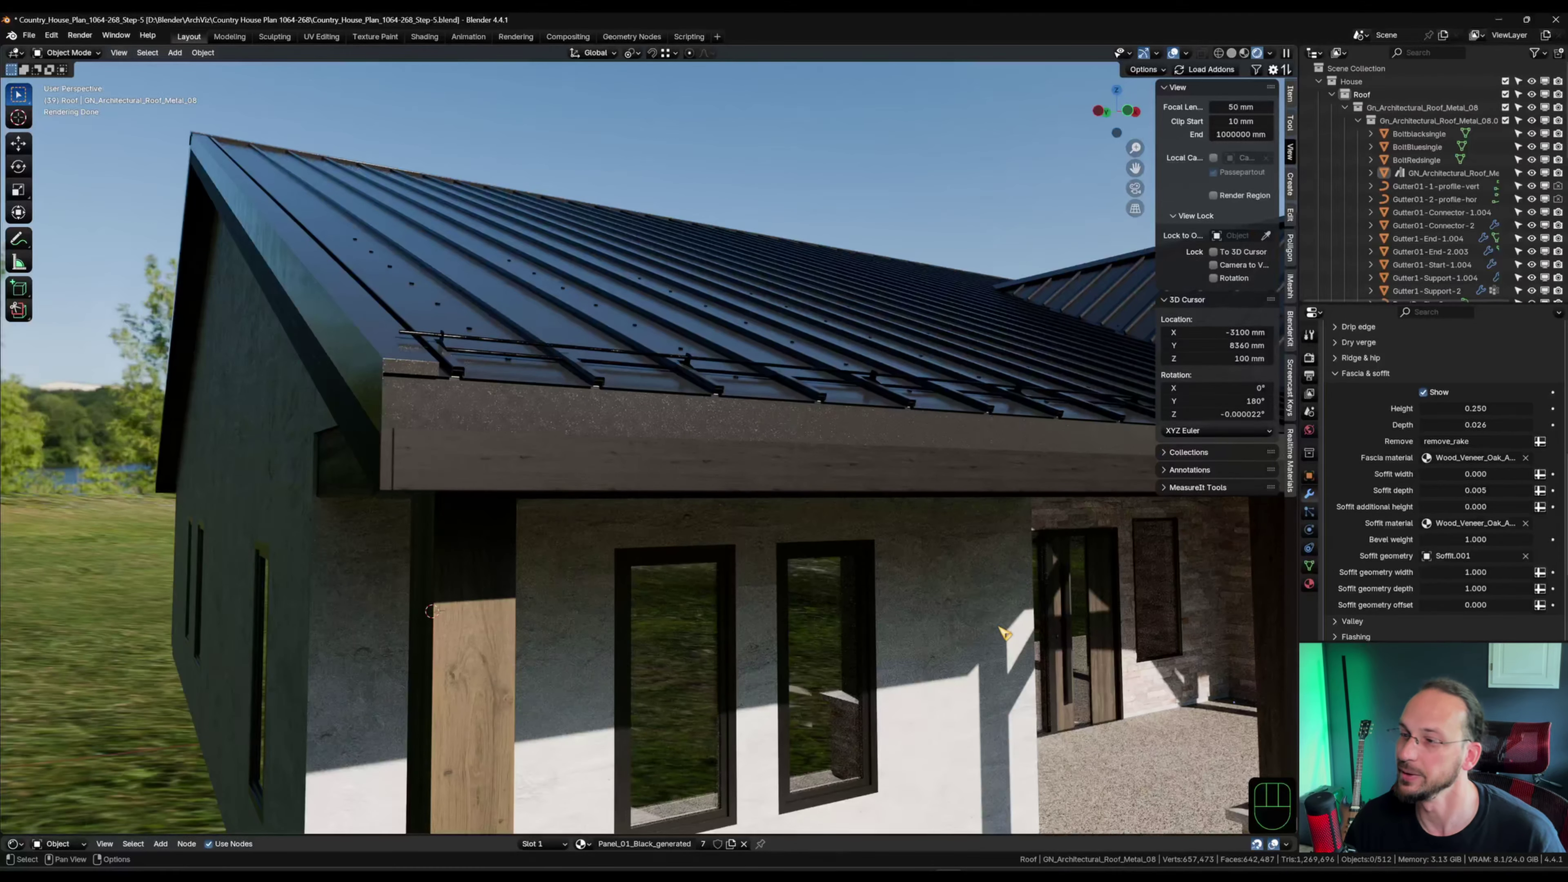
Set the Fascia material to Natural Oak Wood Veneer and check it at the eave corner.
{"action": "left_click", "coordinate": [1476, 457]}
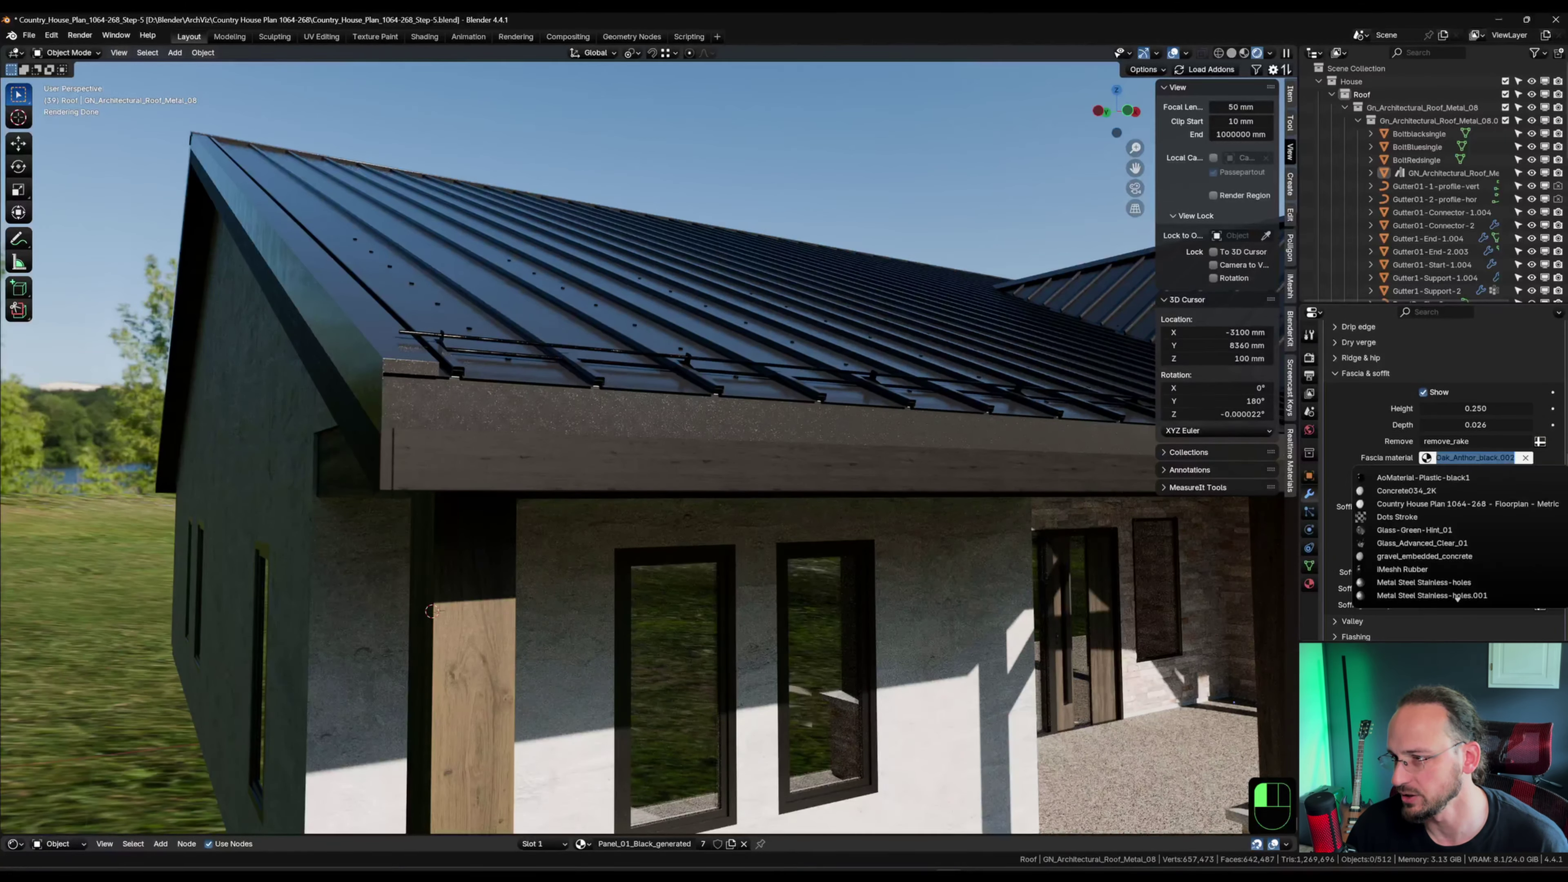
{"action": "scroll", "coordinate": [1457, 597], "scroll_direction": "down", "scroll_amount": 15}
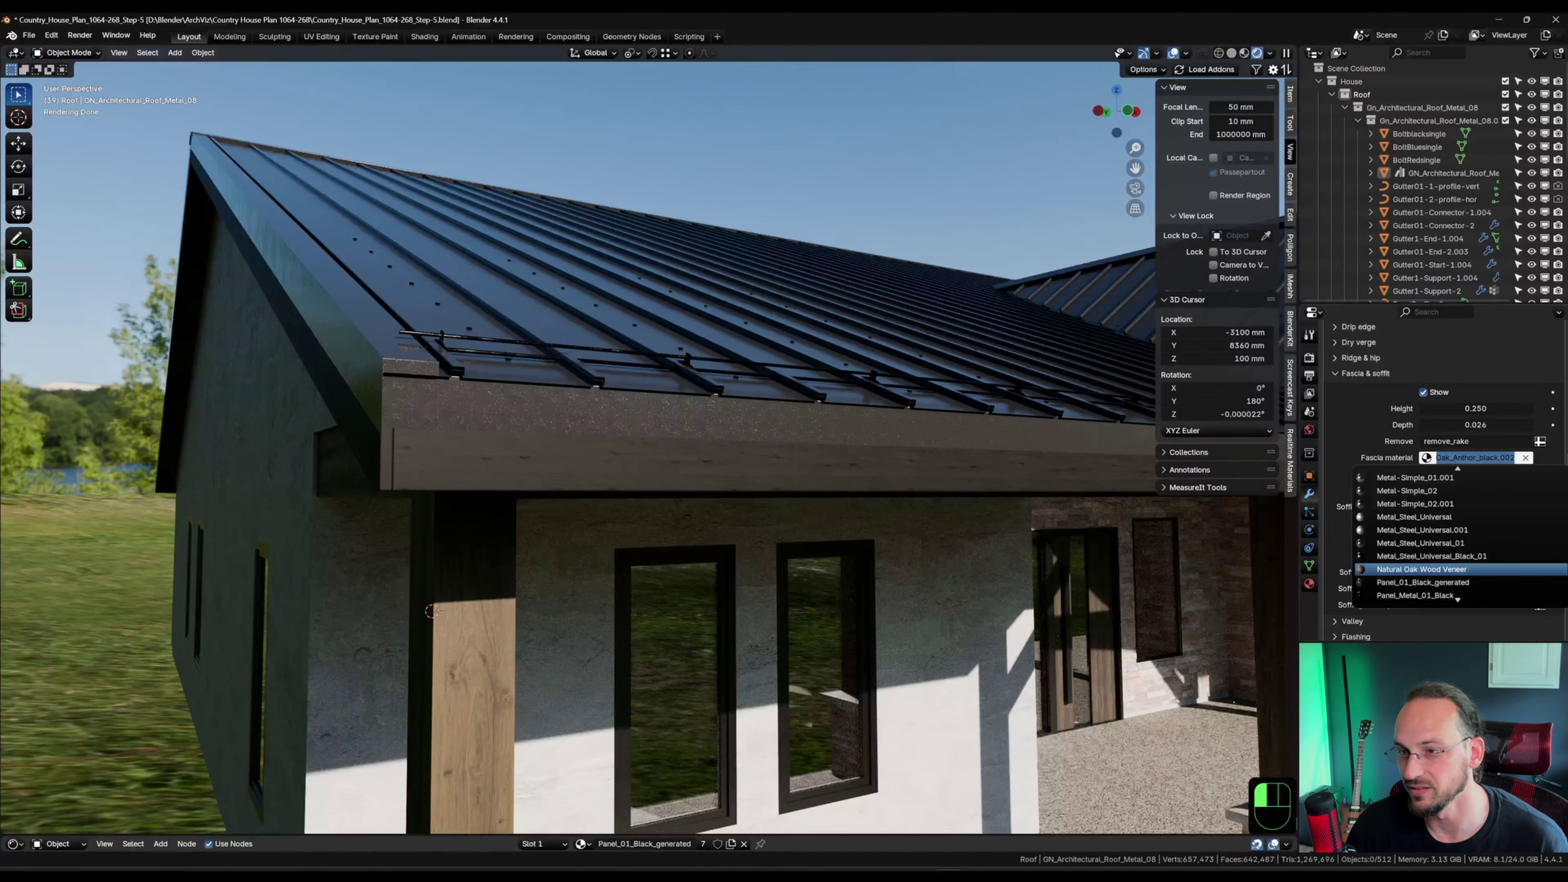
{"action": "left_click", "coordinate": [1448, 569]}
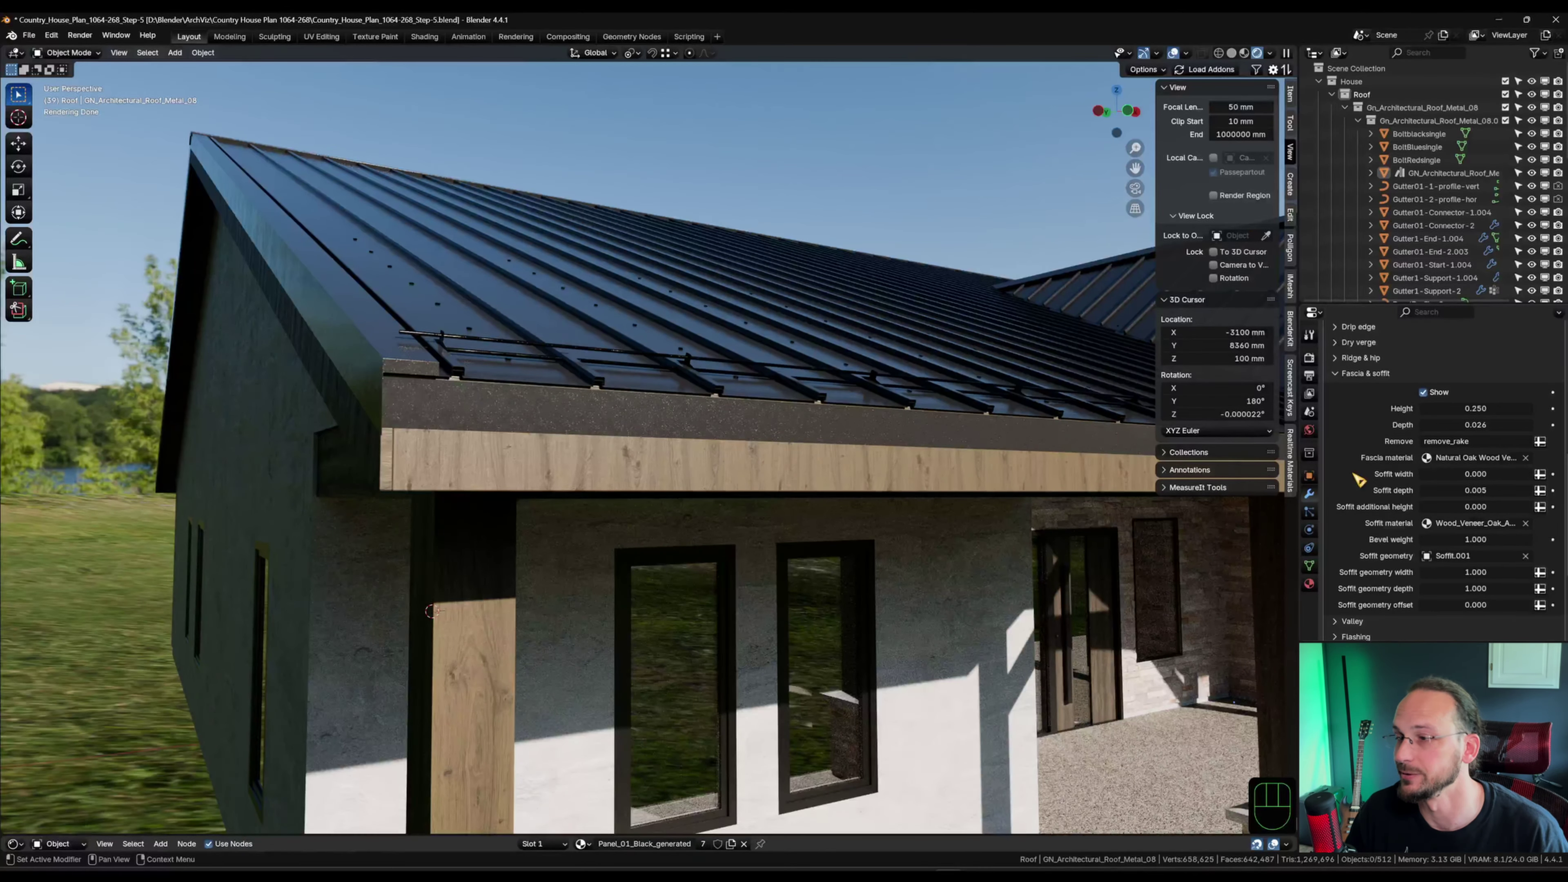
{"action": "middle_click_drag", "start_coordinate": [613, 532], "coordinate": [647, 651]}
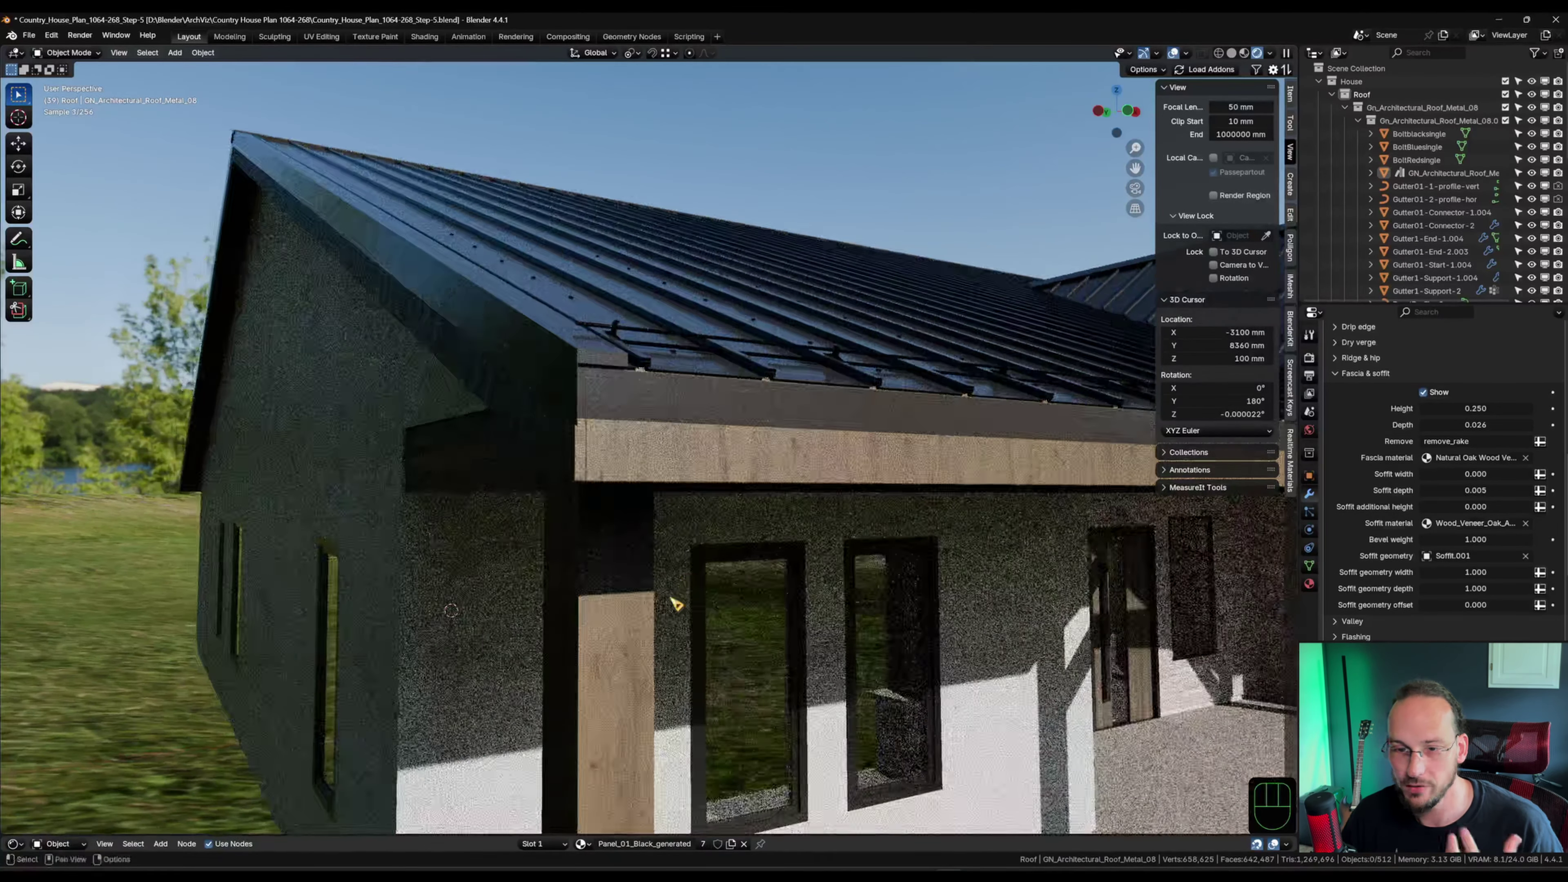
Select the porch corner post and enlarge the shader editor to show its Natural Oak Wood Veneer node tree.
{"action": "left_click", "coordinate": [628, 655]}
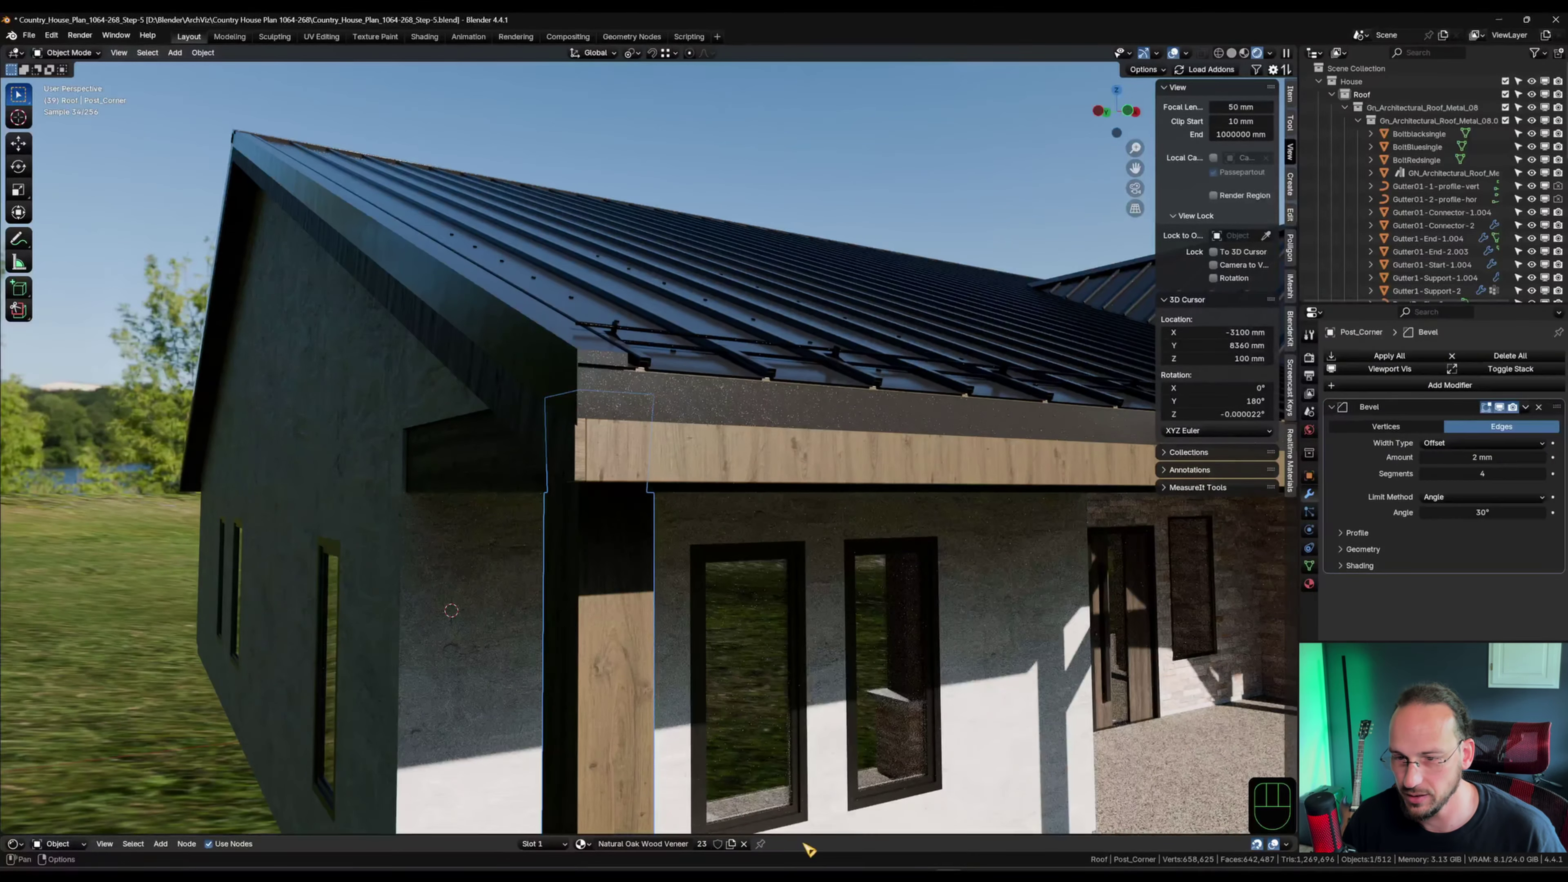
{"action": "left_click_drag", "start_coordinate": [825, 835], "coordinate": [802, 575]}
{"action": "scroll", "coordinate": [606, 657], "scroll_direction": "down", "scroll_amount": 5}
{"action": "middle_click_drag", "start_coordinate": [271, 645], "coordinate": [716, 701]}
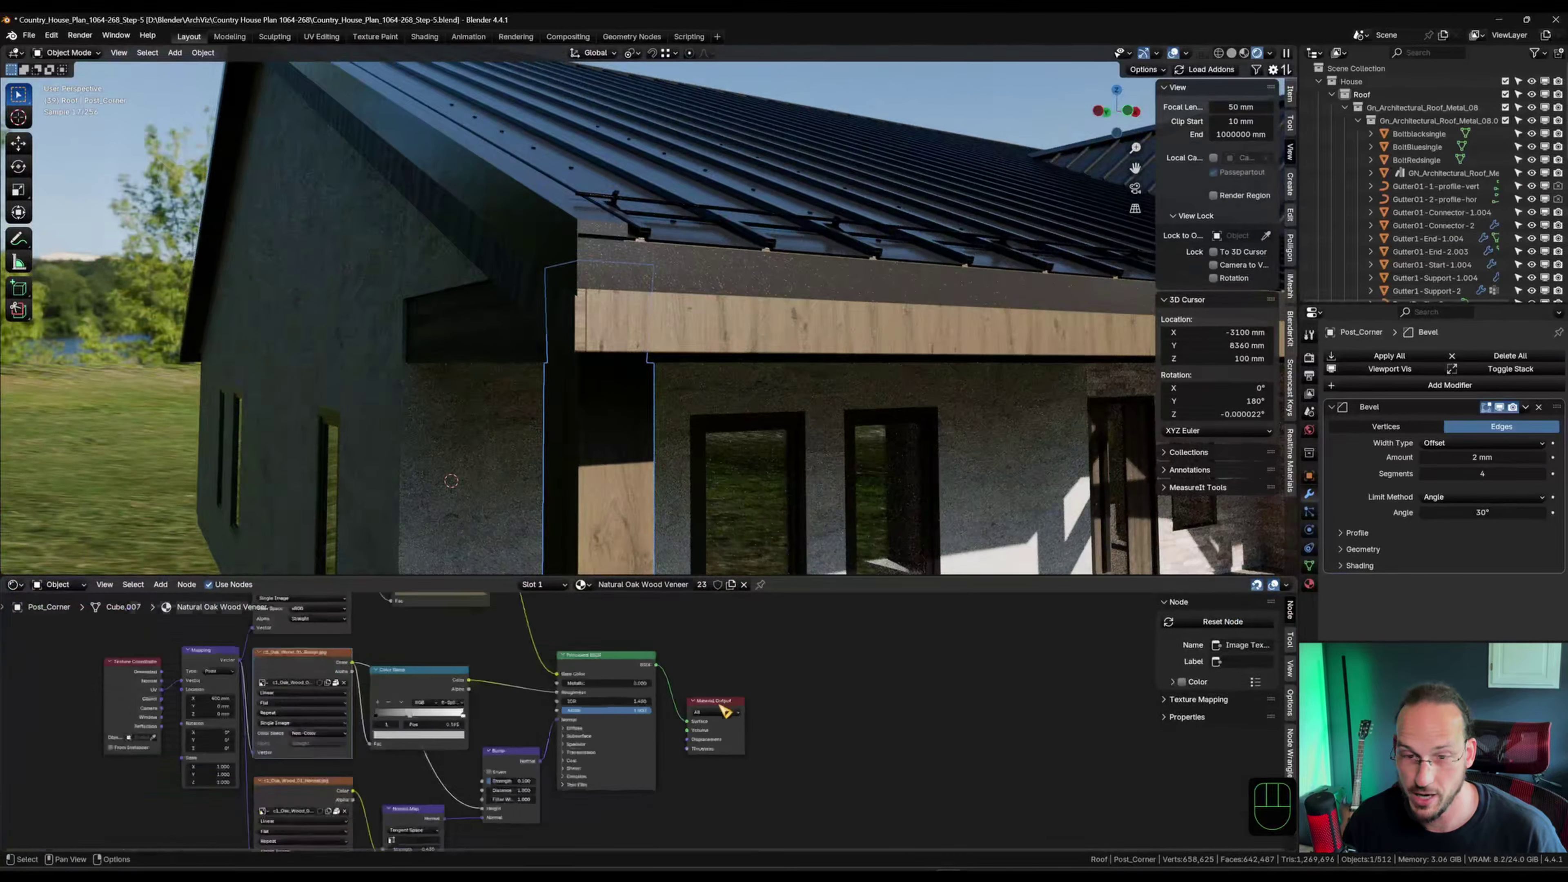
{"action": "middle_click_drag", "start_coordinate": [460, 672], "coordinate": [716, 720]}
{"action": "scroll", "coordinate": [707, 717], "scroll_direction": "down", "scroll_amount": 3}
{"action": "middle_click_drag", "start_coordinate": [779, 680], "coordinate": [777, 690]}
{"action": "scroll", "coordinate": [804, 698], "scroll_direction": "up", "scroll_amount": 1}
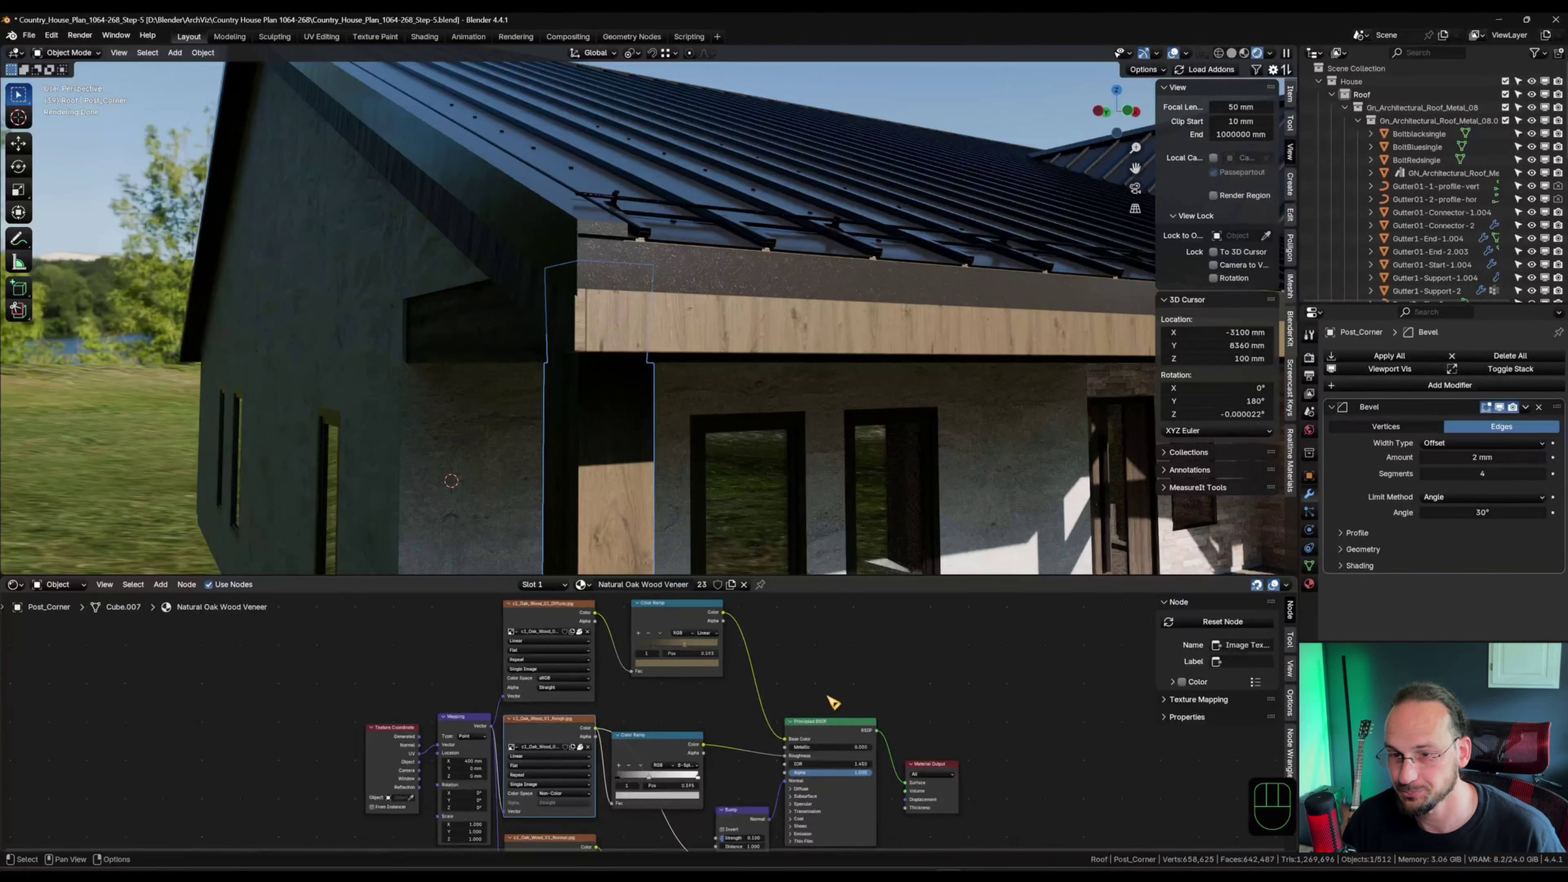
Duplicate the post's oak material as a separate copy and rename it Natural Oak Wood Veneer_Fascia.
{"action": "left_click", "coordinate": [731, 585]}
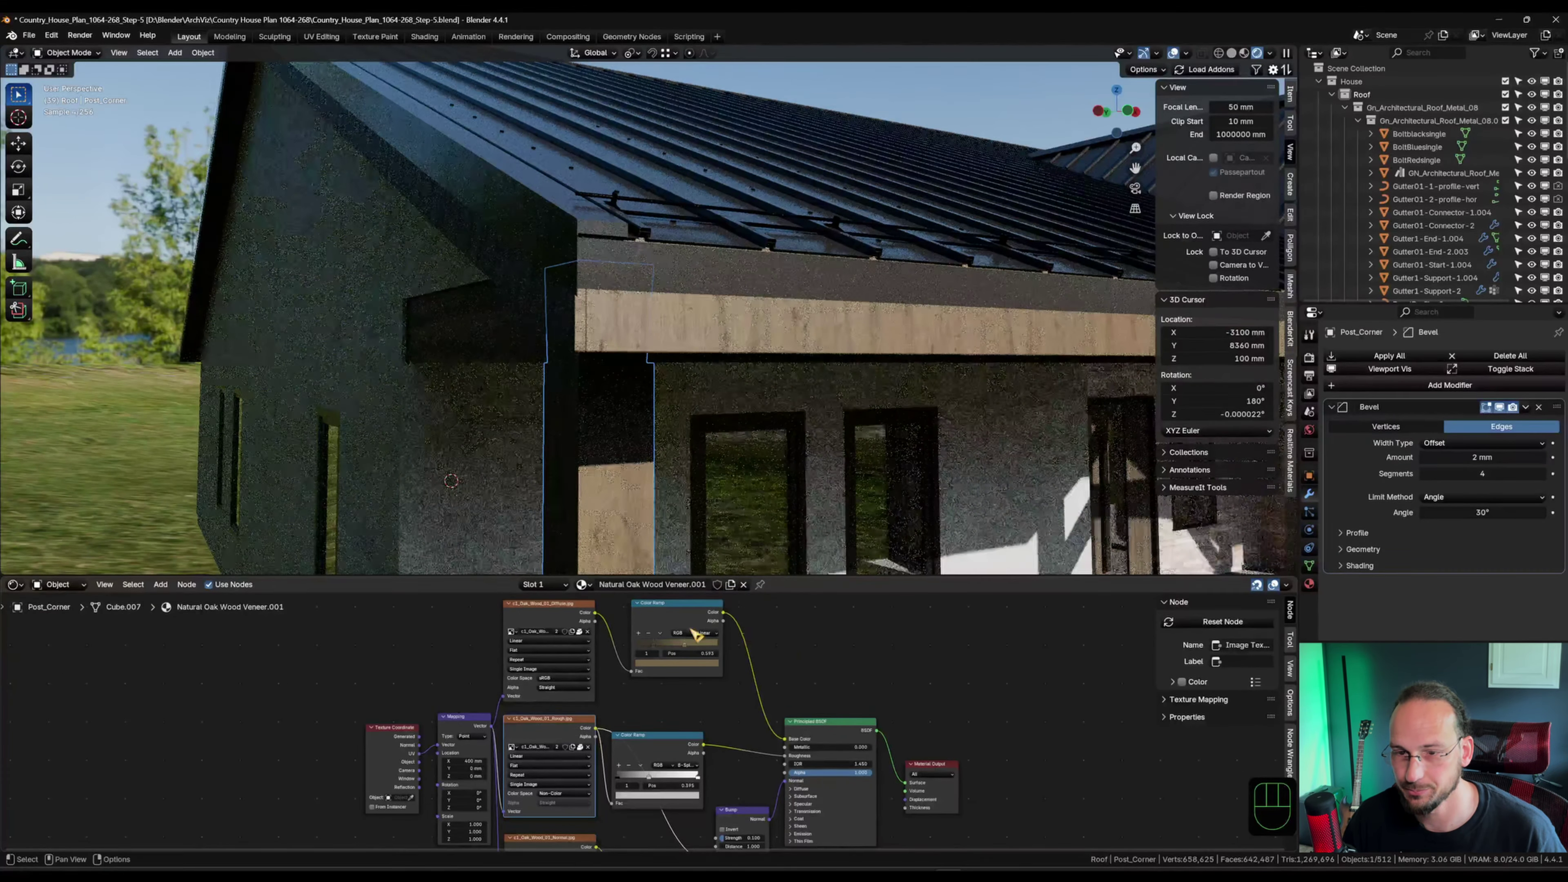
{"action": "left_click", "coordinate": [691, 585]}
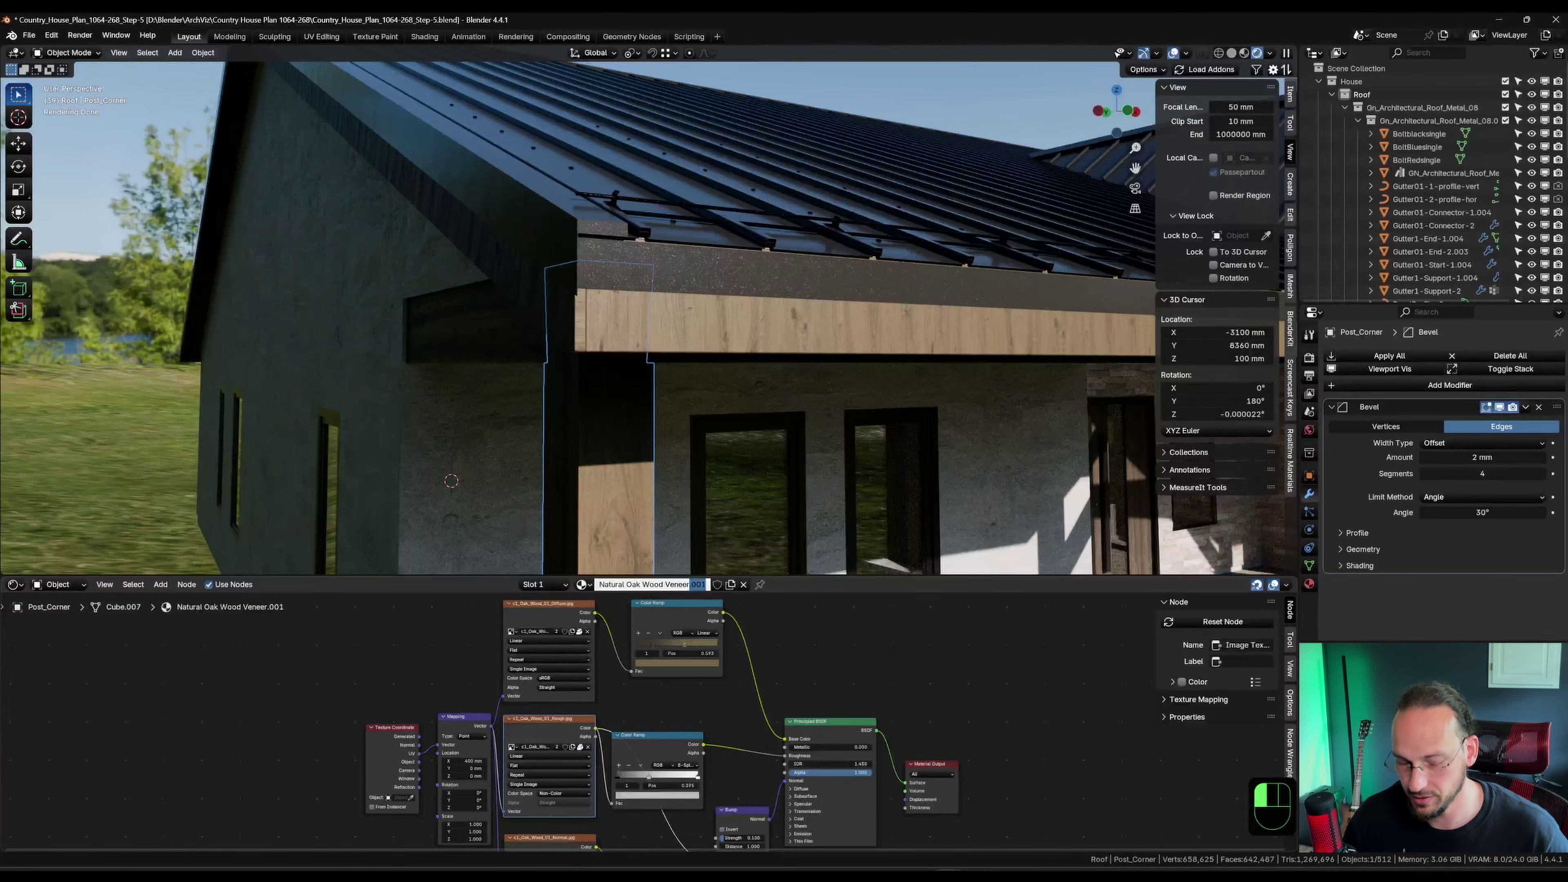
{"action": "type", "text": "_Fascia"}
{"action": "key", "text": "Return"}
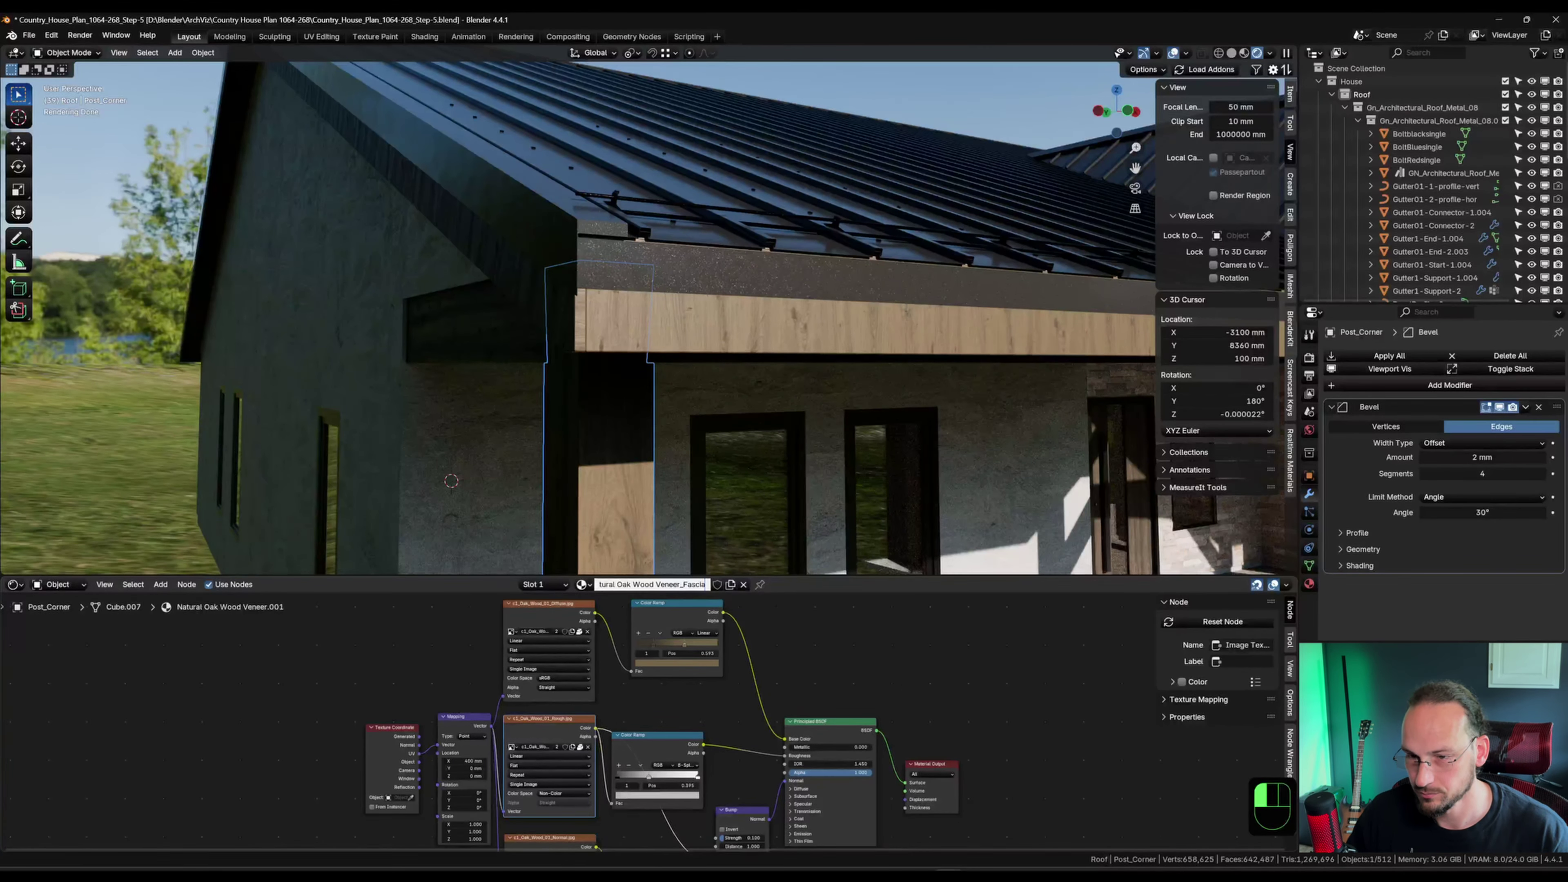
{"action": "scroll", "coordinate": [584, 706], "scroll_direction": "up", "scroll_amount": 6}
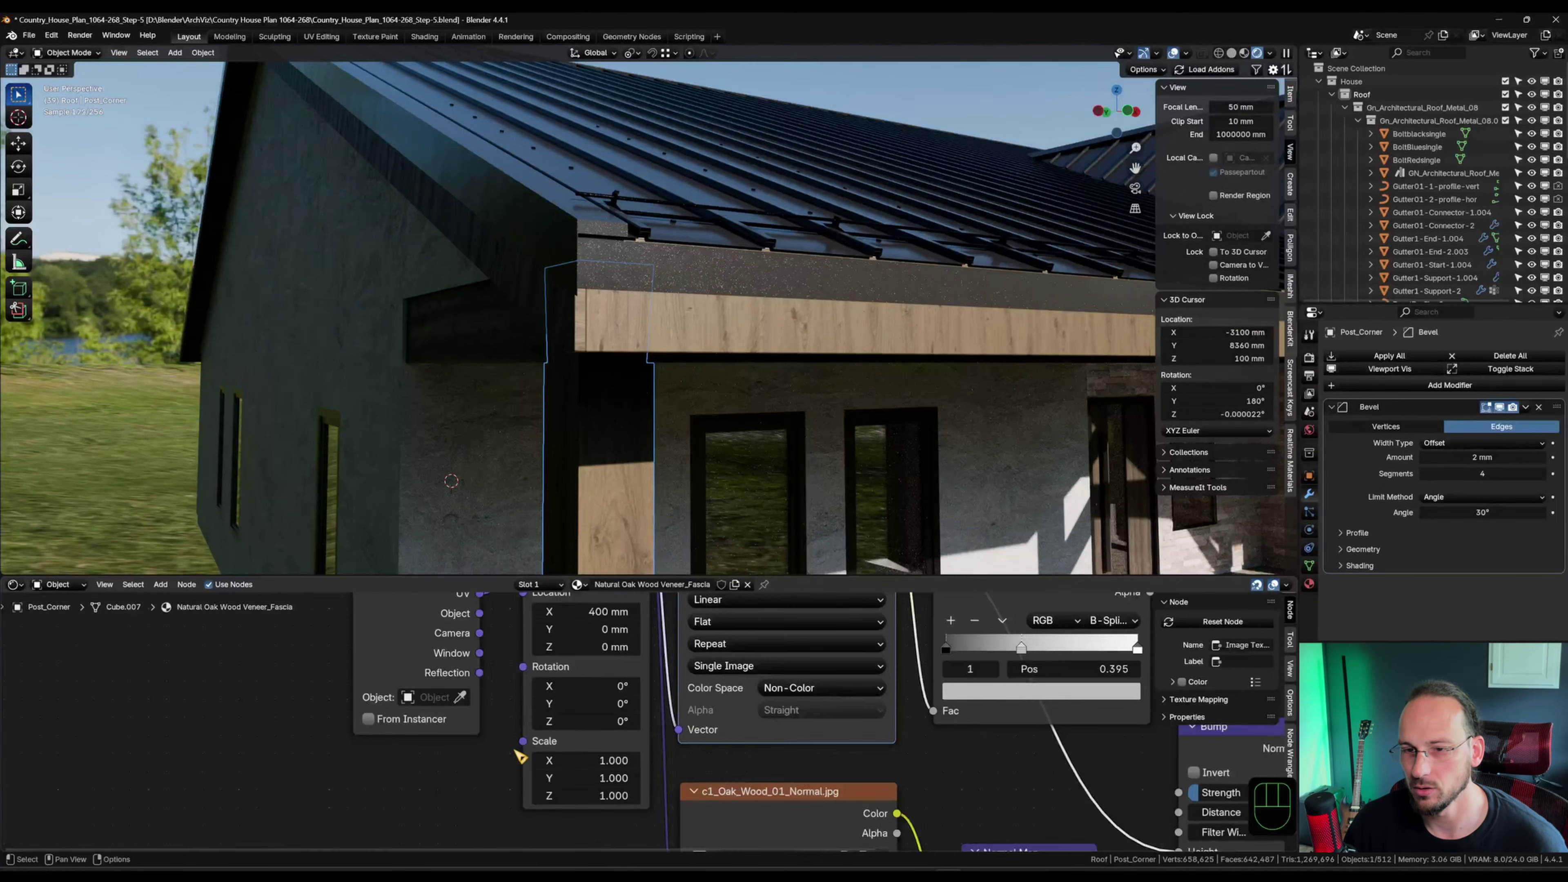
Set the Z rotation to 90° in the Mapping node of the Natural Oak Wood Veneer_Fascia material.
{"action": "double_click", "coordinate": [555, 750]}
{"action": "type", "text": "90"}
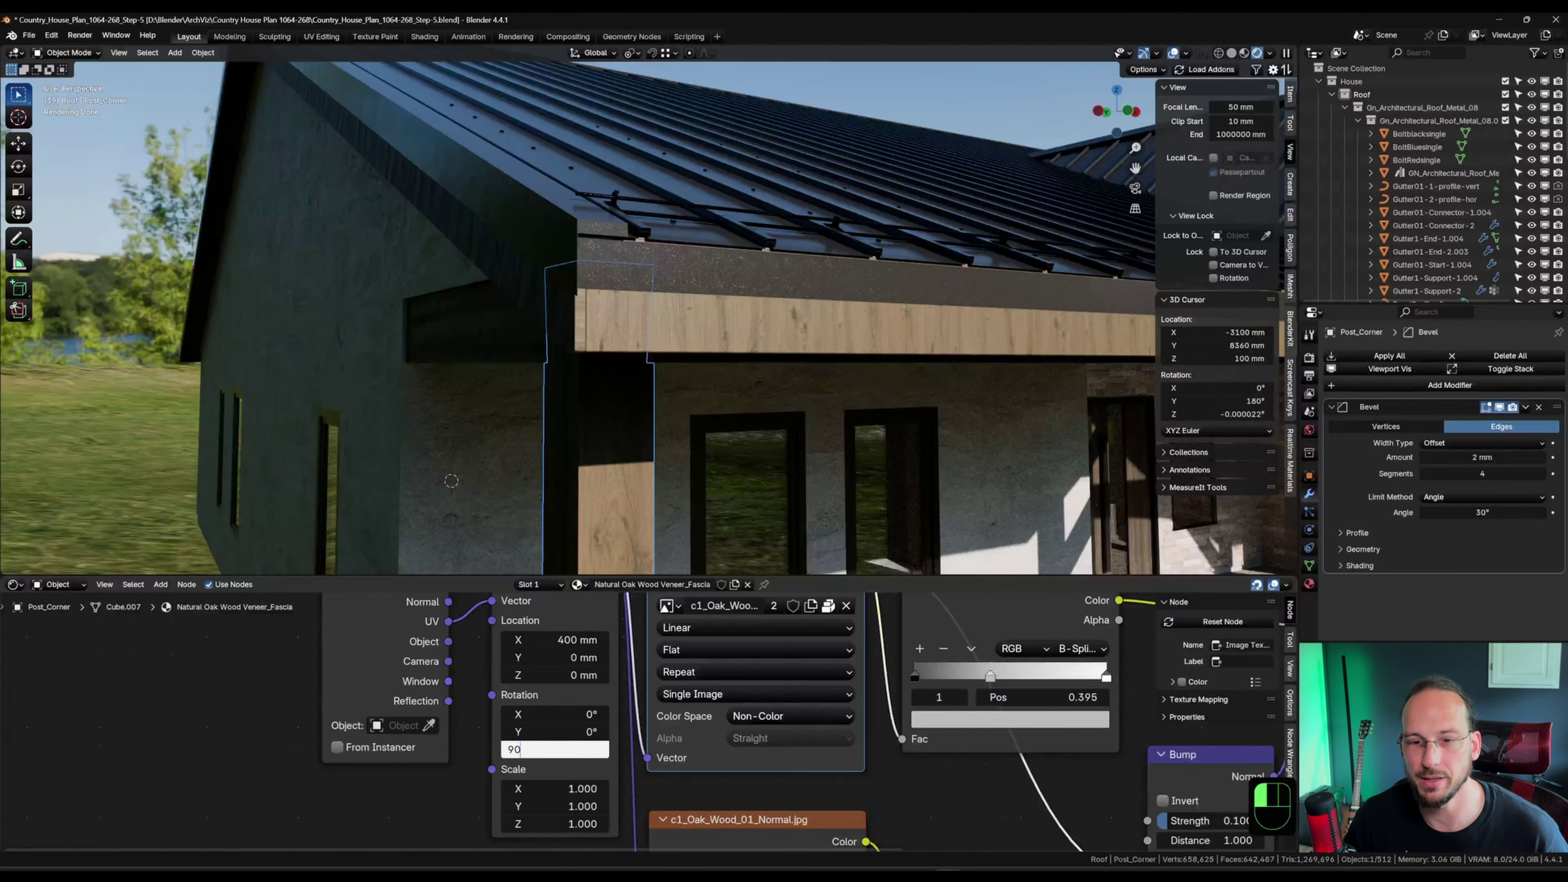
{"action": "key", "text": "Return"}
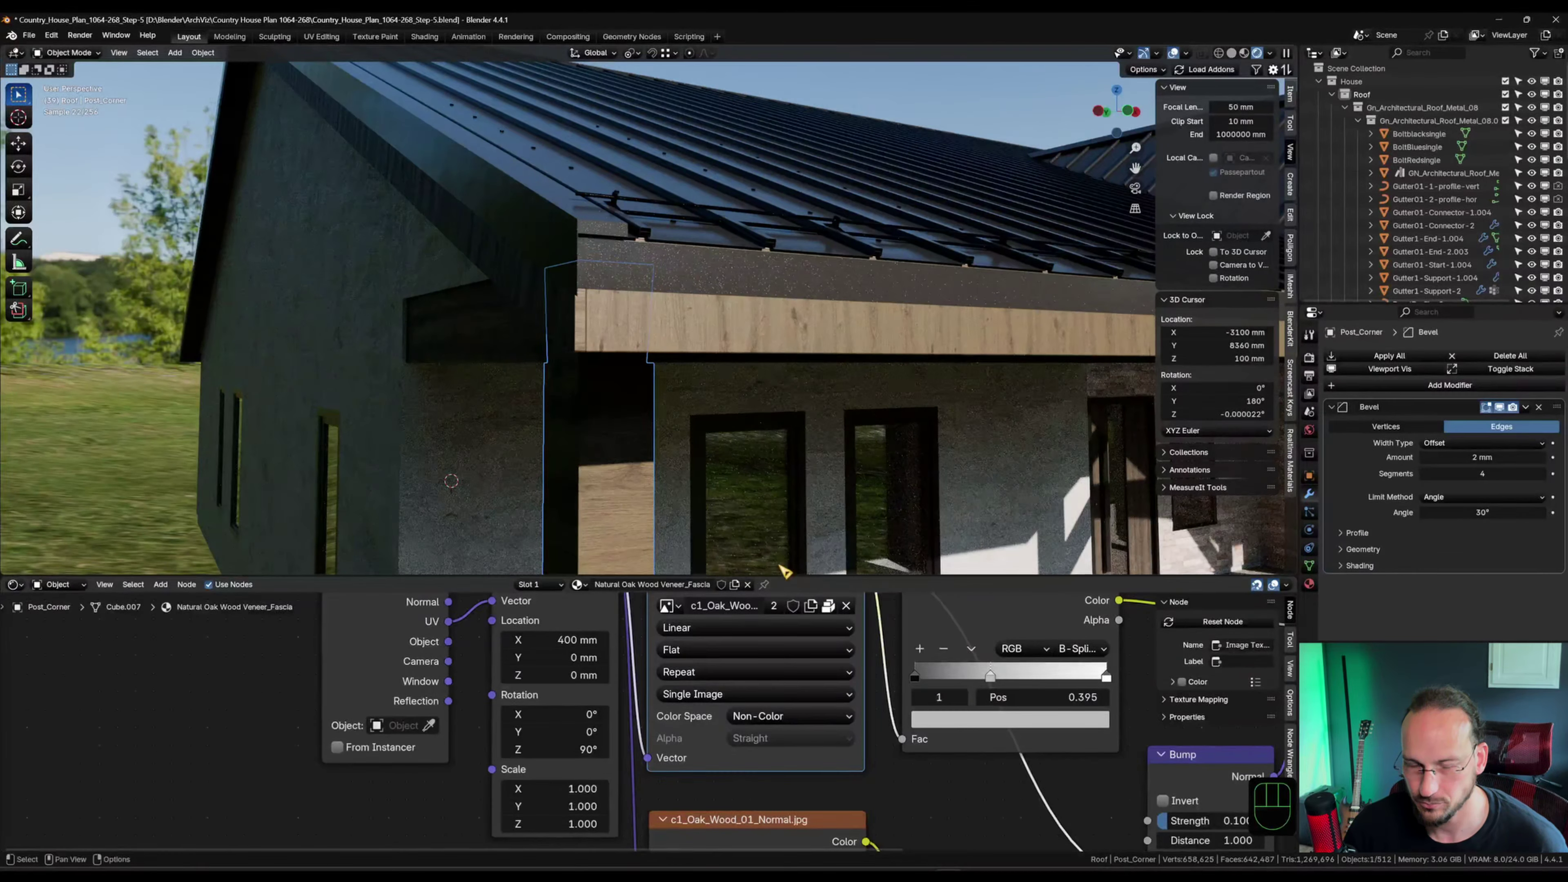
Assign the original Natural Oak Wood Veneer material back to the porch corner post.
{"action": "scroll", "coordinate": [522, 378], "scroll_direction": "down", "scroll_amount": 5}
{"action": "middle_click_drag", "start_coordinate": [525, 383], "coordinate": [416, 371], "text": "shift"}
{"action": "scroll", "coordinate": [436, 429], "scroll_direction": "up", "scroll_amount": 3}
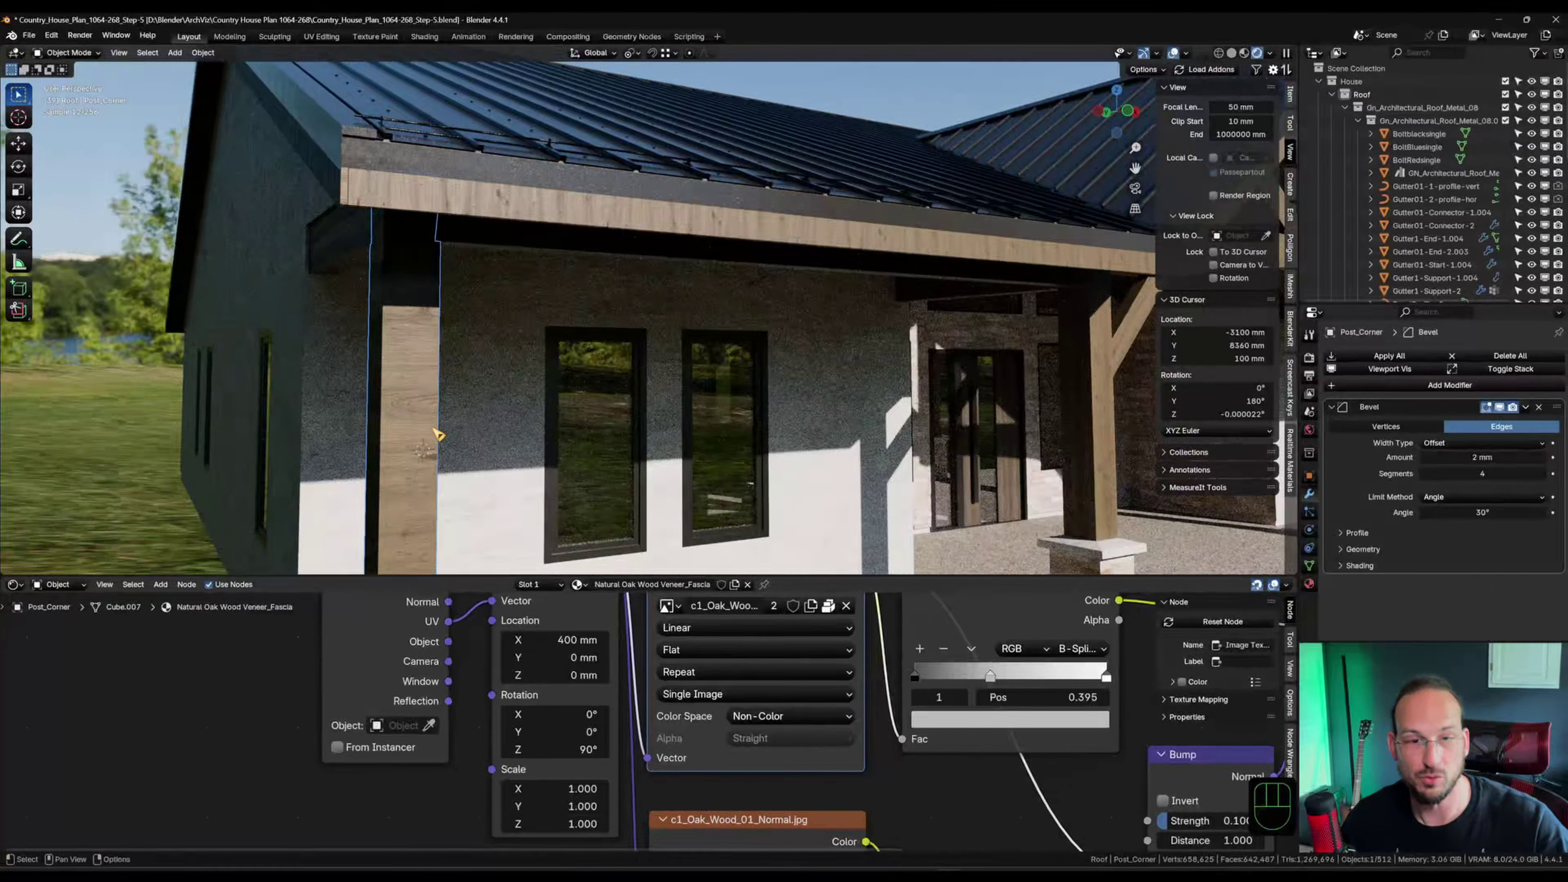
{"action": "left_click", "coordinate": [578, 584]}
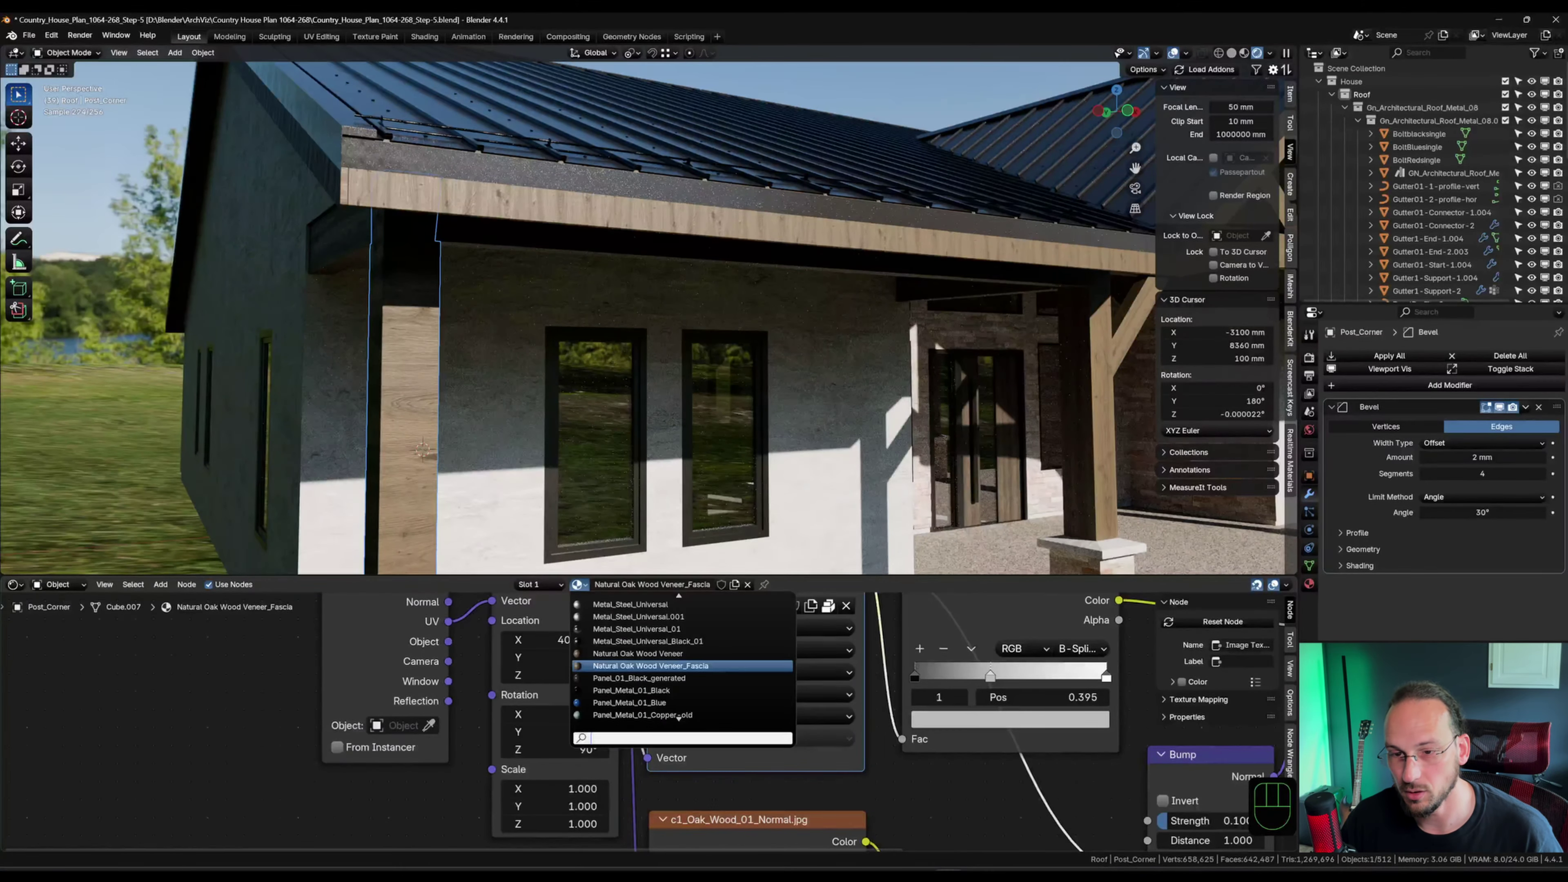
{"action": "left_click", "coordinate": [702, 656]}
Select the metal roof, set its Fascia material to Natural Oak Wood Veneer_Fascia and check the grain along the front eave.
{"action": "middle_click_drag", "start_coordinate": [604, 350], "coordinate": [680, 474], "text": "shift"}
{"action": "left_click", "coordinate": [738, 339]}
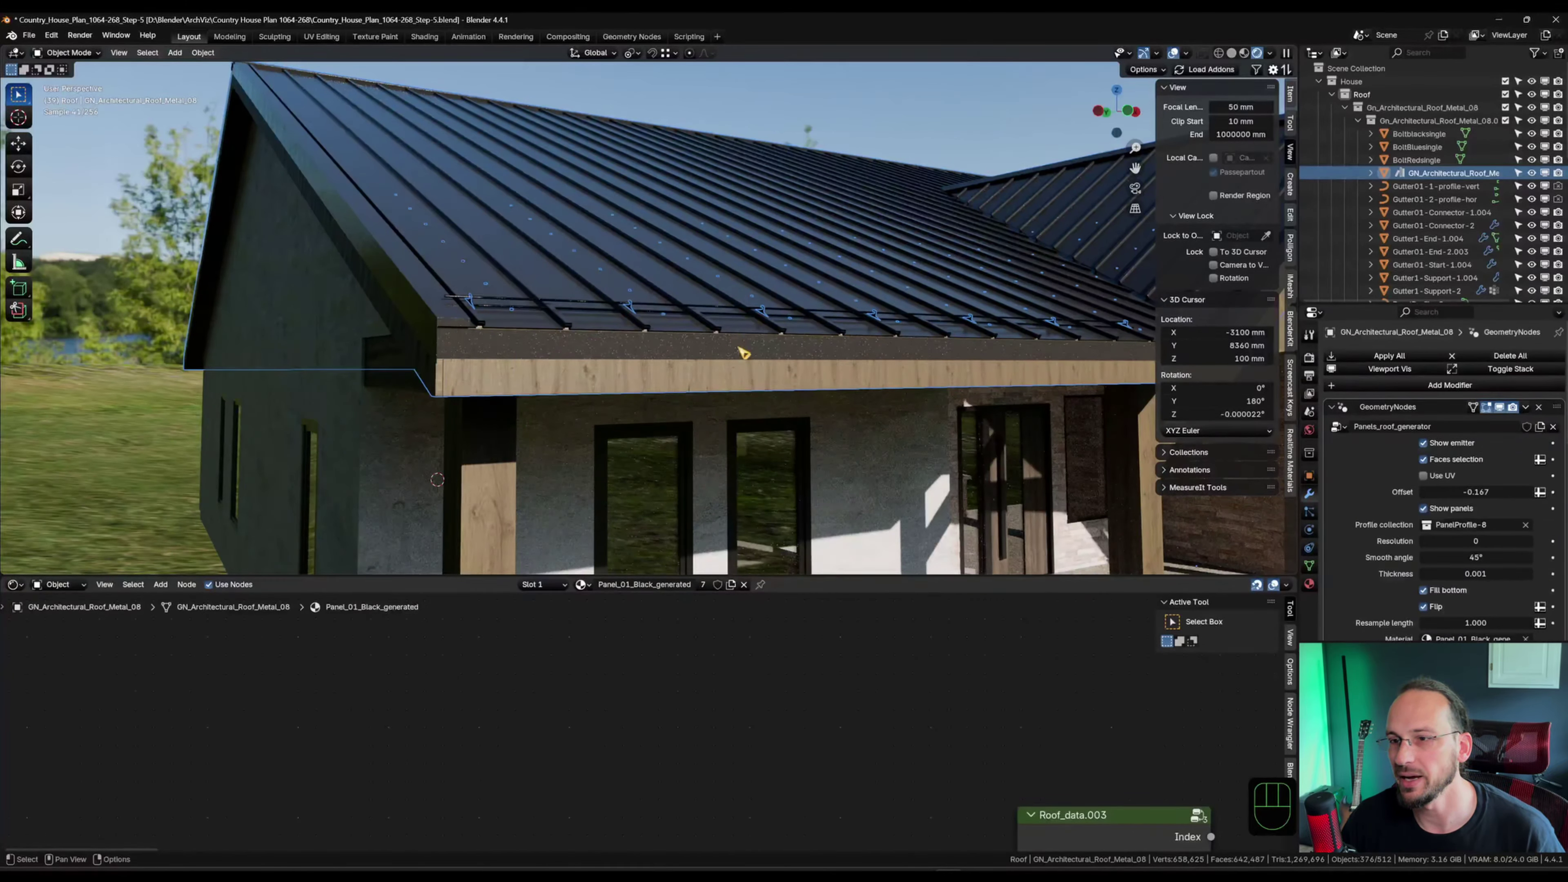
{"action": "scroll", "coordinate": [1383, 514], "scroll_direction": "down", "scroll_amount": 10}
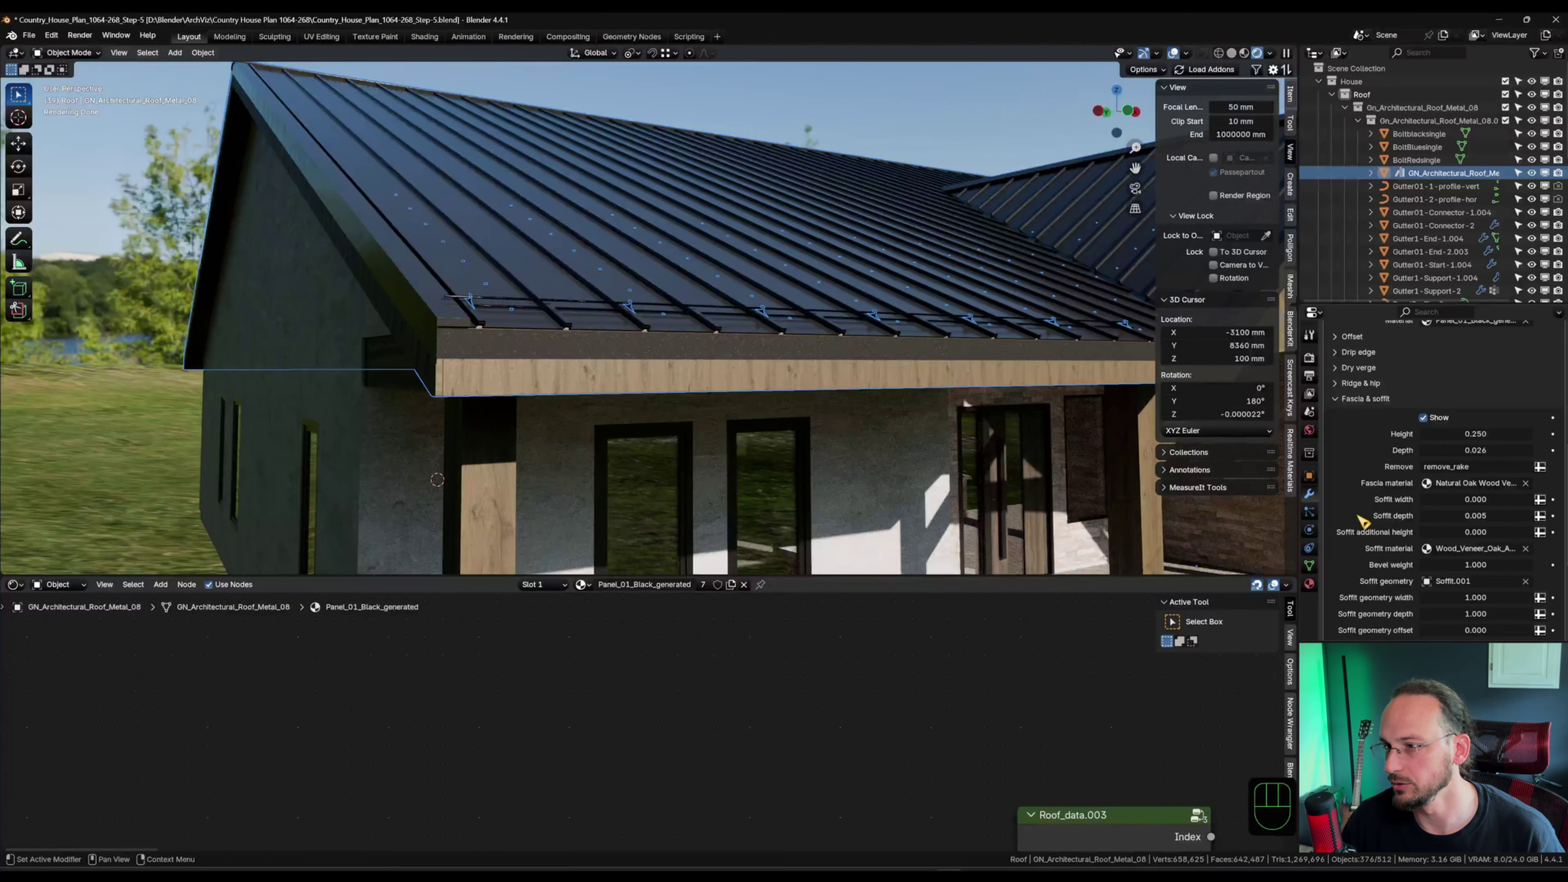
{"action": "left_click", "coordinate": [1506, 483]}
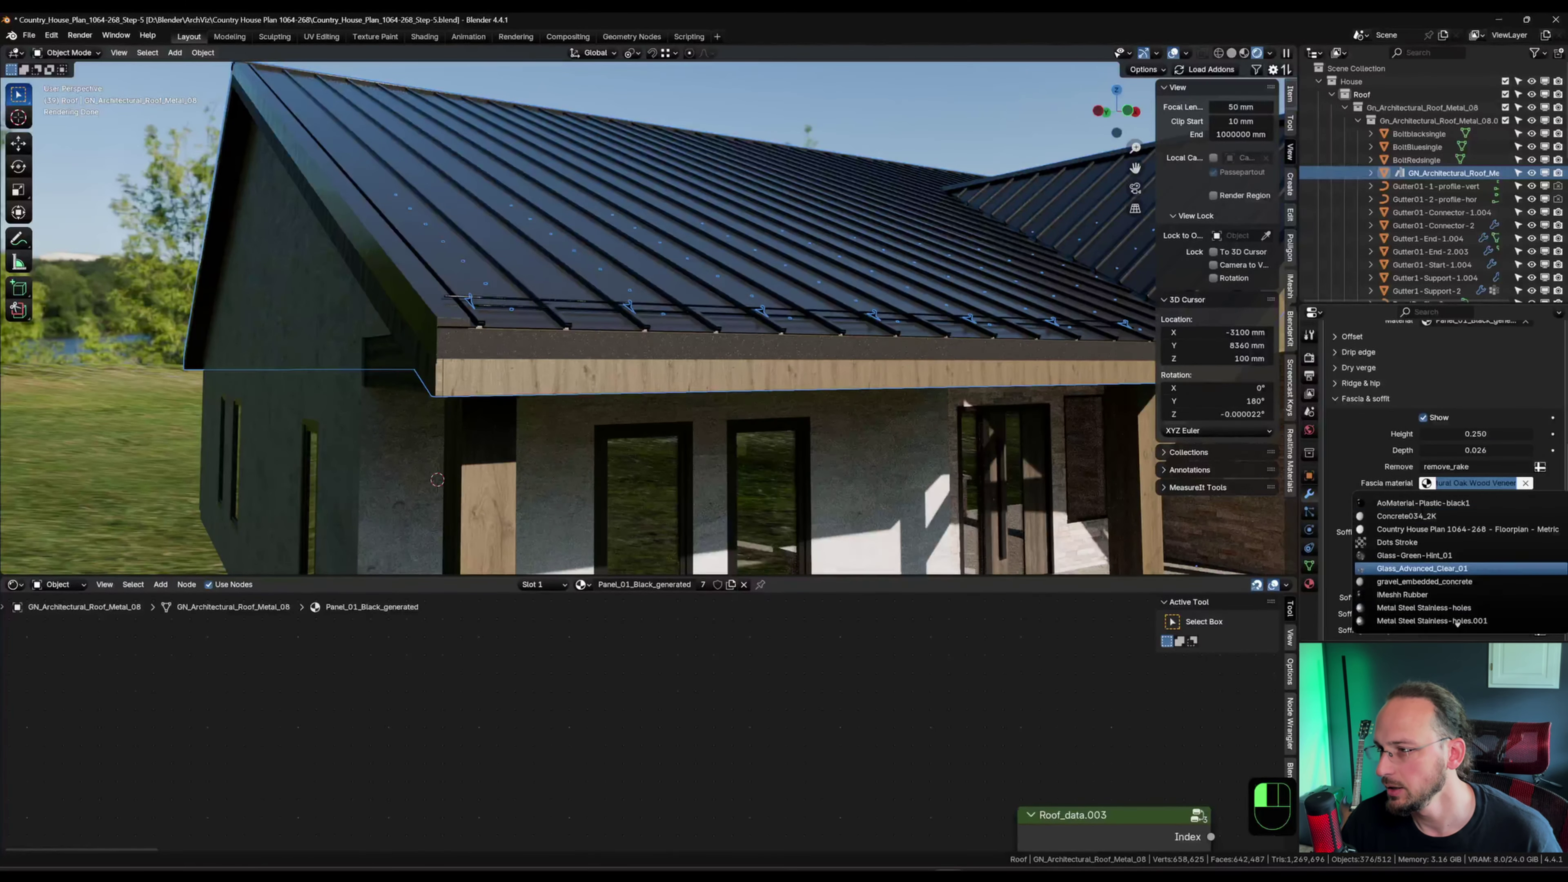
{"action": "scroll", "coordinate": [1457, 556], "scroll_direction": "down", "scroll_amount": 15}
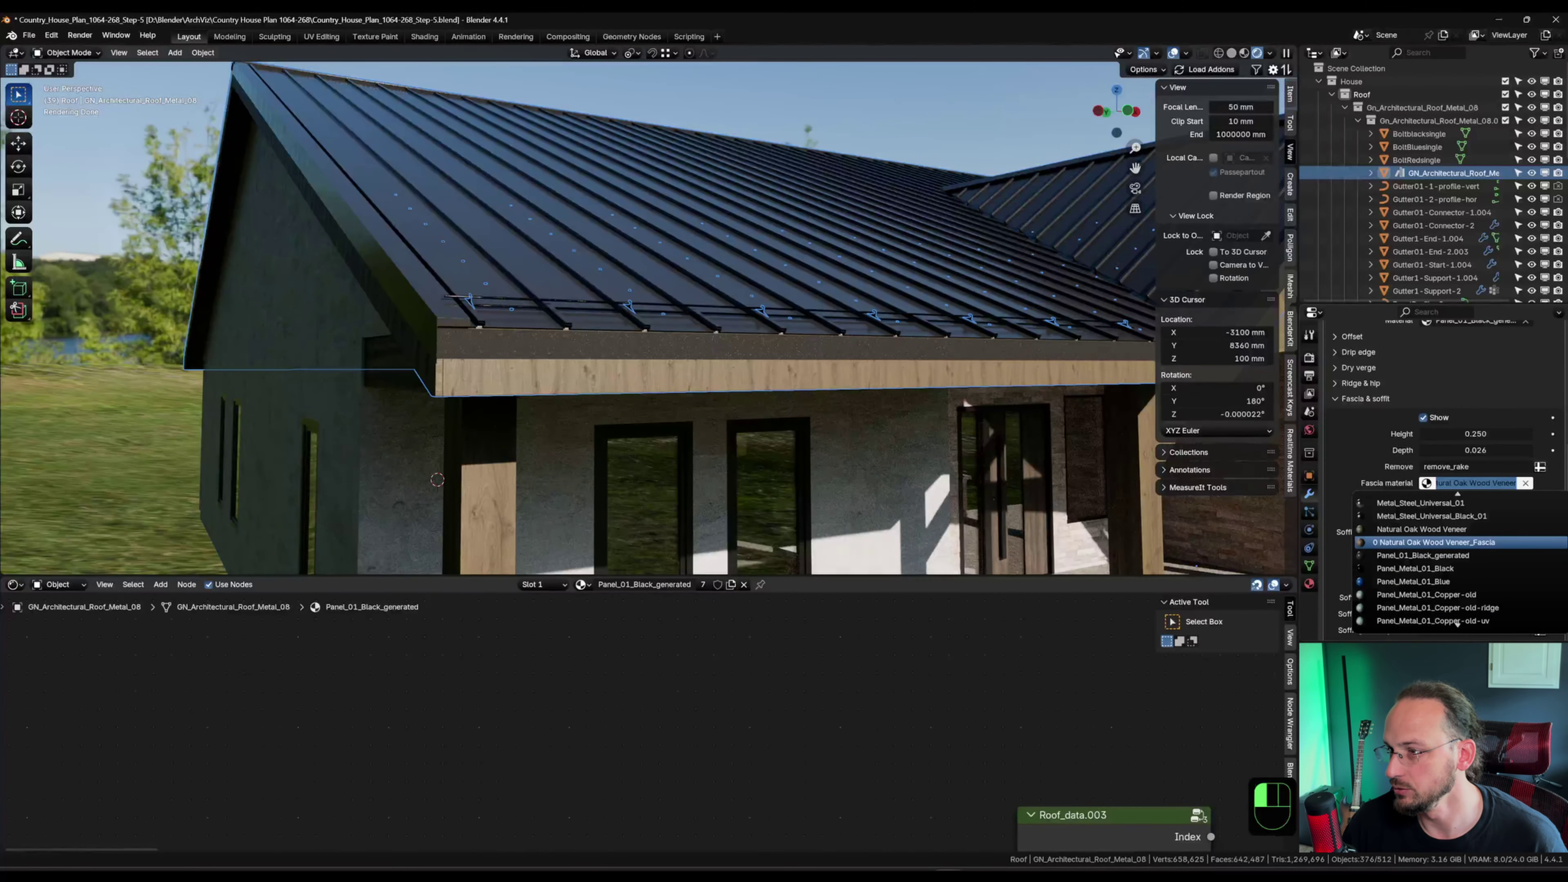
{"action": "left_click", "coordinate": [1499, 547]}
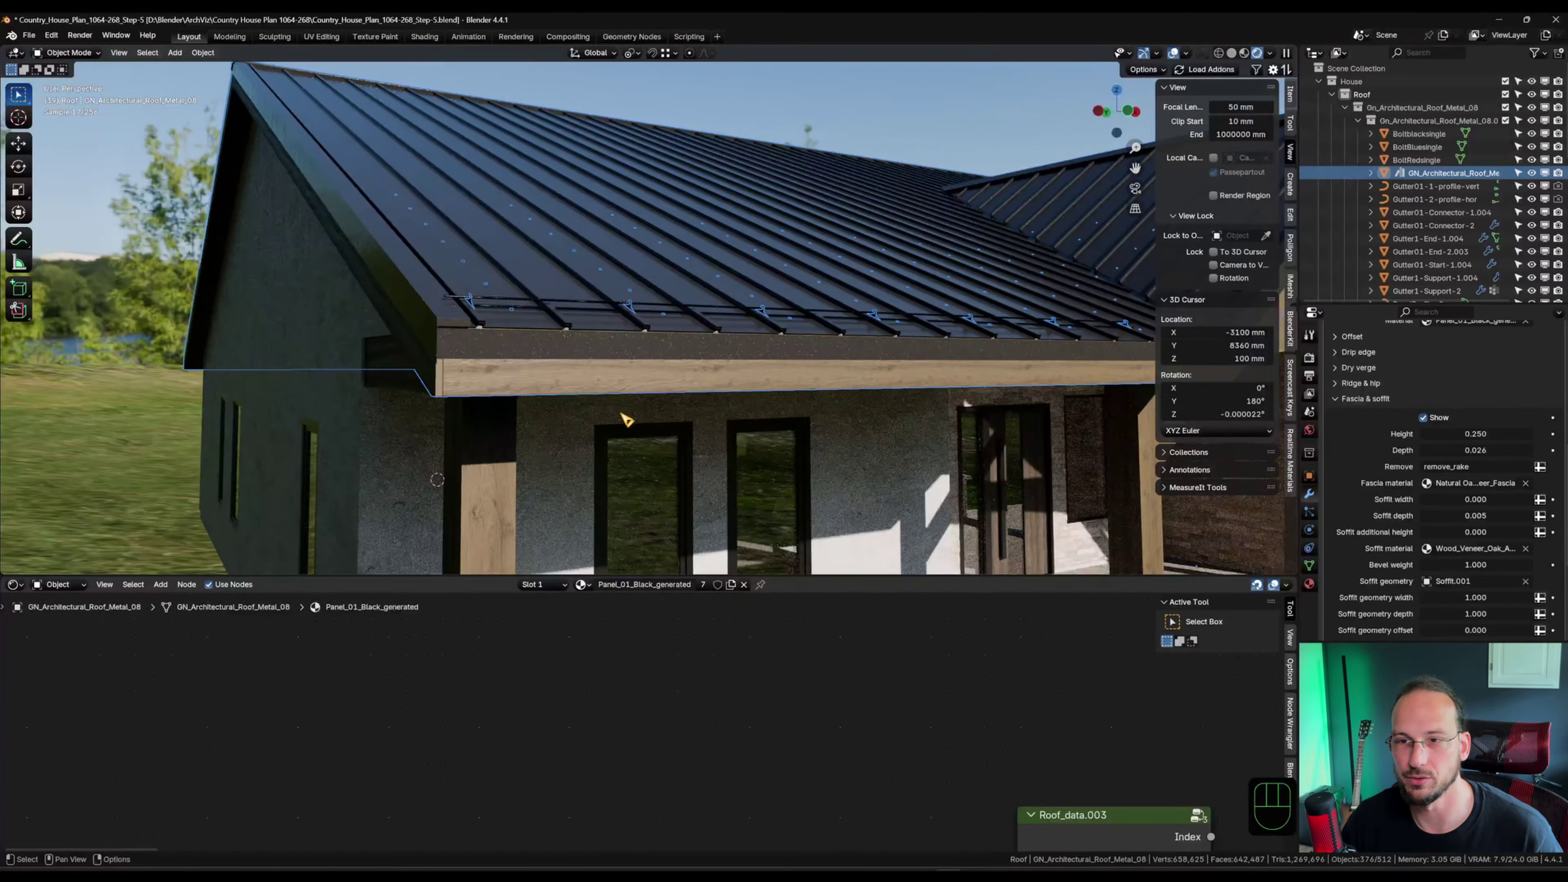
{"action": "middle_click_drag", "start_coordinate": [758, 394], "coordinate": [266, 434]}
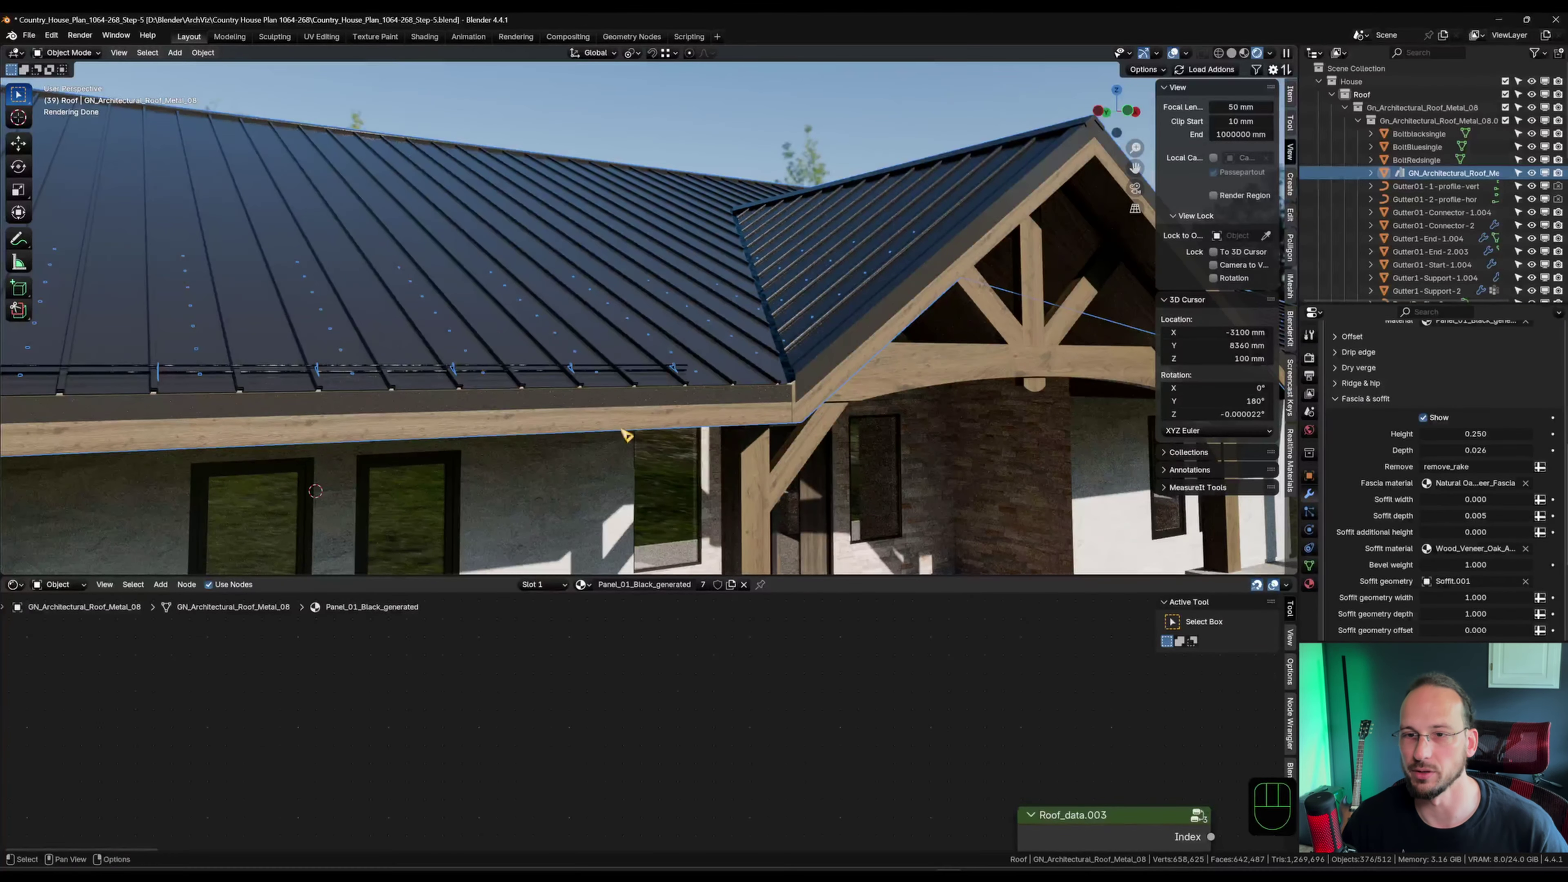
{"action": "middle_click_drag", "start_coordinate": [623, 430], "coordinate": [559, 391]}
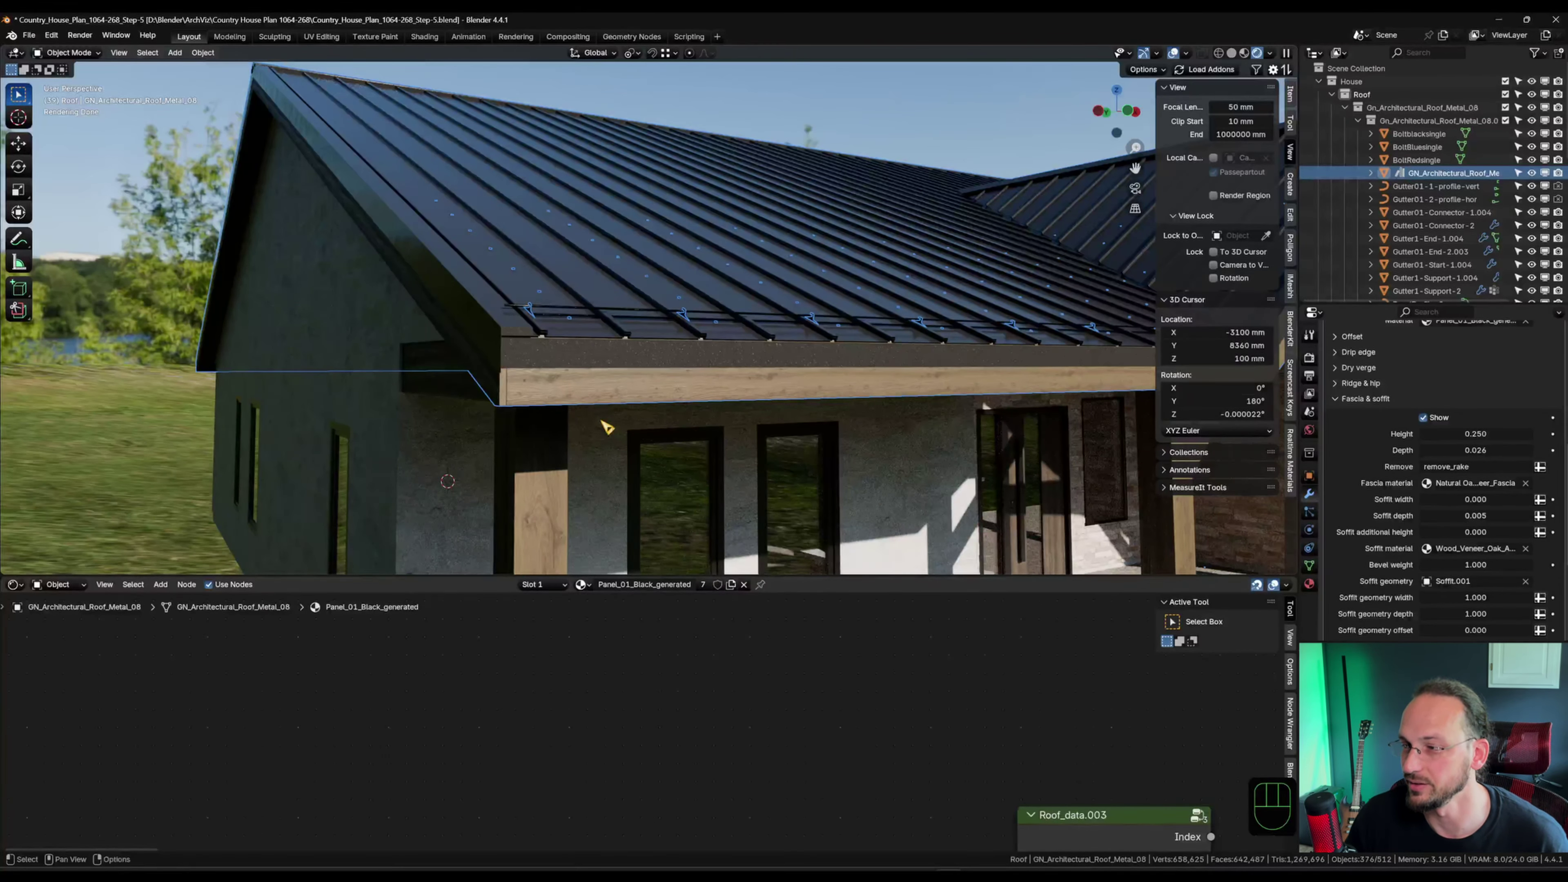
Inspect the roof valley beside the porch gable up close and set the Valley bevel weight to 0.1.
{"action": "scroll", "coordinate": [1443, 408], "scroll_direction": "down", "scroll_amount": 4}
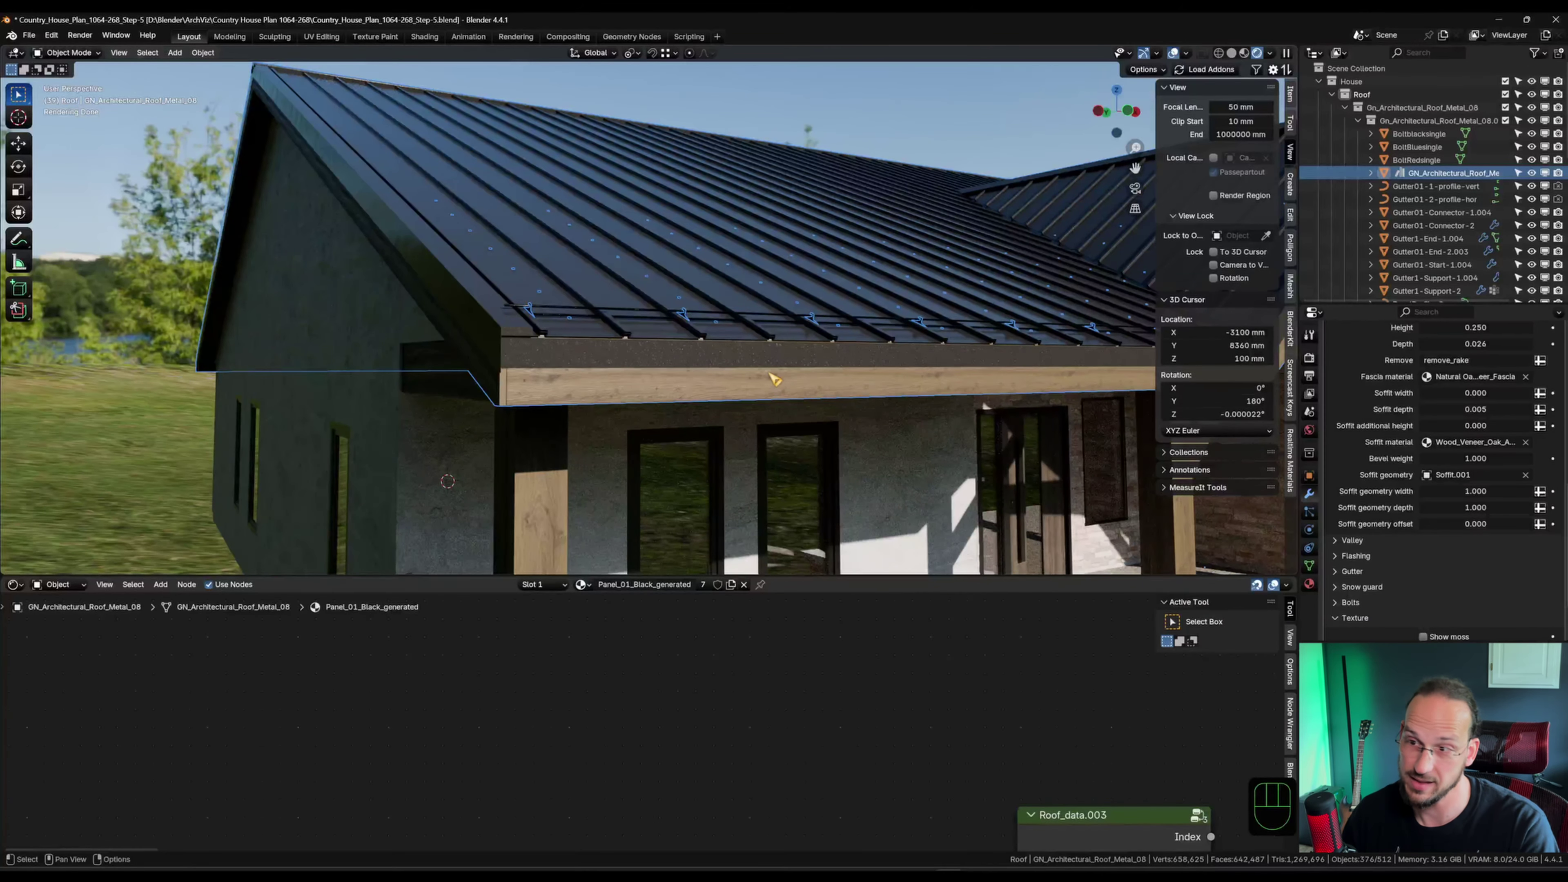
{"action": "scroll", "coordinate": [1361, 436], "scroll_direction": "up", "scroll_amount": 4}
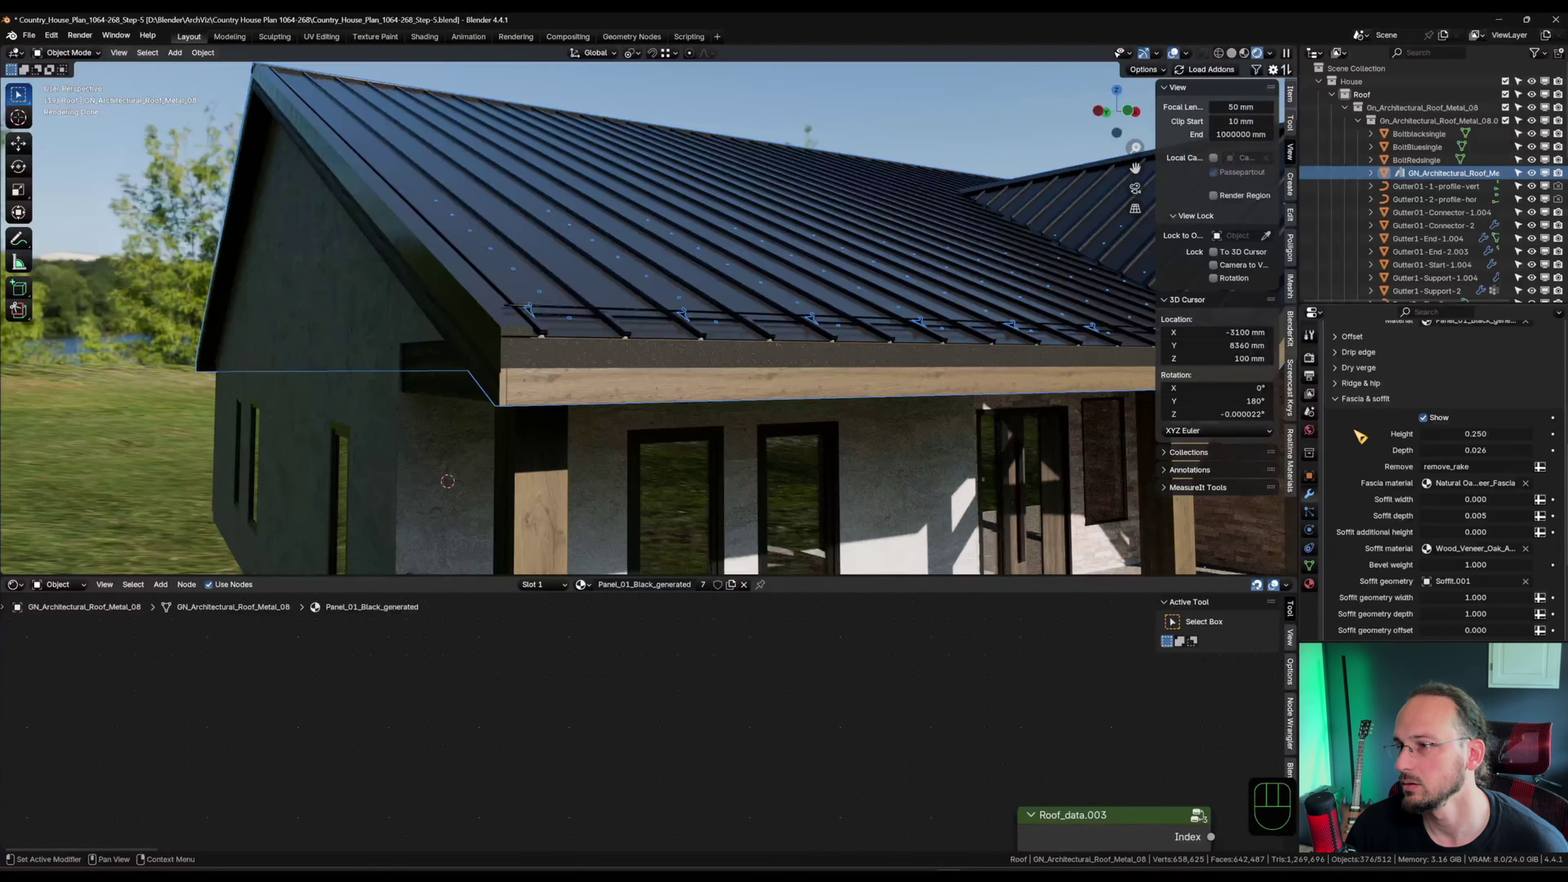
{"action": "left_click", "coordinate": [1352, 399]}
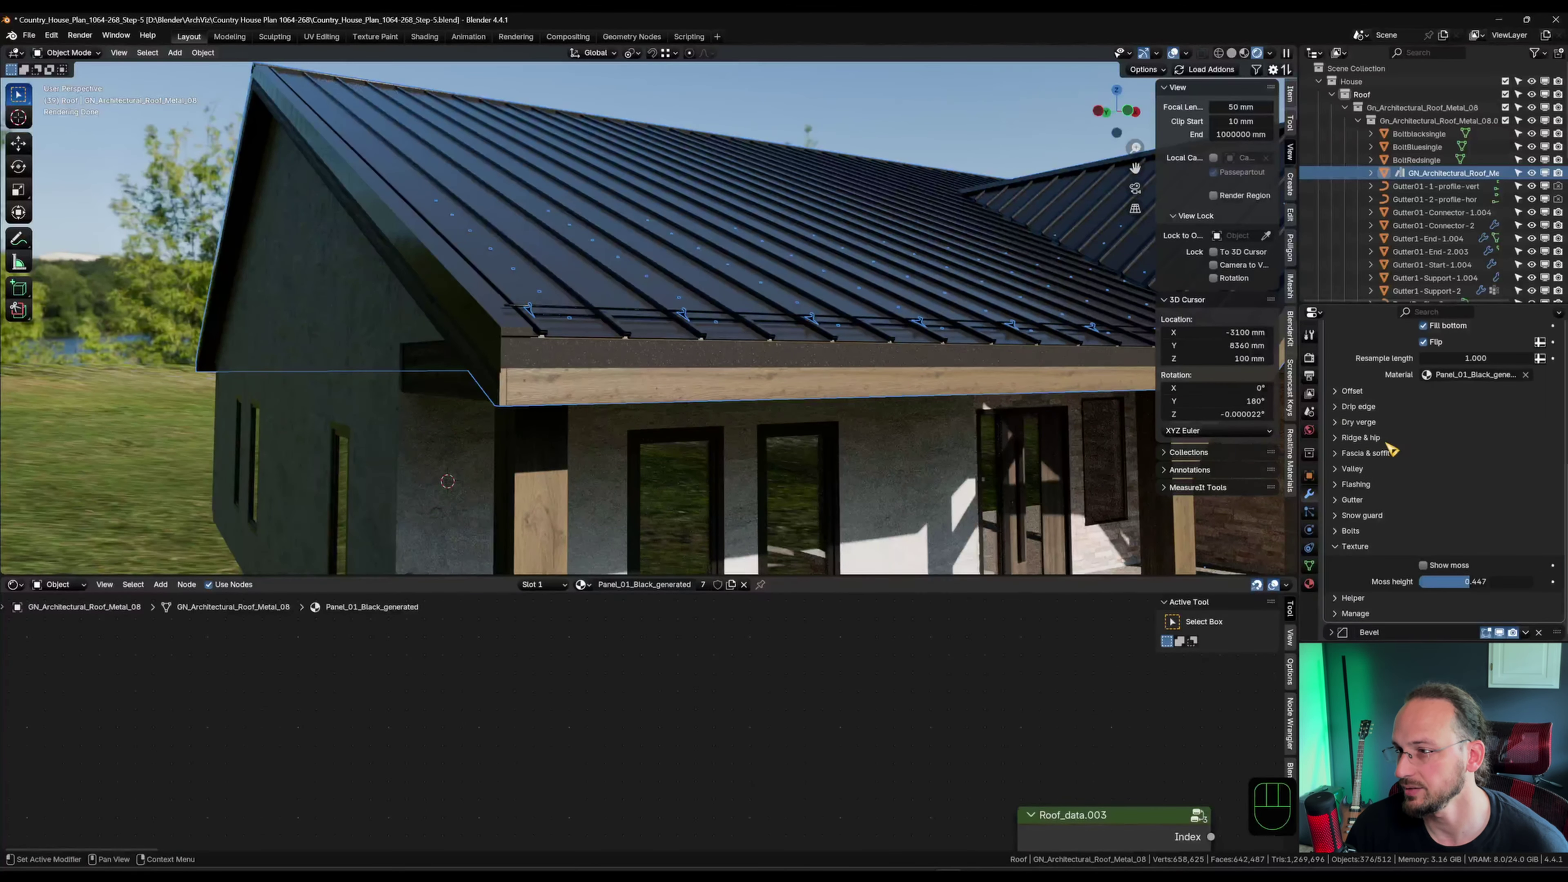
{"action": "left_click", "coordinate": [1361, 470]}
{"action": "middle_click_drag", "start_coordinate": [818, 330], "coordinate": [617, 404]}
{"action": "scroll", "coordinate": [690, 350], "scroll_direction": "up", "scroll_amount": 4}
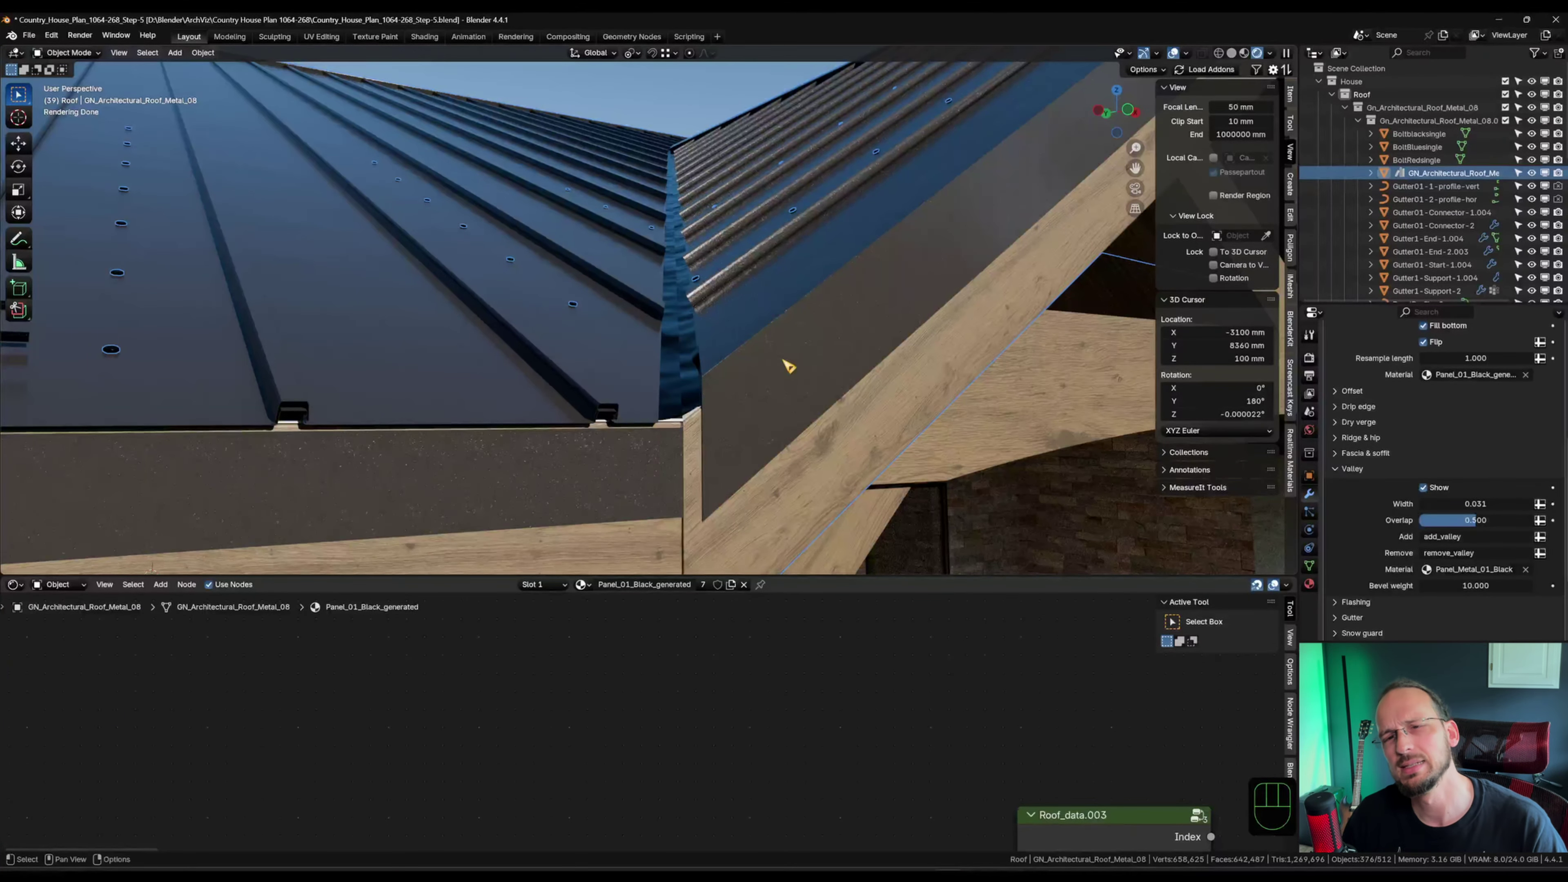
{"action": "scroll", "coordinate": [1363, 531], "scroll_direction": "down", "scroll_amount": 1}
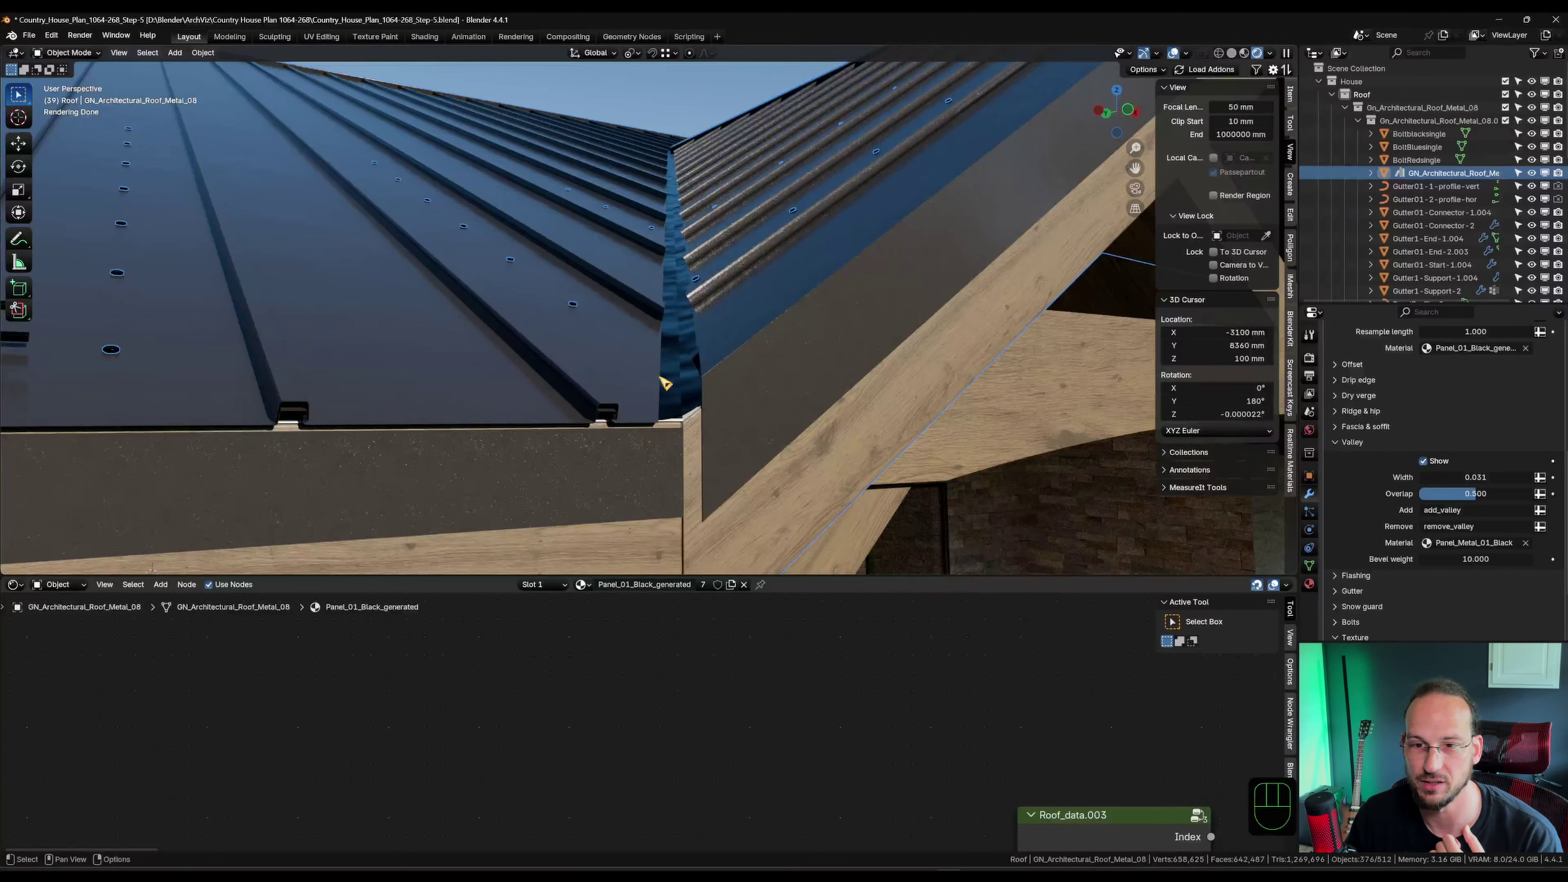
{"action": "left_click", "coordinate": [1475, 559]}
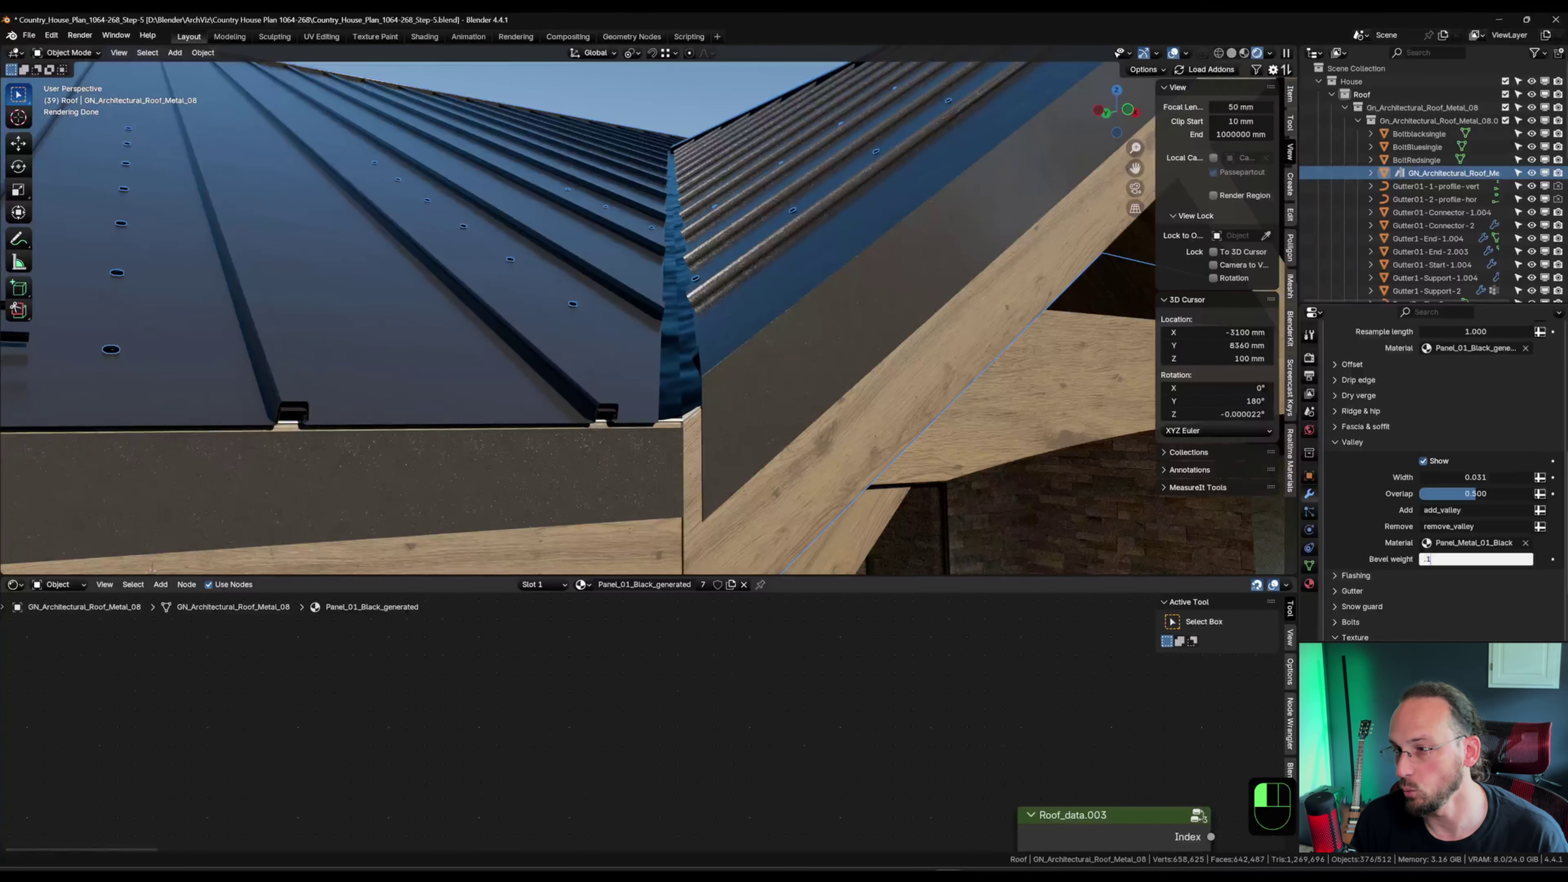
{"action": "type", "text": ".1"}
{"action": "key", "text": "Return"}
Set the Valley material to Panel_01_Black_generated and check the valley from farther away.
{"action": "scroll", "coordinate": [710, 364], "scroll_direction": "up", "scroll_amount": 3}
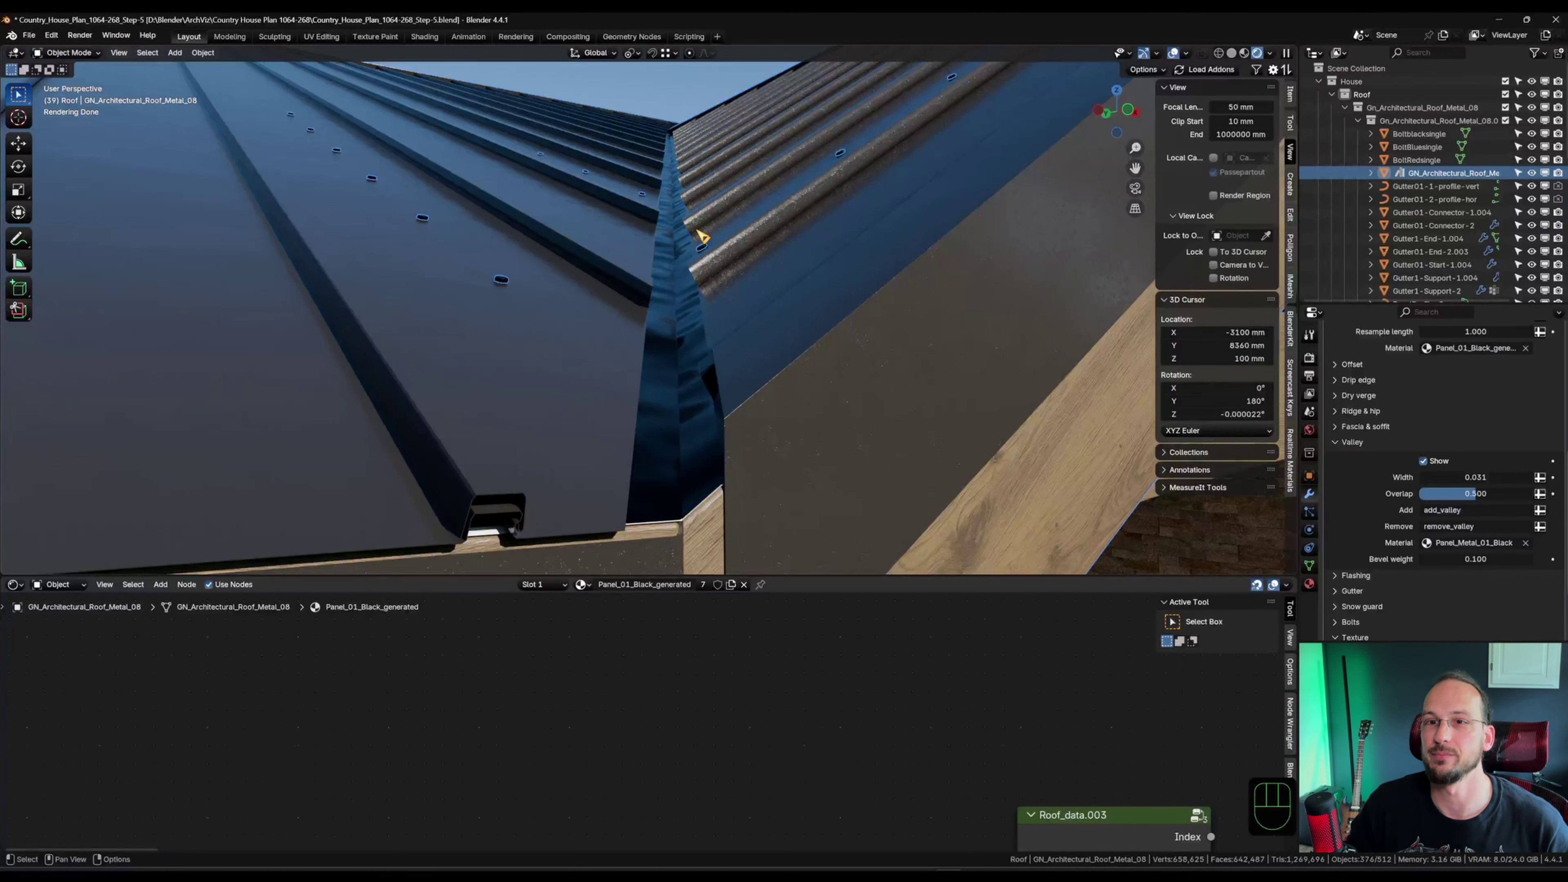
{"action": "left_click", "coordinate": [1475, 542]}
{"action": "type", "text": "panel_01"}
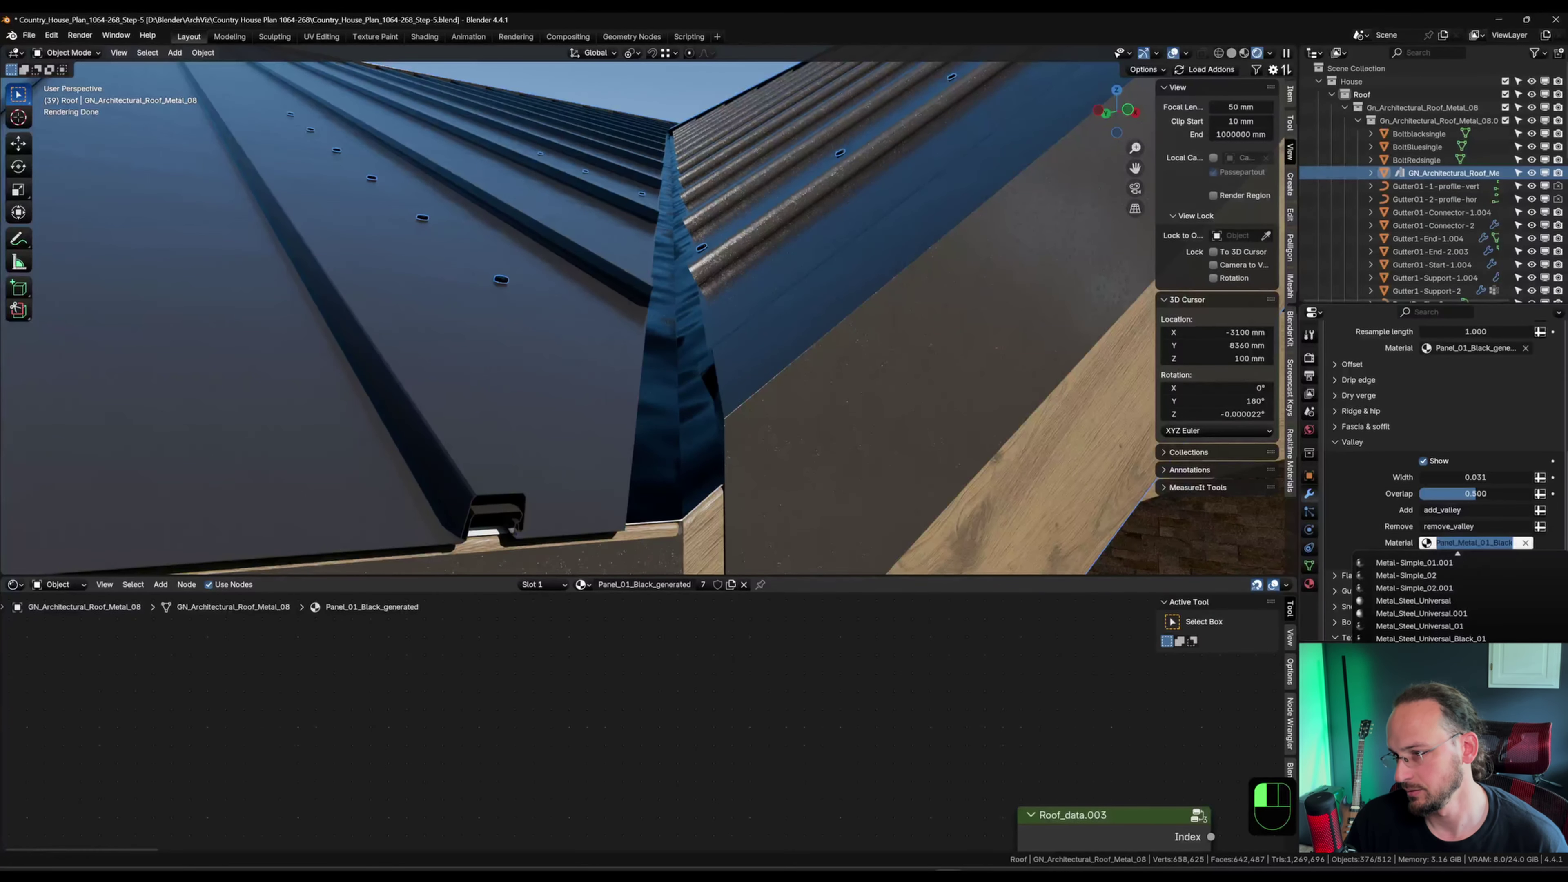
{"action": "key", "text": "Return"}
{"action": "middle_click_drag", "start_coordinate": [736, 430], "coordinate": [651, 355]}
{"action": "scroll", "coordinate": [686, 427], "scroll_direction": "down", "scroll_amount": 6}
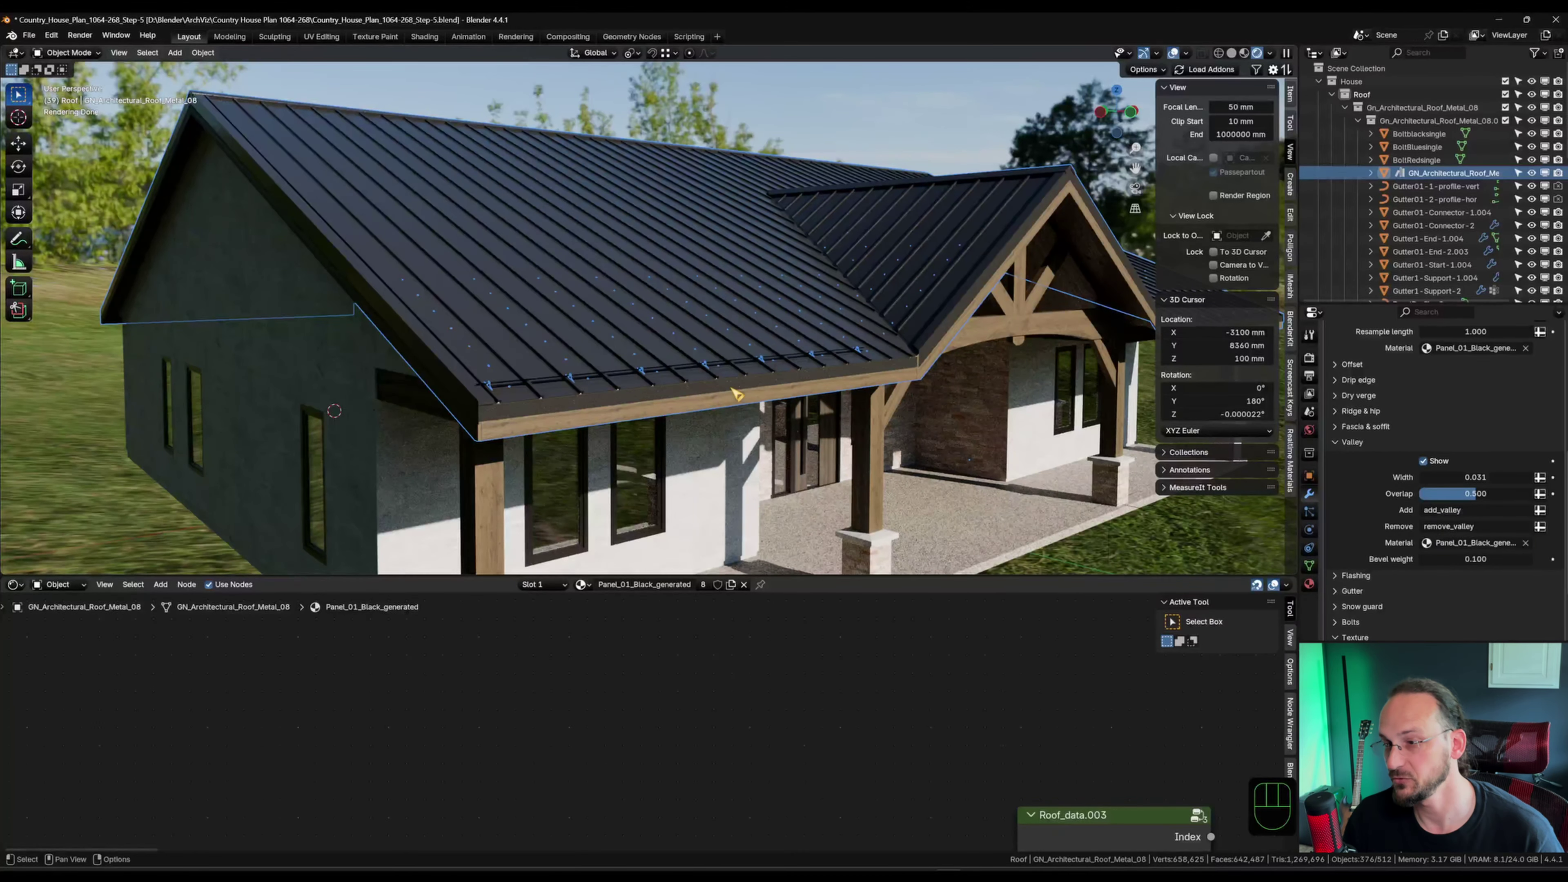
Turn off the roof generator's flashing and collapse its settings.
{"action": "left_click", "coordinate": [1376, 442]}
{"action": "left_click", "coordinate": [1352, 486]}
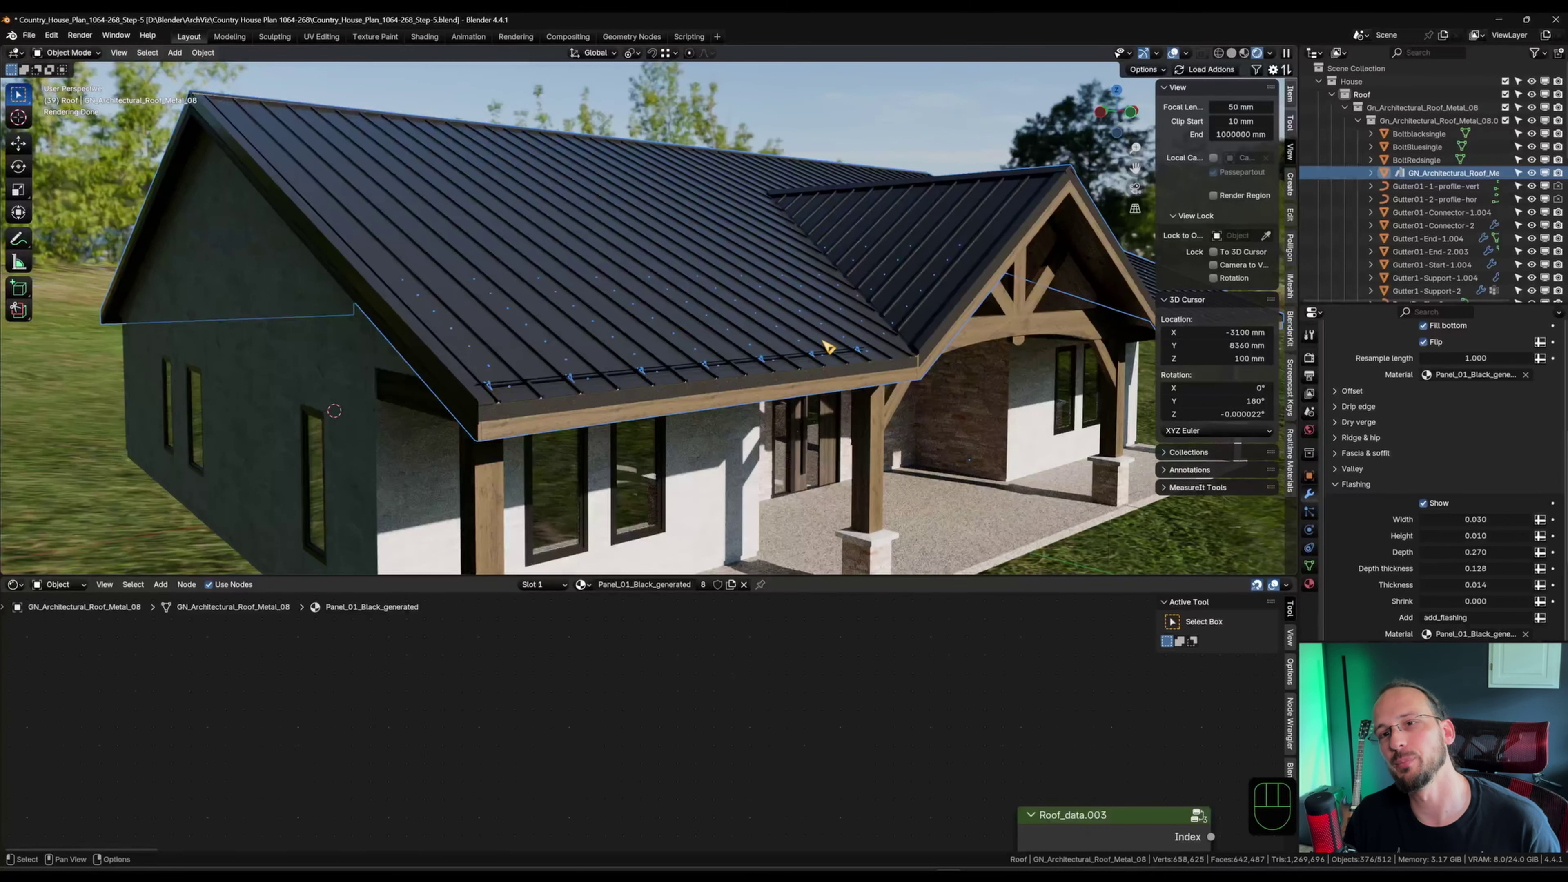
{"action": "left_click", "coordinate": [1426, 504]}
{"action": "left_click", "coordinate": [1355, 484]}
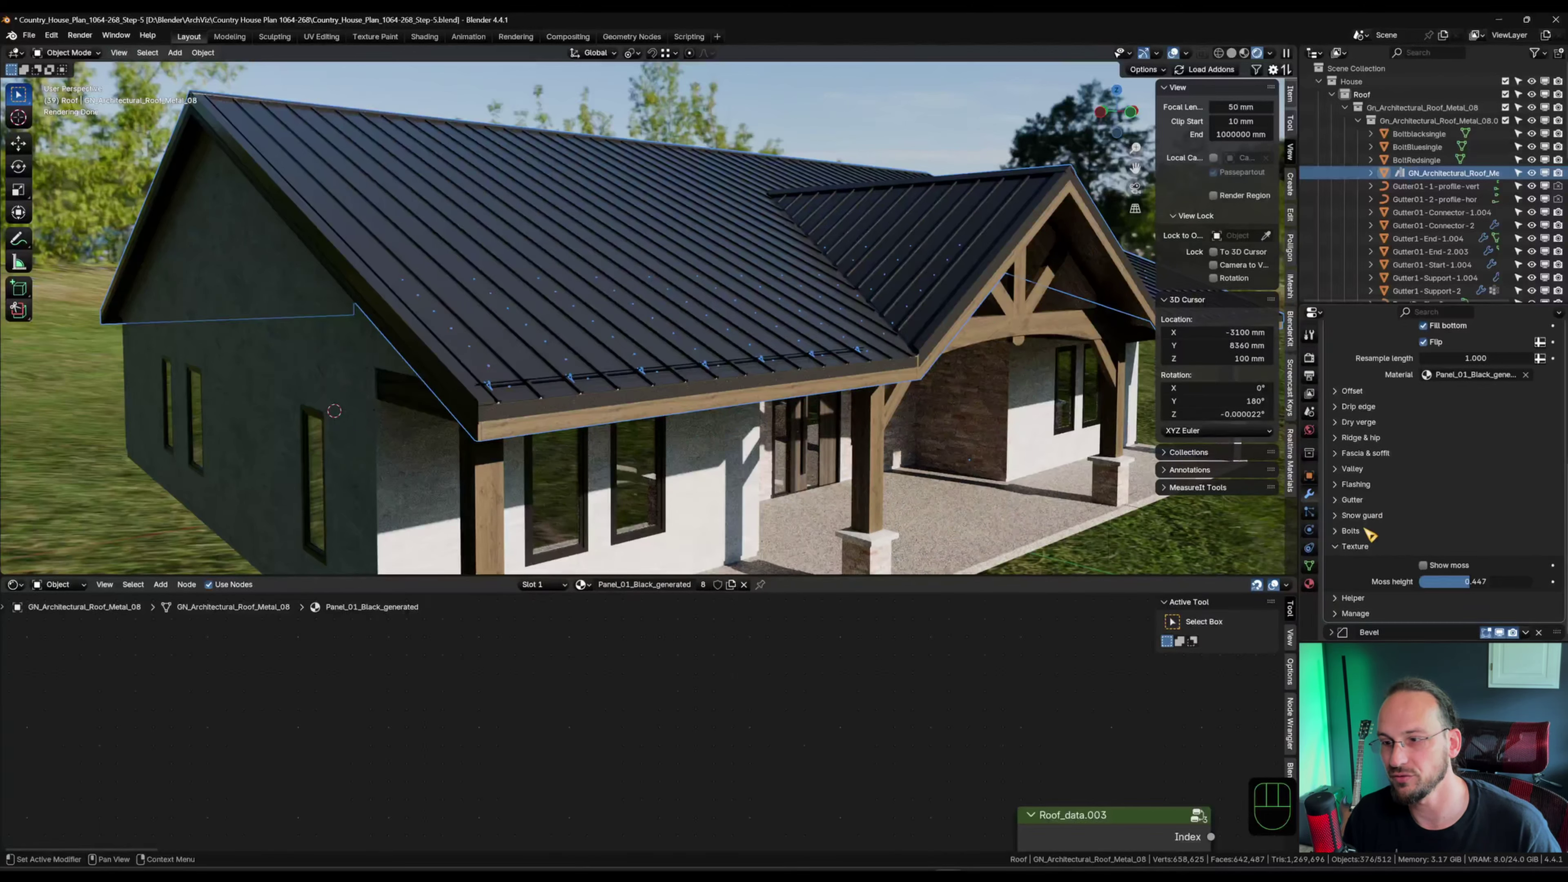
Examine the bolts on the roof panels up close and turn off their display in the roof generator.
{"action": "left_click", "coordinate": [1349, 531]}
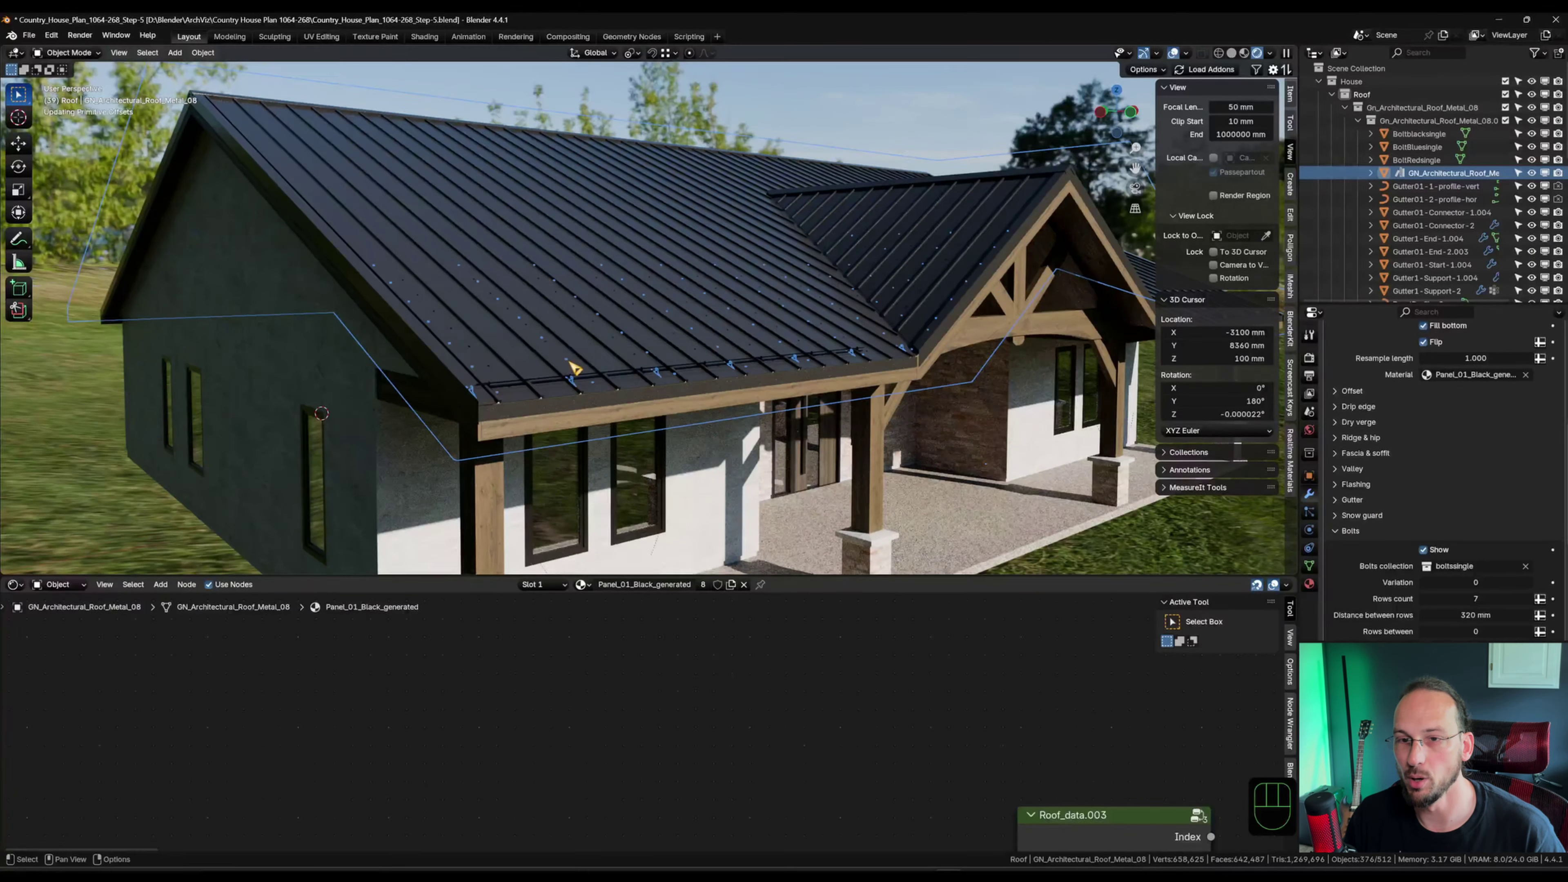
{"action": "scroll", "coordinate": [629, 334], "scroll_direction": "up", "scroll_amount": 5}
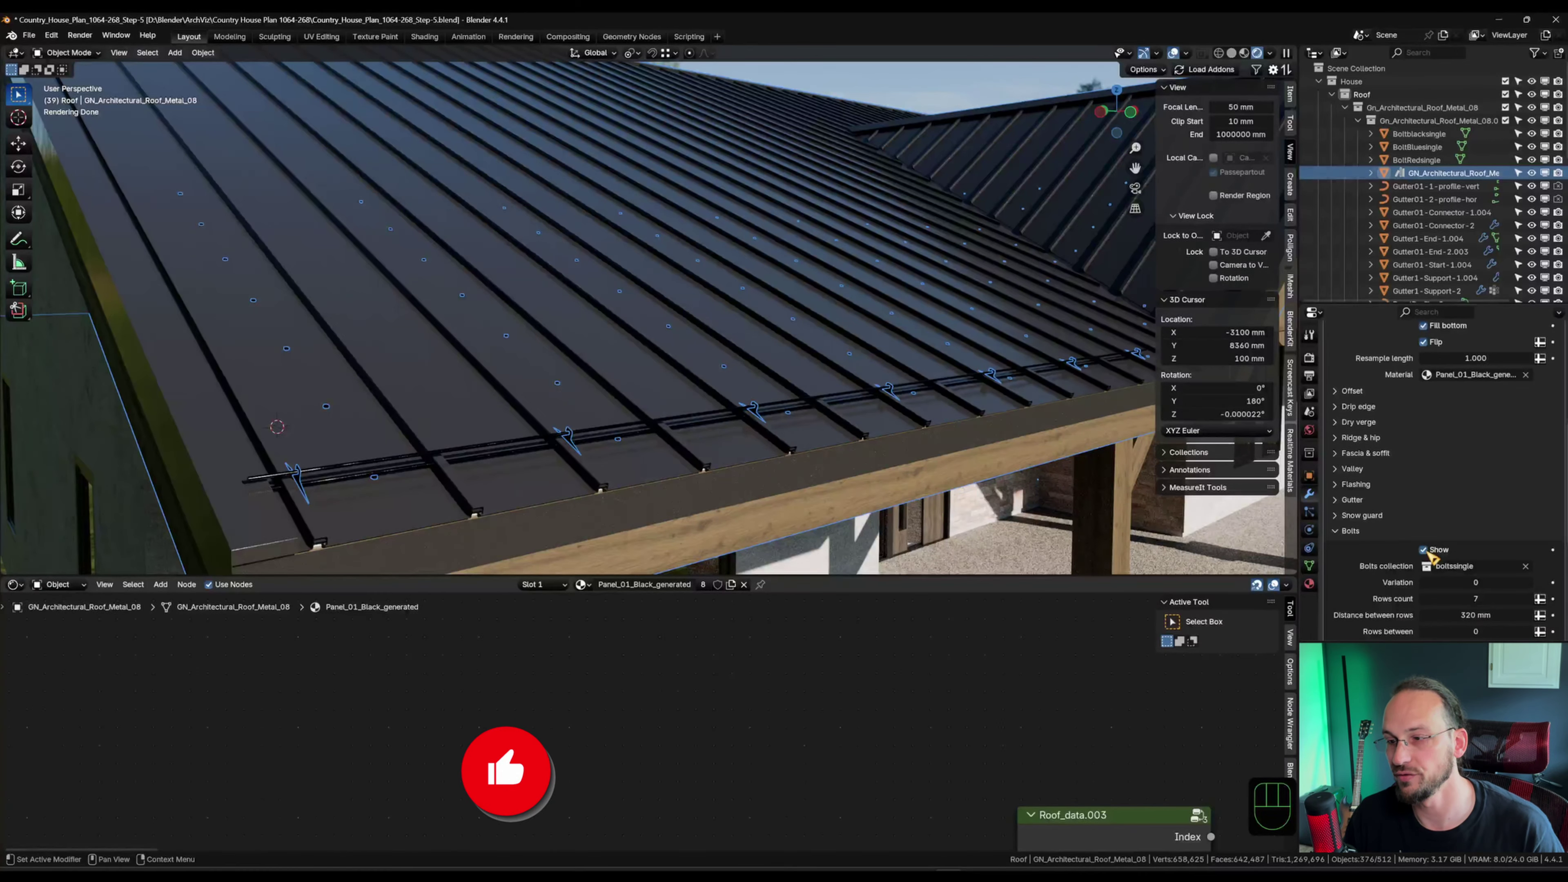
{"action": "left_click", "coordinate": [1350, 531]}
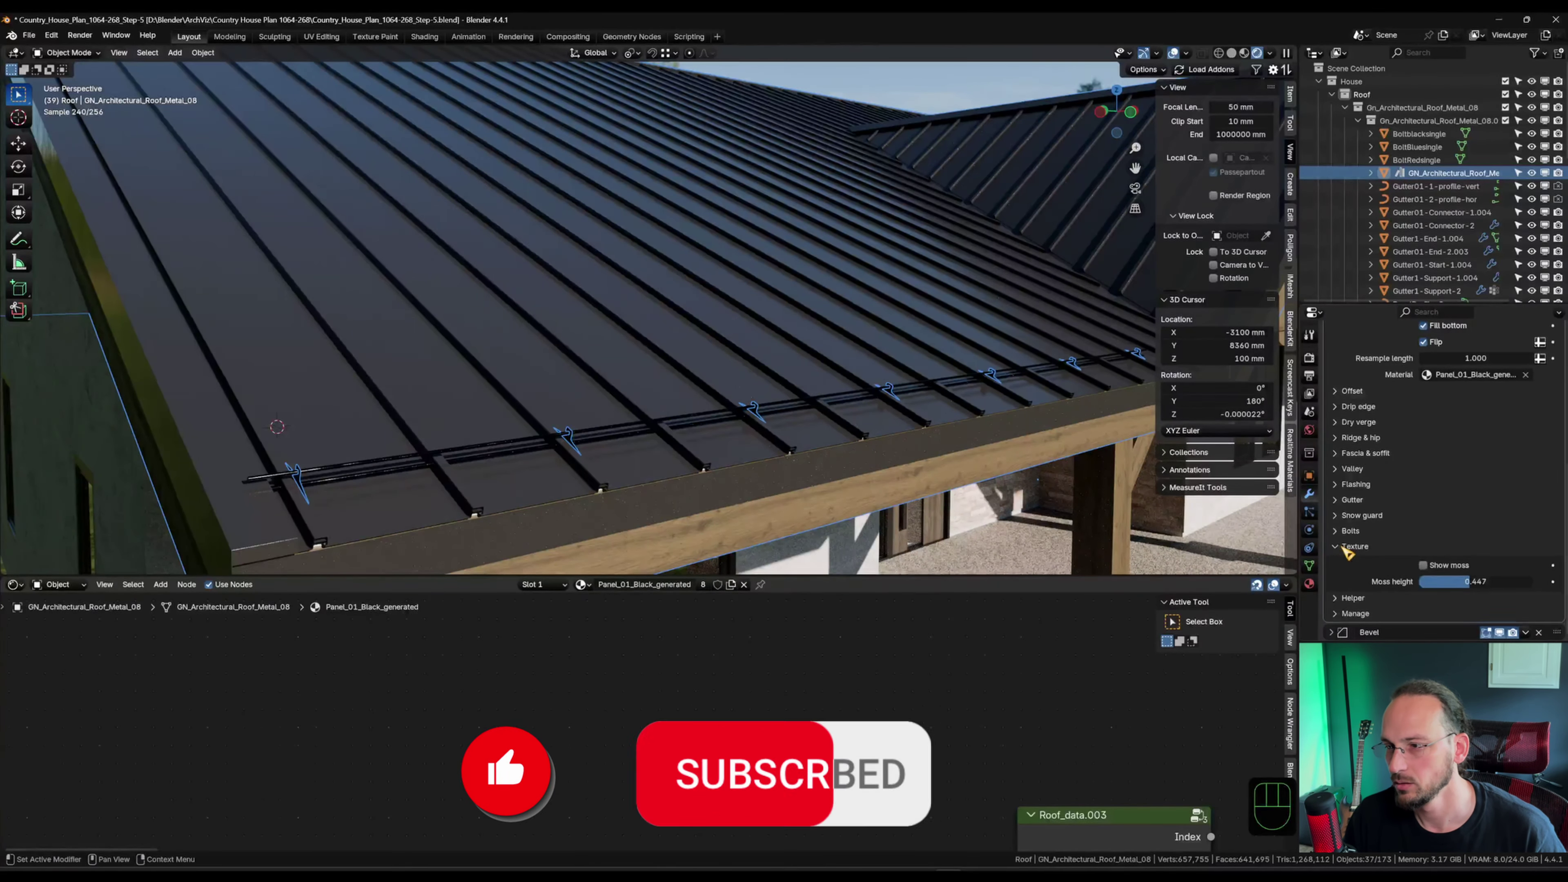
Set the snow guards to 2 rows with 1610 mm between rows and a vertical offset of 1990 mm.
{"action": "left_click", "coordinate": [1360, 552]}
{"action": "scroll", "coordinate": [1383, 550], "scroll_direction": "down", "scroll_amount": 3}
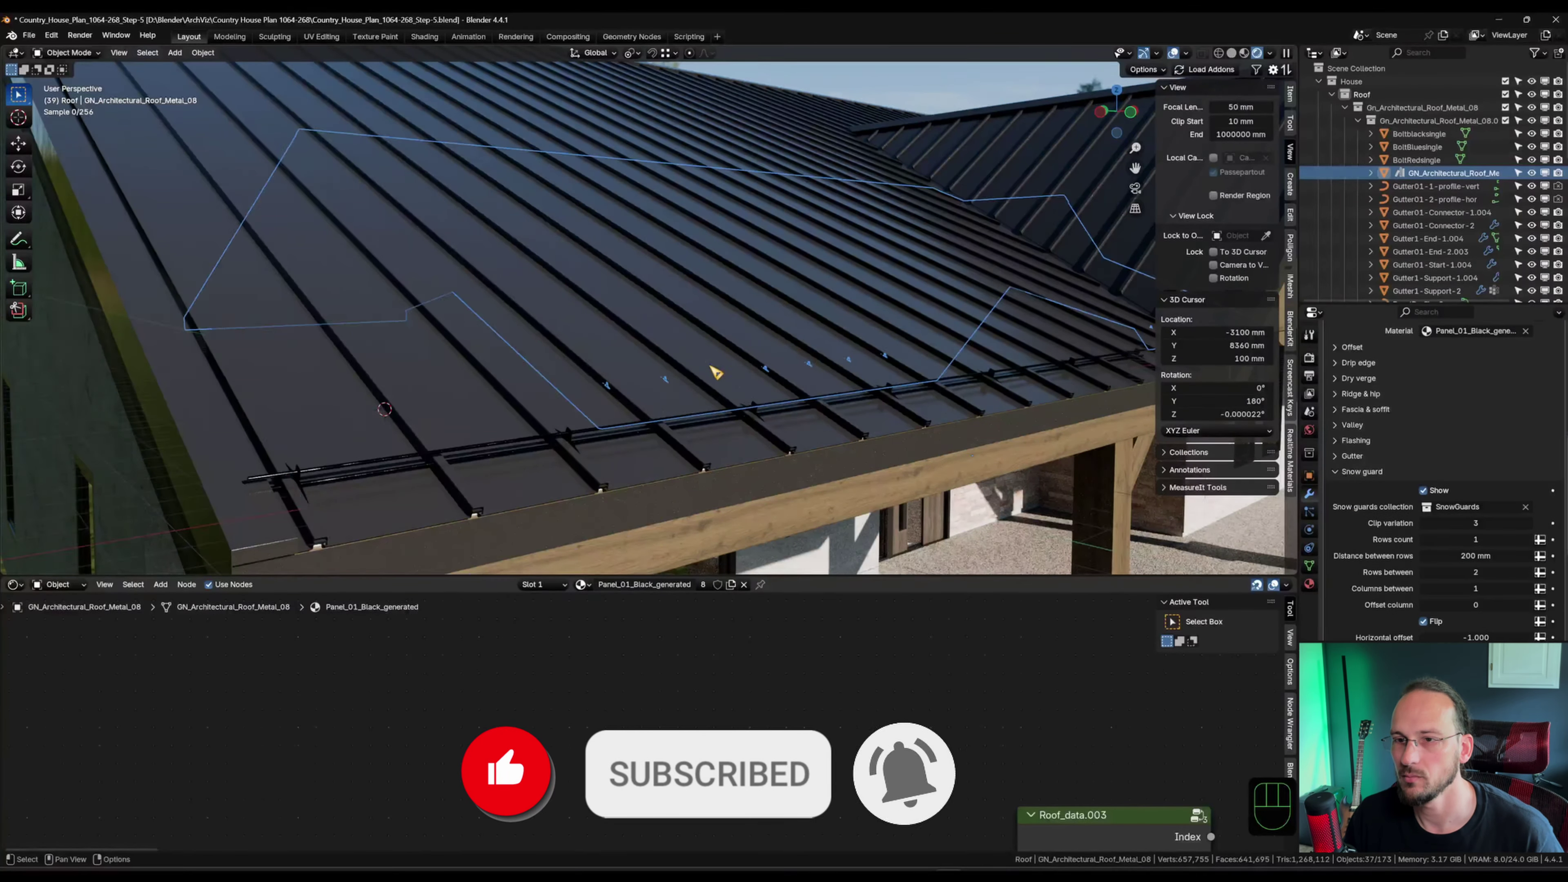
{"action": "scroll", "coordinate": [716, 373], "scroll_direction": "down", "scroll_amount": 5}
{"action": "middle_click_drag", "start_coordinate": [802, 375], "coordinate": [811, 414], "text": "shift"}
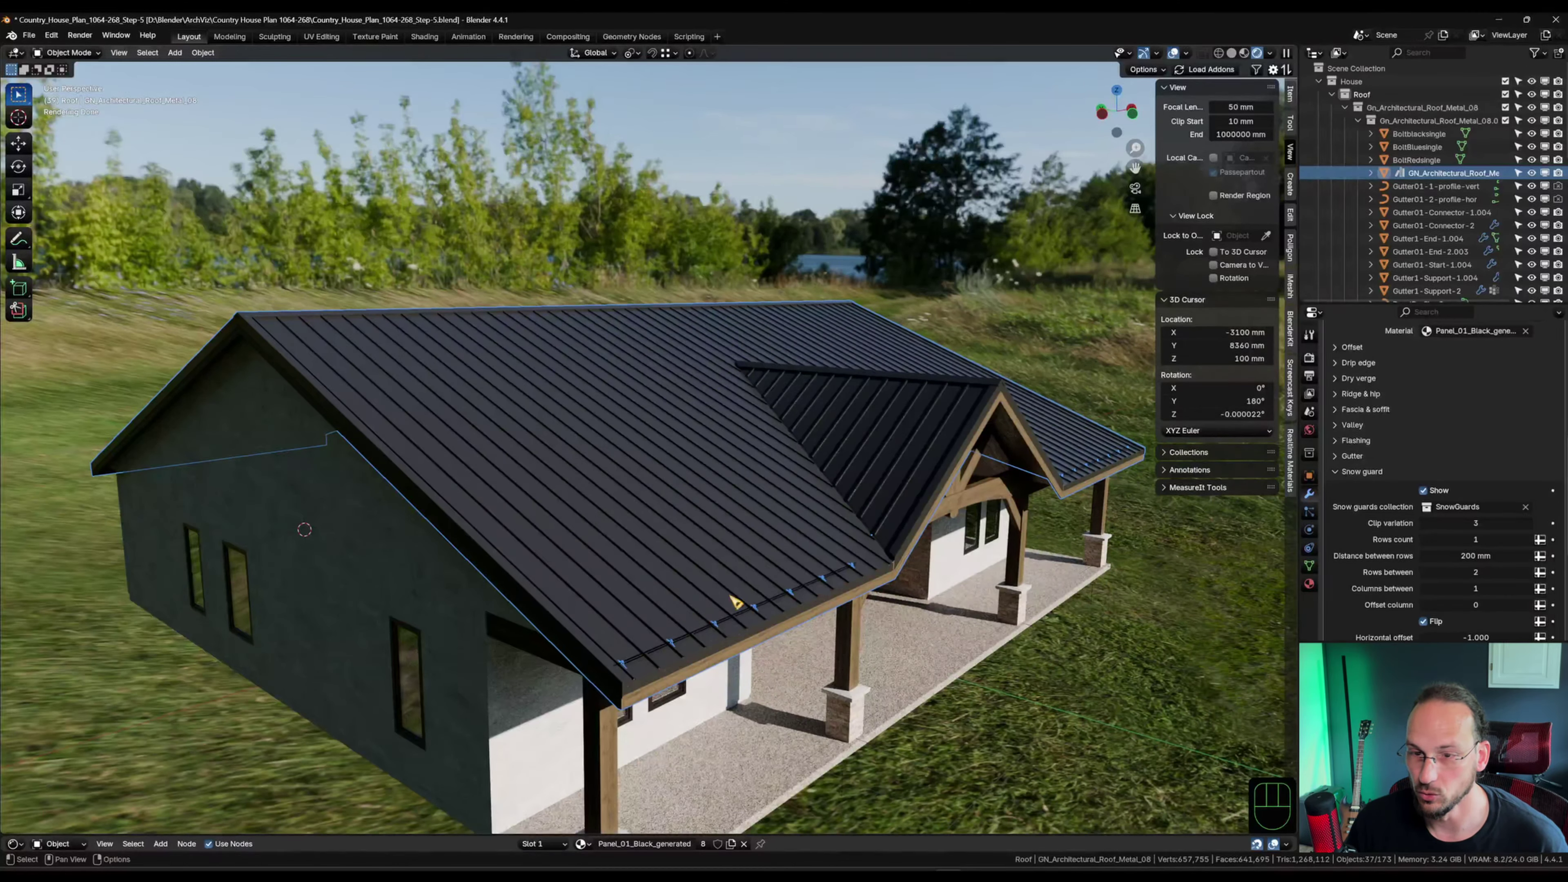
{"action": "scroll", "coordinate": [1469, 580], "scroll_direction": "down", "scroll_amount": 5}
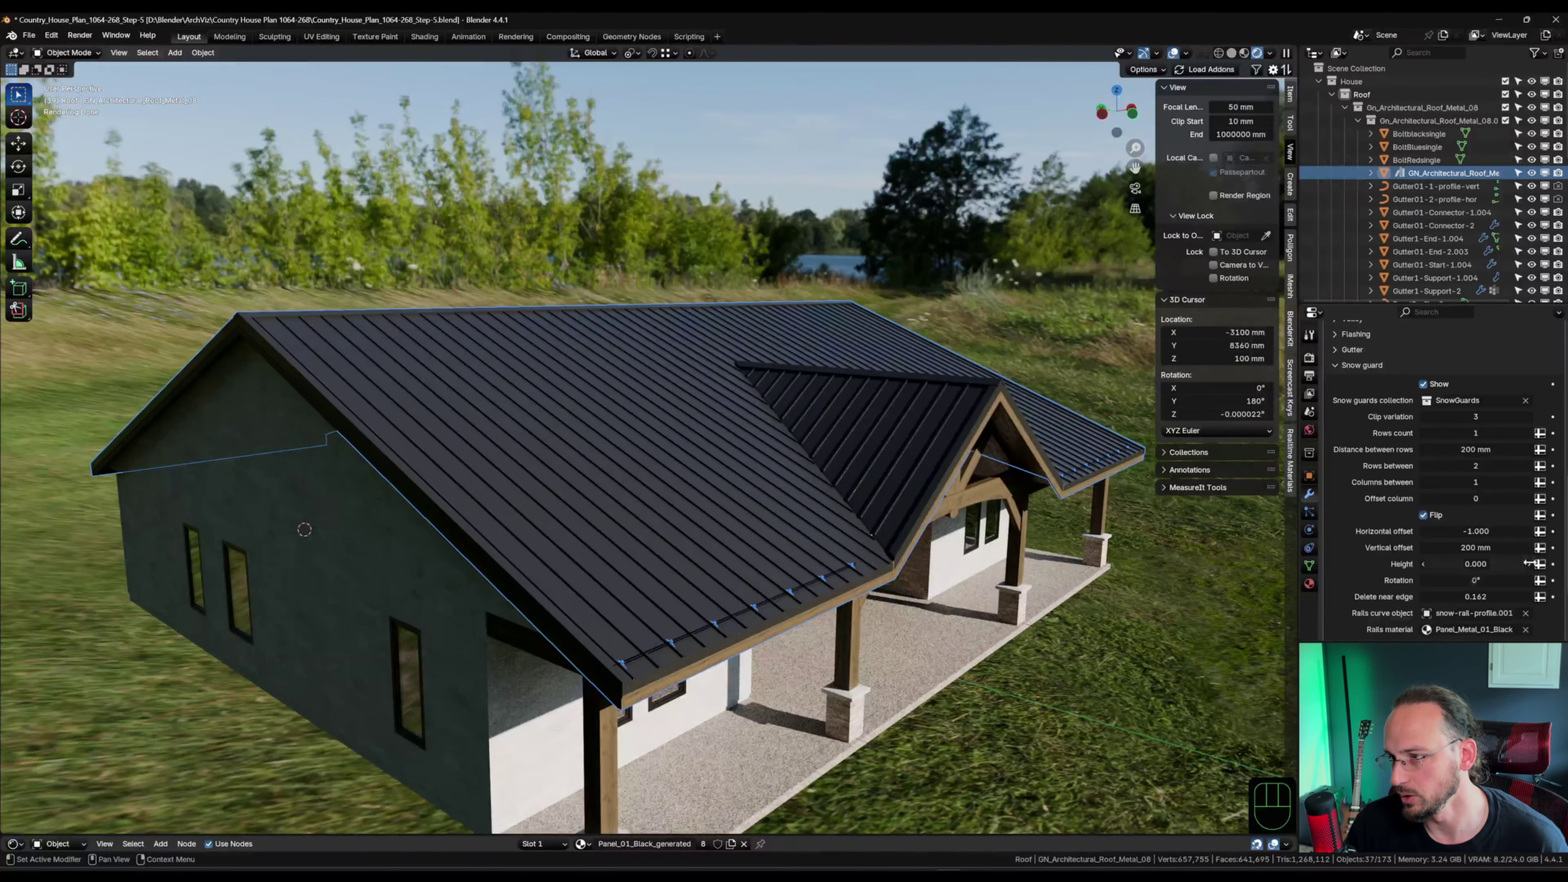
{"action": "left_click_drag", "start_coordinate": [1475, 547], "coordinate": [1475, 547]}
{"action": "left_click", "coordinate": [1529, 433]}
{"action": "left_click_drag", "start_coordinate": [1475, 449], "coordinate": [1476, 449]}
{"action": "middle_click_drag", "start_coordinate": [869, 459], "coordinate": [911, 565], "text": "shift"}
{"action": "middle_click_drag", "start_coordinate": [829, 620], "coordinate": [648, 486], "text": "shift"}
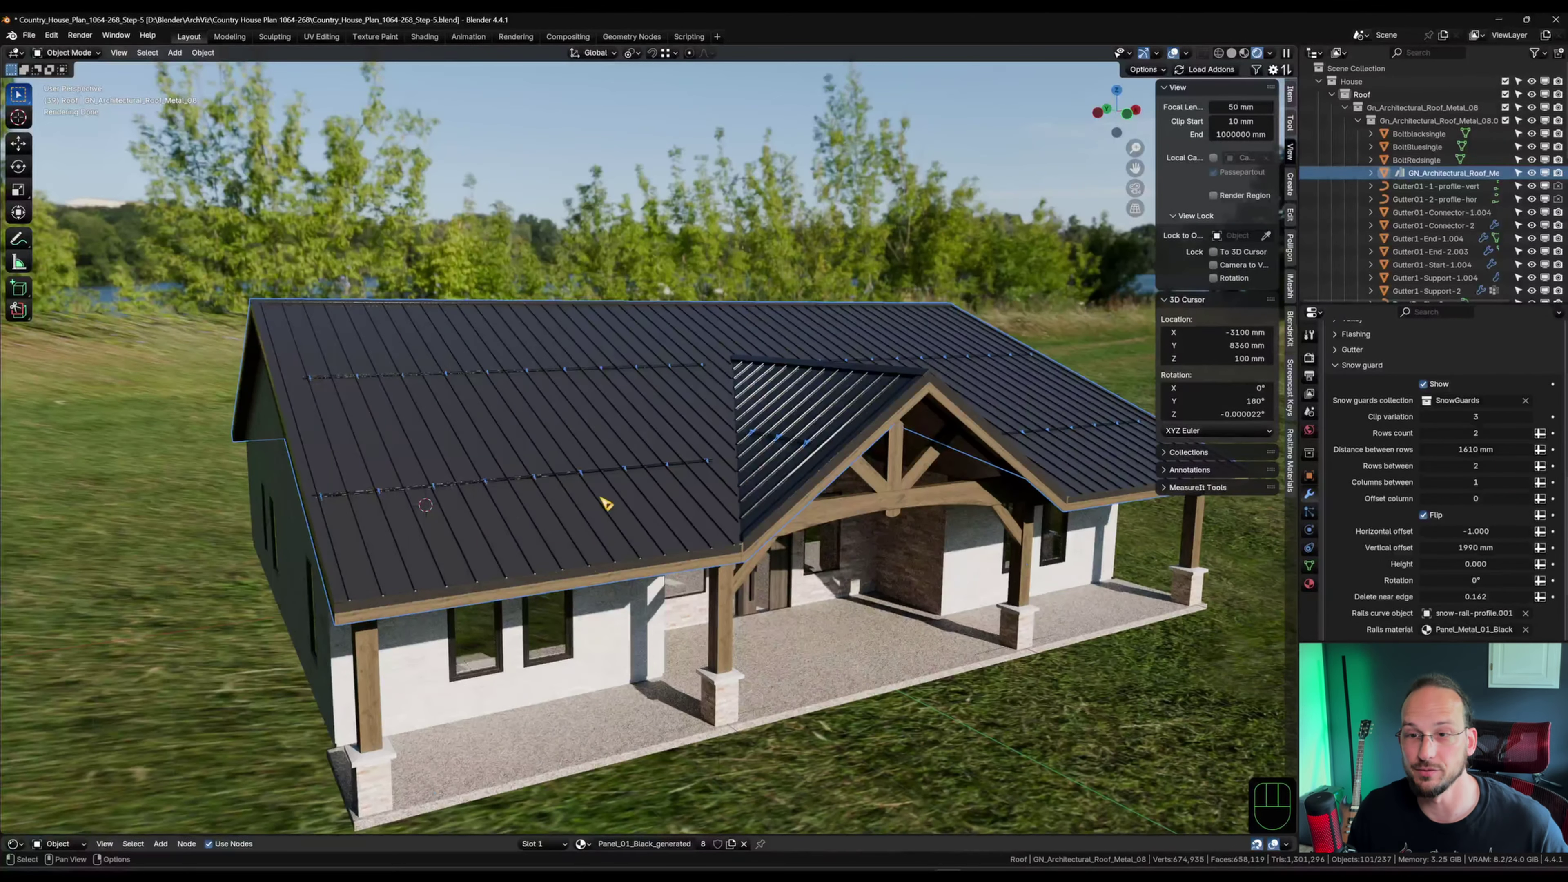
Set the snow guard height to -0.001, check the rails across the roof and collapse the snow guard settings.
{"action": "scroll", "coordinate": [604, 503], "scroll_direction": "up", "scroll_amount": 10}
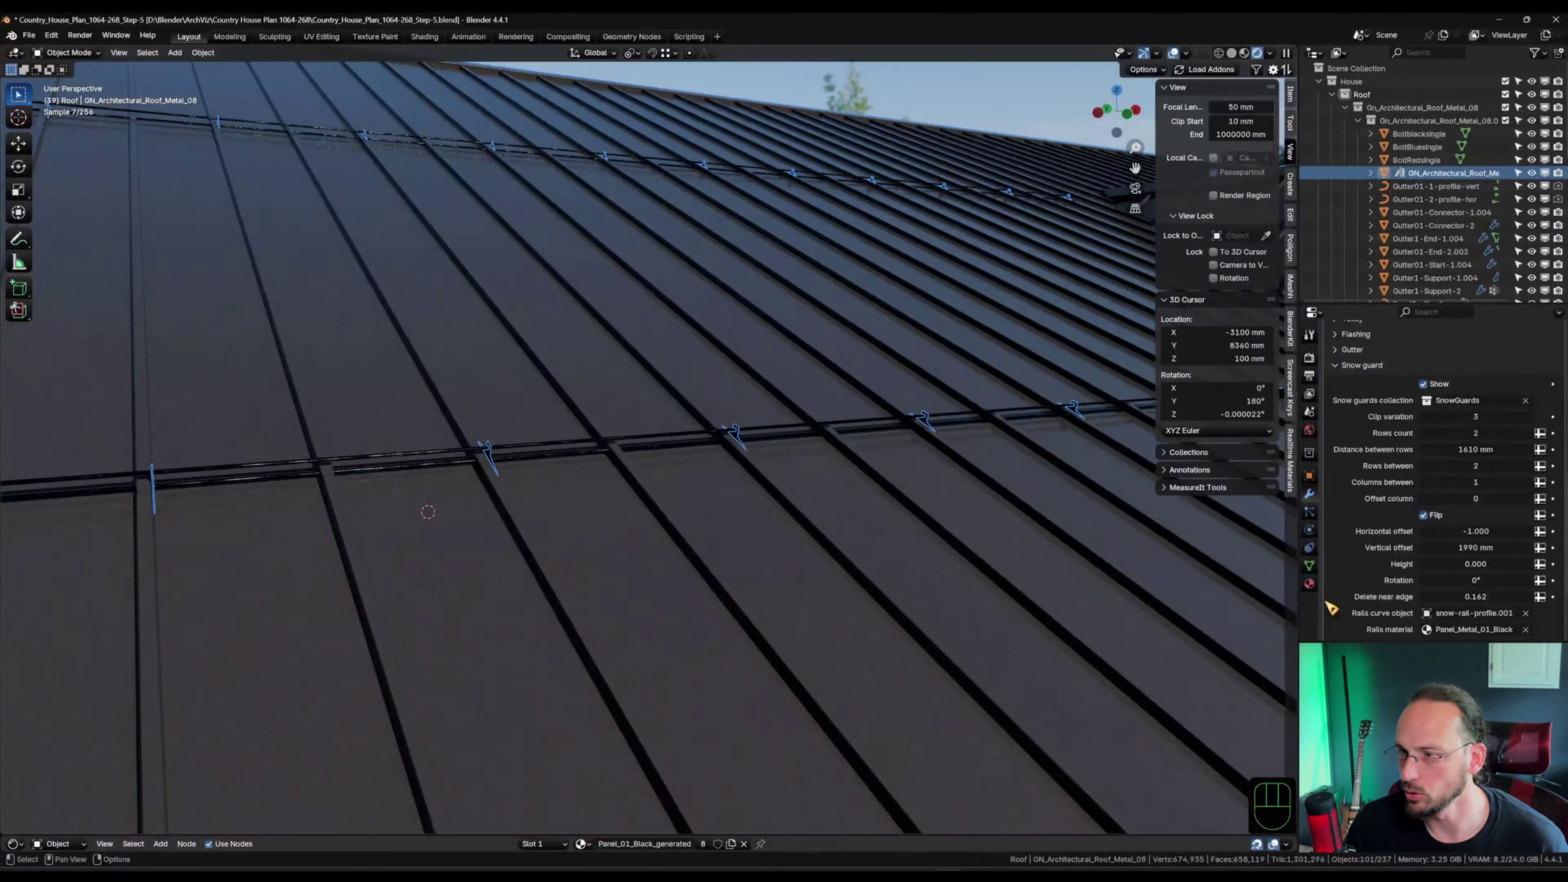
{"action": "left_click_drag", "start_coordinate": [1475, 563], "coordinate": [1463, 563], "text": "shift"}
{"action": "scroll", "coordinate": [903, 593], "scroll_direction": "down", "scroll_amount": 10}
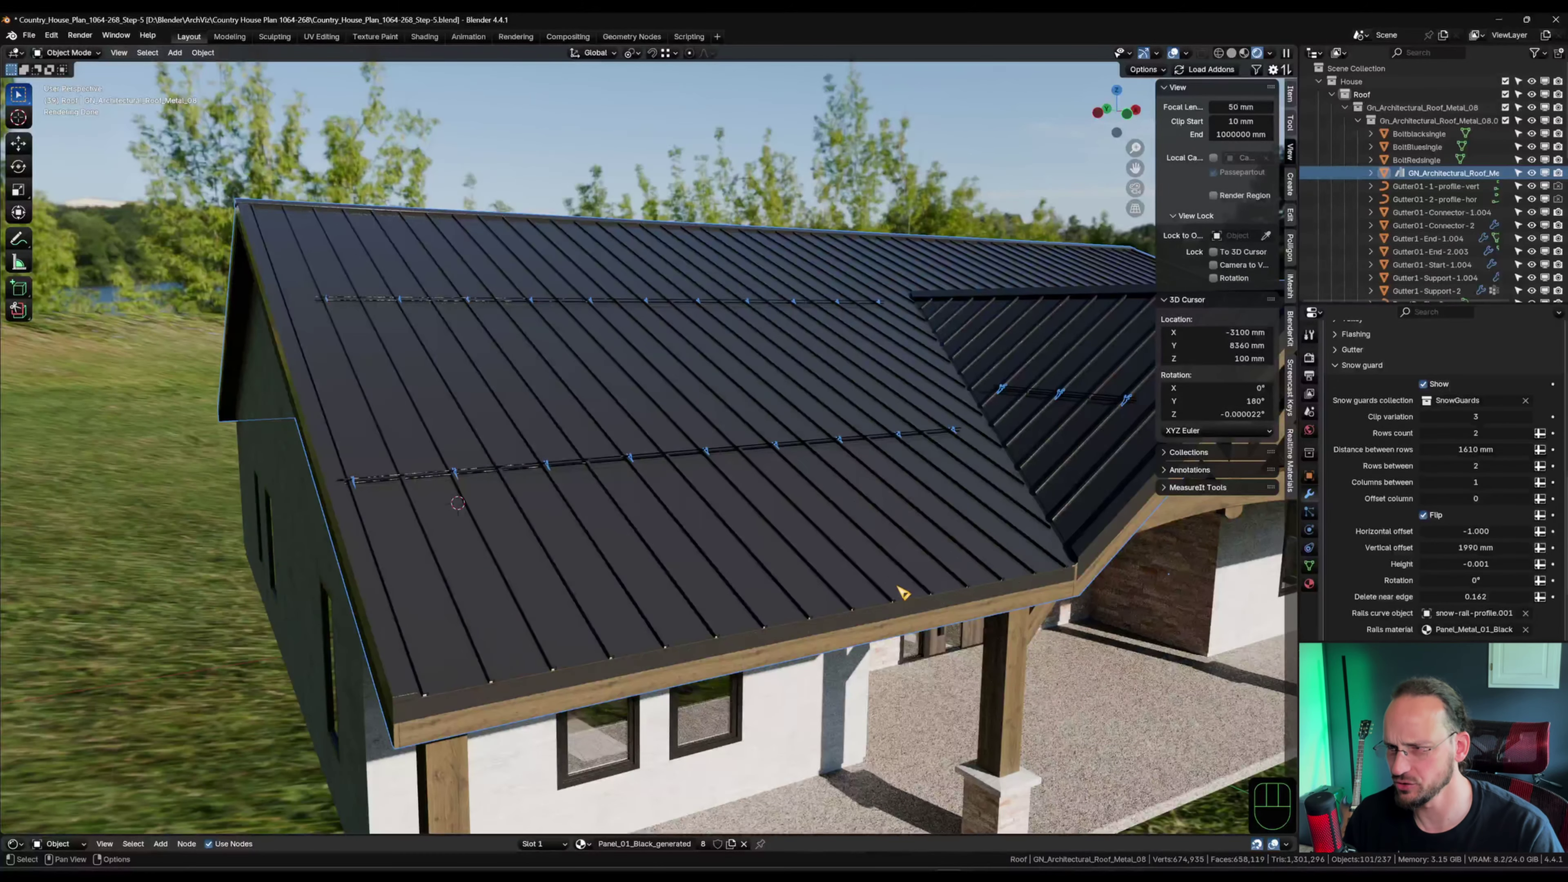
{"action": "scroll", "coordinate": [938, 587], "scroll_direction": "down", "scroll_amount": 2}
{"action": "middle_click_drag", "start_coordinate": [939, 587], "coordinate": [778, 550]}
{"action": "scroll", "coordinate": [1404, 597], "scroll_direction": "down", "scroll_amount": 1}
{"action": "scroll", "coordinate": [1336, 411], "scroll_direction": "up", "scroll_amount": 2}
{"action": "left_click", "coordinate": [1340, 393]}
Open the roof generator's gutter settings and switch the viewport to solid shading with the front eaves in view.
{"action": "scroll", "coordinate": [623, 508], "scroll_direction": "down", "scroll_amount": 2}
{"action": "middle_click_drag", "start_coordinate": [623, 508], "coordinate": [546, 630]}
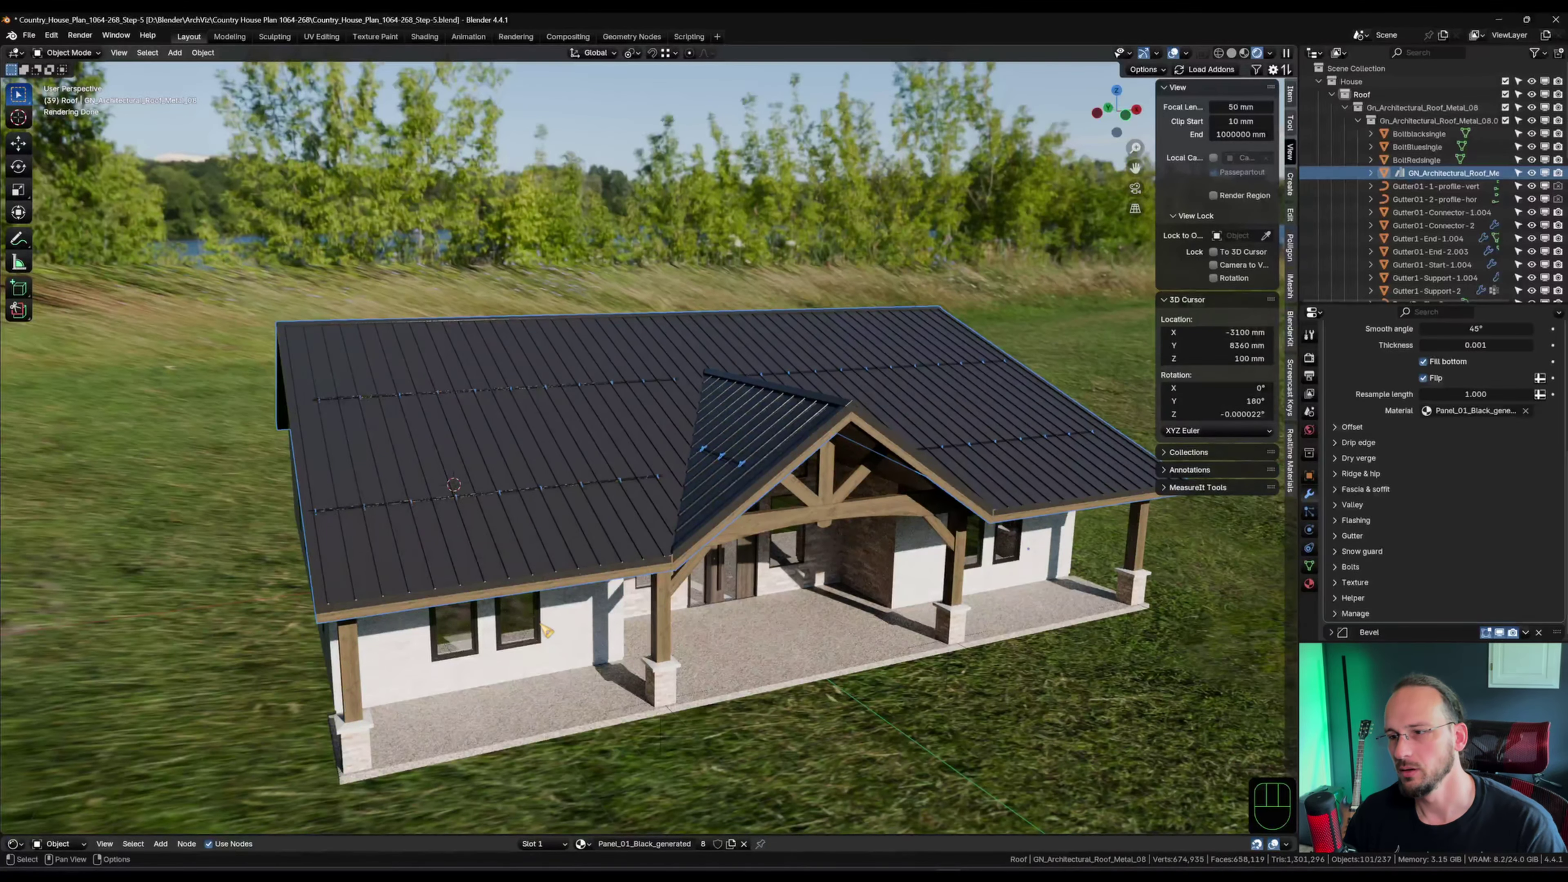
{"action": "left_click", "coordinate": [1337, 536]}
{"action": "middle_click_drag", "start_coordinate": [459, 639], "coordinate": [543, 659]}
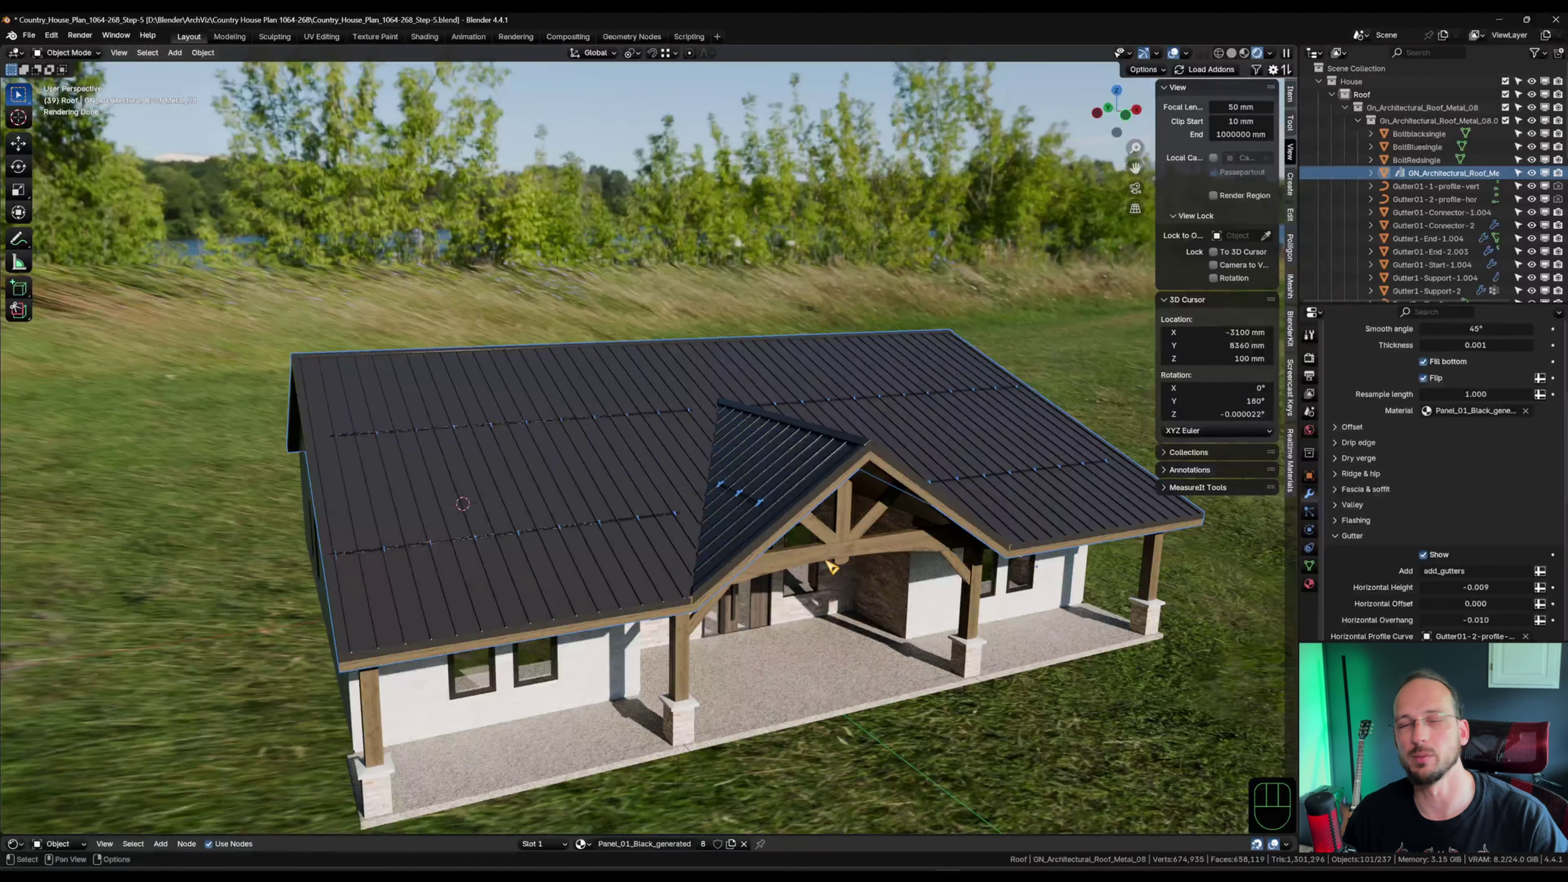
{"action": "left_click", "coordinate": [1231, 53]}
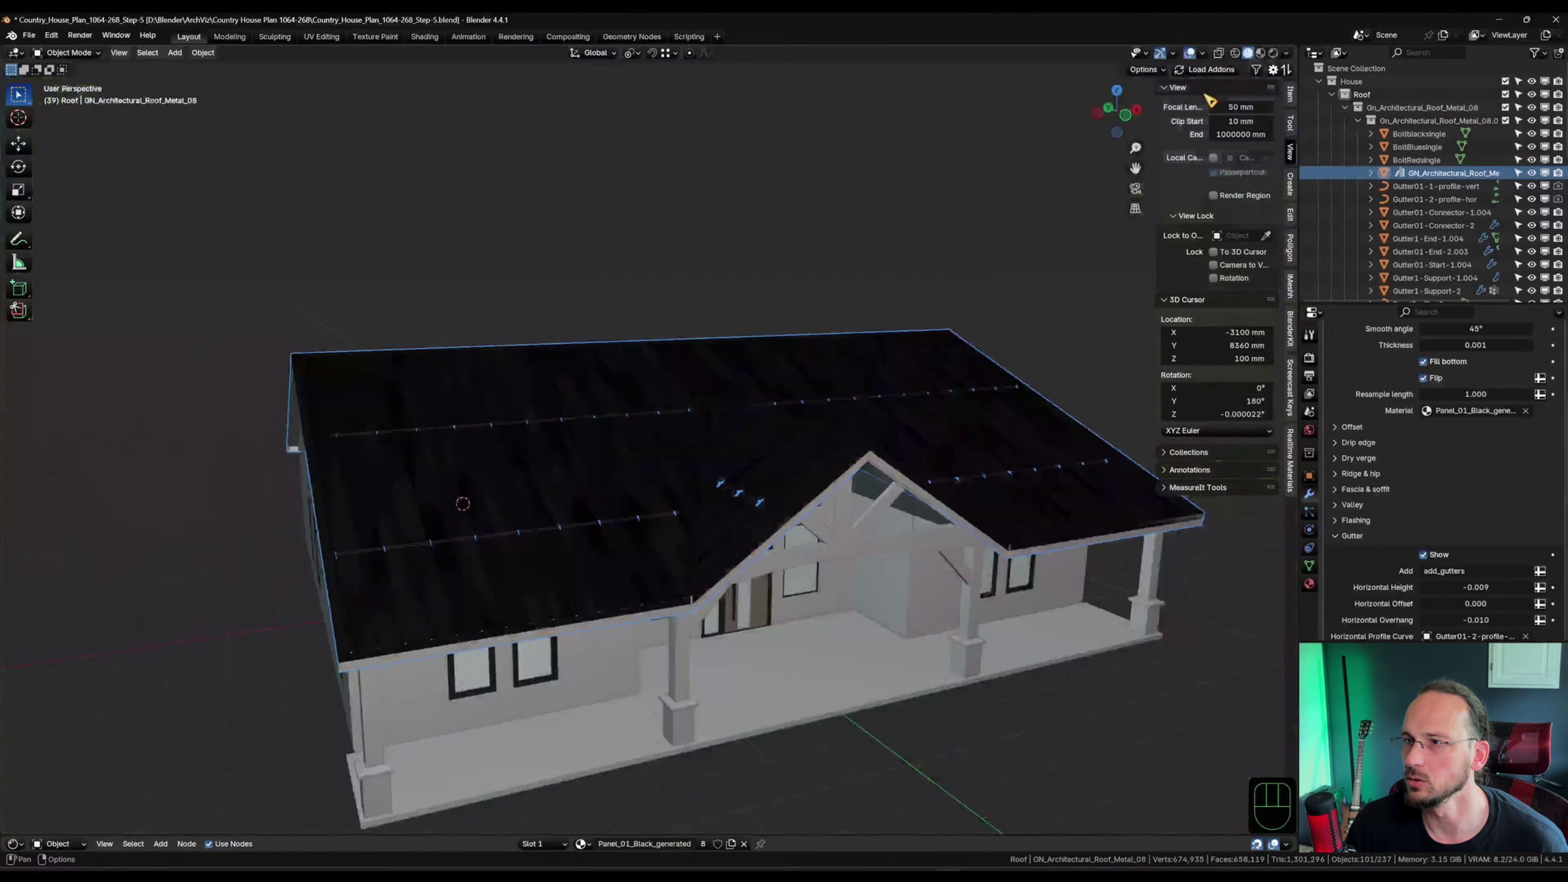
{"action": "middle_click_drag", "start_coordinate": [608, 645], "coordinate": [851, 560]}
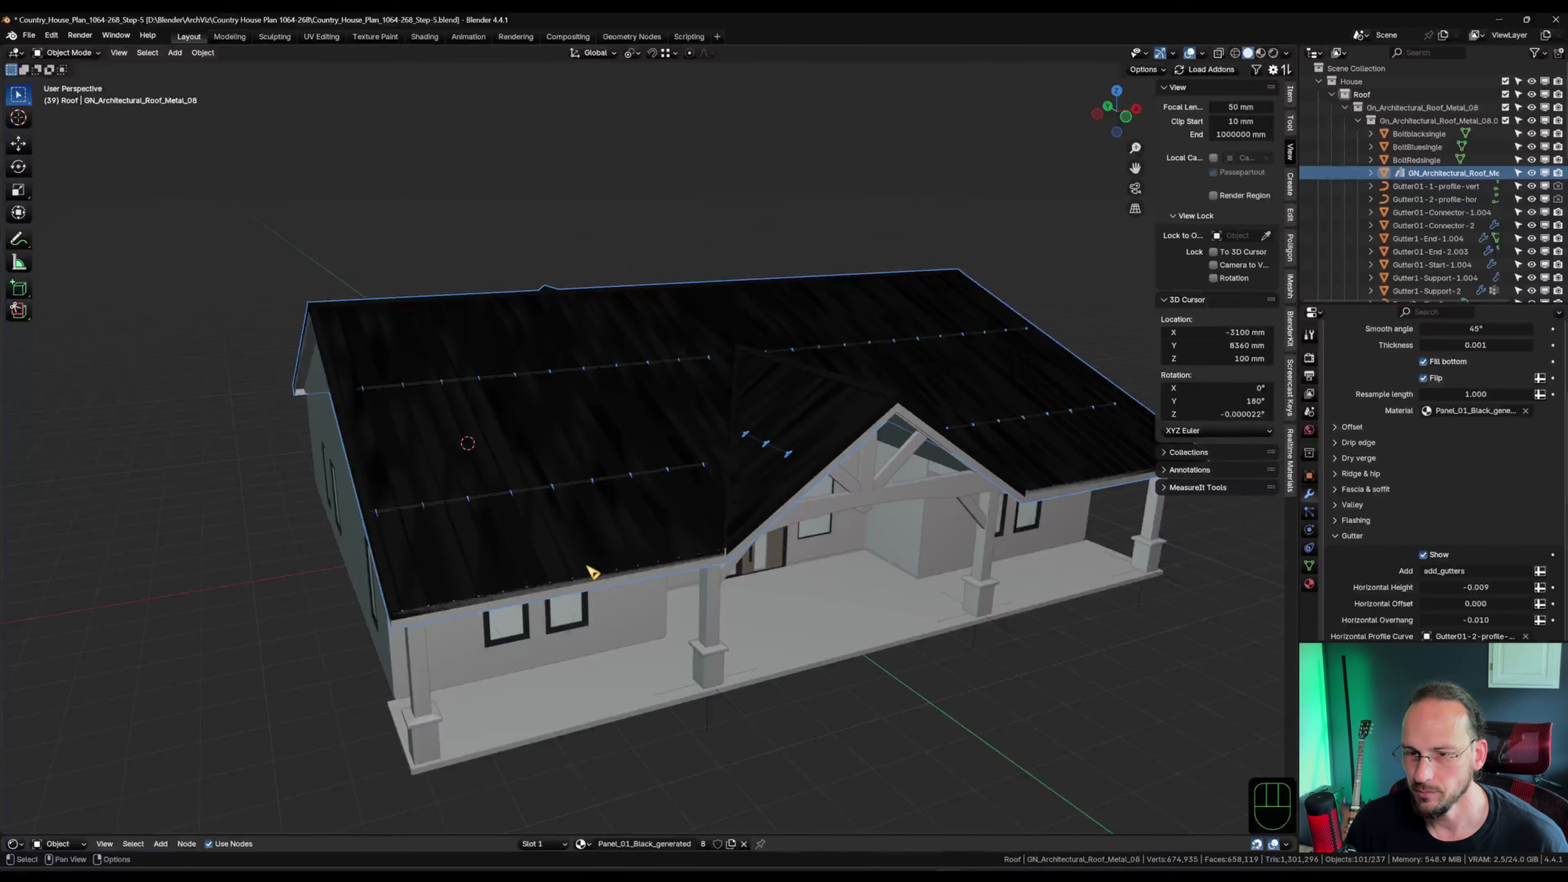
Enter the roof mesh's edit mode and select the front eave edges on both sides of the entrance gable.
{"action": "key", "text": "Tab"}
{"action": "left_click", "coordinate": [645, 532]}
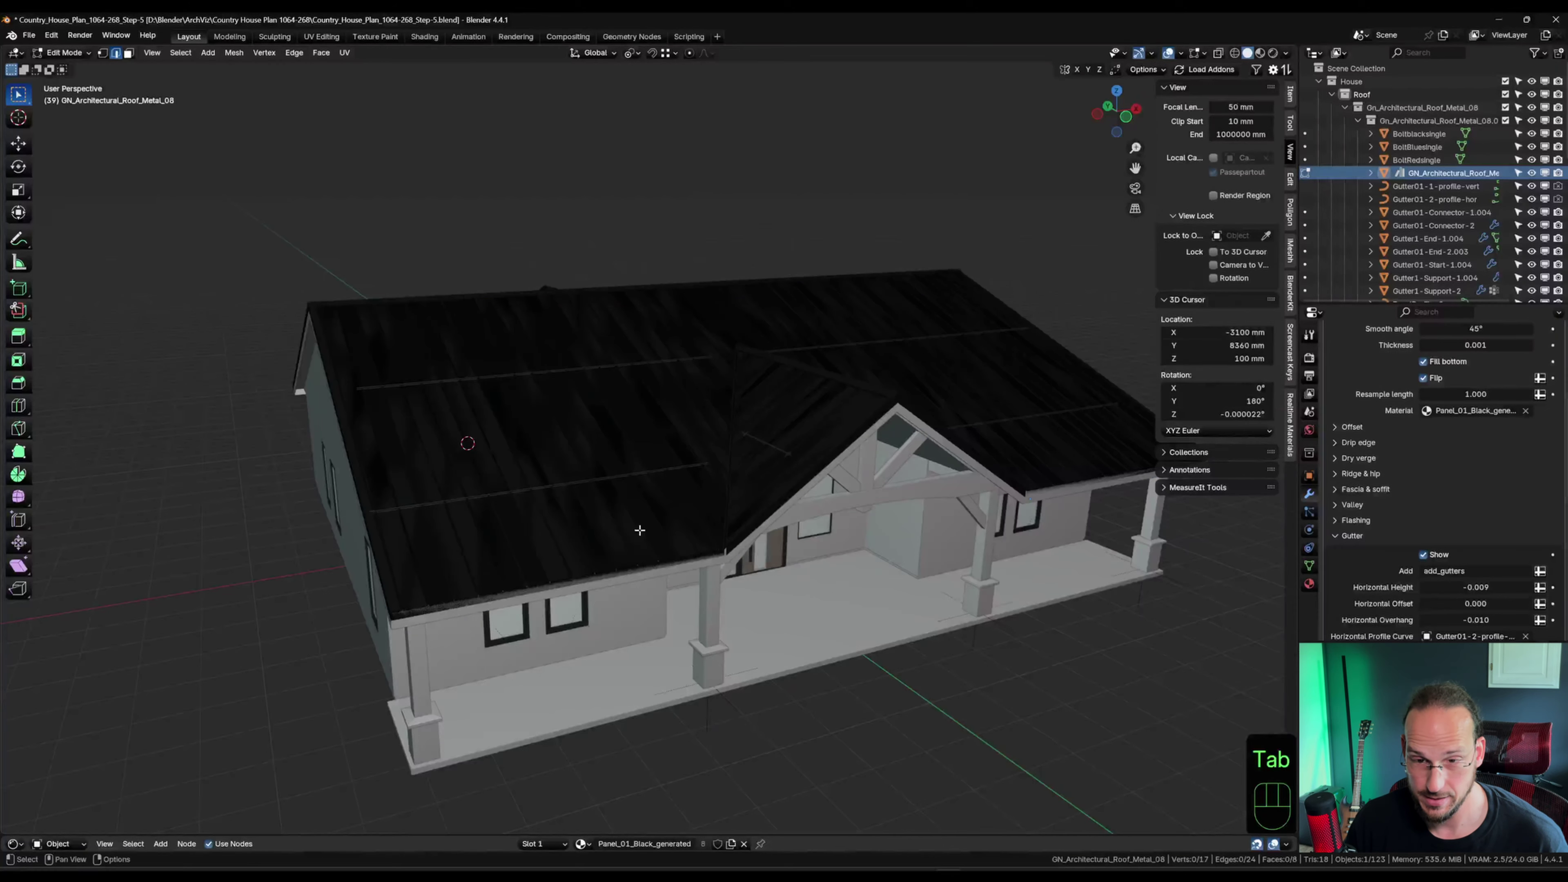
{"action": "left_click", "coordinate": [579, 583]}
{"action": "left_click", "coordinate": [1076, 478], "text": "shift"}
{"action": "middle_click_drag", "start_coordinate": [224, 424], "coordinate": [435, 568]}
{"action": "scroll", "coordinate": [313, 406], "scroll_direction": "down", "scroll_amount": 3}
{"action": "middle_click_drag", "start_coordinate": [229, 575], "coordinate": [722, 406], "text": "shift"}
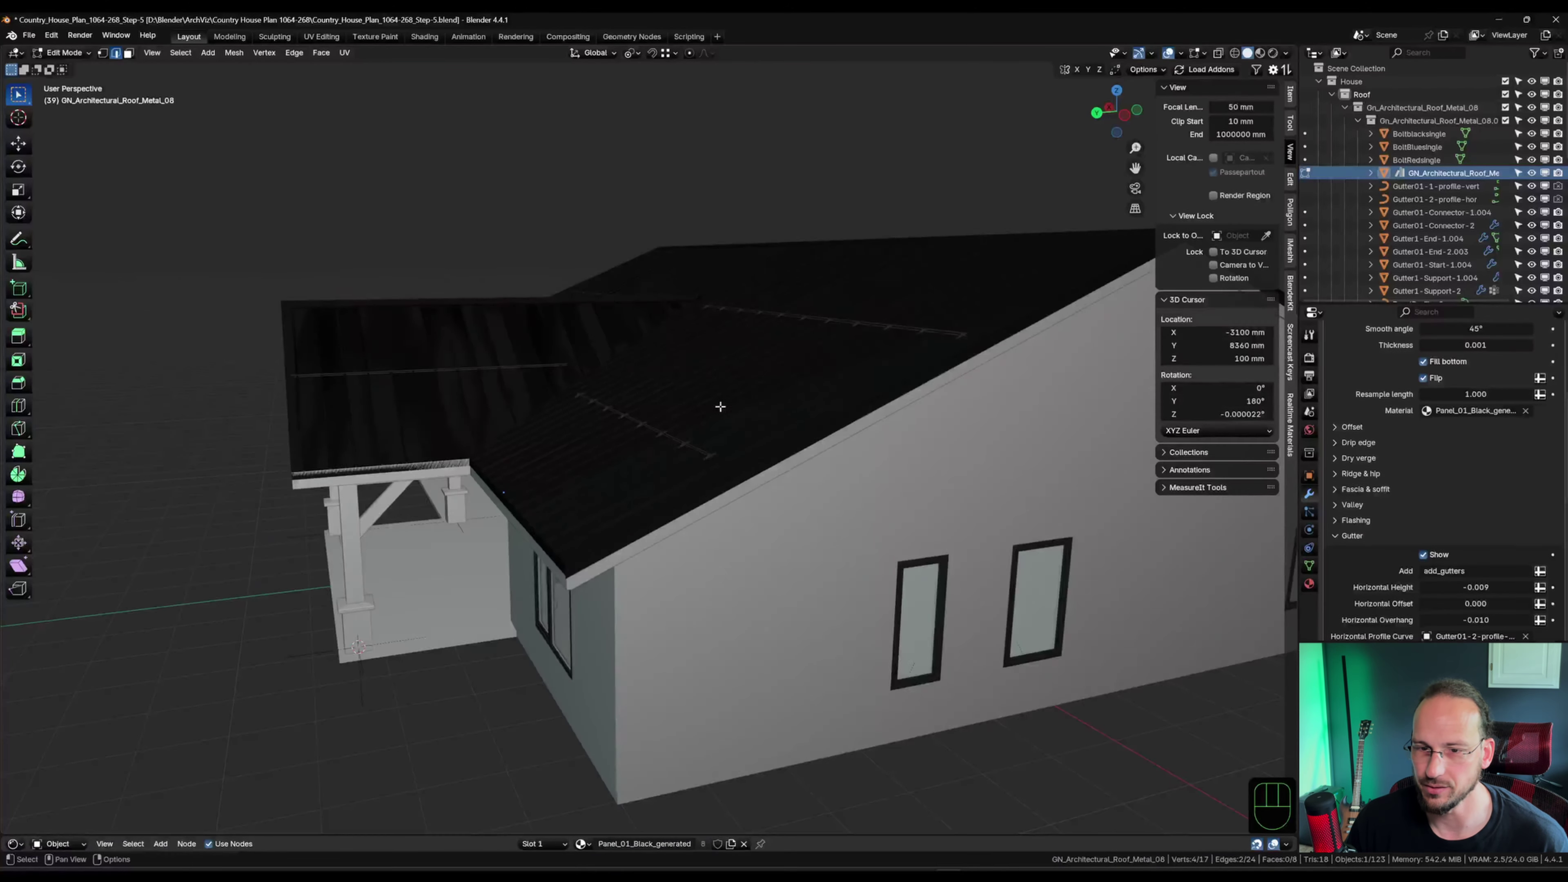
Add the rear eave edges to the selection, including the two that meet at the porch's inner corner.
{"action": "left_click", "coordinate": [537, 512], "text": "shift"}
{"action": "scroll", "coordinate": [537, 512], "scroll_direction": "down", "scroll_amount": 3}
{"action": "middle_click_drag", "start_coordinate": [1051, 438], "coordinate": [762, 488]}
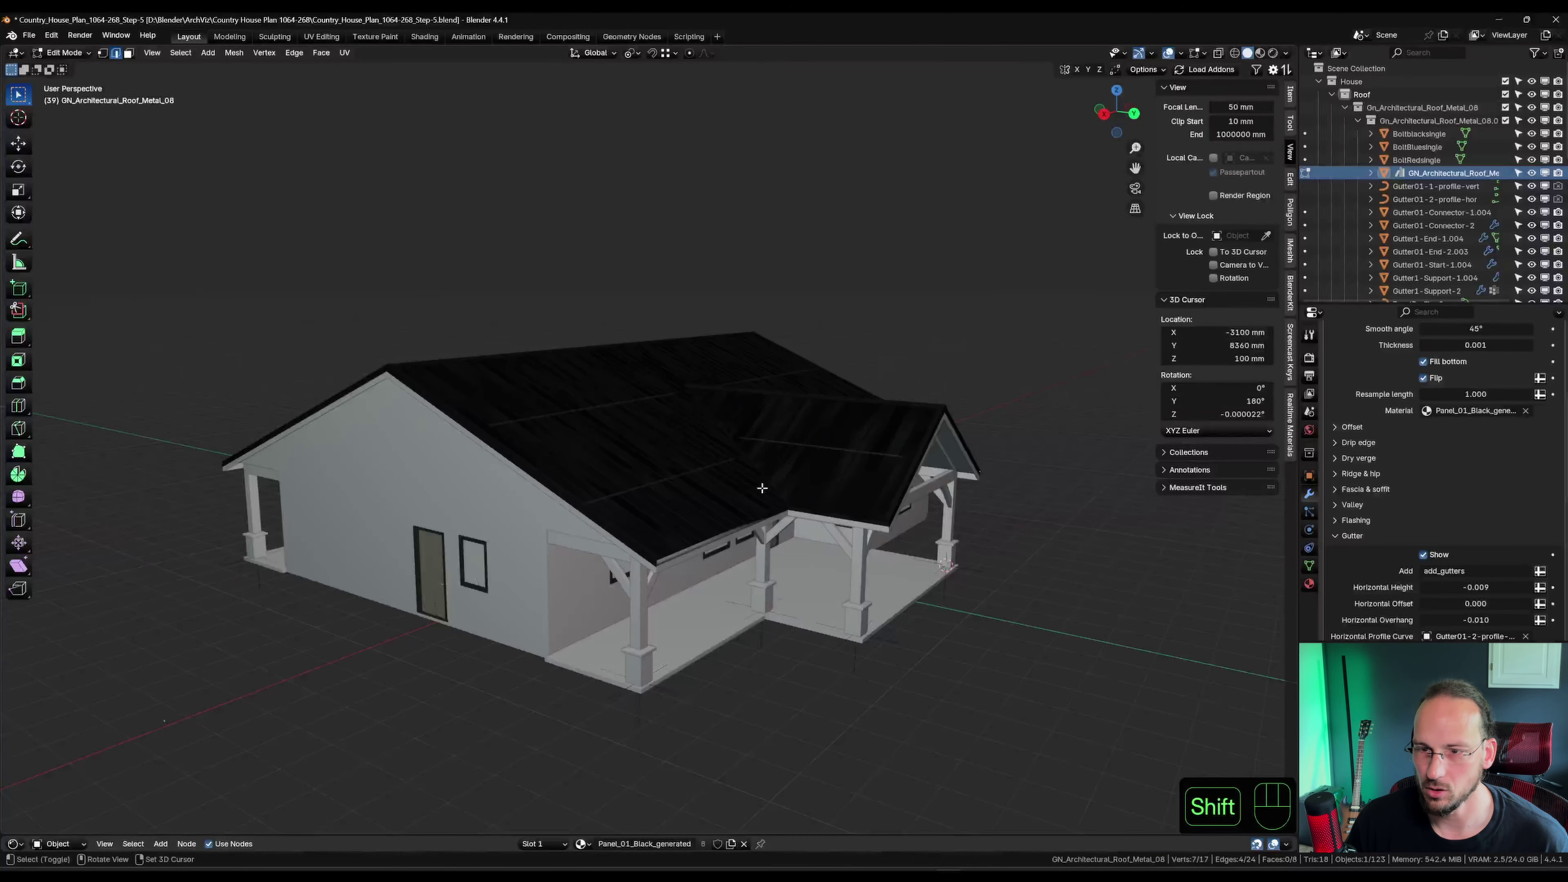
{"action": "left_click", "coordinate": [840, 509], "text": "shift"}
{"action": "left_click", "coordinate": [747, 519], "text": "shift"}
{"action": "middle_click_drag", "start_coordinate": [801, 541], "coordinate": [420, 530]}
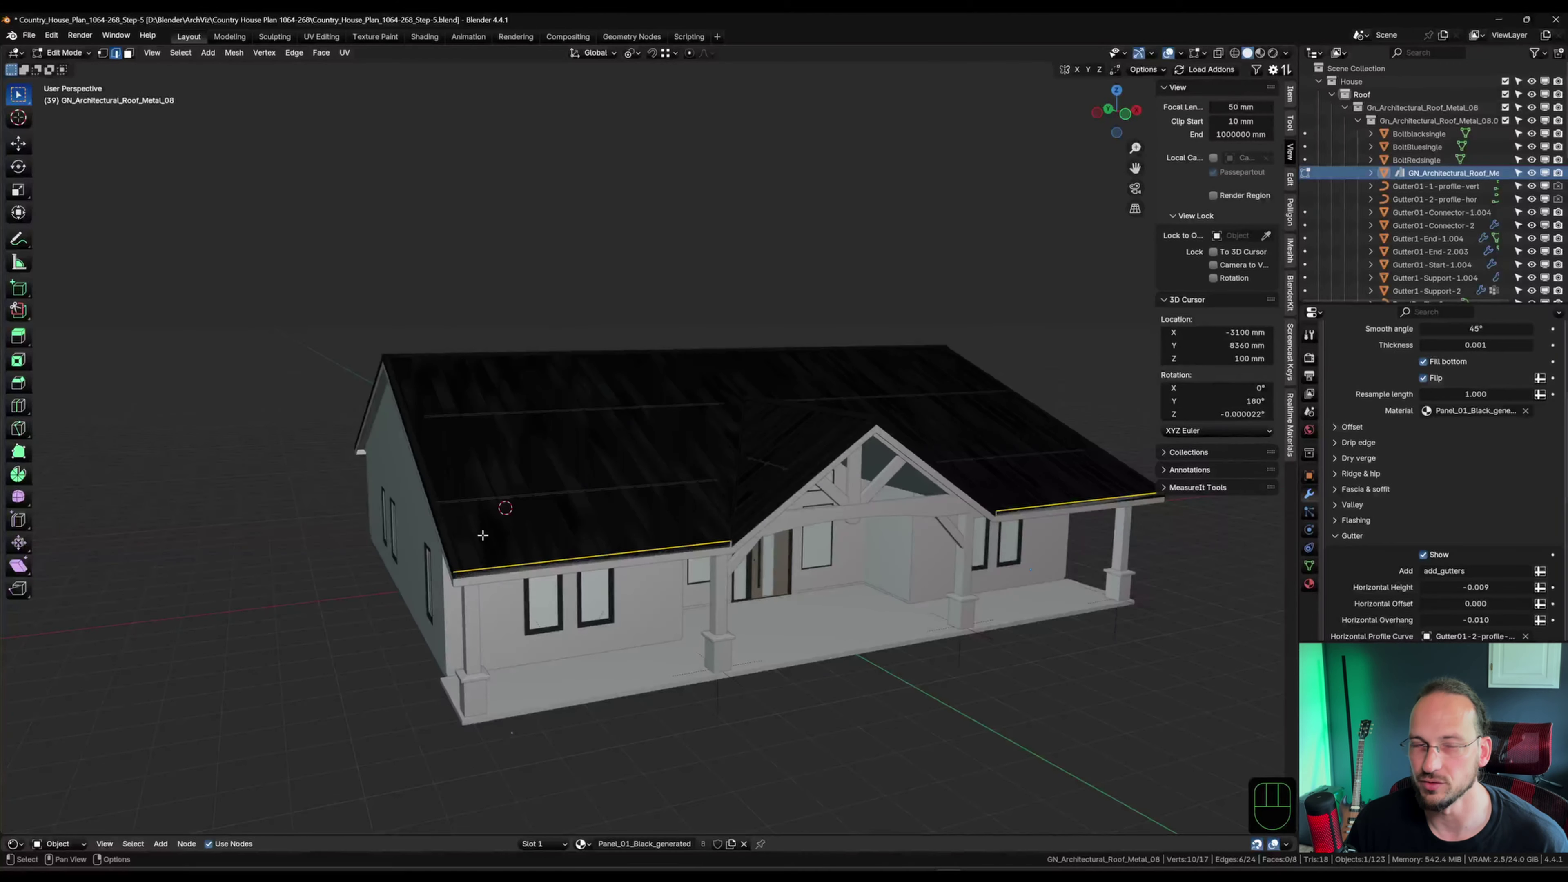
Enable the add_gutters attribute on the selected eave edges and return to object mode.
{"action": "left_click", "coordinate": [1309, 566]}
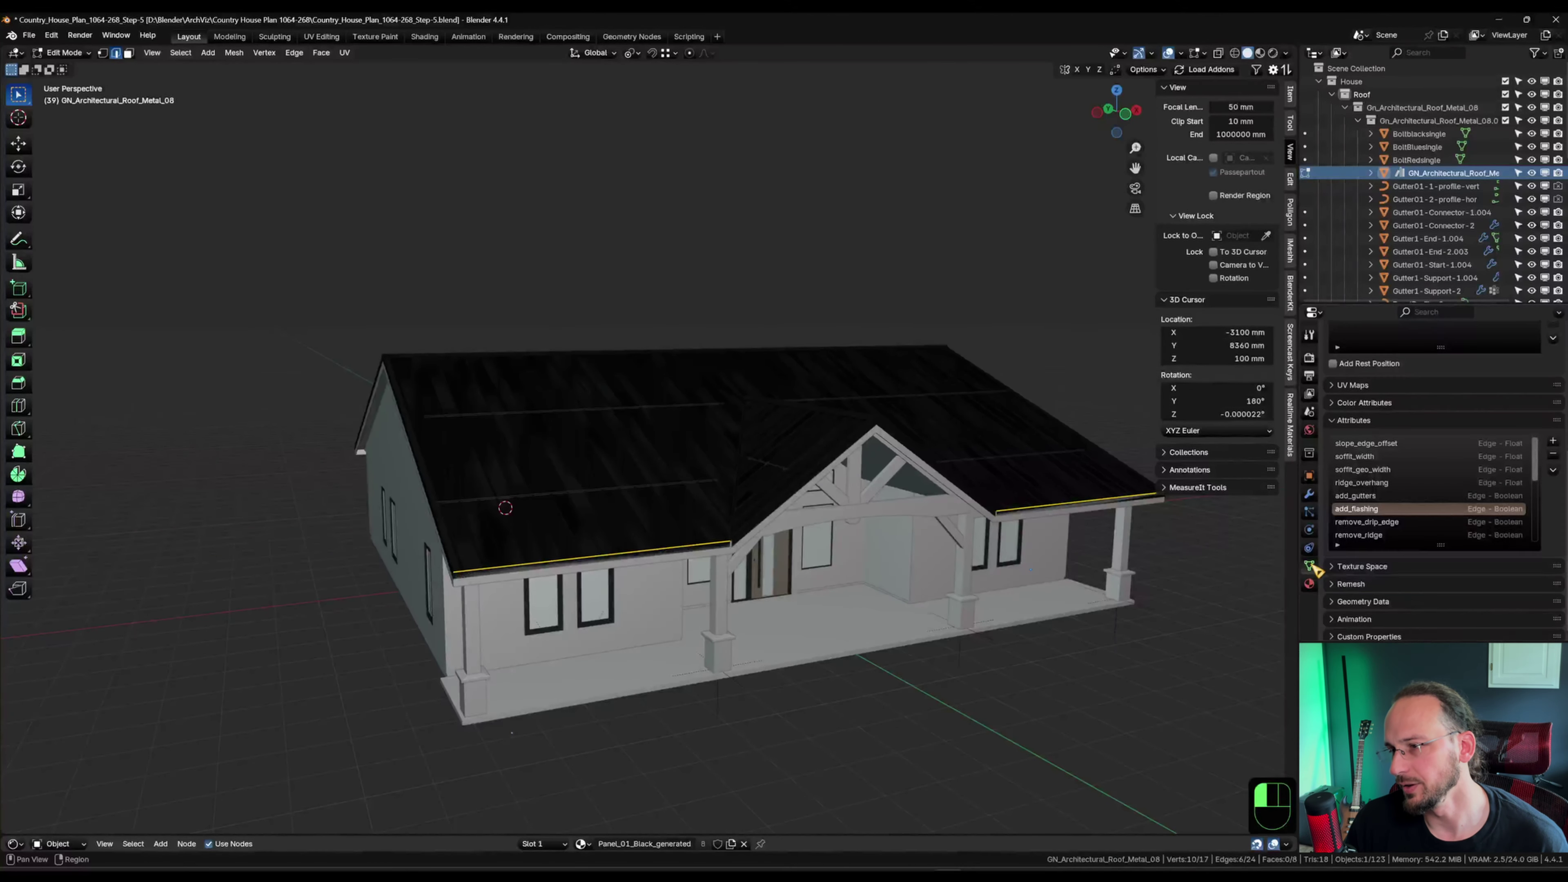
{"action": "left_click", "coordinate": [1399, 496]}
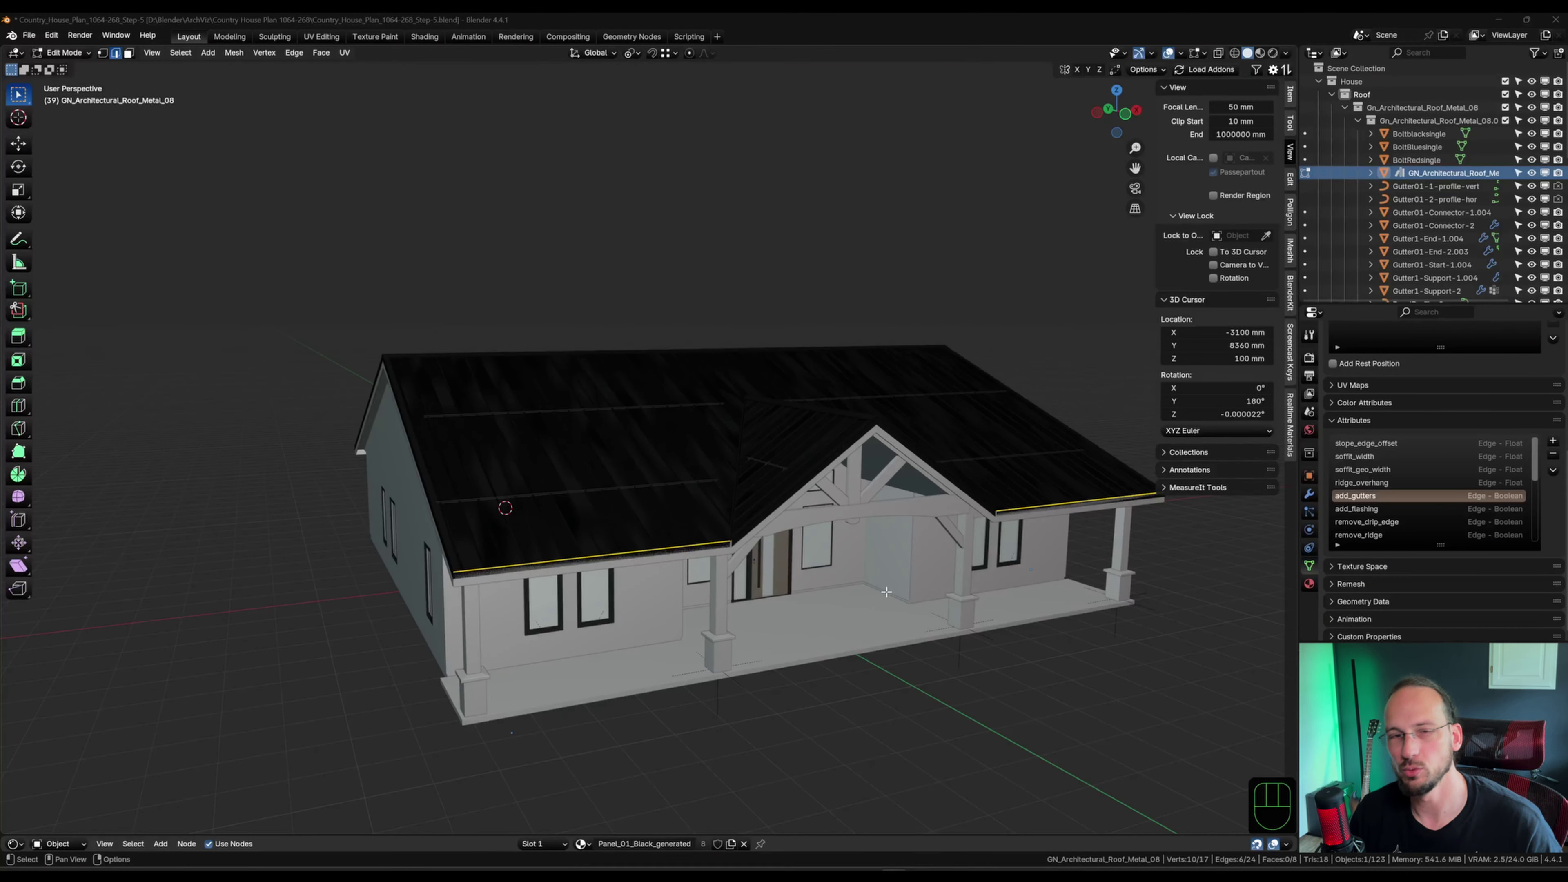
{"action": "left_click", "coordinate": [234, 53]}
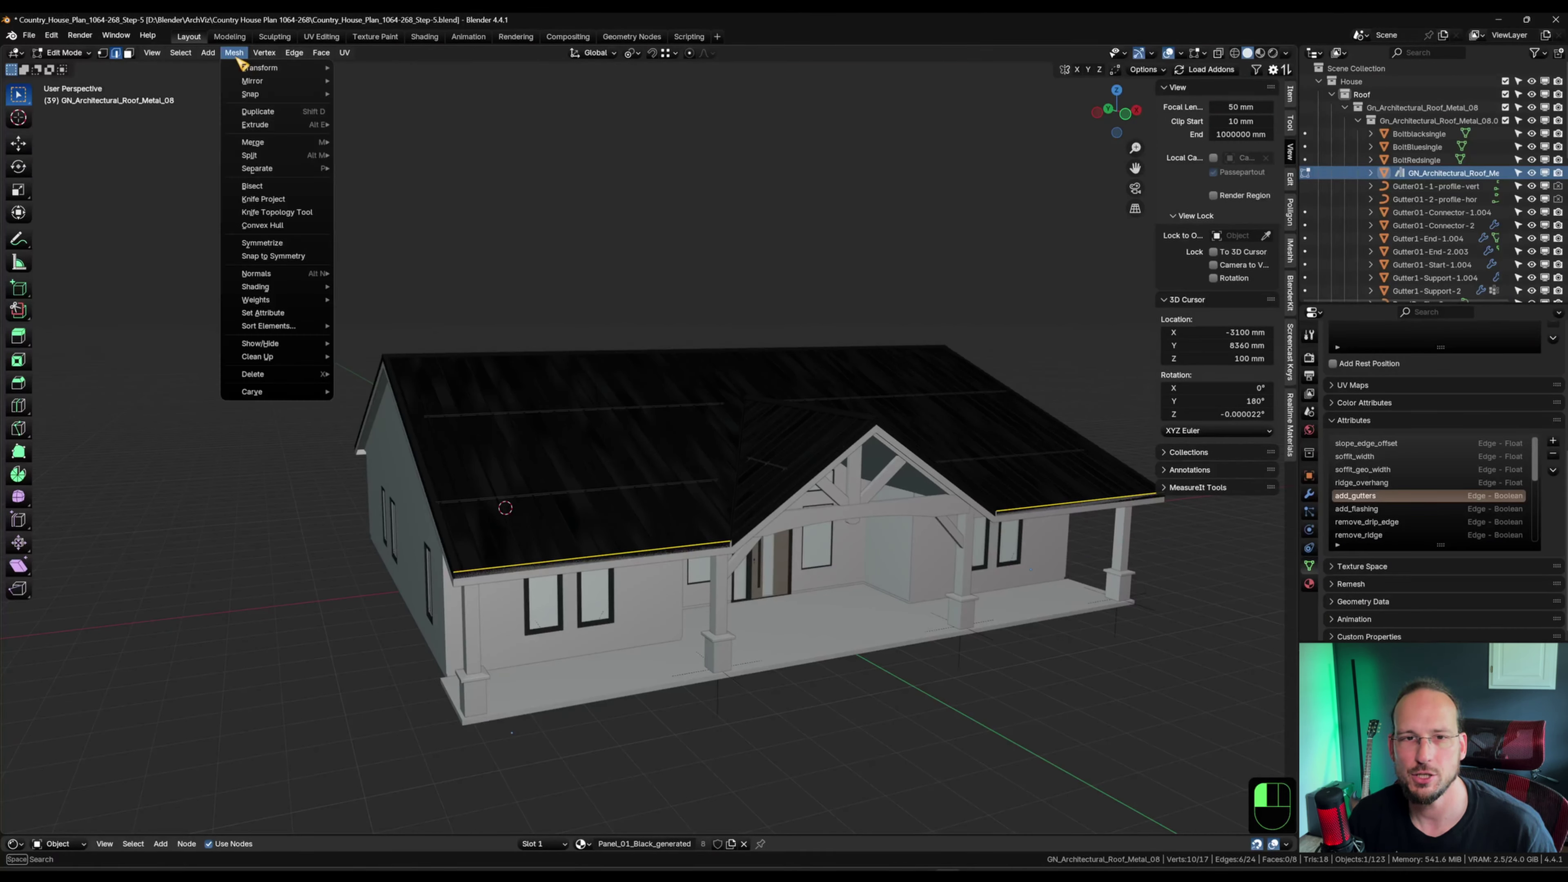
{"action": "left_click", "coordinate": [278, 313]}
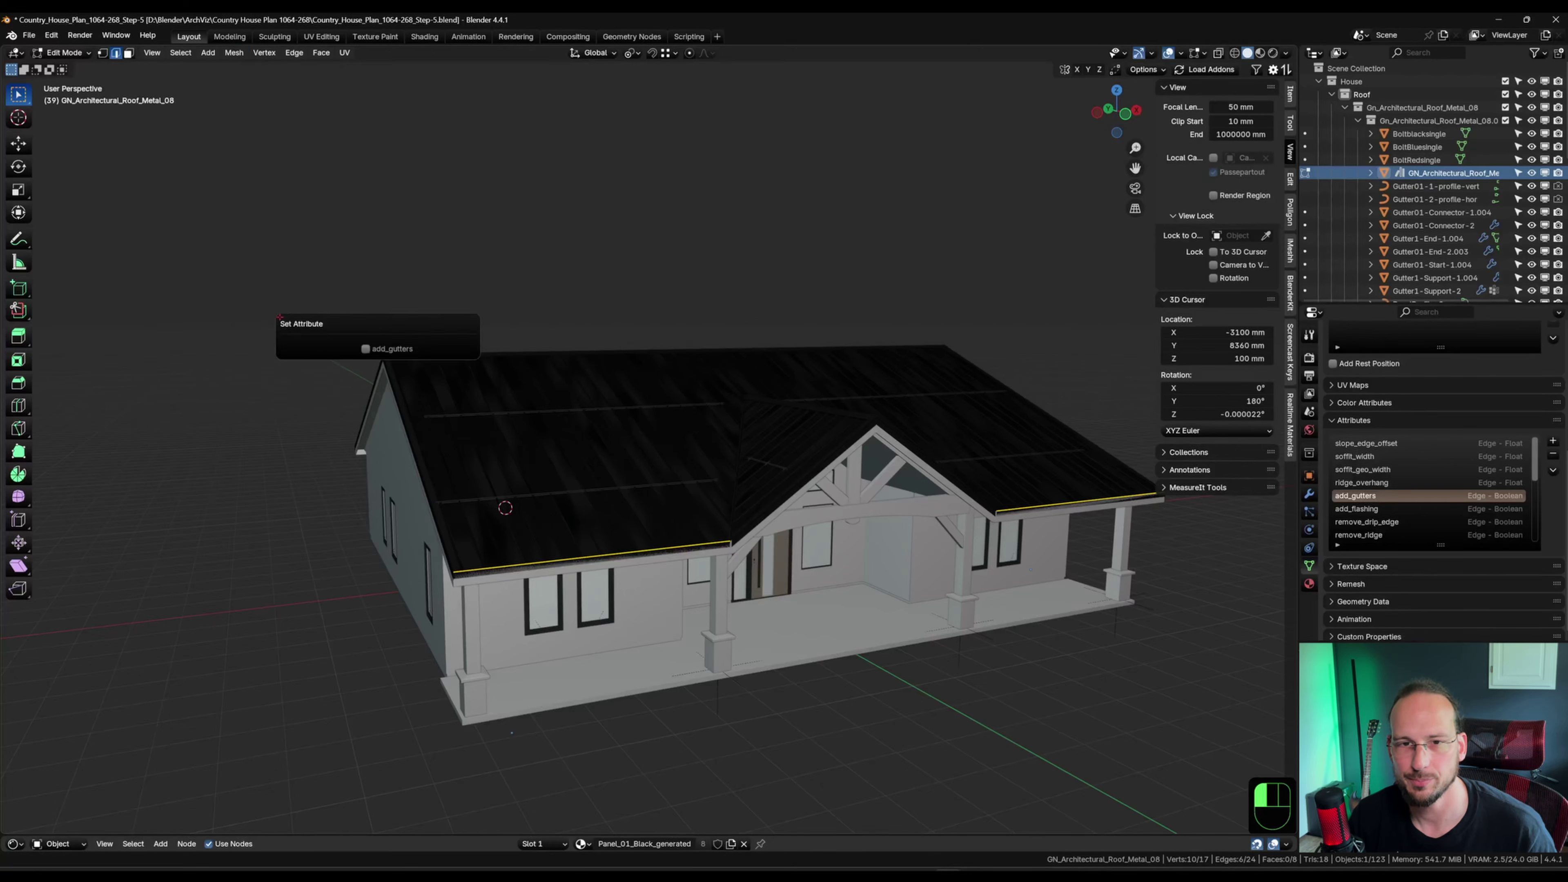
{"action": "left_click", "coordinate": [365, 350]}
{"action": "middle_click_drag", "start_coordinate": [513, 667], "coordinate": [556, 562]}
{"action": "scroll", "coordinate": [589, 475], "scroll_direction": "up", "scroll_amount": 5}
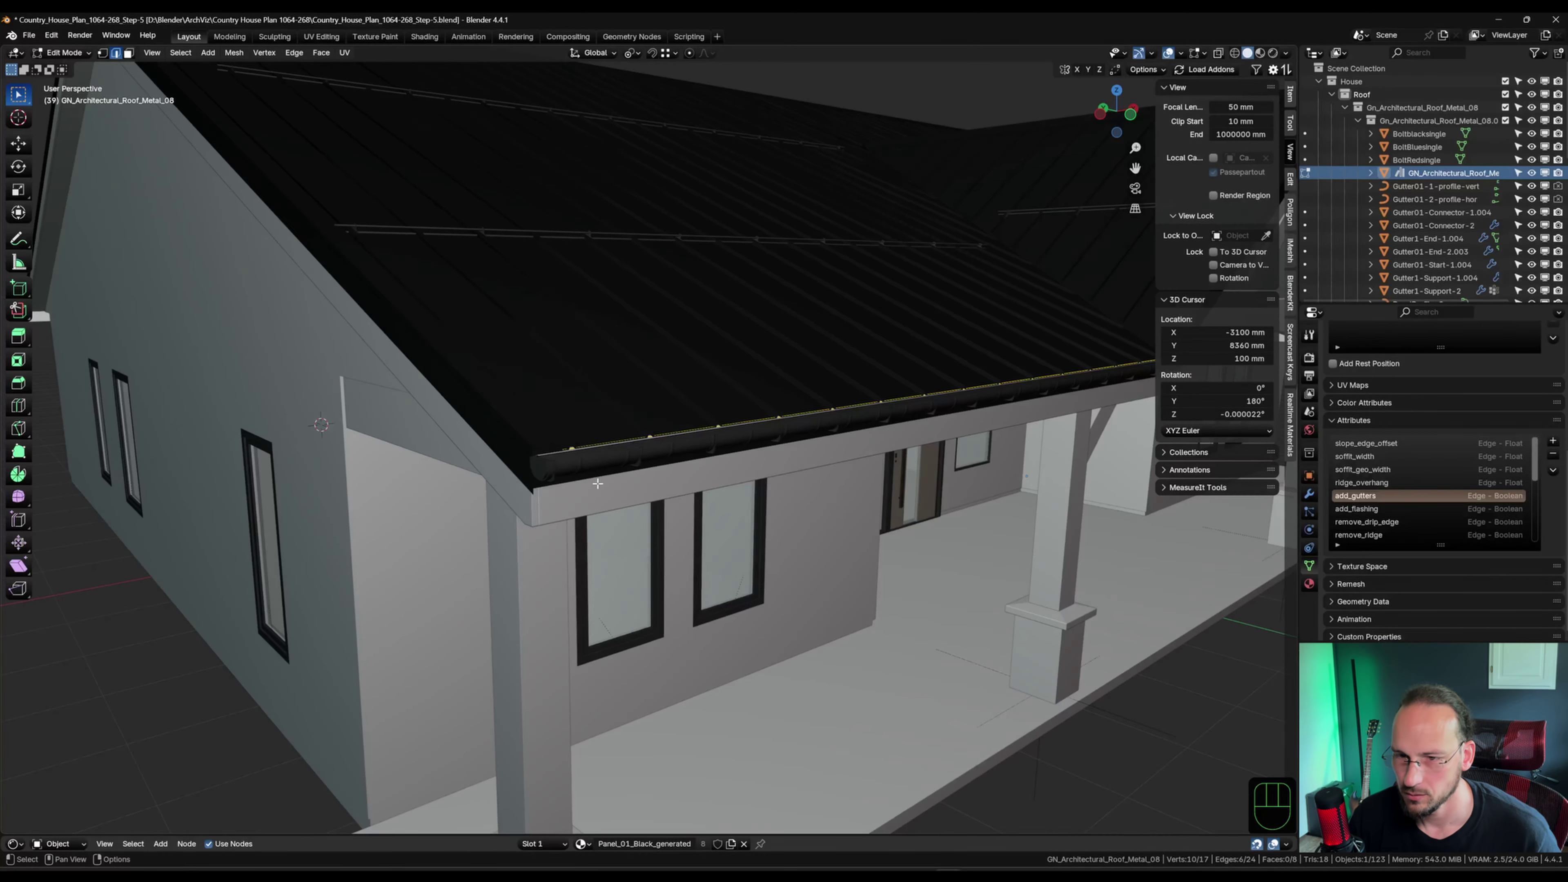
{"action": "scroll", "coordinate": [589, 507], "scroll_direction": "down", "scroll_amount": 3}
{"action": "middle_click_drag", "start_coordinate": [769, 405], "coordinate": [655, 395]}
{"action": "key", "text": "Tab"}
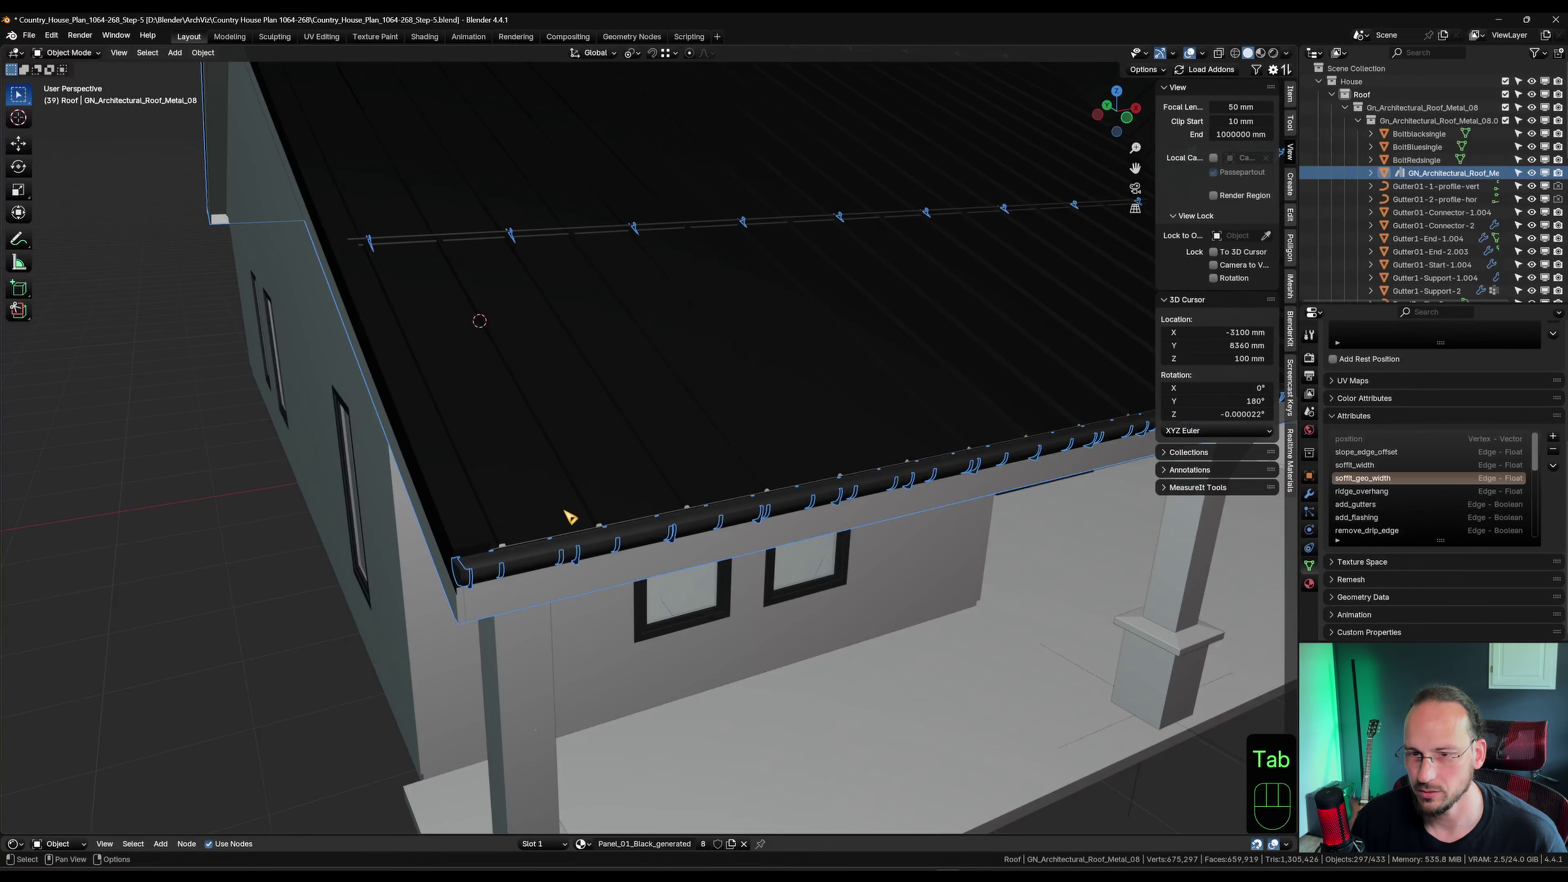
Set the gutter's Horizontal Overhang to -0.020 in the roof generator.
{"action": "scroll", "coordinate": [564, 530], "scroll_direction": "up", "scroll_amount": 3}
{"action": "left_click", "coordinate": [1309, 494]}
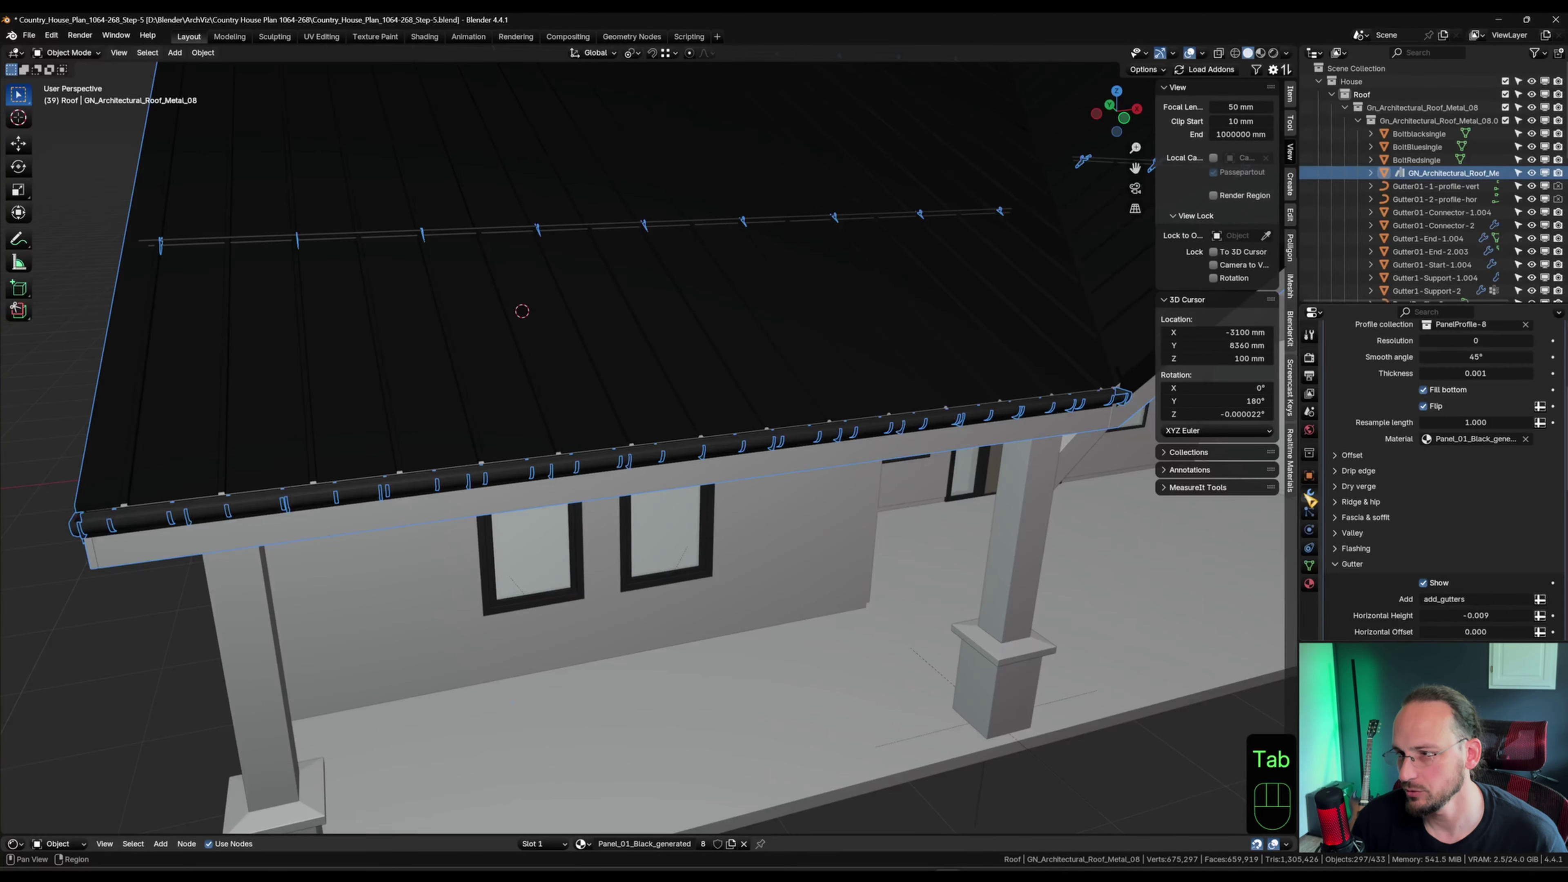
{"action": "scroll", "coordinate": [1467, 517], "scroll_direction": "down", "scroll_amount": 8}
{"action": "scroll", "coordinate": [1348, 494], "scroll_direction": "up", "scroll_amount": 2}
{"action": "middle_click_drag", "start_coordinate": [714, 479], "coordinate": [904, 480], "text": "shift"}
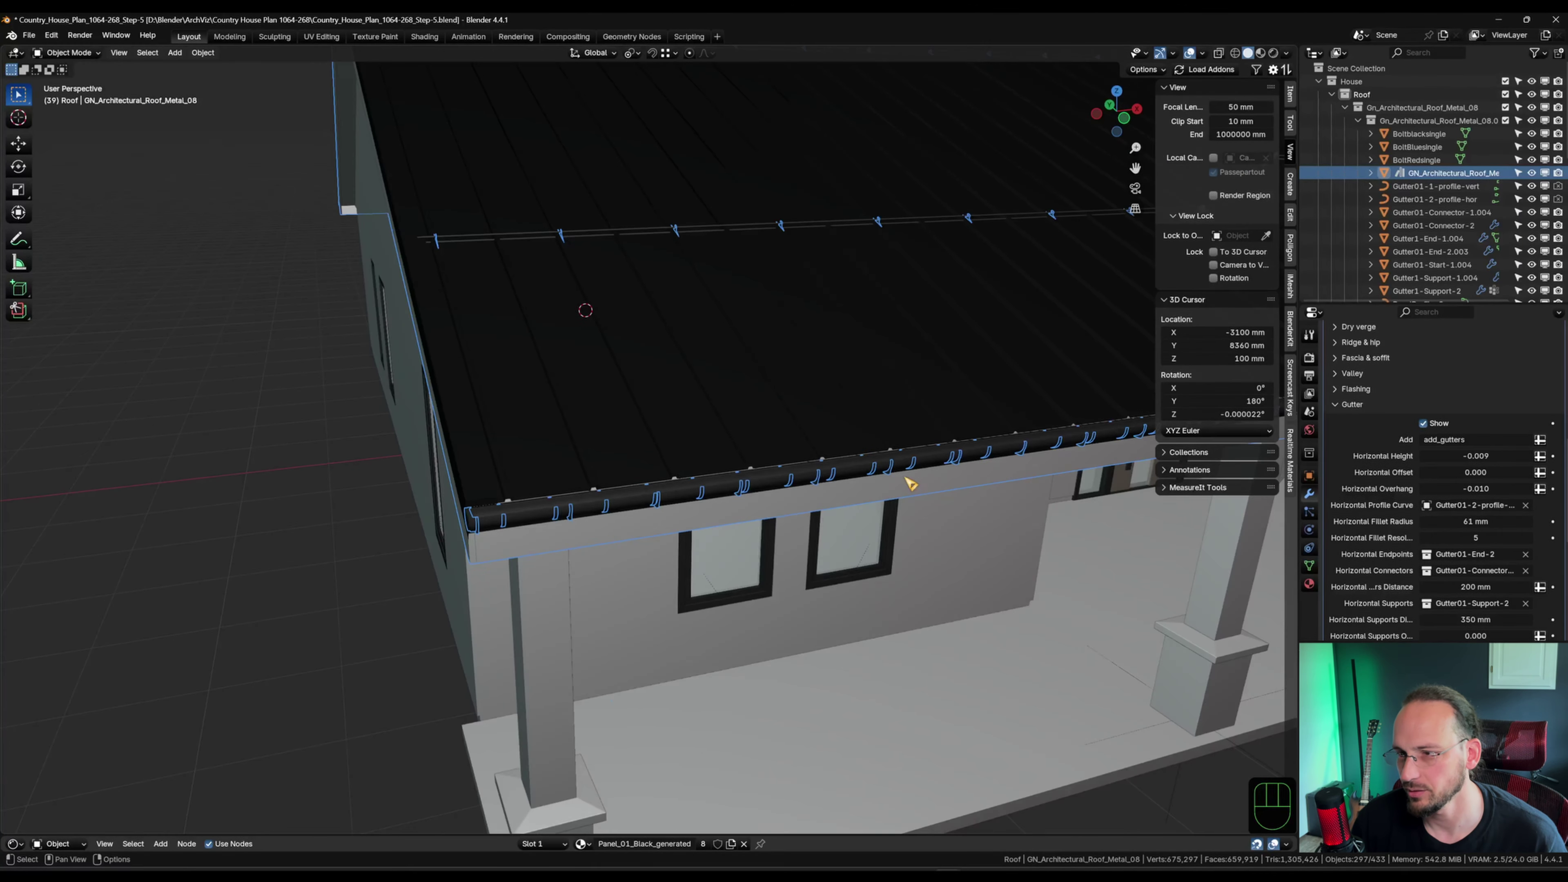
{"action": "scroll", "coordinate": [432, 498], "scroll_direction": "up", "scroll_amount": 2}
{"action": "scroll", "coordinate": [510, 498], "scroll_direction": "up", "scroll_amount": 3}
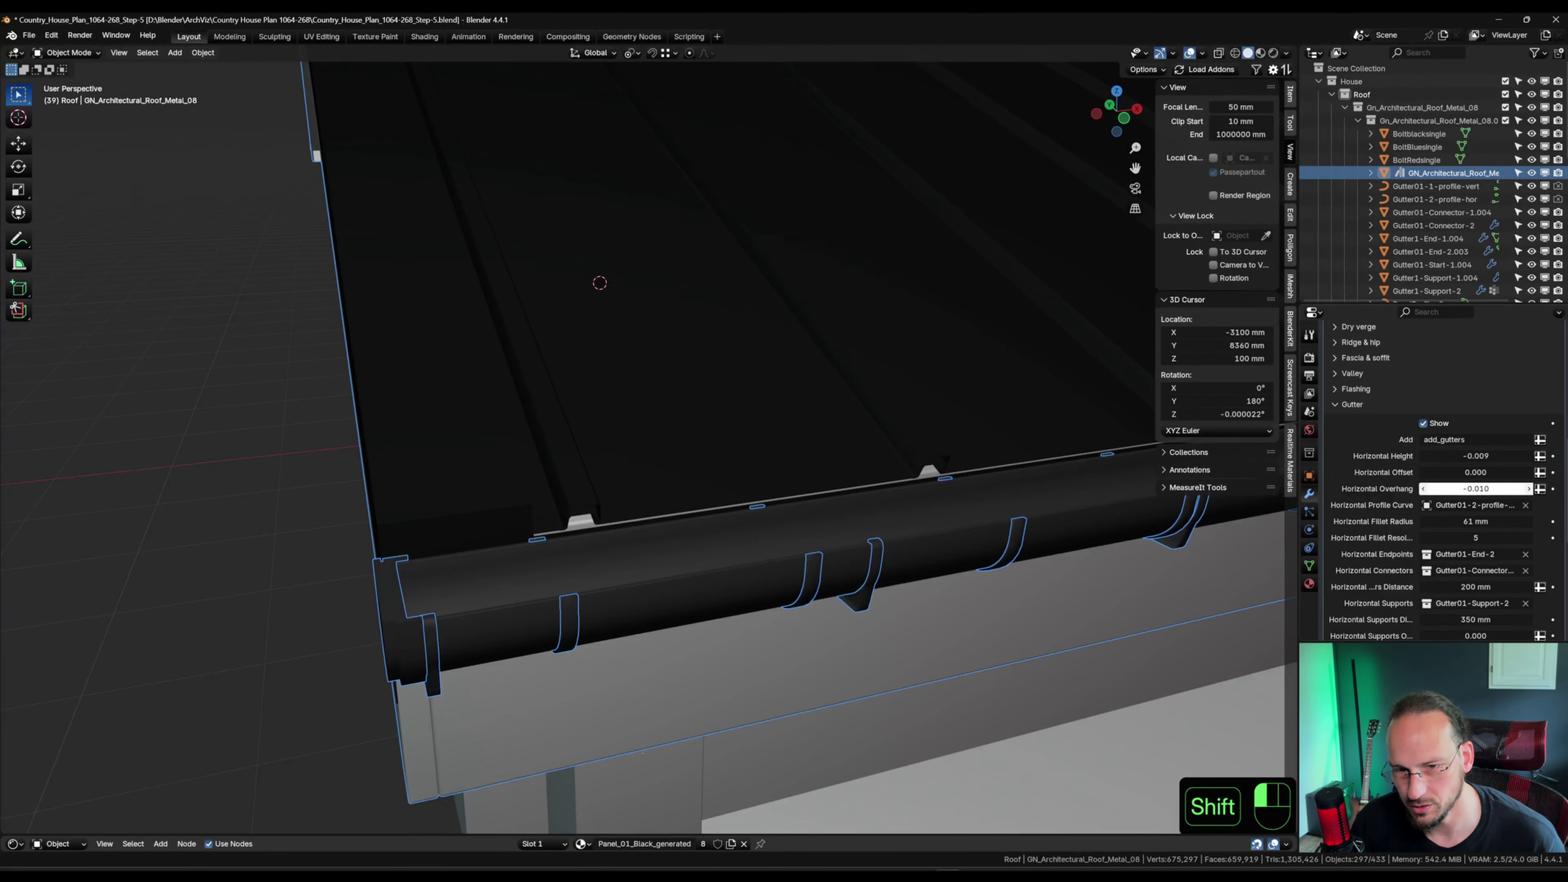
{"action": "left_click_drag", "start_coordinate": [1475, 489], "coordinate": [1446, 488], "text": "shift"}
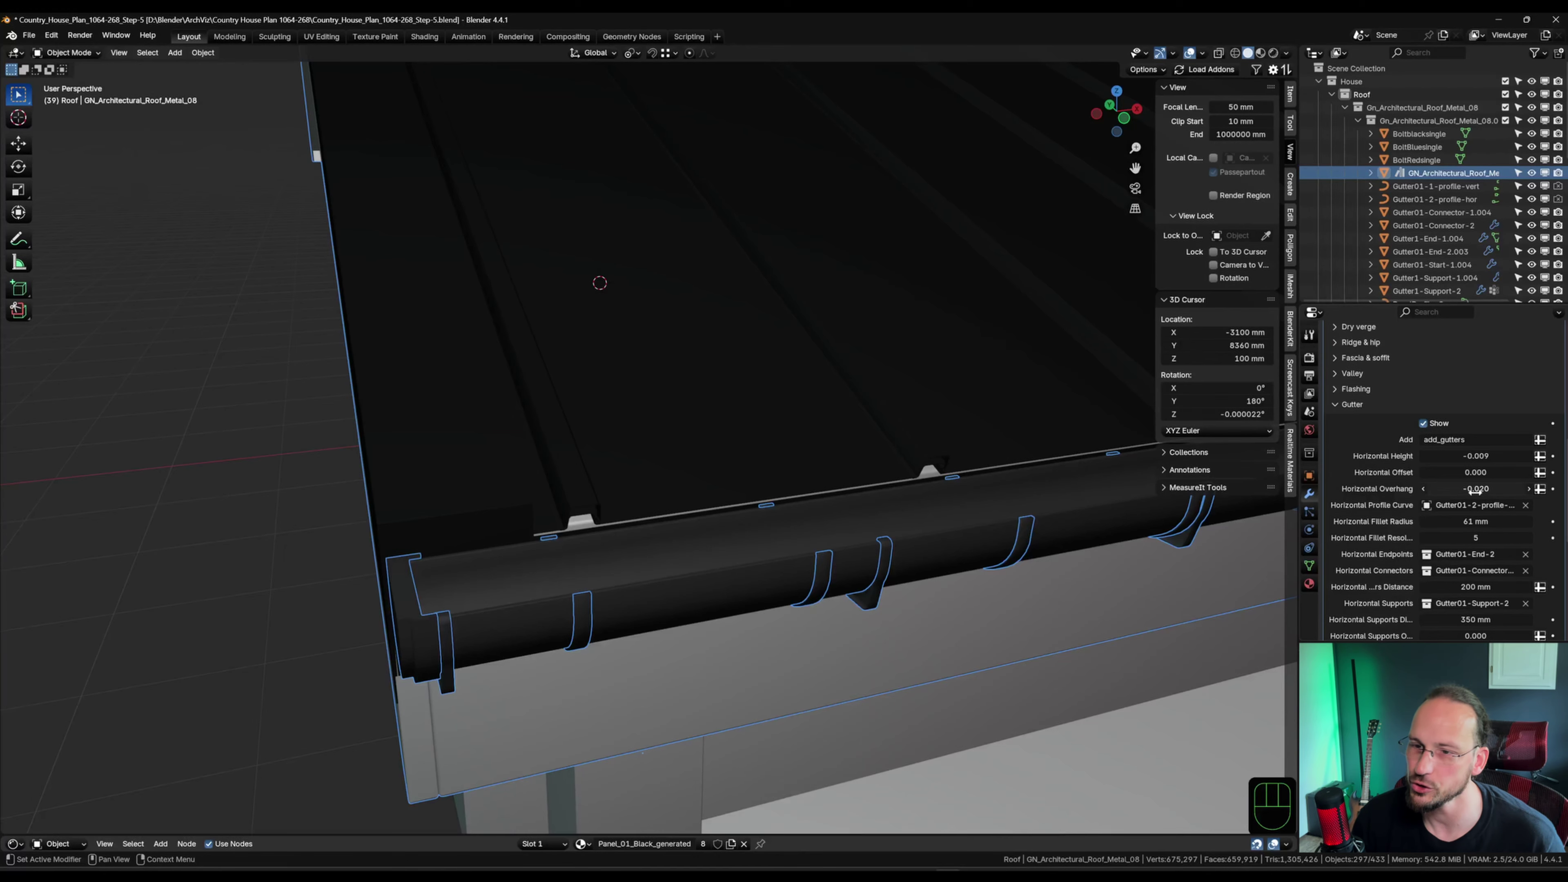
Set the gutter's Horizontal Height to -0.020 and check the gutter bend at the porch's inner corner.
{"action": "middle_click_drag", "start_coordinate": [864, 655], "coordinate": [951, 506]}
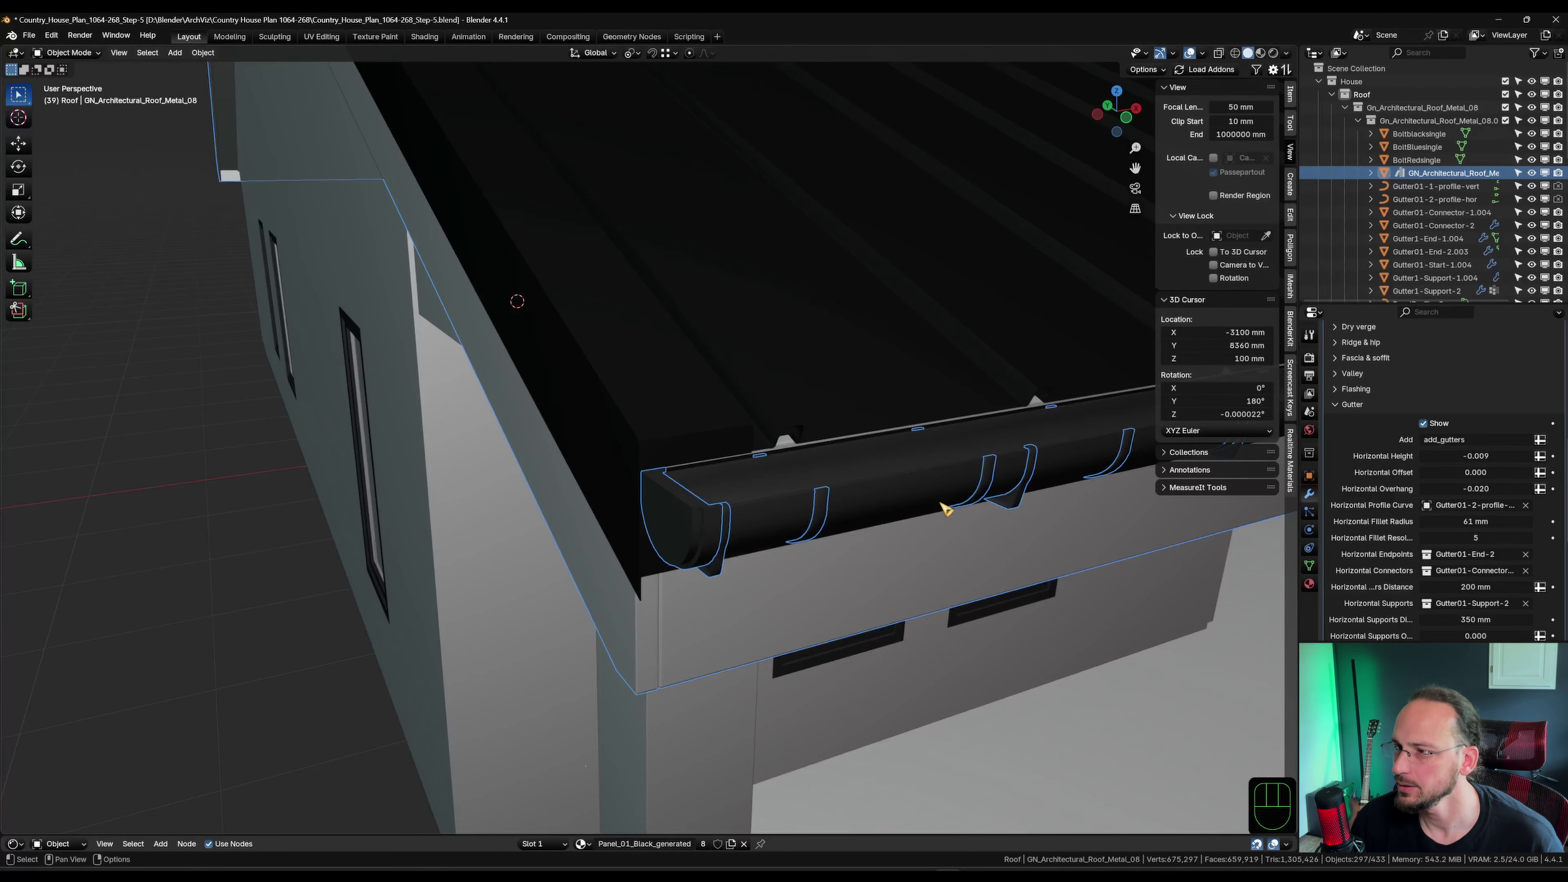
{"action": "left_click_drag", "start_coordinate": [1510, 456], "coordinate": [1491, 456], "text": "shift"}
{"action": "scroll", "coordinate": [888, 471], "scroll_direction": "down", "scroll_amount": 5}
{"action": "middle_click_drag", "start_coordinate": [888, 471], "coordinate": [760, 494]}
{"action": "scroll", "coordinate": [907, 546], "scroll_direction": "up", "scroll_amount": 5}
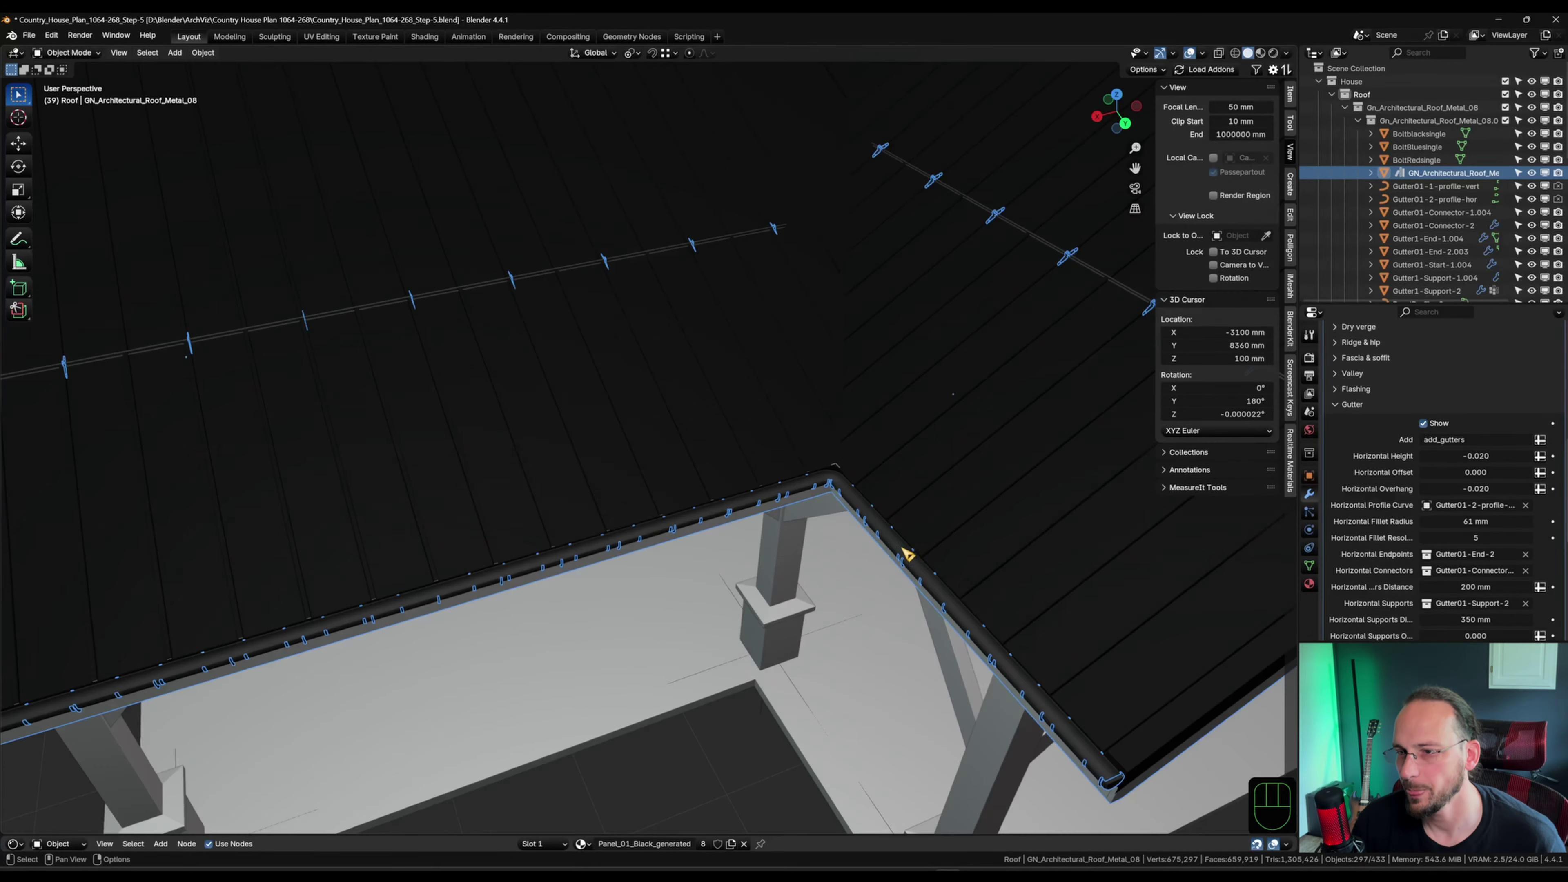
{"action": "scroll", "coordinate": [805, 438], "scroll_direction": "up", "scroll_amount": 4}
{"action": "scroll", "coordinate": [721, 621], "scroll_direction": "up", "scroll_amount": 2}
{"action": "middle_click_drag", "start_coordinate": [805, 444], "coordinate": [730, 470], "text": "shift"}
{"action": "scroll", "coordinate": [730, 470], "scroll_direction": "up", "scroll_amount": 3}
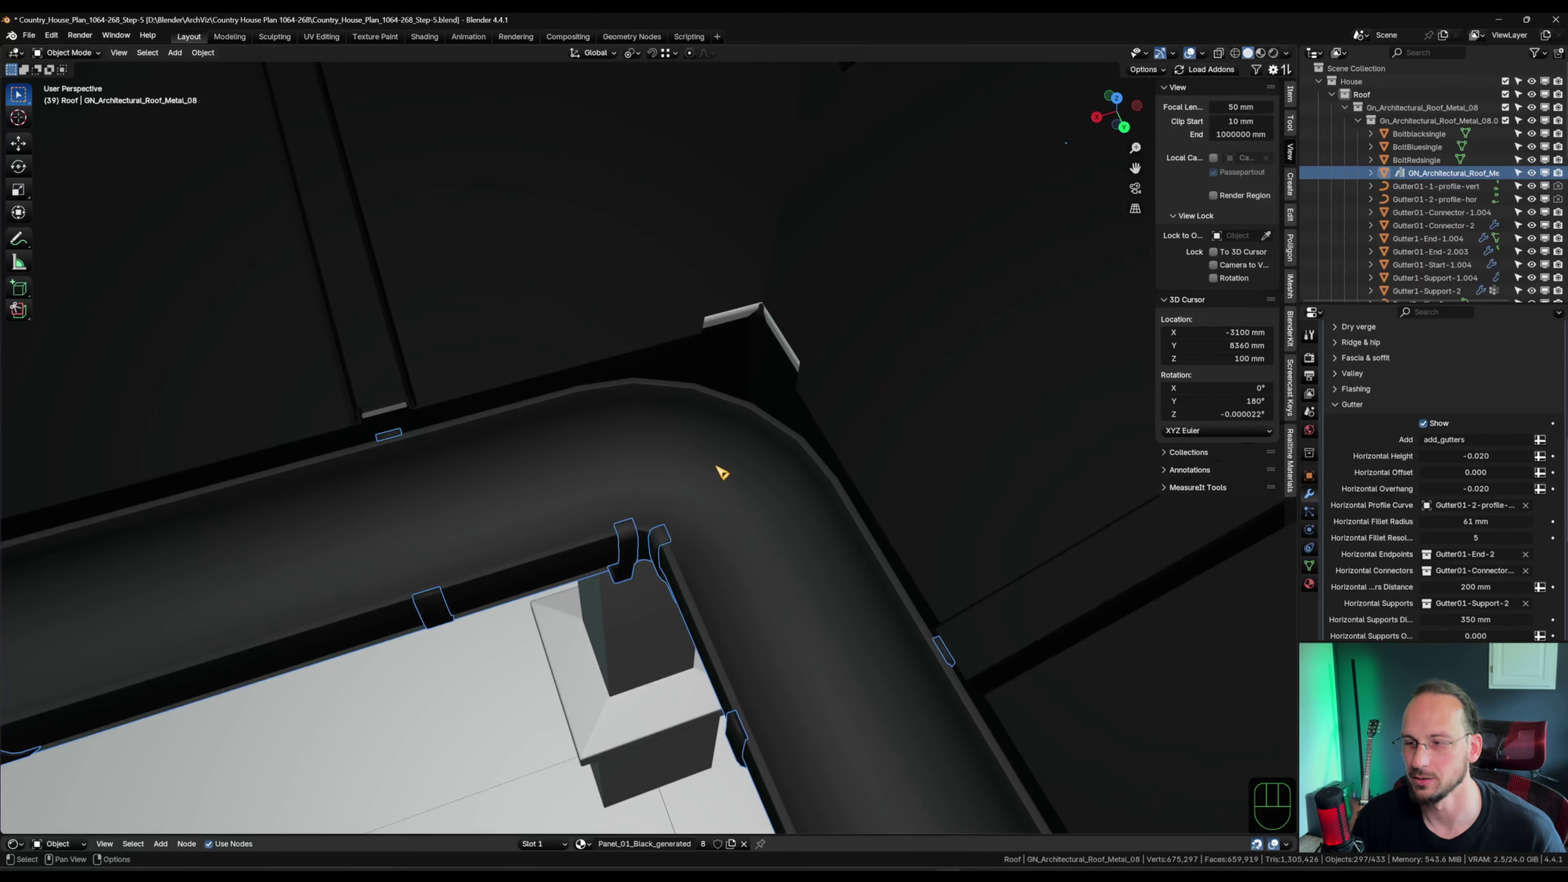
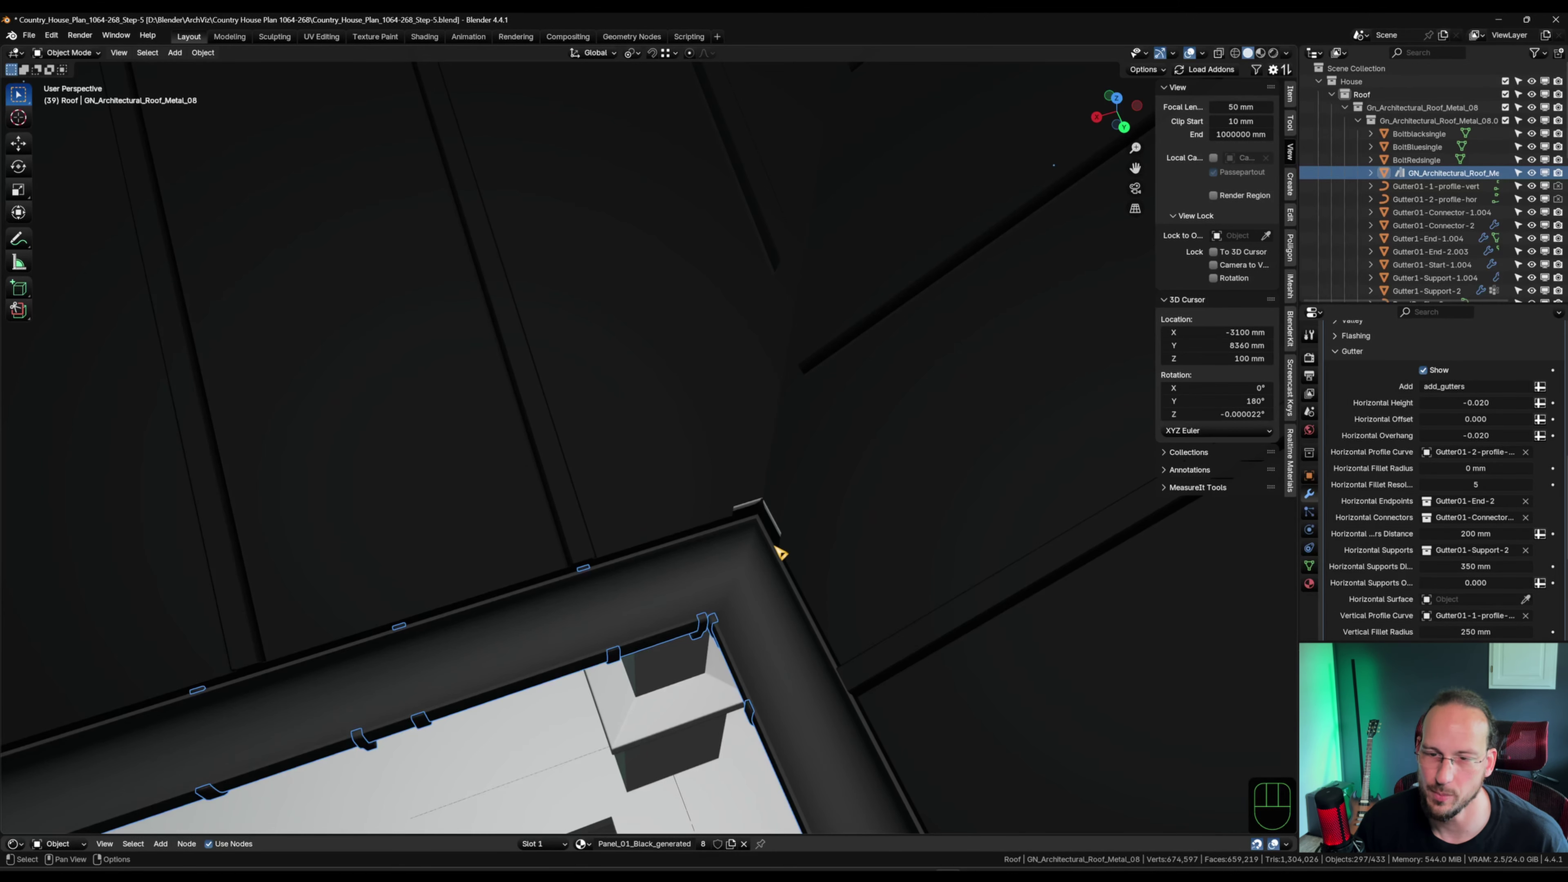
Examine the sharp gutter corner and the spacing of supports and connectors along the porch eaves.
{"action": "middle_click_drag", "start_coordinate": [778, 562], "coordinate": [828, 440], "text": "shift"}
{"action": "scroll", "coordinate": [805, 536], "scroll_direction": "down", "scroll_amount": 9}
{"action": "scroll", "coordinate": [805, 536], "scroll_direction": "down", "scroll_amount": 8}
{"action": "scroll", "coordinate": [829, 440], "scroll_direction": "up", "scroll_amount": 7}
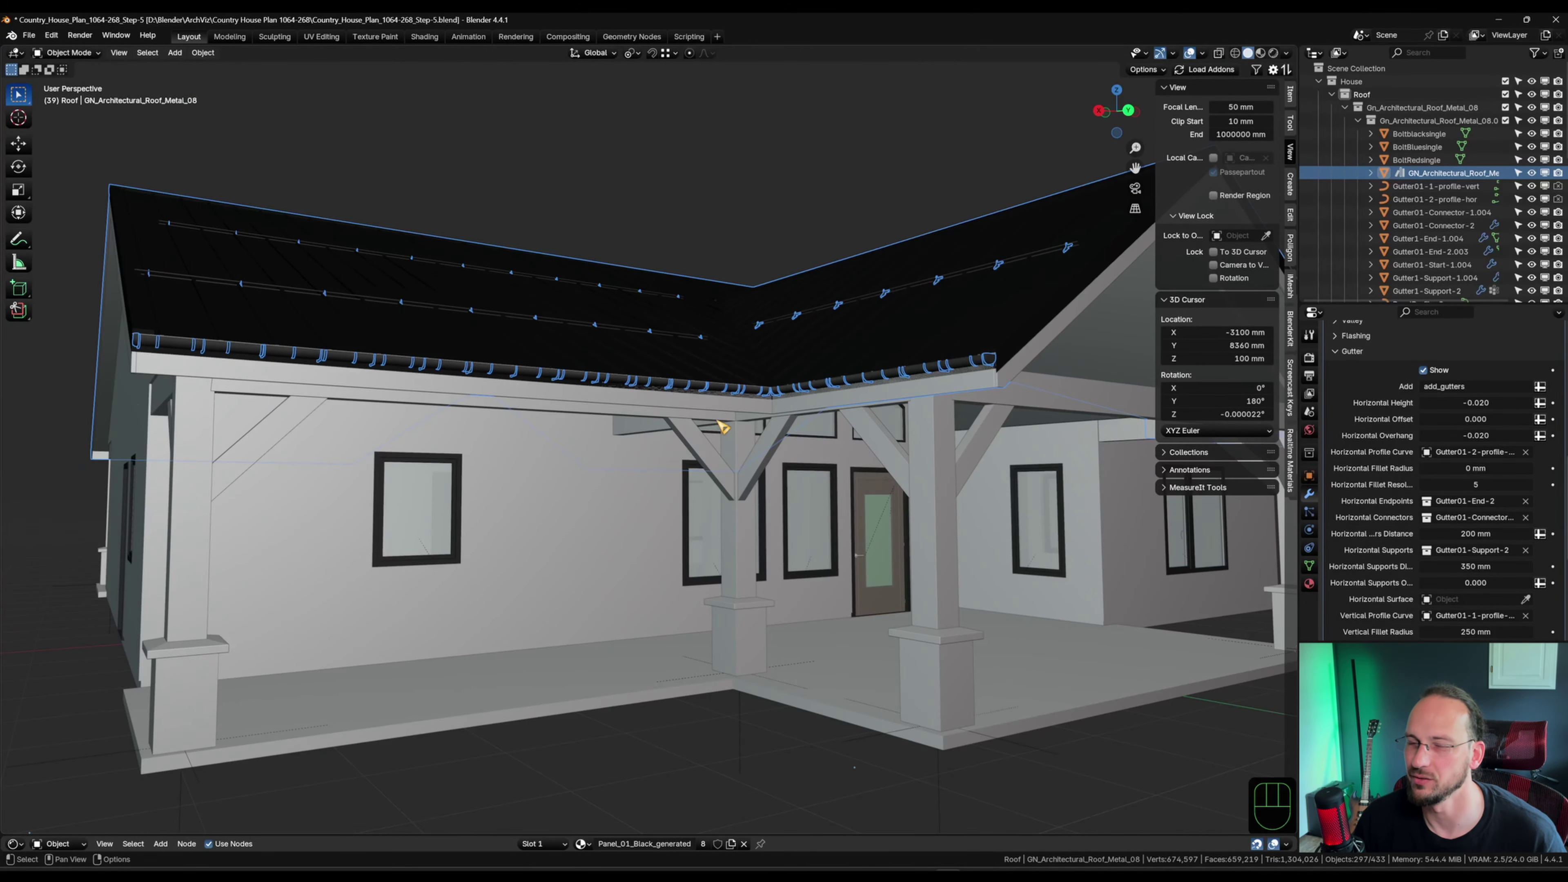
{"action": "middle_click_drag", "start_coordinate": [722, 427], "coordinate": [700, 488], "text": "shift"}
{"action": "scroll", "coordinate": [722, 556], "scroll_direction": "up", "scroll_amount": 5}
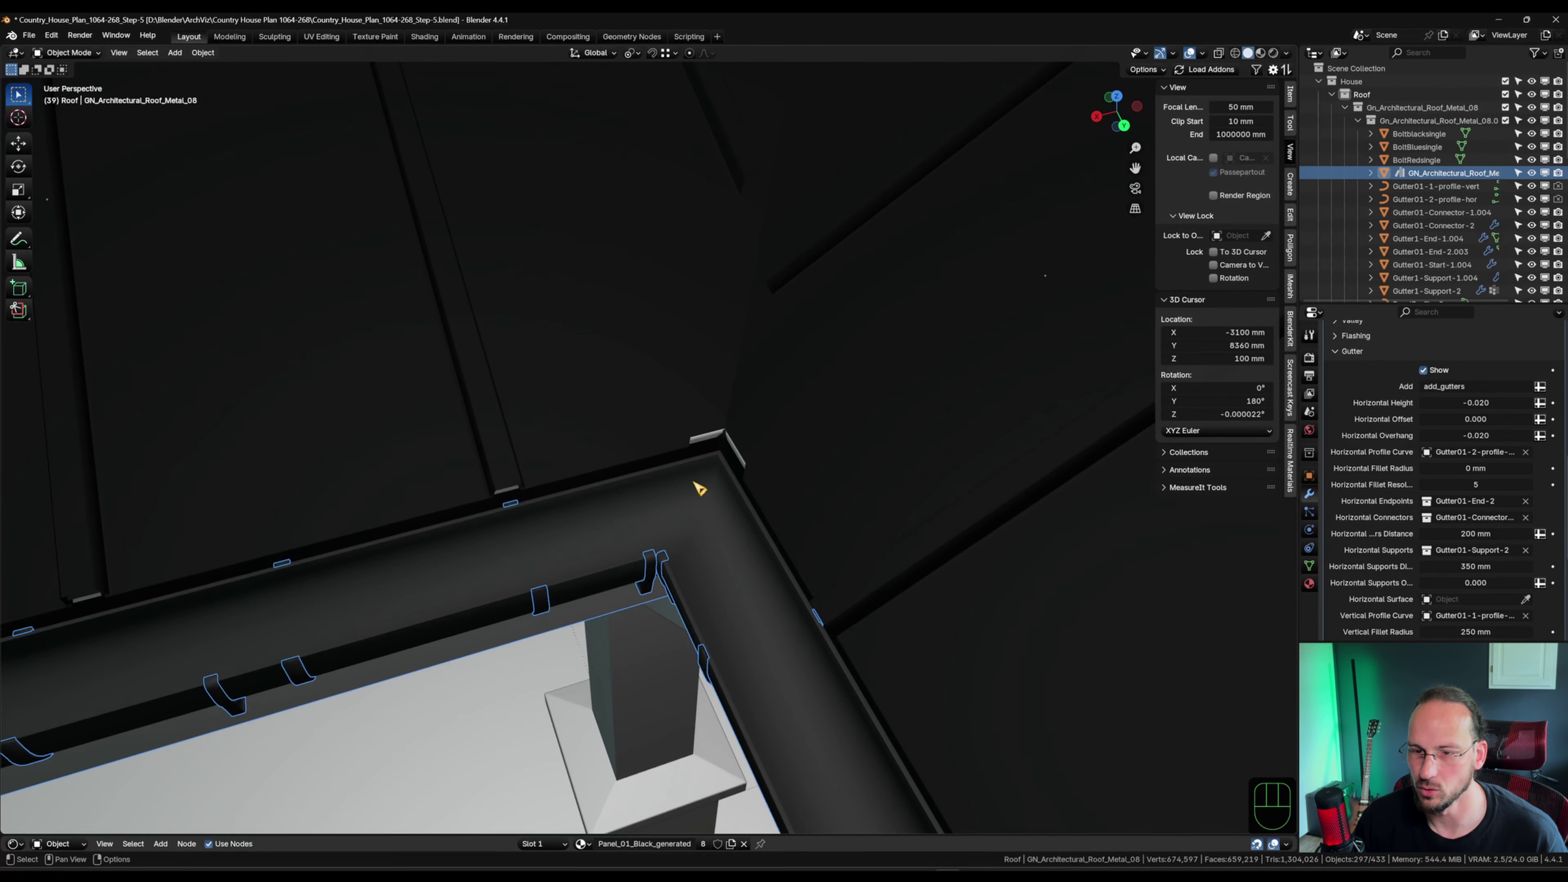
{"action": "middle_click_drag", "start_coordinate": [686, 581], "coordinate": [608, 389], "text": "shift"}
{"action": "scroll", "coordinate": [608, 389], "scroll_direction": "up", "scroll_amount": 2}
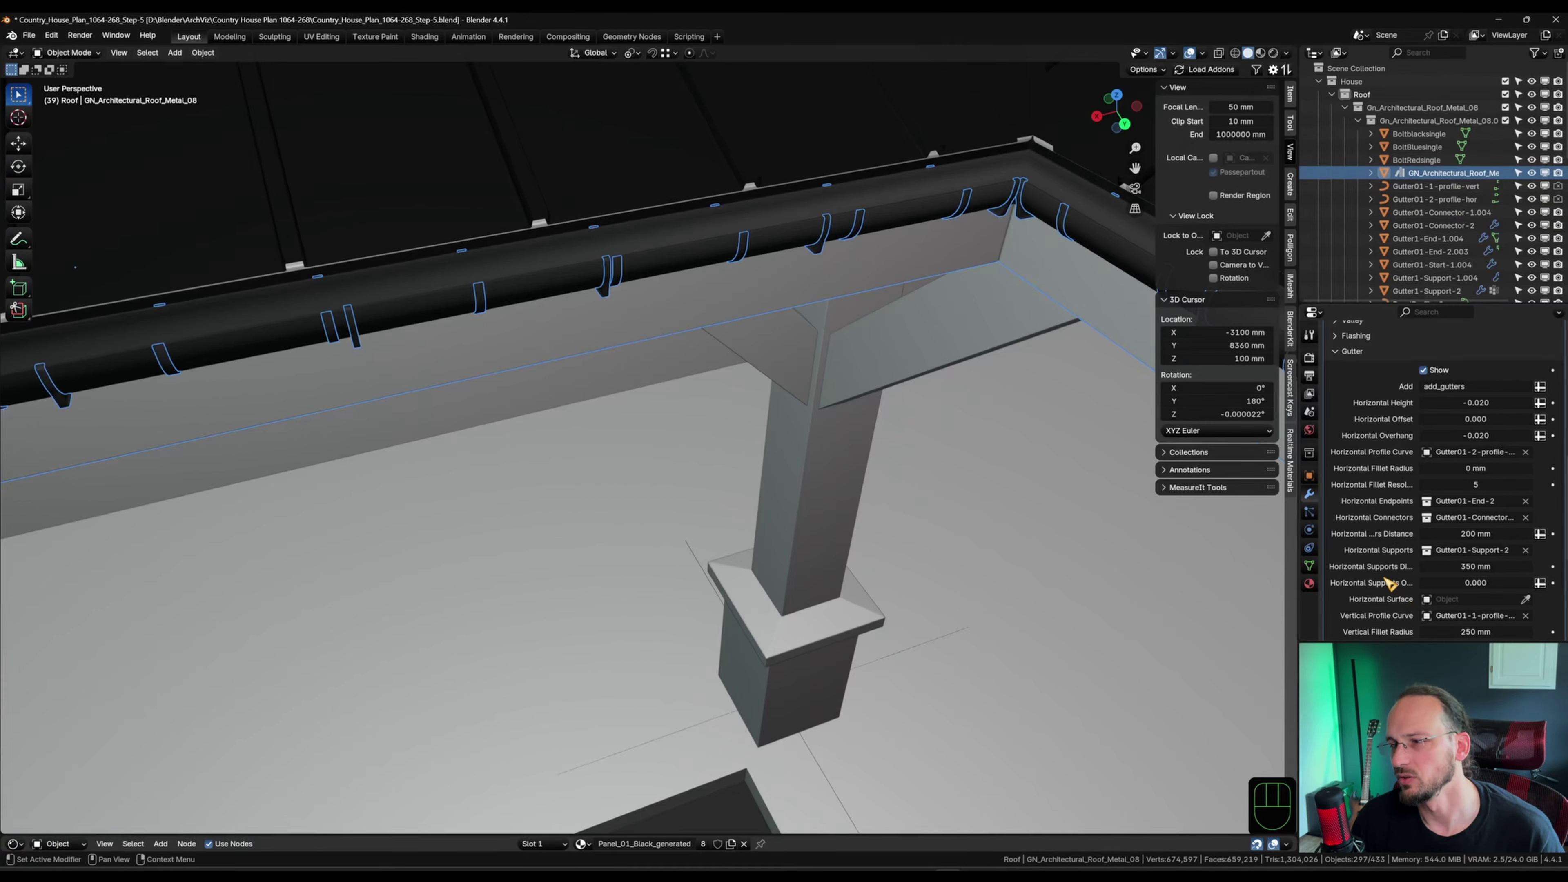
{"action": "scroll", "coordinate": [1060, 507], "scroll_direction": "down", "scroll_amount": 5}
{"action": "middle_click_drag", "start_coordinate": [821, 426], "coordinate": [803, 407], "text": "shift"}
{"action": "scroll", "coordinate": [583, 364], "scroll_direction": "up", "scroll_amount": 3}
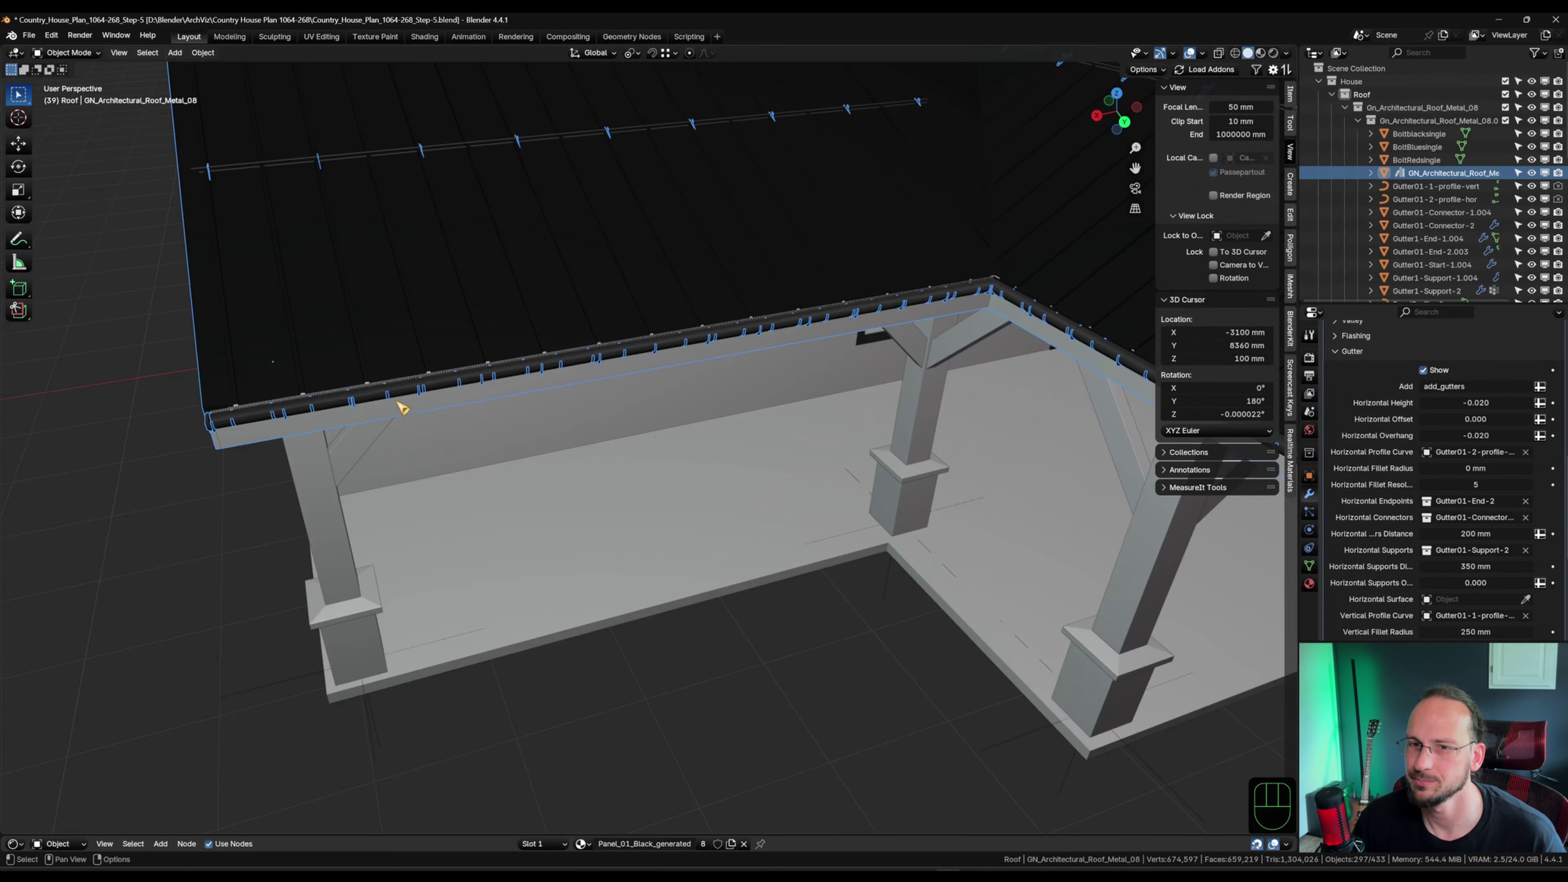
Deselect the roof and examine the gutter's end above the front porch's corner post.
{"action": "scroll", "coordinate": [821, 452], "scroll_direction": "down", "scroll_amount": 3}
{"action": "middle_click_drag", "start_coordinate": [1000, 423], "coordinate": [941, 497]}
{"action": "left_click", "coordinate": [1107, 519]}
{"action": "middle_click_drag", "start_coordinate": [1108, 520], "coordinate": [904, 473]}
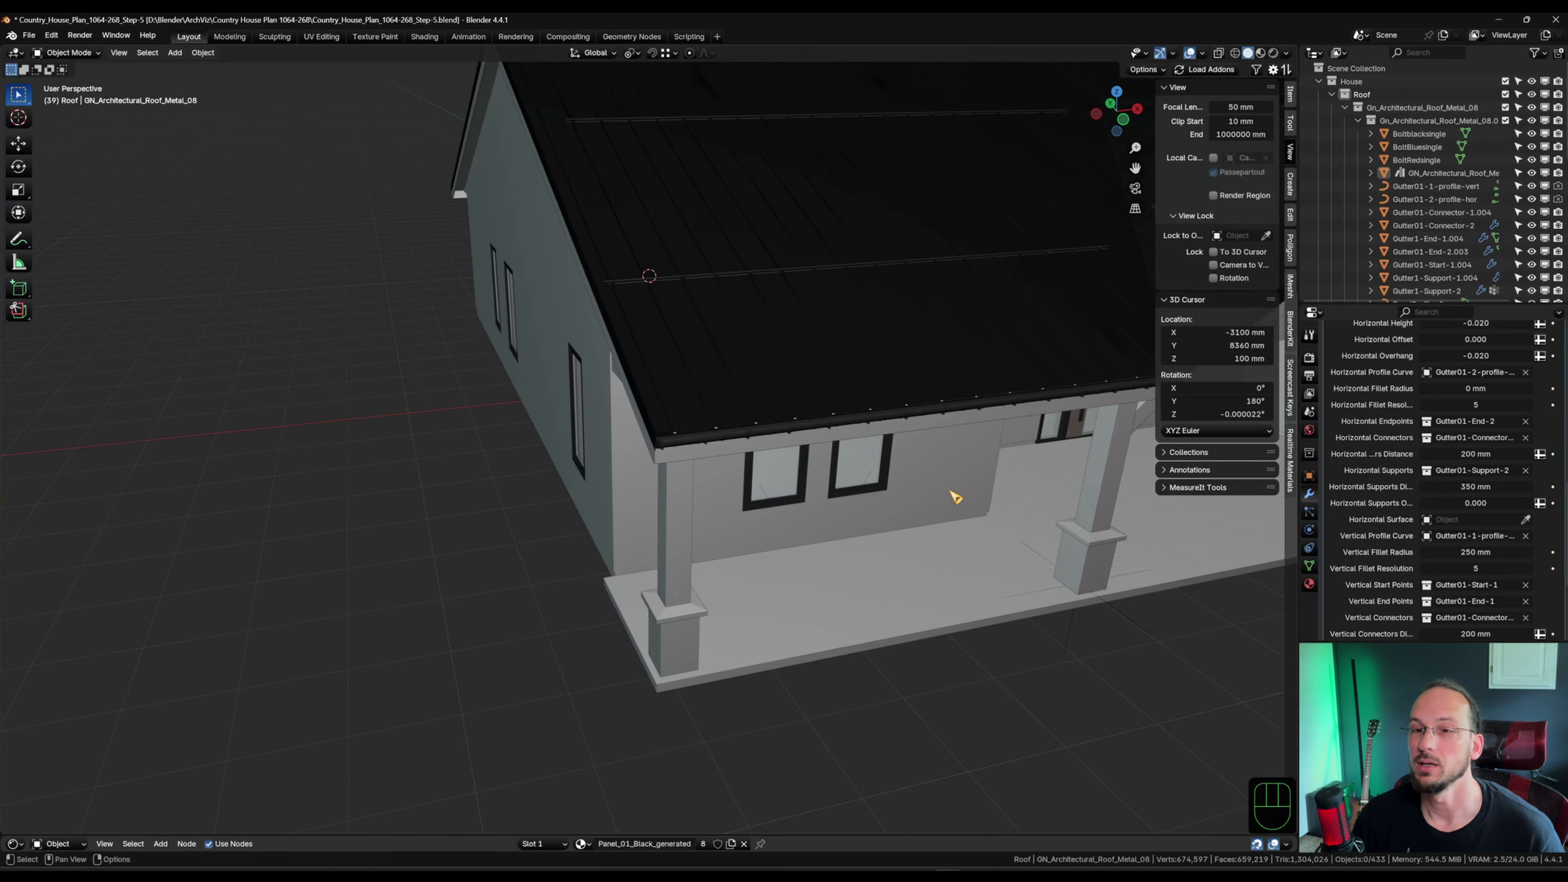
{"action": "middle_click_drag", "start_coordinate": [885, 483], "coordinate": [827, 454], "text": "shift"}
{"action": "middle_click_drag", "start_coordinate": [827, 454], "coordinate": [877, 491]}
{"action": "scroll", "coordinate": [761, 464], "scroll_direction": "up", "scroll_amount": 2}
{"action": "middle_click_drag", "start_coordinate": [876, 491], "coordinate": [747, 463]}
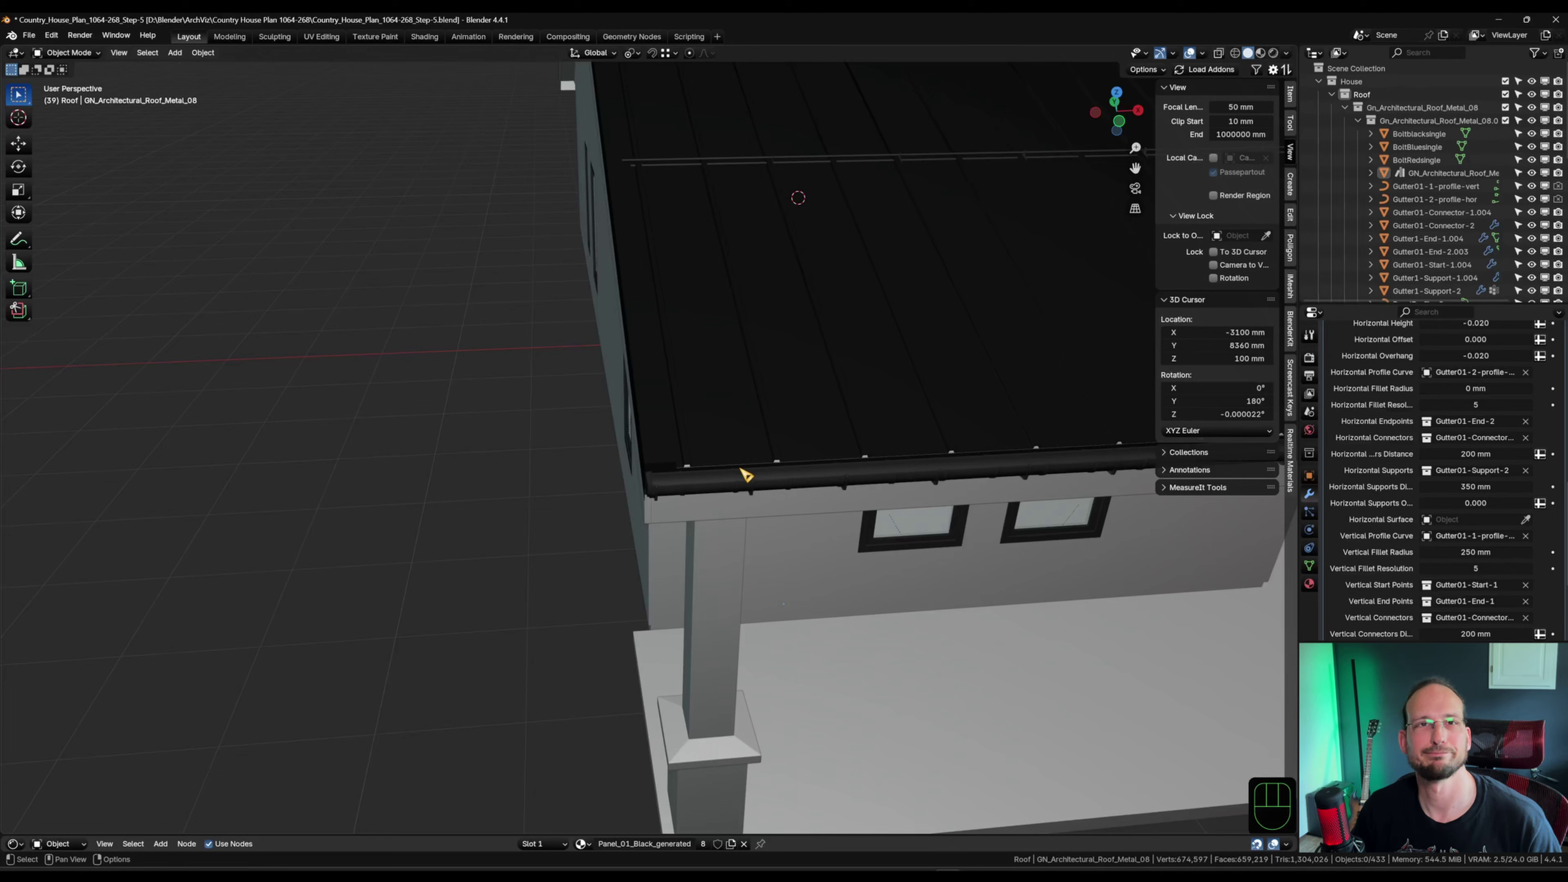
Duplicate the roof mesh's front eave corner vertex about 212 mm along X and -57 mm along Y, over the gutter.
{"action": "left_click", "coordinate": [695, 452]}
{"action": "key", "text": "Tab"}
{"action": "left_click", "coordinate": [597, 462]}
{"action": "left_click", "coordinate": [710, 487]}
{"action": "scroll", "coordinate": [710, 510], "scroll_direction": "up", "scroll_amount": 2}
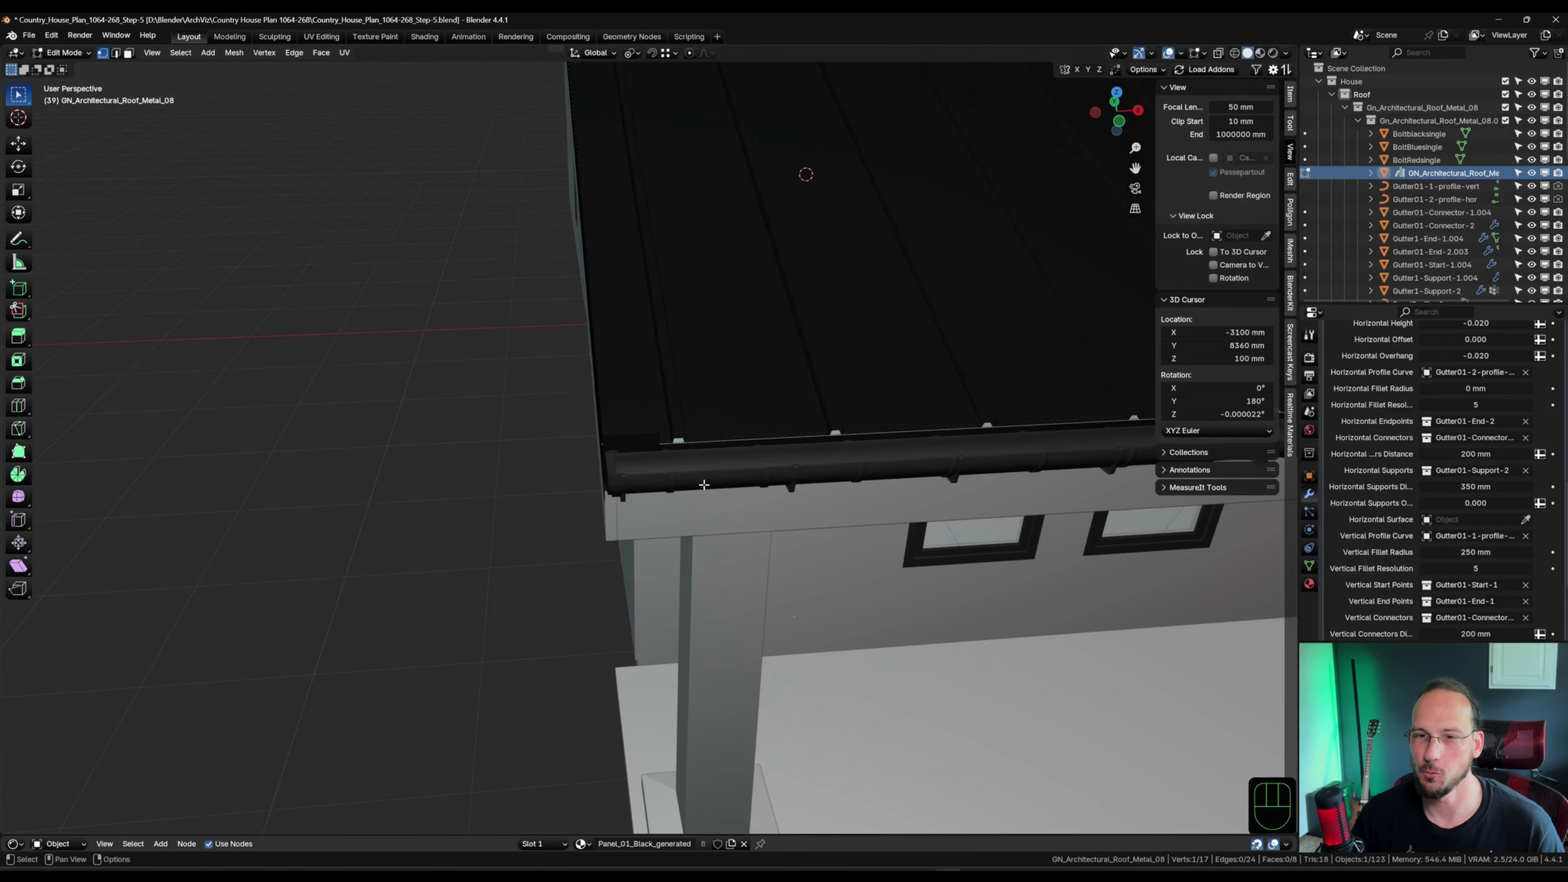
{"action": "key", "text": "KP_7"}
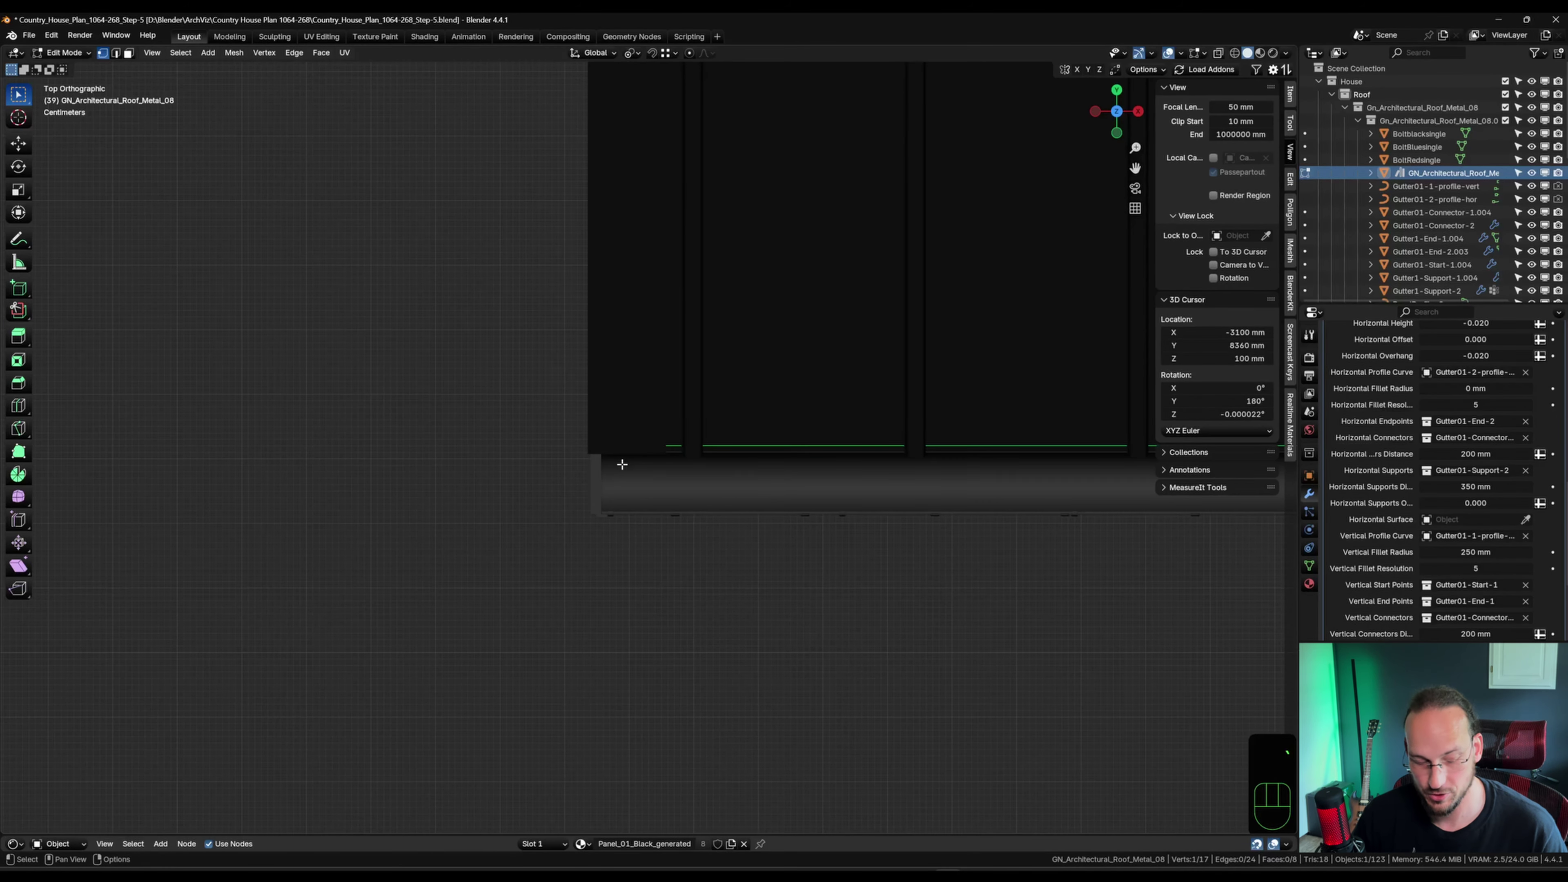
{"action": "key", "text": "shift+d"}
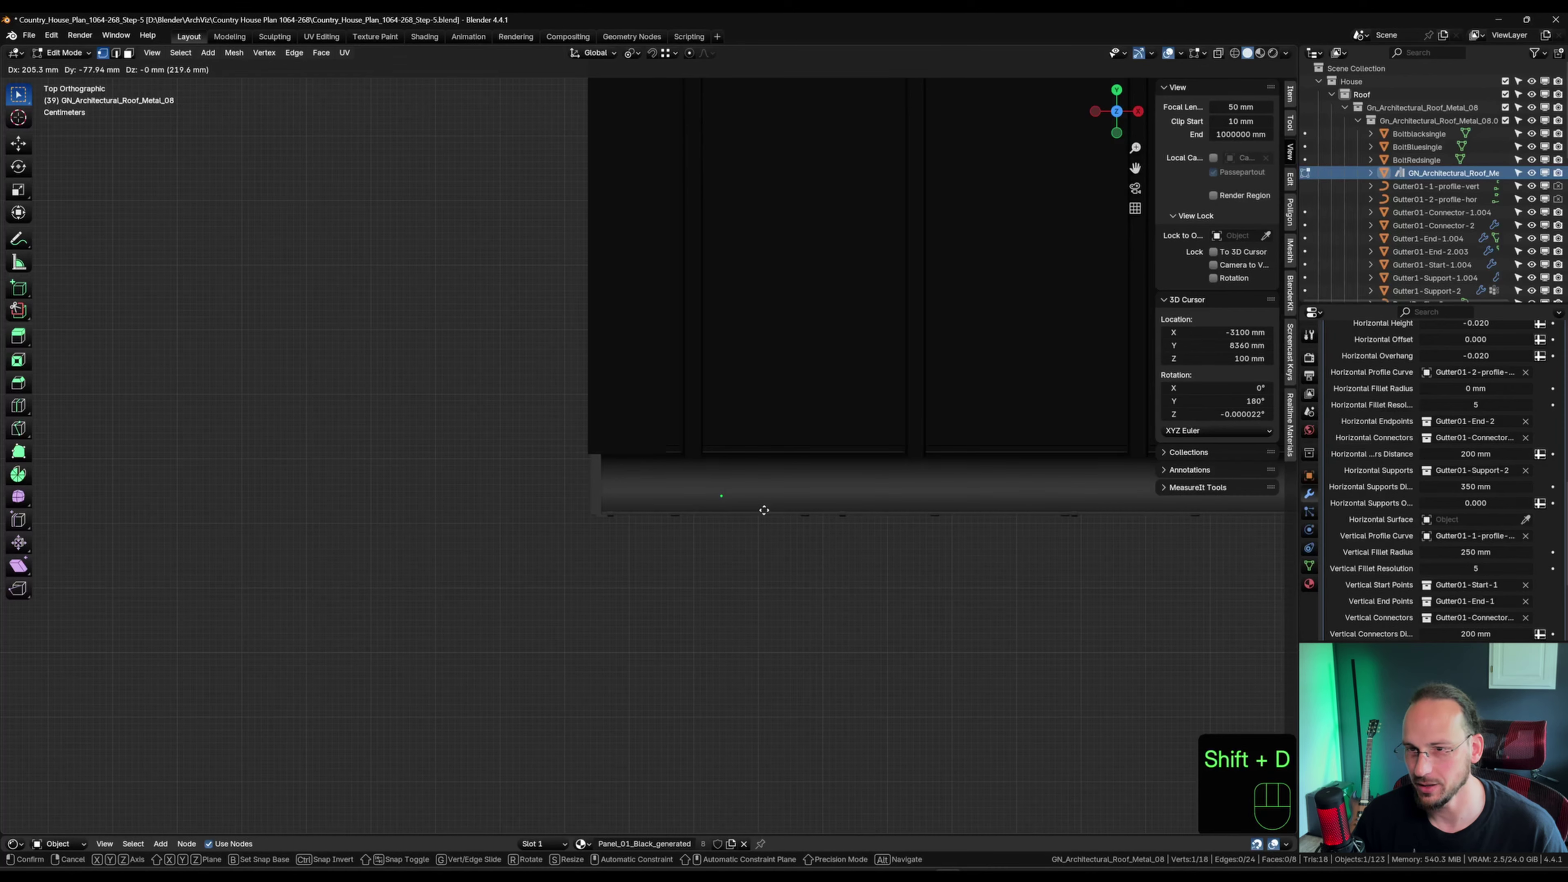
{"action": "left_click", "coordinate": [760, 500]}
{"action": "key", "text": "shift+z"}
{"action": "middle_click_drag", "start_coordinate": [809, 470], "coordinate": [600, 431], "text": "shift"}
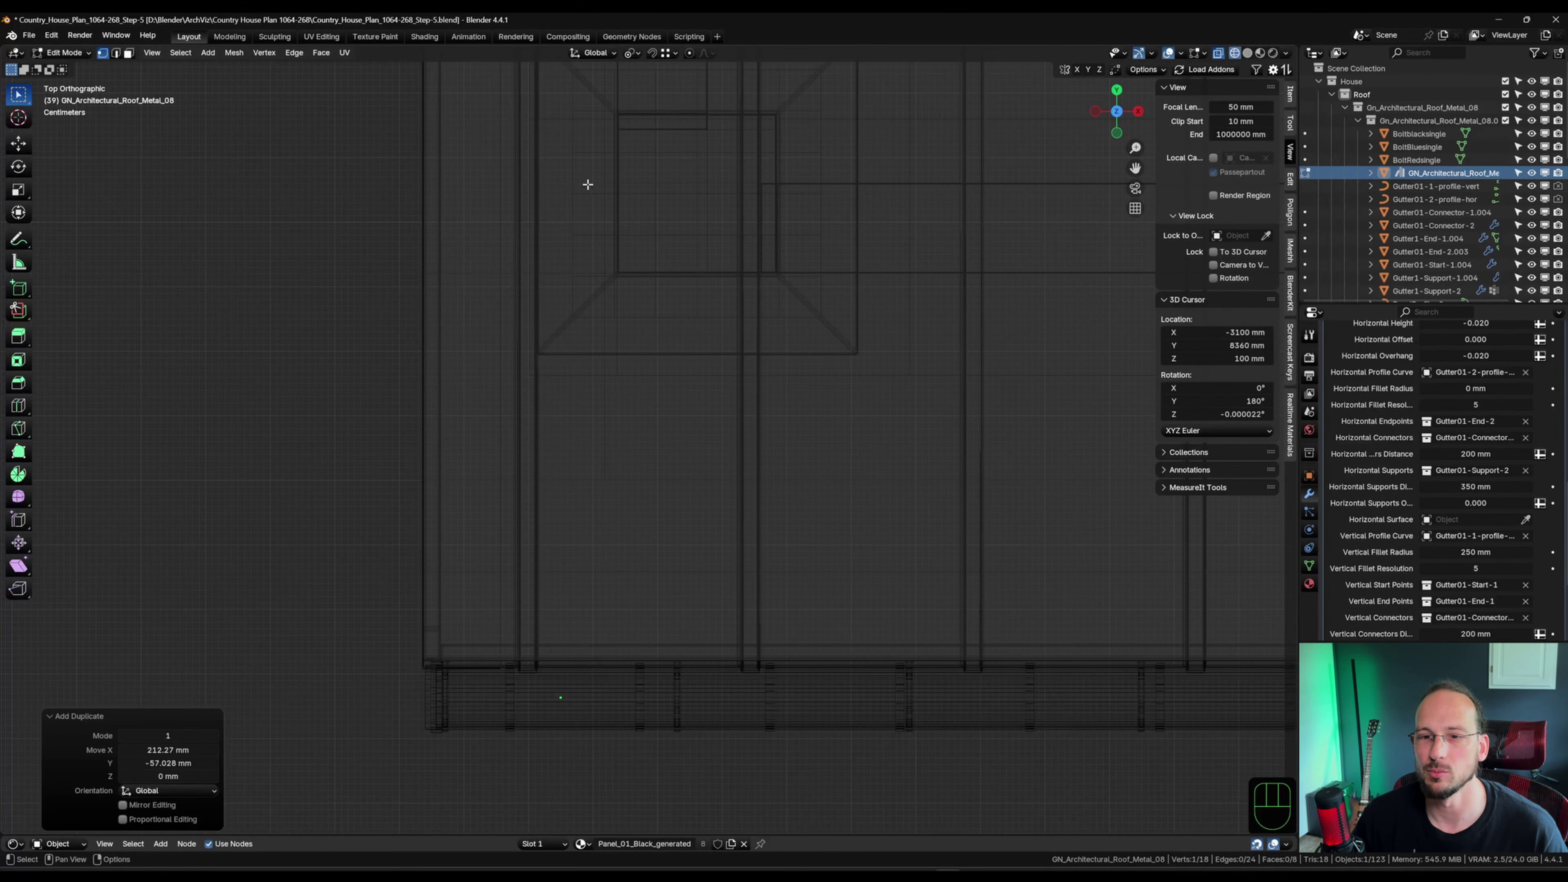
{"action": "middle_click_drag", "start_coordinate": [554, 698], "coordinate": [591, 624], "text": "ctrl"}
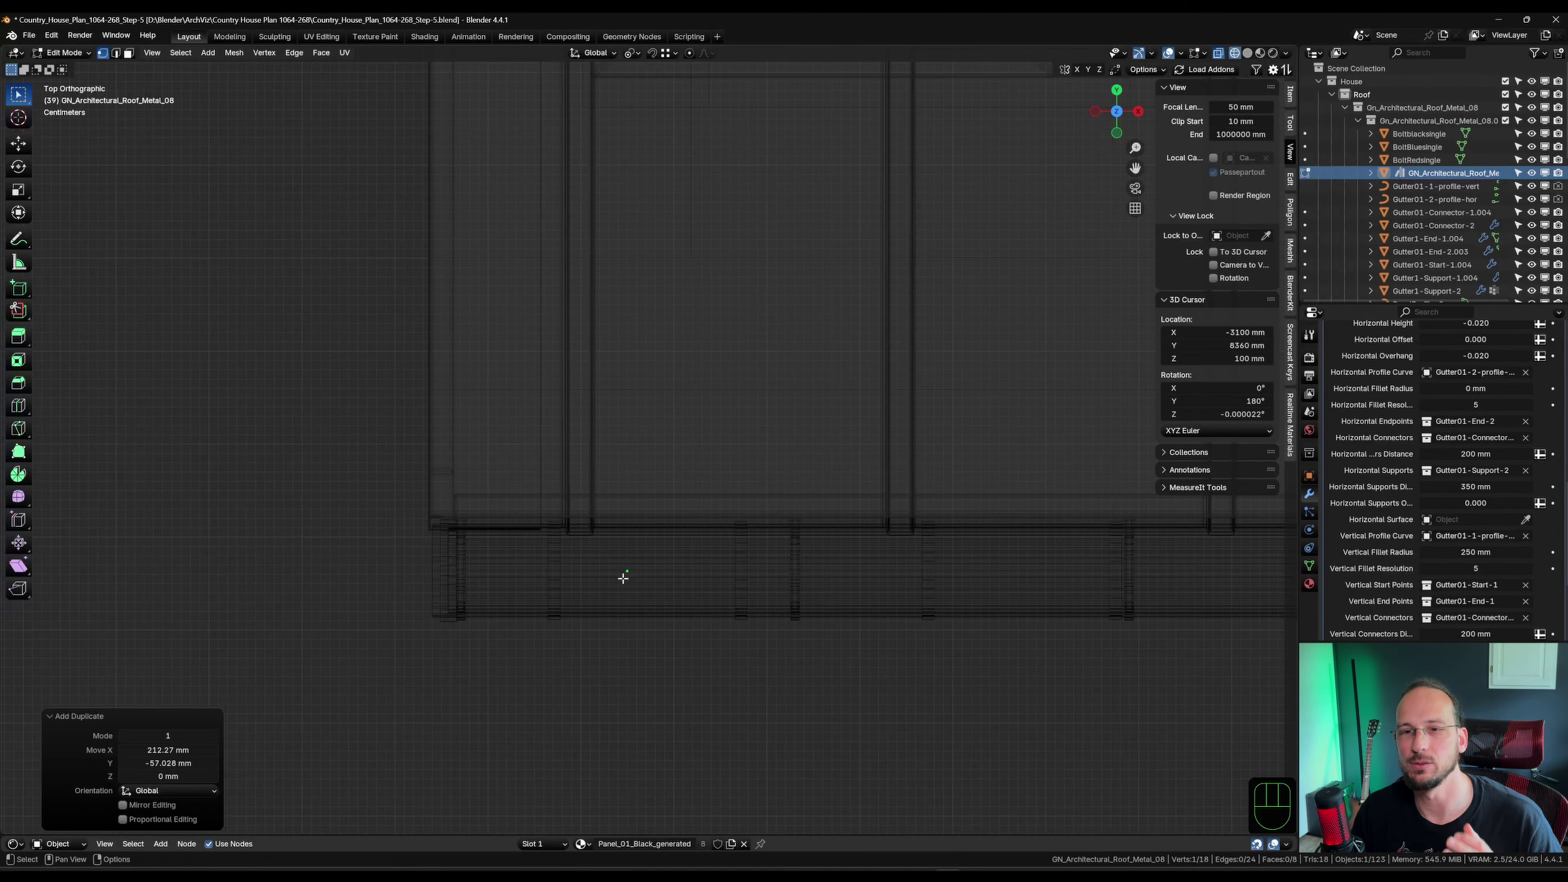
{"action": "scroll", "coordinate": [634, 560], "scroll_direction": "down", "scroll_amount": 3}
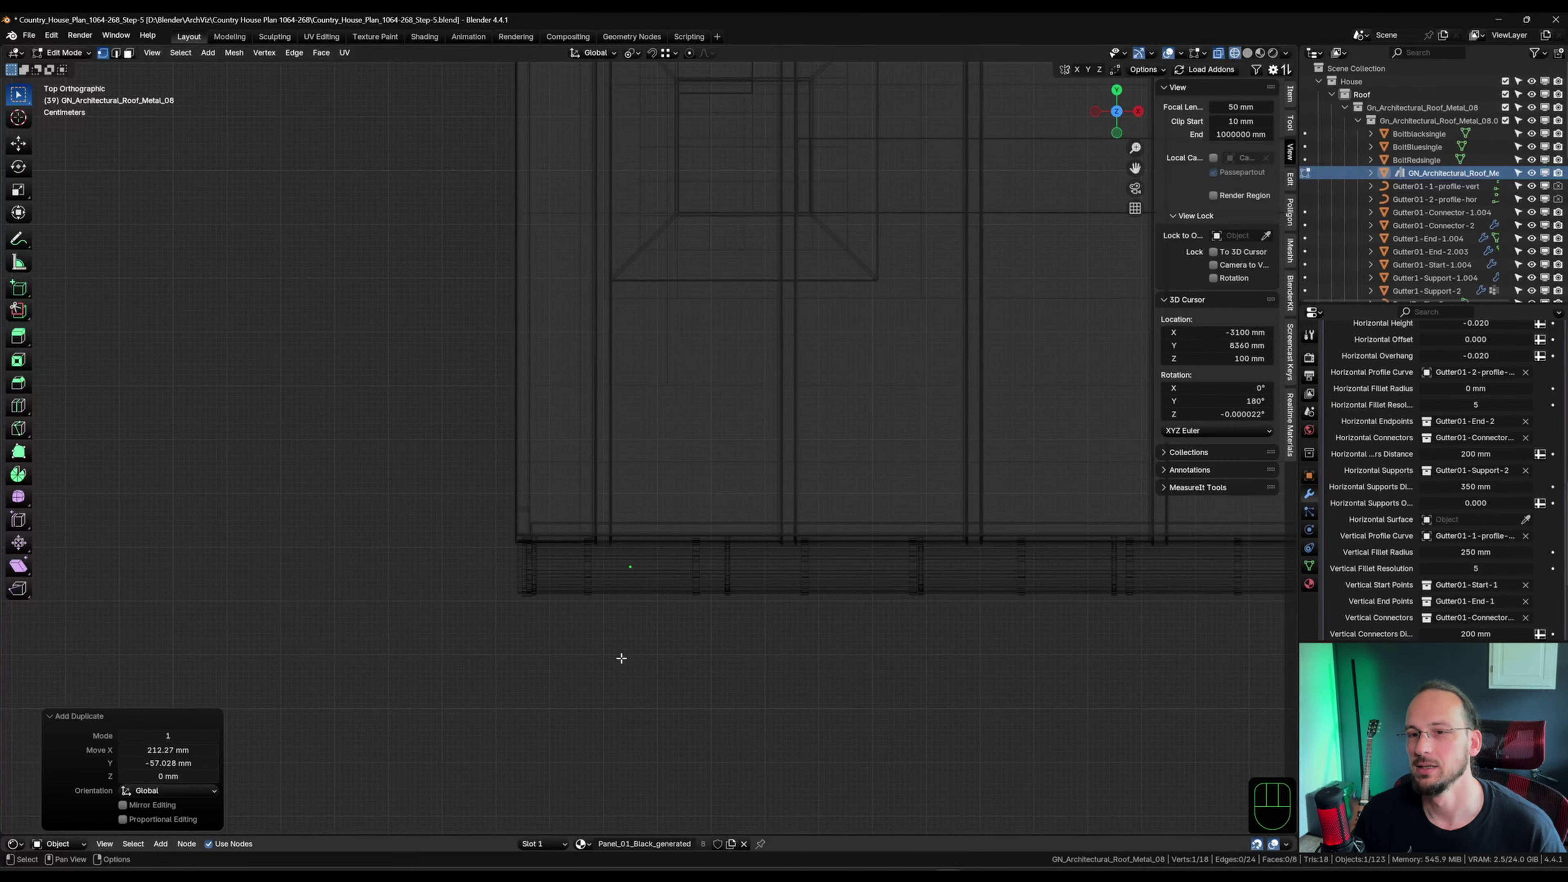
Lower the duplicated vertex about 74 mm along Z in the left orthographic view.
{"action": "middle_click_drag", "start_coordinate": [578, 602], "coordinate": [689, 459]}
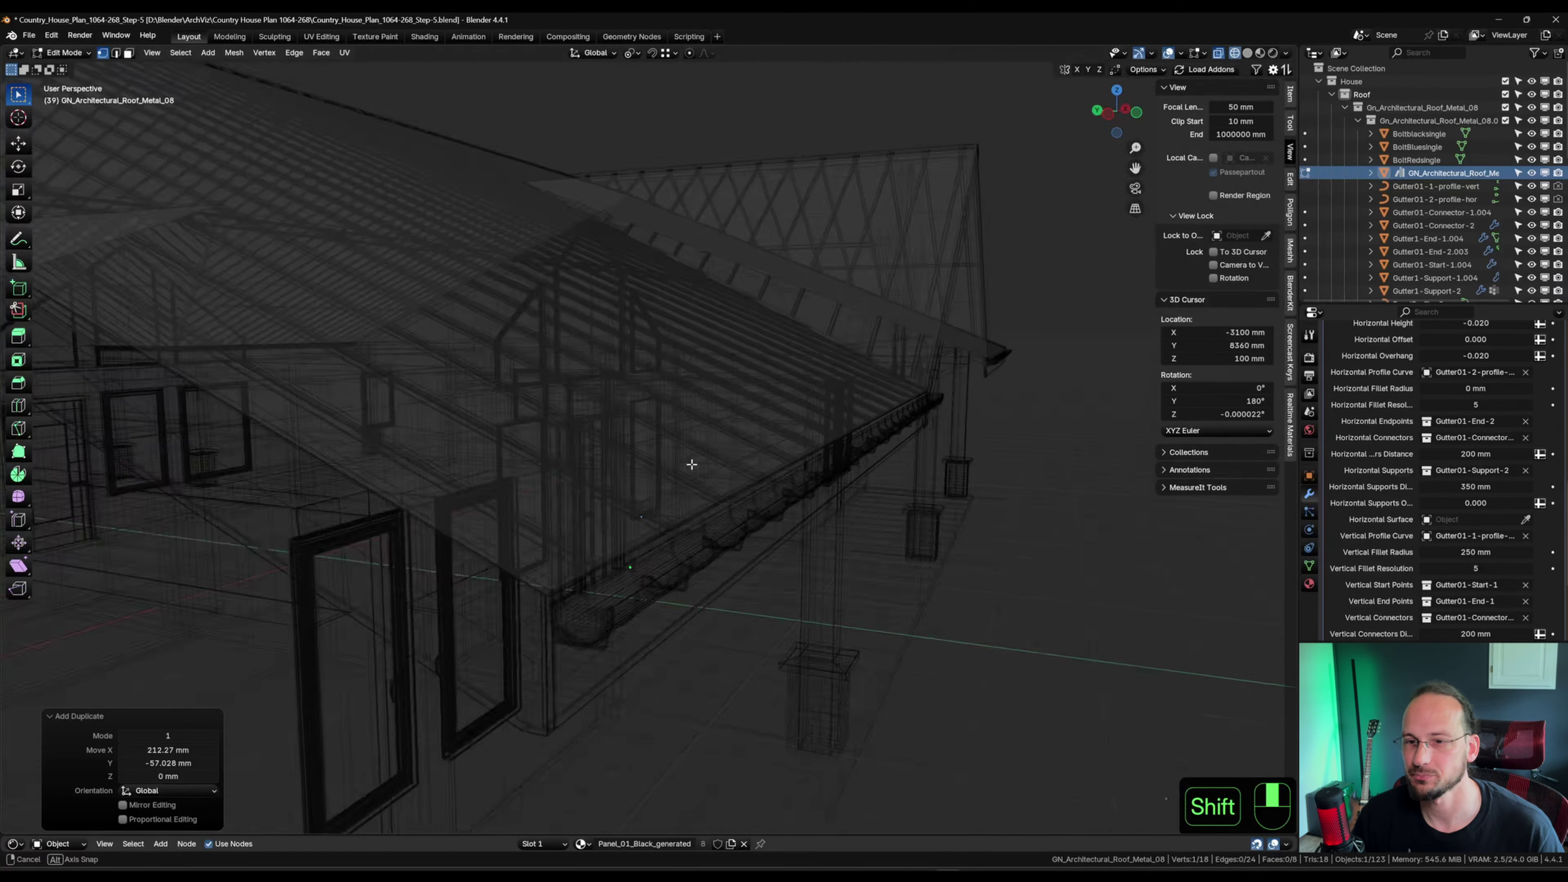
{"action": "key", "text": "grave"}
{"action": "left_click", "coordinate": [577, 517]}
{"action": "middle_click_drag", "start_coordinate": [655, 553], "coordinate": [729, 438], "text": "shift"}
{"action": "key", "text": "shift+z"}
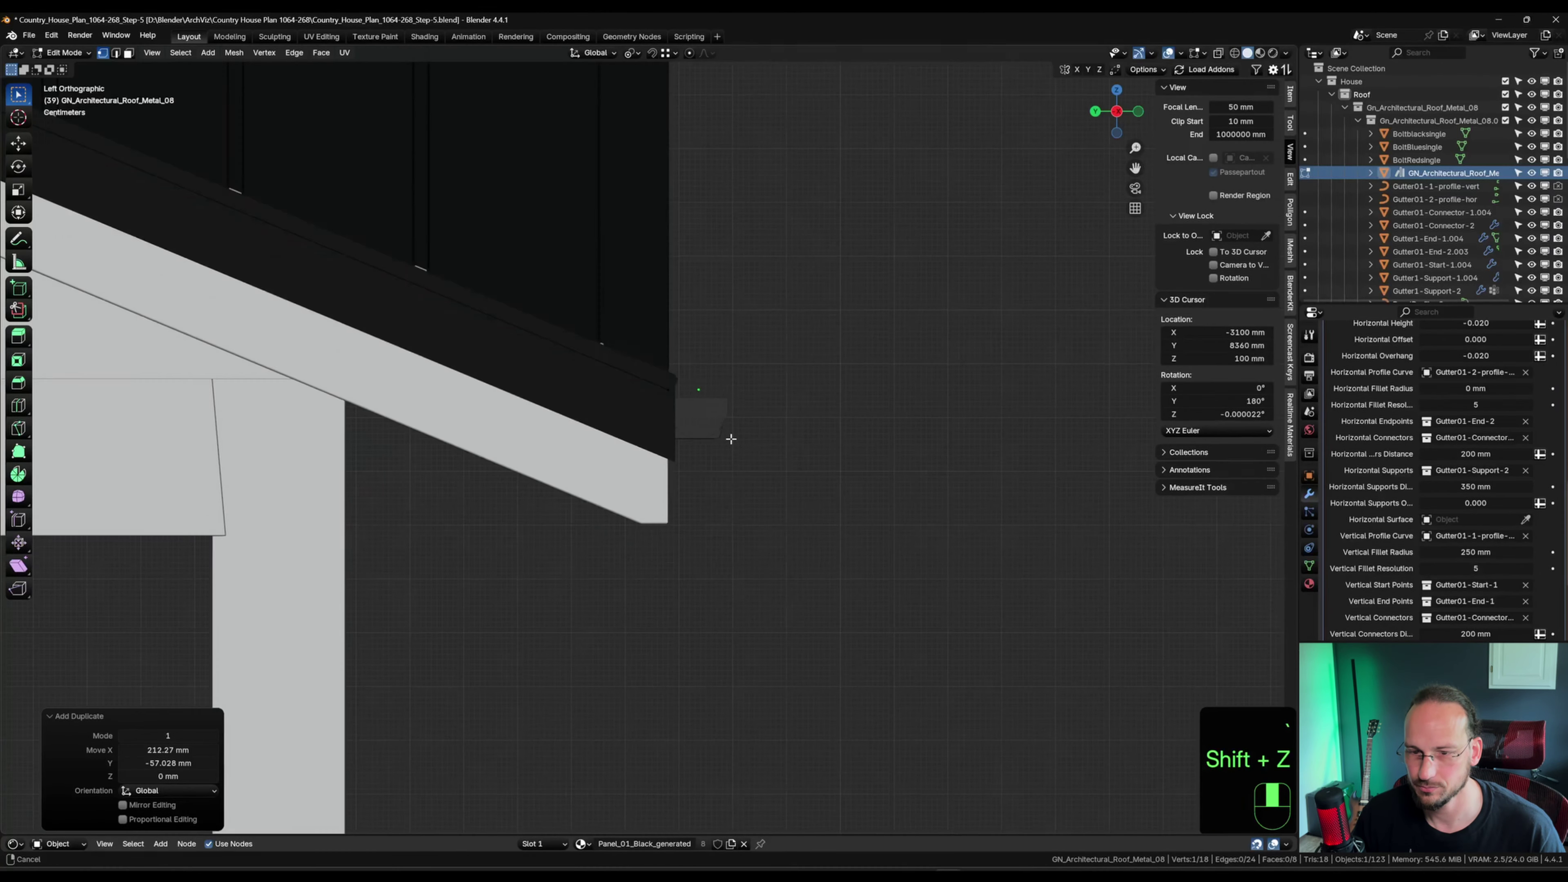
{"action": "key", "text": "g"}
{"action": "key", "text": "z"}
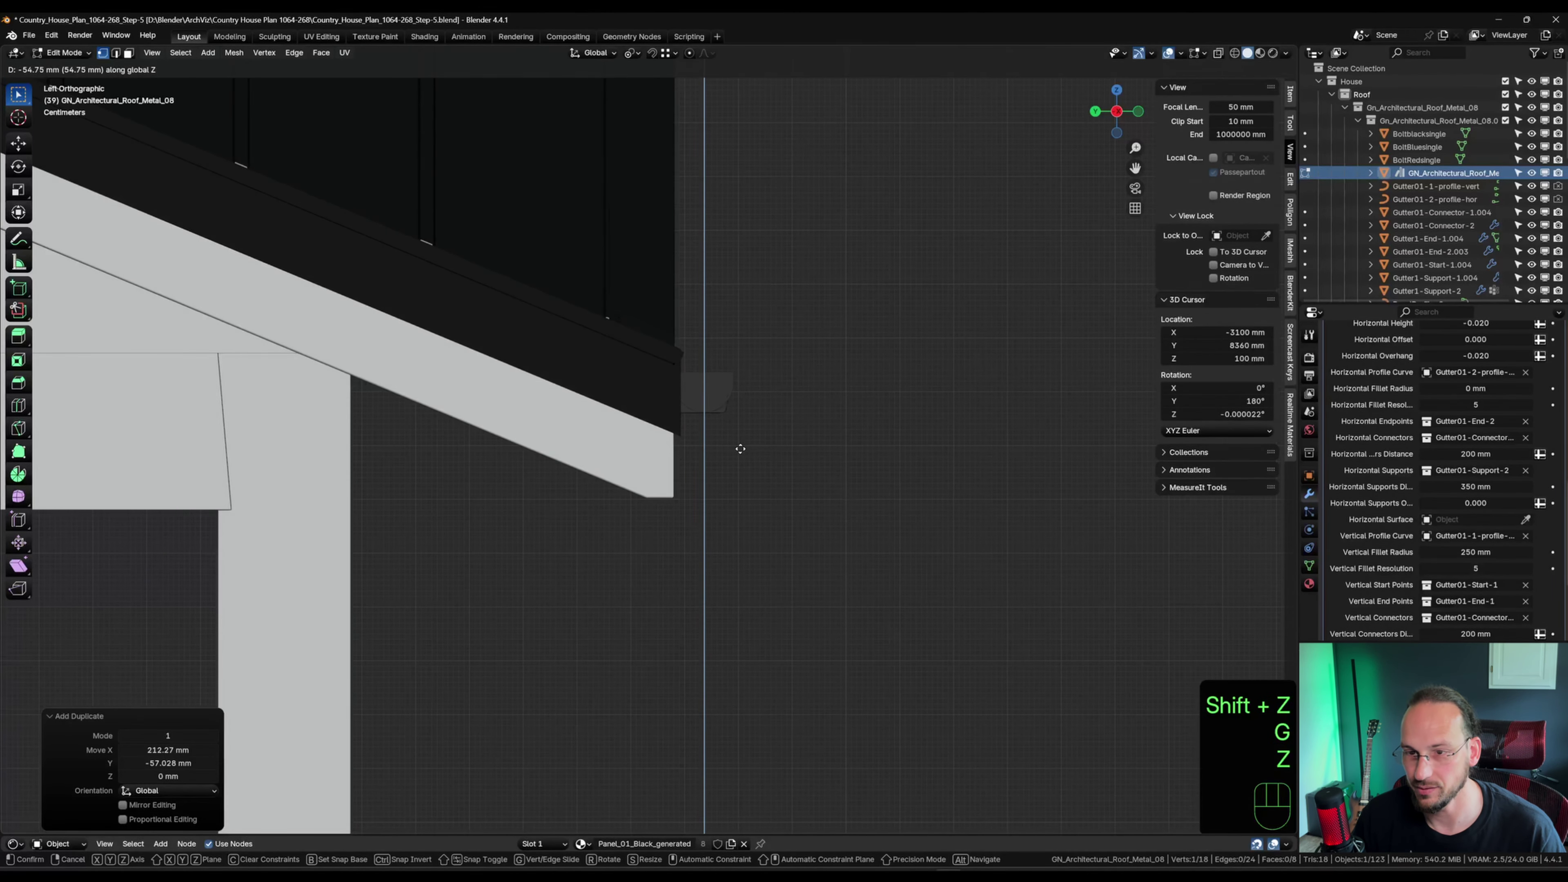
{"action": "left_click", "coordinate": [741, 449]}
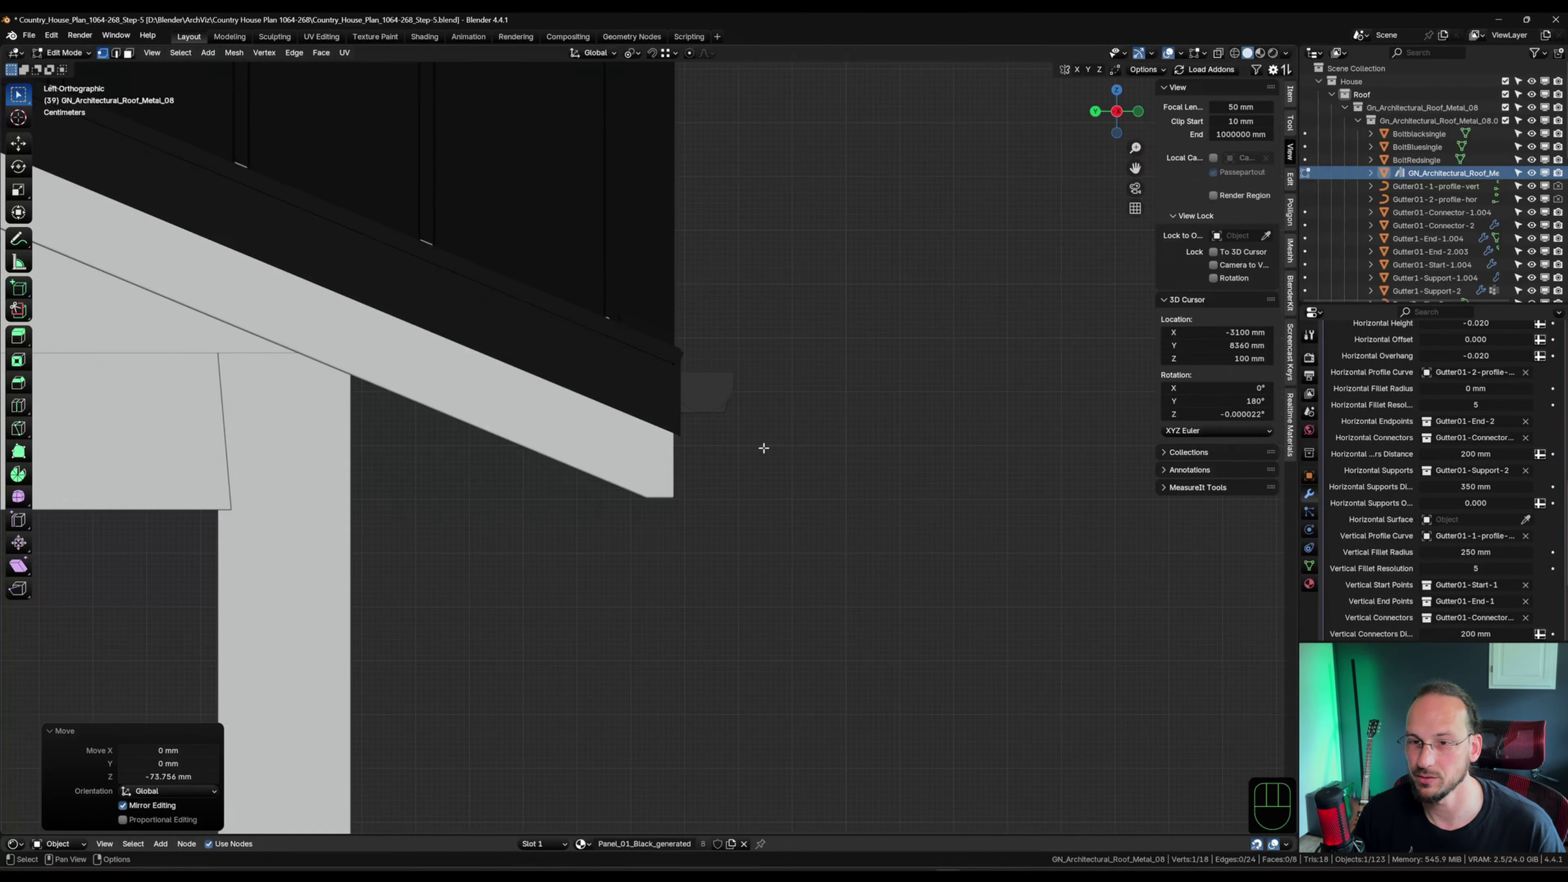
Extrude the duplicated gutter vertex about 281 mm downward, and extrude it again about 773 mm along Y and -127 mm along Z to the corner post.
{"action": "key", "text": "e"}
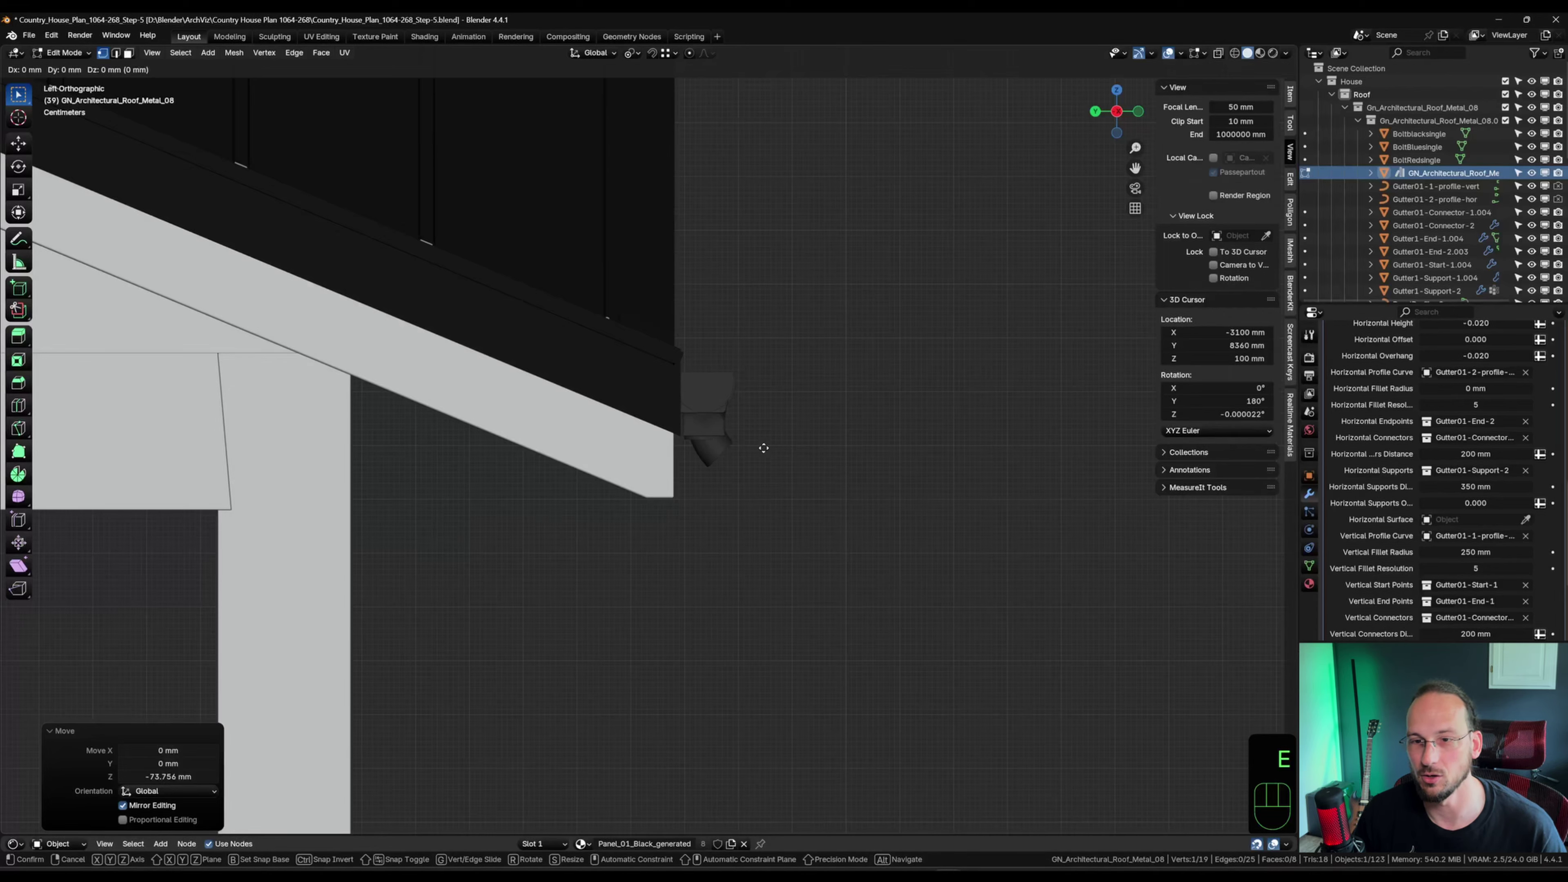
{"action": "key", "text": "z"}
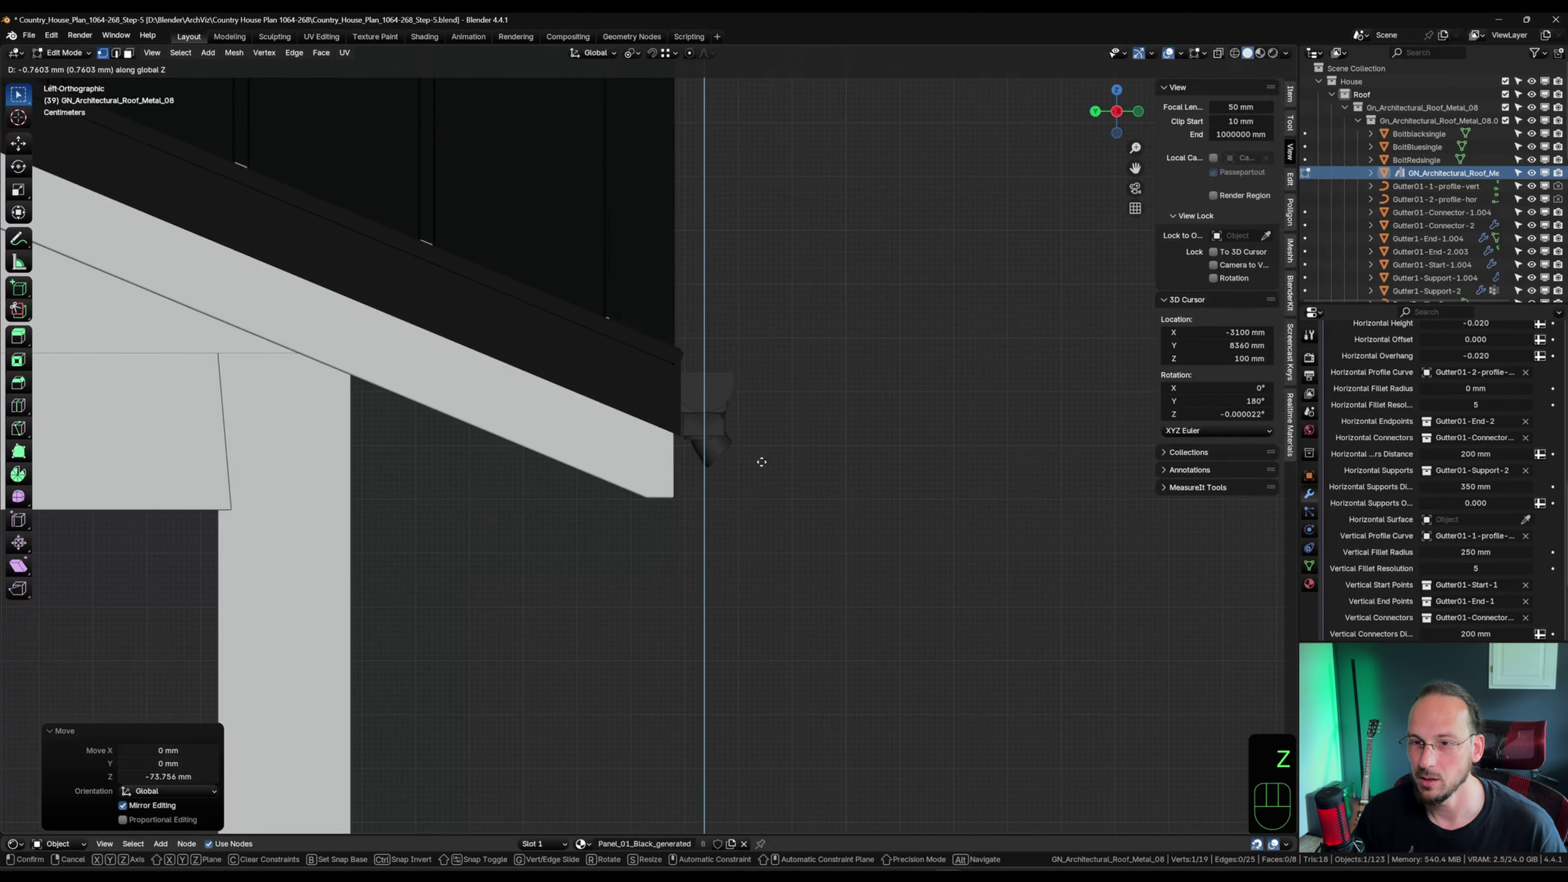
{"action": "left_click", "coordinate": [744, 597]}
{"action": "middle_click_drag", "start_coordinate": [612, 648], "coordinate": [745, 404], "text": "shift"}
{"action": "key", "text": "e"}
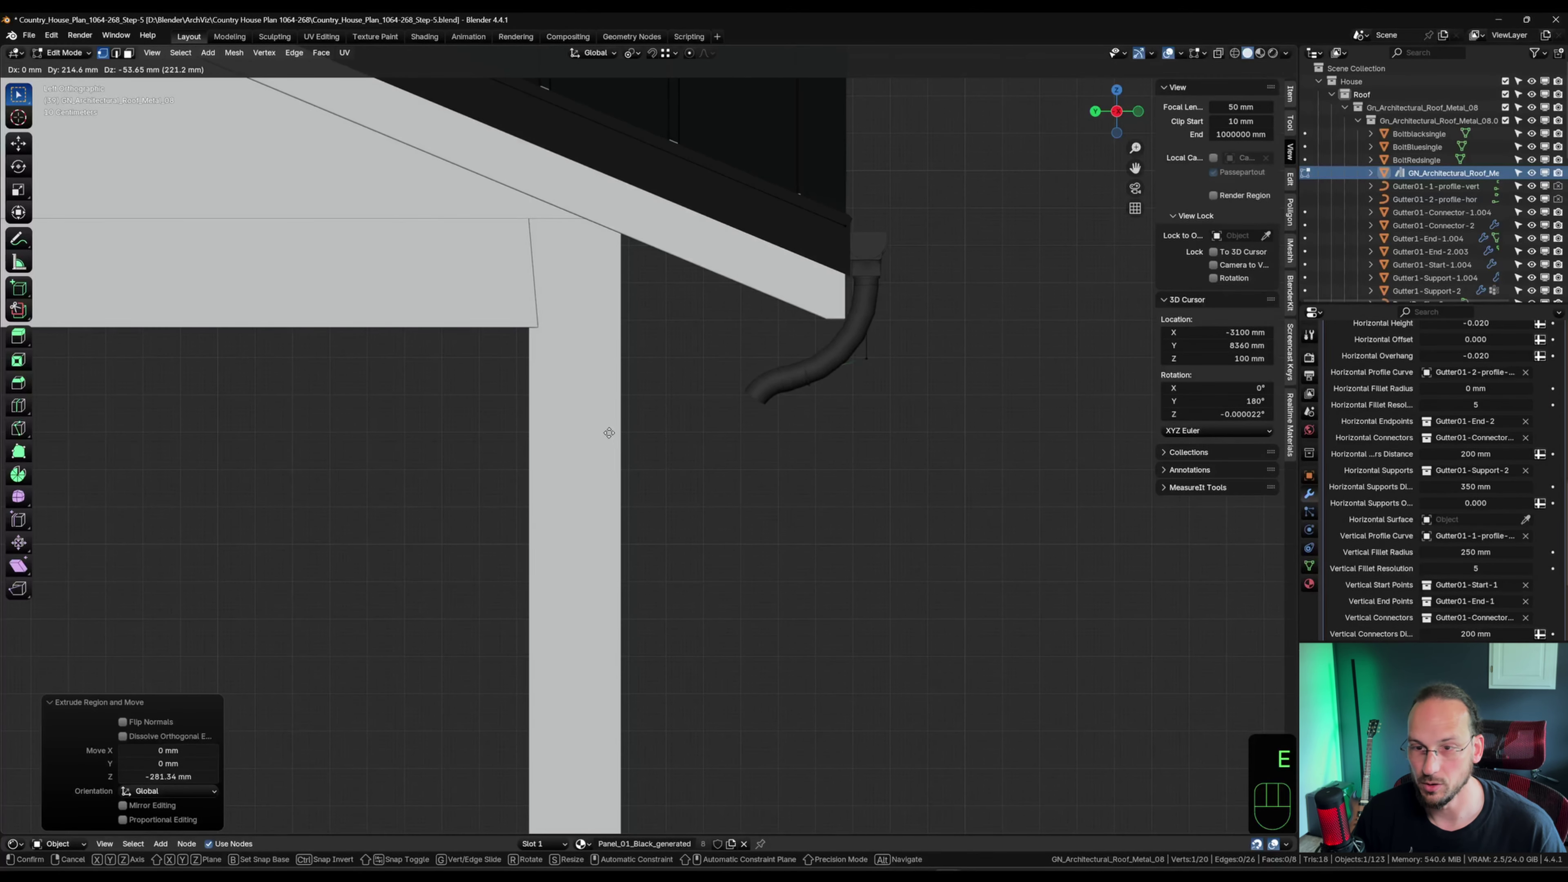
{"action": "left_click", "coordinate": [470, 449]}
Extrude the downpipe path about 1469 mm straight down along the corner post to its pedestal cap.
{"action": "scroll", "coordinate": [555, 470], "scroll_direction": "down", "scroll_amount": 3}
{"action": "key", "text": "e"}
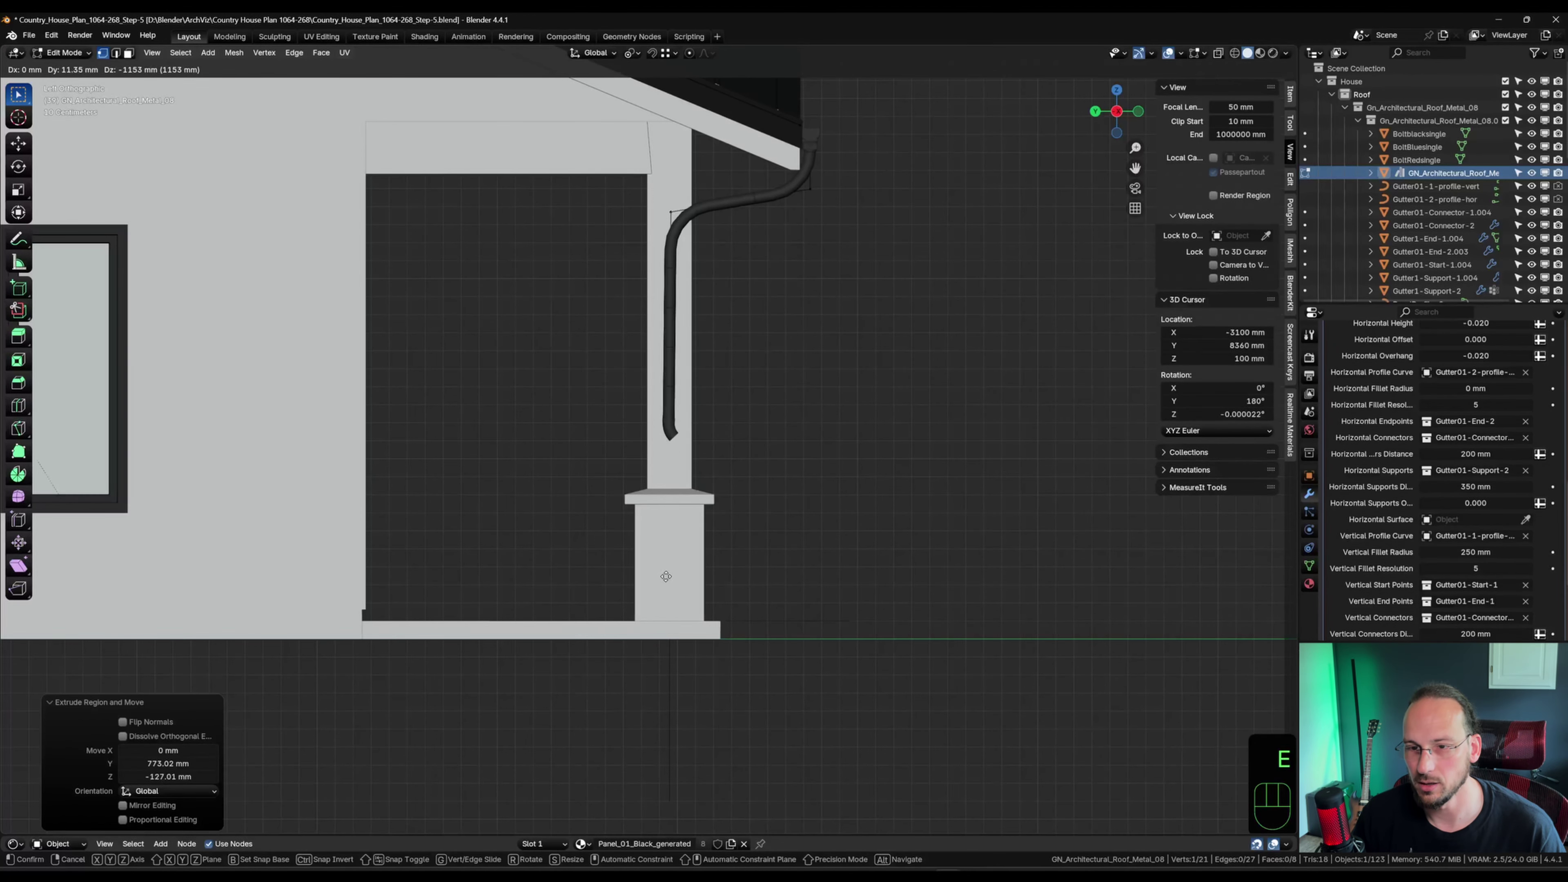
{"action": "key", "text": "z"}
{"action": "left_click", "coordinate": [673, 609]}
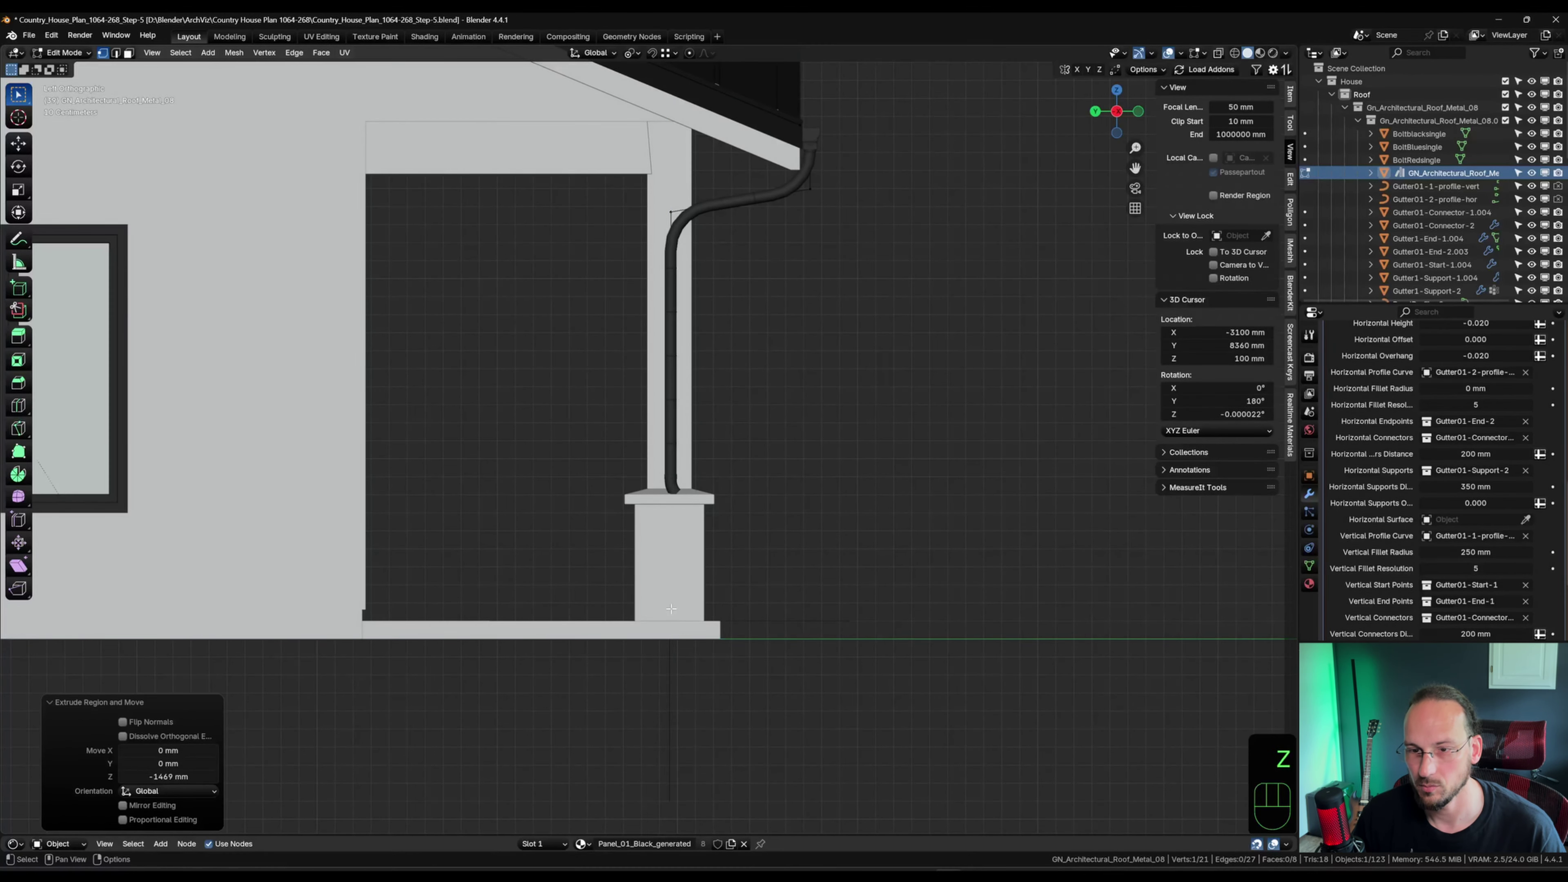
In the front orthographic view, extrude the path end about -114 mm along X and -35 mm along Z to clear the pedestal cap.
{"action": "key", "text": "grave"}
{"action": "left_click", "coordinate": [613, 470]}
{"action": "scroll", "coordinate": [618, 470], "scroll_direction": "up", "scroll_amount": 6}
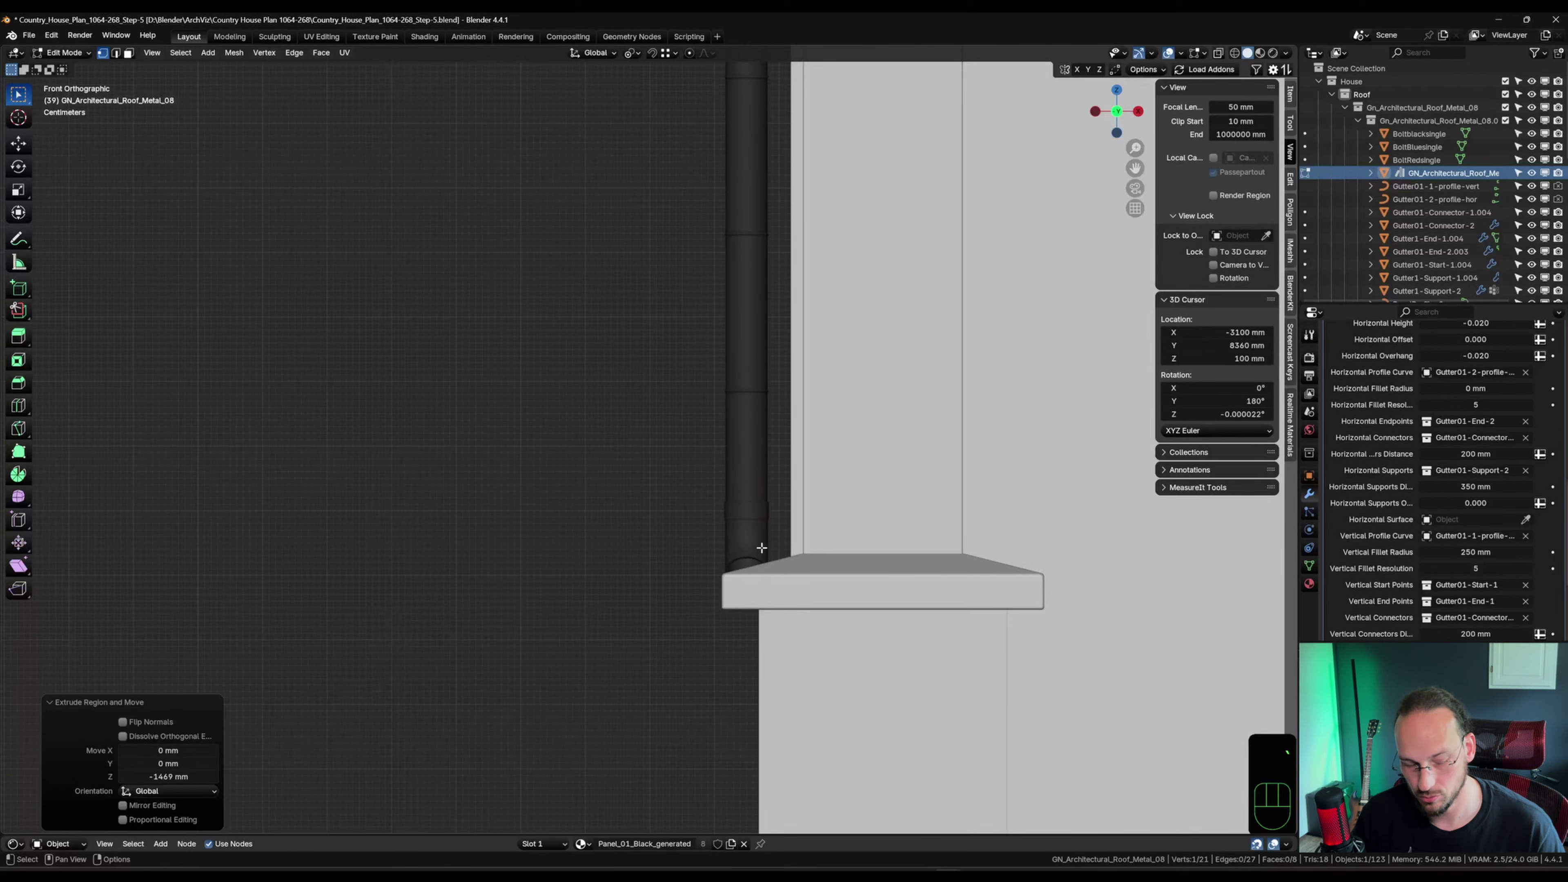
{"action": "key", "text": "e"}
{"action": "left_click", "coordinate": [684, 569]}
Extrude the downpipe path about 830 mm straight down beside the pedestal to just below ground level.
{"action": "scroll", "coordinate": [682, 571], "scroll_direction": "down", "scroll_amount": 2}
{"action": "middle_click_drag", "start_coordinate": [668, 621], "coordinate": [665, 345], "text": "shift"}
{"action": "scroll", "coordinate": [692, 379], "scroll_direction": "down", "scroll_amount": 1}
{"action": "key", "text": "e"}
{"action": "key", "text": "z"}
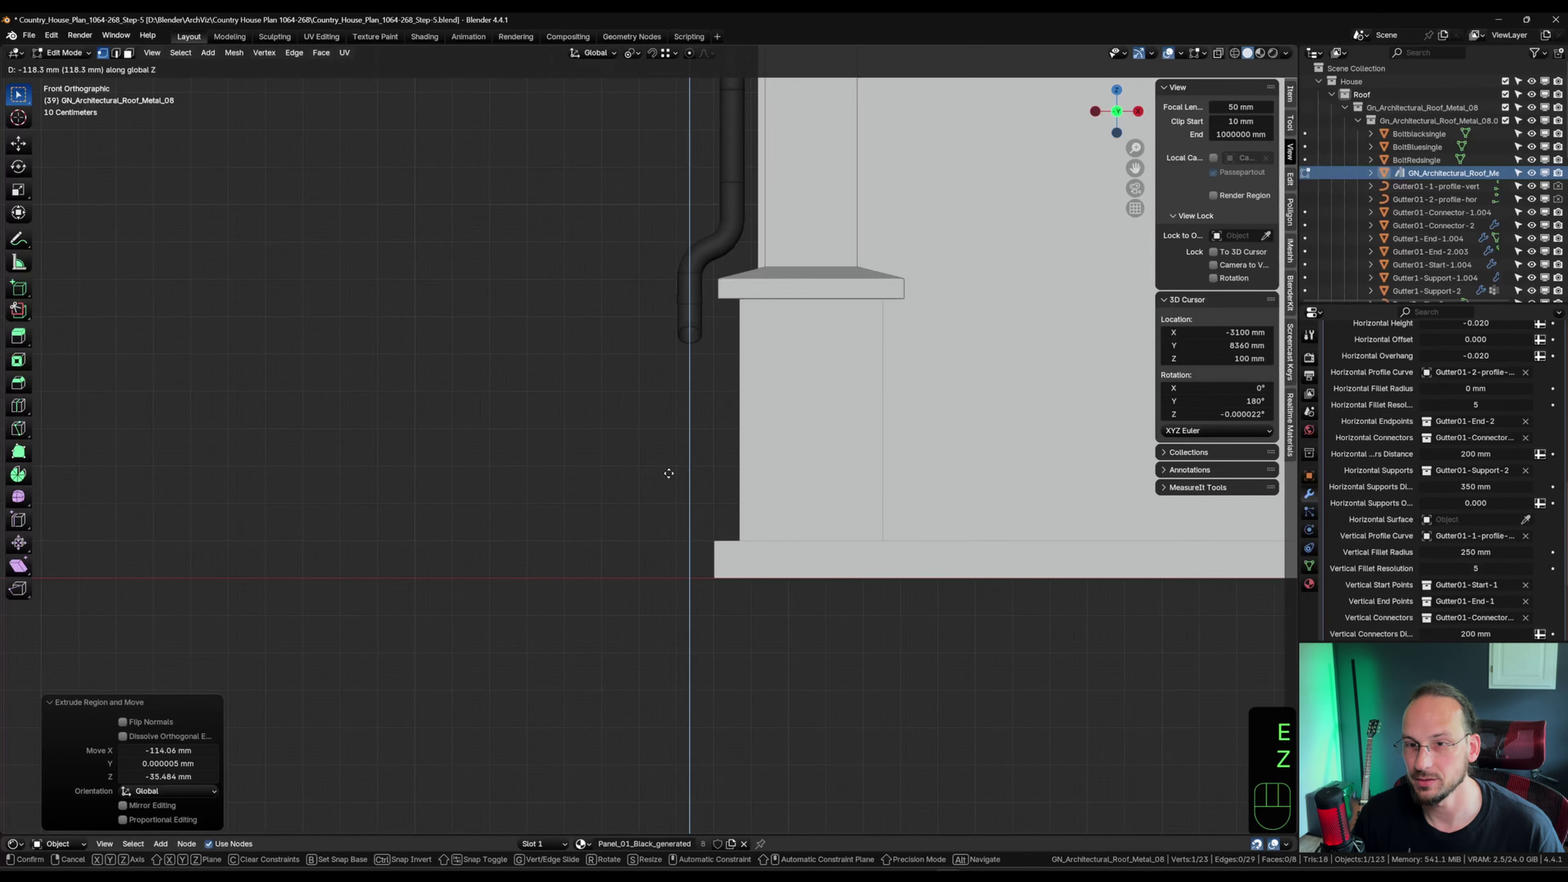
{"action": "left_click", "coordinate": [681, 656]}
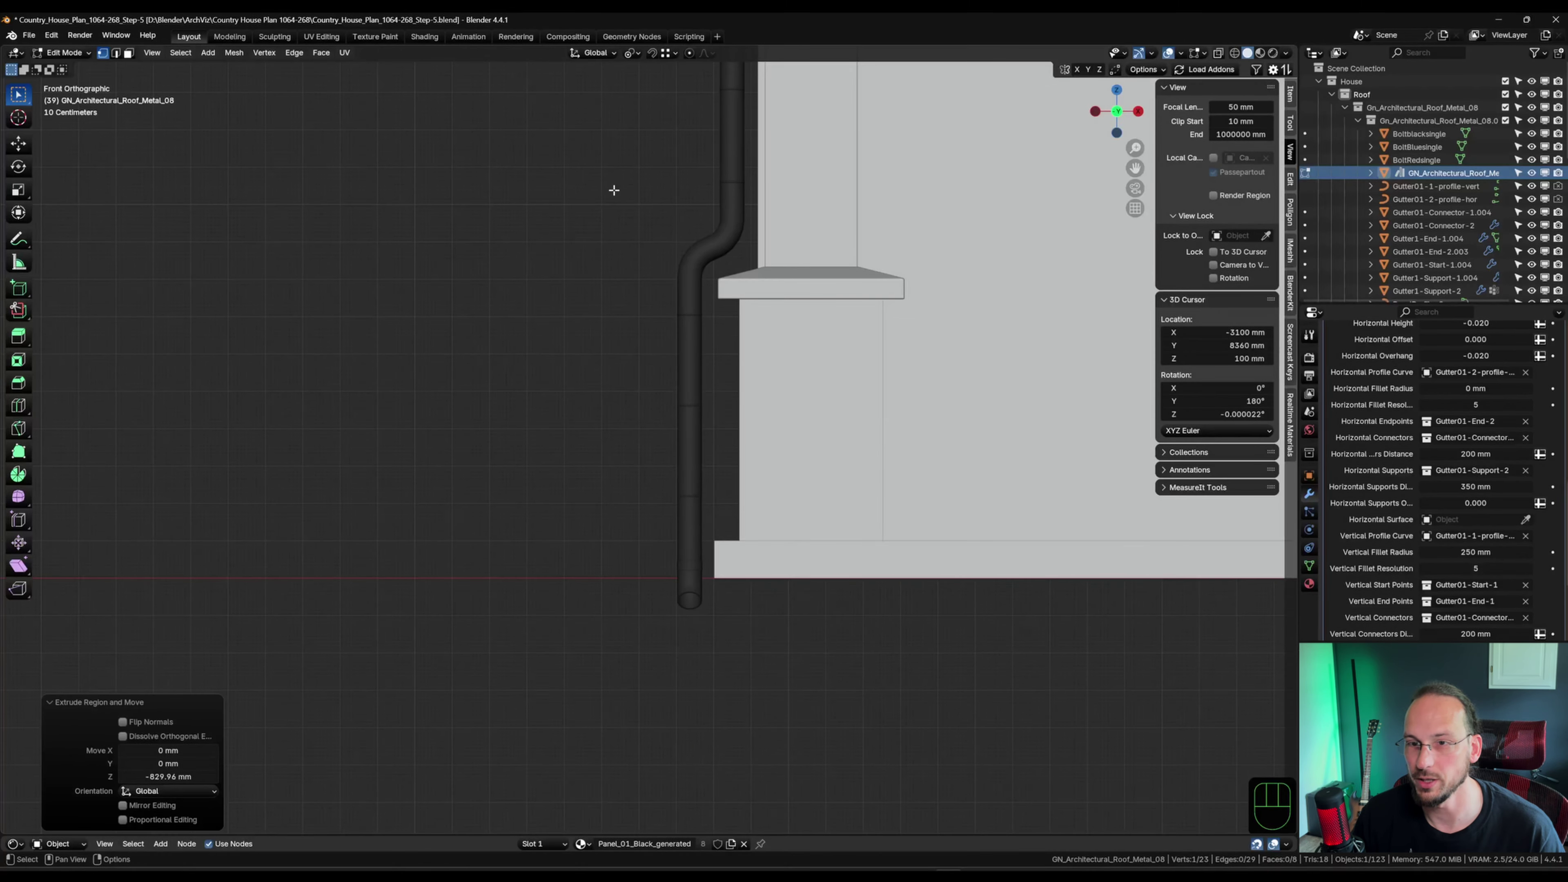
Move the two vertices of the lower downpipe section about 21 mm along X, closer to the pedestal.
{"action": "left_click_drag", "start_coordinate": [620, 228], "coordinate": [720, 635]}
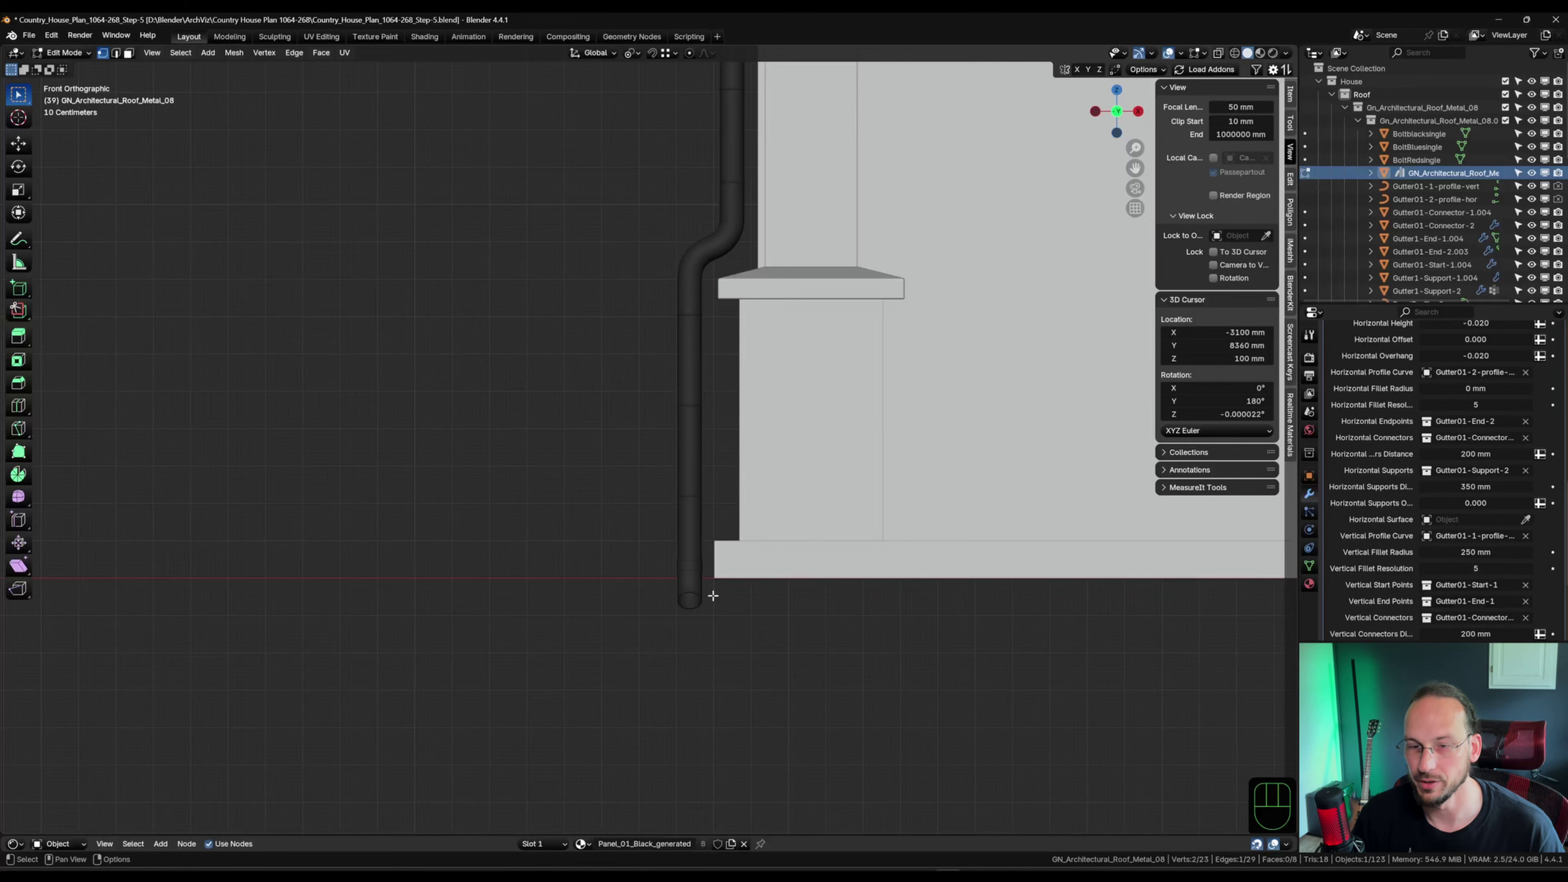
{"action": "key", "text": "g"}
{"action": "key", "text": "x"}
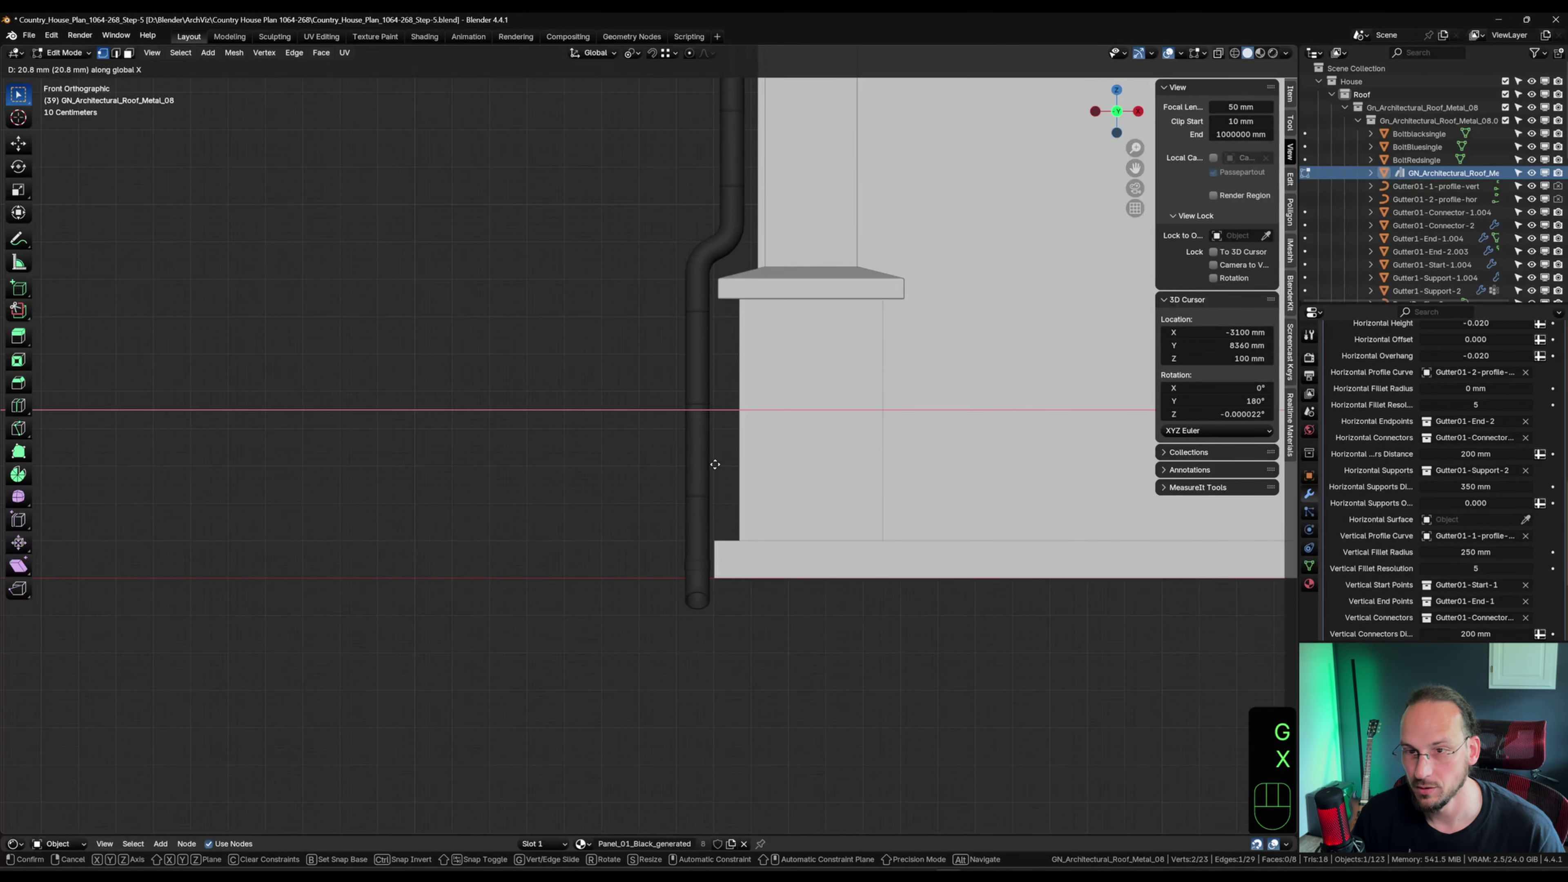
{"action": "left_click", "coordinate": [715, 464]}
{"action": "scroll", "coordinate": [715, 464], "scroll_direction": "down", "scroll_amount": 4}
{"action": "middle_click_drag", "start_coordinate": [715, 464], "coordinate": [767, 340]}
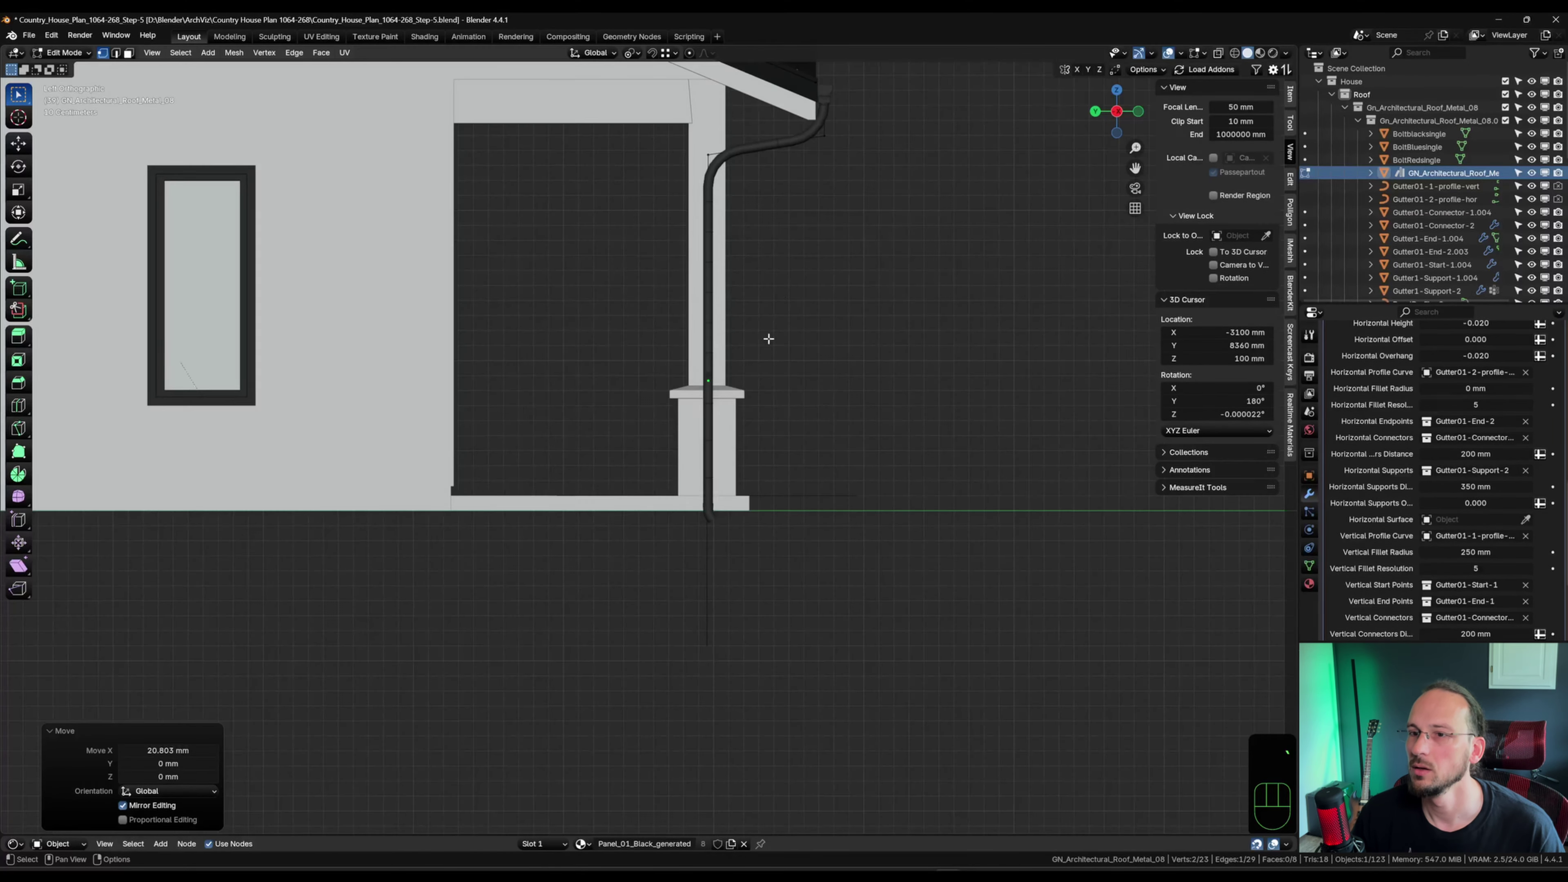
Set the gutter generator's Vertical Fillet Radius to 80 mm and check the downpipe bends along the post.
{"action": "scroll", "coordinate": [690, 511], "scroll_direction": "up", "scroll_amount": 5}
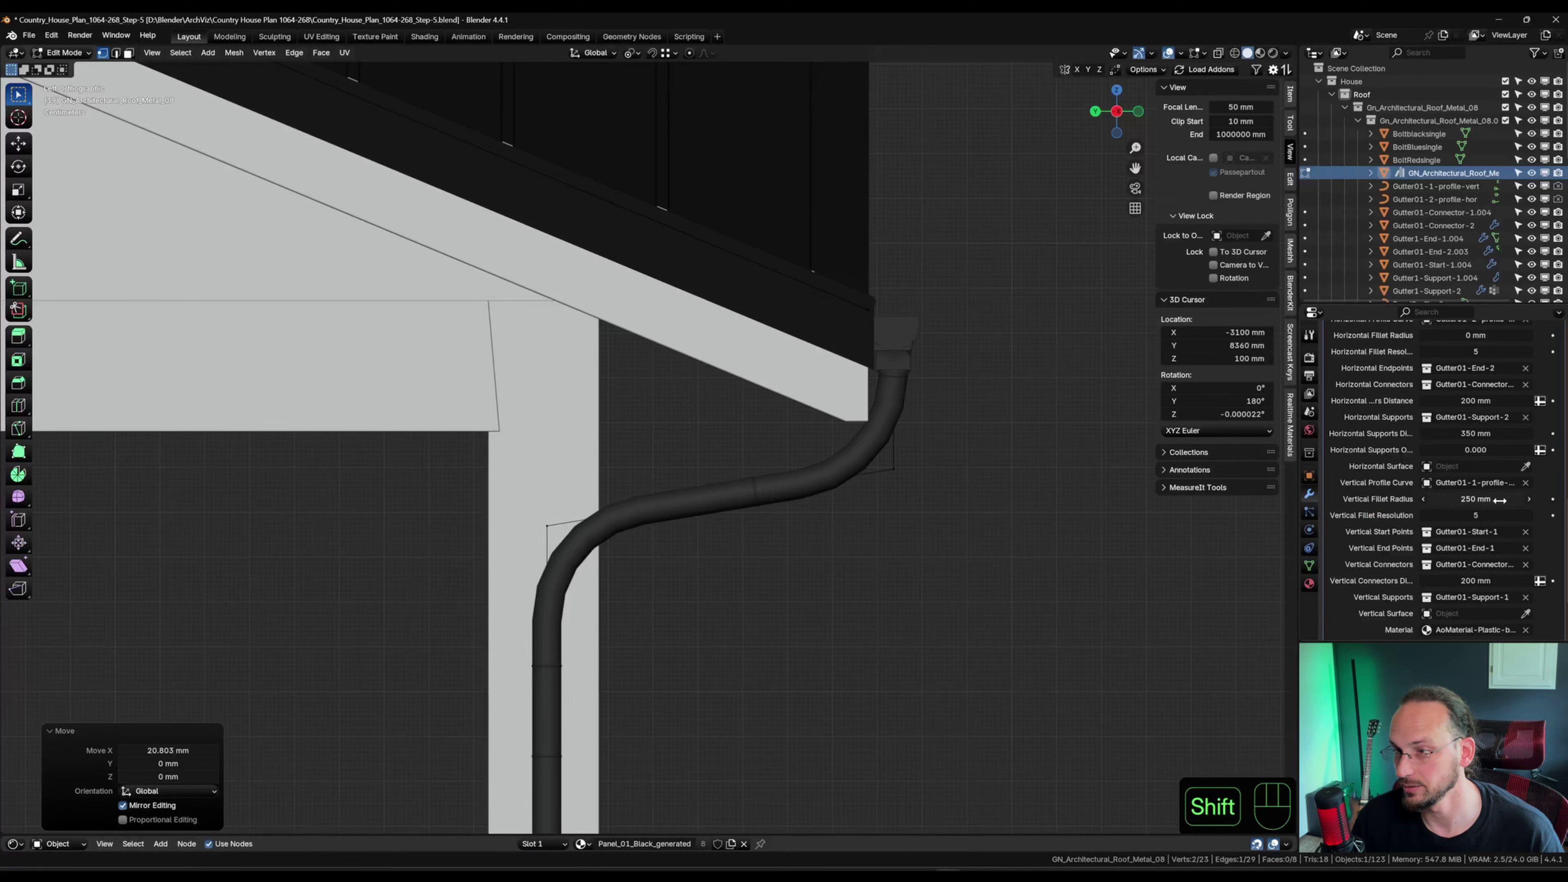
{"action": "left_click_drag", "start_coordinate": [1498, 502], "coordinate": [1413, 499], "text": "shift"}
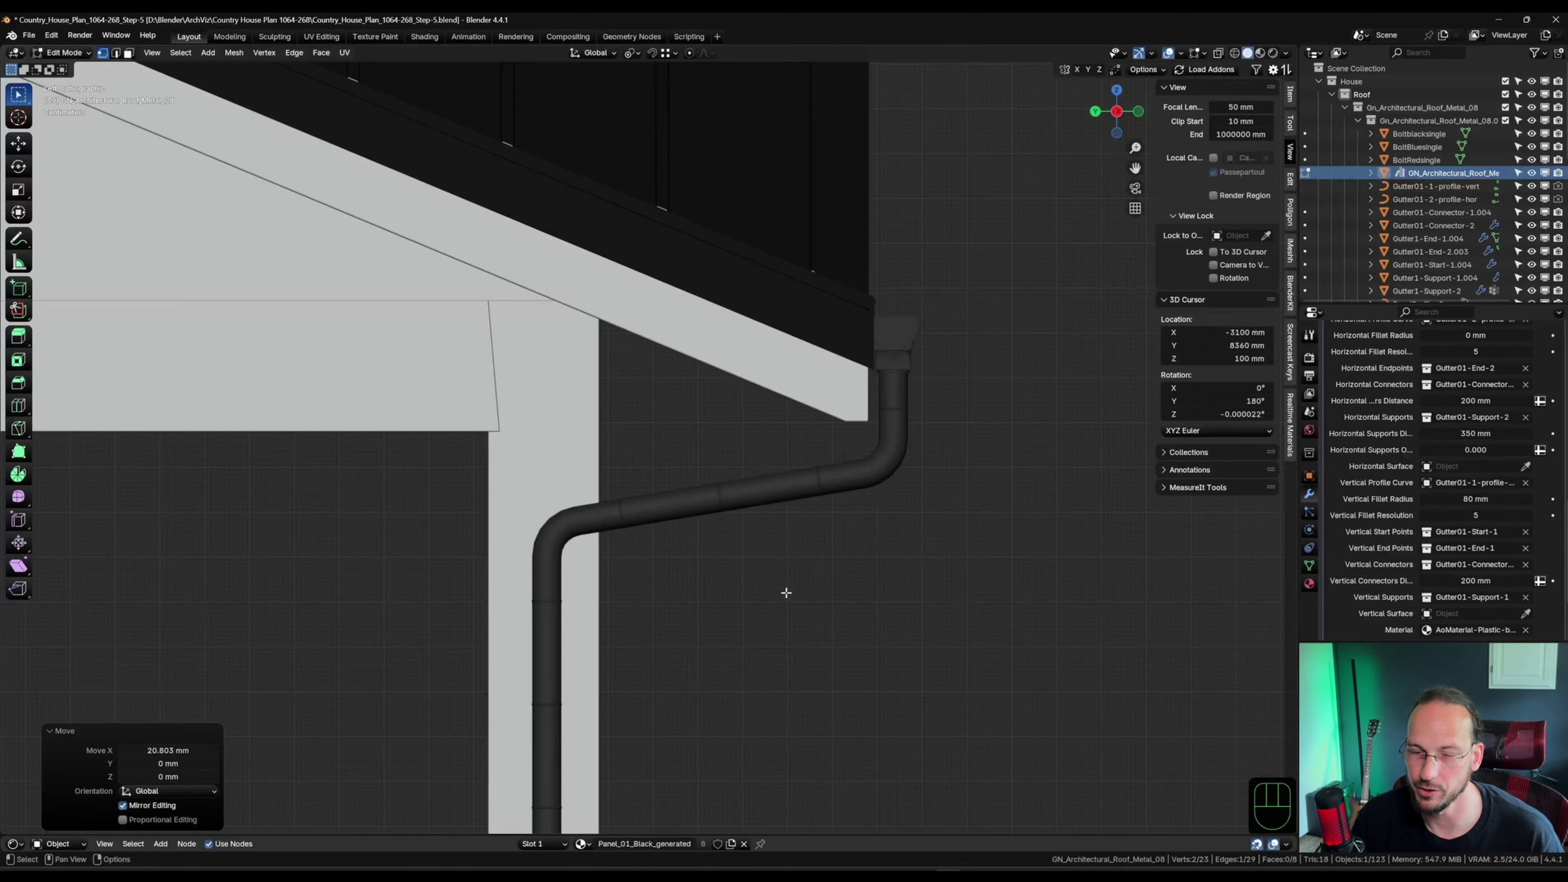
{"action": "scroll", "coordinate": [798, 594], "scroll_direction": "down", "scroll_amount": 4}
{"action": "scroll", "coordinate": [788, 497], "scroll_direction": "up", "scroll_amount": 5, "text": "shift"}
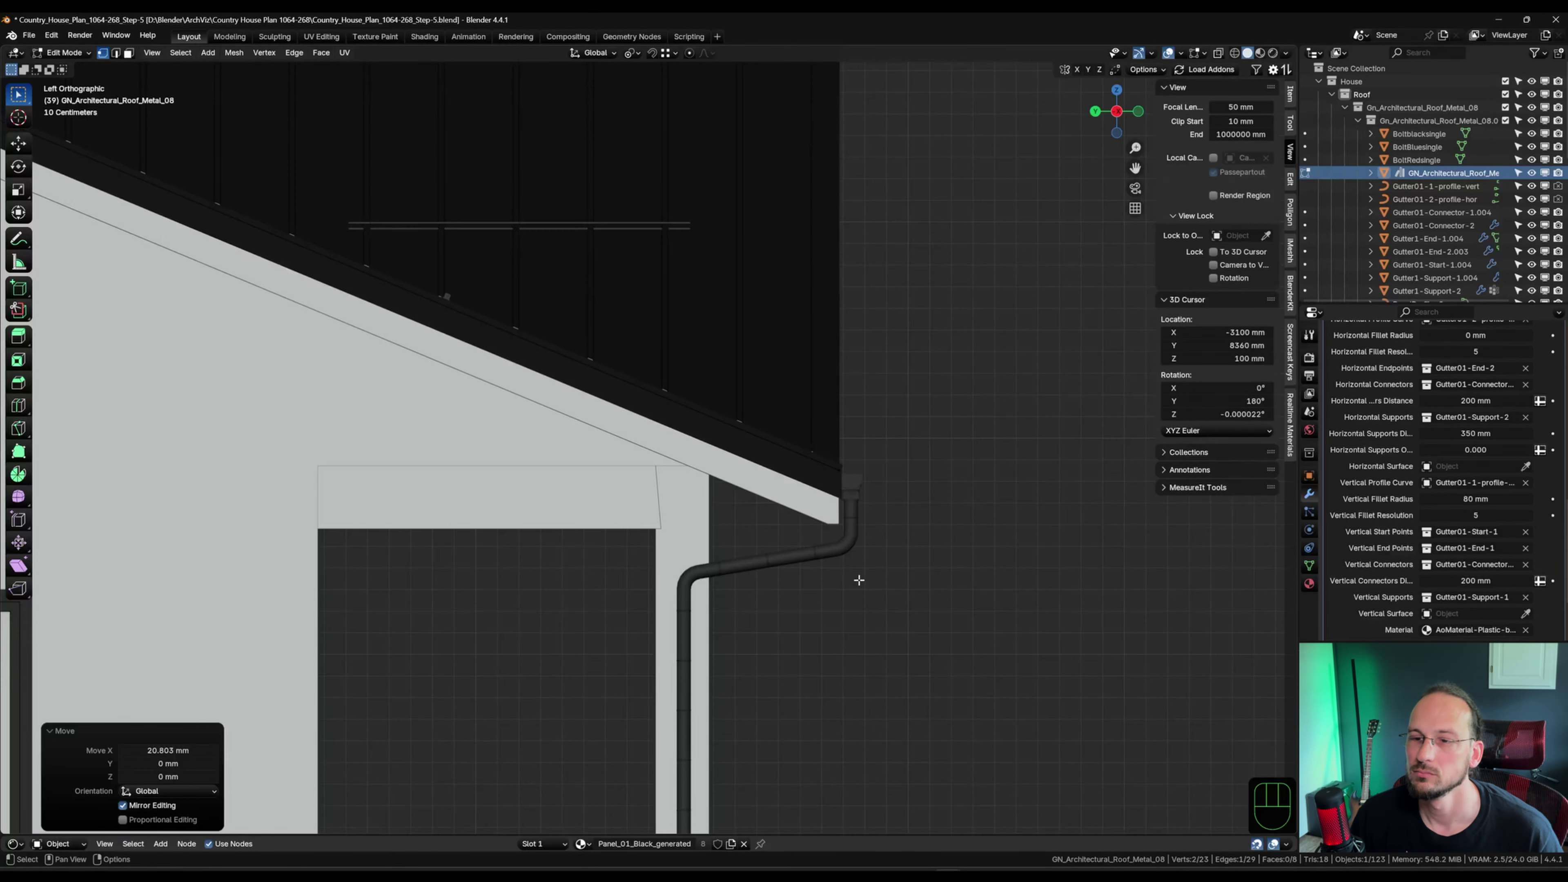
{"action": "middle_click_drag", "start_coordinate": [819, 664], "coordinate": [850, 410], "text": "shift"}
{"action": "middle_click_drag", "start_coordinate": [759, 463], "coordinate": [679, 265], "text": "shift"}
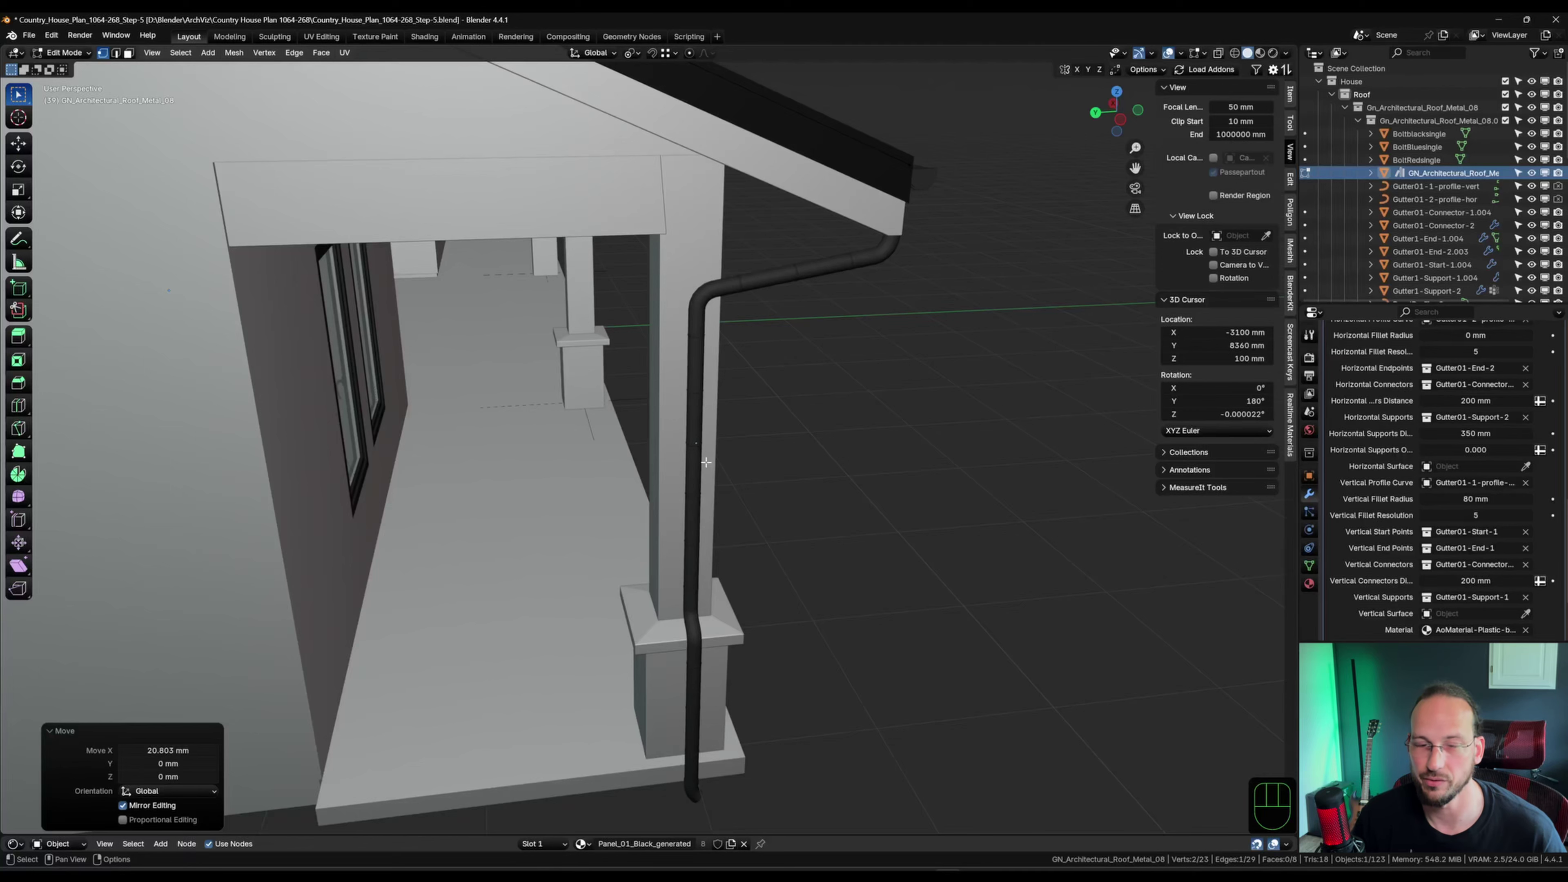
In wireframe display, subdivide the long vertical downpipe edge along the post with two cuts.
{"action": "key", "text": "shift+z"}
{"action": "key", "text": "shift+z"}
{"action": "key", "text": "Tab"}
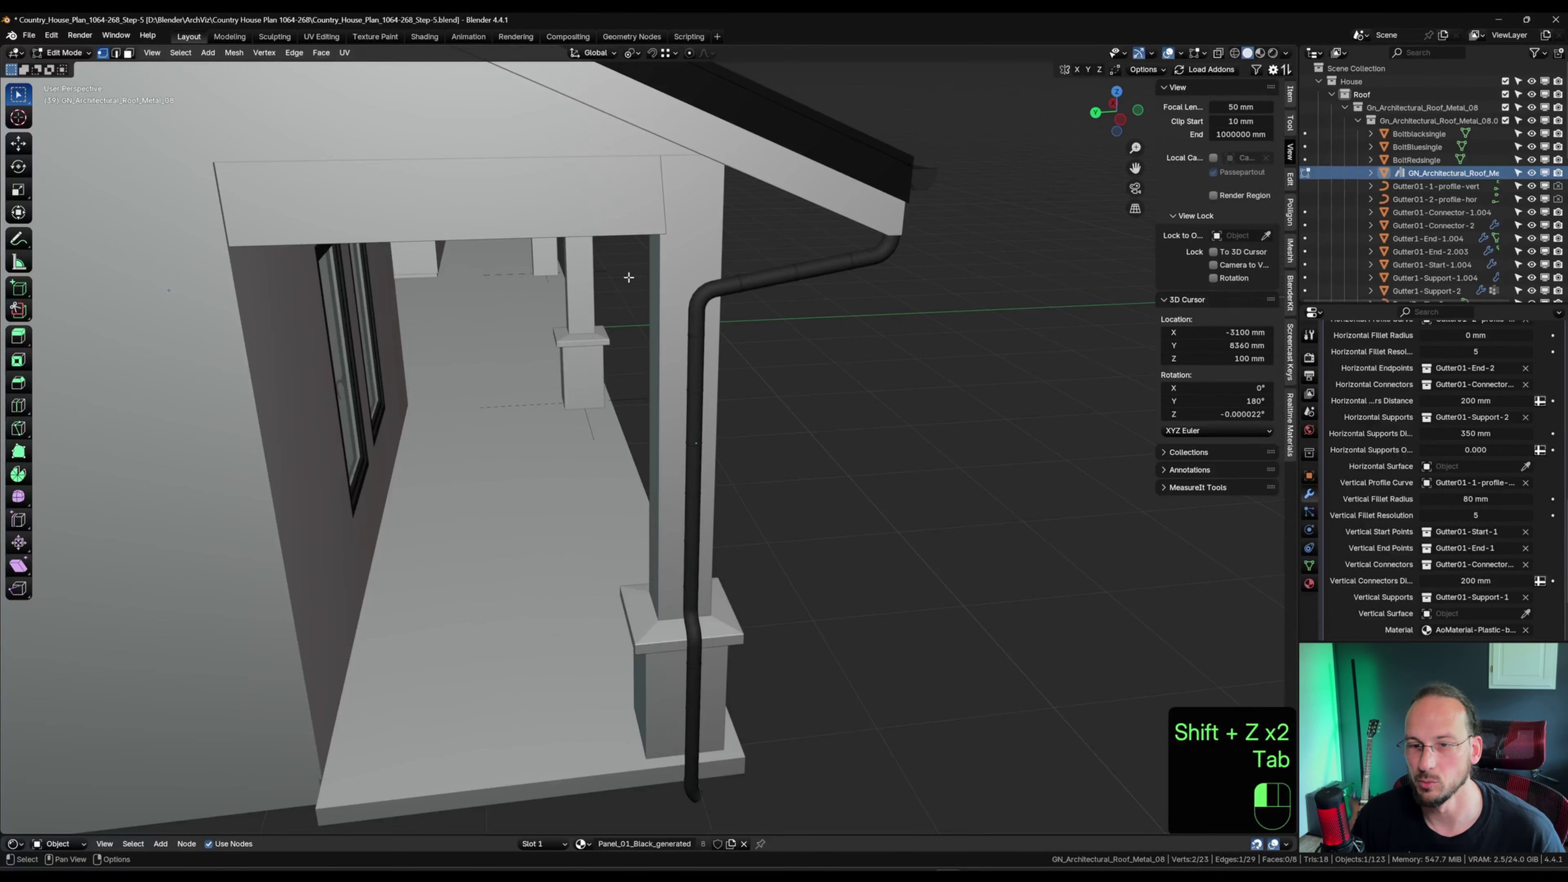
{"action": "key", "text": "shift+z"}
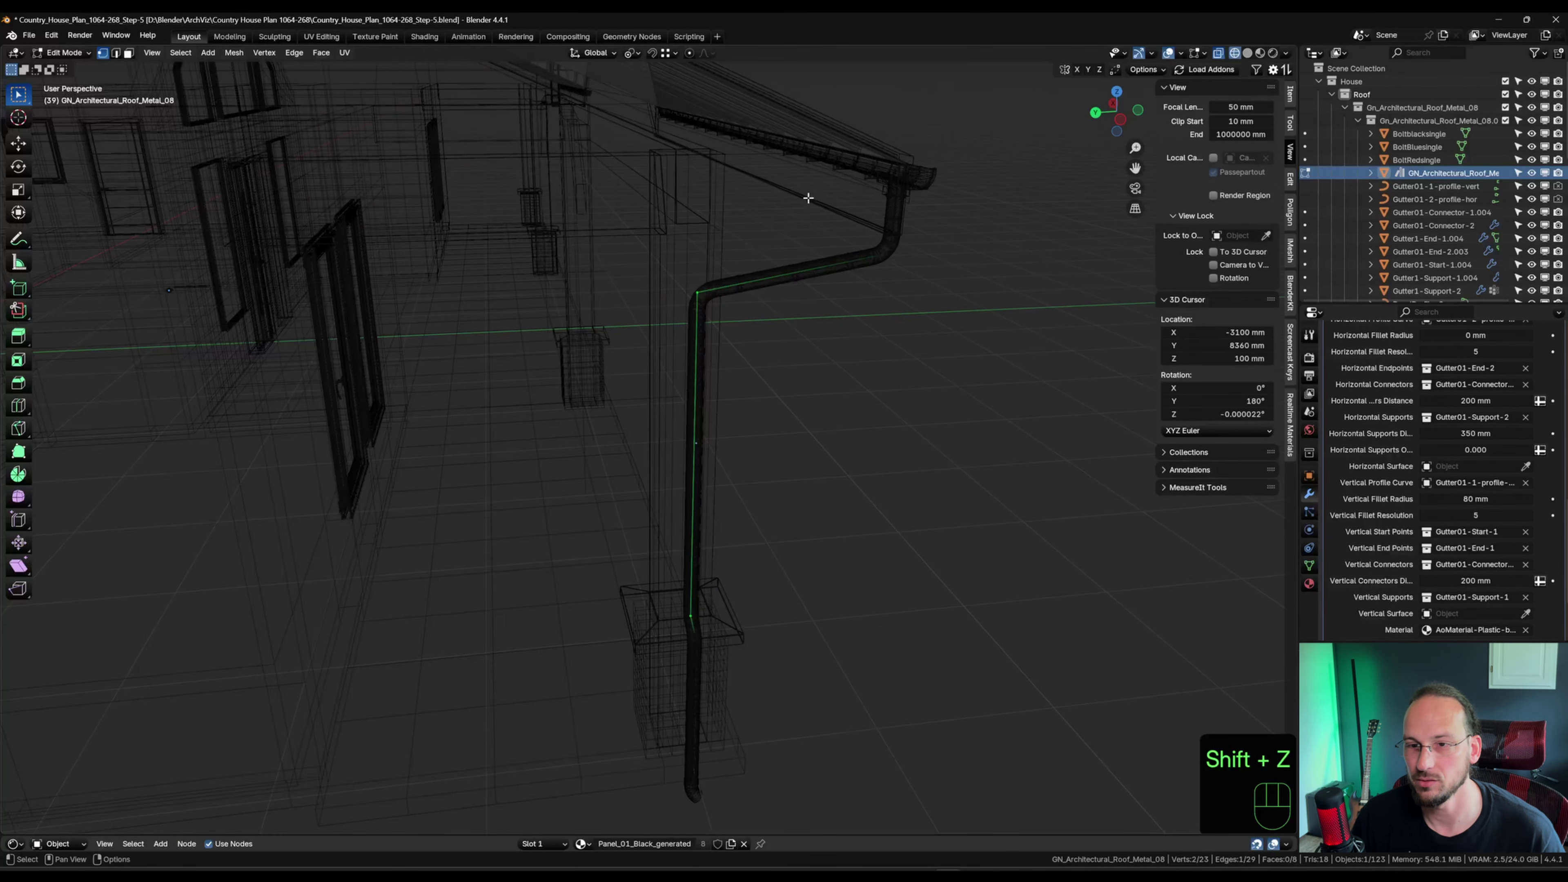
{"action": "right_click", "coordinate": [691, 394]}
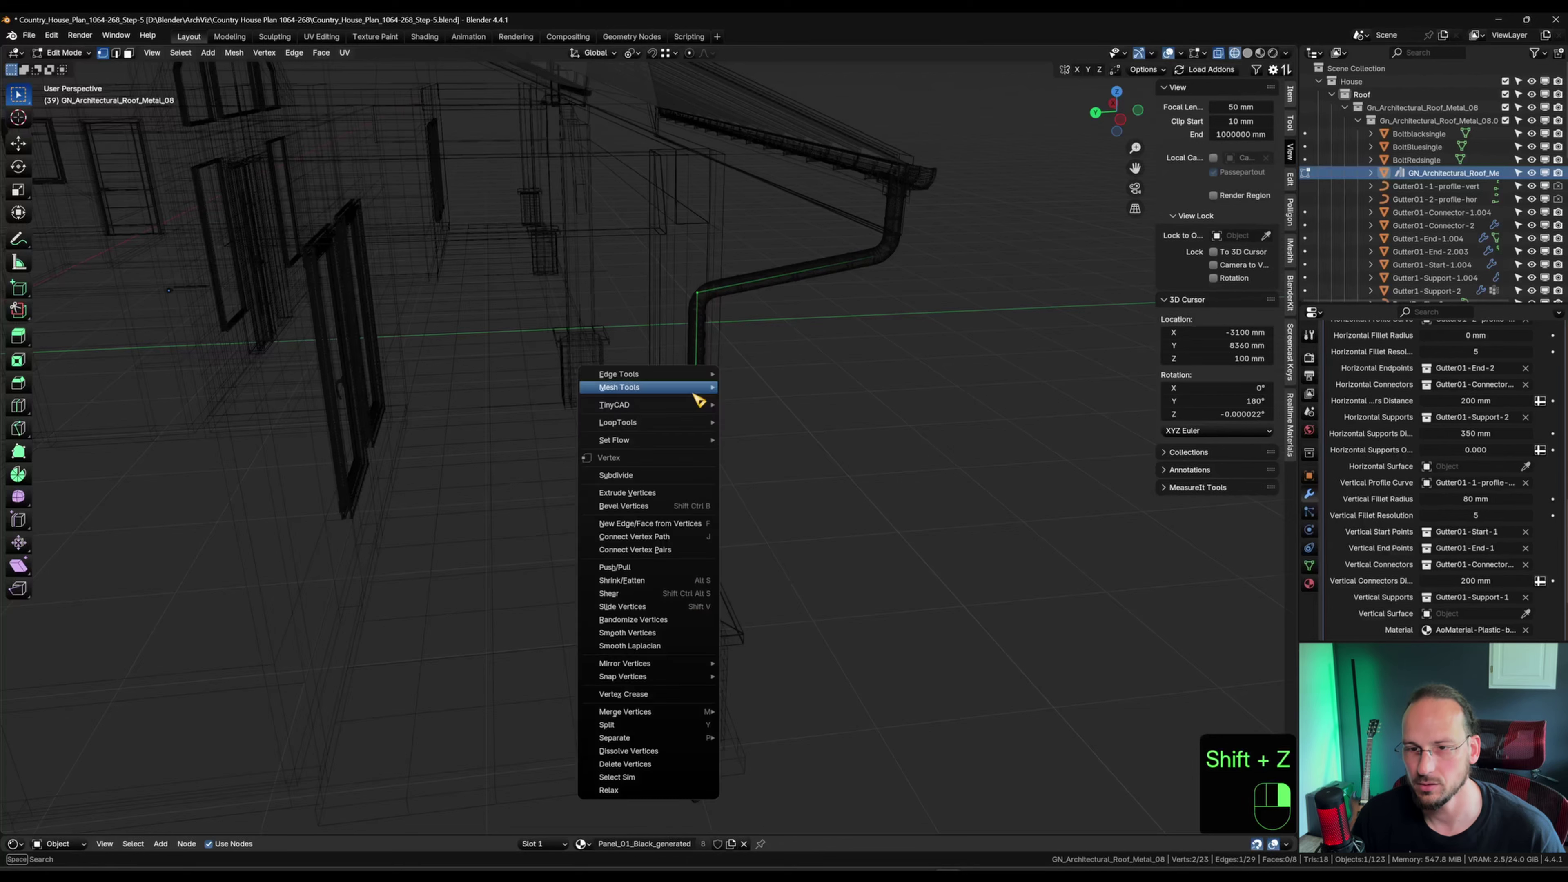
{"action": "left_click", "coordinate": [655, 481]}
{"action": "left_click", "coordinate": [214, 734]}
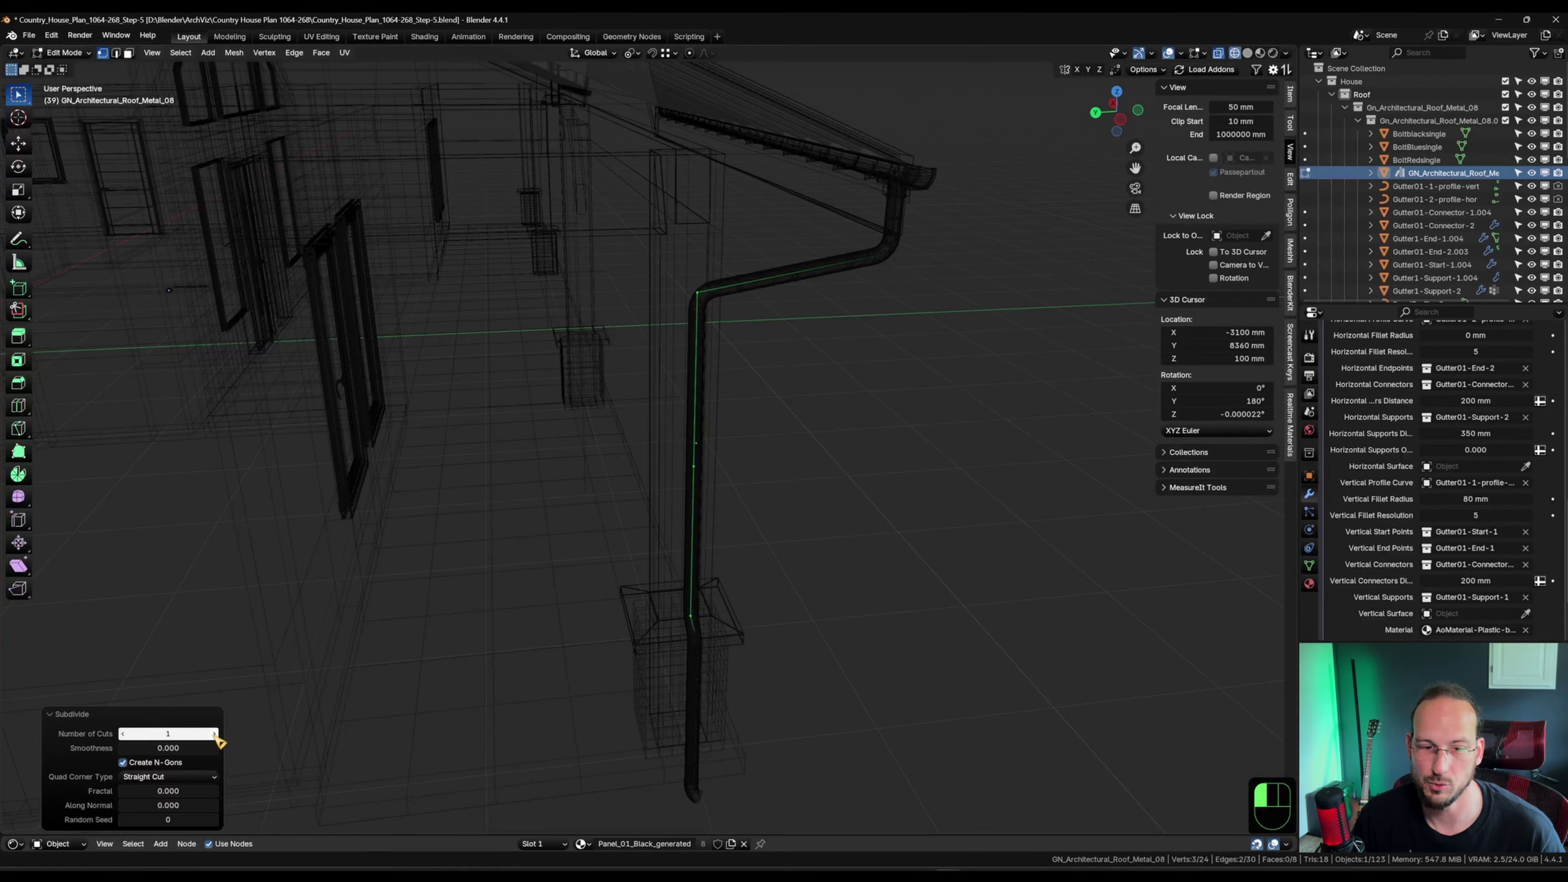
Spread the two new vertices on the vertical downpipe edge apart by scaling them about 1.867 along Z.
{"action": "left_click", "coordinate": [702, 528]}
{"action": "mouse_move", "coordinate": [788, 532]}
{"action": "middle_mouse_down", "text": "shift"}
{"action": "mouse_move", "coordinate": [770, 501]}
{"action": "mouse_move", "coordinate": [780, 543]}
{"action": "mouse_move", "coordinate": [799, 543]}
{"action": "middle_mouse_up", "text": "shift"}
{"action": "key", "text": "s"}
{"action": "key", "text": "z"}
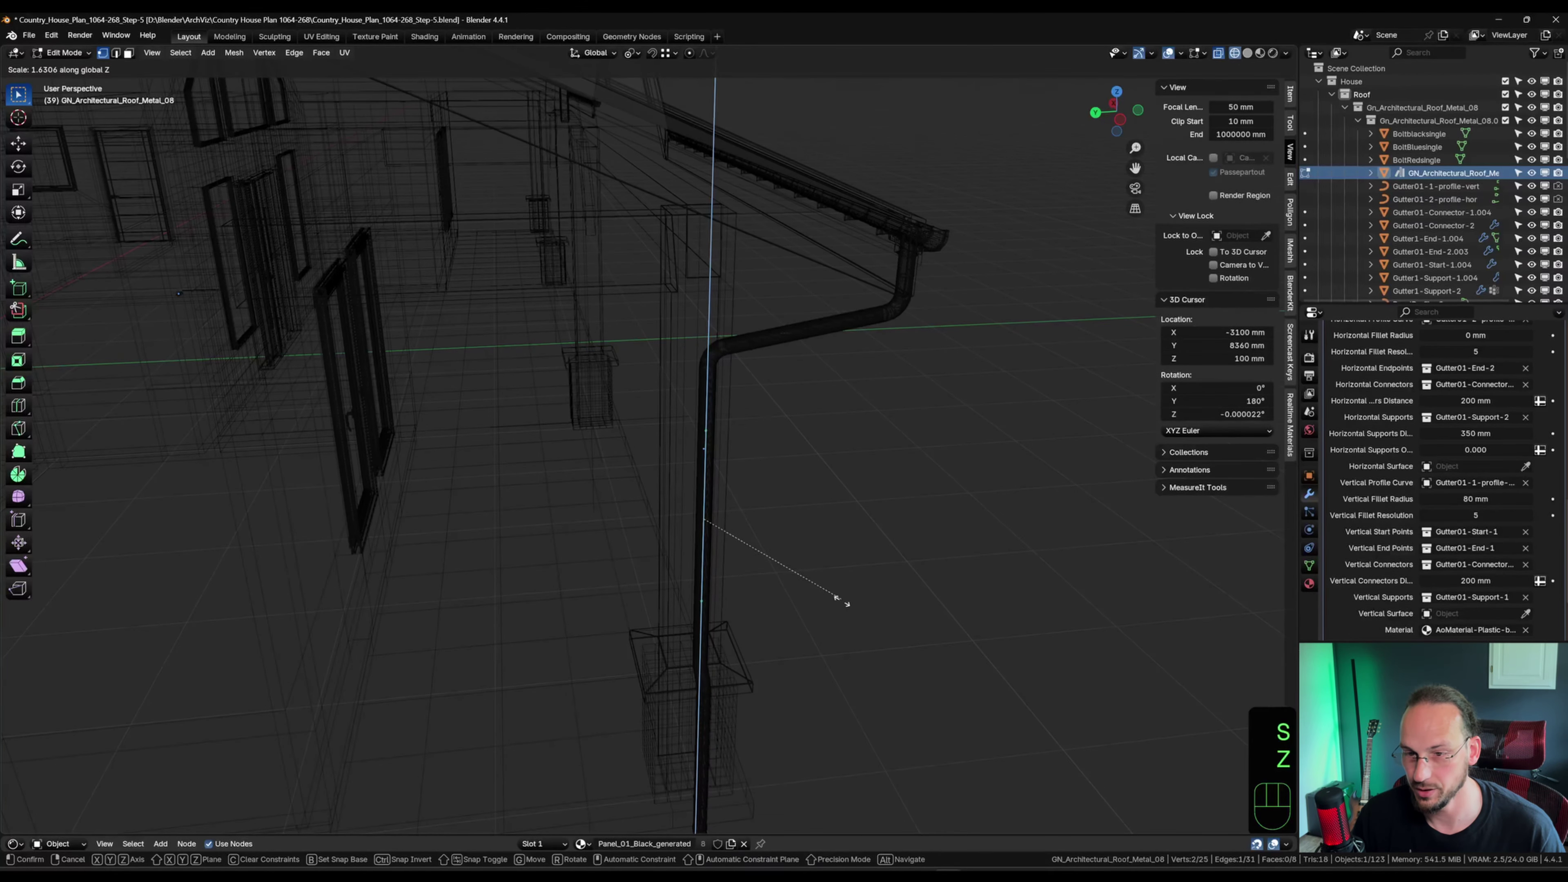
{"action": "left_click", "coordinate": [851, 620]}
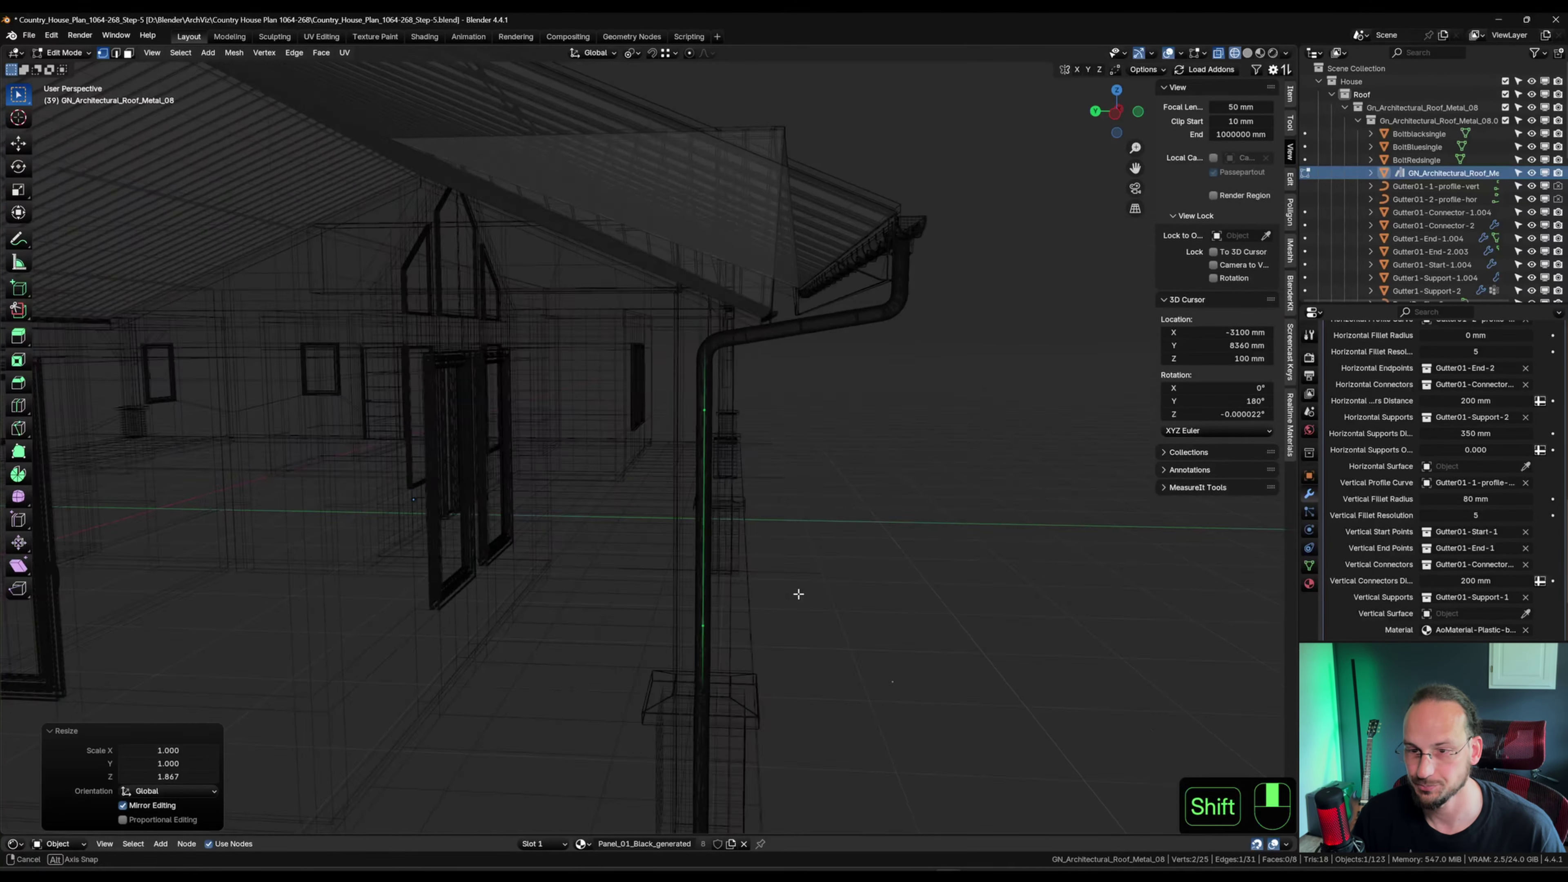
Return to solid display and assign the two subdivision vertices to the Supports vertex group with weight 1.000.
{"action": "key", "text": "shift+z"}
{"action": "middle_click_drag", "start_coordinate": [808, 597], "coordinate": [719, 661]}
{"action": "scroll", "coordinate": [683, 596], "scroll_direction": "up", "scroll_amount": 3}
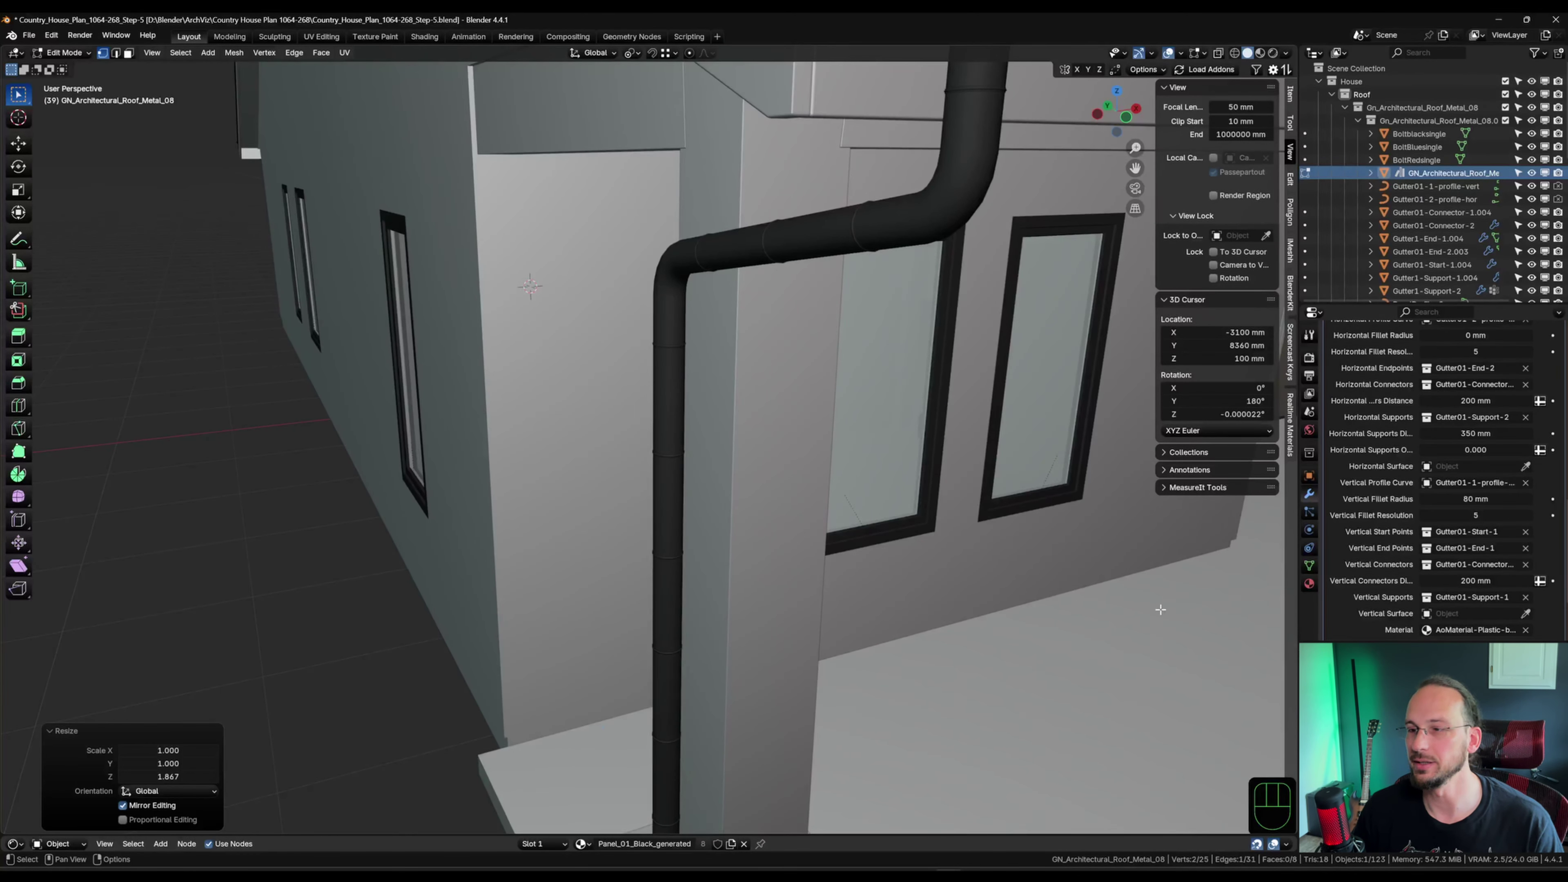
{"action": "left_click", "coordinate": [1310, 565]}
{"action": "scroll", "coordinate": [1420, 469], "scroll_direction": "up", "scroll_amount": 5}
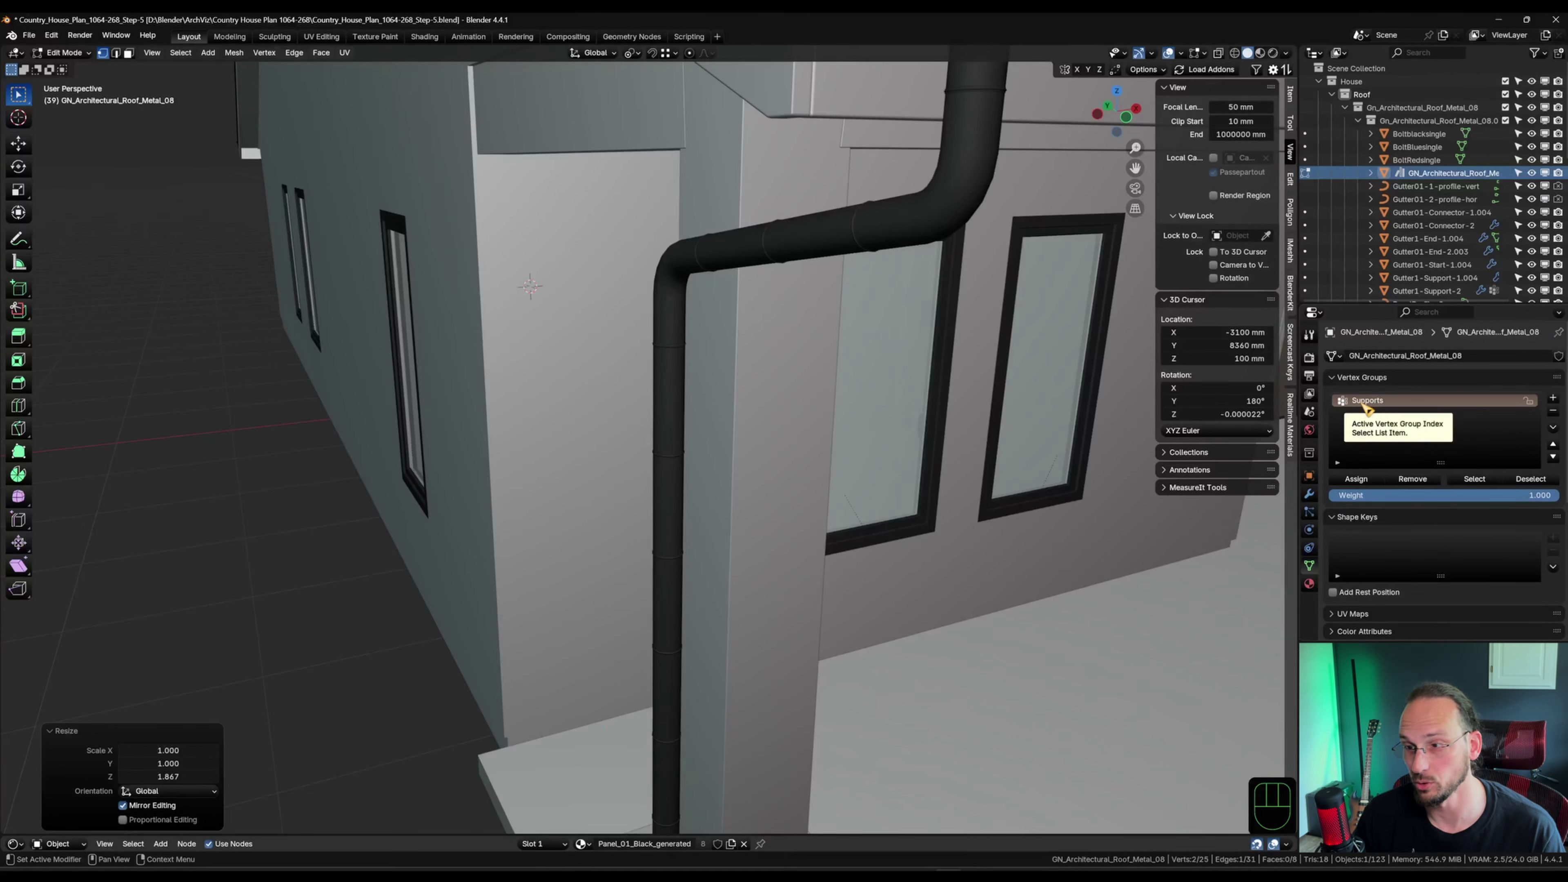
{"action": "left_click", "coordinate": [1363, 480]}
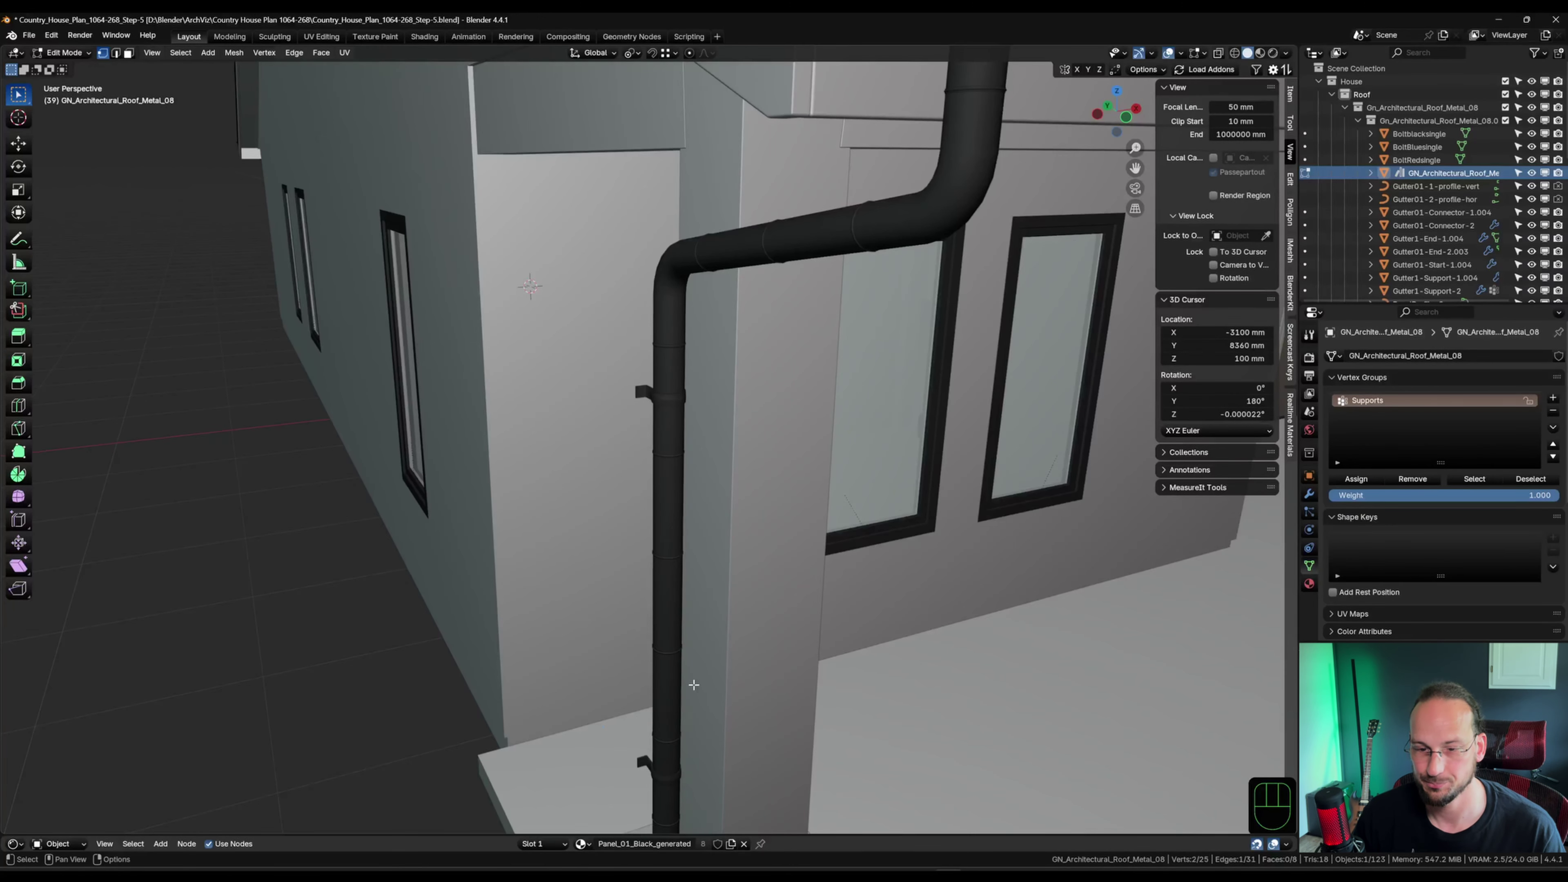
Set the gutter generator's Vertical Surface to the Post_Corner object picked in the scene.
{"action": "left_click", "coordinate": [1310, 494]}
{"action": "scroll", "coordinate": [1367, 520], "scroll_direction": "down", "scroll_amount": 4}
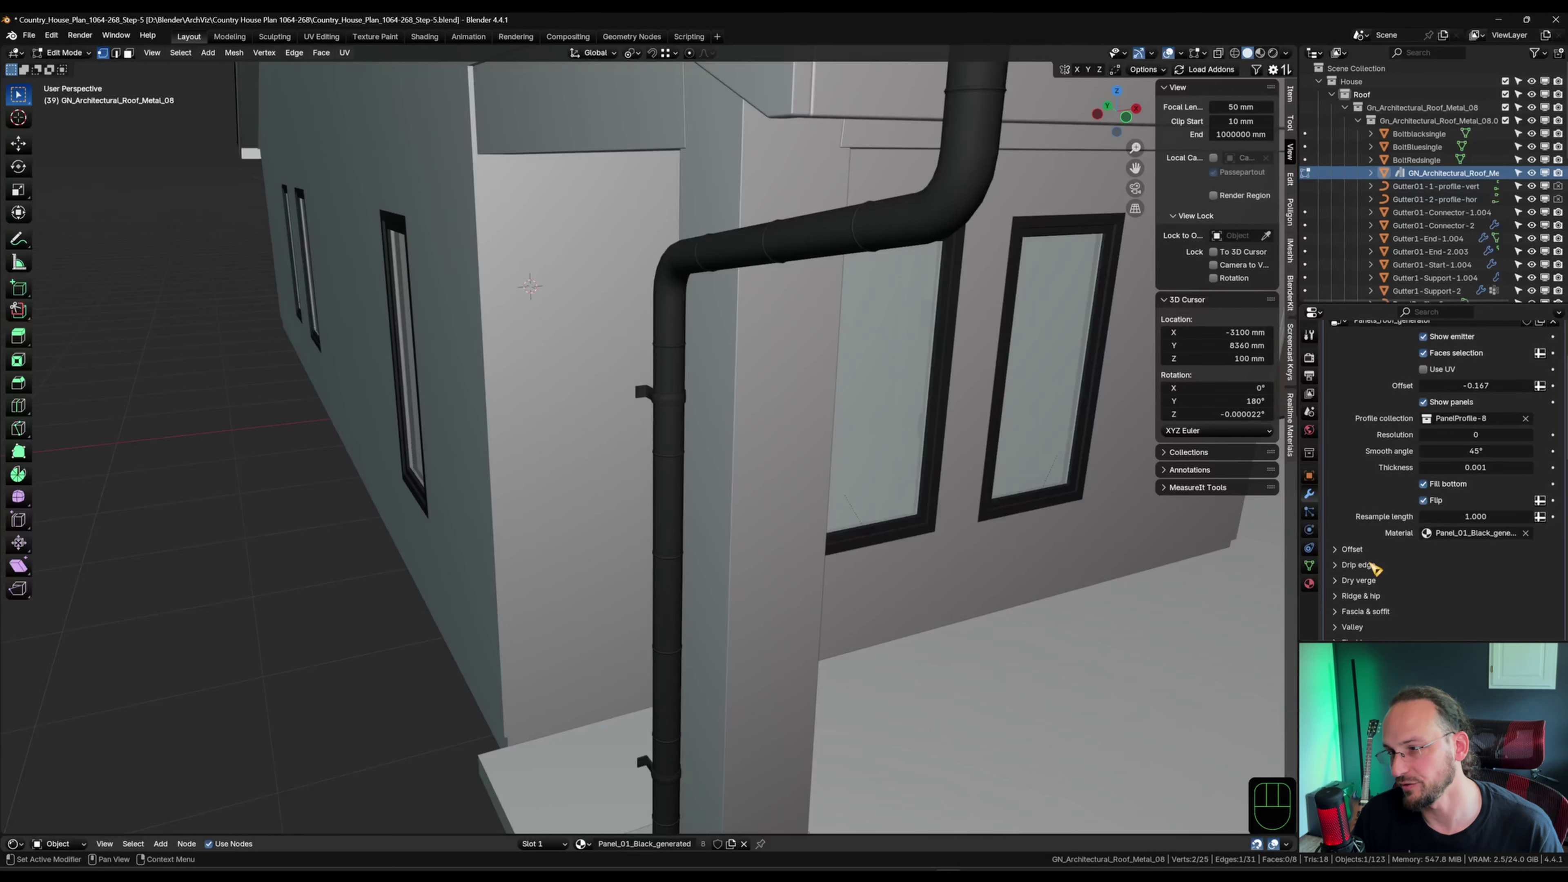
{"action": "scroll", "coordinate": [1386, 528], "scroll_direction": "down", "scroll_amount": 15}
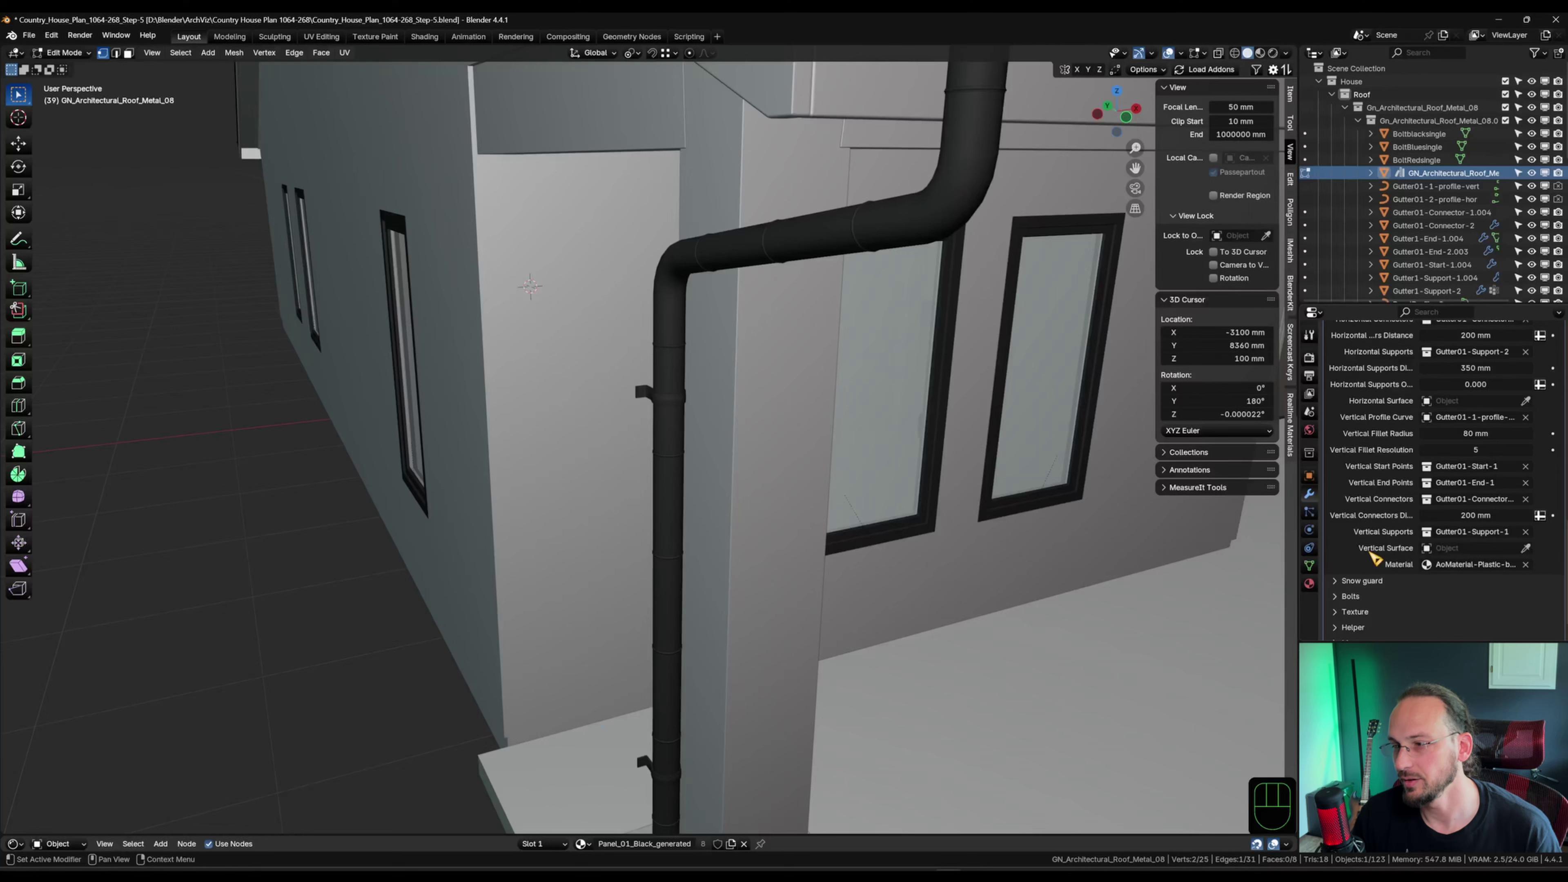
{"action": "left_click", "coordinate": [1526, 548]}
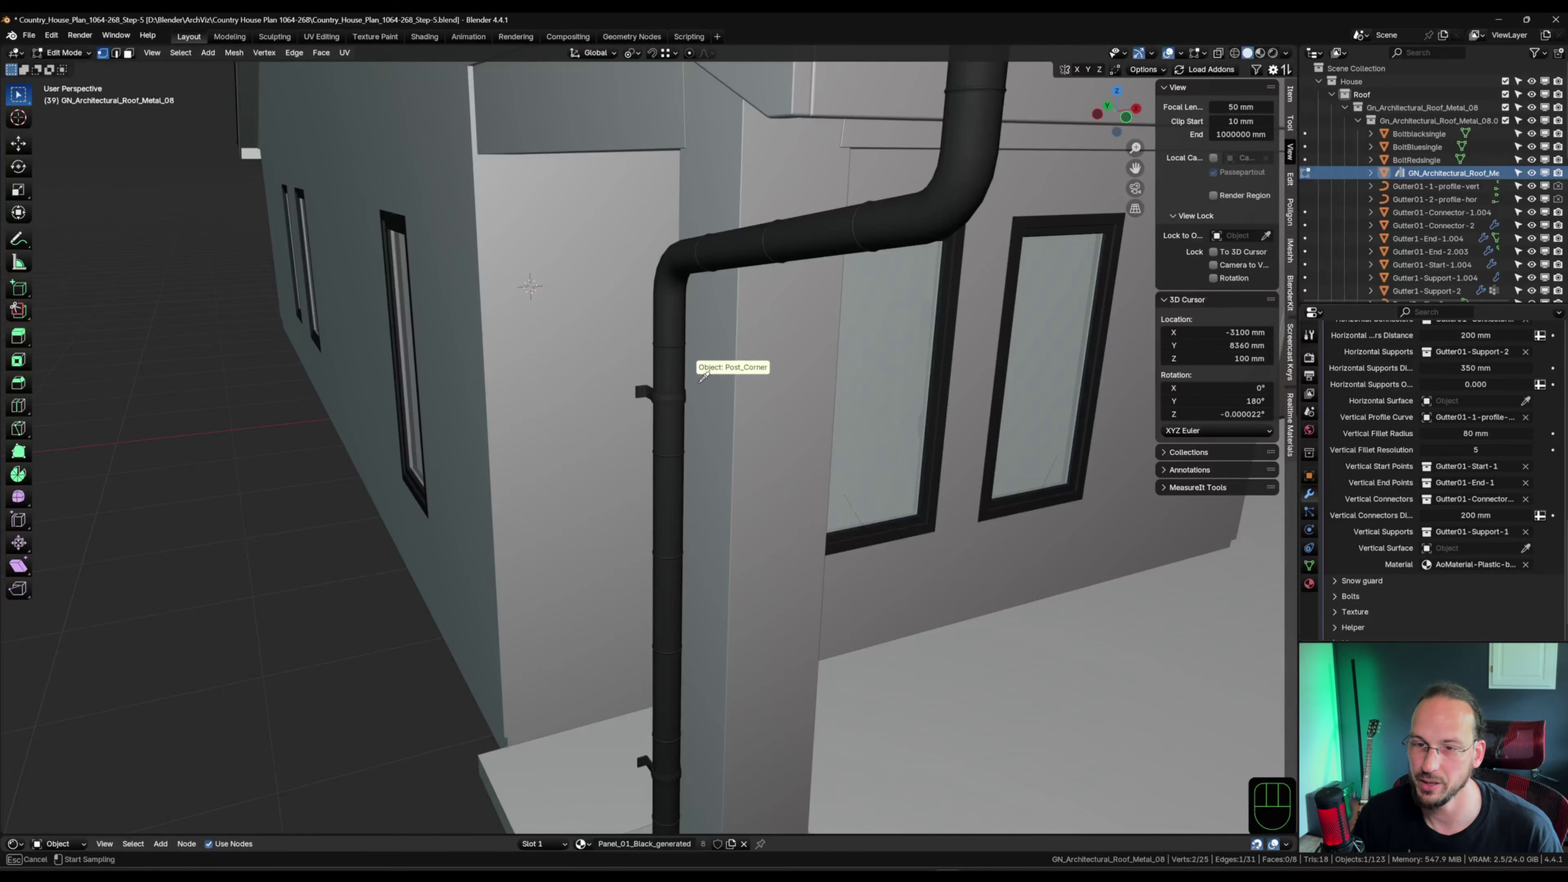
{"action": "left_click", "coordinate": [718, 380]}
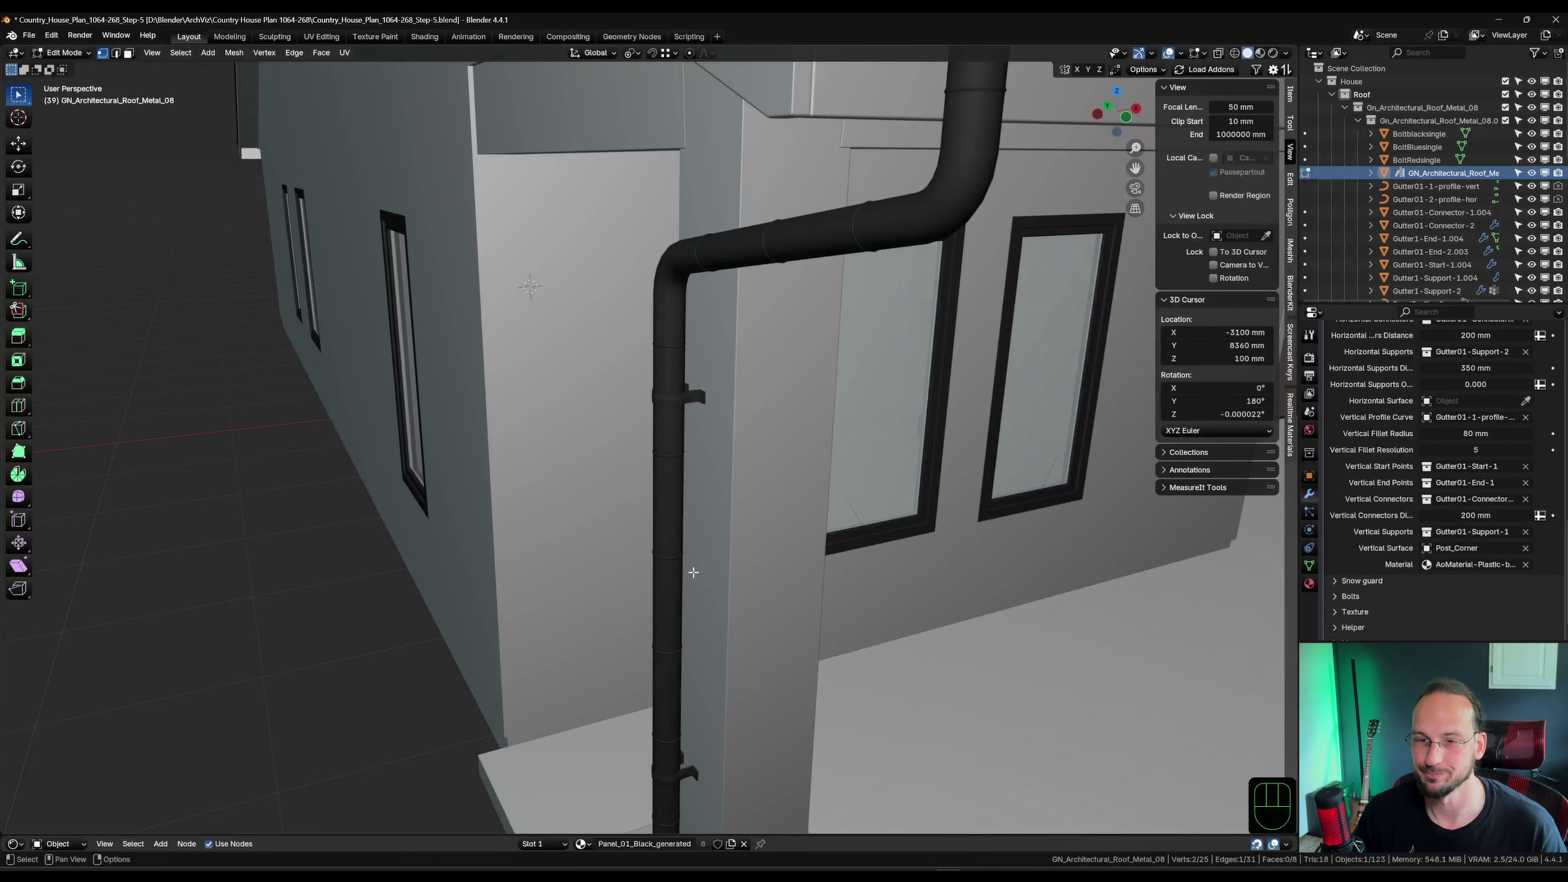
Select the whole linked downpipe path and move it about 29 mm along X in the front view, so the brackets meet the post.
{"action": "middle_click_drag", "start_coordinate": [734, 568], "coordinate": [706, 564], "text": "alt"}
{"action": "scroll", "coordinate": [706, 563], "scroll_direction": "down", "scroll_amount": 4}
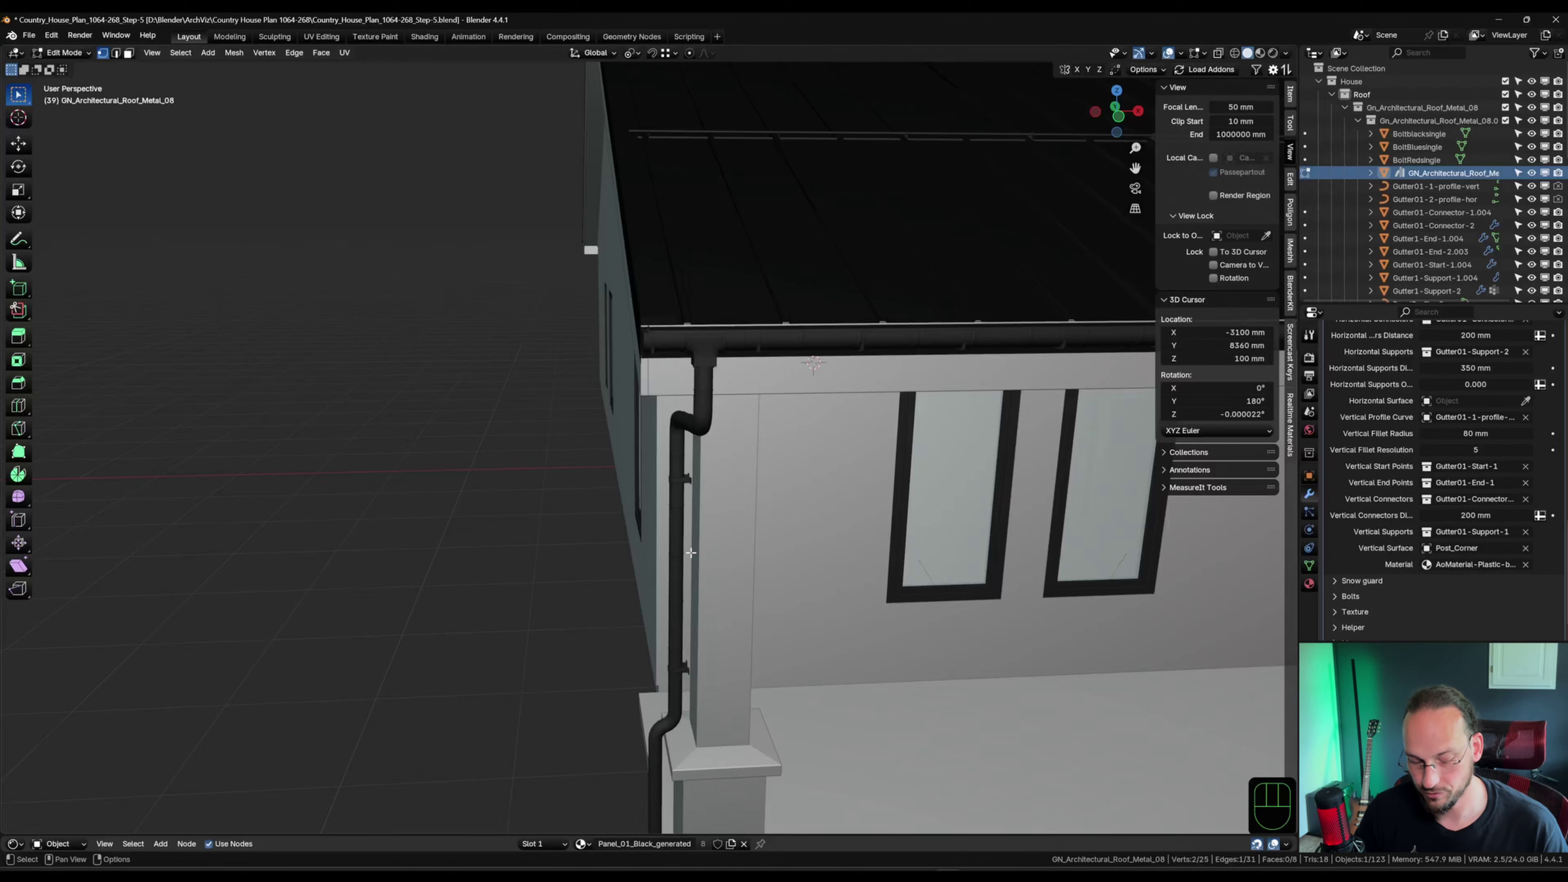
{"action": "key", "text": "ctrl+l"}
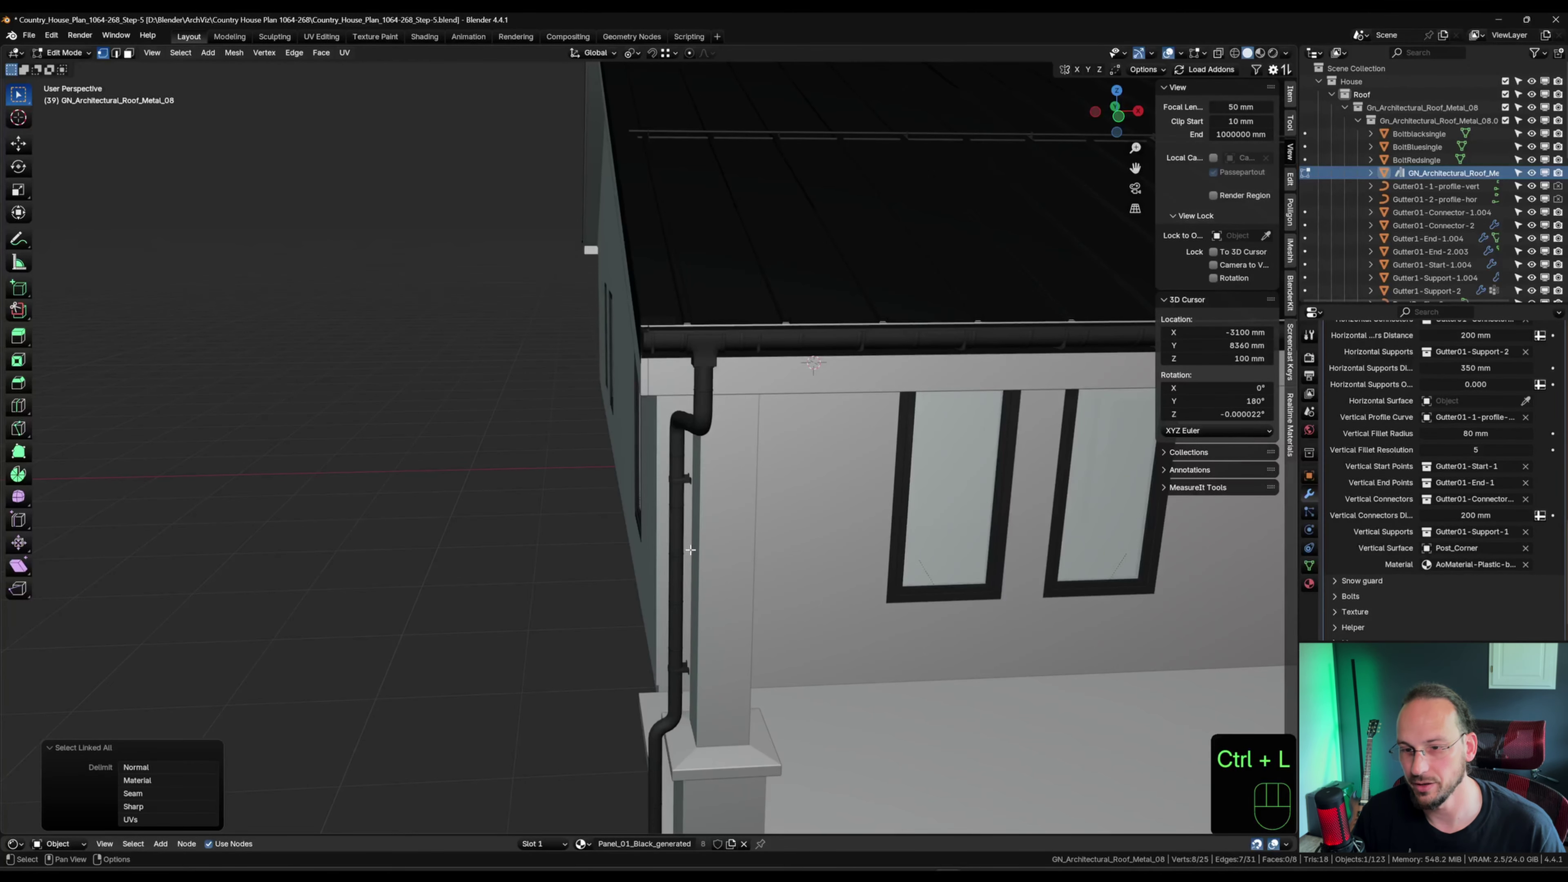
{"action": "key", "text": "grave"}
{"action": "left_click", "coordinate": [630, 501]}
{"action": "scroll", "coordinate": [766, 496], "scroll_direction": "up", "scroll_amount": 6}
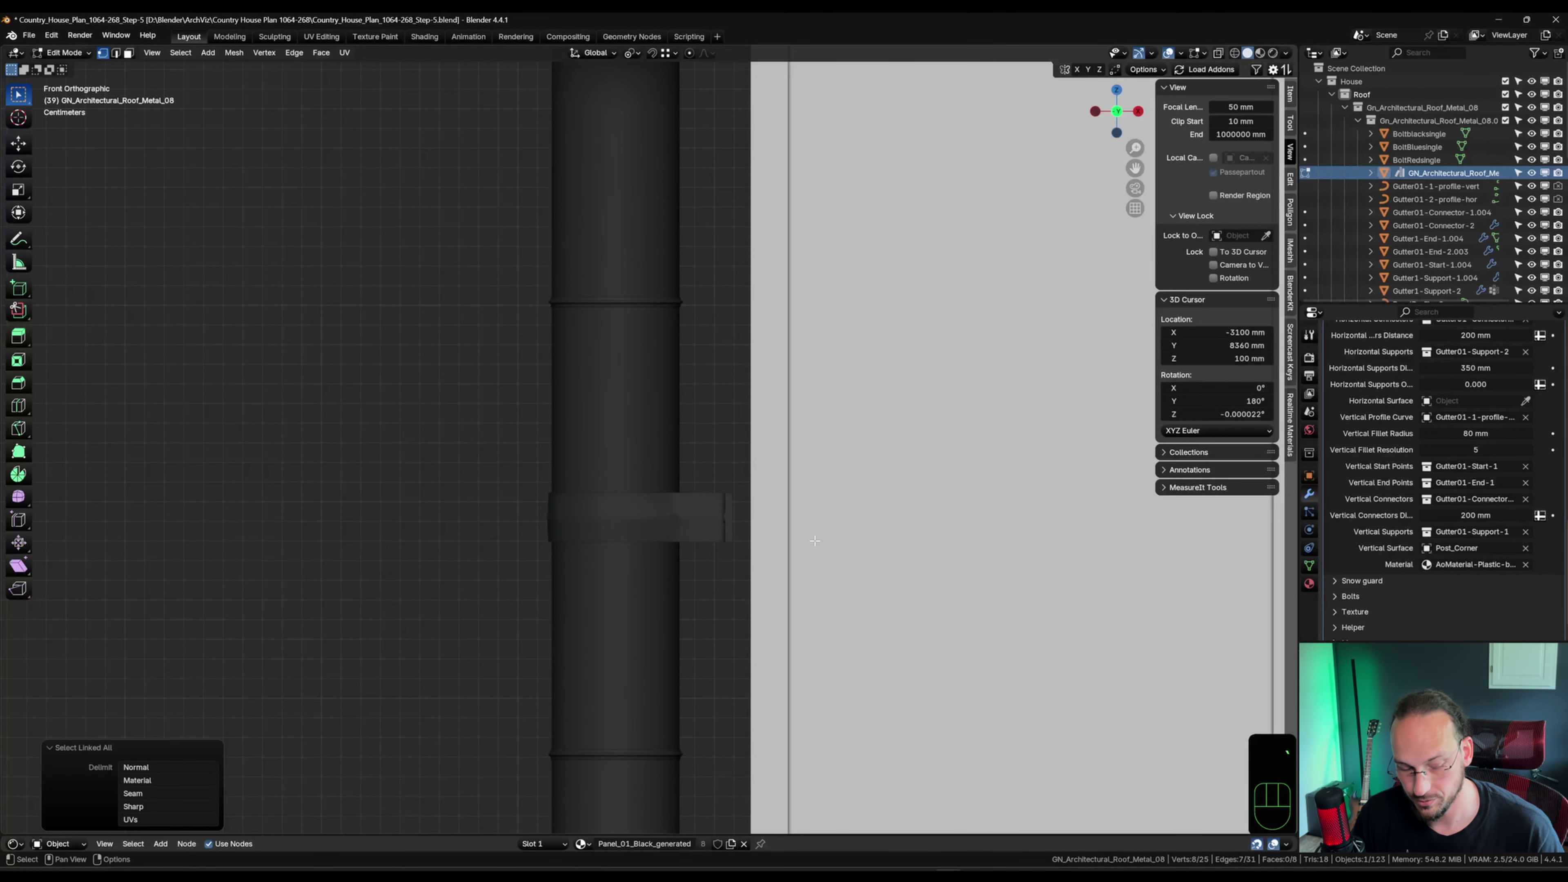
{"action": "key", "text": "g"}
{"action": "key", "text": "x"}
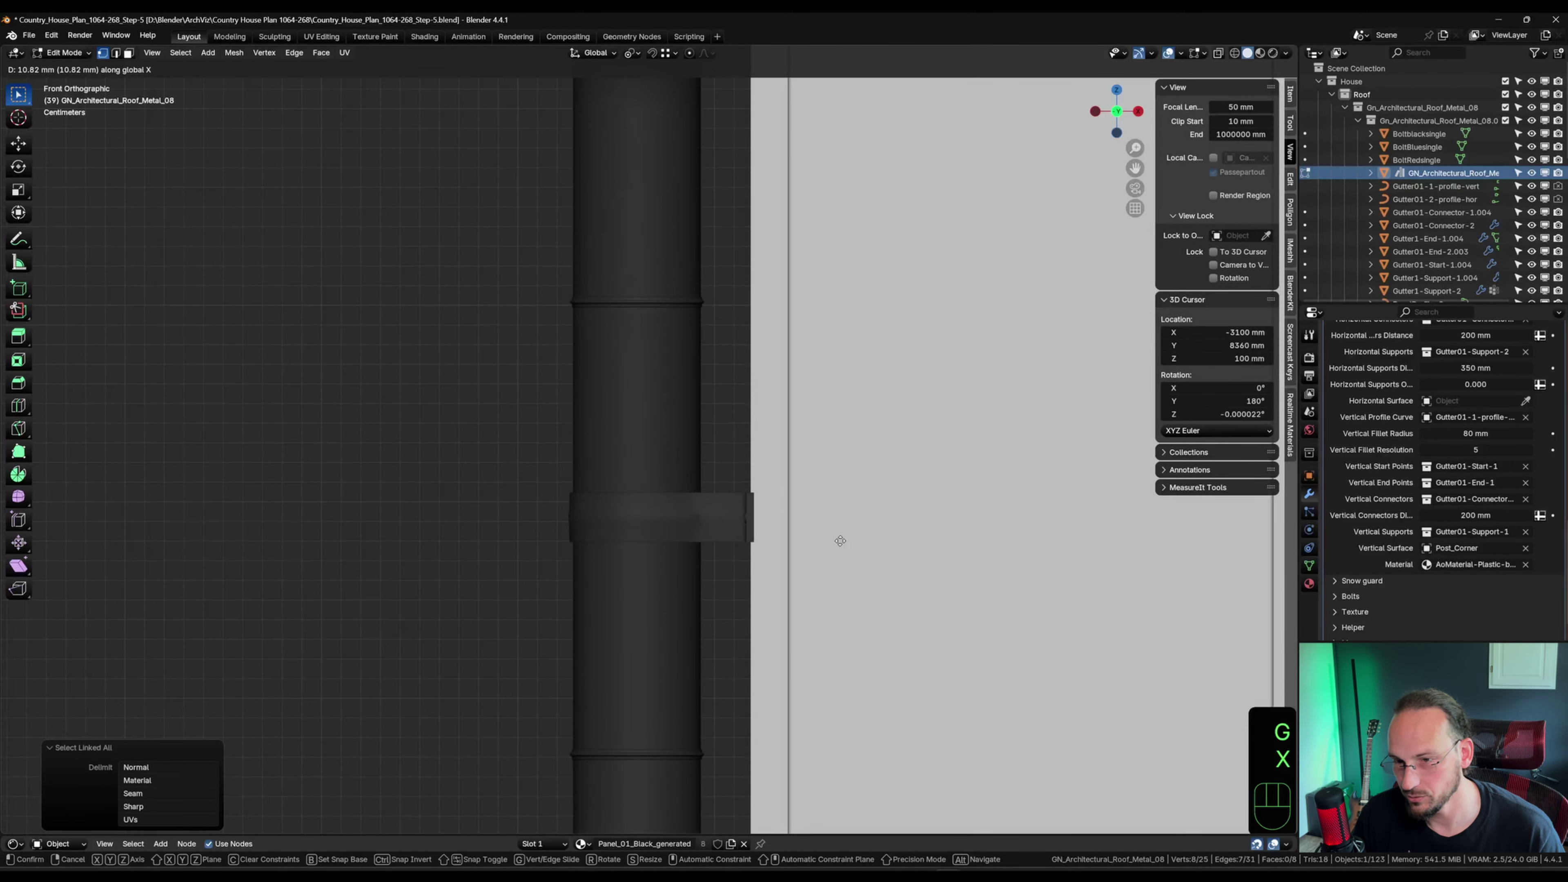
{"action": "left_click", "coordinate": [871, 545]}
Move the downpipe's lower end vertices slightly outward along X in the front view to clear the porch slab, finishing in Object Mode with nothing selected.
{"action": "middle_click_drag", "start_coordinate": [871, 545], "coordinate": [577, 560]}
{"action": "key", "text": "grave"}
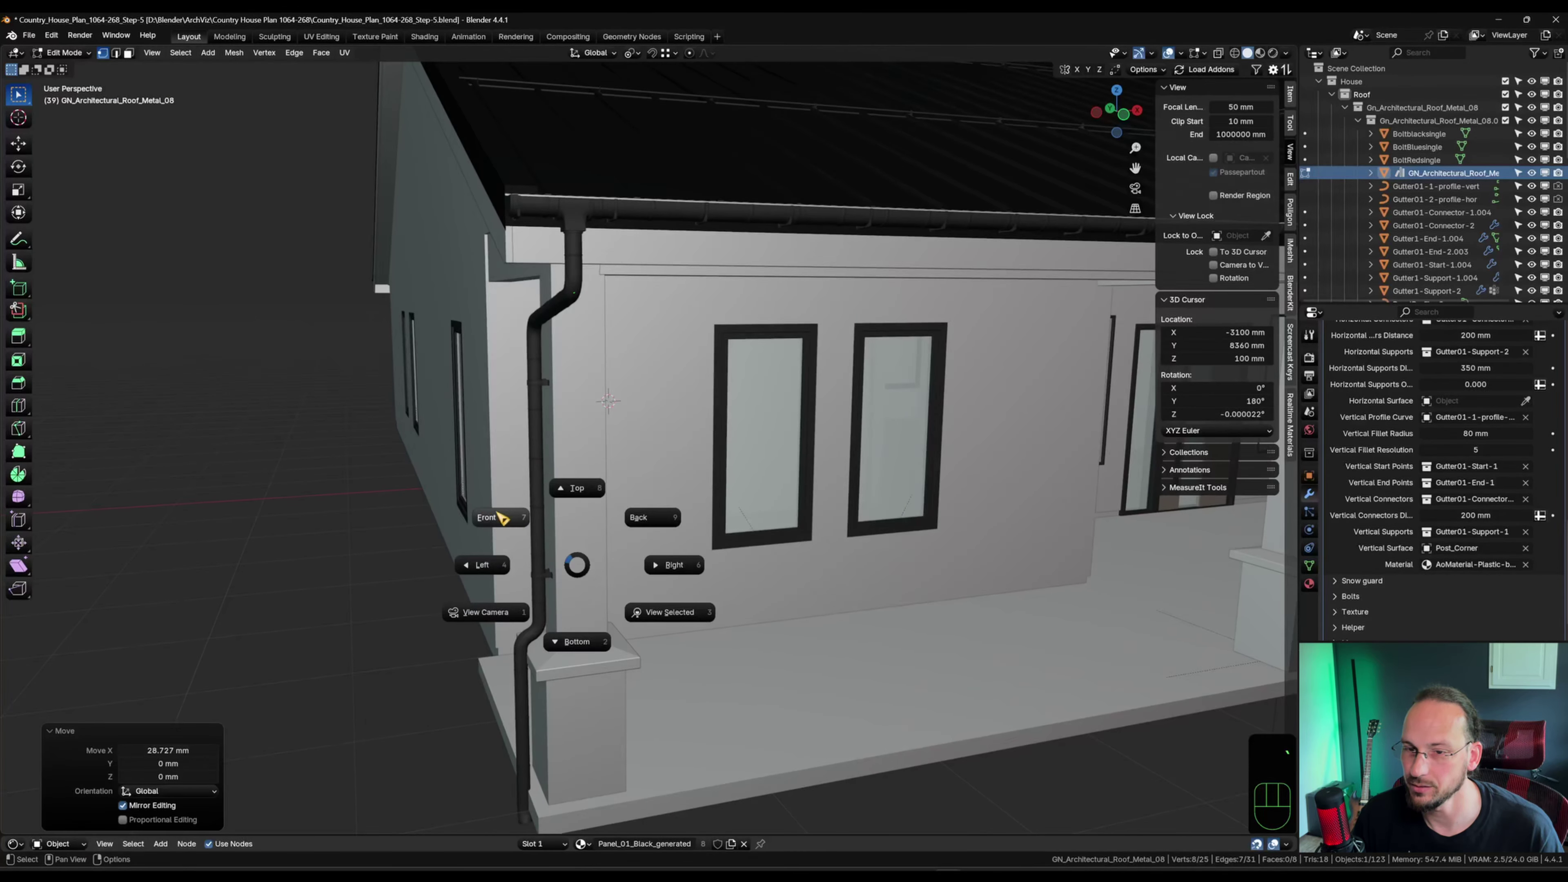
{"action": "left_click", "coordinate": [547, 484]}
{"action": "scroll", "coordinate": [547, 484], "scroll_direction": "up", "scroll_amount": 5}
{"action": "left_click_drag", "start_coordinate": [546, 353], "coordinate": [648, 794]}
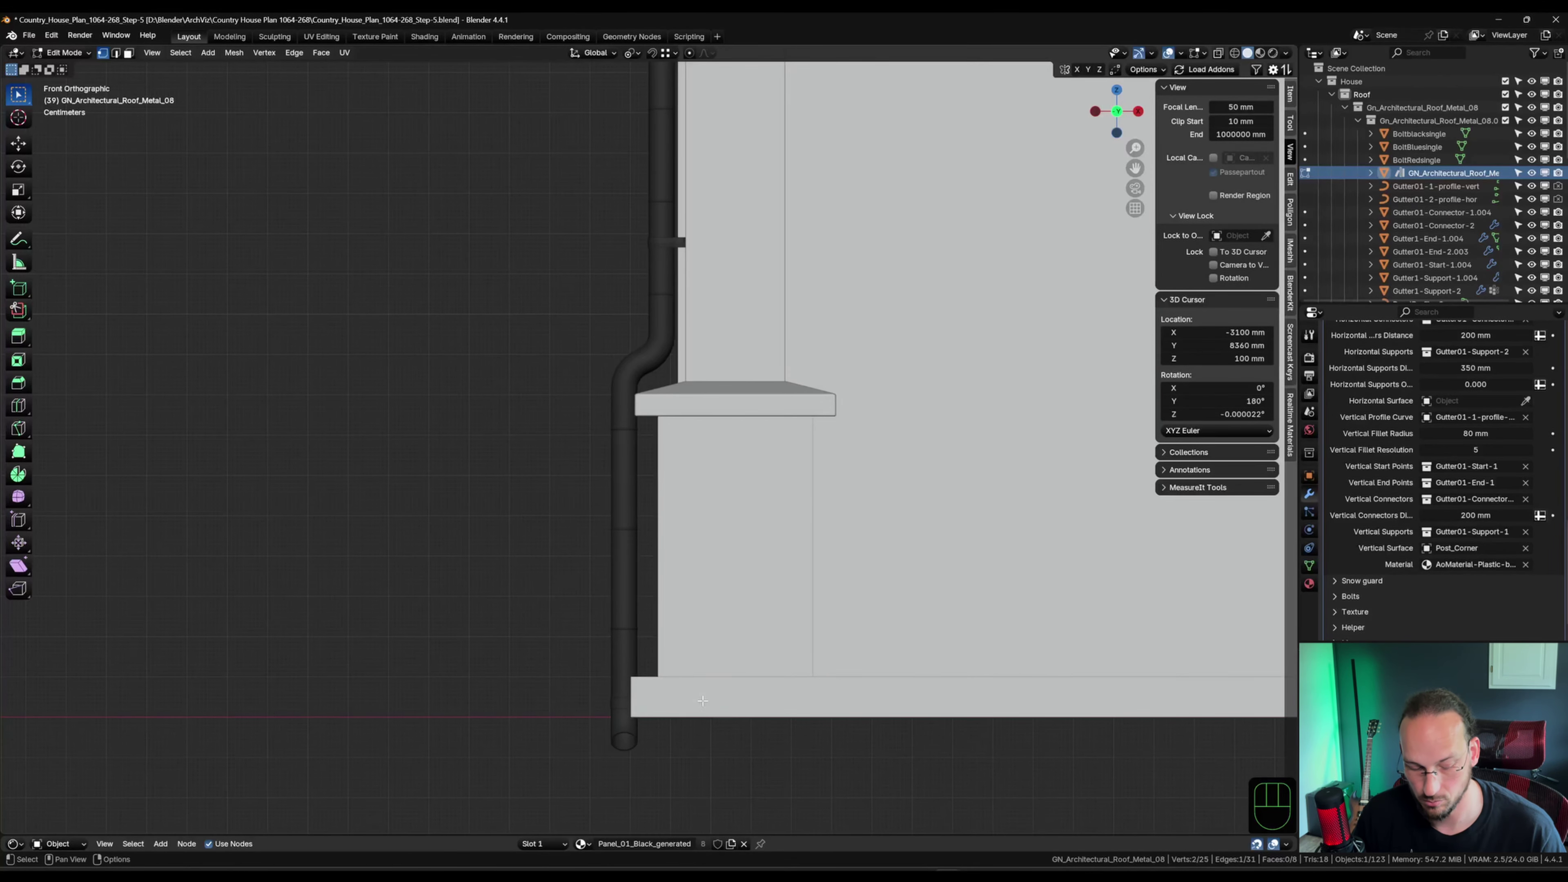
{"action": "key", "text": "g"}
{"action": "key", "text": "x"}
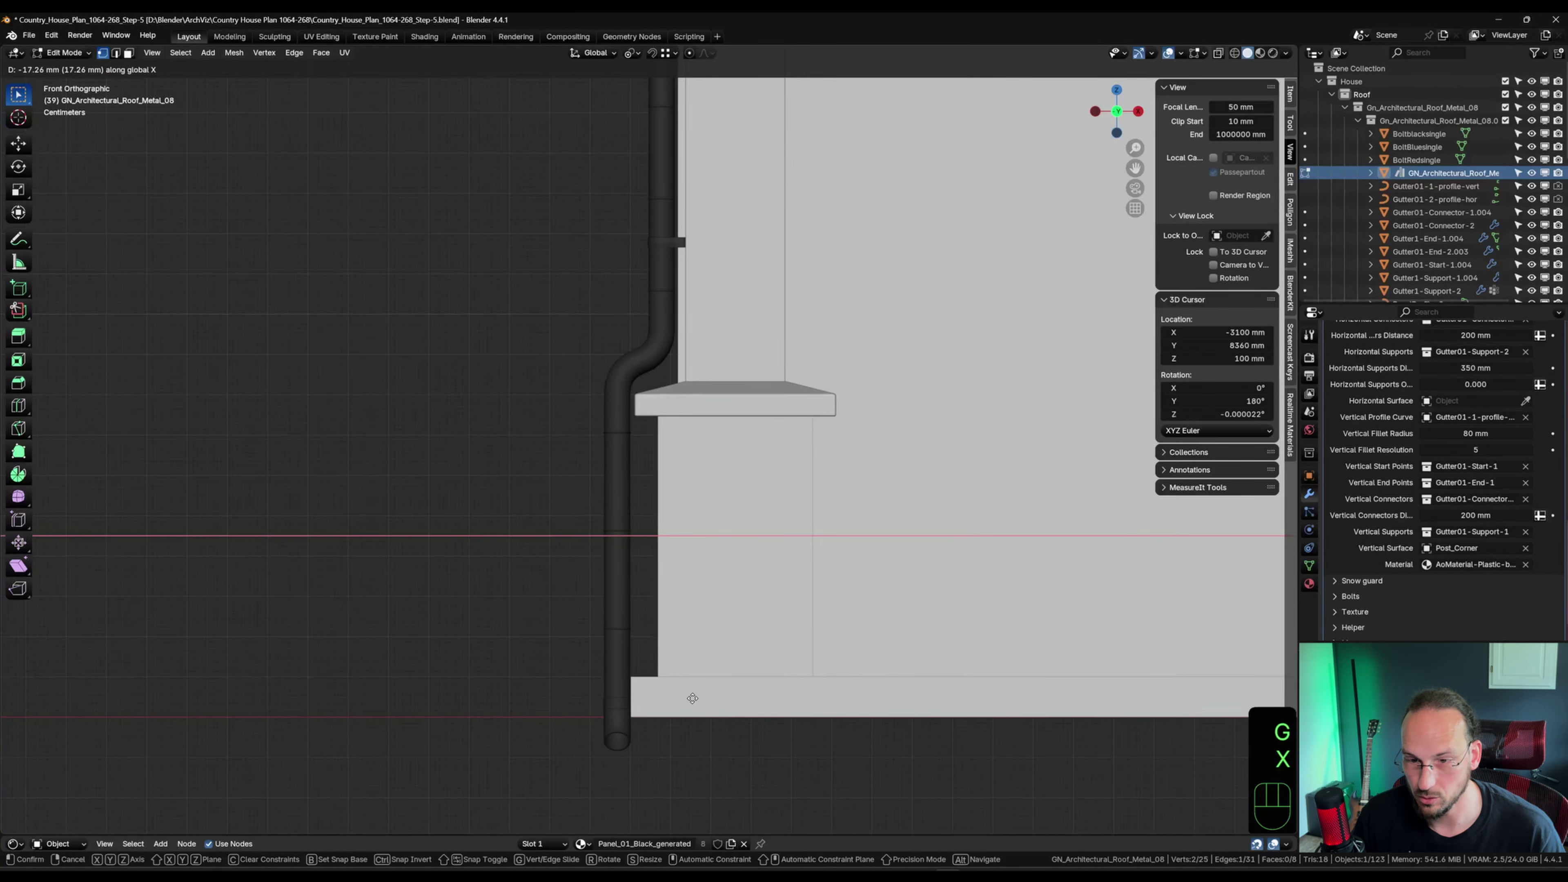
{"action": "left_click", "coordinate": [688, 697]}
{"action": "scroll", "coordinate": [689, 698], "scroll_direction": "down", "scroll_amount": 5}
{"action": "middle_click_drag", "start_coordinate": [689, 698], "coordinate": [729, 685]}
{"action": "middle_click_drag", "start_coordinate": [729, 686], "coordinate": [788, 655], "text": "shift"}
{"action": "key", "text": "Tab"}
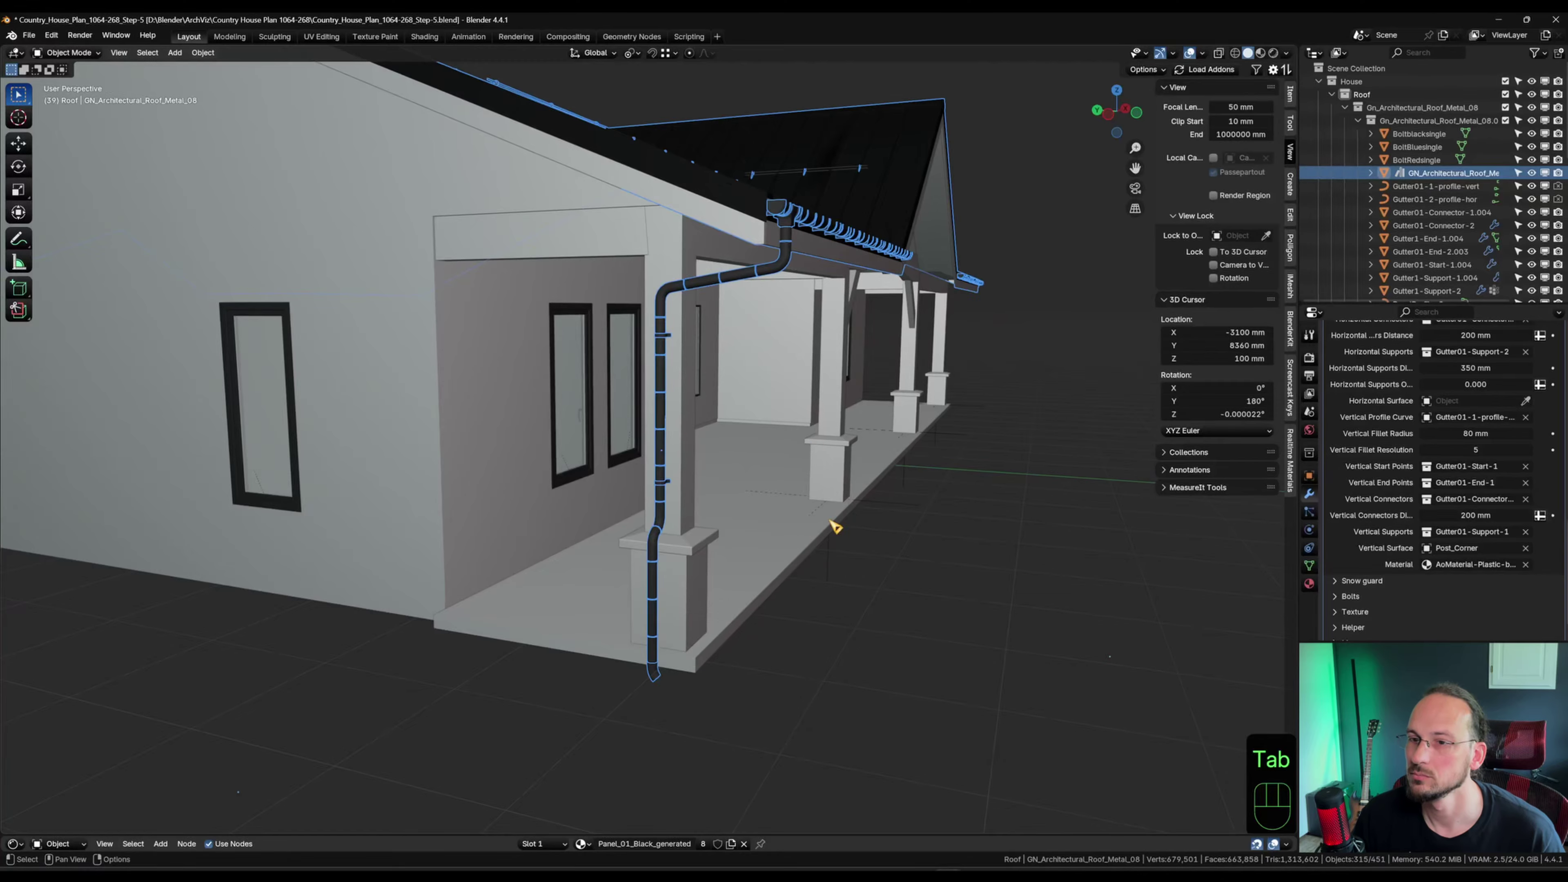
{"action": "left_click", "coordinate": [937, 622]}
Examine the roof eaves and porch corners around the whole house for where downpipes are needed.
{"action": "middle_click_drag", "start_coordinate": [938, 623], "coordinate": [987, 627]}
{"action": "middle_click_drag", "start_coordinate": [988, 628], "coordinate": [568, 573], "text": "shift"}
{"action": "scroll", "coordinate": [966, 620], "scroll_direction": "down", "scroll_amount": 2}
{"action": "scroll", "coordinate": [836, 578], "scroll_direction": "up", "scroll_amount": 3}
{"action": "scroll", "coordinate": [836, 578], "scroll_direction": "down", "scroll_amount": 4}
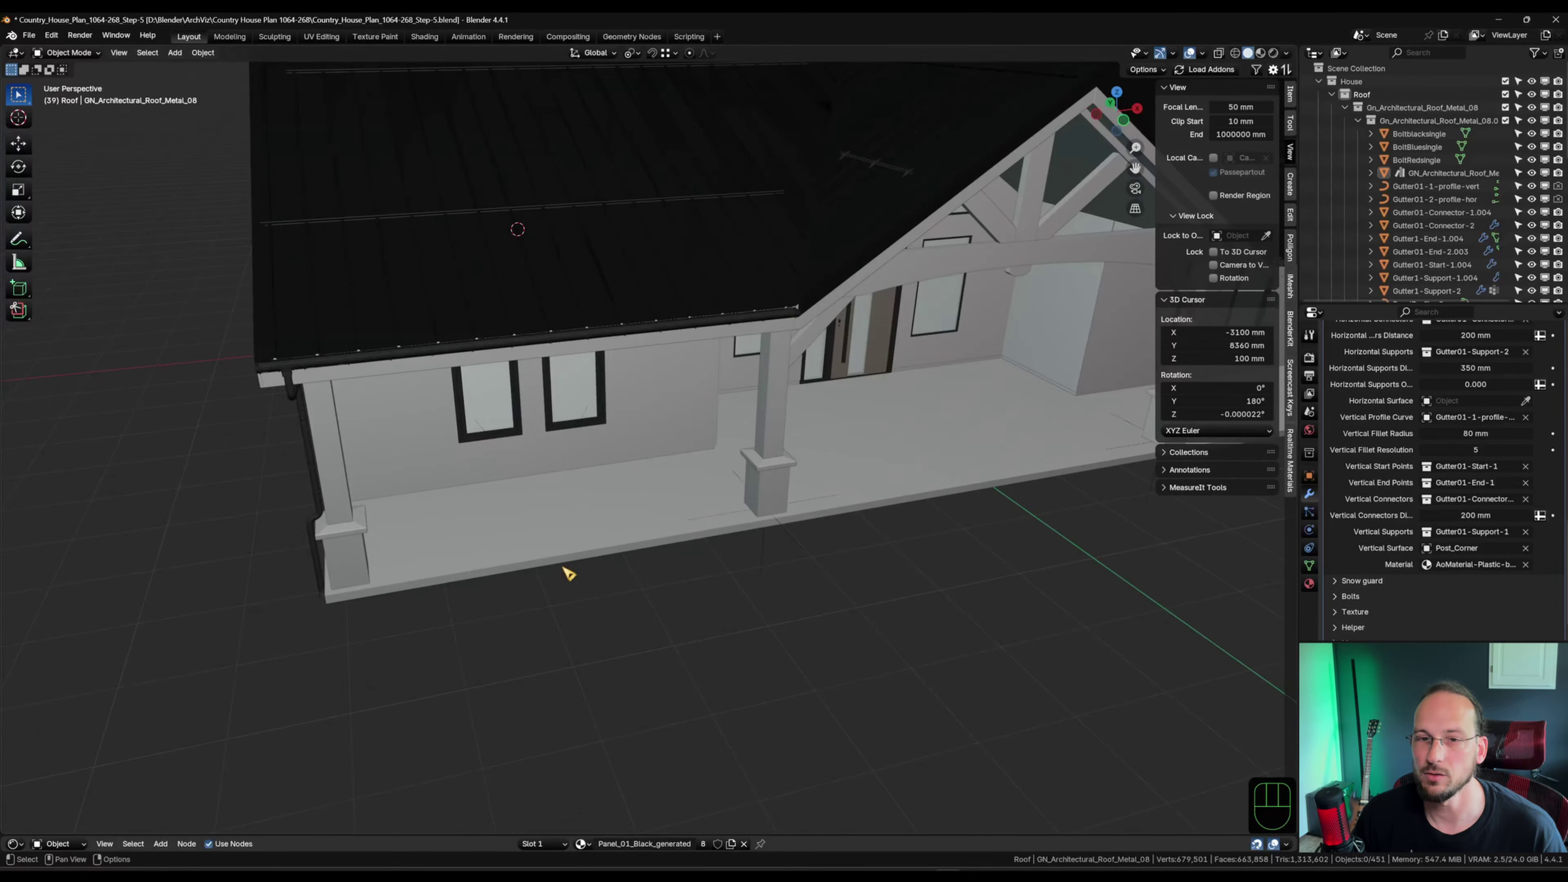
{"action": "scroll", "coordinate": [568, 573], "scroll_direction": "down", "scroll_amount": 4}
{"action": "middle_click_drag", "start_coordinate": [778, 532], "coordinate": [884, 524]}
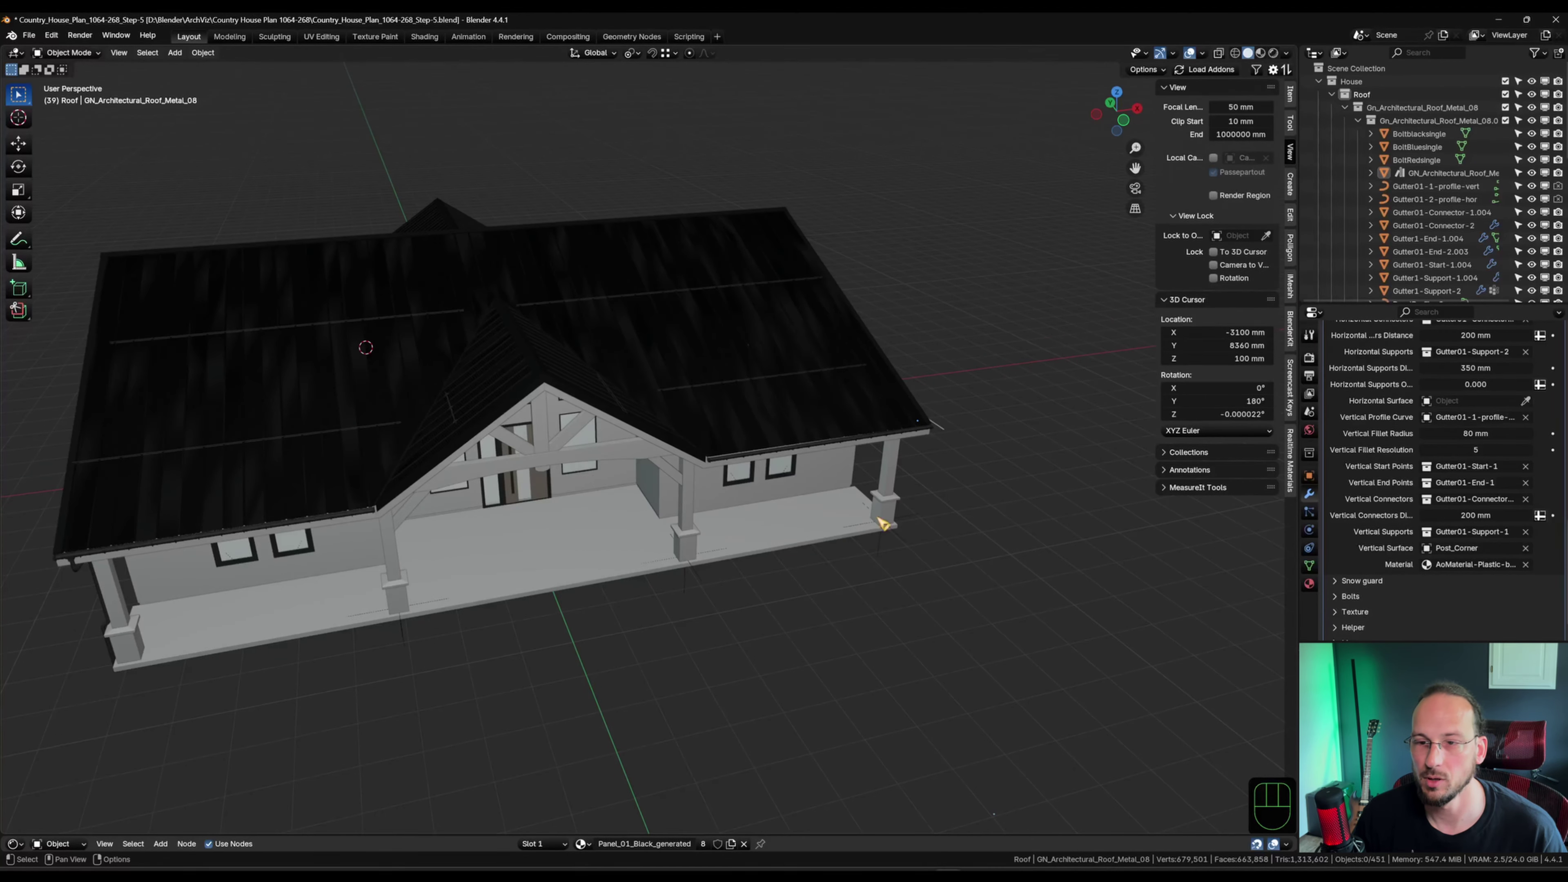
{"action": "middle_click_drag", "start_coordinate": [596, 478], "coordinate": [667, 485]}
{"action": "middle_click_drag", "start_coordinate": [574, 488], "coordinate": [938, 484], "text": "shift"}
{"action": "middle_click_drag", "start_coordinate": [494, 501], "coordinate": [617, 525], "text": "shift"}
{"action": "middle_click_drag", "start_coordinate": [136, 698], "coordinate": [845, 566]}
{"action": "middle_click_drag", "start_coordinate": [871, 494], "coordinate": [844, 451]}
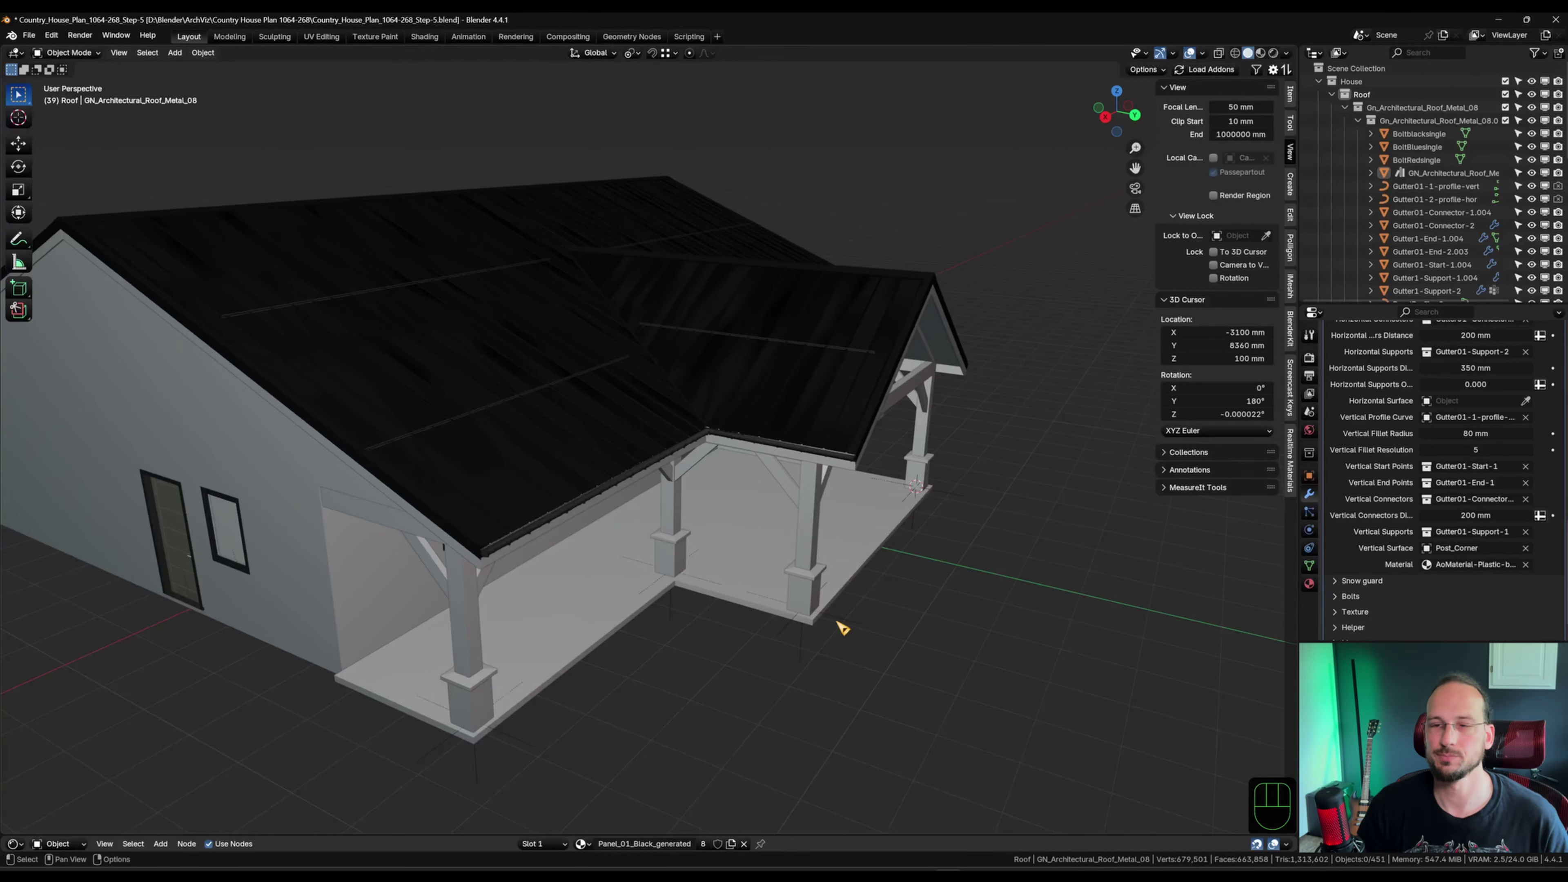
{"action": "middle_click_drag", "start_coordinate": [893, 587], "coordinate": [779, 448], "text": "shift"}
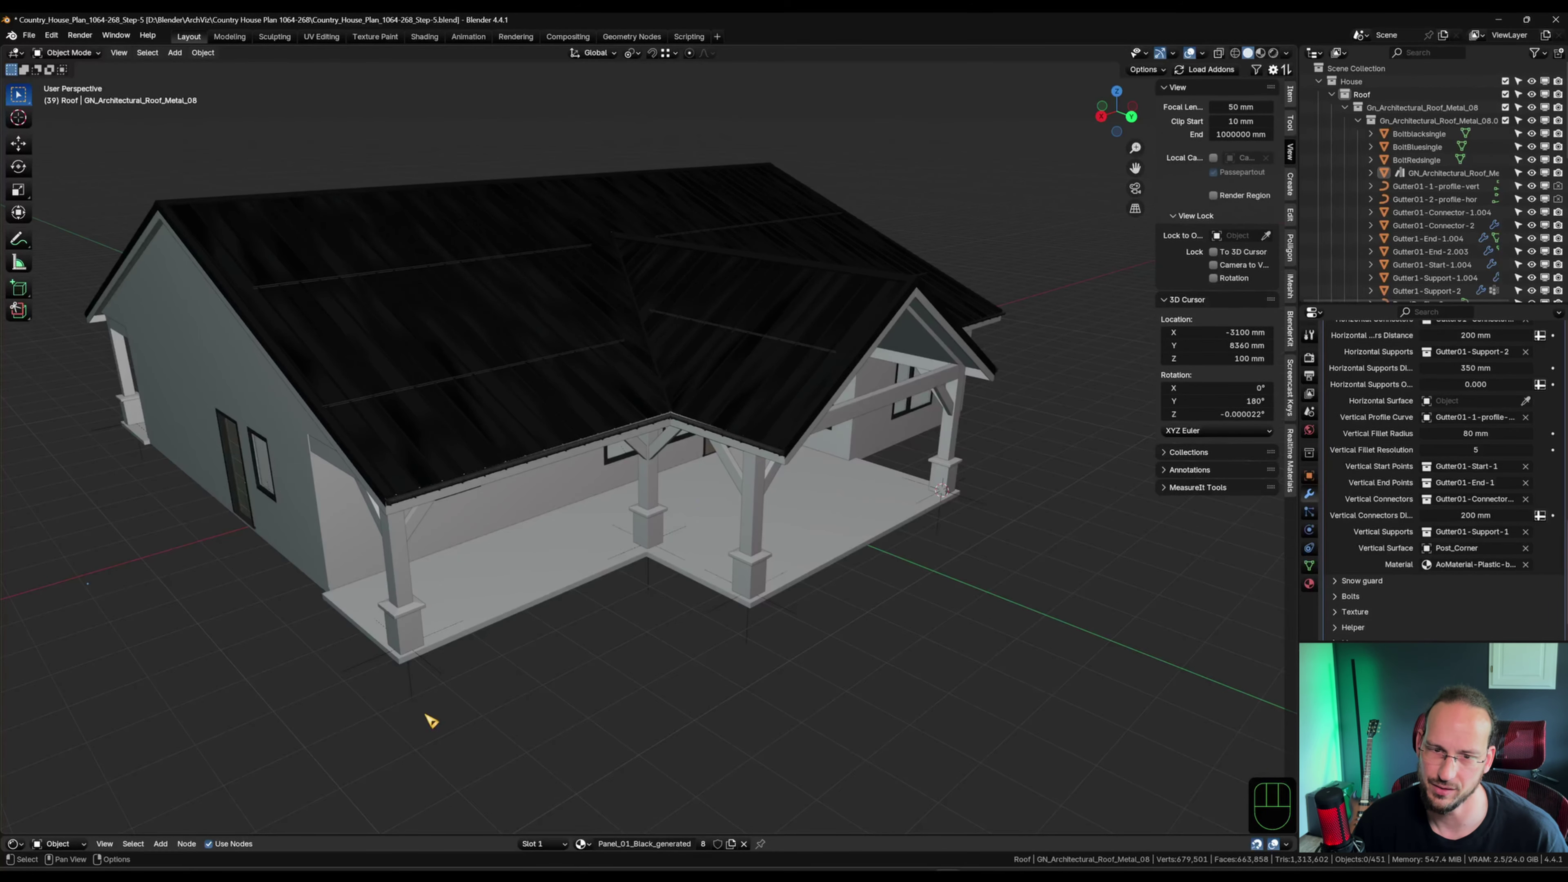
{"action": "middle_click_drag", "start_coordinate": [1016, 587], "coordinate": [913, 568]}
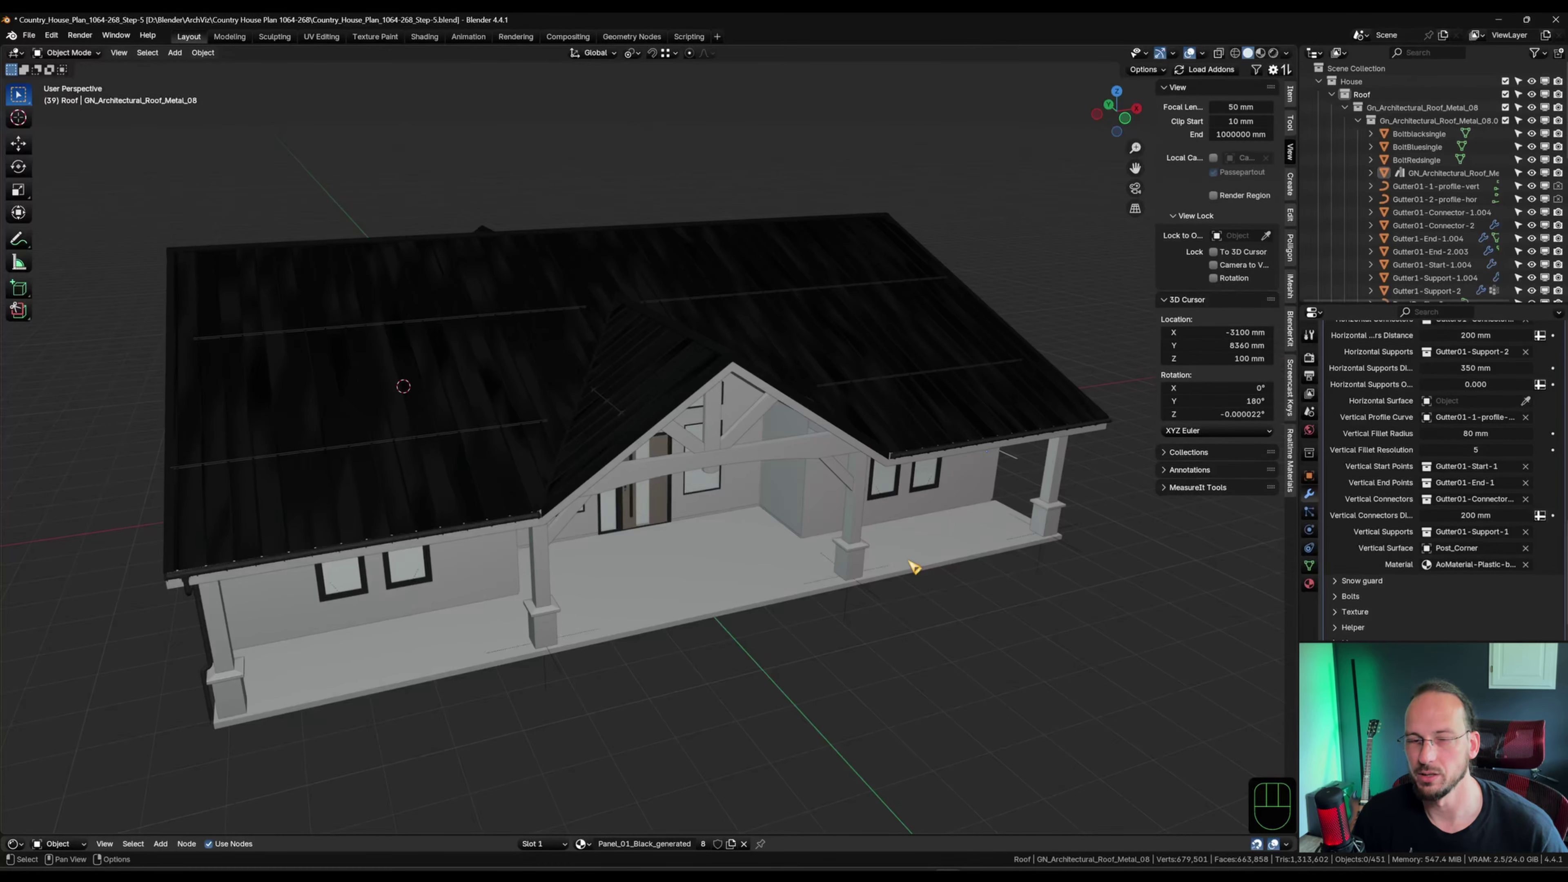
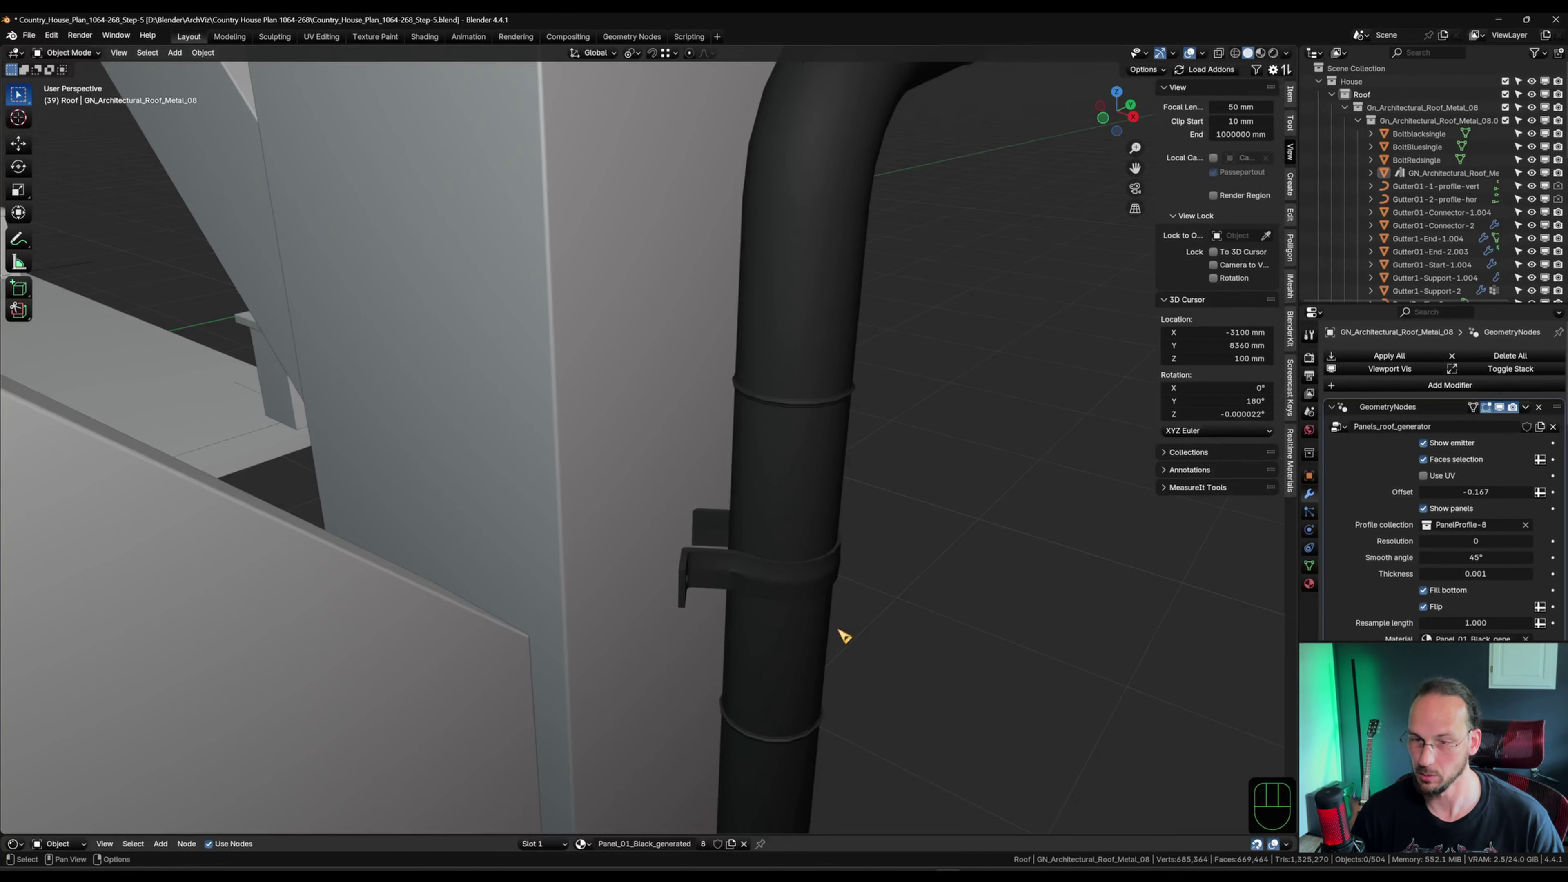
Inspect the porch post downpipe's bracket and locate the gutter generator's Vertical Surface setting.
{"action": "scroll", "coordinate": [716, 594], "scroll_direction": "down", "scroll_amount": 1}
{"action": "scroll", "coordinate": [724, 599], "scroll_direction": "down", "scroll_amount": 2}
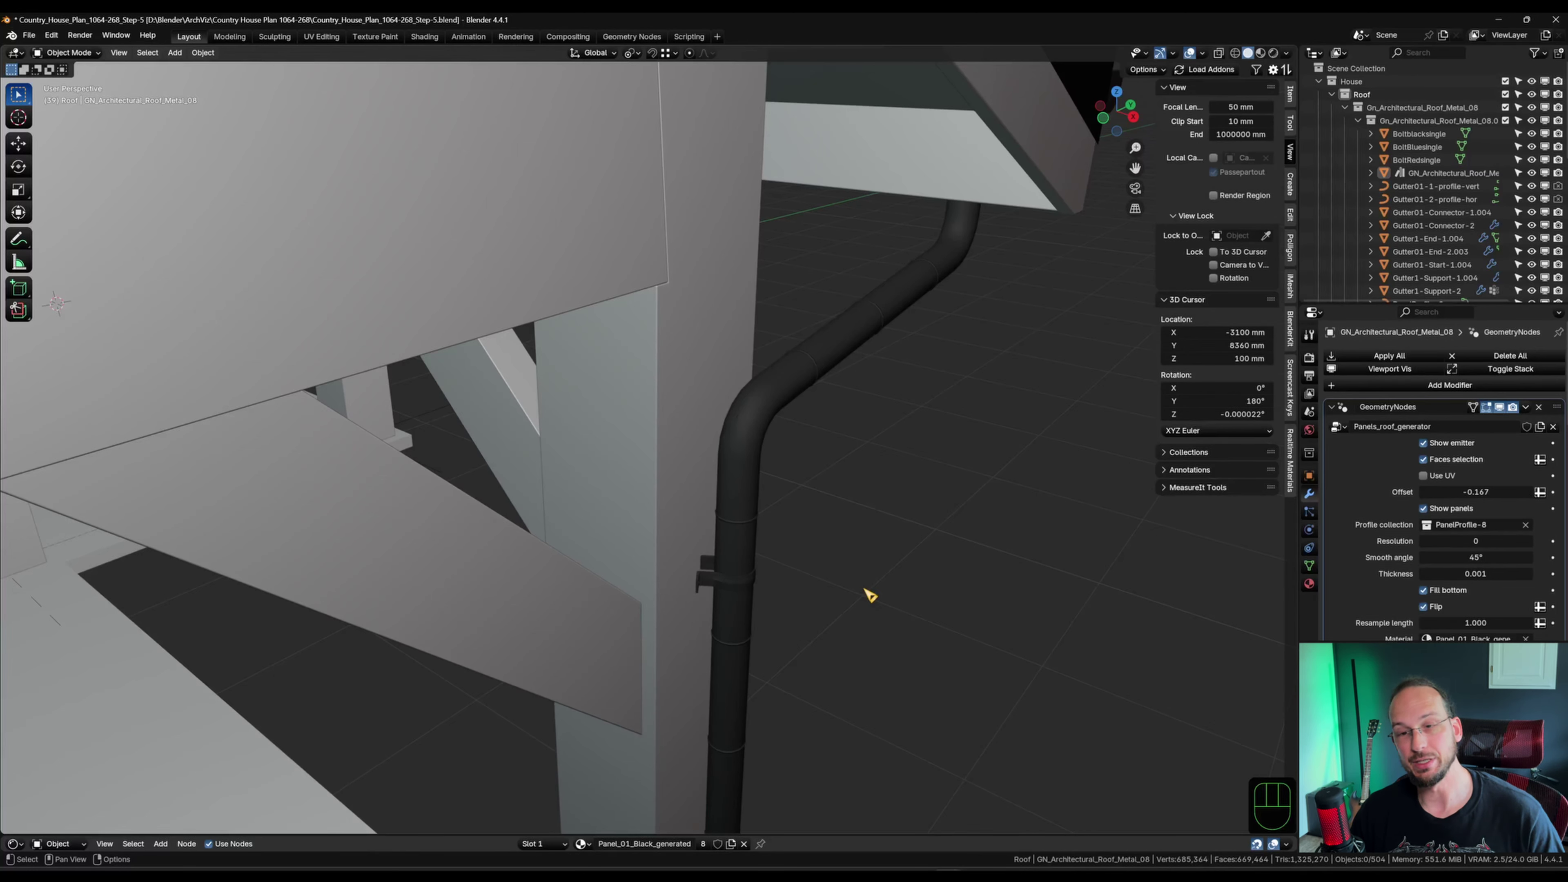
{"action": "scroll", "coordinate": [1372, 574], "scroll_direction": "down", "scroll_amount": 12}
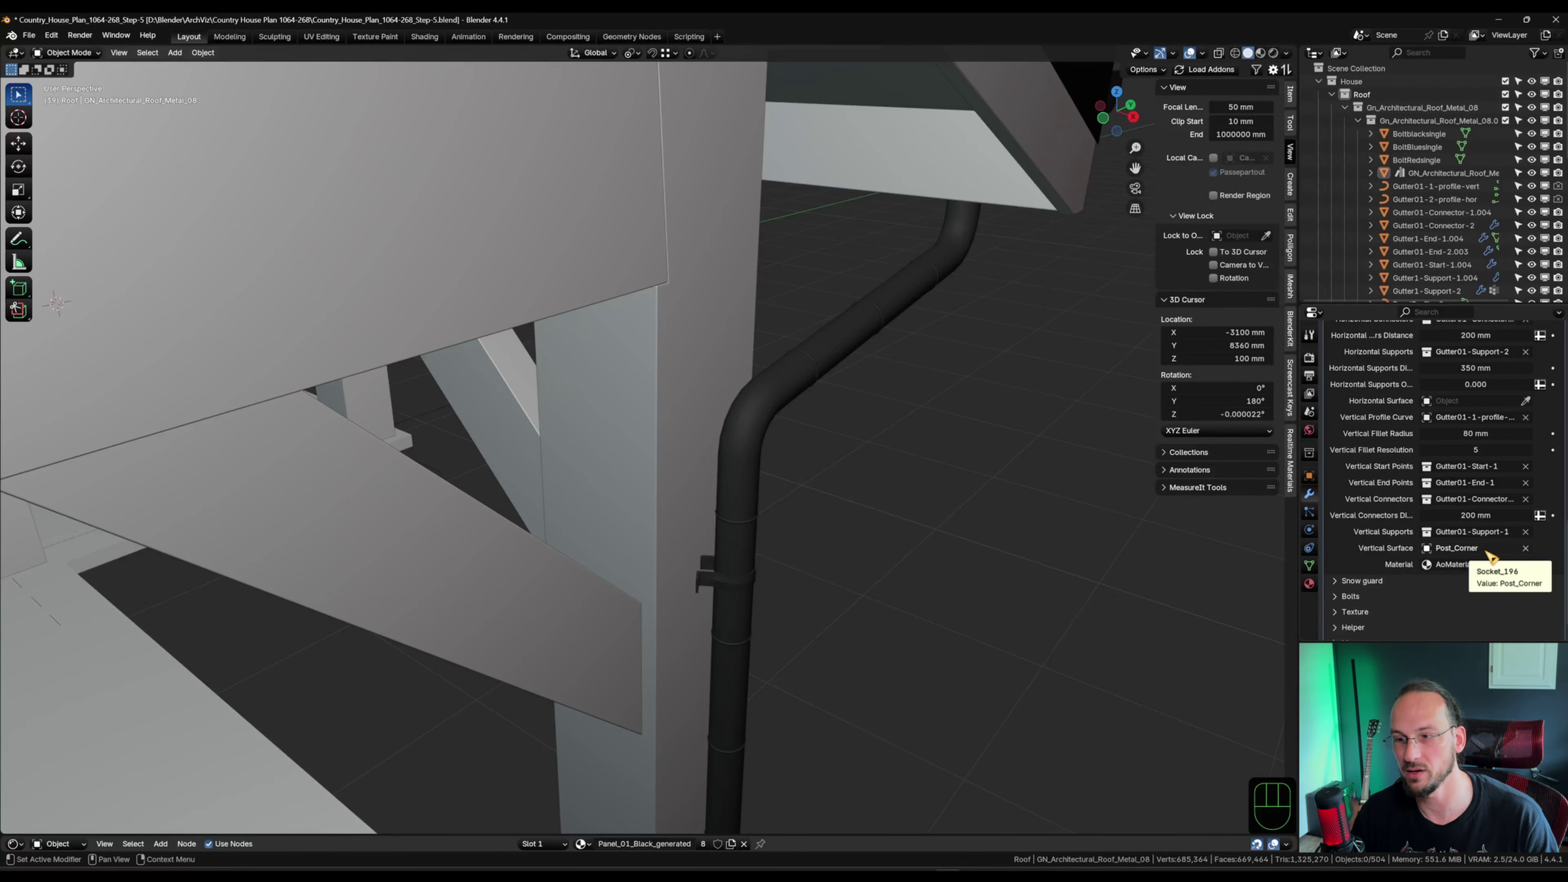
{"action": "scroll", "coordinate": [1023, 563], "scroll_direction": "down", "scroll_amount": 10}
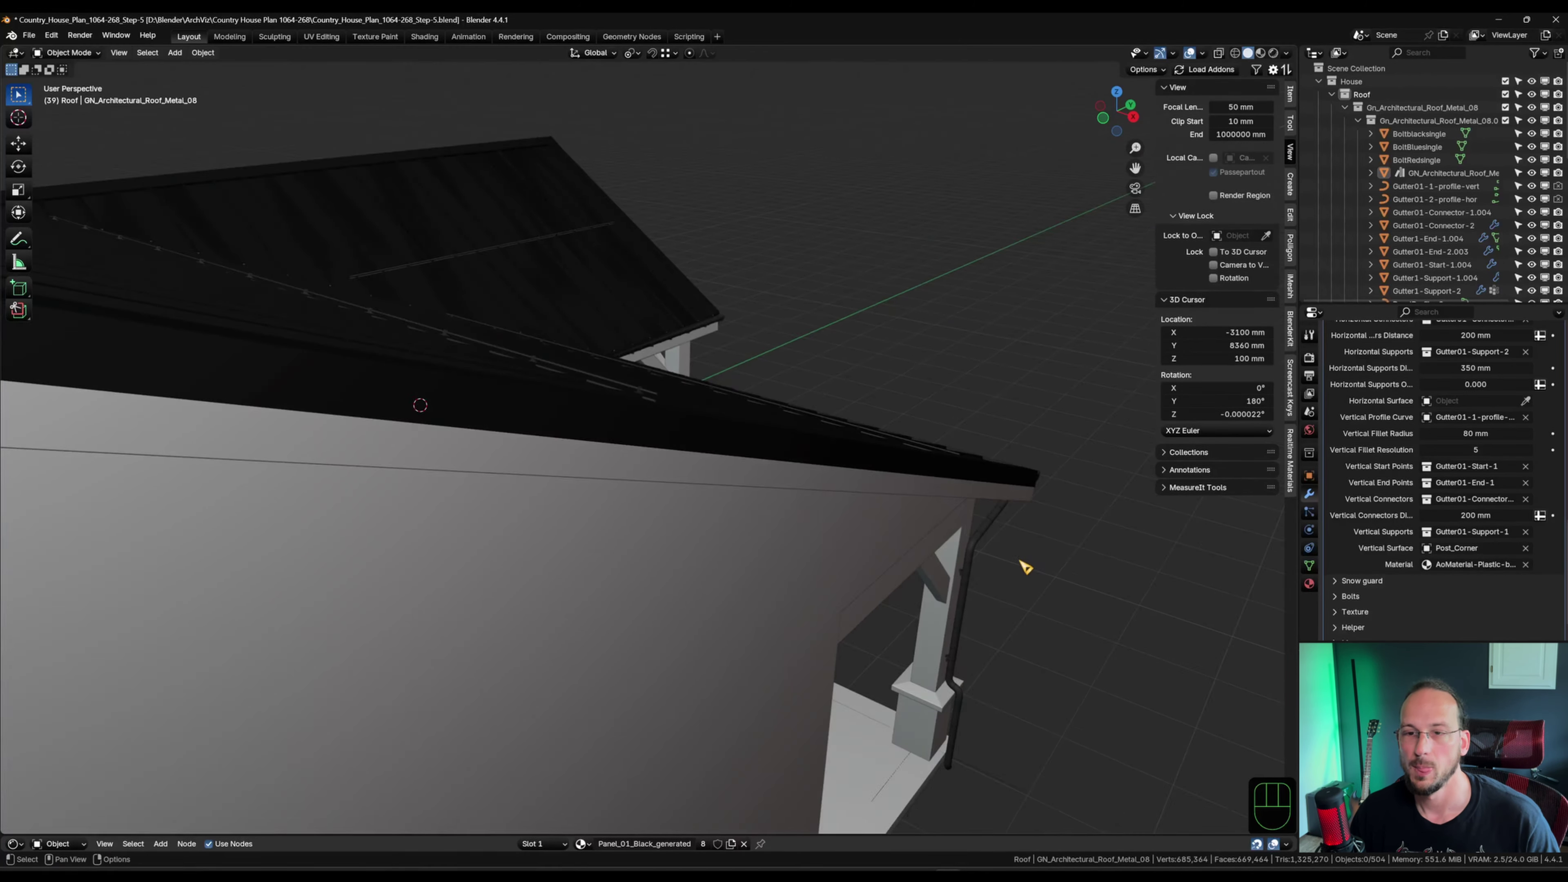
Compare the downpipe bracket orientation at the wall corner with that on the porch post.
{"action": "middle_click_drag", "start_coordinate": [1037, 532], "coordinate": [622, 559], "text": "shift"}
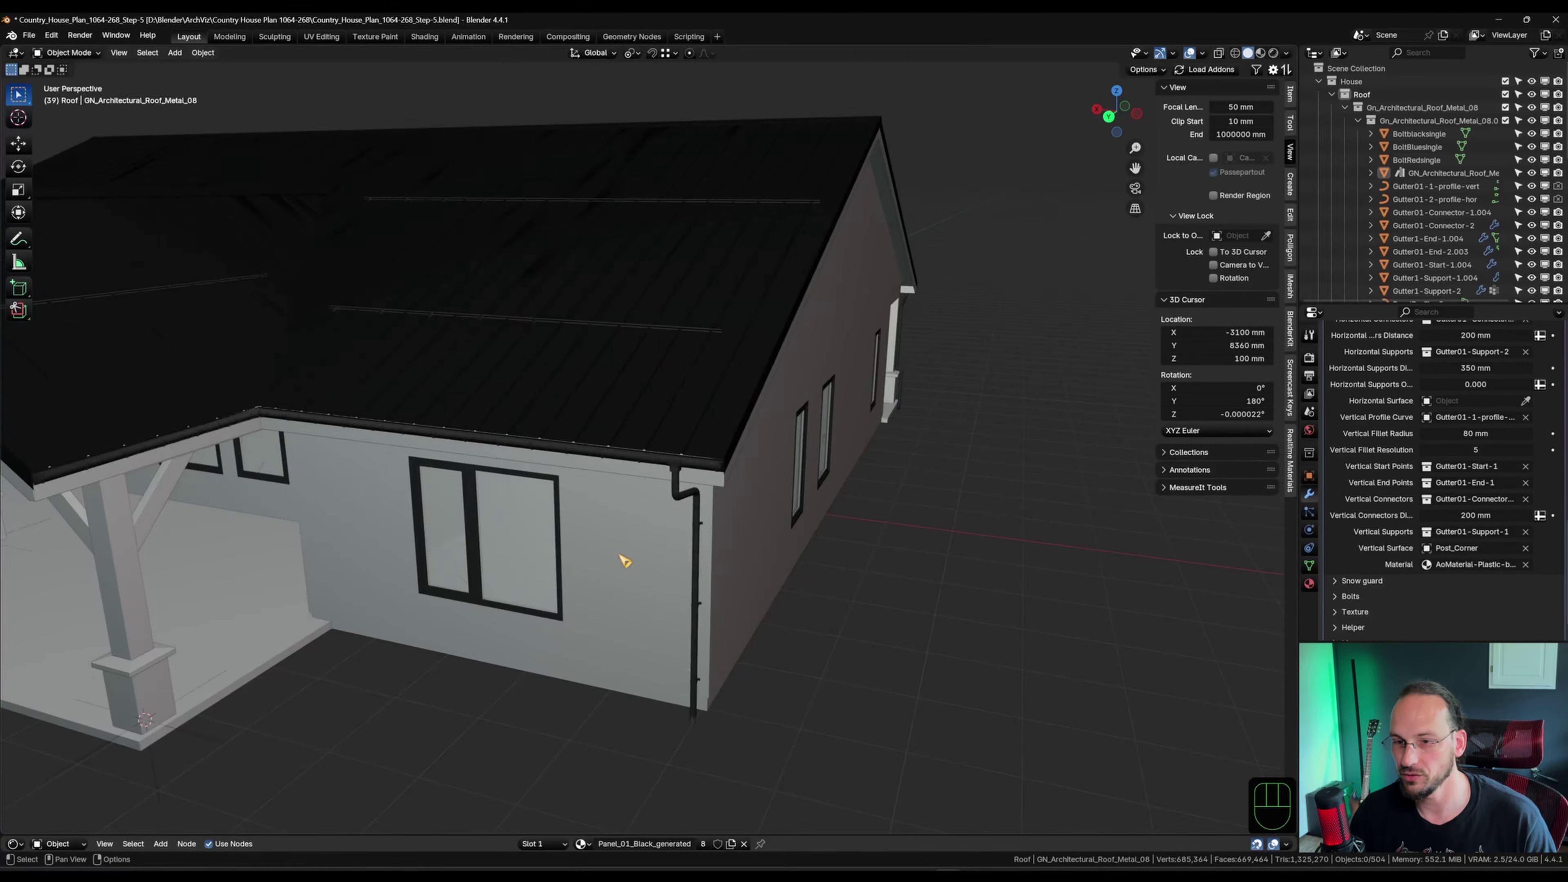
{"action": "scroll", "coordinate": [753, 484], "scroll_direction": "up", "scroll_amount": 7}
{"action": "scroll", "coordinate": [756, 489], "scroll_direction": "down", "scroll_amount": 6}
{"action": "middle_click_drag", "start_coordinate": [759, 624], "coordinate": [741, 553]}
{"action": "middle_click_drag", "start_coordinate": [1183, 518], "coordinate": [1111, 525], "text": "shift"}
{"action": "middle_click_drag", "start_coordinate": [1111, 525], "coordinate": [562, 454]}
{"action": "middle_click_drag", "start_coordinate": [933, 544], "coordinate": [260, 538], "text": "shift"}
{"action": "scroll", "coordinate": [741, 524], "scroll_direction": "down", "scroll_amount": 1}
{"action": "middle_click_drag", "start_coordinate": [913, 513], "coordinate": [192, 547], "text": "shift"}
{"action": "scroll", "coordinate": [859, 449], "scroll_direction": "up", "scroll_amount": 4}
{"action": "scroll", "coordinate": [819, 424], "scroll_direction": "up", "scroll_amount": 3}
{"action": "middle_click_drag", "start_coordinate": [823, 409], "coordinate": [854, 619]}
{"action": "scroll", "coordinate": [831, 415], "scroll_direction": "up", "scroll_amount": 1}
{"action": "scroll", "coordinate": [791, 396], "scroll_direction": "up", "scroll_amount": 1}
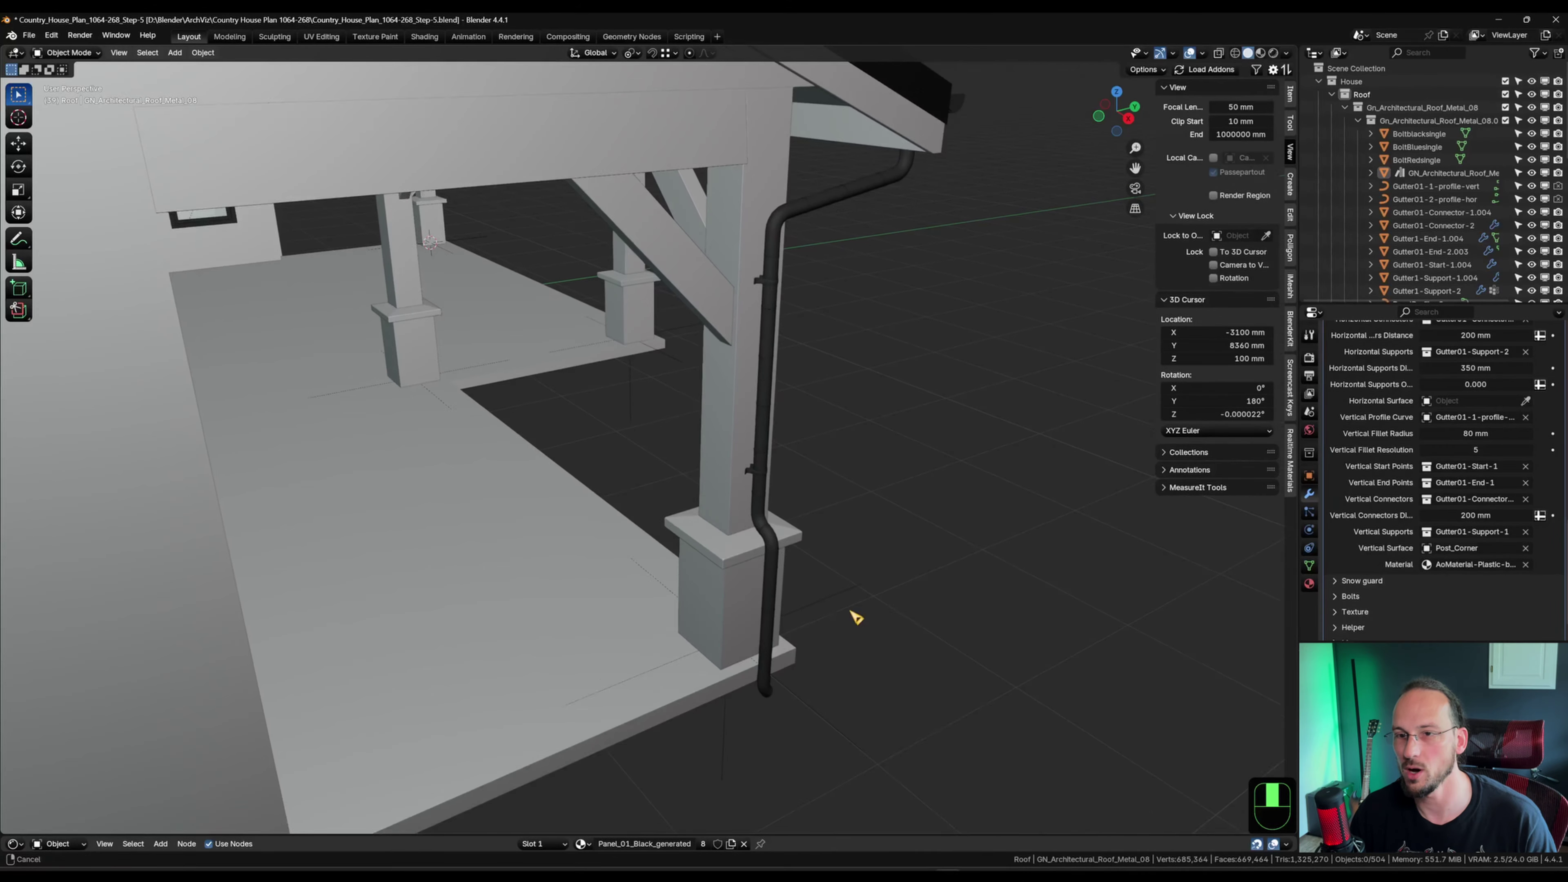
{"action": "scroll", "coordinate": [781, 348], "scroll_direction": "up", "scroll_amount": 3}
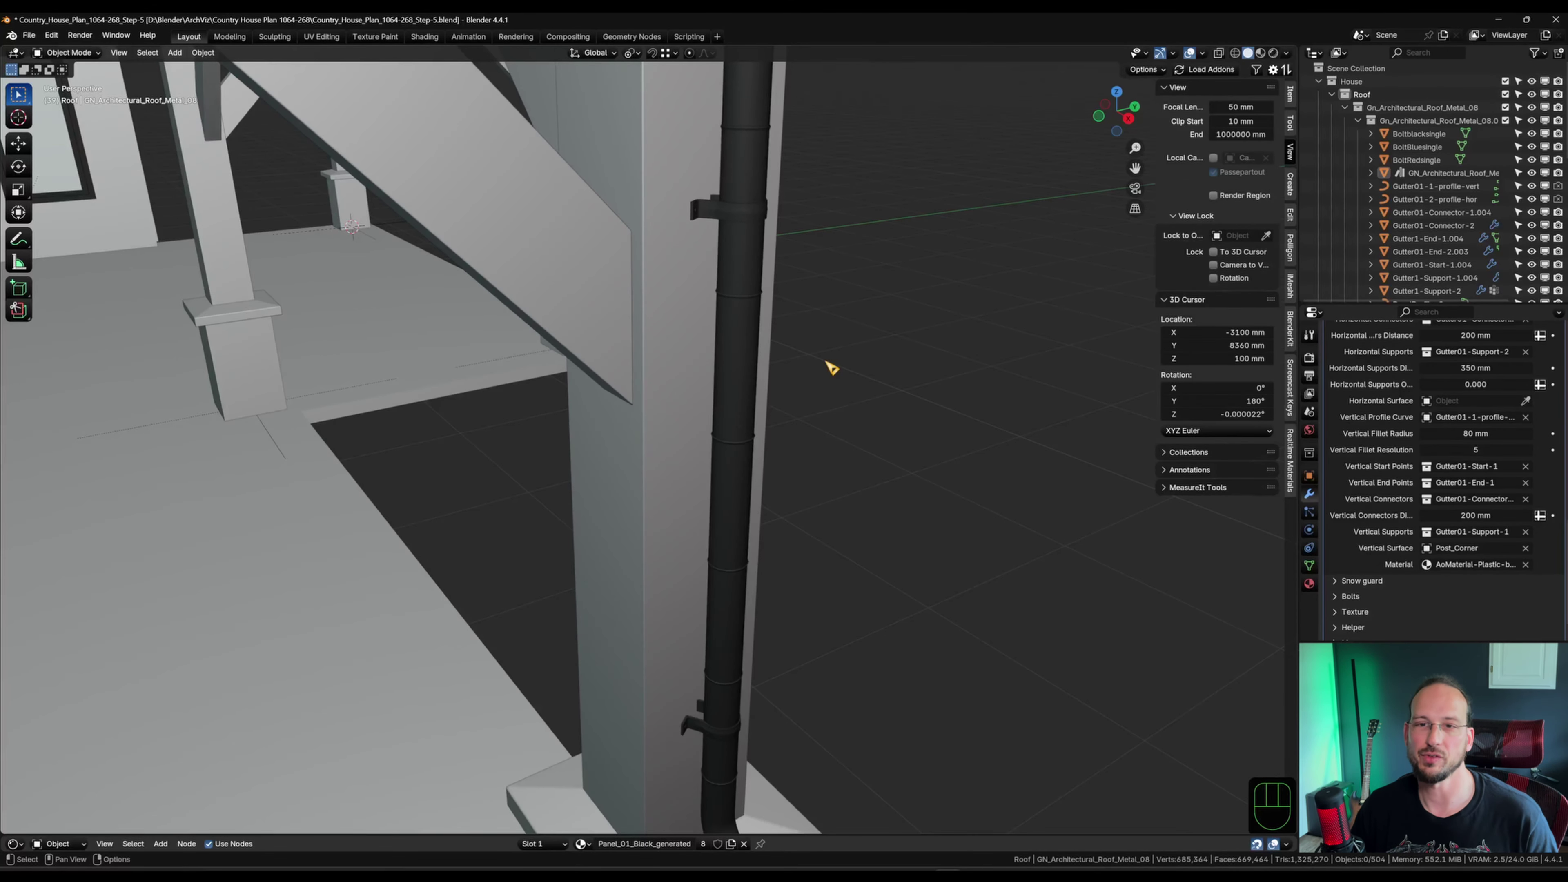
{"action": "middle_click_drag", "start_coordinate": [827, 364], "coordinate": [851, 635], "text": "shift"}
{"action": "scroll", "coordinate": [848, 630], "scroll_direction": "down", "scroll_amount": 2}
{"action": "middle_click_drag", "start_coordinate": [838, 581], "coordinate": [872, 350], "text": "shift"}
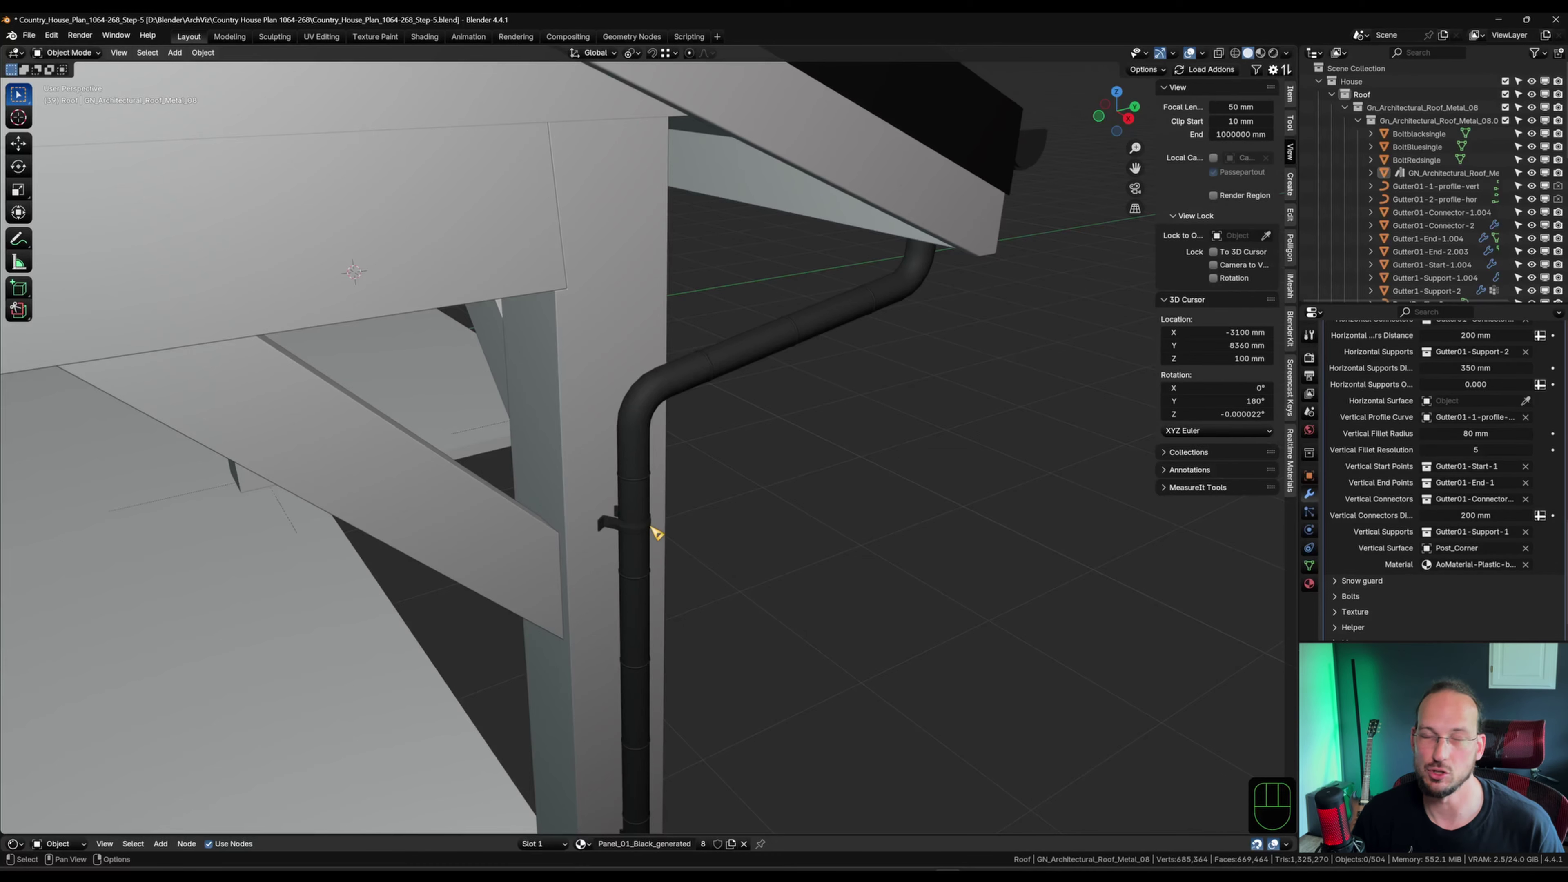
{"action": "middle_click_drag", "start_coordinate": [686, 546], "coordinate": [771, 534]}
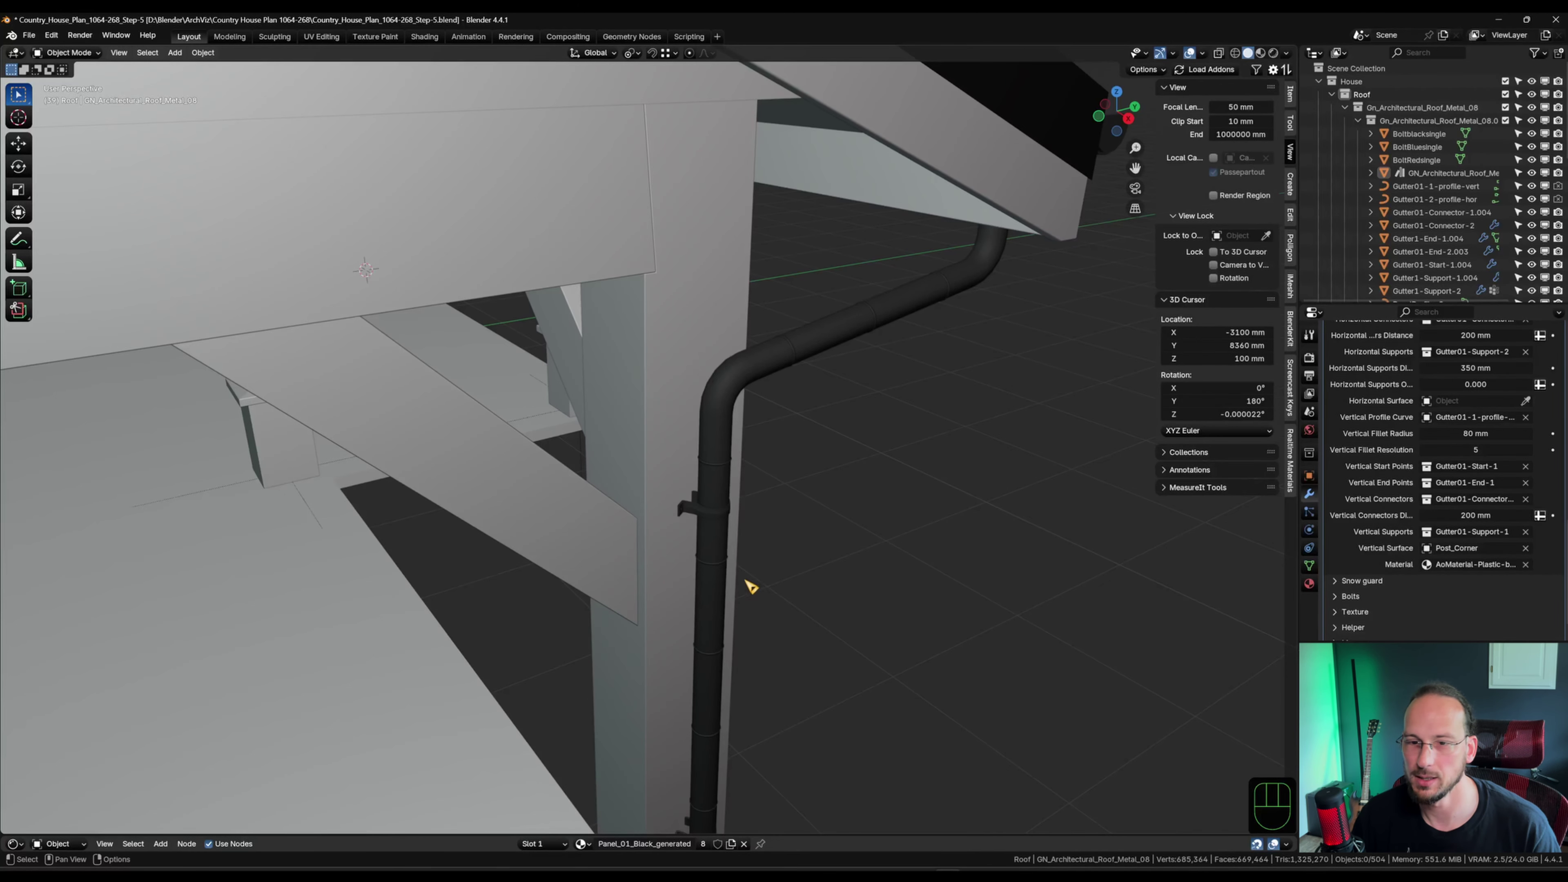
Replace the gutter generator's Vertical Surface with the Post_Corner.002 object picked in the scene to test the bracket orientation.
{"action": "scroll", "coordinate": [752, 582], "scroll_direction": "down", "scroll_amount": 2}
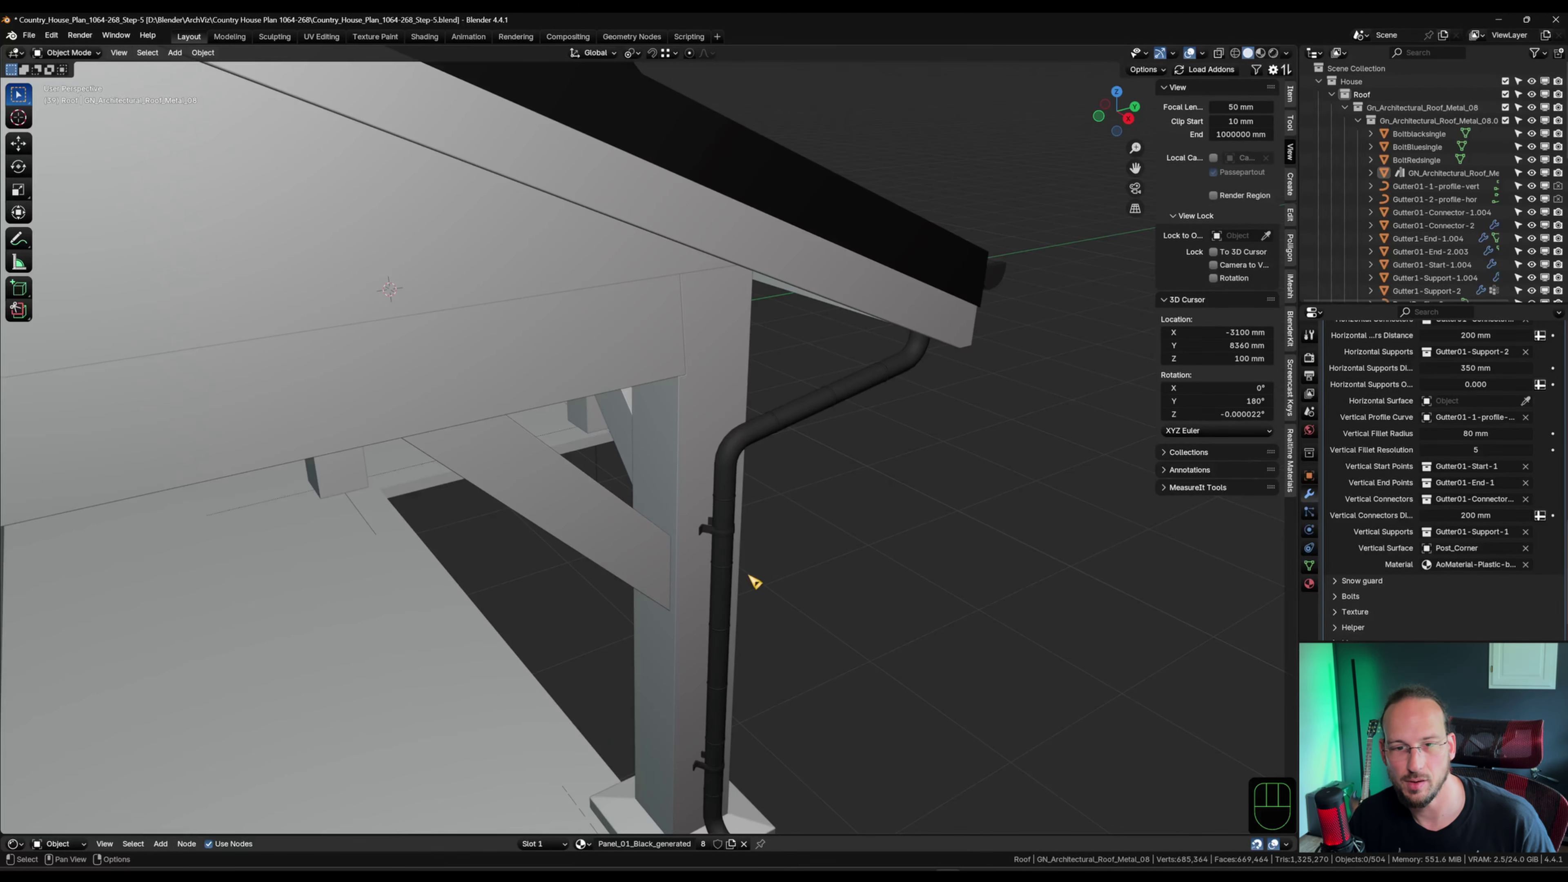
{"action": "scroll", "coordinate": [752, 582], "scroll_direction": "down", "scroll_amount": 7}
{"action": "middle_click_drag", "start_coordinate": [227, 634], "coordinate": [787, 526], "text": "shift"}
{"action": "scroll", "coordinate": [787, 525], "scroll_direction": "down", "scroll_amount": 7}
{"action": "middle_click_drag", "start_coordinate": [449, 560], "coordinate": [583, 523]}
{"action": "middle_click_drag", "start_coordinate": [252, 714], "coordinate": [755, 488], "text": "shift"}
{"action": "scroll", "coordinate": [948, 486], "scroll_direction": "down", "scroll_amount": 4}
{"action": "middle_click_drag", "start_coordinate": [849, 430], "coordinate": [550, 418], "text": "shift"}
{"action": "scroll", "coordinate": [550, 418], "scroll_direction": "up", "scroll_amount": 5}
{"action": "middle_click_drag", "start_coordinate": [1036, 383], "coordinate": [333, 395], "text": "shift"}
{"action": "middle_click_drag", "start_coordinate": [475, 425], "coordinate": [640, 515], "text": "shift"}
{"action": "scroll", "coordinate": [756, 560], "scroll_direction": "up", "scroll_amount": 8}
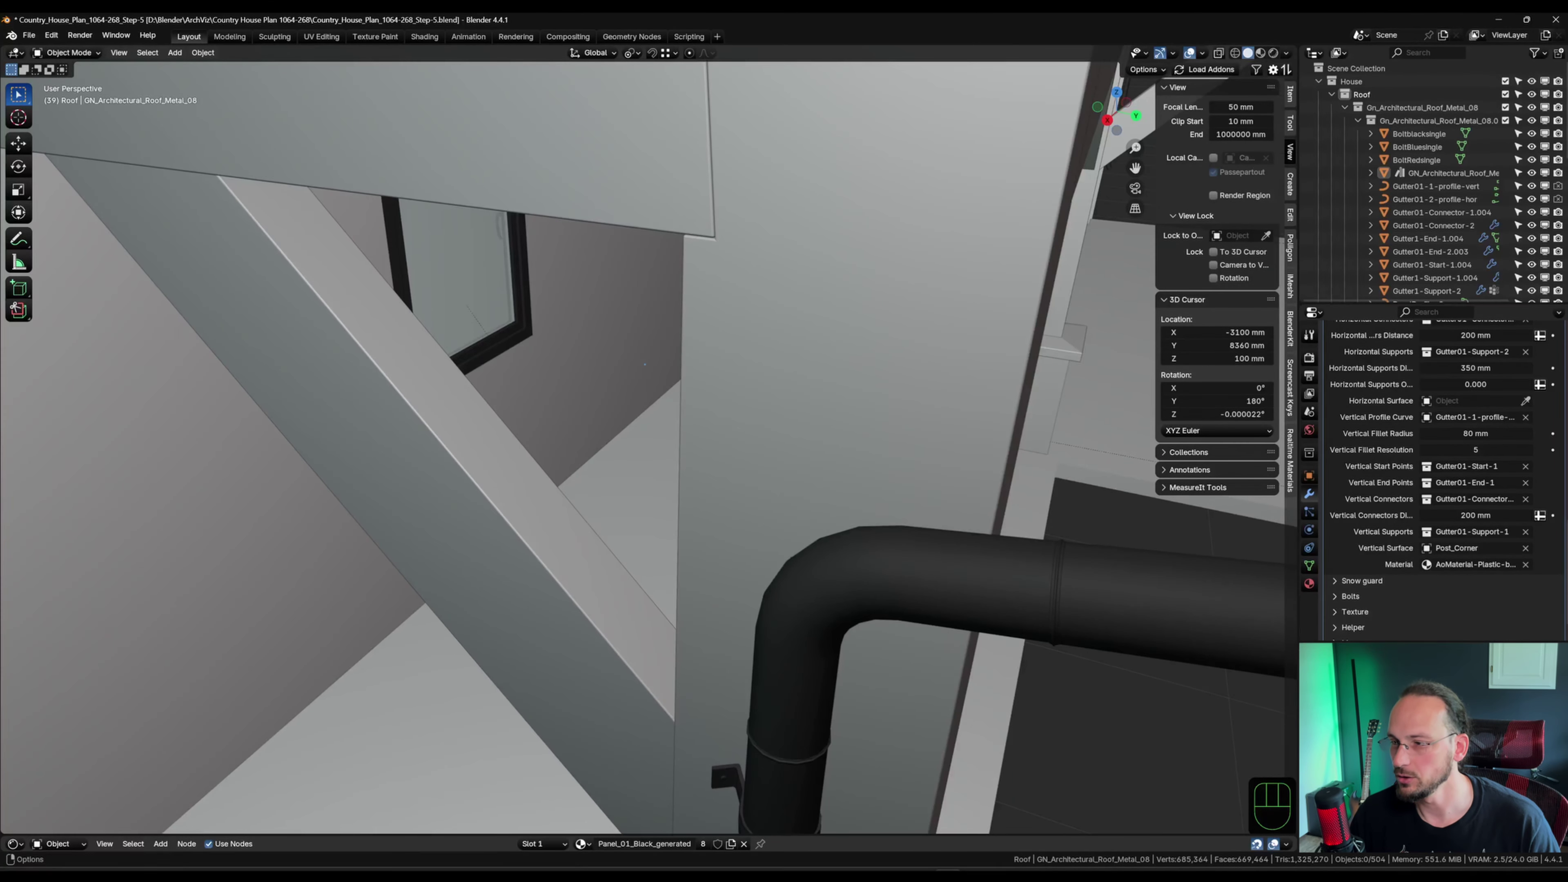
{"action": "left_click", "coordinate": [1526, 548]}
{"action": "left_click", "coordinate": [1526, 548]}
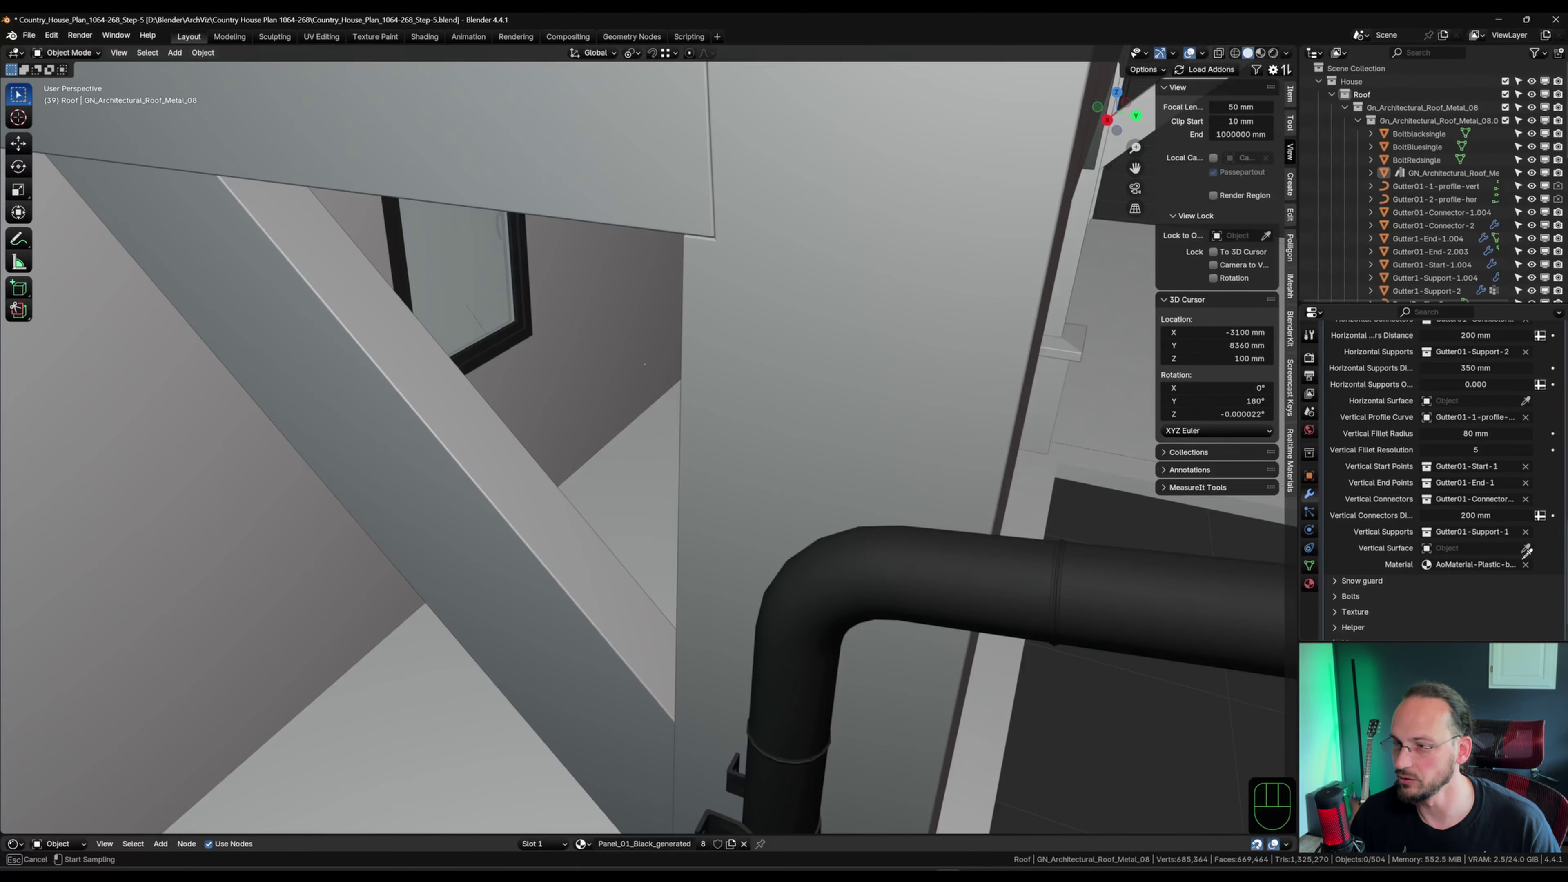
{"action": "left_click", "coordinate": [870, 351]}
{"action": "middle_click_drag", "start_coordinate": [822, 595], "coordinate": [679, 387]}
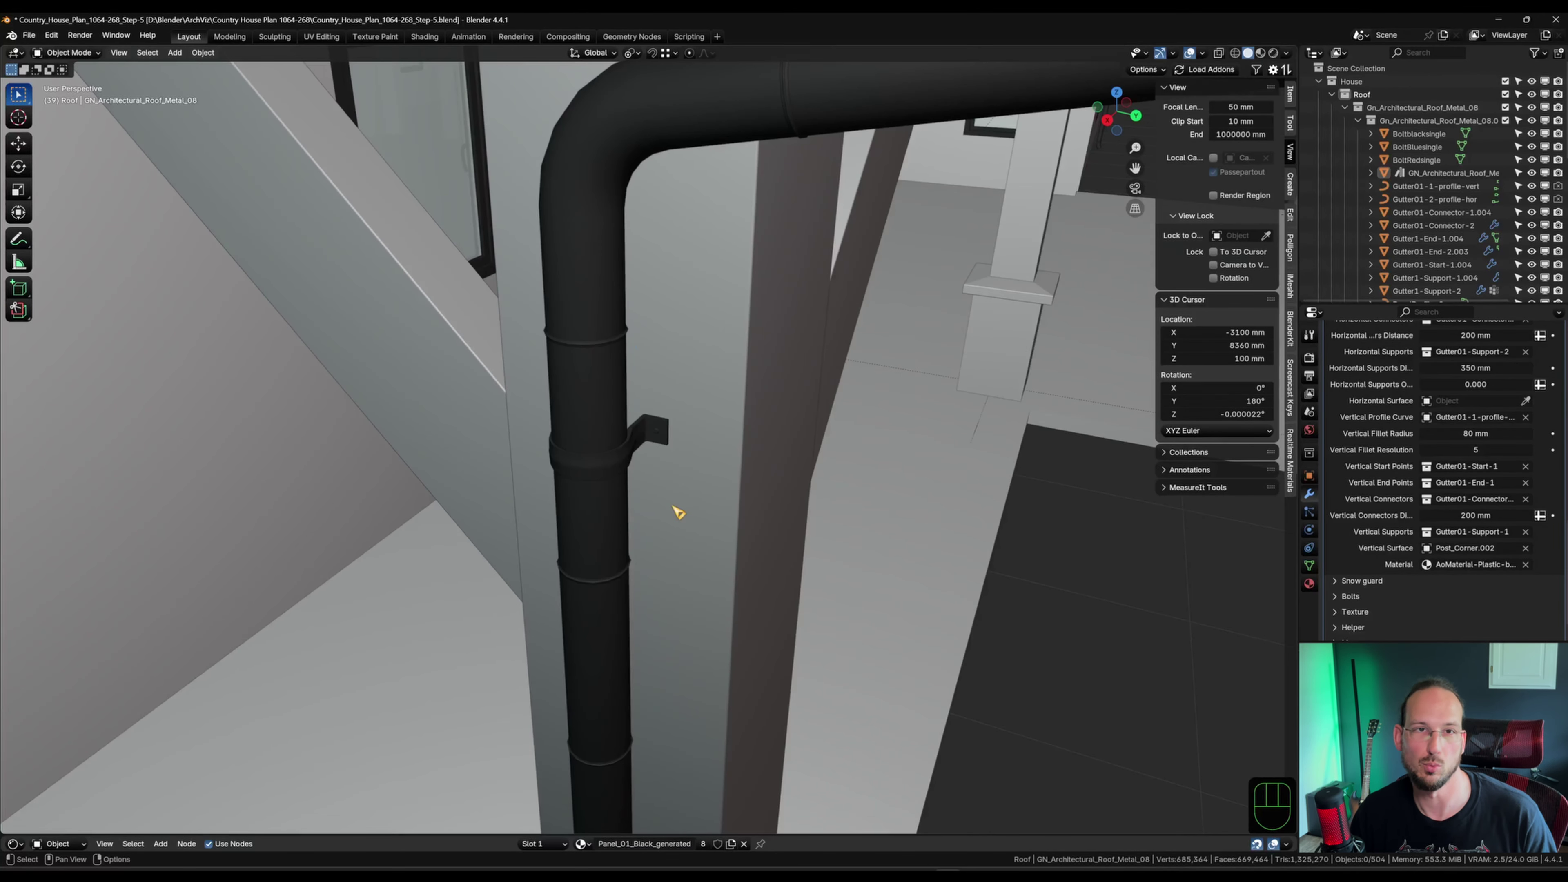
Try the Walls_Exterior object as the gutter generator's Vertical Surface by picking it at the wall-corner downpipe.
{"action": "scroll", "coordinate": [672, 505], "scroll_direction": "down", "scroll_amount": 9}
{"action": "middle_click_drag", "start_coordinate": [1145, 530], "coordinate": [766, 506], "text": "shift"}
{"action": "scroll", "coordinate": [766, 506], "scroll_direction": "down", "scroll_amount": 6}
{"action": "middle_click_drag", "start_coordinate": [766, 507], "coordinate": [340, 503]}
{"action": "scroll", "coordinate": [339, 504], "scroll_direction": "up", "scroll_amount": 10}
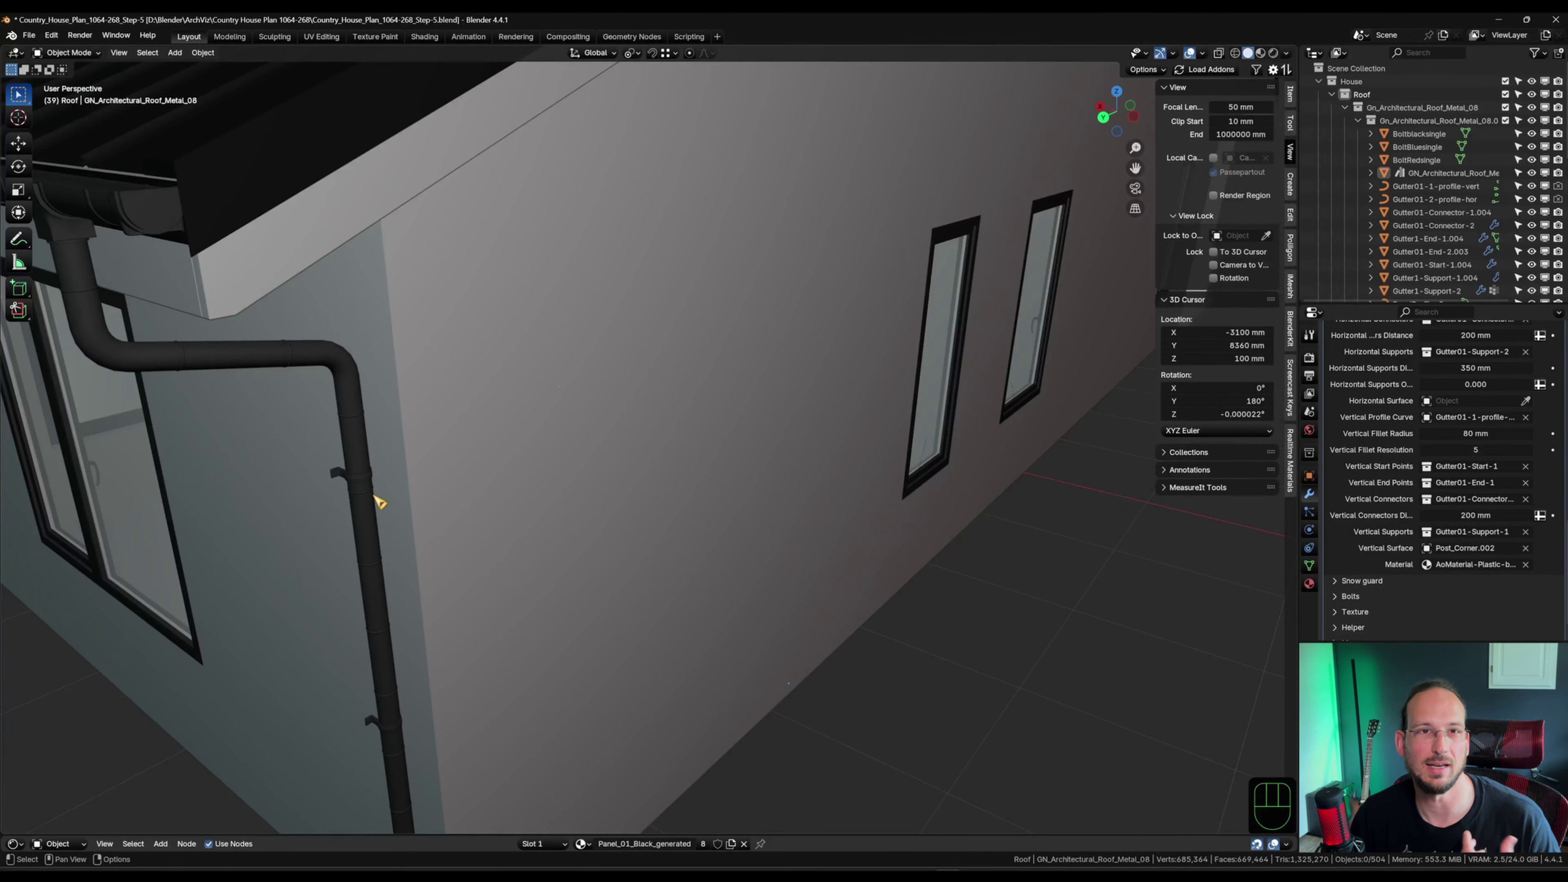
{"action": "scroll", "coordinate": [438, 550], "scroll_direction": "down", "scroll_amount": 8}
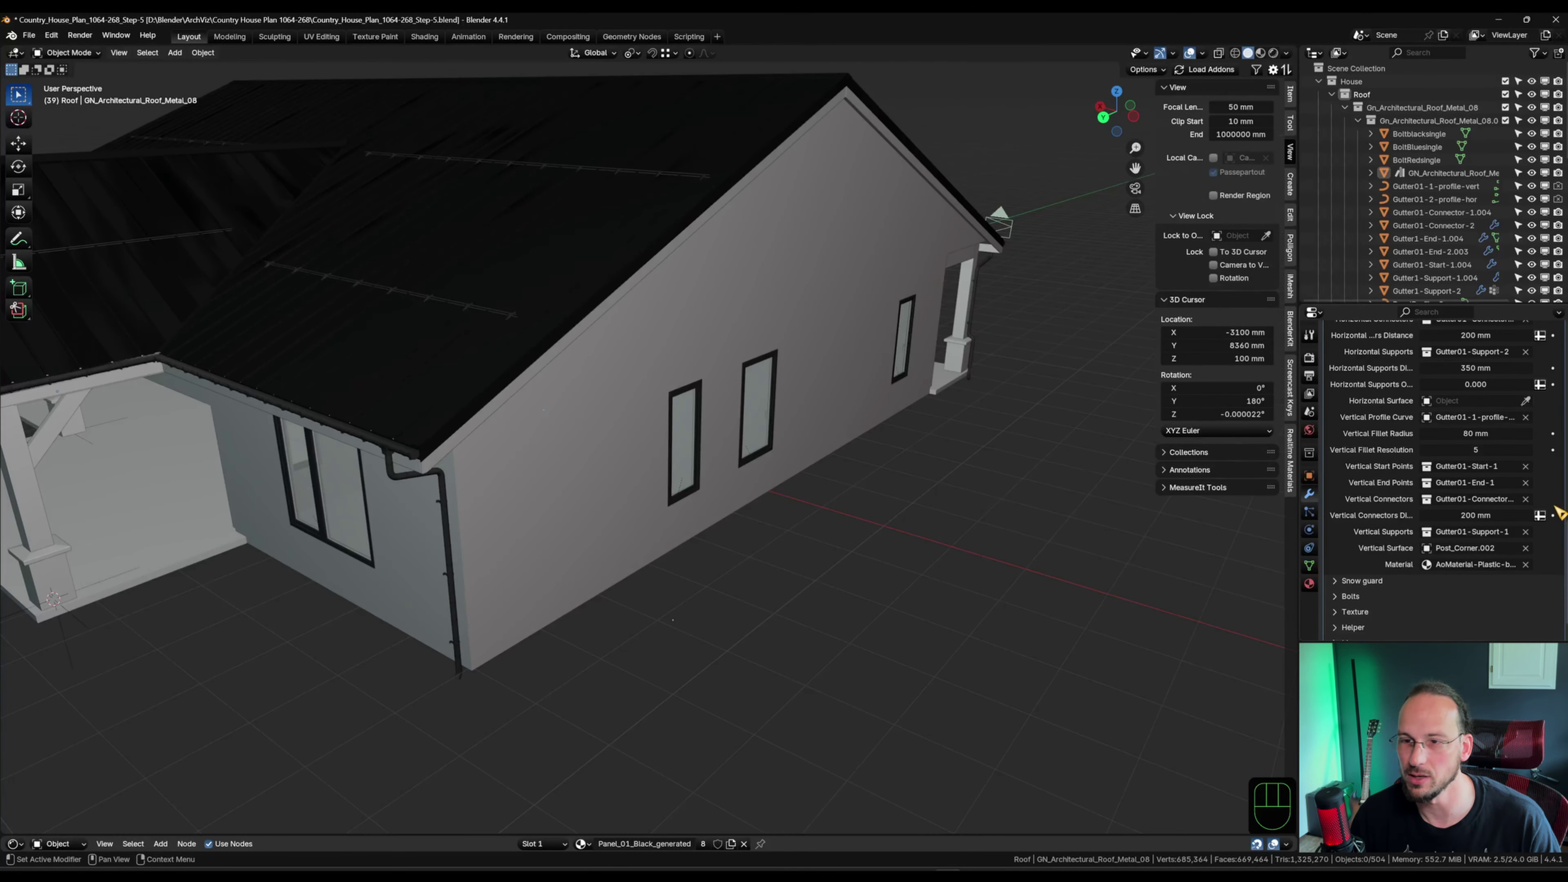
{"action": "left_click", "coordinate": [1526, 548]}
{"action": "left_click", "coordinate": [1526, 548]}
{"action": "left_click", "coordinate": [485, 580]}
{"action": "scroll", "coordinate": [487, 581], "scroll_direction": "up", "scroll_amount": 3}
{"action": "middle_click_drag", "start_coordinate": [488, 579], "coordinate": [278, 506]}
{"action": "middle_click_drag", "start_coordinate": [278, 506], "coordinate": [109, 483], "text": "shift"}
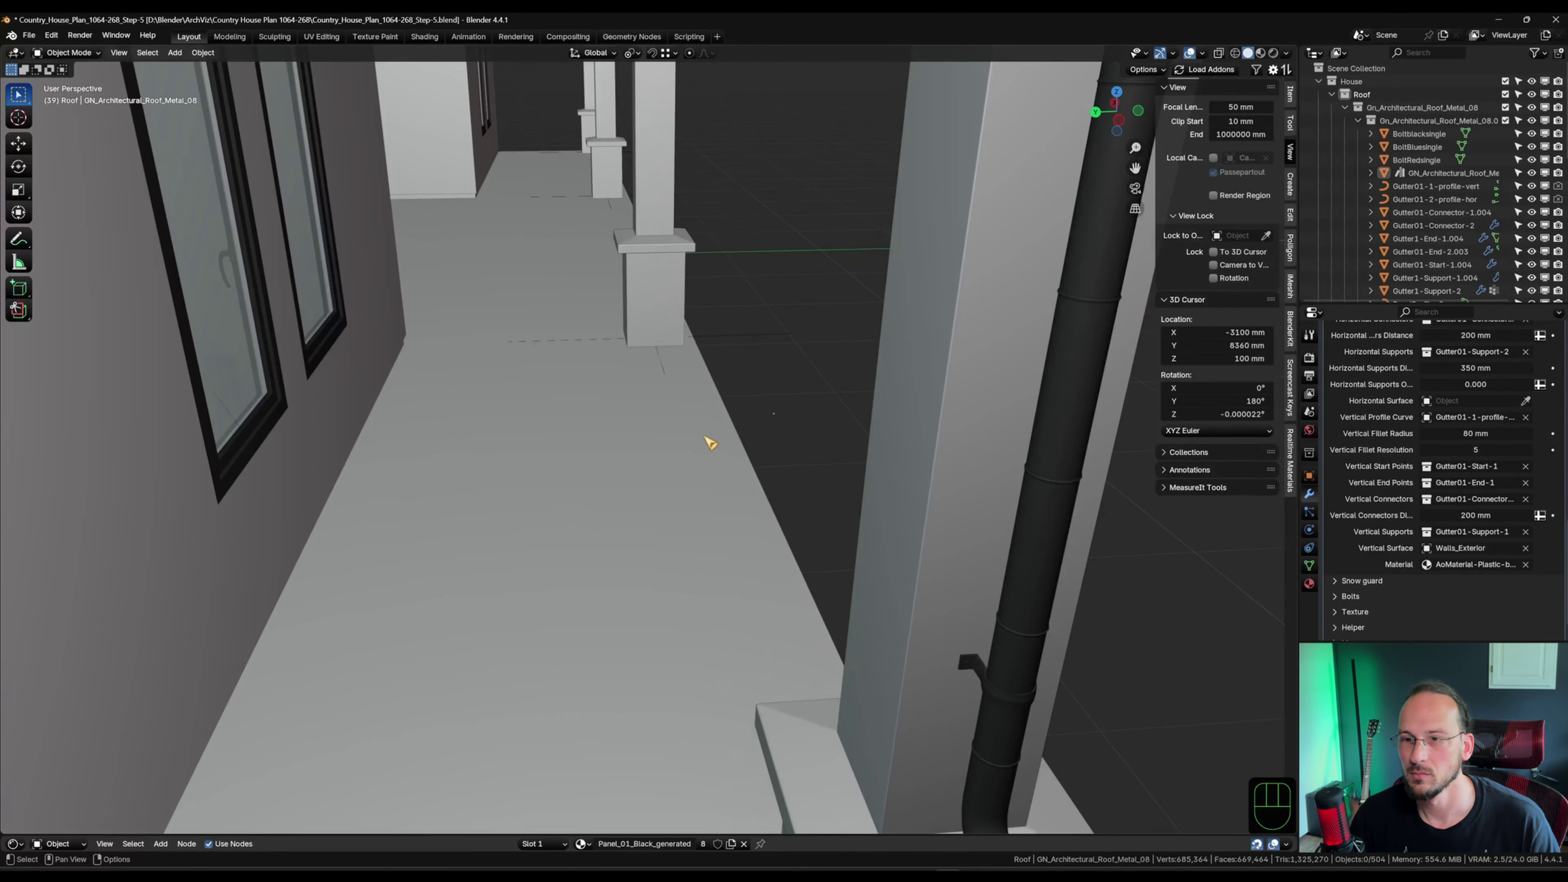
Check how the downpipe brackets on the porch corner posts are oriented with the exterior walls as surface.
{"action": "scroll", "coordinate": [707, 441], "scroll_direction": "down", "scroll_amount": 14}
{"action": "middle_click_drag", "start_coordinate": [148, 421], "coordinate": [309, 413]}
{"action": "middle_click_drag", "start_coordinate": [309, 412], "coordinate": [772, 376], "text": "shift"}
{"action": "scroll", "coordinate": [532, 564], "scroll_direction": "up", "scroll_amount": 10}
{"action": "scroll", "coordinate": [532, 564], "scroll_direction": "down", "scroll_amount": 8}
{"action": "middle_click_drag", "start_coordinate": [532, 564], "coordinate": [395, 407], "text": "shift"}
{"action": "middle_click_drag", "start_coordinate": [395, 407], "coordinate": [666, 439], "text": "shift"}
{"action": "scroll", "coordinate": [451, 385], "scroll_direction": "up", "scroll_amount": 8}
{"action": "middle_click_drag", "start_coordinate": [452, 385], "coordinate": [617, 393]}
{"action": "middle_click_drag", "start_coordinate": [617, 392], "coordinate": [788, 401], "text": "shift"}
{"action": "middle_click_drag", "start_coordinate": [676, 661], "coordinate": [588, 490], "text": "shift"}
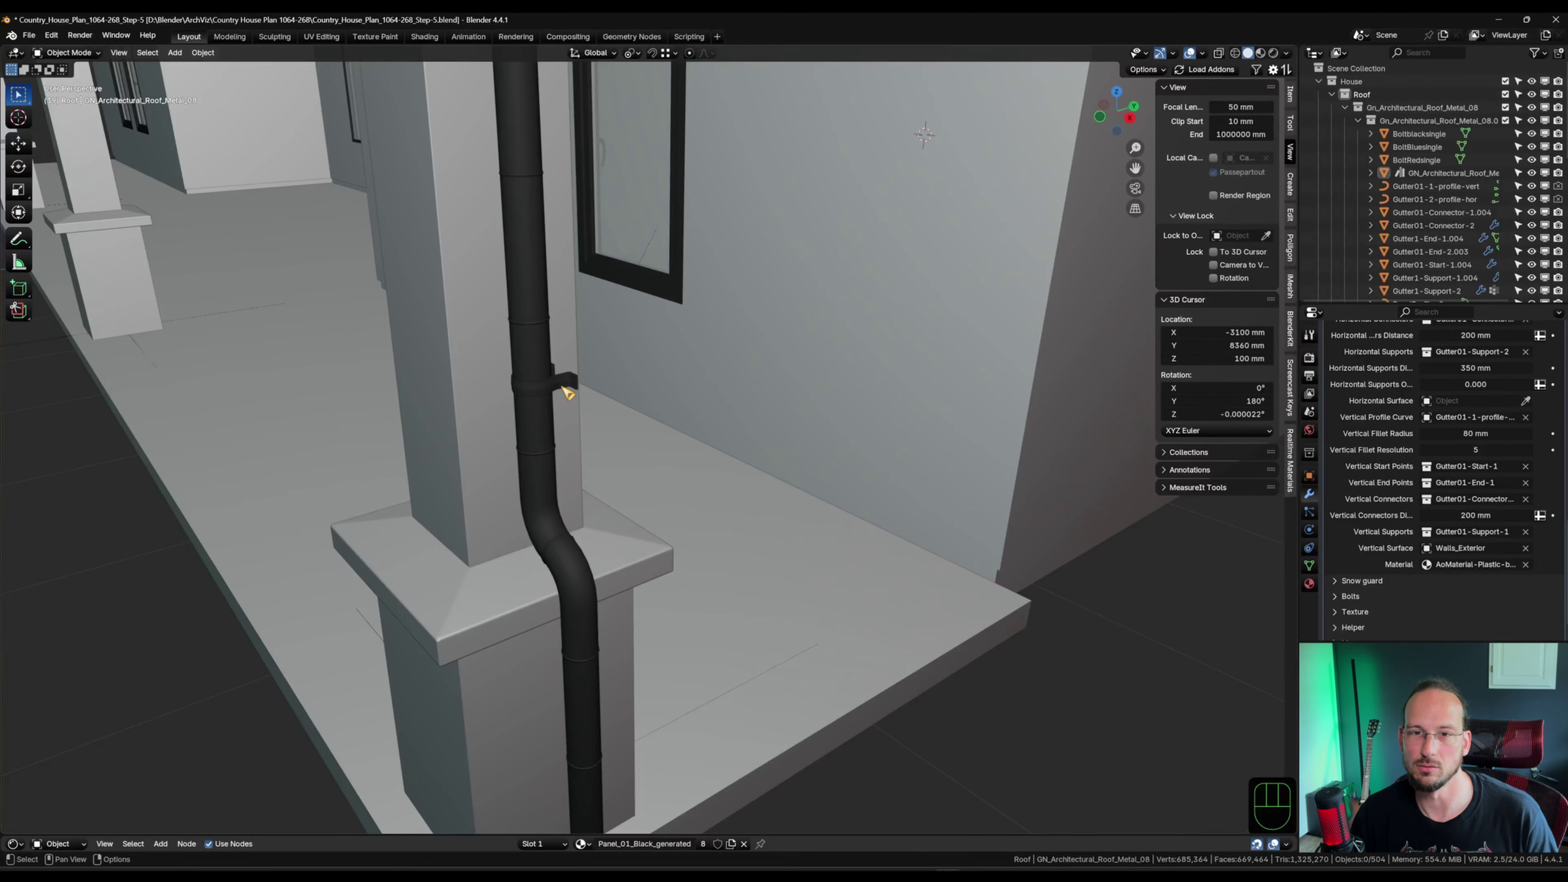
{"action": "scroll", "coordinate": [566, 393], "scroll_direction": "down", "scroll_amount": 2}
{"action": "middle_click_drag", "start_coordinate": [559, 353], "coordinate": [551, 325]}
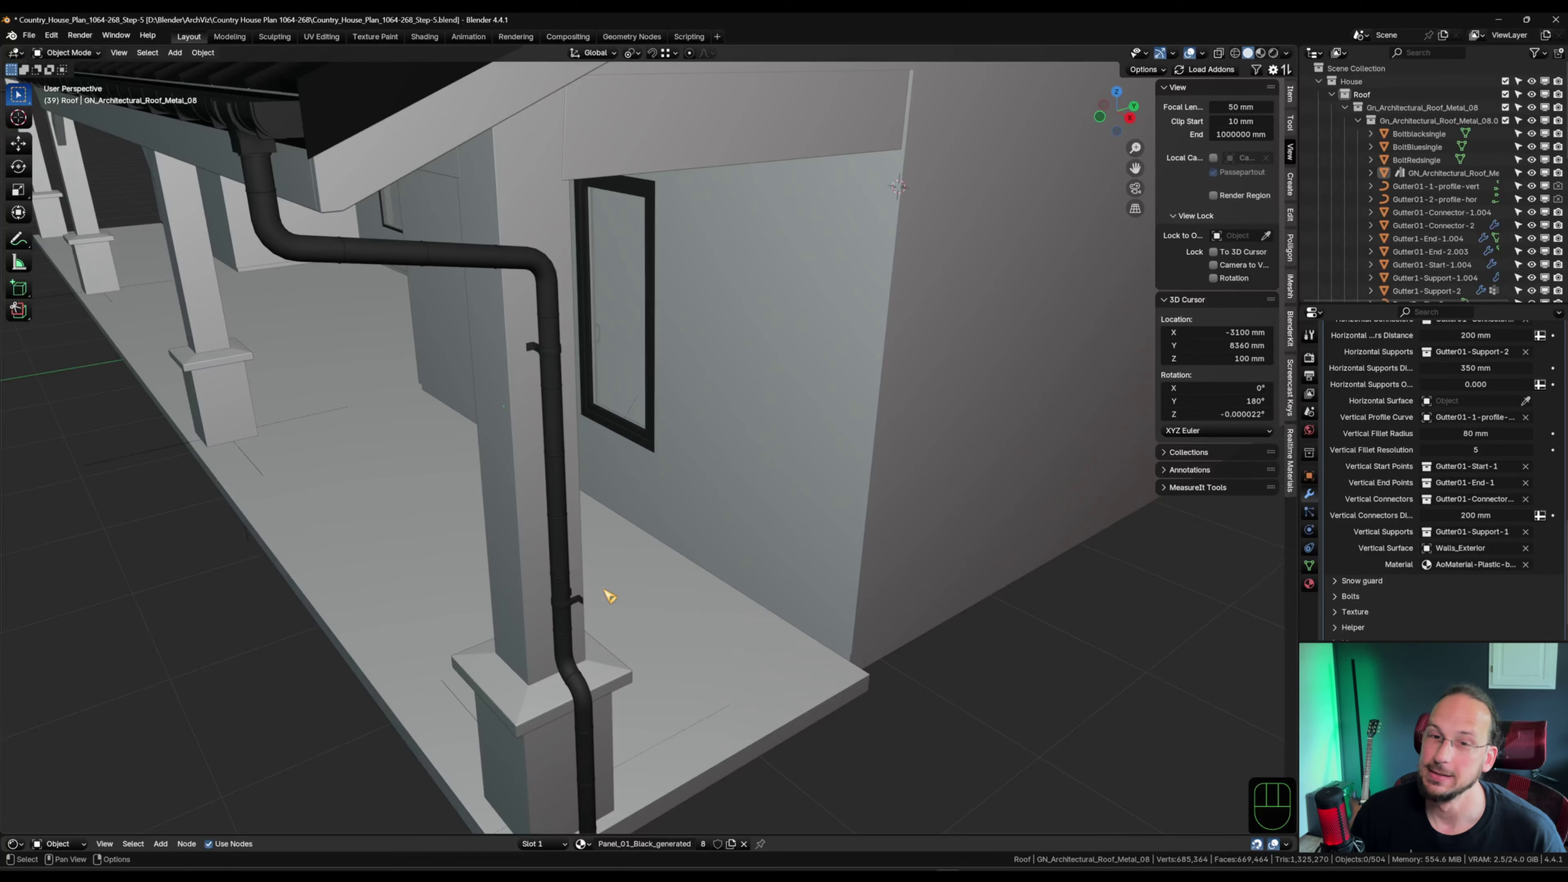
Set the gutter generator's Vertical Surface back to the Post_Corner object picked from the porch post in the scene.
{"action": "scroll", "coordinate": [473, 528], "scroll_direction": "down", "scroll_amount": 4}
{"action": "middle_click_drag", "start_coordinate": [462, 525], "coordinate": [568, 519]}
{"action": "middle_click_drag", "start_coordinate": [568, 519], "coordinate": [339, 448], "text": "shift"}
{"action": "scroll", "coordinate": [161, 534], "scroll_direction": "down", "scroll_amount": 4}
{"action": "middle_click_drag", "start_coordinate": [153, 539], "coordinate": [535, 508]}
{"action": "scroll", "coordinate": [445, 514], "scroll_direction": "up", "scroll_amount": 5}
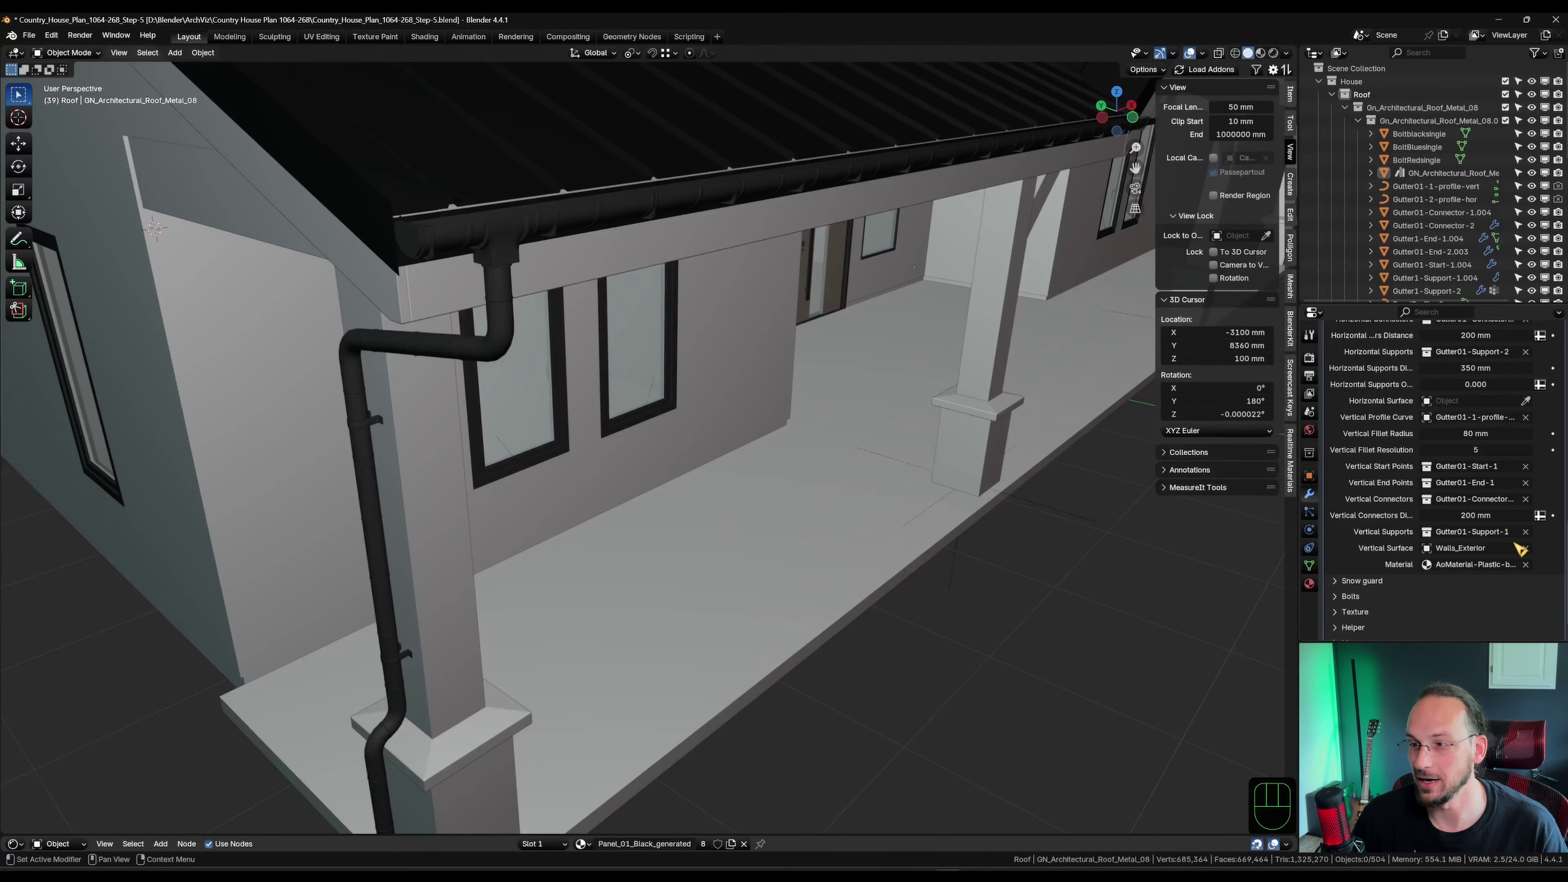
{"action": "left_click", "coordinate": [1526, 550]}
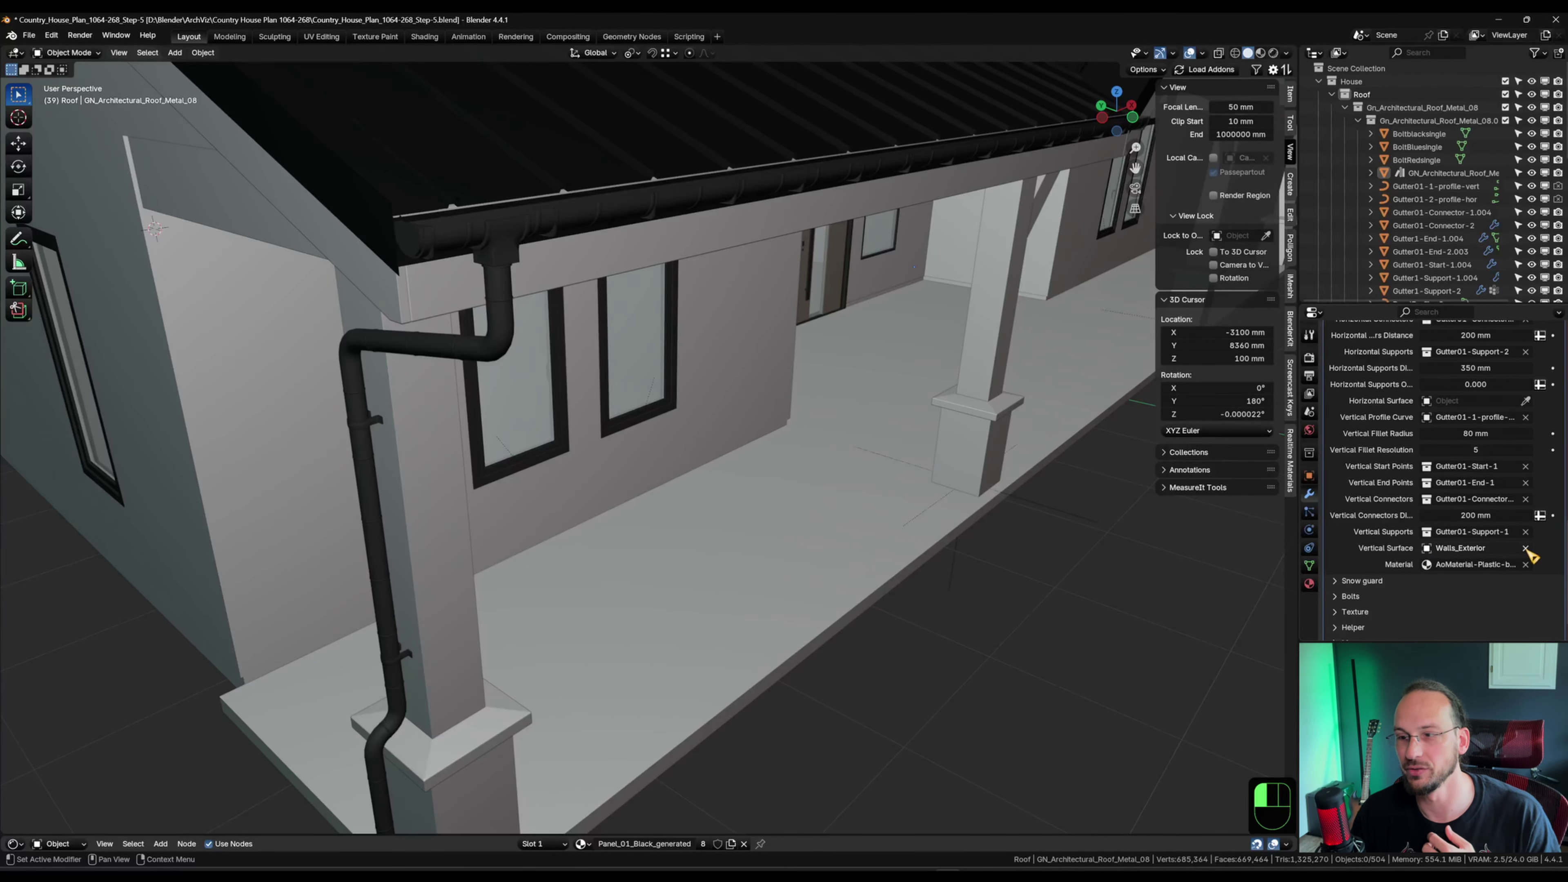
{"action": "left_click", "coordinate": [1526, 548]}
{"action": "left_click", "coordinate": [390, 471]}
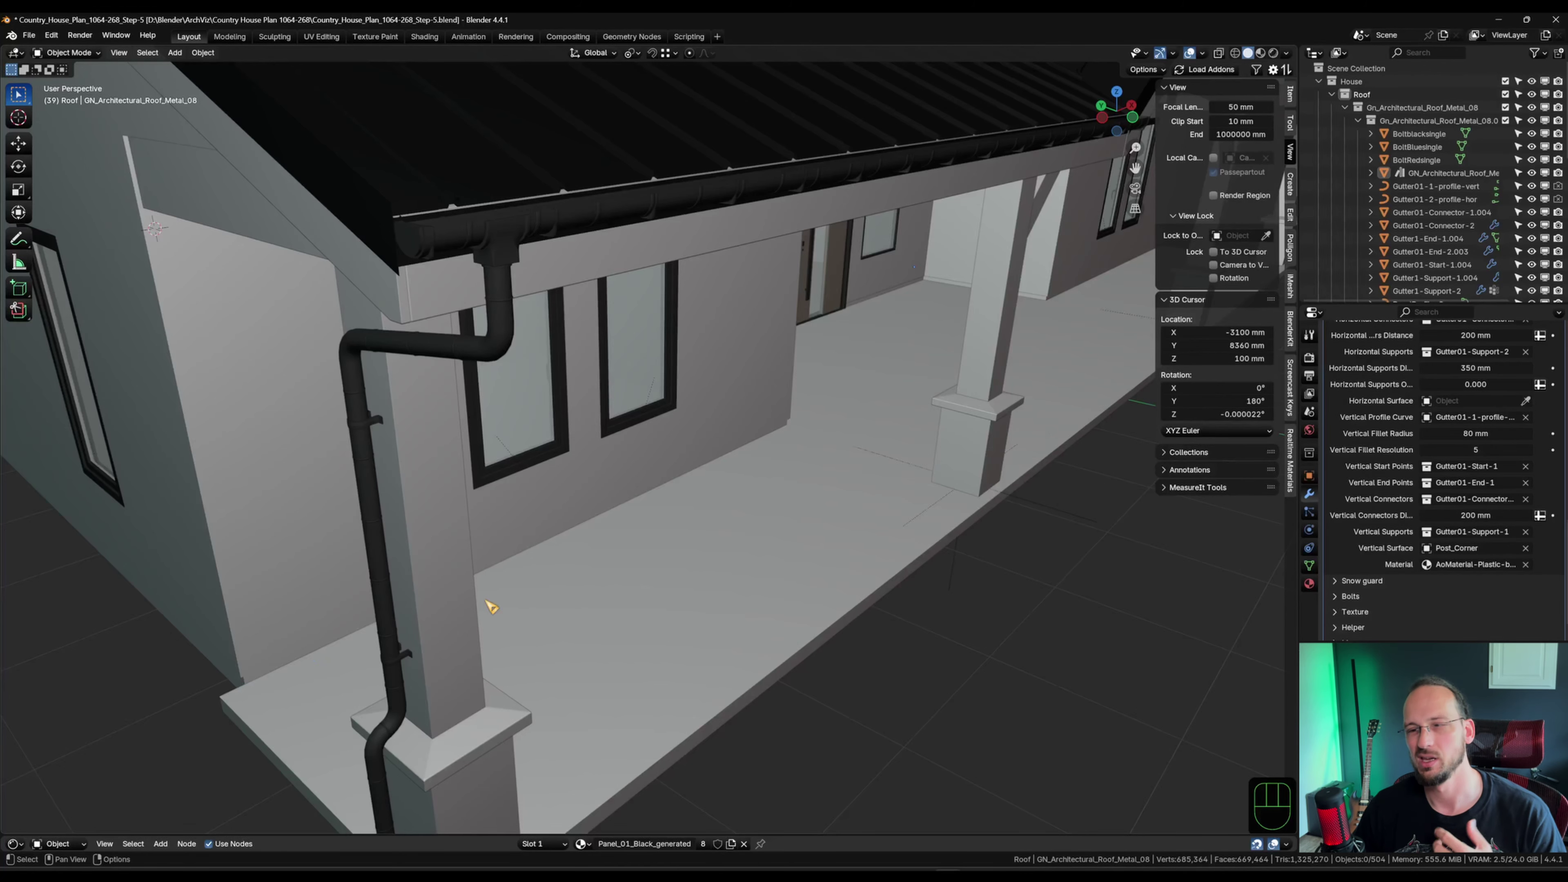
{"action": "scroll", "coordinate": [642, 663], "scroll_direction": "down", "scroll_amount": 5}
{"action": "middle_click_drag", "start_coordinate": [642, 663], "coordinate": [602, 649]}
{"action": "middle_click_drag", "start_coordinate": [617, 648], "coordinate": [618, 587], "text": "shift"}
{"action": "scroll", "coordinate": [569, 561], "scroll_direction": "up", "scroll_amount": 3}
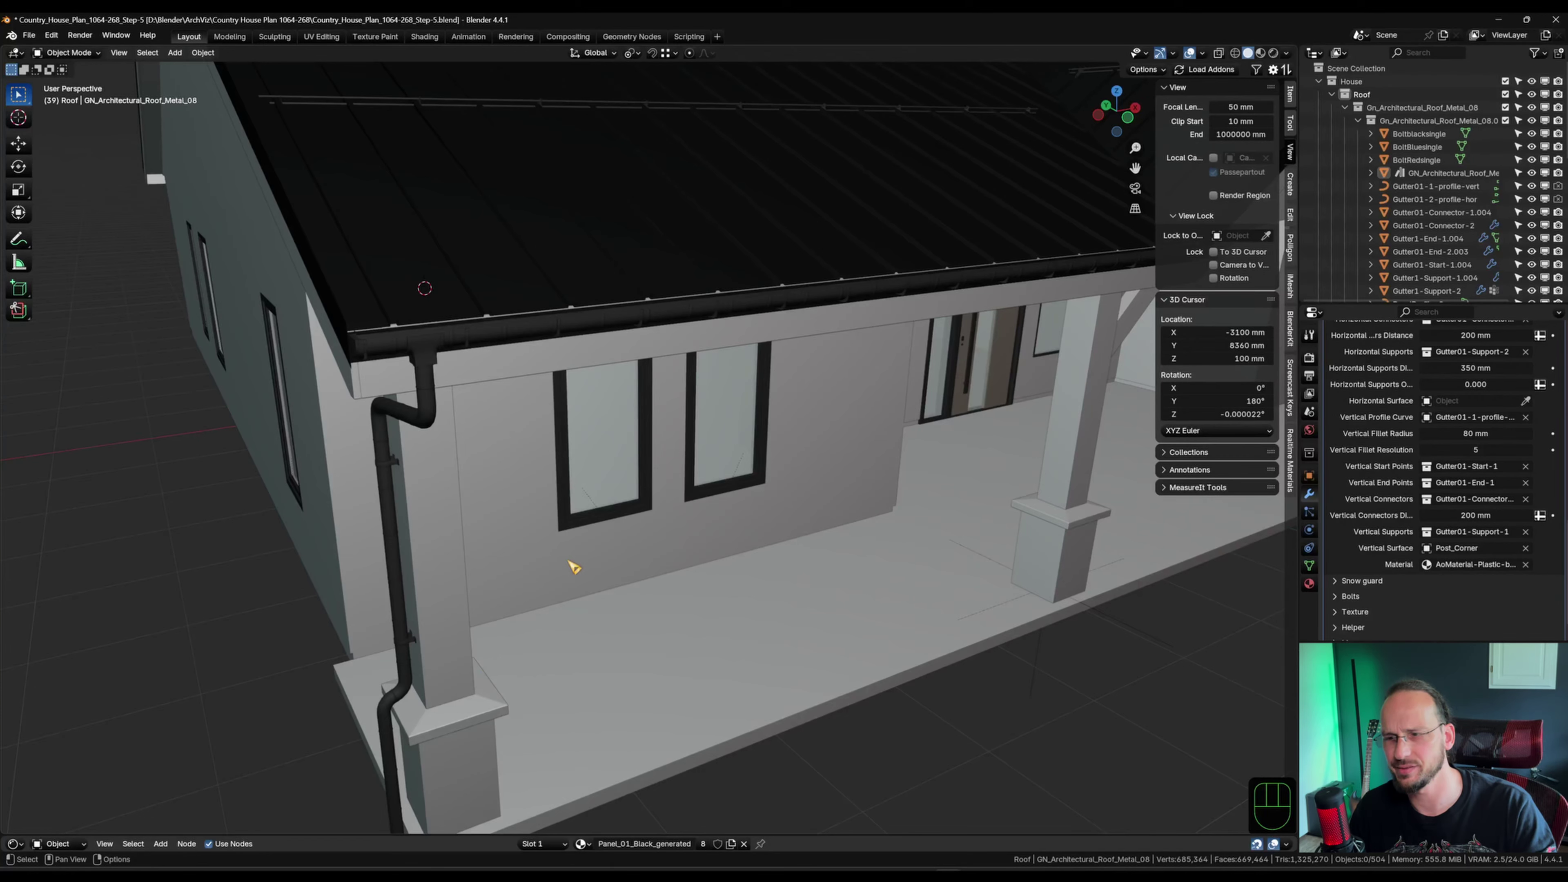
Show the house in rendered shading and inspect the finished roof, gutters and downpipe at the porch corner.
{"action": "middle_click_drag", "start_coordinate": [649, 614], "coordinate": [767, 610]}
{"action": "middle_click_drag", "start_coordinate": [1008, 613], "coordinate": [671, 689], "text": "shift"}
{"action": "scroll", "coordinate": [712, 647], "scroll_direction": "down", "scroll_amount": 2}
{"action": "middle_click_drag", "start_coordinate": [791, 634], "coordinate": [801, 623], "text": "shift"}
{"action": "middle_click_drag", "start_coordinate": [802, 432], "coordinate": [741, 445]}
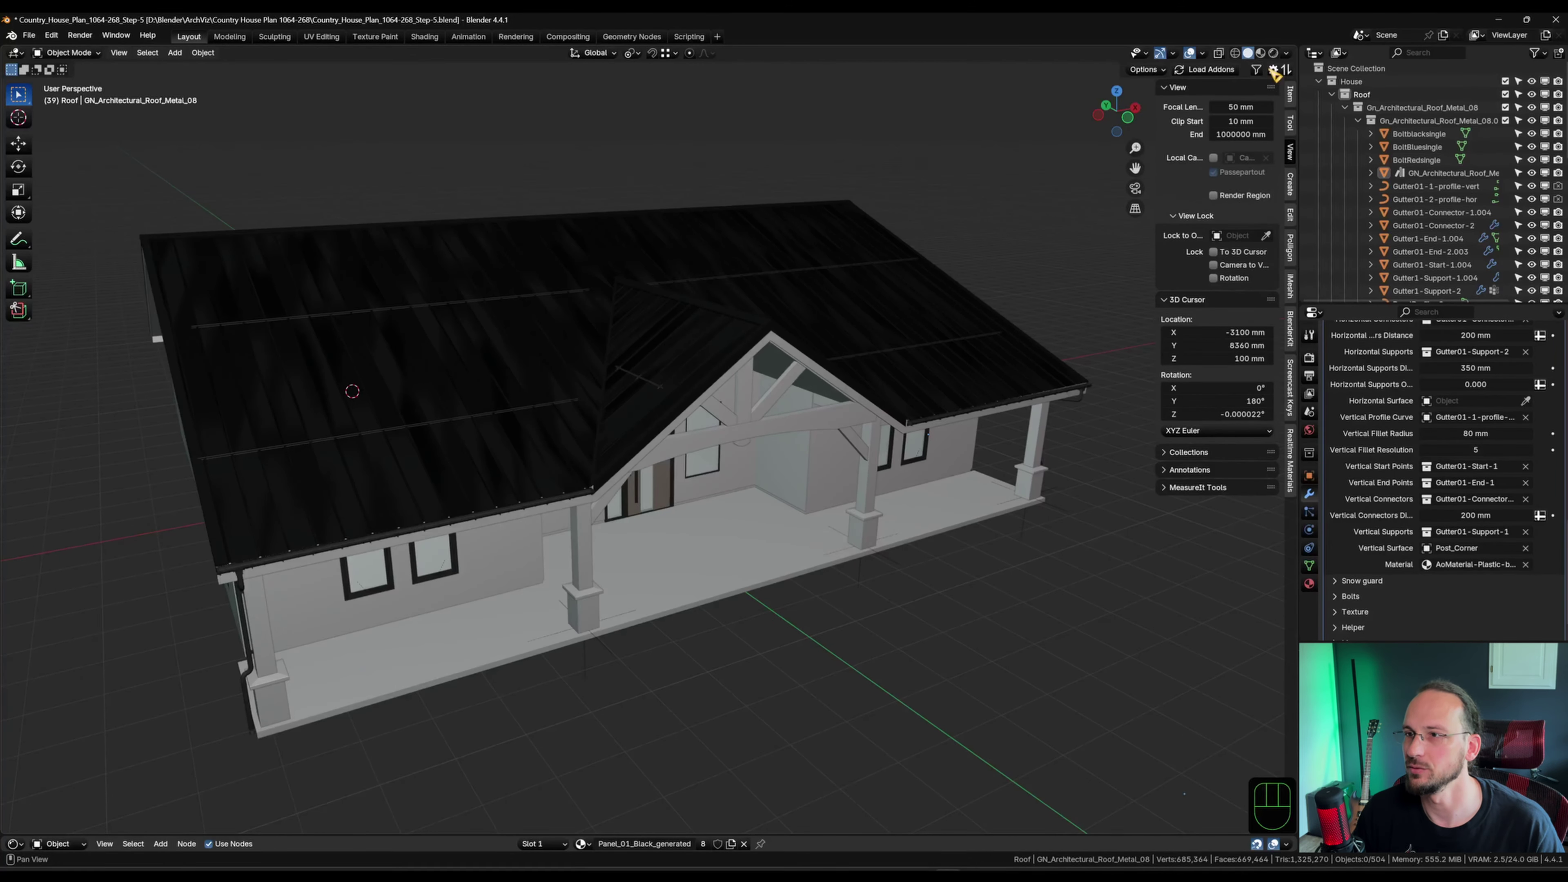
{"action": "left_click", "coordinate": [1274, 52]}
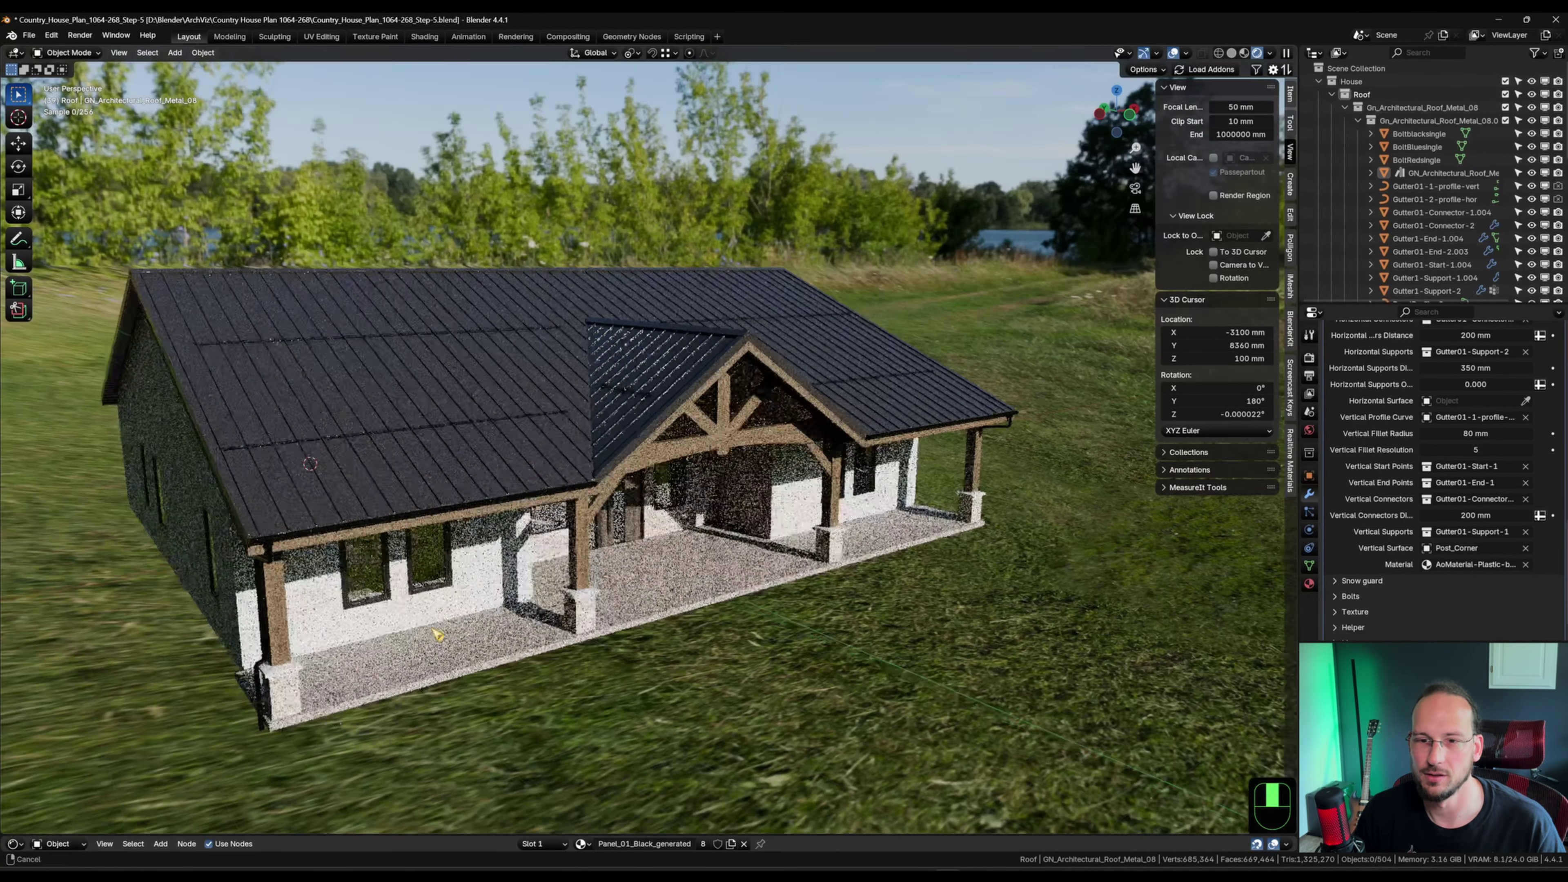
{"action": "scroll", "coordinate": [630, 653], "scroll_direction": "up", "scroll_amount": 4}
{"action": "scroll", "coordinate": [827, 558], "scroll_direction": "down", "scroll_amount": 3}
{"action": "middle_click_drag", "start_coordinate": [828, 558], "coordinate": [737, 512]}
{"action": "scroll", "coordinate": [737, 511], "scroll_direction": "up", "scroll_amount": 7}
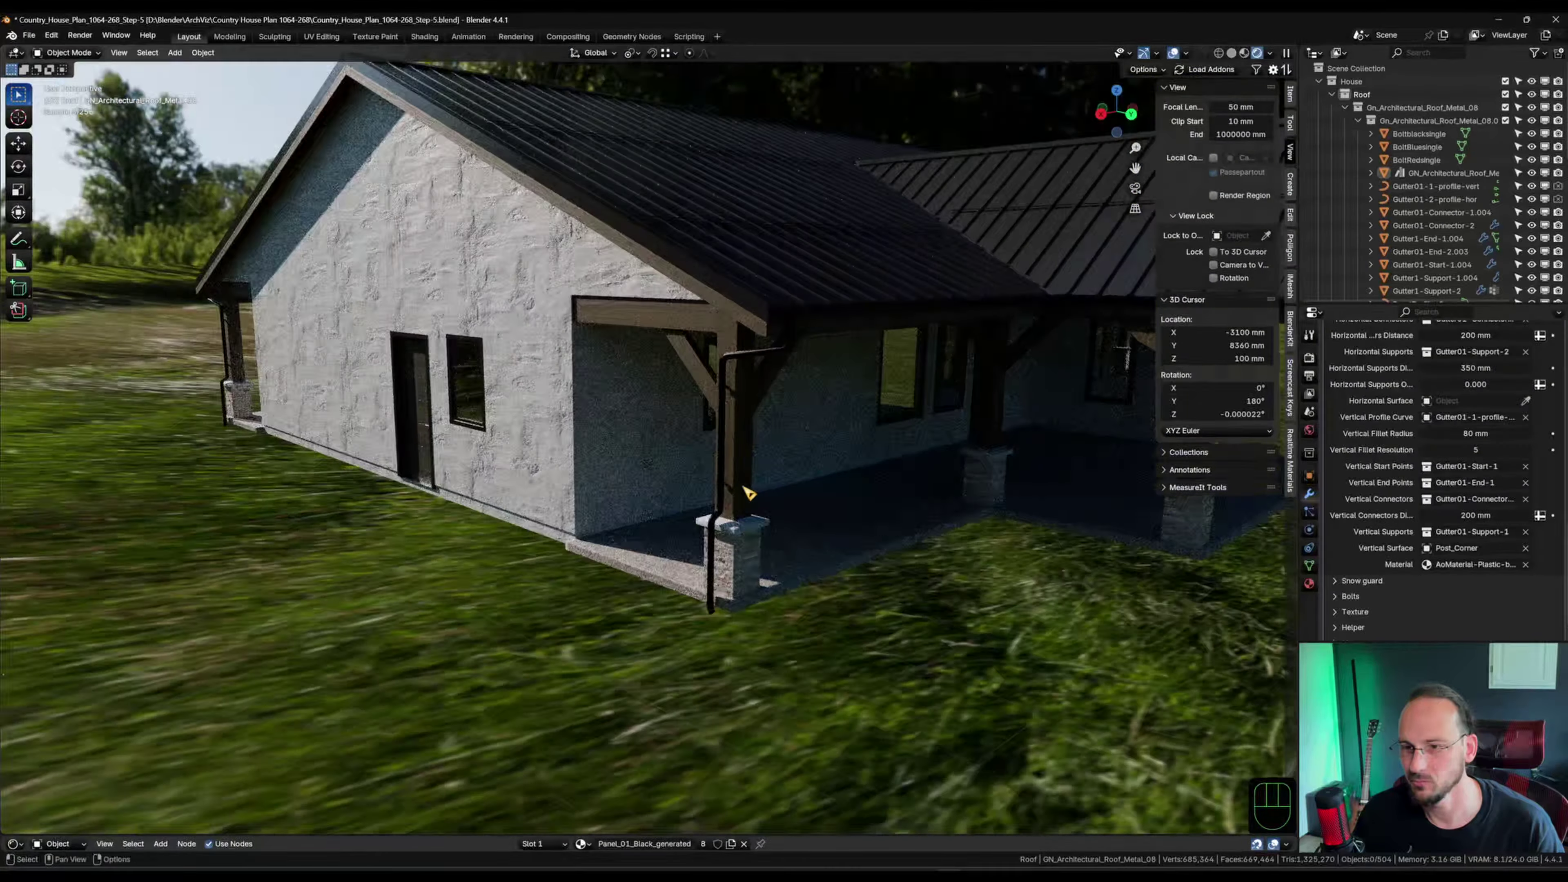
{"action": "scroll", "coordinate": [729, 484], "scroll_direction": "down", "scroll_amount": 4}
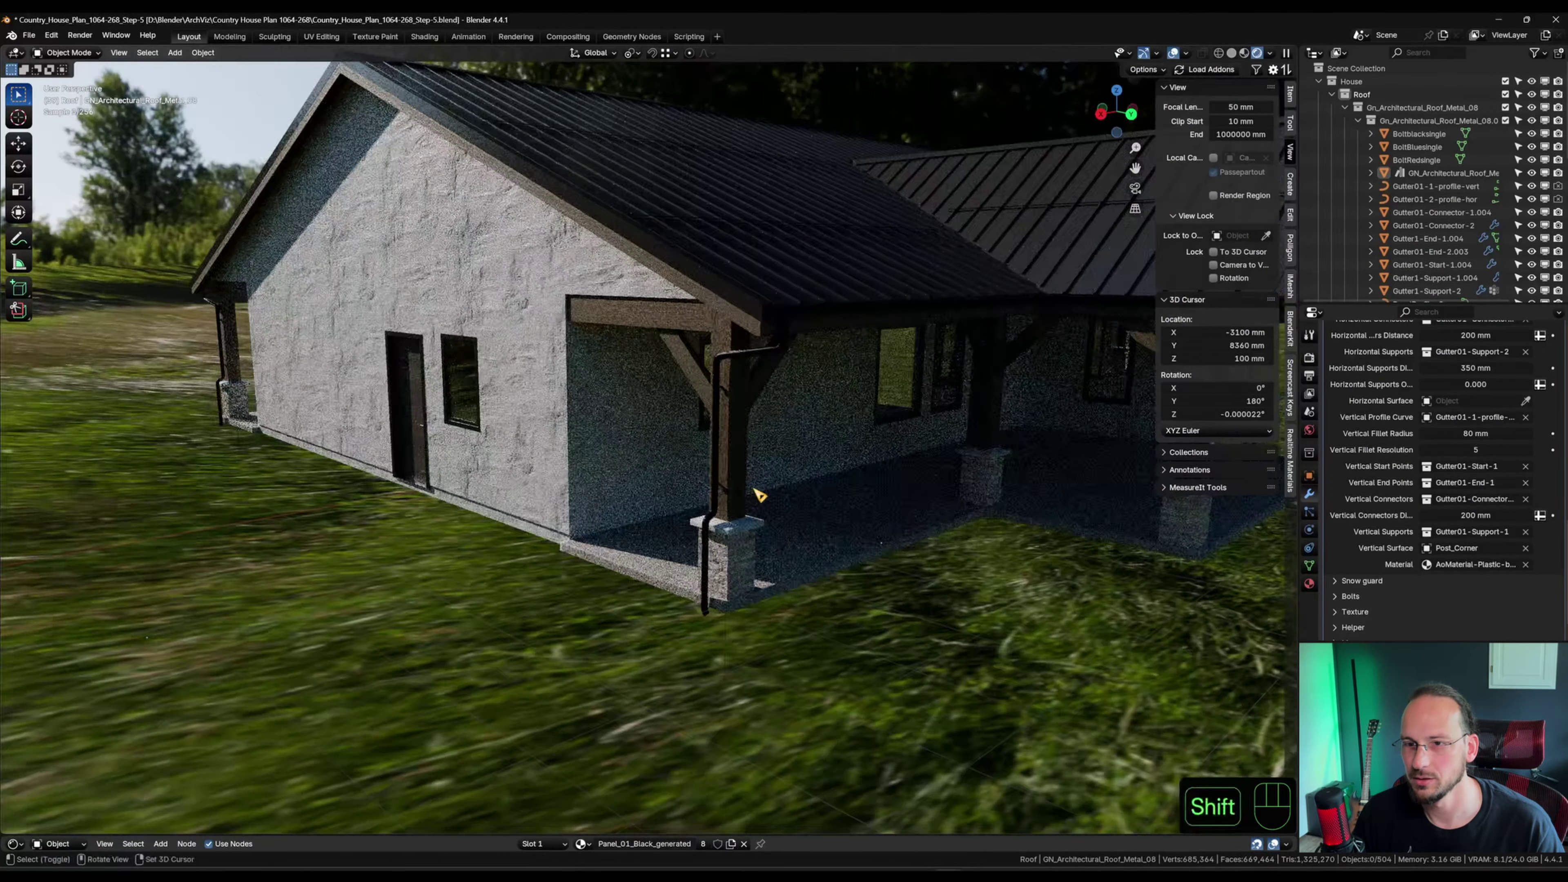
Inspect the rendered house from the porch side, the gable ends and the full front to review the finished roof and gutters.
{"action": "middle_click_drag", "start_coordinate": [753, 491], "coordinate": [707, 479], "text": "shift"}
{"action": "middle_click_drag", "start_coordinate": [707, 479], "coordinate": [689, 425]}
{"action": "middle_click_drag", "start_coordinate": [652, 484], "coordinate": [553, 490]}
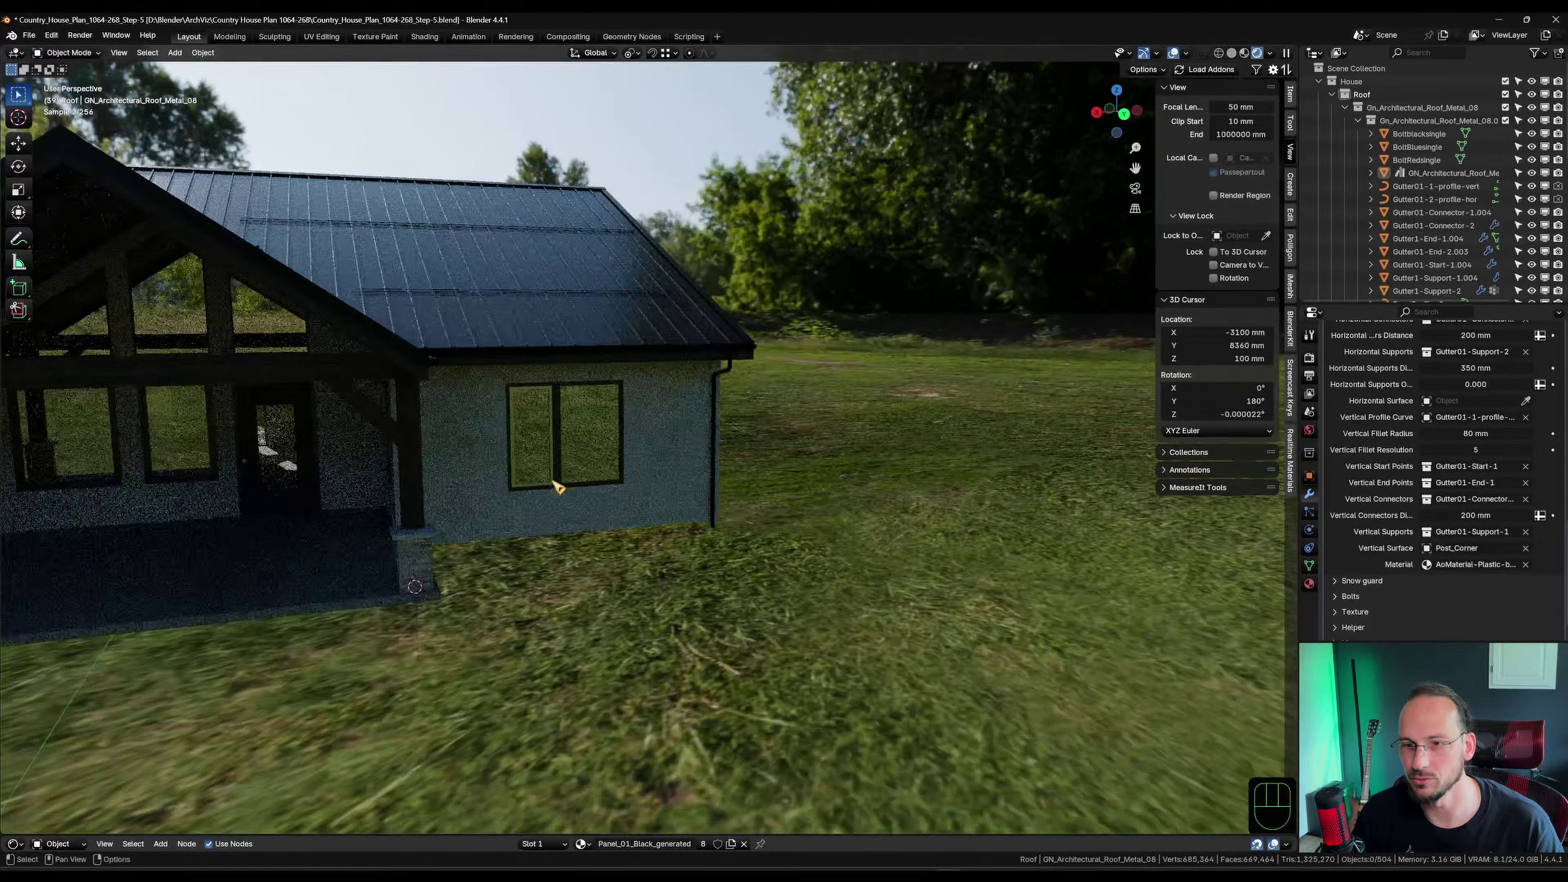
{"action": "scroll", "coordinate": [903, 434], "scroll_direction": "up", "scroll_amount": 8}
{"action": "scroll", "coordinate": [889, 466], "scroll_direction": "down", "scroll_amount": 8}
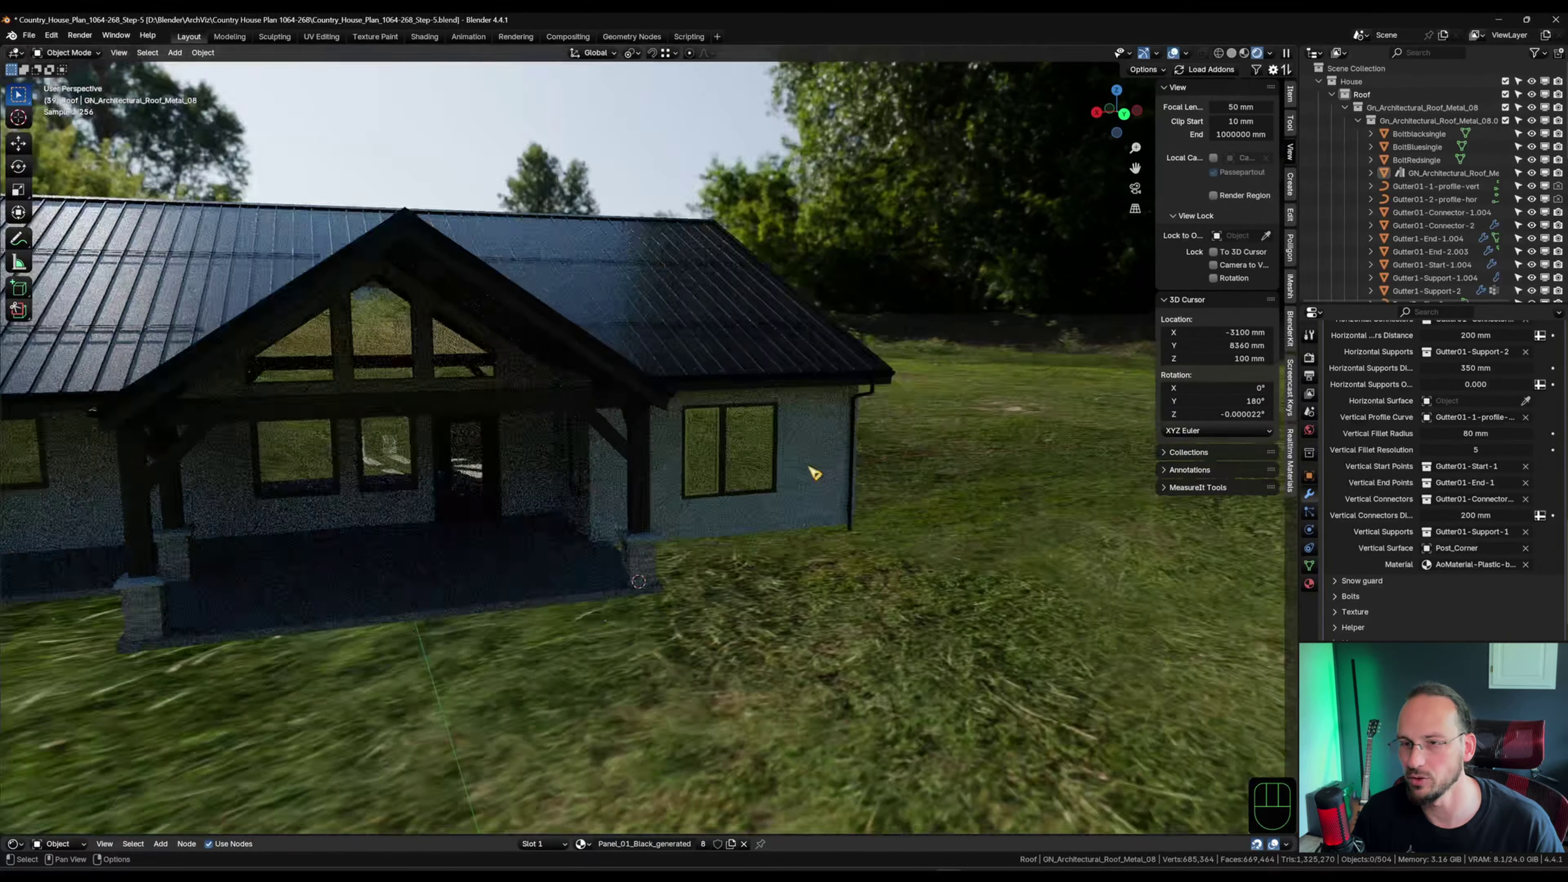
{"action": "middle_click_drag", "start_coordinate": [493, 511], "coordinate": [562, 516], "text": "shift"}
{"action": "middle_click_drag", "start_coordinate": [272, 526], "coordinate": [665, 522]}
{"action": "middle_click_drag", "start_coordinate": [136, 525], "coordinate": [619, 525], "text": "shift"}
{"action": "middle_click_drag", "start_coordinate": [389, 522], "coordinate": [575, 525]}
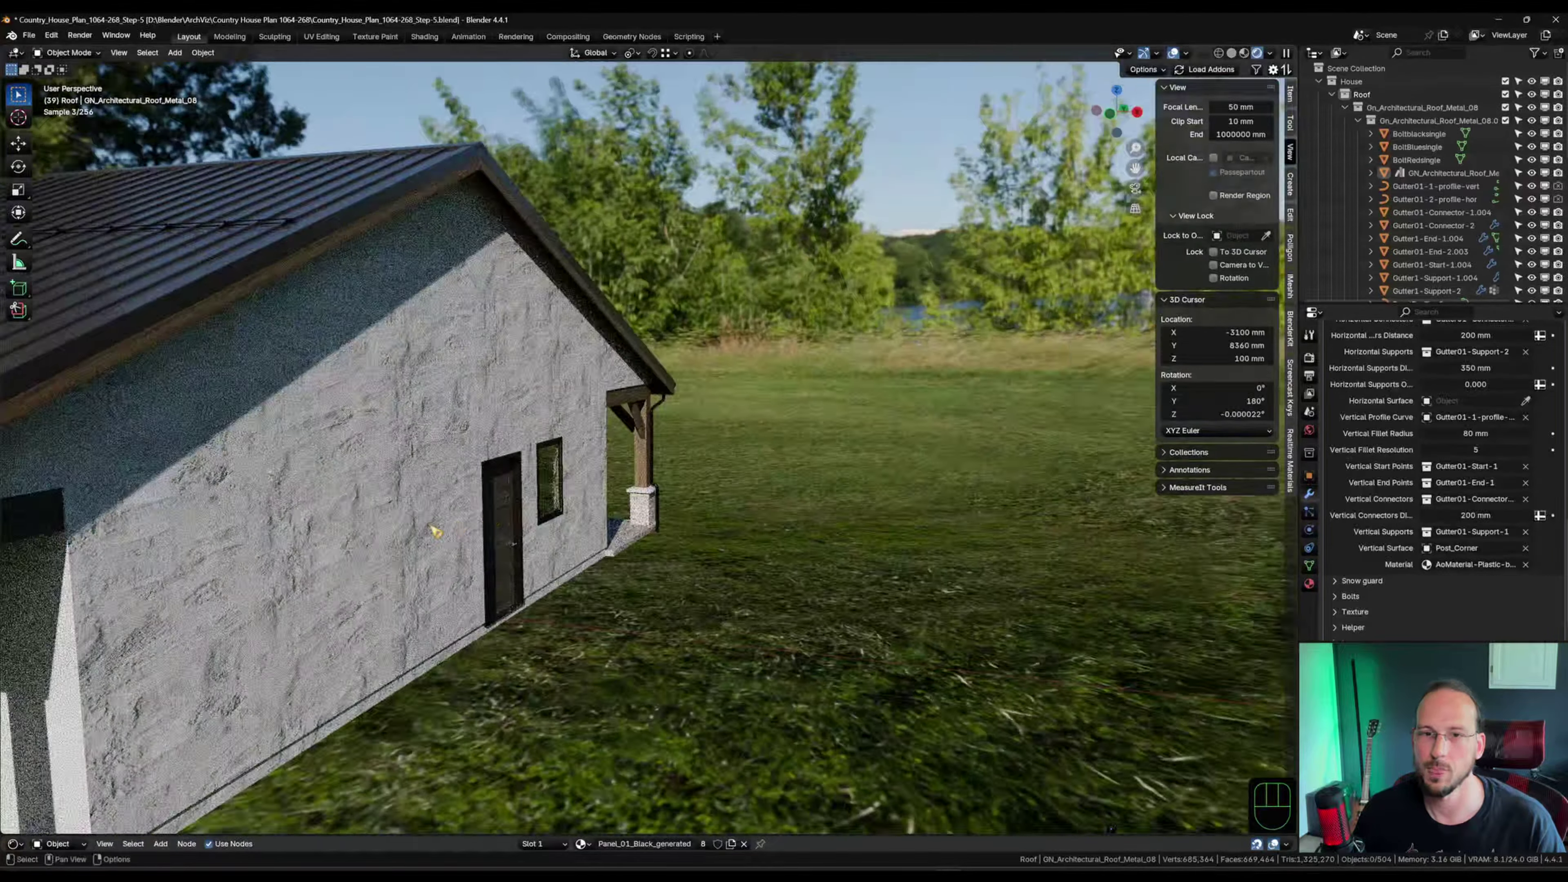
{"action": "scroll", "coordinate": [434, 532], "scroll_direction": "down", "scroll_amount": 5}
{"action": "middle_click_drag", "start_coordinate": [735, 515], "coordinate": [1000, 522], "text": "shift"}
{"action": "middle_click_drag", "start_coordinate": [704, 537], "coordinate": [1025, 503]}
{"action": "middle_click_drag", "start_coordinate": [421, 522], "coordinate": [623, 533], "text": "shift"}
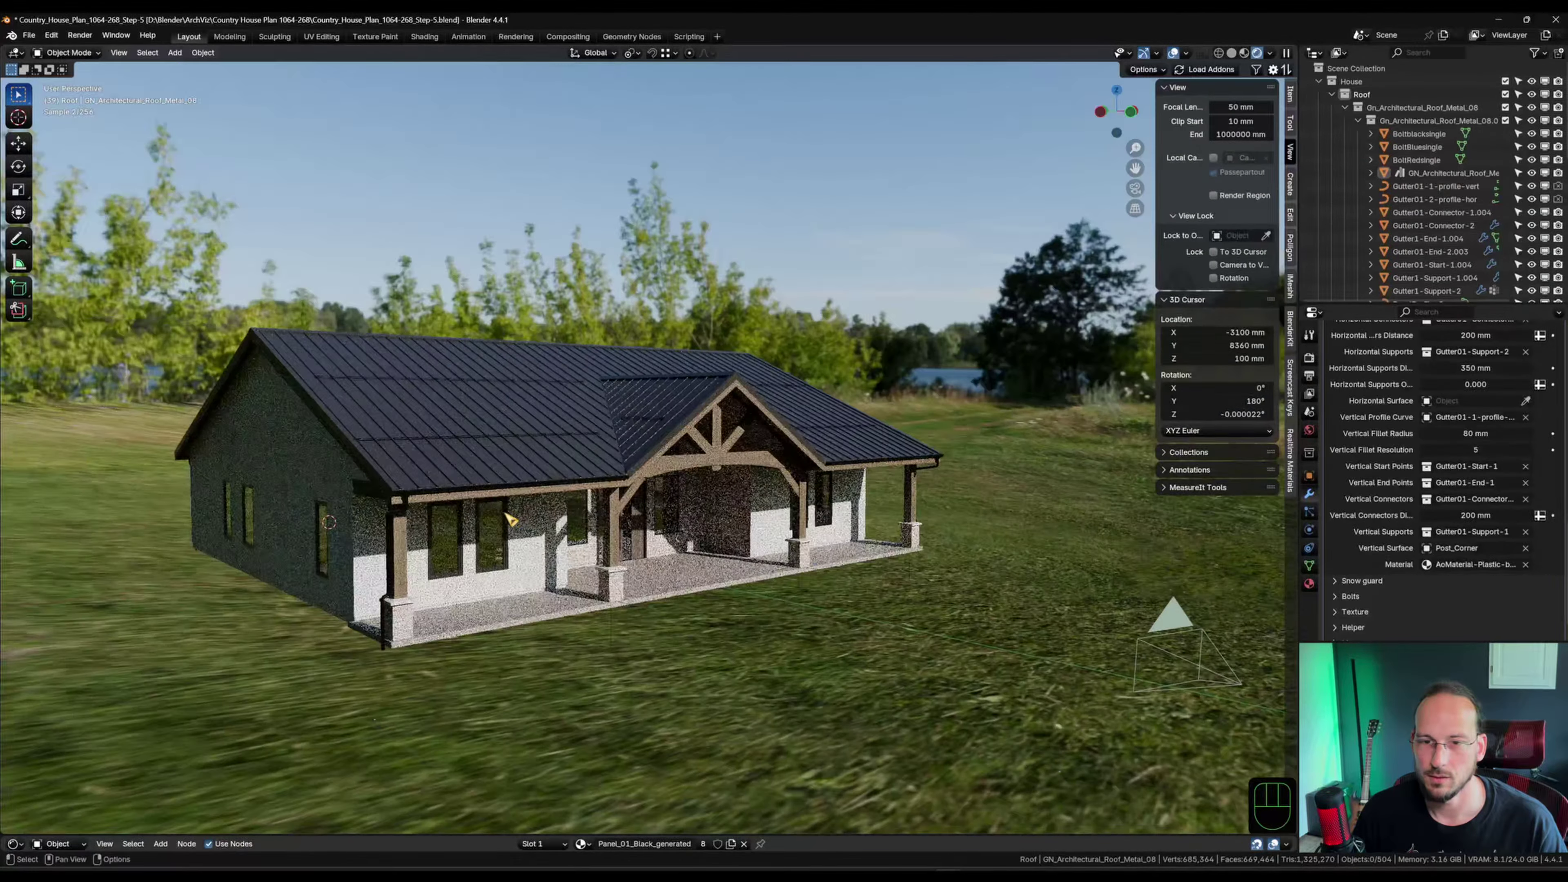
{"action": "scroll", "coordinate": [514, 522], "scroll_direction": "up", "scroll_amount": 2}
{"action": "middle_click_drag", "start_coordinate": [514, 522], "coordinate": [549, 536], "text": "shift"}
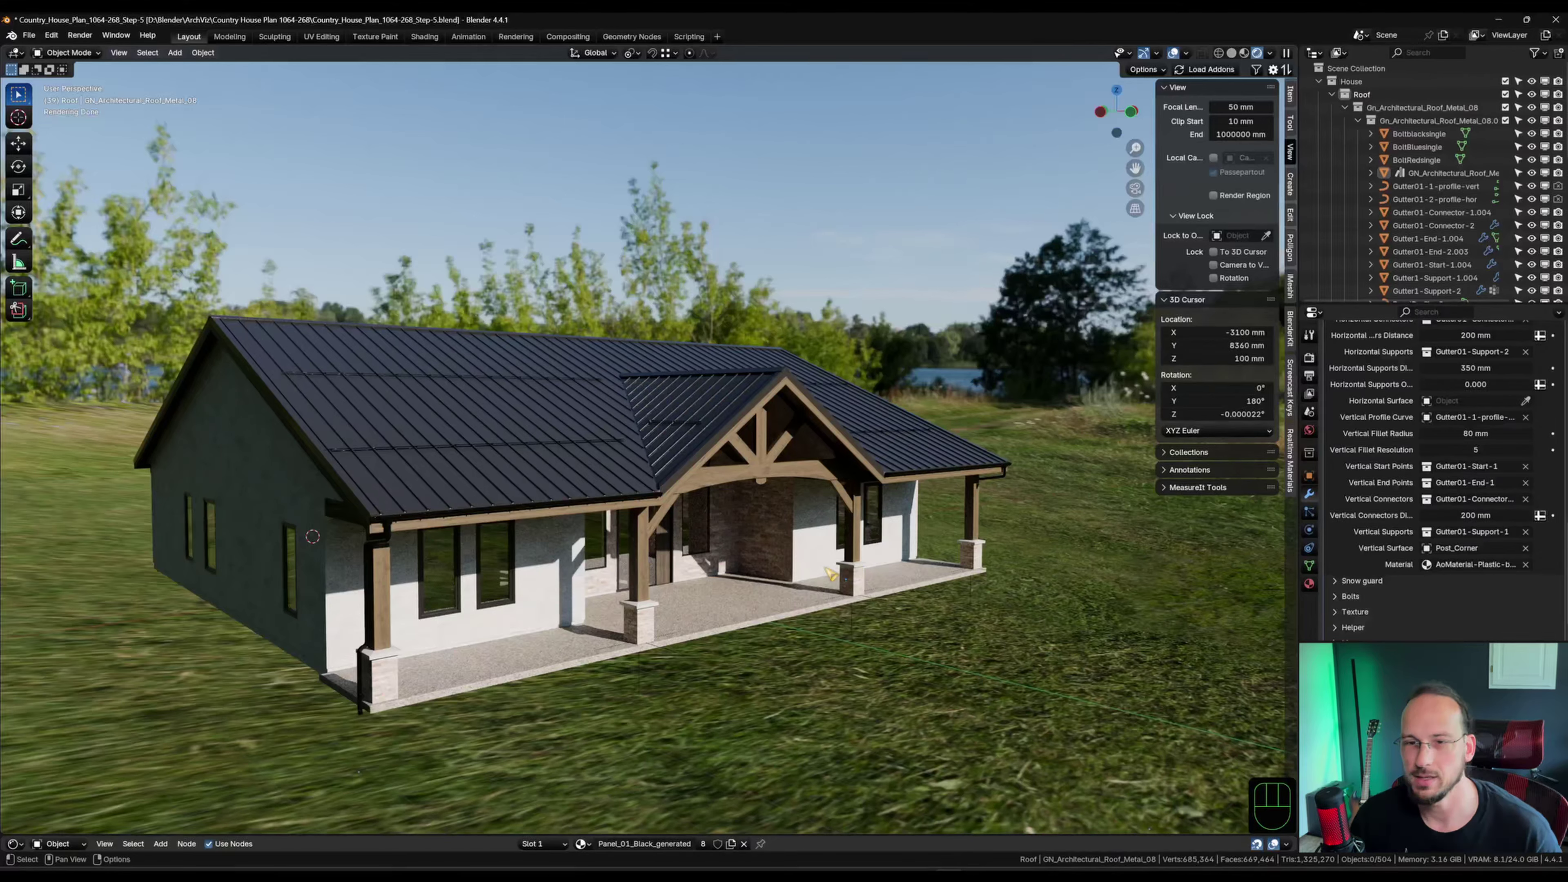
{"action": "middle_click_drag", "start_coordinate": [606, 513], "coordinate": [951, 389], "text": "shift"}
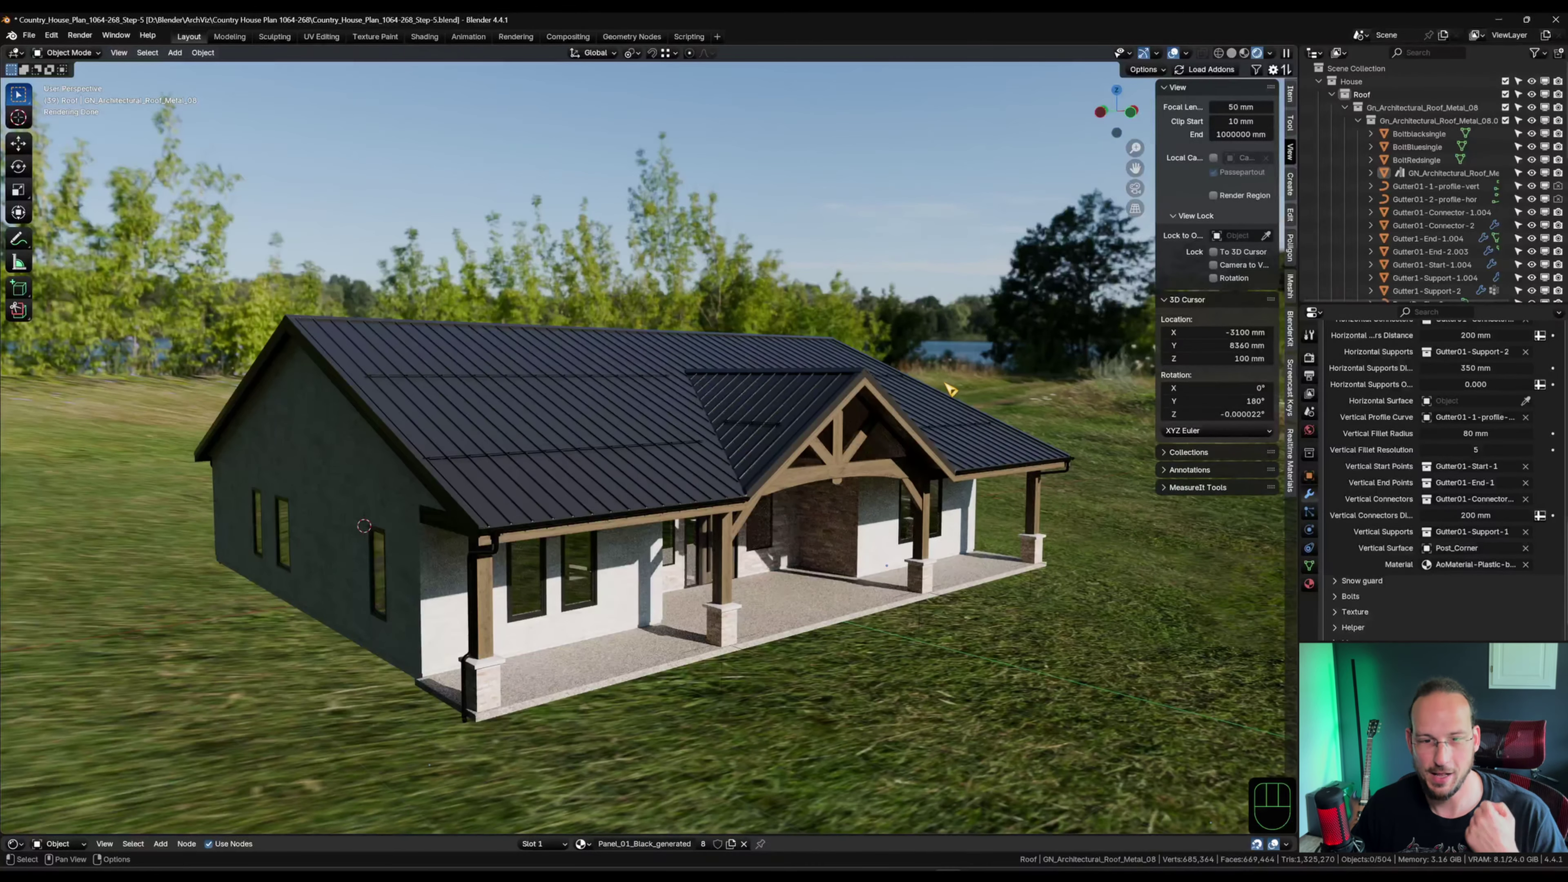
Switch the viewport to solid shading and save the project as Country_House_Plan_1064-268_Step-6.blend.
{"action": "left_click", "coordinate": [1232, 53]}
{"action": "middle_click_drag", "start_coordinate": [871, 447], "coordinate": [912, 449], "text": "shift"}
{"action": "key", "text": "ctrl+s"}
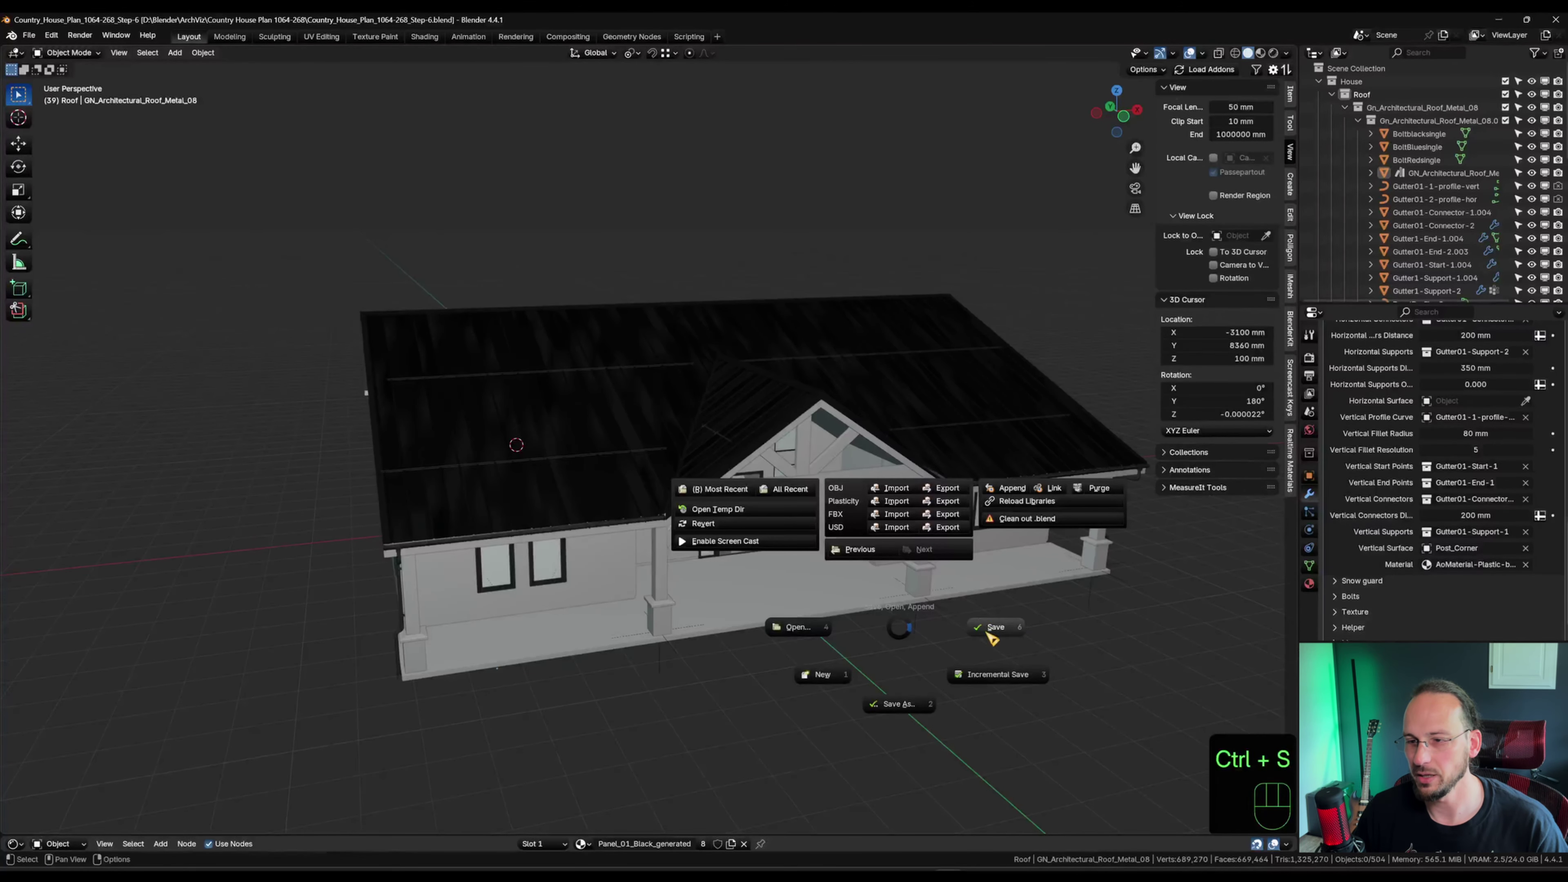
{"action": "left_click", "coordinate": [970, 632]}
{"action": "middle_click_drag", "start_coordinate": [801, 495], "coordinate": [833, 501], "text": "shift"}
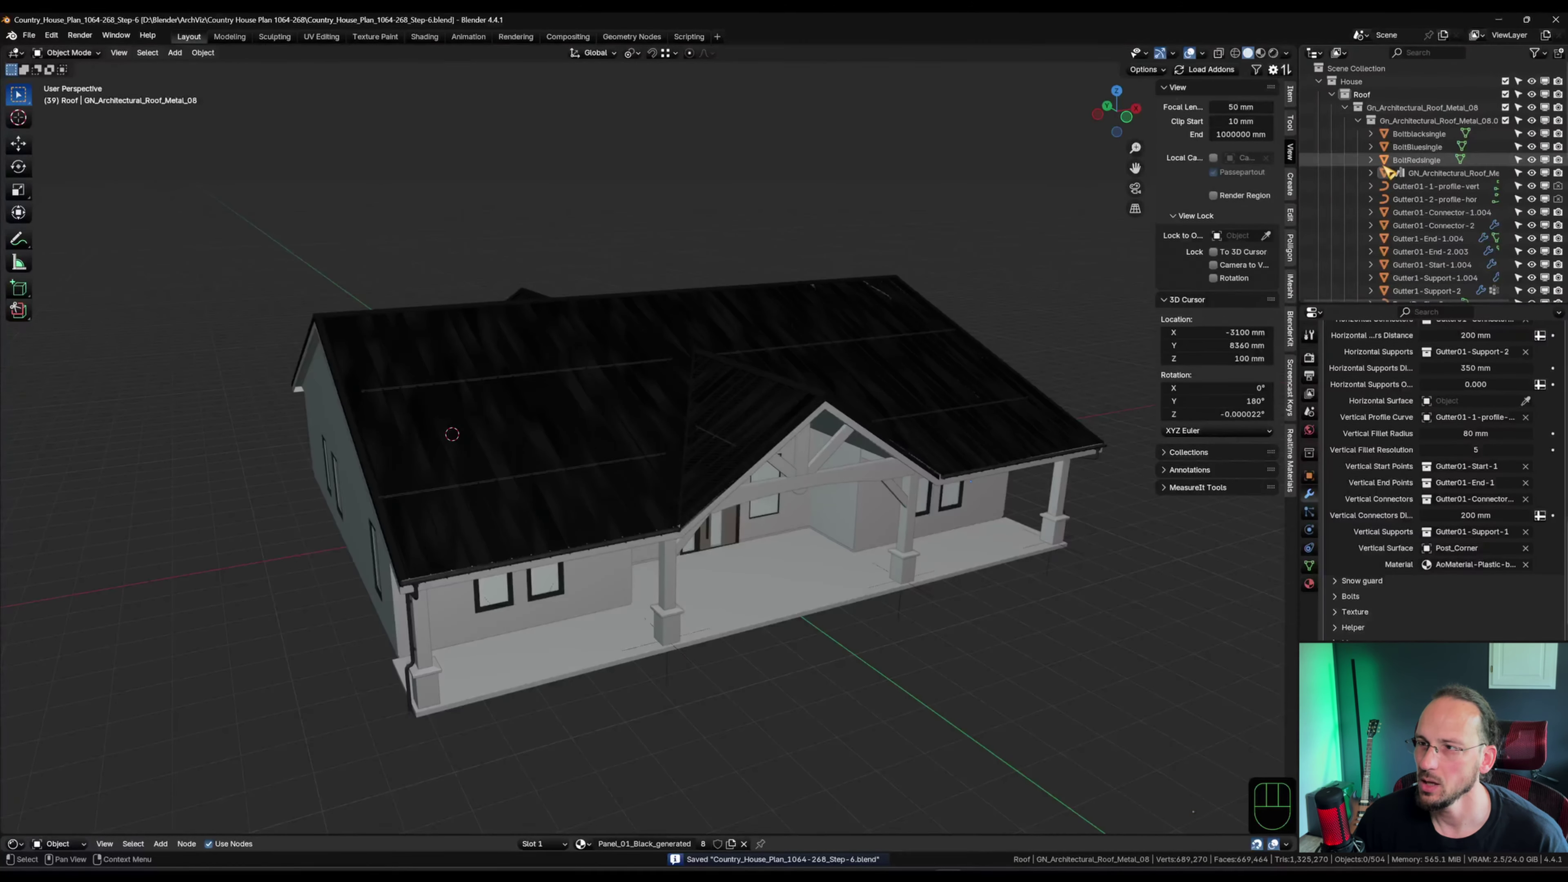
Collapse the roof generator collection and add a new collection named Walls_Exterior inside the House collection.
{"action": "left_click", "coordinate": [1358, 121]}
{"action": "left_click", "coordinate": [1345, 108]}
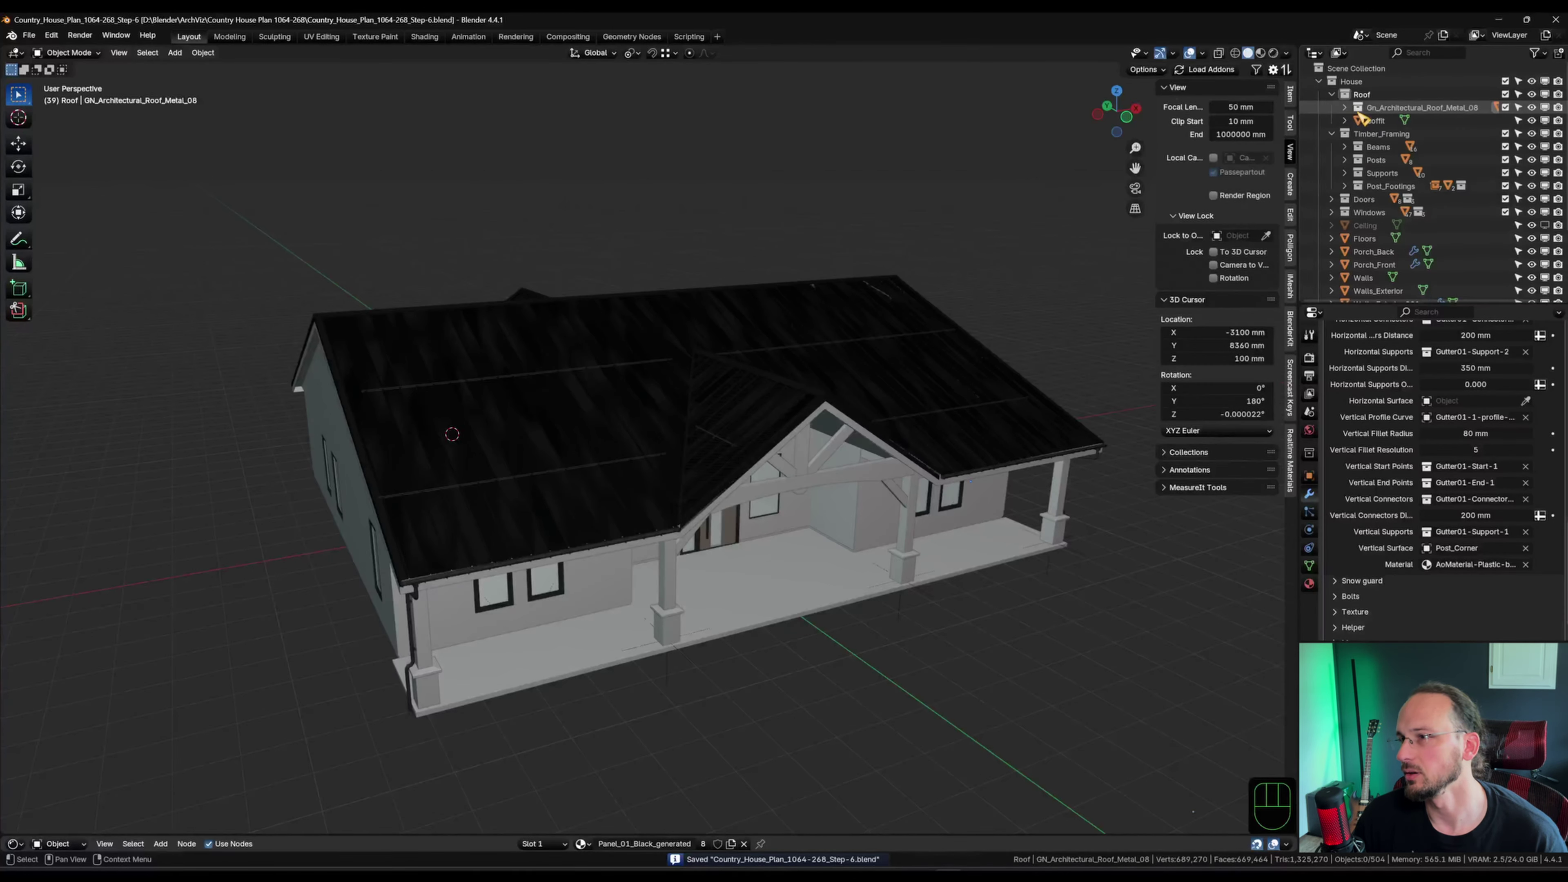
{"action": "left_click", "coordinate": [1356, 83]}
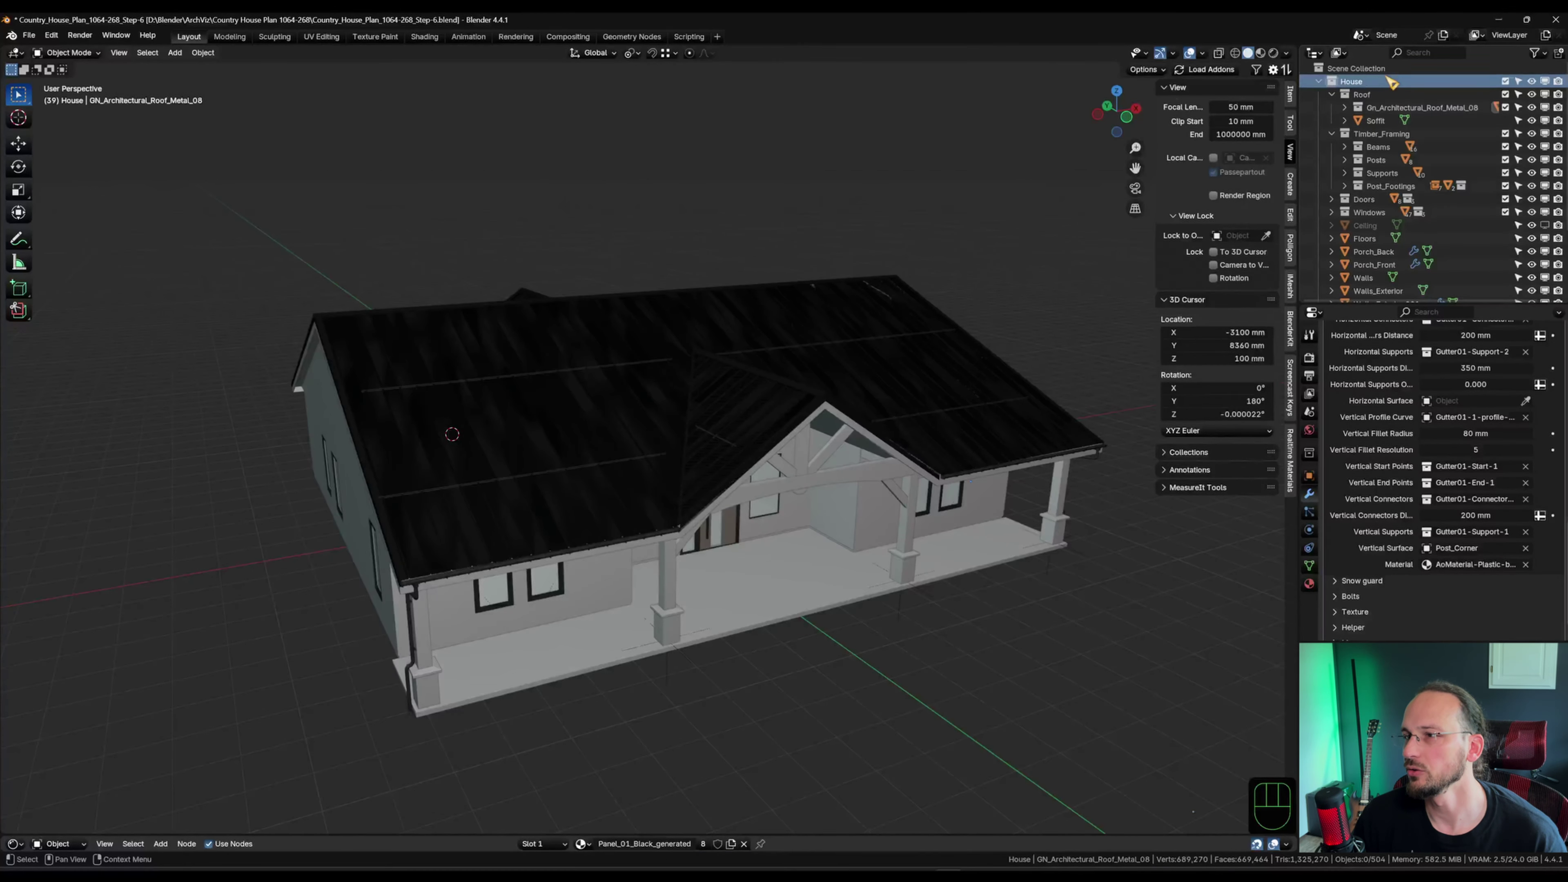
{"action": "right_click", "coordinate": [1384, 86]}
{"action": "left_click", "coordinate": [1244, 79]}
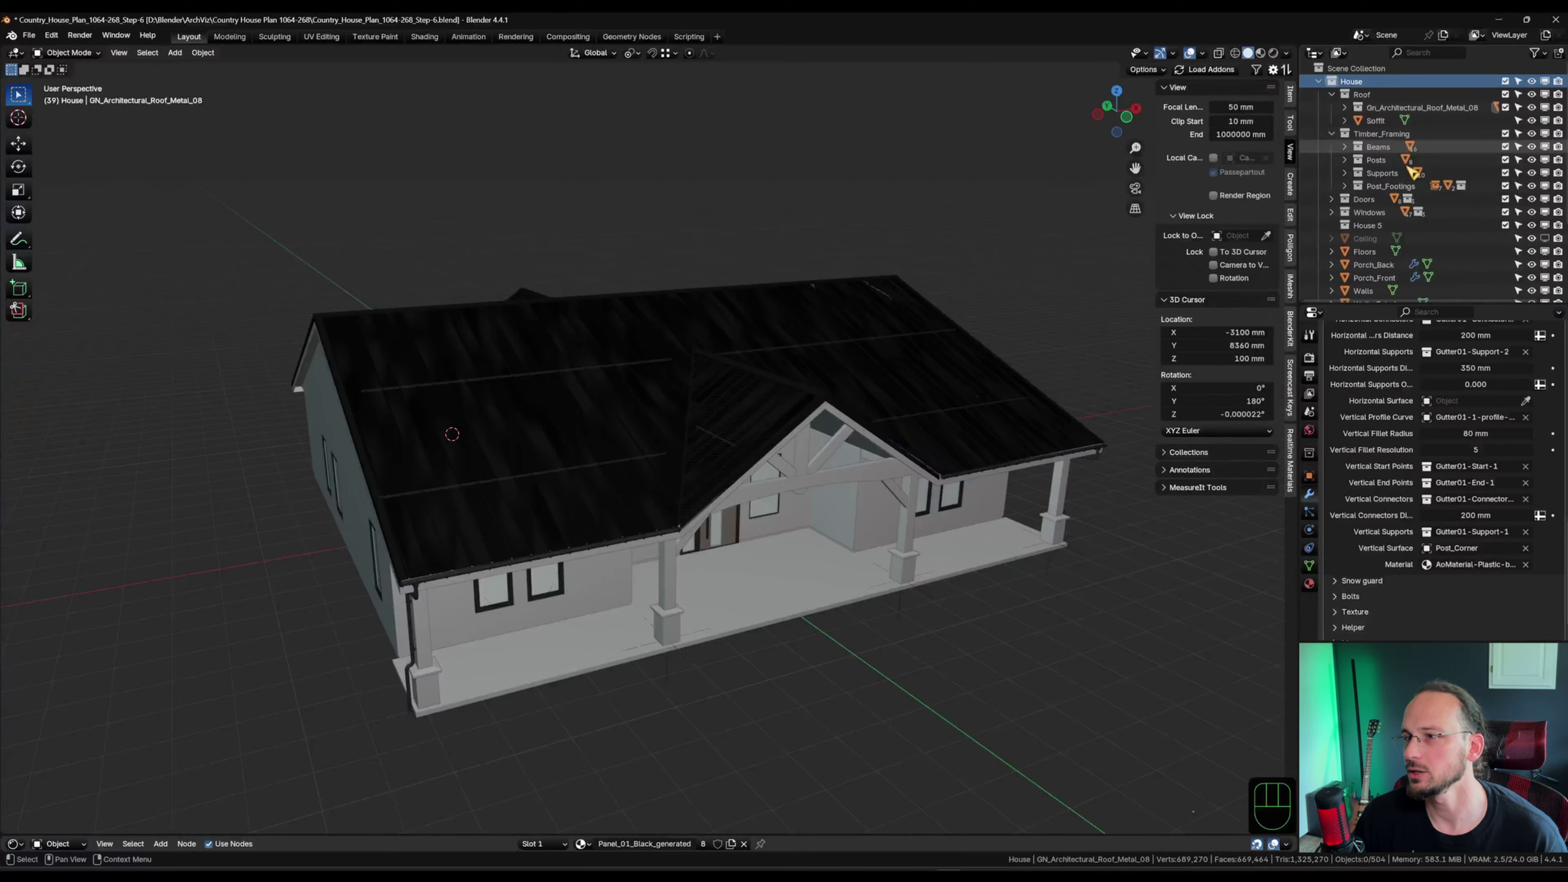
{"action": "key", "text": "F2"}
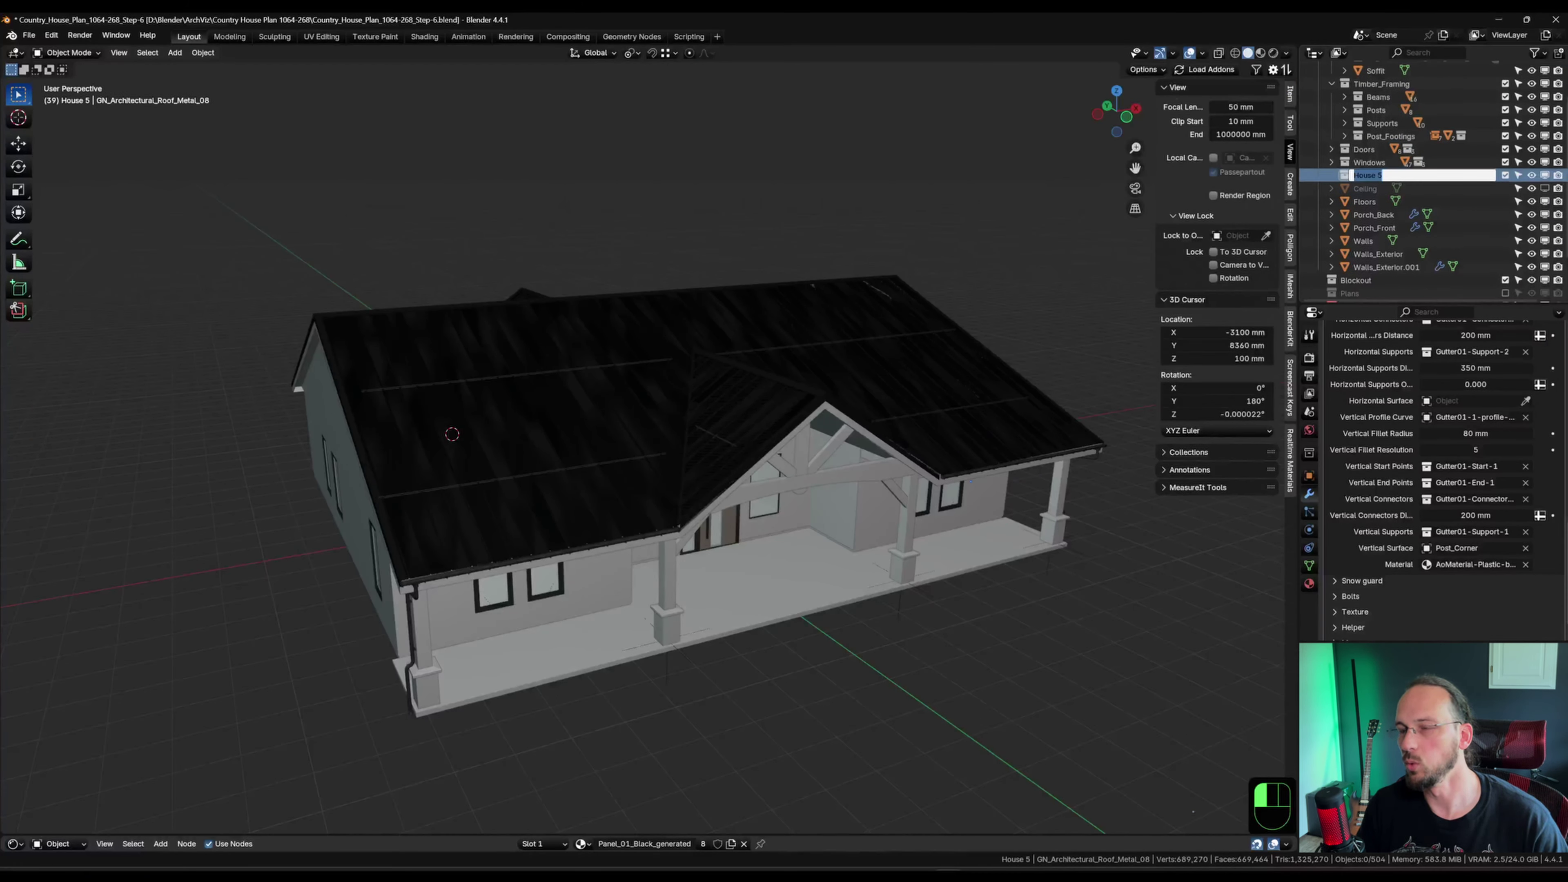
{"action": "type", "text": "Walls_Ex"}
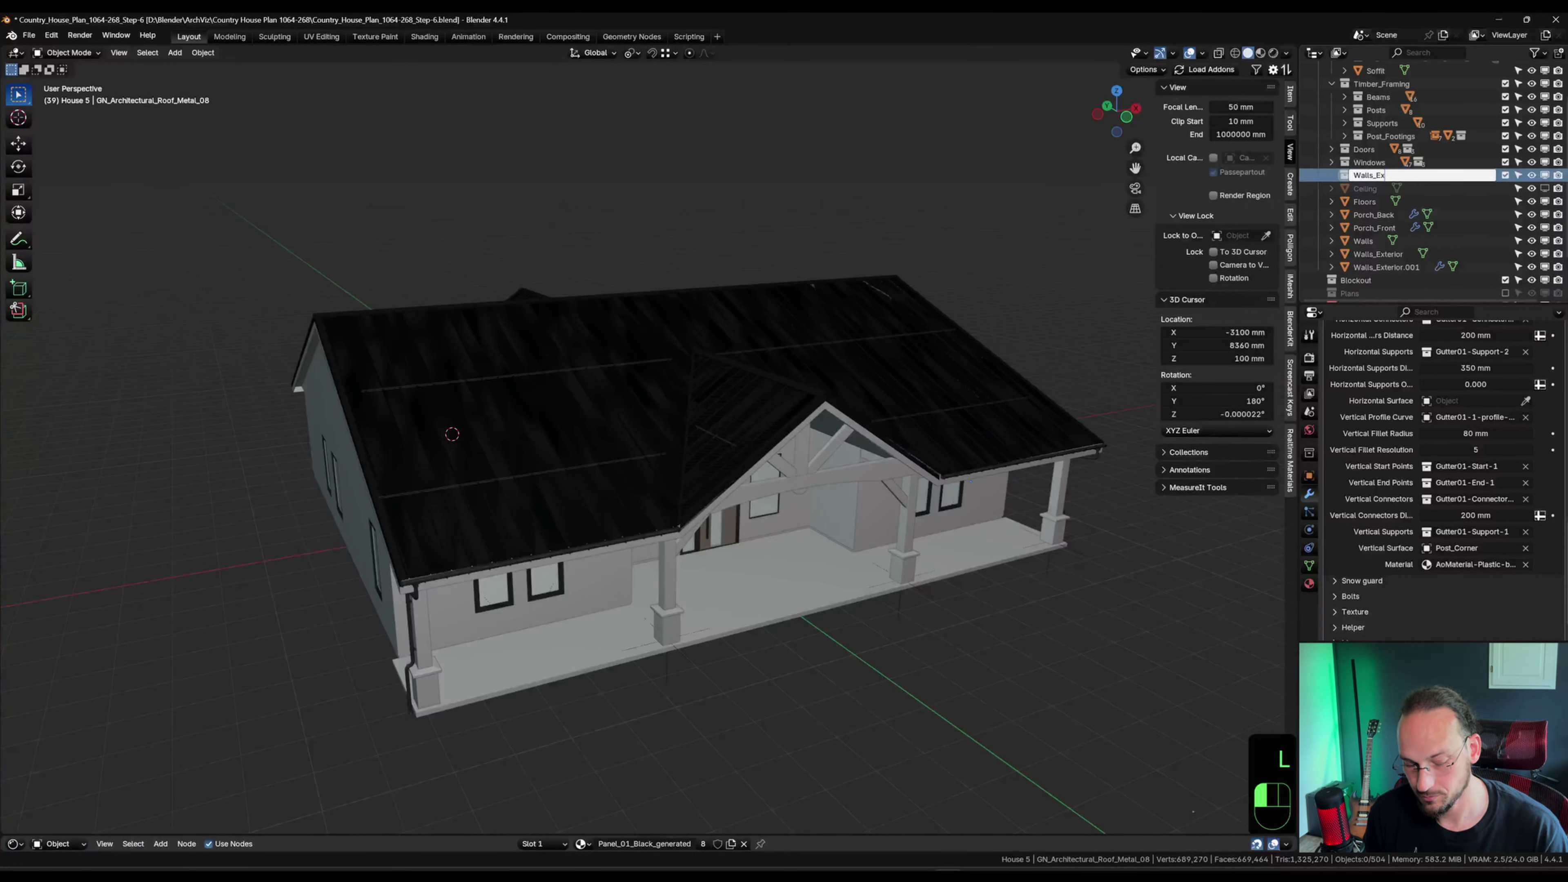
{"action": "key", "text": "Return"}
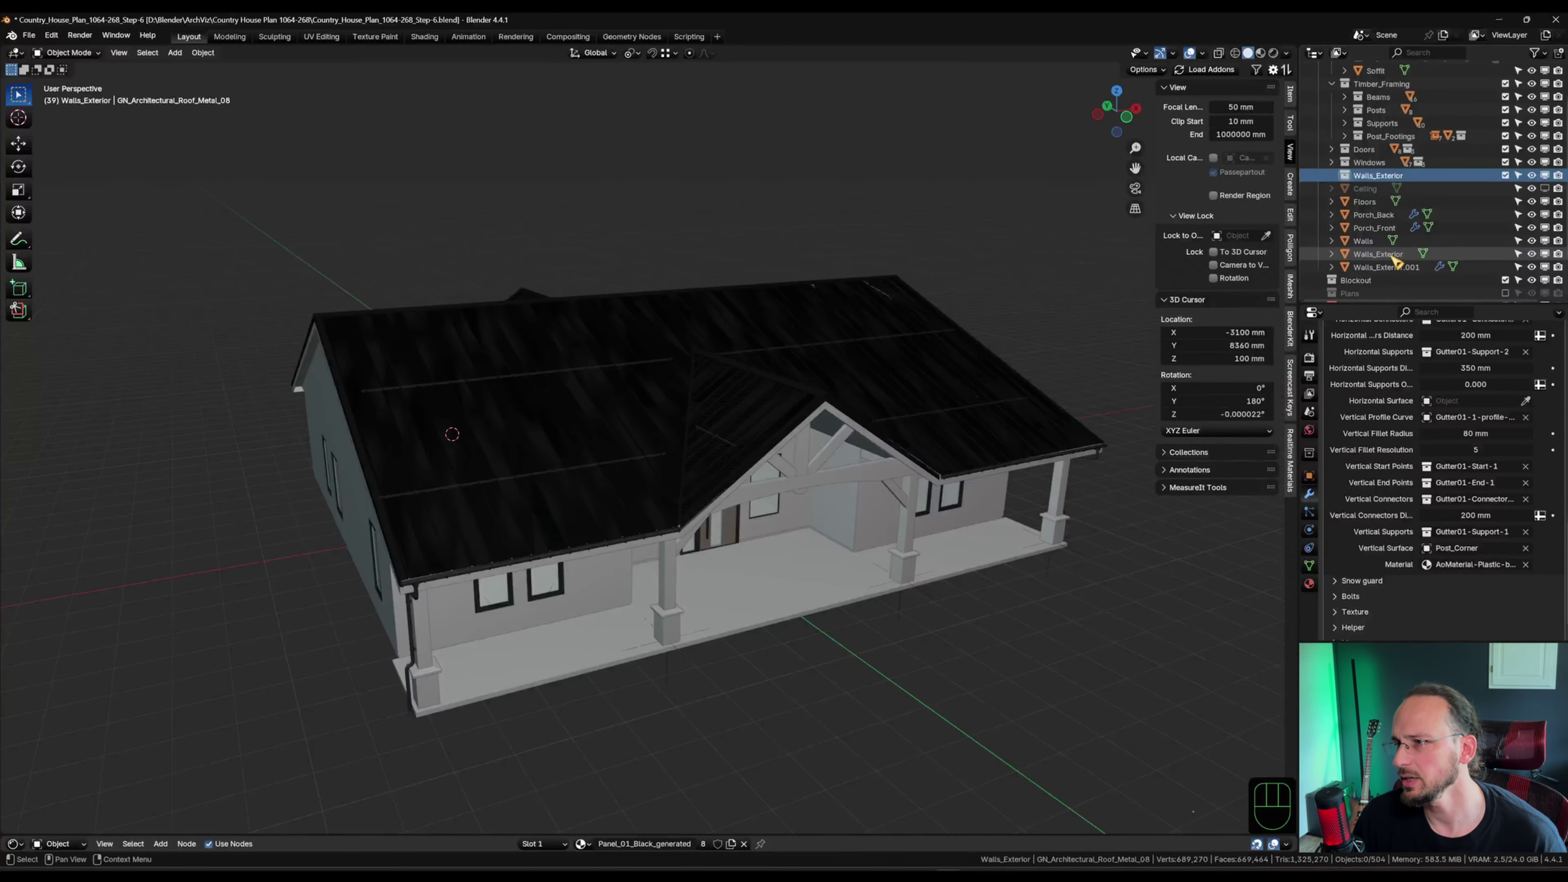
Move the Walls_Exterior and Walls_Exterior.001 objects into the Walls_Exterior collection.
{"action": "left_click", "coordinate": [1380, 254]}
{"action": "left_click", "coordinate": [1386, 268], "text": "shift"}
{"action": "left_click_drag", "start_coordinate": [1386, 268], "coordinate": [1384, 174]}
{"action": "middle_click_drag", "start_coordinate": [750, 383], "coordinate": [721, 386]}
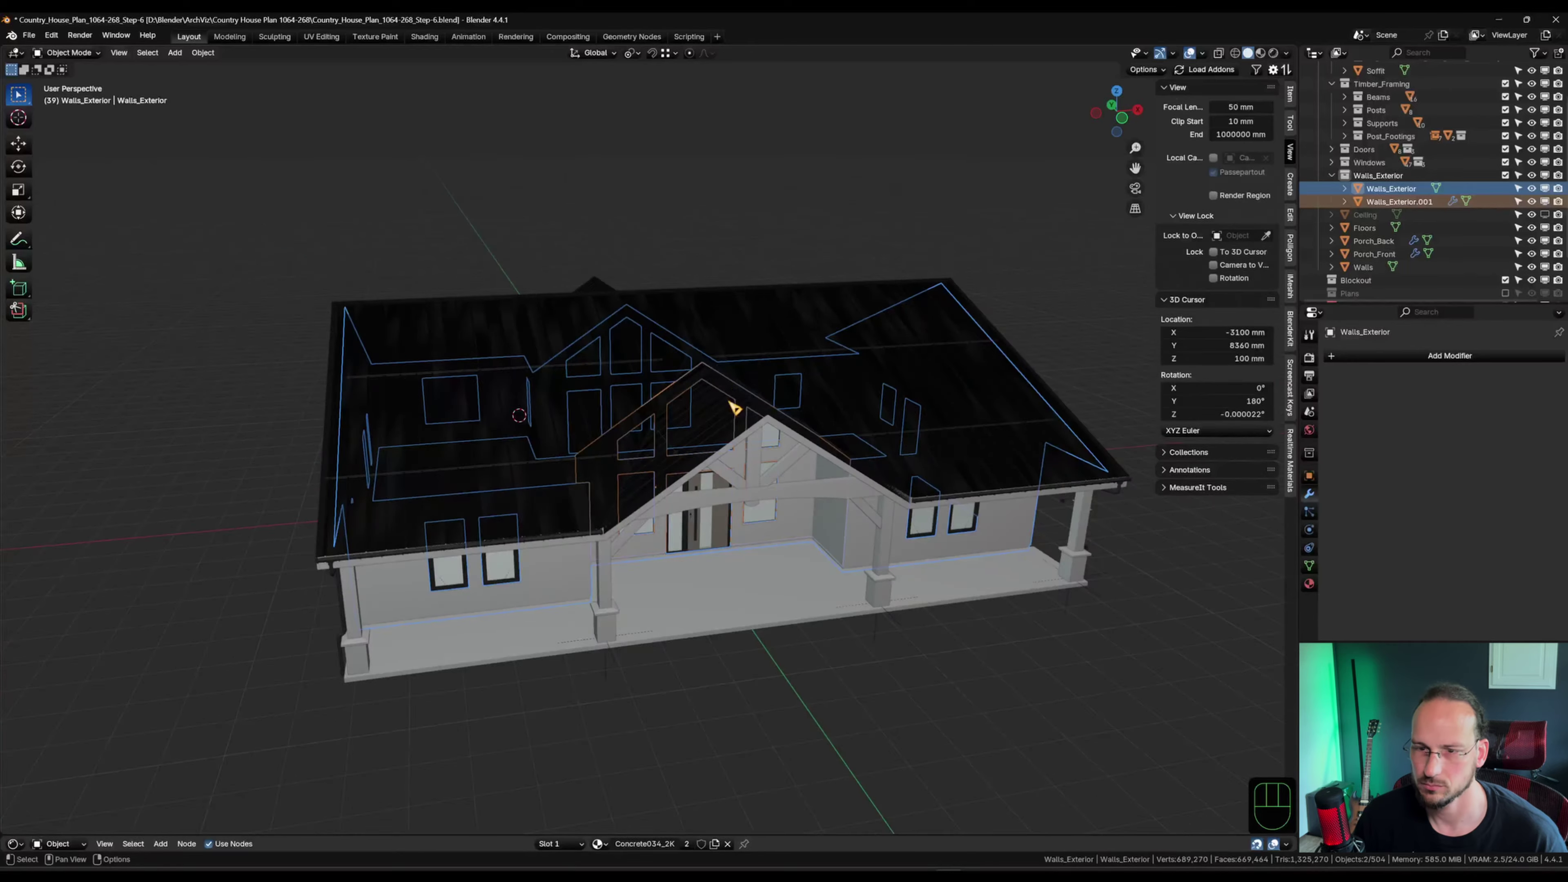
Exclude the Roof and Timber_Framing collections from the view layer to expose the walls.
{"action": "left_click", "coordinate": [896, 337]}
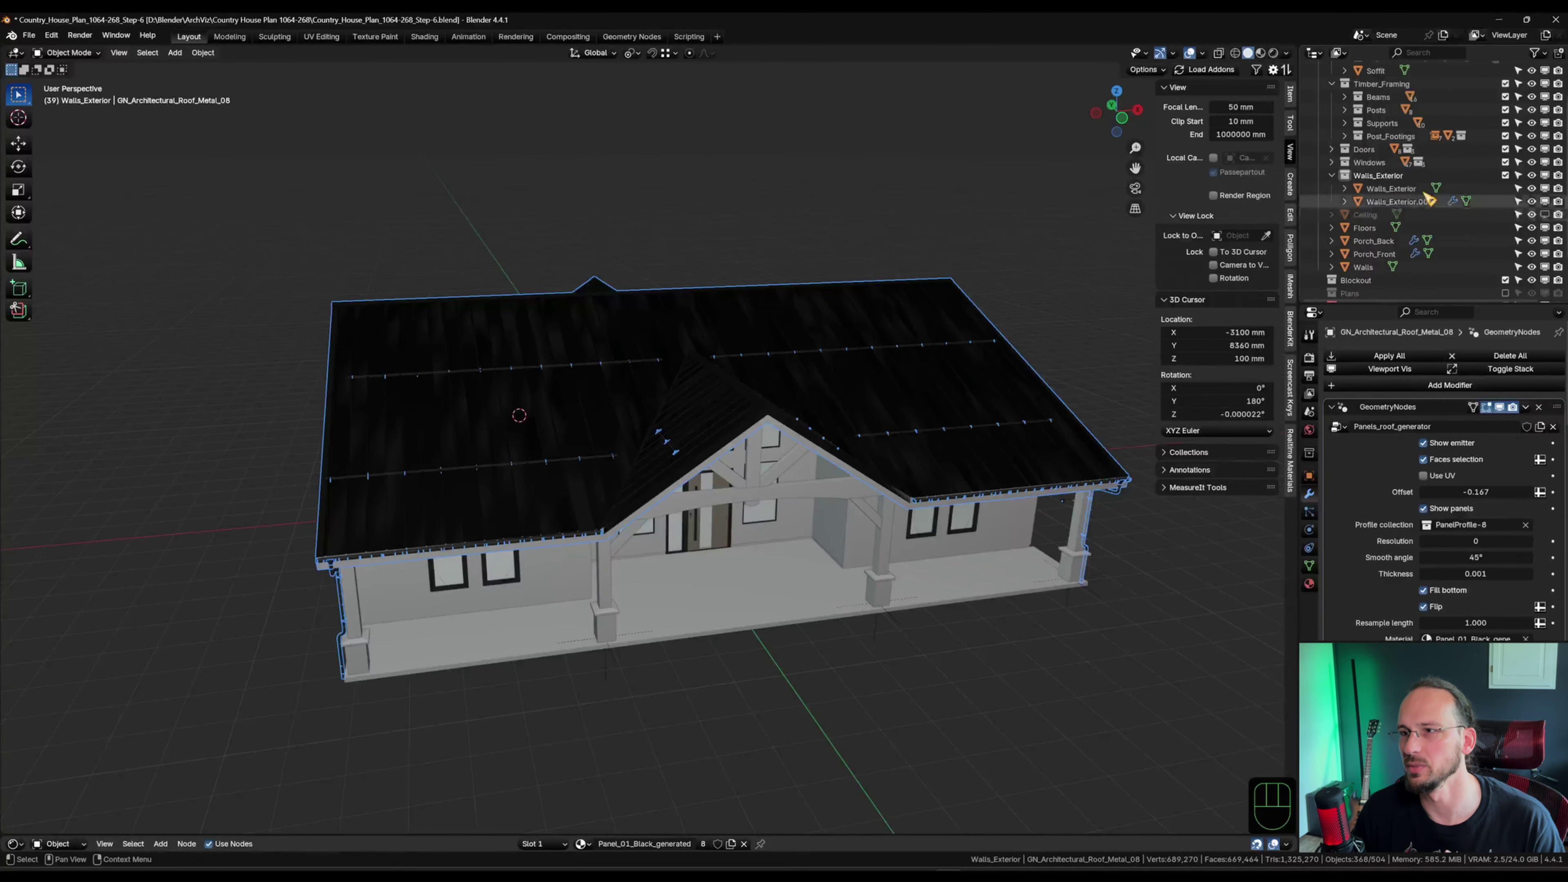
{"action": "scroll", "coordinate": [1481, 154], "scroll_direction": "up", "scroll_amount": 3}
{"action": "left_click", "coordinate": [1506, 94]}
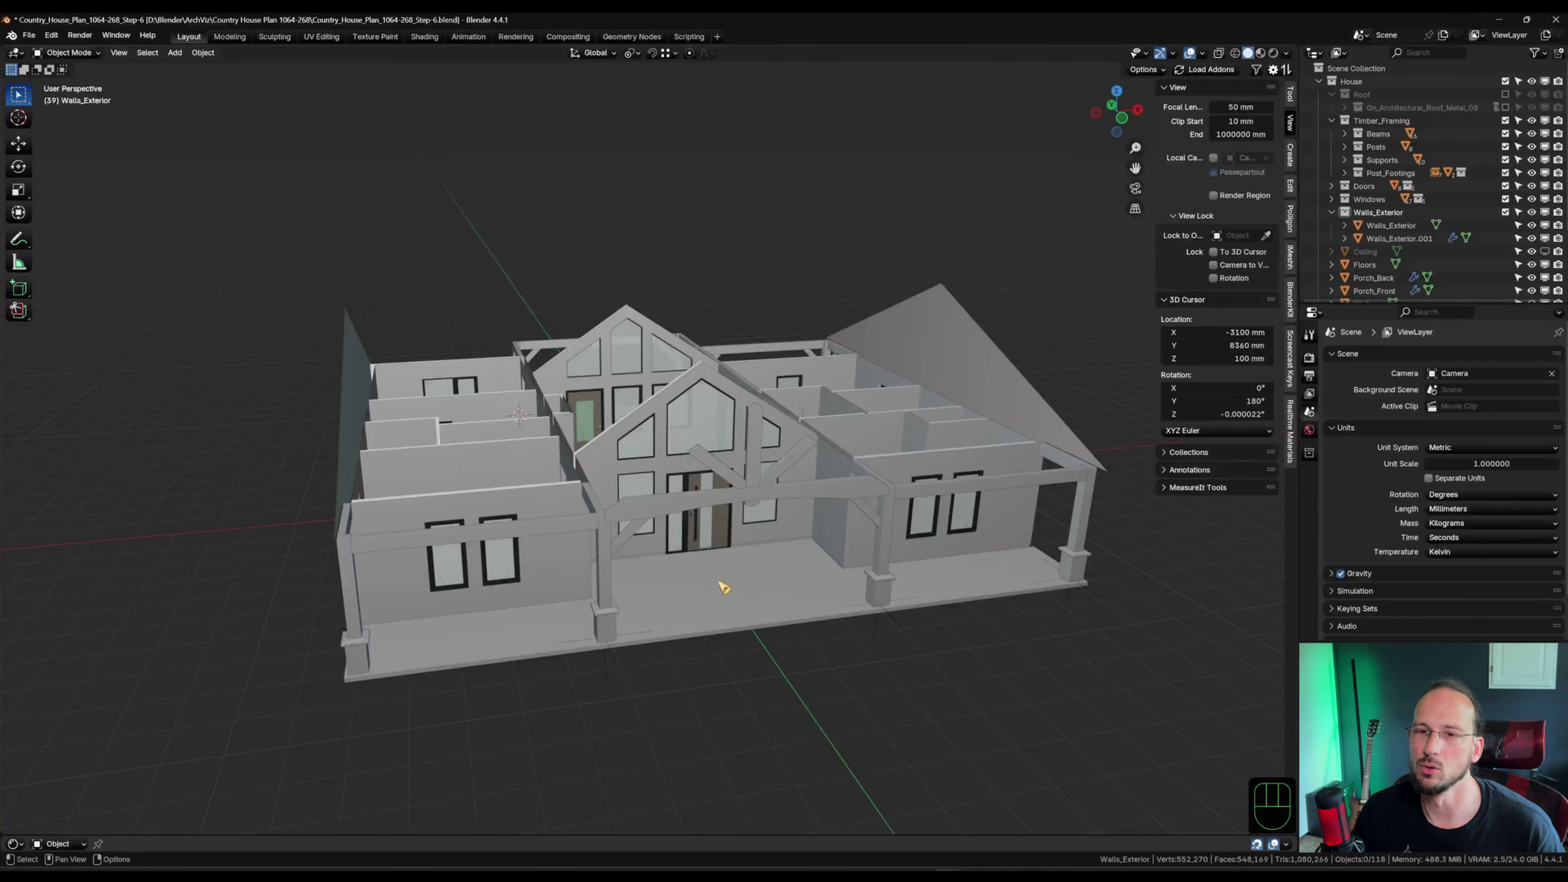
{"action": "middle_click_drag", "start_coordinate": [619, 635], "coordinate": [781, 589], "text": "shift"}
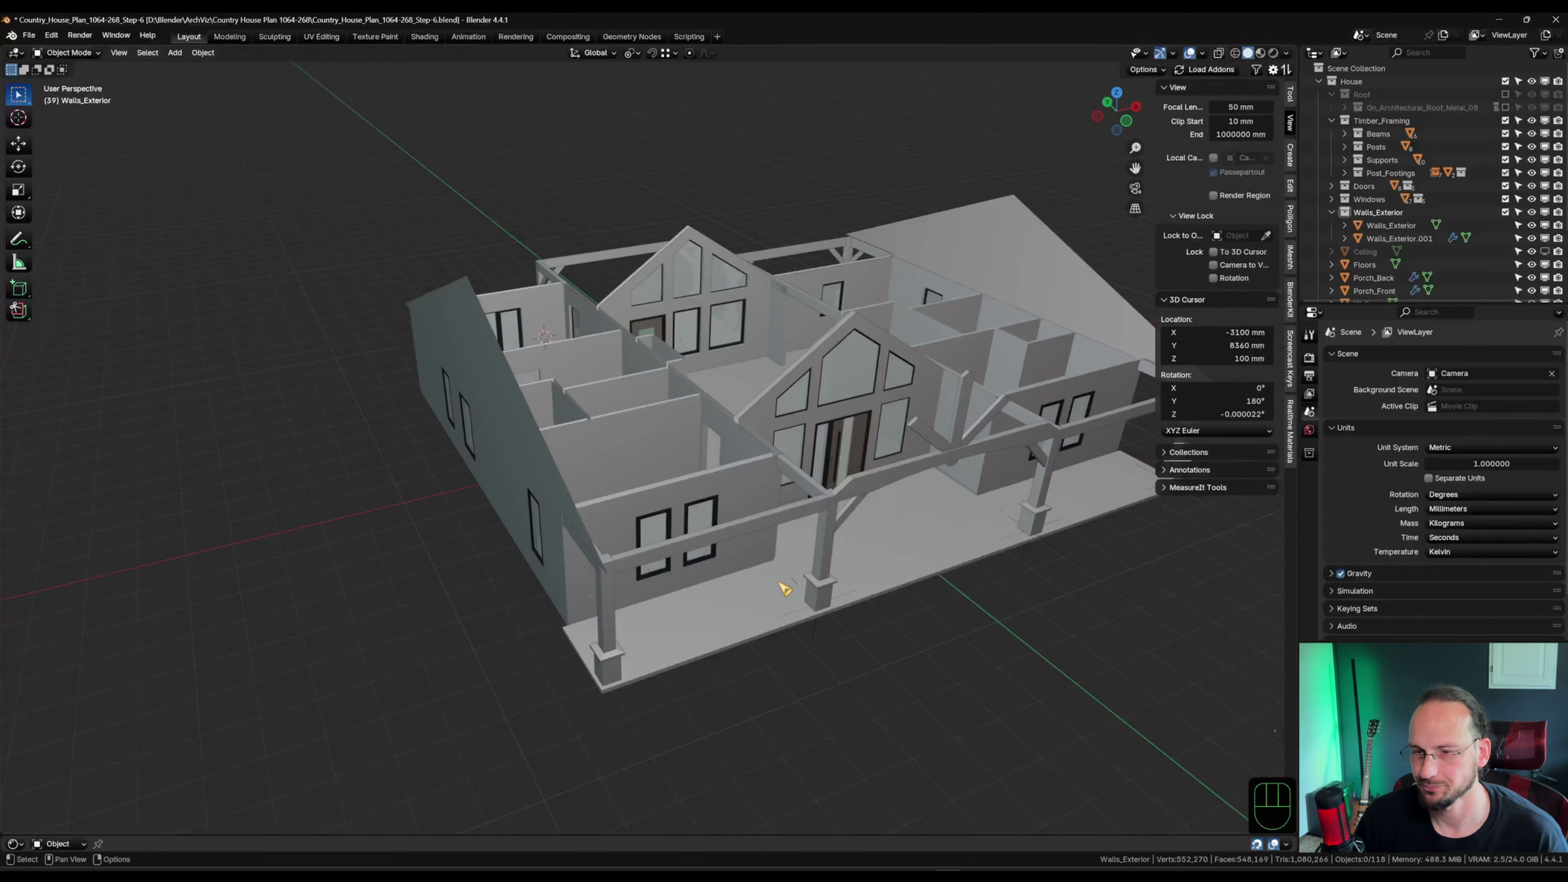
{"action": "scroll", "coordinate": [765, 612], "scroll_direction": "up", "scroll_amount": 4}
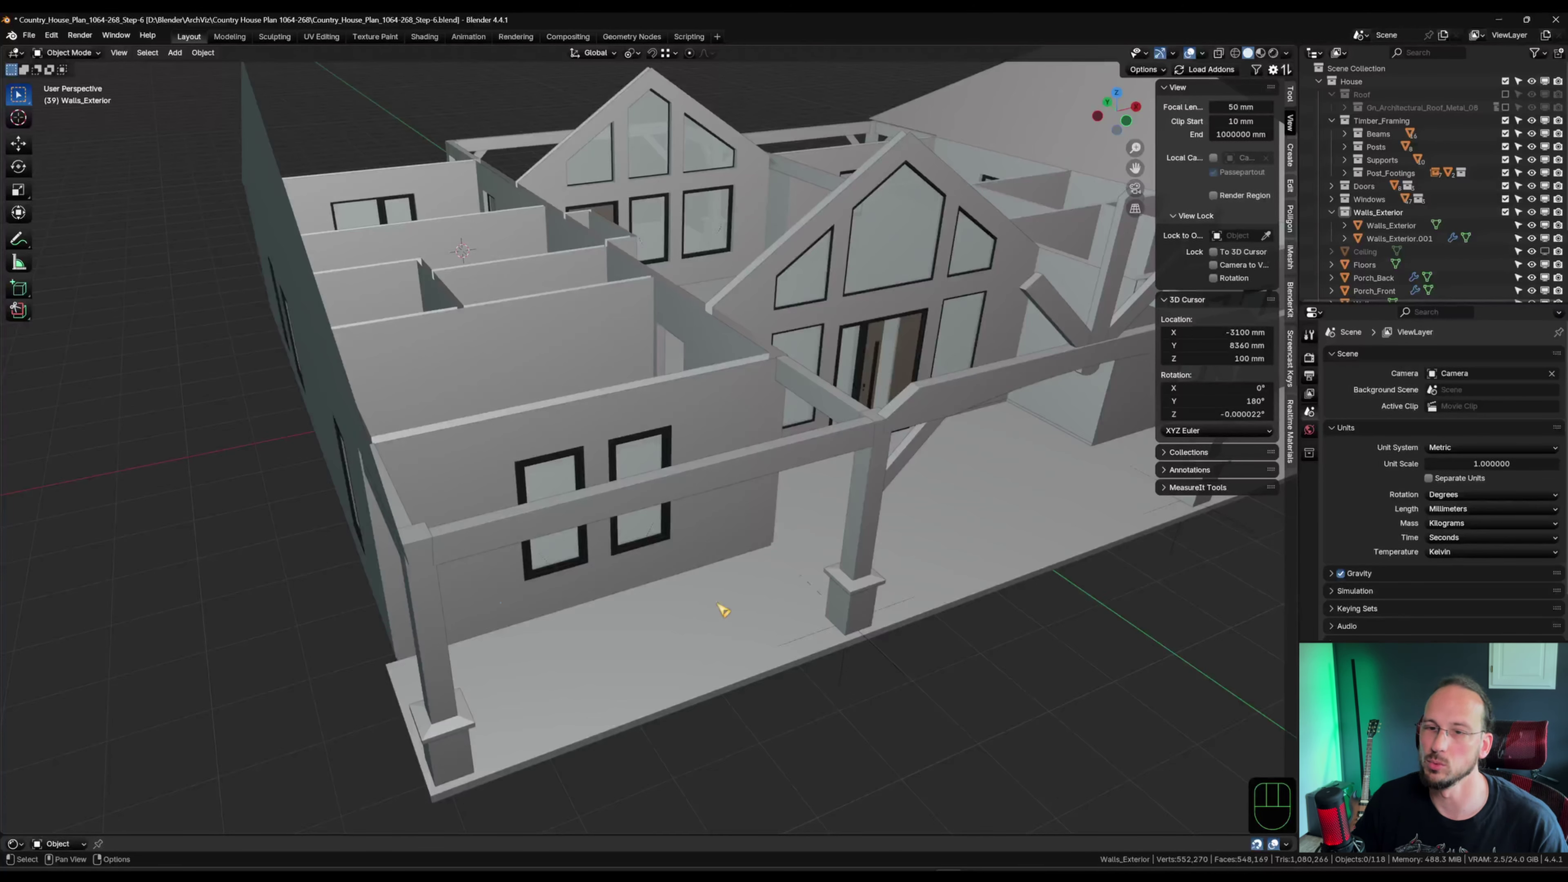
{"action": "left_click", "coordinate": [1505, 121]}
{"action": "middle_click_drag", "start_coordinate": [828, 643], "coordinate": [711, 605], "text": "shift"}
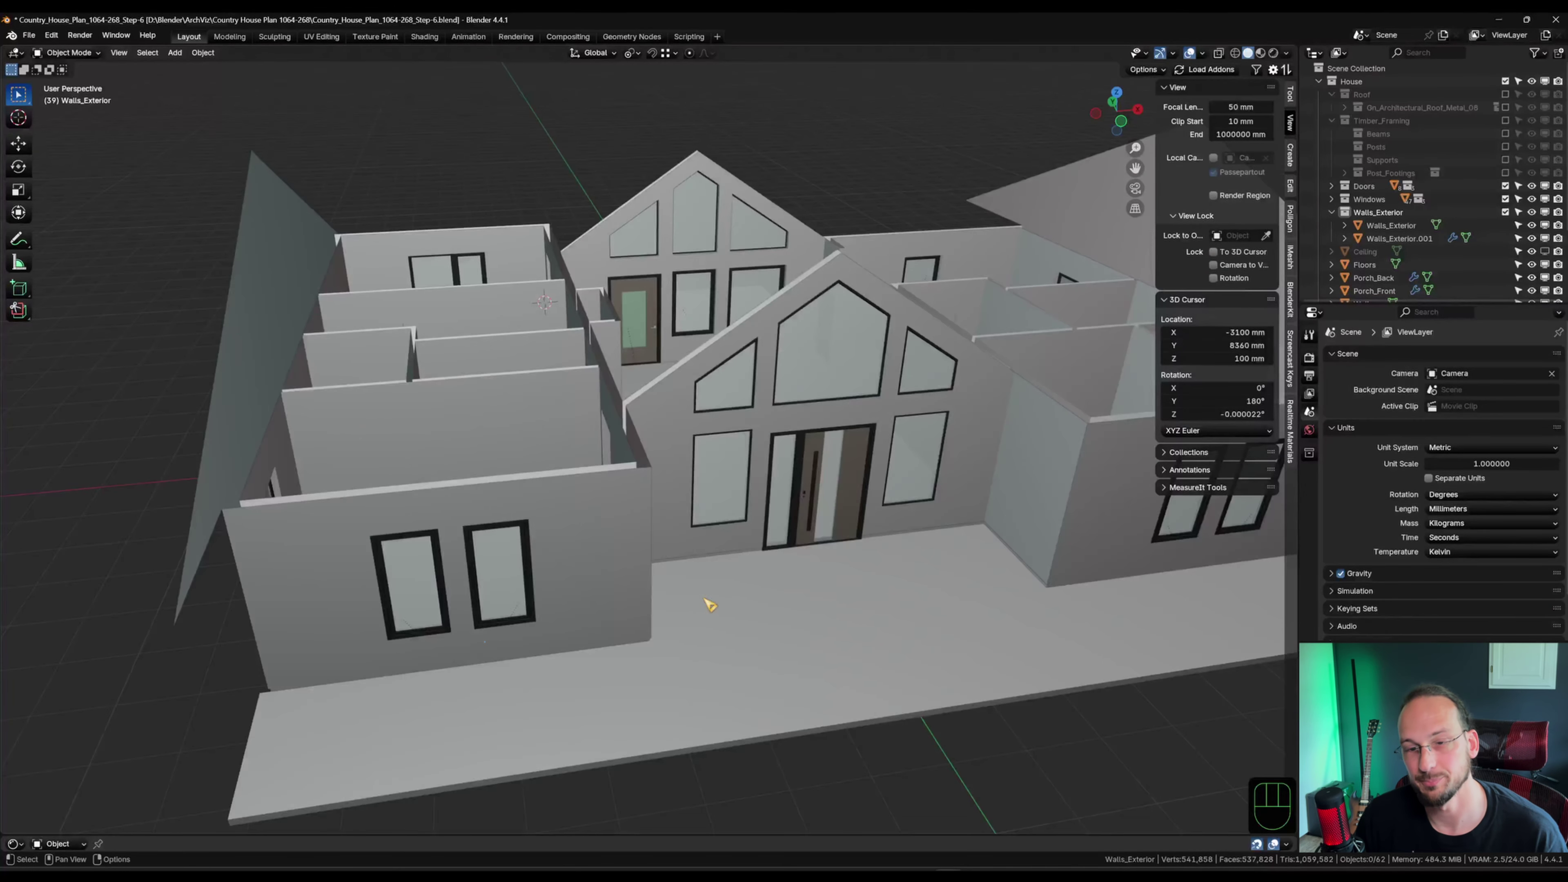
Isolate the Walls_Exterior object in local view.
{"action": "left_click", "coordinate": [593, 533]}
{"action": "scroll", "coordinate": [559, 562], "scroll_direction": "down", "scroll_amount": 5}
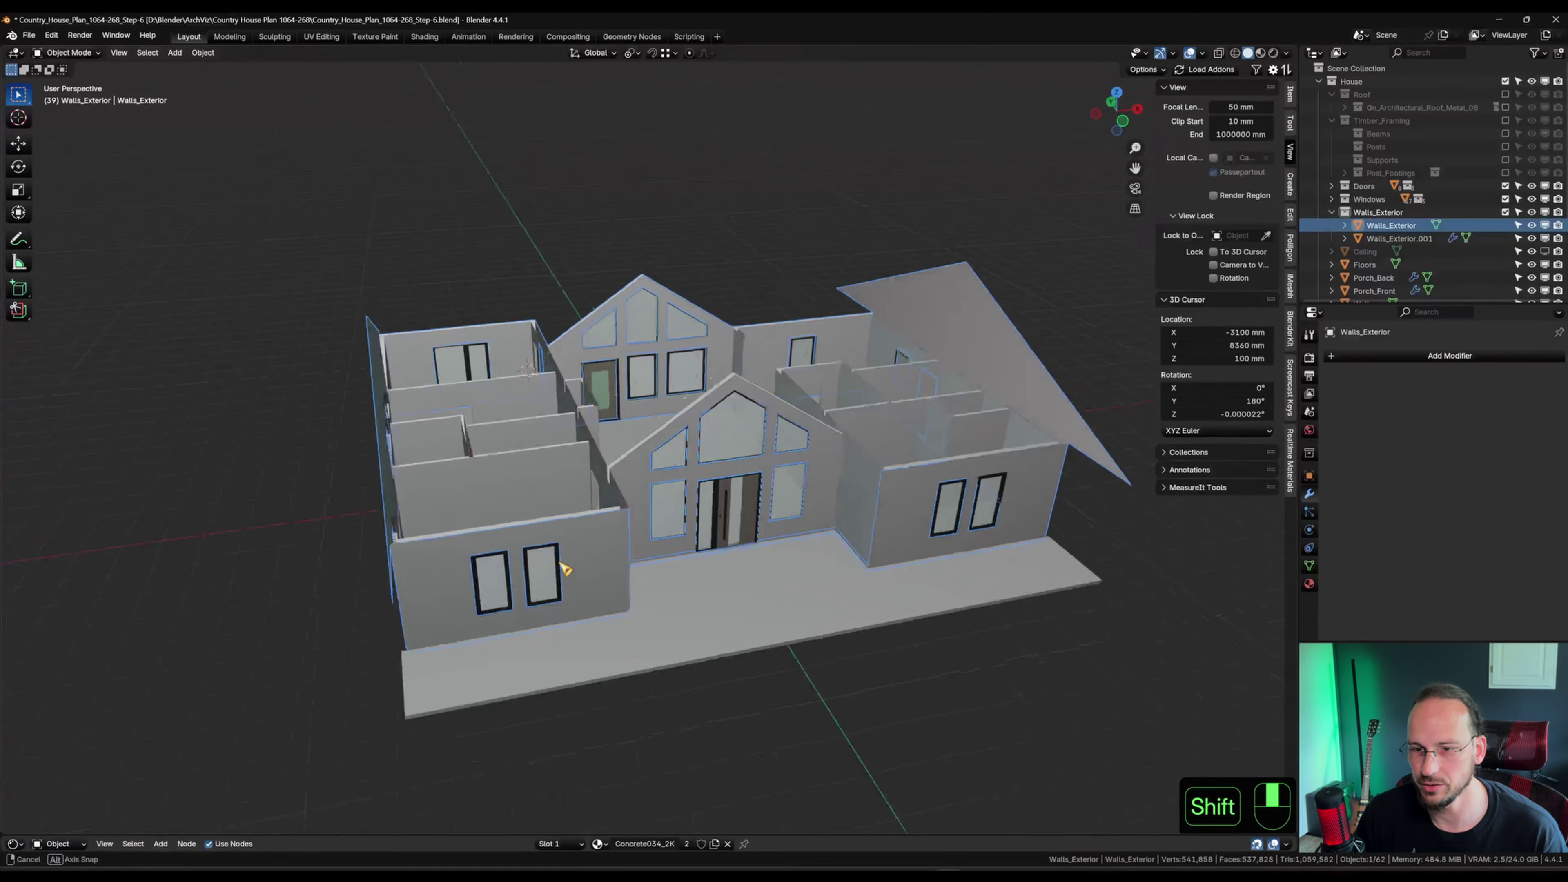
{"action": "middle_click_drag", "start_coordinate": [559, 562], "coordinate": [630, 525]}
{"action": "scroll", "coordinate": [648, 531], "scroll_direction": "up", "scroll_amount": 5}
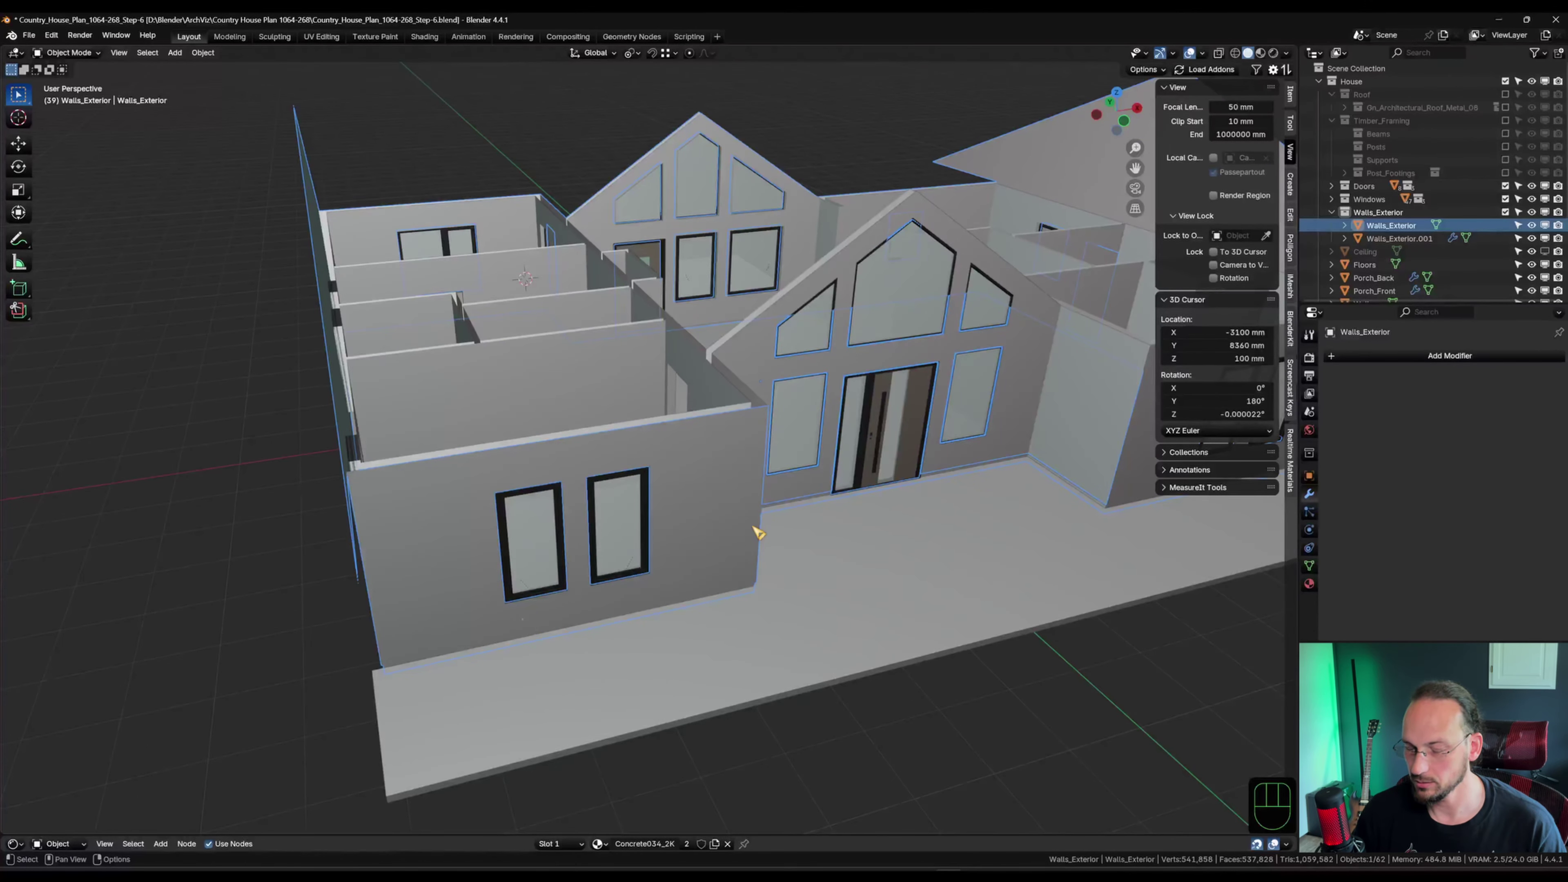
{"action": "key", "text": "KP_Divide"}
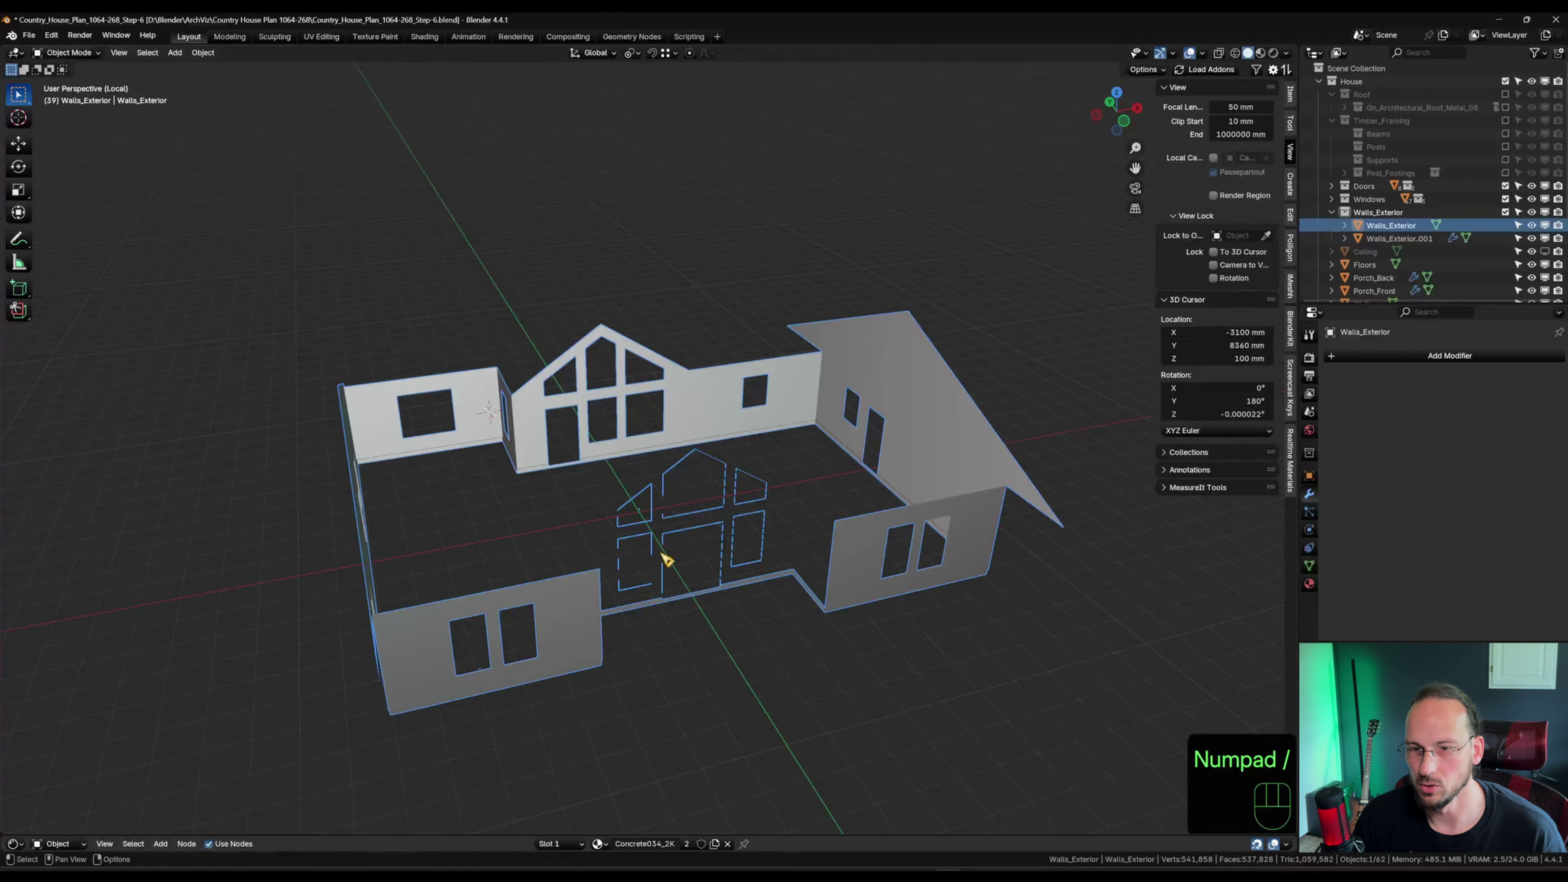
{"action": "middle_click_drag", "start_coordinate": [654, 602], "coordinate": [791, 516], "text": "shift"}
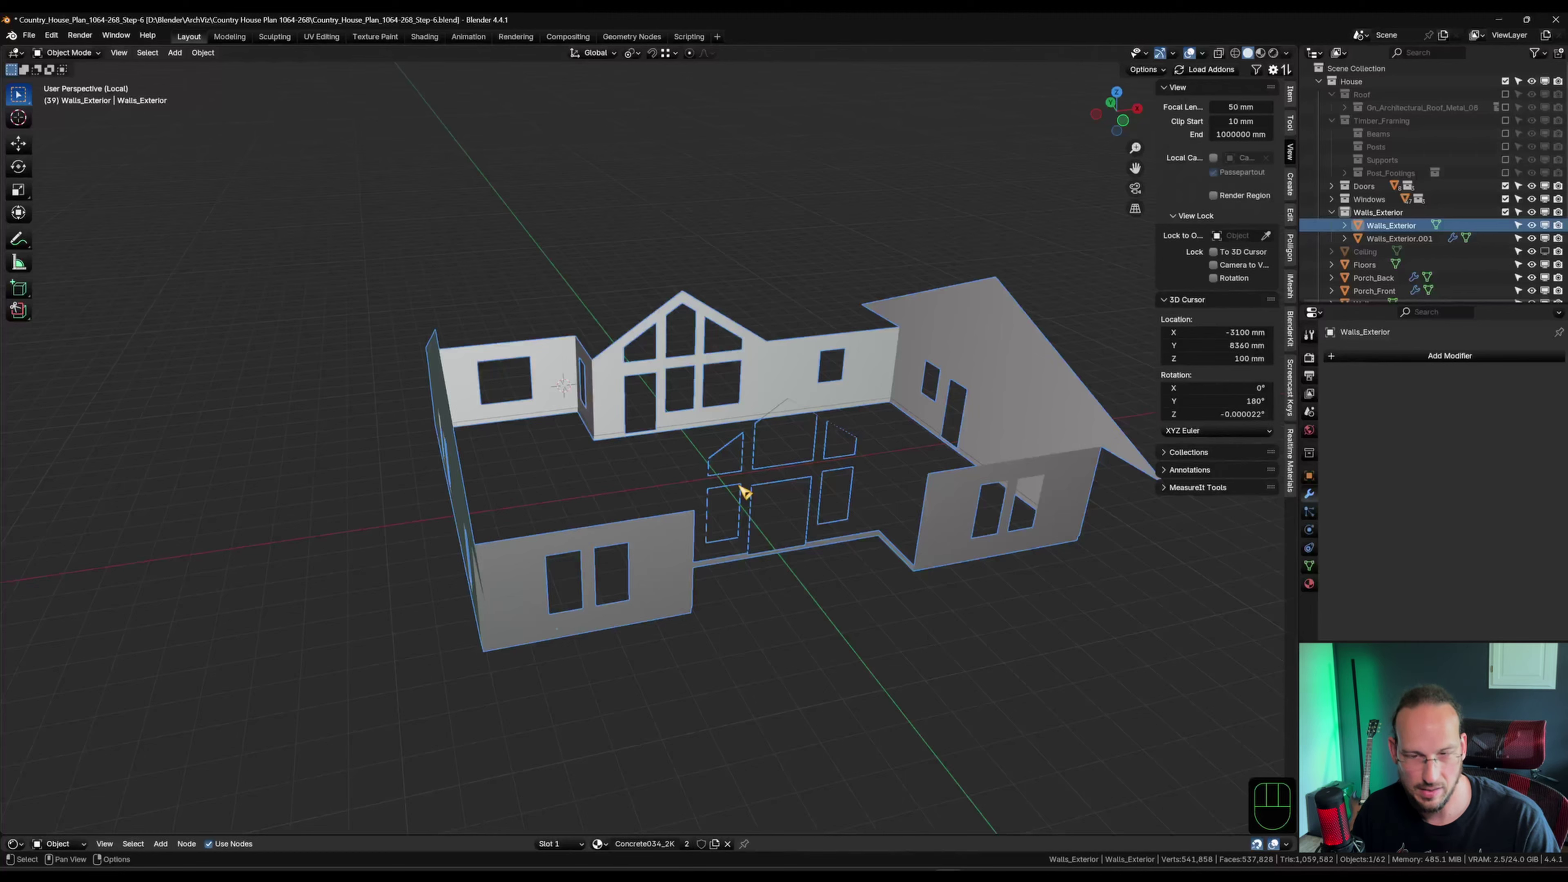
{"action": "scroll", "coordinate": [698, 523], "scroll_direction": "up", "scroll_amount": 2}
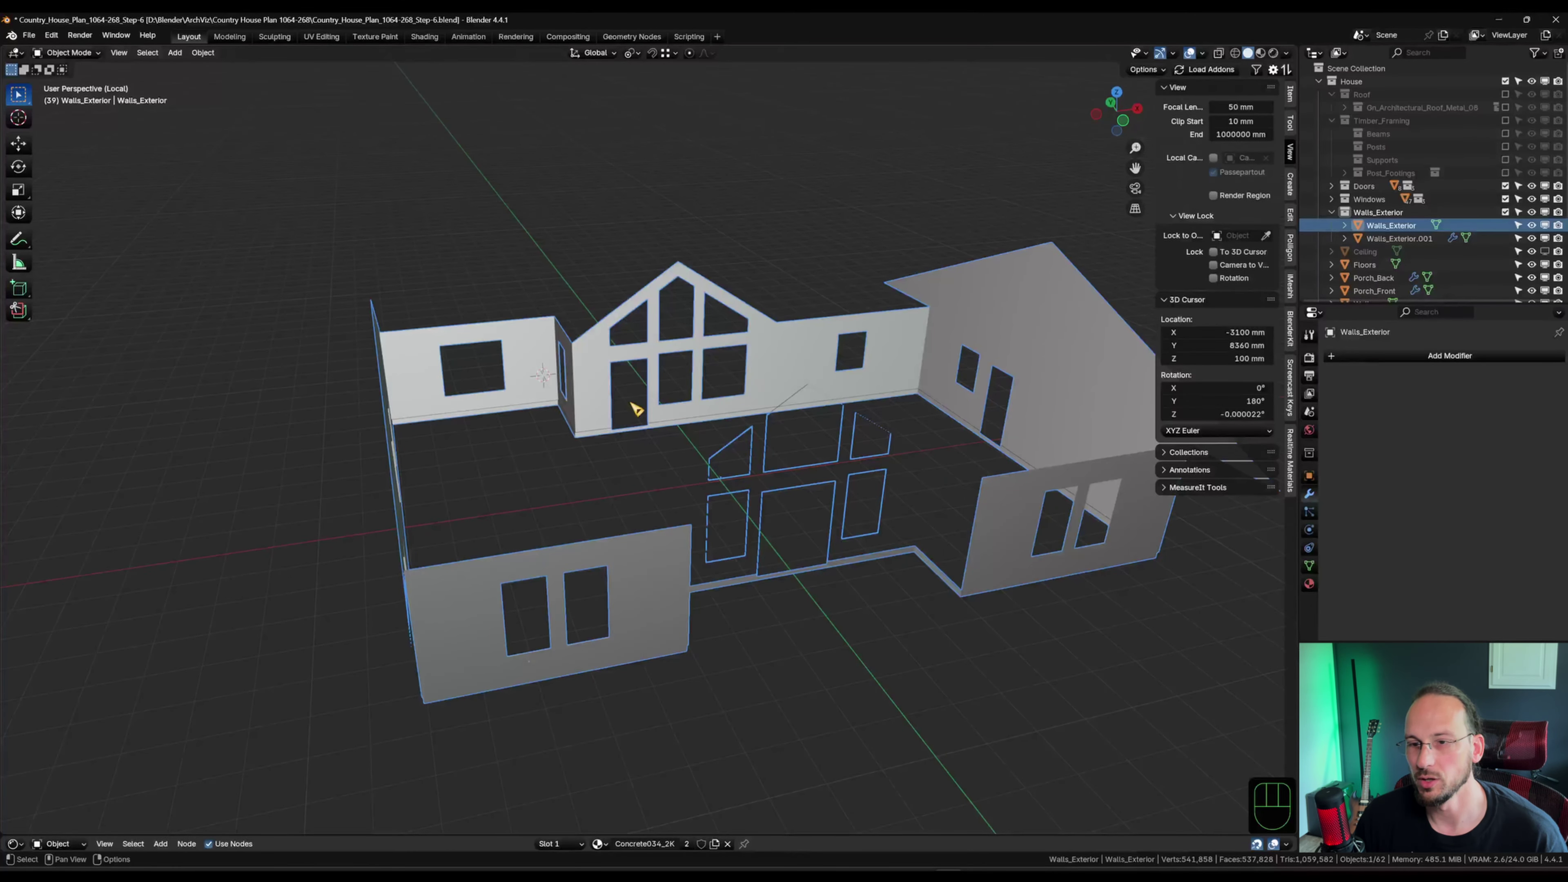
Separate all faces coplanar with the two gable-end walls, both front wing walls and the single-window rear wall into their own object.
{"action": "key", "text": "Tab"}
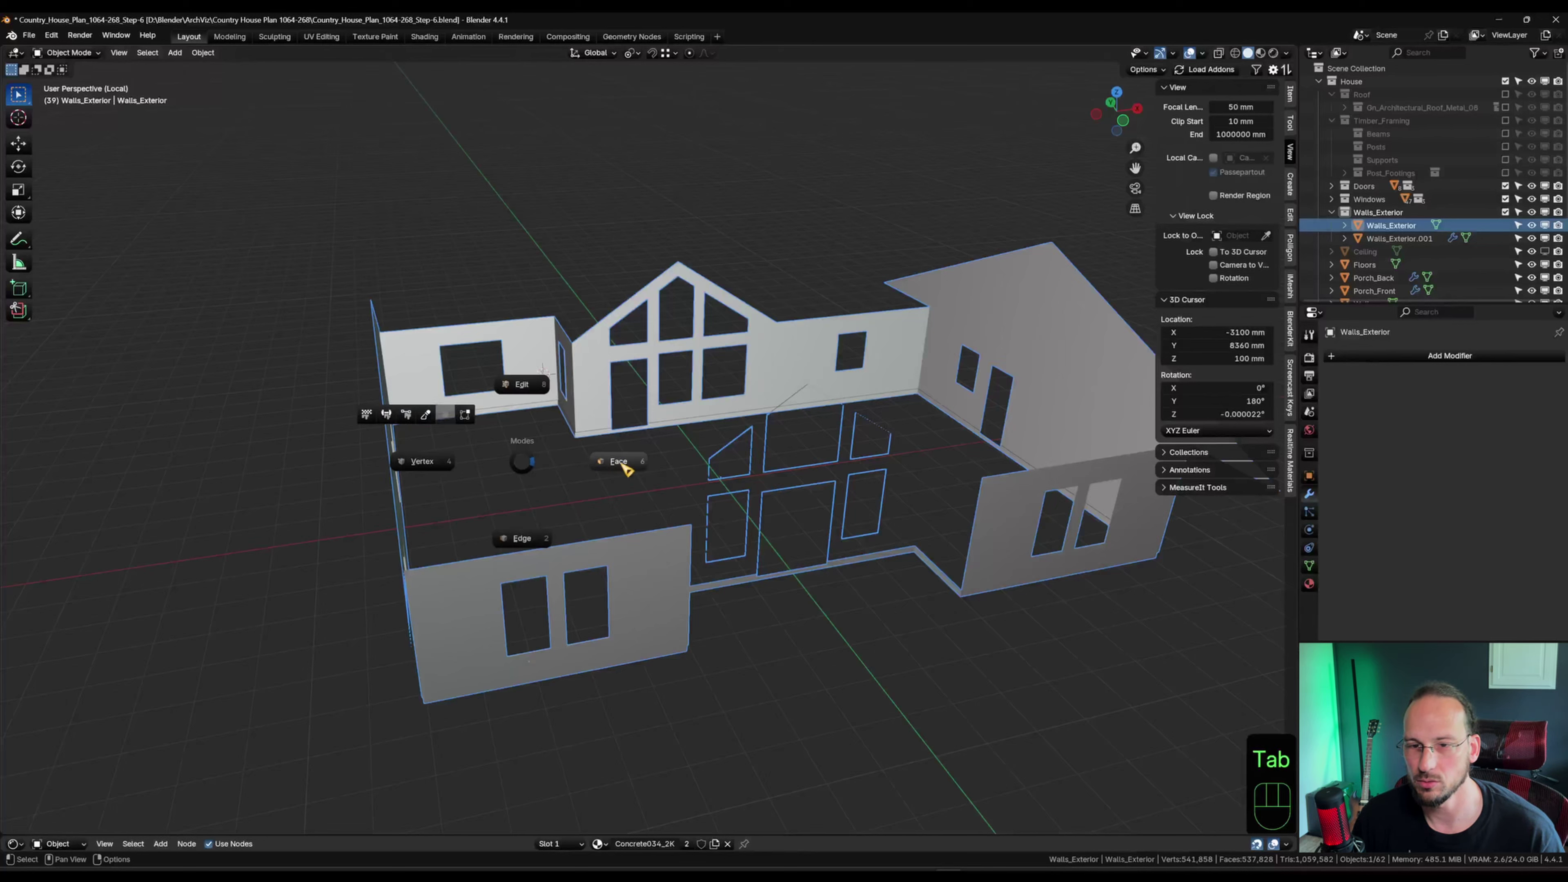
{"action": "left_click", "coordinate": [624, 466]}
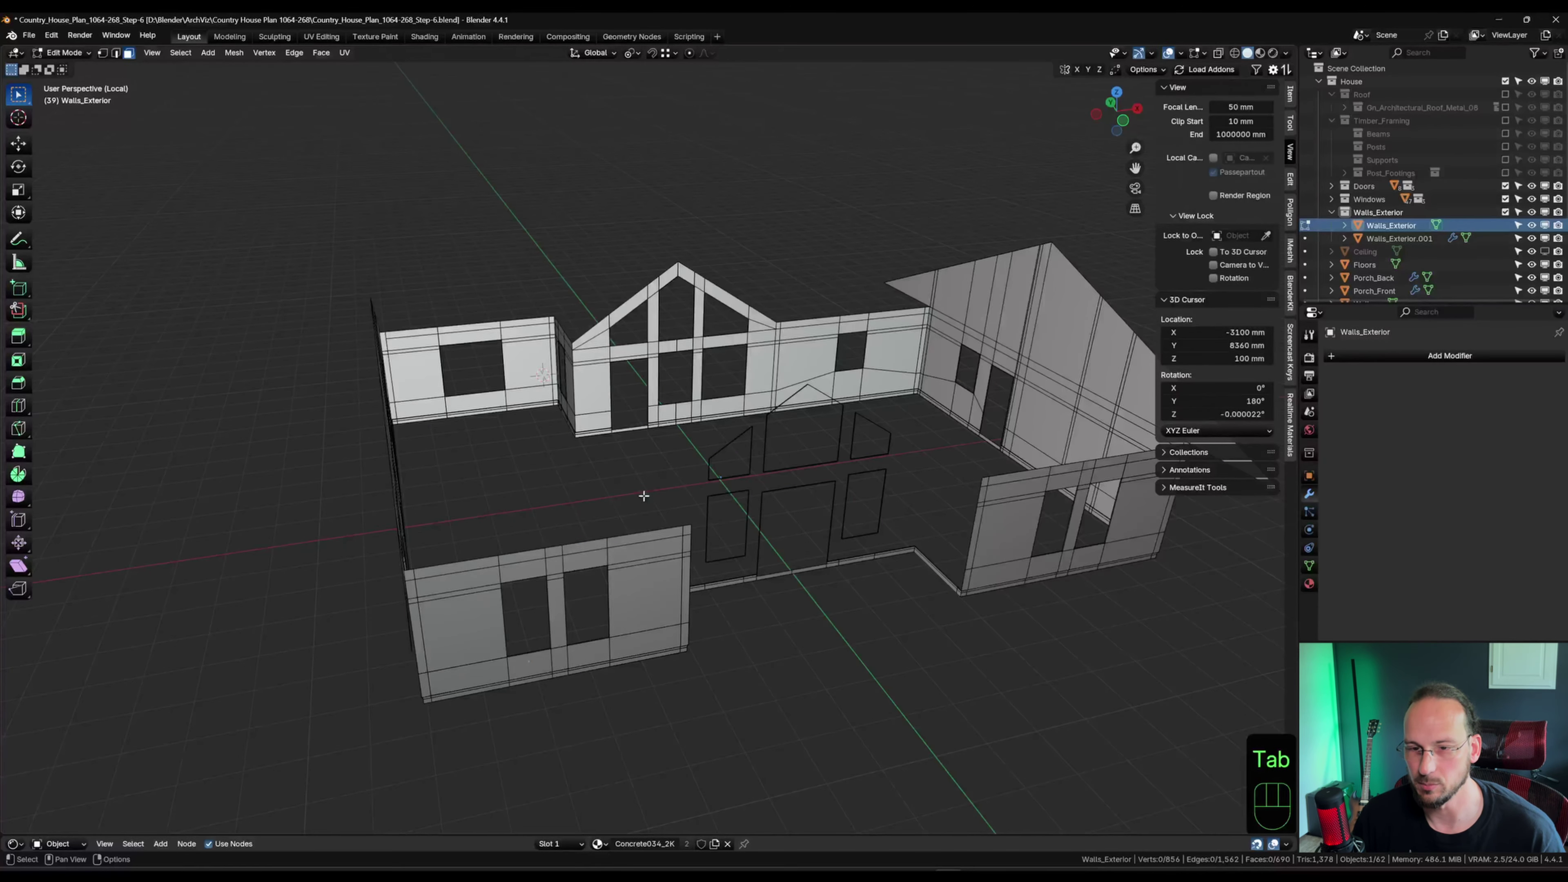
{"action": "left_click", "coordinate": [642, 592]}
{"action": "left_click", "coordinate": [1007, 533], "text": "shift"}
{"action": "left_click", "coordinate": [1061, 312], "text": "shift"}
{"action": "left_click", "coordinate": [519, 352], "text": "shift"}
{"action": "middle_click_drag", "start_coordinate": [519, 352], "coordinate": [609, 441]}
{"action": "left_click", "coordinate": [448, 313], "text": "shift"}
{"action": "key", "text": "shift+g"}
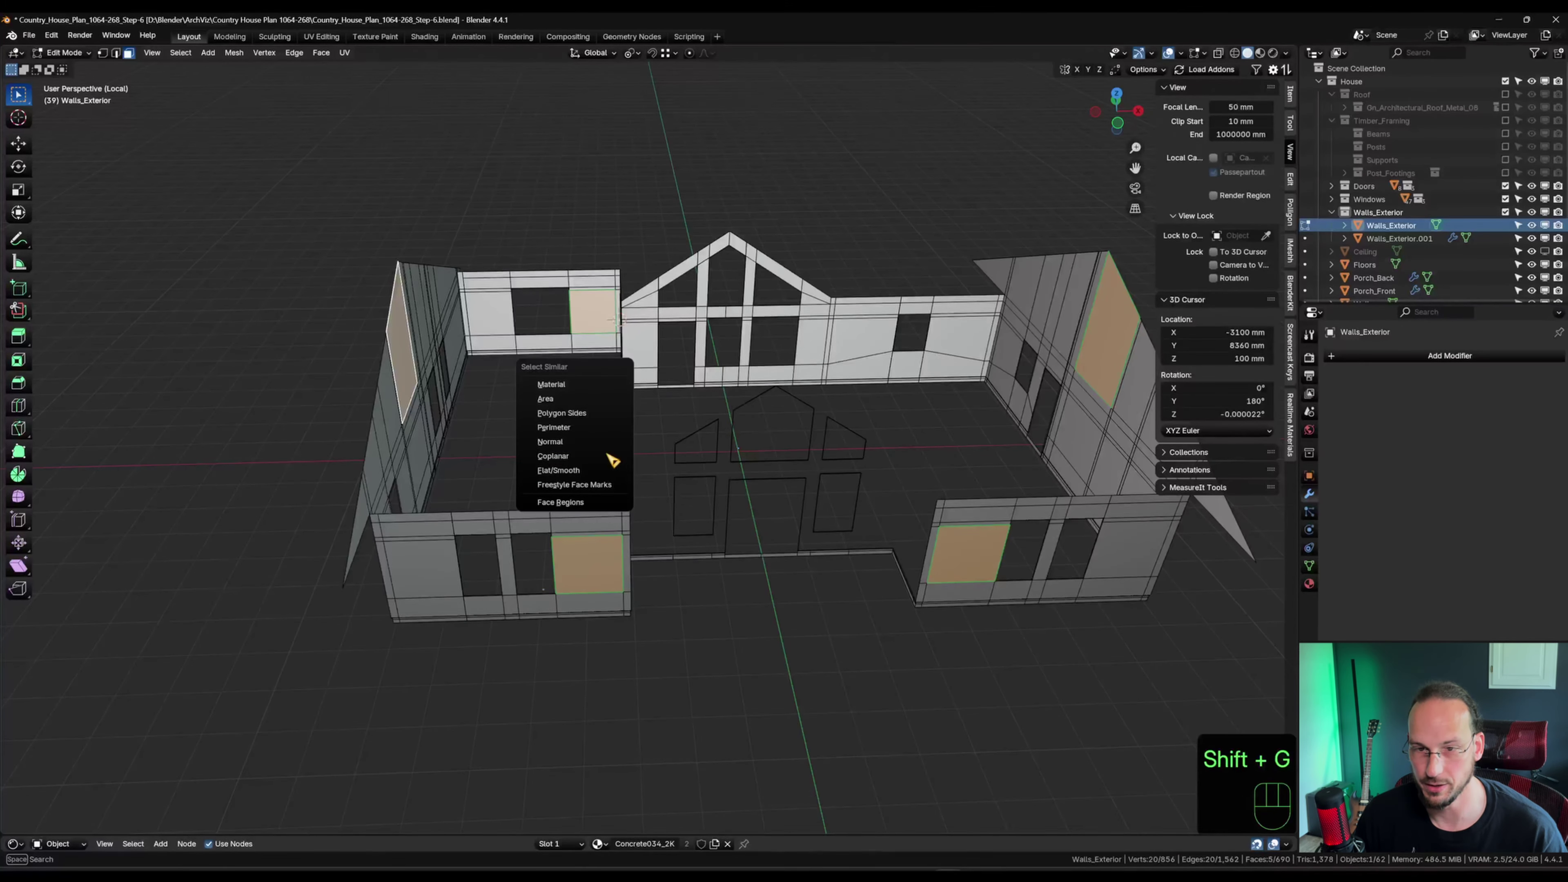
{"action": "left_click", "coordinate": [611, 457]}
{"action": "middle_click_drag", "start_coordinate": [611, 457], "coordinate": [682, 514]}
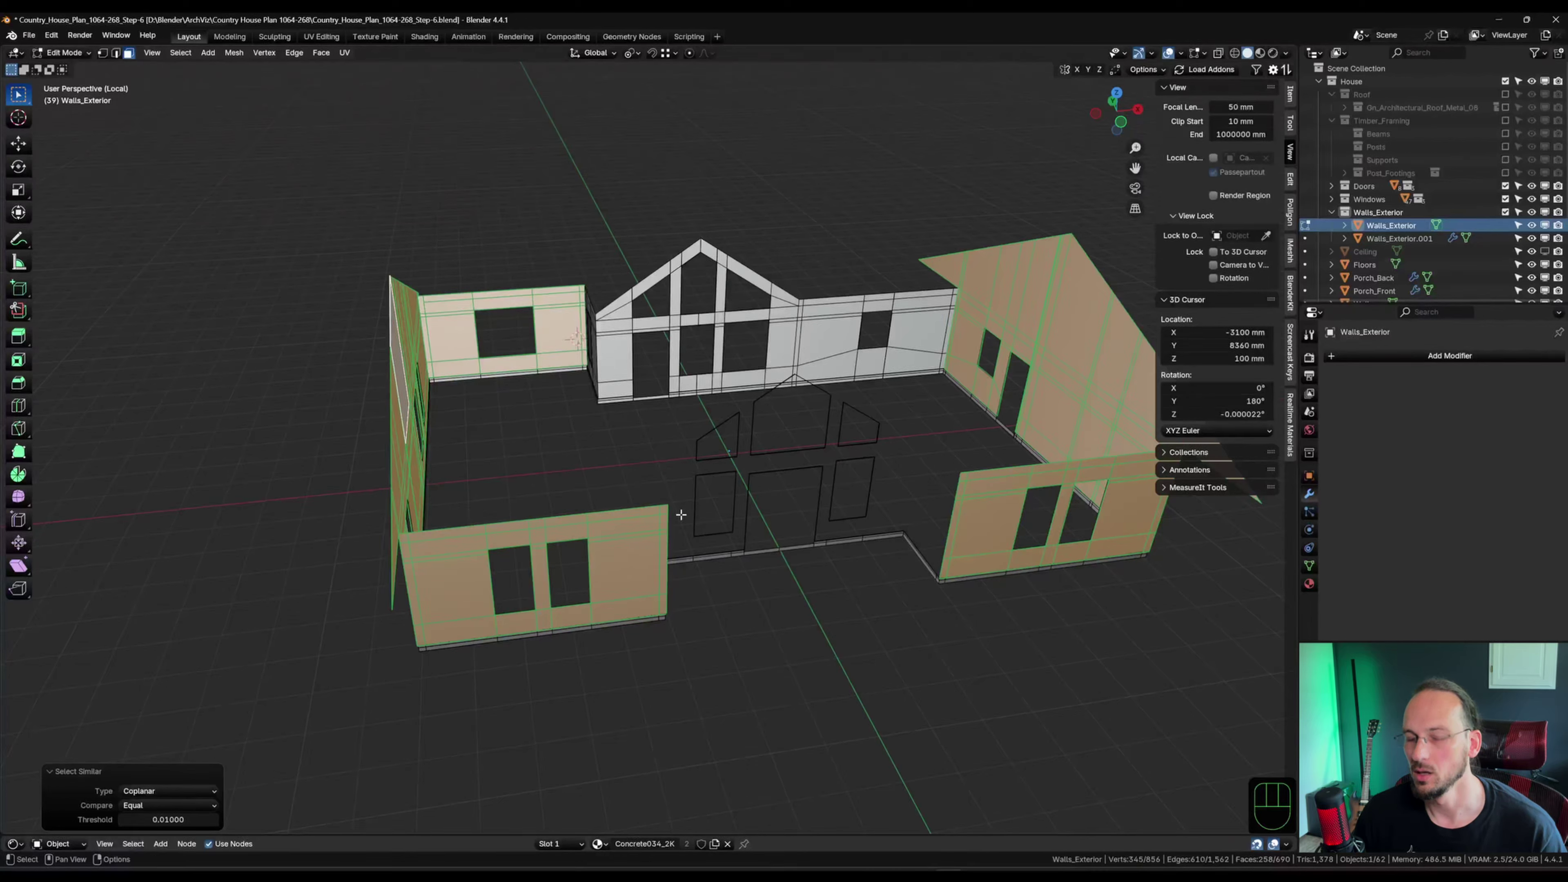
{"action": "key", "text": "p"}
{"action": "left_click", "coordinate": [686, 494]}
Separate all faces coplanar with the rear gabled wall and its short return wall into another object, and return to Object Mode.
{"action": "middle_click_drag", "start_coordinate": [642, 496], "coordinate": [459, 473]}
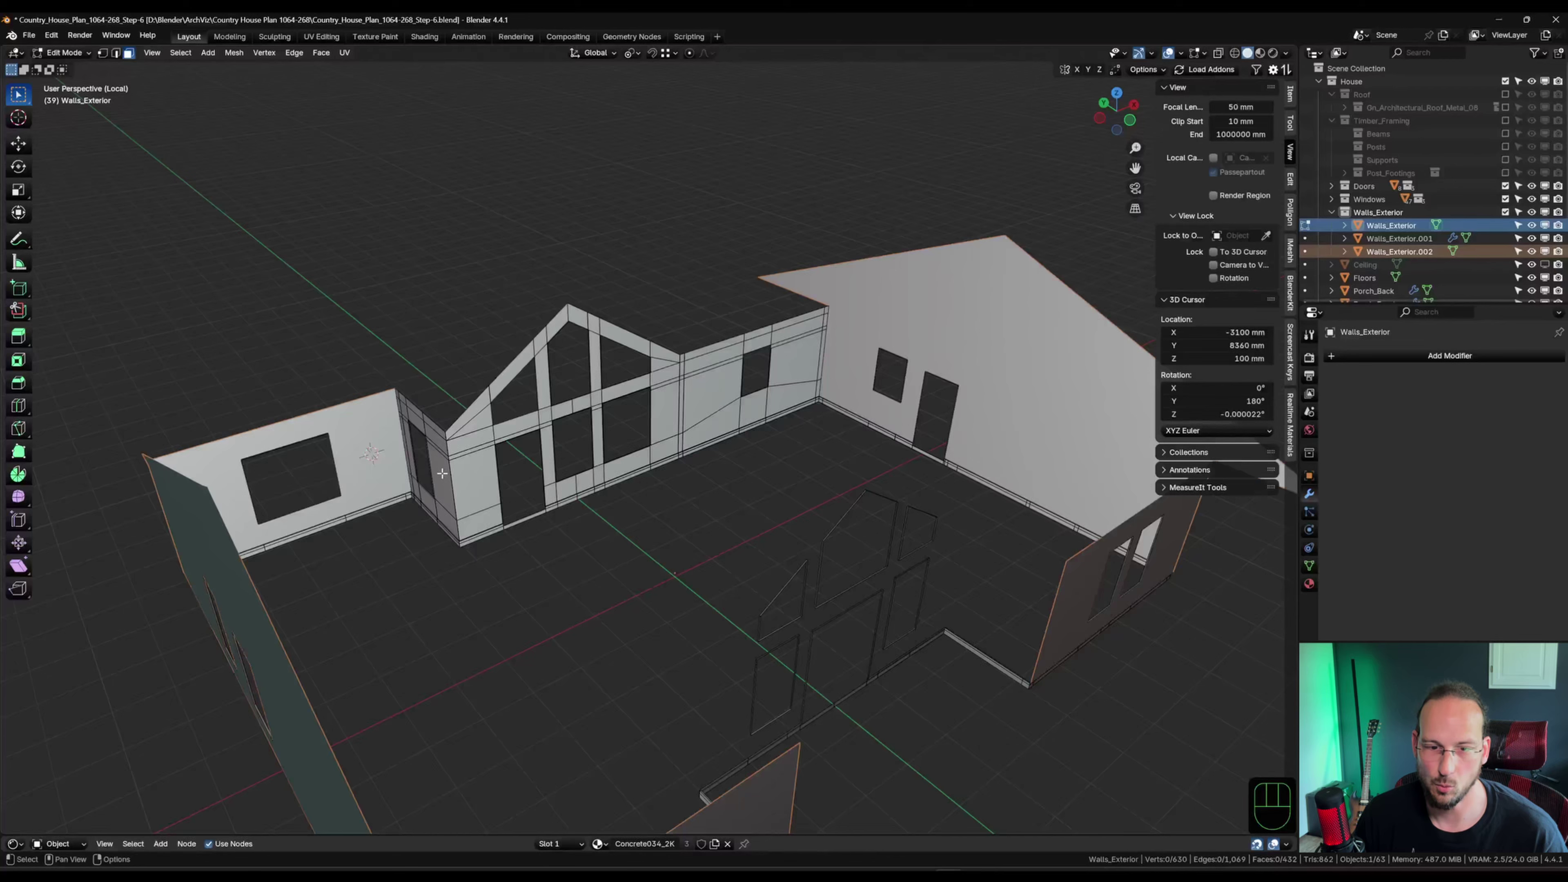
{"action": "left_click", "coordinate": [442, 474]}
{"action": "left_click", "coordinate": [719, 382], "text": "shift"}
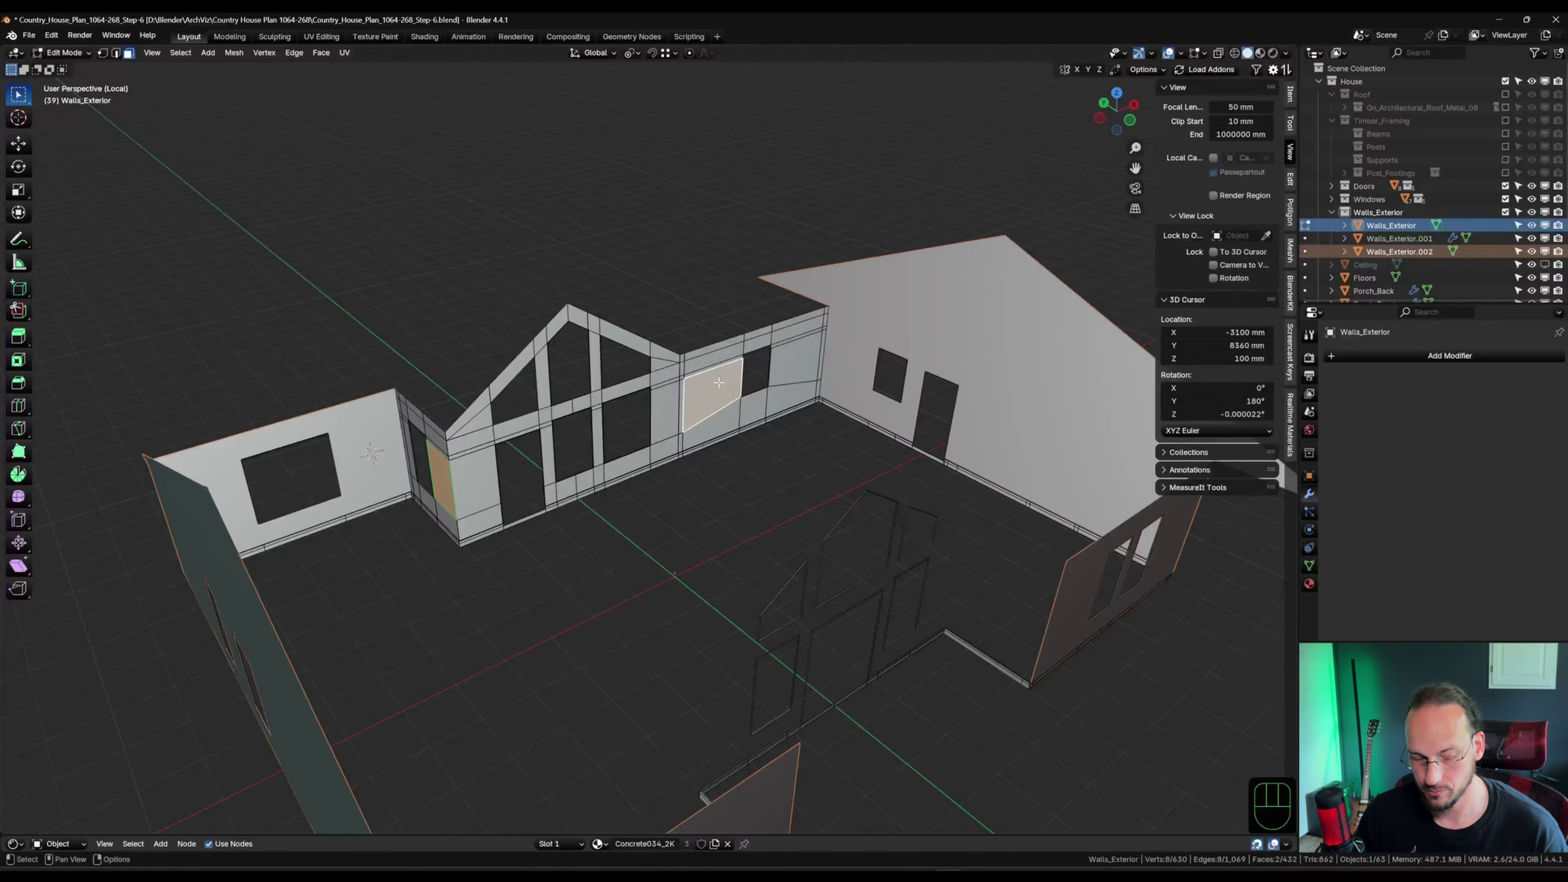
{"action": "key", "text": "shift+g"}
{"action": "left_click", "coordinate": [718, 383]}
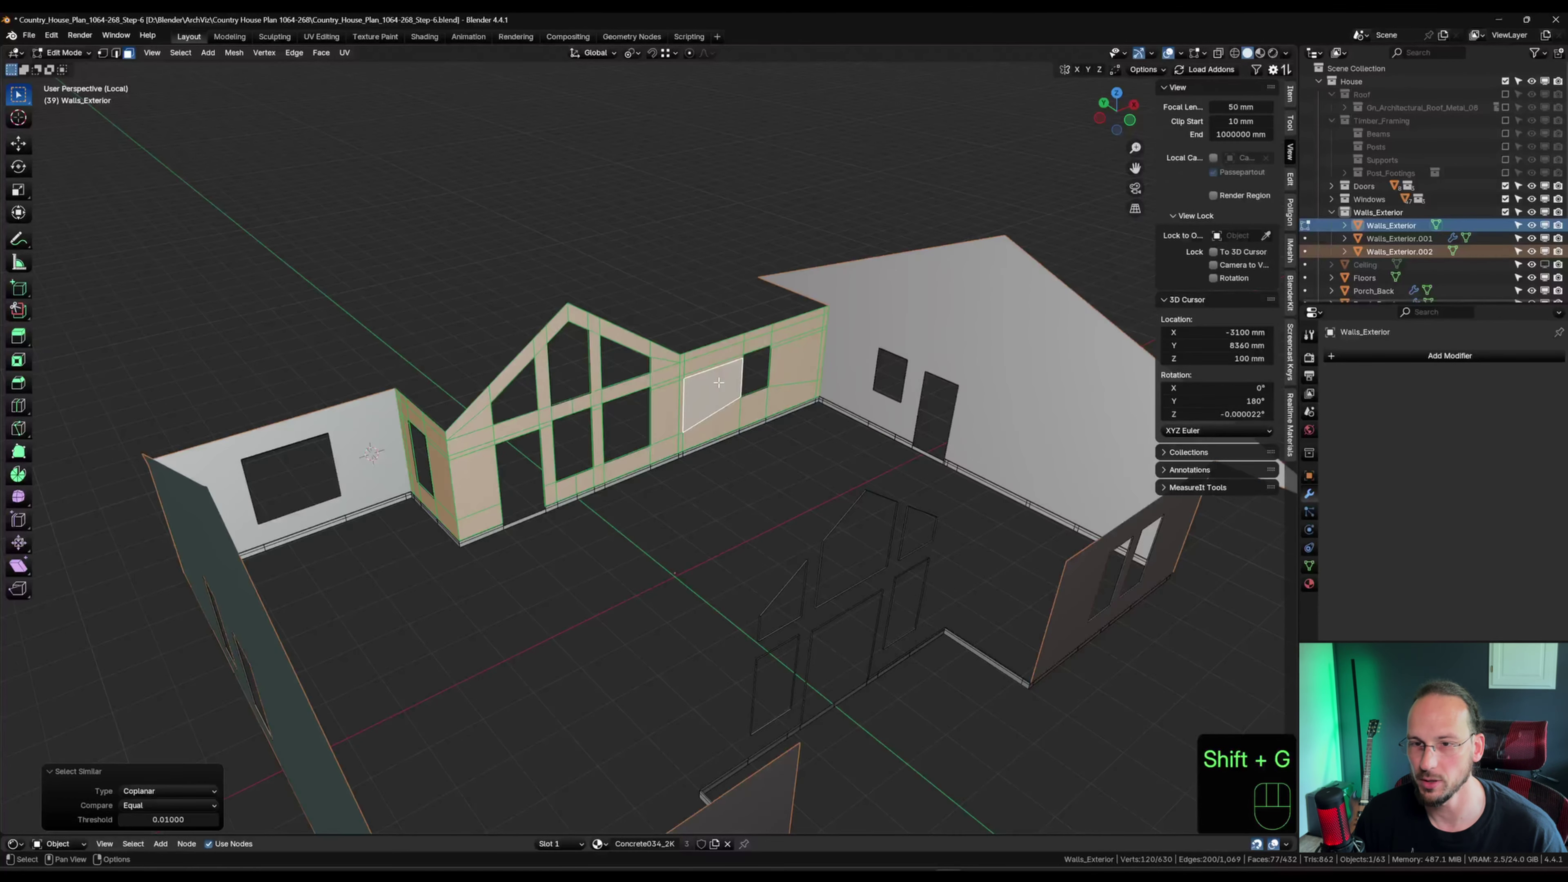
{"action": "key", "text": "p"}
{"action": "left_click", "coordinate": [704, 430]}
{"action": "mouse_move", "coordinate": [768, 538]}
{"action": "middle_mouse_down"}
{"action": "mouse_move", "coordinate": [727, 543]}
{"action": "mouse_move", "coordinate": [751, 513]}
{"action": "middle_mouse_up"}
{"action": "key", "text": "Tab"}
{"action": "left_click", "coordinate": [729, 440]}
{"action": "scroll", "coordinate": [756, 513], "scroll_direction": "down", "scroll_amount": 2}
{"action": "middle_click_drag", "start_coordinate": [766, 514], "coordinate": [798, 535], "text": "shift"}
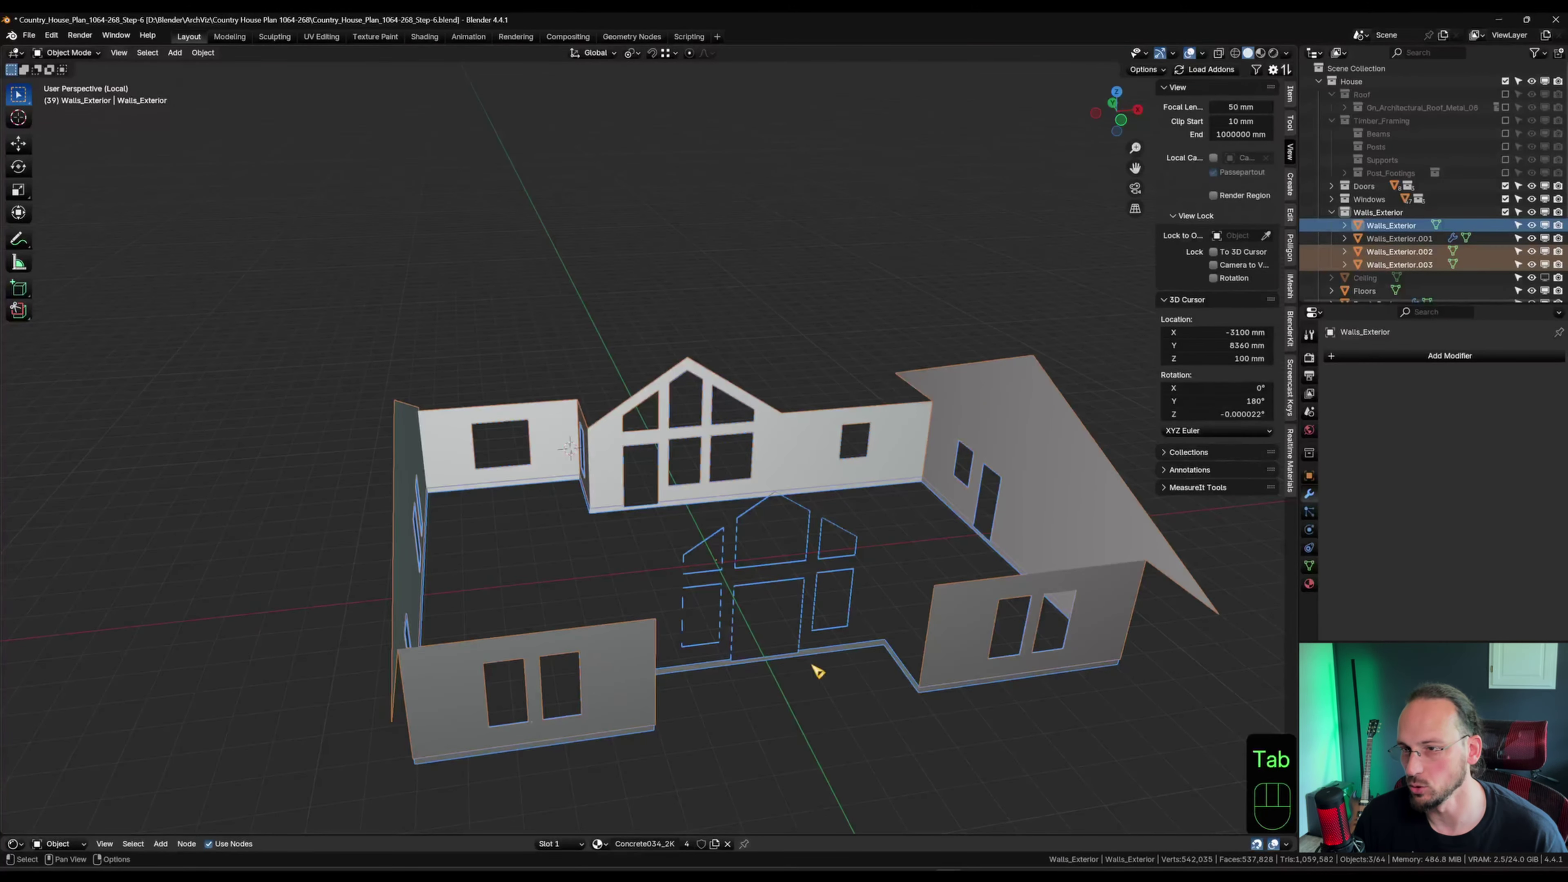
Rename the rear gabled wall object as Walls_Exterior_Back_porch.
{"action": "left_click", "coordinate": [809, 460]}
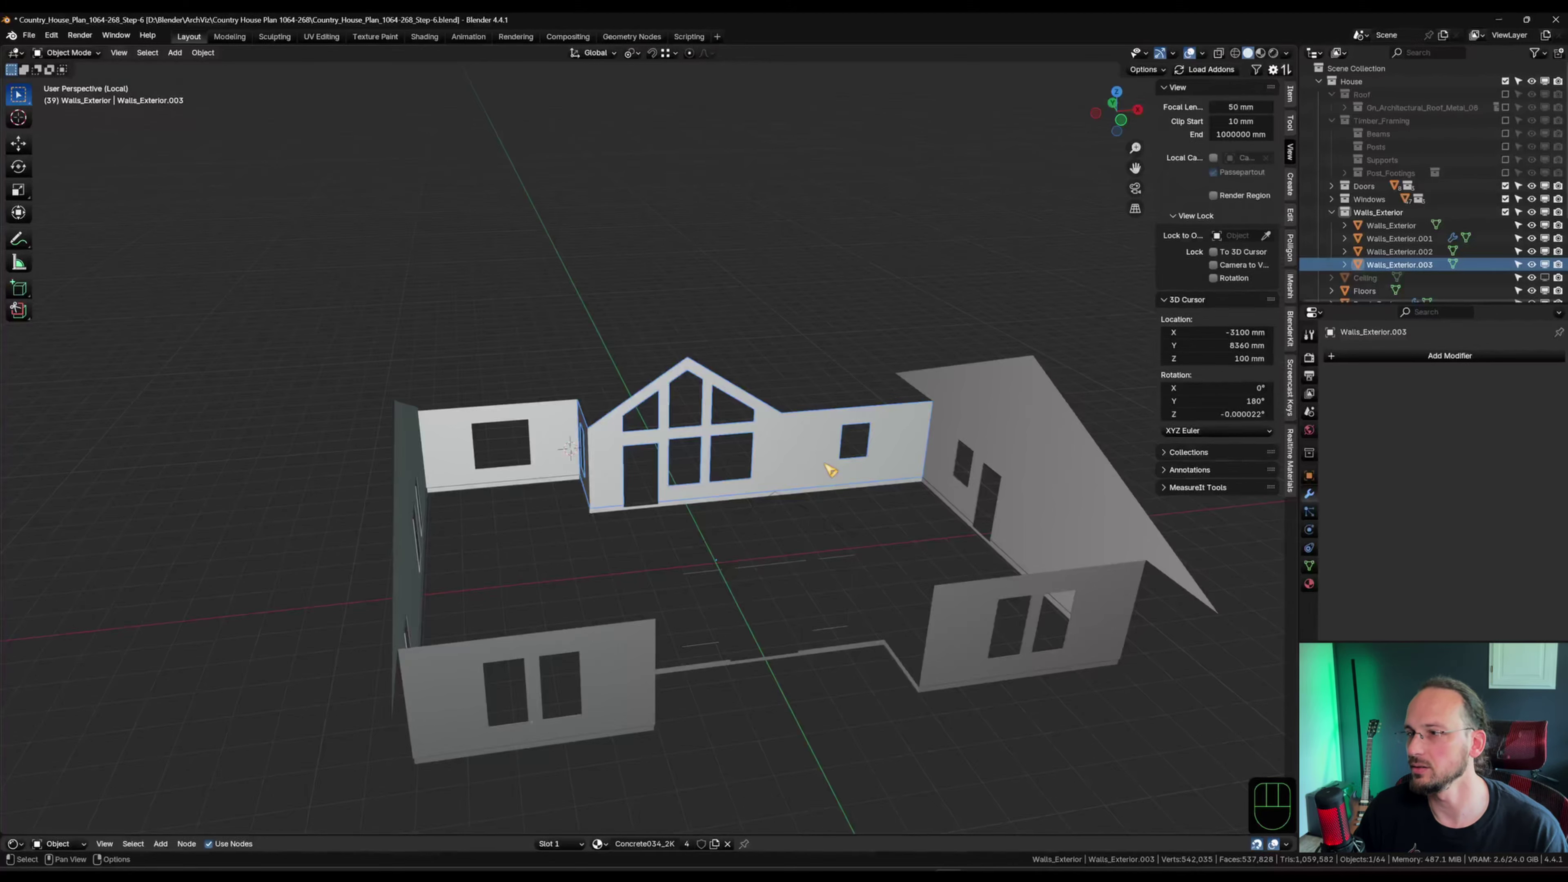
{"action": "key", "text": "F2"}
{"action": "left_click", "coordinate": [806, 461]}
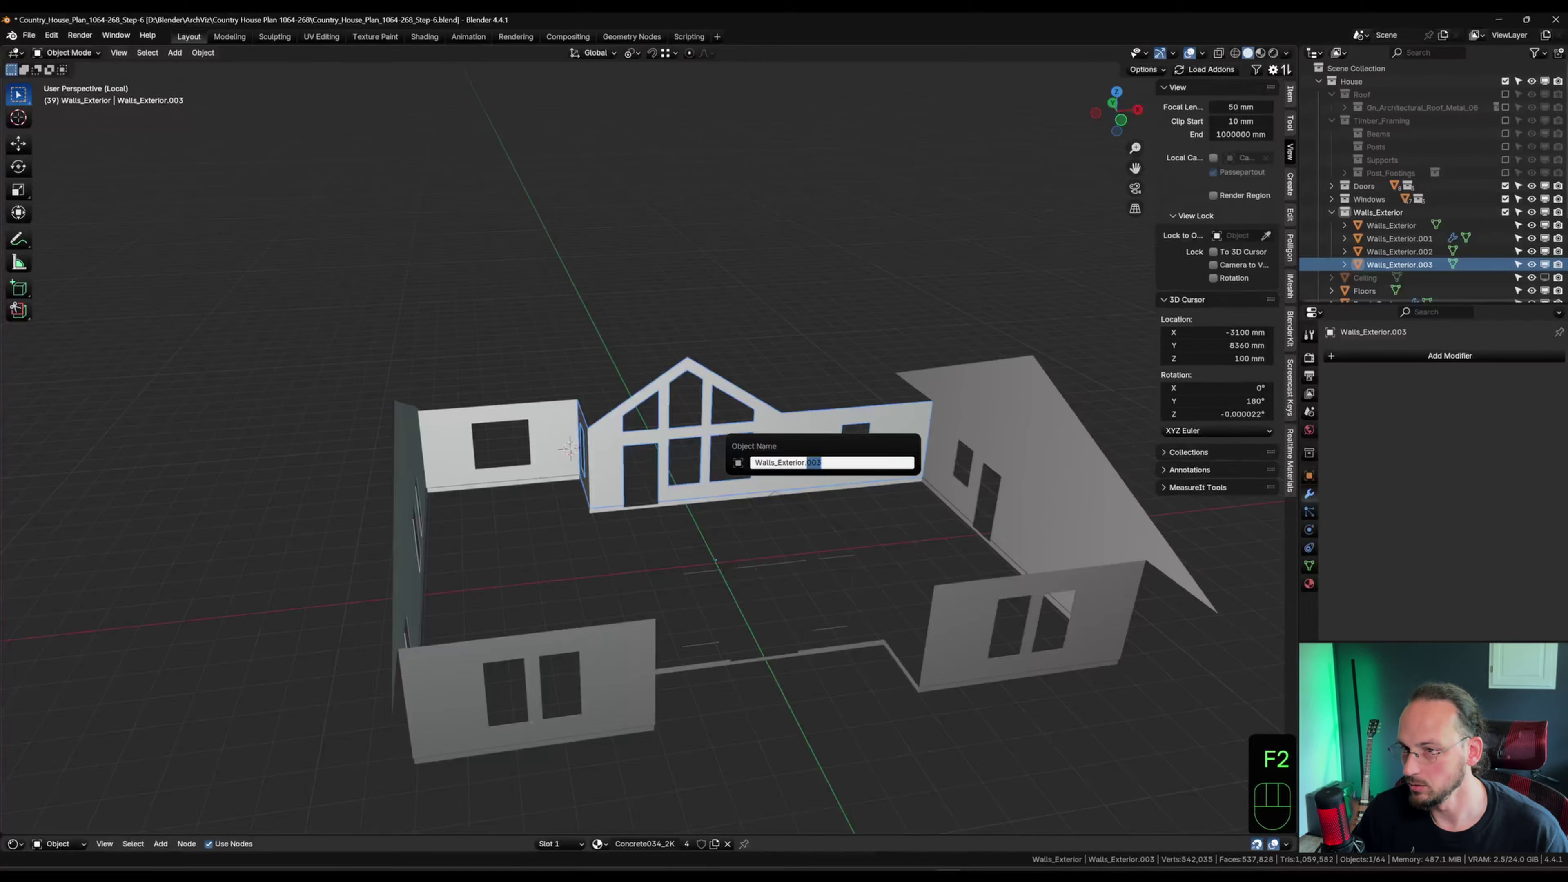
{"action": "key", "text": "BackSpace"}
{"action": "type", "text": "_Back_porch"}
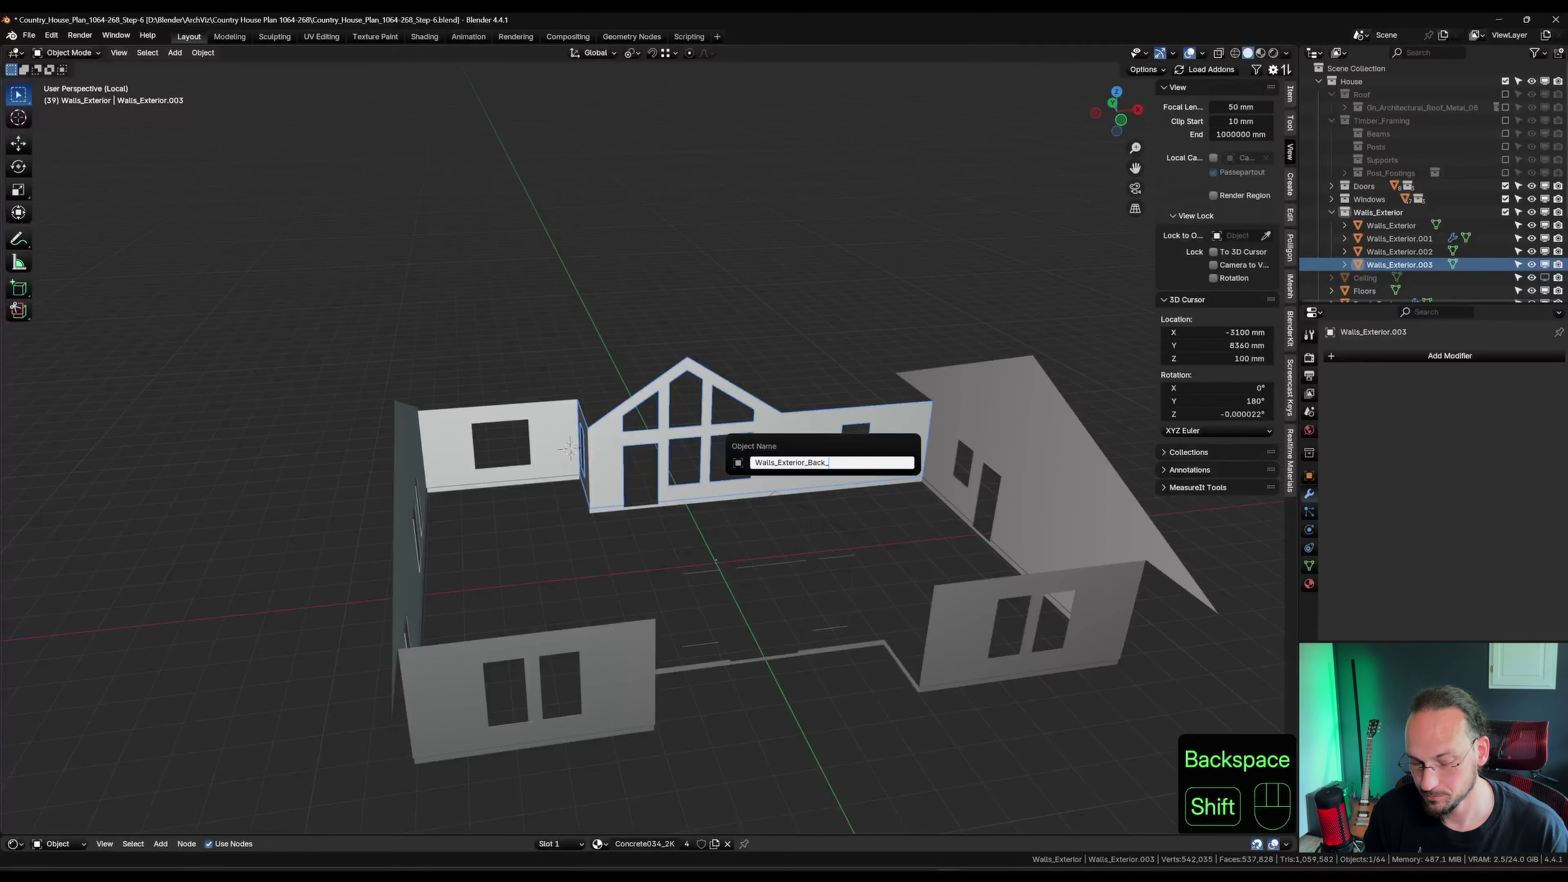
{"action": "key", "text": "Return"}
Rename the object holding the gable-end, front wing and single-window rear walls as Walls_Exterior_Main.
{"action": "left_click", "coordinate": [945, 614]}
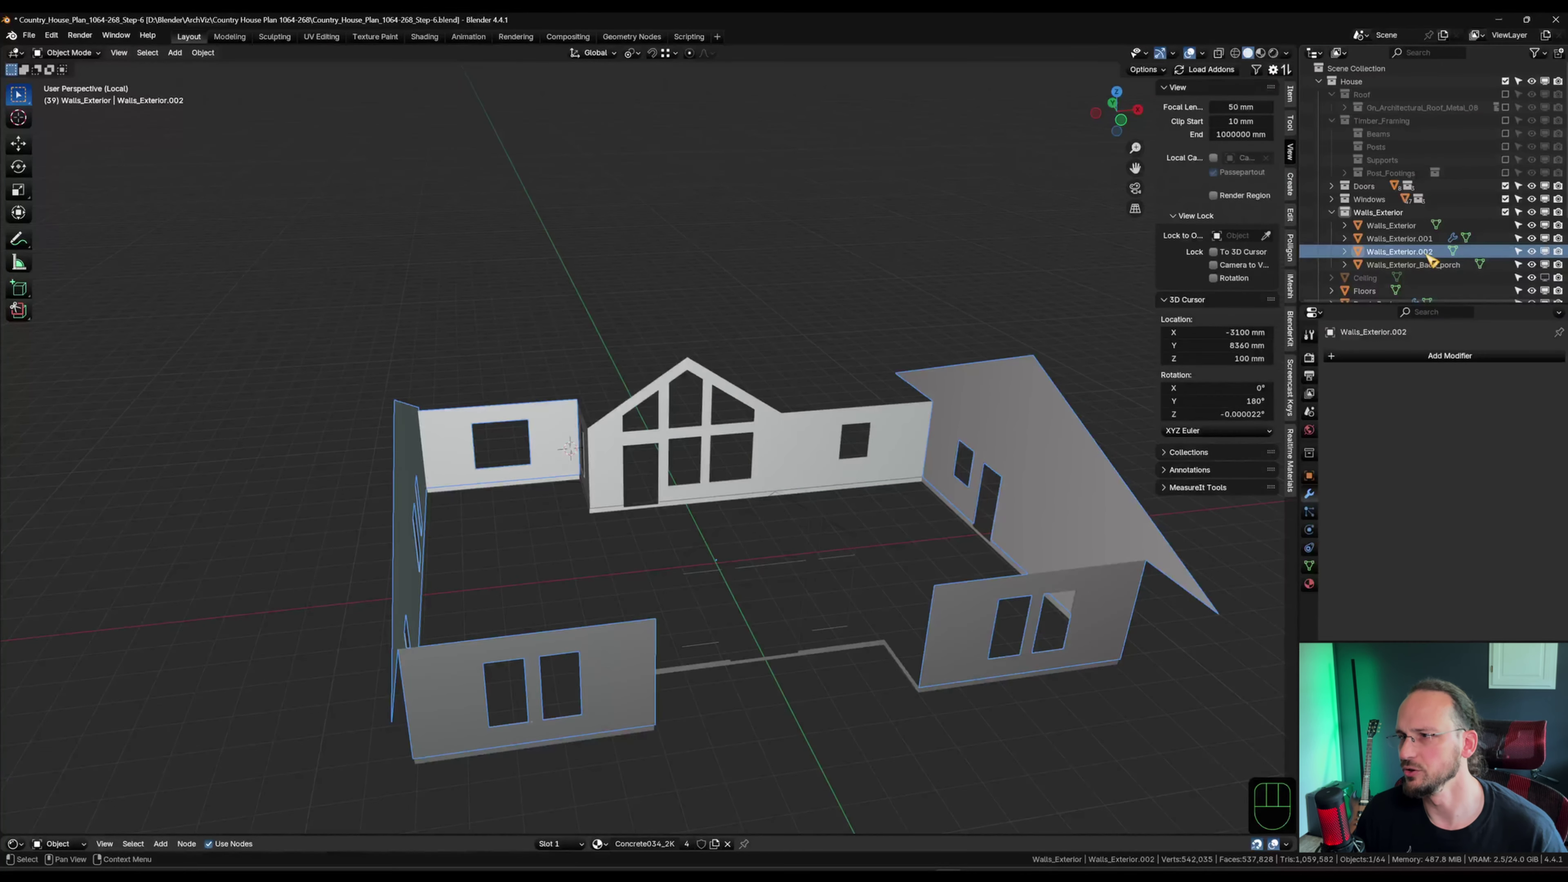
{"action": "key", "text": "F2"}
{"action": "left_click_drag", "start_coordinate": [1416, 175], "coordinate": [1436, 176]}
{"action": "type", "text": "_Main"}
{"action": "key", "text": "Return"}
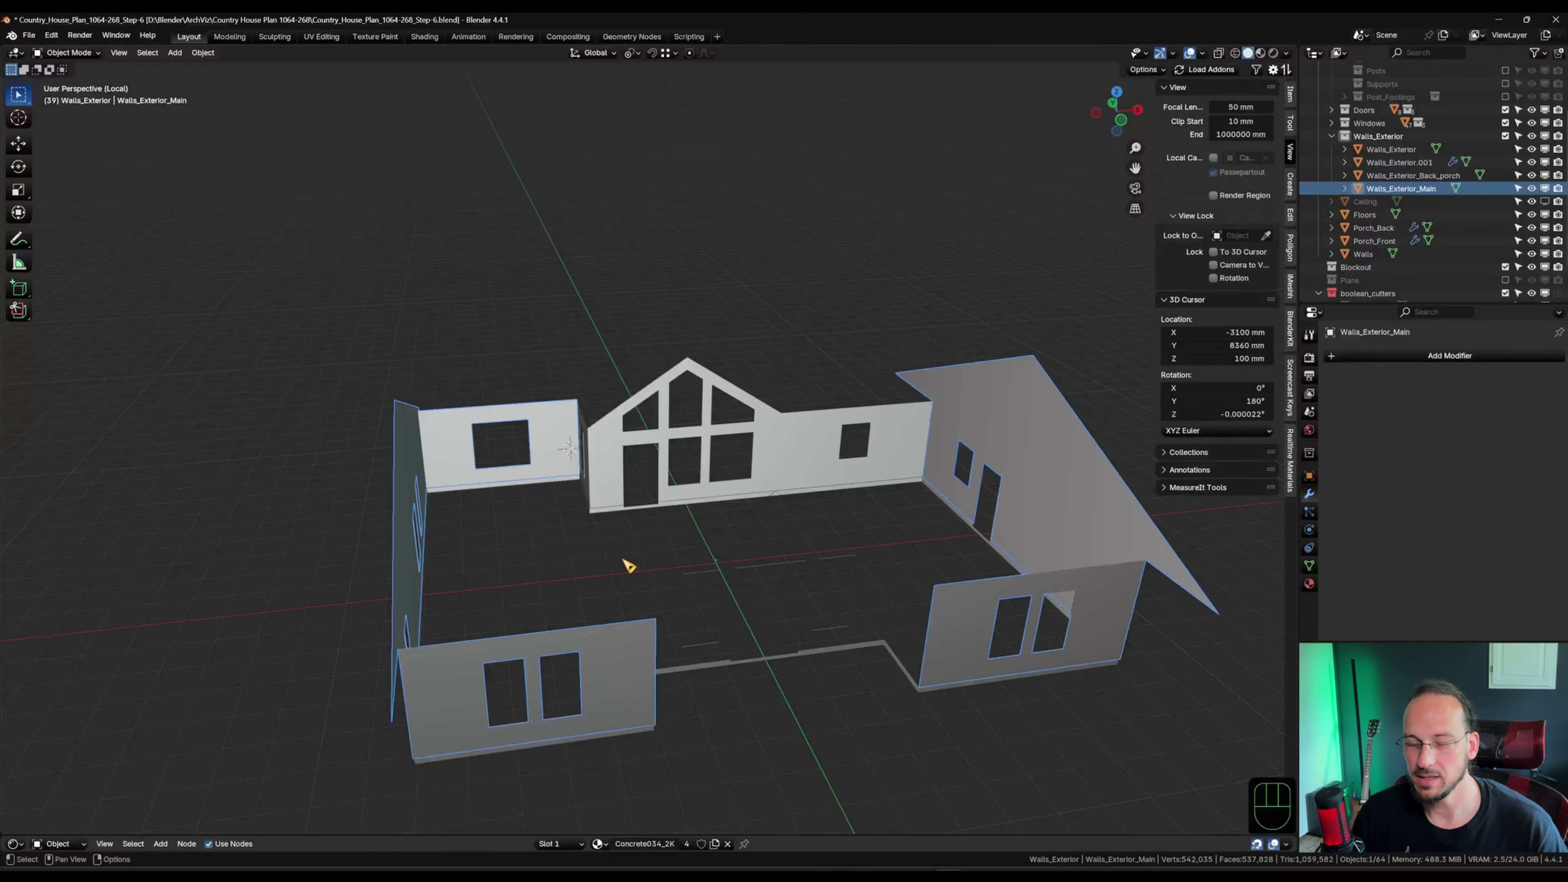
Isolate the Walls_Exterior_Main object in local view and remove its Concrete034_2K material slot.
{"action": "middle_click_drag", "start_coordinate": [624, 579], "coordinate": [585, 577]}
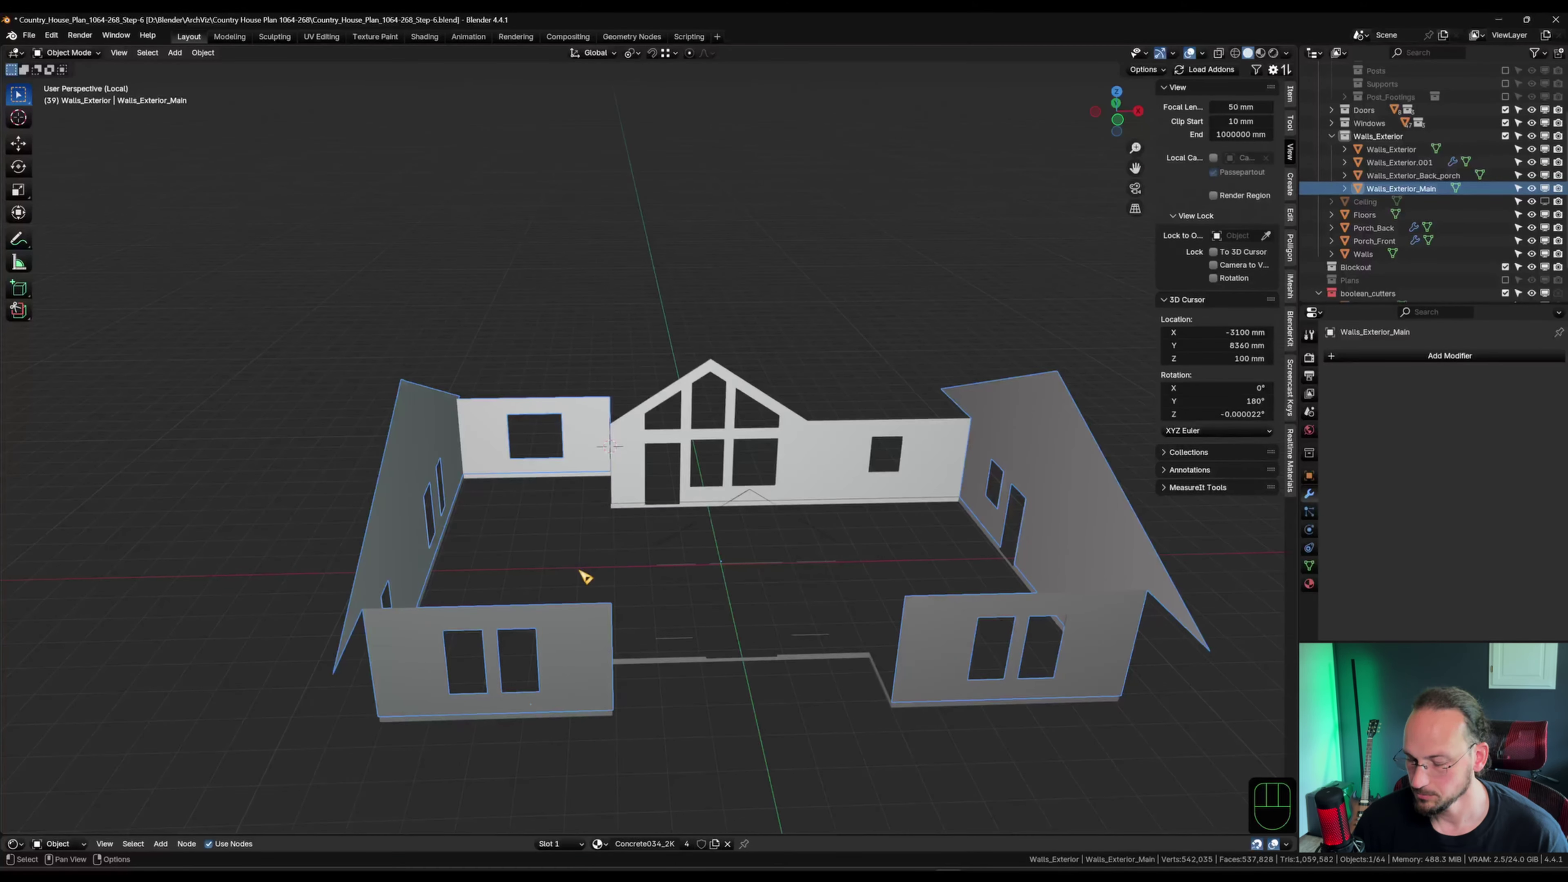
{"action": "key", "text": "KP_Divide"}
{"action": "key", "text": "KP_Divide"}
{"action": "middle_click_drag", "start_coordinate": [581, 571], "coordinate": [590, 522]}
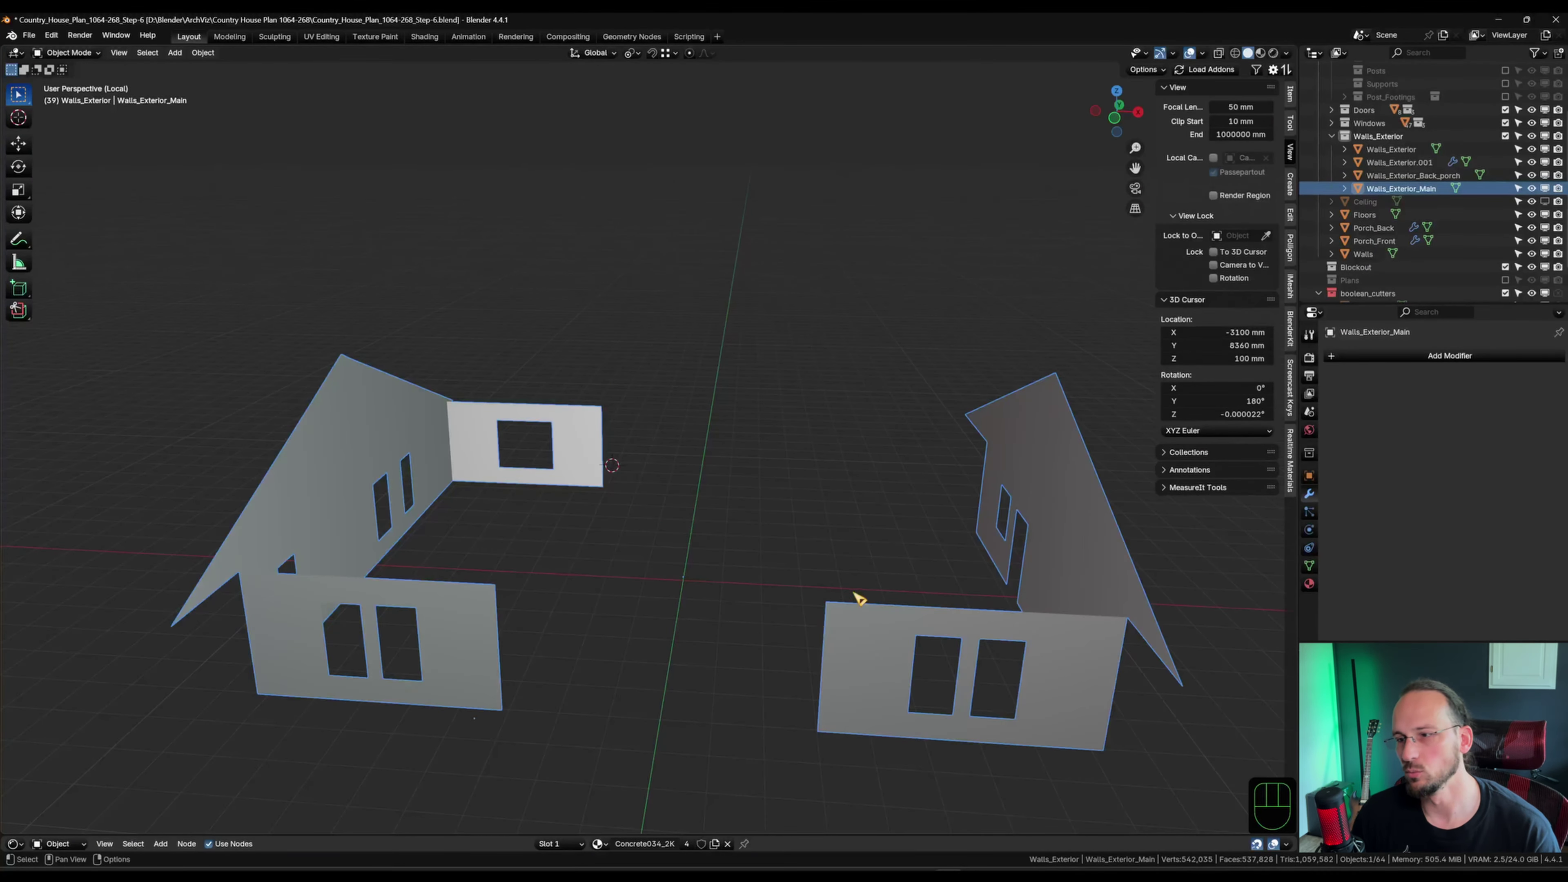
{"action": "left_click", "coordinate": [1310, 584]}
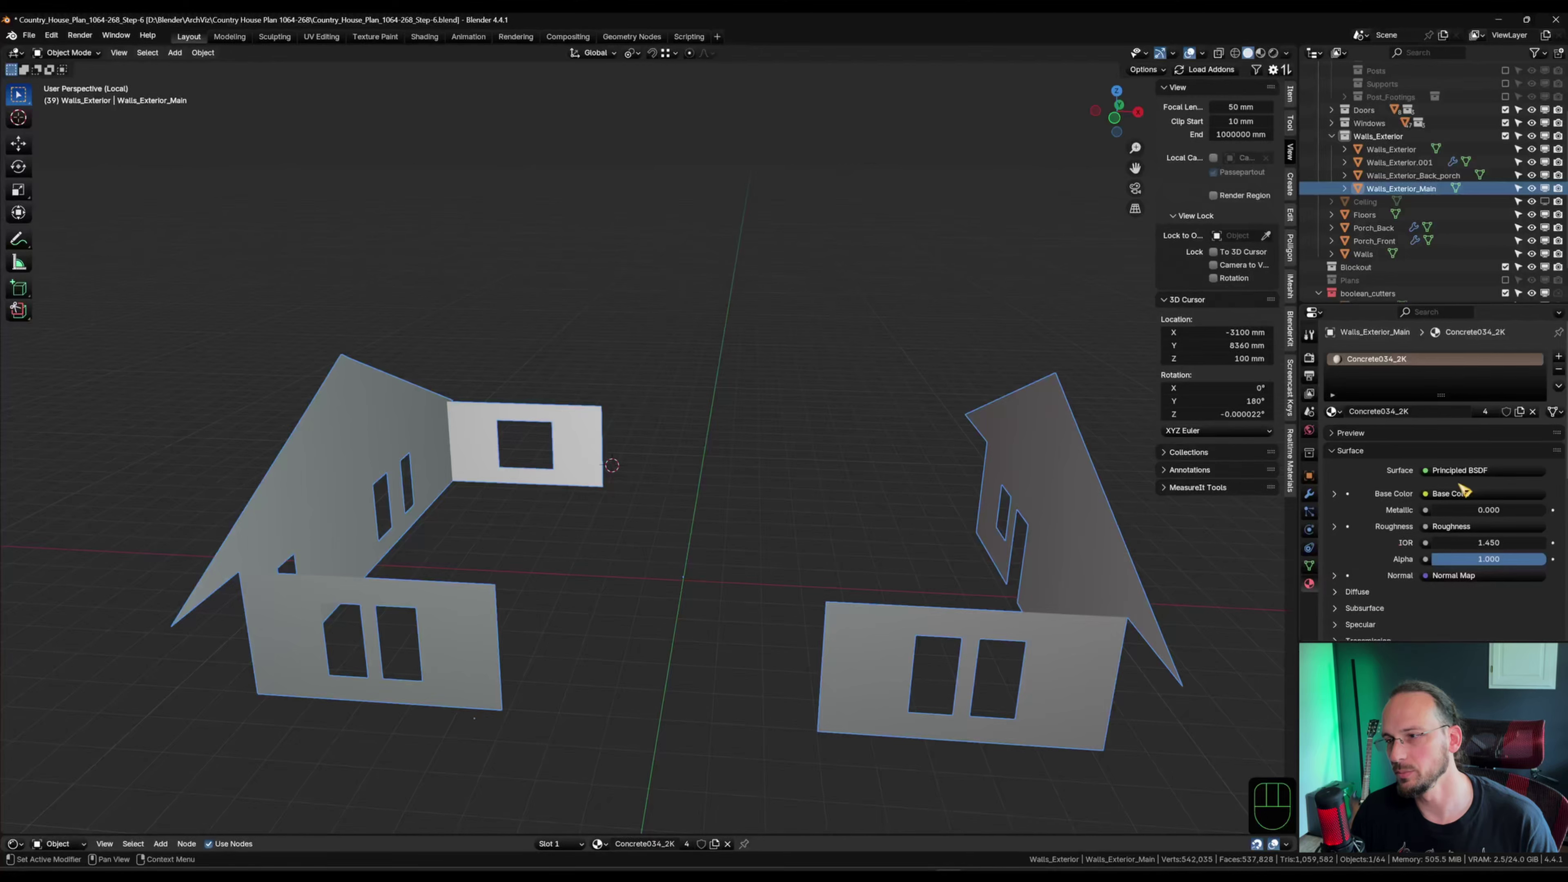
{"action": "left_click", "coordinate": [1557, 371]}
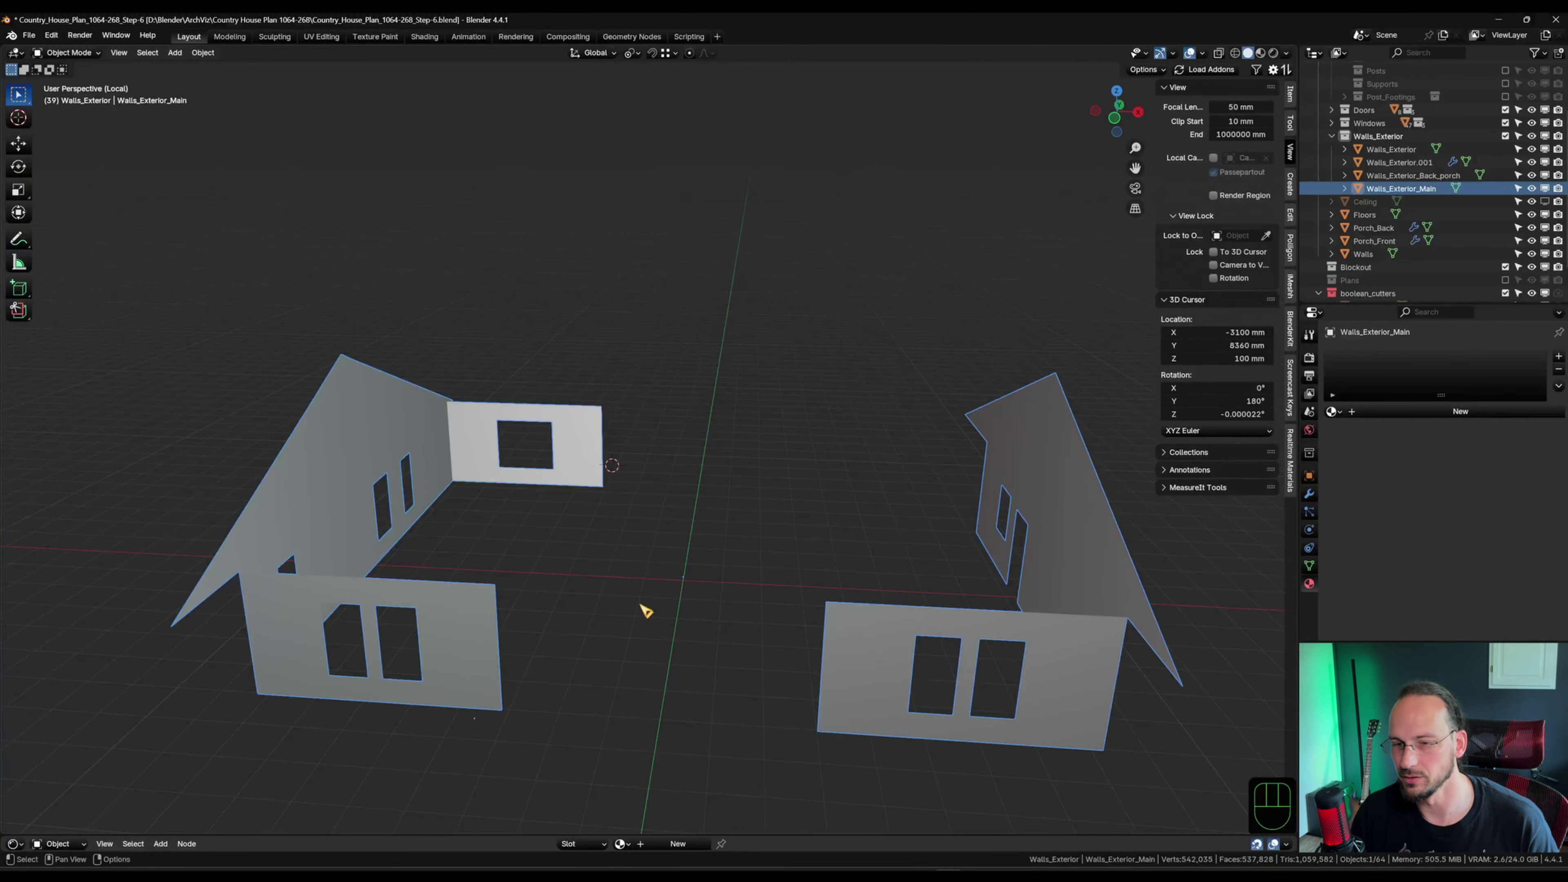
Mark seams on the vertical corner edges where the two front wing walls and the rear wall meet the gable-end walls.
{"action": "key", "text": "Tab"}
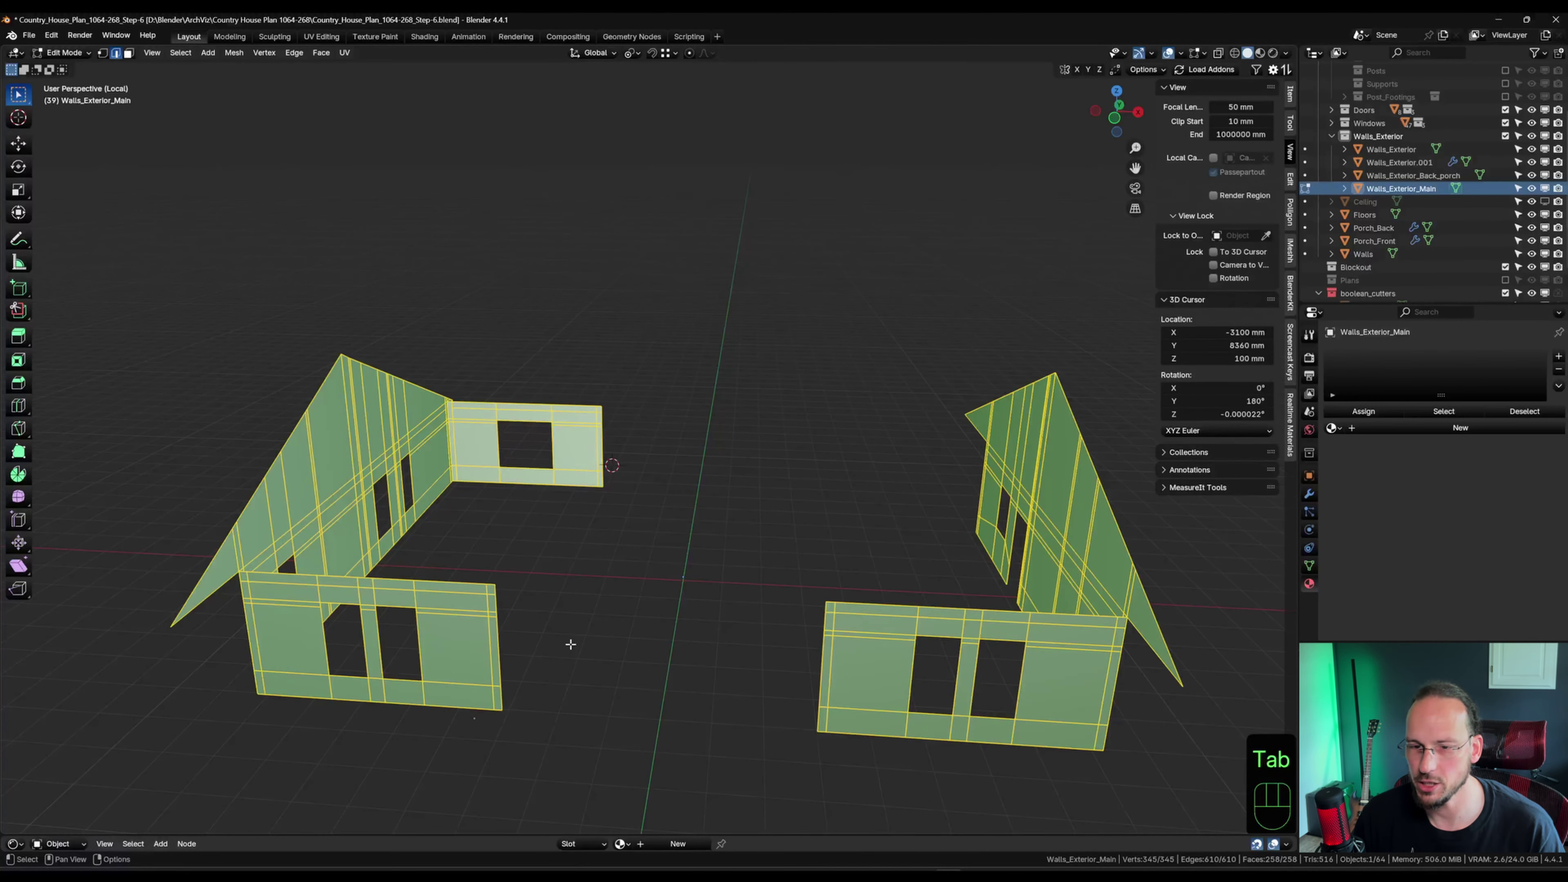
{"action": "left_click", "coordinate": [242, 644]}
{"action": "left_click", "coordinate": [247, 644], "text": "alt"}
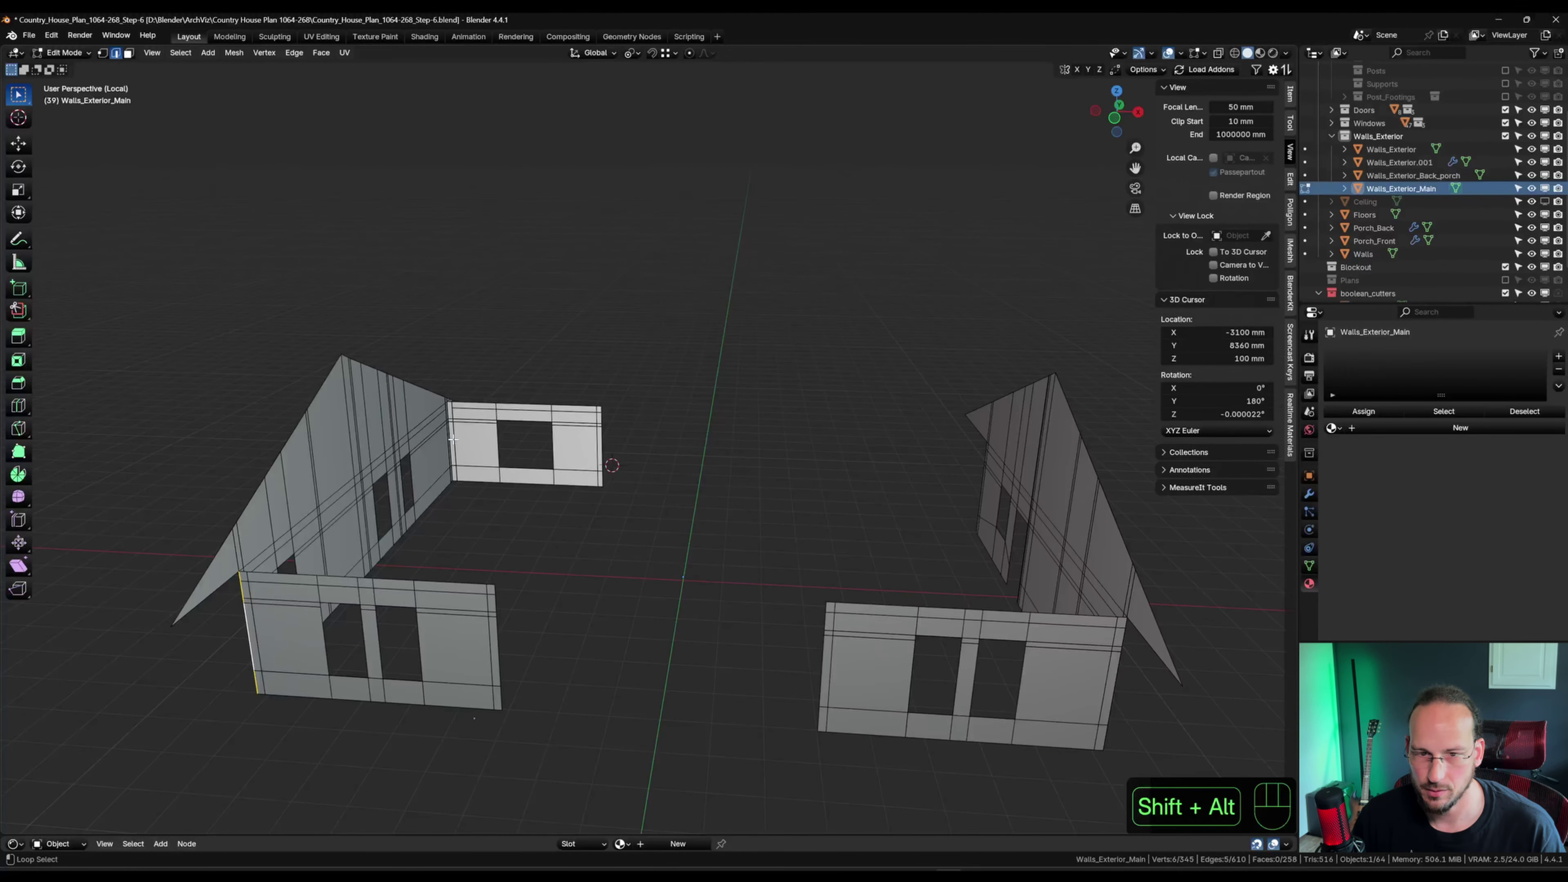
{"action": "left_click", "coordinate": [1118, 674], "text": "alt+shift"}
{"action": "scroll", "coordinate": [407, 378], "scroll_direction": "up", "scroll_amount": 8}
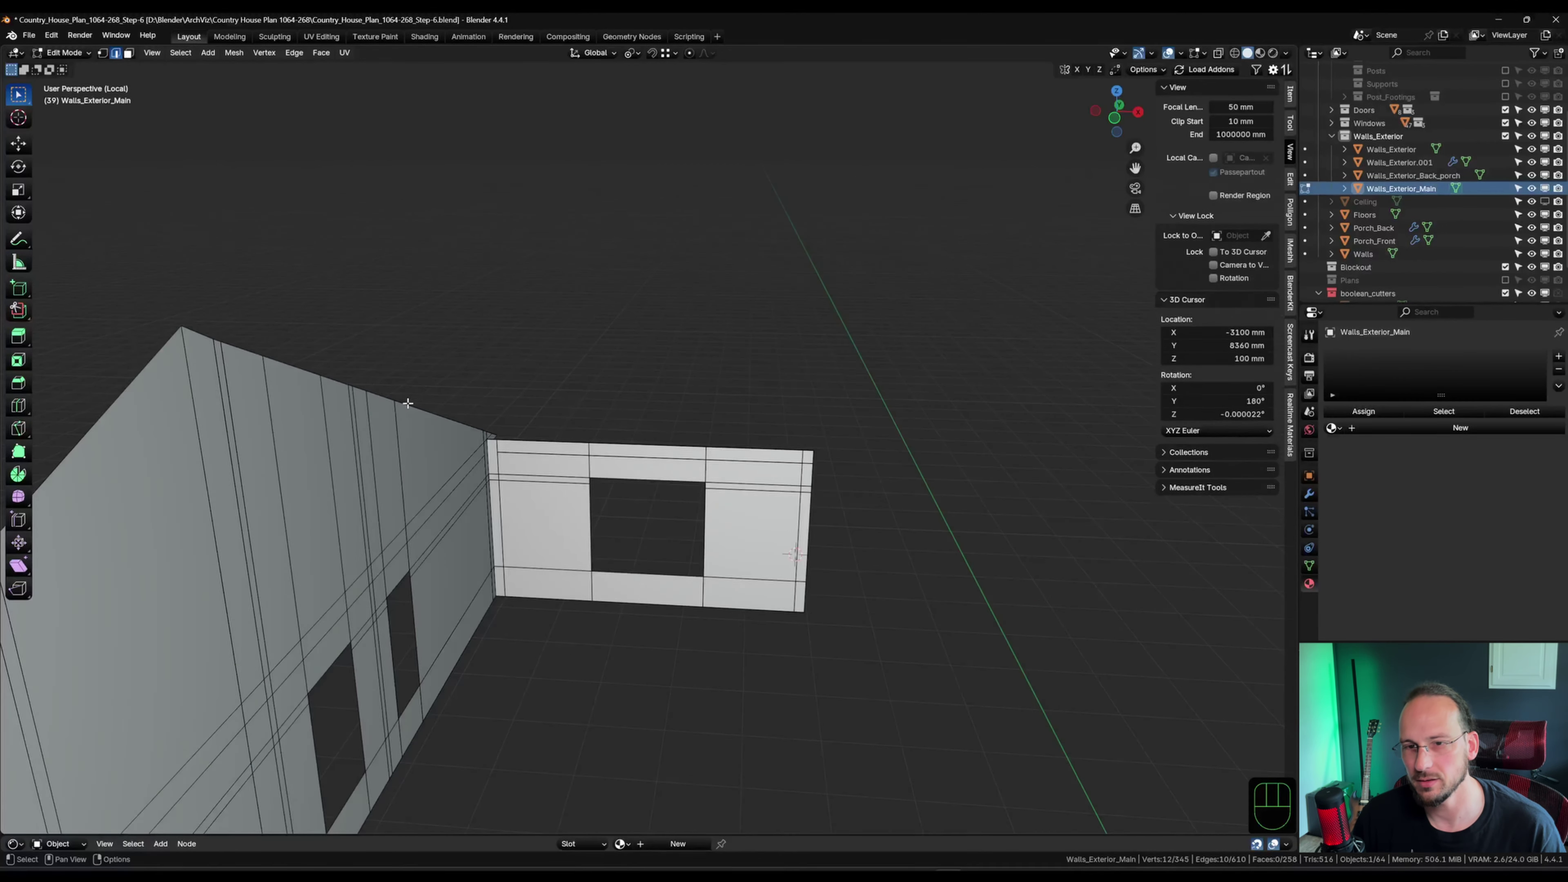
{"action": "left_click", "coordinate": [503, 426], "text": "alt+shift"}
{"action": "left_click", "coordinate": [512, 499], "text": "alt+shift"}
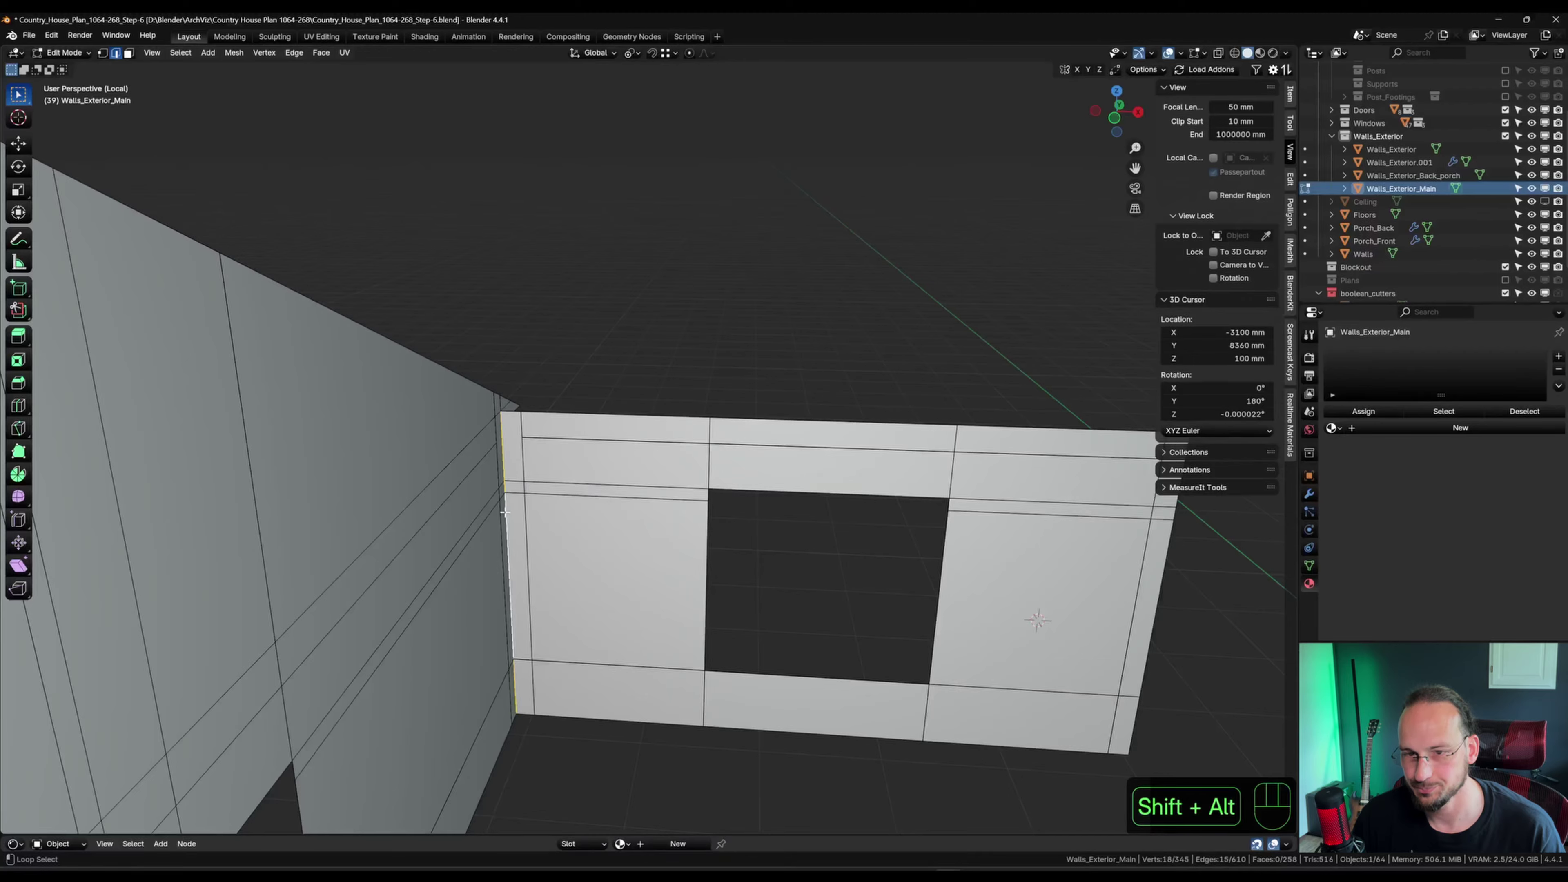
{"action": "scroll", "coordinate": [513, 499], "scroll_direction": "down", "scroll_amount": 10}
{"action": "right_click", "coordinate": [592, 496]}
{"action": "left_click", "coordinate": [563, 497]}
{"action": "middle_click_drag", "start_coordinate": [491, 507], "coordinate": [587, 500]}
Unwrap all faces of the main exterior walls with the Angle Based method.
{"action": "key", "text": "a"}
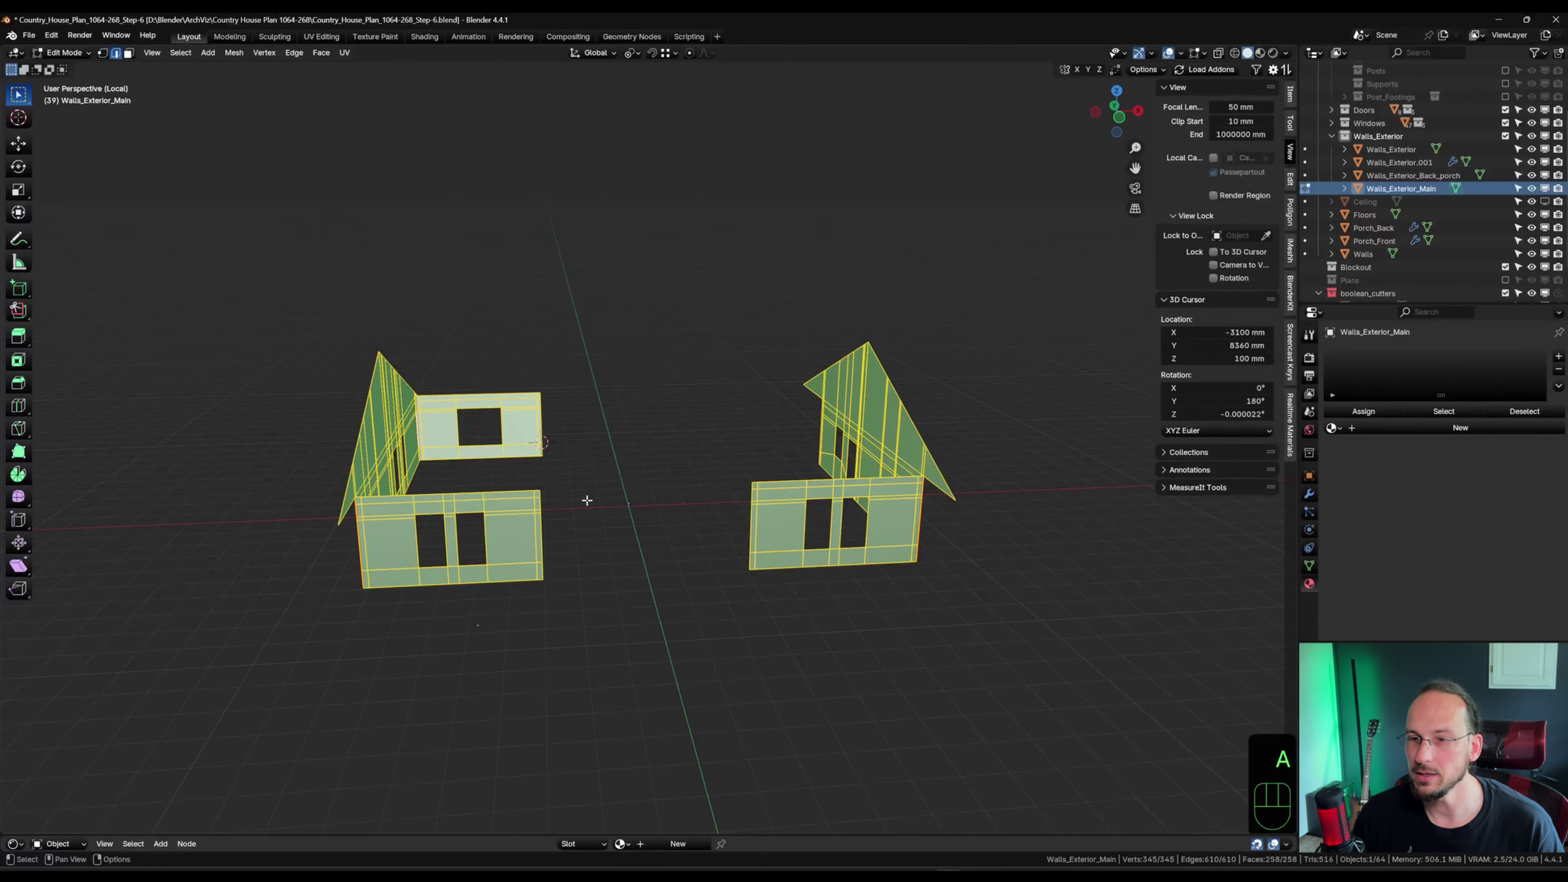
{"action": "key", "text": "u"}
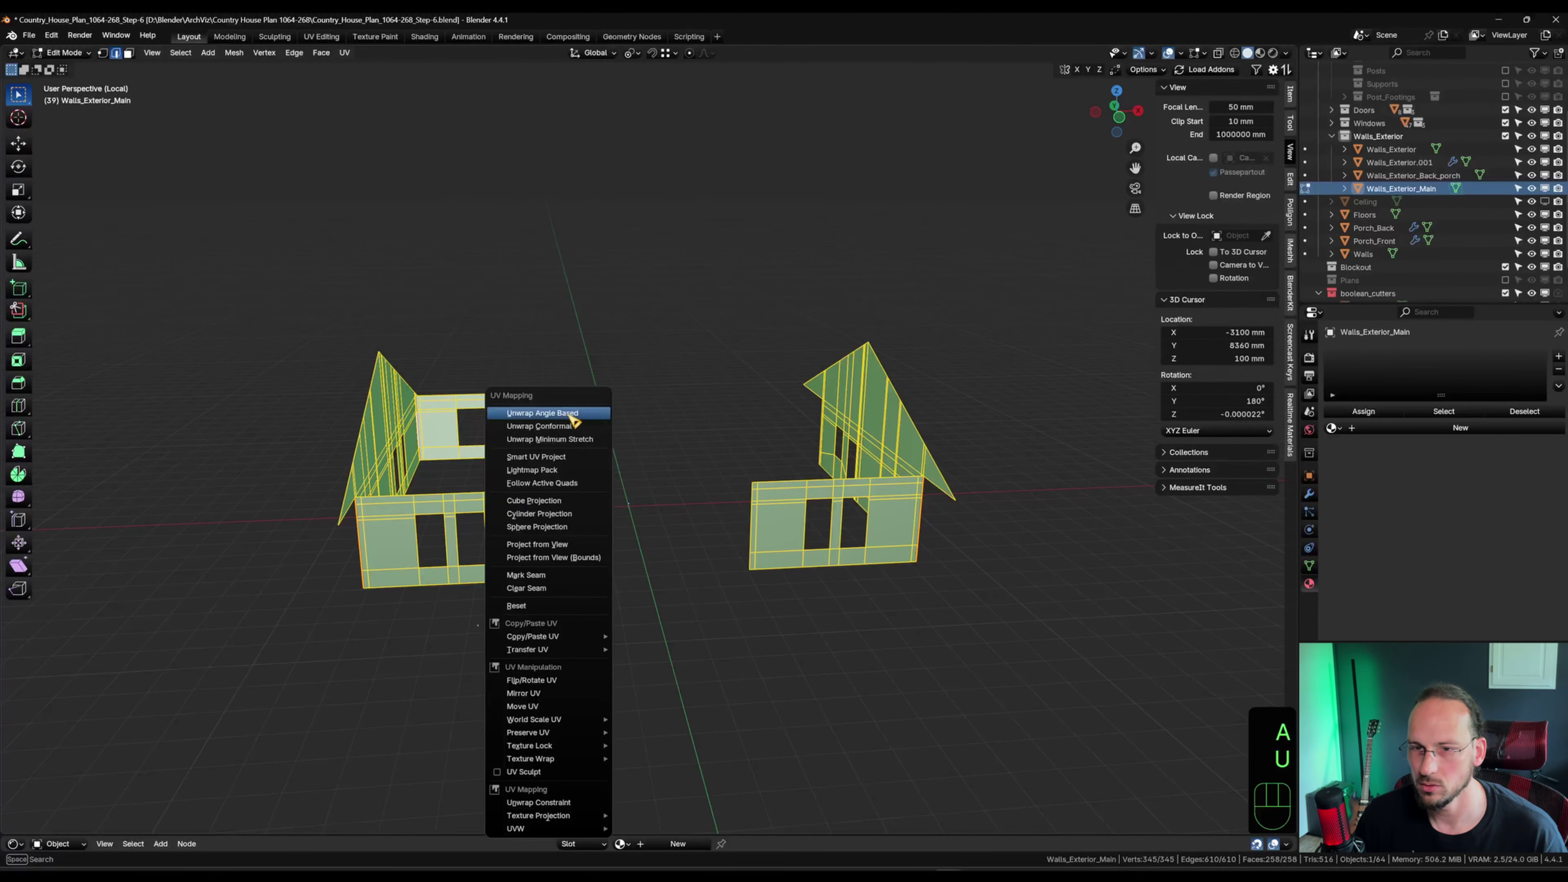
{"action": "left_click", "coordinate": [594, 502]}
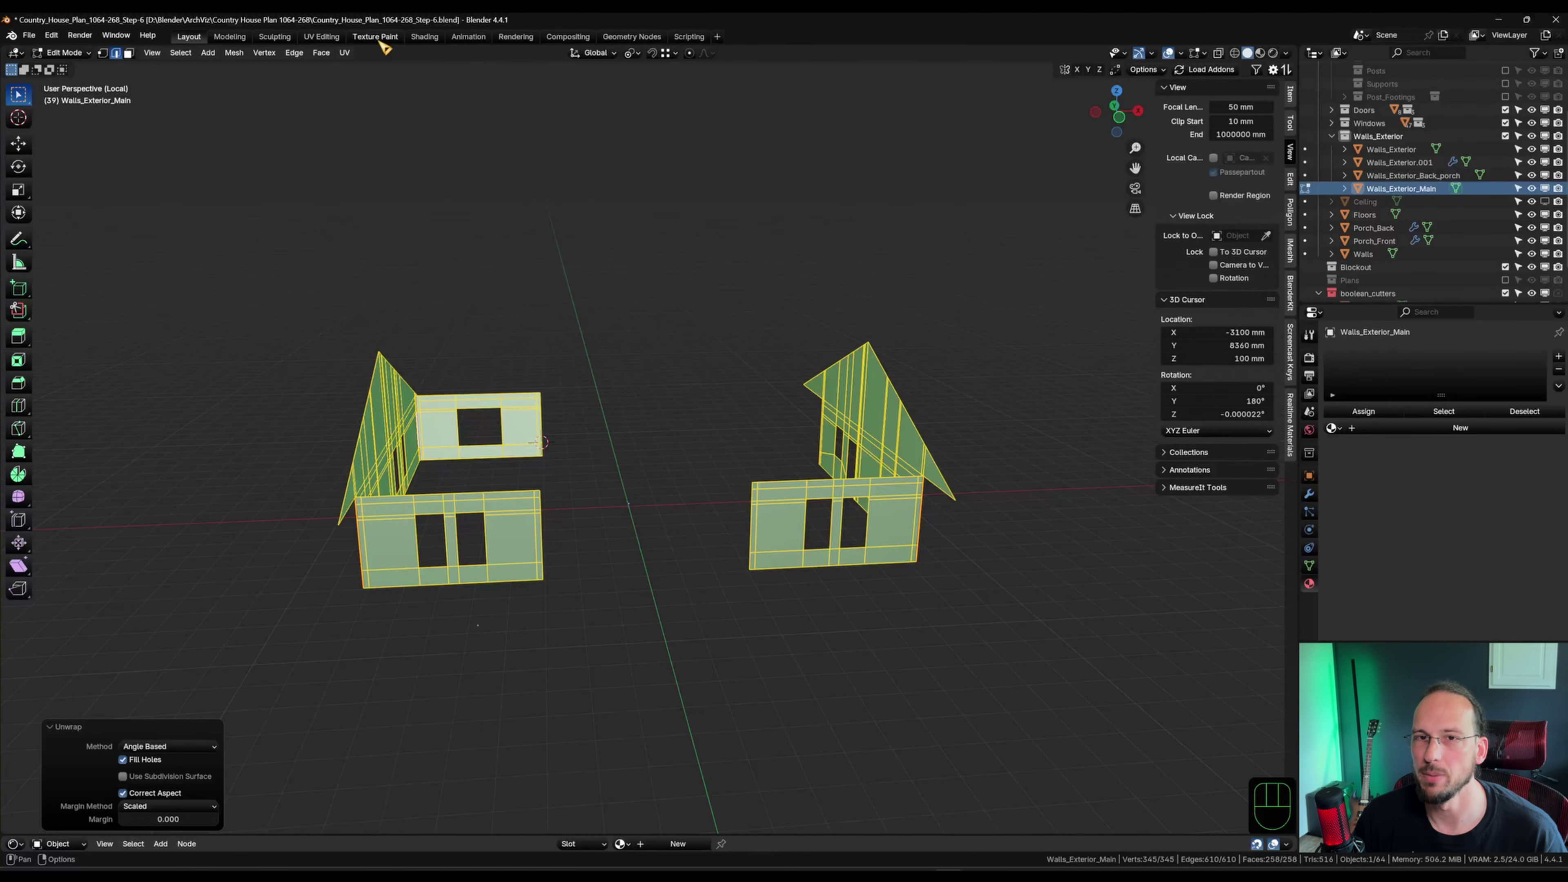
Rotate all UV islands of the main exterior walls by -90° in the UV Editing workspace.
{"action": "left_click", "coordinate": [322, 36]}
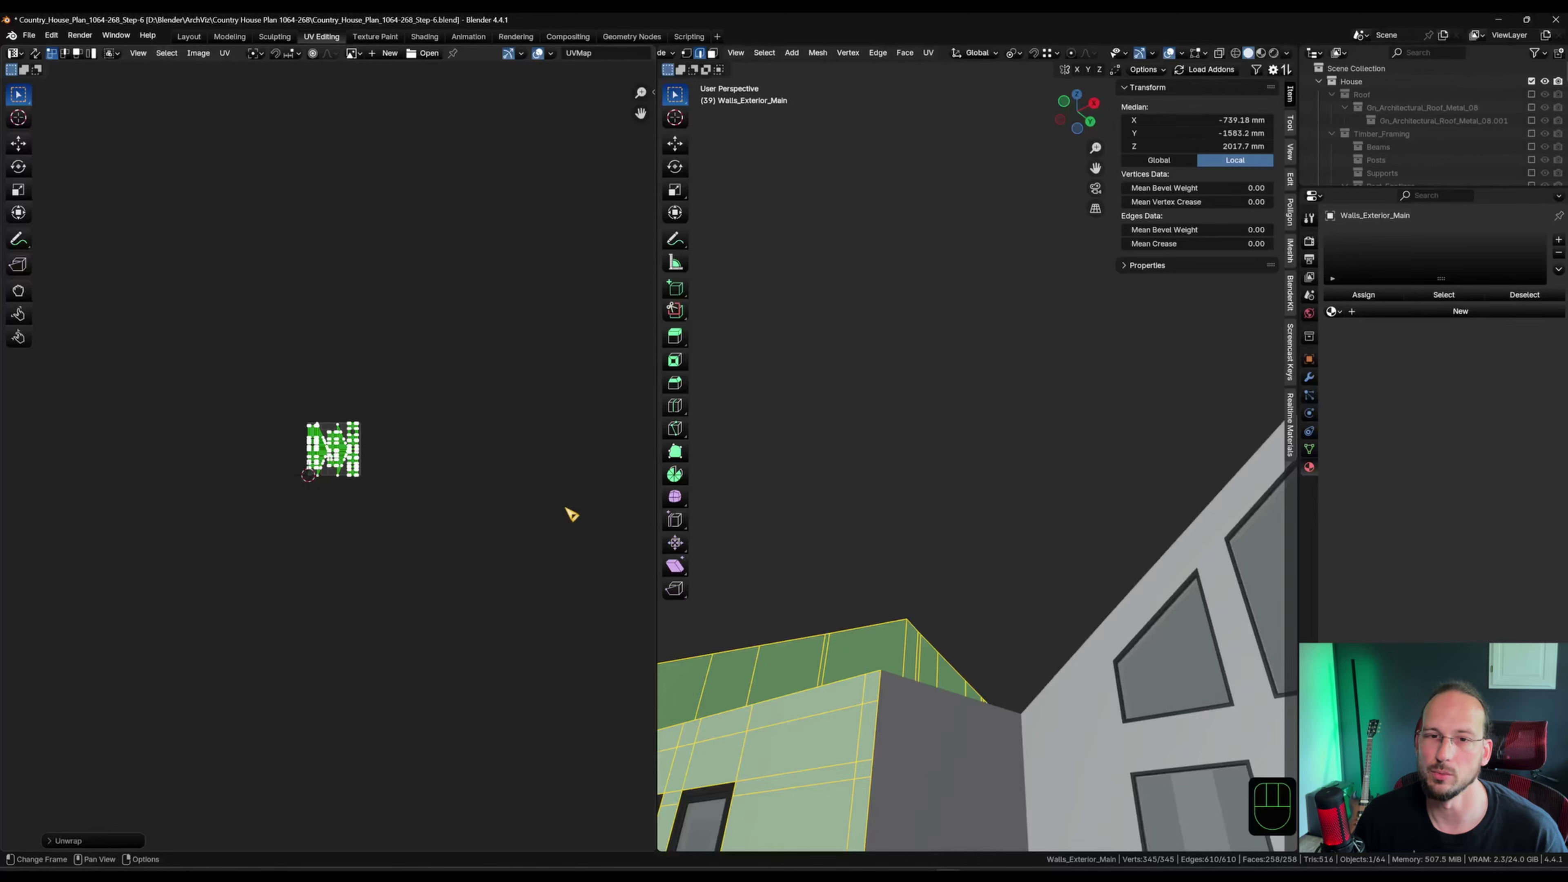
{"action": "scroll", "coordinate": [346, 424], "scroll_direction": "up", "scroll_amount": 8}
{"action": "middle_click_drag", "start_coordinate": [354, 552], "coordinate": [405, 397]}
{"action": "type", "text": "r"}
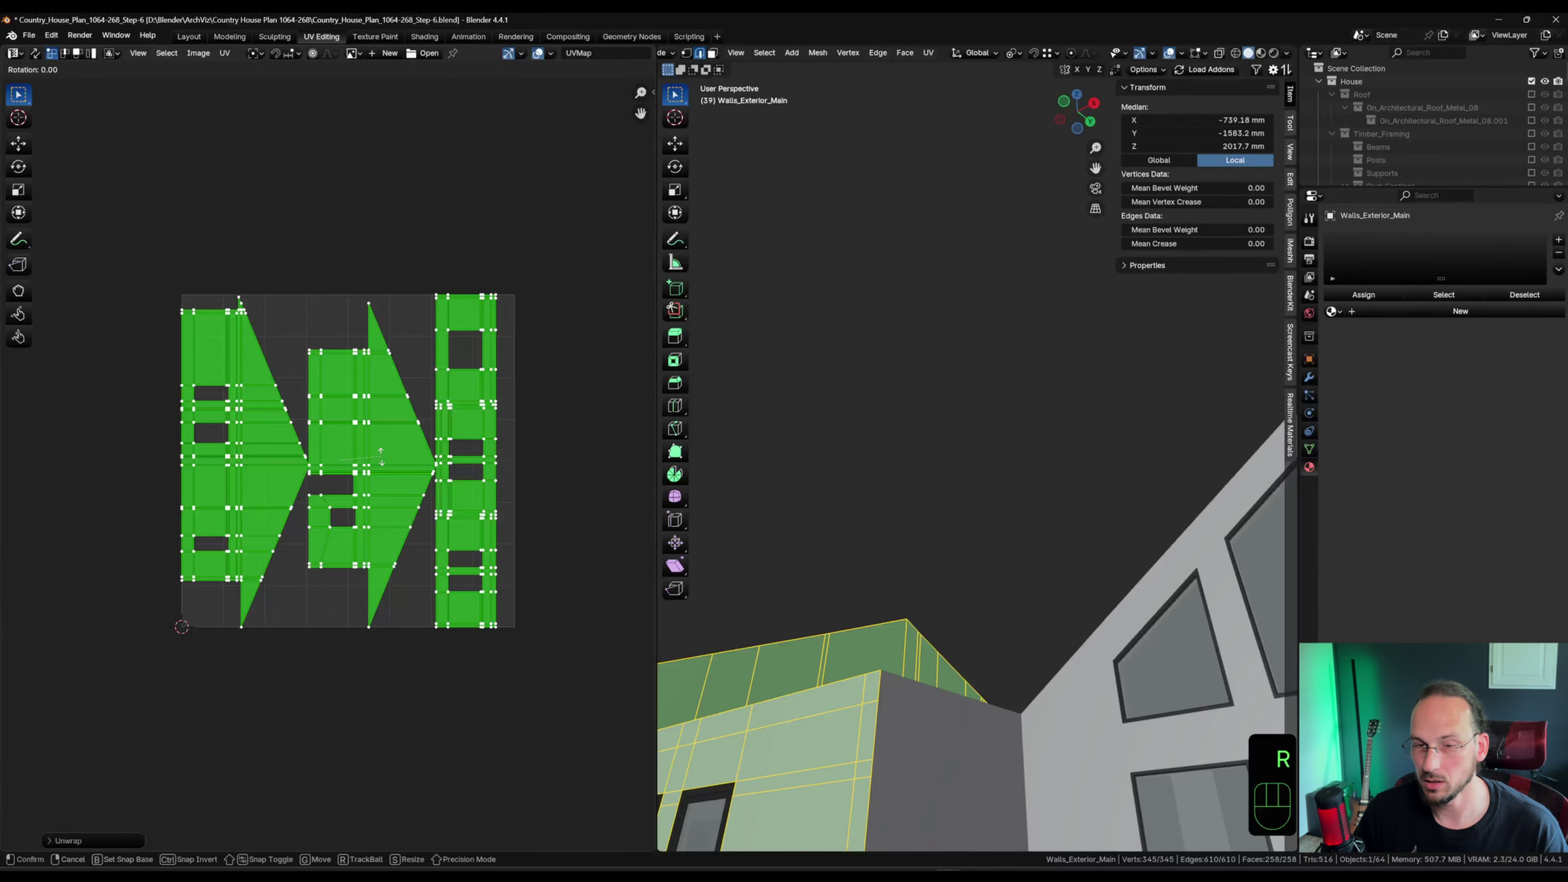
{"action": "type", "text": "-90"}
{"action": "key", "text": "KP_Enter"}
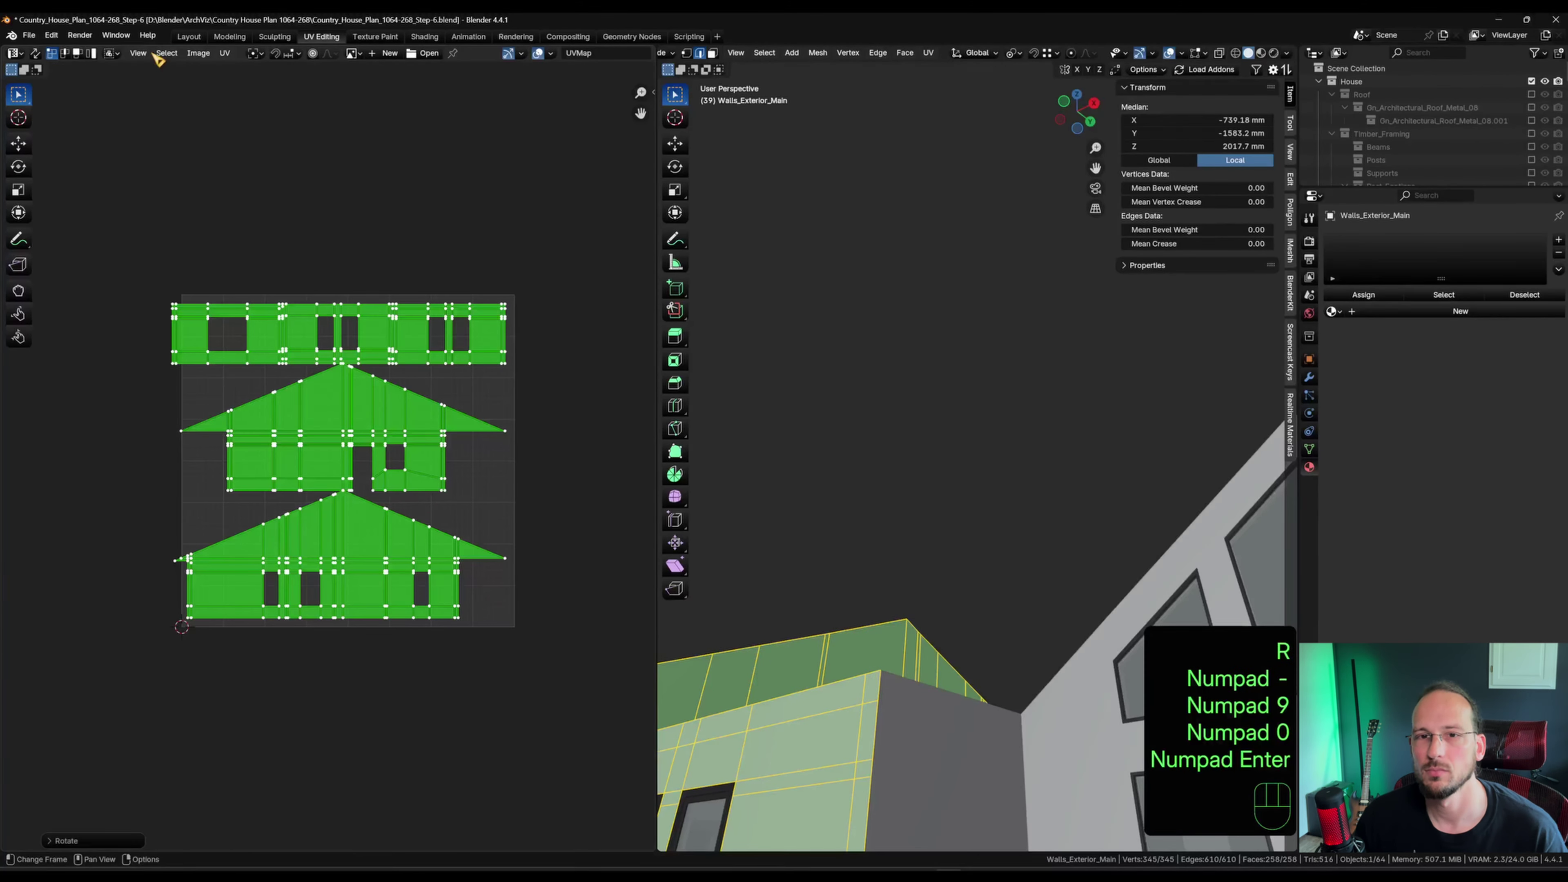
Return to the Layout workspace in Object Mode and leave local view so the whole house is shown.
{"action": "left_click", "coordinate": [196, 37]}
{"action": "key", "text": "Tab"}
{"action": "key", "text": "Tab"}
{"action": "key", "text": "KP_Divide"}
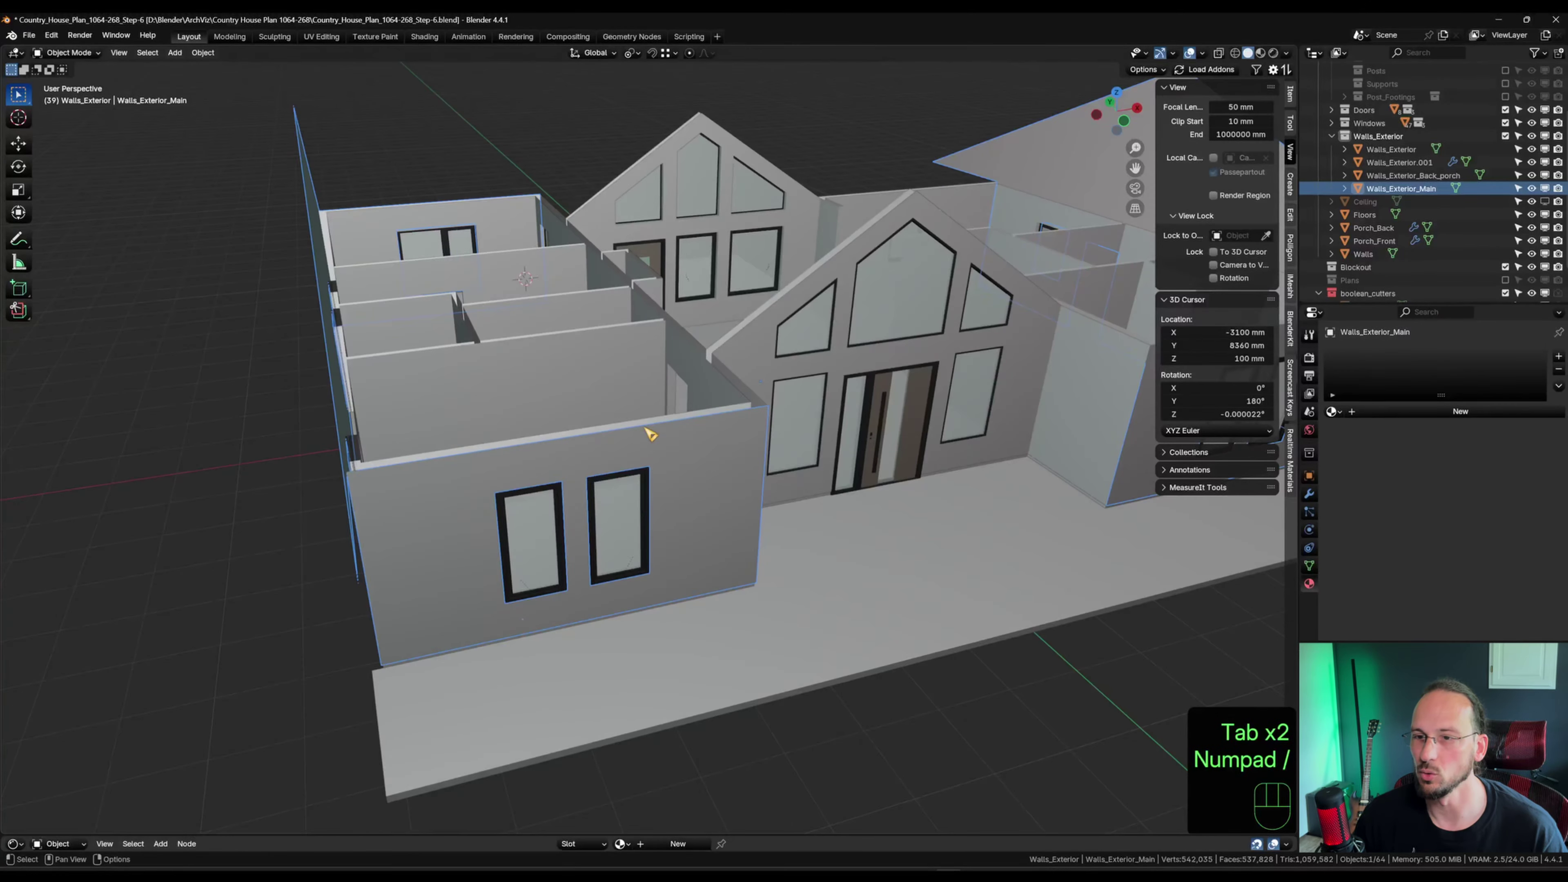
Append the Metal Roof Nodes 06 asset from the iMeshh library to the house scene.
{"action": "middle_click_drag", "start_coordinate": [774, 593], "coordinate": [769, 598], "text": "shift"}
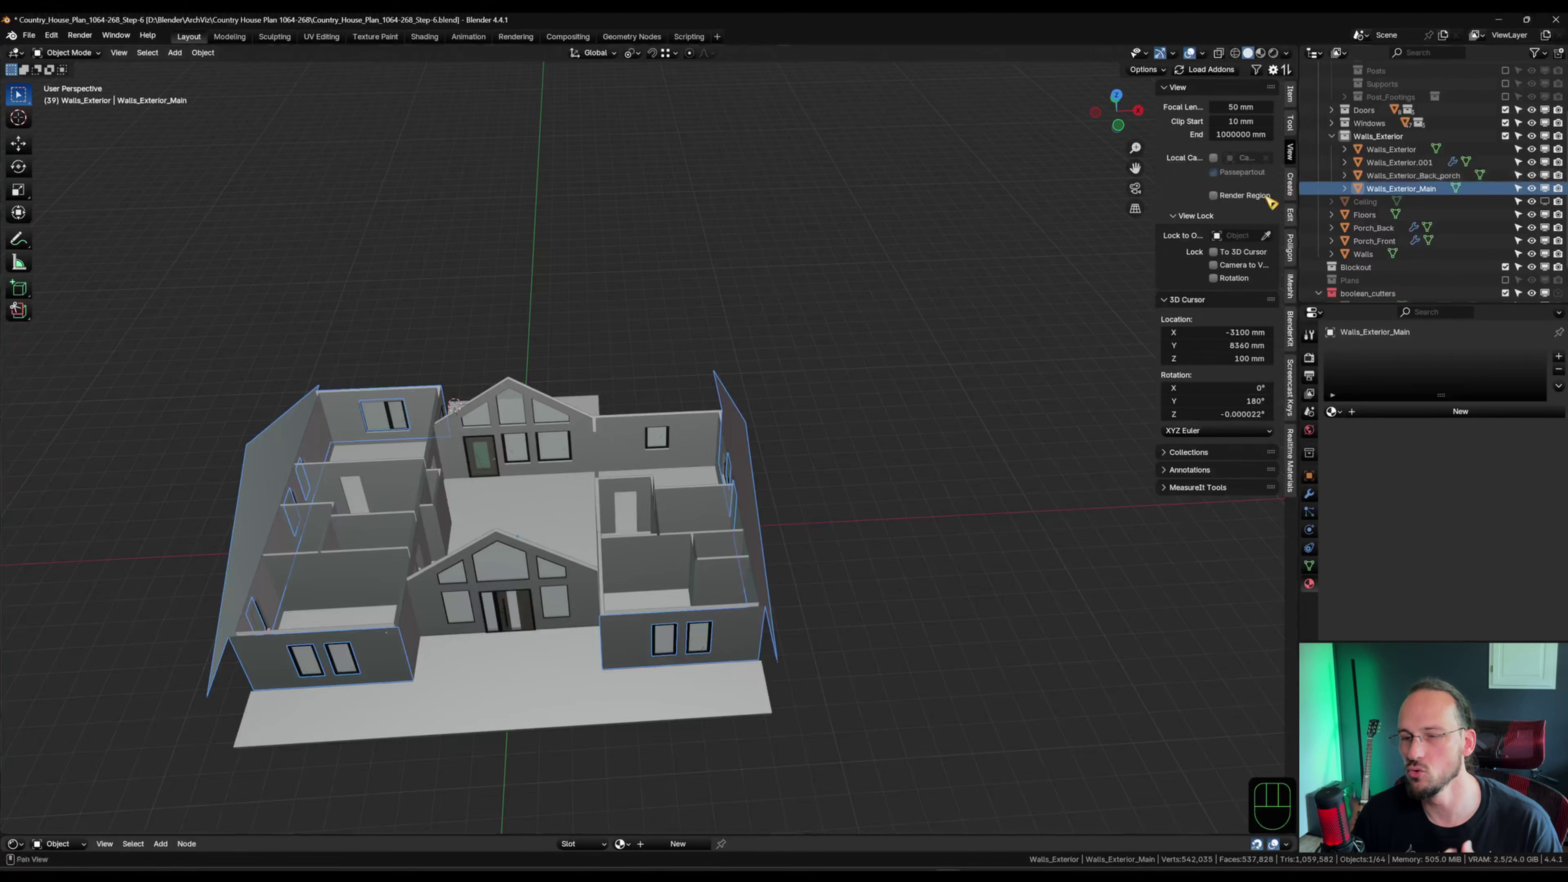
{"action": "left_click", "coordinate": [1291, 291]}
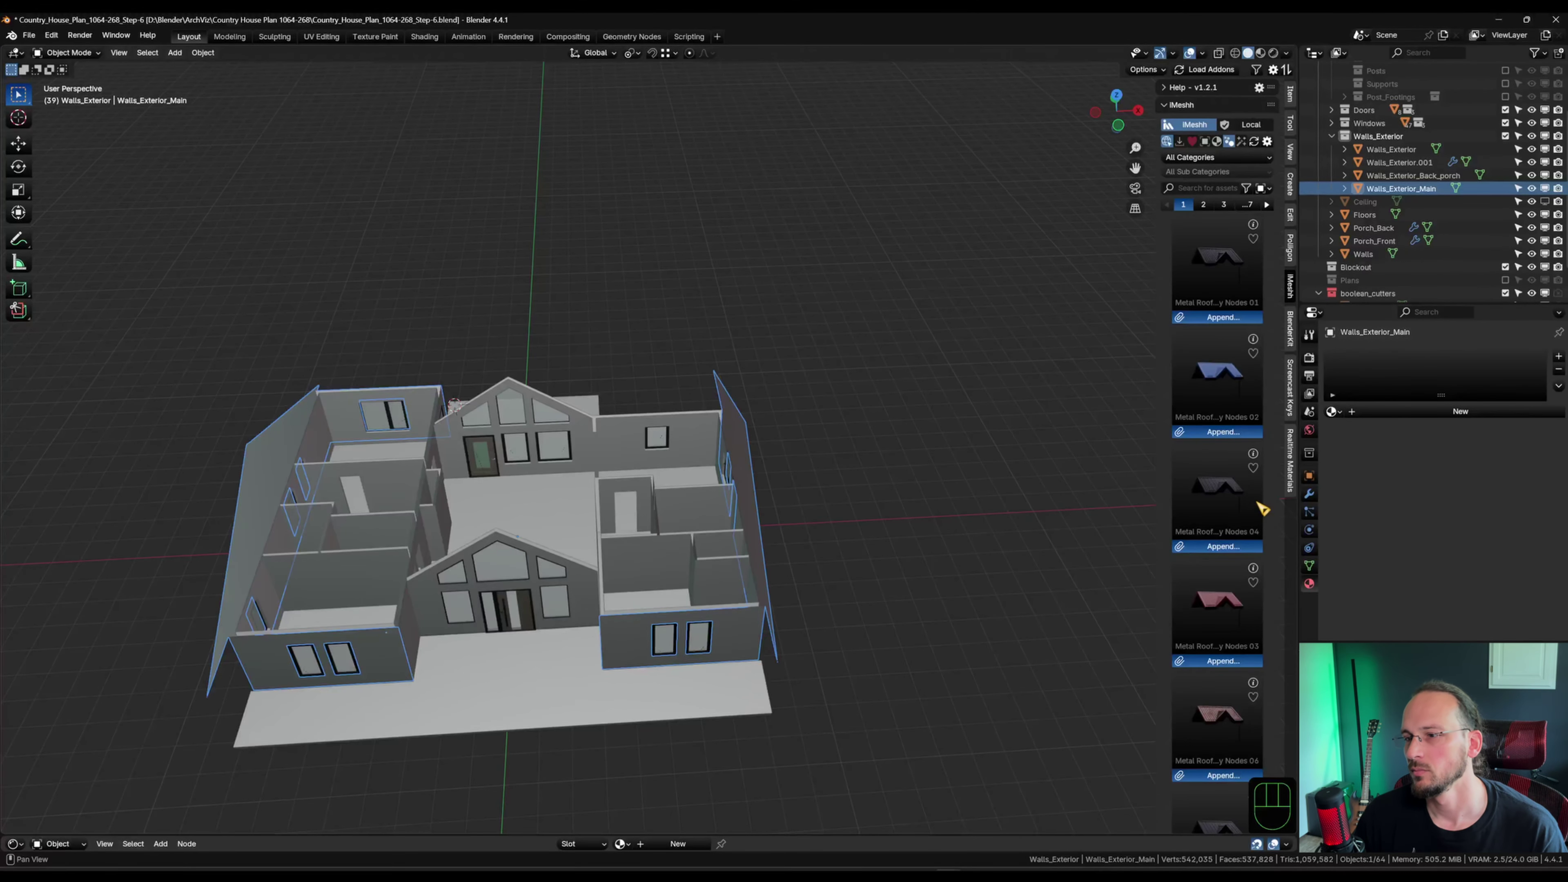
{"action": "scroll", "coordinate": [1236, 487], "scroll_direction": "down", "scroll_amount": 5}
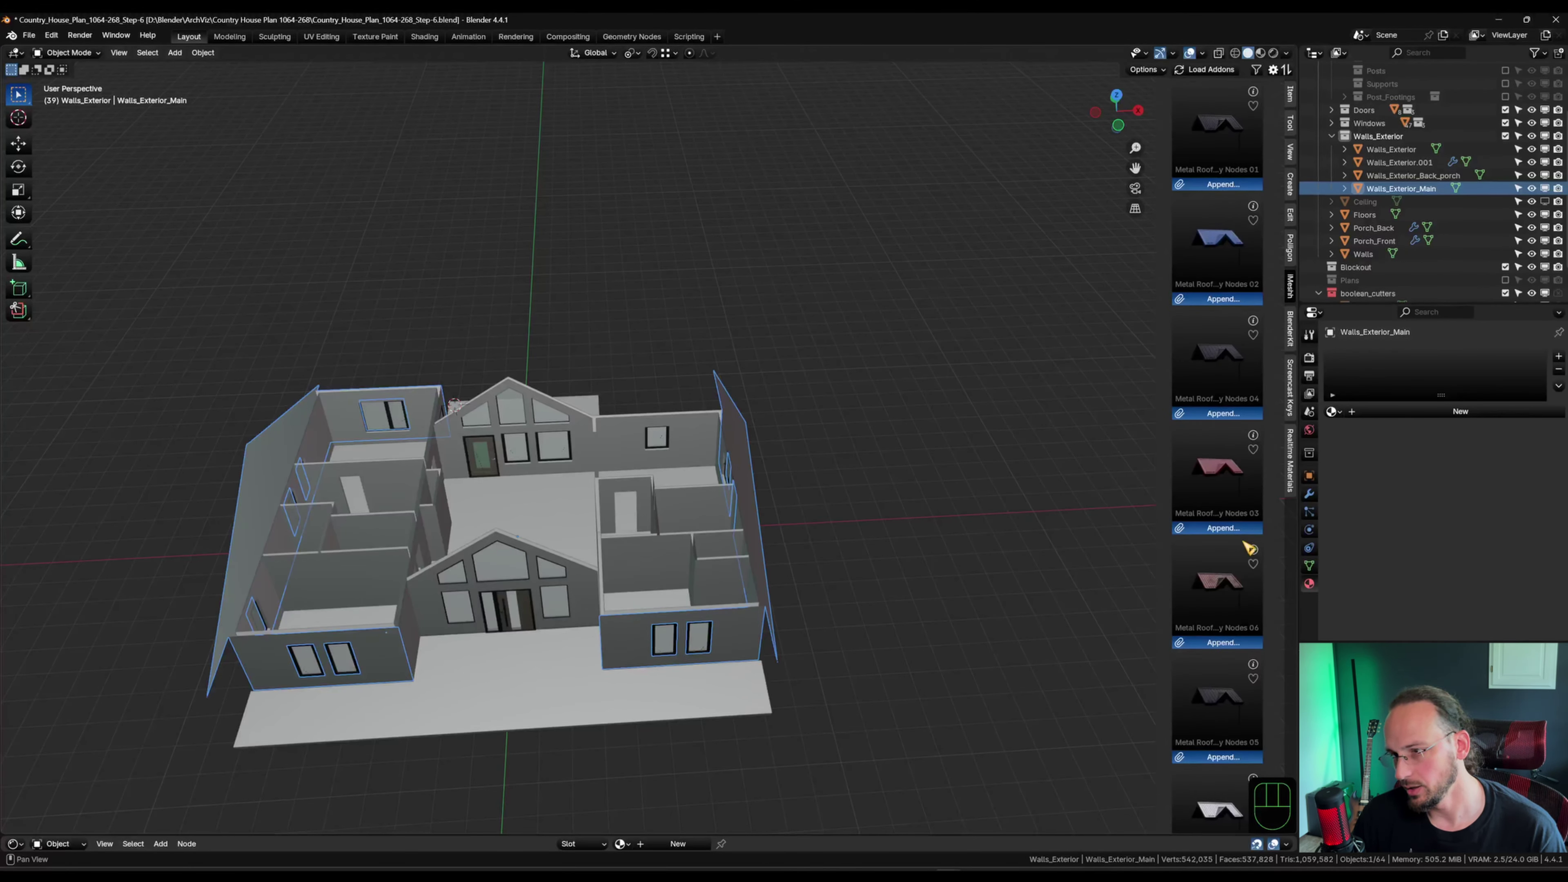
{"action": "left_click", "coordinate": [1252, 549]}
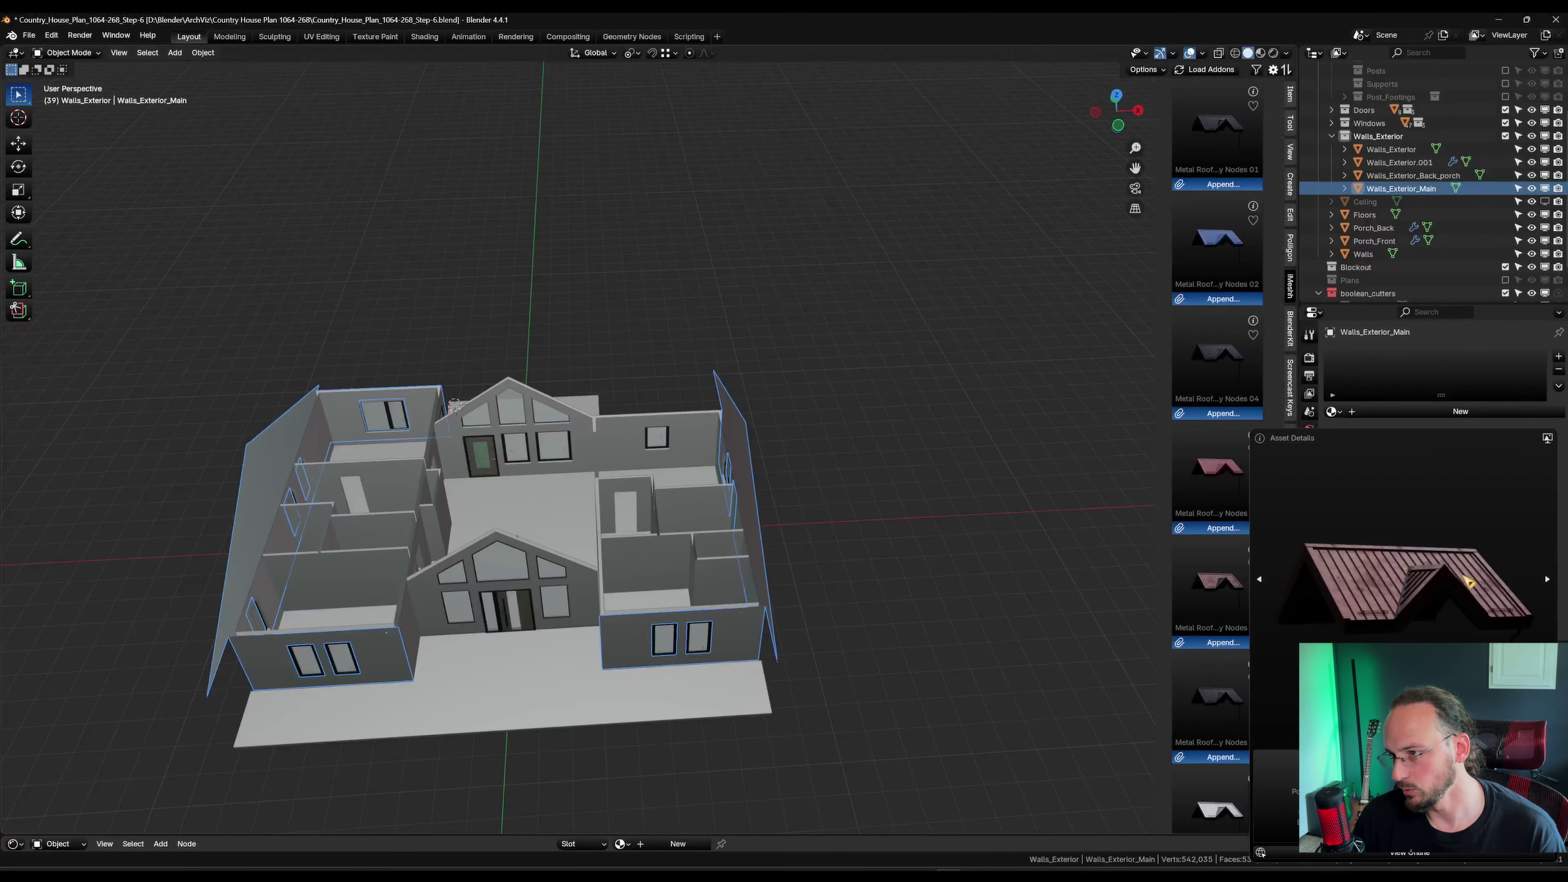
{"action": "middle_click_drag", "start_coordinate": [826, 577], "coordinate": [886, 588], "text": "shift"}
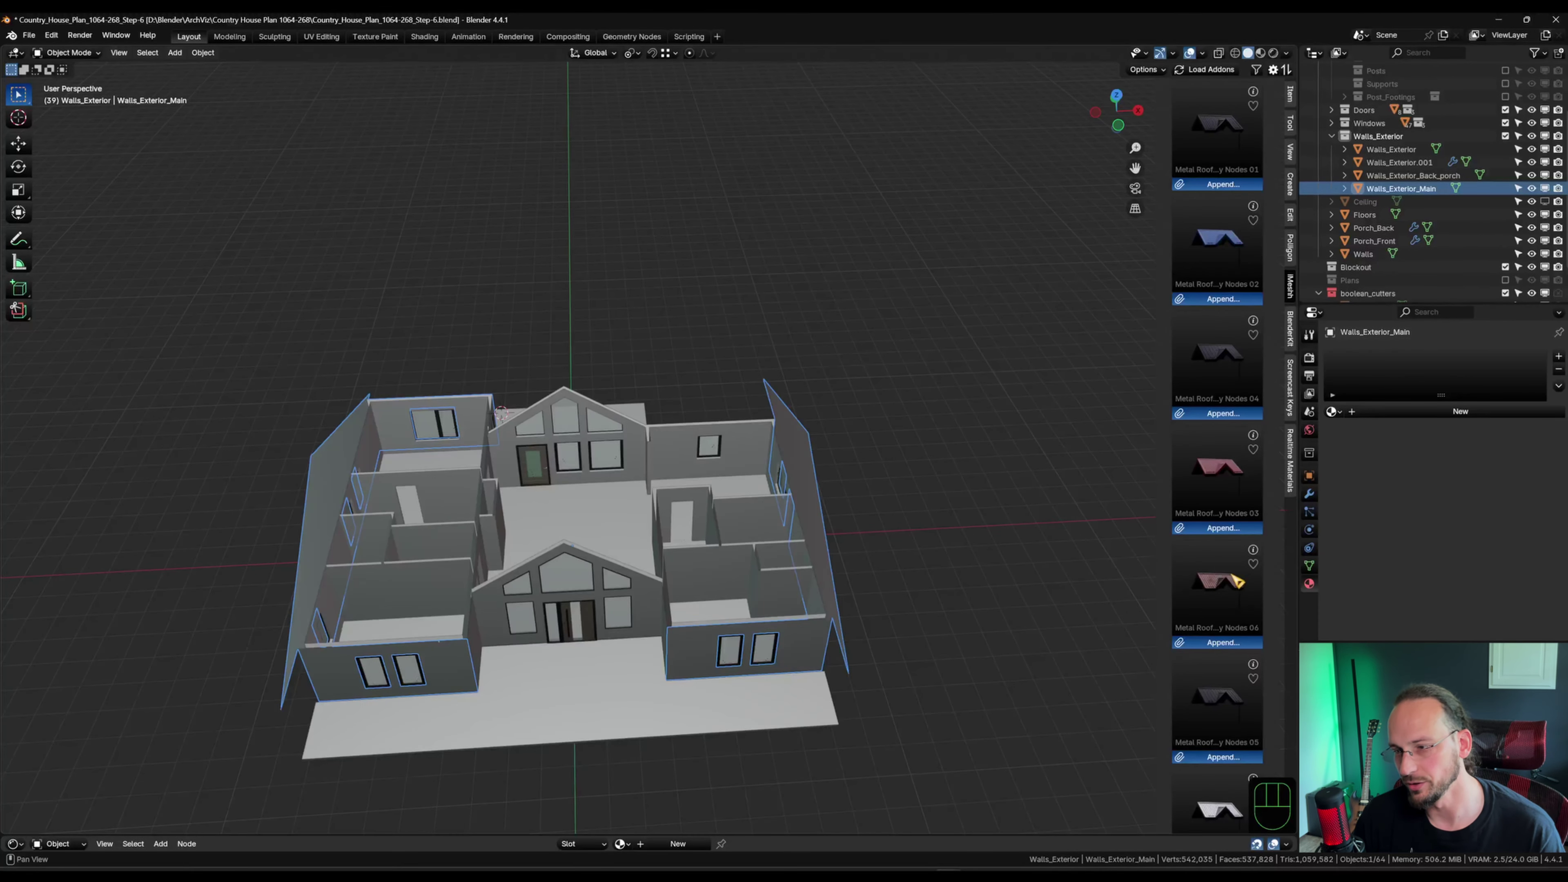
{"action": "right_click", "coordinate": [1225, 643]}
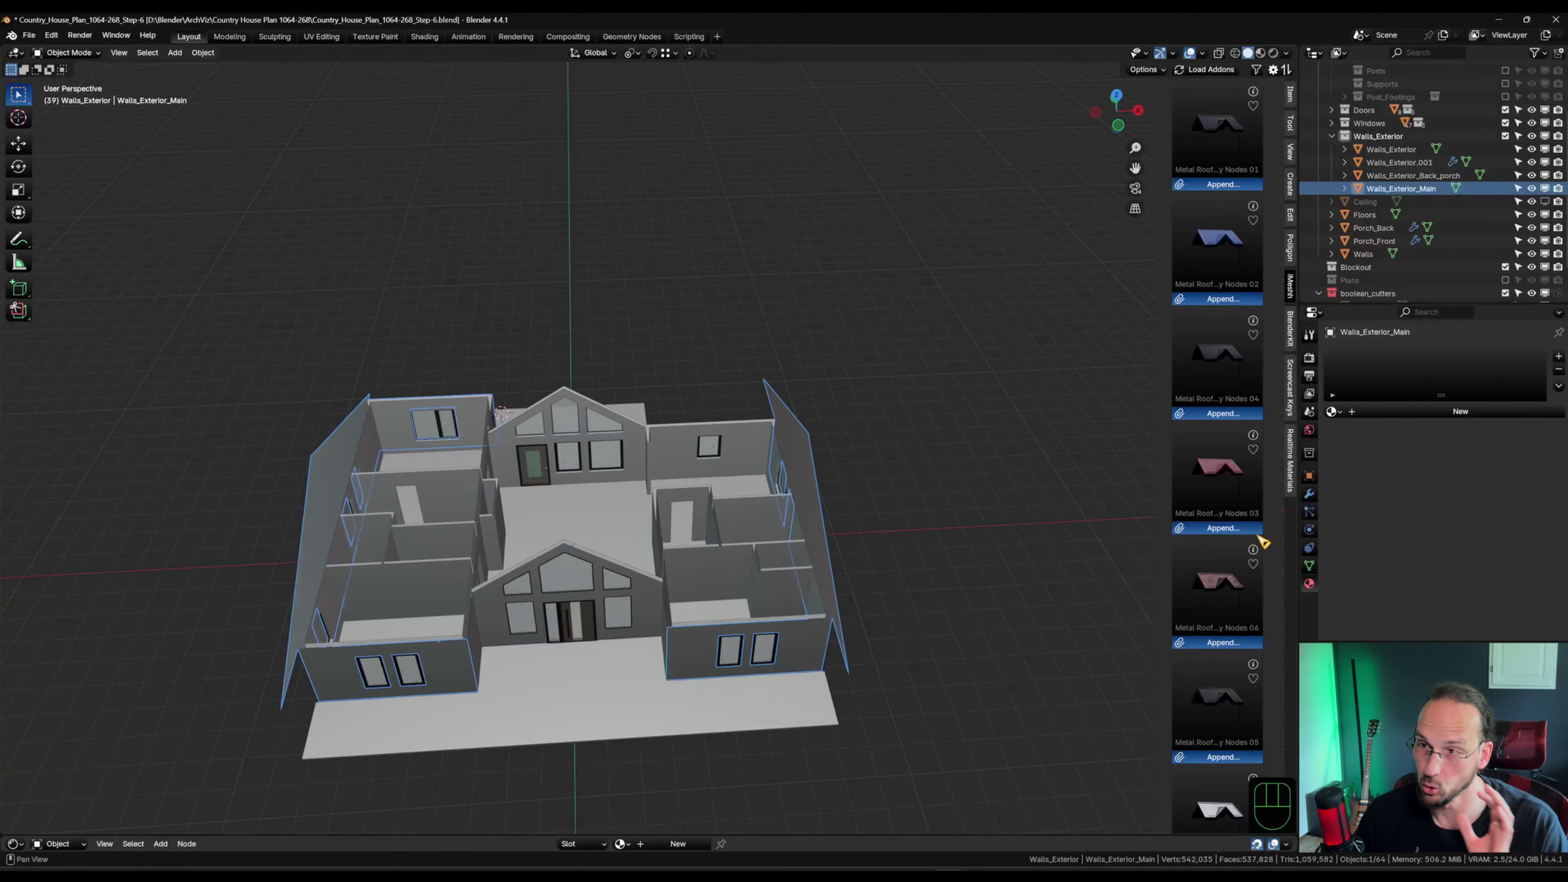
{"action": "right_click", "coordinate": [1241, 653]}
{"action": "left_click", "coordinate": [1225, 646]}
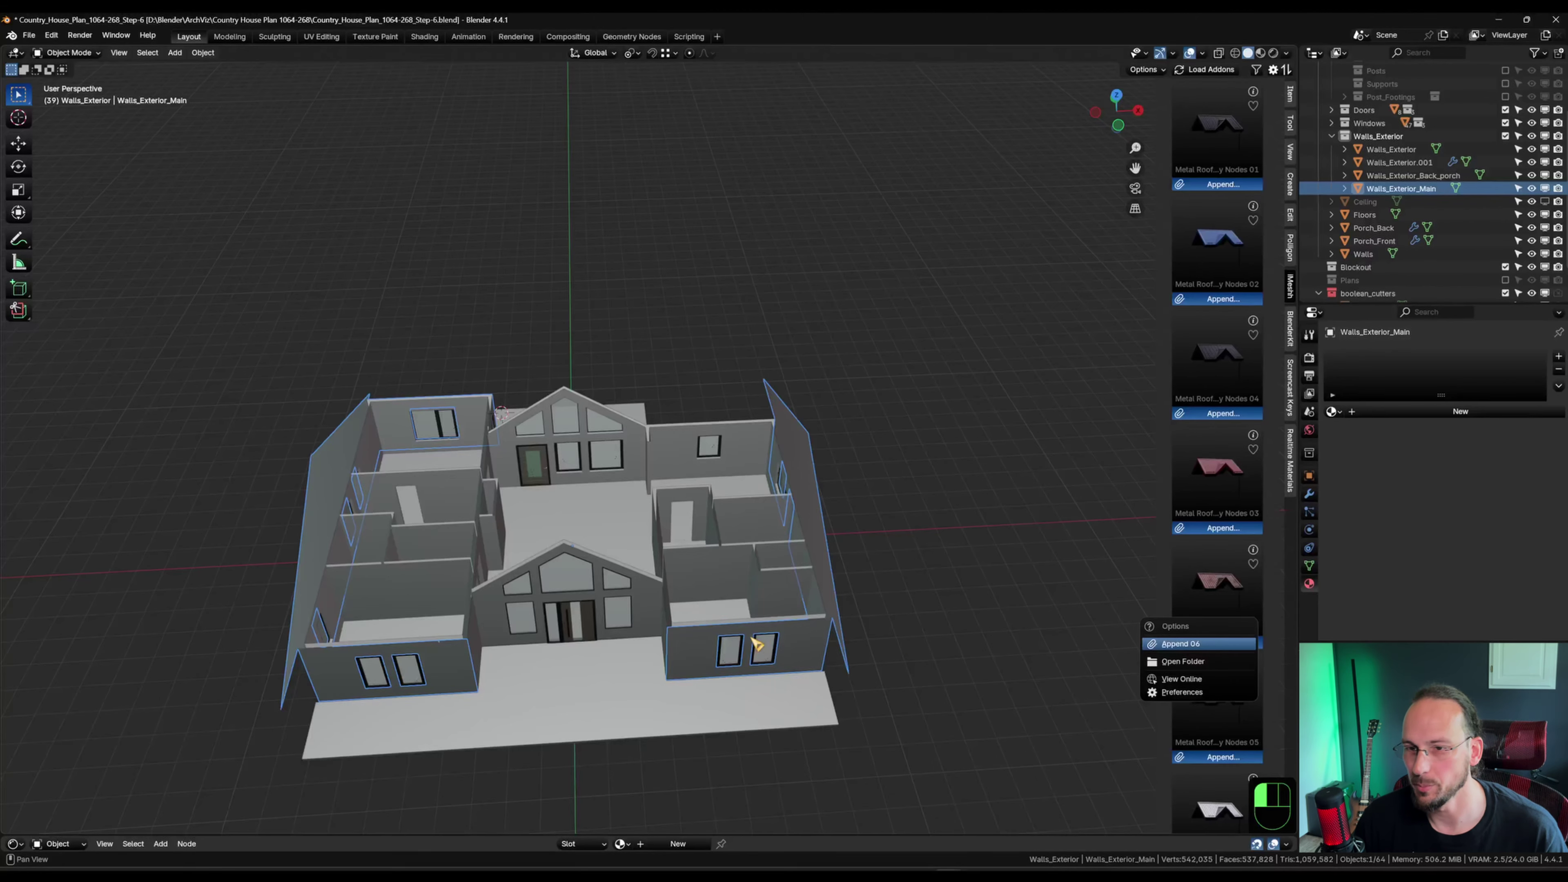
Move the appended metal roof clear of the house on its right side, and lower it about 2446 mm along Z.
{"action": "key", "text": "KP_7"}
{"action": "key", "text": "g"}
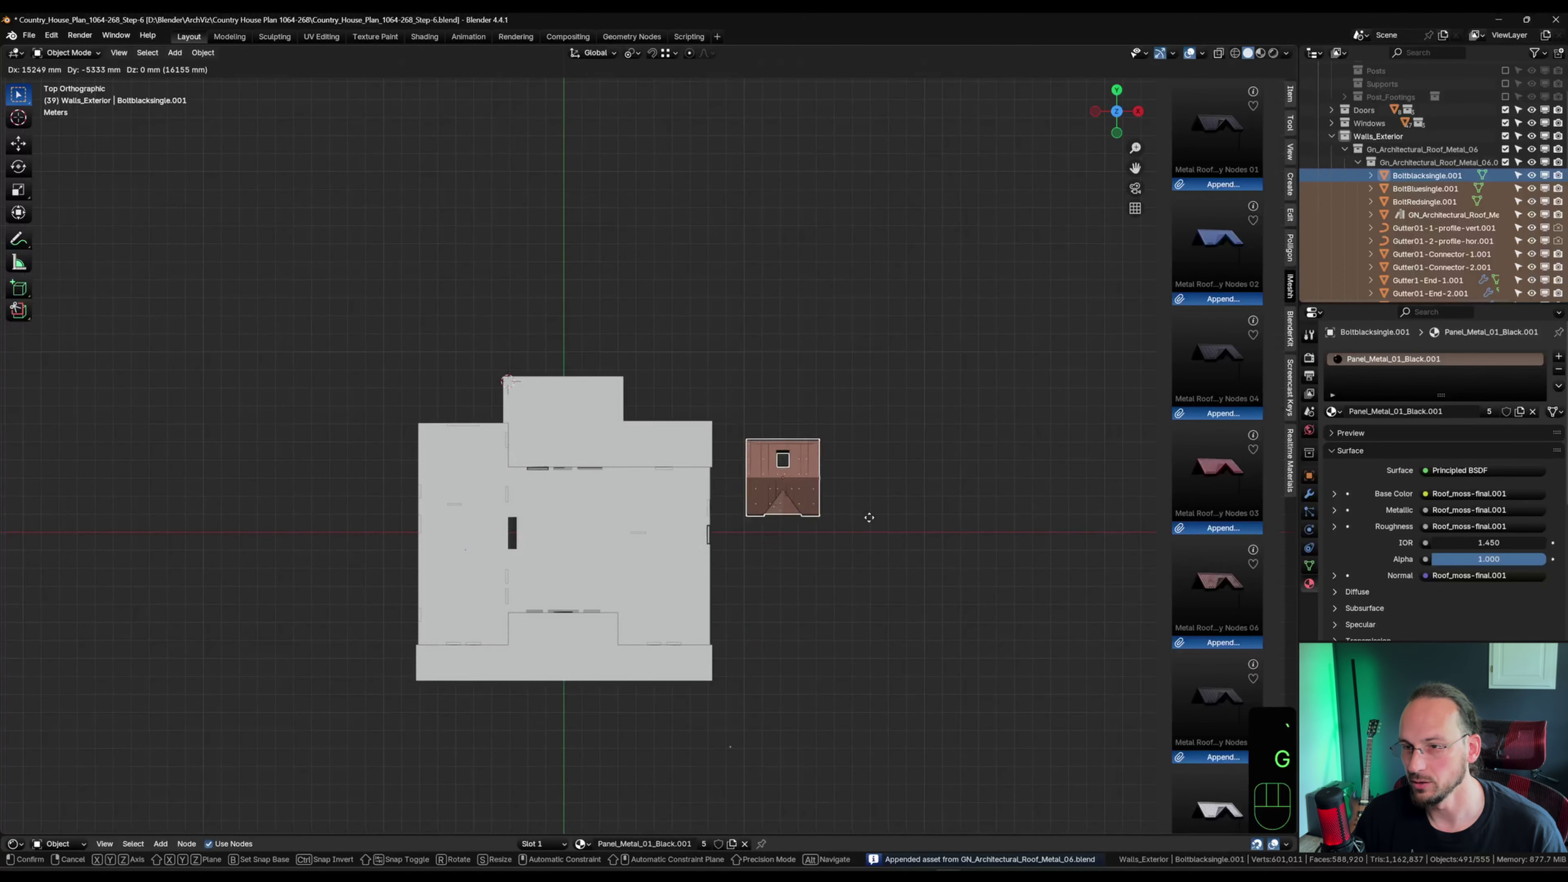
{"action": "left_click", "coordinate": [931, 532]}
{"action": "middle_click_drag", "start_coordinate": [931, 532], "coordinate": [924, 620]}
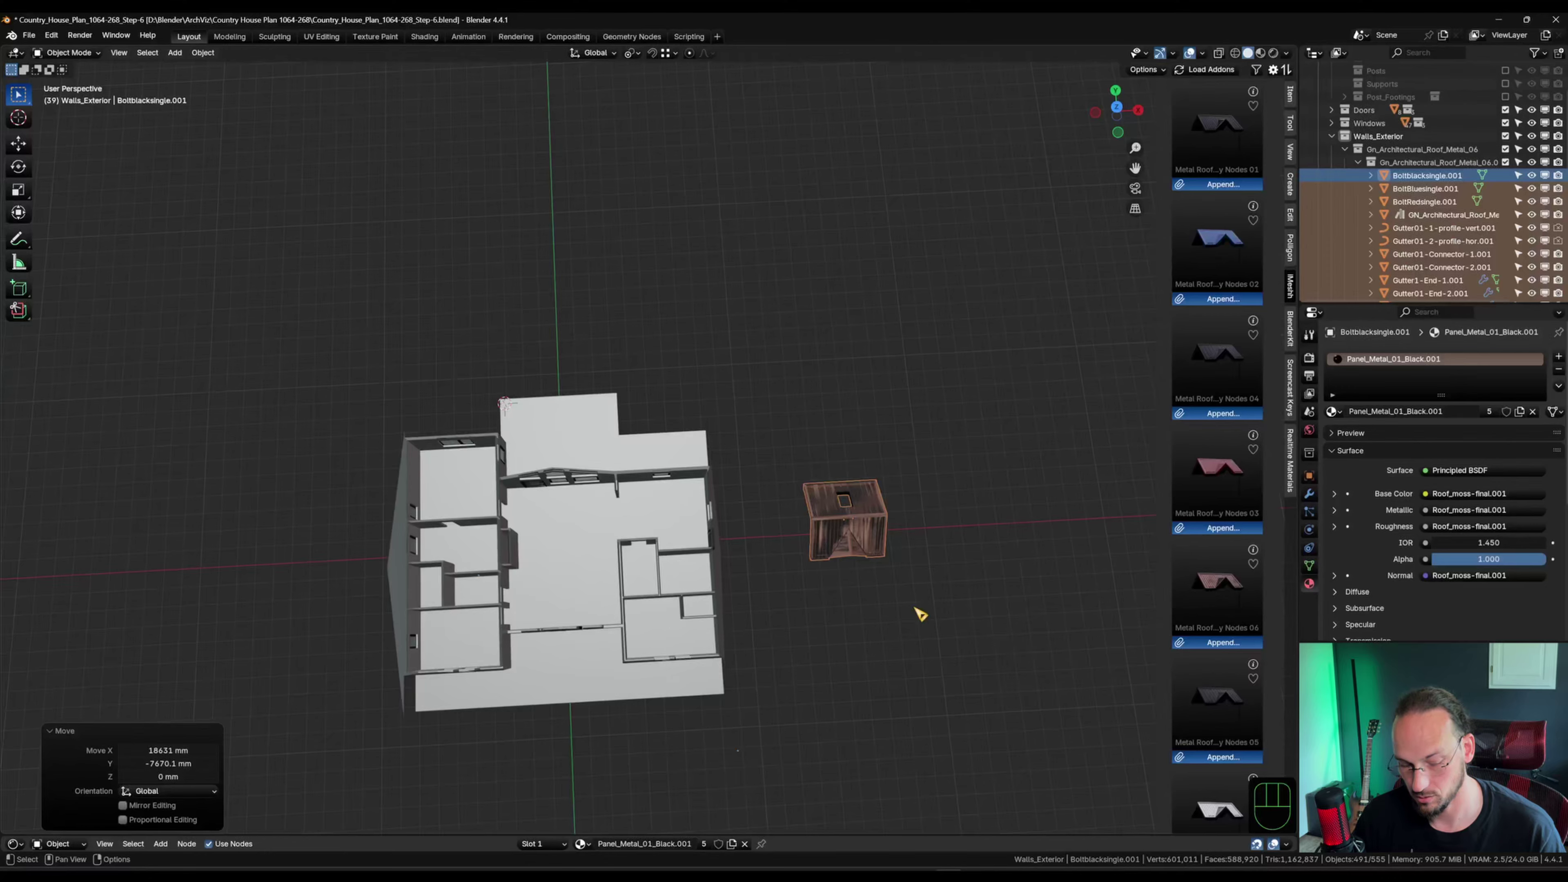
{"action": "key", "text": "g"}
{"action": "middle_click_drag", "start_coordinate": [994, 683], "coordinate": [977, 548]}
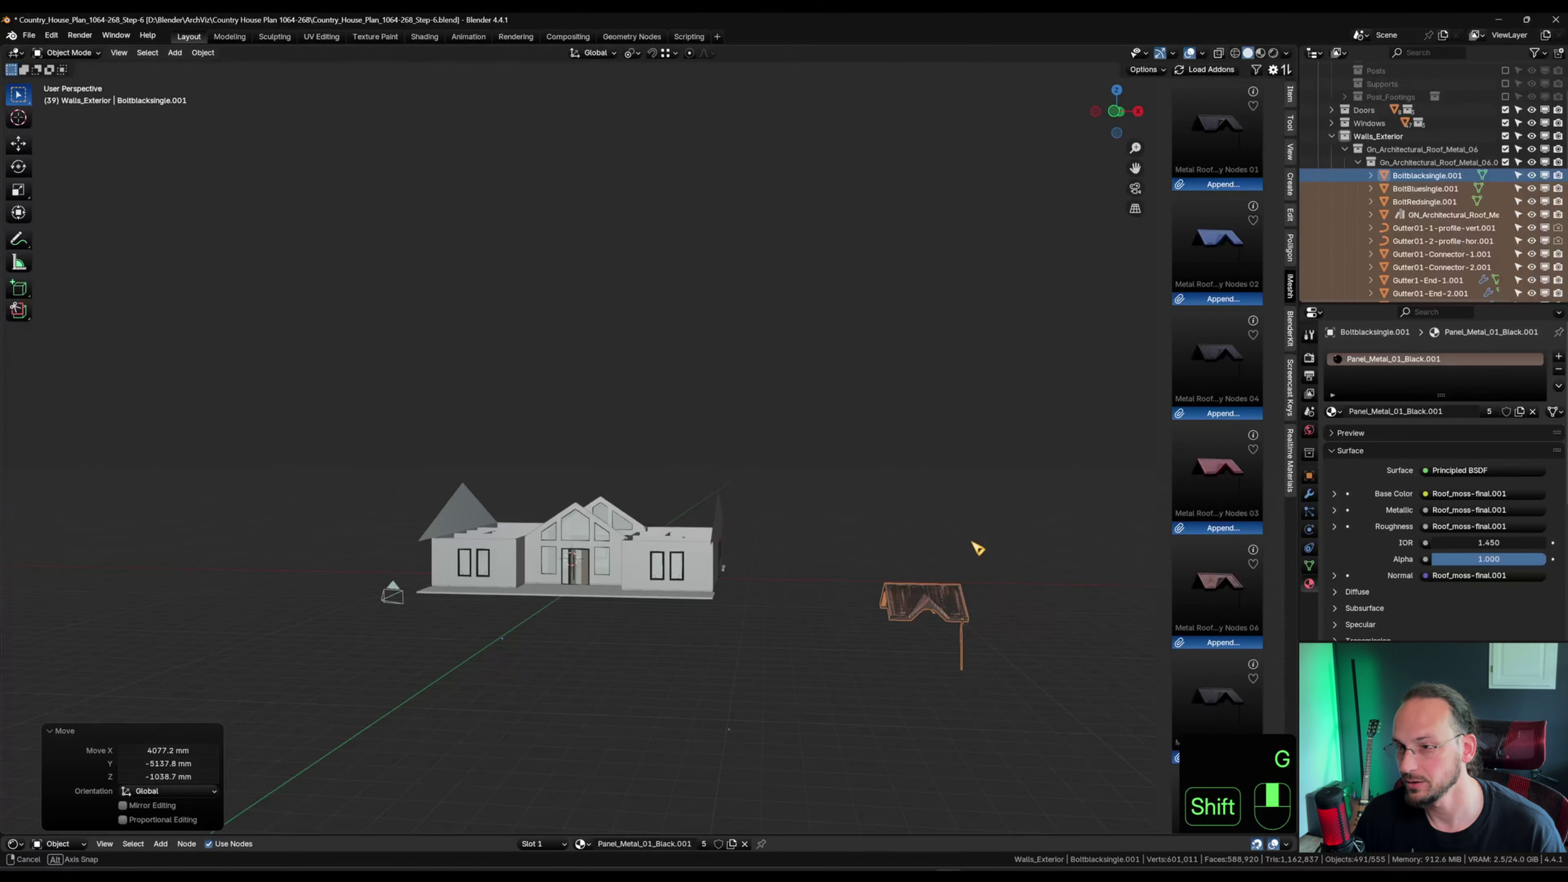
{"action": "key", "text": "g"}
{"action": "key", "text": "z"}
{"action": "left_click", "coordinate": [976, 603]}
Join Walls_Exterior_Main into the metal roof object so the walls take over its panel generator.
{"action": "middle_click_drag", "start_coordinate": [977, 603], "coordinate": [753, 457]}
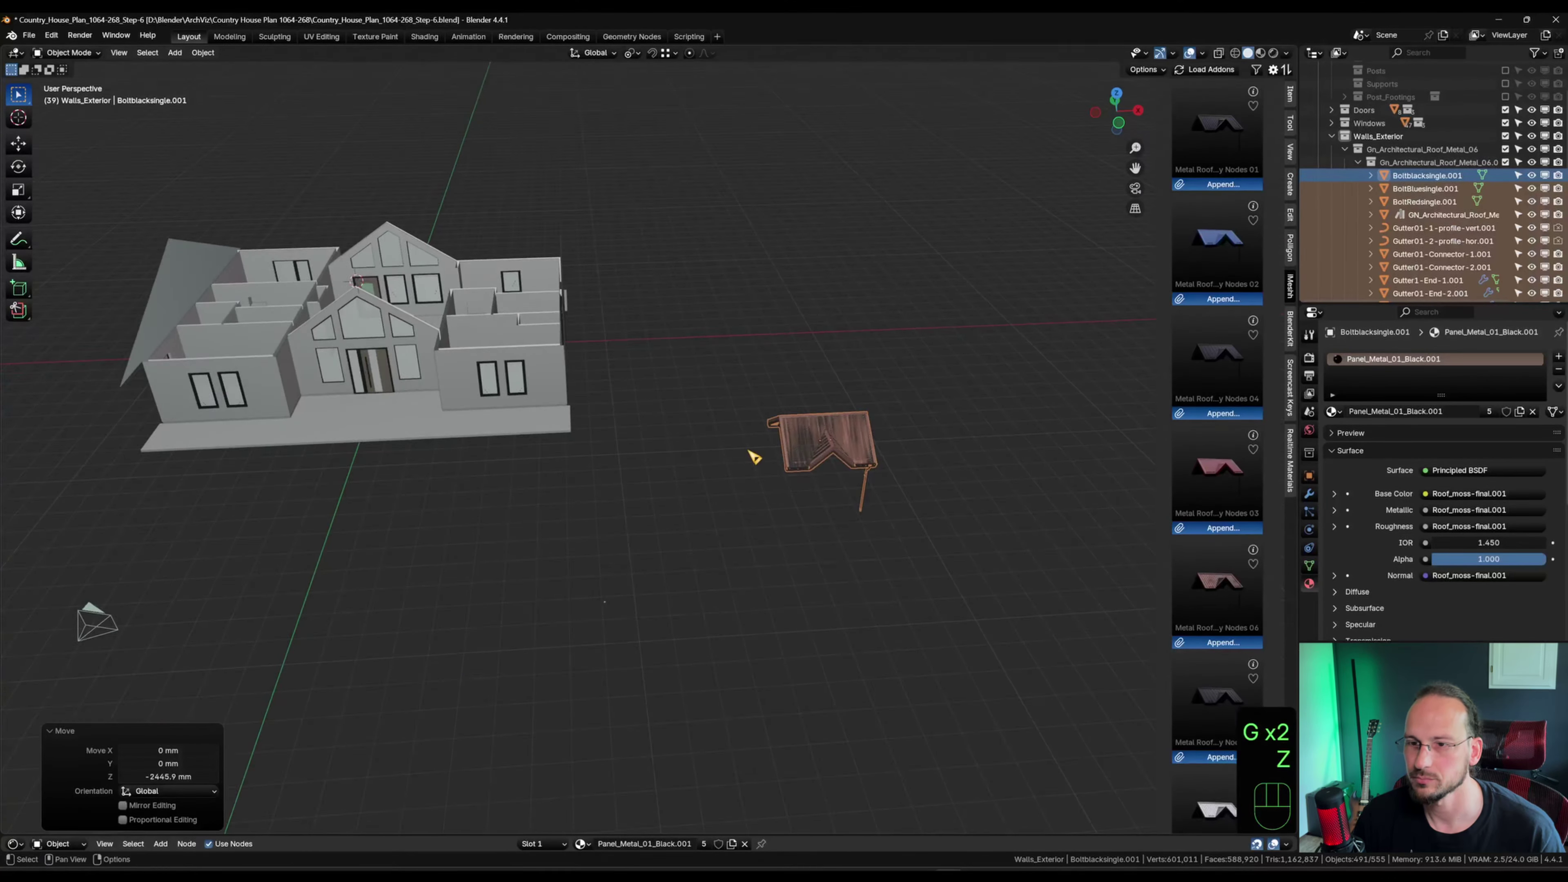
{"action": "scroll", "coordinate": [749, 451], "scroll_direction": "up", "scroll_amount": 3}
{"action": "left_click", "coordinate": [376, 329]}
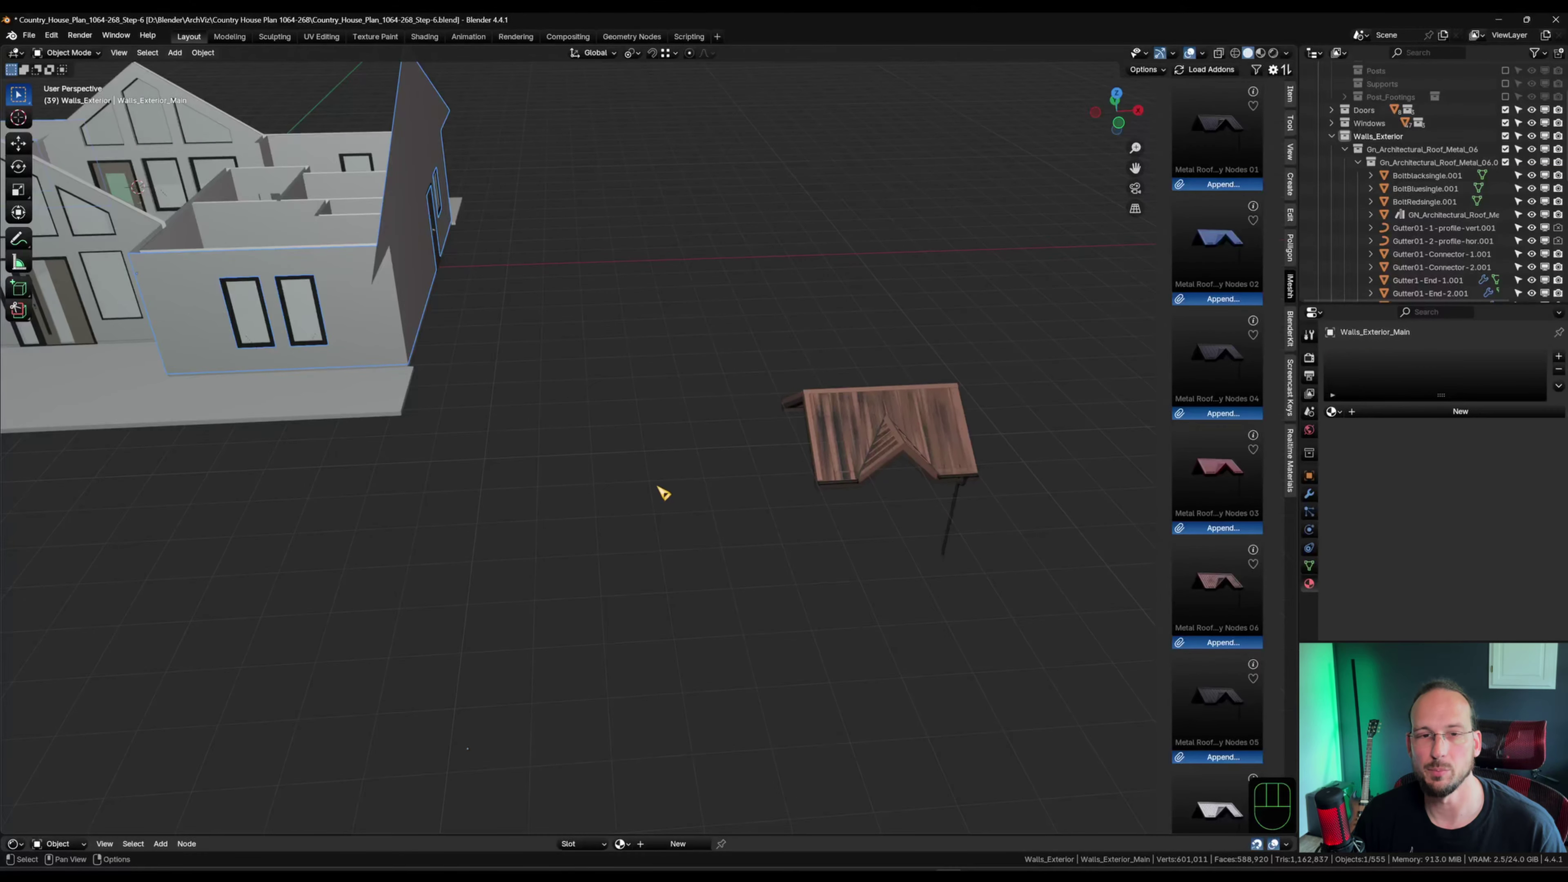
{"action": "middle_click_drag", "start_coordinate": [664, 493], "coordinate": [613, 632], "text": "shift"}
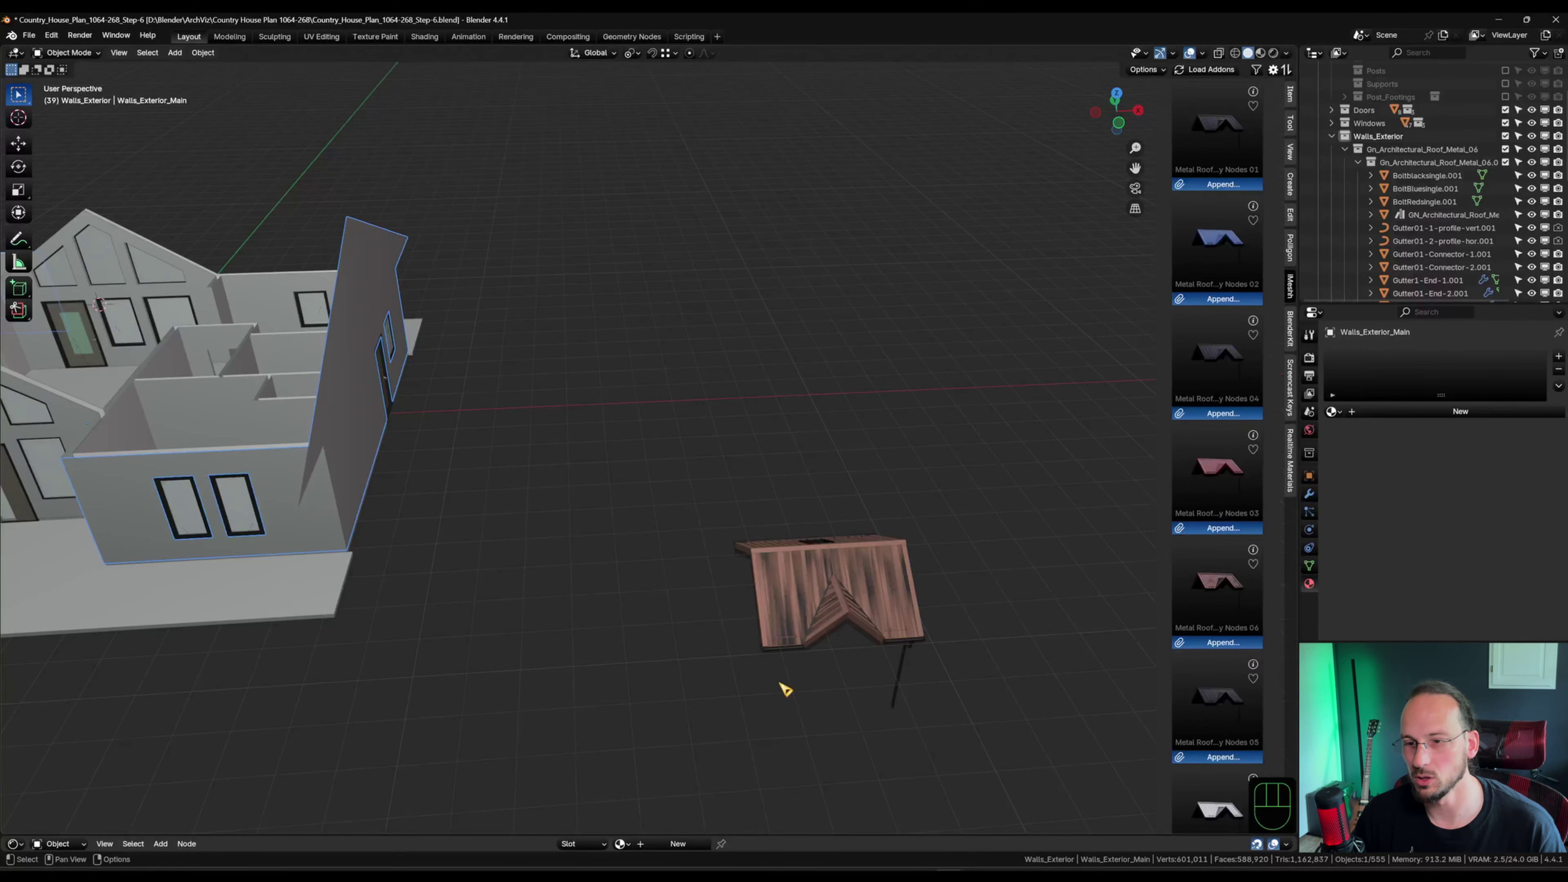
{"action": "left_click", "coordinate": [836, 576], "text": "shift"}
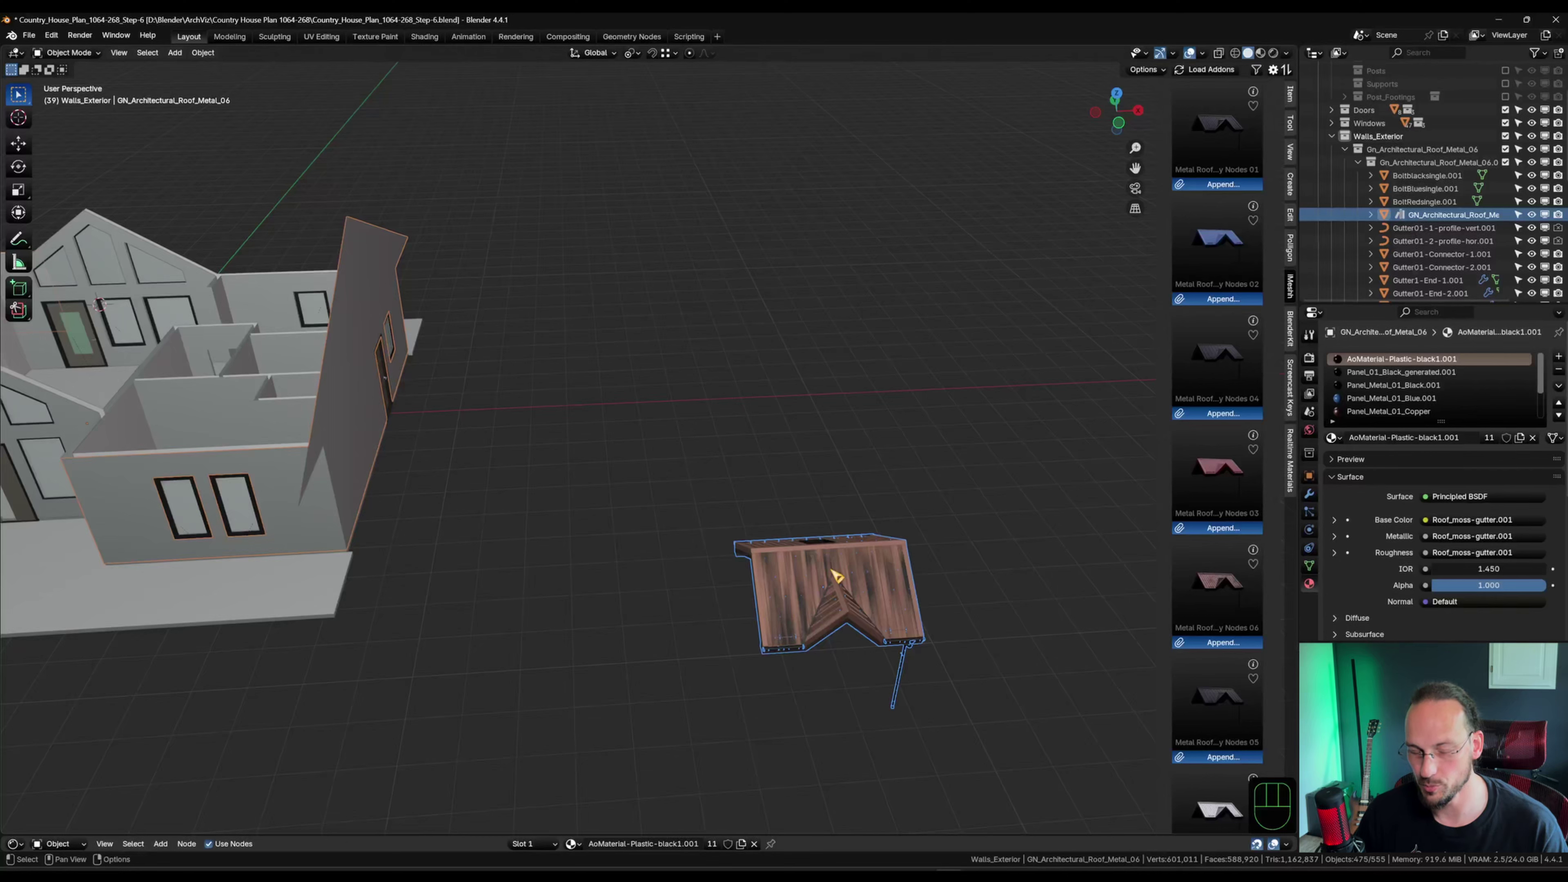
{"action": "key", "text": "ctrl+j"}
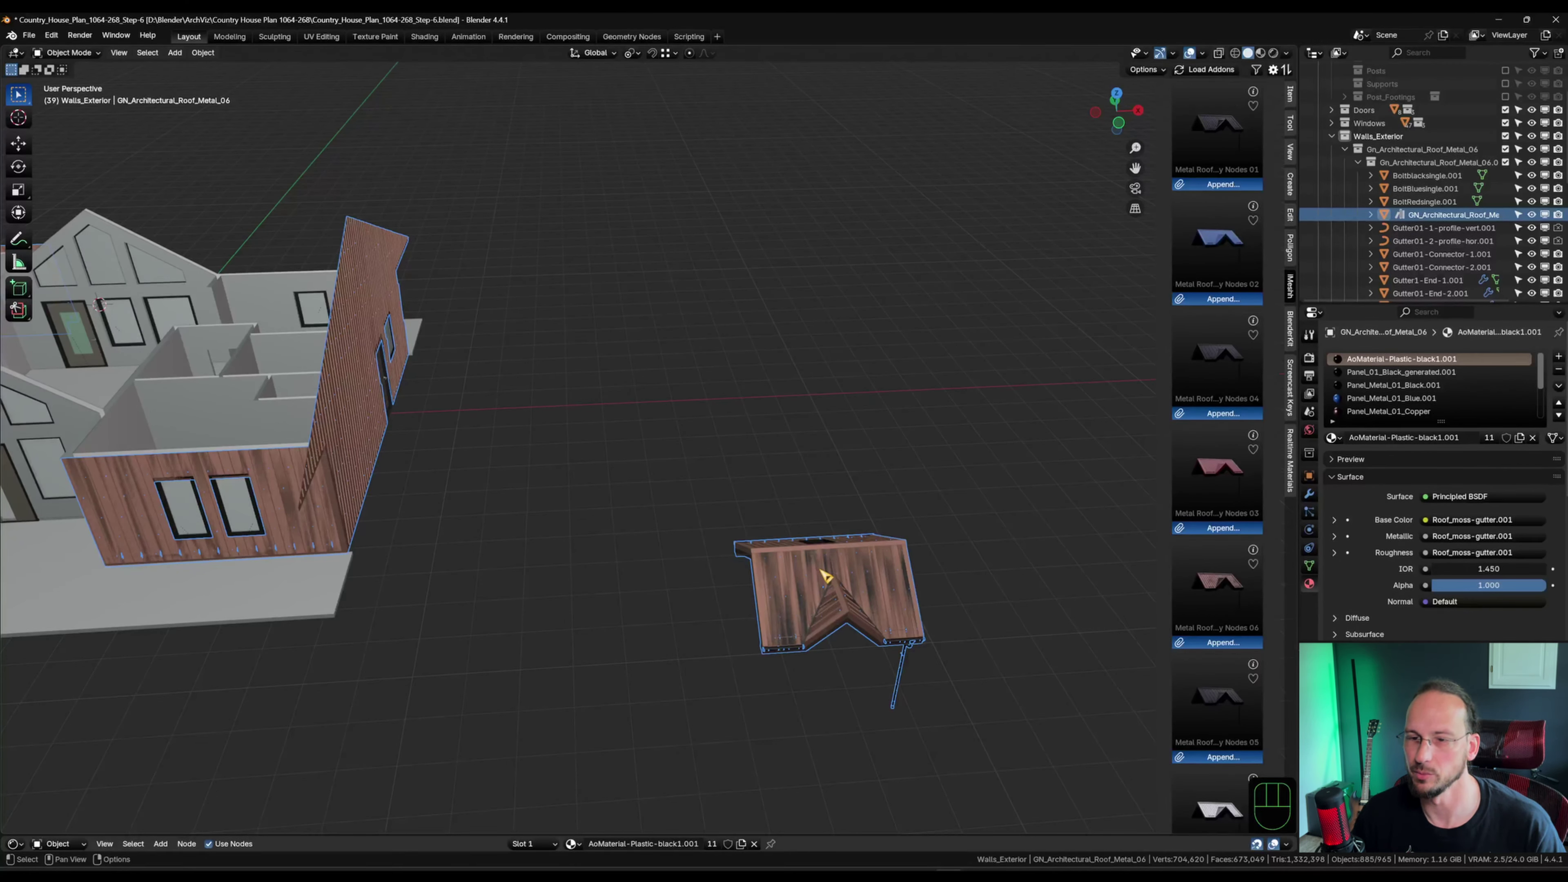
Delete all vertices of the original sample roof from the joined mesh, leaving only the wall geometry.
{"action": "key", "text": "Tab"}
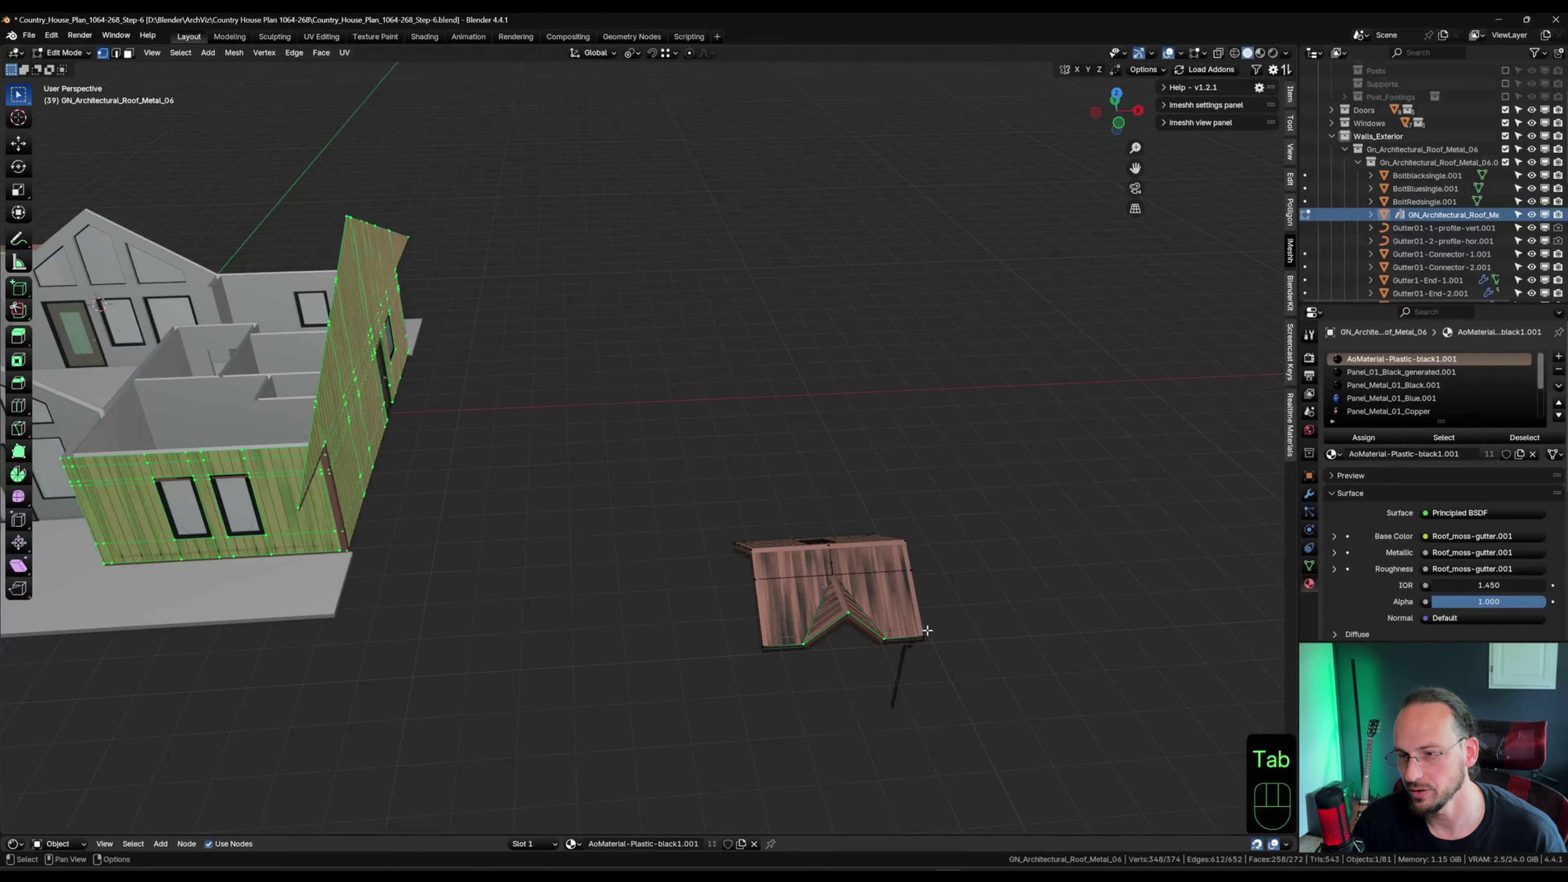
{"action": "left_click_drag", "start_coordinate": [891, 610], "coordinate": [955, 667]}
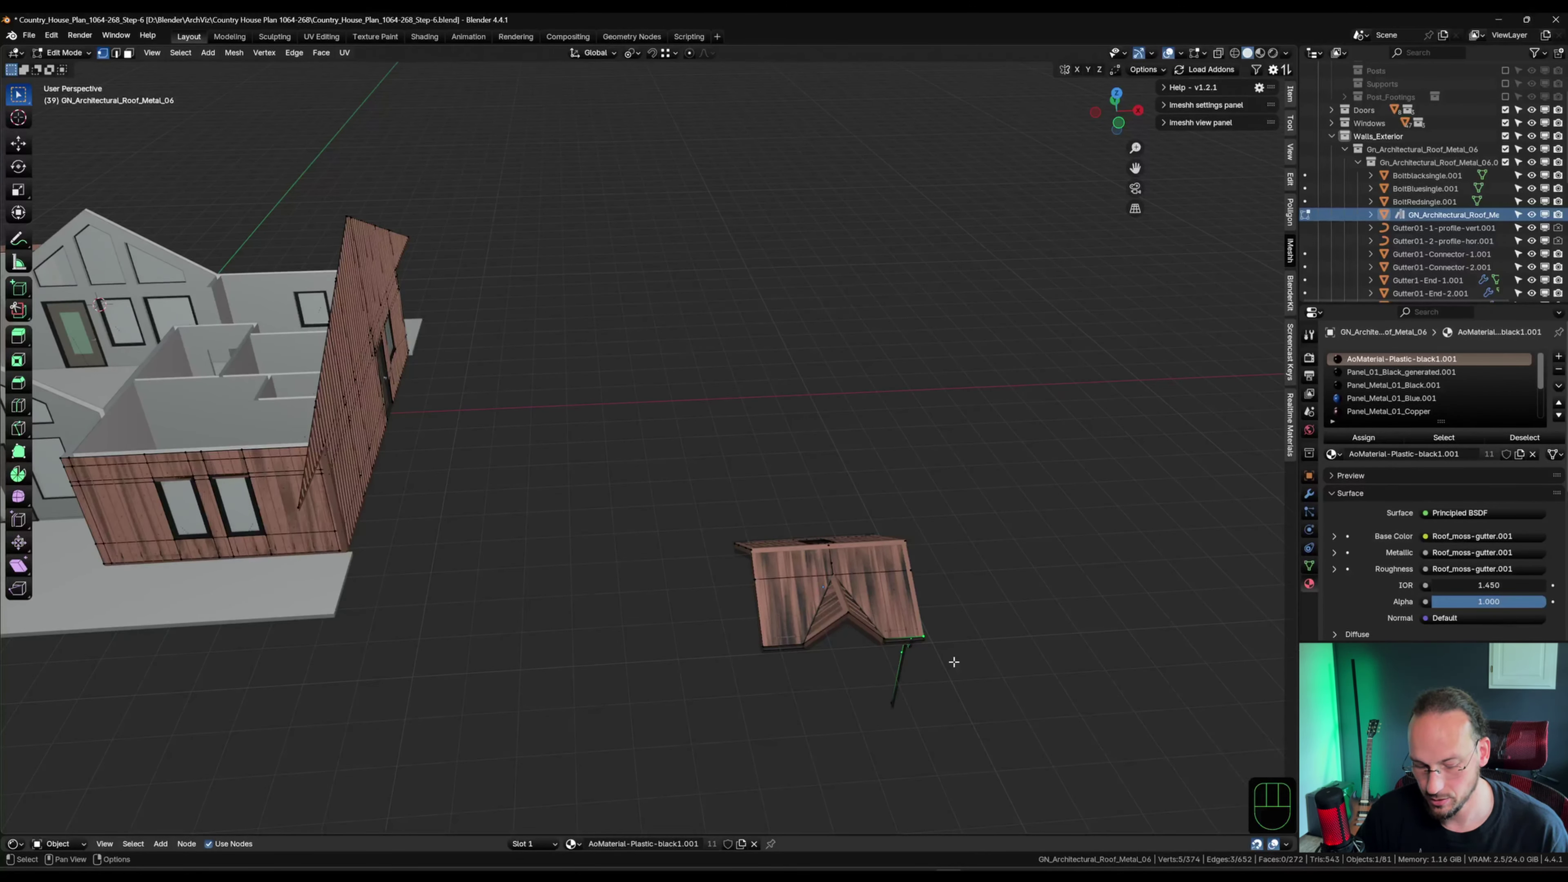
{"action": "key", "text": "ctrl+l"}
{"action": "key", "text": "x"}
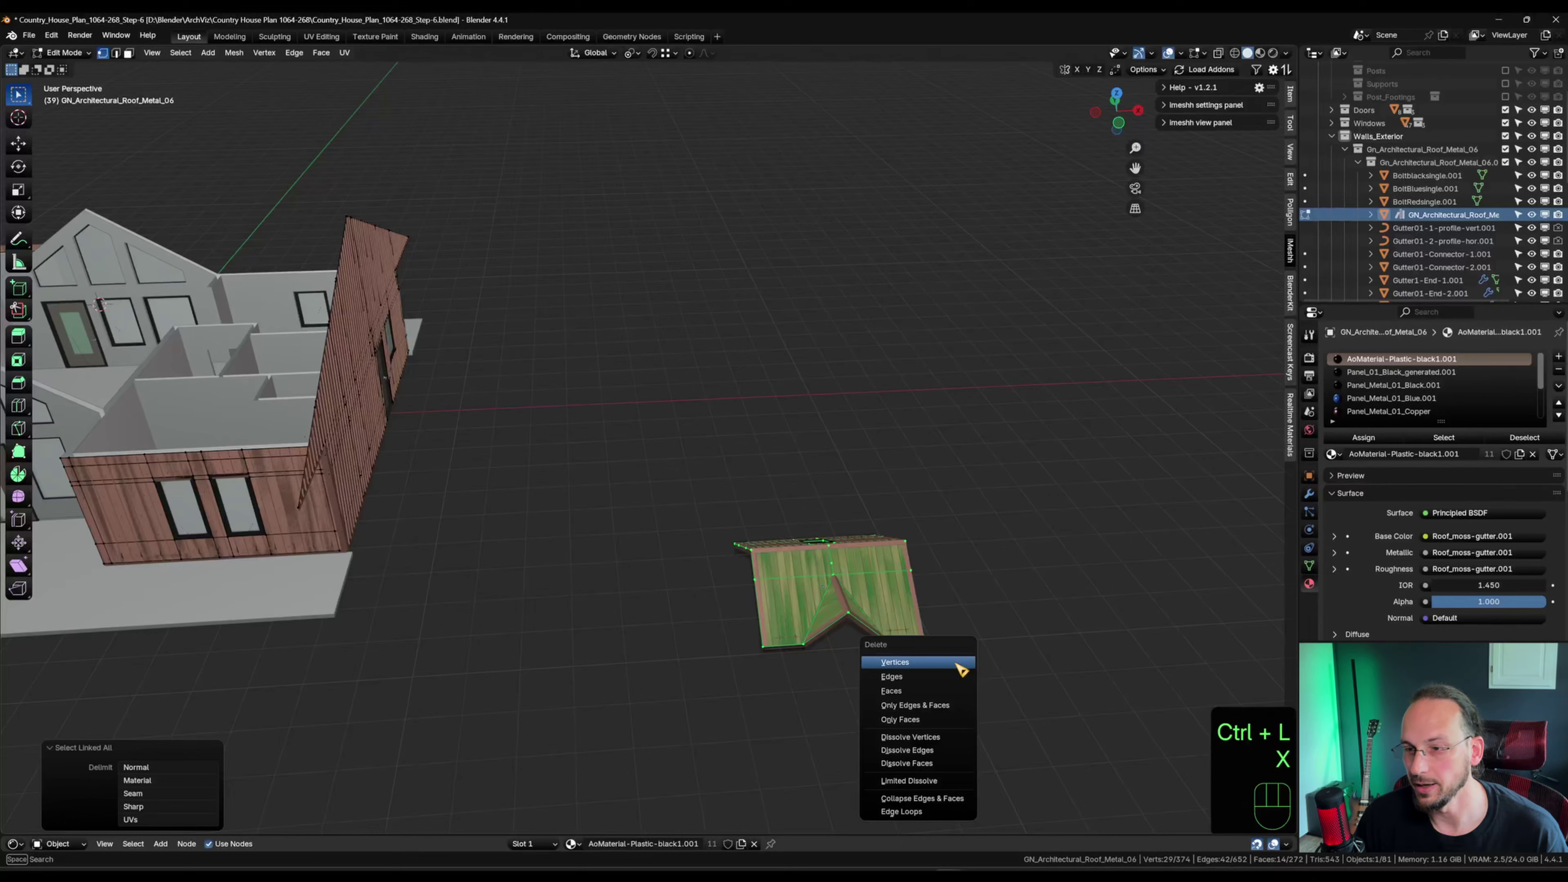
{"action": "left_click", "coordinate": [958, 663]}
{"action": "middle_click_drag", "start_coordinate": [952, 659], "coordinate": [865, 641]}
{"action": "key", "text": "Tab"}
Enable Use UV in the walls' Panels_roof_generator modifier so the panels follow the UV map.
{"action": "middle_click_drag", "start_coordinate": [875, 438], "coordinate": [826, 440], "text": "shift"}
{"action": "scroll", "coordinate": [302, 508], "scroll_direction": "up", "scroll_amount": 3}
{"action": "middle_click_drag", "start_coordinate": [295, 511], "coordinate": [508, 532]}
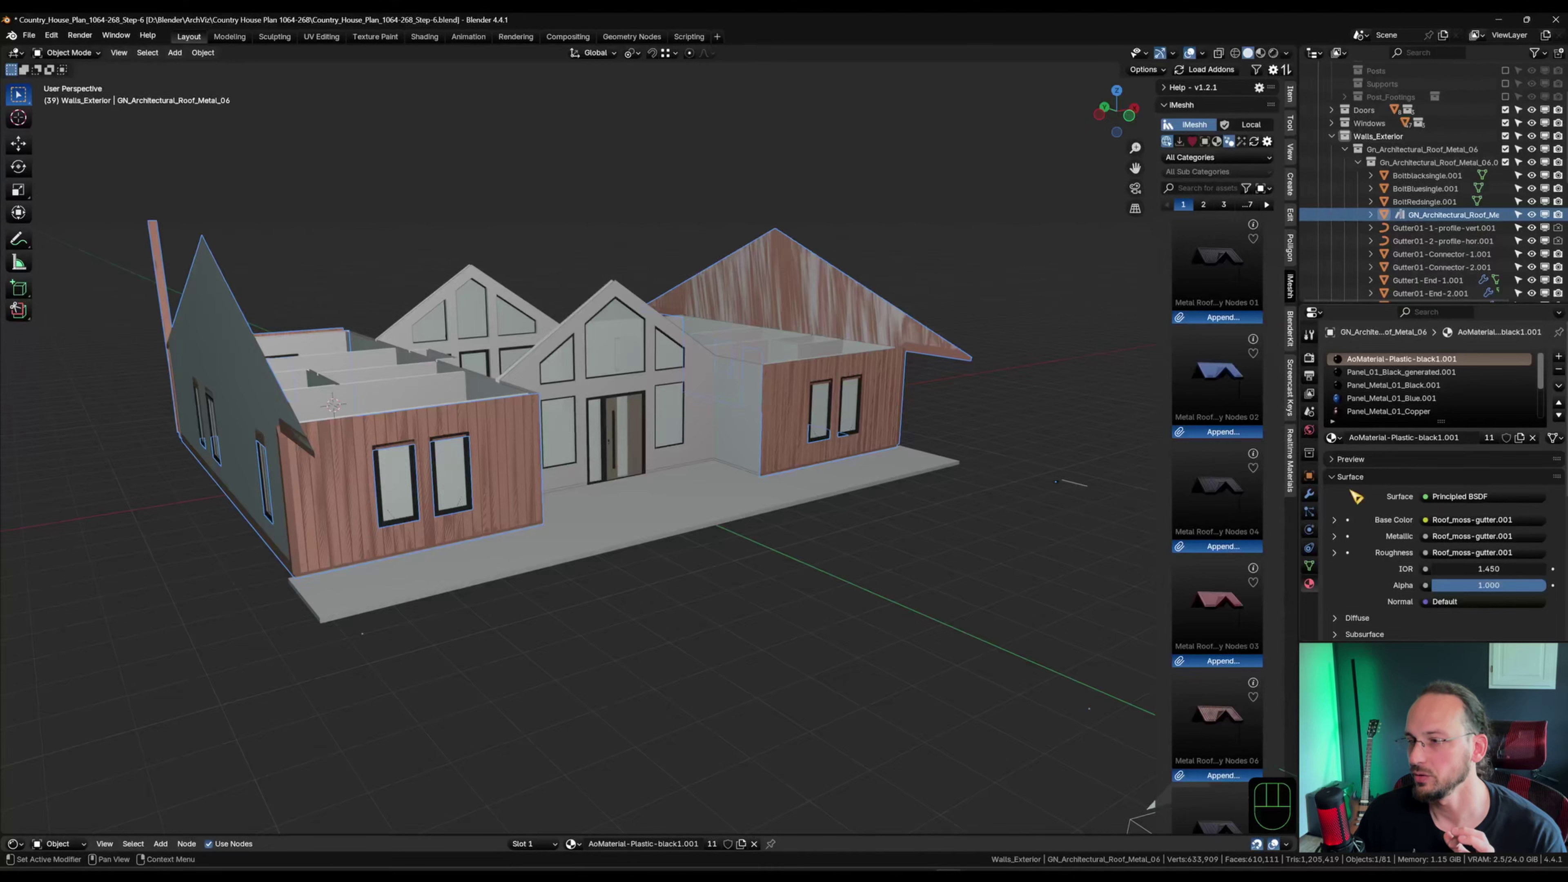
{"action": "left_click", "coordinate": [1308, 495]}
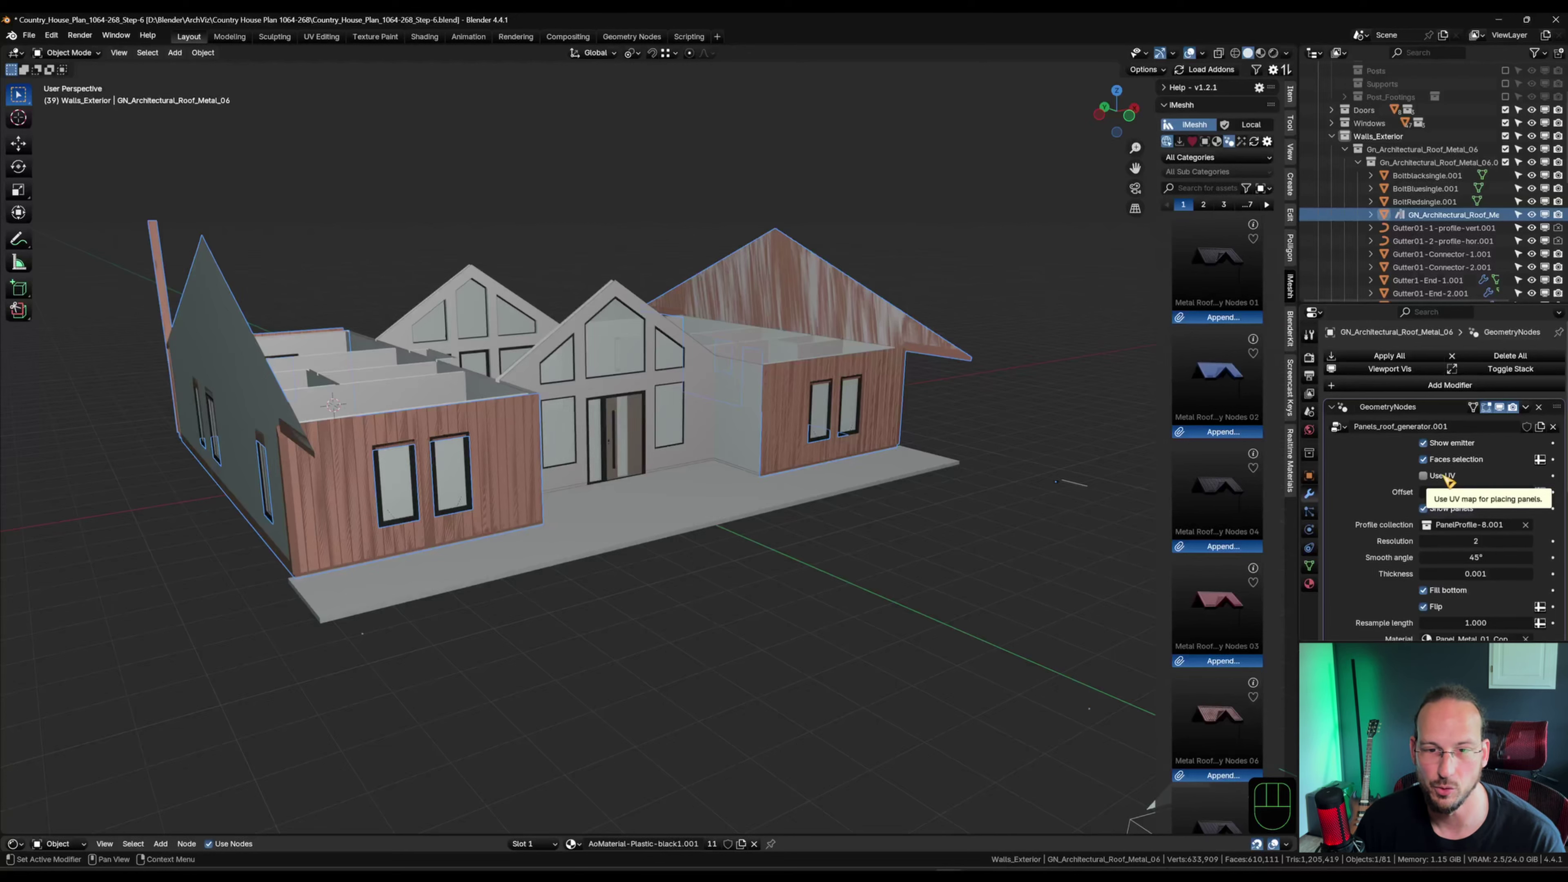
{"action": "left_click", "coordinate": [1444, 476]}
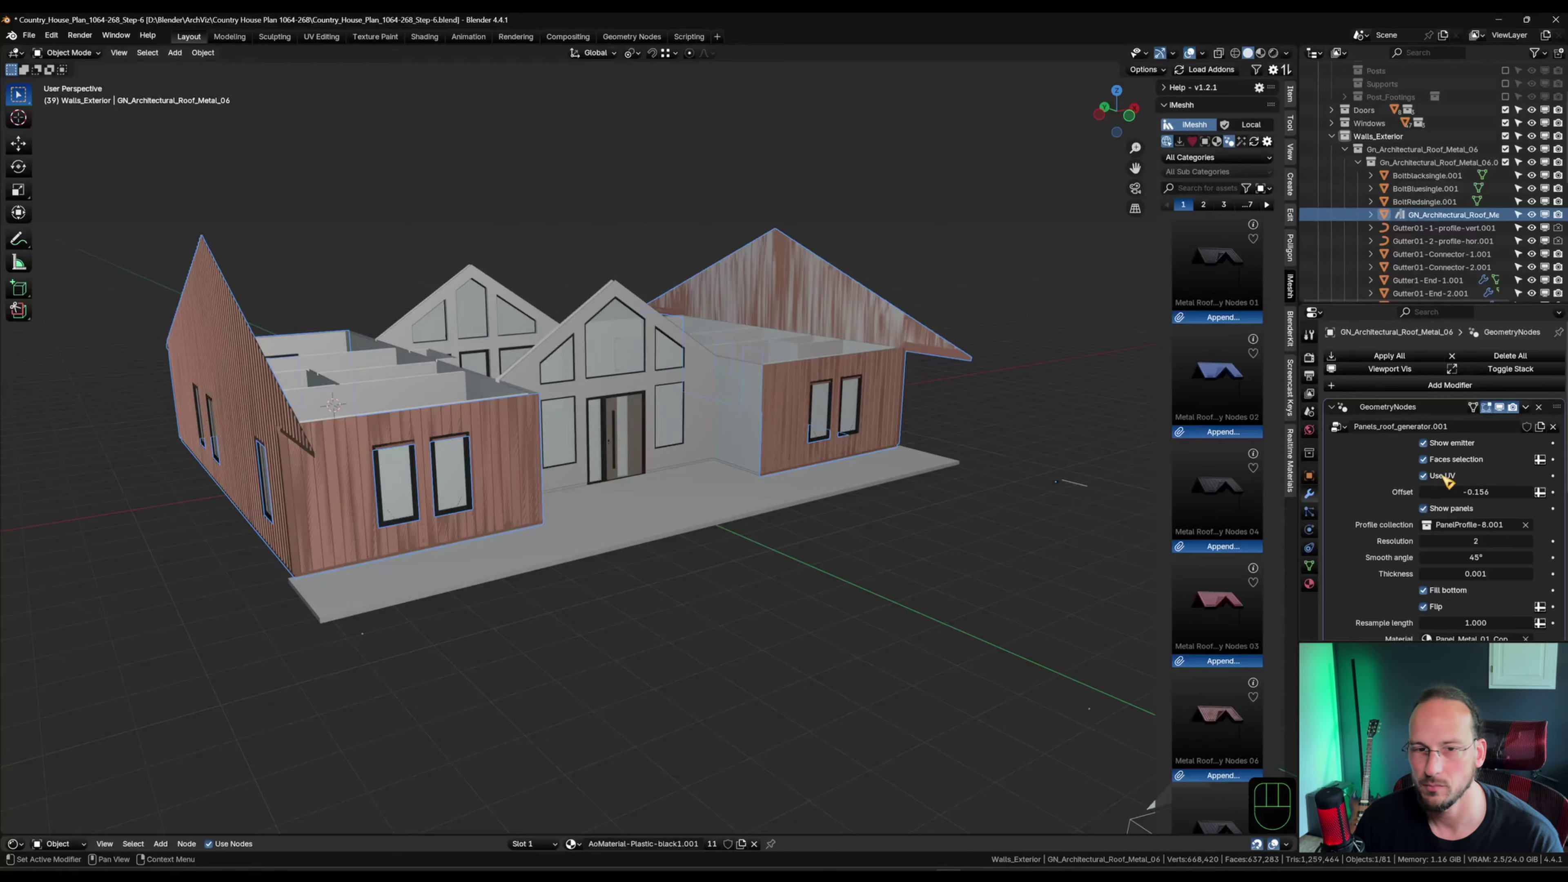
Examine the generated metal panels along the walls, around the windows and at the wall corners.
{"action": "middle_click_drag", "start_coordinate": [939, 470], "coordinate": [127, 343], "text": "shift"}
{"action": "scroll", "coordinate": [724, 336], "scroll_direction": "up", "scroll_amount": 2}
{"action": "scroll", "coordinate": [724, 336], "scroll_direction": "up", "scroll_amount": 5}
{"action": "middle_click_drag", "start_coordinate": [945, 433], "coordinate": [636, 420]}
{"action": "scroll", "coordinate": [635, 420], "scroll_direction": "down", "scroll_amount": 6}
{"action": "middle_click_drag", "start_coordinate": [148, 420], "coordinate": [859, 403], "text": "shift"}
{"action": "middle_click_drag", "start_coordinate": [851, 443], "coordinate": [684, 496]}
{"action": "scroll", "coordinate": [608, 439], "scroll_direction": "up", "scroll_amount": 2}
{"action": "scroll", "coordinate": [622, 504], "scroll_direction": "down", "scroll_amount": 2}
{"action": "scroll", "coordinate": [700, 490], "scroll_direction": "up", "scroll_amount": 3}
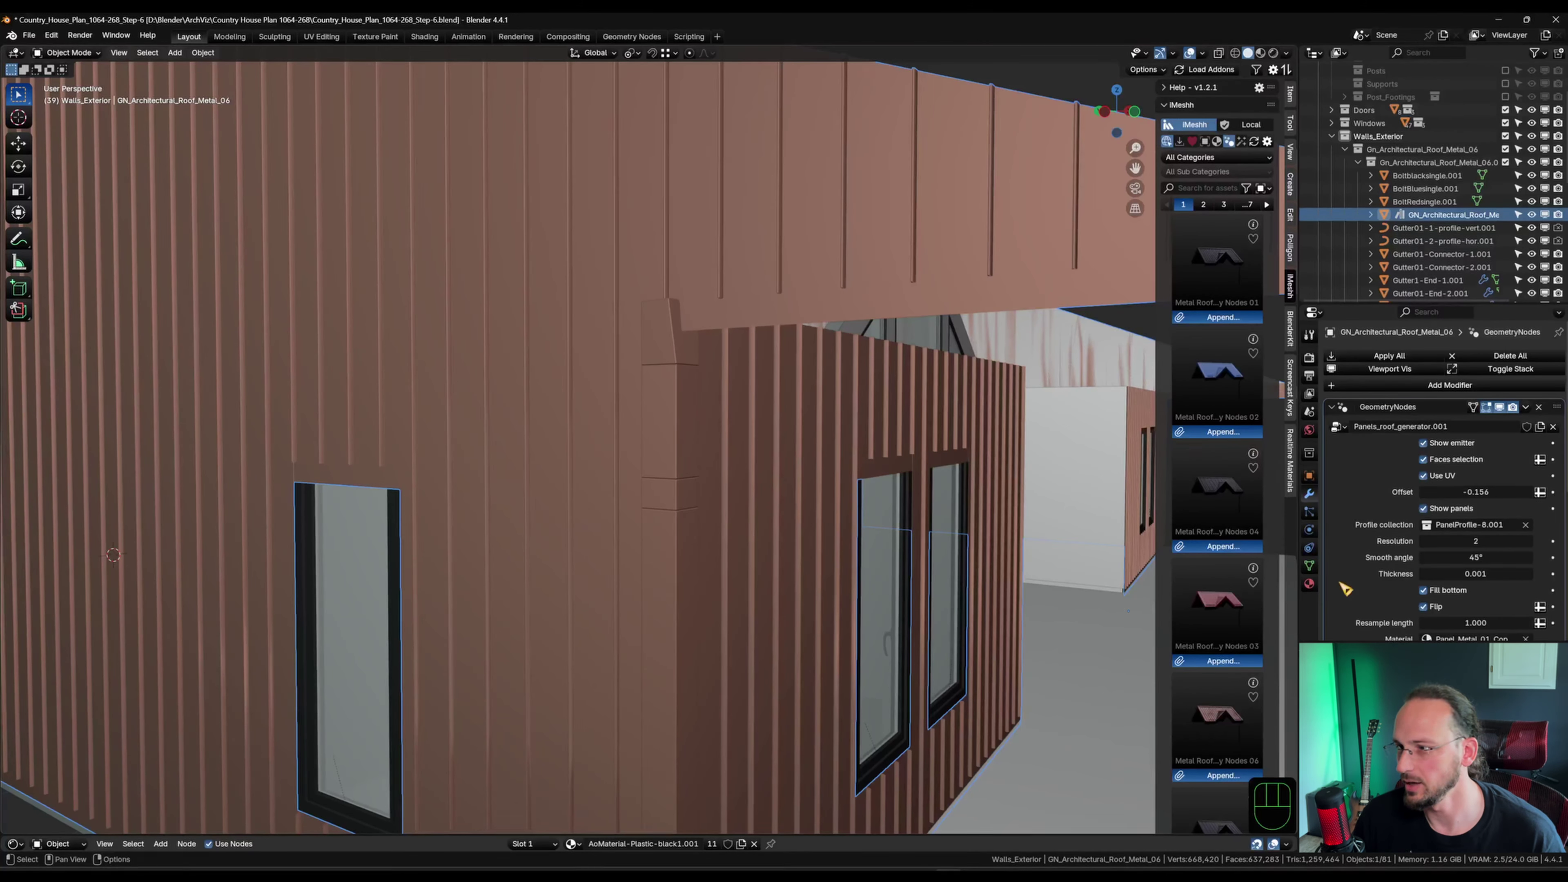
Turn off the drip edge and the dry verge in the panel generator.
{"action": "scroll", "coordinate": [1366, 494], "scroll_direction": "down", "scroll_amount": 7}
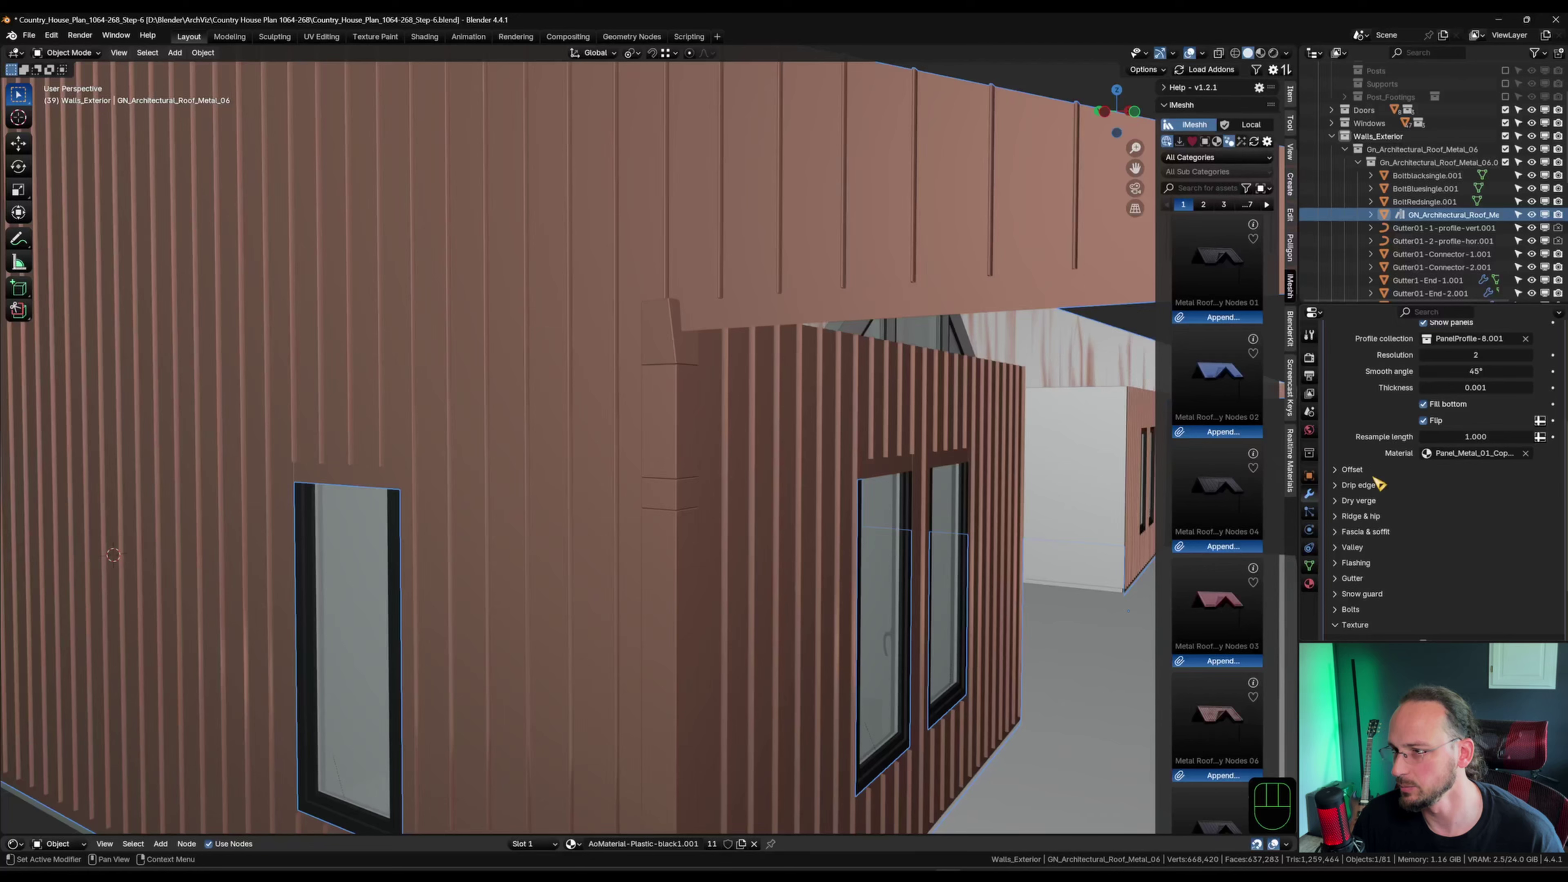
{"action": "left_click", "coordinate": [1358, 485]}
{"action": "left_click", "coordinate": [1424, 503]}
{"action": "left_click", "coordinate": [1358, 485]}
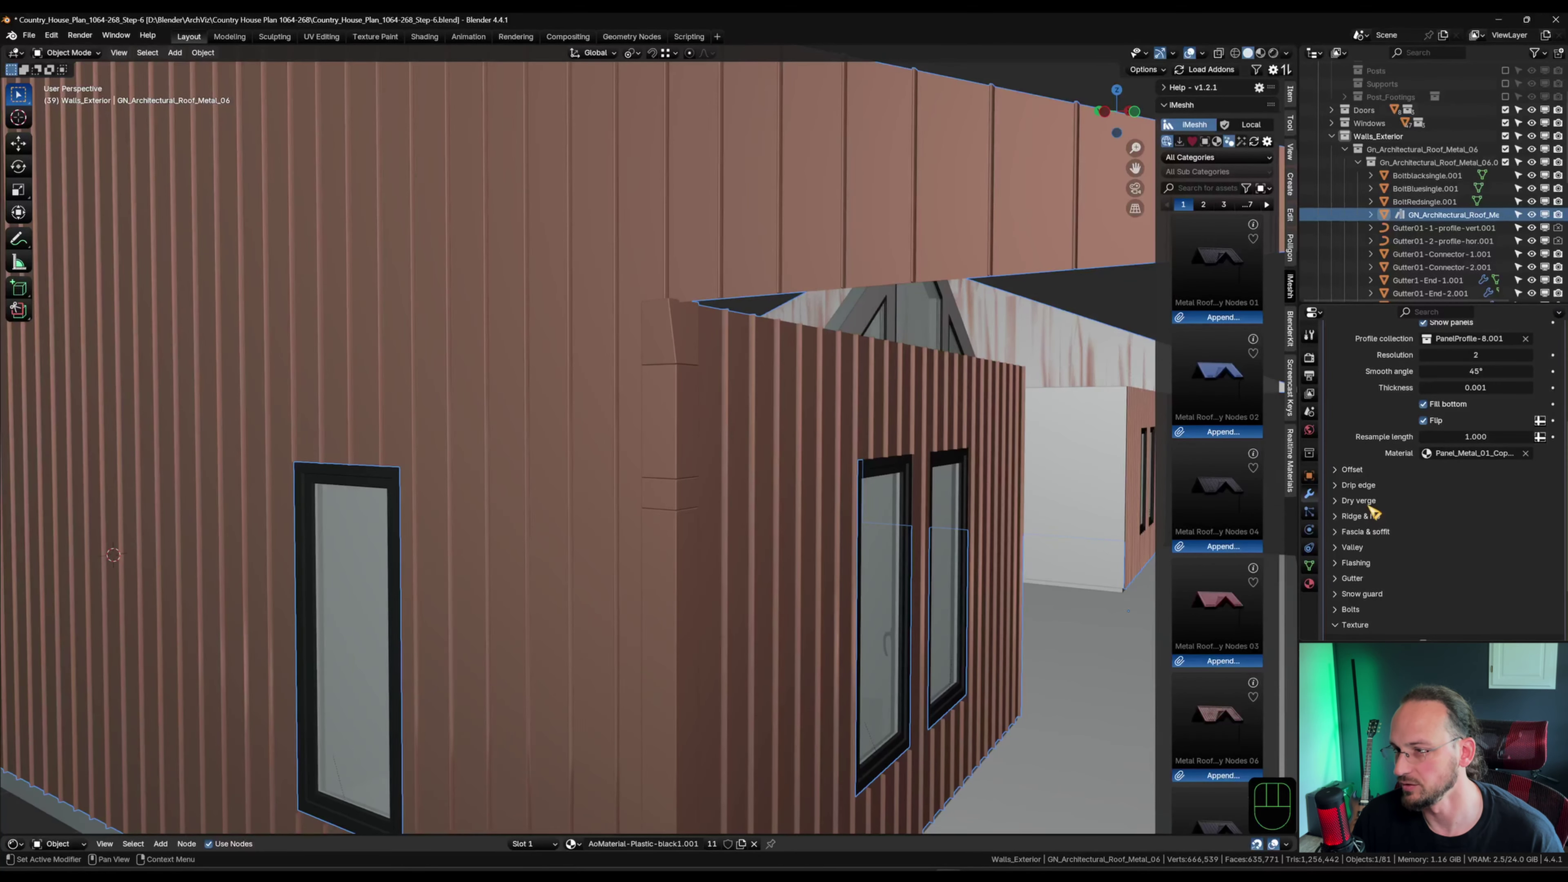
{"action": "left_click", "coordinate": [1362, 502]}
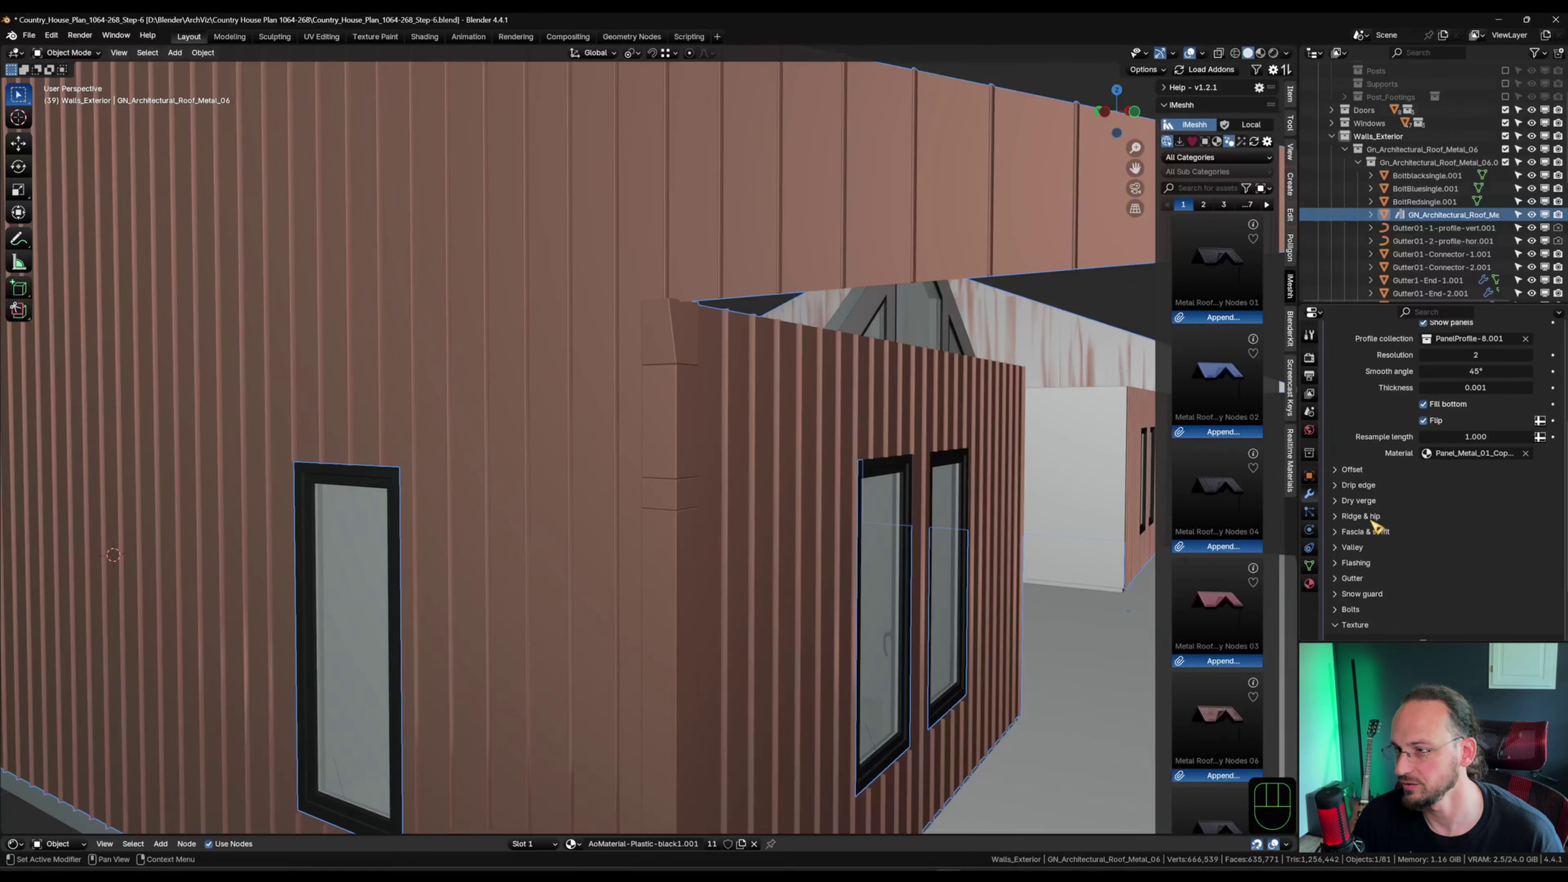
{"action": "left_click", "coordinate": [1361, 501]}
Turn off the fascia & soffit and the valley in the panel generator.
{"action": "scroll", "coordinate": [1375, 494], "scroll_direction": "down", "scroll_amount": 2}
{"action": "left_click", "coordinate": [1365, 479]}
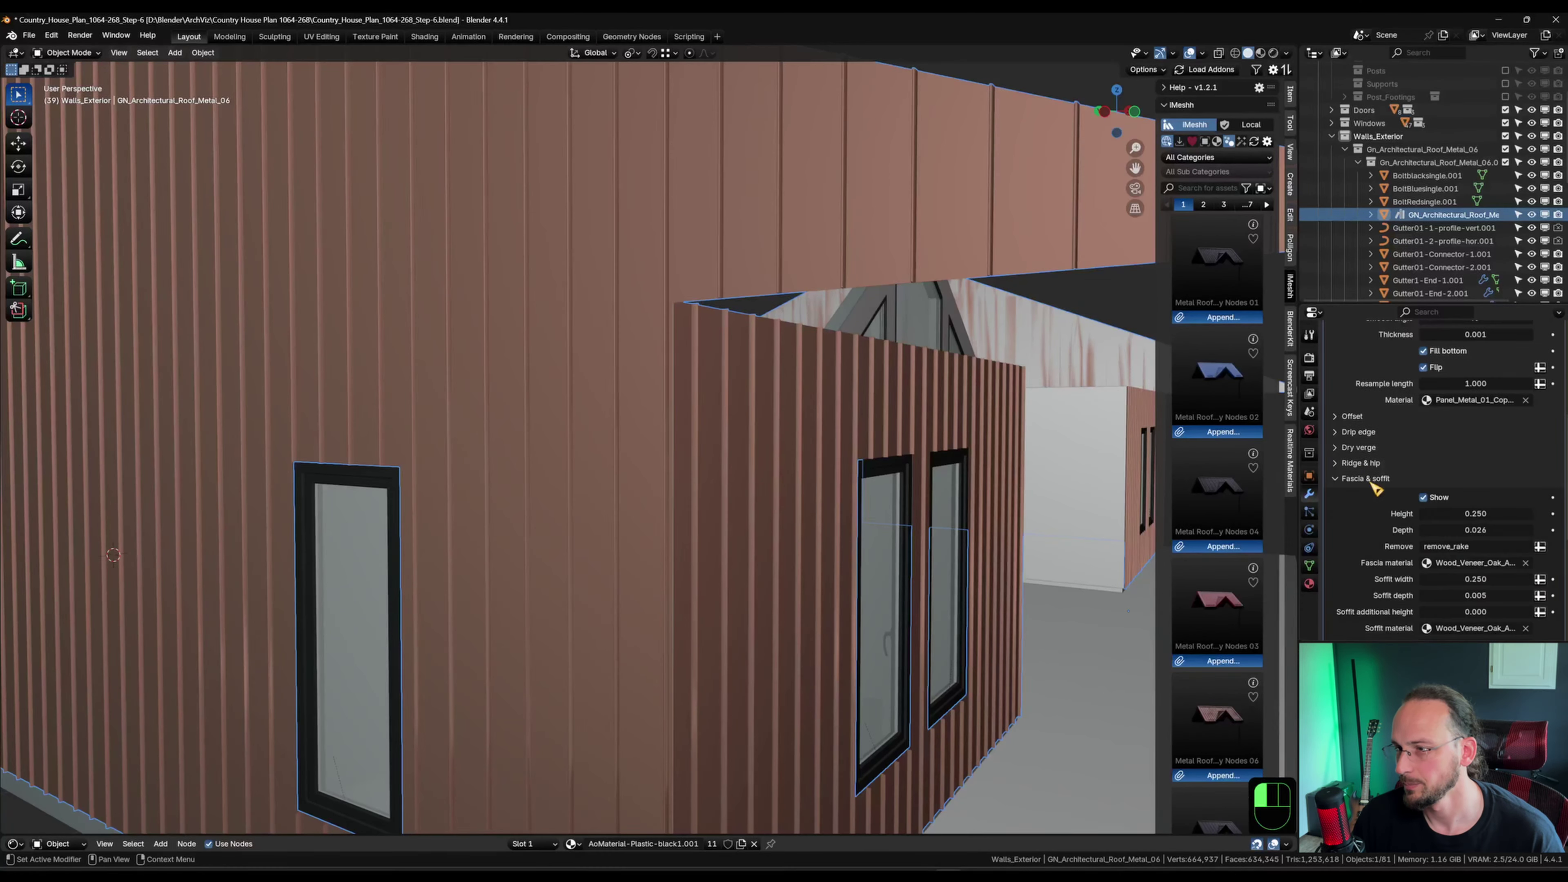
{"action": "left_click", "coordinate": [1434, 497]}
{"action": "left_click", "coordinate": [1361, 480]}
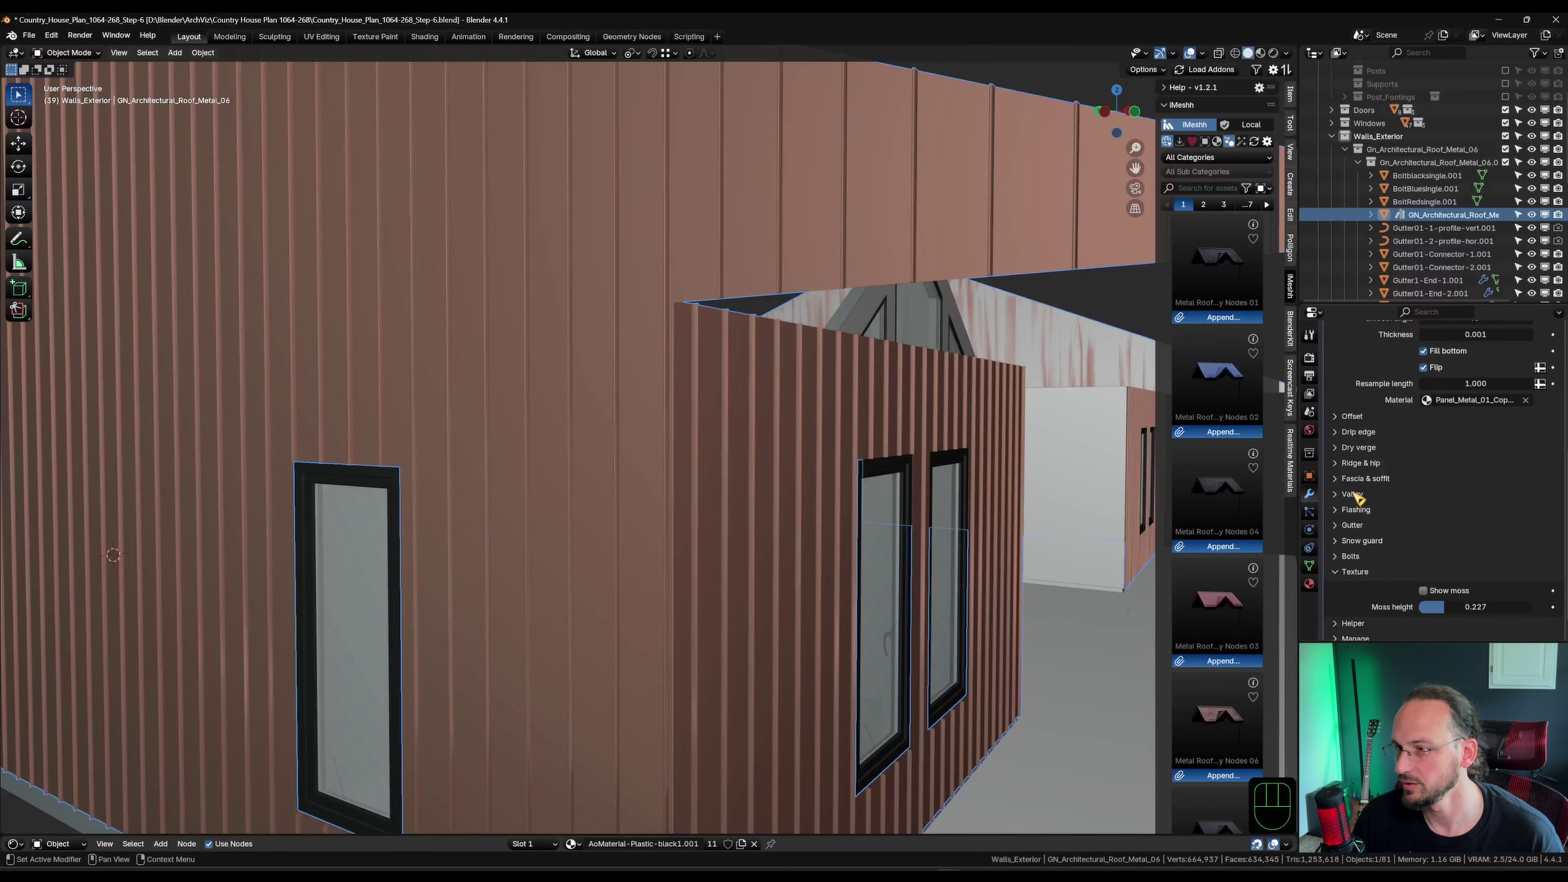
{"action": "left_click", "coordinate": [1352, 495]}
{"action": "left_click", "coordinate": [1423, 513]}
{"action": "left_click", "coordinate": [1352, 495]}
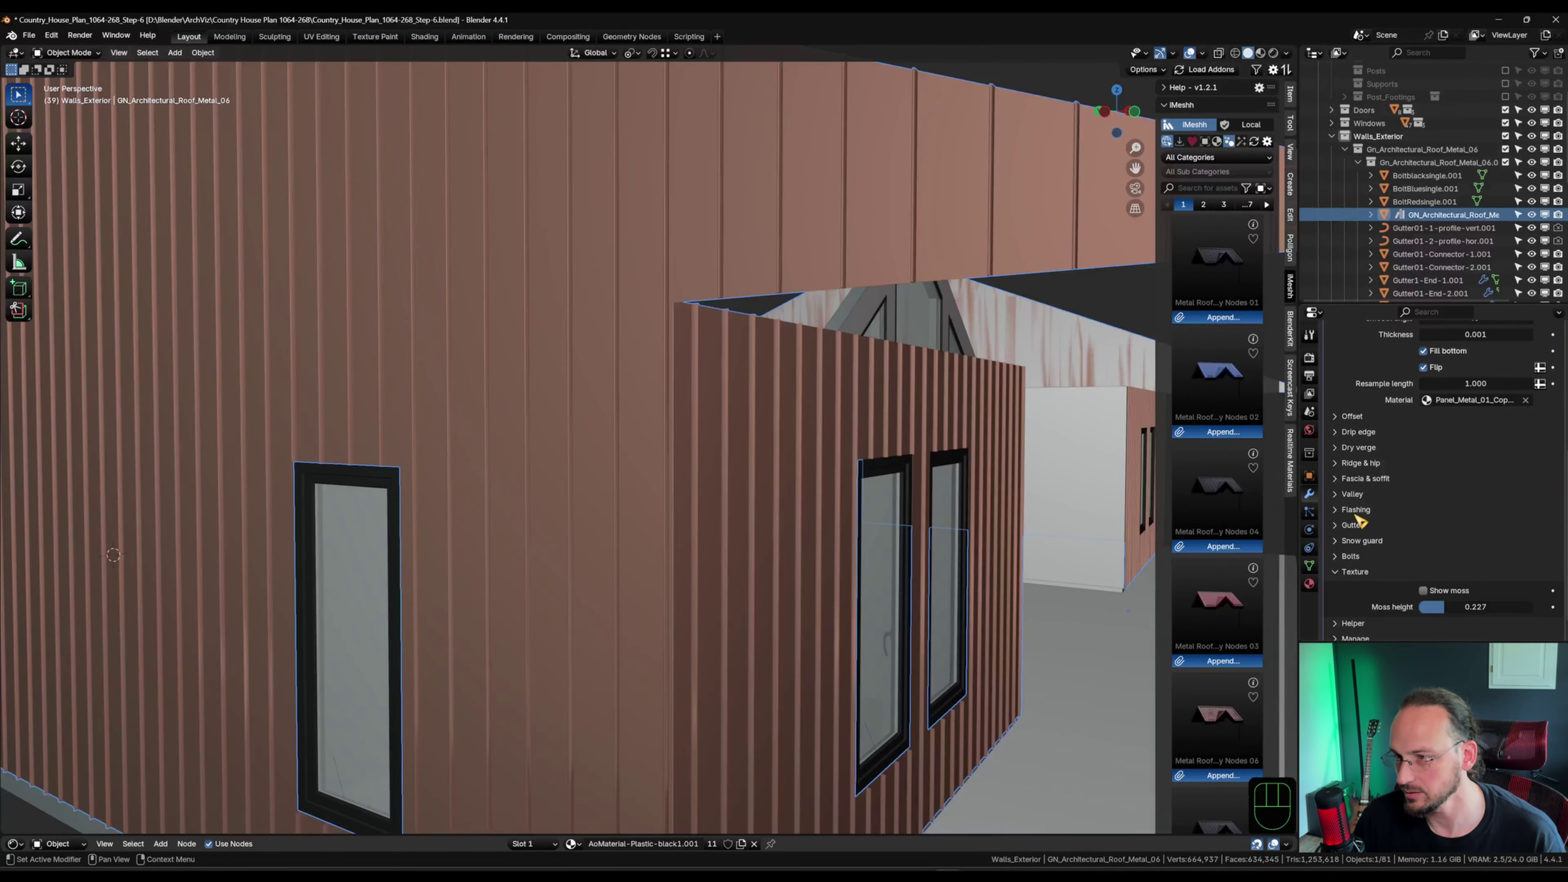
Check the generator's gutter, snow guard and bolts settings, and collapse these sections along with the texture section.
{"action": "left_click", "coordinate": [1347, 527]}
{"action": "left_click", "coordinate": [1365, 526]}
{"action": "left_click", "coordinate": [1376, 542]}
{"action": "left_click", "coordinate": [1364, 541]}
{"action": "left_click", "coordinate": [1367, 556]}
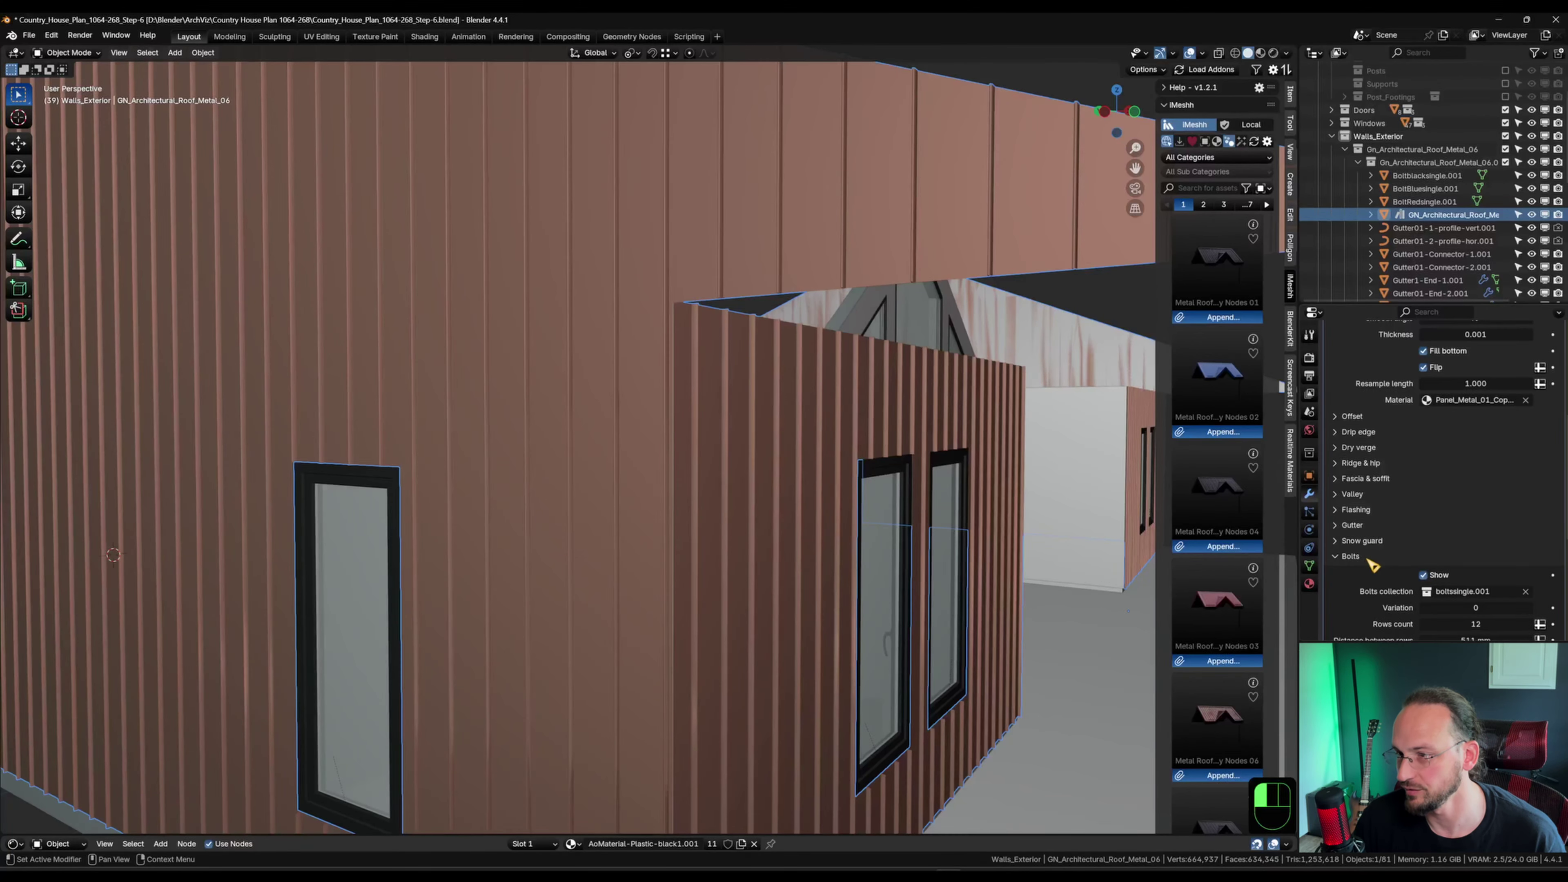
{"action": "left_click", "coordinate": [1346, 558]}
{"action": "left_click", "coordinate": [1368, 569]}
{"action": "left_click", "coordinate": [1346, 579]}
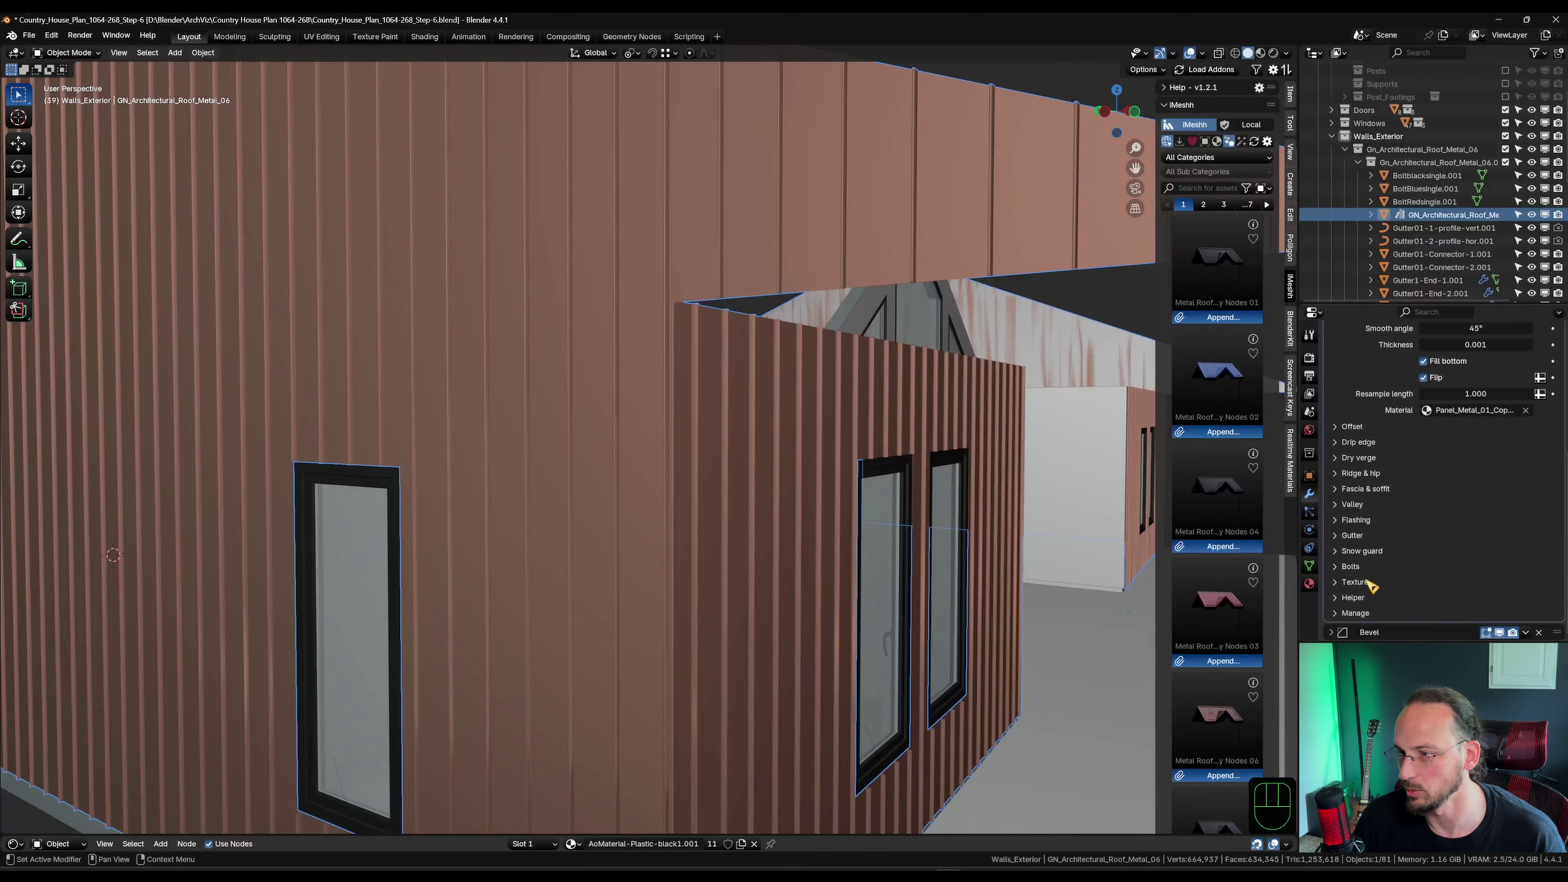
Set the panel generator's offset to -0.253 to try to cover the bare gable corner.
{"action": "scroll", "coordinate": [738, 560], "scroll_direction": "down", "scroll_amount": 5}
{"action": "middle_click_drag", "start_coordinate": [643, 561], "coordinate": [773, 468]}
{"action": "middle_click_drag", "start_coordinate": [711, 399], "coordinate": [728, 442]}
{"action": "middle_click_drag", "start_coordinate": [729, 442], "coordinate": [645, 523], "text": "shift"}
{"action": "scroll", "coordinate": [773, 515], "scroll_direction": "up", "scroll_amount": 2}
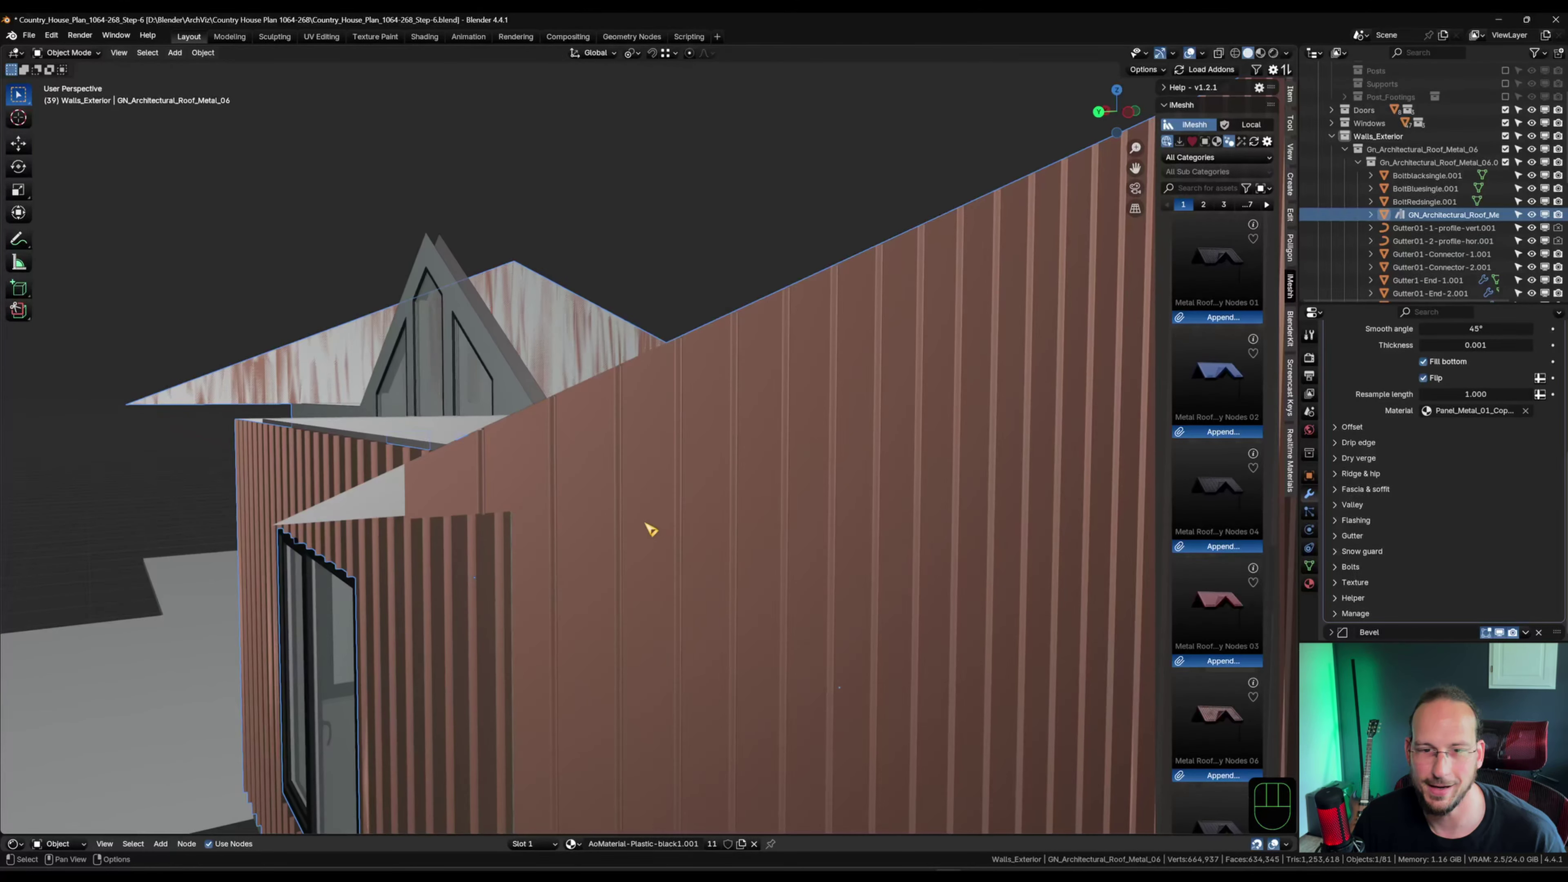
{"action": "middle_click_drag", "start_coordinate": [428, 500], "coordinate": [641, 468]}
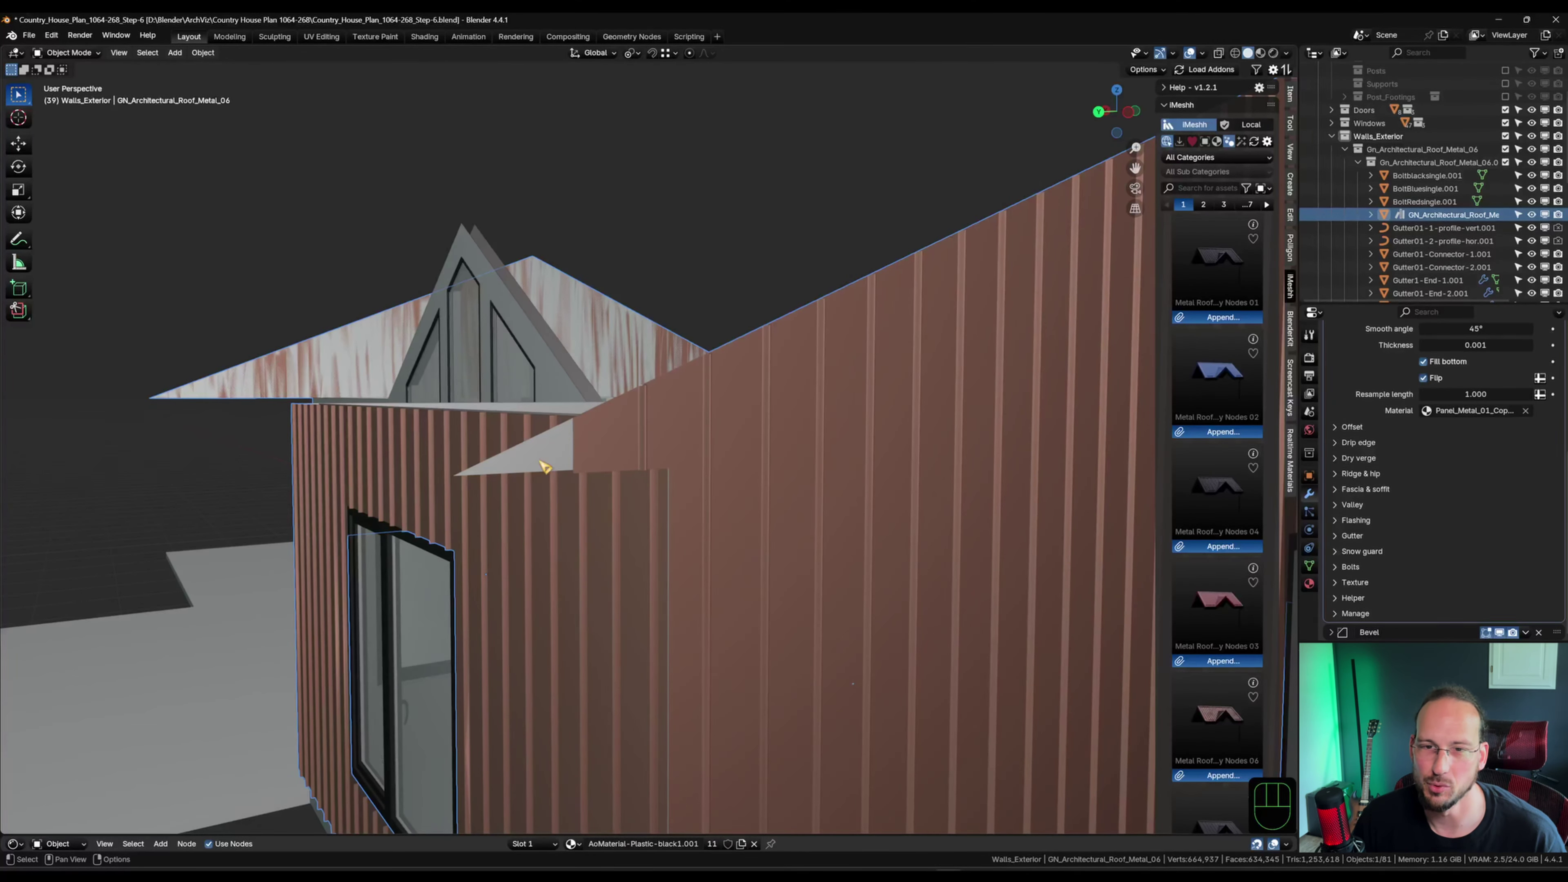
{"action": "scroll", "coordinate": [1393, 492], "scroll_direction": "up", "scroll_amount": 7}
{"action": "mouse_move", "coordinate": [1448, 493]}
{"action": "left_mouse_down", "text": "shift"}
{"action": "mouse_move", "coordinate": [1474, 492]}
{"action": "mouse_move", "coordinate": [1425, 493]}
{"action": "left_mouse_up", "text": "shift"}
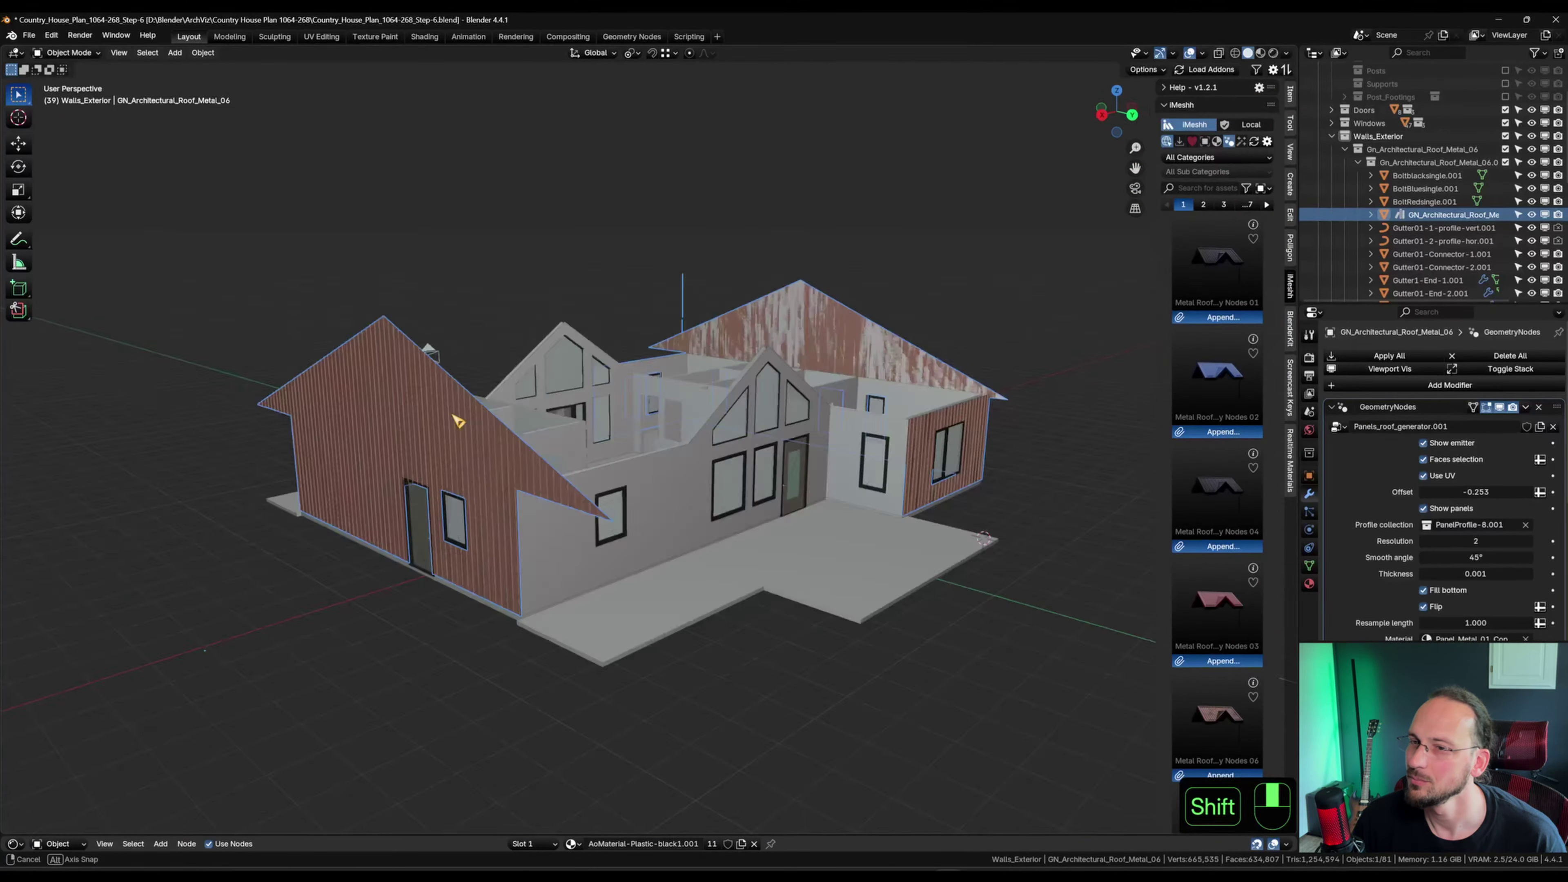
Set the panel generator's offset to -0.207 while checking the coverage of the gable wall.
{"action": "middle_click_drag", "start_coordinate": [458, 421], "coordinate": [759, 418]}
{"action": "scroll", "coordinate": [955, 364], "scroll_direction": "up", "scroll_amount": 7}
{"action": "scroll", "coordinate": [896, 399], "scroll_direction": "down", "scroll_amount": 1}
{"action": "left_click_drag", "start_coordinate": [1454, 494], "coordinate": [1471, 491], "text": "shift"}
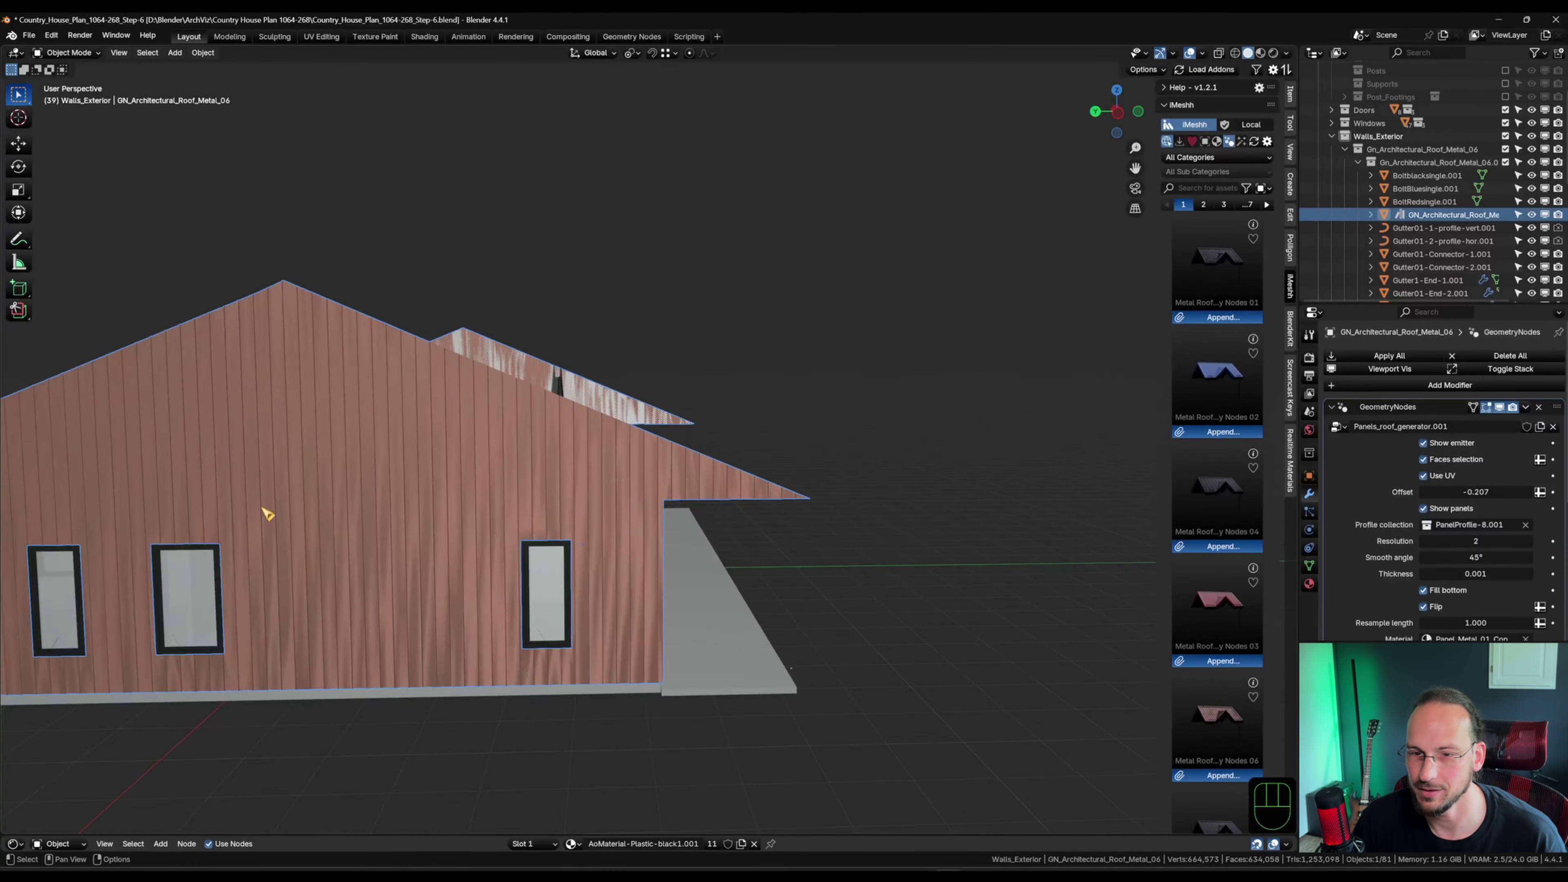
Examine the gable wall's corners and its extra edge lines in Edit Mode.
{"action": "middle_click_drag", "start_coordinate": [266, 511], "coordinate": [346, 464]}
{"action": "middle_click_drag", "start_coordinate": [346, 464], "coordinate": [405, 451], "text": "shift"}
{"action": "scroll", "coordinate": [404, 451], "scroll_direction": "up", "scroll_amount": 4}
{"action": "middle_click_drag", "start_coordinate": [199, 458], "coordinate": [704, 410]}
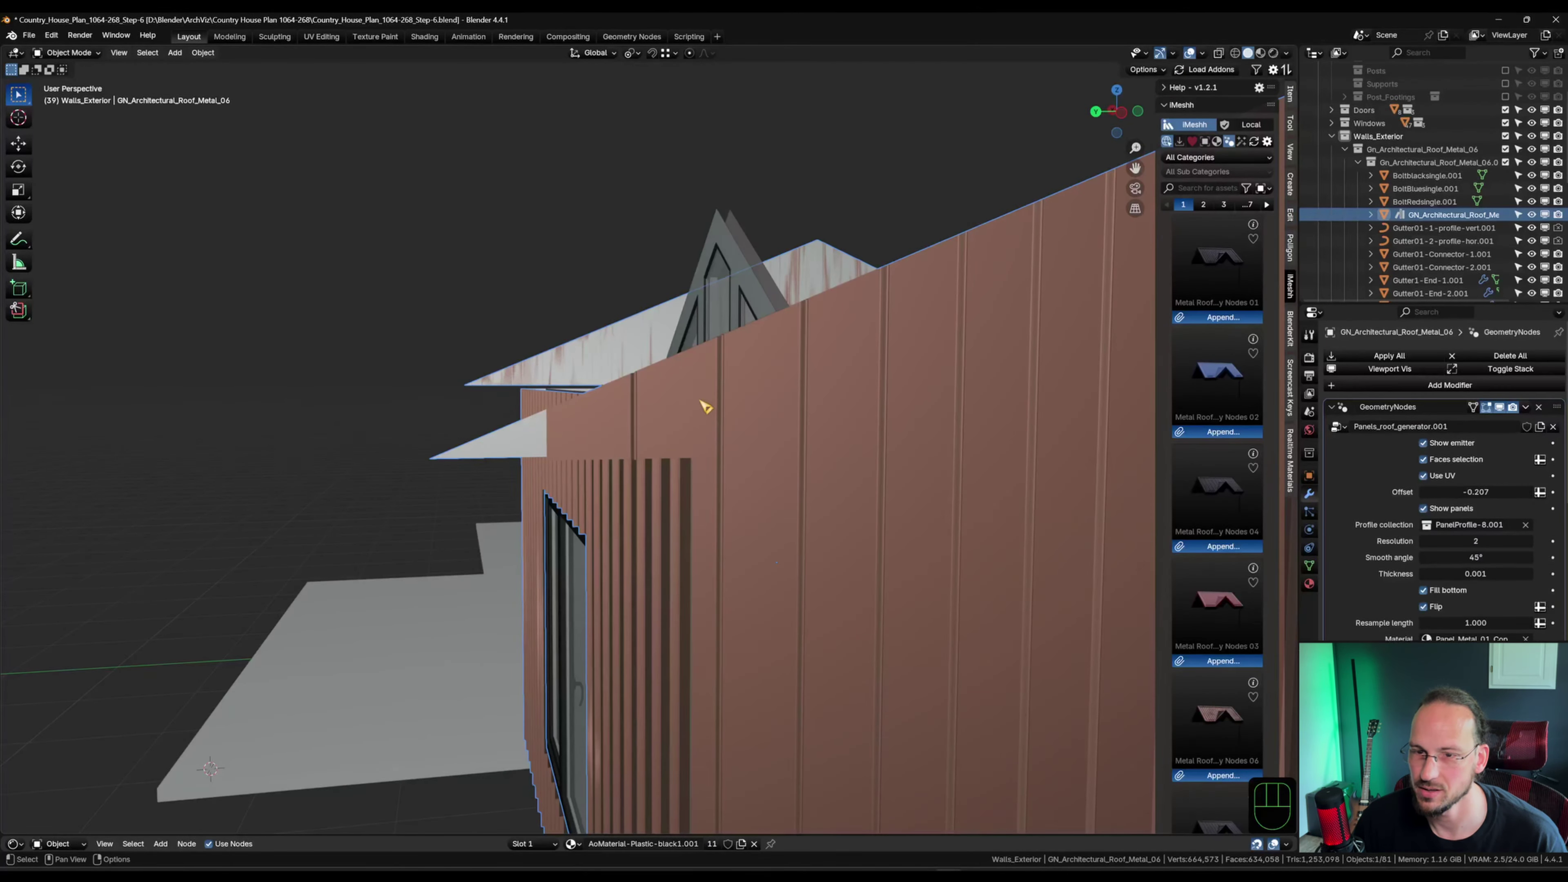
{"action": "key", "text": "Tab"}
{"action": "scroll", "coordinate": [734, 458], "scroll_direction": "up", "scroll_amount": 4}
{"action": "key", "text": "shift+z"}
{"action": "key", "text": "shift+z"}
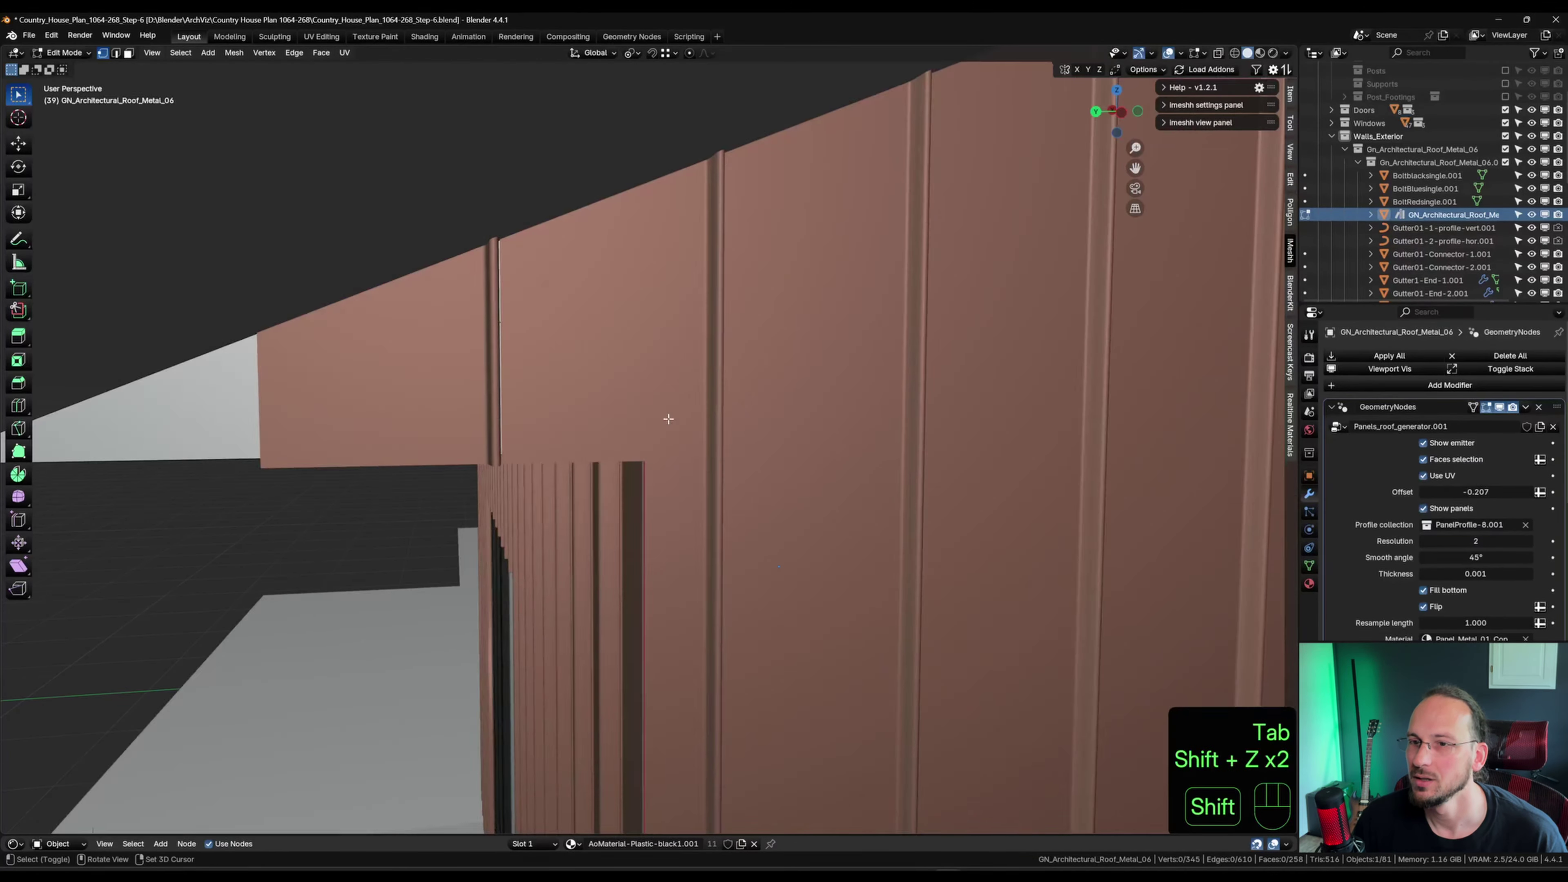
{"action": "scroll", "coordinate": [669, 420], "scroll_direction": "down", "scroll_amount": 5}
{"action": "middle_click_drag", "start_coordinate": [900, 431], "coordinate": [540, 385], "text": "shift"}
{"action": "scroll", "coordinate": [540, 384], "scroll_direction": "down", "scroll_amount": 3}
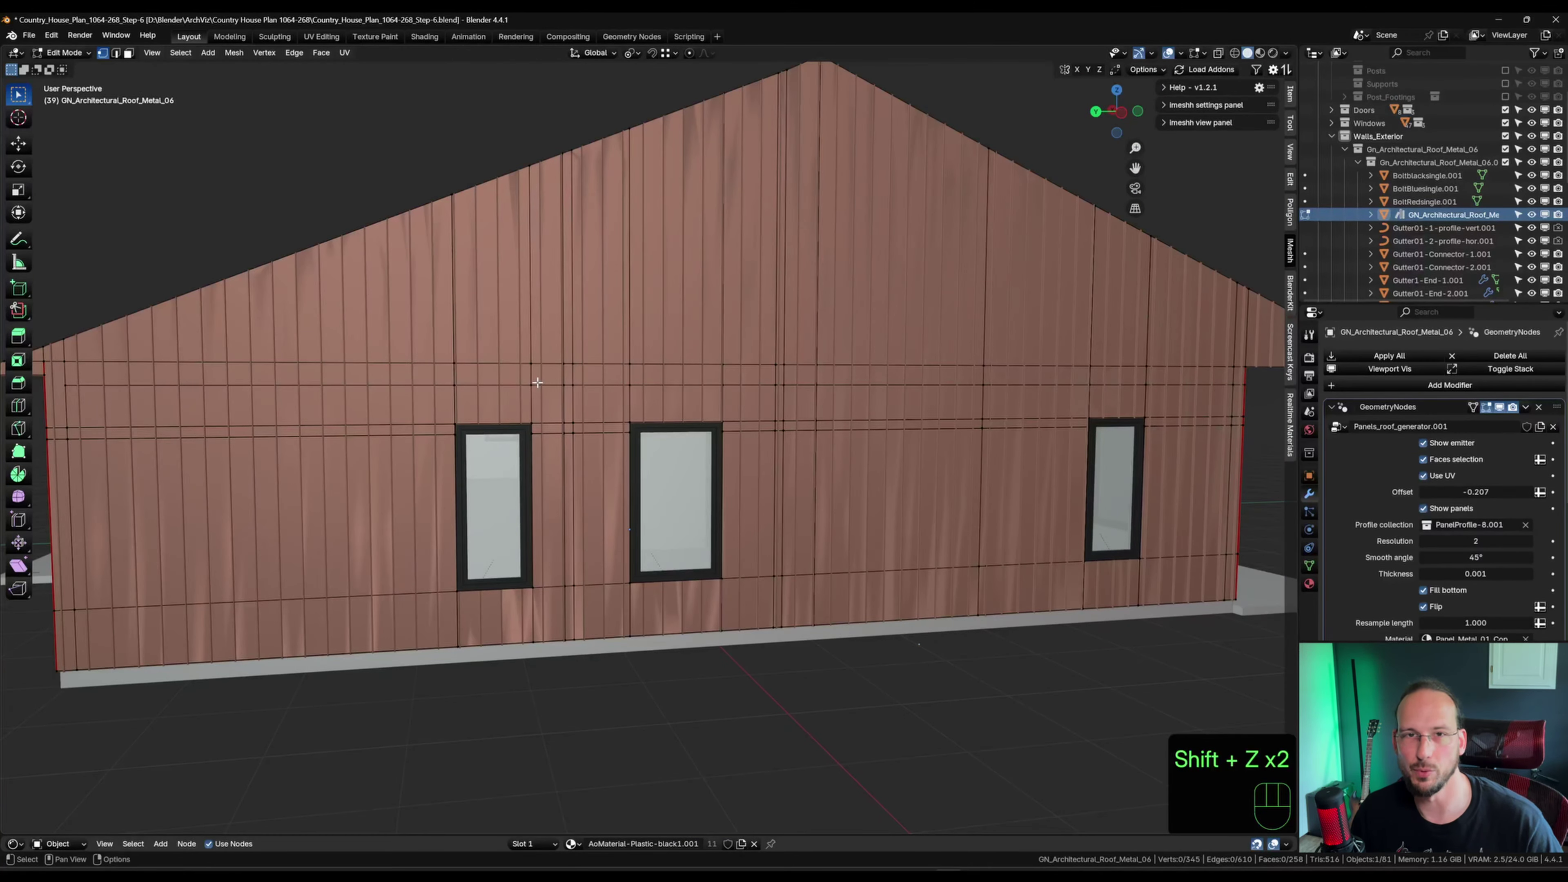
{"action": "scroll", "coordinate": [546, 388], "scroll_direction": "down", "scroll_amount": 3}
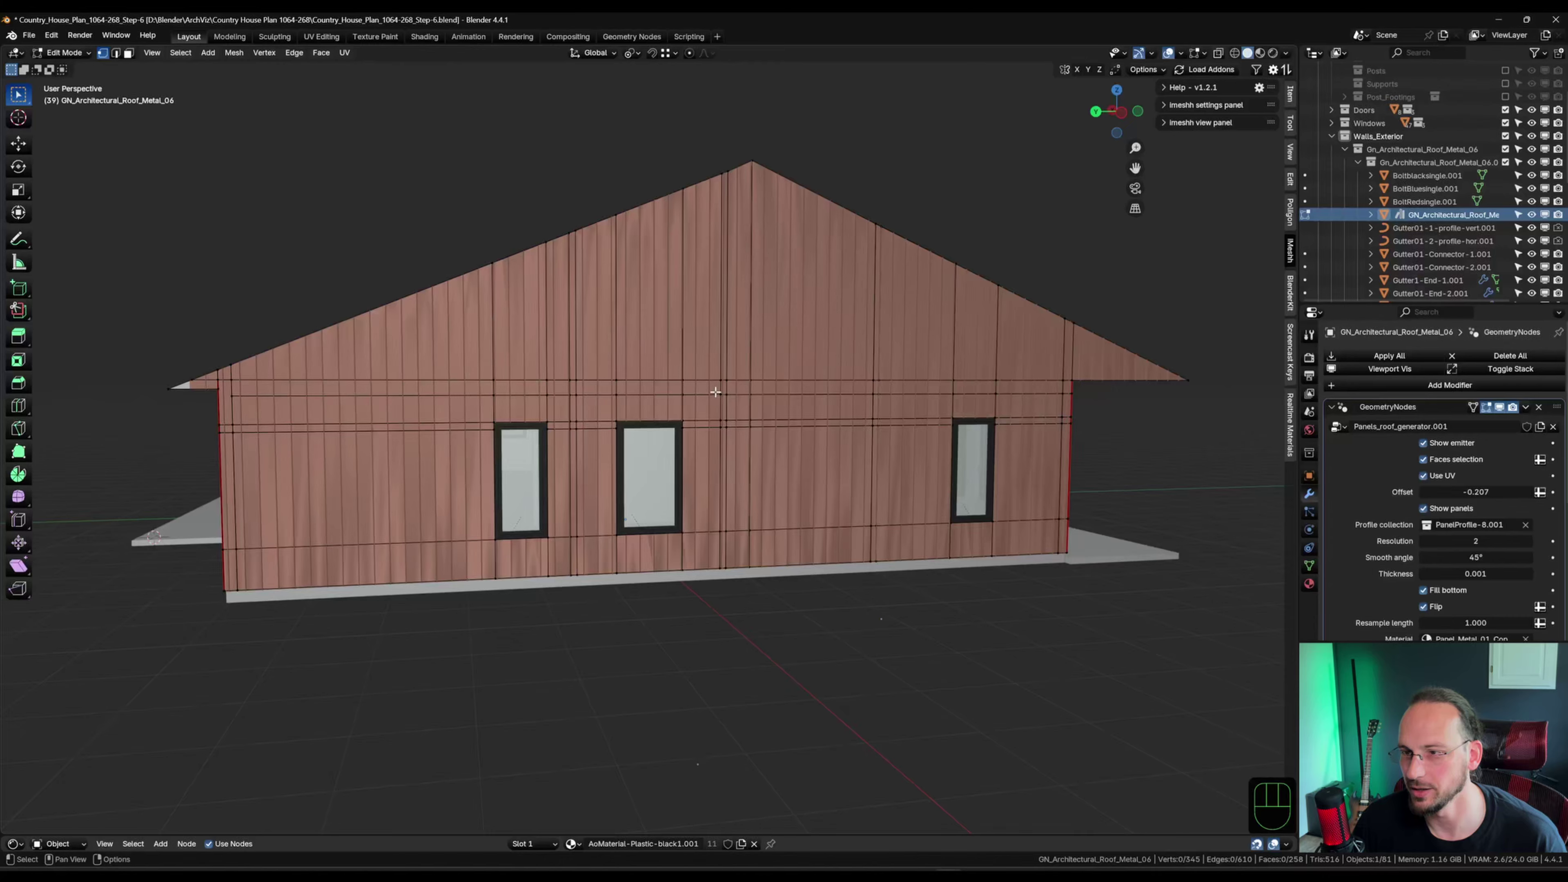
{"action": "scroll", "coordinate": [386, 389], "scroll_direction": "up", "scroll_amount": 2}
{"action": "key", "text": "Tab"}
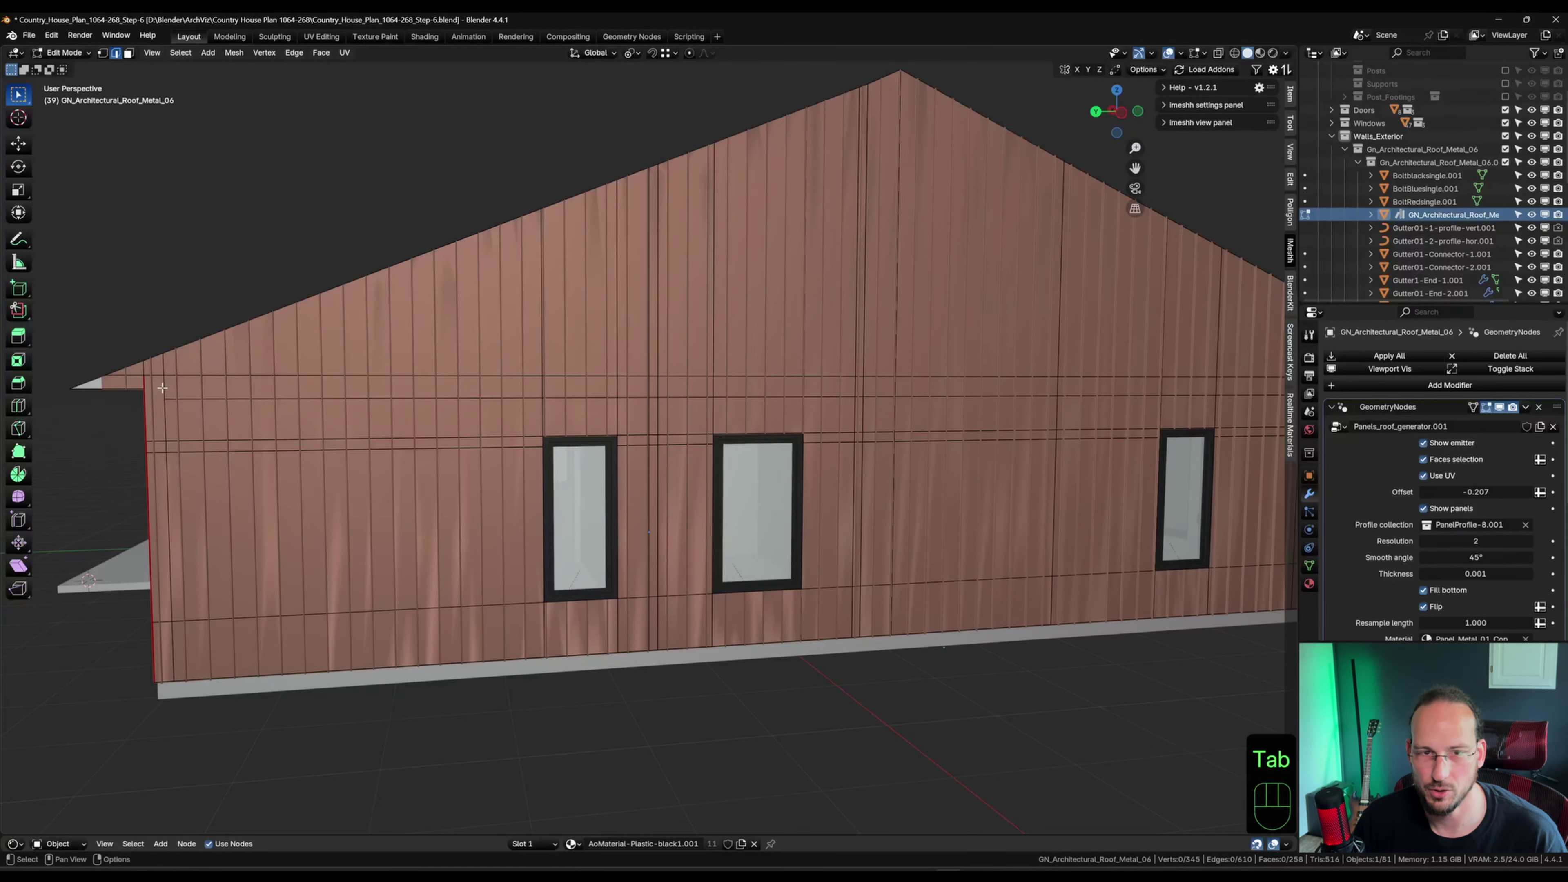
Dissolve the redundant horizontal and vertical edge loops across the gable wall with the three windows.
{"action": "left_click", "coordinate": [260, 375], "text": "alt"}
{"action": "left_click", "coordinate": [257, 400], "text": "alt+shift"}
{"action": "left_click", "coordinate": [196, 448], "text": "alt+shift"}
{"action": "left_click", "coordinate": [195, 451], "text": "alt+shift"}
{"action": "left_click", "coordinate": [184, 616], "text": "alt+shift"}
{"action": "left_click", "coordinate": [181, 590], "text": "alt+shift"}
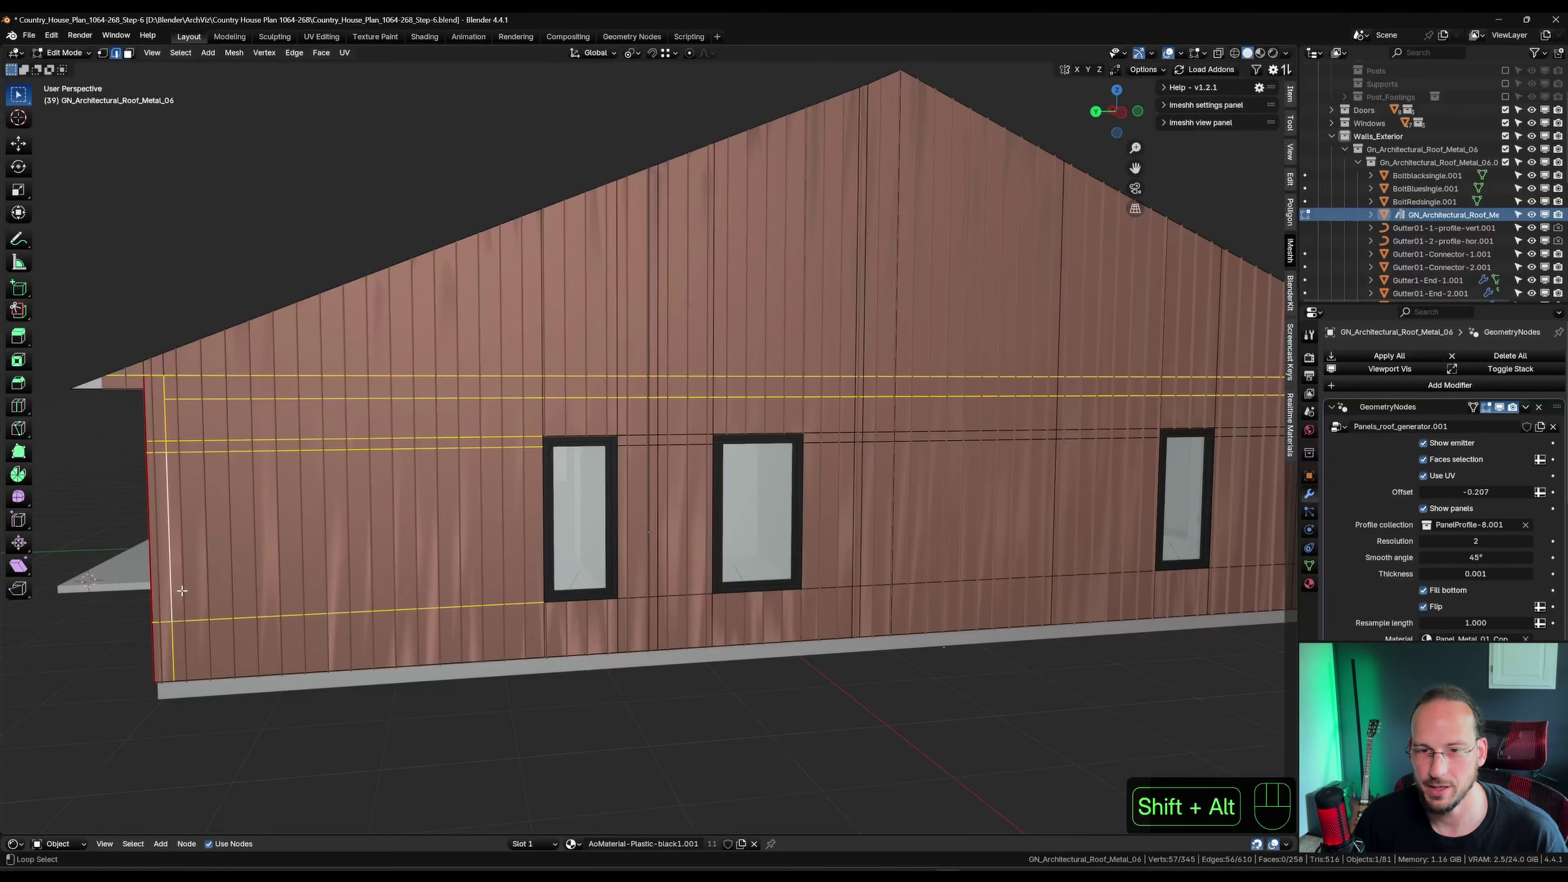
{"action": "left_click", "coordinate": [652, 552], "text": "alt+shift"}
{"action": "left_click", "coordinate": [657, 550], "text": "alt+shift"}
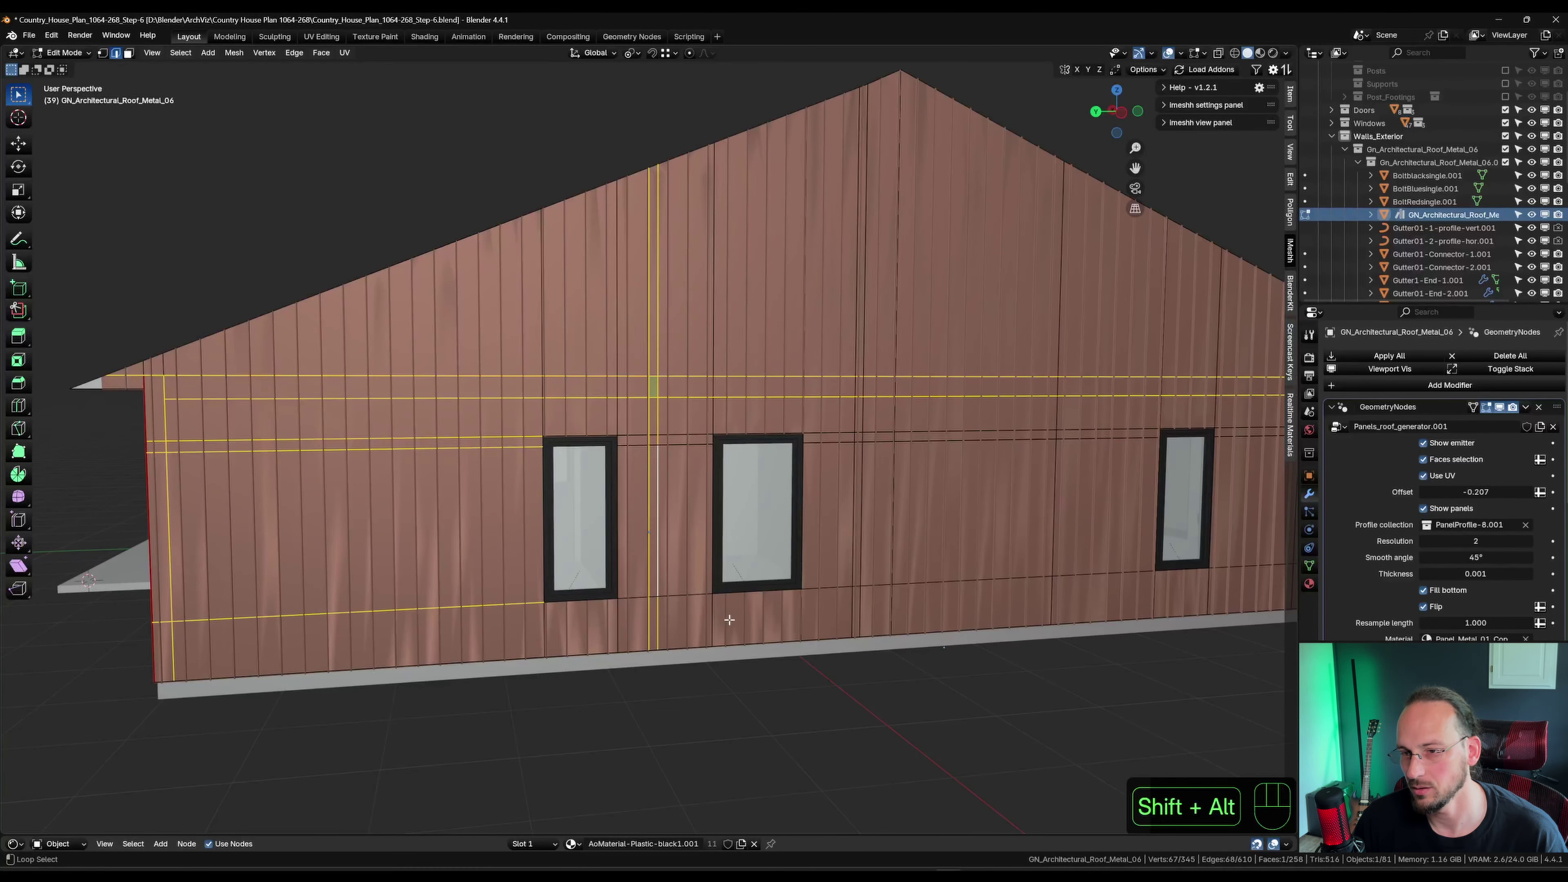
{"action": "left_click", "coordinate": [698, 596], "text": "alt+shift"}
{"action": "left_click", "coordinate": [680, 444], "text": "alt+shift"}
{"action": "left_click", "coordinate": [682, 436], "text": "alt+shift"}
{"action": "left_click", "coordinate": [869, 435], "text": "alt+shift"}
{"action": "left_click", "coordinate": [868, 442], "text": "alt+shift"}
{"action": "left_click", "coordinate": [862, 461], "text": "alt+shift"}
{"action": "left_click", "coordinate": [1050, 477], "text": "alt+shift"}
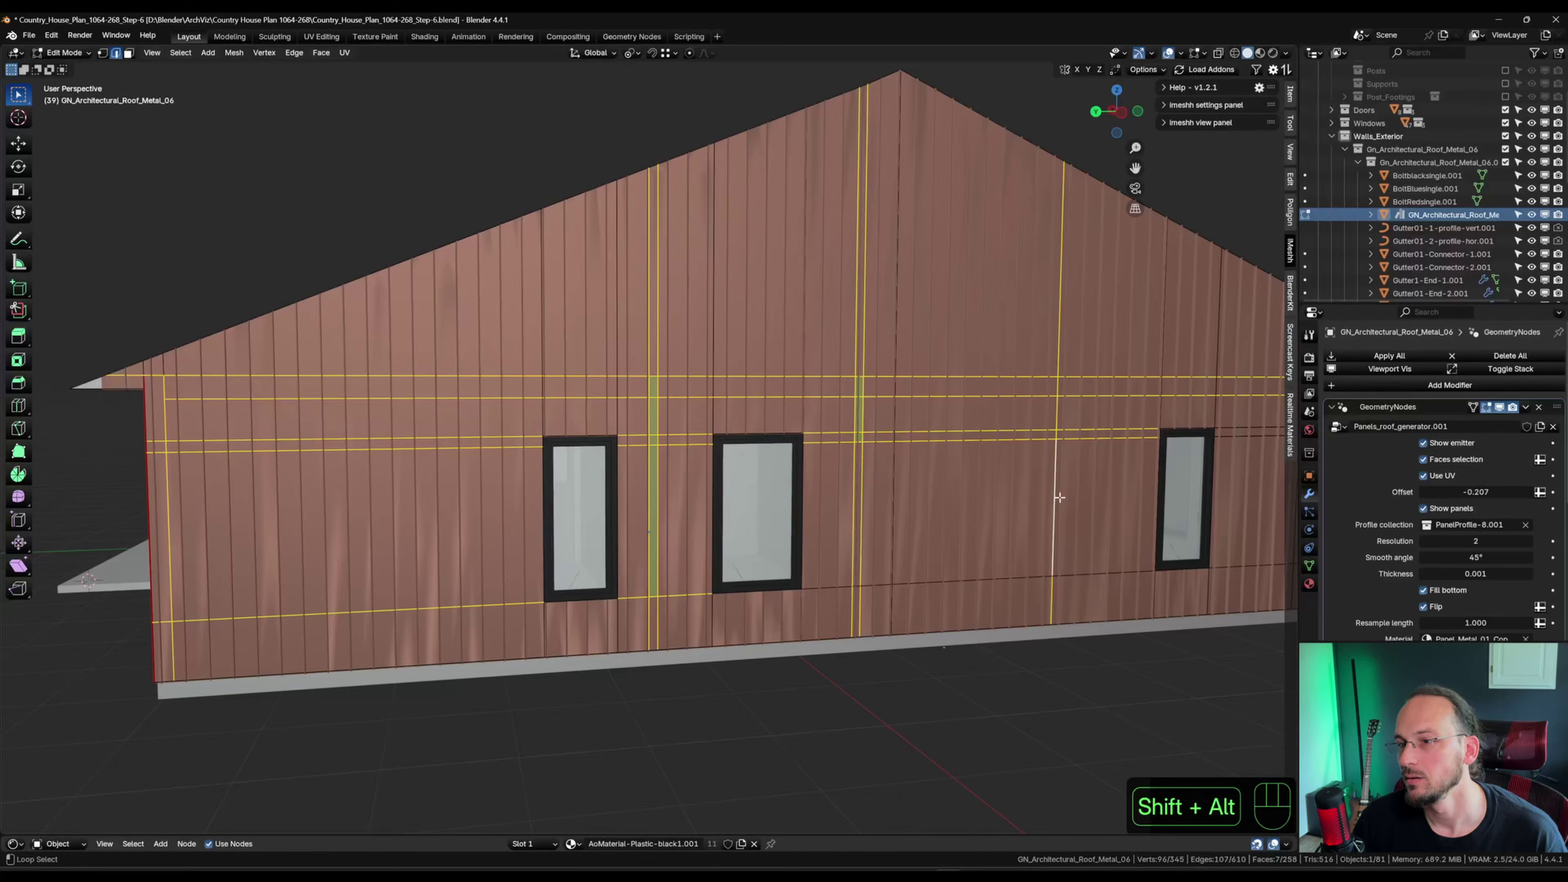
{"action": "middle_click_drag", "start_coordinate": [1259, 578], "coordinate": [978, 565], "text": "shift"}
{"action": "left_click", "coordinate": [983, 557], "text": "alt+shift"}
{"action": "left_click", "coordinate": [1027, 522], "text": "alt+shift"}
{"action": "left_click", "coordinate": [1014, 422], "text": "alt+shift"}
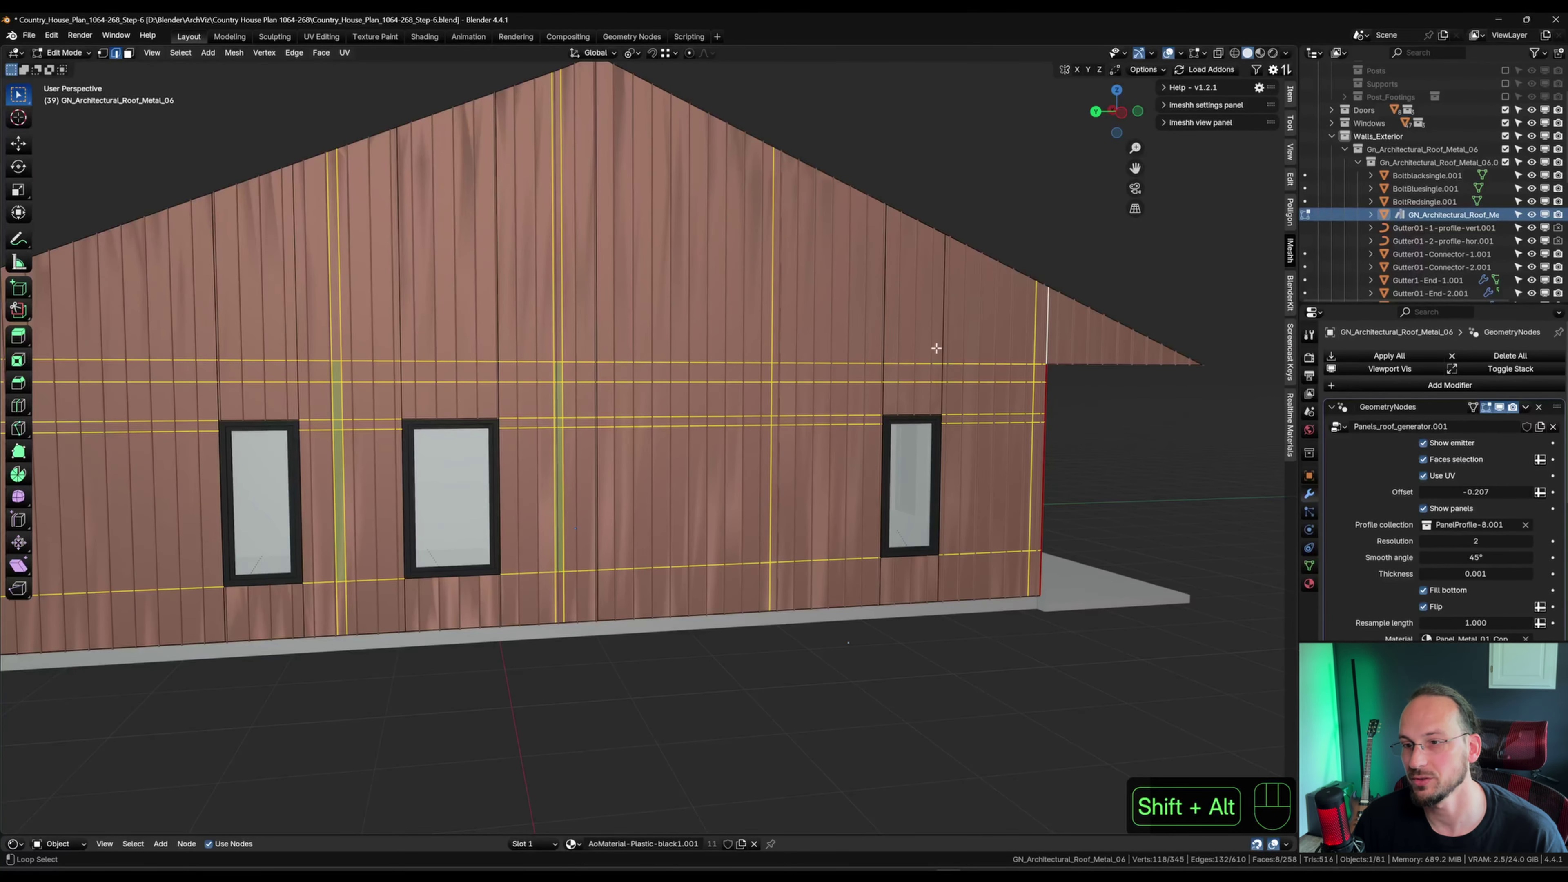
{"action": "middle_click_drag", "start_coordinate": [660, 475], "coordinate": [866, 463]}
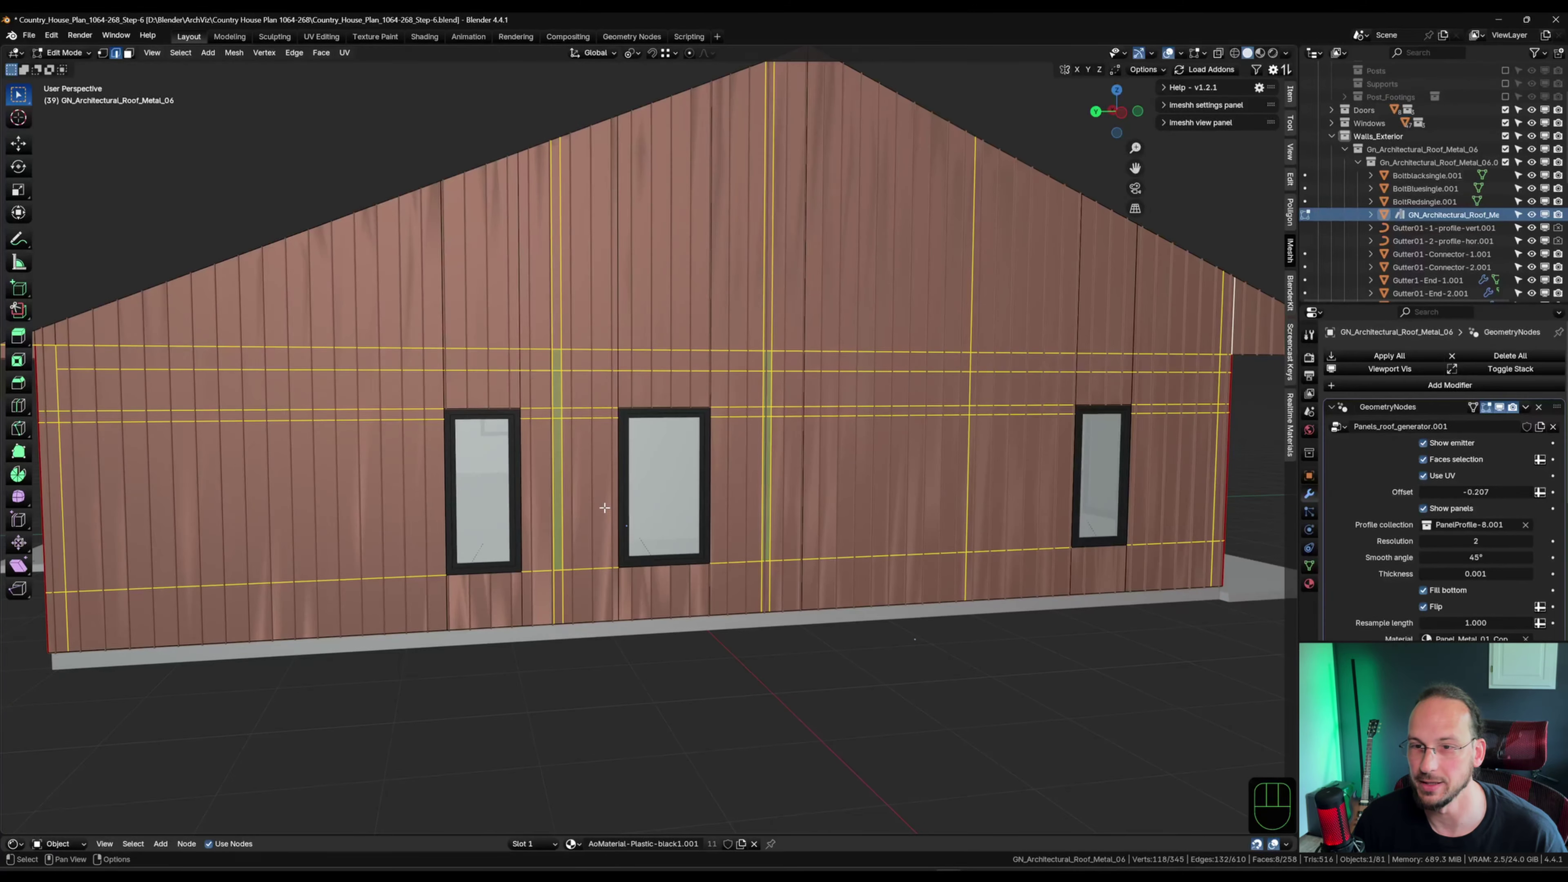
{"action": "middle_click_drag", "start_coordinate": [604, 508], "coordinate": [517, 514]}
{"action": "scroll", "coordinate": [561, 479], "scroll_direction": "down", "scroll_amount": 1}
{"action": "scroll", "coordinate": [561, 479], "scroll_direction": "down", "scroll_amount": 4}
{"action": "scroll", "coordinate": [512, 332], "scroll_direction": "up", "scroll_amount": 4}
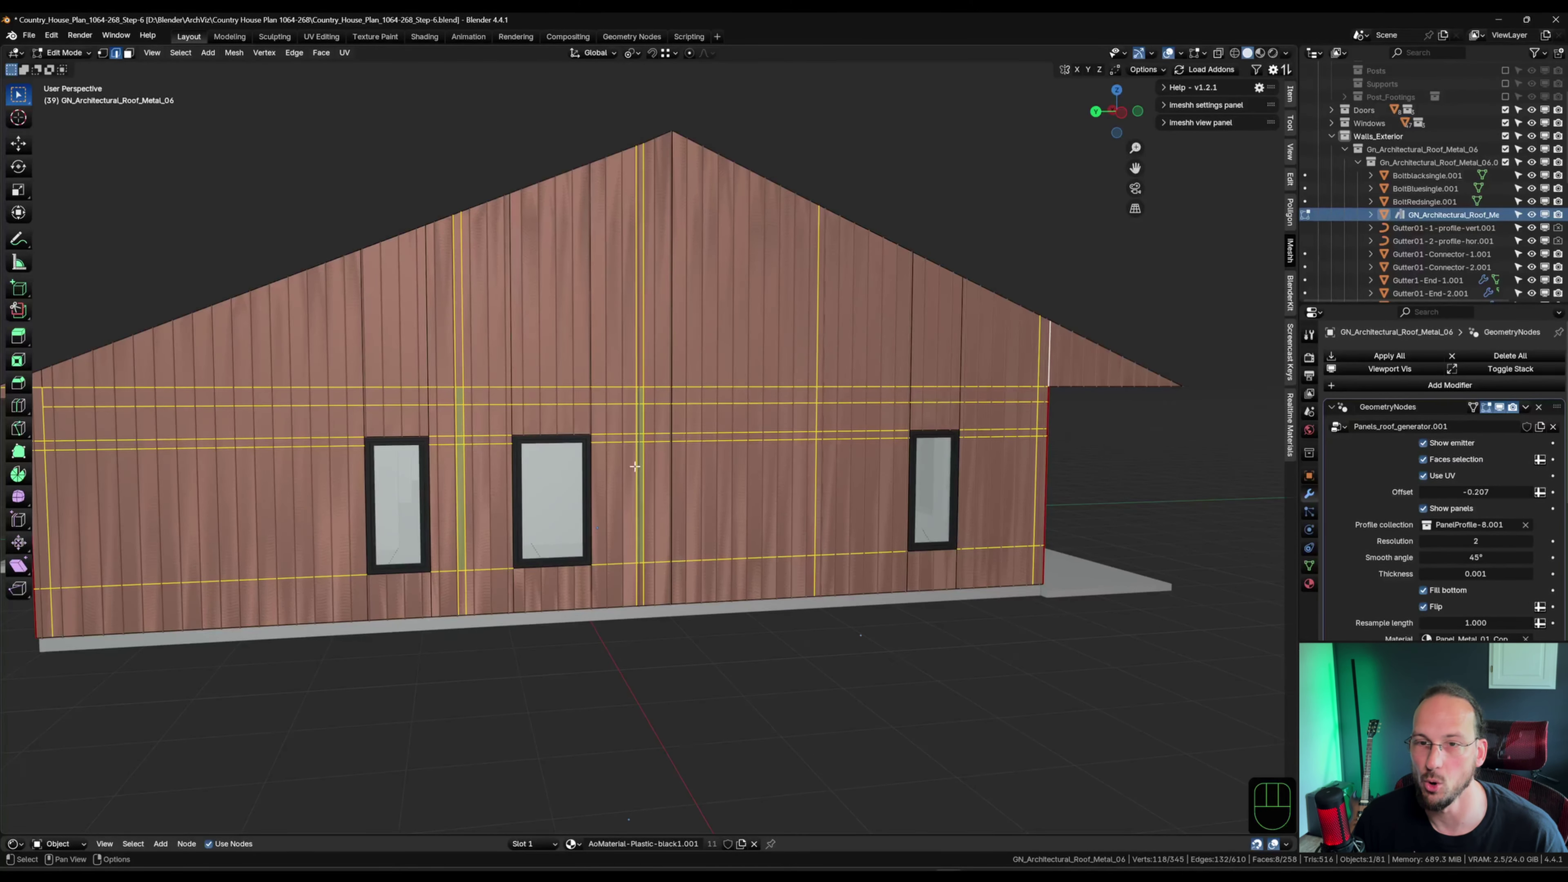
{"action": "middle_click_drag", "start_coordinate": [636, 536], "coordinate": [763, 571], "text": "shift"}
{"action": "middle_click_drag", "start_coordinate": [758, 500], "coordinate": [783, 479], "text": "shift"}
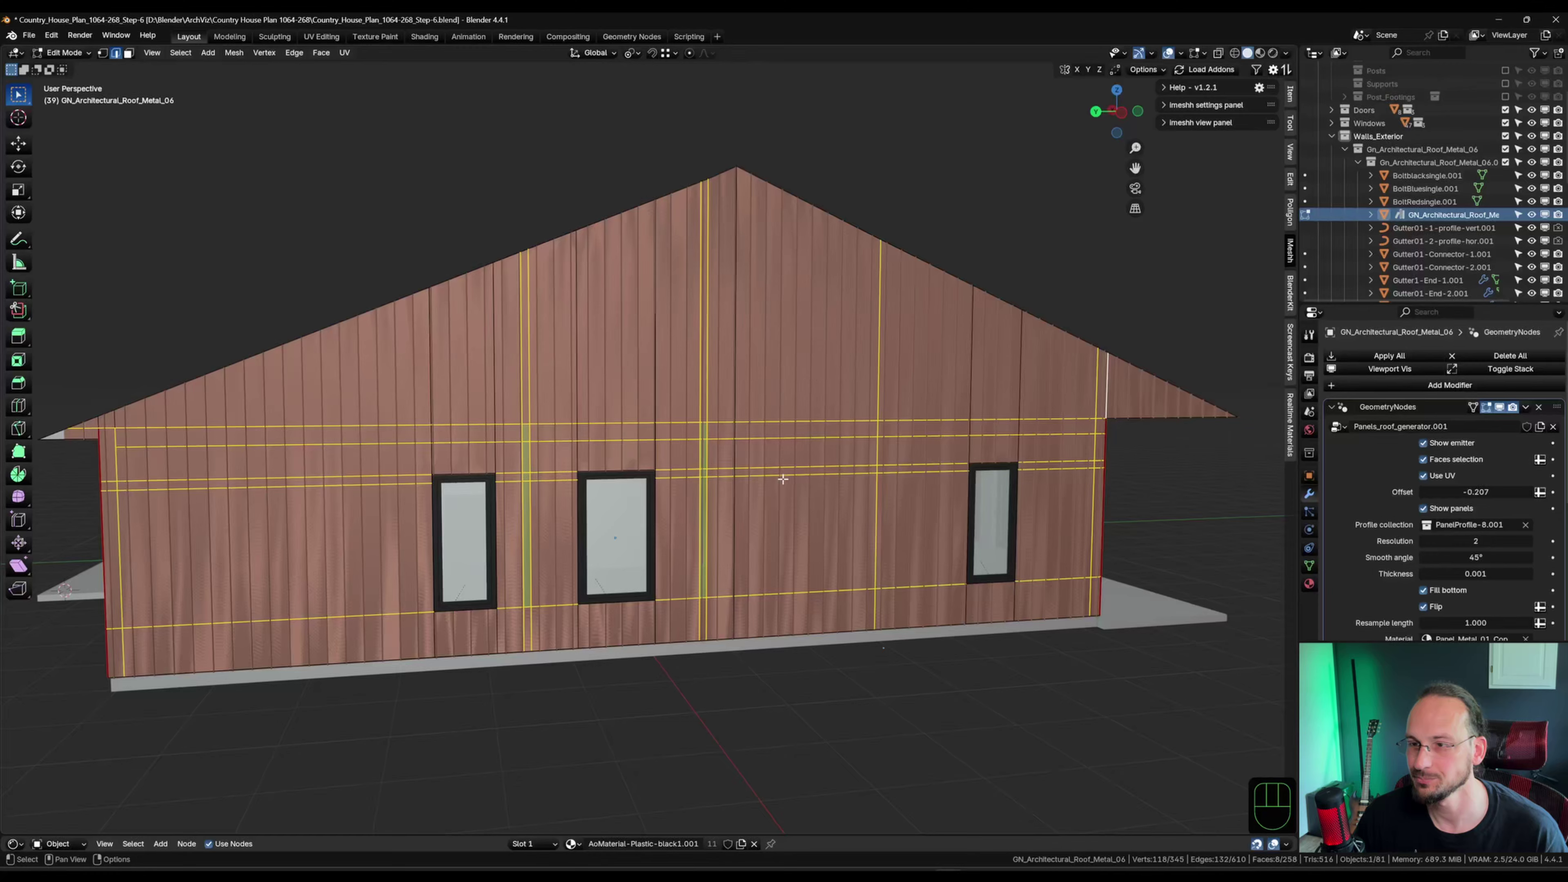
{"action": "key", "text": "ctrl+x"}
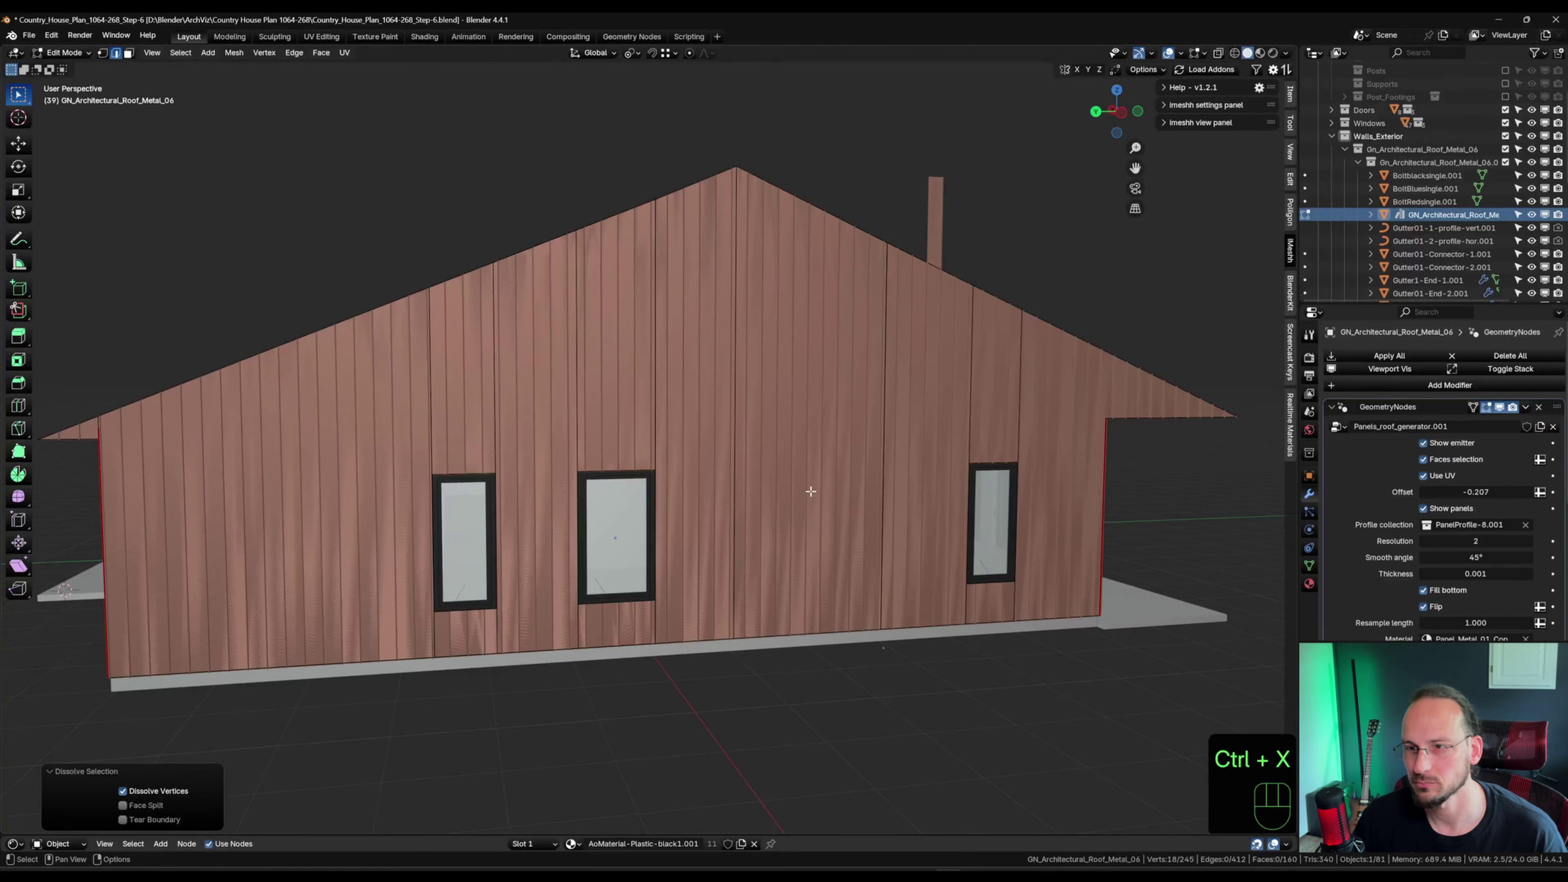
Dissolve the redundant horizontal edge loops around the two-window side walls and the gable wall with the door.
{"action": "middle_click_drag", "start_coordinate": [811, 491], "coordinate": [725, 333]}
{"action": "scroll", "coordinate": [725, 333], "scroll_direction": "up", "scroll_amount": 4}
{"action": "scroll", "coordinate": [619, 275], "scroll_direction": "down", "scroll_amount": 1}
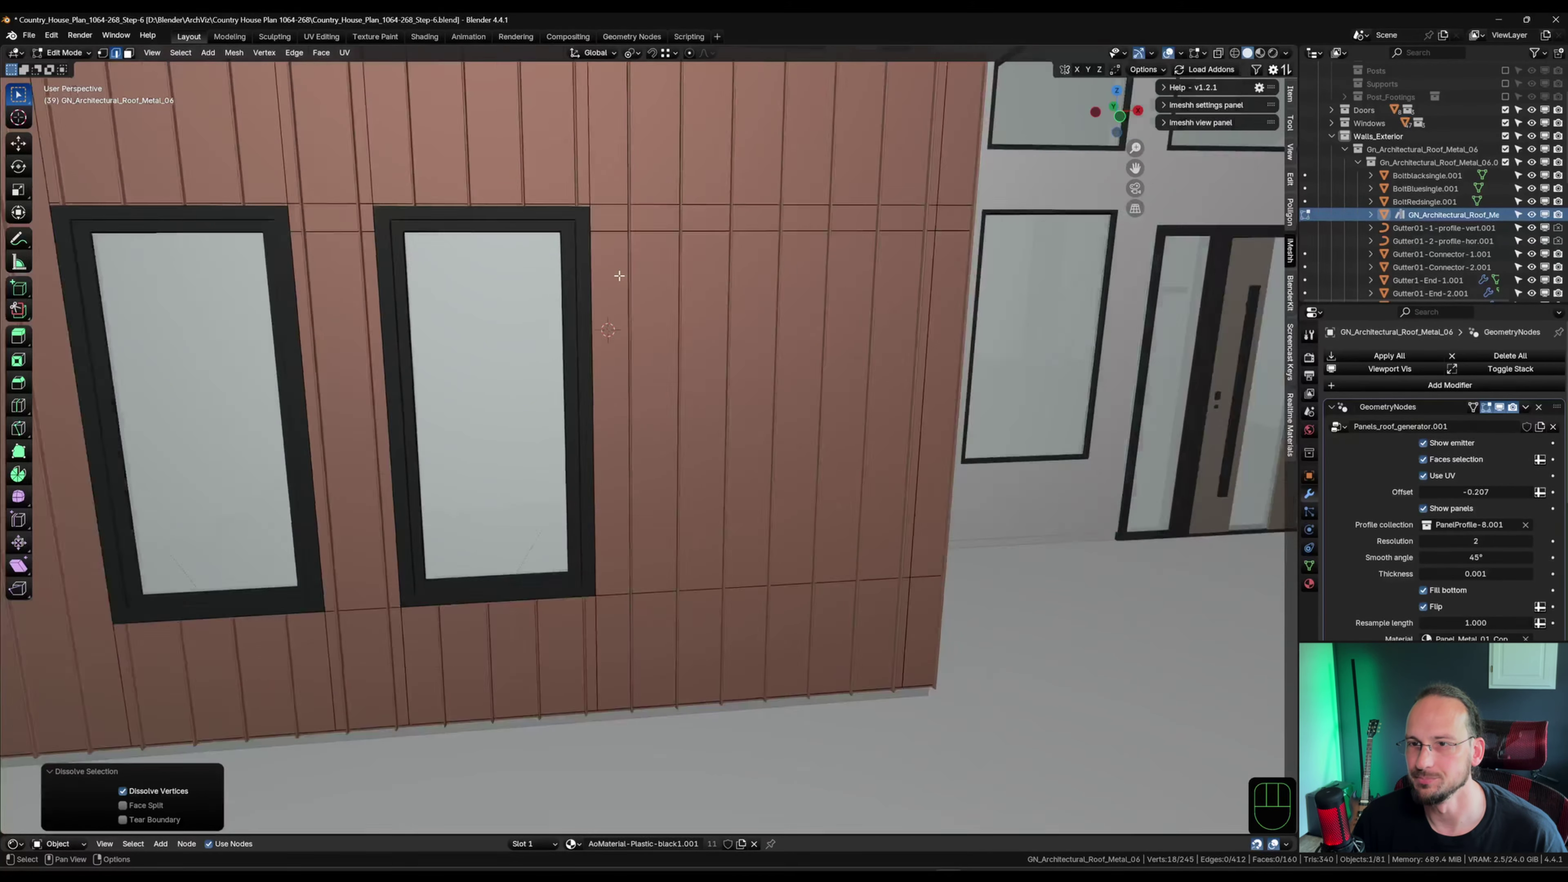
{"action": "scroll", "coordinate": [619, 275], "scroll_direction": "down", "scroll_amount": 3}
{"action": "left_click", "coordinate": [689, 266], "text": "alt+shift"}
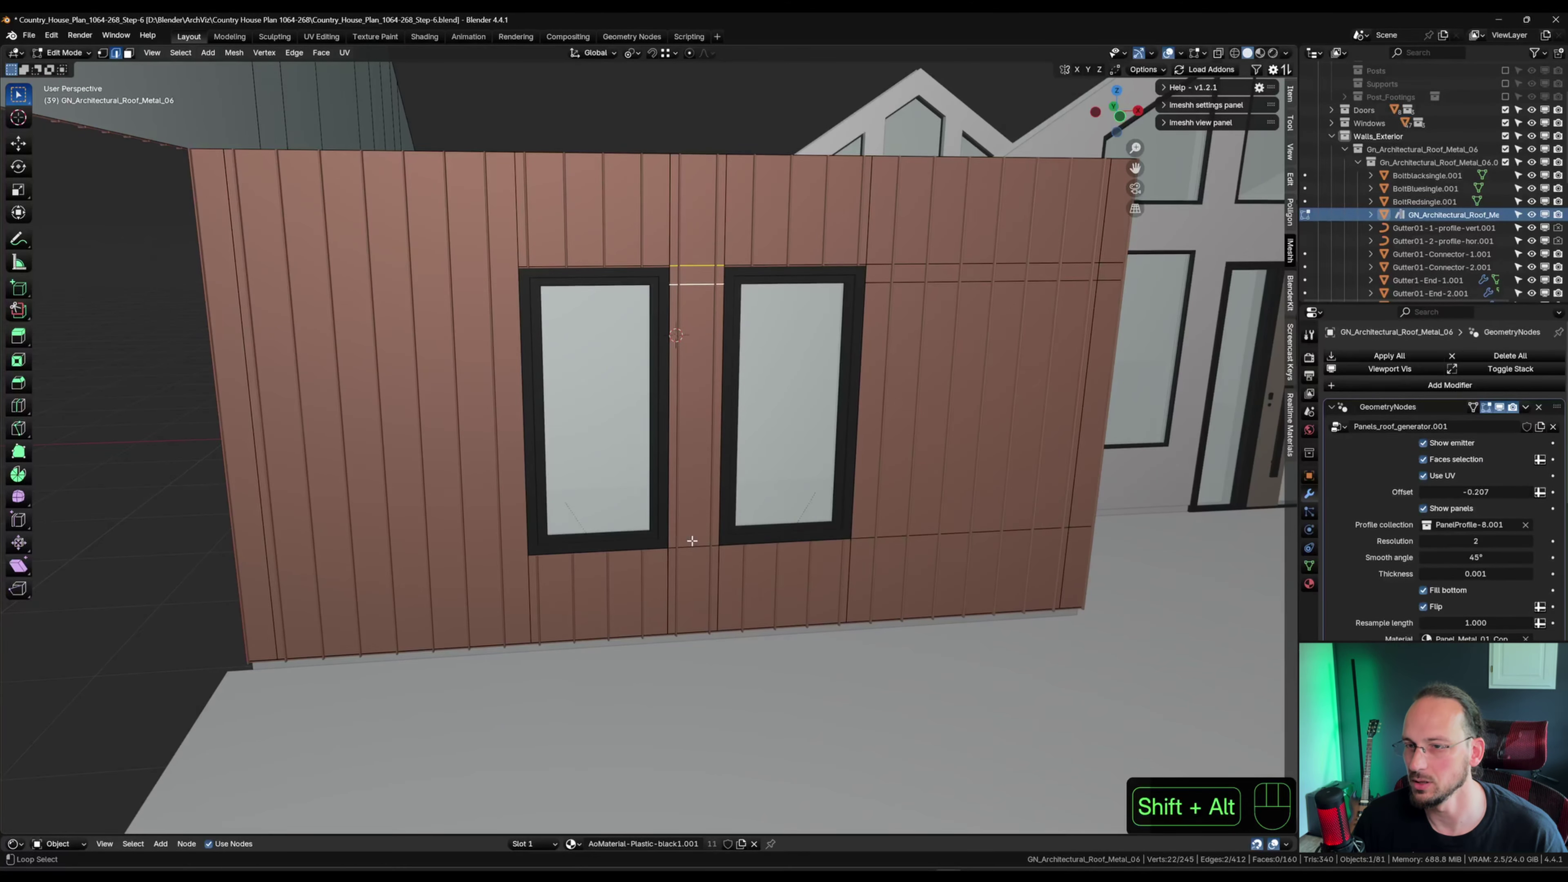
{"action": "left_click", "coordinate": [998, 283], "text": "alt+shift"}
{"action": "left_click", "coordinate": [1000, 265], "text": "alt+shift"}
{"action": "middle_click_drag", "start_coordinate": [1000, 393], "coordinate": [322, 384], "text": "shift"}
{"action": "scroll", "coordinate": [843, 376], "scroll_direction": "down", "scroll_amount": 3}
{"action": "middle_click_drag", "start_coordinate": [844, 377], "coordinate": [235, 407], "text": "shift"}
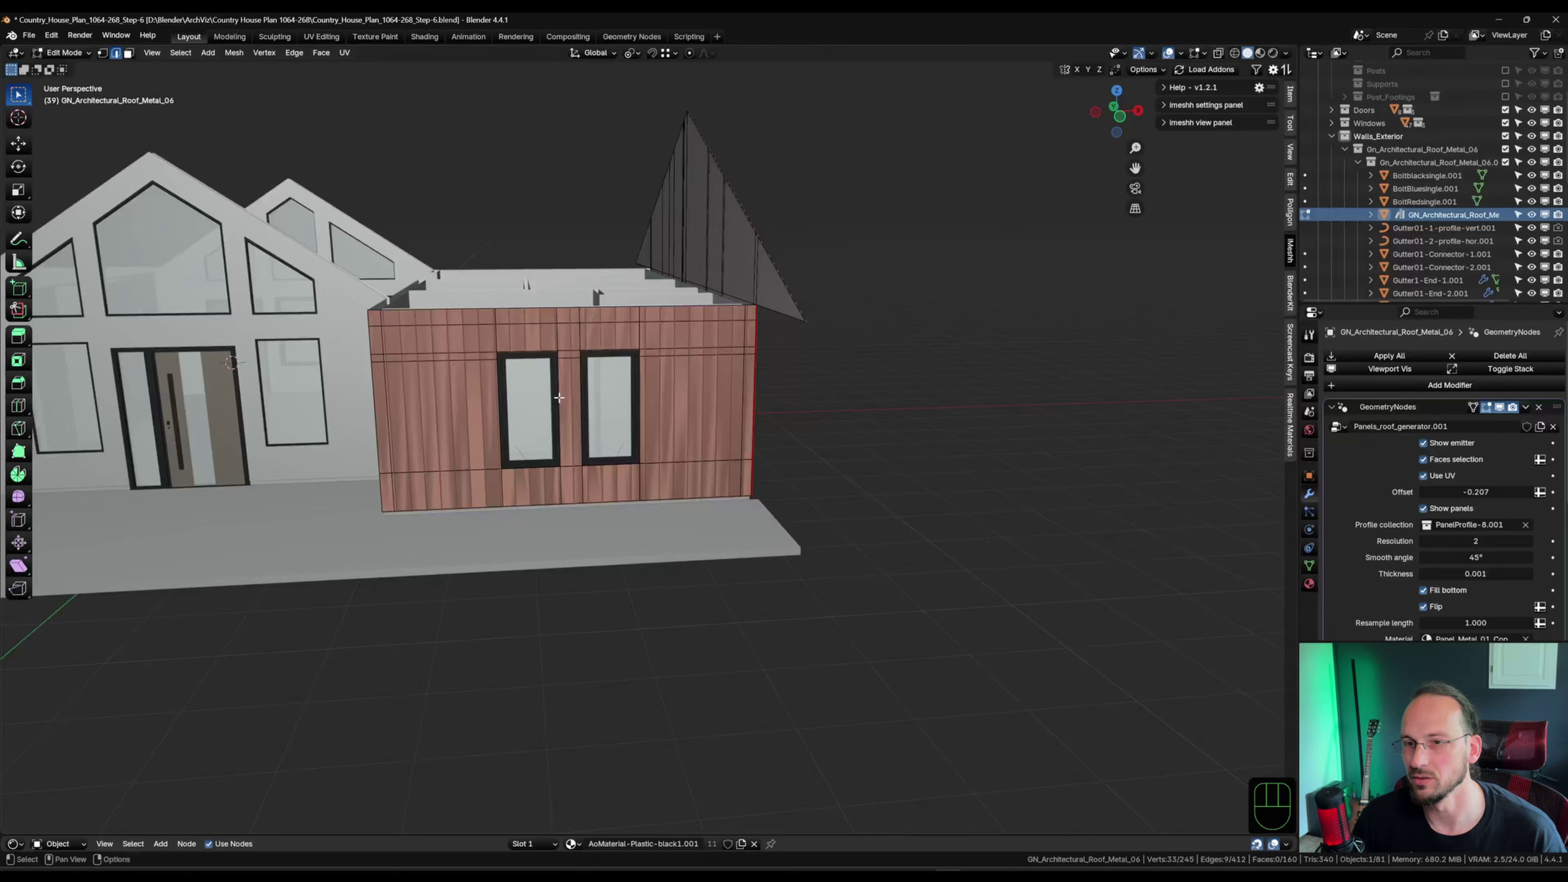
{"action": "scroll", "coordinate": [561, 403], "scroll_direction": "up", "scroll_amount": 3}
{"action": "left_click", "coordinate": [360, 320], "text": "alt+shift"}
{"action": "left_click", "coordinate": [366, 331], "text": "alt+shift"}
{"action": "left_click", "coordinate": [383, 267], "text": "alt+shift"}
{"action": "left_click", "coordinate": [407, 522], "text": "alt+shift"}
{"action": "left_click", "coordinate": [753, 507], "text": "alt+shift"}
{"action": "left_click", "coordinate": [784, 312], "text": "alt+shift"}
{"action": "left_click", "coordinate": [781, 325], "text": "alt+shift"}
{"action": "left_click", "coordinate": [576, 327], "text": "alt+shift"}
{"action": "scroll", "coordinate": [1055, 381], "scroll_direction": "down", "scroll_amount": 4}
{"action": "middle_click_drag", "start_coordinate": [1055, 381], "coordinate": [552, 320]}
{"action": "scroll", "coordinate": [552, 320], "scroll_direction": "up", "scroll_amount": 2}
{"action": "left_click", "coordinate": [587, 322], "text": "alt+shift"}
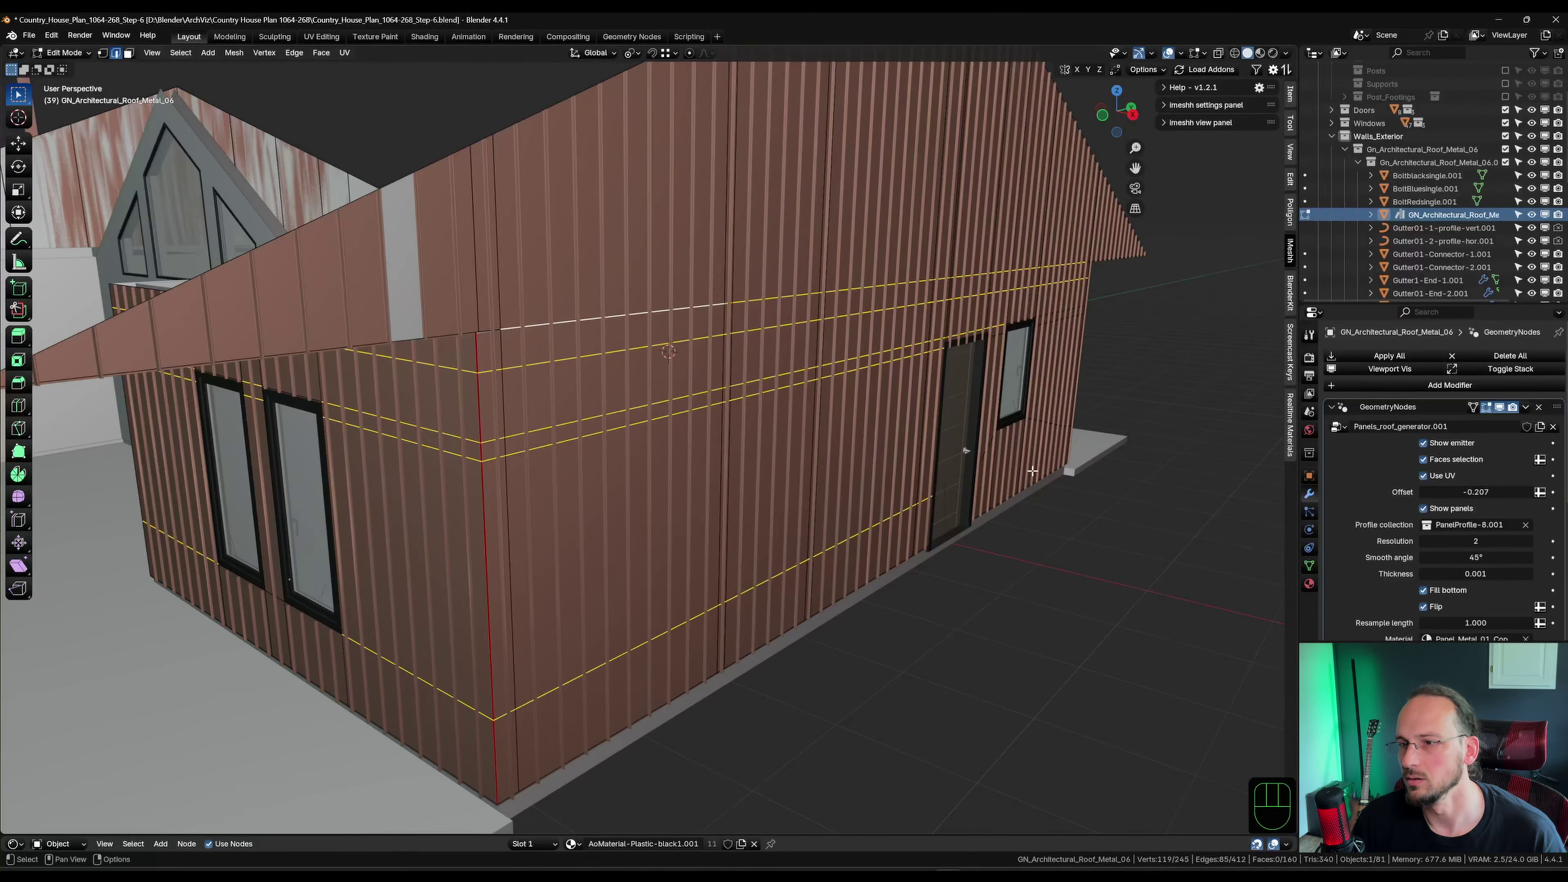
{"action": "middle_click_drag", "start_coordinate": [820, 345], "coordinate": [667, 371]}
{"action": "scroll", "coordinate": [667, 370], "scroll_direction": "up", "scroll_amount": 3}
{"action": "left_click", "coordinate": [713, 476], "text": "alt+shift"}
{"action": "left_click", "coordinate": [910, 457], "text": "alt+shift"}
{"action": "left_click", "coordinate": [948, 313], "text": "alt+shift"}
{"action": "left_click", "coordinate": [955, 301], "text": "alt+shift"}
{"action": "middle_click_drag", "start_coordinate": [976, 247], "coordinate": [725, 395], "text": "shift"}
{"action": "scroll", "coordinate": [725, 399], "scroll_direction": "up", "scroll_amount": 4}
{"action": "scroll", "coordinate": [719, 363], "scroll_direction": "down", "scroll_amount": 5}
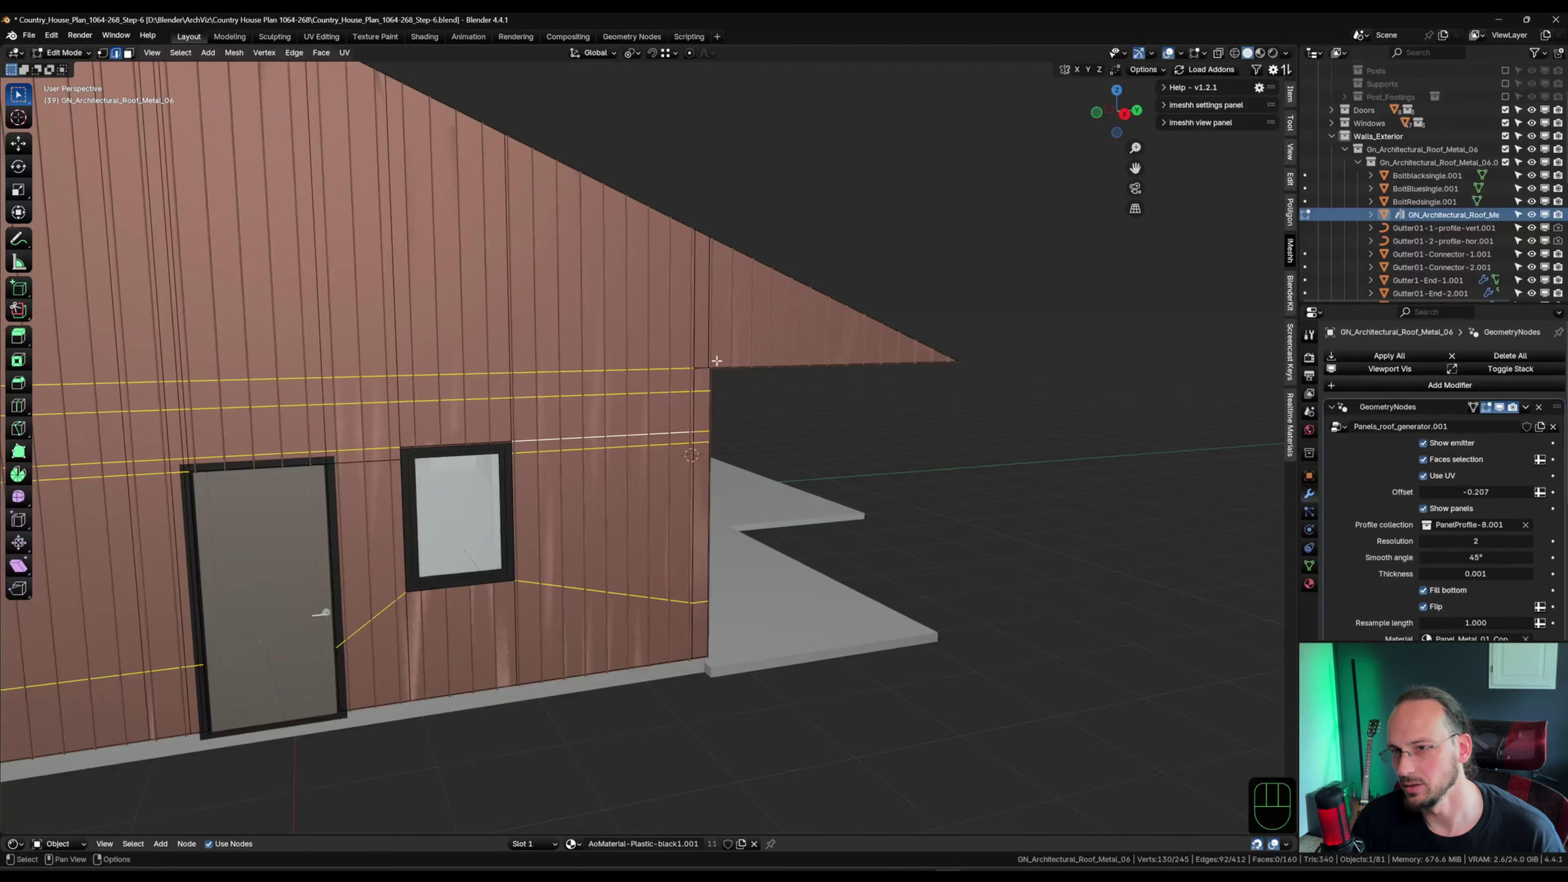
{"action": "scroll", "coordinate": [719, 365], "scroll_direction": "down", "scroll_amount": 5}
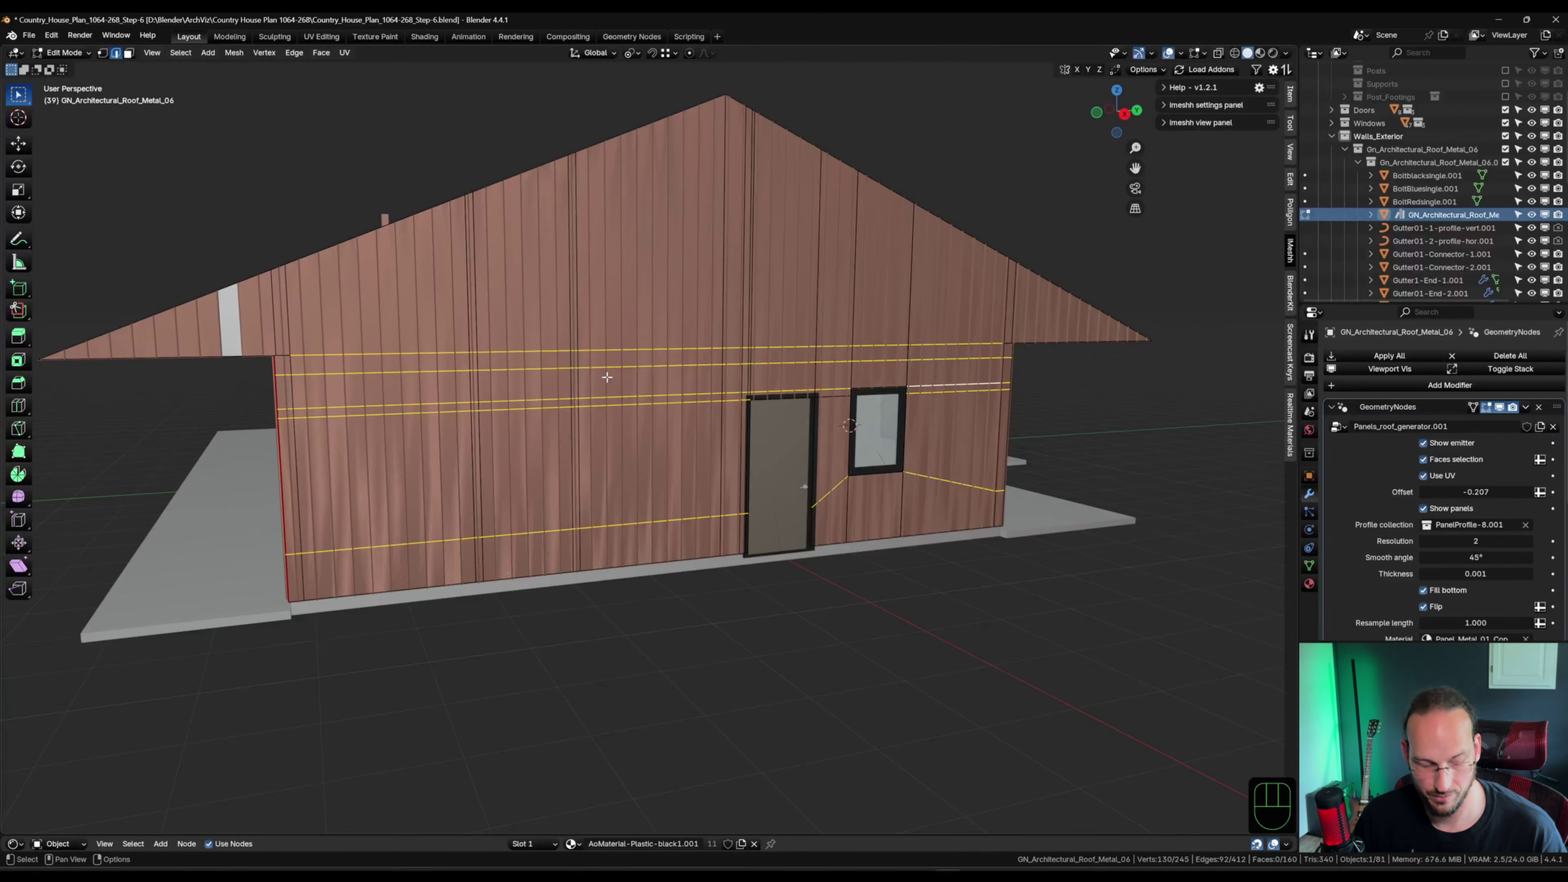
{"action": "key", "text": "ctrl+x"}
Merge the two separated vertices under the eave at the gable corner near the paired windows, using At Last in wireframe display.
{"action": "scroll", "coordinate": [380, 383], "scroll_direction": "up", "scroll_amount": 6}
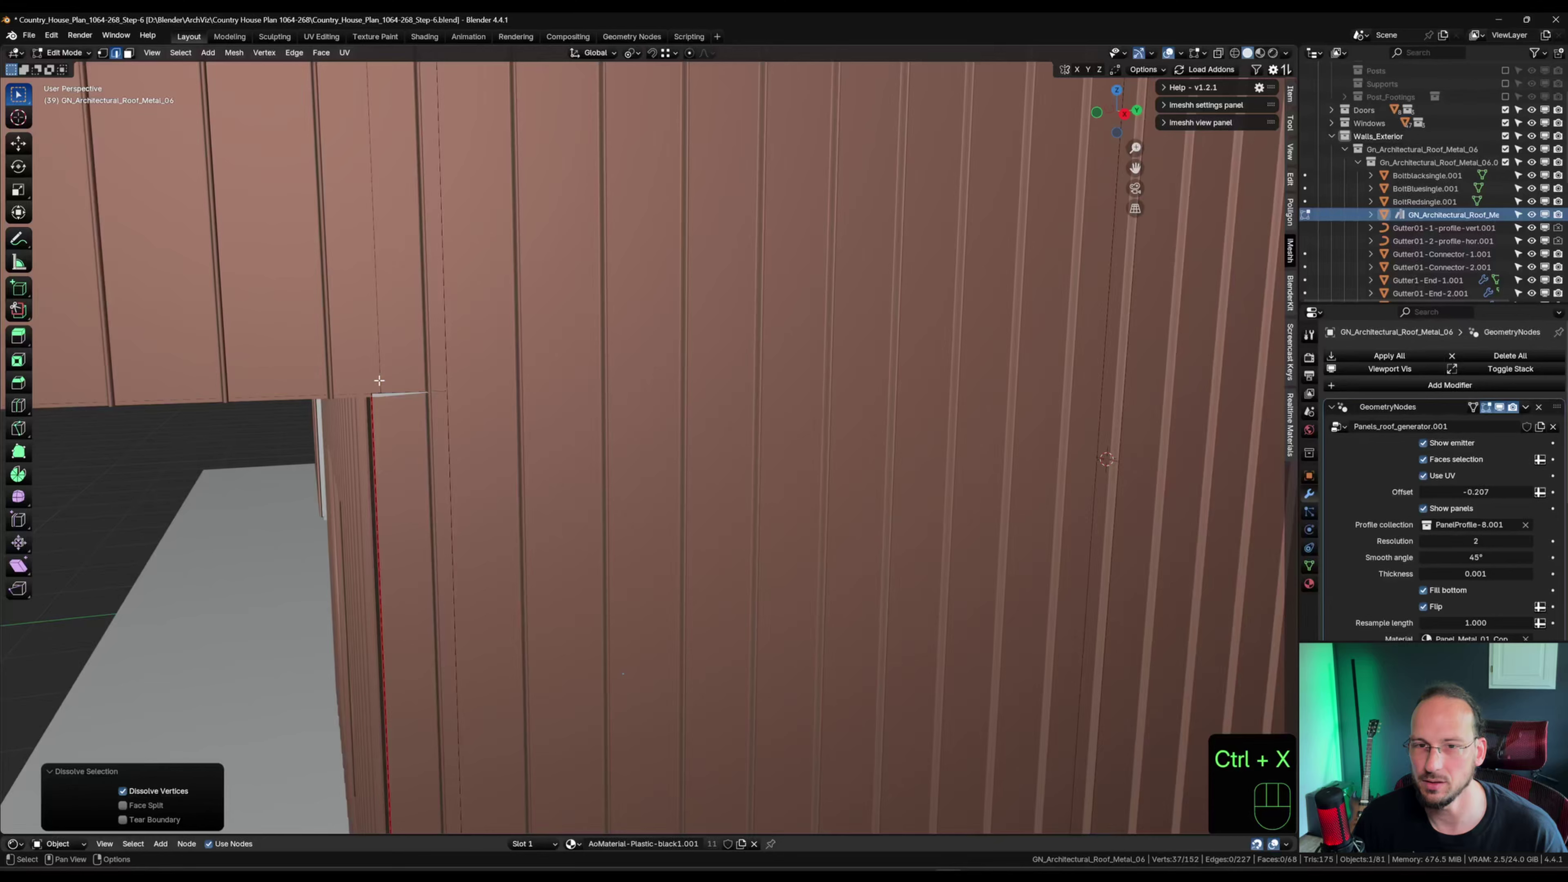
{"action": "key", "text": "Tab"}
{"action": "left_click", "coordinate": [208, 404]}
{"action": "scroll", "coordinate": [208, 404], "scroll_direction": "up", "scroll_amount": 2}
{"action": "scroll", "coordinate": [504, 388], "scroll_direction": "up", "scroll_amount": 1}
{"action": "scroll", "coordinate": [557, 381], "scroll_direction": "up", "scroll_amount": 1}
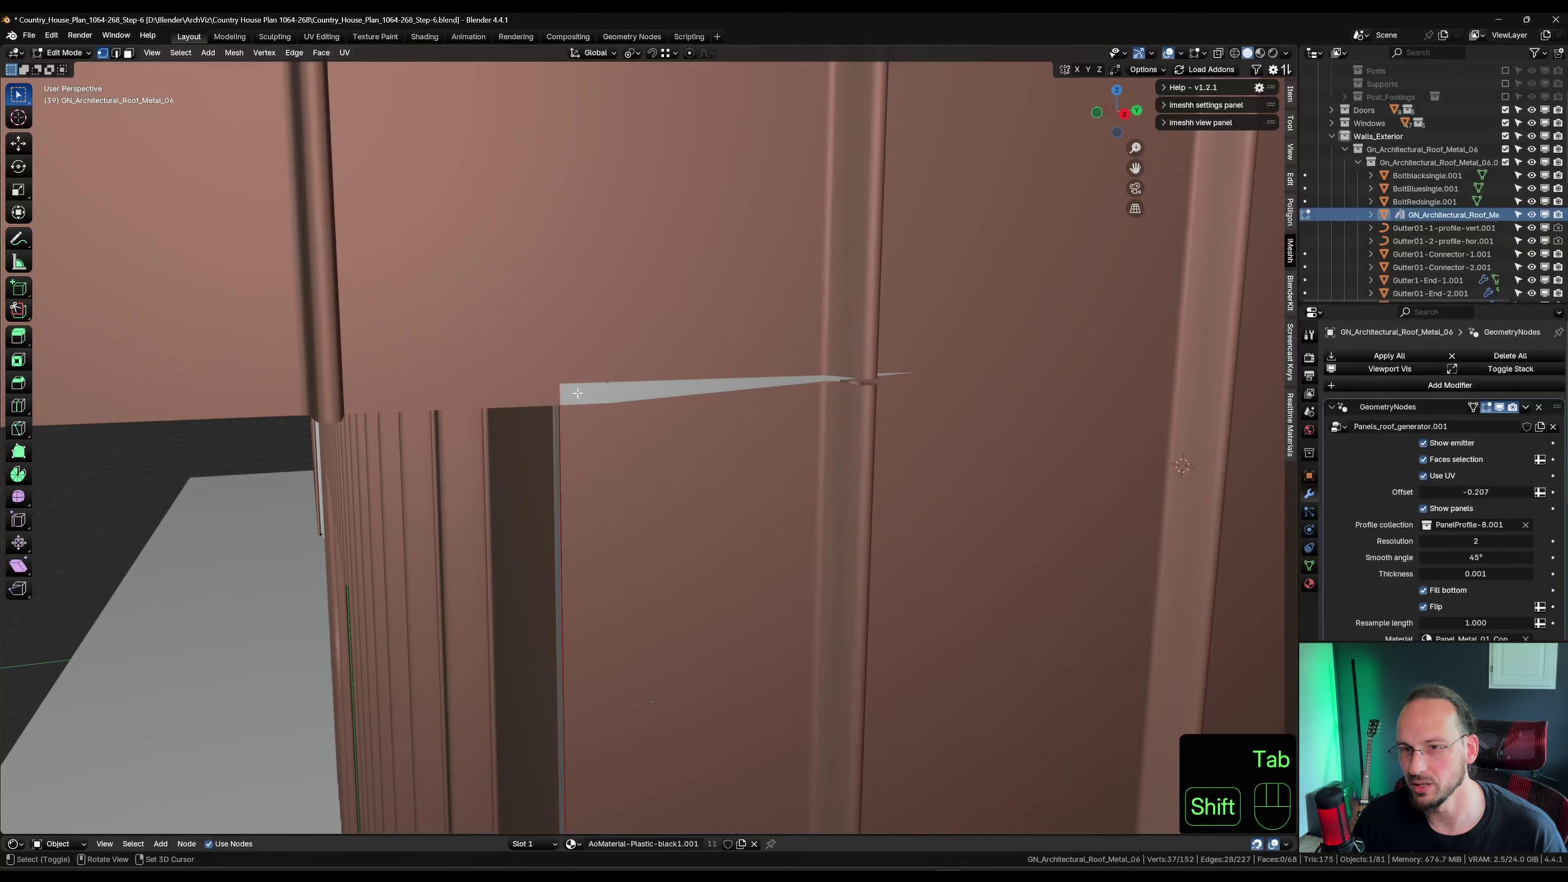
{"action": "key", "text": "shift+z"}
{"action": "left_click", "coordinate": [608, 382]}
{"action": "middle_click_drag", "start_coordinate": [605, 385], "coordinate": [553, 393], "text": "shift"}
{"action": "left_click", "coordinate": [558, 388], "text": "shift"}
{"action": "key", "text": "m"}
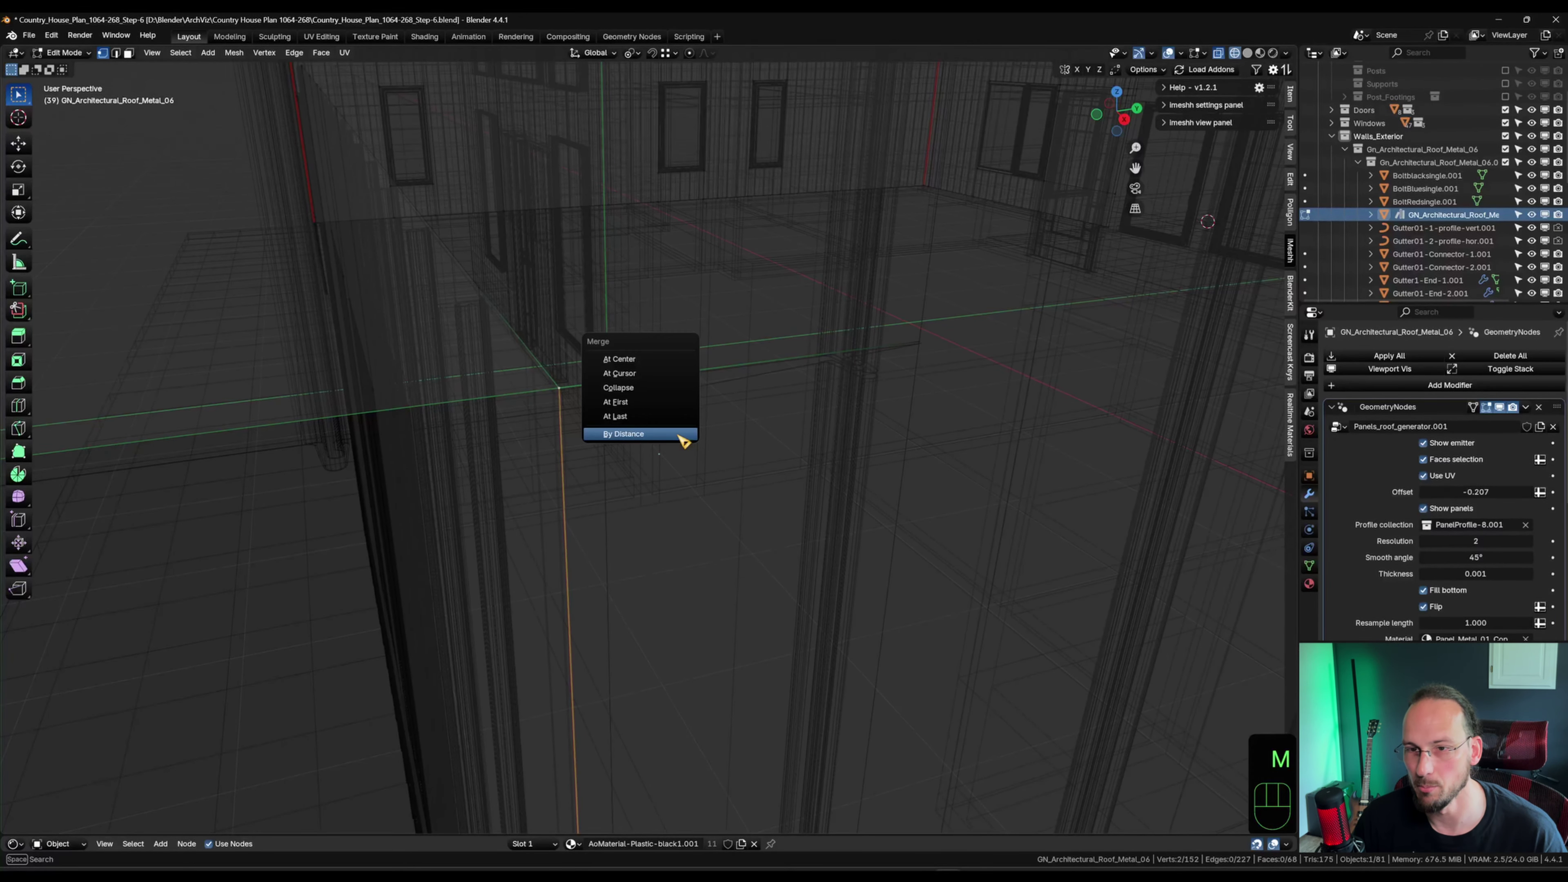
{"action": "left_click", "coordinate": [641, 423]}
Merge the vertices under the eave at the opposite corner of the door gable with At Last, and return to solid display.
{"action": "scroll", "coordinate": [641, 428], "scroll_direction": "down", "scroll_amount": 6}
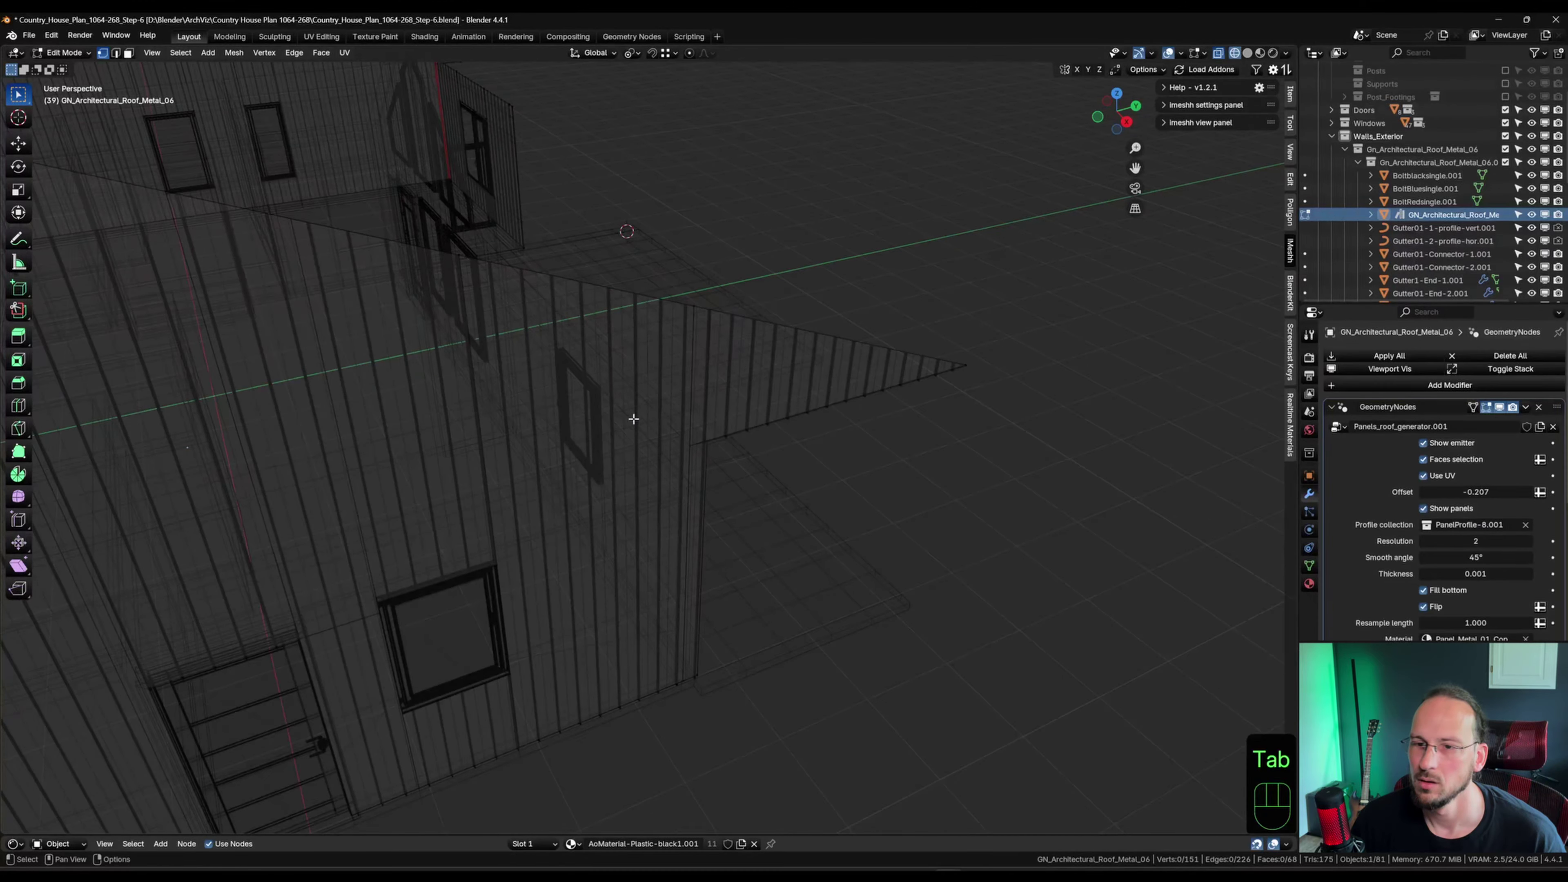
{"action": "scroll", "coordinate": [765, 451], "scroll_direction": "up", "scroll_amount": 3}
{"action": "scroll", "coordinate": [764, 451], "scroll_direction": "up", "scroll_amount": 5}
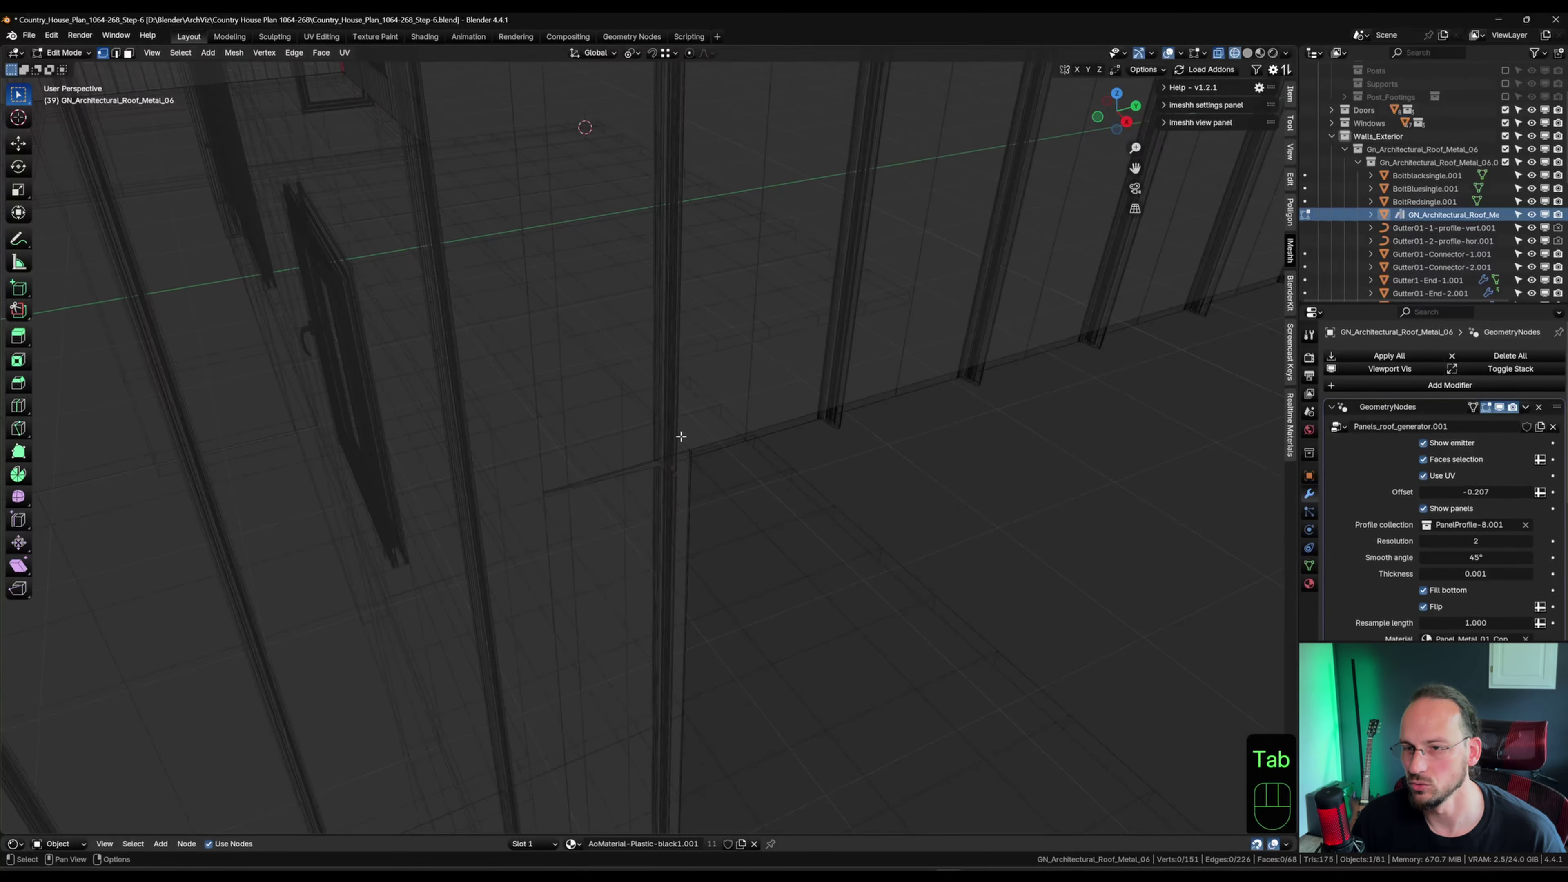
{"action": "left_click", "coordinate": [672, 492]}
{"action": "middle_click_drag", "start_coordinate": [672, 492], "coordinate": [588, 522]}
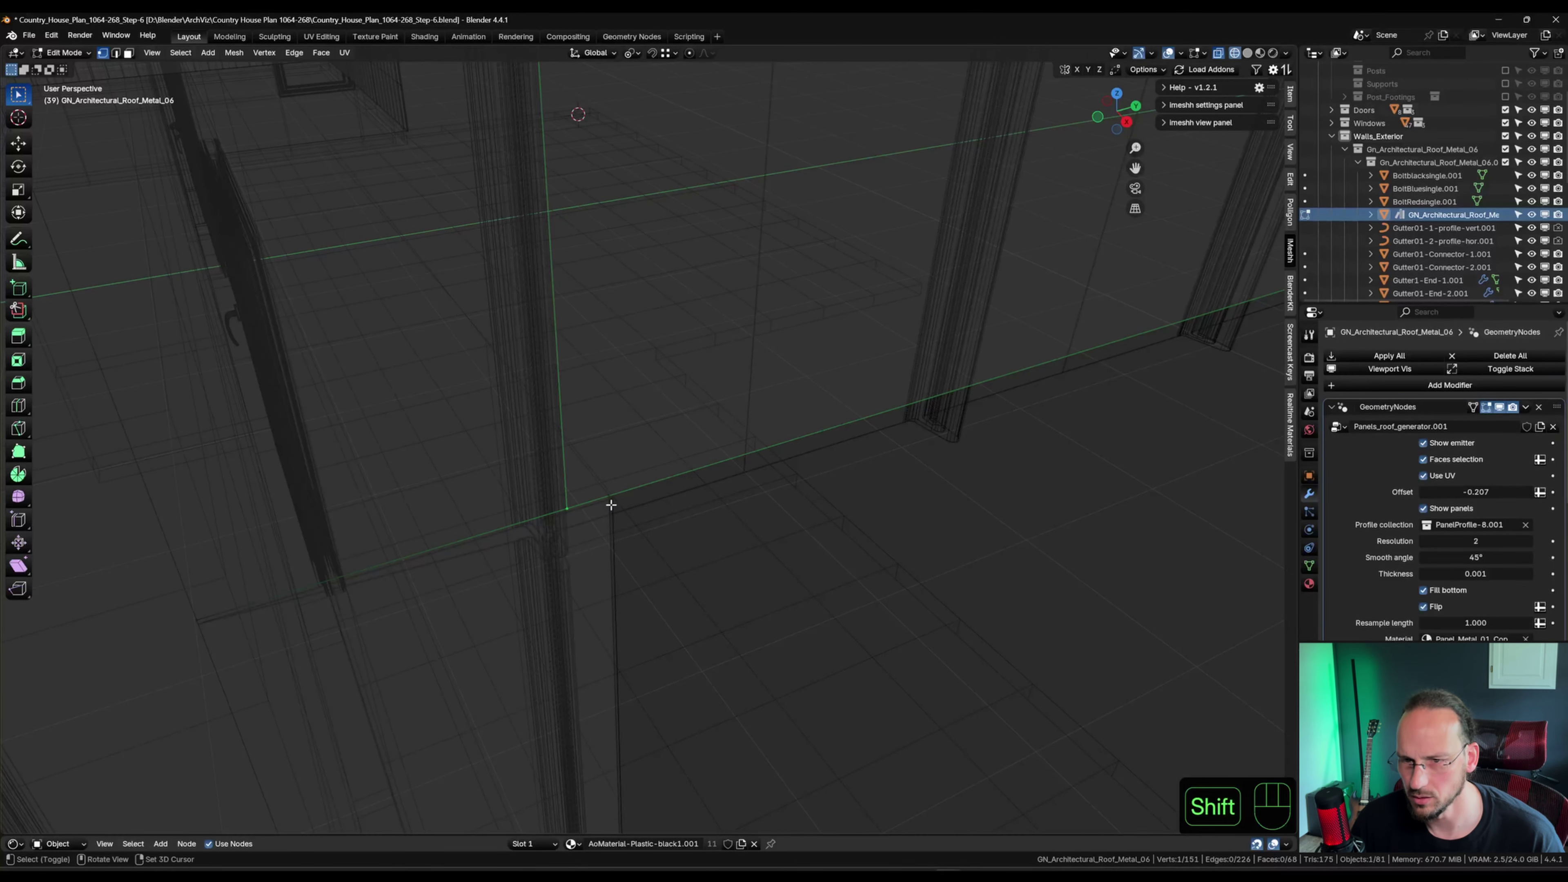
{"action": "key", "text": "m"}
{"action": "left_click", "coordinate": [689, 572]}
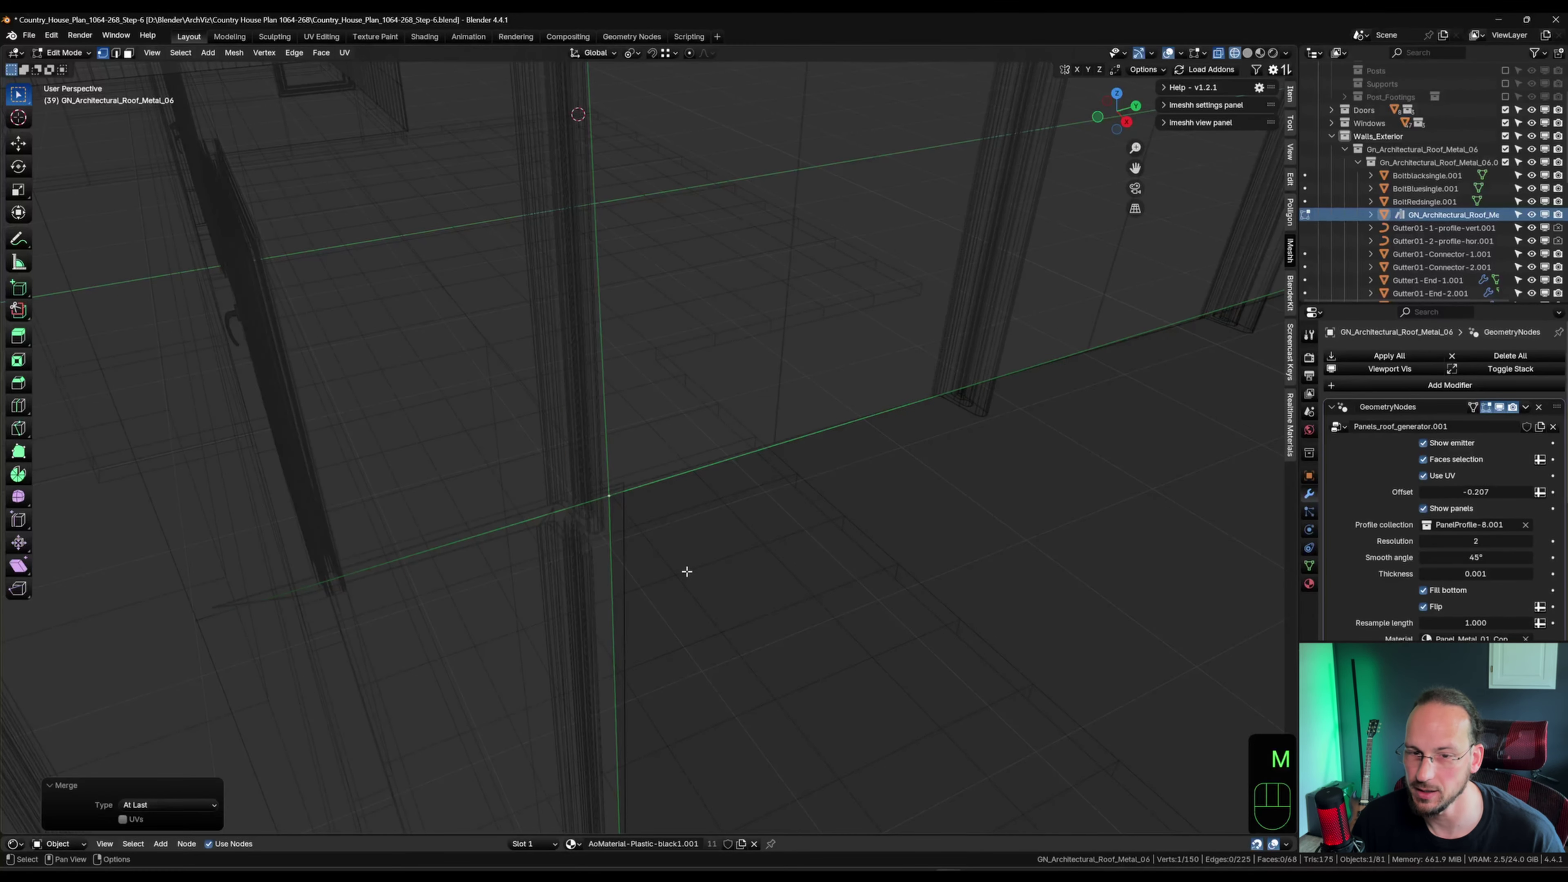
{"action": "scroll", "coordinate": [686, 571], "scroll_direction": "down", "scroll_amount": 6}
{"action": "key", "text": "shift+z"}
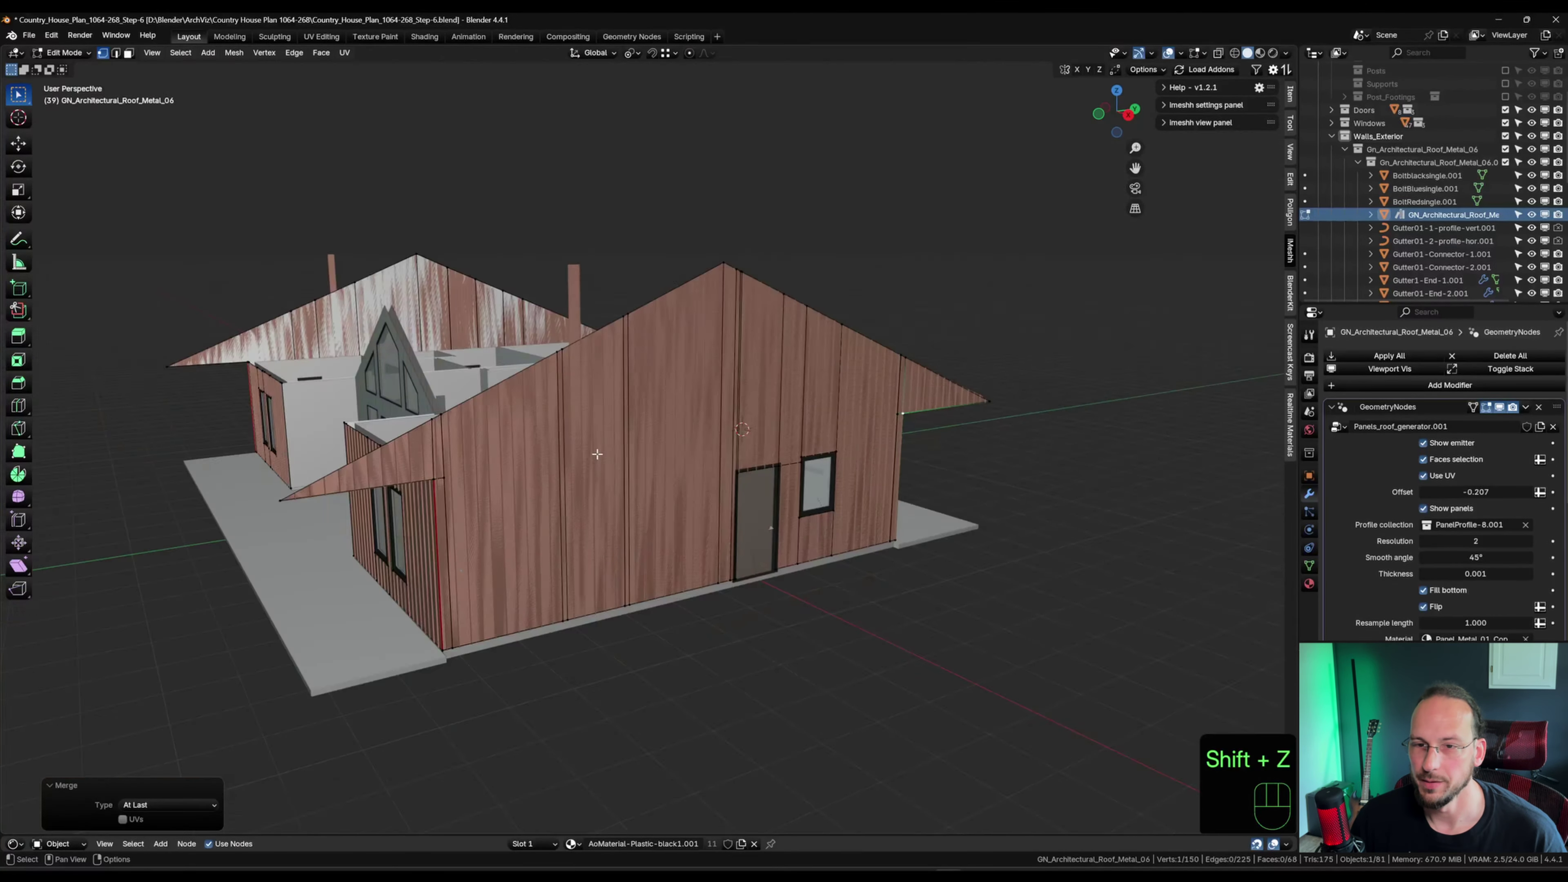
Unwrap all faces of the wall mesh again and rotate the UV islands by -90 degrees.
{"action": "key", "text": "a"}
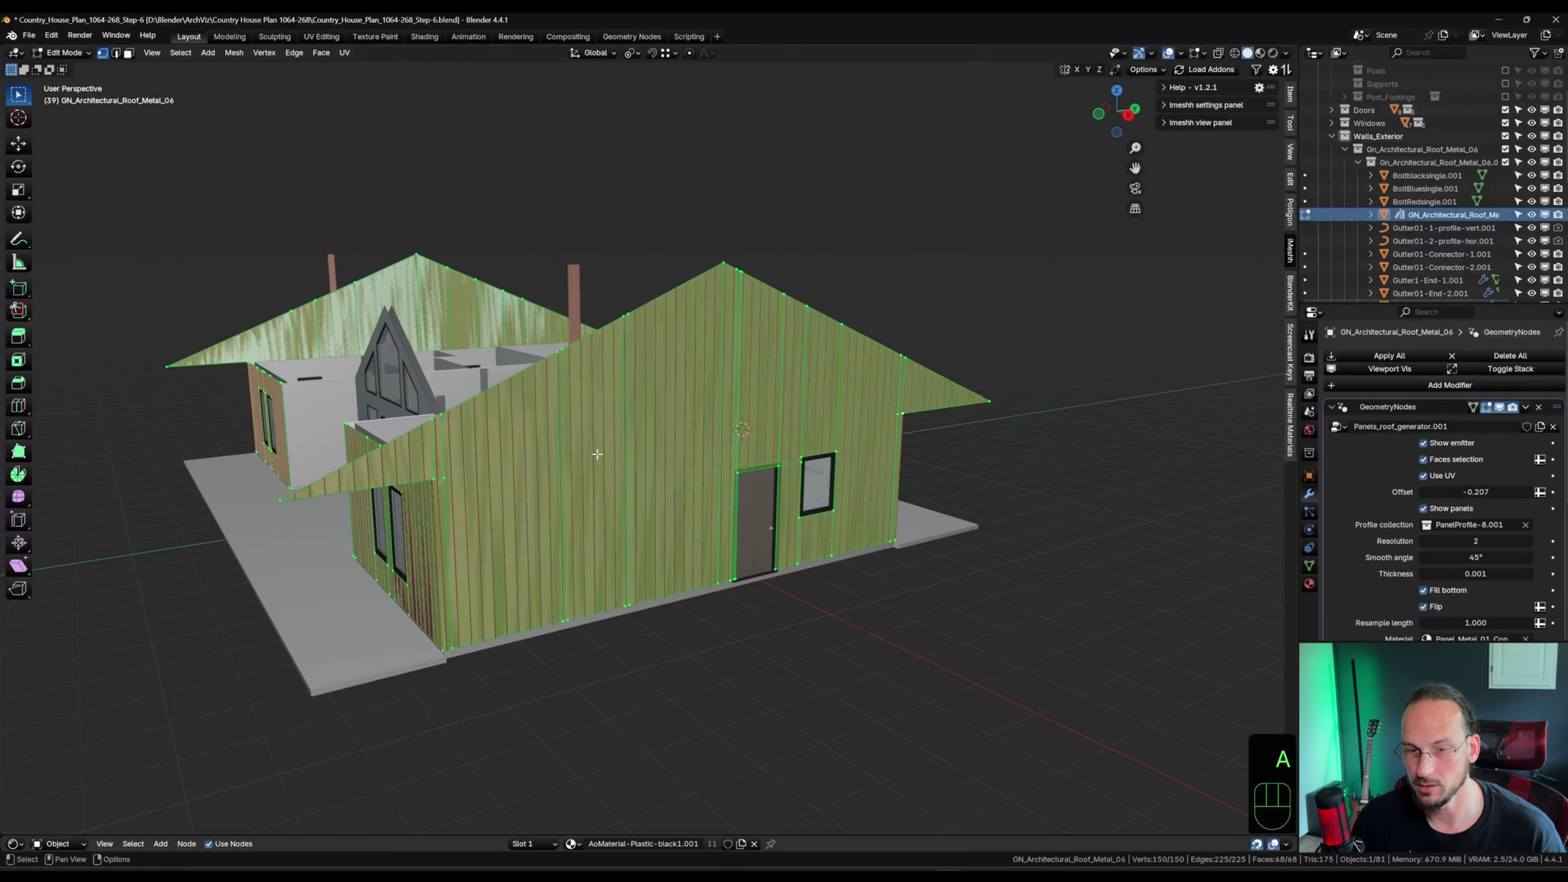
{"action": "key", "text": "u"}
{"action": "key", "text": "u"}
{"action": "left_click", "coordinate": [594, 436]}
{"action": "middle_click_drag", "start_coordinate": [386, 479], "coordinate": [534, 485], "text": "shift"}
{"action": "left_click", "coordinate": [322, 37]}
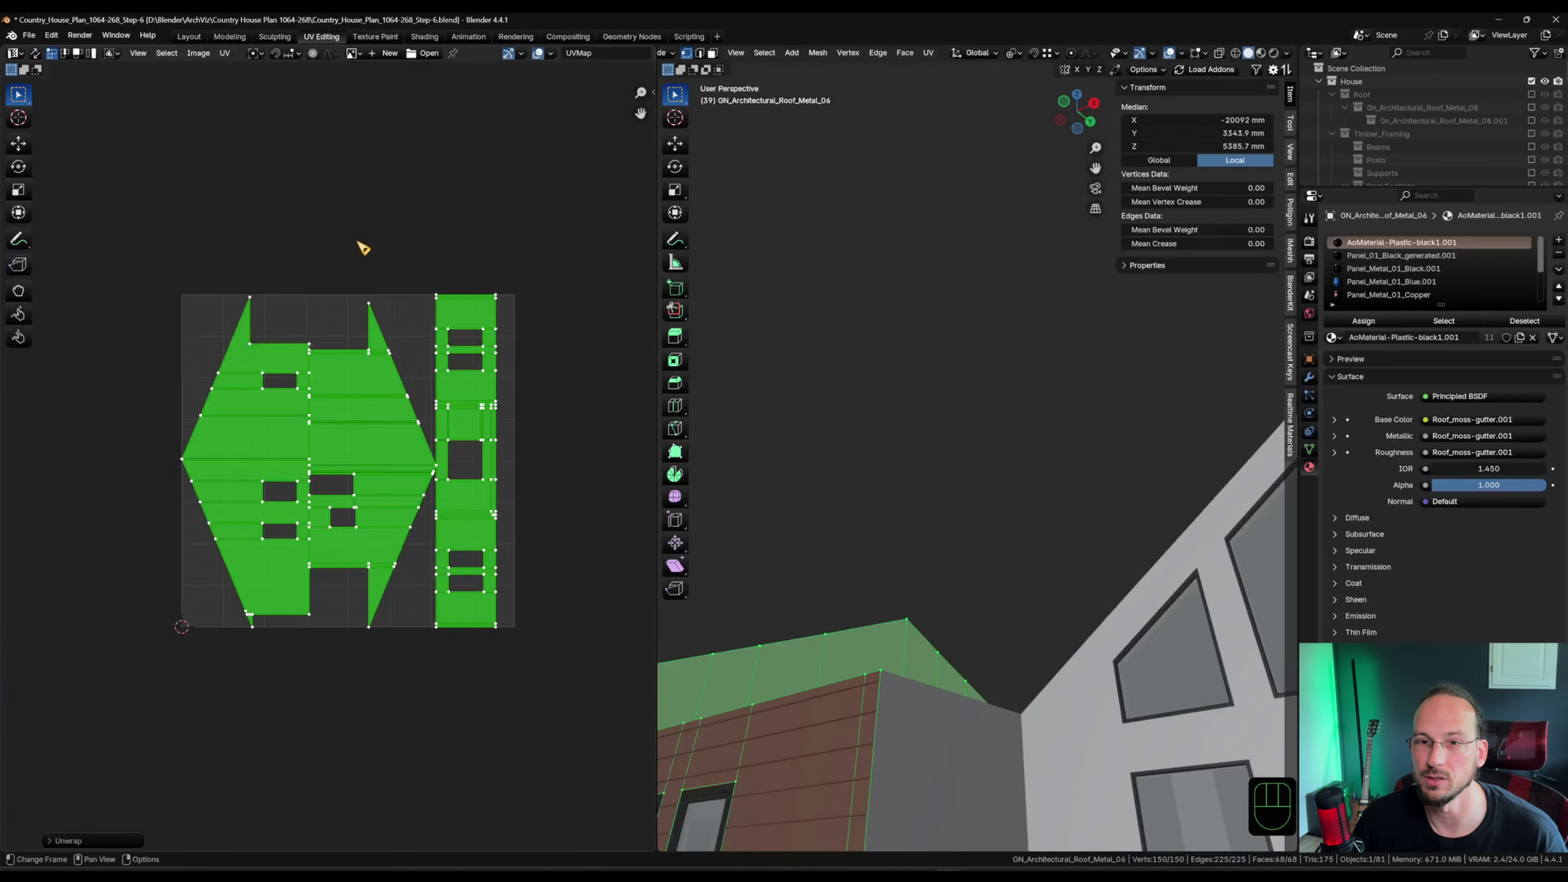
{"action": "type", "text": "r-90"}
{"action": "key", "text": "Return"}
Return to the Layout workspace and set the panel generator's offset to -0.199 while checking the walls.
{"action": "left_click", "coordinate": [190, 37]}
{"action": "middle_click_drag", "start_coordinate": [539, 536], "coordinate": [805, 350], "text": "shift"}
{"action": "middle_click_drag", "start_coordinate": [584, 301], "coordinate": [523, 477], "text": "shift"}
{"action": "scroll", "coordinate": [532, 518], "scroll_direction": "up", "scroll_amount": 3}
{"action": "scroll", "coordinate": [544, 510], "scroll_direction": "down", "scroll_amount": 5}
{"action": "scroll", "coordinate": [508, 514], "scroll_direction": "up", "scroll_amount": 4}
{"action": "middle_click_drag", "start_coordinate": [524, 477], "coordinate": [676, 456], "text": "shift"}
{"action": "left_click_drag", "start_coordinate": [1481, 492], "coordinate": [1513, 492], "text": "shift"}
Move the PanelProfile-8.001 curve away from the neighbouring gutter part in top view.
{"action": "scroll", "coordinate": [665, 584], "scroll_direction": "down", "scroll_amount": 5}
{"action": "middle_click_drag", "start_coordinate": [361, 612], "coordinate": [526, 509], "text": "shift"}
{"action": "middle_click_drag", "start_coordinate": [322, 530], "coordinate": [580, 578], "text": "shift"}
{"action": "key", "text": "grave"}
{"action": "scroll", "coordinate": [779, 506], "scroll_direction": "up", "scroll_amount": 9}
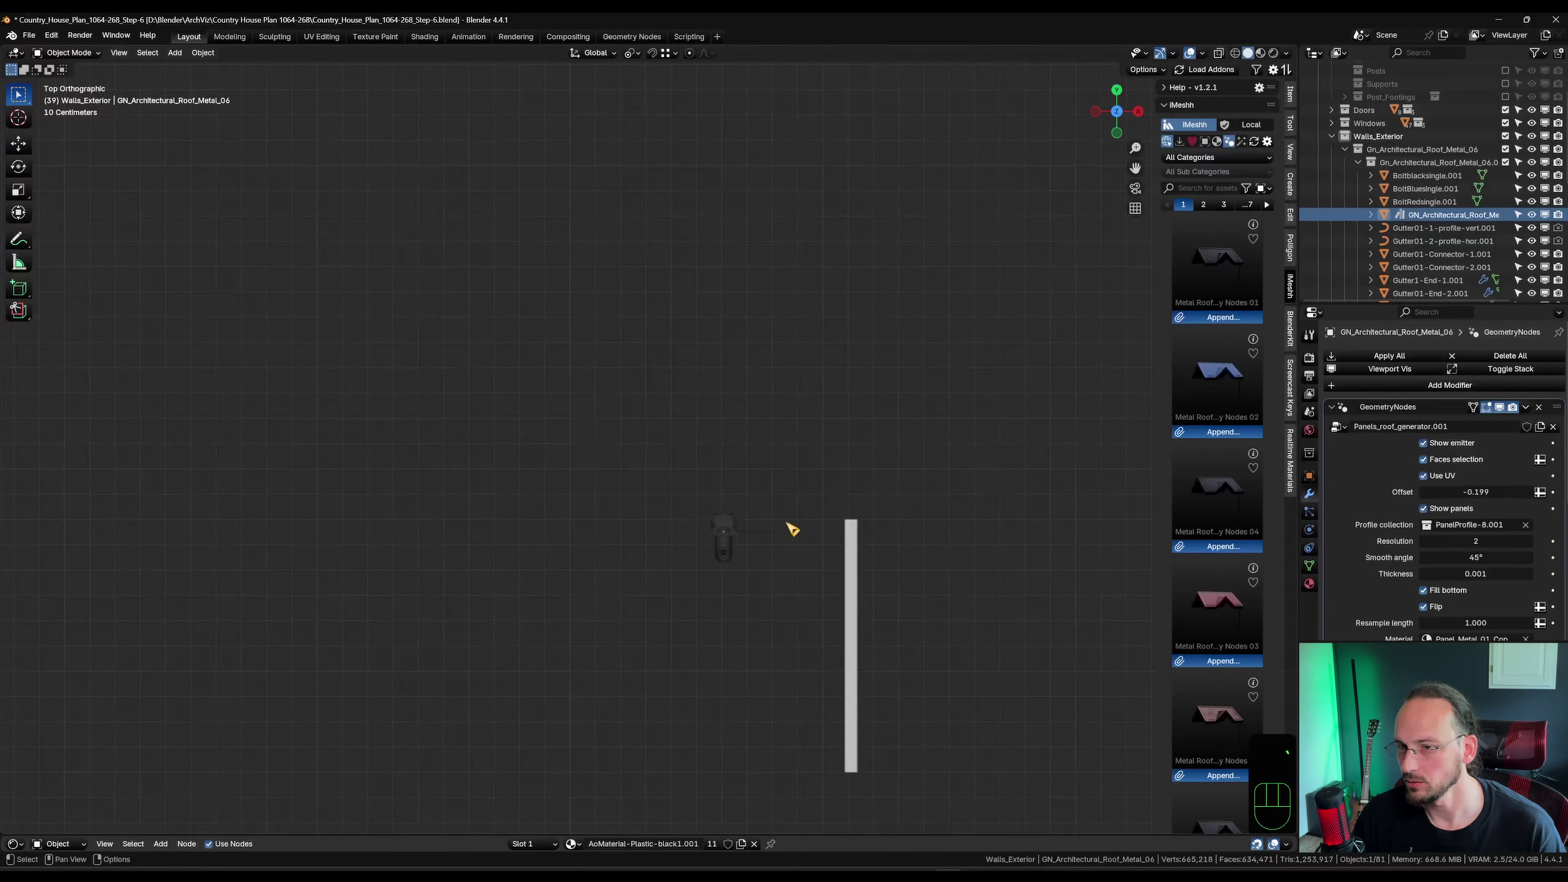
{"action": "left_click", "coordinate": [758, 530]}
{"action": "scroll", "coordinate": [809, 556], "scroll_direction": "up", "scroll_amount": 6}
{"action": "middle_click_drag", "start_coordinate": [798, 525], "coordinate": [628, 599]}
{"action": "key", "text": "g"}
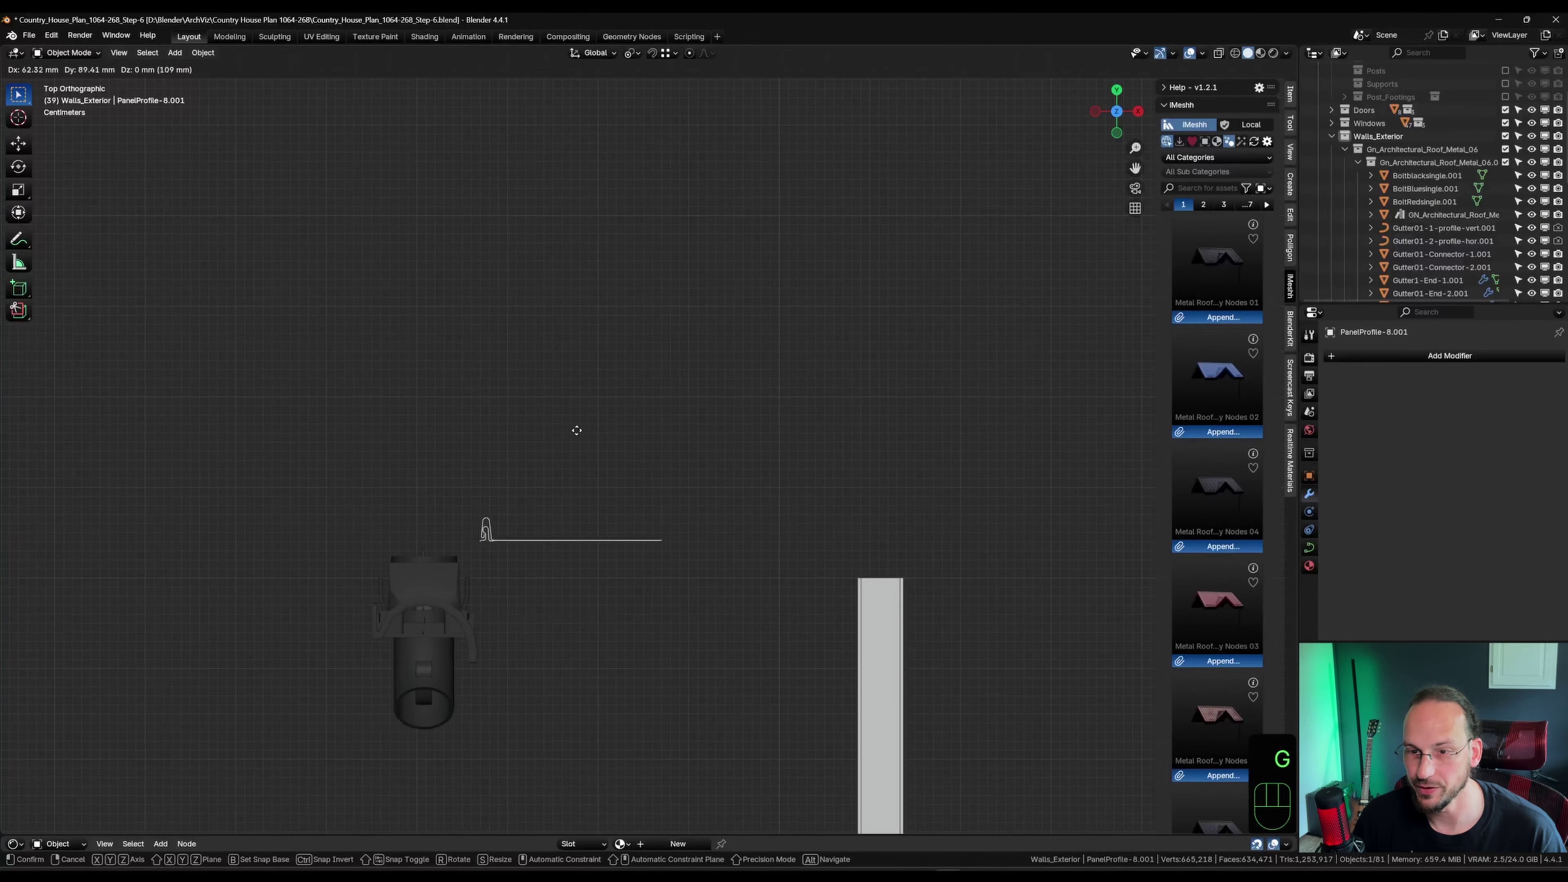
{"action": "left_click", "coordinate": [587, 410]}
Widen the raised rib of the panel profile by moving the points on its flat-section side about 50 mm along X.
{"action": "scroll", "coordinate": [578, 491], "scroll_direction": "up", "scroll_amount": 4}
{"action": "scroll", "coordinate": [586, 502], "scroll_direction": "up", "scroll_amount": 3}
{"action": "key", "text": "Tab"}
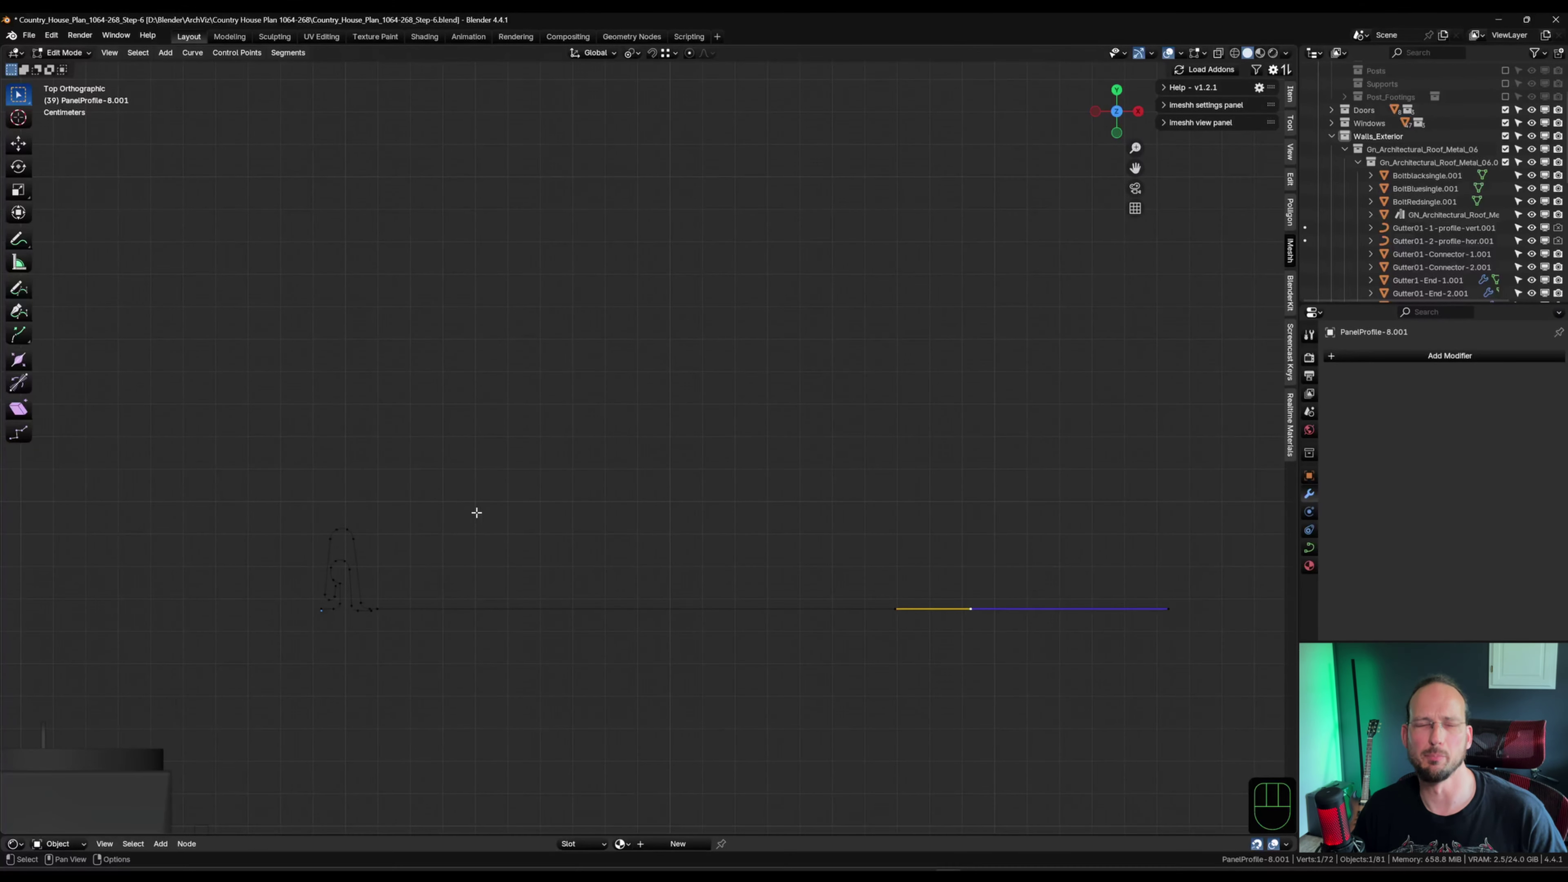
{"action": "left_click_drag", "start_coordinate": [343, 519], "coordinate": [398, 640]}
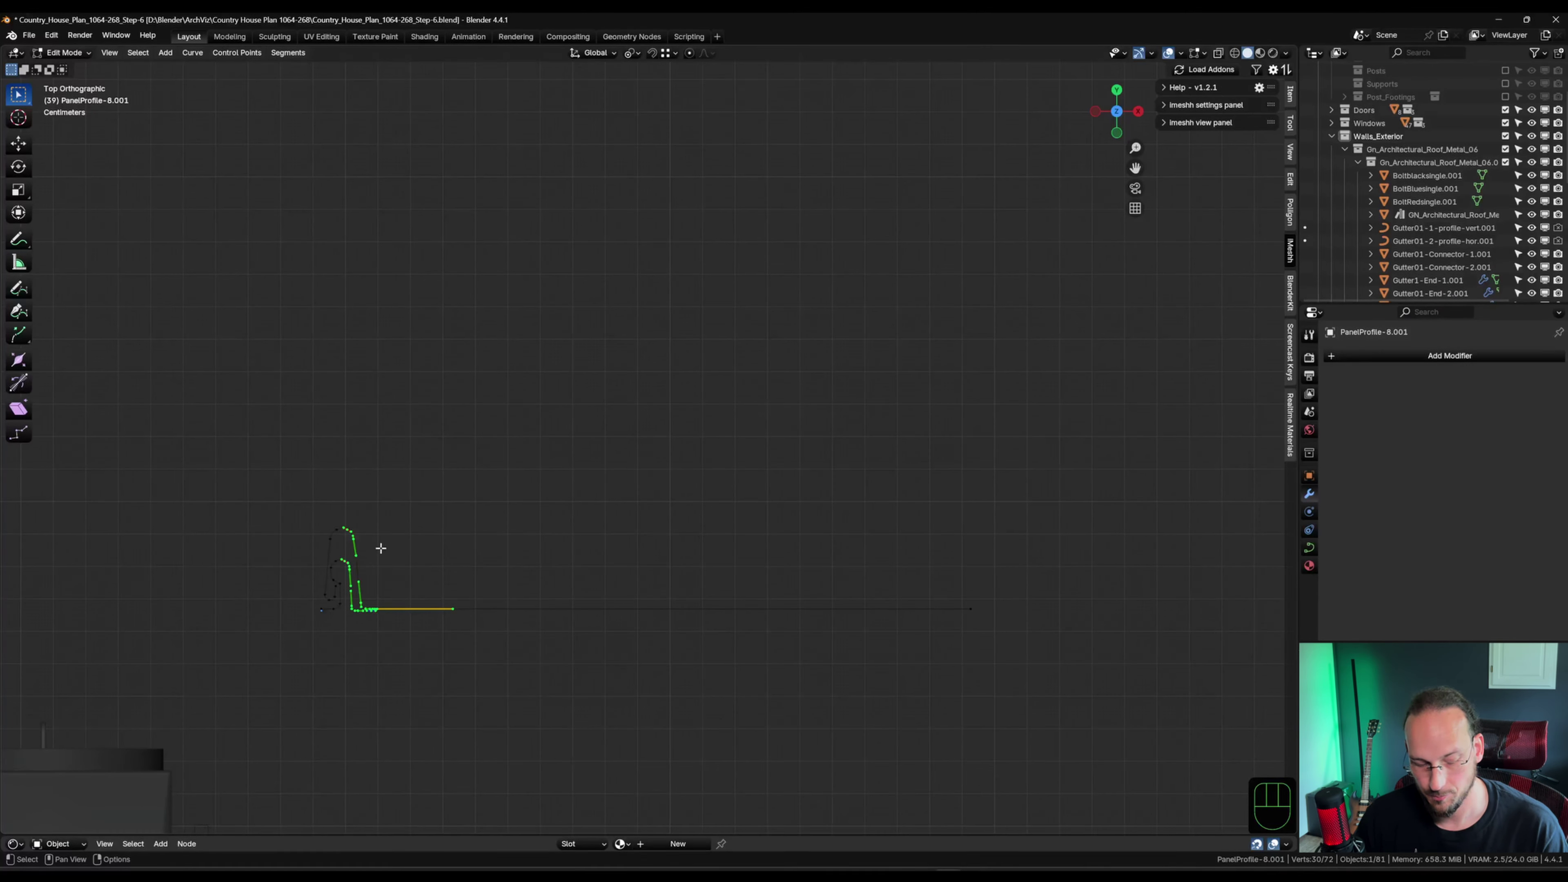
{"action": "key", "text": "g"}
{"action": "key", "text": "x"}
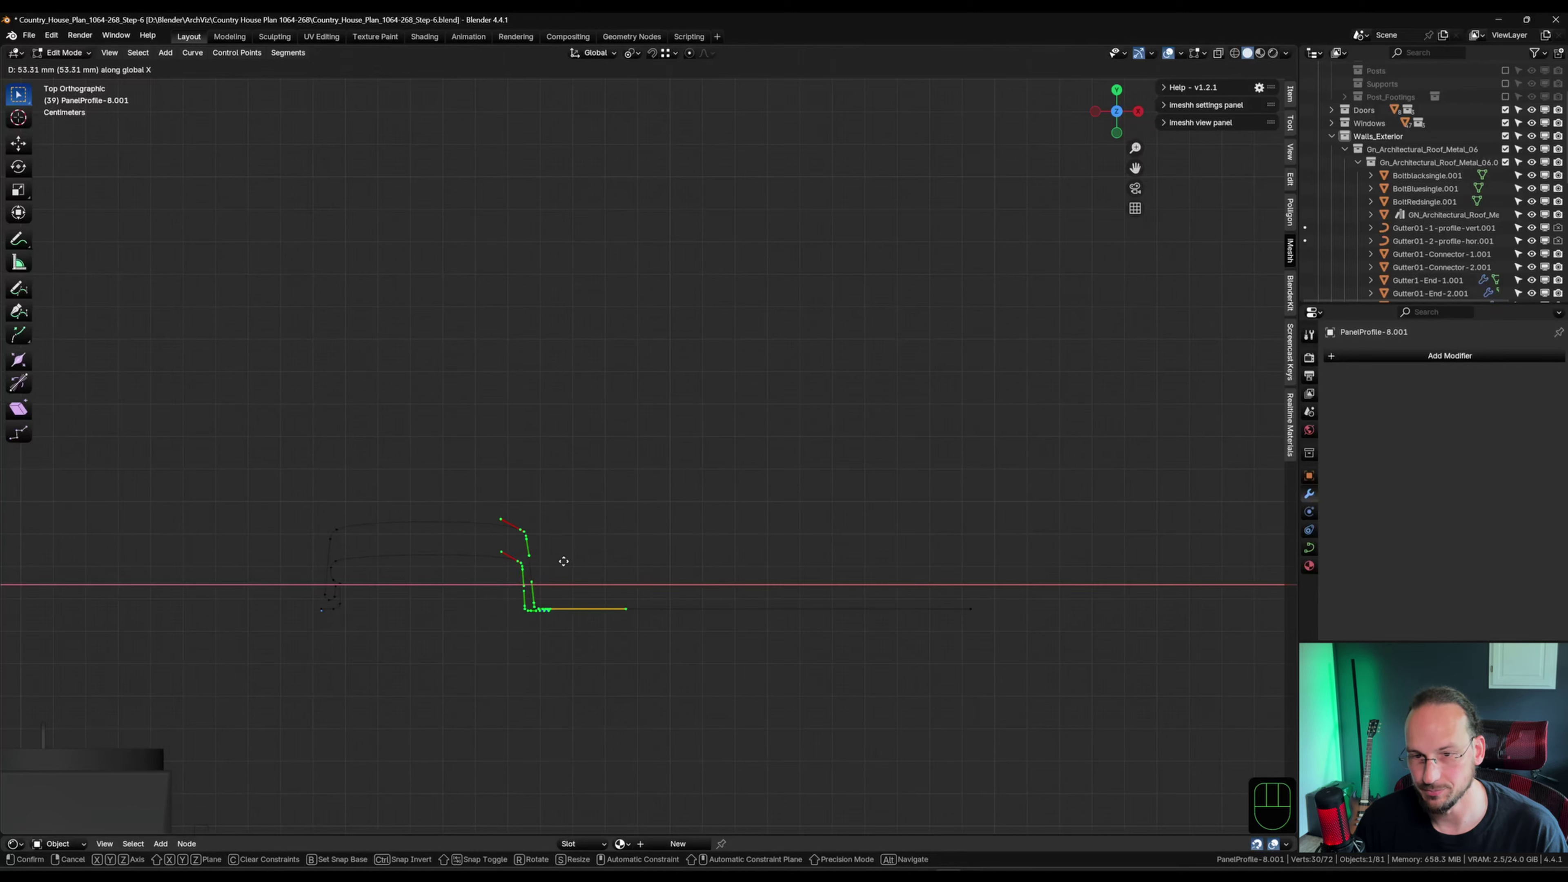
{"action": "left_click", "coordinate": [539, 556]}
Lengthen the flat section of the panel profile by moving its far end points about 204 mm along X.
{"action": "middle_click_drag", "start_coordinate": [804, 621], "coordinate": [490, 541], "text": "shift"}
{"action": "left_click_drag", "start_coordinate": [583, 498], "coordinate": [857, 660]}
{"action": "scroll", "coordinate": [821, 625], "scroll_direction": "down", "scroll_amount": 1}
{"action": "middle_click_drag", "start_coordinate": [819, 621], "coordinate": [498, 596], "text": "shift"}
{"action": "key", "text": "g"}
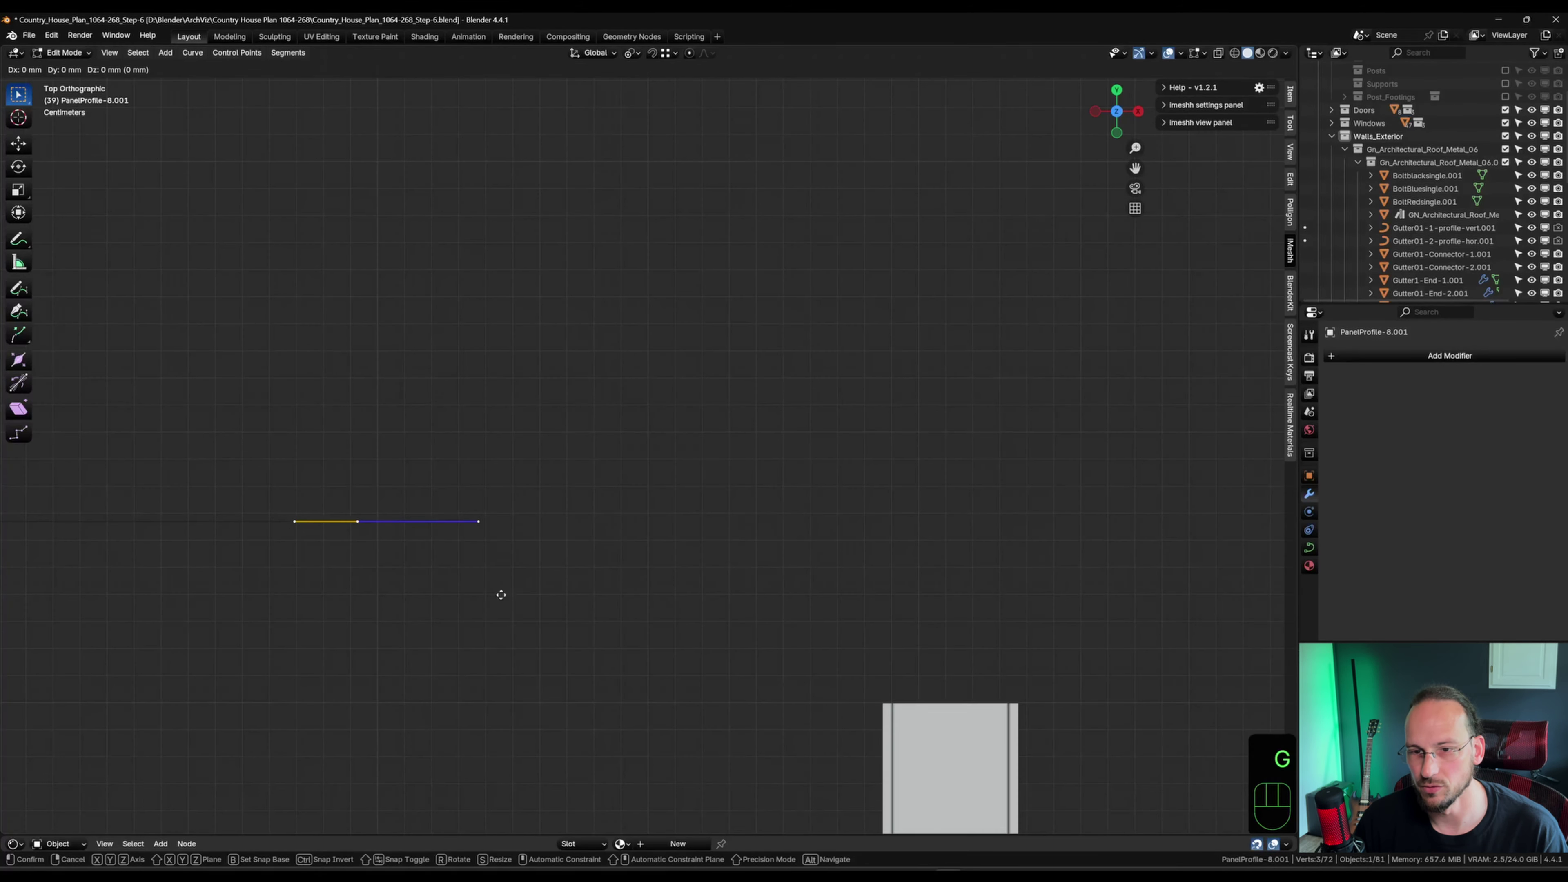
{"action": "key", "text": "x"}
{"action": "left_click", "coordinate": [1051, 565]}
{"action": "scroll", "coordinate": [1001, 586], "scroll_direction": "down", "scroll_amount": 6}
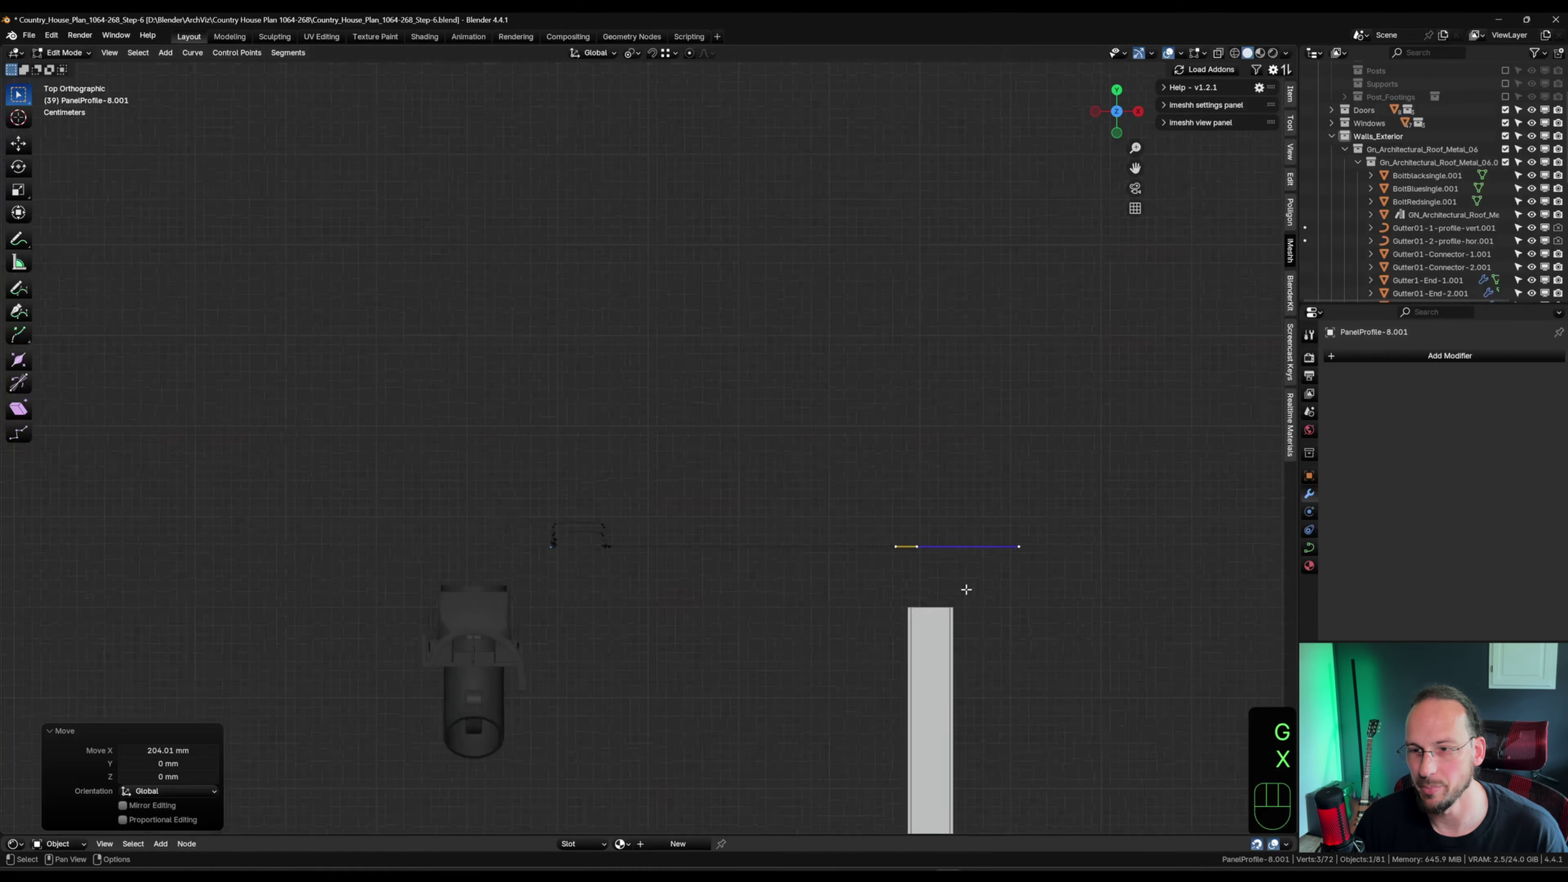
{"action": "key", "text": "Tab"}
Examine the rib width and spacing of the wall cladding around the corner of the house.
{"action": "scroll", "coordinate": [810, 449], "scroll_direction": "down", "scroll_amount": 8}
{"action": "middle_click_drag", "start_coordinate": [285, 569], "coordinate": [630, 498]}
{"action": "scroll", "coordinate": [308, 493], "scroll_direction": "down", "scroll_amount": 4}
{"action": "scroll", "coordinate": [360, 452], "scroll_direction": "down", "scroll_amount": 3}
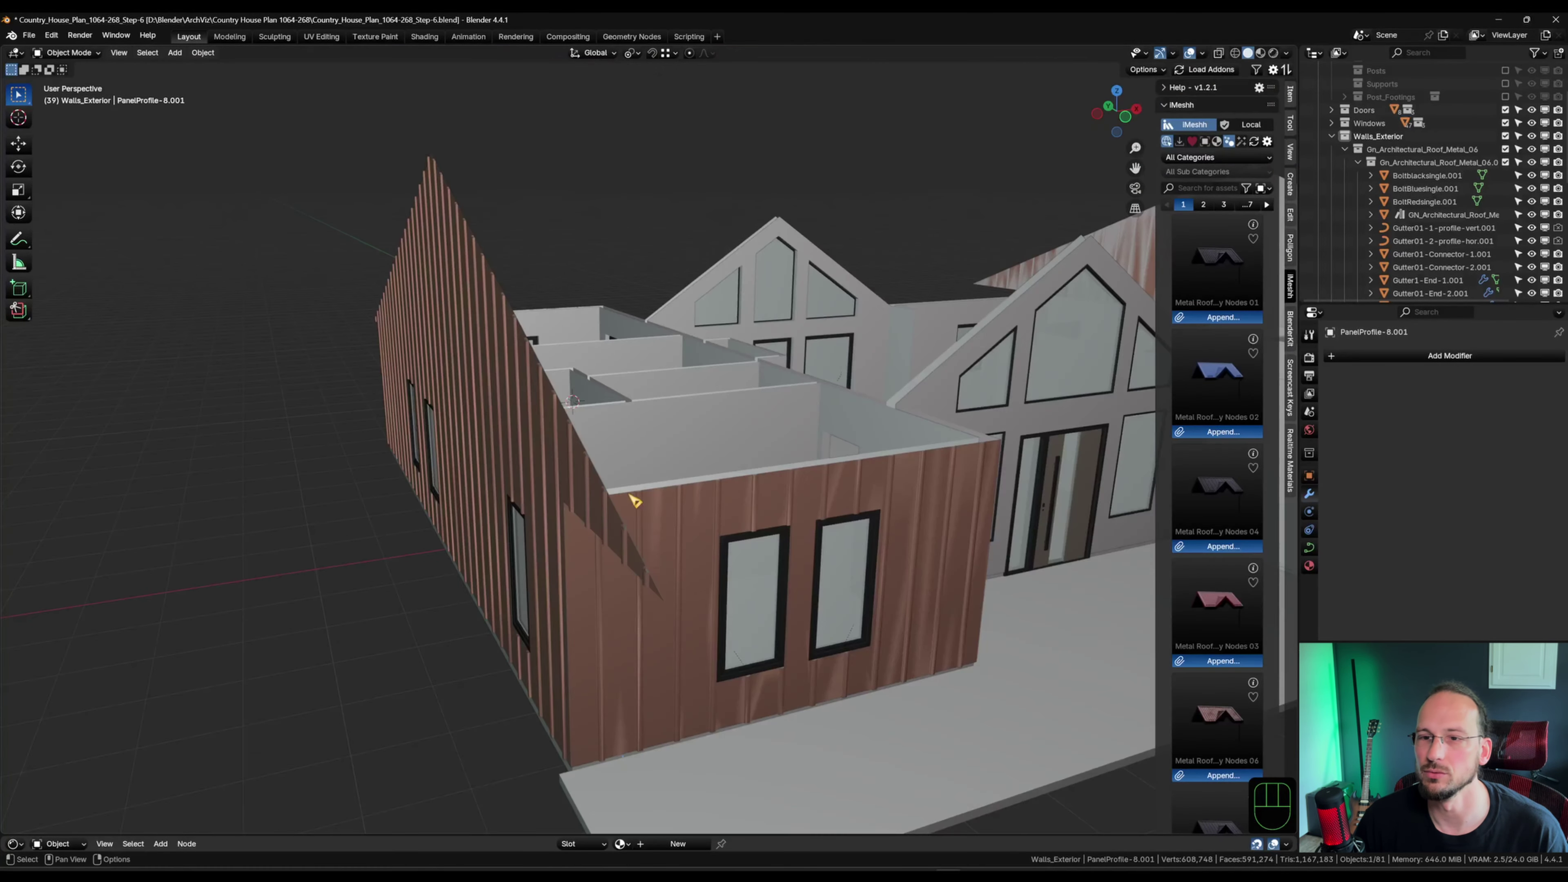
{"action": "scroll", "coordinate": [746, 559], "scroll_direction": "up", "scroll_amount": 5}
{"action": "scroll", "coordinate": [506, 446], "scroll_direction": "up", "scroll_amount": 2}
{"action": "middle_click_drag", "start_coordinate": [777, 529], "coordinate": [493, 331], "text": "shift"}
{"action": "scroll", "coordinate": [506, 446], "scroll_direction": "down", "scroll_amount": 5}
{"action": "scroll", "coordinate": [494, 330], "scroll_direction": "down", "scroll_amount": 5}
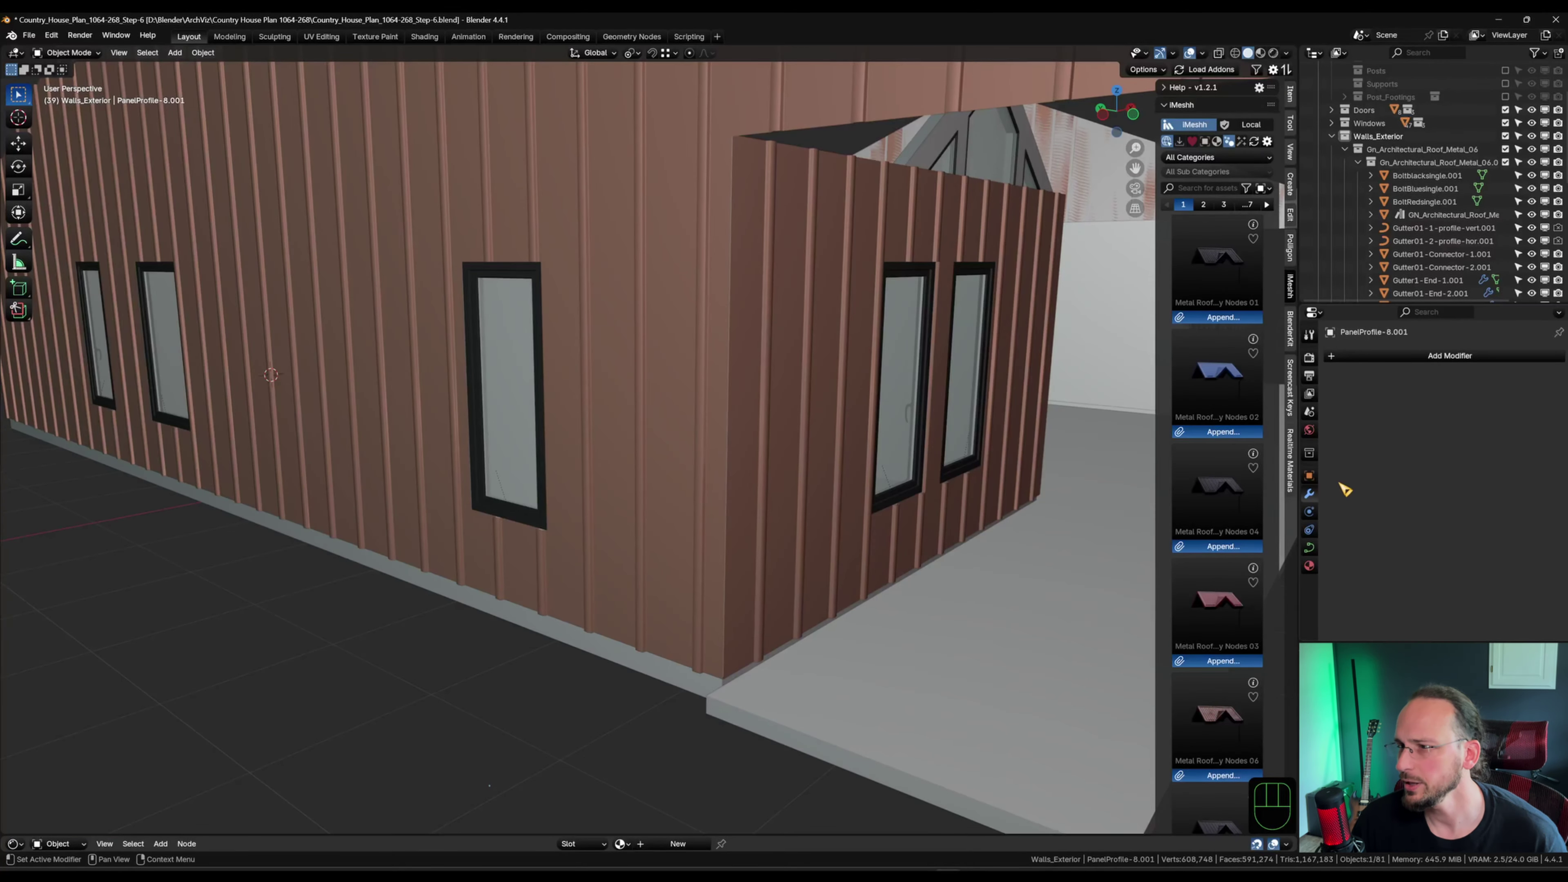
Select the clad wall object and show the Flashing settings of its panel generator.
{"action": "left_click", "coordinate": [619, 384]}
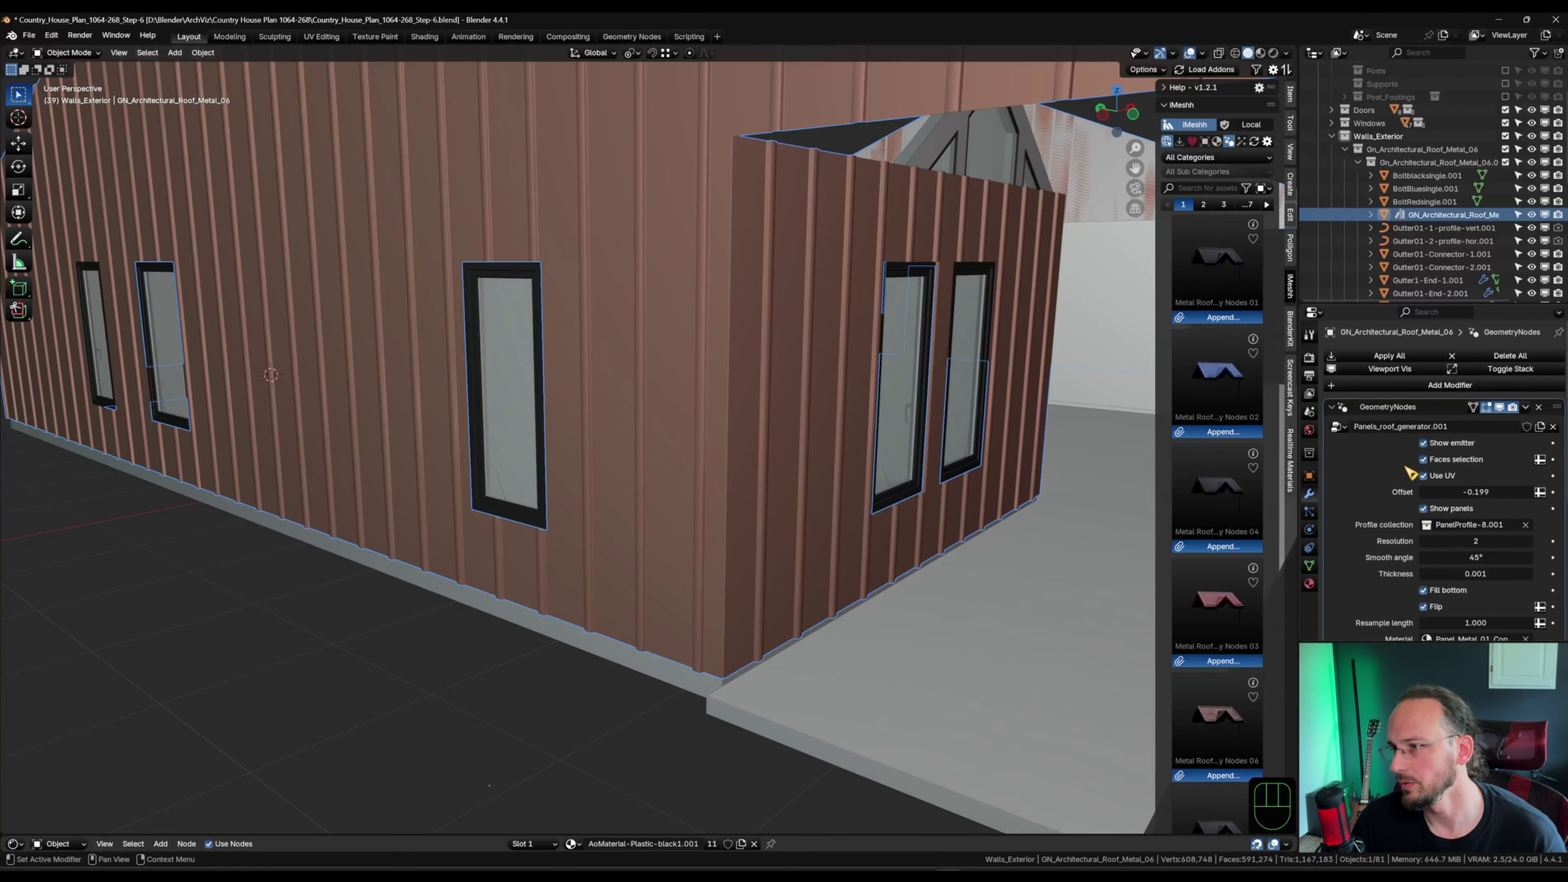
{"action": "scroll", "coordinate": [1387, 463], "scroll_direction": "down", "scroll_amount": 5}
{"action": "middle_click_drag", "start_coordinate": [510, 361], "coordinate": [791, 407], "text": "shift"}
{"action": "left_click", "coordinate": [1352, 522]}
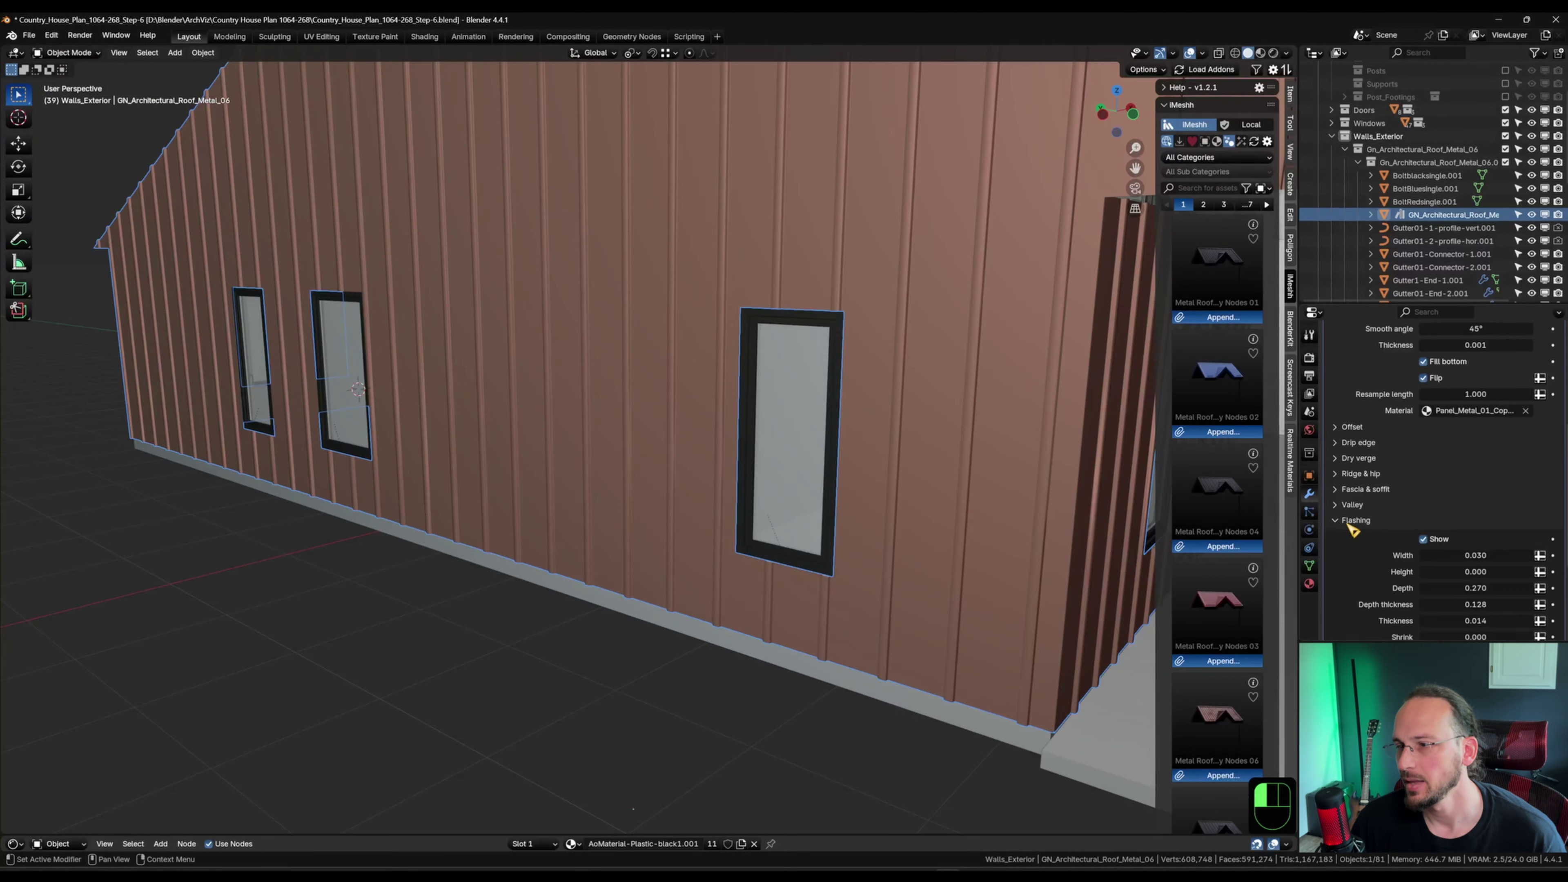
Edit the wall mesh in edge mode and select the edge loops around the three side-wall window openings.
{"action": "key", "text": "Tab"}
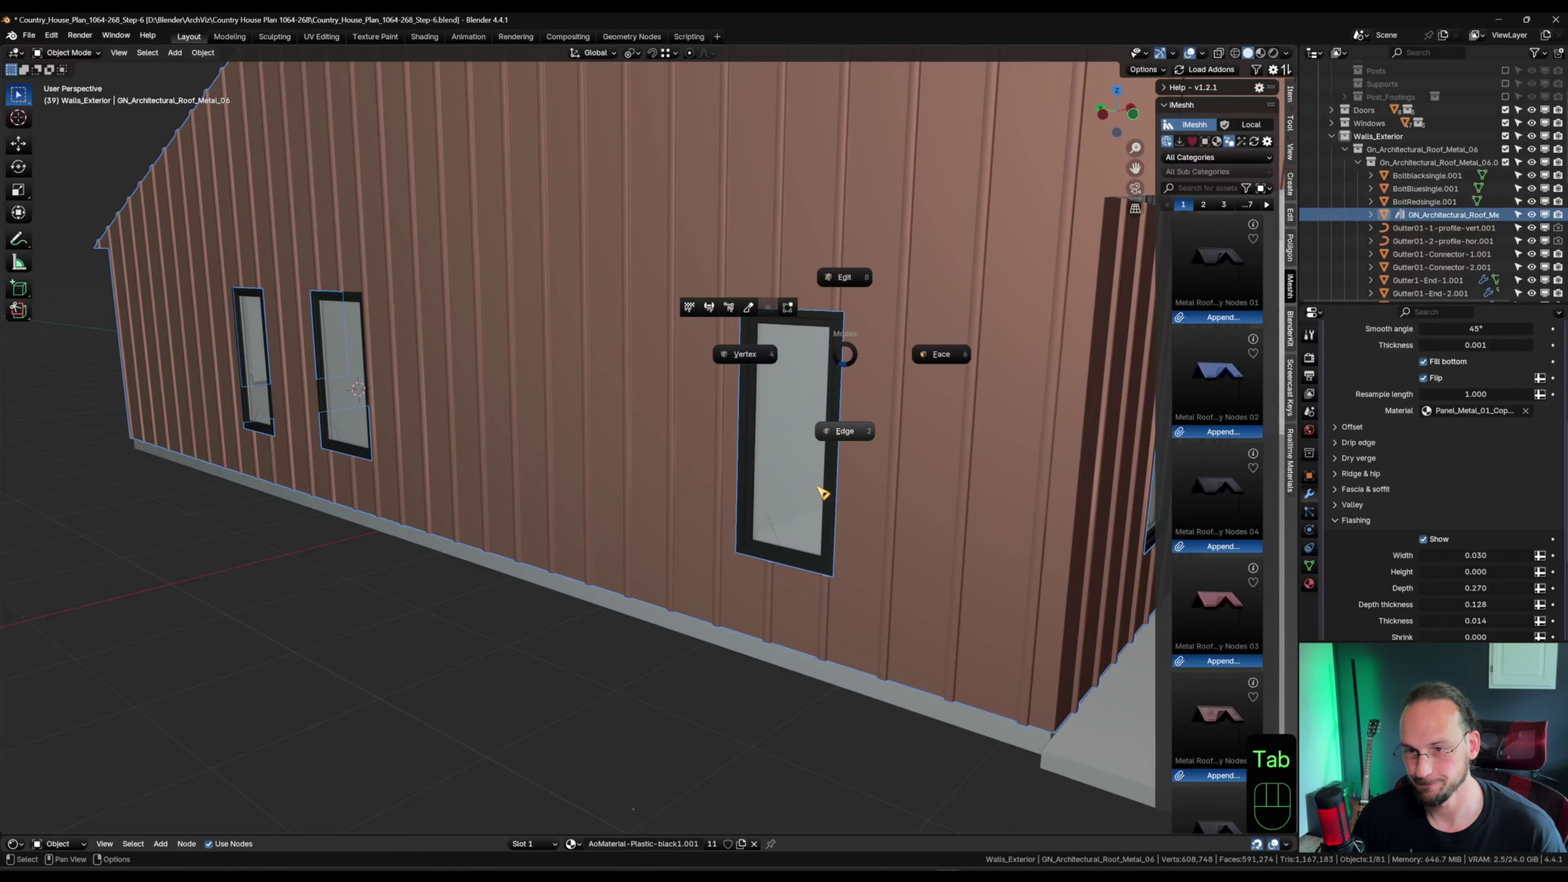
{"action": "left_click", "coordinate": [831, 446]}
{"action": "left_click", "coordinate": [784, 555], "text": "alt"}
{"action": "left_click", "coordinate": [344, 452], "text": "alt+shift"}
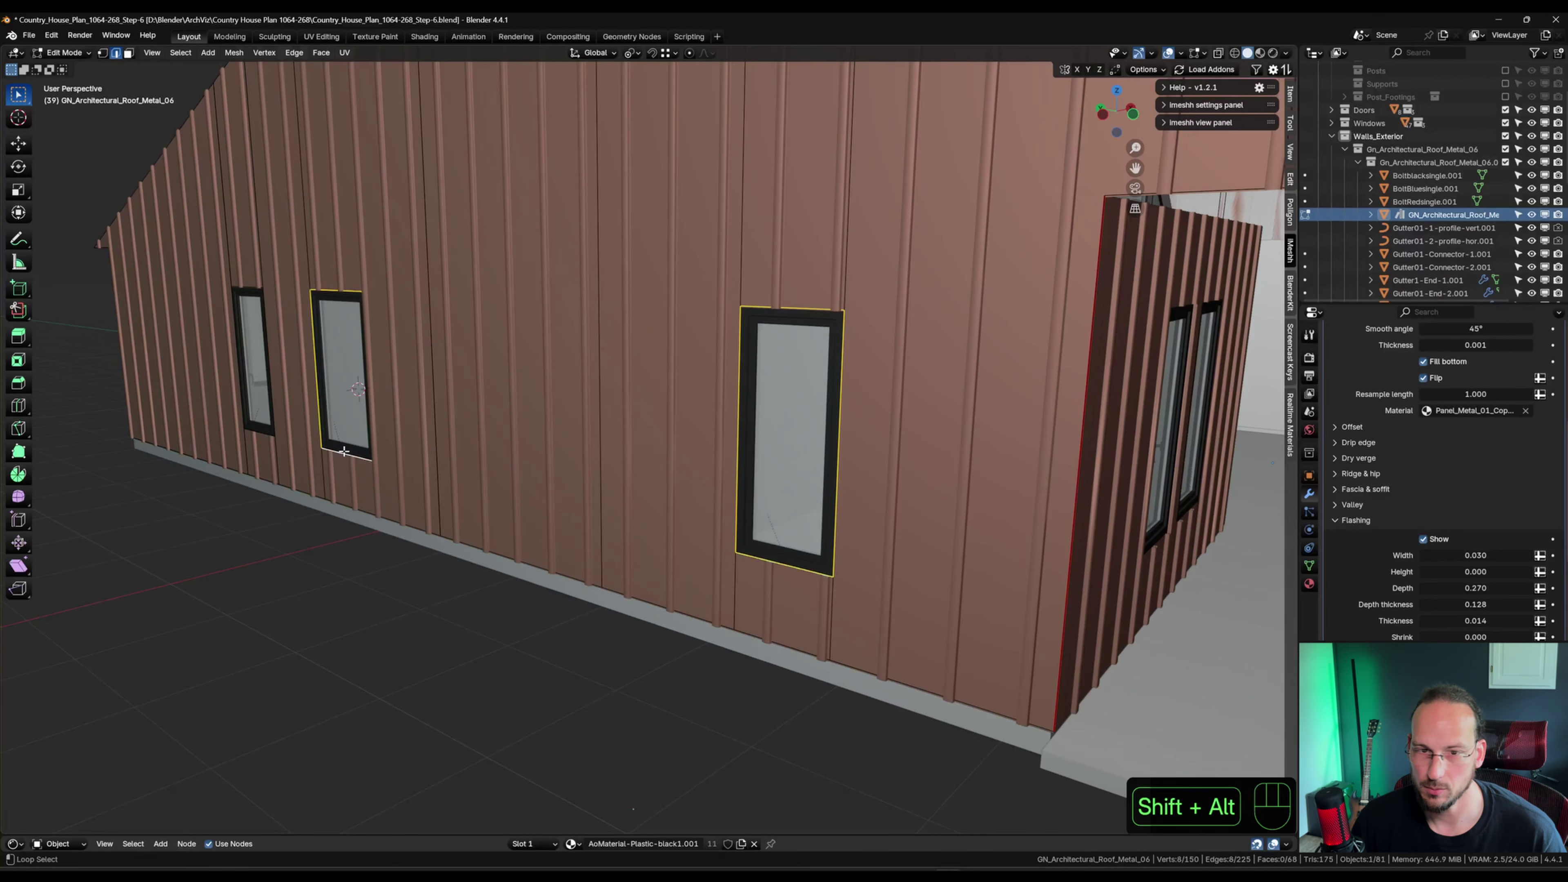
{"action": "left_click", "coordinate": [263, 431], "text": "alt+shift"}
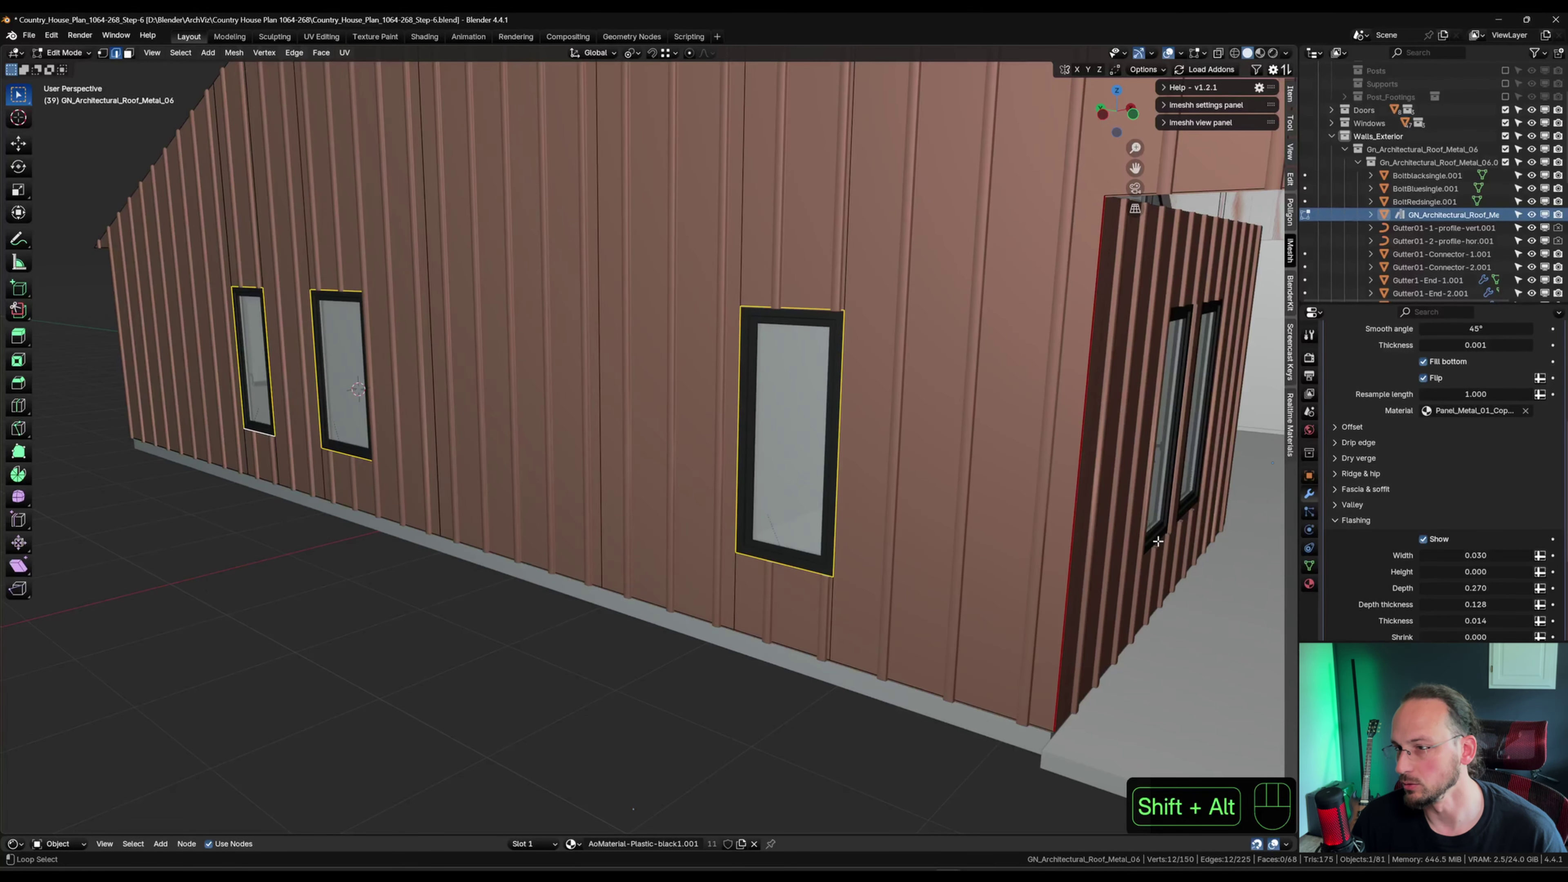
Add the edge loops around the window openings of both panelled front walls to the selection.
{"action": "left_click", "coordinate": [1194, 503], "text": "alt+shift"}
{"action": "middle_click_drag", "start_coordinate": [193, 360], "coordinate": [333, 349], "text": "shift"}
{"action": "left_click", "coordinate": [338, 445], "text": "alt+shift"}
{"action": "middle_click_drag", "start_coordinate": [1089, 444], "coordinate": [775, 429], "text": "shift"}
{"action": "left_click", "coordinate": [727, 457], "text": "alt+shift"}
{"action": "left_click", "coordinate": [591, 522], "text": "alt+shift"}
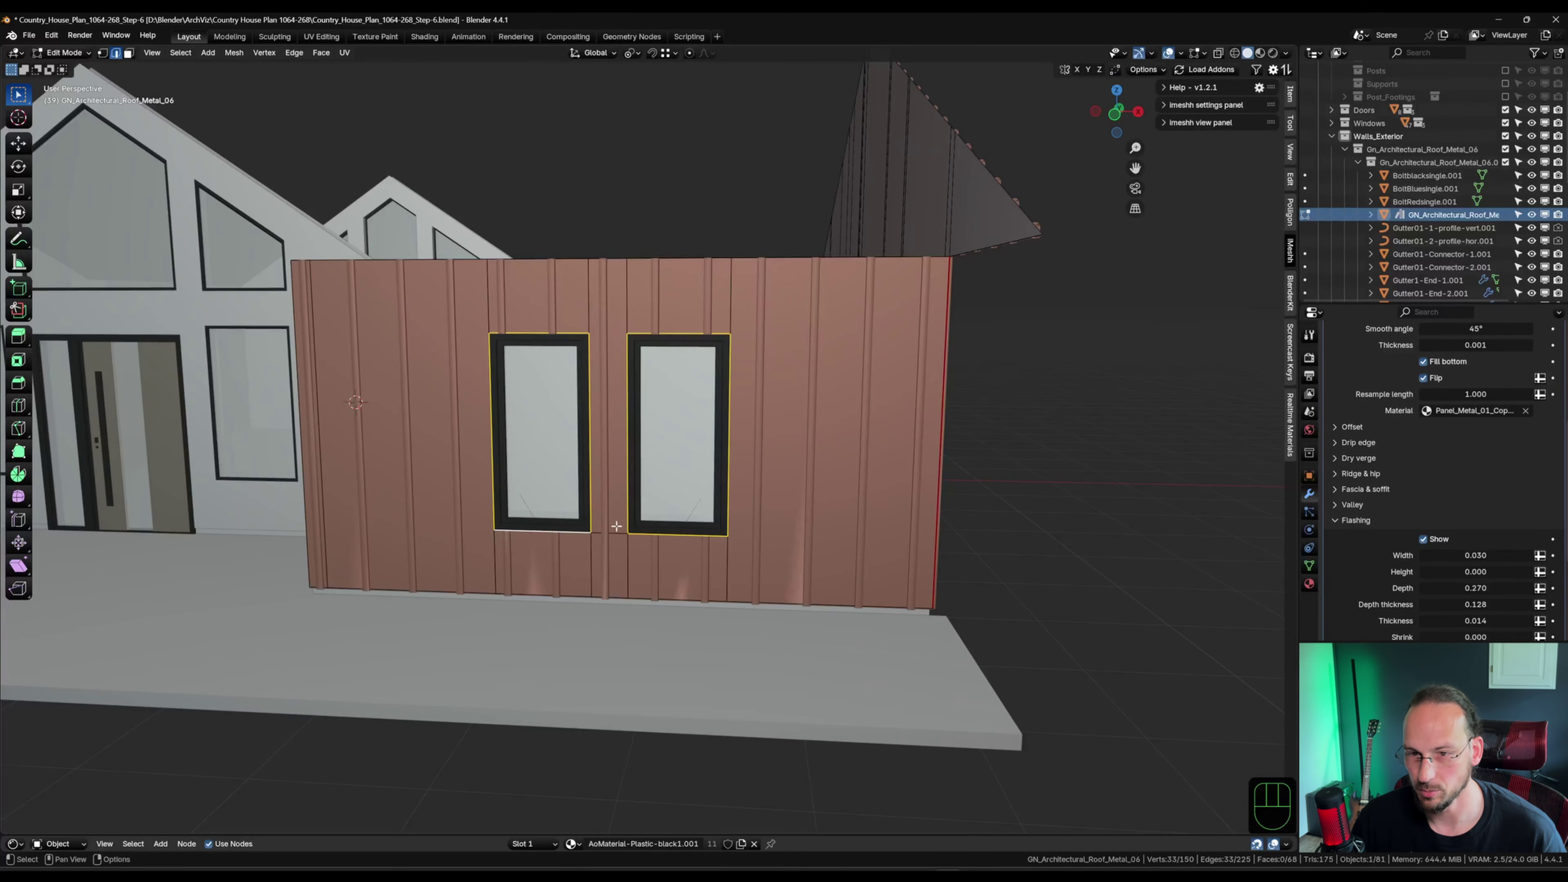
Enable the add_flashing attribute on the selected window edges and return to Object Mode.
{"action": "scroll", "coordinate": [617, 527], "scroll_direction": "down", "scroll_amount": 5}
{"action": "middle_click_drag", "start_coordinate": [485, 442], "coordinate": [553, 473], "text": "shift"}
{"action": "scroll", "coordinate": [552, 474], "scroll_direction": "up", "scroll_amount": 3}
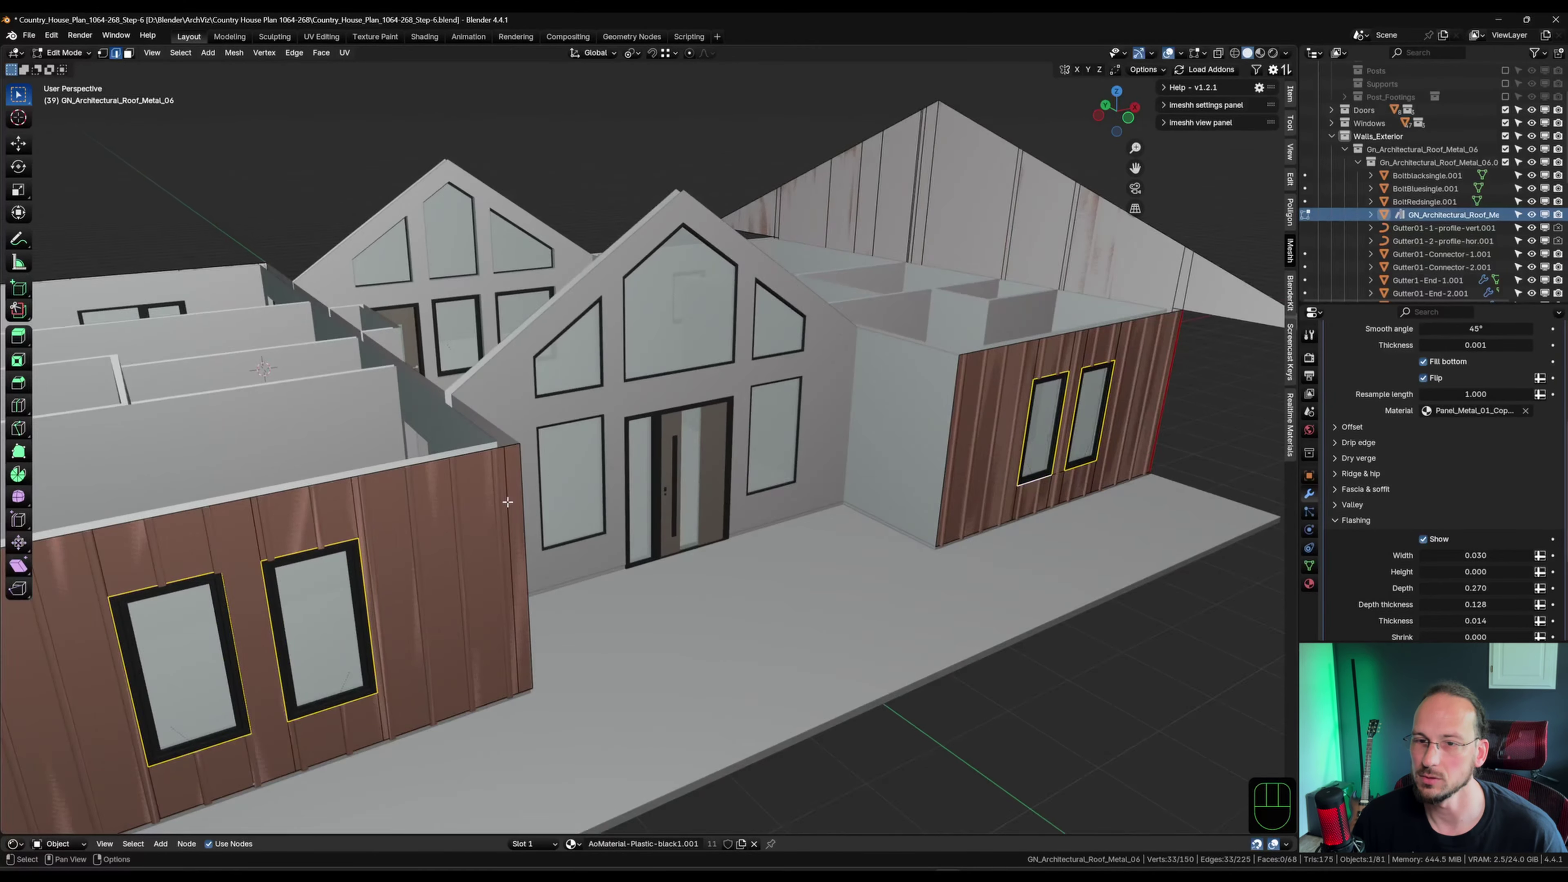
{"action": "middle_click_drag", "start_coordinate": [476, 516], "coordinate": [568, 426]}
{"action": "scroll", "coordinate": [579, 417], "scroll_direction": "up", "scroll_amount": 2}
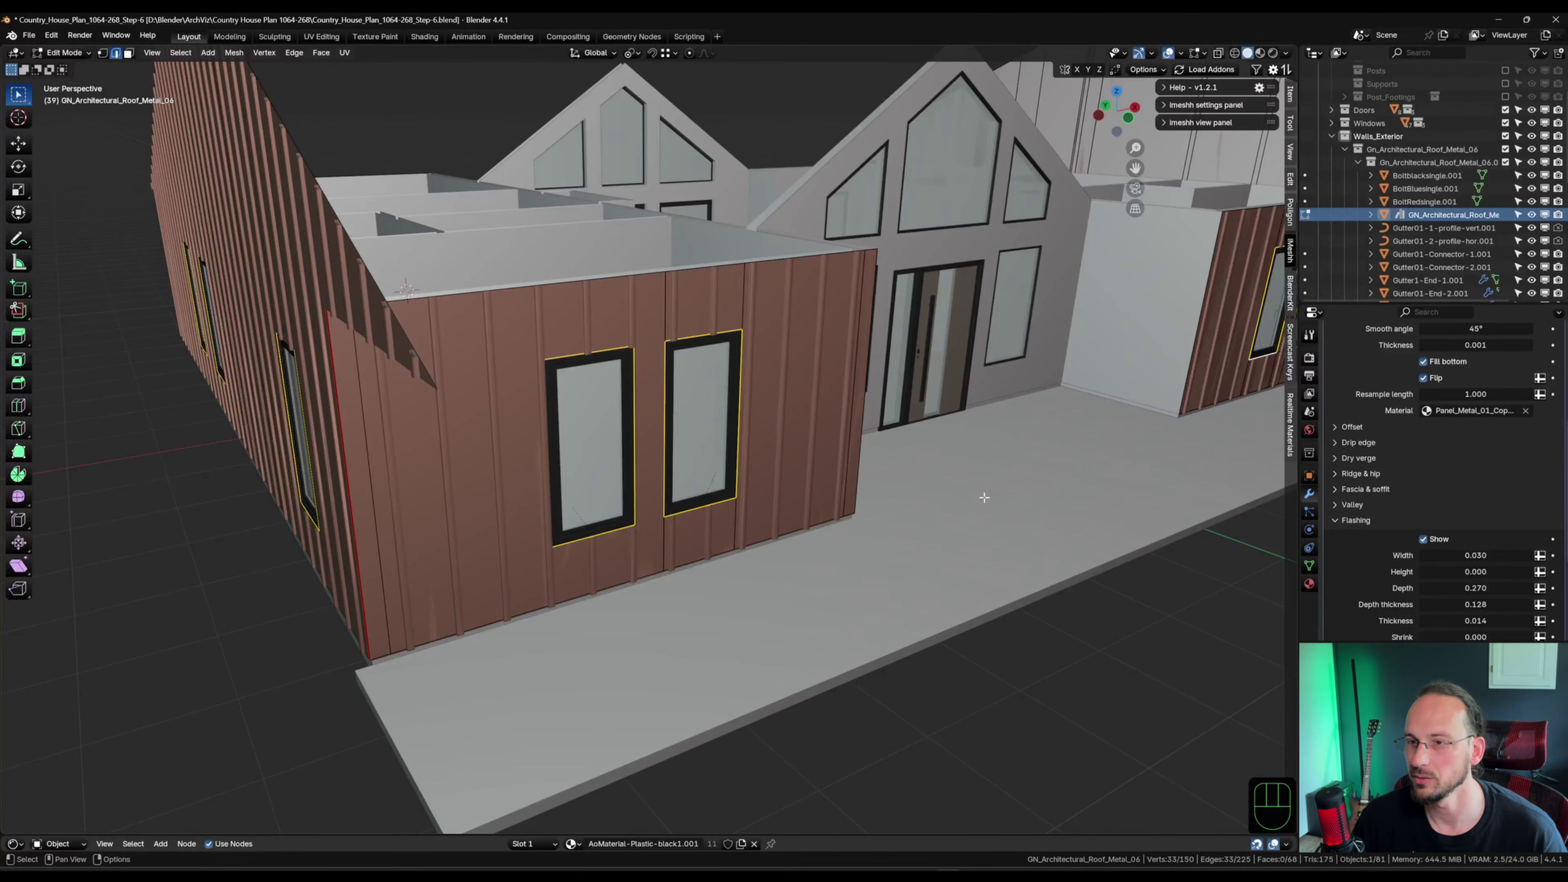
{"action": "left_click", "coordinate": [1309, 566]}
{"action": "left_click", "coordinate": [1431, 507]}
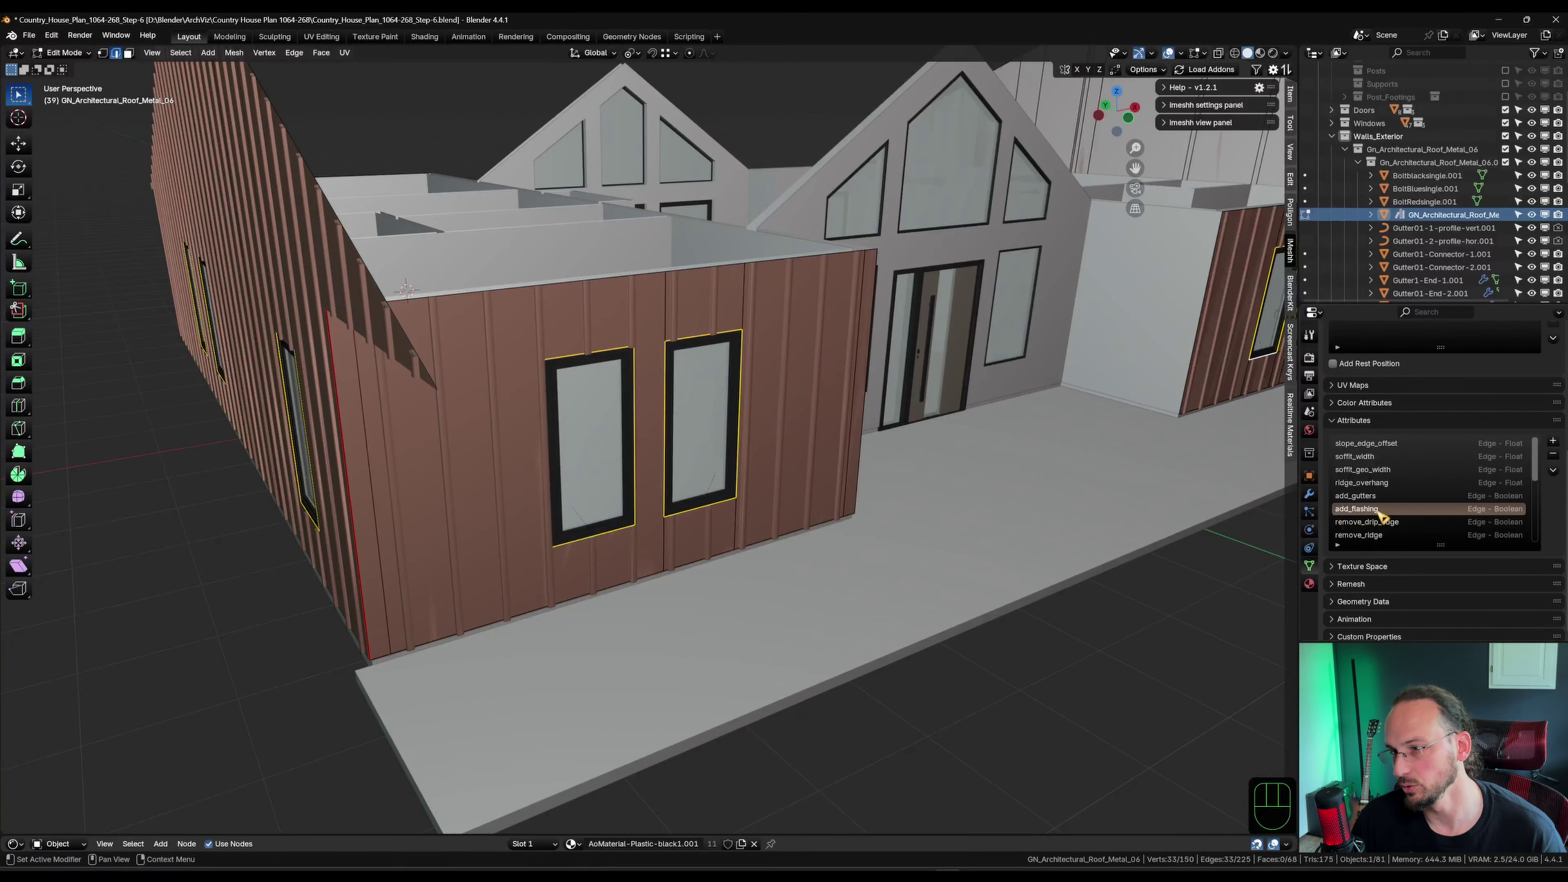
{"action": "left_click", "coordinate": [234, 52]}
{"action": "left_click", "coordinate": [282, 312]}
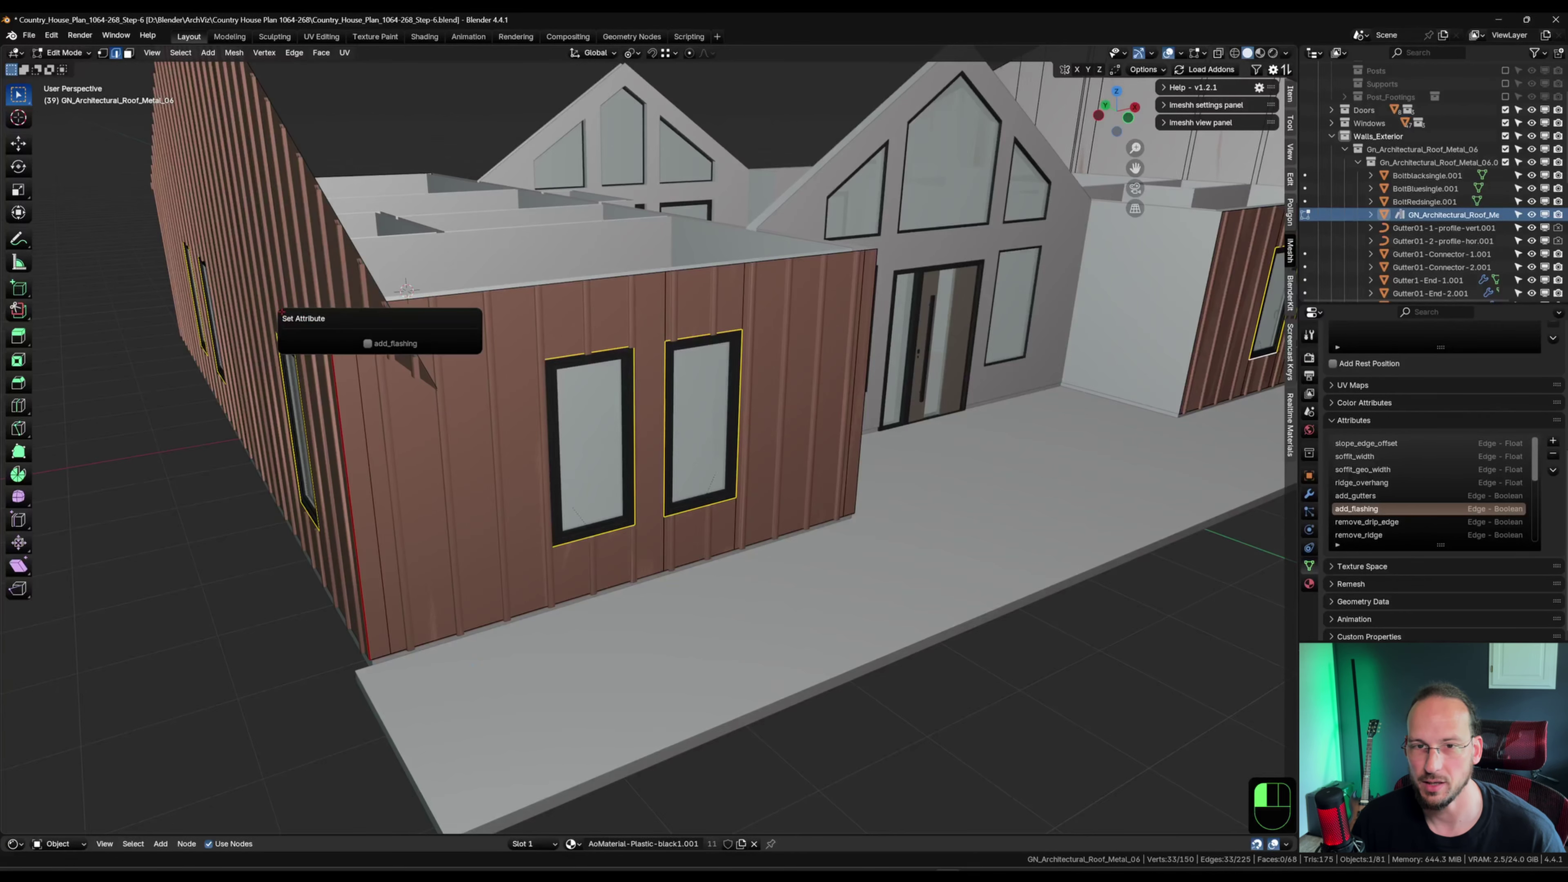
{"action": "left_click", "coordinate": [368, 343]}
{"action": "middle_click_drag", "start_coordinate": [432, 428], "coordinate": [763, 404]}
{"action": "scroll", "coordinate": [781, 459], "scroll_direction": "up", "scroll_amount": 2}
{"action": "key", "text": "Tab"}
Set the flashing's Shrink to 0.016 so it meets the window frames more closely.
{"action": "scroll", "coordinate": [854, 431], "scroll_direction": "up", "scroll_amount": 5}
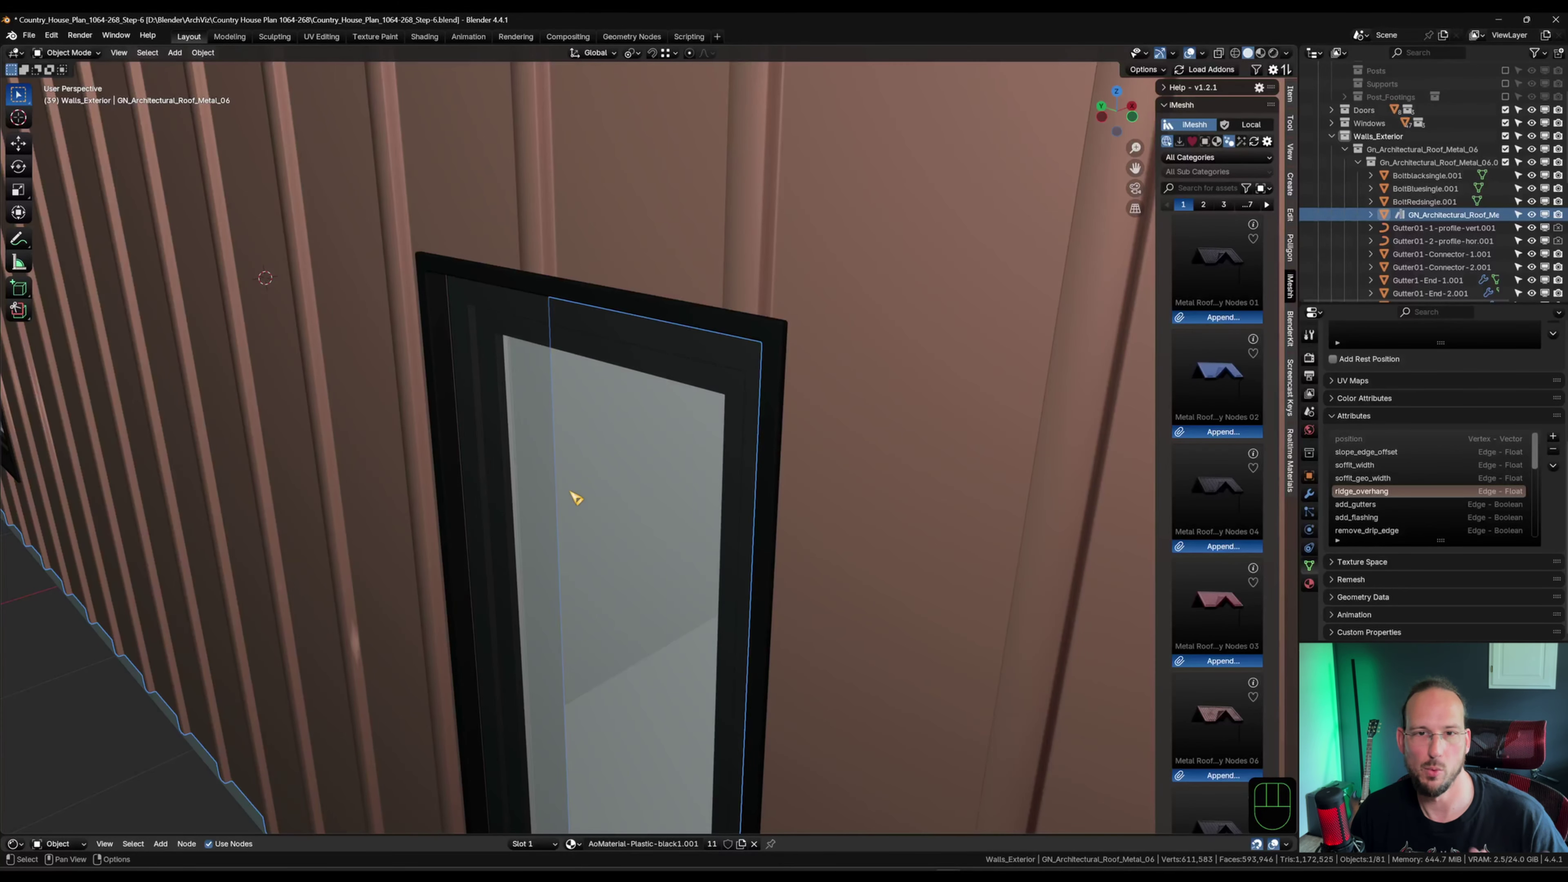
{"action": "middle_click_drag", "start_coordinate": [577, 490], "coordinate": [595, 445]}
{"action": "scroll", "coordinate": [580, 454], "scroll_direction": "up", "scroll_amount": 2}
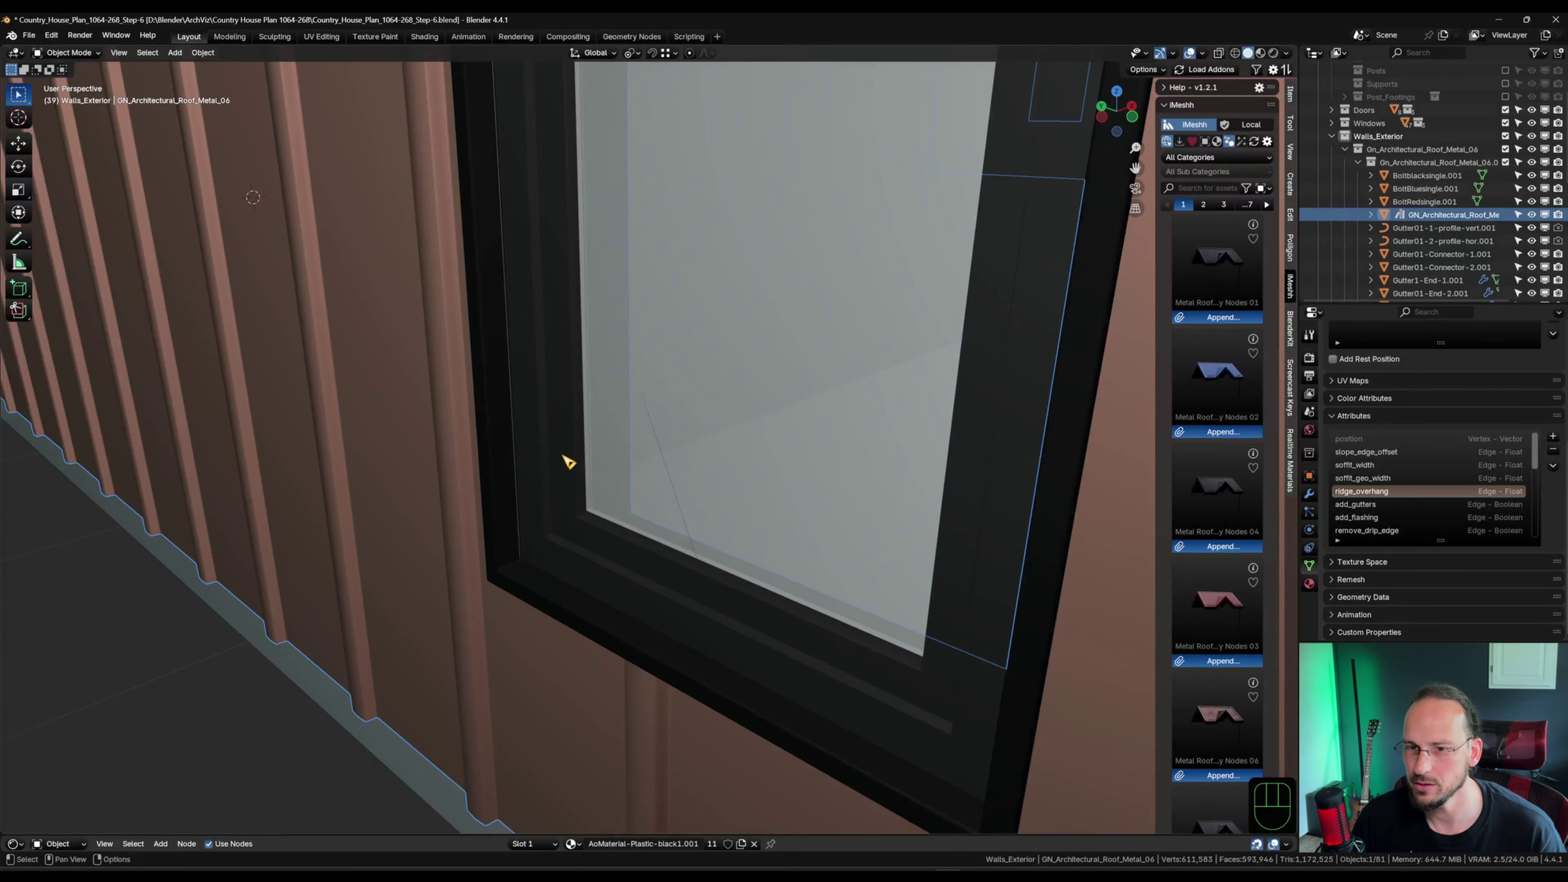
{"action": "scroll", "coordinate": [568, 461], "scroll_direction": "up", "scroll_amount": 3}
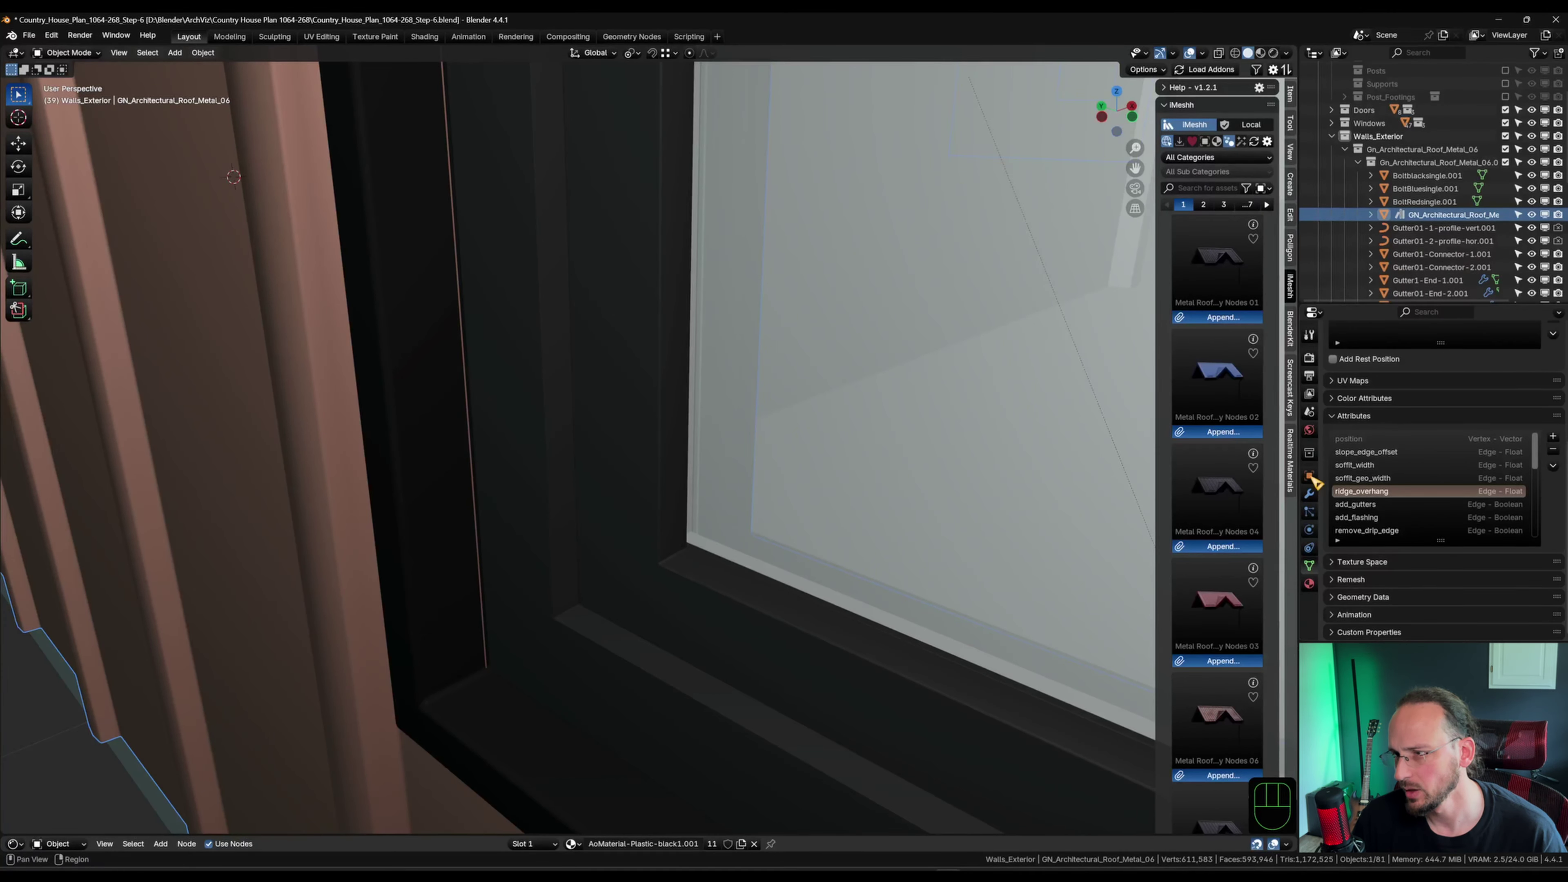
{"action": "left_click", "coordinate": [1310, 495]}
{"action": "scroll", "coordinate": [1468, 502], "scroll_direction": "down", "scroll_amount": 5}
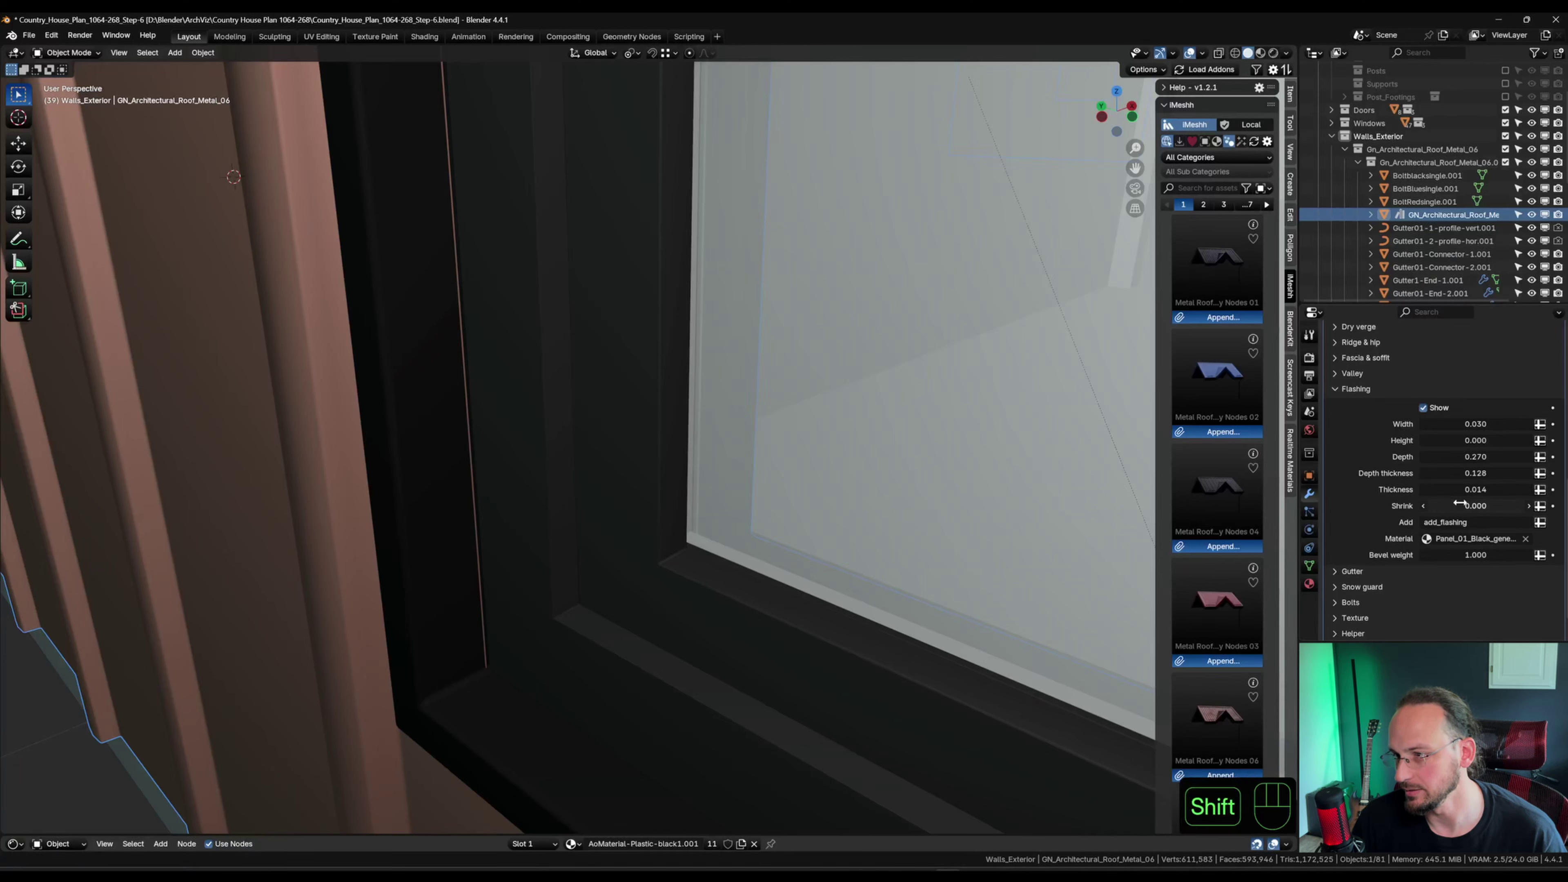
{"action": "left_click_drag", "start_coordinate": [1460, 505], "coordinate": [1499, 505], "text": "shift"}
Check the side window's flashing from inside the wall and reduce its Depth to 0.000.
{"action": "middle_click_drag", "start_coordinate": [963, 525], "coordinate": [495, 456], "text": "shift"}
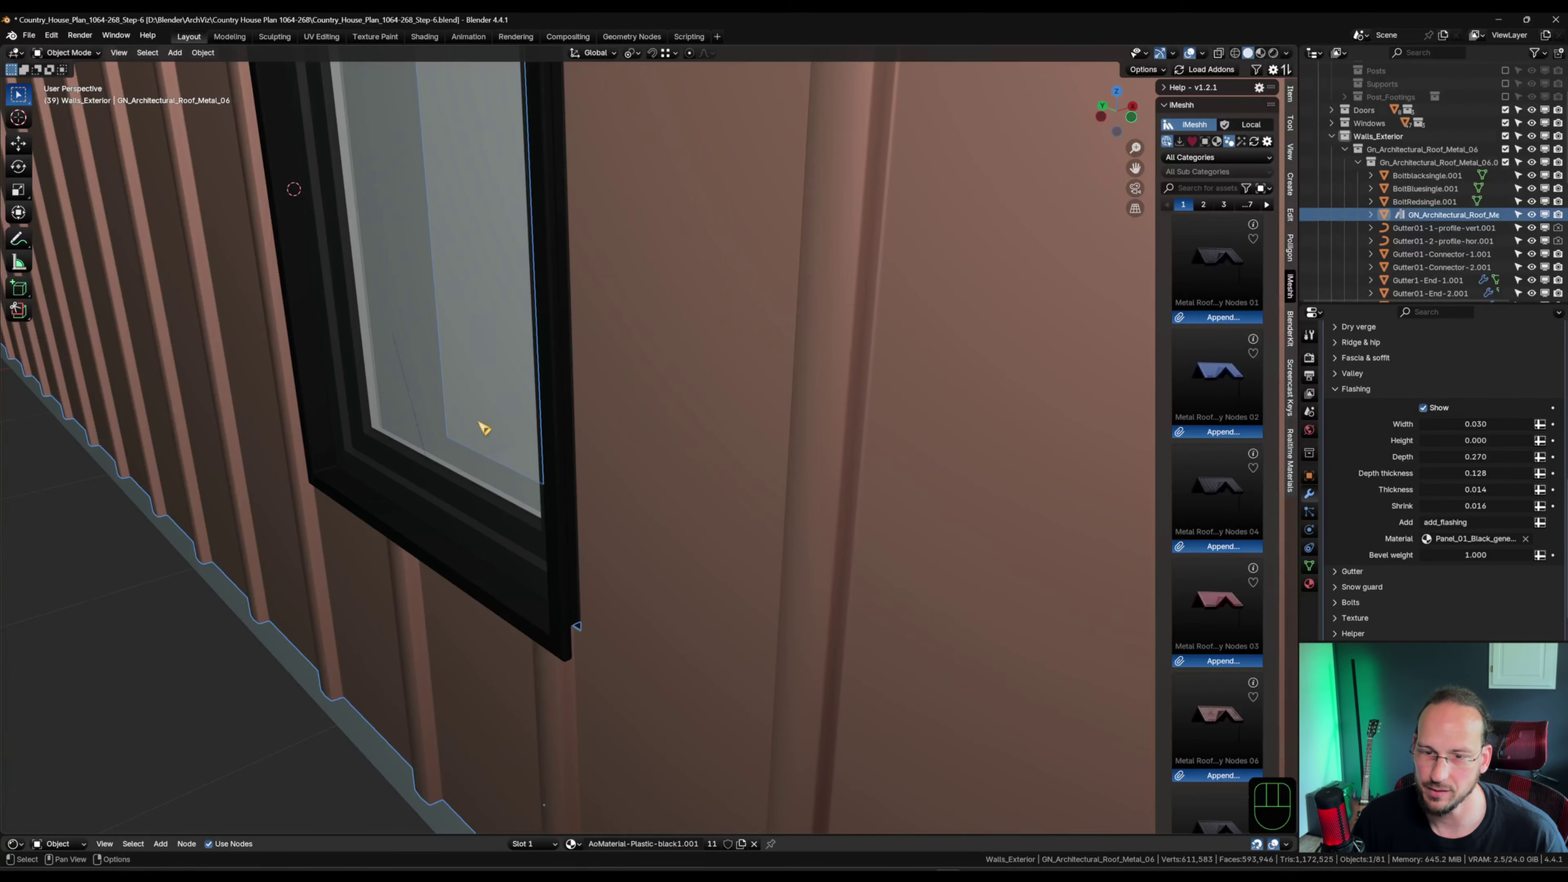
{"action": "left_click", "coordinate": [458, 334]}
{"action": "middle_click_drag", "start_coordinate": [781, 321], "coordinate": [749, 655], "text": "shift"}
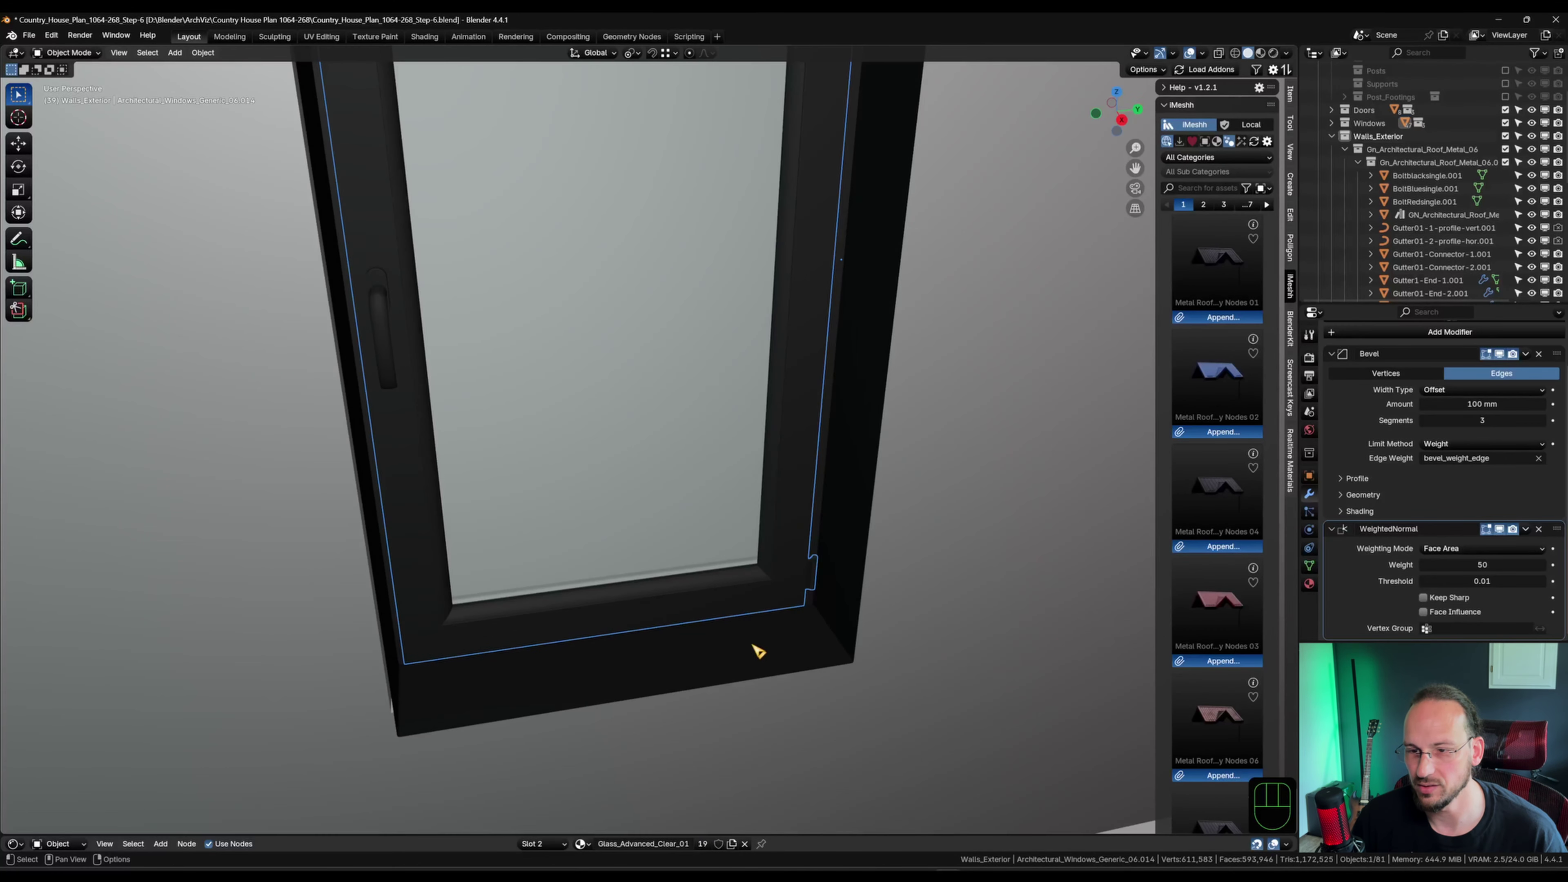
{"action": "left_click", "coordinate": [862, 622]}
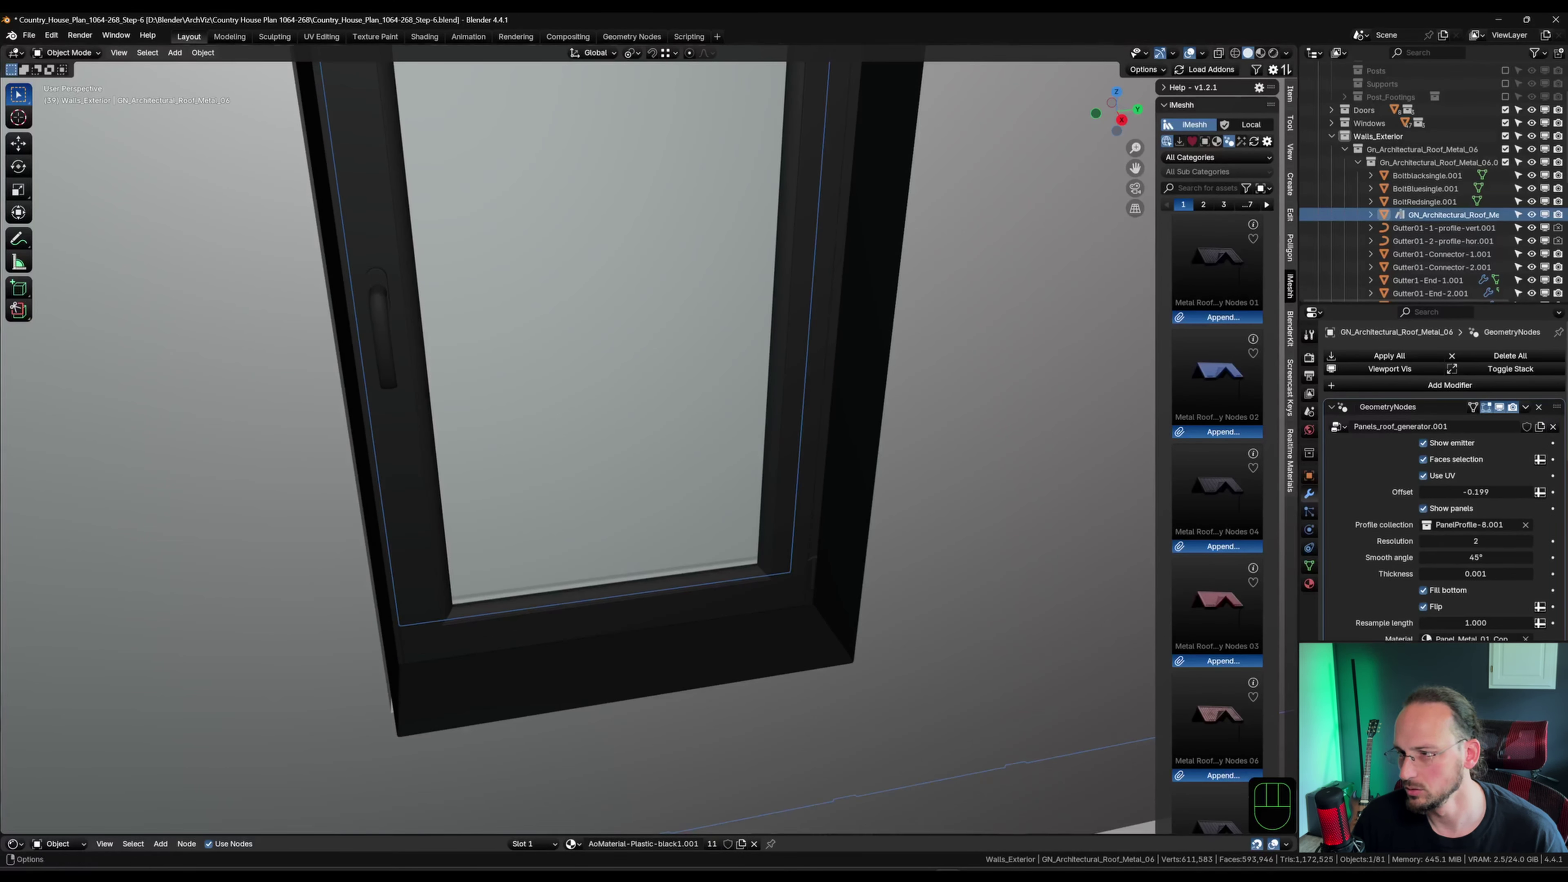
{"action": "scroll", "coordinate": [1397, 559], "scroll_direction": "down", "scroll_amount": 15}
{"action": "key", "text": "shift"}
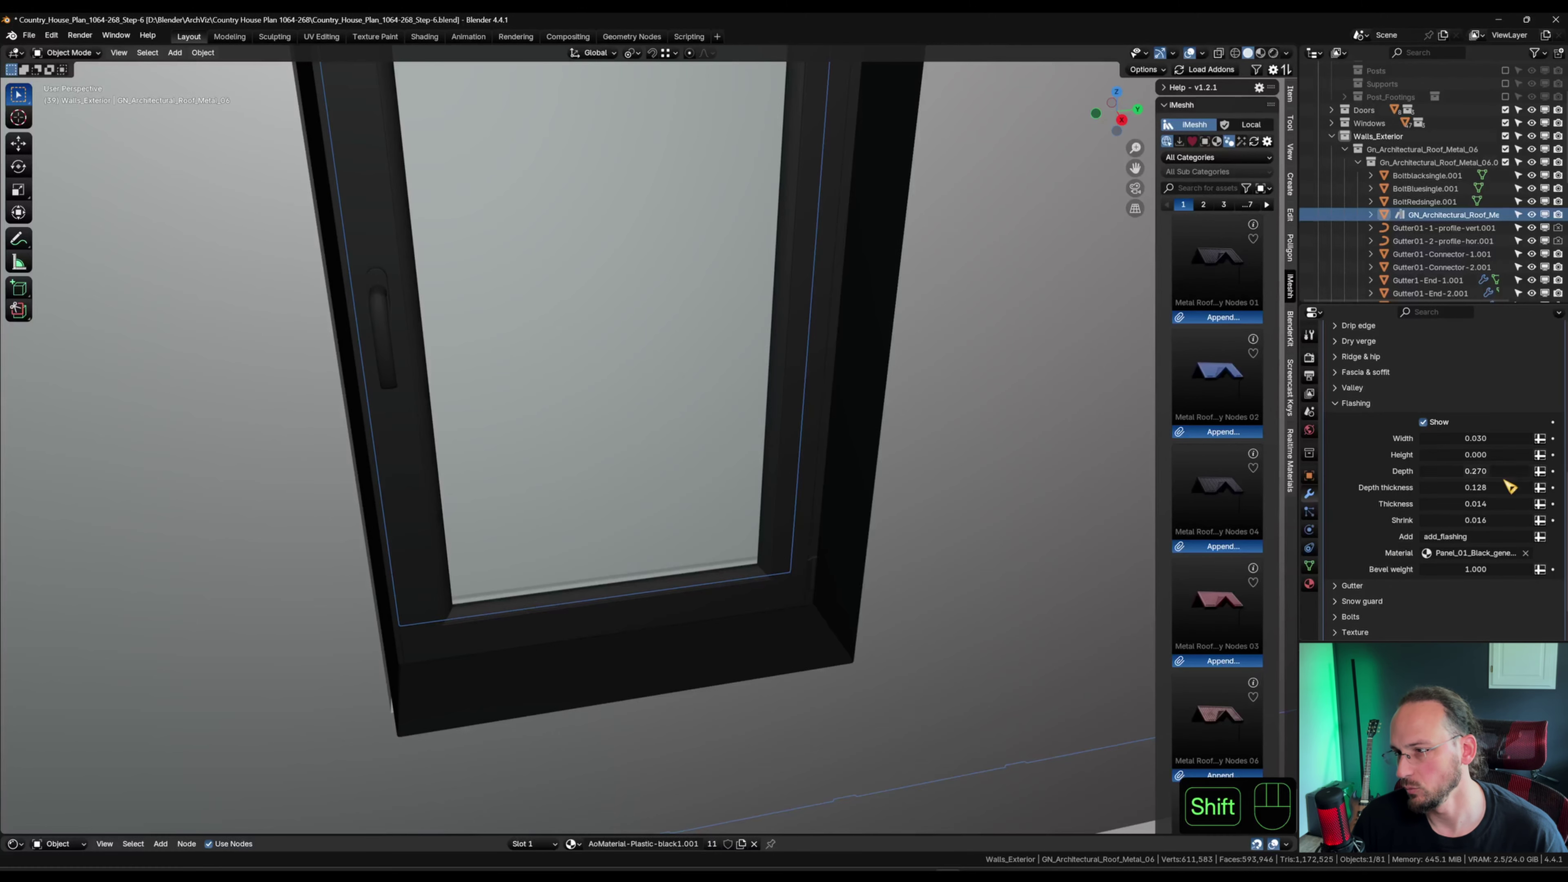
{"action": "left_click_drag", "start_coordinate": [1506, 482], "coordinate": [1433, 482], "text": "shift"}
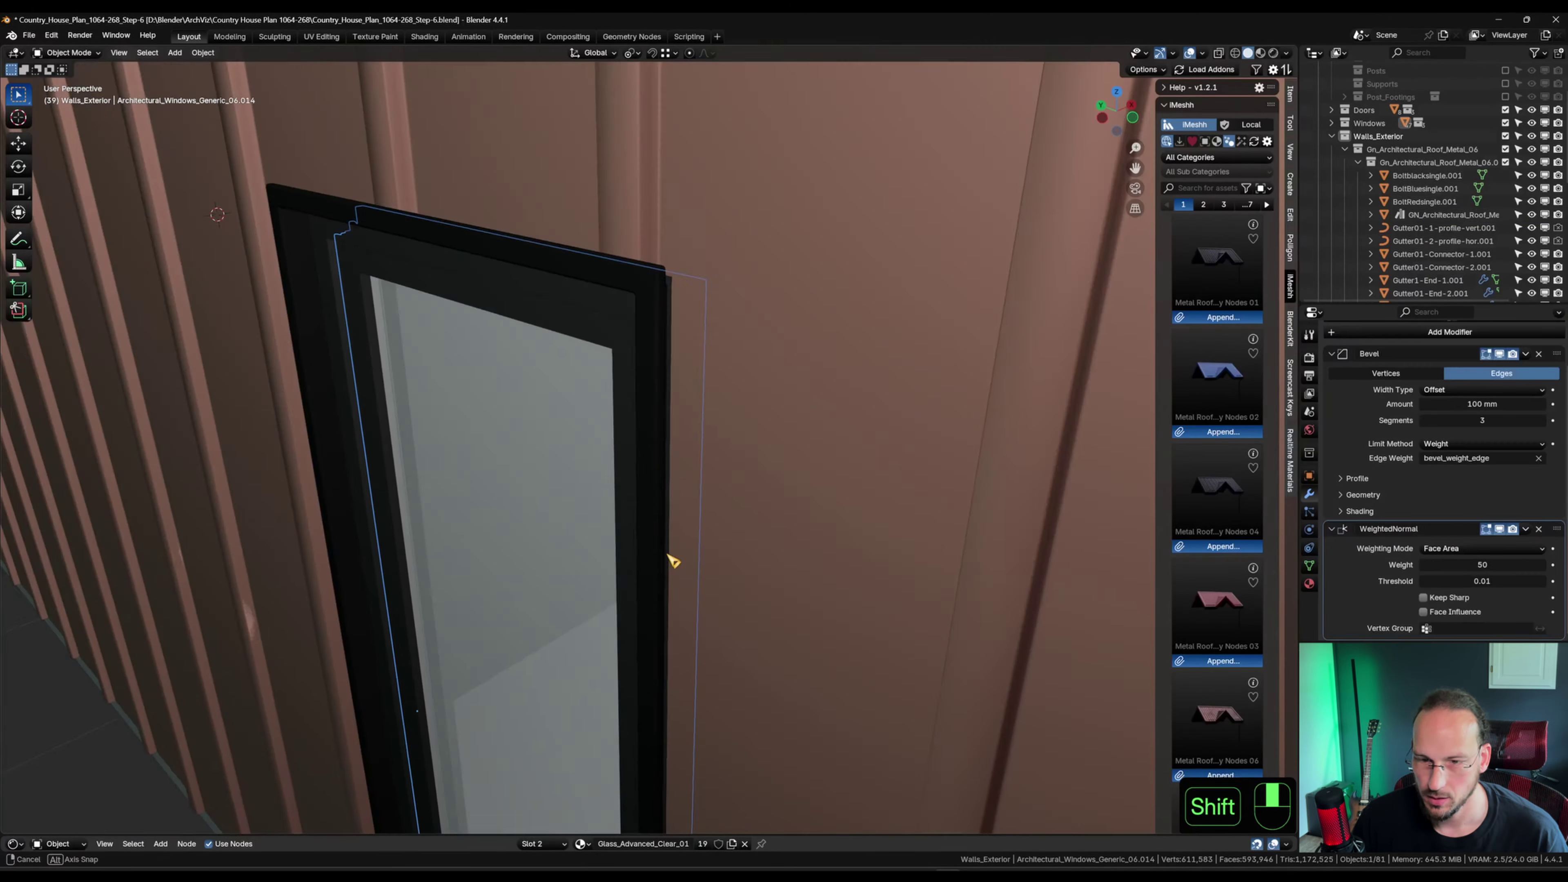
Examine how the flashing meets the frame at the corners of the side-wall window.
{"action": "mouse_move", "coordinate": [668, 556]}
{"action": "middle_mouse_down", "text": "shift"}
{"action": "mouse_move", "coordinate": [686, 545]}
{"action": "mouse_move", "coordinate": [651, 533]}
{"action": "middle_mouse_up", "text": "shift"}
{"action": "scroll", "coordinate": [686, 545], "scroll_direction": "down", "scroll_amount": 5}
{"action": "middle_click_drag", "start_coordinate": [651, 533], "coordinate": [640, 399]}
{"action": "scroll", "coordinate": [642, 407], "scroll_direction": "up", "scroll_amount": 4}
{"action": "middle_click_drag", "start_coordinate": [570, 622], "coordinate": [546, 333]}
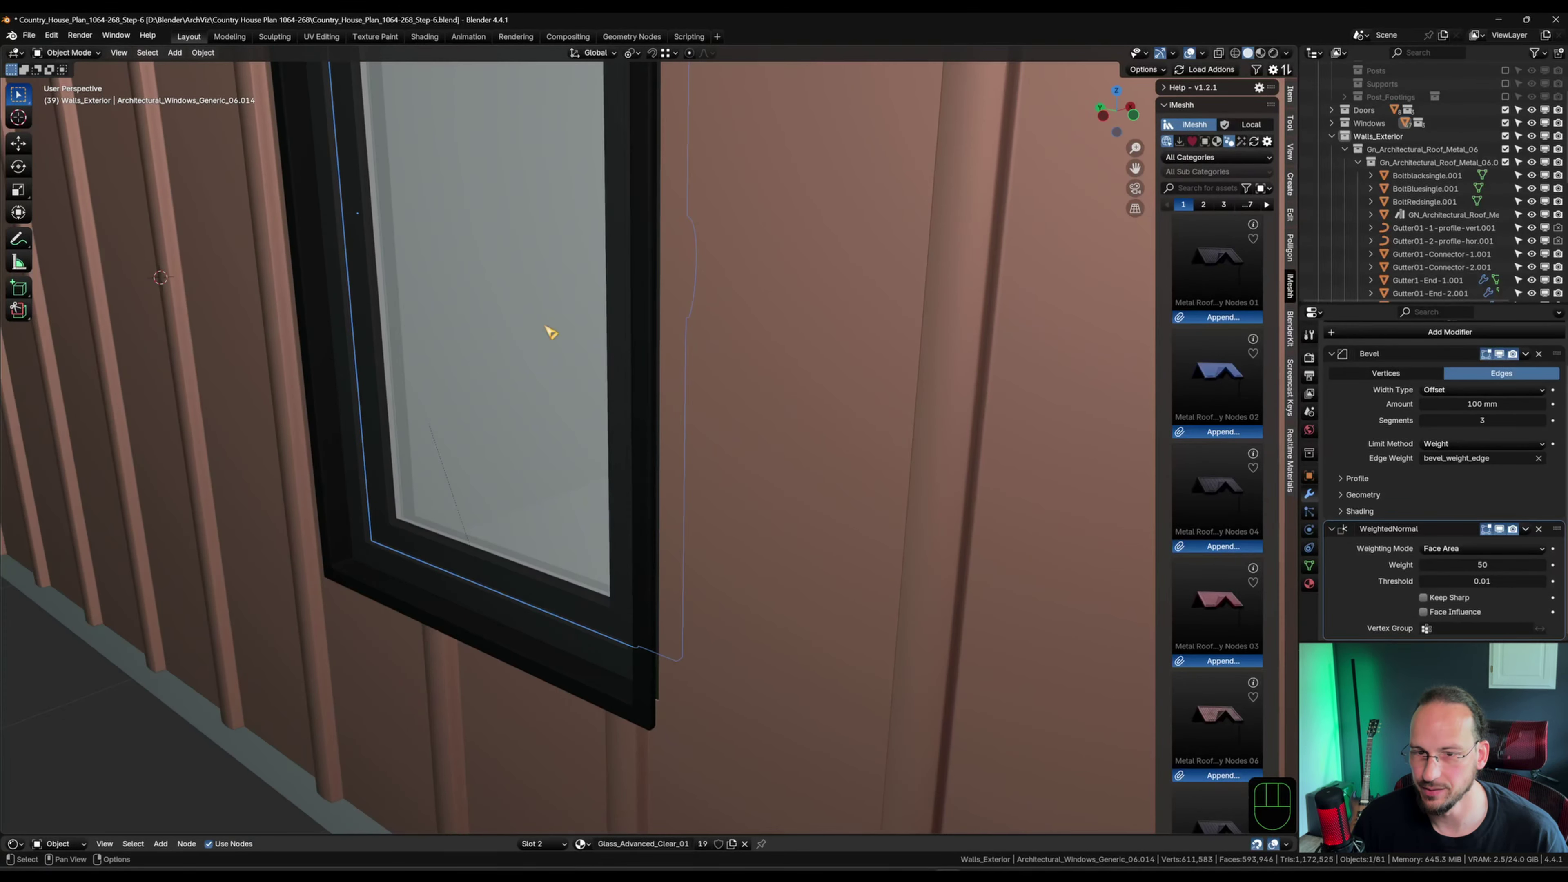
{"action": "scroll", "coordinate": [500, 544], "scroll_direction": "up", "scroll_amount": 3}
{"action": "middle_click_drag", "start_coordinate": [608, 704], "coordinate": [549, 463]}
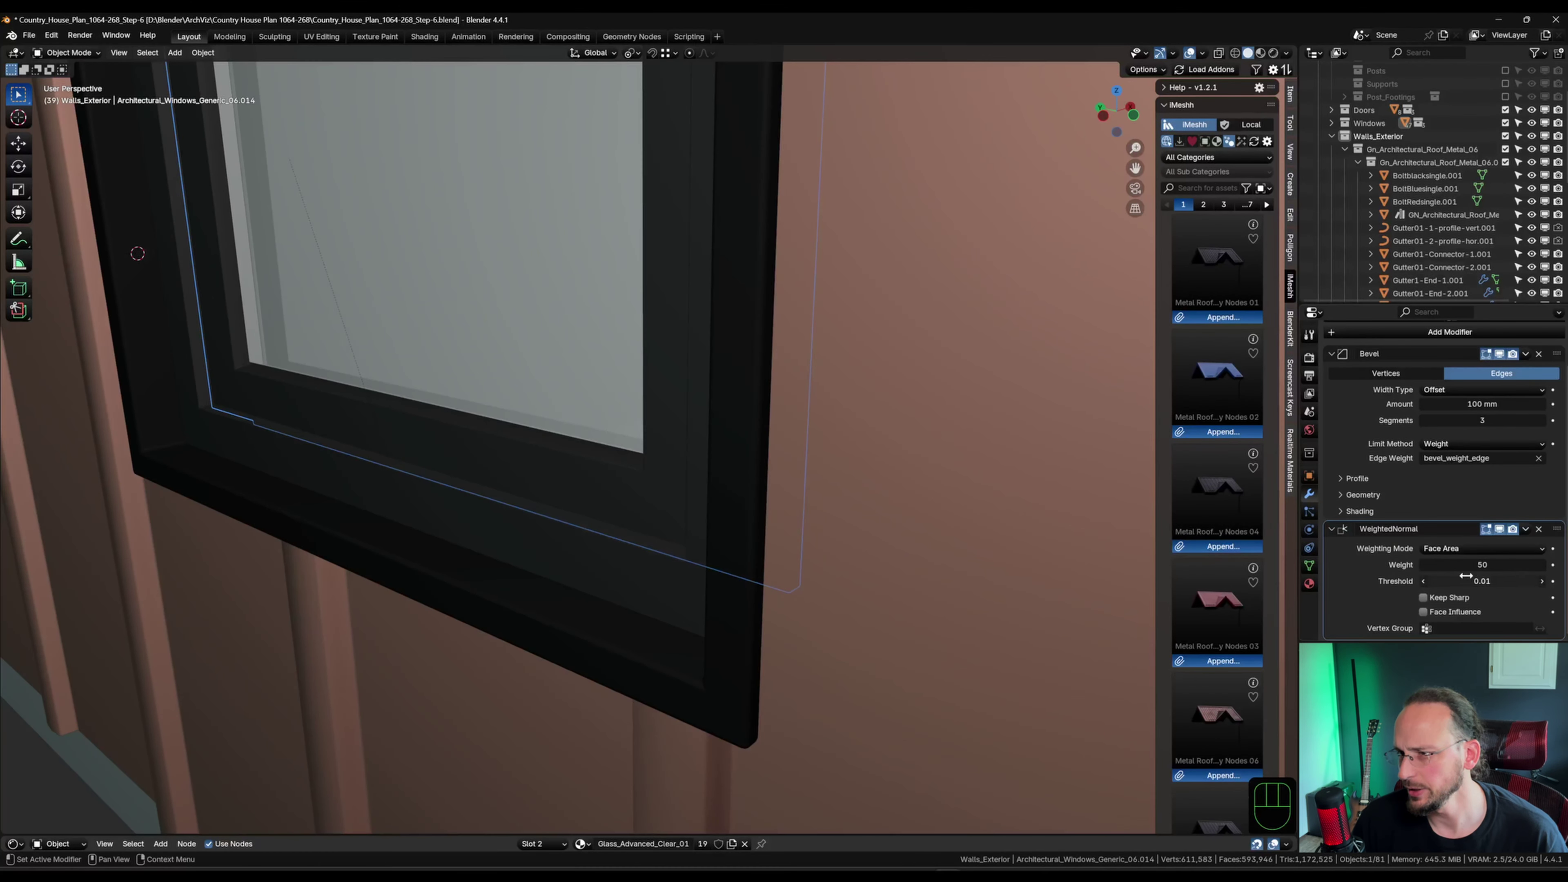
{"action": "left_click", "coordinate": [1020, 690]}
{"action": "middle_click_drag", "start_coordinate": [721, 662], "coordinate": [383, 648], "text": "shift"}
{"action": "scroll", "coordinate": [542, 534], "scroll_direction": "up", "scroll_amount": 2}
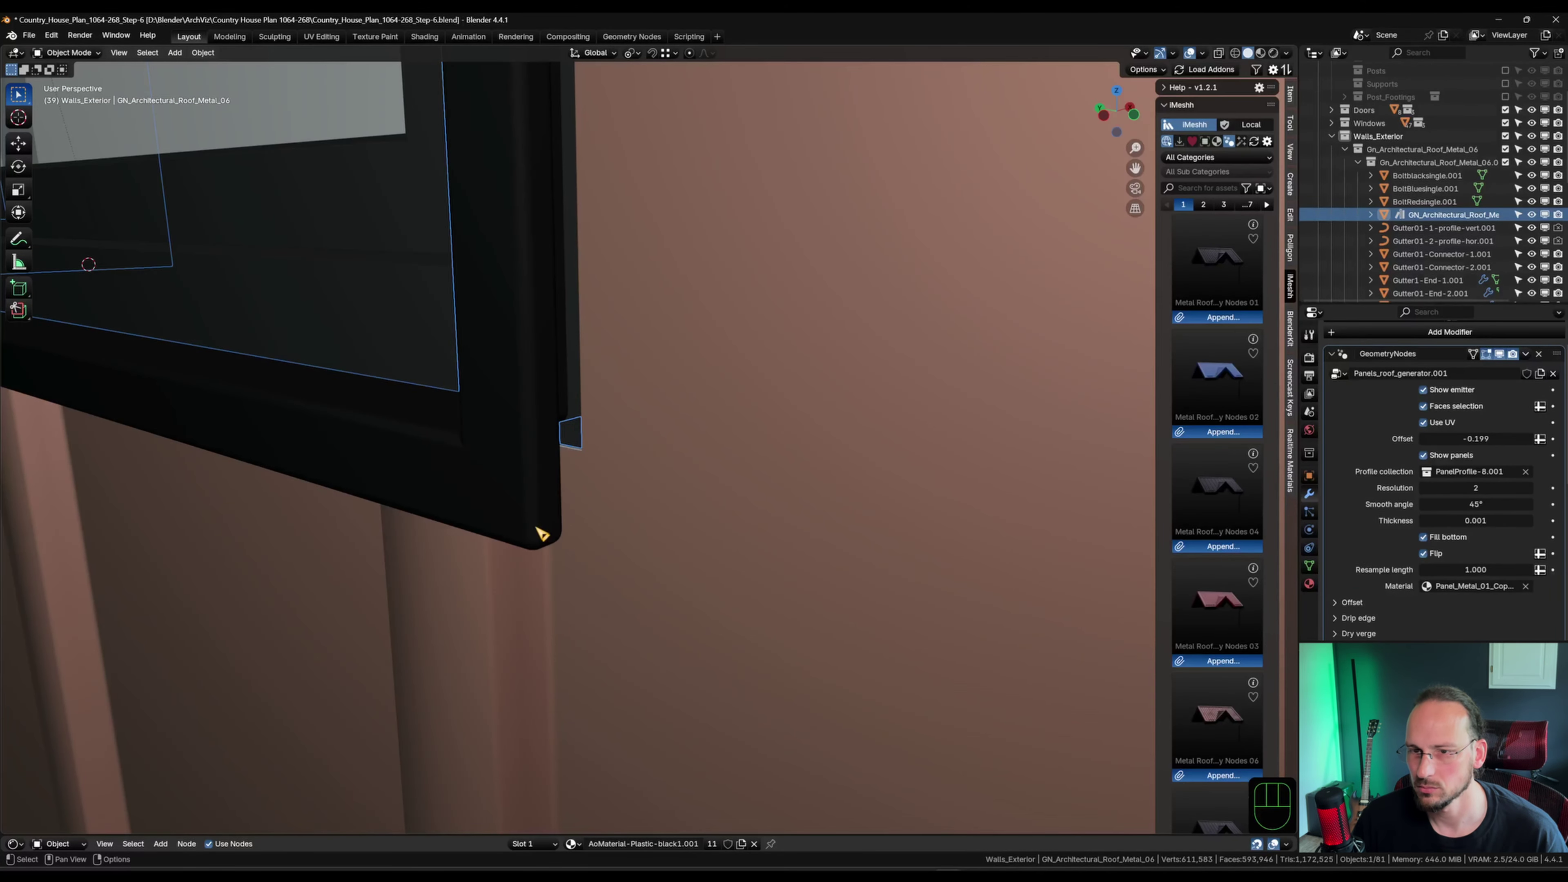
Compare the front gable's window frames with the flashing around the two panelled front-wall windows.
{"action": "scroll", "coordinate": [721, 518], "scroll_direction": "down", "scroll_amount": 12}
{"action": "middle_click_drag", "start_coordinate": [1040, 470], "coordinate": [543, 525], "text": "shift"}
{"action": "middle_click_drag", "start_coordinate": [543, 525], "coordinate": [773, 578], "text": "shift"}
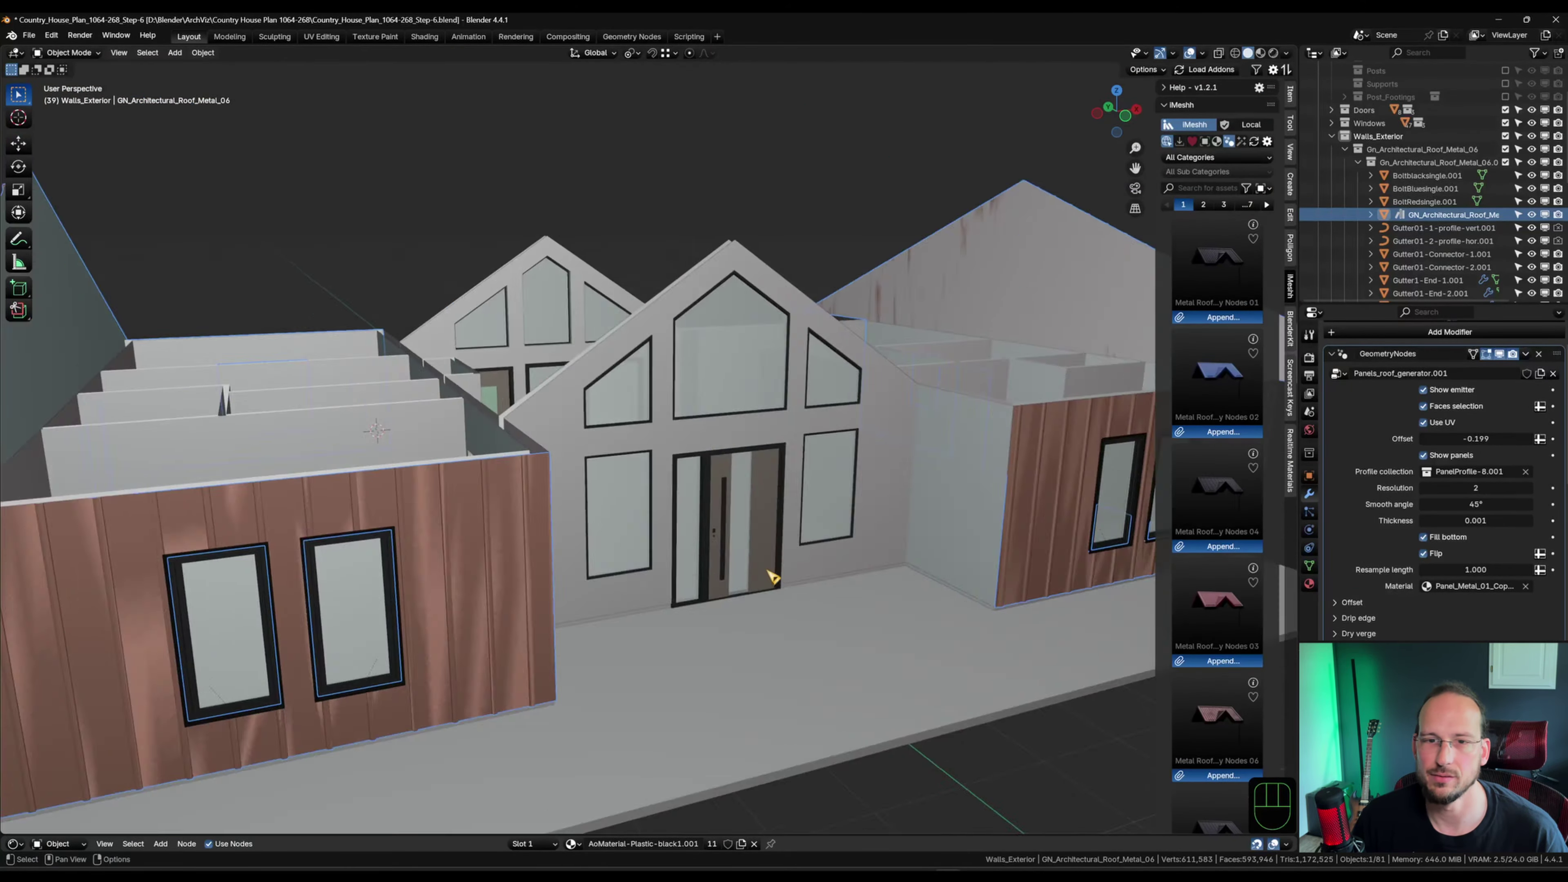
{"action": "scroll", "coordinate": [773, 577], "scroll_direction": "up", "scroll_amount": 5}
{"action": "scroll", "coordinate": [581, 546], "scroll_direction": "up", "scroll_amount": 3}
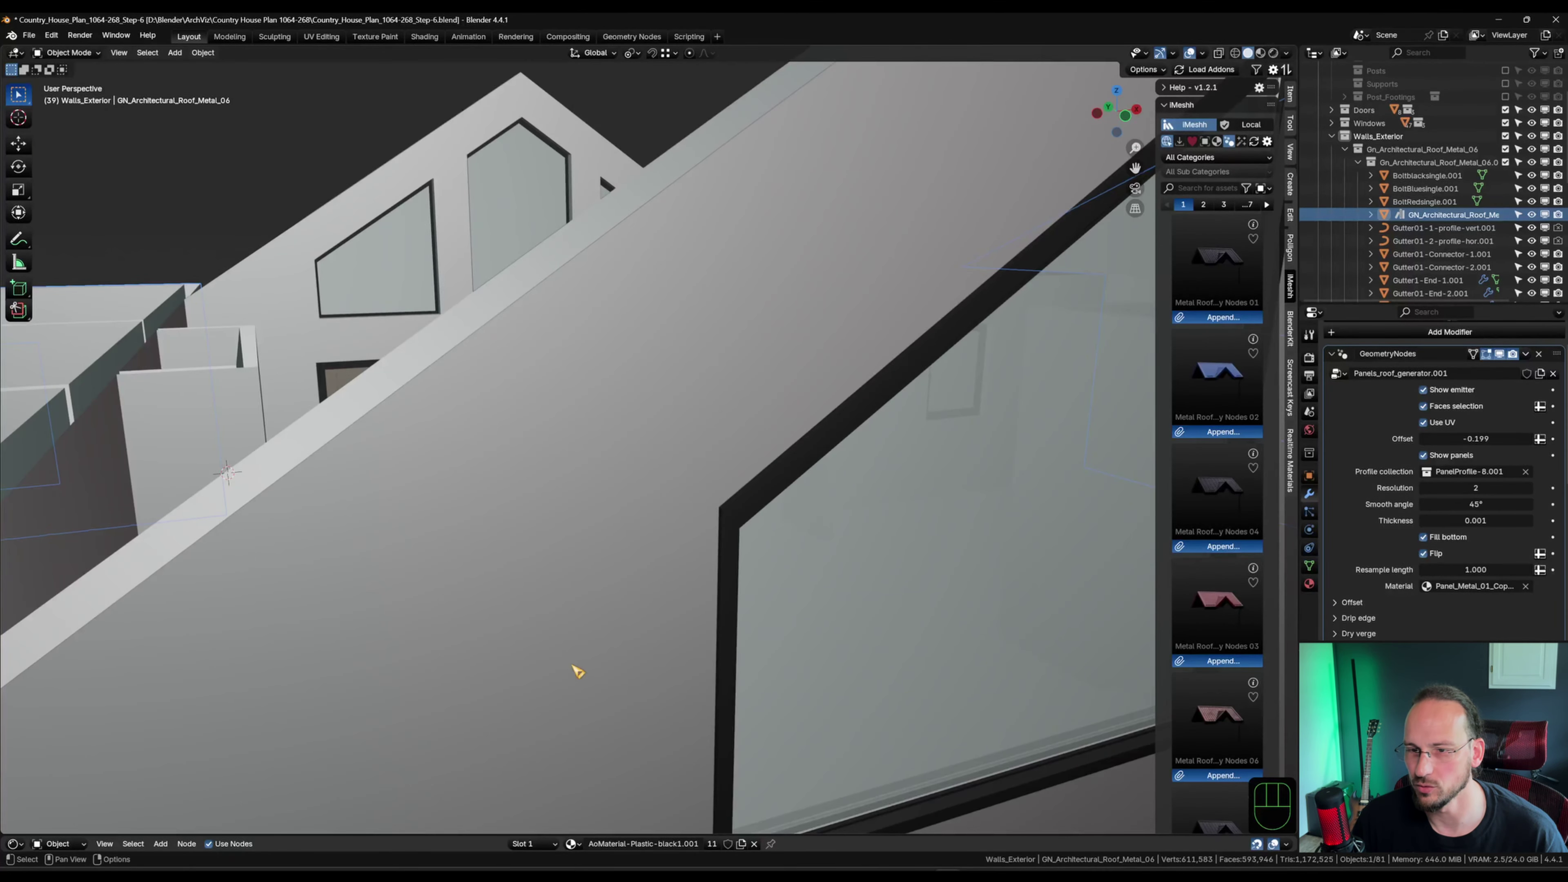
{"action": "middle_click_drag", "start_coordinate": [572, 666], "coordinate": [542, 570], "text": "shift"}
{"action": "scroll", "coordinate": [543, 571], "scroll_direction": "down", "scroll_amount": 6}
{"action": "scroll", "coordinate": [364, 672], "scroll_direction": "up", "scroll_amount": 4}
{"action": "middle_click_drag", "start_coordinate": [364, 672], "coordinate": [689, 603], "text": "shift"}
{"action": "scroll", "coordinate": [689, 602], "scroll_direction": "up", "scroll_amount": 3}
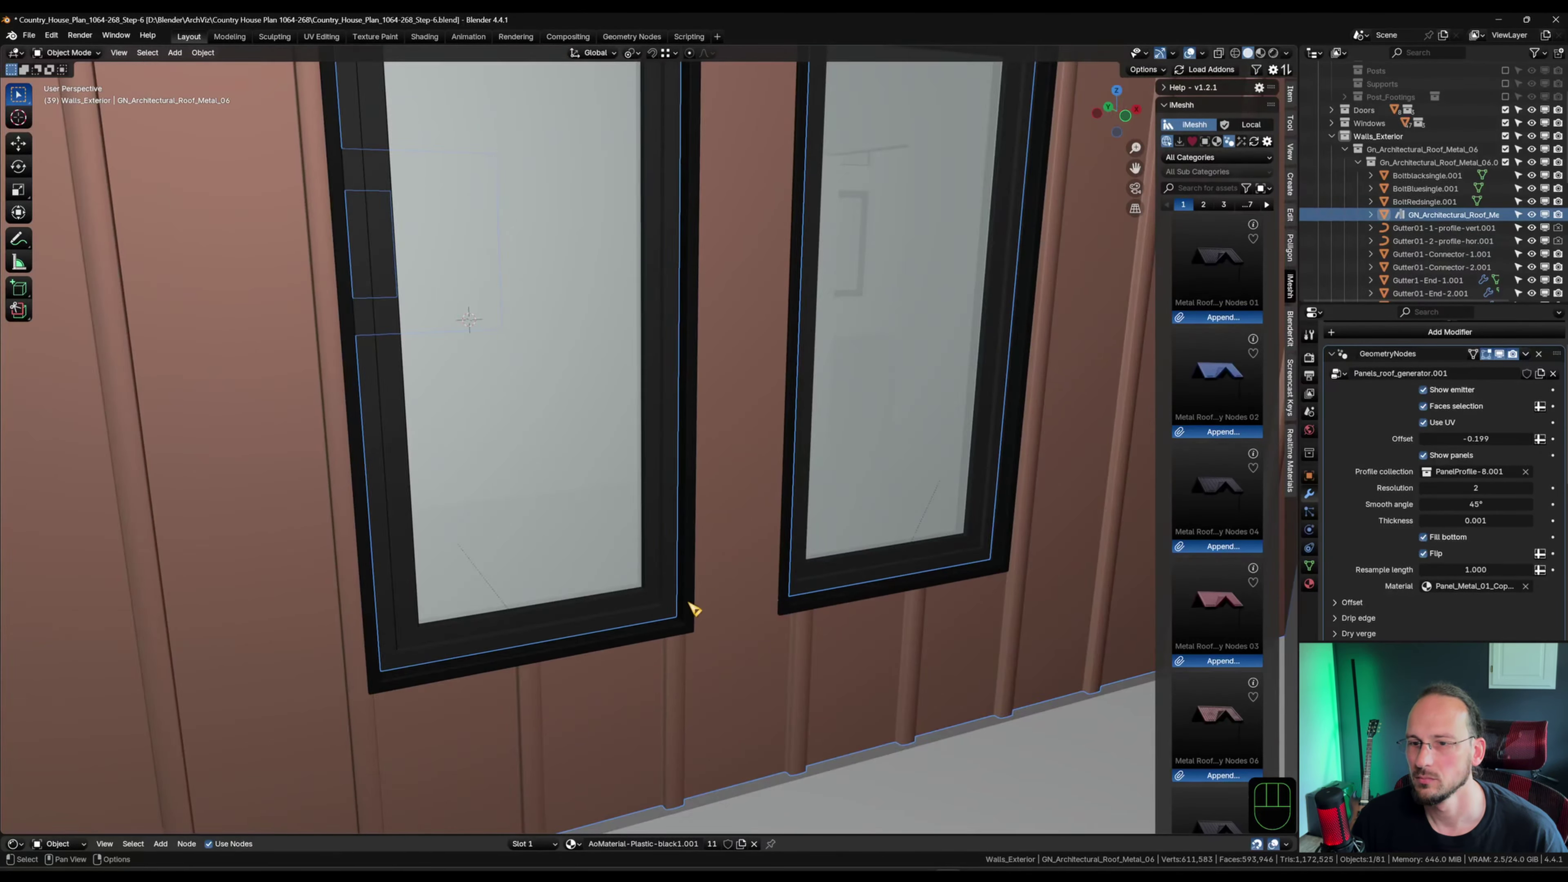
{"action": "scroll", "coordinate": [695, 610], "scroll_direction": "up", "scroll_amount": 3}
Set the flashing's Bevel weight to 0.500 and its Width to 0.020.
{"action": "scroll", "coordinate": [1420, 608], "scroll_direction": "down", "scroll_amount": 10}
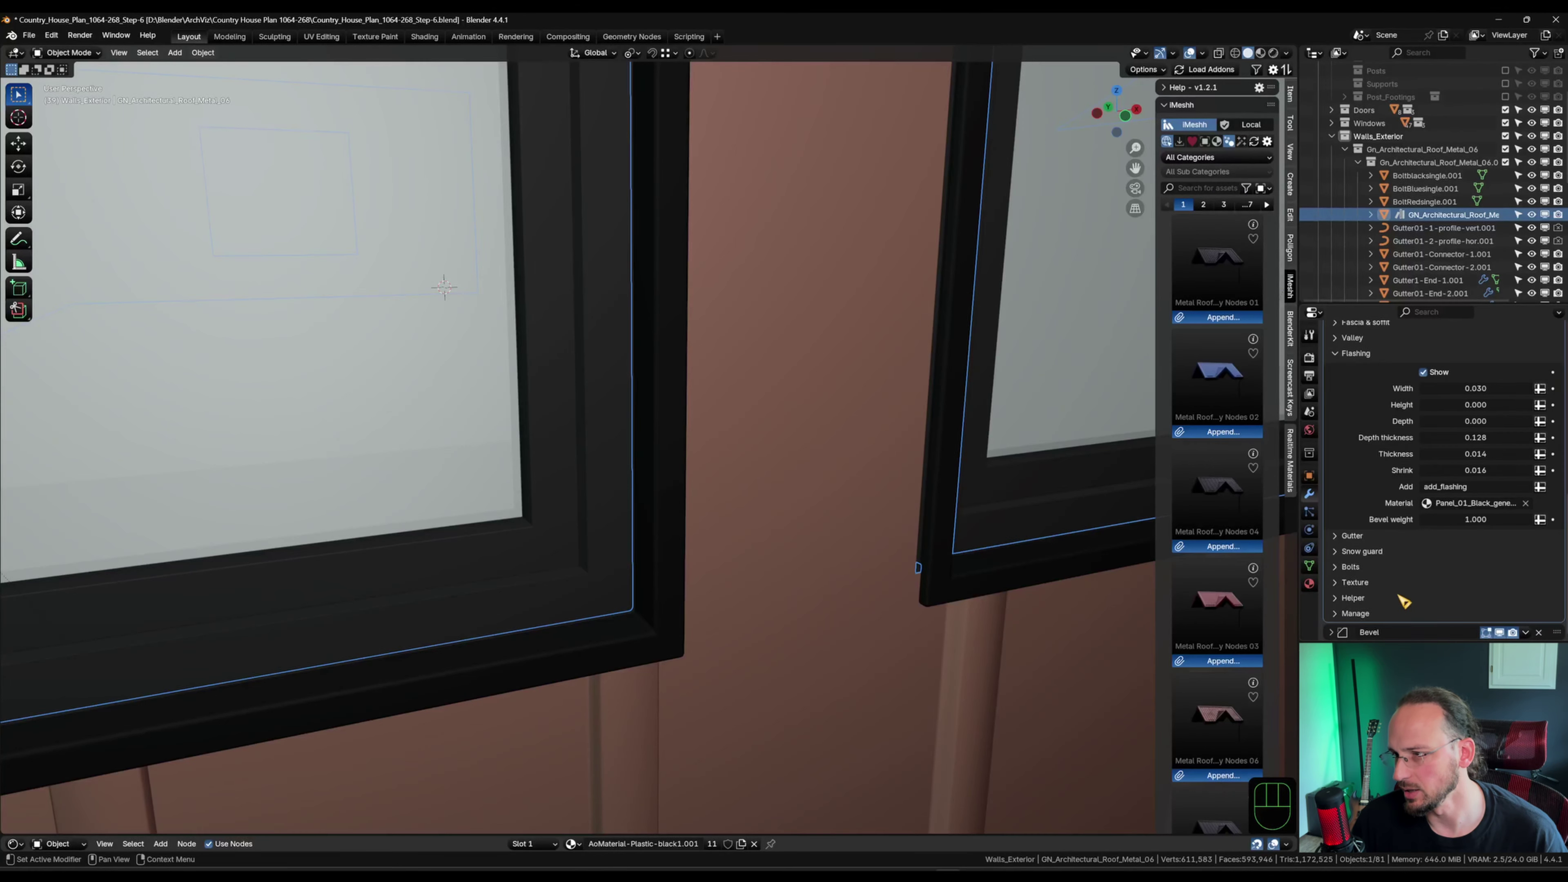
{"action": "left_click", "coordinate": [1473, 520]}
{"action": "key", "text": "Return"}
{"action": "middle_click_drag", "start_coordinate": [634, 611], "coordinate": [1143, 522], "text": "shift"}
{"action": "left_click_drag", "start_coordinate": [1520, 388], "coordinate": [1451, 388], "text": "shift"}
Set the flashing's Depth thickness to 0.789 and its Thickness to 0.013.
{"action": "scroll", "coordinate": [780, 501], "scroll_direction": "down", "scroll_amount": 3}
{"action": "middle_click_drag", "start_coordinate": [781, 502], "coordinate": [789, 496]}
{"action": "scroll", "coordinate": [794, 503], "scroll_direction": "up", "scroll_amount": 3}
{"action": "mouse_move", "coordinate": [1475, 438]}
{"action": "left_mouse_down", "text": "shift"}
{"action": "mouse_move", "coordinate": [1453, 437]}
{"action": "mouse_move", "coordinate": [1515, 438]}
{"action": "mouse_move", "coordinate": [1466, 455]}
{"action": "left_mouse_up", "text": "shift"}
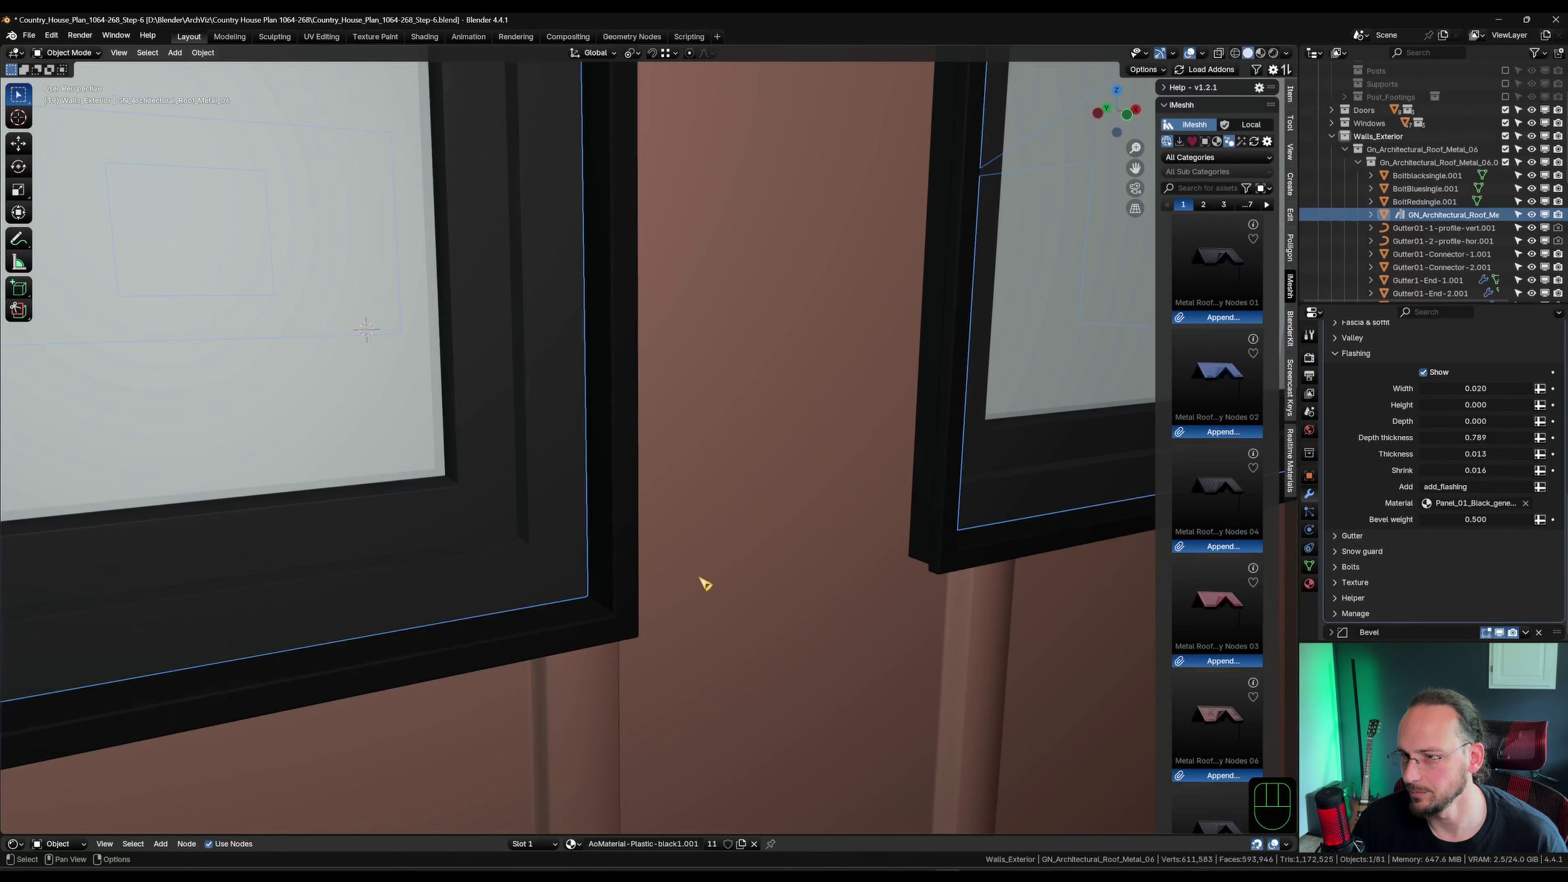
Examine the adjusted window flashing up close and in the overall view of the front walls.
{"action": "middle_click_drag", "start_coordinate": [877, 599], "coordinate": [781, 592], "text": "shift"}
{"action": "scroll", "coordinate": [781, 591], "scroll_direction": "up", "scroll_amount": 3}
{"action": "middle_click_drag", "start_coordinate": [662, 538], "coordinate": [742, 660], "text": "shift"}
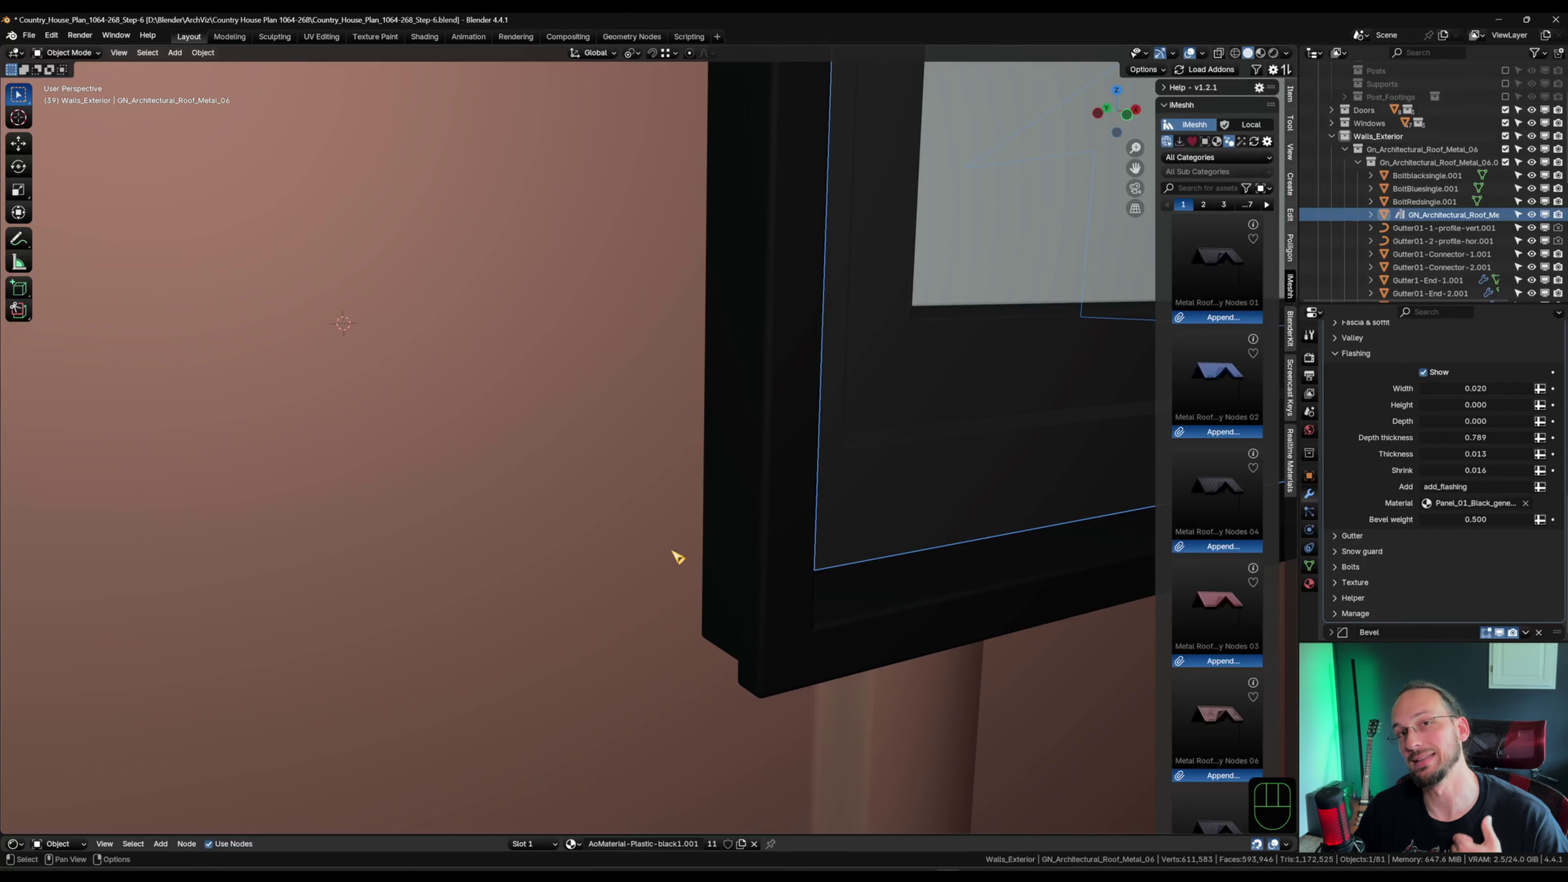
{"action": "scroll", "coordinate": [681, 546], "scroll_direction": "down", "scroll_amount": 10}
{"action": "middle_click_drag", "start_coordinate": [732, 561], "coordinate": [781, 521], "text": "shift"}
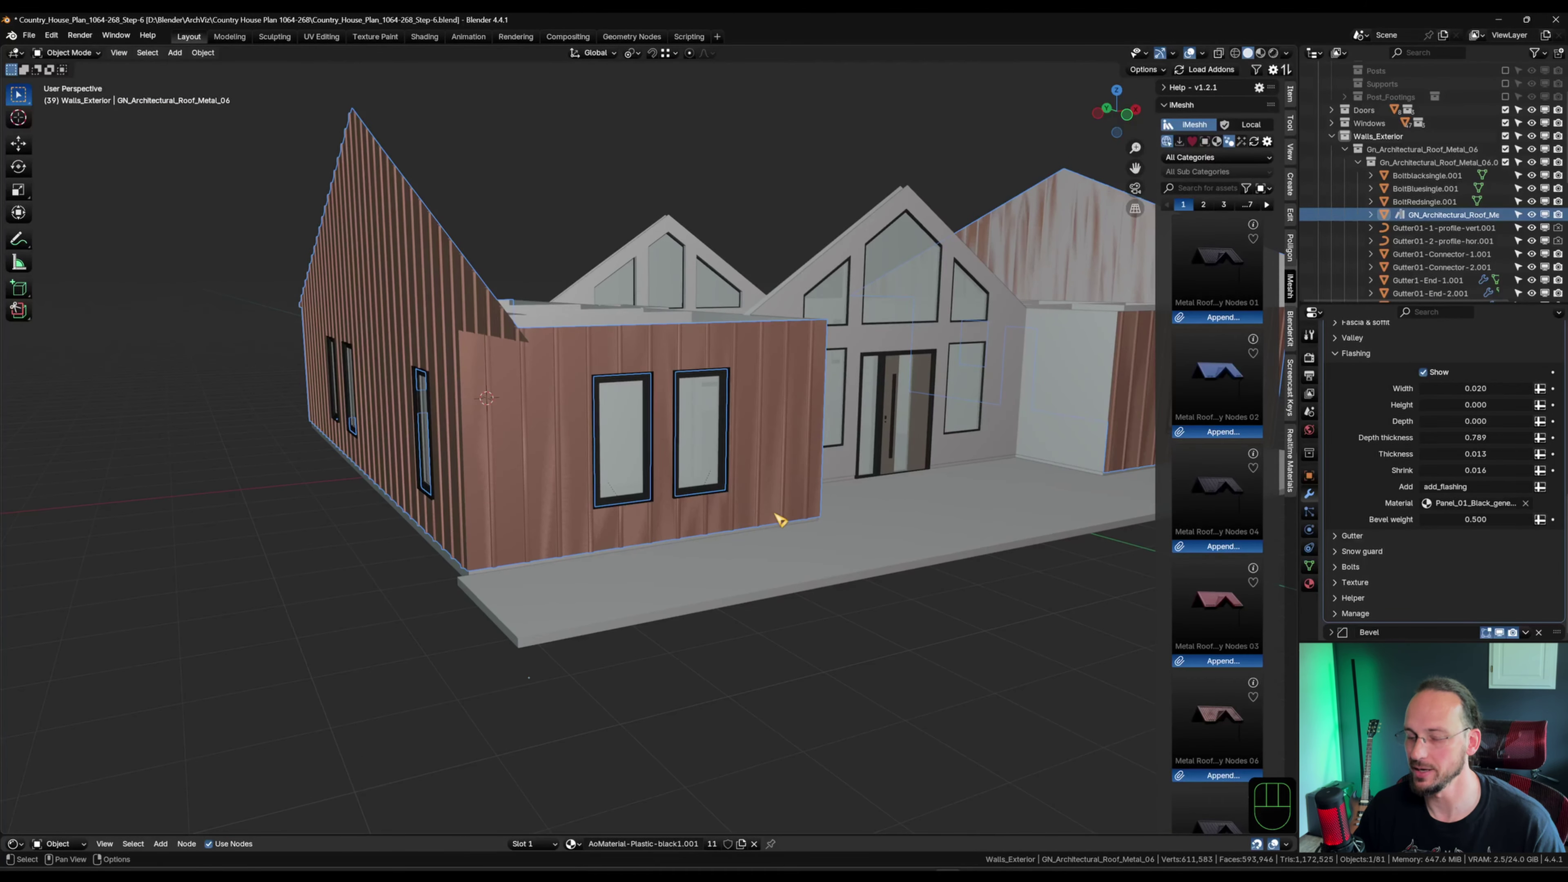
{"action": "key", "text": "KP_0"}
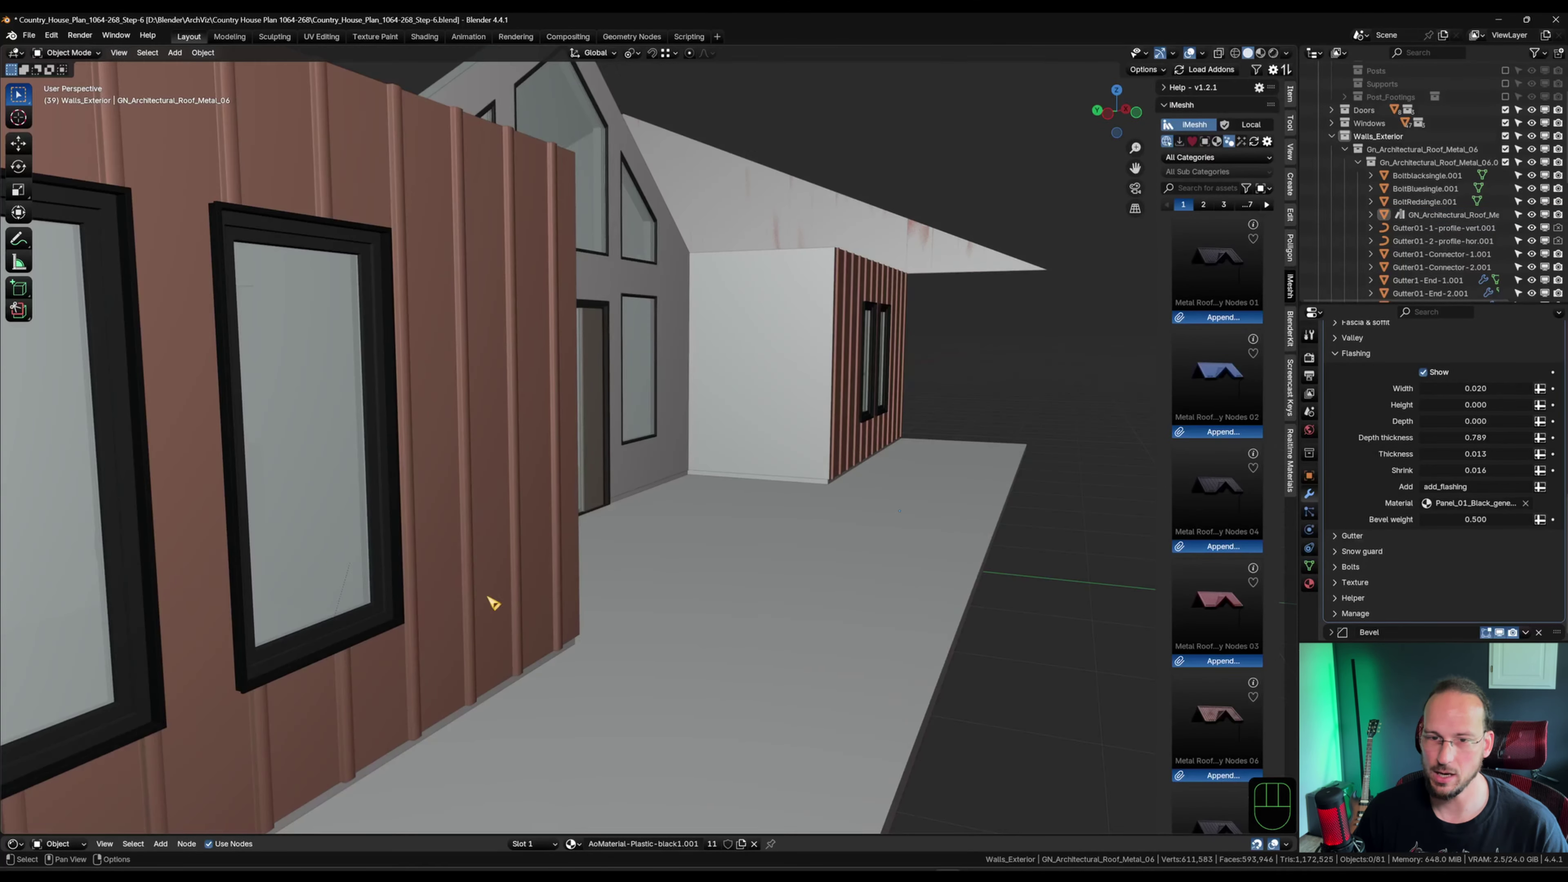
{"action": "middle_click_drag", "start_coordinate": [516, 594], "coordinate": [777, 559], "text": "shift"}
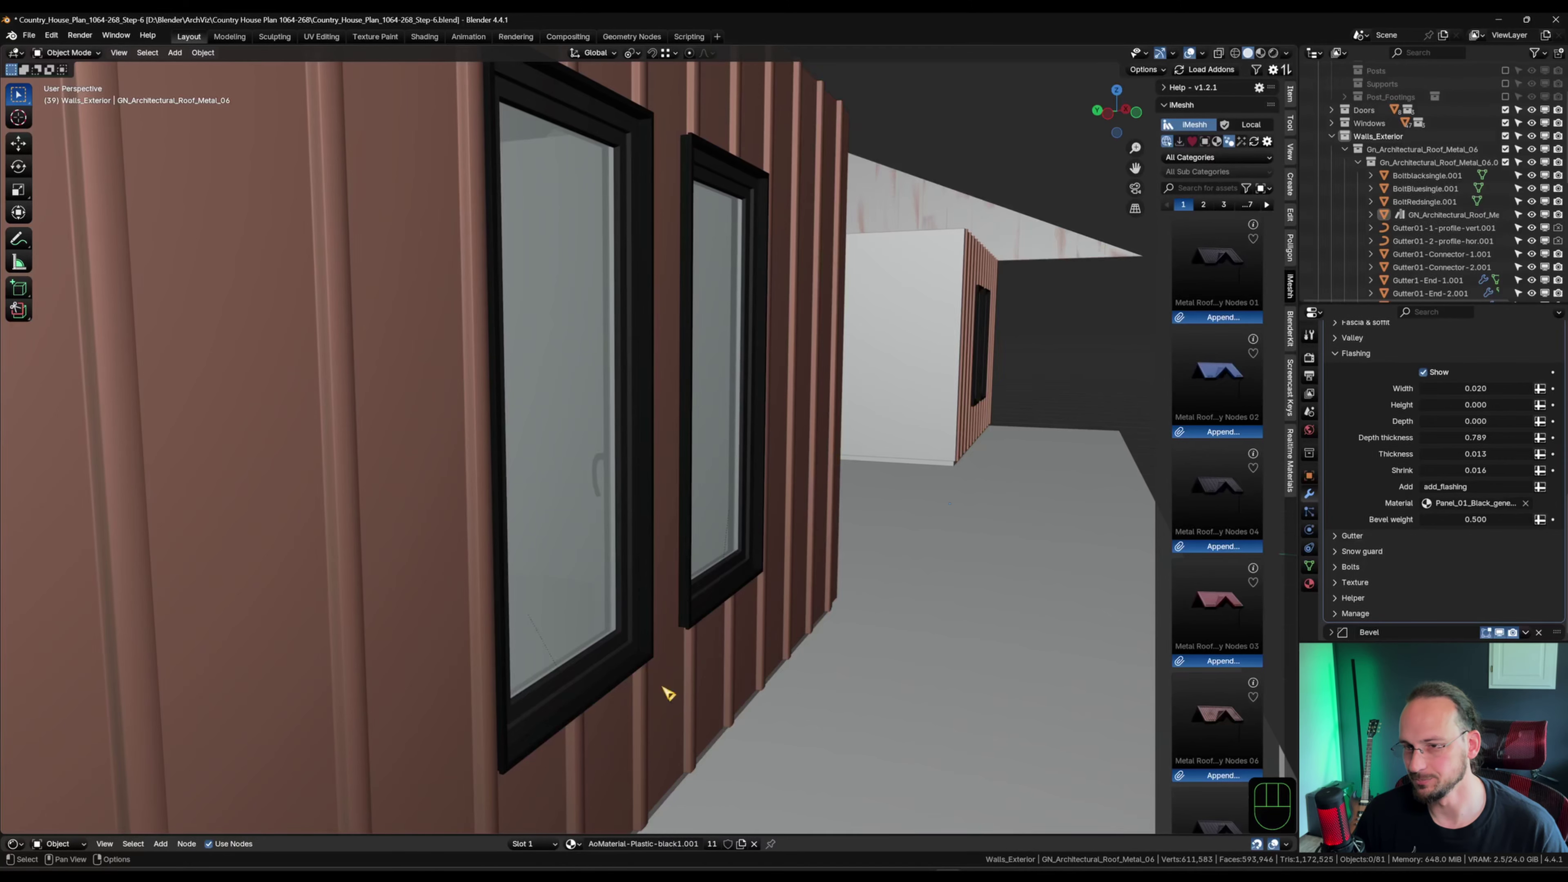
Set the window flashing's material to Metal_Steel_Universal_Black_01.
{"action": "left_click", "coordinate": [750, 658]}
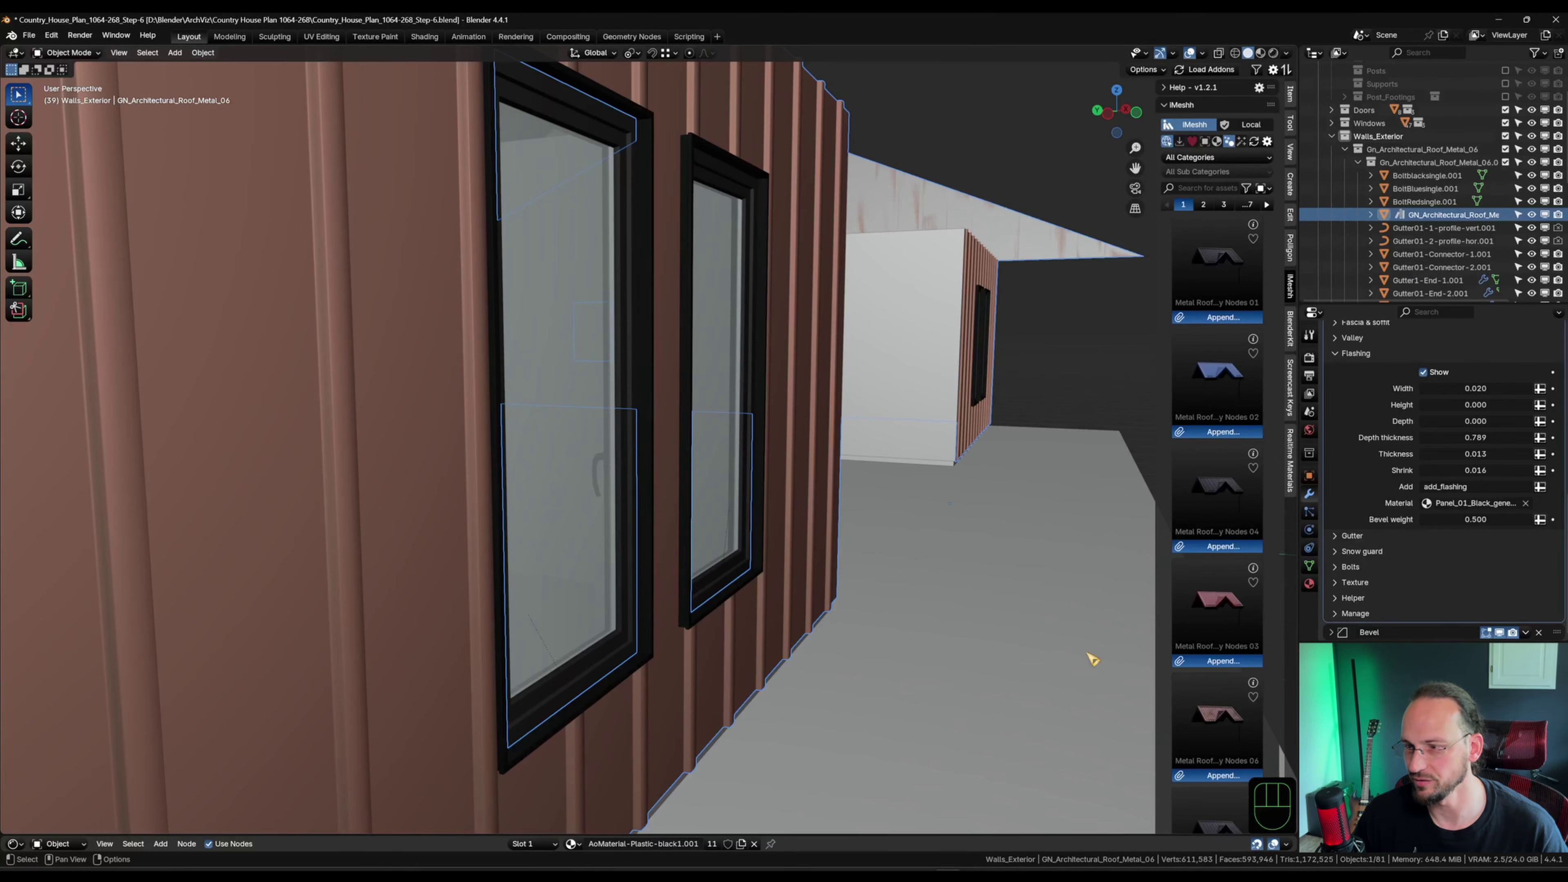
{"action": "left_click", "coordinate": [1472, 503]}
{"action": "scroll", "coordinate": [1457, 556], "scroll_direction": "down", "scroll_amount": 20}
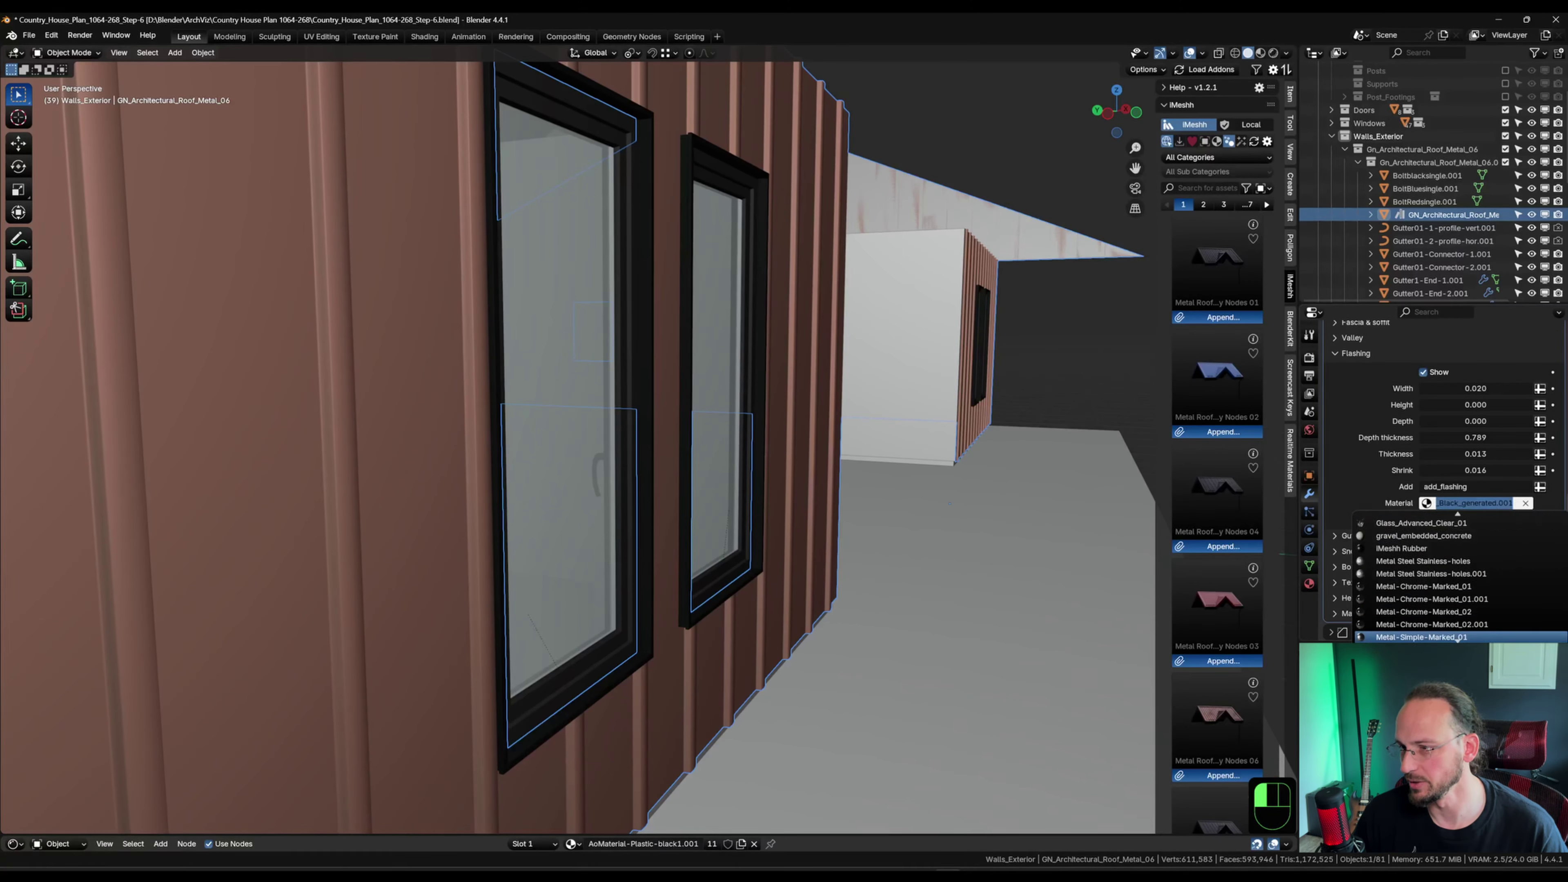
{"action": "scroll", "coordinate": [1457, 639], "scroll_direction": "down", "scroll_amount": 2}
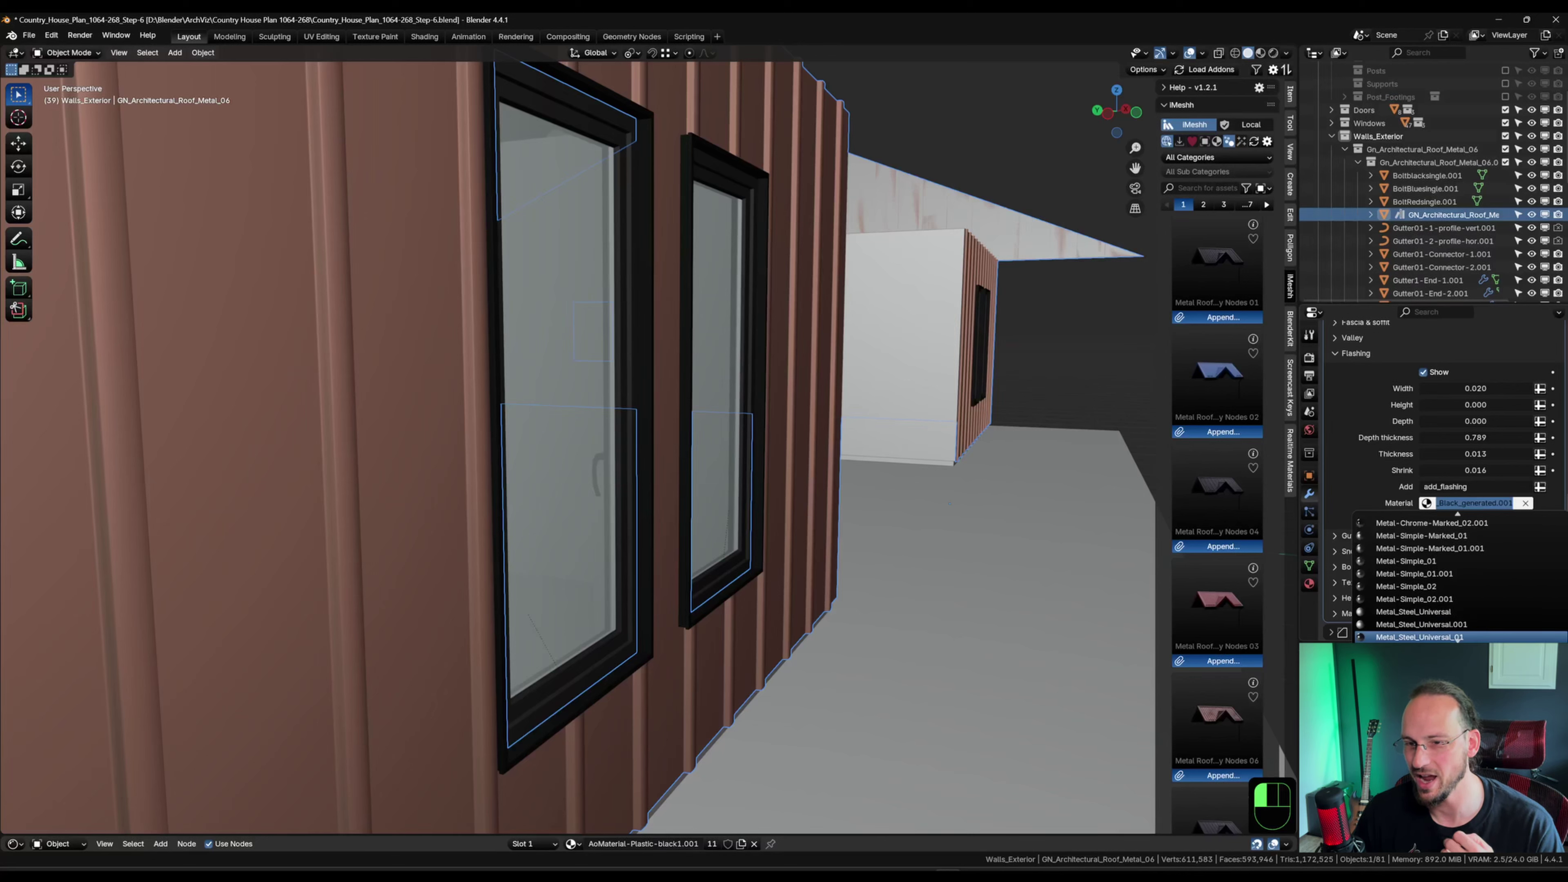
{"action": "scroll", "coordinate": [1458, 638], "scroll_direction": "down", "scroll_amount": 4}
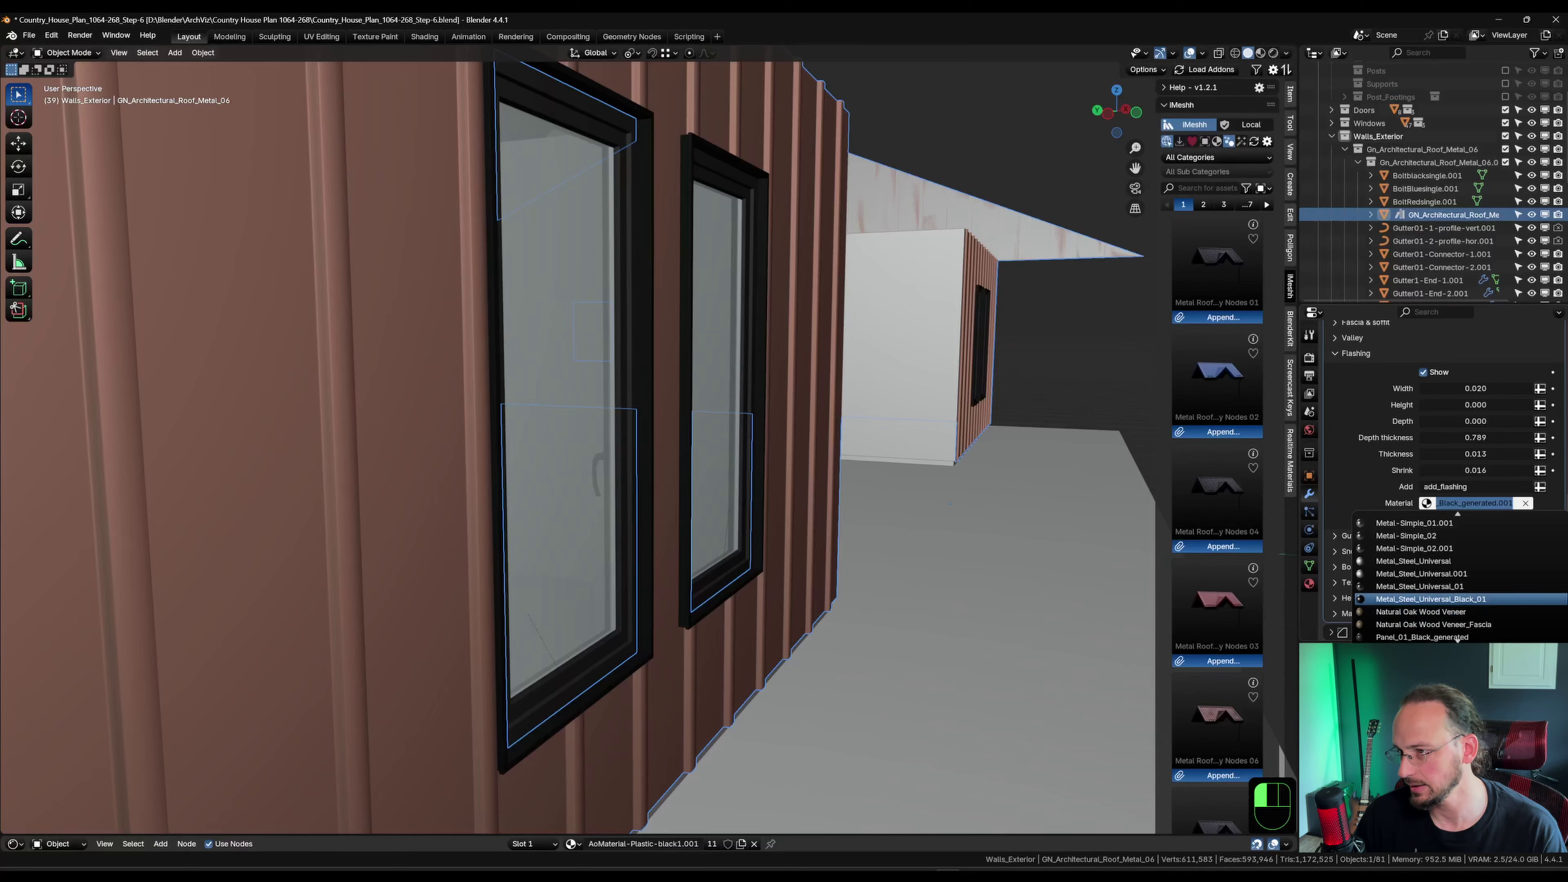
{"action": "left_click", "coordinate": [1494, 602]}
Switch to rendered shading and examine the window flashing and copper wall panels up close and across the front of the house.
{"action": "middle_click_drag", "start_coordinate": [648, 718], "coordinate": [583, 498]}
{"action": "left_click", "coordinate": [1274, 54]}
{"action": "middle_click_drag", "start_coordinate": [487, 462], "coordinate": [745, 408]}
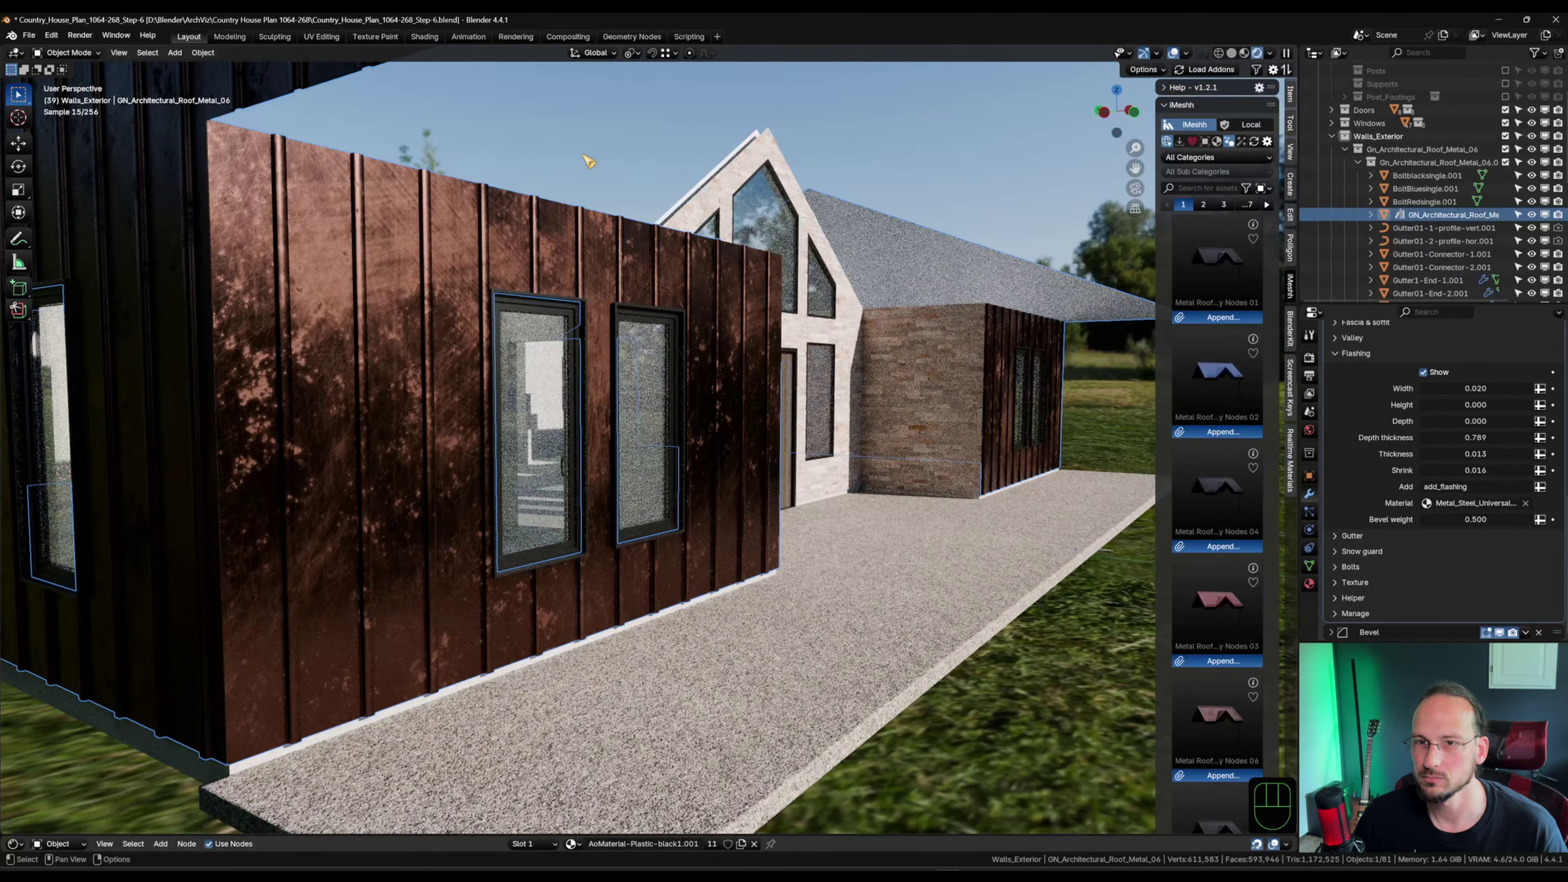
{"action": "scroll", "coordinate": [530, 189], "scroll_direction": "up", "scroll_amount": 6}
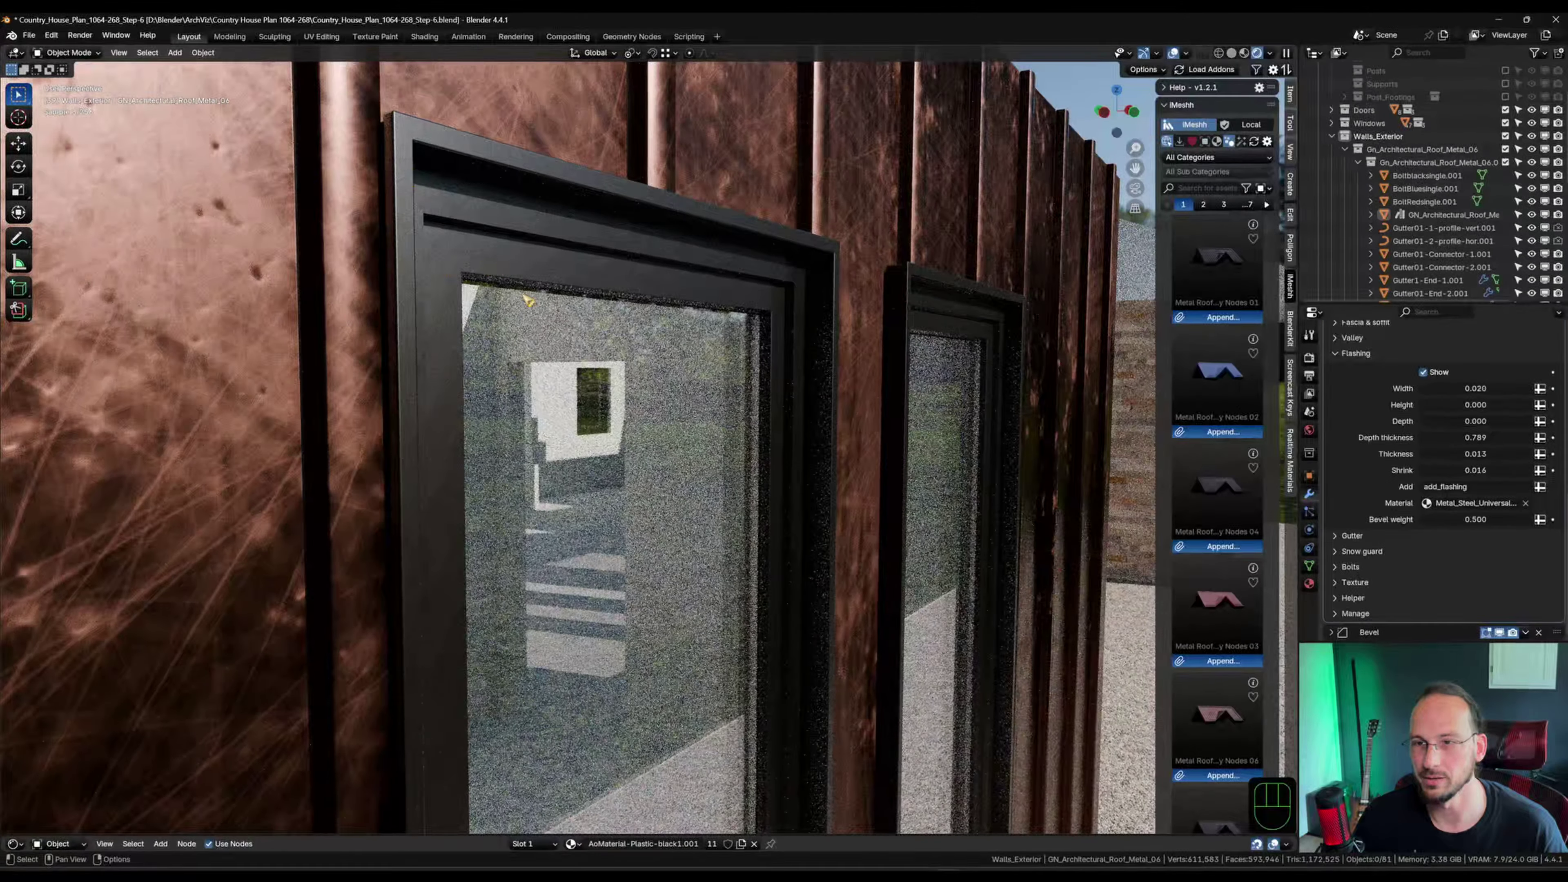
{"action": "scroll", "coordinate": [760, 424], "scroll_direction": "down", "scroll_amount": 8}
{"action": "middle_click_drag", "start_coordinate": [760, 424], "coordinate": [726, 404]}
{"action": "middle_click_drag", "start_coordinate": [726, 405], "coordinate": [765, 422], "text": "shift"}
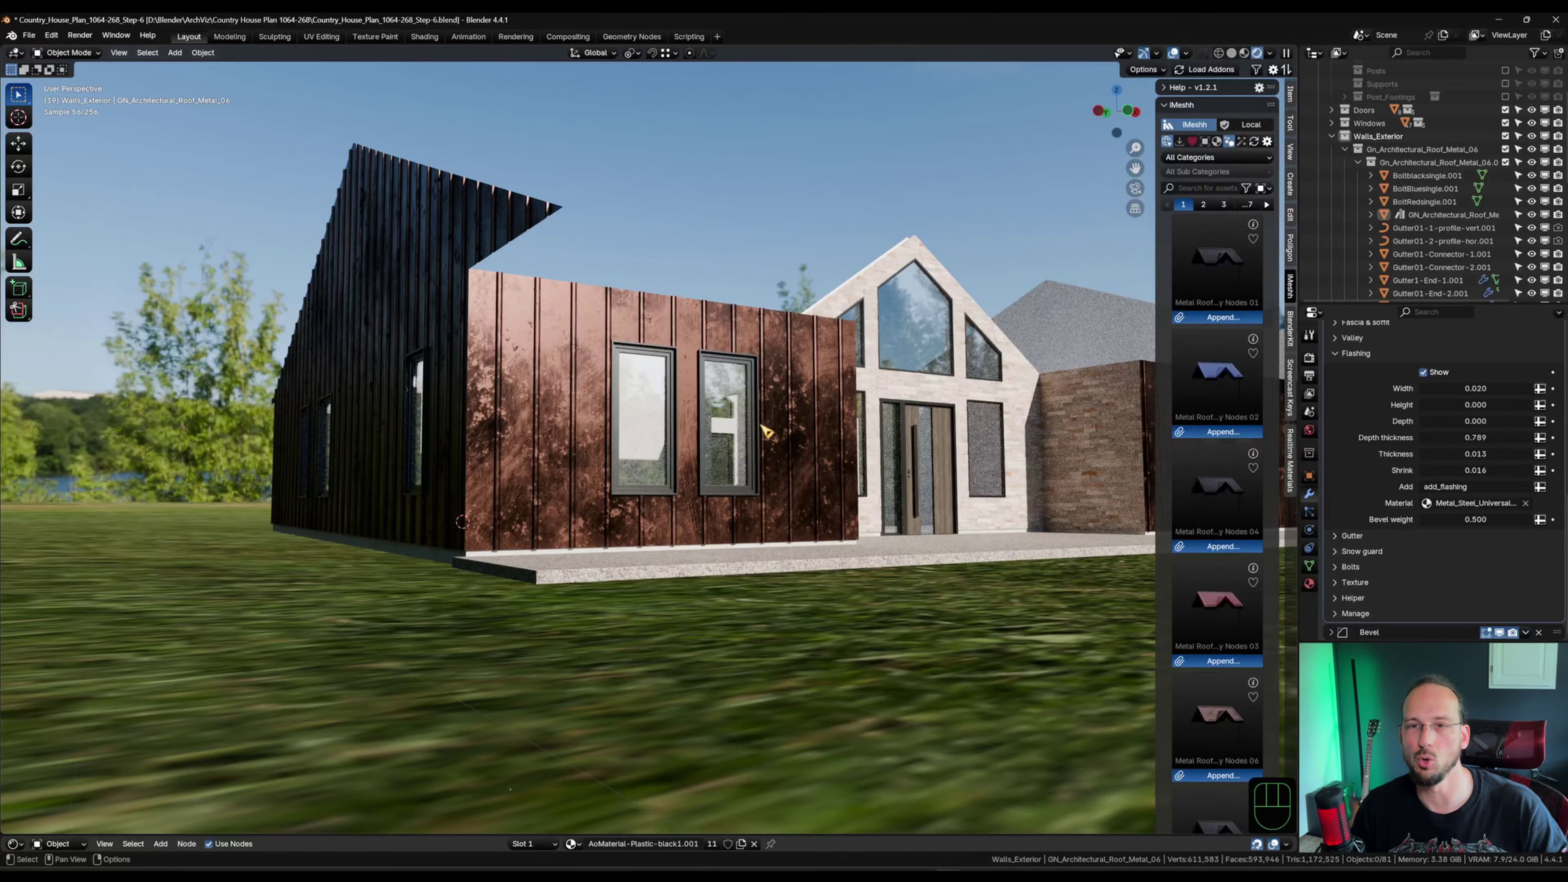
{"action": "middle_click_drag", "start_coordinate": [728, 418], "coordinate": [752, 472], "text": "shift"}
{"action": "middle_click_drag", "start_coordinate": [633, 432], "coordinate": [613, 478]}
{"action": "middle_click_drag", "start_coordinate": [608, 389], "coordinate": [645, 468]}
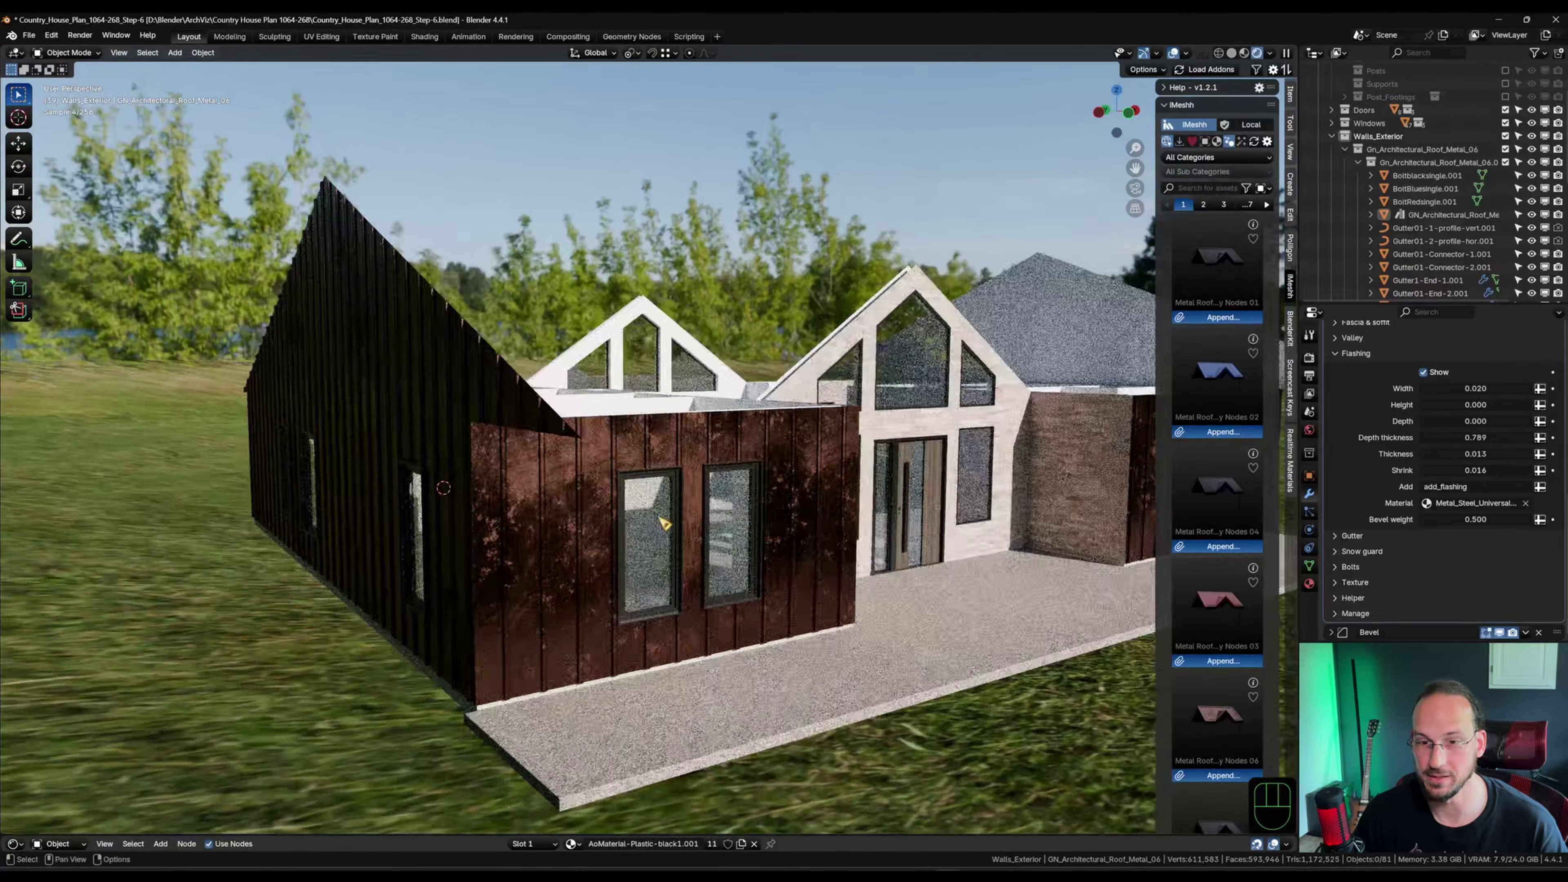
{"action": "middle_click_drag", "start_coordinate": [720, 537], "coordinate": [656, 499], "text": "shift"}
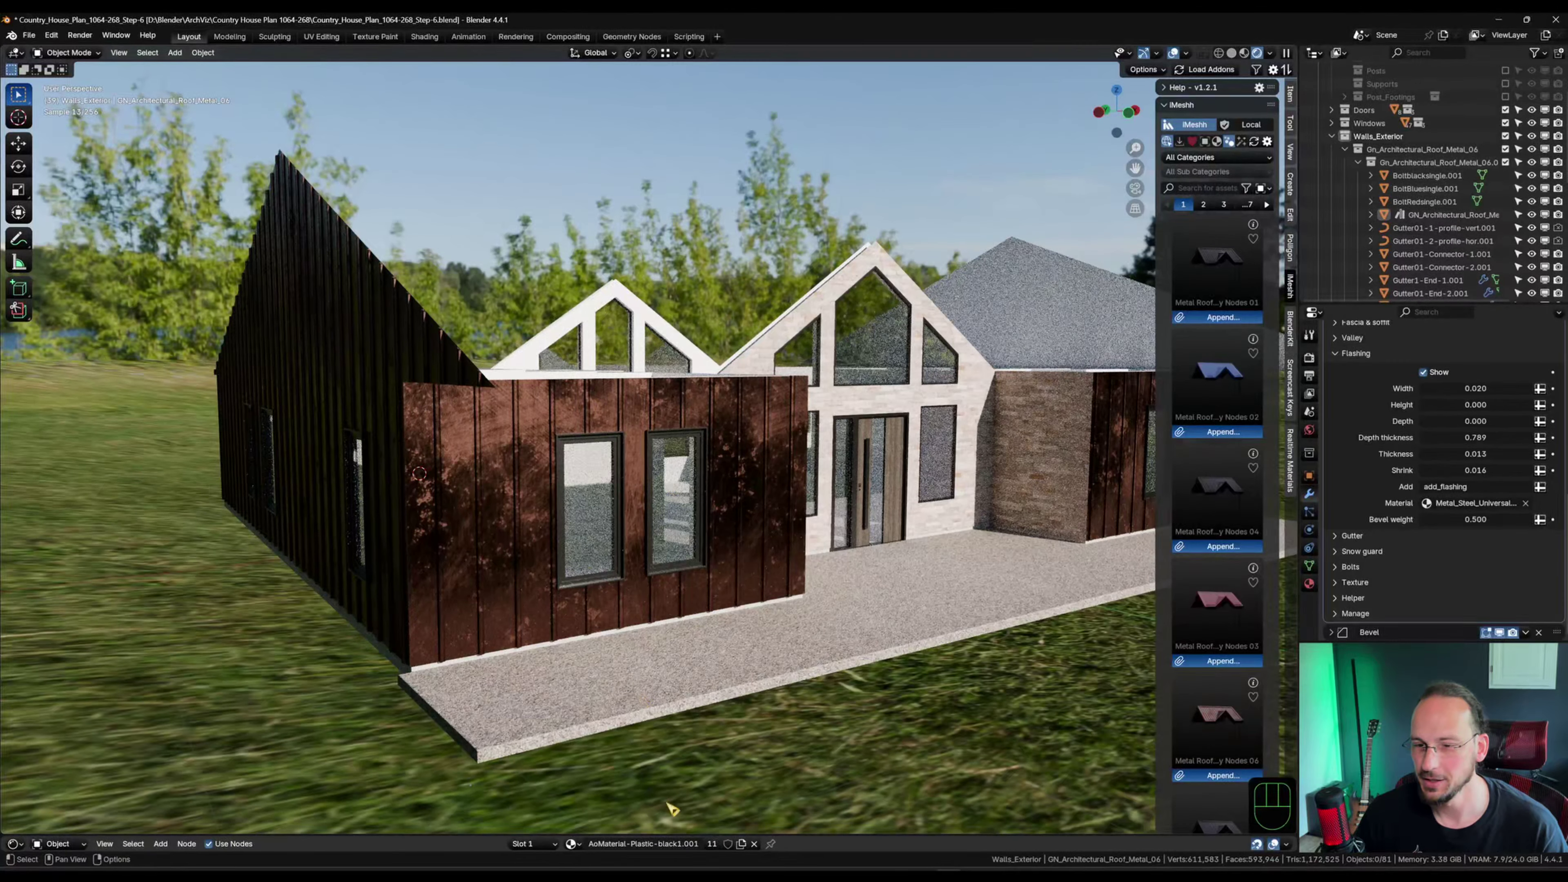
{"action": "left_click_drag", "start_coordinate": [844, 848], "coordinate": [843, 593]}
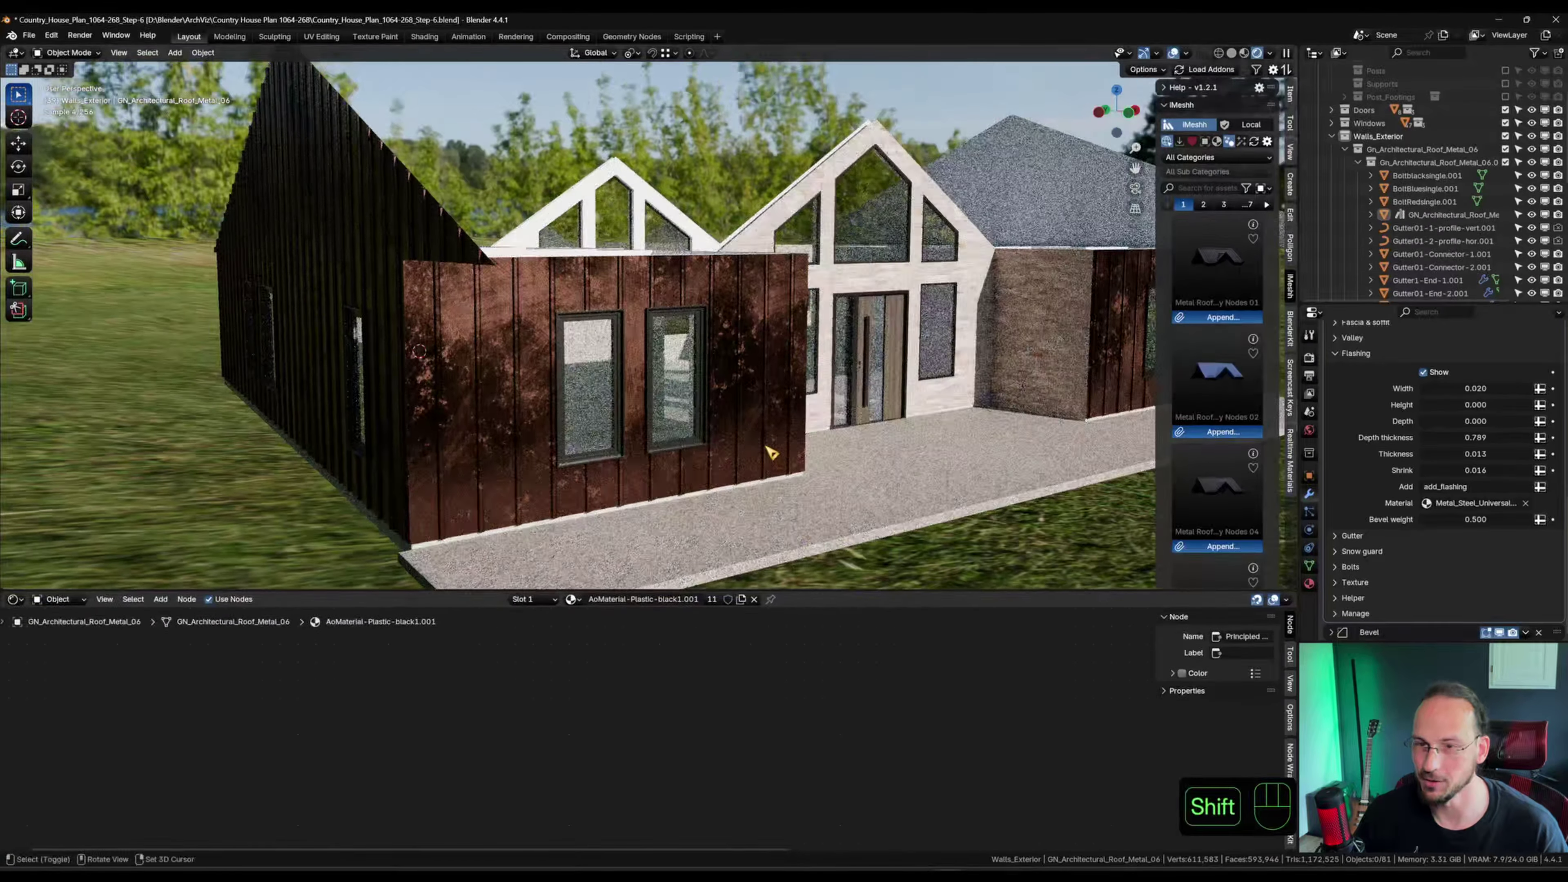
{"action": "middle_click_drag", "start_coordinate": [770, 455], "coordinate": [779, 430], "text": "shift"}
{"action": "key", "text": "ctrl+z"}
{"action": "key", "text": "ctrl+z"}
{"action": "key", "text": "ctrl+z"}
{"action": "key", "text": "ctrl+z"}
{"action": "key", "text": "ctrl+z"}
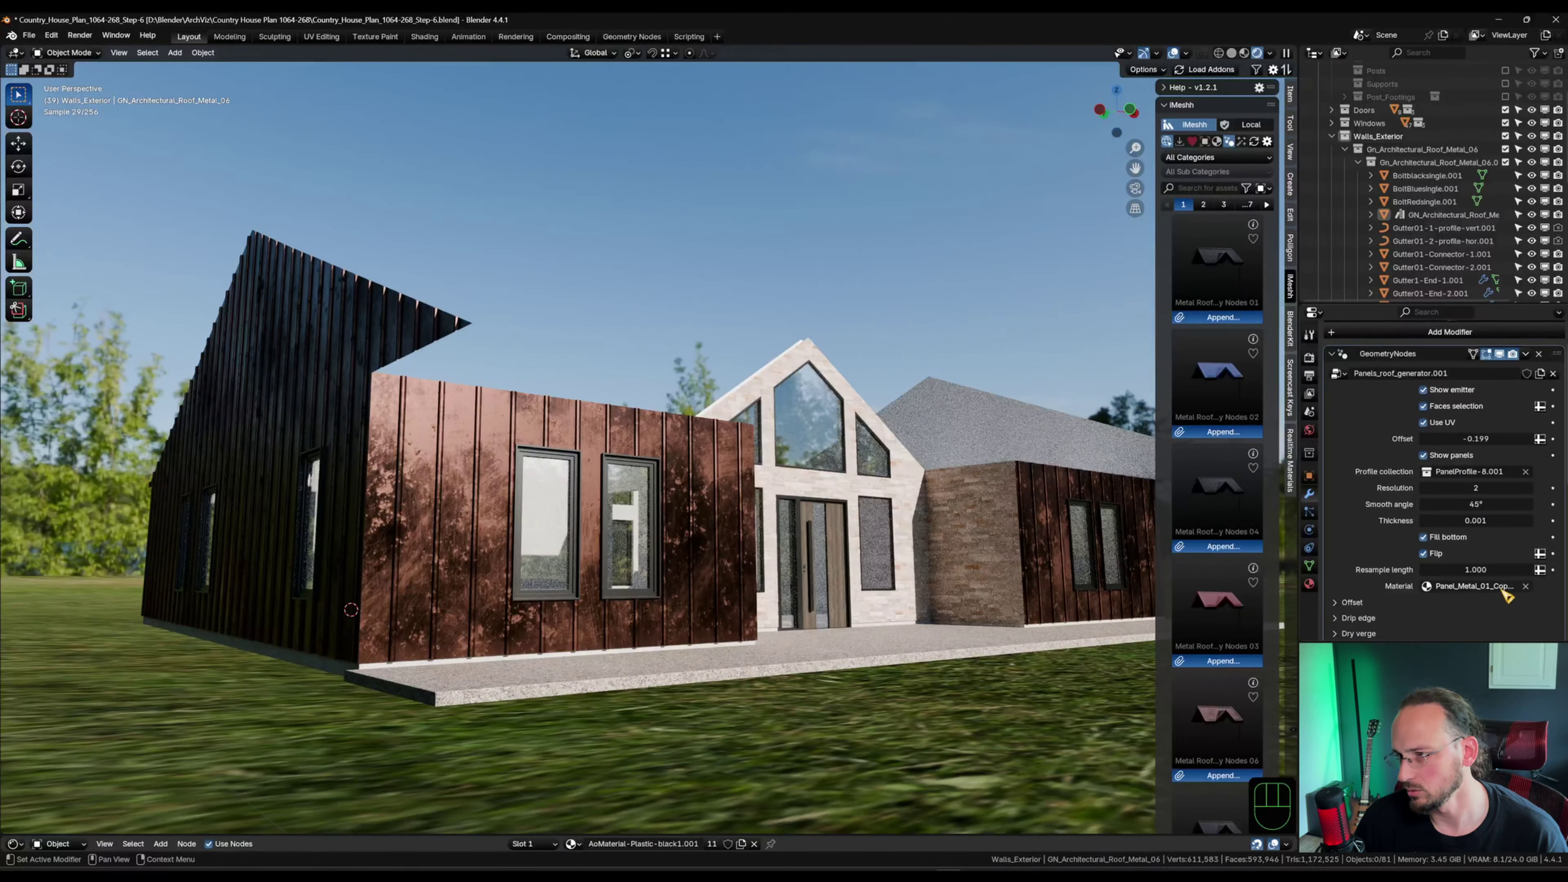
Set the wall panels' material to Panel_01_Black_generated.001 in the panel generator.
{"action": "left_click", "coordinate": [1476, 586]}
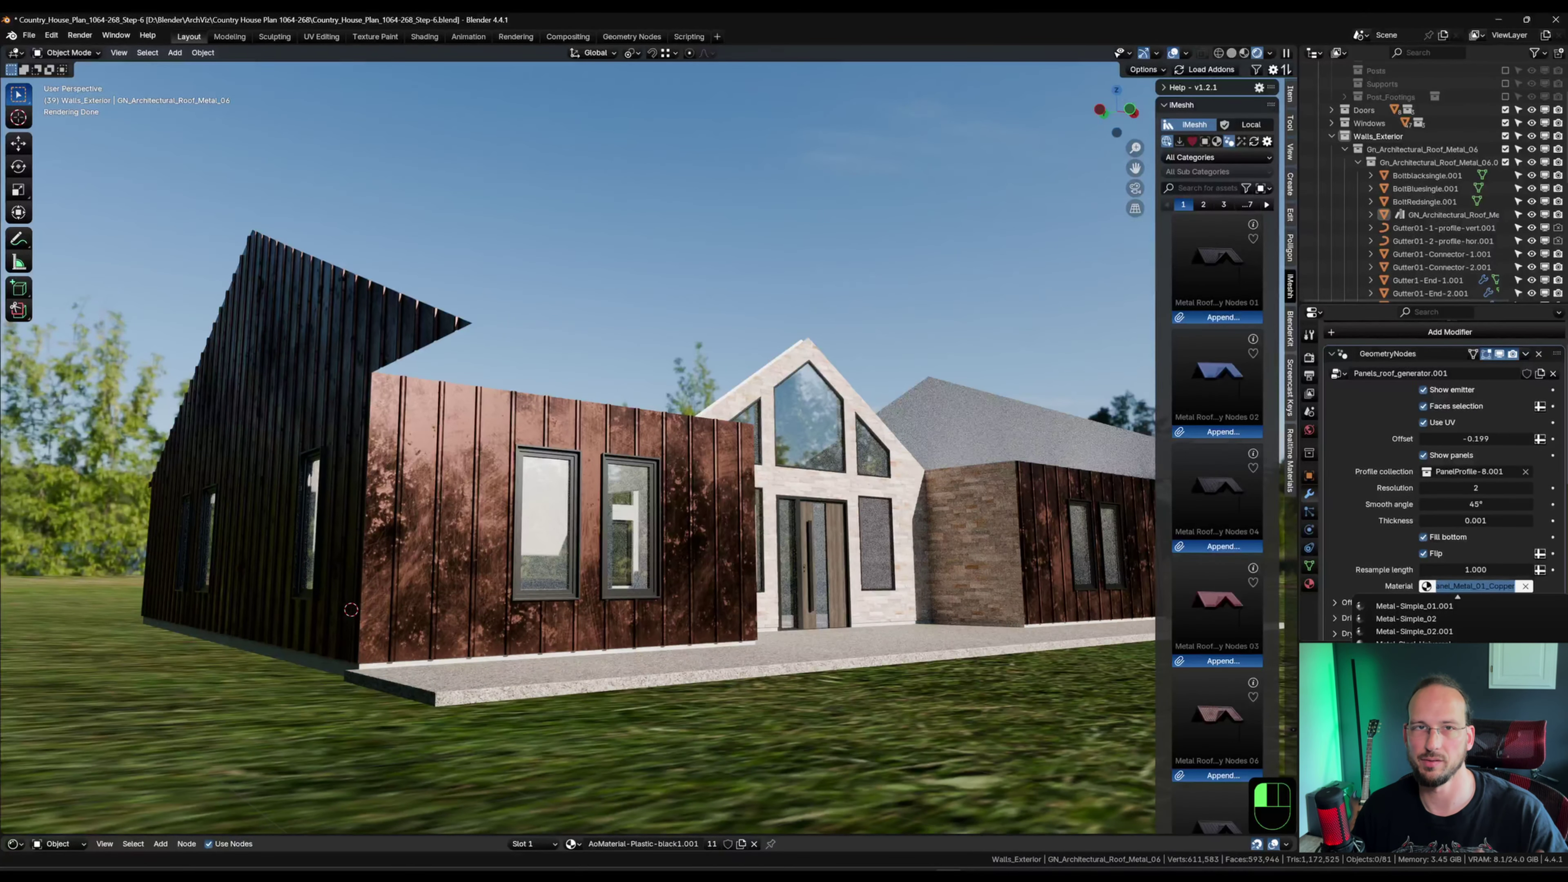
{"action": "scroll", "coordinate": [1420, 624], "scroll_direction": "down", "scroll_amount": 3}
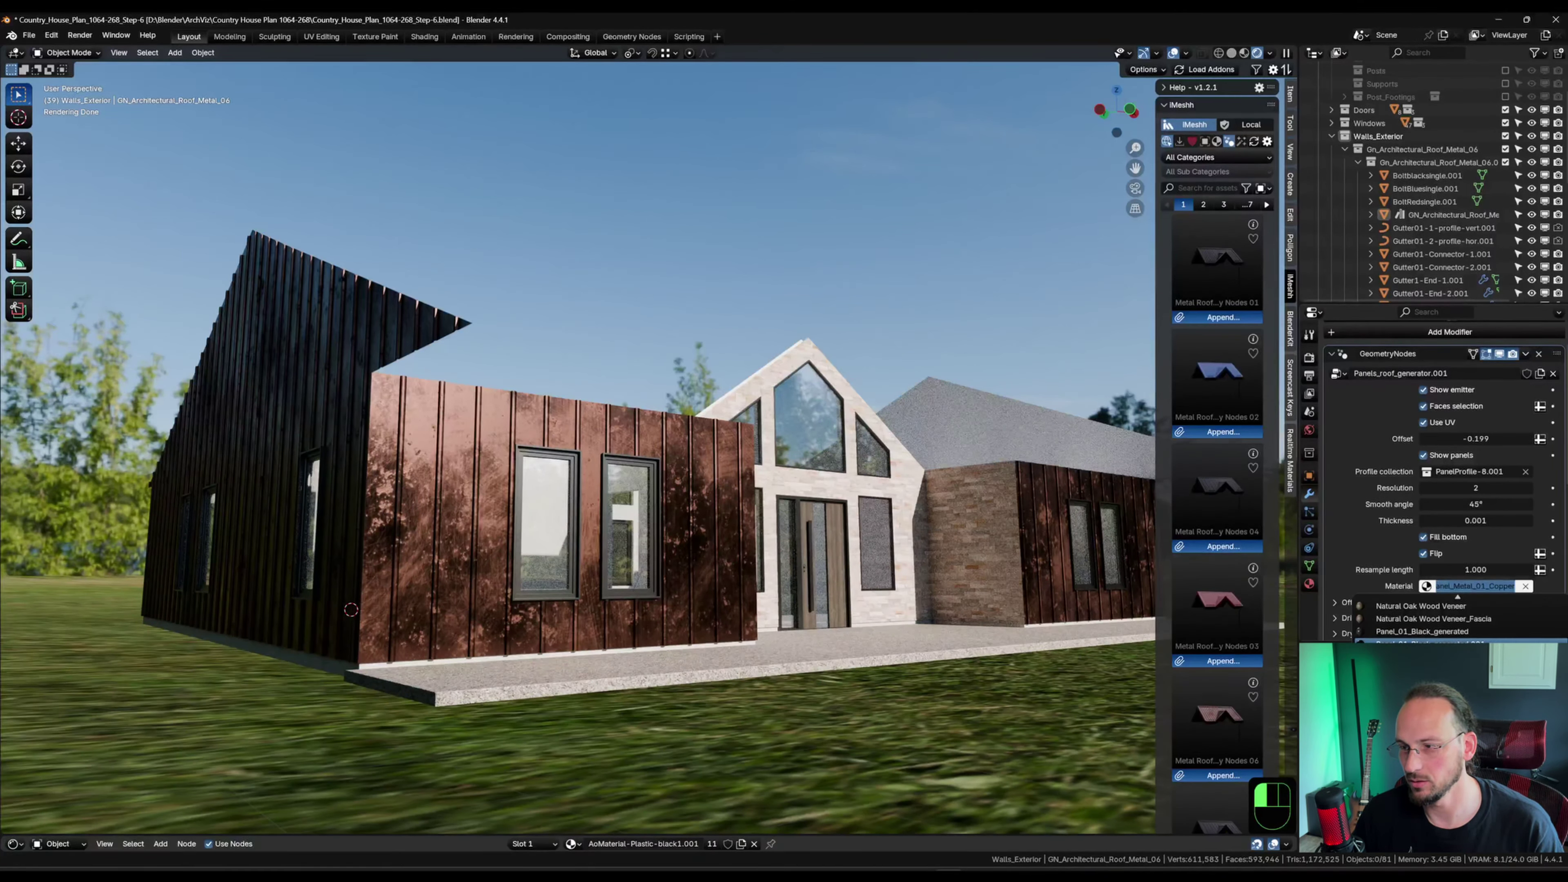
{"action": "left_click", "coordinate": [1420, 643]}
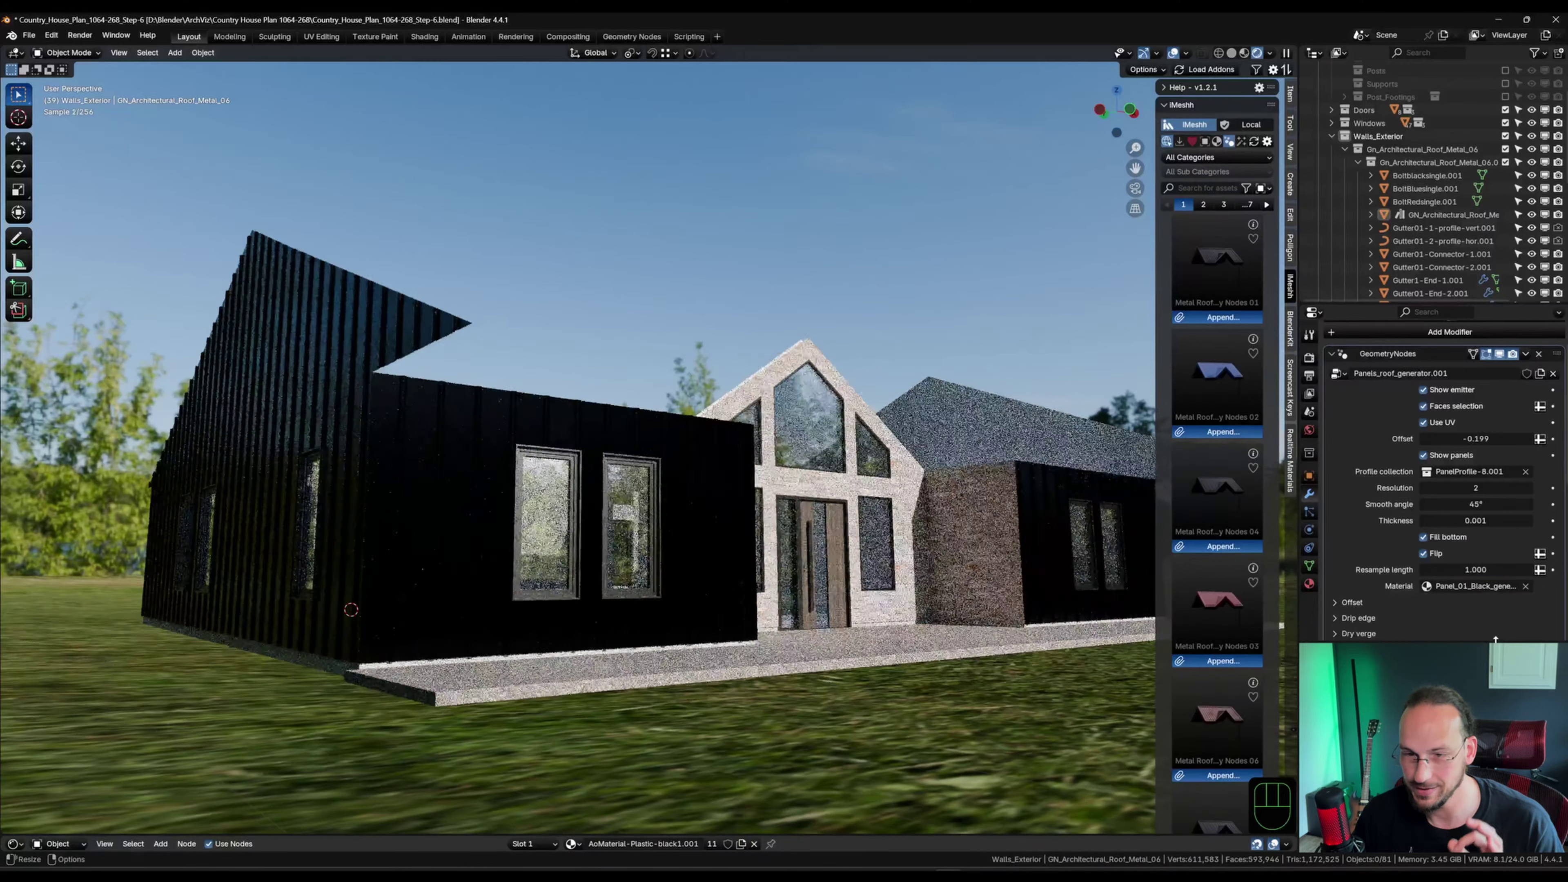
Enlarge the shader editor and load the Panel_01_Black_generated.001 material's nodes for editing.
{"action": "left_click_drag", "start_coordinate": [910, 835], "coordinate": [910, 553]}
{"action": "key", "text": "Home"}
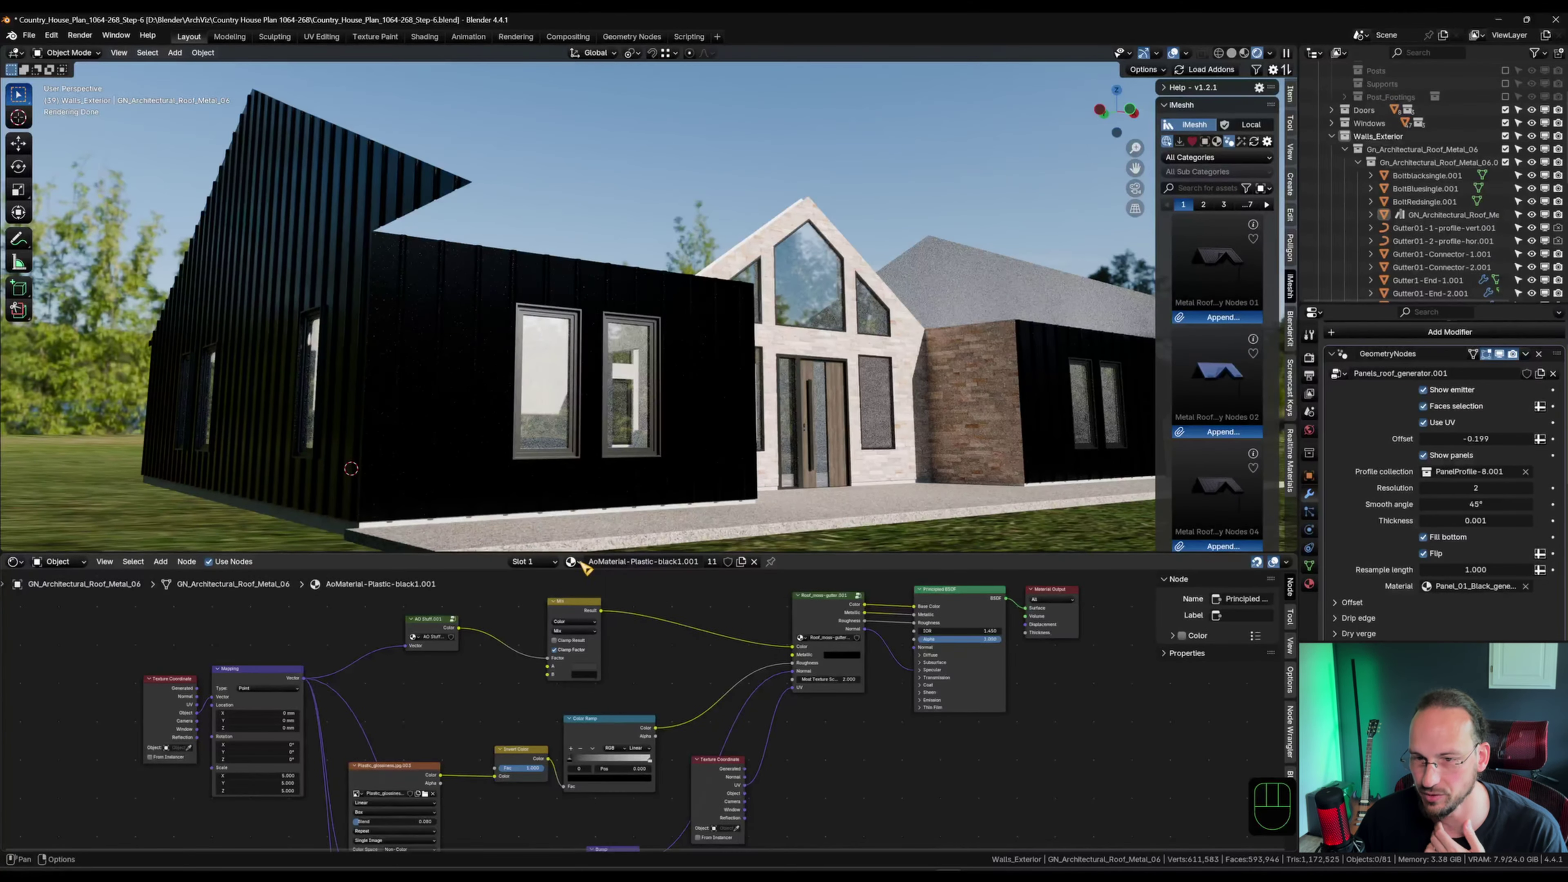
{"action": "left_click", "coordinate": [571, 562]}
{"action": "scroll", "coordinate": [624, 667], "scroll_direction": "down", "scroll_amount": 8}
{"action": "scroll", "coordinate": [624, 670], "scroll_direction": "down", "scroll_amount": 9}
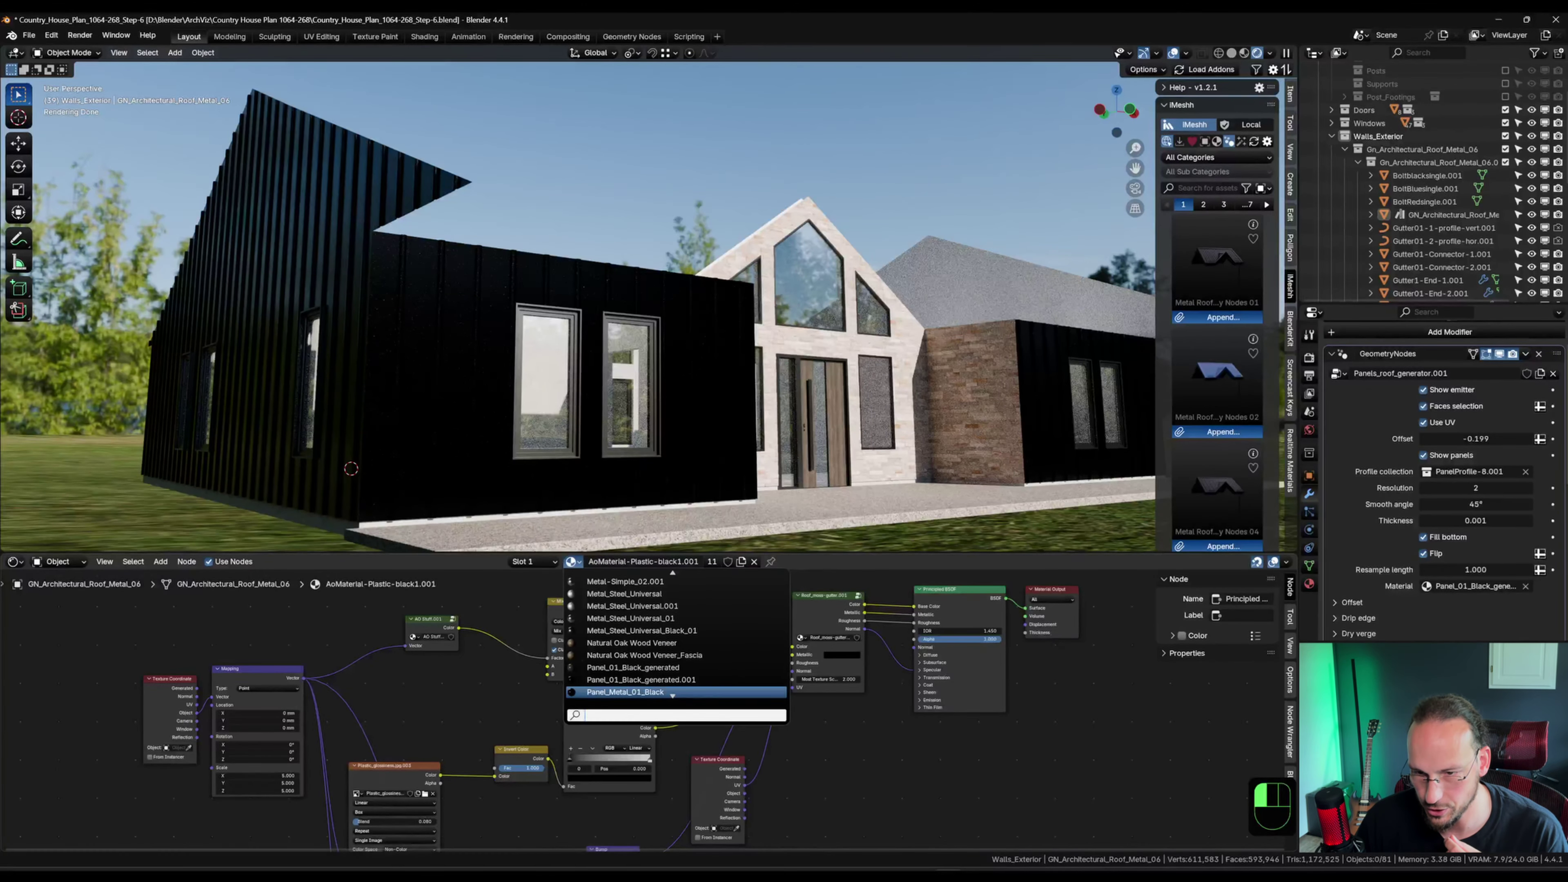
{"action": "left_click", "coordinate": [694, 680]}
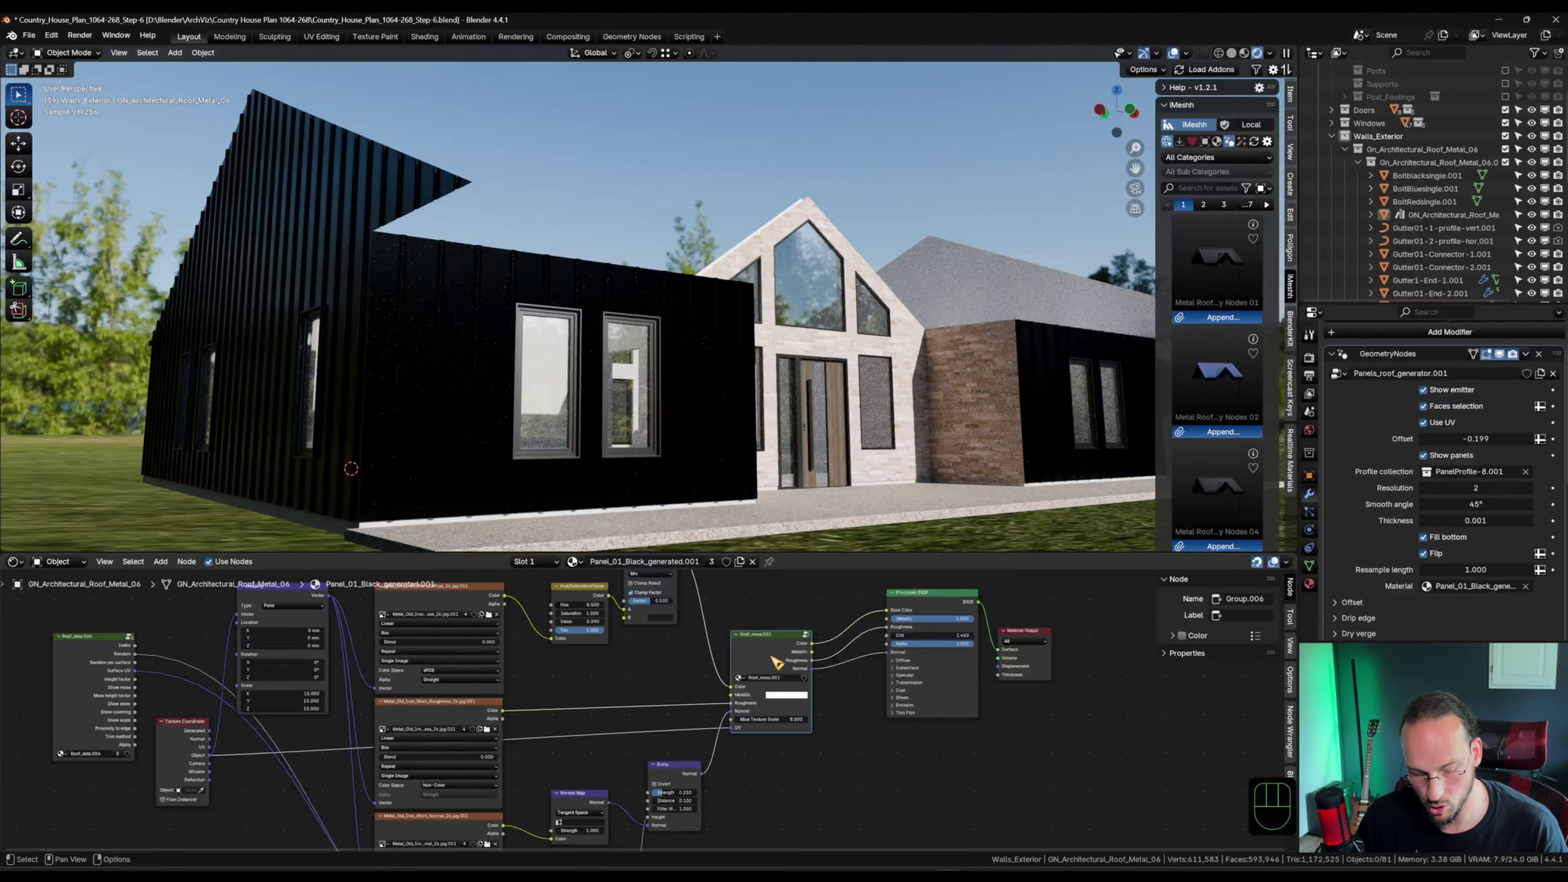
Delete the roof mixer group node while keeping its links, and set the Principled BSDF's Metallic to 0.000.
{"action": "key", "text": "ctrl+x"}
{"action": "scroll", "coordinate": [790, 676], "scroll_direction": "up", "scroll_amount": 3}
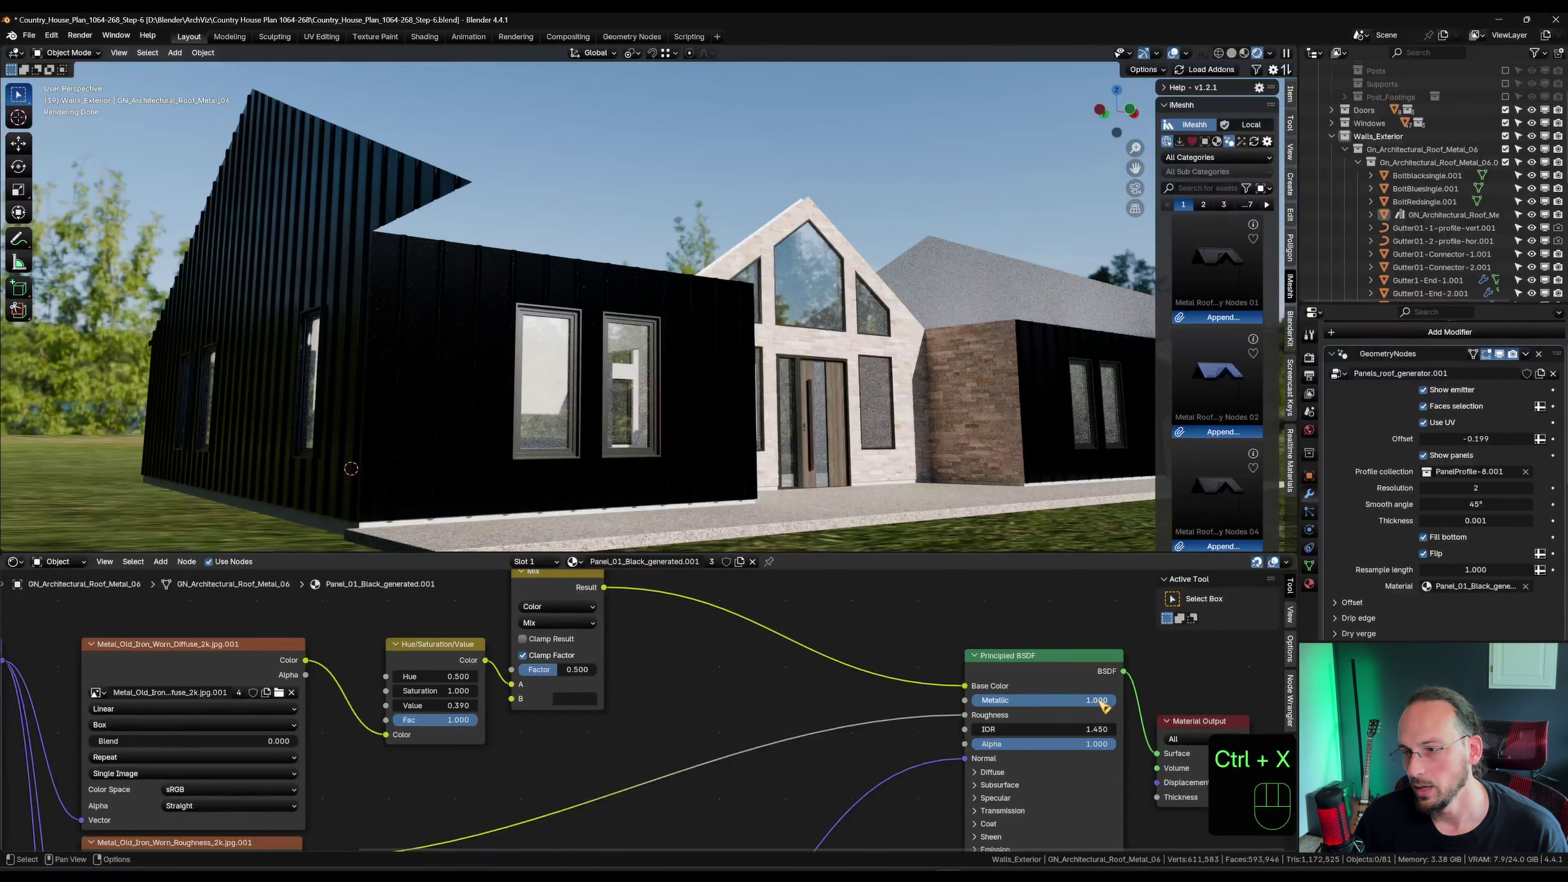
{"action": "left_click_drag", "start_coordinate": [1100, 701], "coordinate": [950, 700]}
{"action": "middle_click_drag", "start_coordinate": [559, 699], "coordinate": [562, 696]}
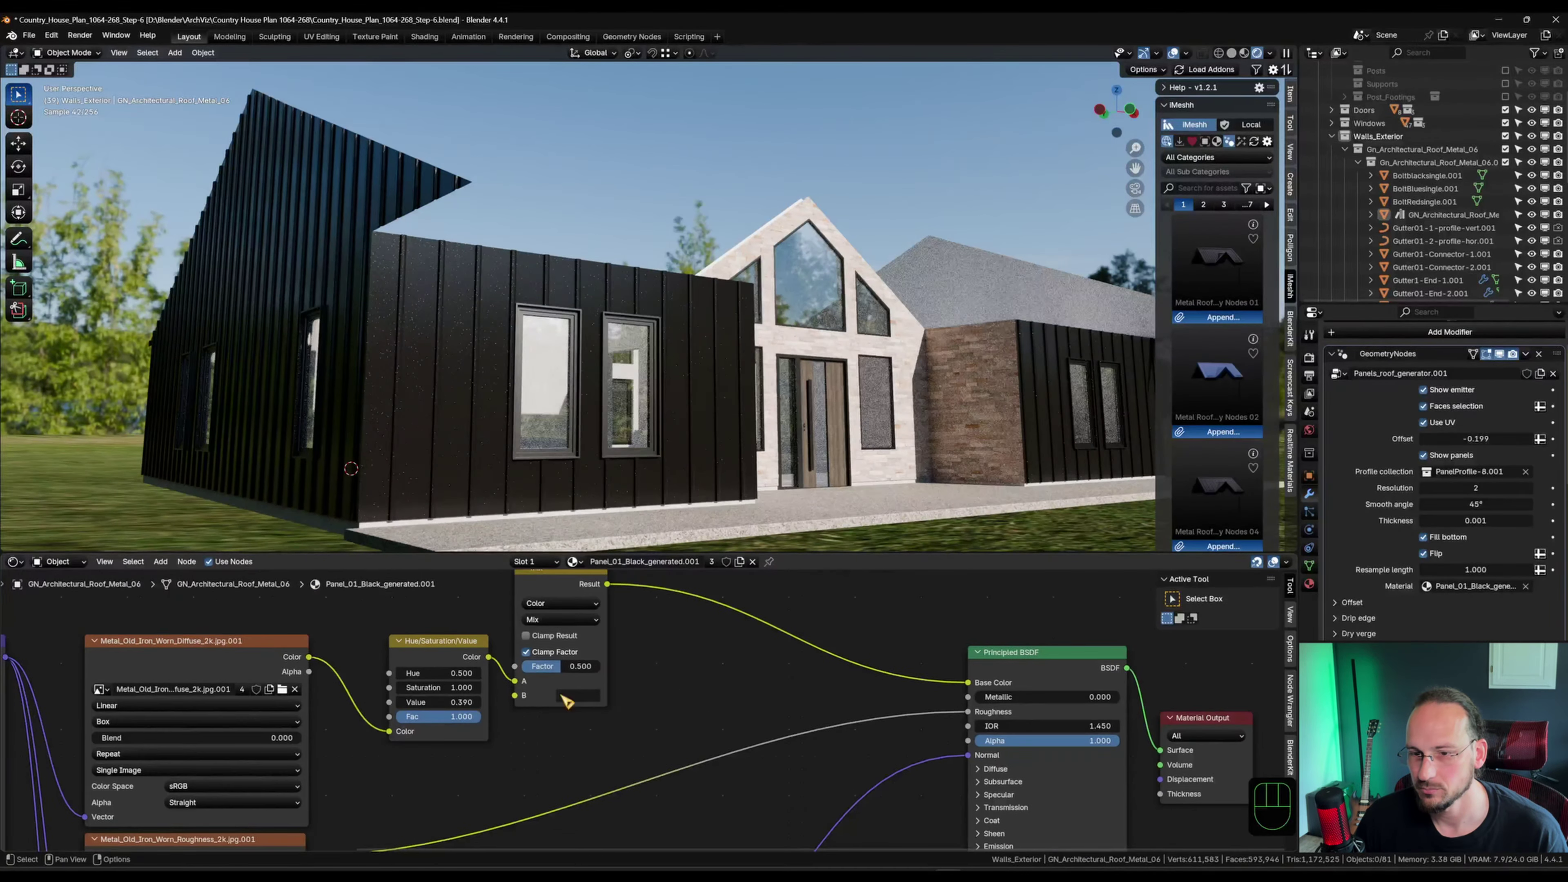
Set the Mix node's B colour to a dark green with hue 0.425 and saturation 0.588, fine-tuning its brightness.
{"action": "left_click", "coordinate": [563, 696]}
{"action": "mouse_move", "coordinate": [677, 572]}
{"action": "left_mouse_down"}
{"action": "mouse_move", "coordinate": [677, 552]}
{"action": "mouse_move", "coordinate": [613, 533]}
{"action": "mouse_move", "coordinate": [608, 512]}
{"action": "left_mouse_up"}
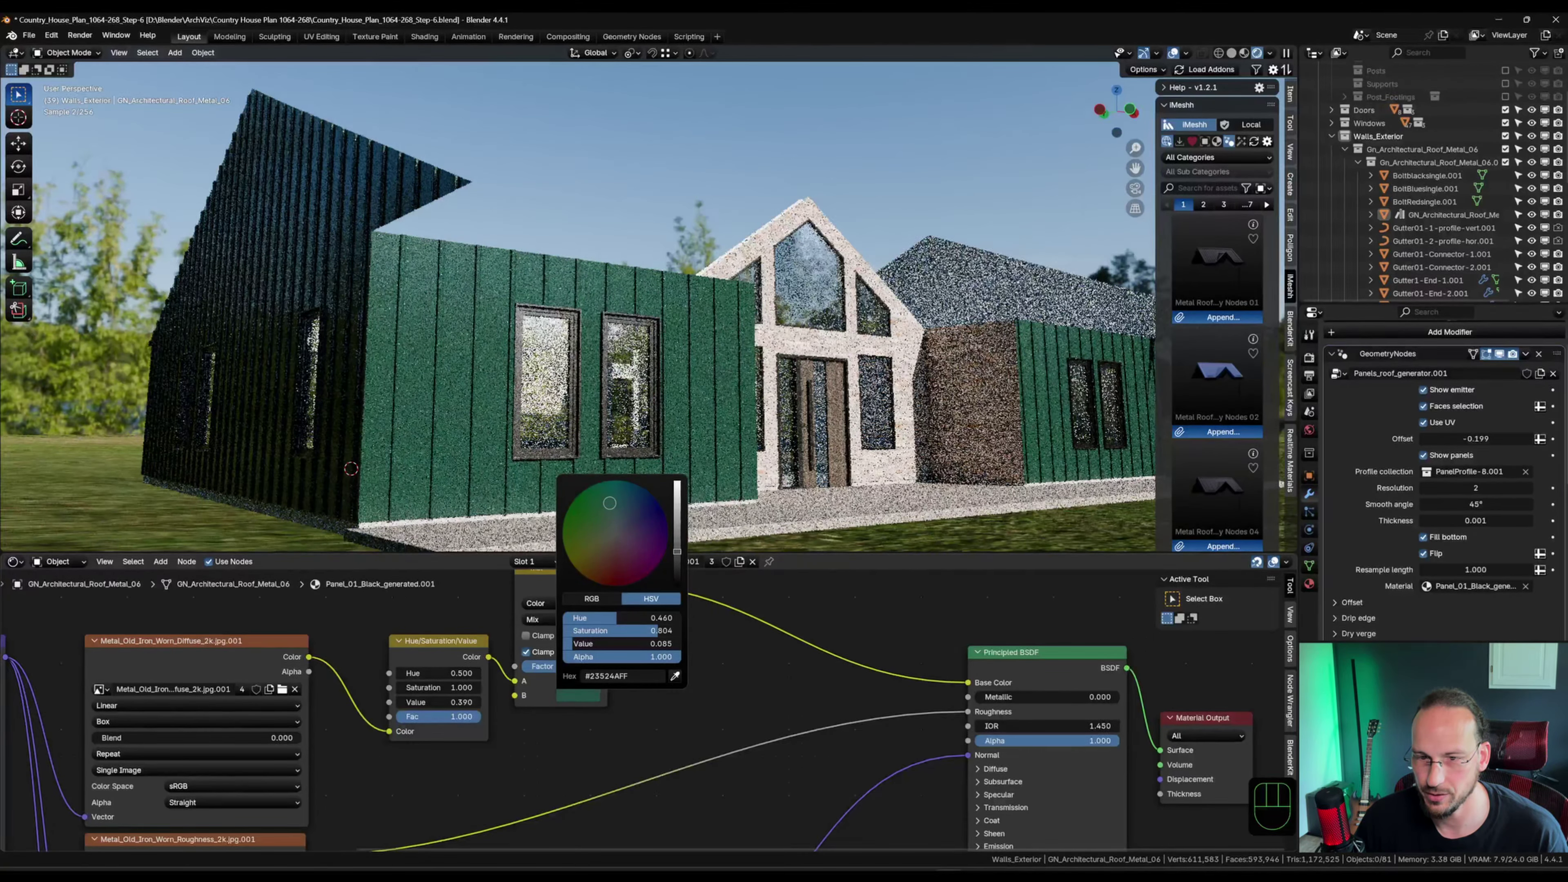
{"action": "left_click_drag", "start_coordinate": [677, 553], "coordinate": [677, 565]}
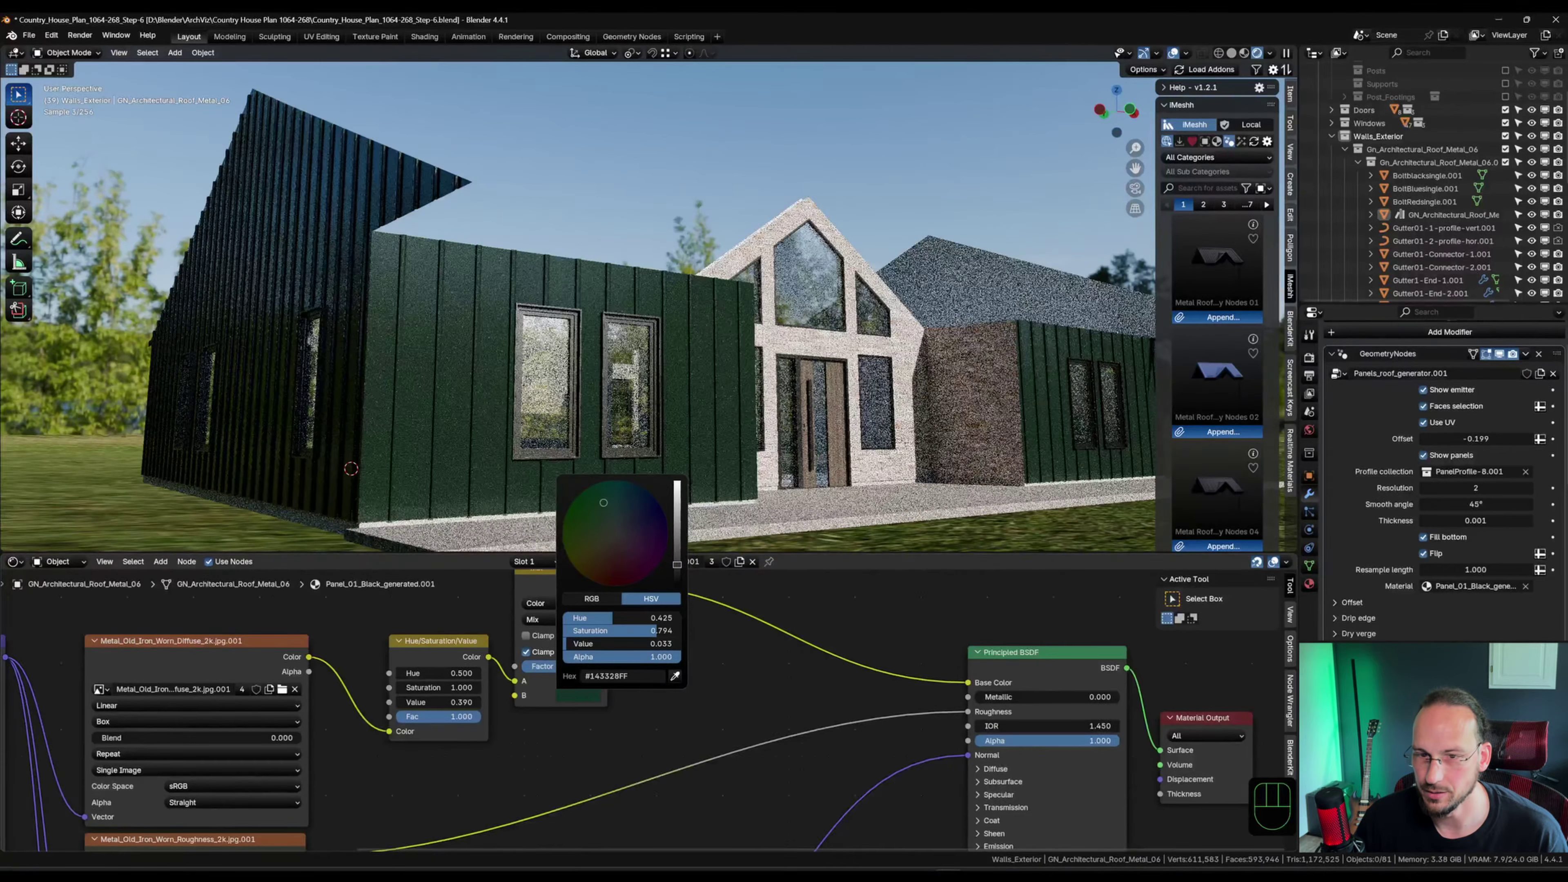
{"action": "left_click_drag", "start_coordinate": [657, 632], "coordinate": [633, 633]}
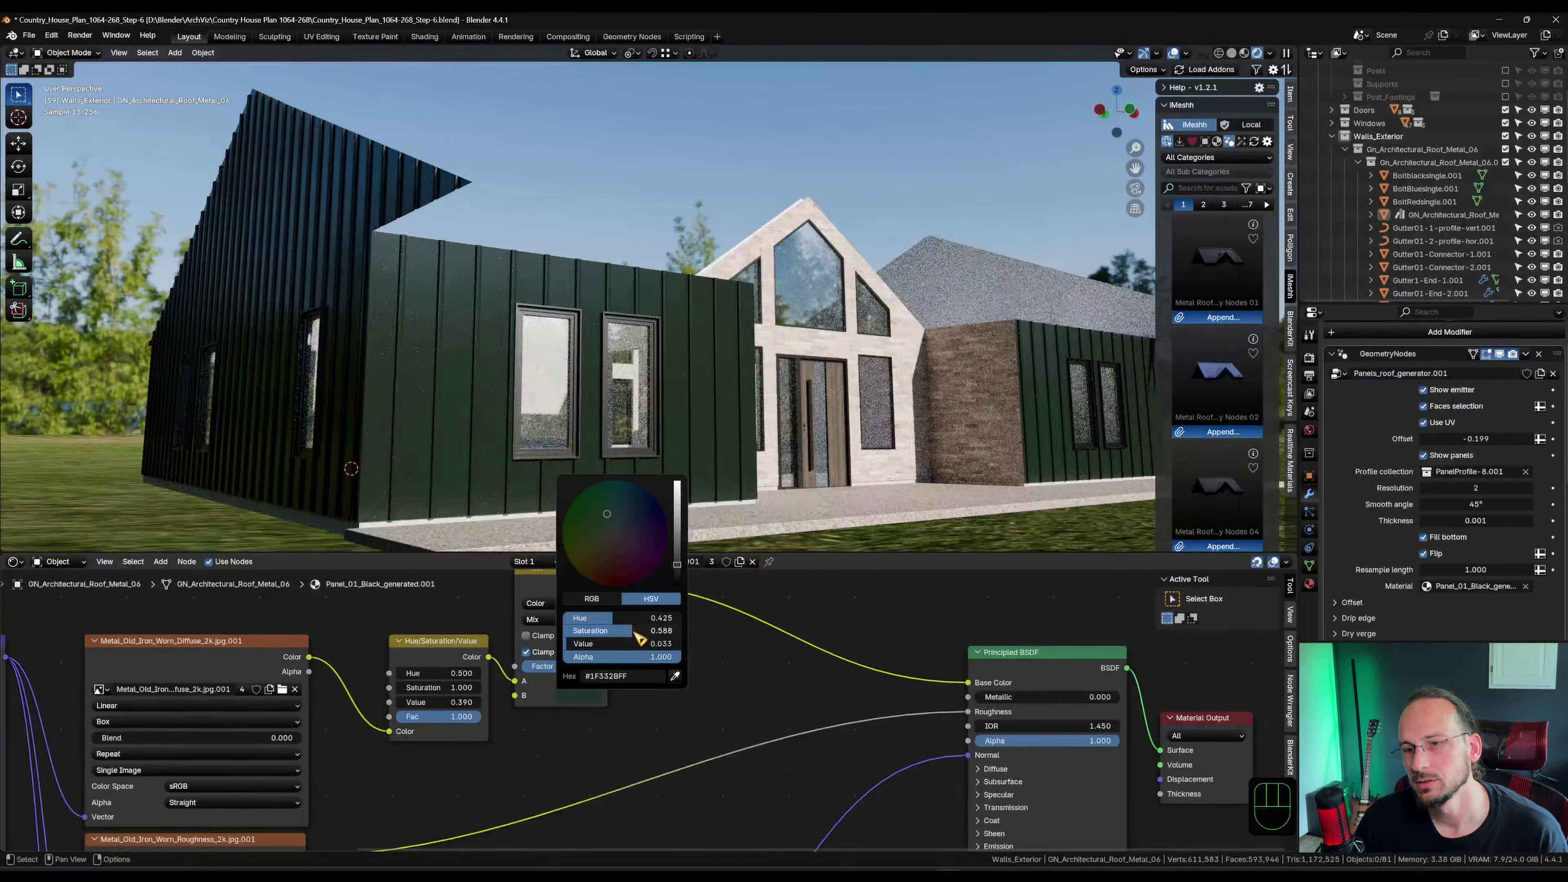
{"action": "left_click_drag", "start_coordinate": [677, 565], "coordinate": [678, 559]}
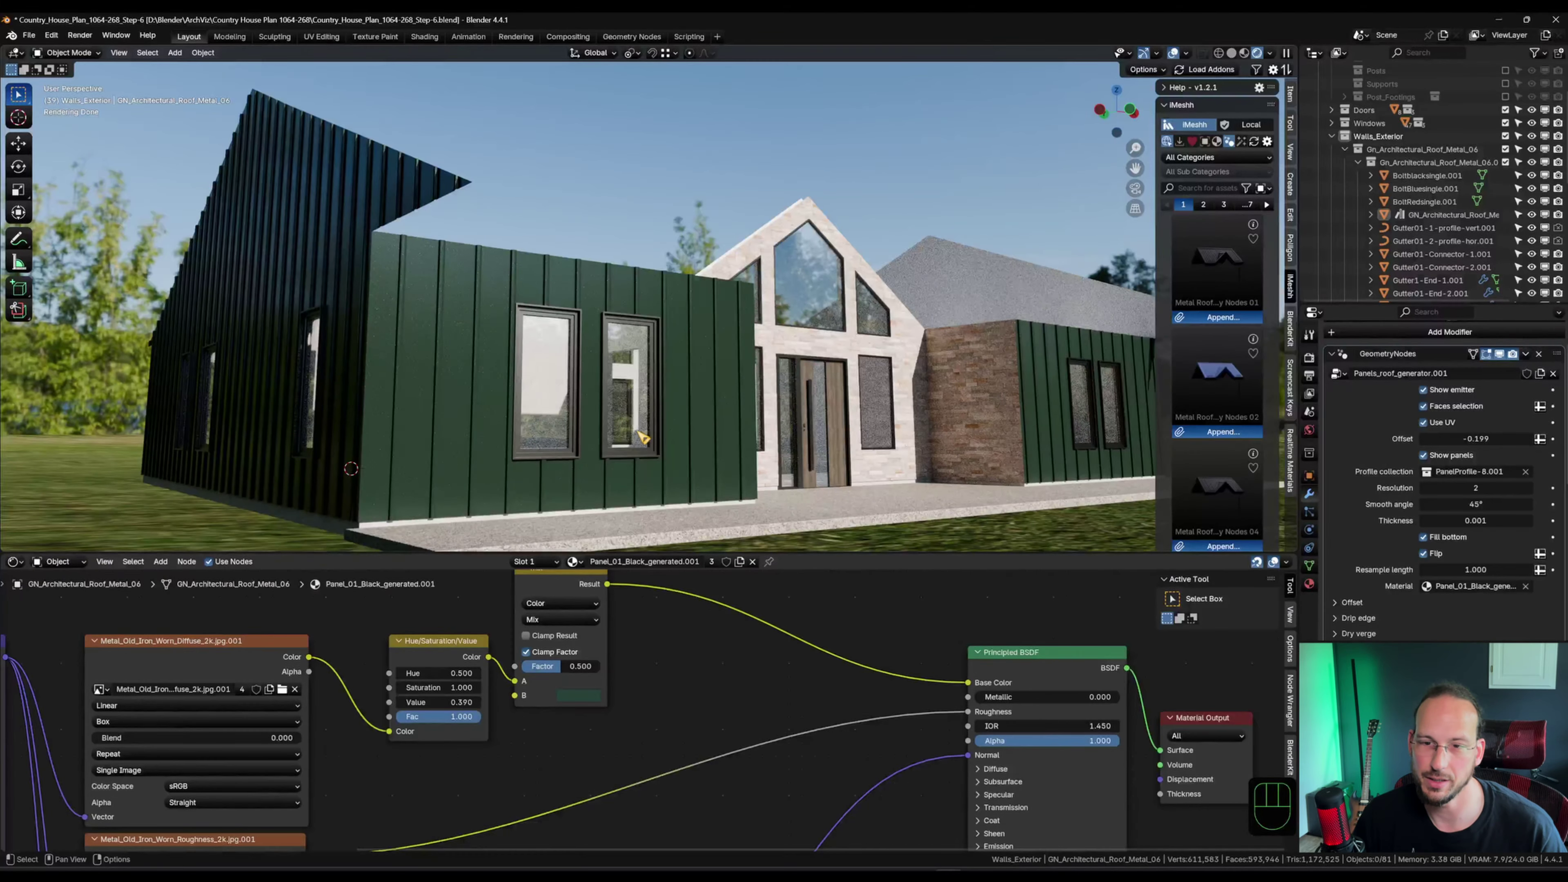
Collapse the shader editor and frame the whole front of the house with its green cladding.
{"action": "scroll", "coordinate": [659, 466], "scroll_direction": "down", "scroll_amount": 2}
{"action": "middle_click_drag", "start_coordinate": [816, 436], "coordinate": [702, 422], "text": "shift"}
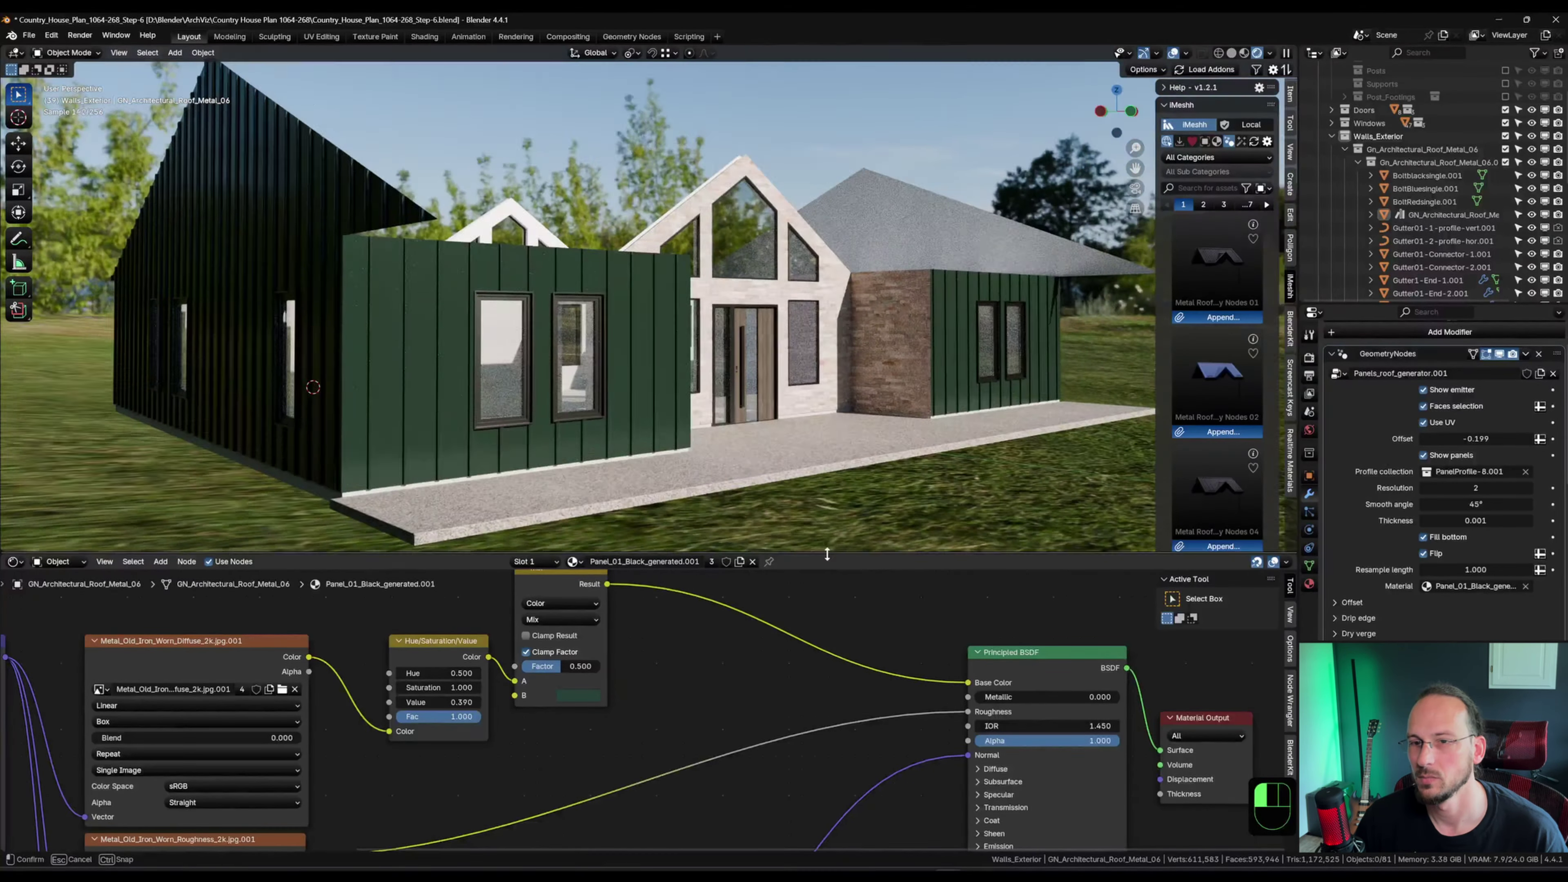
{"action": "left_click_drag", "start_coordinate": [826, 553], "coordinate": [826, 835]}
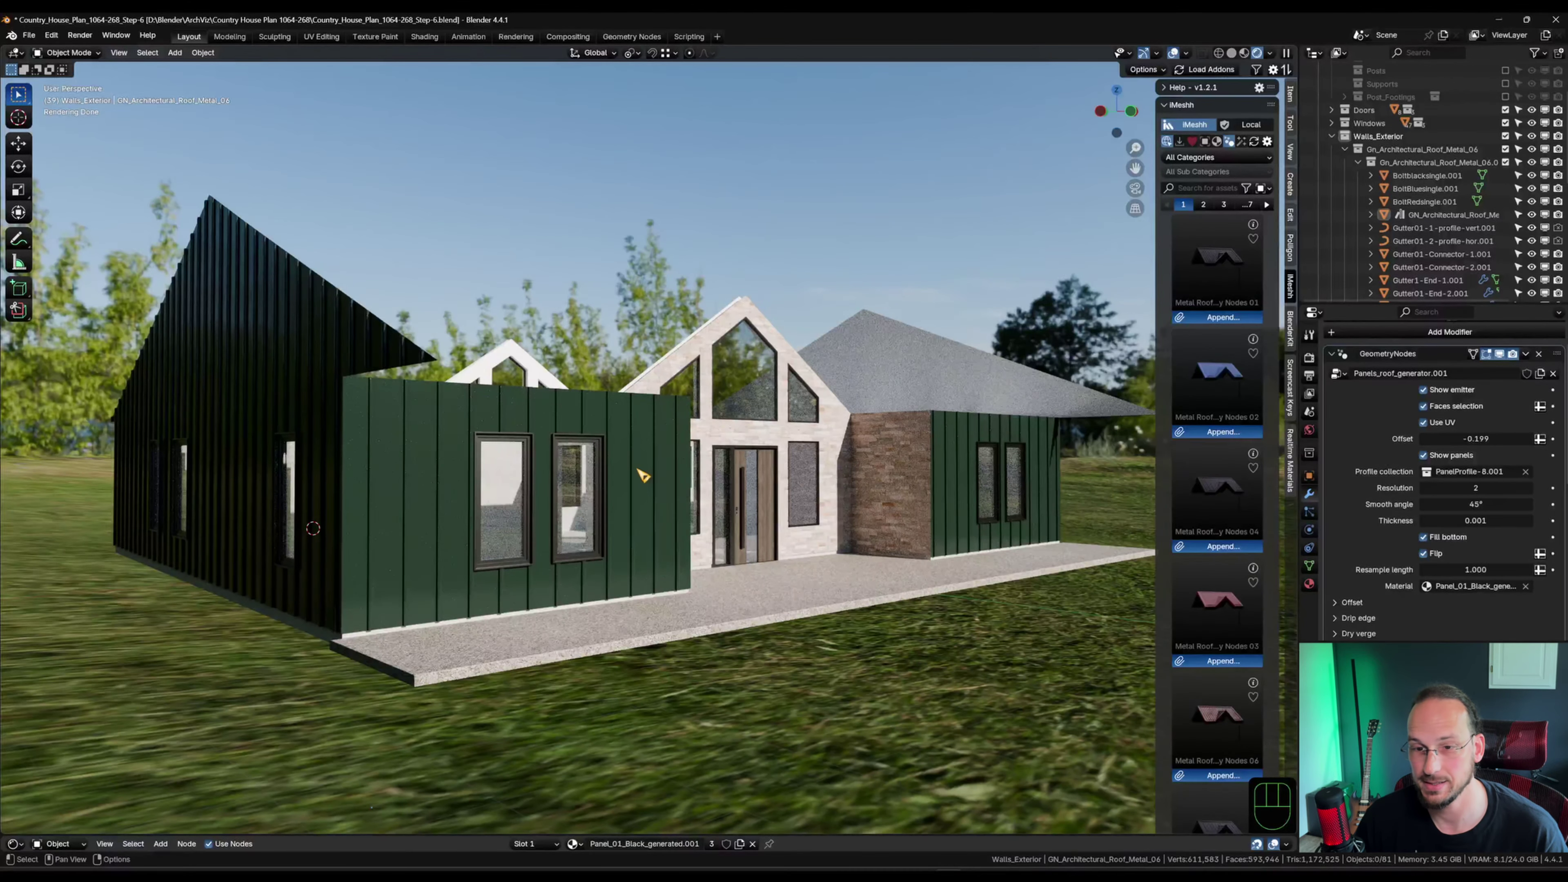
Return to solid shading and select the Walls_Exterior_Back_porch wall at the rear of the house.
{"action": "mouse_move", "coordinate": [469, 336]}
{"action": "middle_mouse_down", "text": "shift"}
{"action": "mouse_move", "coordinate": [438, 326]}
{"action": "mouse_move", "coordinate": [686, 357]}
{"action": "mouse_move", "coordinate": [466, 336]}
{"action": "middle_mouse_up", "text": "shift"}
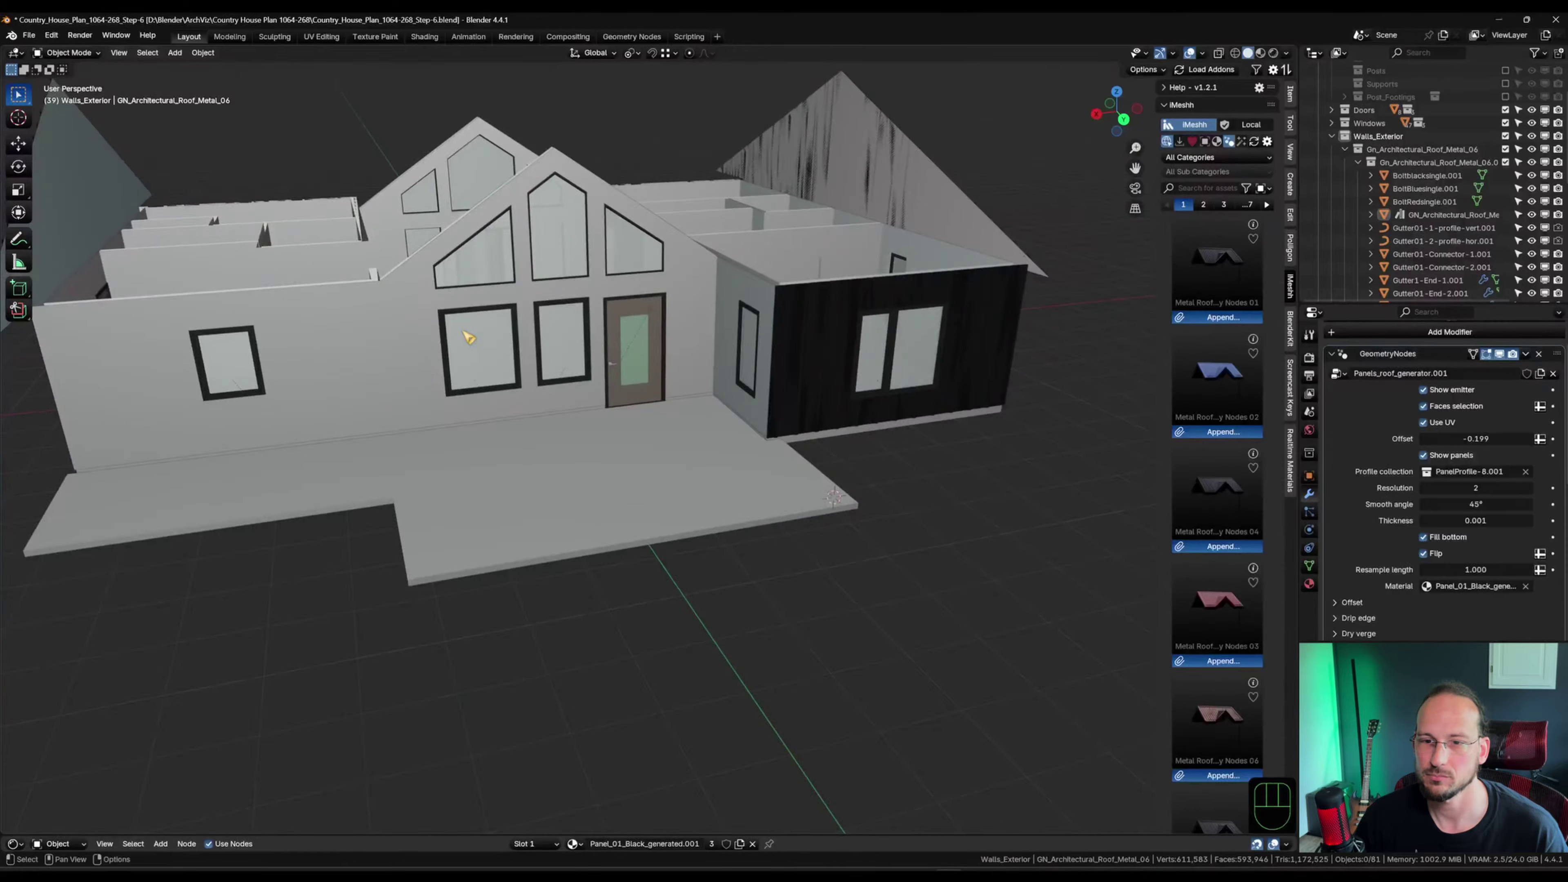
{"action": "scroll", "coordinate": [743, 423], "scroll_direction": "up", "scroll_amount": 4}
{"action": "middle_click_drag", "start_coordinate": [346, 401], "coordinate": [700, 414], "text": "shift"}
{"action": "scroll", "coordinate": [617, 350], "scroll_direction": "down", "scroll_amount": 4}
{"action": "left_click", "coordinate": [701, 414]}
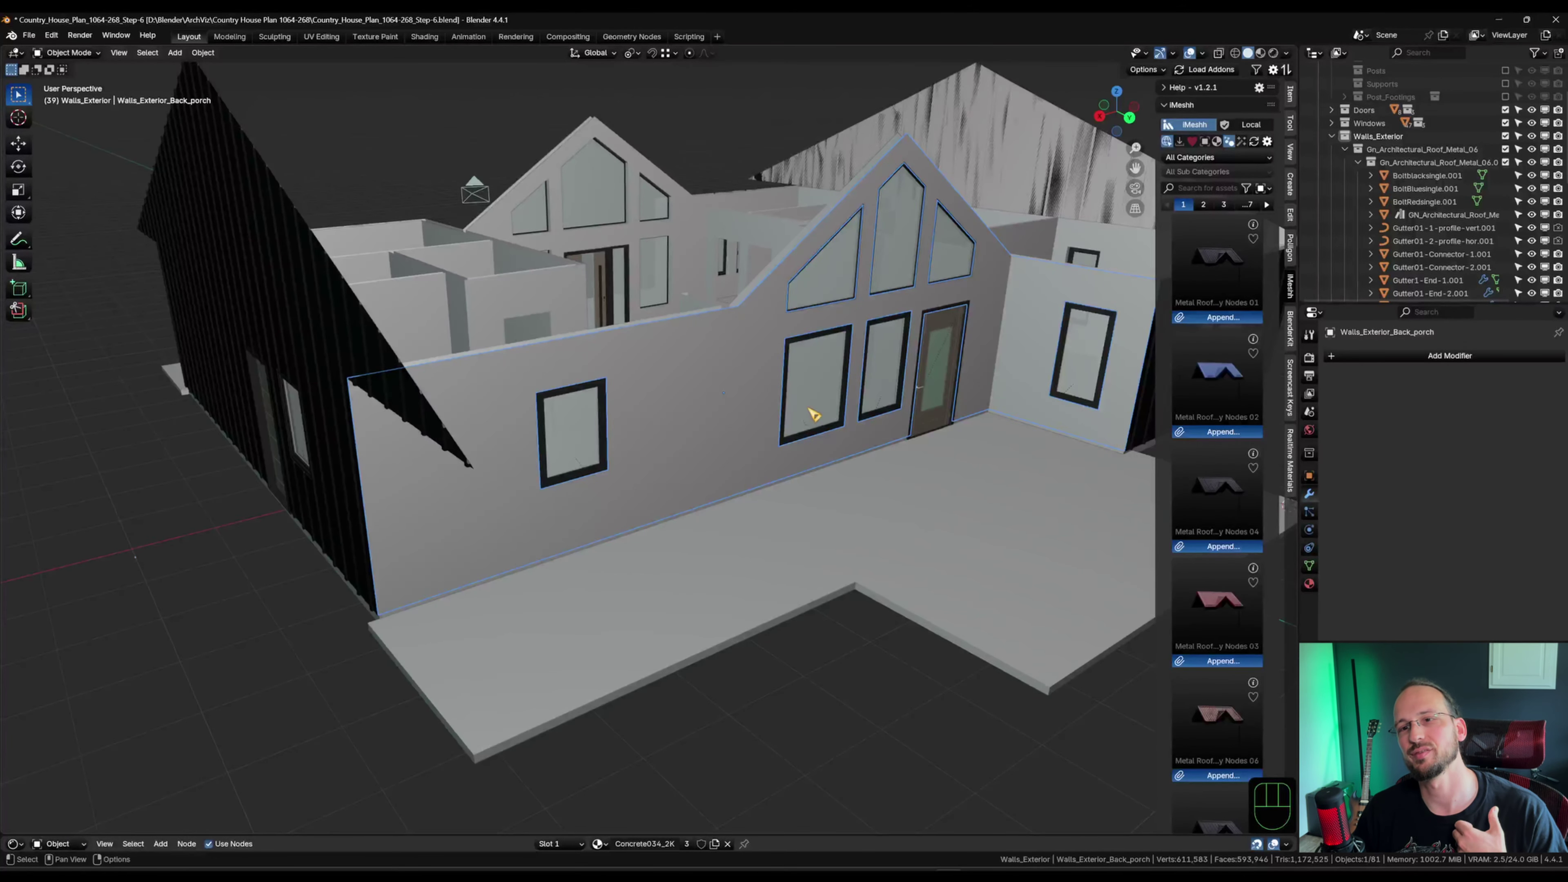
{"action": "scroll", "coordinate": [817, 417], "scroll_direction": "down", "scroll_amount": 5}
{"action": "middle_click_drag", "start_coordinate": [805, 487], "coordinate": [963, 436], "text": "shift"}
{"action": "middle_click_drag", "start_coordinate": [963, 435], "coordinate": [920, 501]}
{"action": "middle_click_drag", "start_coordinate": [920, 500], "coordinate": [868, 488], "text": "shift"}
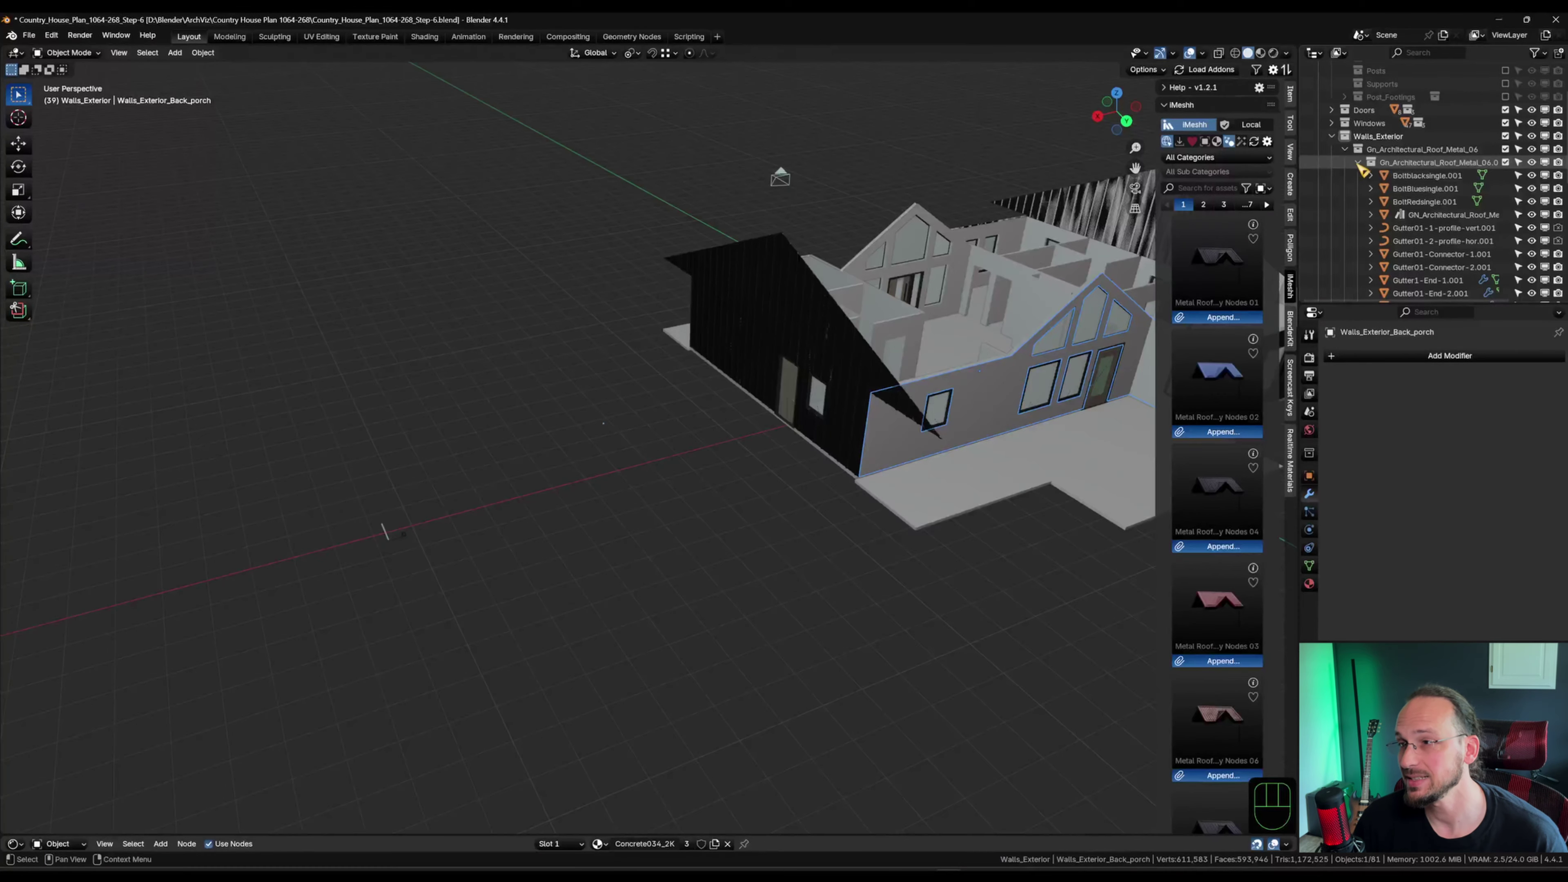
Compare the roof tile generators on the second page of iMeshh assets and append Roof Tile Geometry Nodes 06.
{"action": "left_click", "coordinate": [1345, 149]}
{"action": "left_click", "coordinate": [1203, 205]}
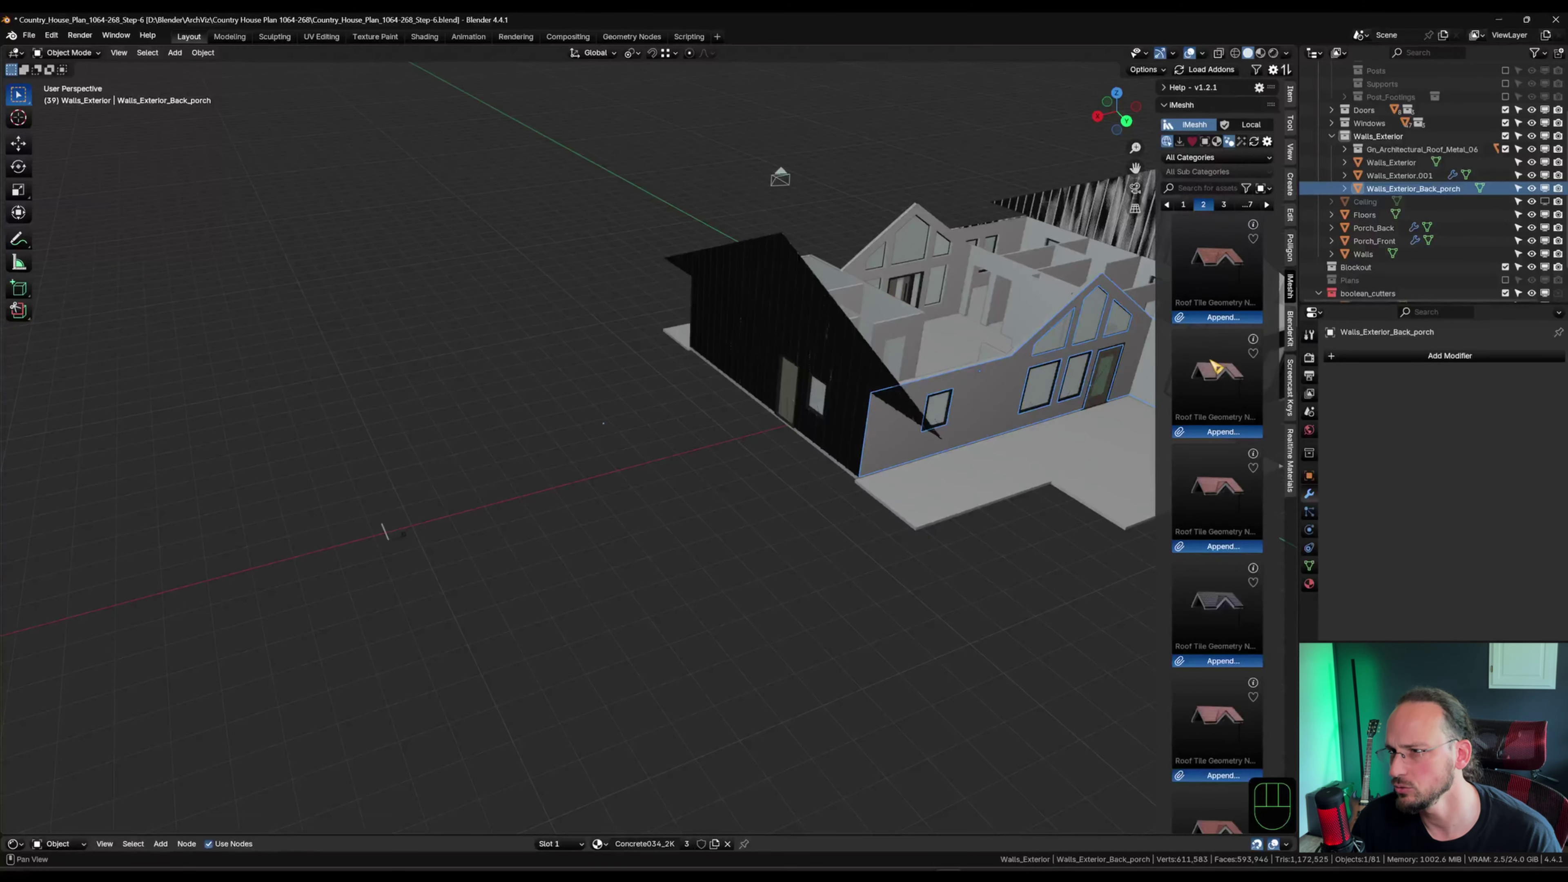
{"action": "scroll", "coordinate": [1215, 369], "scroll_direction": "down", "scroll_amount": 2}
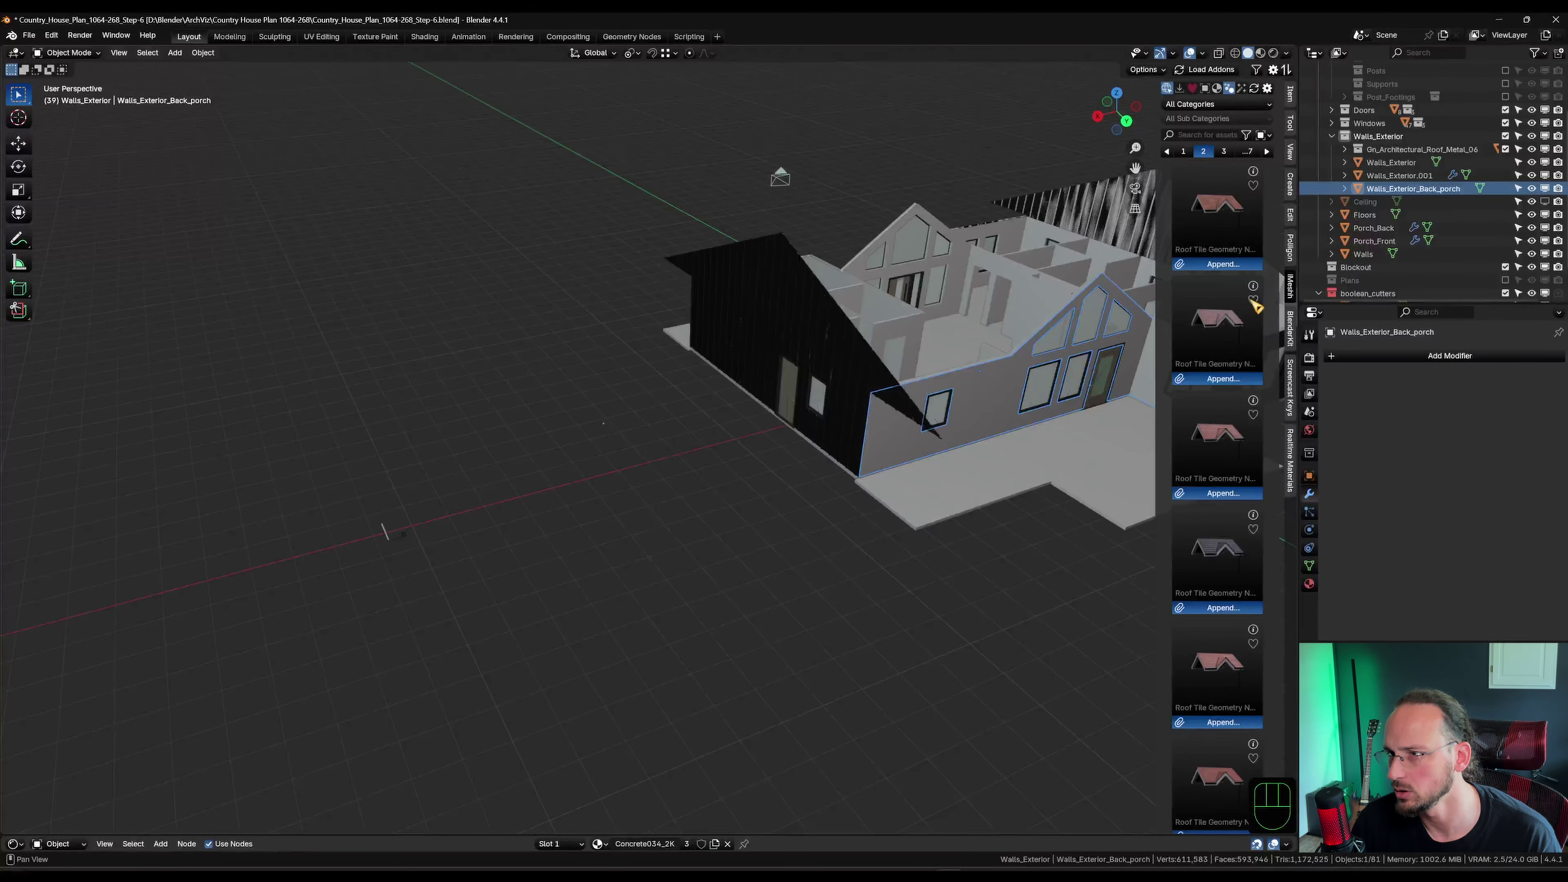
{"action": "left_click", "coordinate": [1253, 285]}
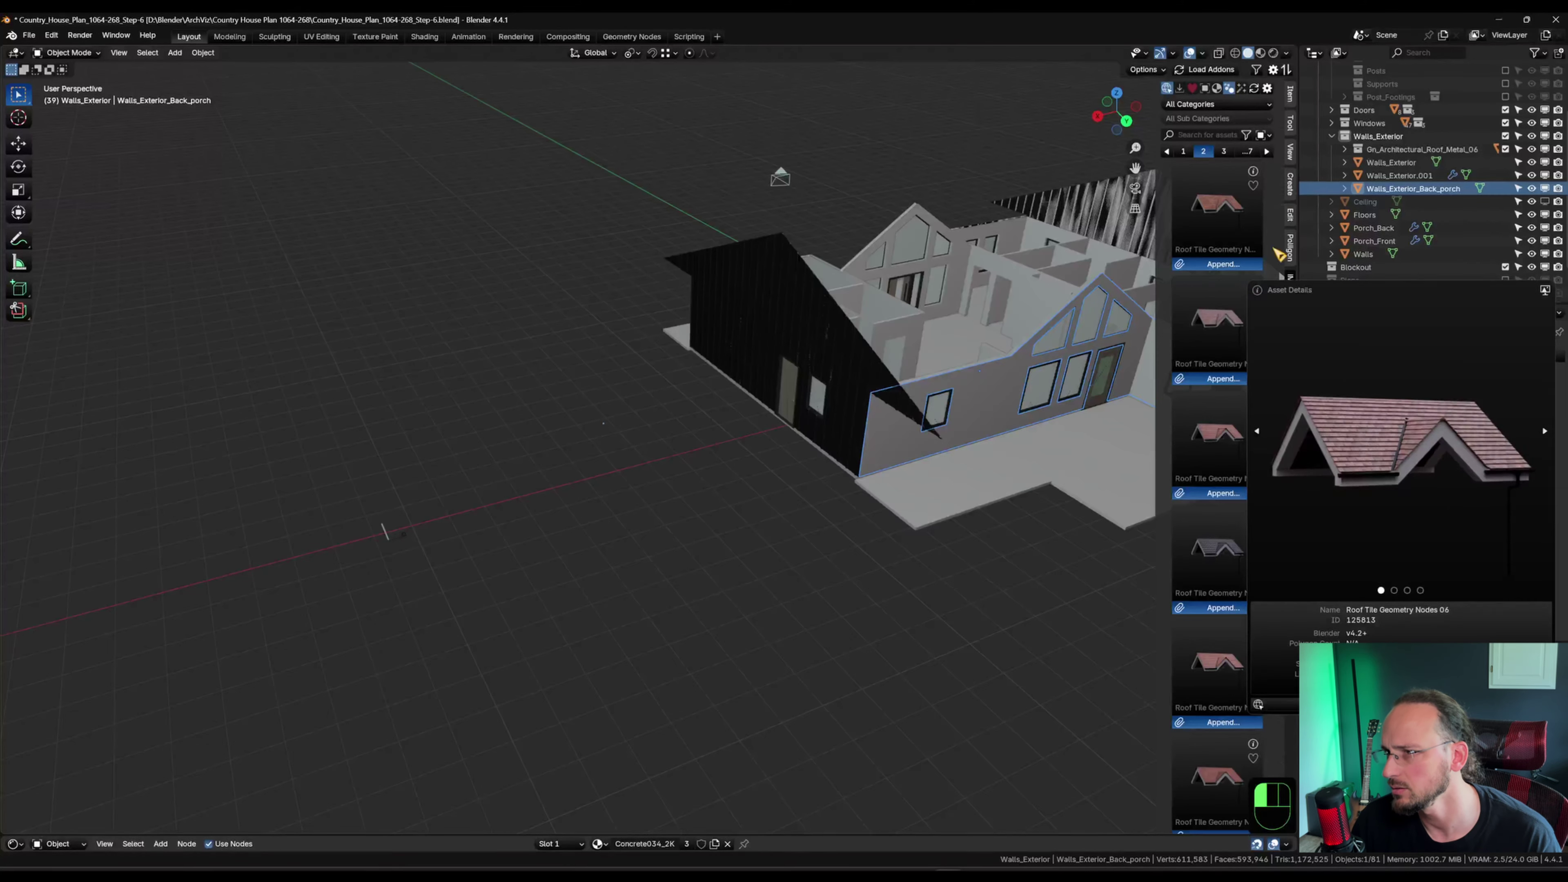
{"action": "left_click", "coordinate": [1253, 171]}
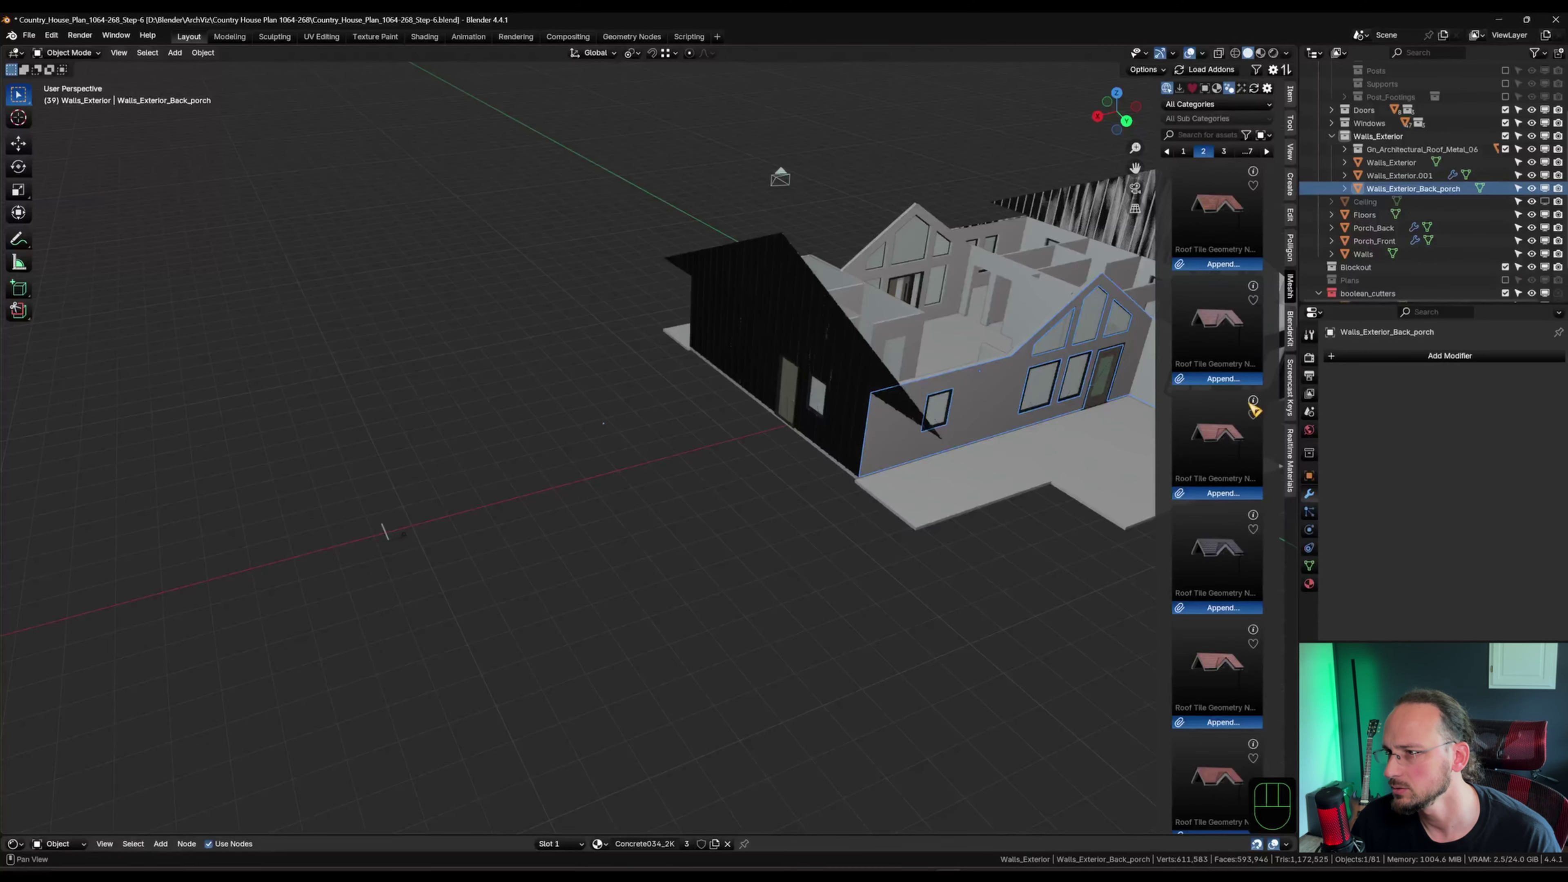
{"action": "left_click", "coordinate": [1252, 401]}
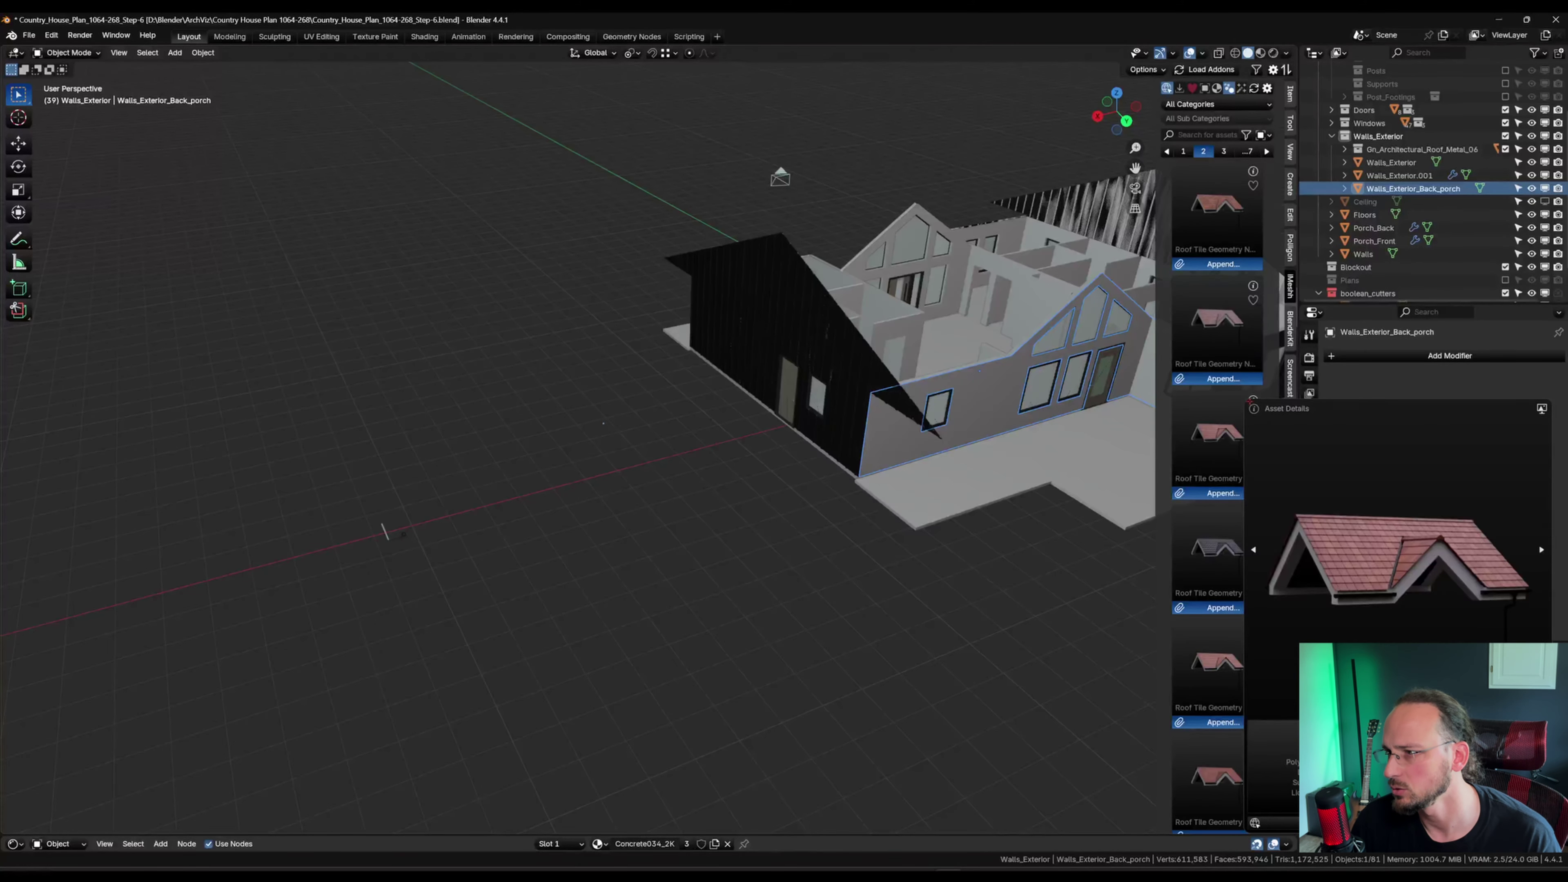
{"action": "left_click", "coordinate": [1252, 286]}
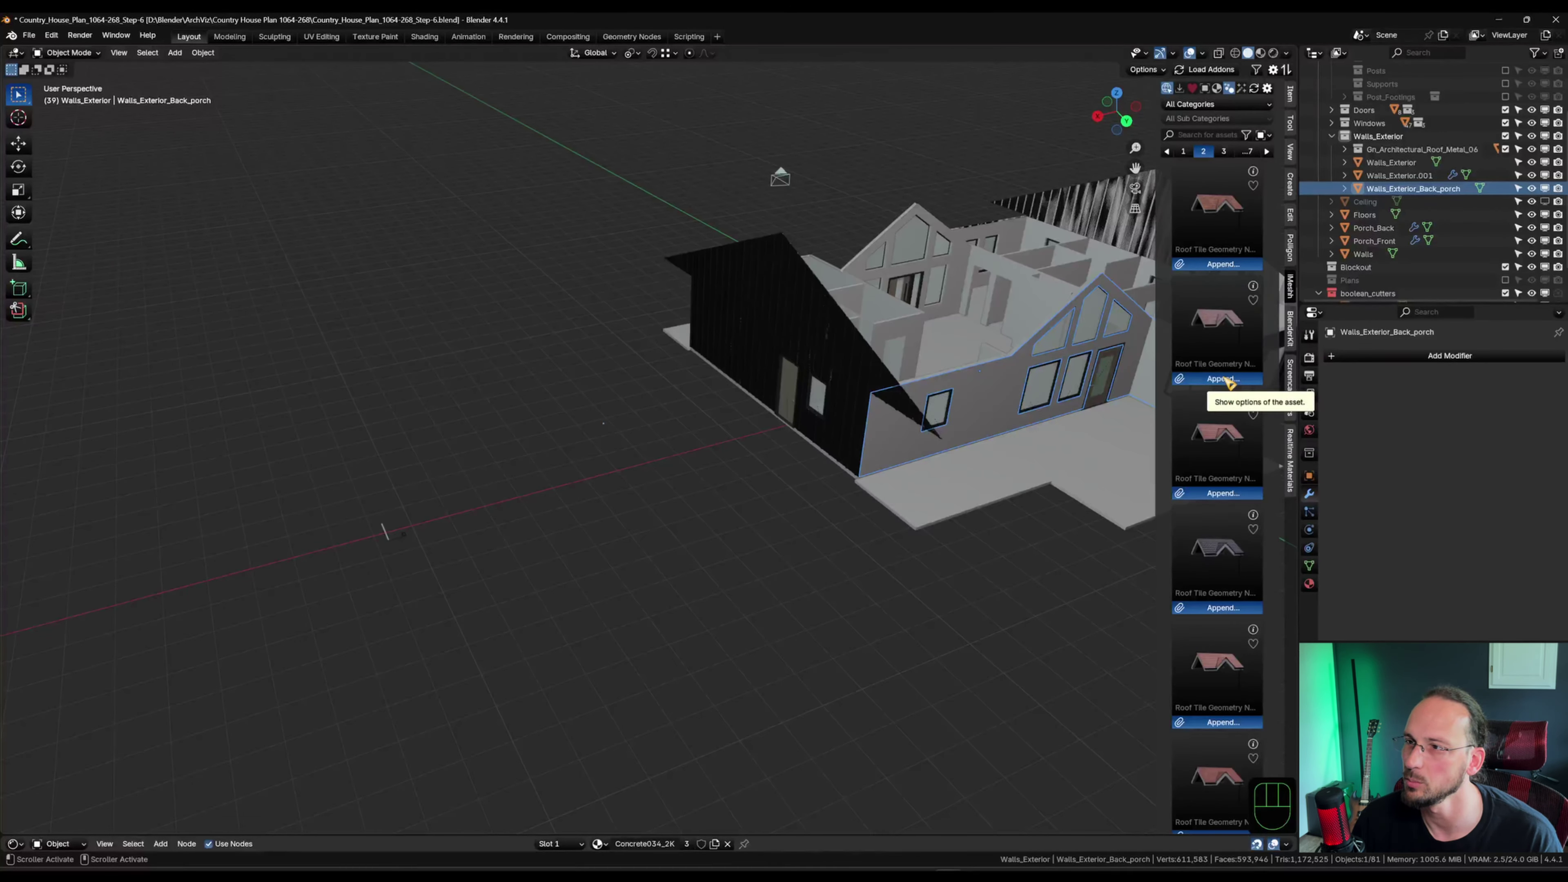
{"action": "left_click", "coordinate": [1229, 381]}
{"action": "left_click", "coordinate": [1203, 377]}
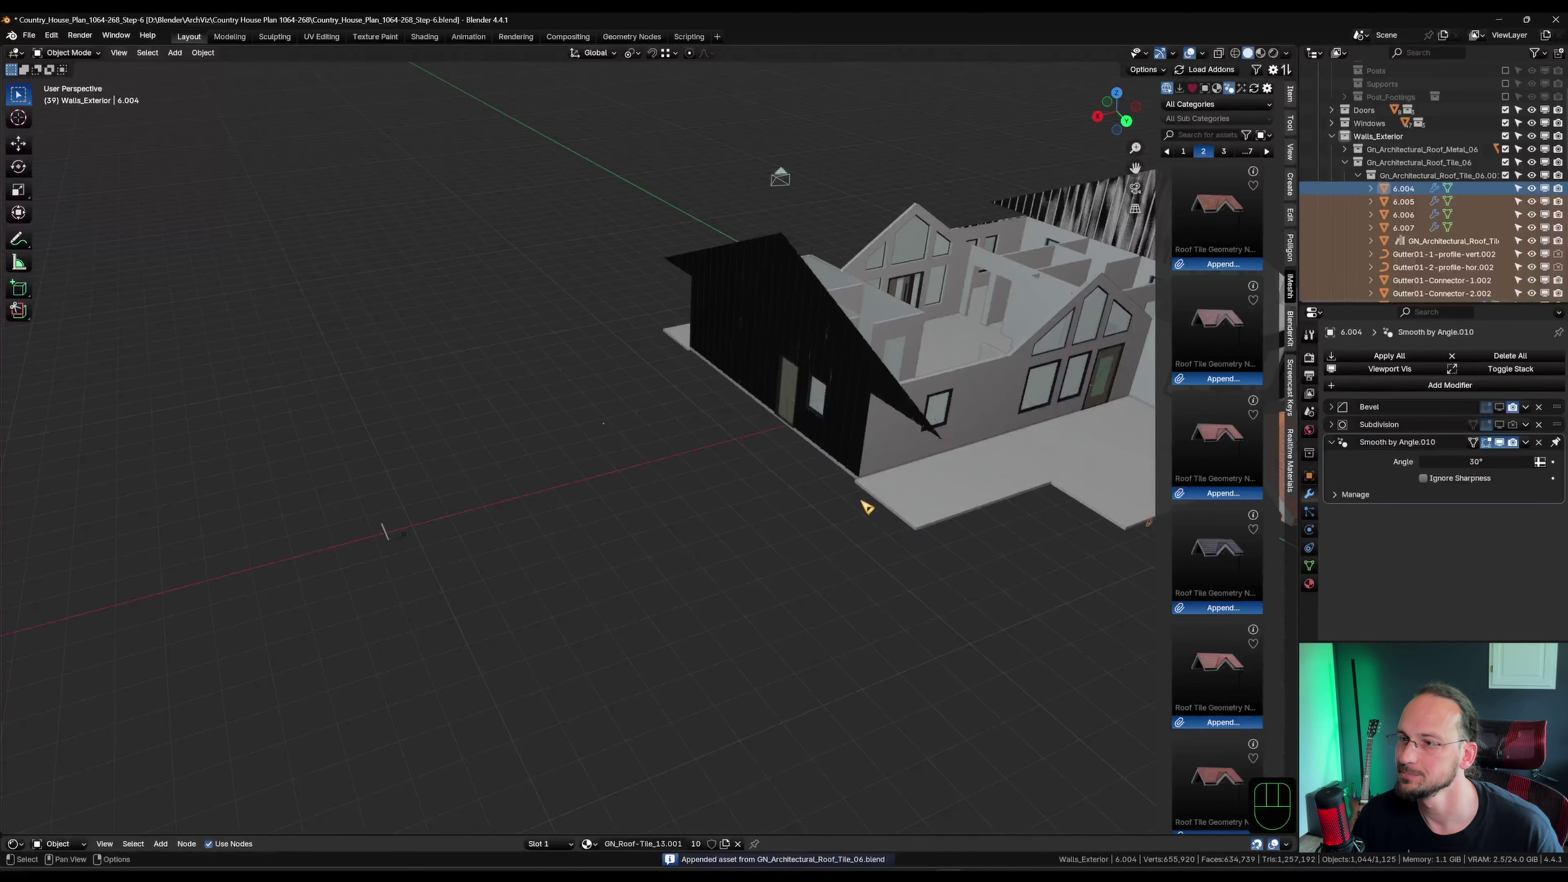
Place the appended roof tile generator on open ground beside the house and adjust its height.
{"action": "key", "text": "grave"}
{"action": "left_click", "coordinate": [675, 456]}
{"action": "scroll", "coordinate": [507, 451], "scroll_direction": "up", "scroll_amount": 3}
{"action": "key", "text": "g"}
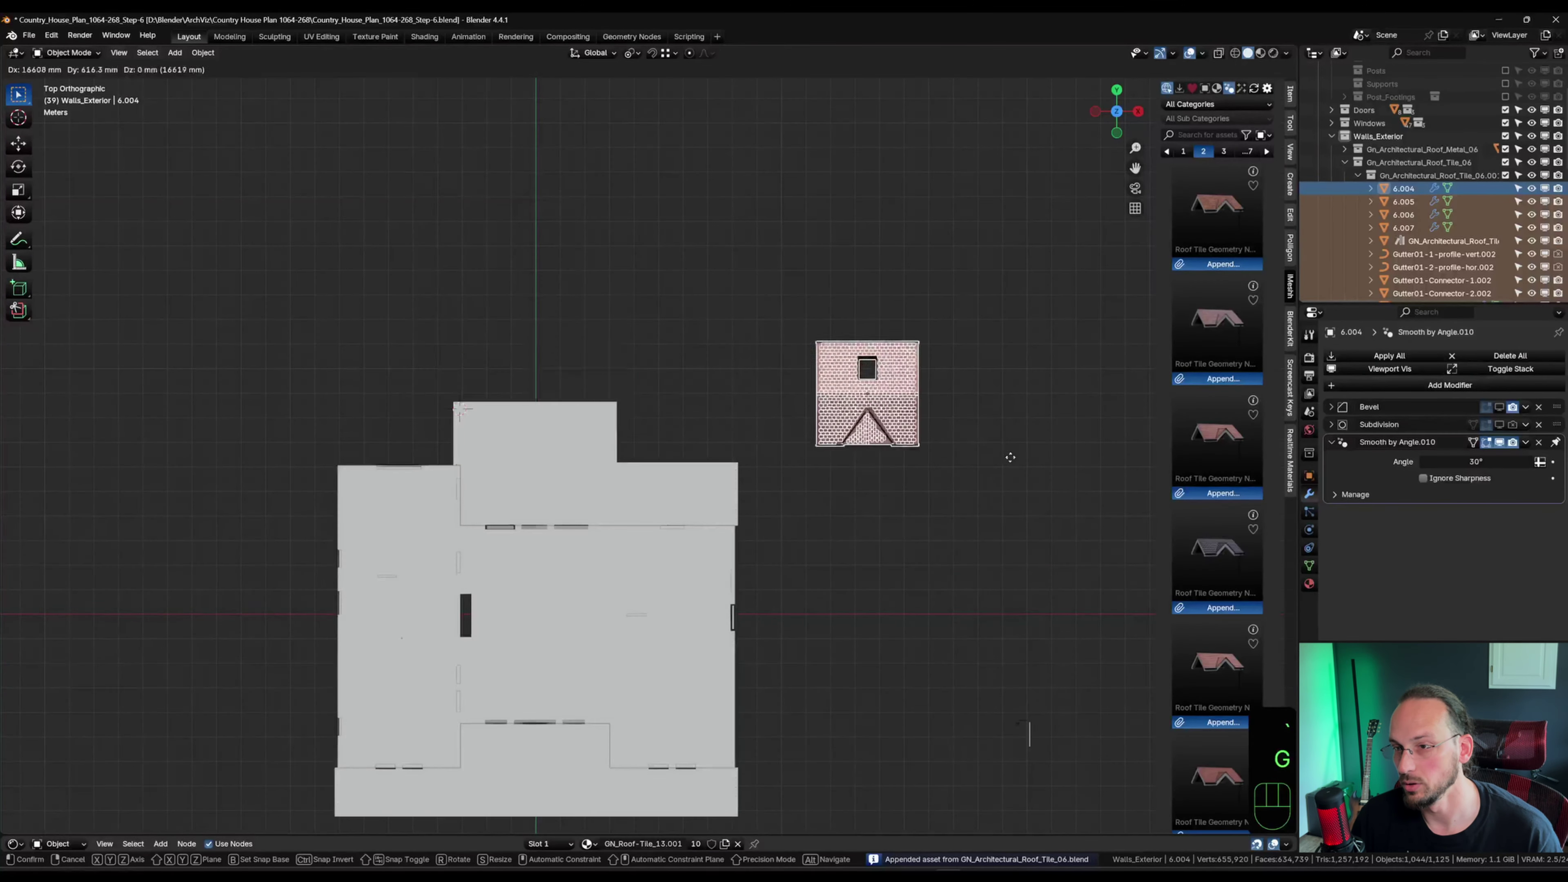
{"action": "left_click", "coordinate": [977, 522]}
{"action": "middle_click_drag", "start_coordinate": [977, 522], "coordinate": [949, 345]}
{"action": "key", "text": "g"}
{"action": "key", "text": "g"}
{"action": "key", "text": "z"}
{"action": "left_click", "coordinate": [948, 441]}
Select the Walls_Exterior_Back_porch wall and remove its Concrete034_2K material slot.
{"action": "middle_click_drag", "start_coordinate": [948, 441], "coordinate": [700, 438]}
{"action": "left_click", "coordinate": [708, 440]}
{"action": "middle_click_drag", "start_coordinate": [1007, 369], "coordinate": [765, 412]}
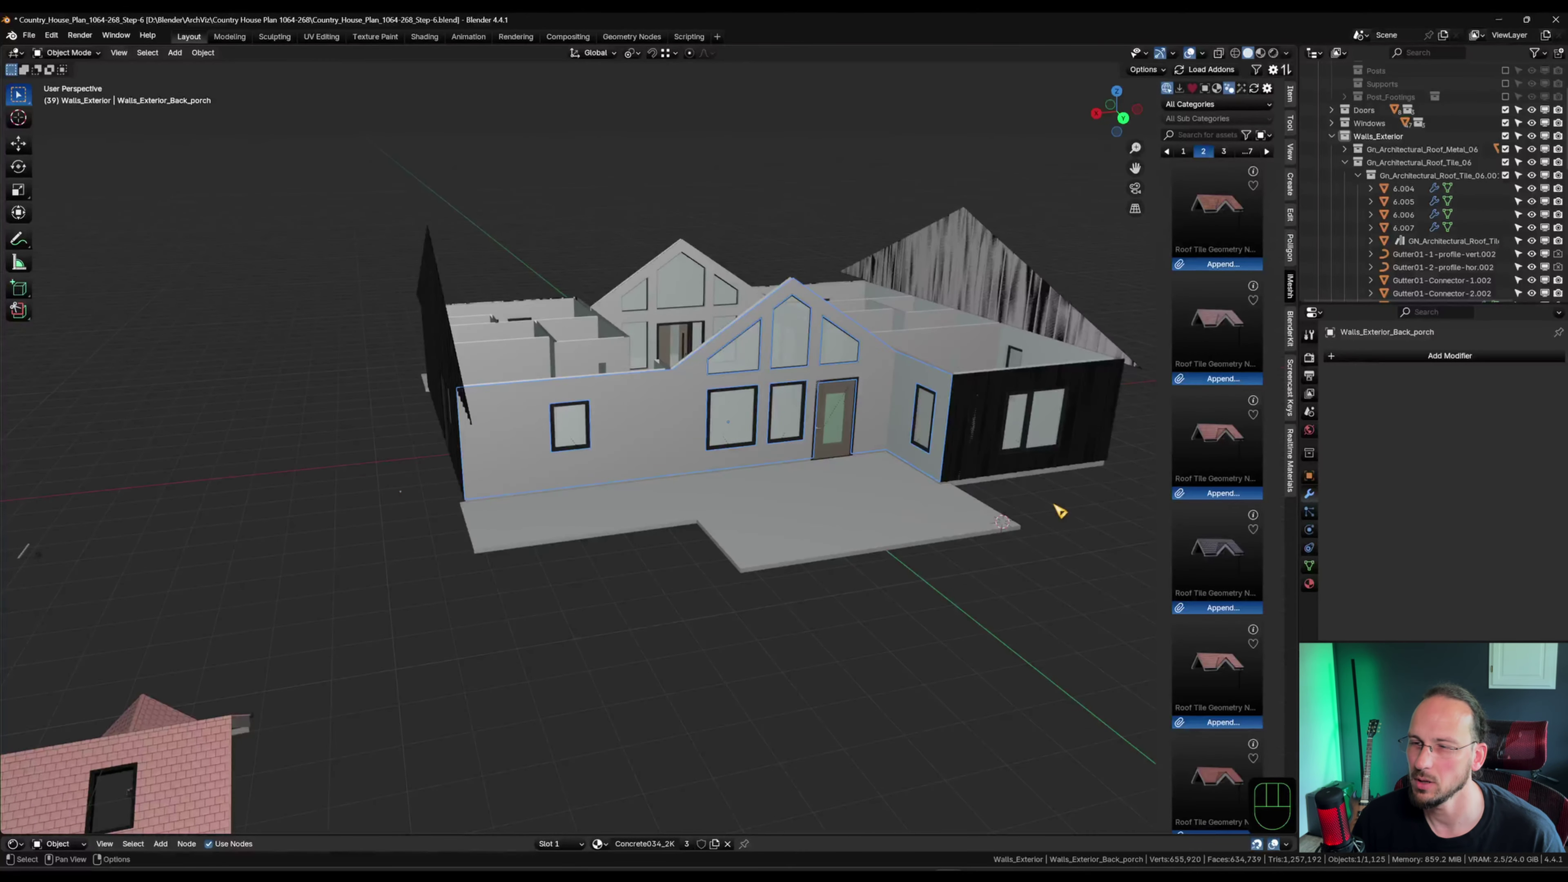
{"action": "left_click", "coordinate": [1309, 585]}
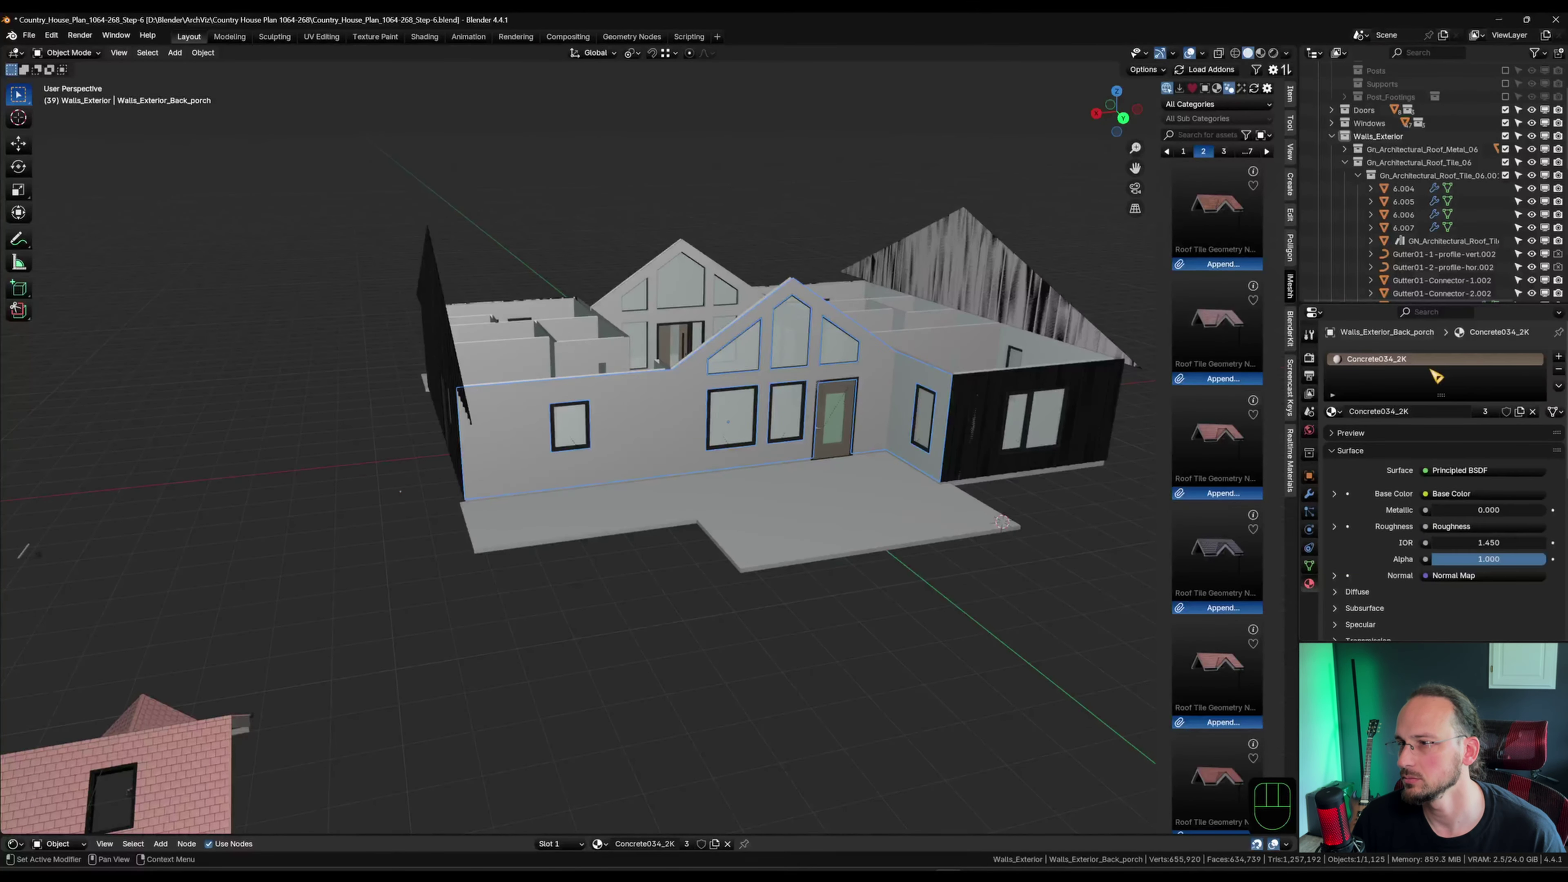
{"action": "left_click", "coordinate": [1558, 370]}
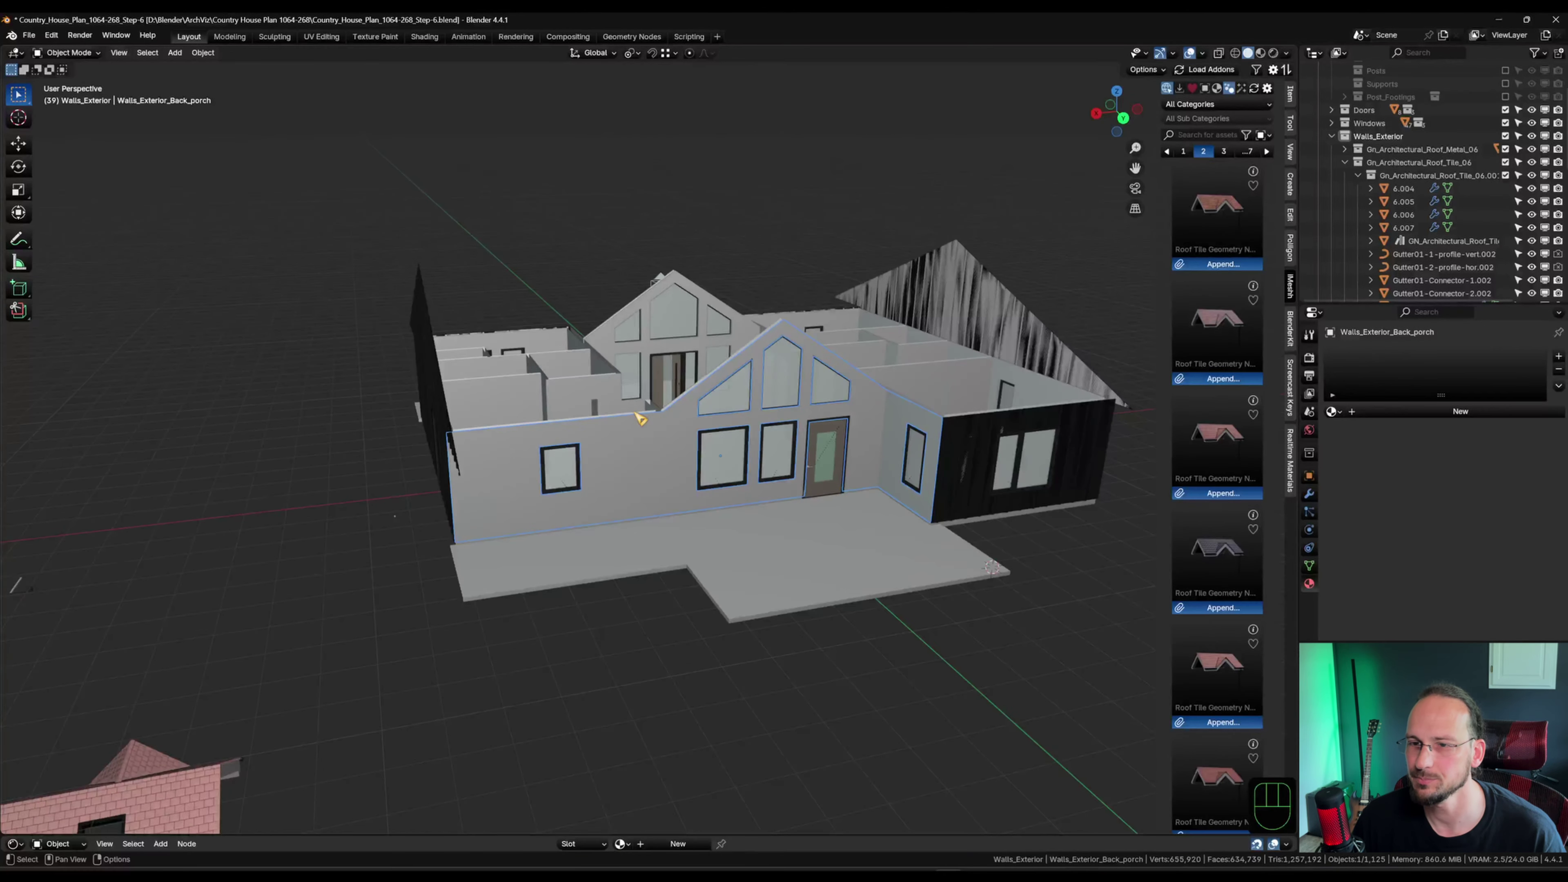
Mark the vertical edge at the back porch wall's inside corner as a UV seam.
{"action": "key", "text": "Tab"}
{"action": "scroll", "coordinate": [862, 433], "scroll_direction": "up", "scroll_amount": 5}
{"action": "left_click", "coordinate": [927, 494], "text": "alt"}
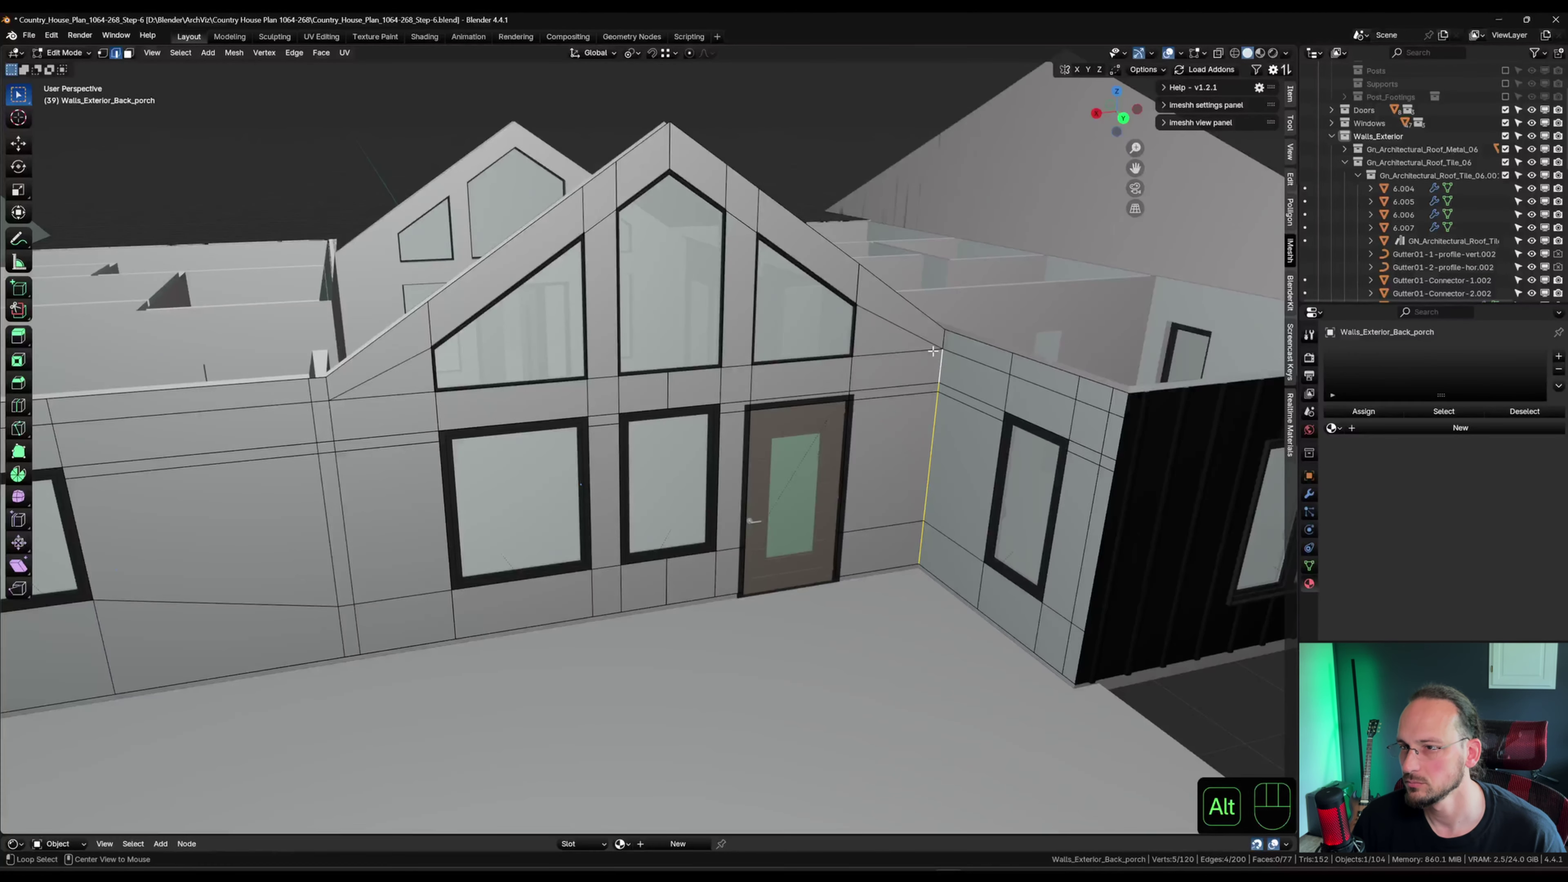
{"action": "right_click", "coordinate": [900, 716]}
{"action": "left_click", "coordinate": [896, 669]}
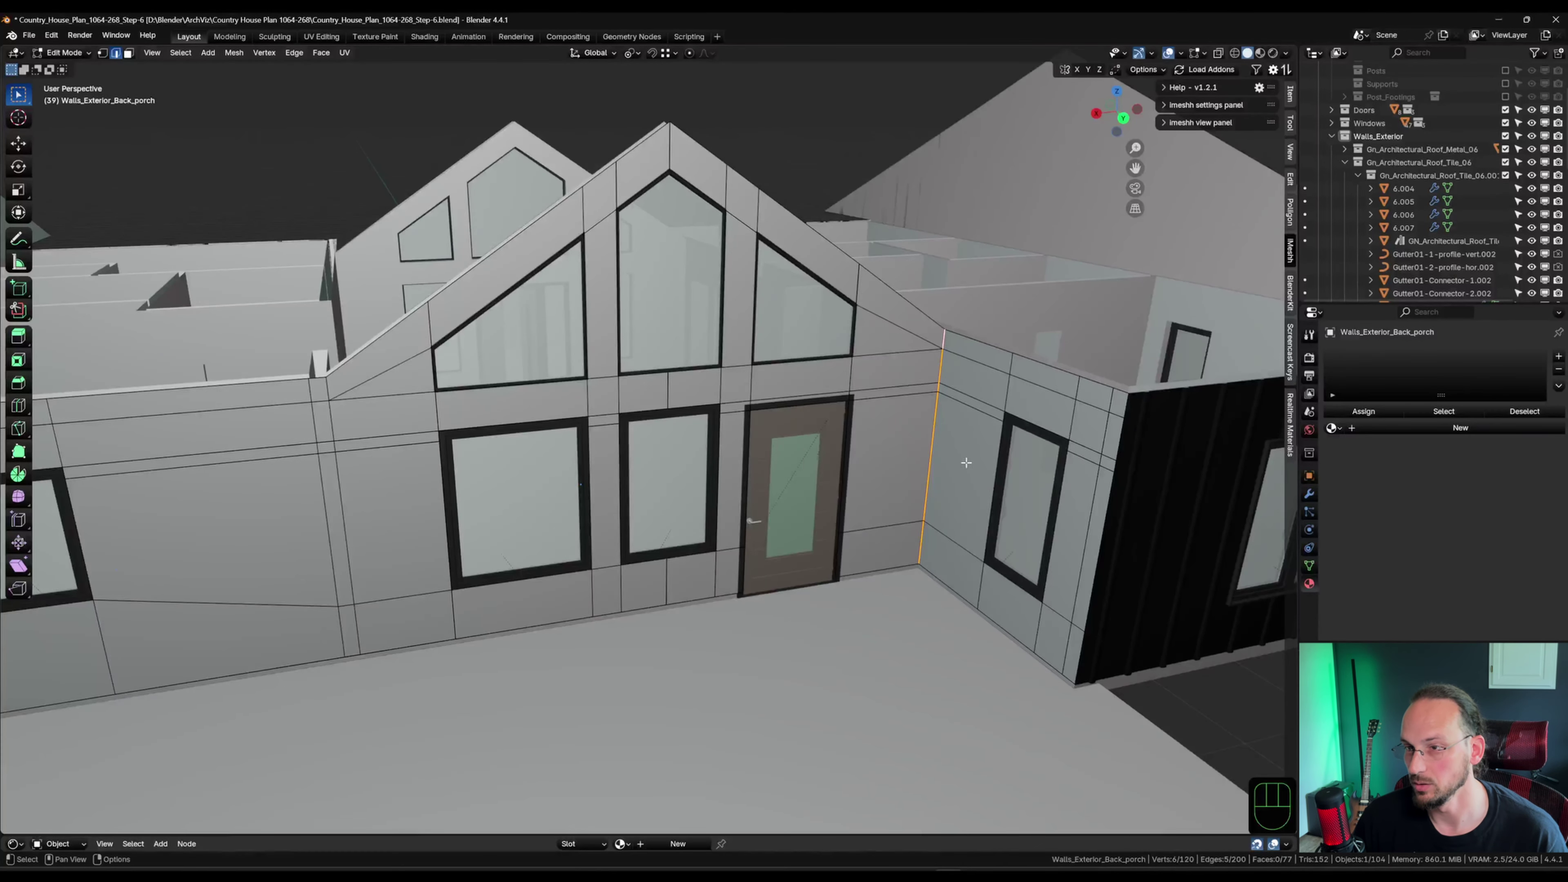
Unwrap the entire back porch wall mesh with the Angle Based method.
{"action": "scroll", "coordinate": [967, 462], "scroll_direction": "down", "scroll_amount": 5}
{"action": "key", "text": "a"}
{"action": "key", "text": "u"}
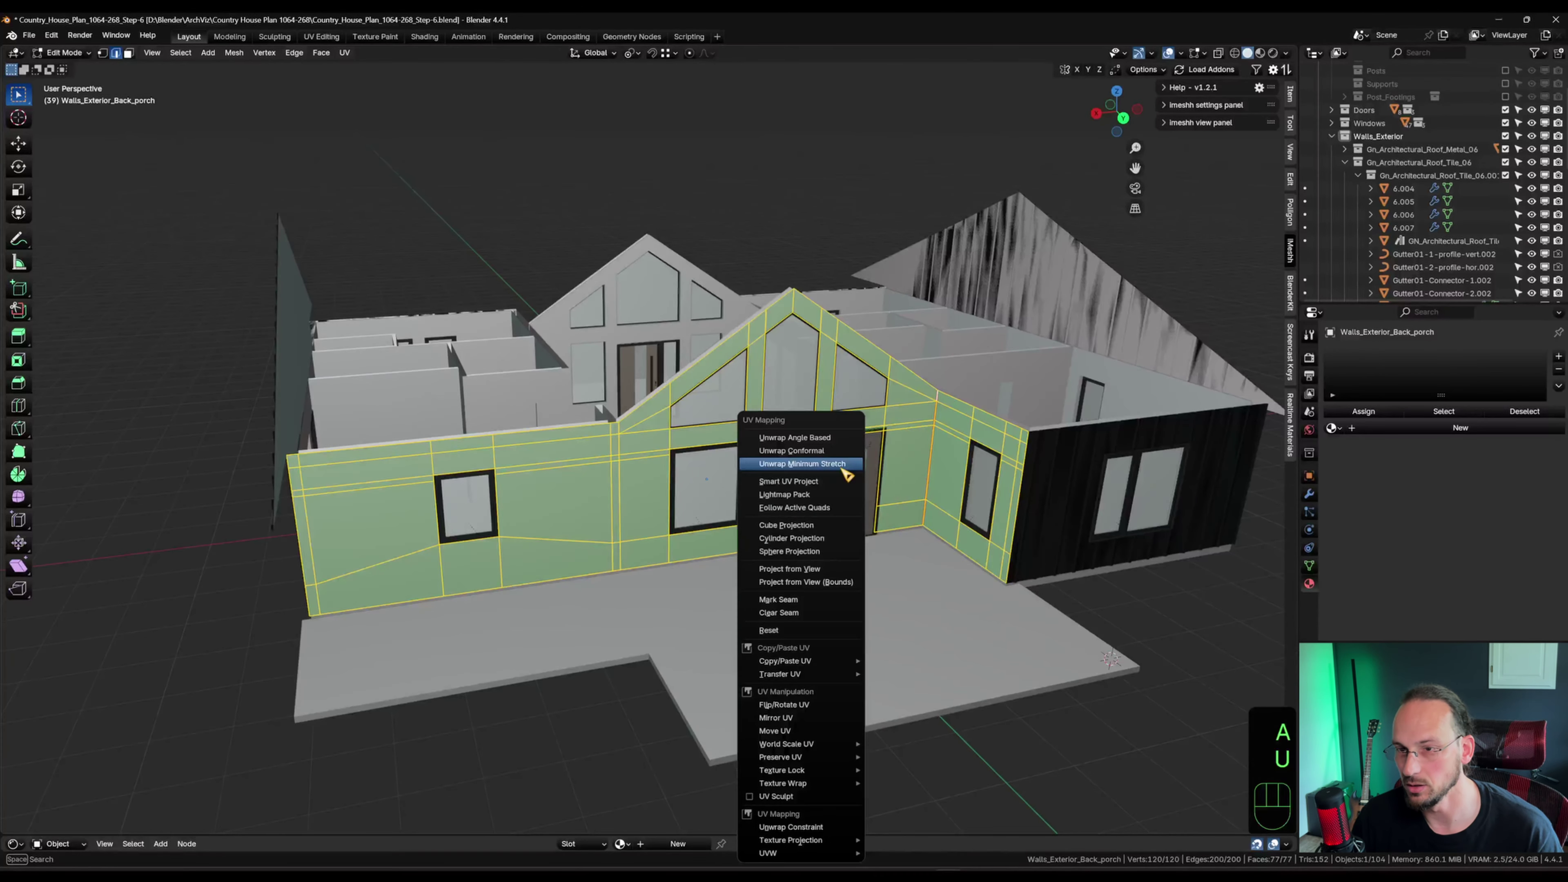
{"action": "left_click", "coordinate": [843, 441]}
Switch to the UV Editing workspace and merge all of the wall's vertices by distance at 0.1 mm.
{"action": "left_click", "coordinate": [321, 36]}
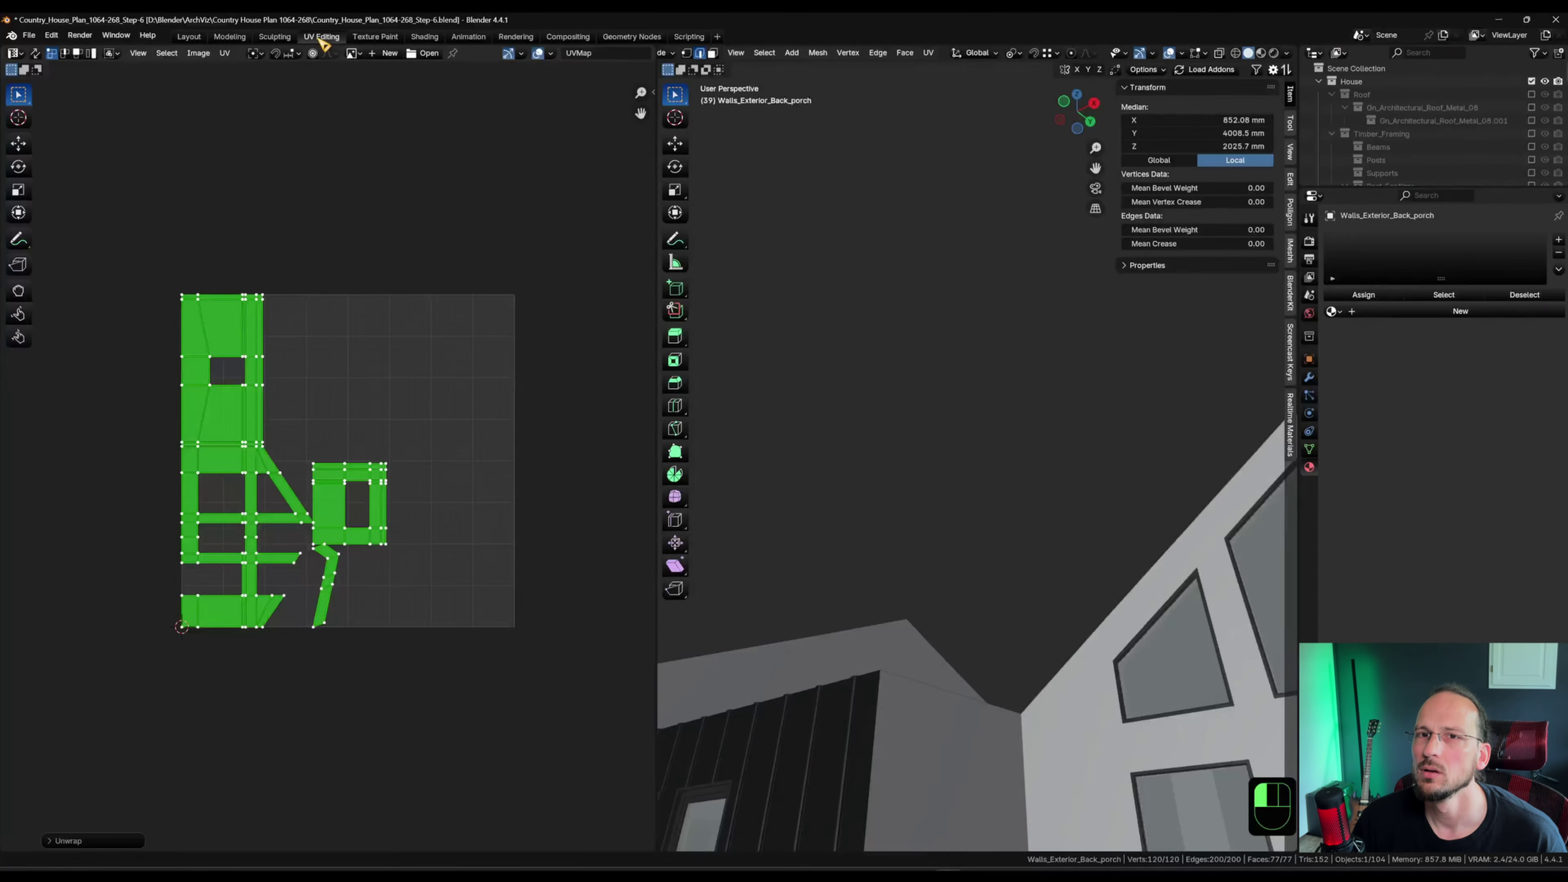
{"action": "scroll", "coordinate": [307, 618], "scroll_direction": "up", "scroll_amount": 5}
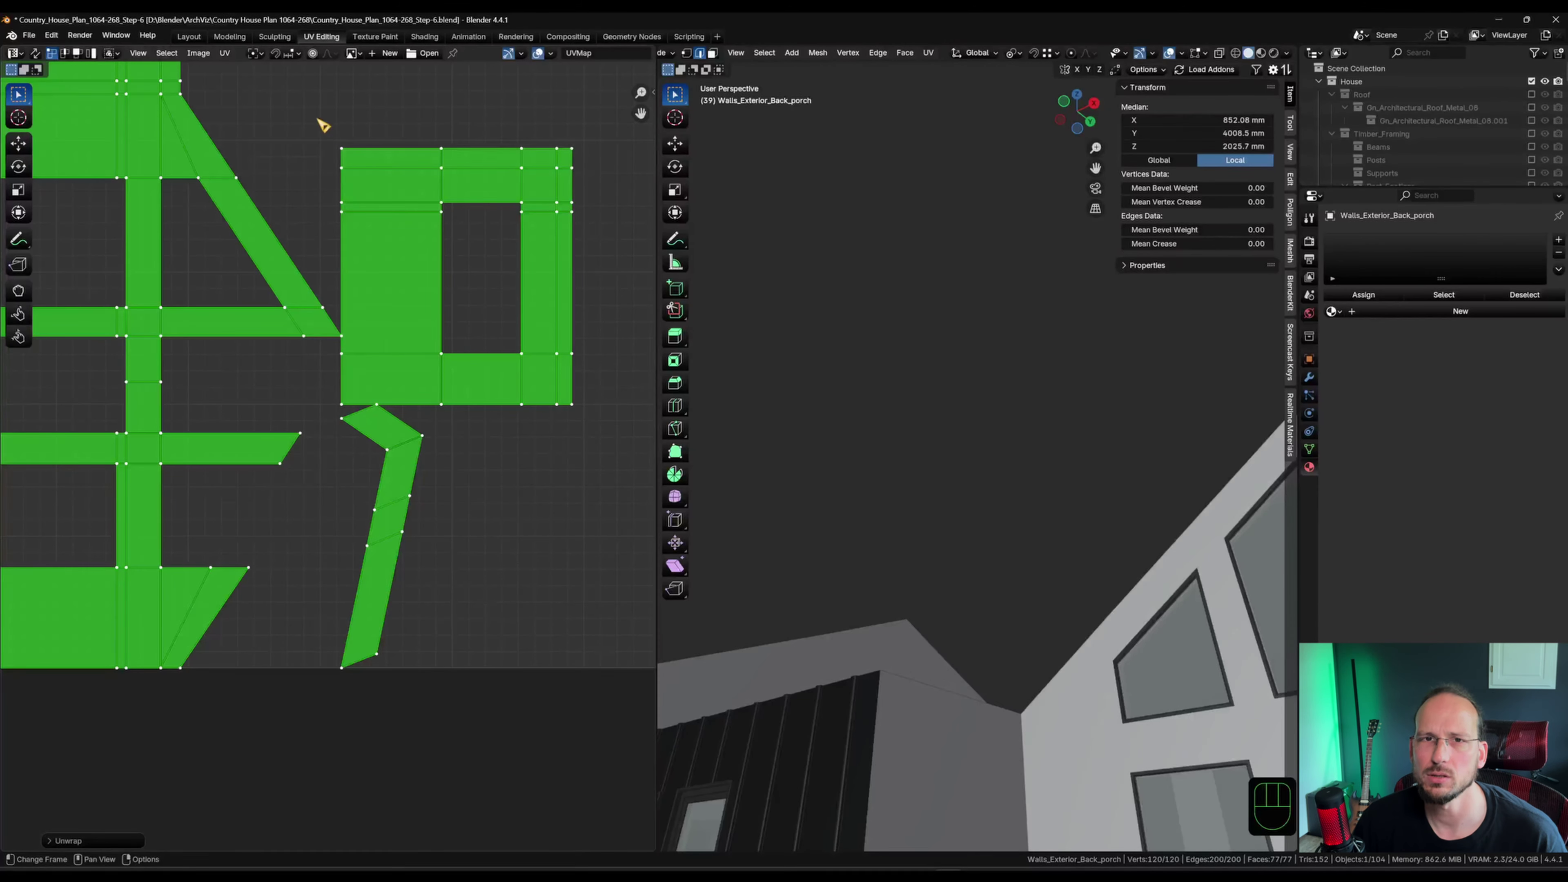
{"action": "scroll", "coordinate": [931, 563], "scroll_direction": "down", "scroll_amount": 5}
{"action": "mouse_move", "coordinate": [931, 564]}
{"action": "middle_mouse_down", "text": "shift"}
{"action": "mouse_move", "coordinate": [927, 626]}
{"action": "mouse_move", "coordinate": [955, 658]}
{"action": "mouse_move", "coordinate": [1265, 664]}
{"action": "mouse_move", "coordinate": [951, 550]}
{"action": "middle_mouse_up", "text": "shift"}
{"action": "middle_click_drag", "start_coordinate": [951, 549], "coordinate": [1127, 549]}
{"action": "key", "text": "a"}
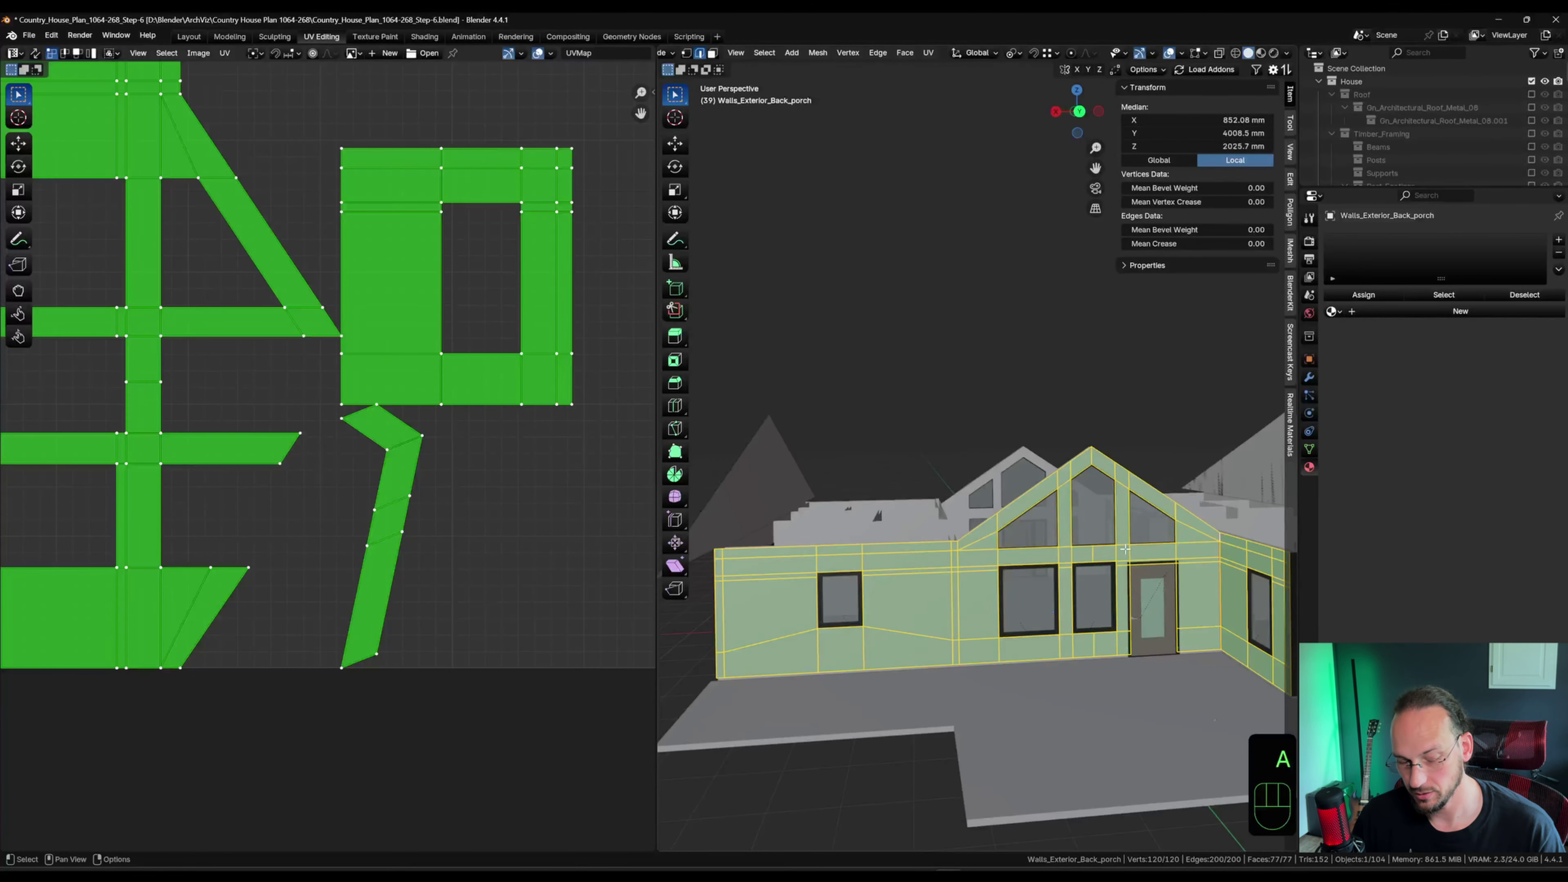
{"action": "key", "text": "u"}
{"action": "key", "text": "m"}
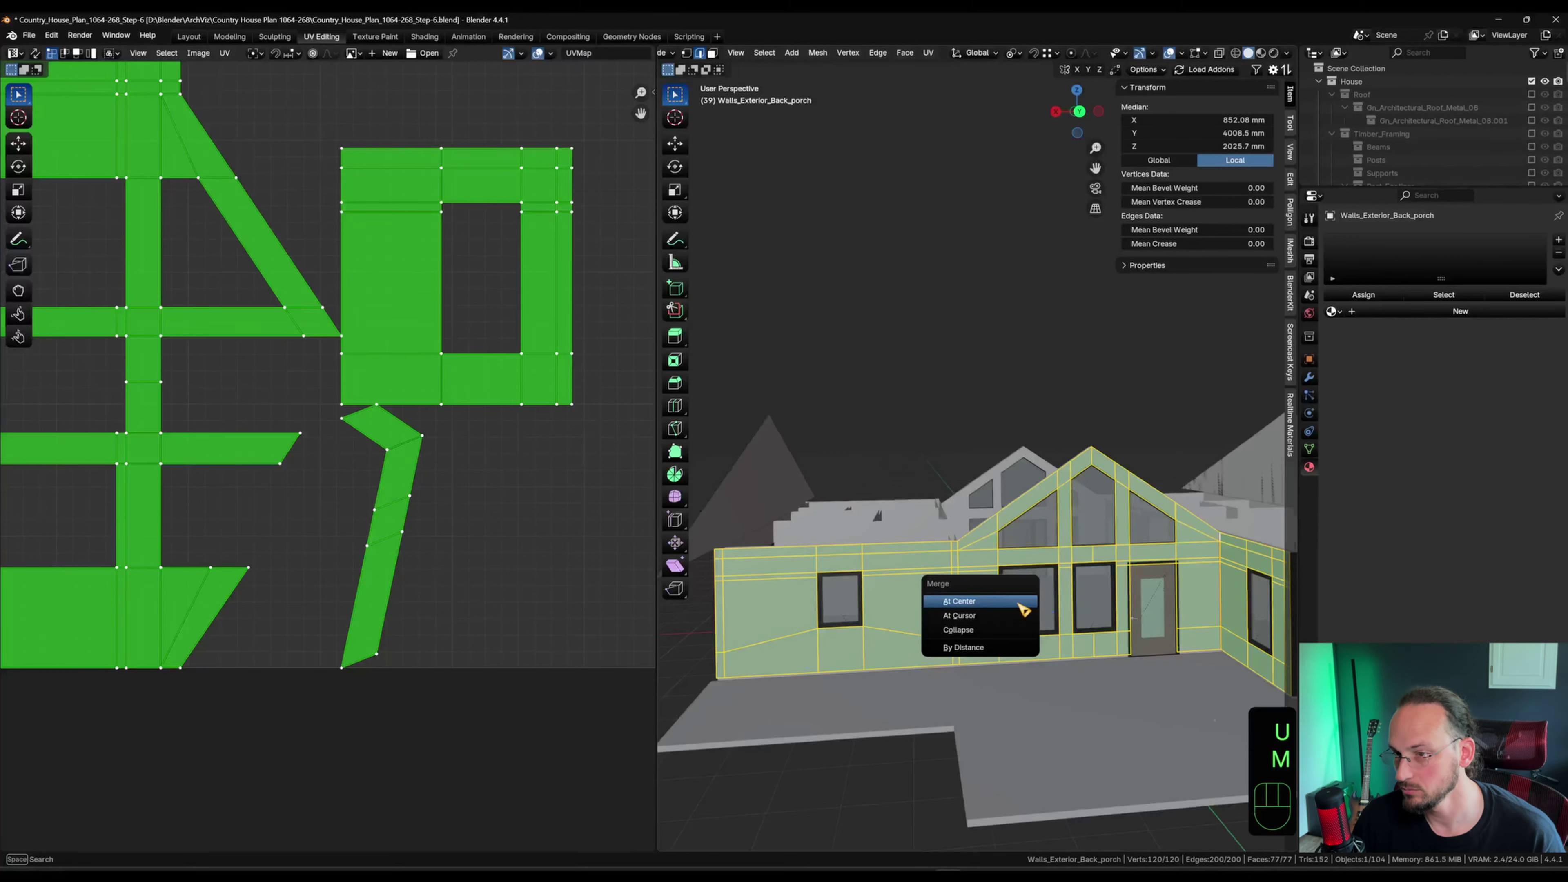
{"action": "left_click", "coordinate": [991, 648]}
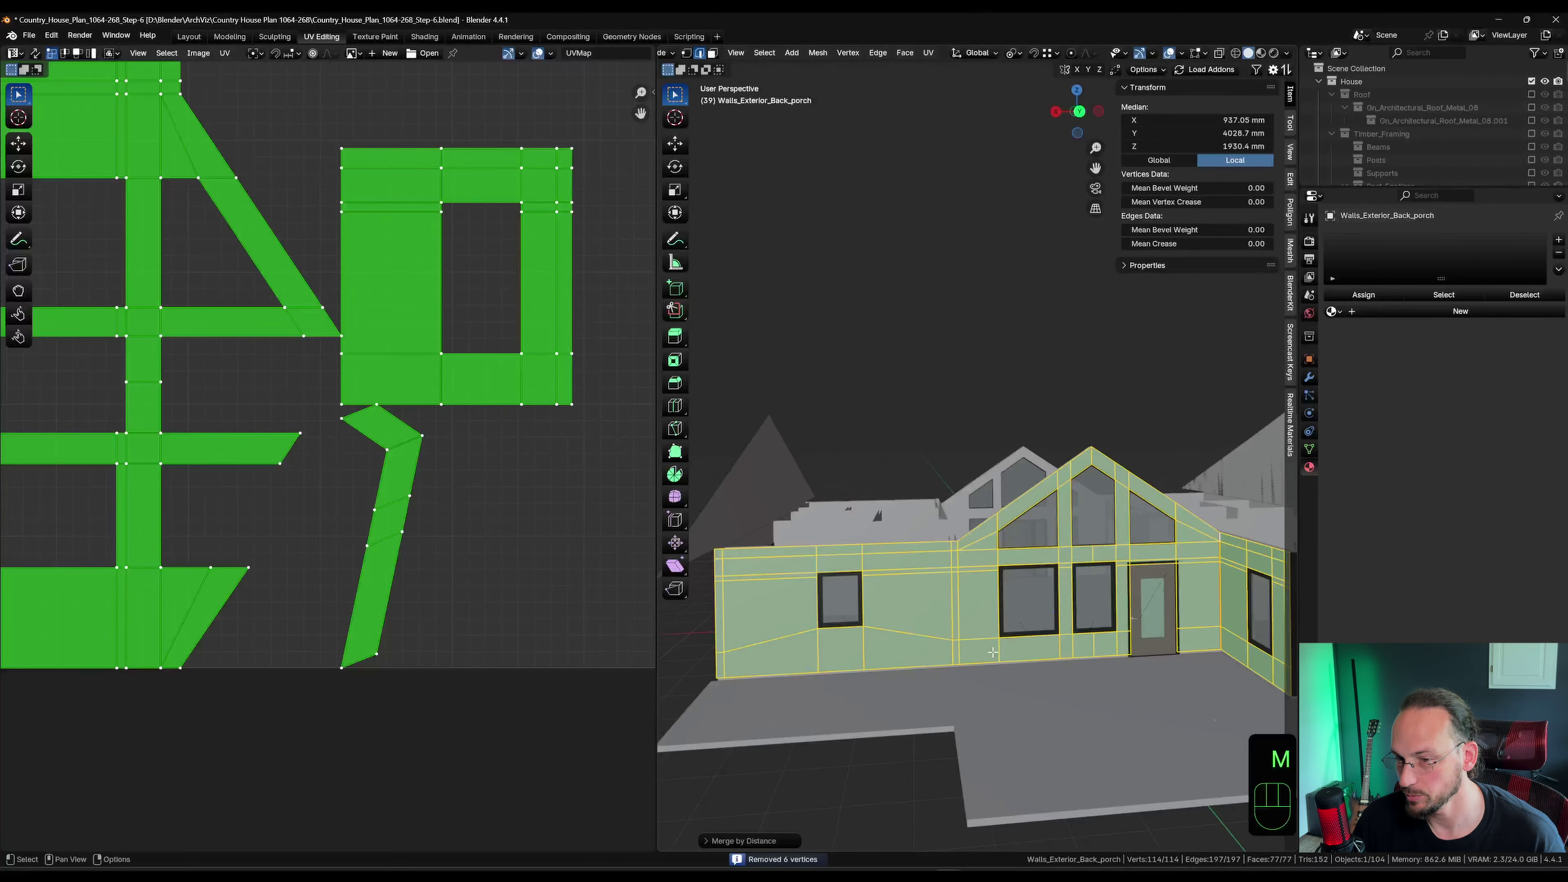
{"action": "left_click", "coordinate": [707, 840]}
{"action": "left_click_drag", "start_coordinate": [822, 808], "coordinate": [805, 809], "text": "shift"}
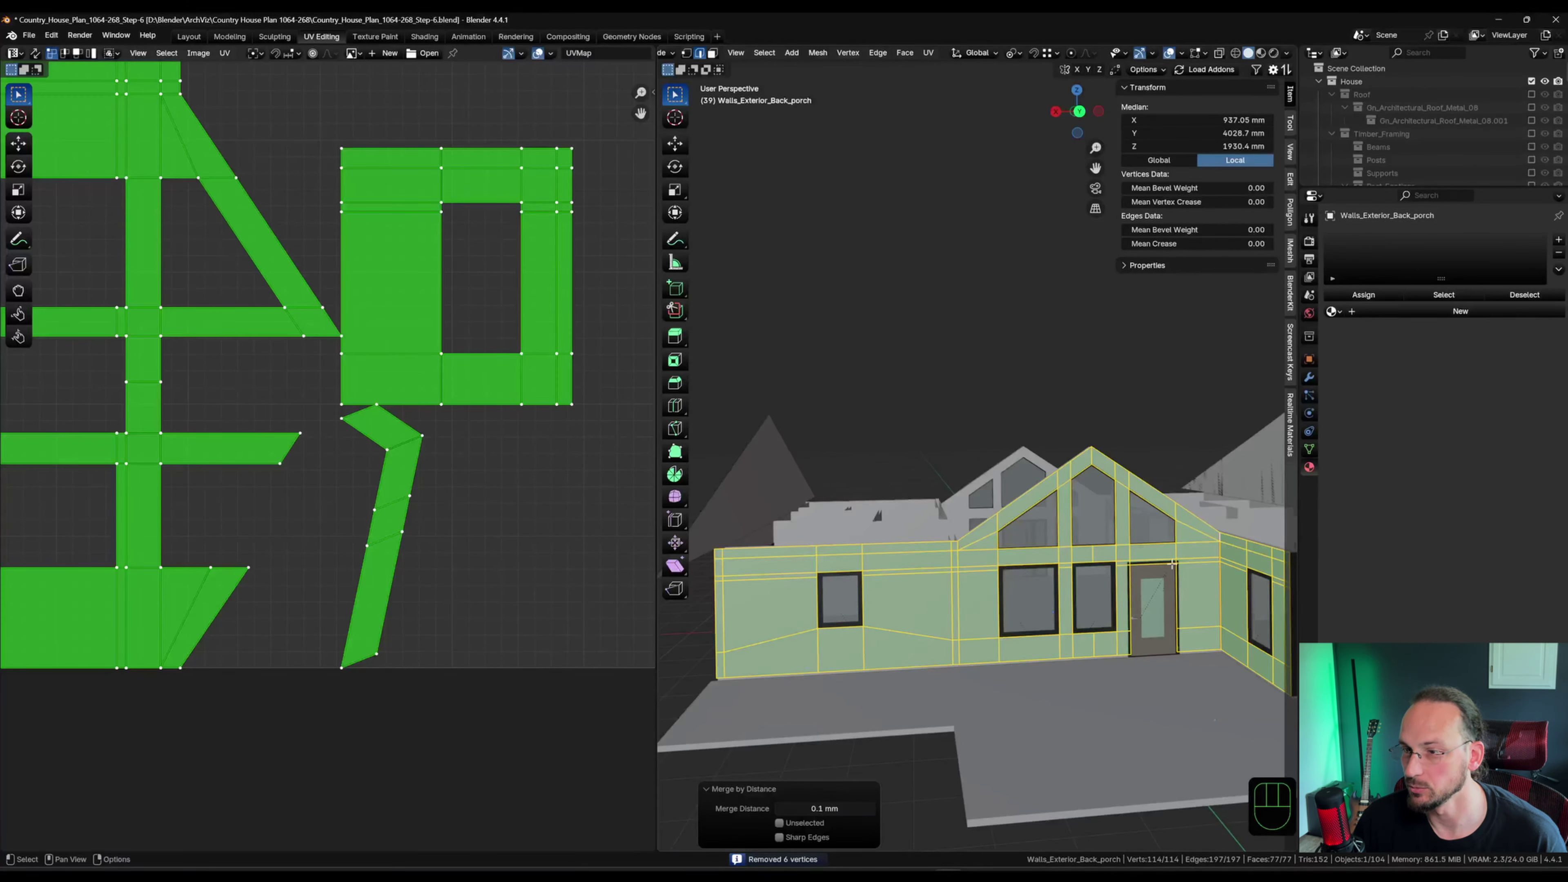
Redo the Angle Based unwrap on the merged wall mesh.
{"action": "middle_click_drag", "start_coordinate": [1099, 547], "coordinate": [1046, 544]}
{"action": "key", "text": "u"}
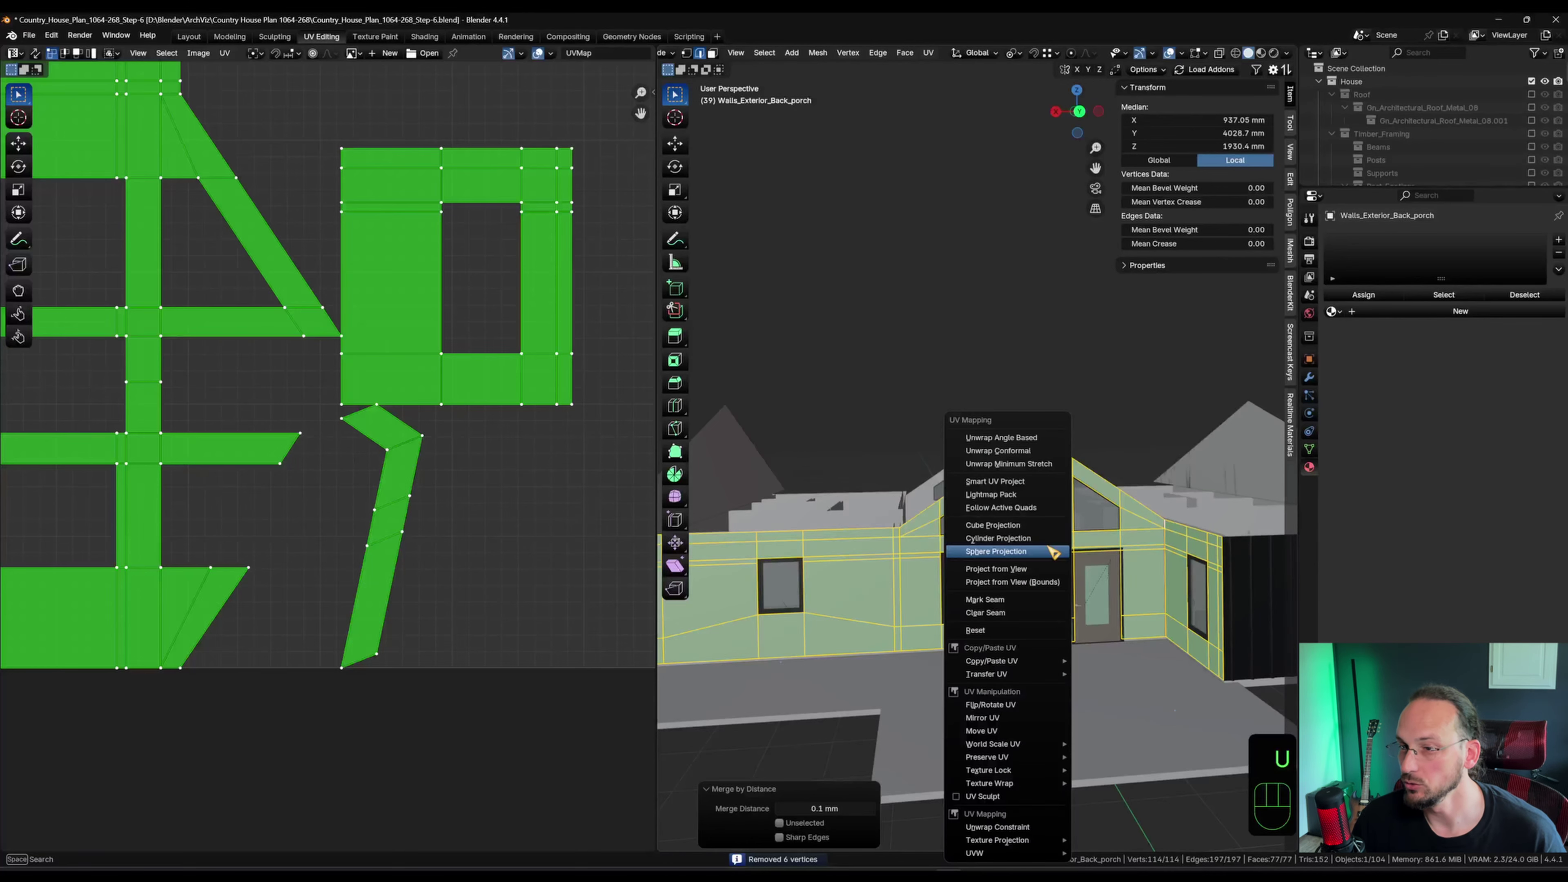
{"action": "left_click", "coordinate": [1043, 441]}
{"action": "scroll", "coordinate": [420, 550], "scroll_direction": "down", "scroll_amount": 3}
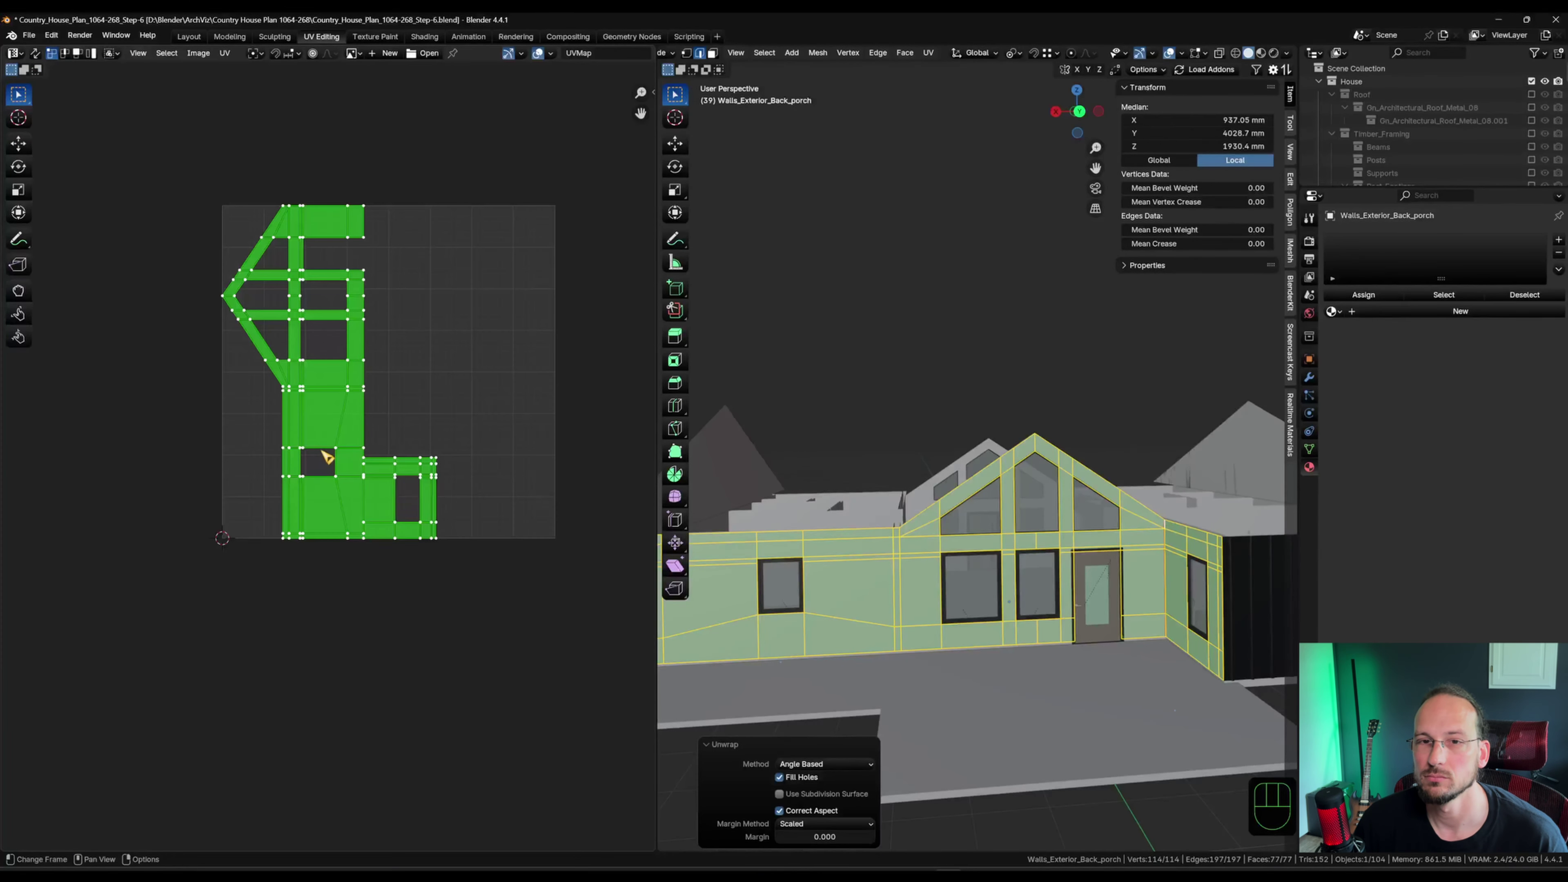
Rotate the large gabled wall's UV island by 90 degrees so it stands upright, and reposition it within the UV area.
{"action": "left_click_drag", "start_coordinate": [187, 283], "coordinate": [447, 412]}
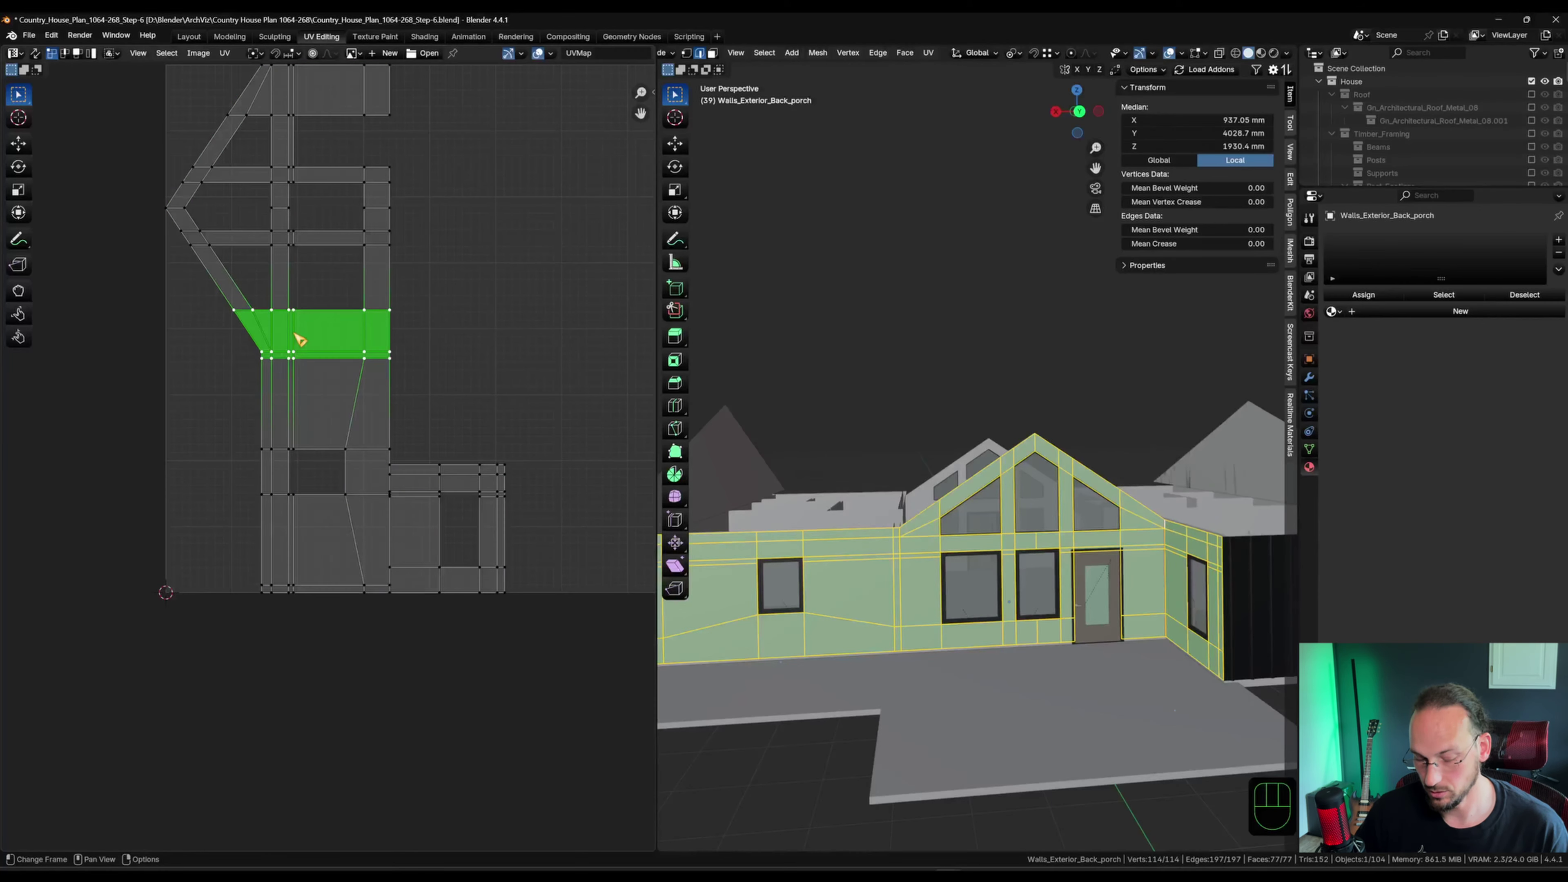
{"action": "key", "text": "ctrl+l"}
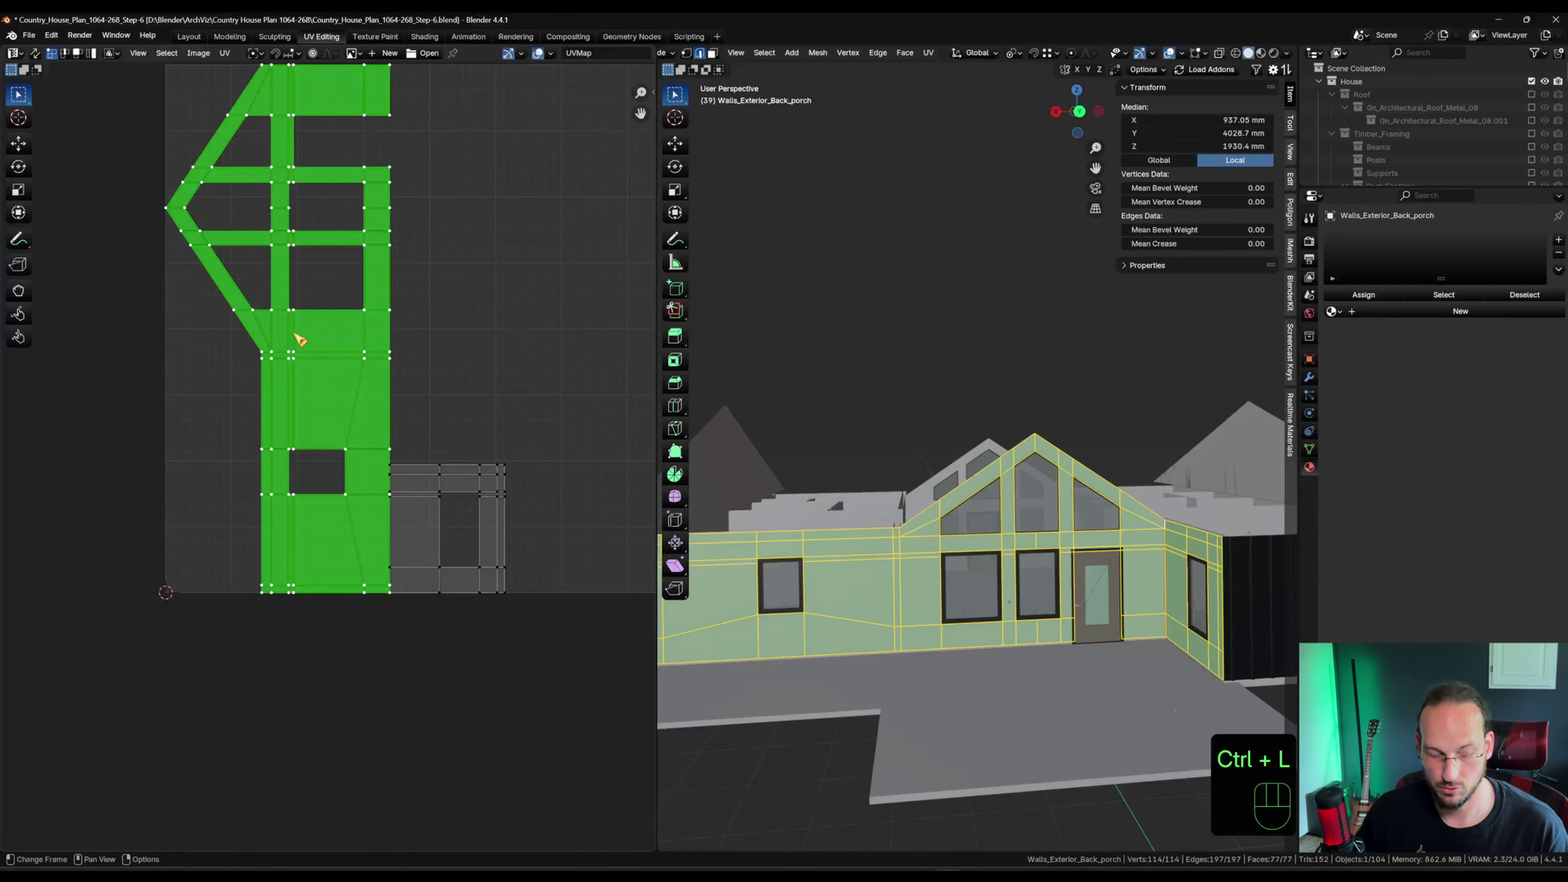
{"action": "key", "text": "r"}
{"action": "key", "text": "KP_9"}
{"action": "key", "text": "KP_0"}
{"action": "scroll", "coordinate": [295, 339], "scroll_direction": "down", "scroll_amount": 3}
{"action": "key", "text": "KP_Enter"}
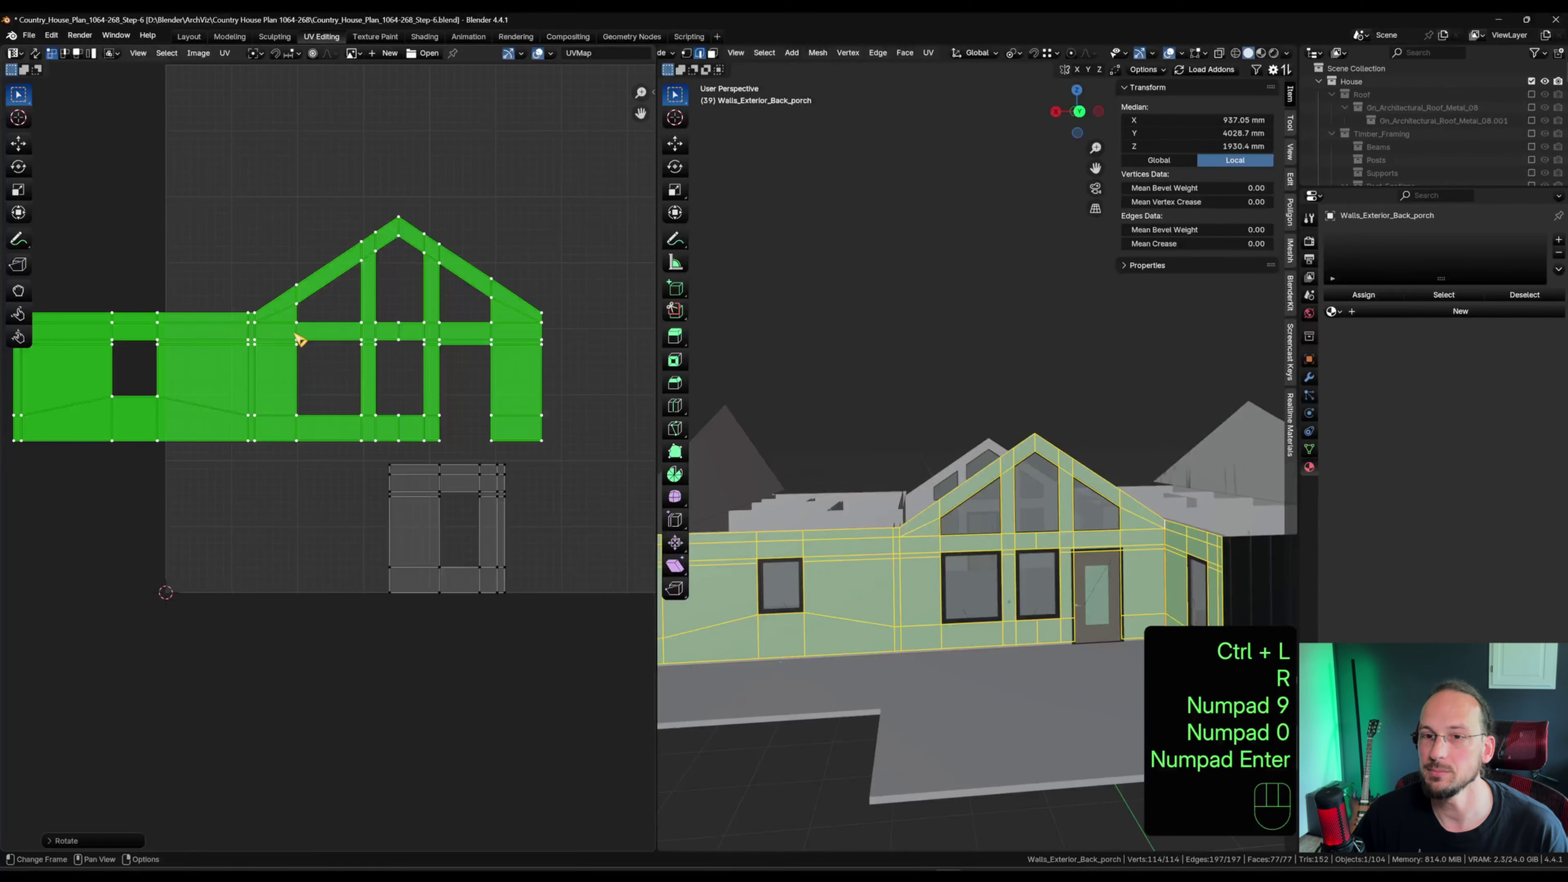
{"action": "key", "text": "g"}
{"action": "left_click", "coordinate": [364, 332]}
Move the small side wall's UV island by its lower corner to line up against the end of the gabled wall island.
{"action": "left_click_drag", "start_coordinate": [323, 392], "coordinate": [440, 501]}
{"action": "scroll", "coordinate": [459, 456], "scroll_direction": "up", "scroll_amount": 4}
{"action": "middle_click_drag", "start_coordinate": [478, 438], "coordinate": [384, 533]}
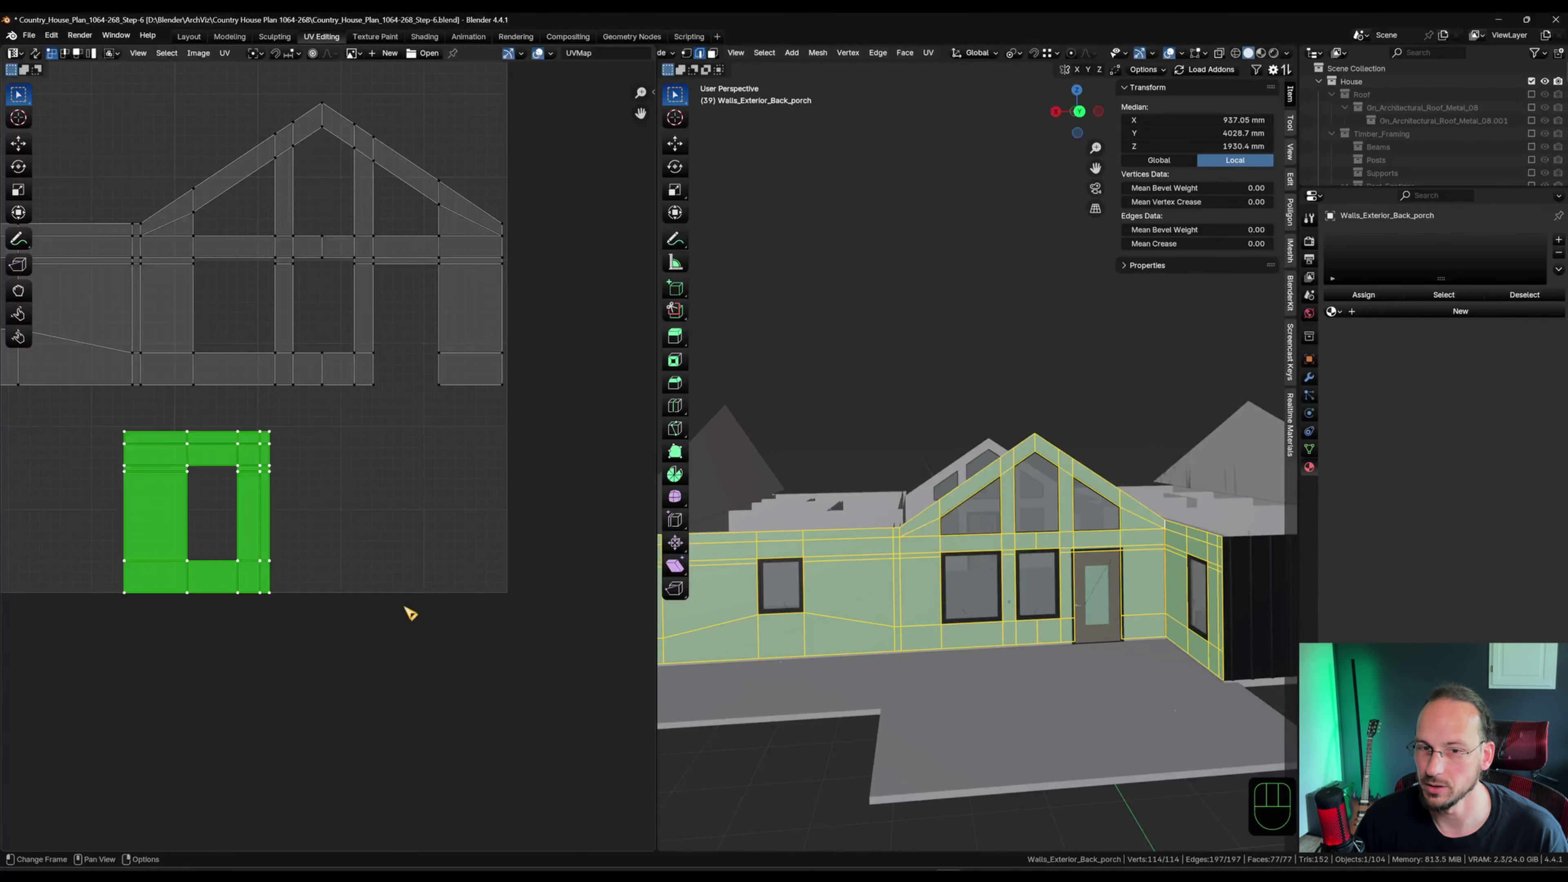
{"action": "key", "text": "g"}
{"action": "key", "text": "b"}
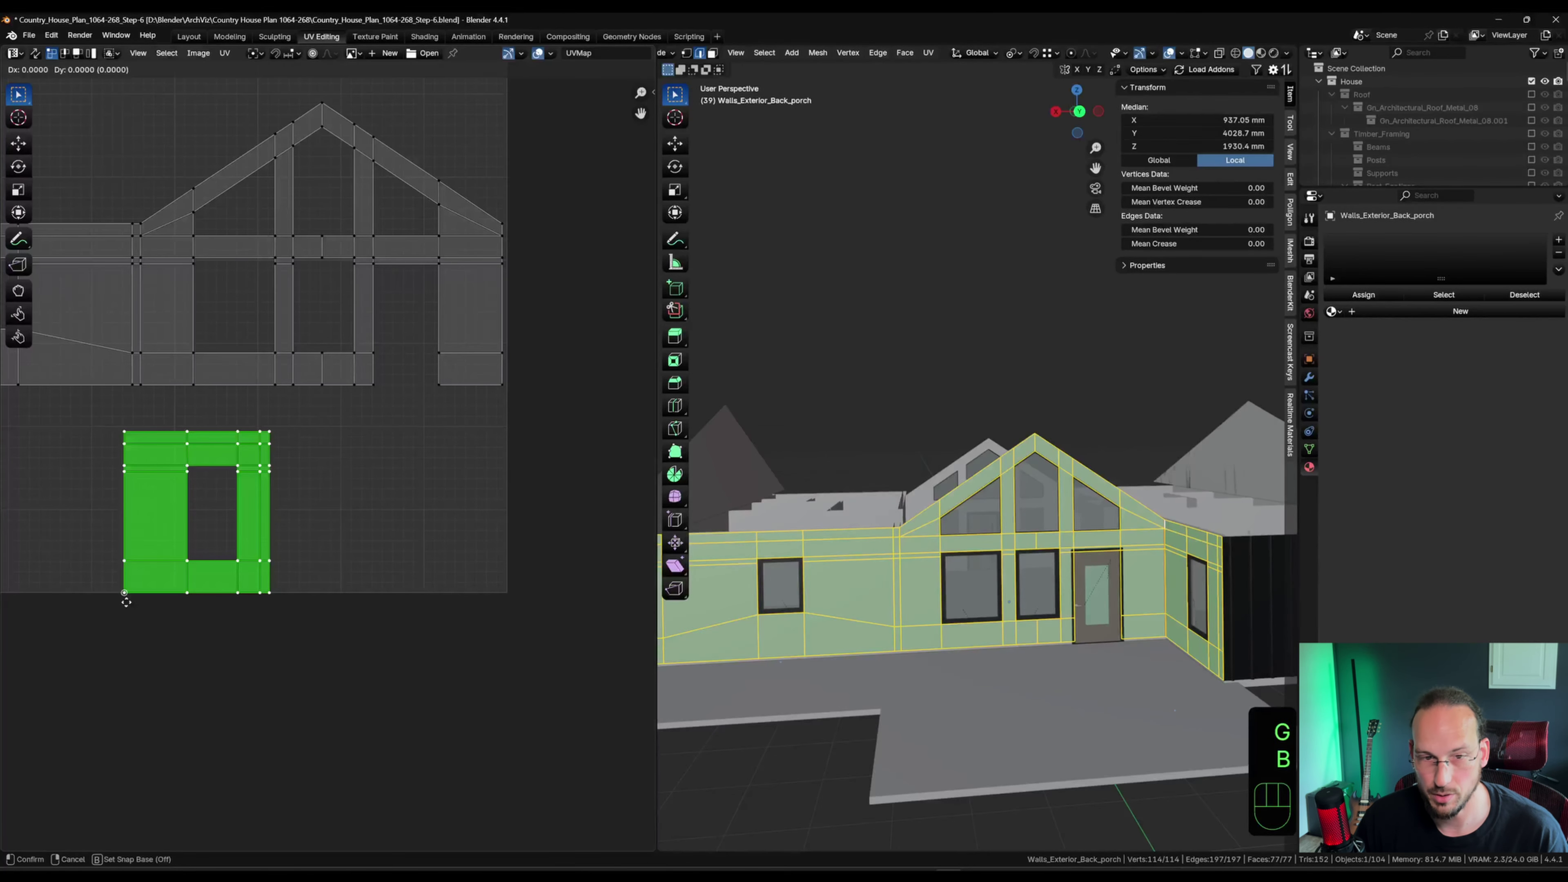
{"action": "left_click", "coordinate": [525, 480]}
{"action": "scroll", "coordinate": [524, 480], "scroll_direction": "down", "scroll_amount": 5}
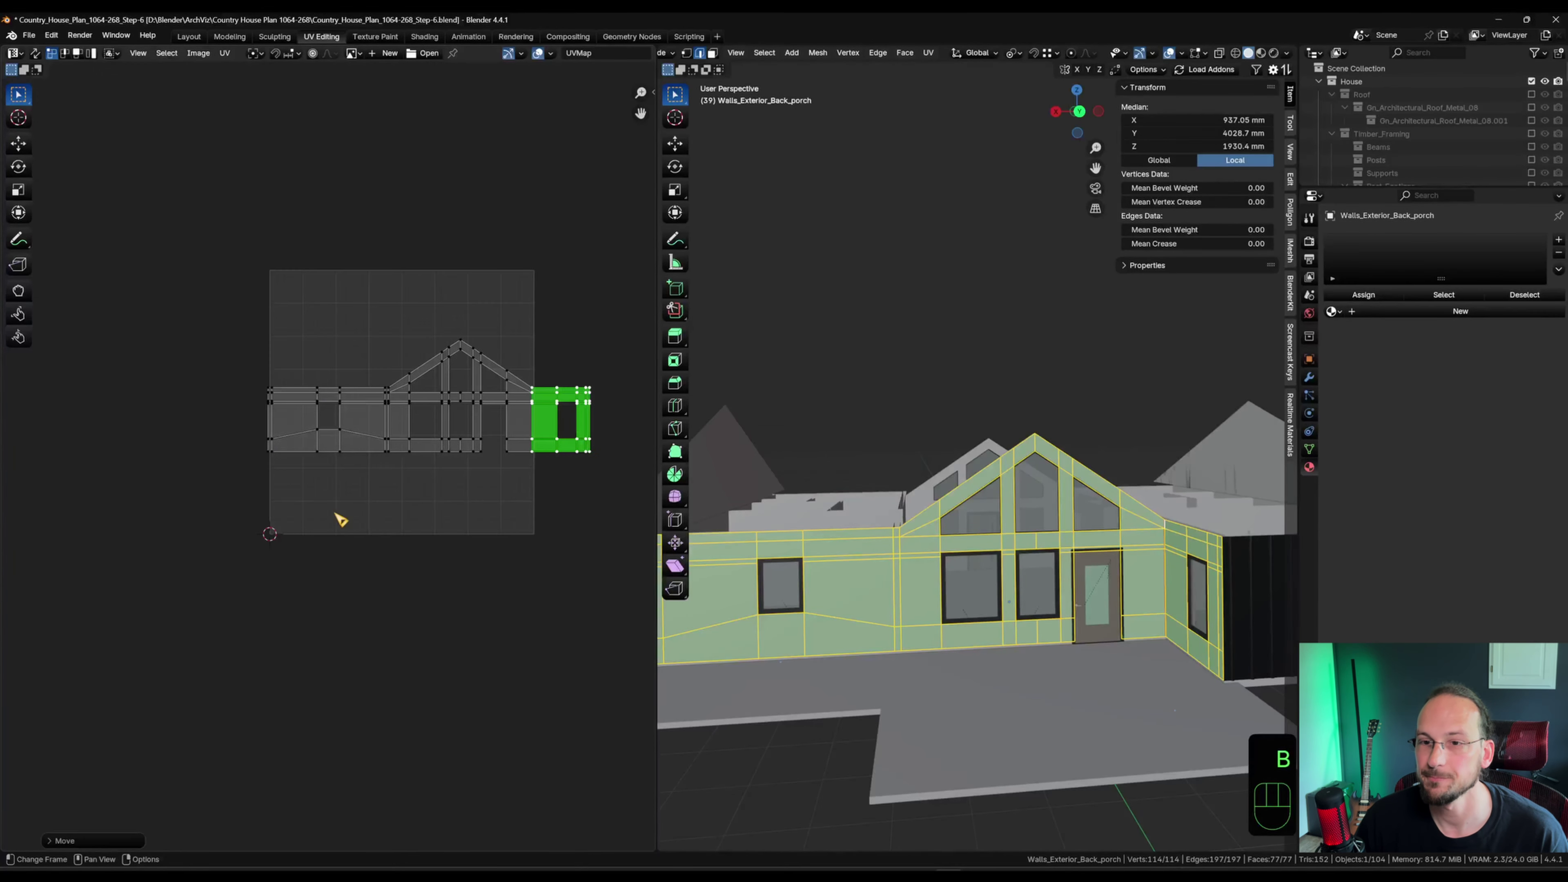
Return to the Layout workspace and join the back porch wall into the GN_Architectural_Roof_Tile_06 generator object.
{"action": "left_click", "coordinate": [189, 36]}
{"action": "middle_click_drag", "start_coordinate": [717, 655], "coordinate": [647, 525]}
{"action": "middle_click_drag", "start_coordinate": [801, 443], "coordinate": [797, 526]}
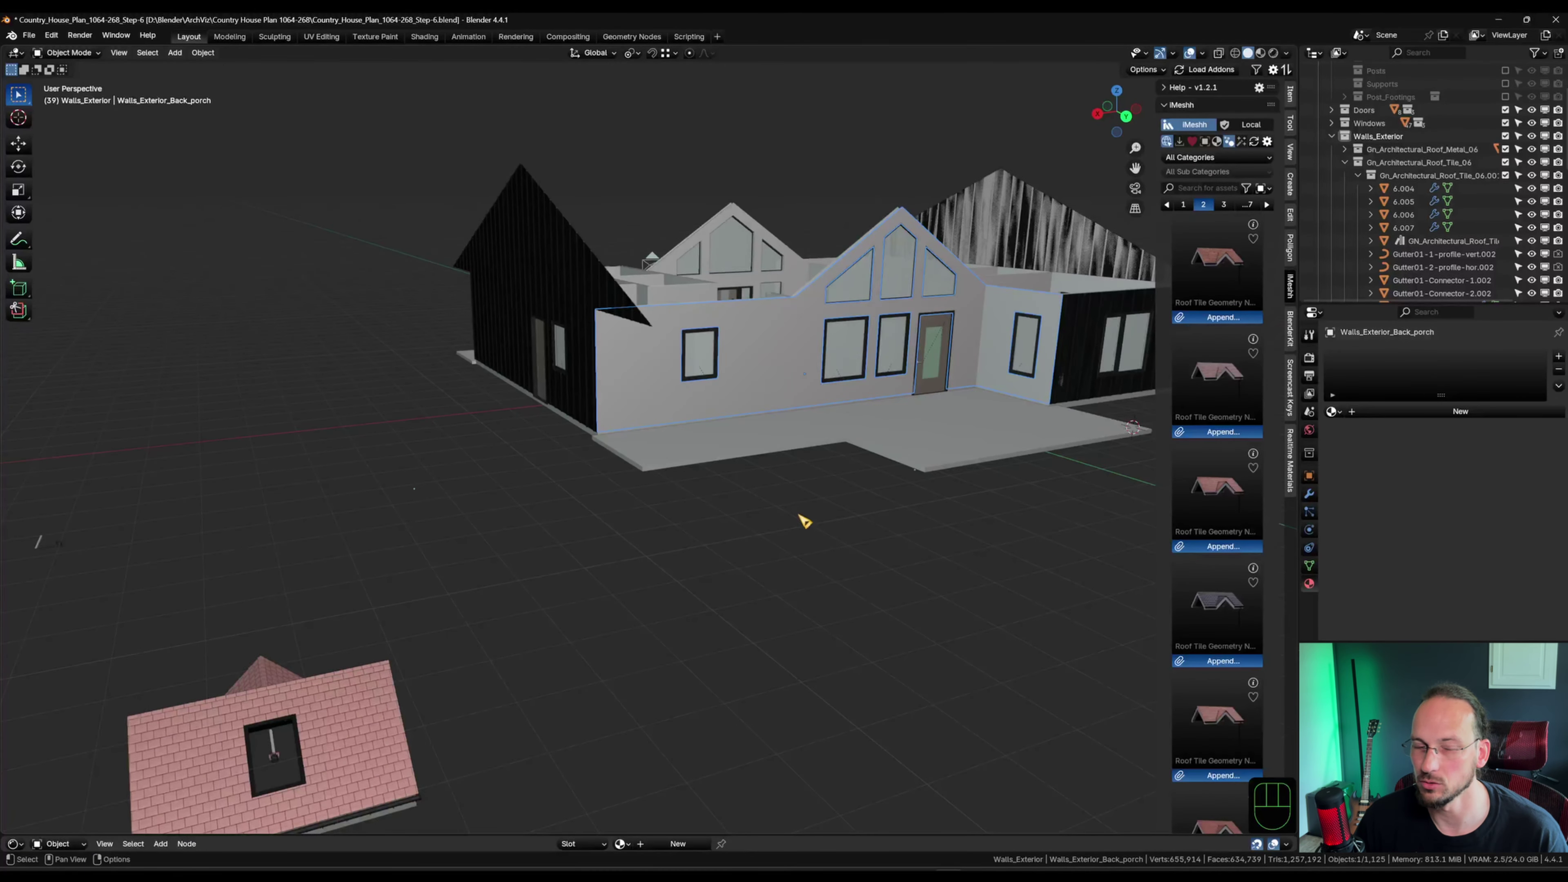
{"action": "left_click", "coordinate": [329, 786], "text": "shift"}
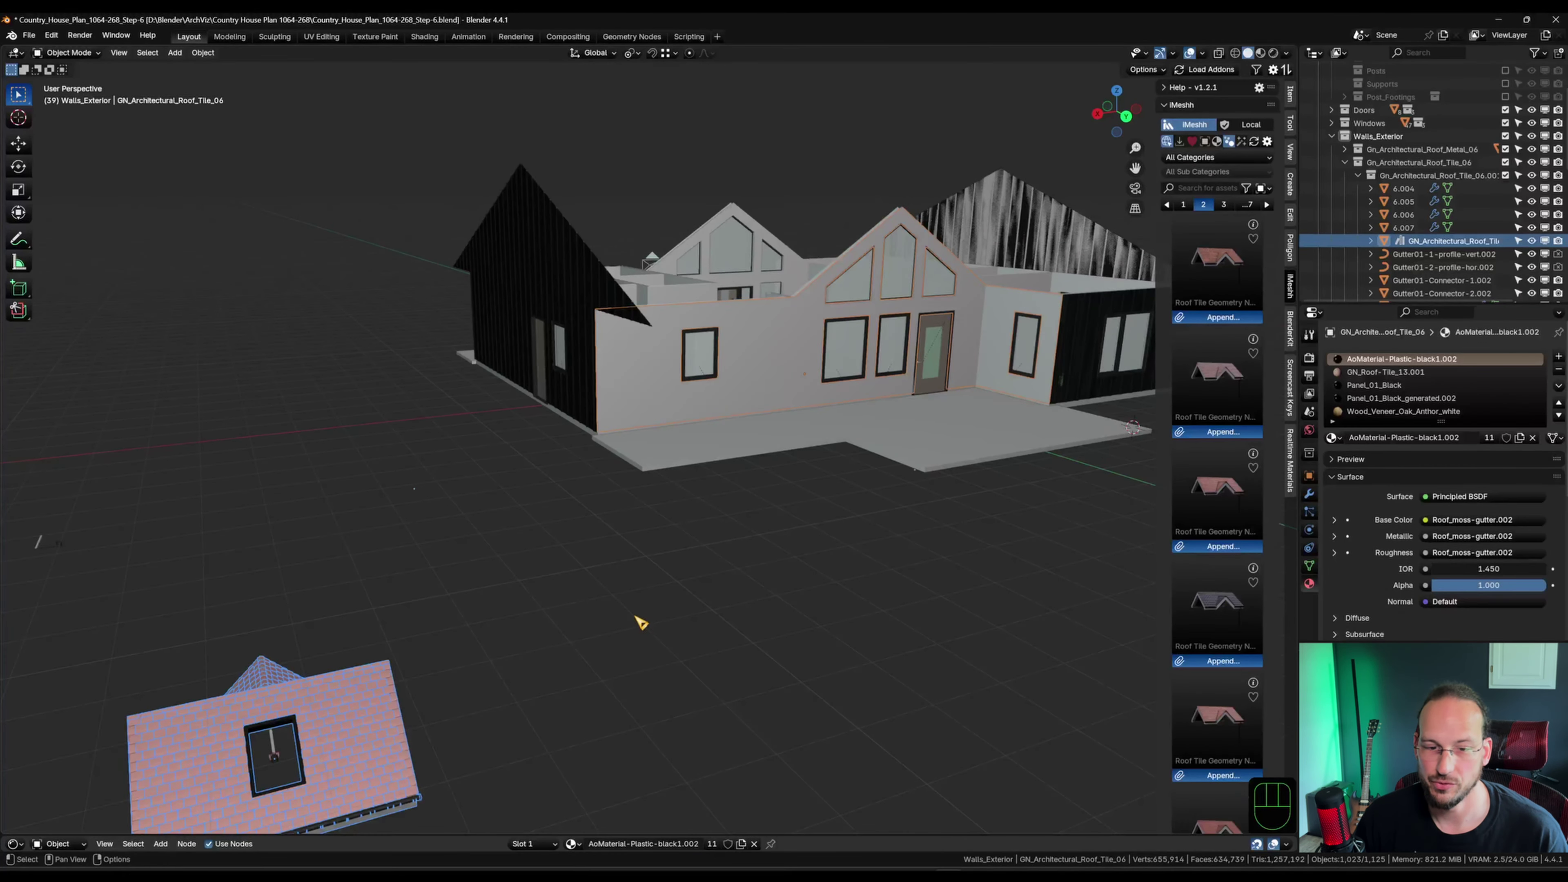
{"action": "key", "text": "ctrl+j"}
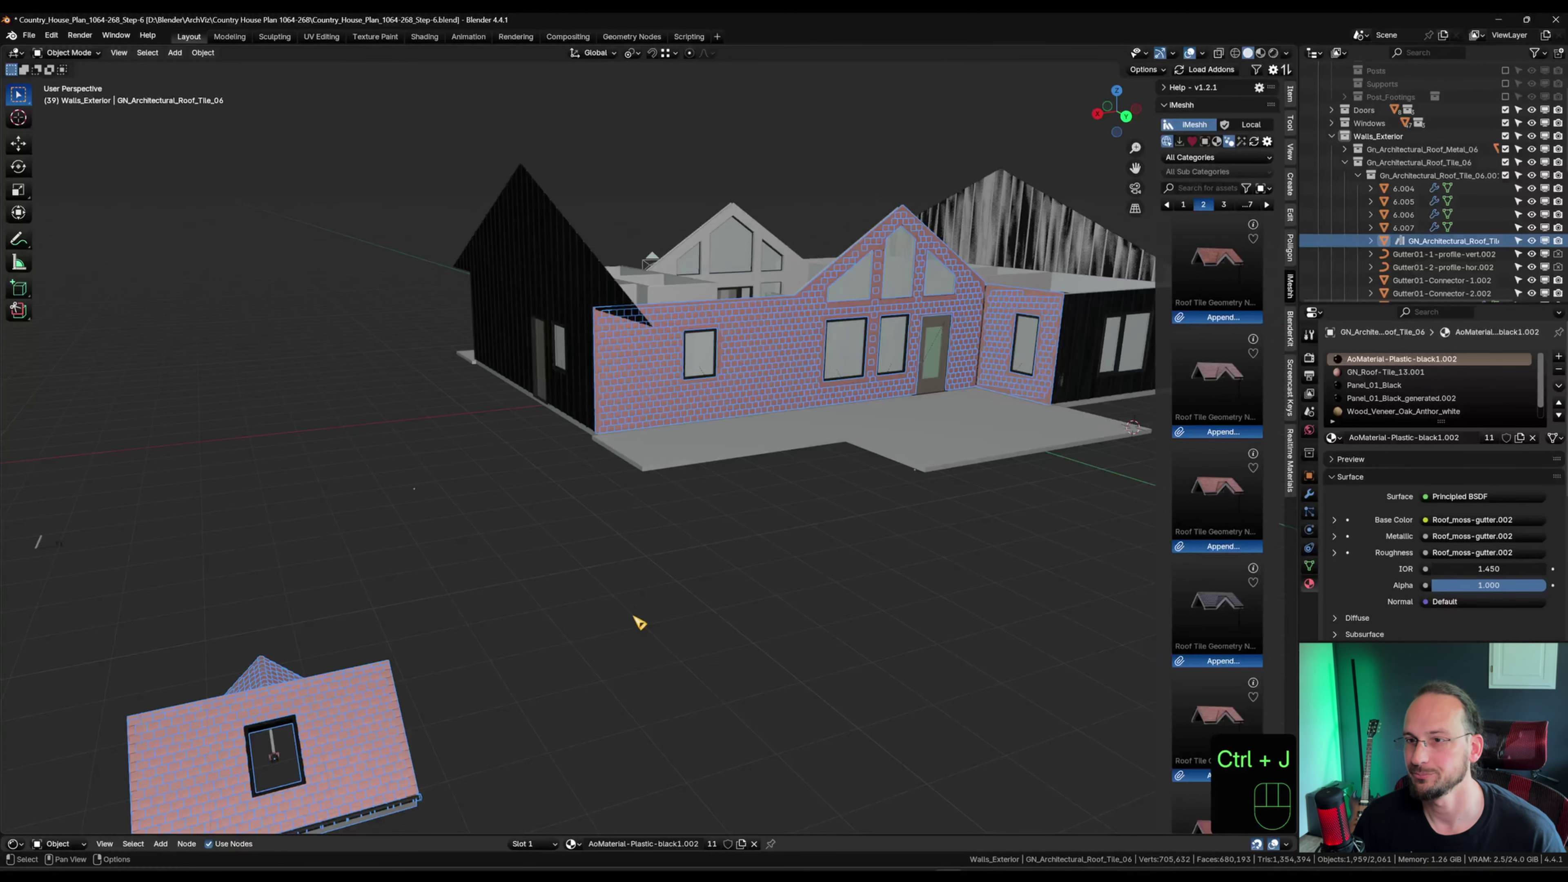
Delete the generator's linked sample roof geometry, leaving only the back porch wall in the mesh.
{"action": "key", "text": "Tab"}
{"action": "middle_click_drag", "start_coordinate": [437, 629], "coordinate": [668, 421], "text": "shift"}
{"action": "left_click_drag", "start_coordinate": [336, 433], "coordinate": [404, 500]}
{"action": "key", "text": "ctrl+l"}
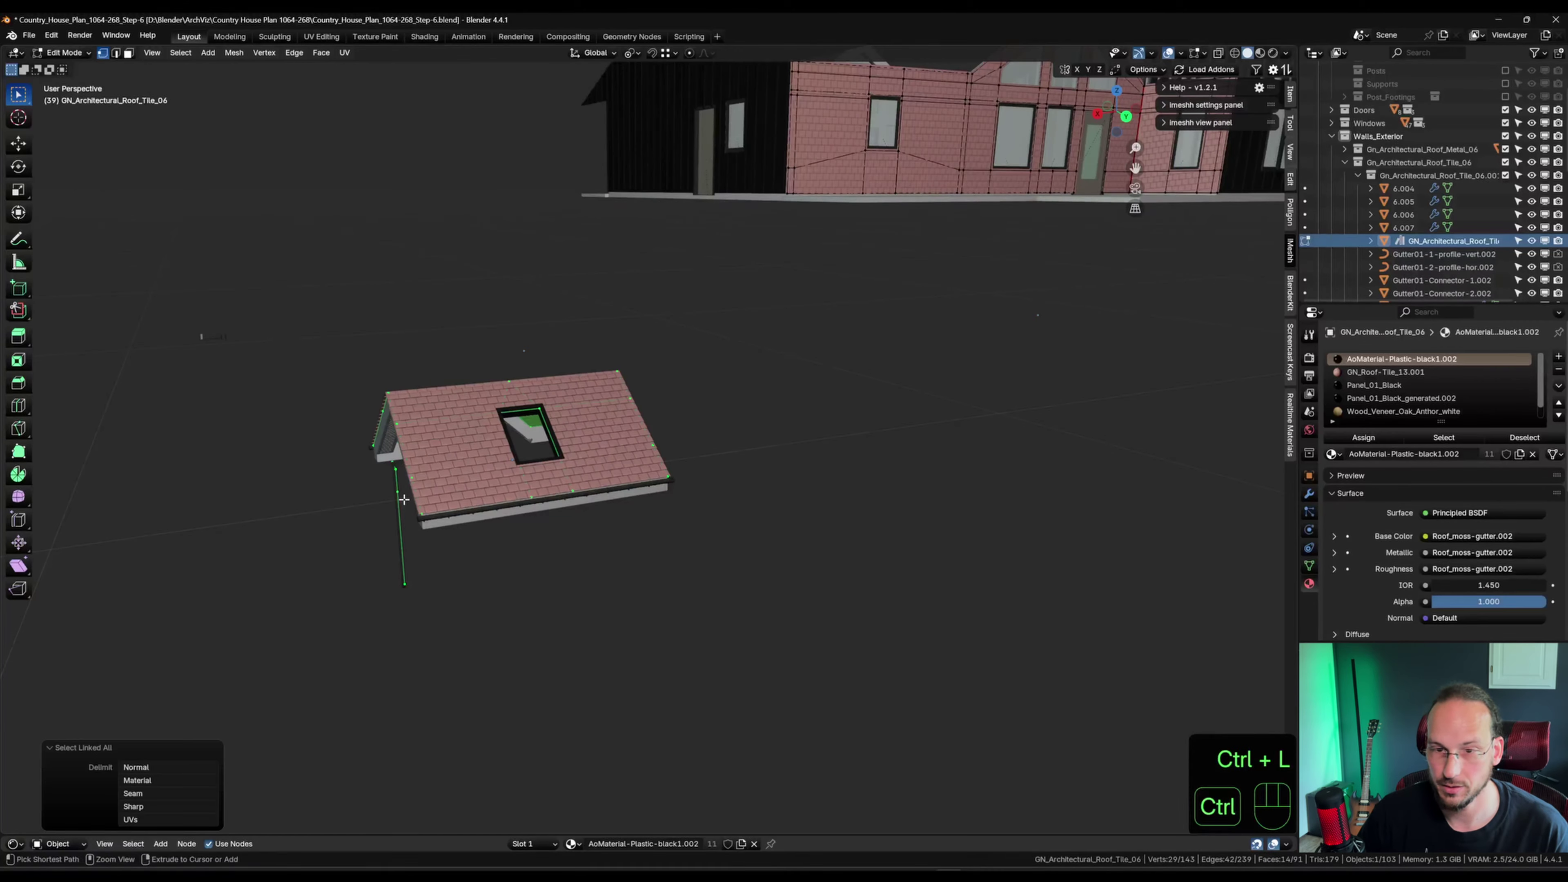
{"action": "key", "text": "x"}
{"action": "left_click", "coordinate": [408, 499]}
{"action": "scroll", "coordinate": [503, 454], "scroll_direction": "down", "scroll_amount": 5}
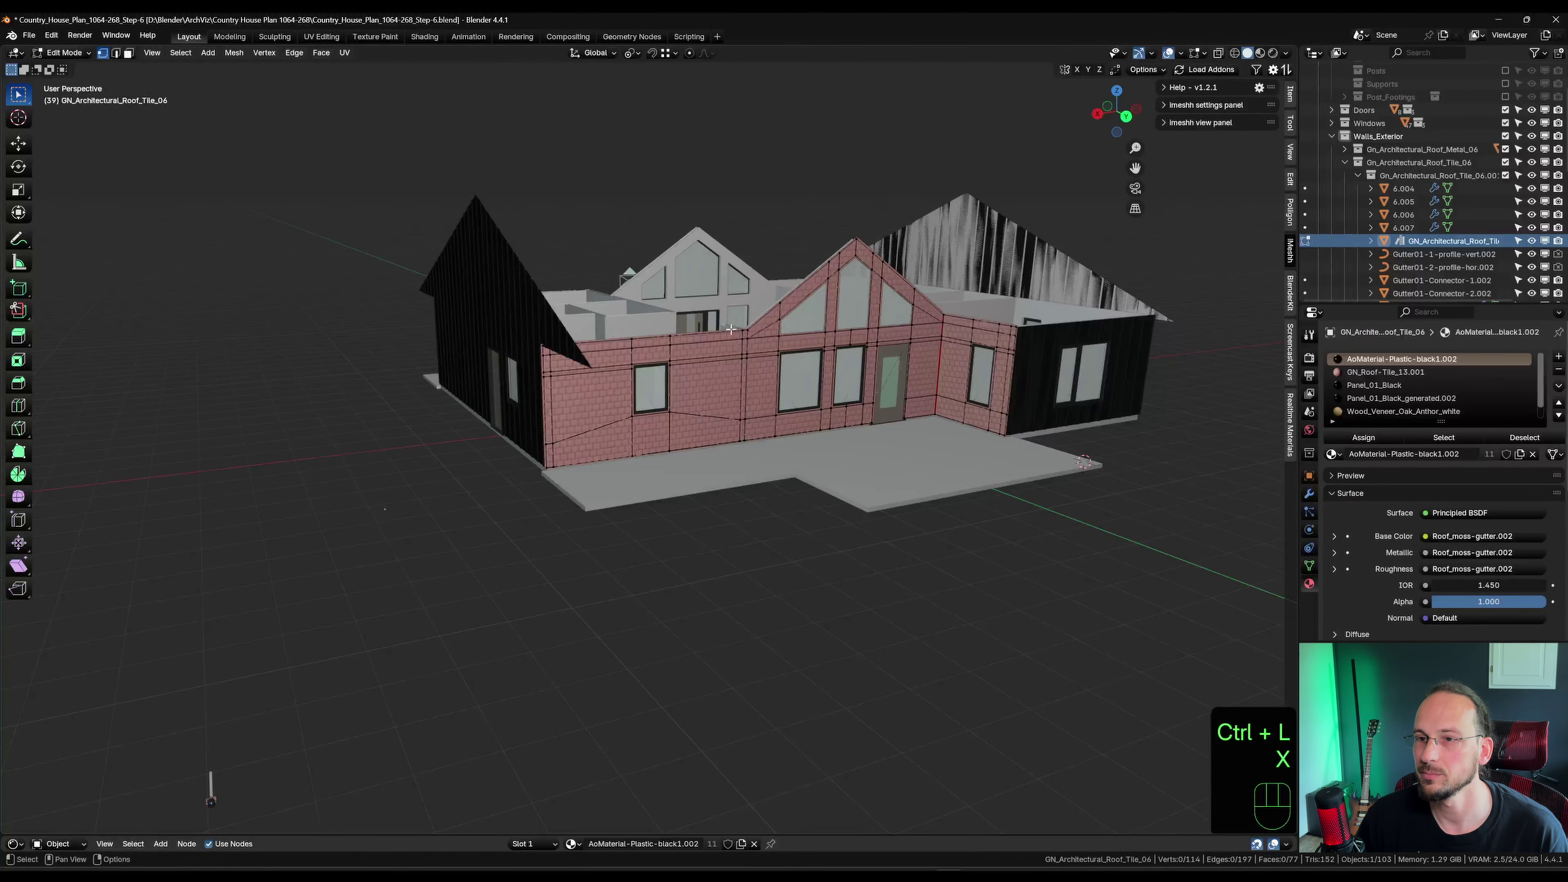
{"action": "key", "text": "Tab"}
Enable Use UV in the tile generator's geometry nodes modifier on the back porch wall.
{"action": "scroll", "coordinate": [738, 426], "scroll_direction": "up", "scroll_amount": 8}
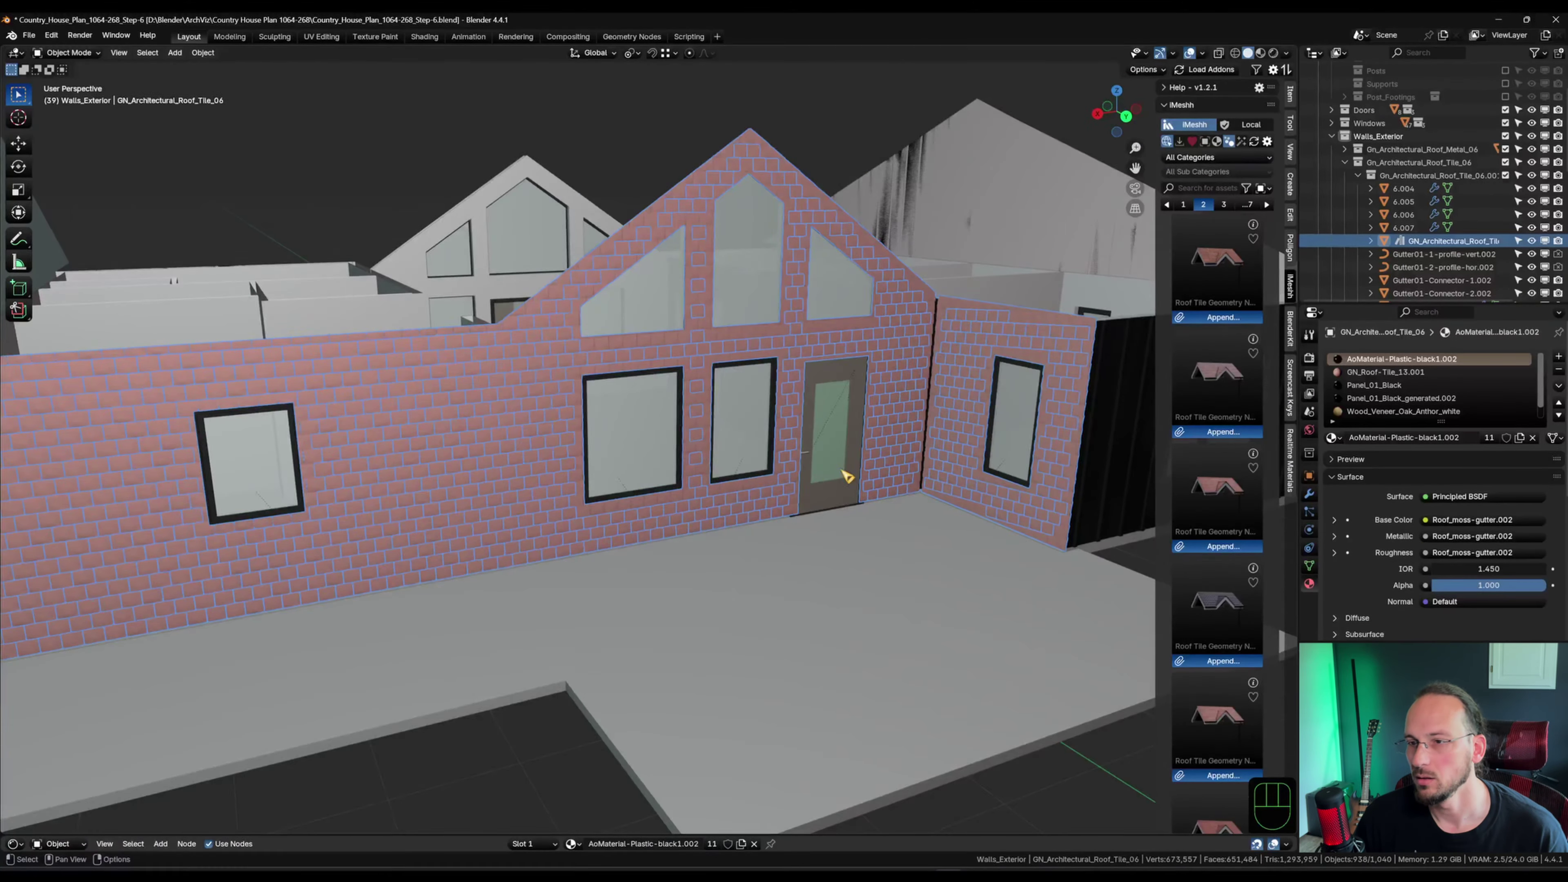
{"action": "scroll", "coordinate": [945, 322], "scroll_direction": "up", "scroll_amount": 4}
{"action": "scroll", "coordinate": [945, 438], "scroll_direction": "down", "scroll_amount": 2}
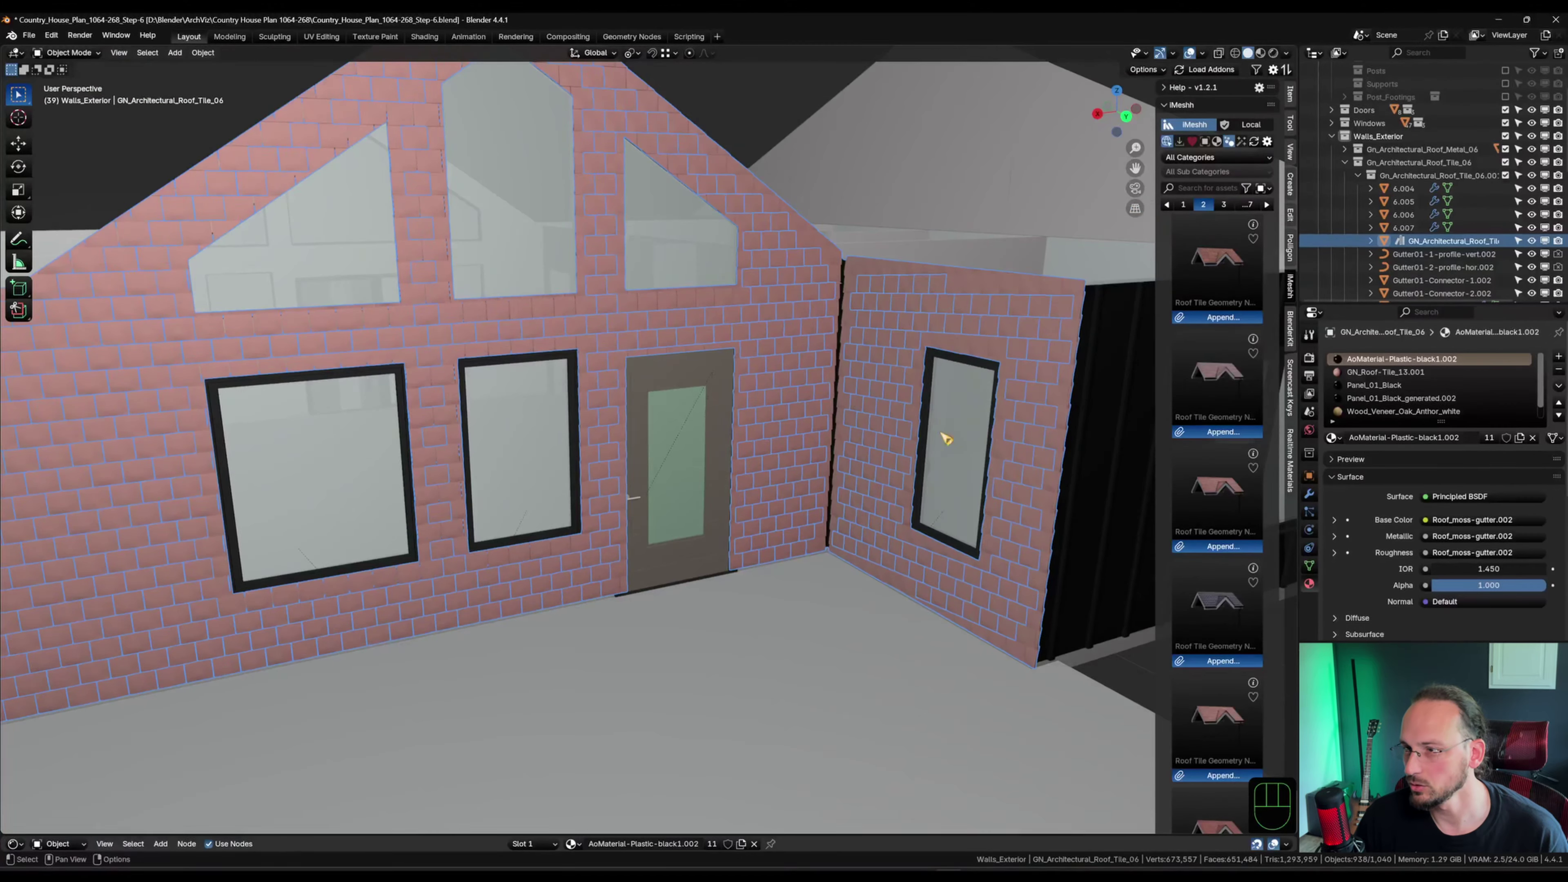
{"action": "left_click", "coordinate": [1309, 494]}
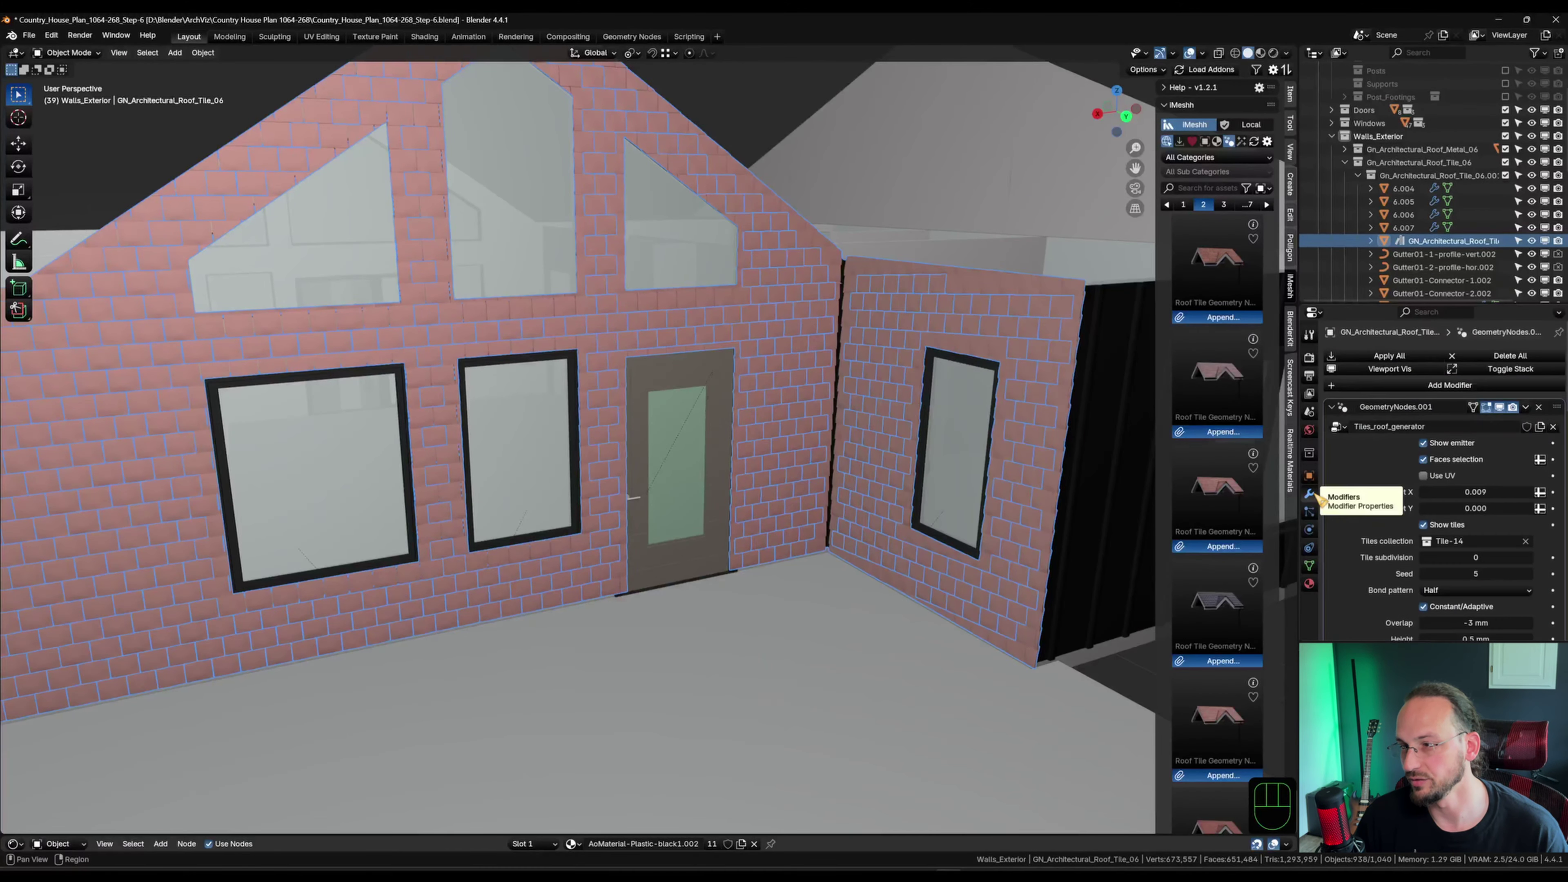
{"action": "left_click", "coordinate": [1424, 476]}
Locate the generator's source tile and gutter pieces away from the house and view them from directly above.
{"action": "middle_click_drag", "start_coordinate": [469, 556], "coordinate": [368, 555]}
{"action": "scroll", "coordinate": [368, 555], "scroll_direction": "down", "scroll_amount": 5}
{"action": "middle_click_drag", "start_coordinate": [533, 438], "coordinate": [706, 312], "text": "shift"}
{"action": "middle_click_drag", "start_coordinate": [589, 344], "coordinate": [565, 420]}
{"action": "middle_click_drag", "start_coordinate": [565, 420], "coordinate": [589, 352], "text": "shift"}
{"action": "middle_click_drag", "start_coordinate": [556, 395], "coordinate": [534, 455]}
{"action": "scroll", "coordinate": [542, 419], "scroll_direction": "up", "scroll_amount": 3}
{"action": "left_click", "coordinate": [583, 437]}
{"action": "scroll", "coordinate": [578, 456], "scroll_direction": "up", "scroll_amount": 12}
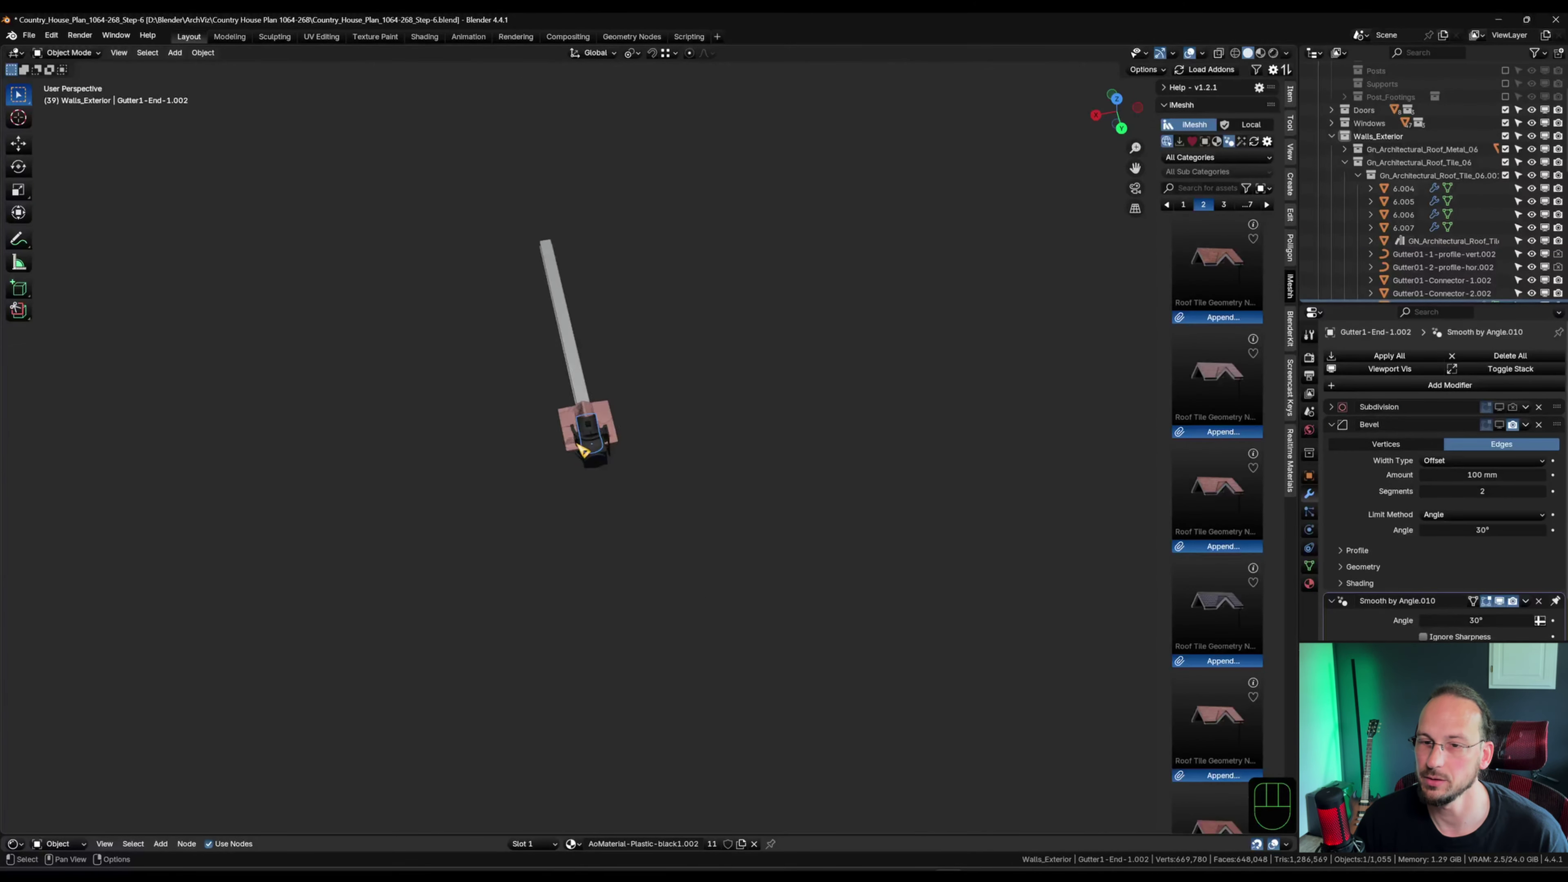
{"action": "left_click", "coordinate": [633, 454]}
{"action": "key", "text": "grave"}
{"action": "left_click", "coordinate": [664, 287]}
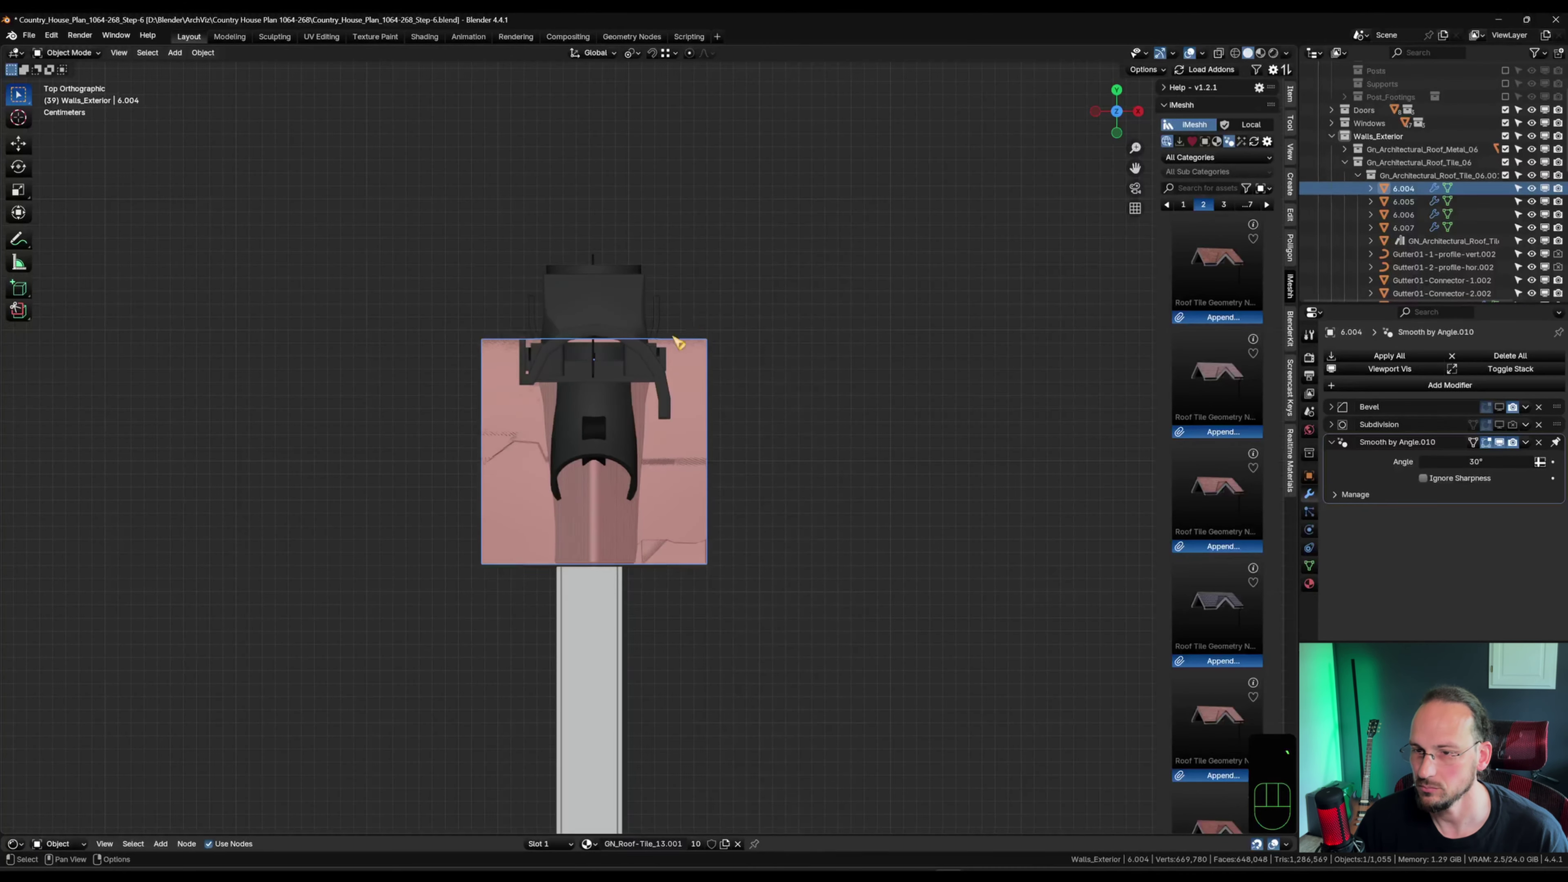
Move the four stacked source tiles, 6.004 to 6.007, clear of the gutter pieces.
{"action": "scroll", "coordinate": [847, 505], "scroll_direction": "down", "scroll_amount": 2}
{"action": "left_click_drag", "start_coordinate": [561, 489], "coordinate": [606, 561]}
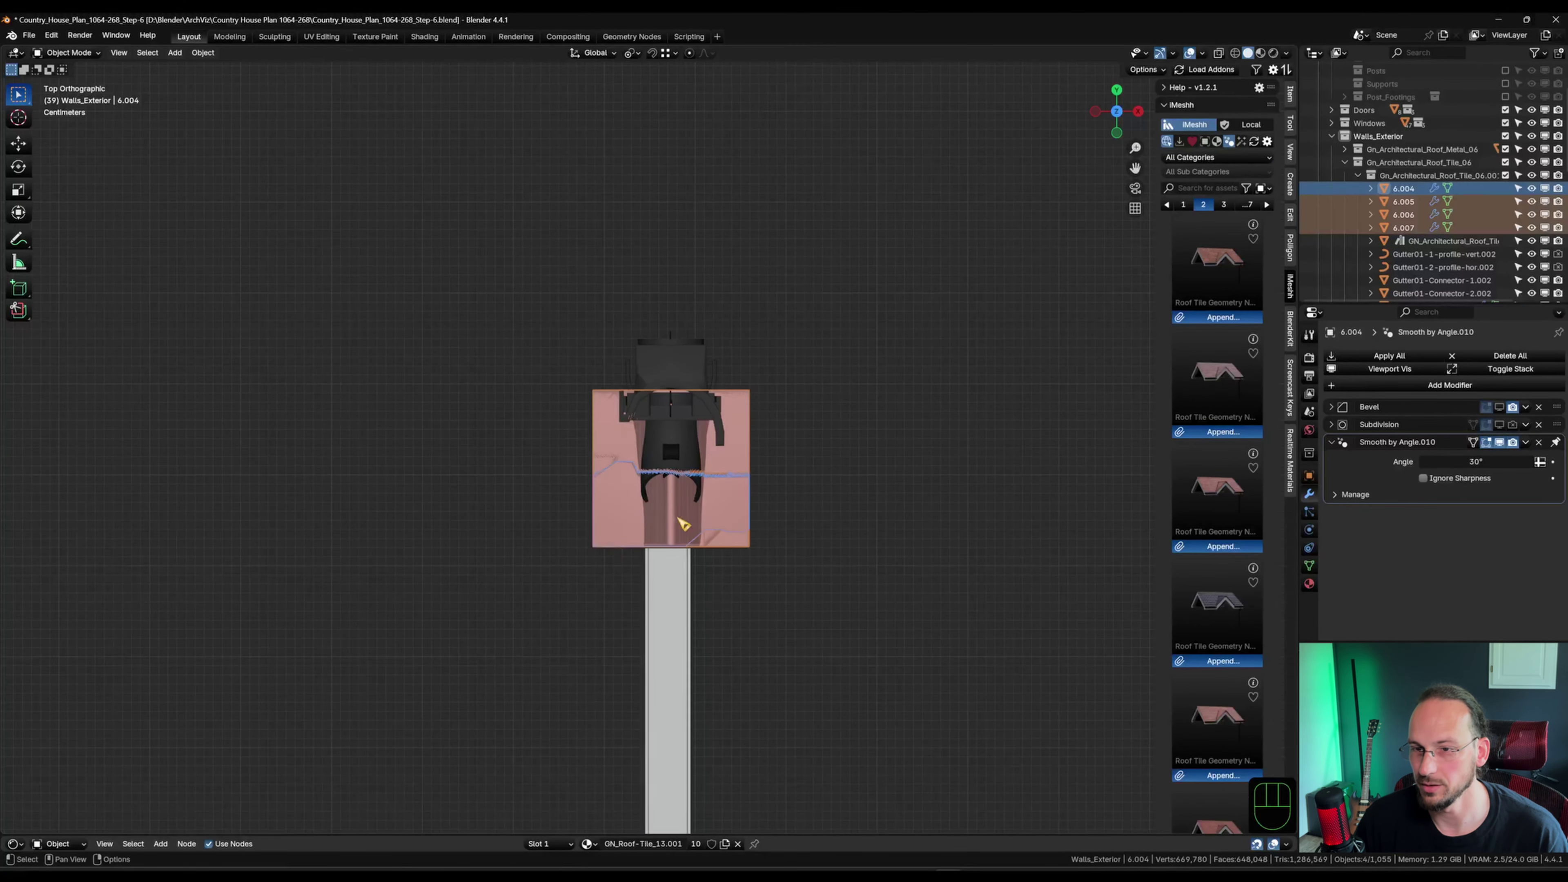
{"action": "middle_click_drag", "start_coordinate": [848, 421], "coordinate": [761, 622], "text": "shift"}
{"action": "scroll", "coordinate": [768, 628], "scroll_direction": "down", "scroll_amount": 2}
{"action": "key", "text": "g"}
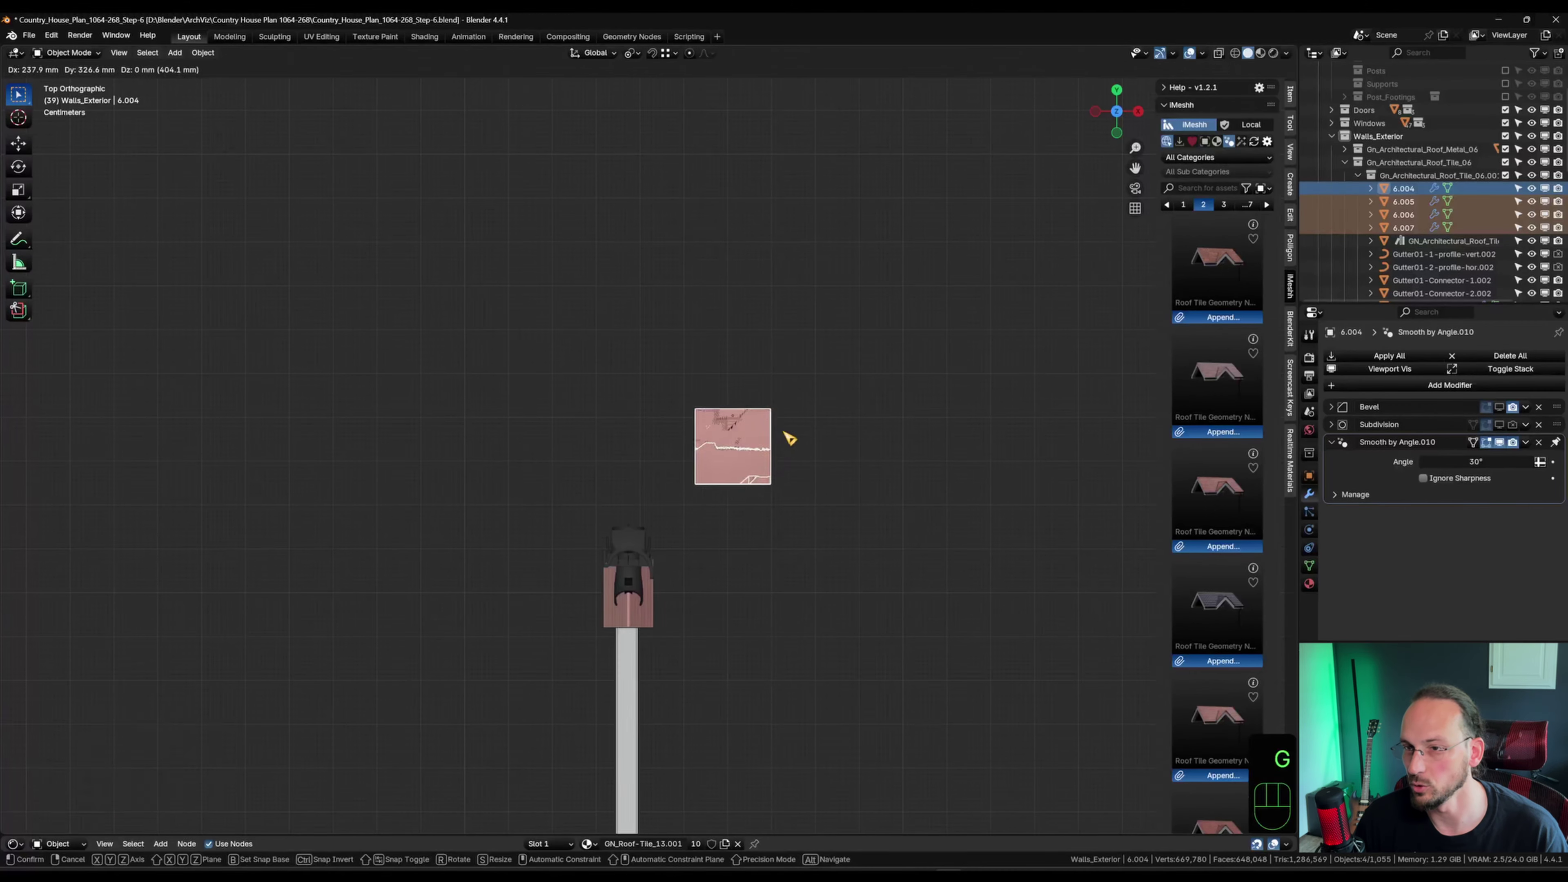
{"action": "left_click", "coordinate": [785, 431]}
Spread the stacked source tiles apart so that all four lie separately in the top view.
{"action": "left_click", "coordinate": [743, 492]}
{"action": "key", "text": "g"}
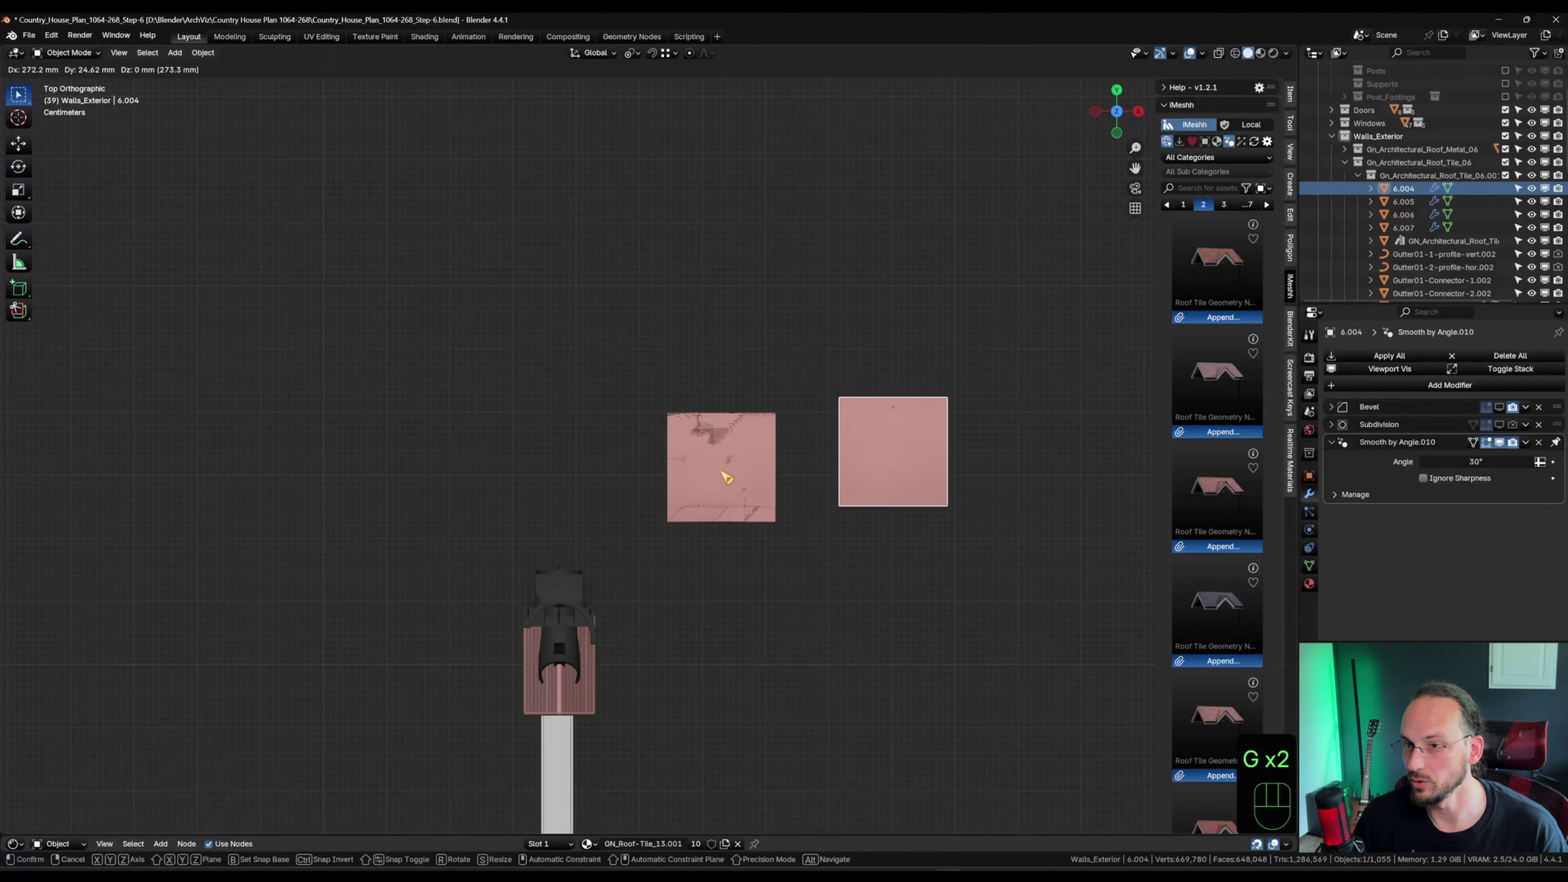
{"action": "left_click", "coordinate": [894, 452]}
{"action": "key", "text": "g"}
{"action": "left_click", "coordinate": [889, 289]}
{"action": "left_click", "coordinate": [719, 448]}
{"action": "key", "text": "g"}
{"action": "left_click", "coordinate": [694, 278]}
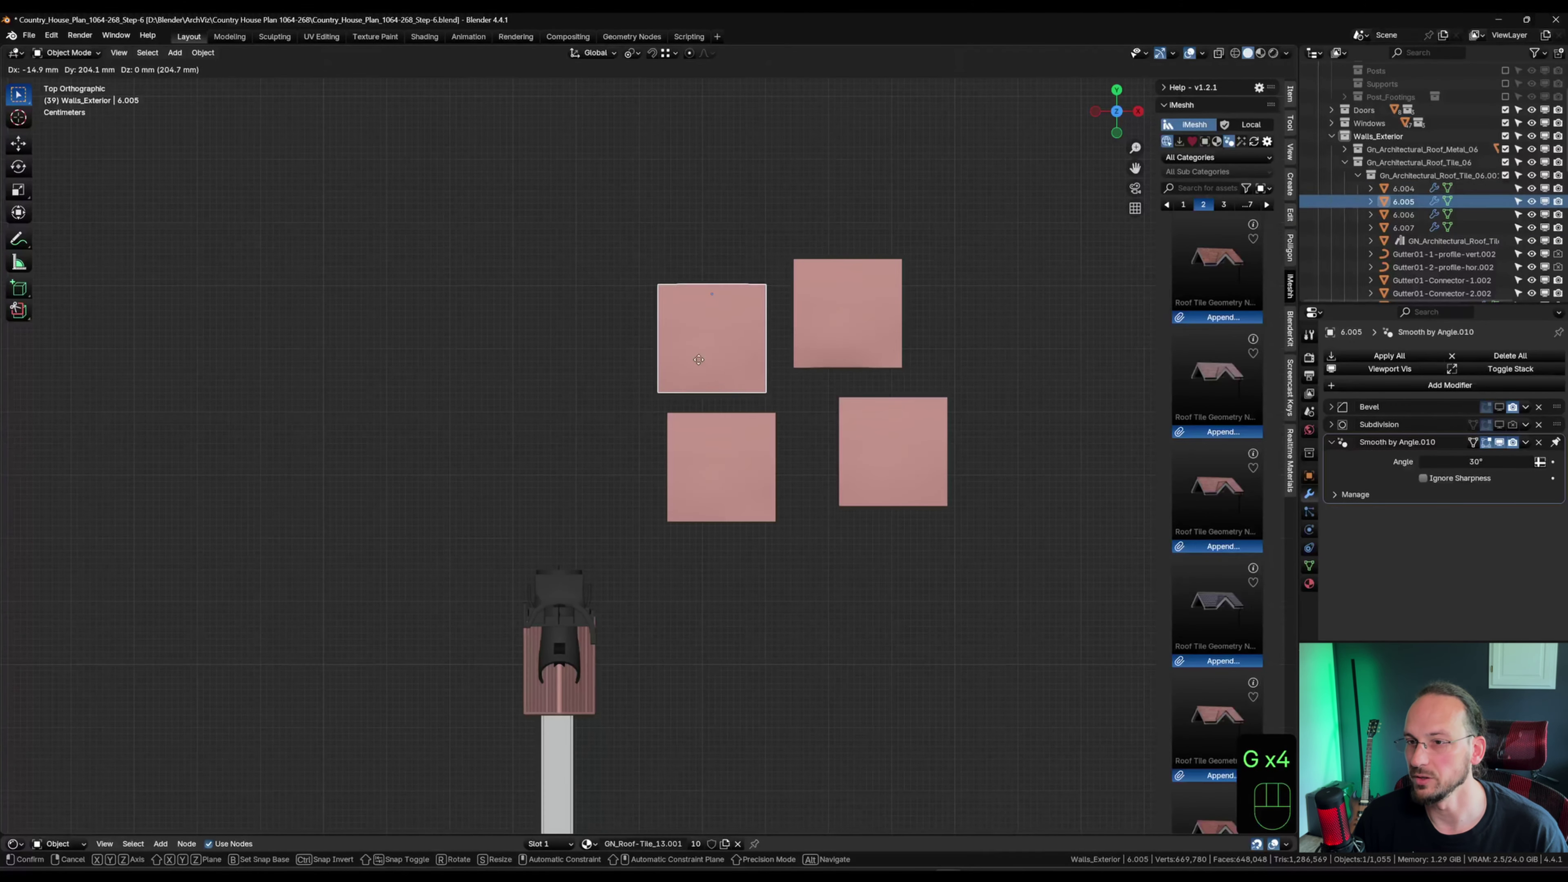
Show the four separated source tiles up close in rendered shading, with the shader editor enlarged.
{"action": "middle_click_drag", "start_coordinate": [1008, 412], "coordinate": [803, 364]}
{"action": "middle_click_drag", "start_coordinate": [803, 364], "coordinate": [703, 318], "text": "shift"}
{"action": "middle_click_drag", "start_coordinate": [704, 318], "coordinate": [728, 410], "text": "shift"}
{"action": "scroll", "coordinate": [728, 410], "scroll_direction": "up", "scroll_amount": 4}
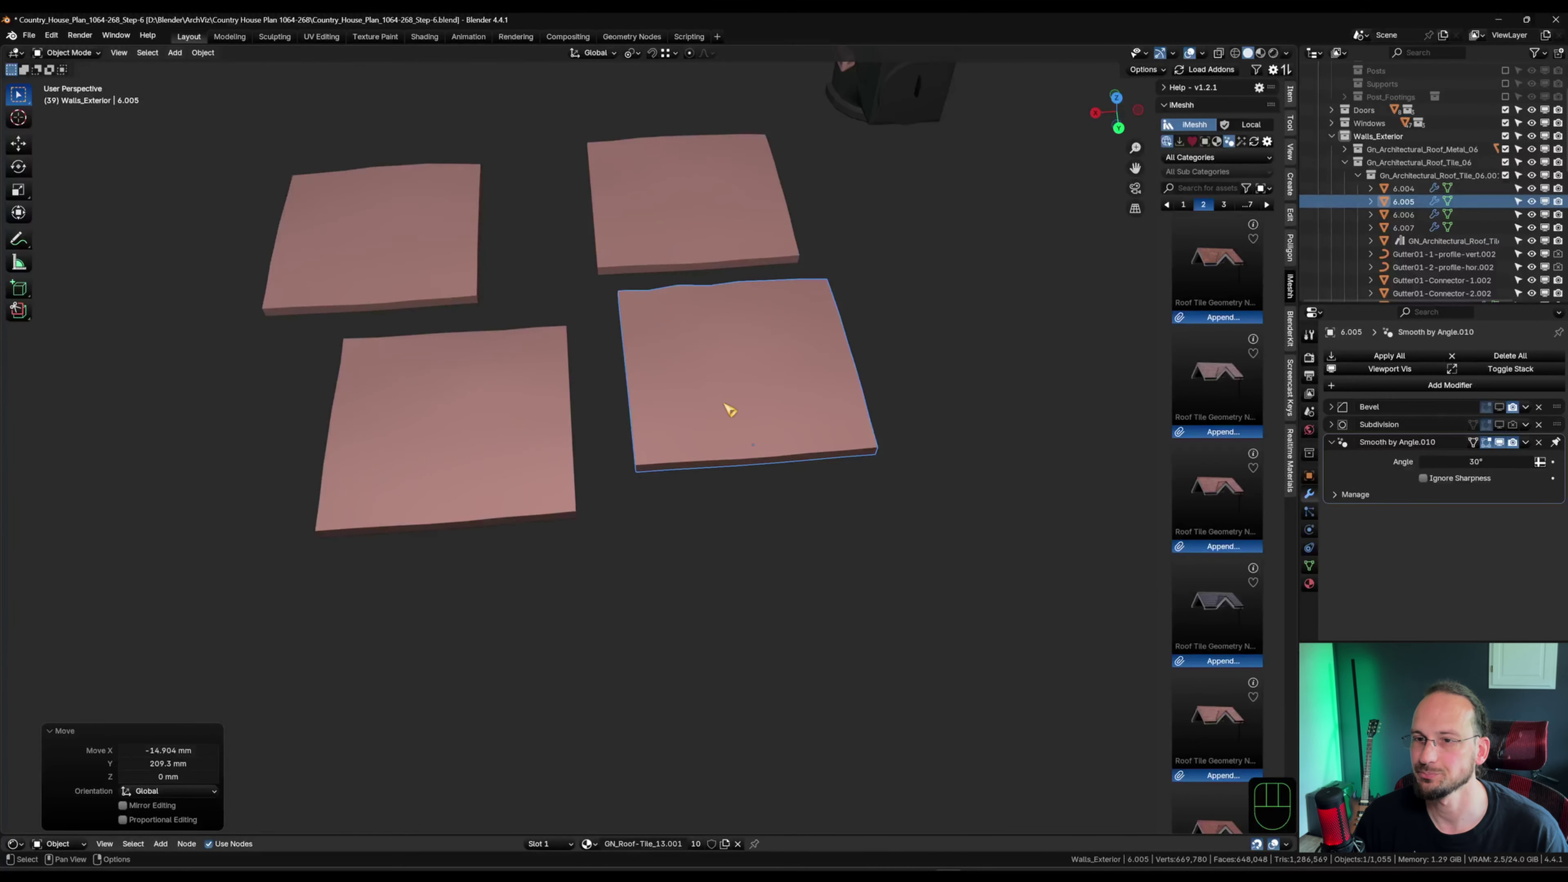
{"action": "left_click_drag", "start_coordinate": [860, 835], "coordinate": [868, 535]}
{"action": "key", "text": "z"}
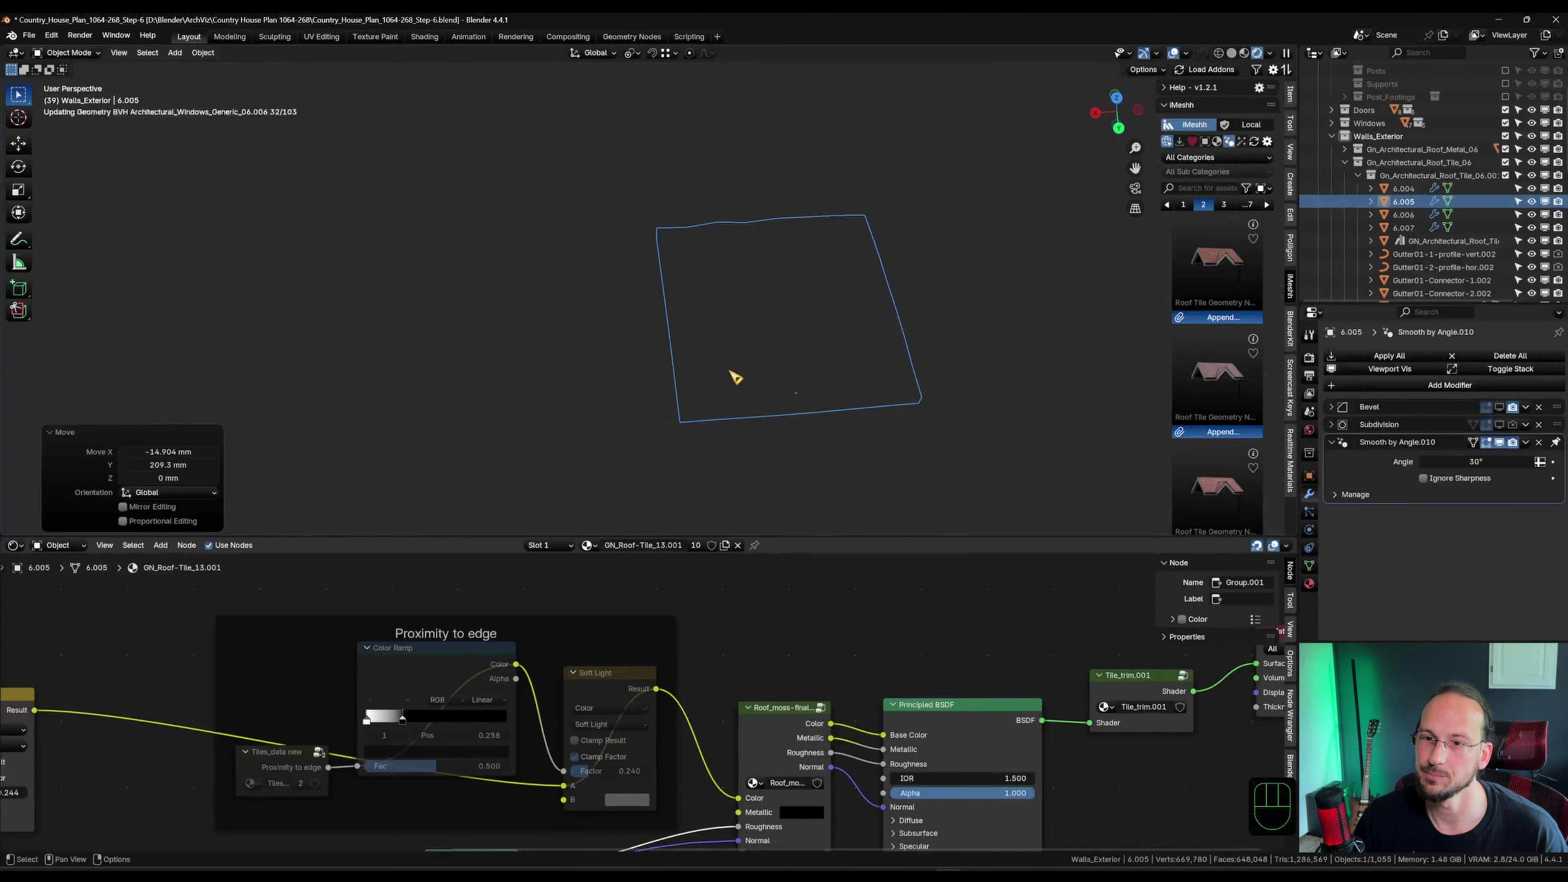
{"action": "middle_click_drag", "start_coordinate": [658, 360], "coordinate": [733, 309]}
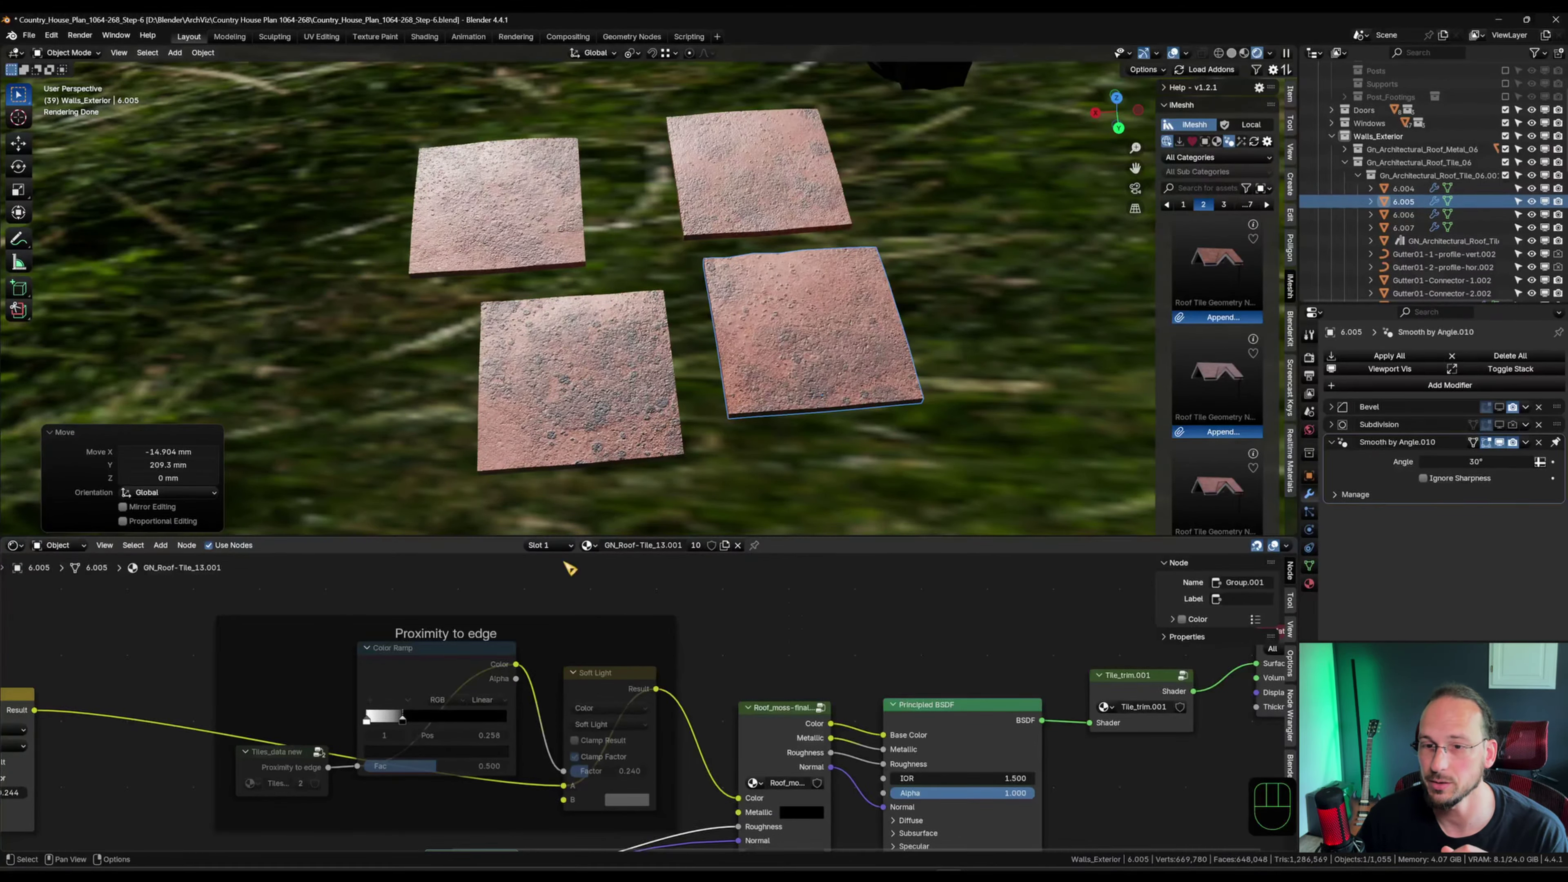
Assign the existing Natural Oak Wood Veneer material to source tile 6.005.
{"action": "left_click", "coordinate": [1308, 583]}
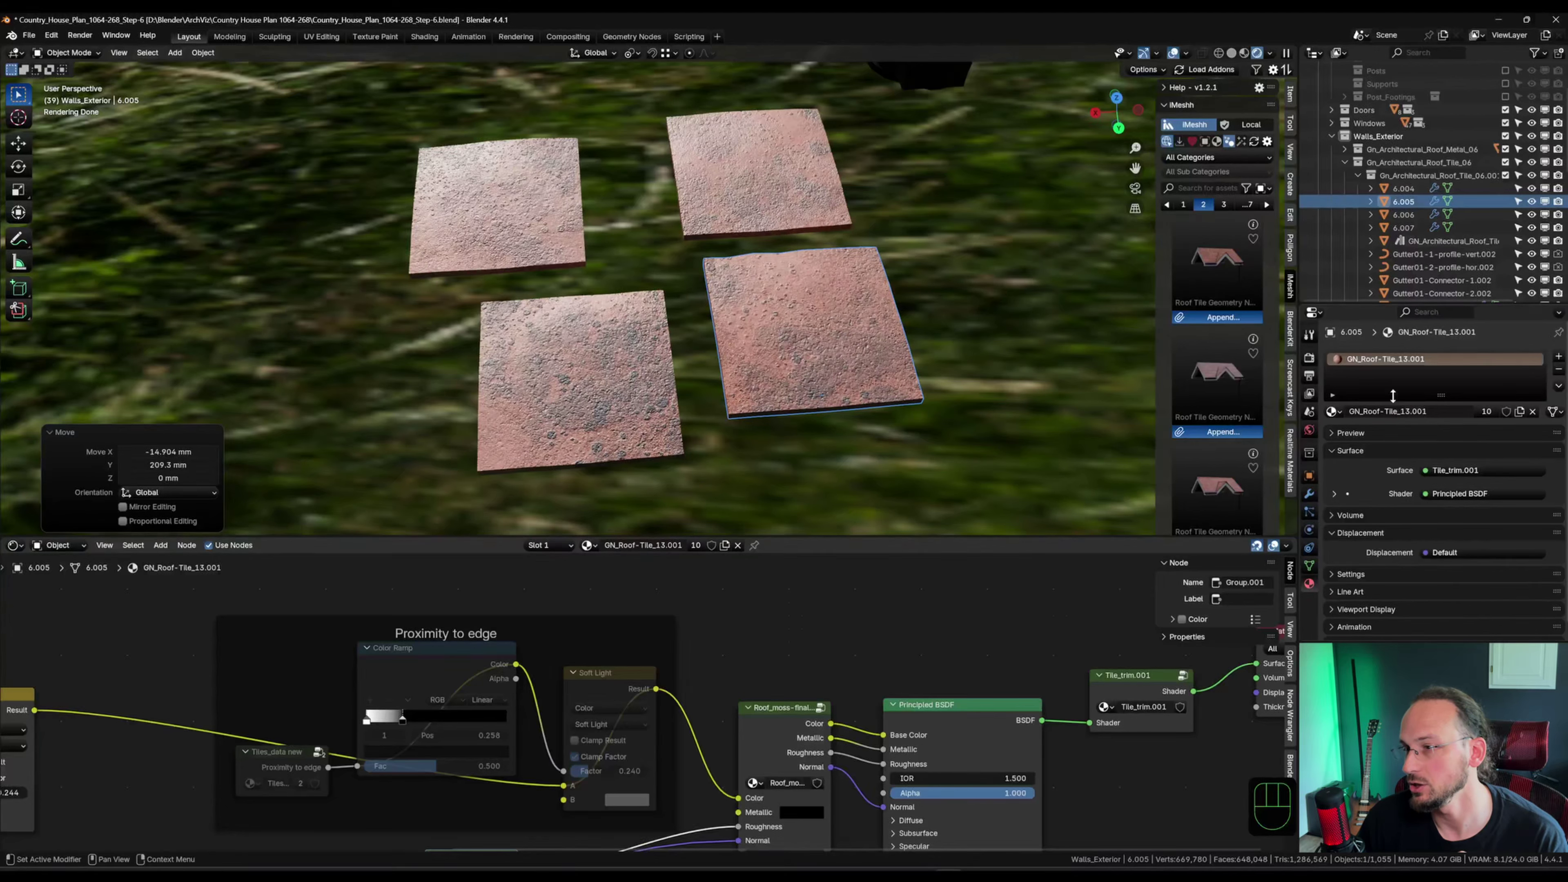
{"action": "left_click", "coordinate": [1337, 411]}
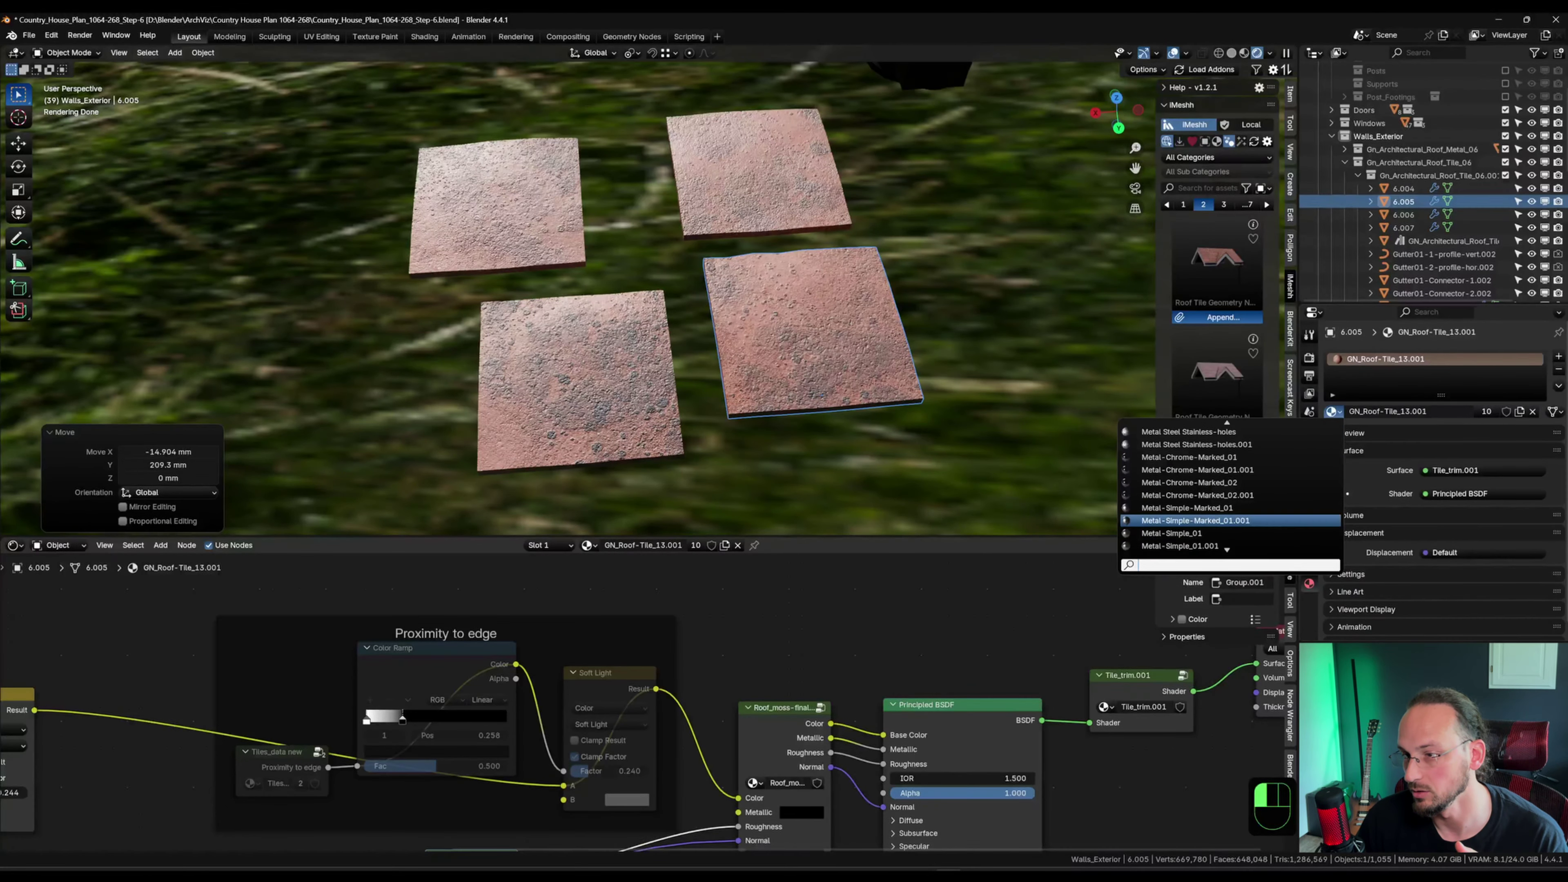
{"action": "scroll", "coordinate": [1226, 548], "scroll_direction": "down", "scroll_amount": 7}
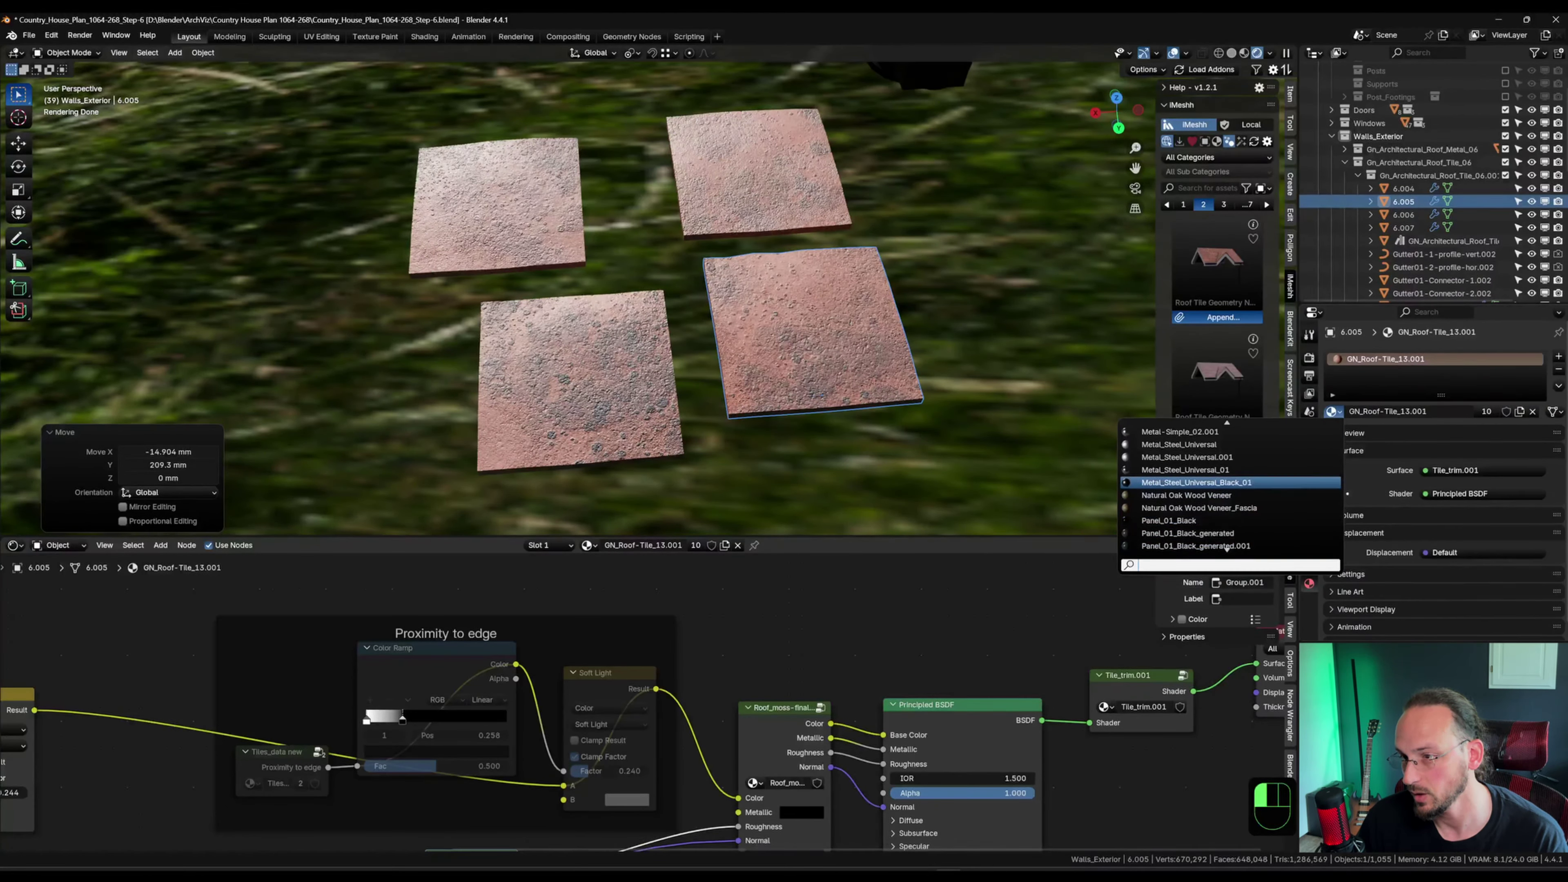
{"action": "left_click", "coordinate": [1207, 496]}
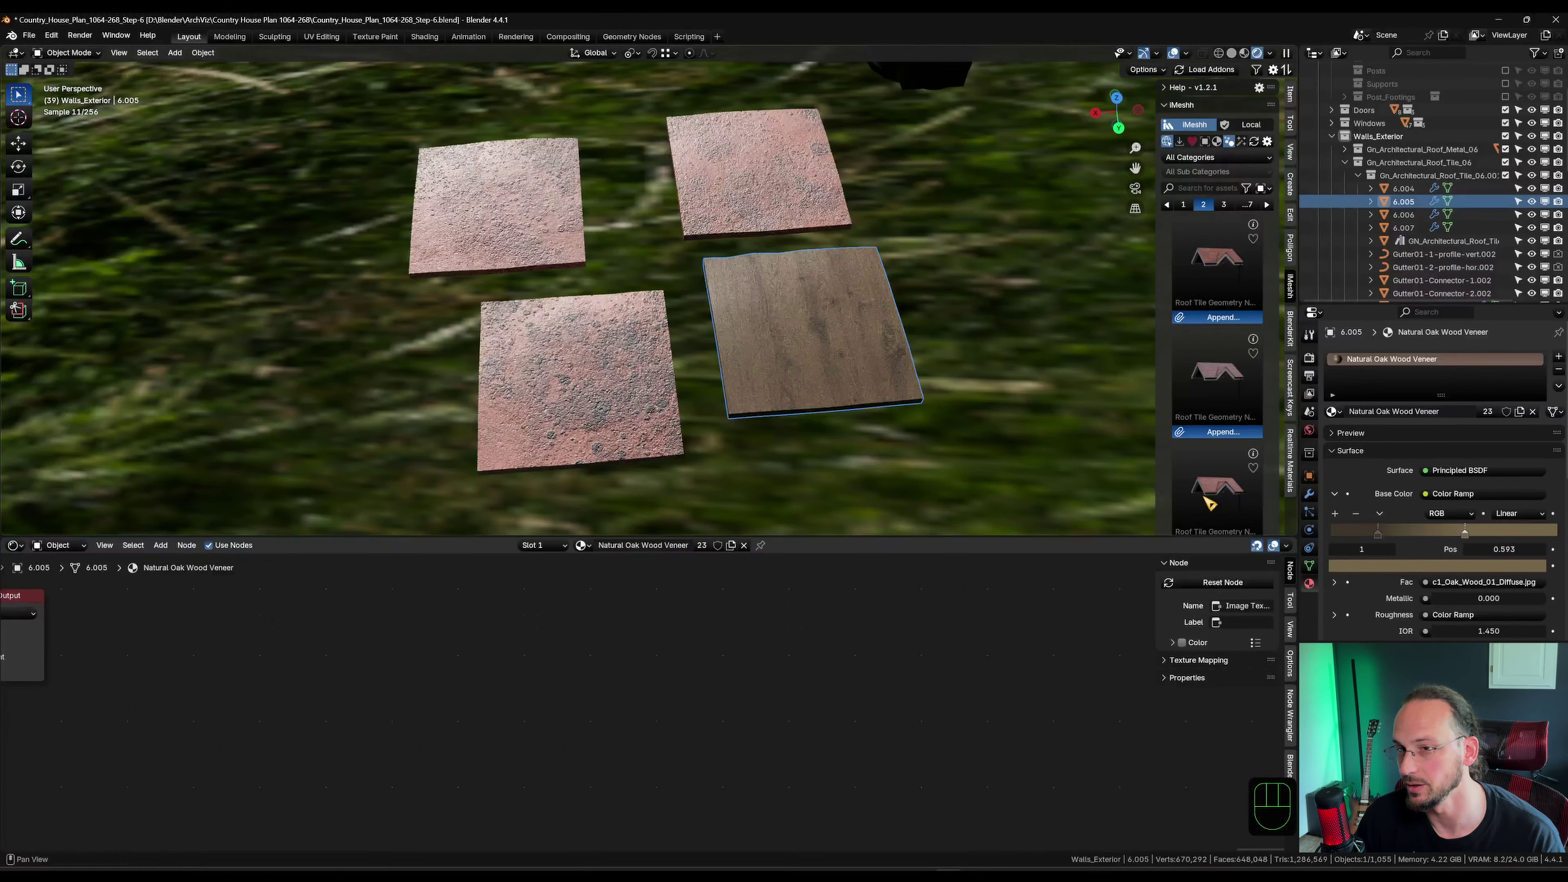
Make the tile's oak material a separate copy and rename it Natural Oak Wood Veneer_Shingles.
{"action": "left_click", "coordinate": [730, 545]}
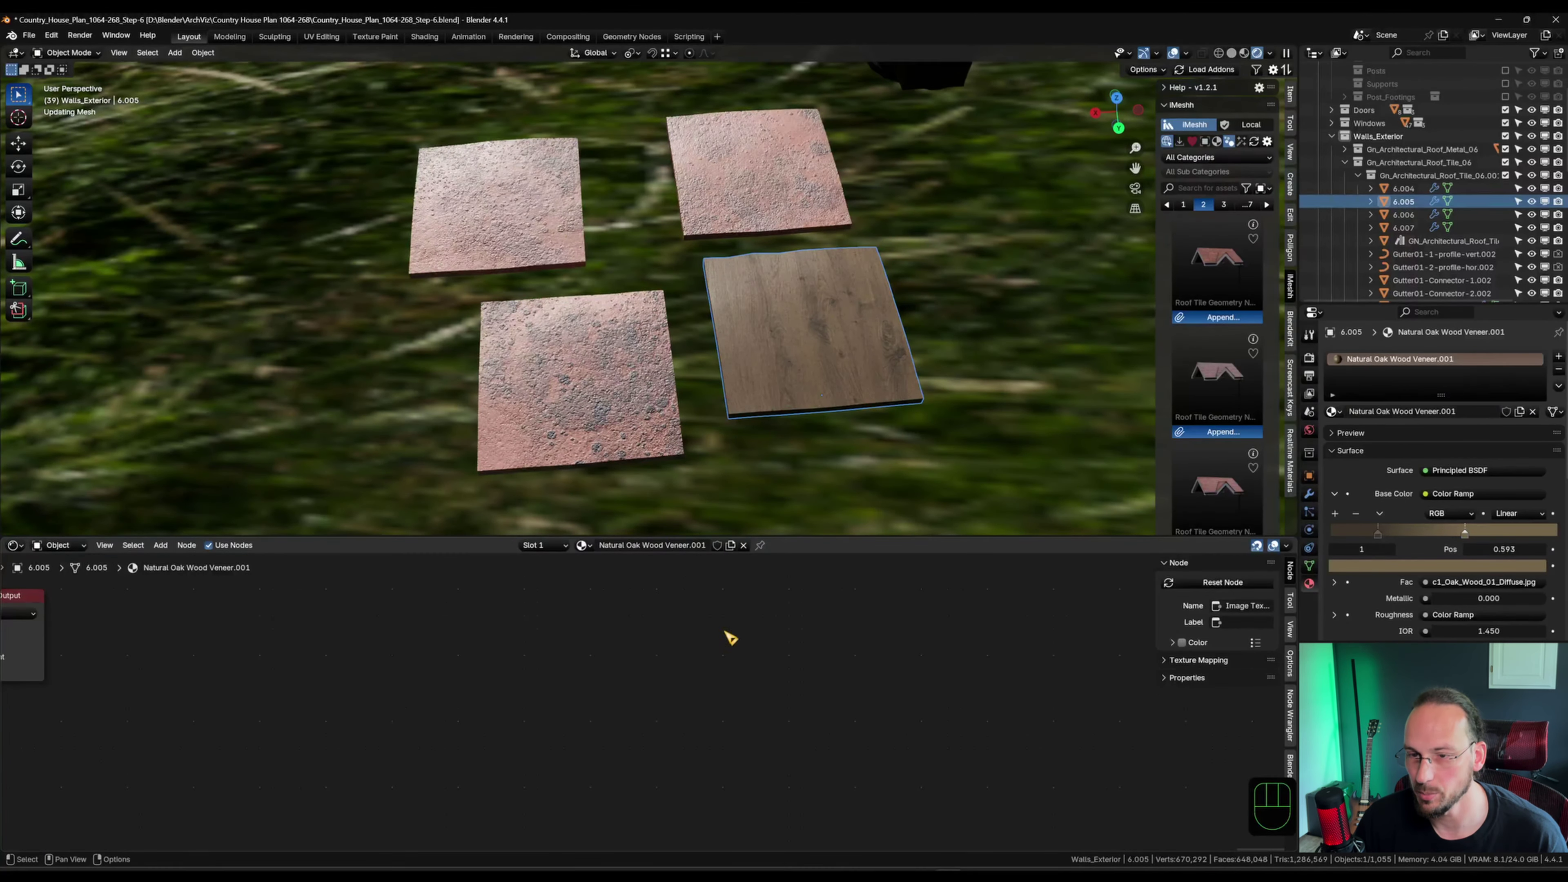
{"action": "left_click", "coordinate": [707, 545]}
{"action": "double_click", "coordinate": [697, 544]}
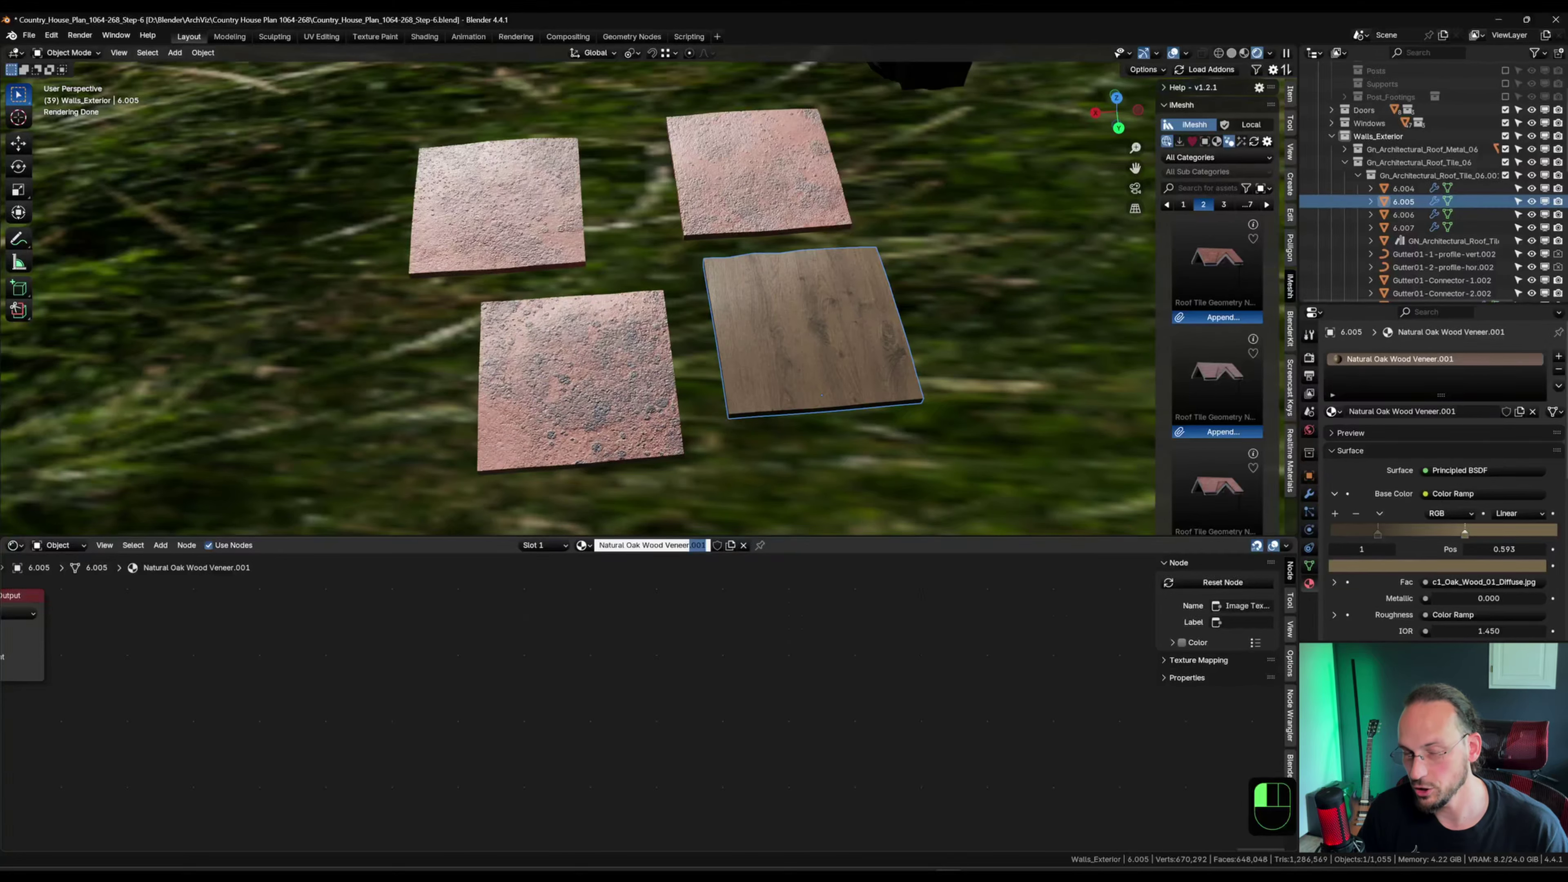
{"action": "type", "text": "_Shingles"}
{"action": "key", "text": "Return"}
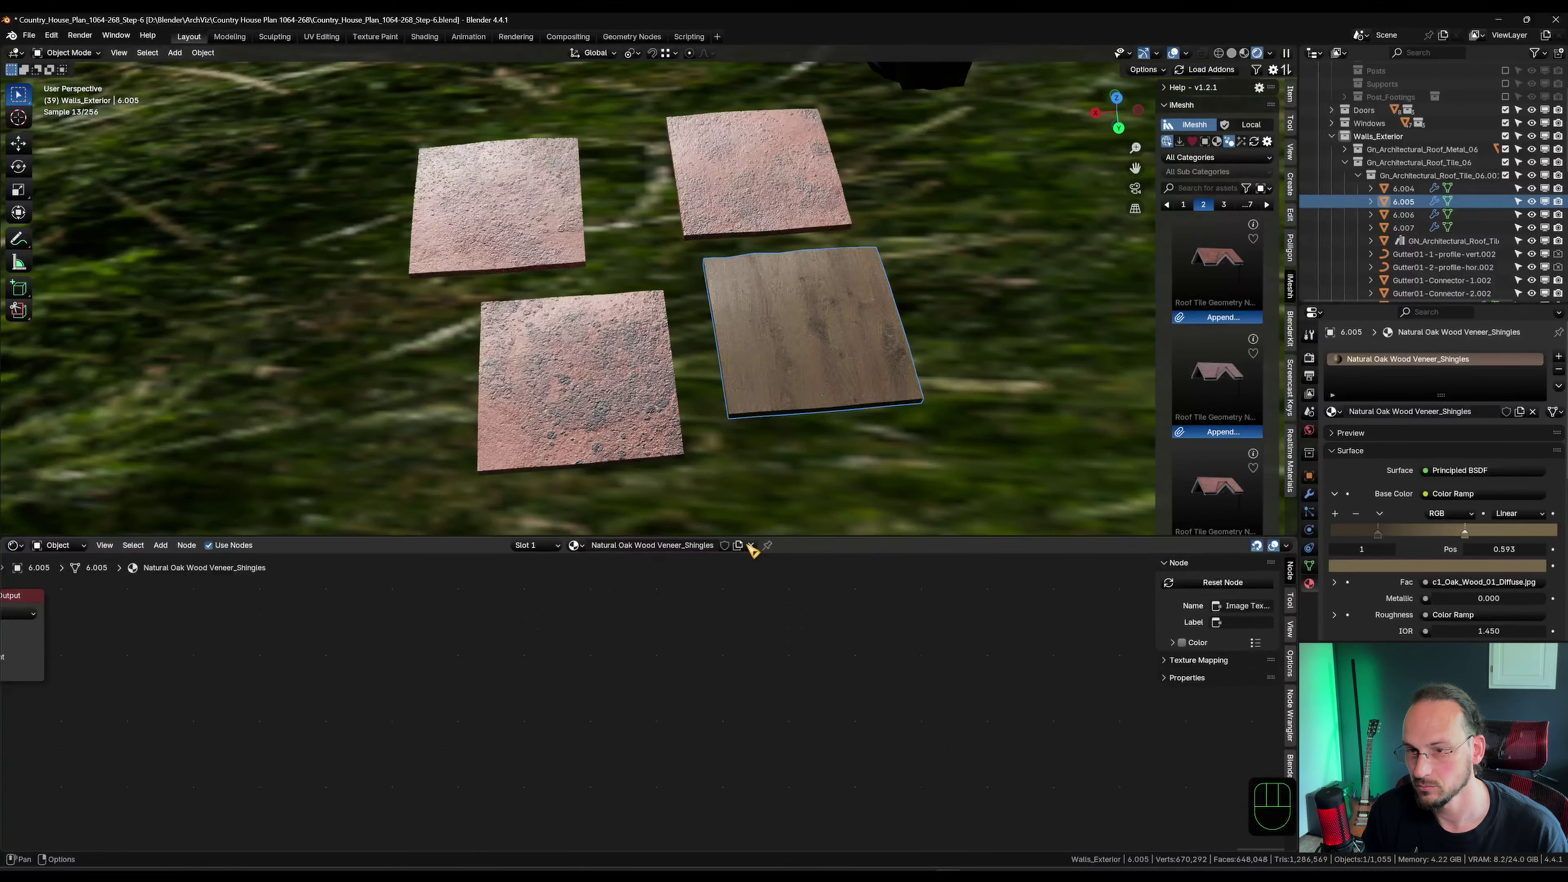
In the diffuse texture's Color Ramp, brighten the light stop to #A38D66 and darken the stop at 0.208.
{"action": "key", "text": "Home"}
{"action": "scroll", "coordinate": [648, 645], "scroll_direction": "up", "scroll_amount": 7}
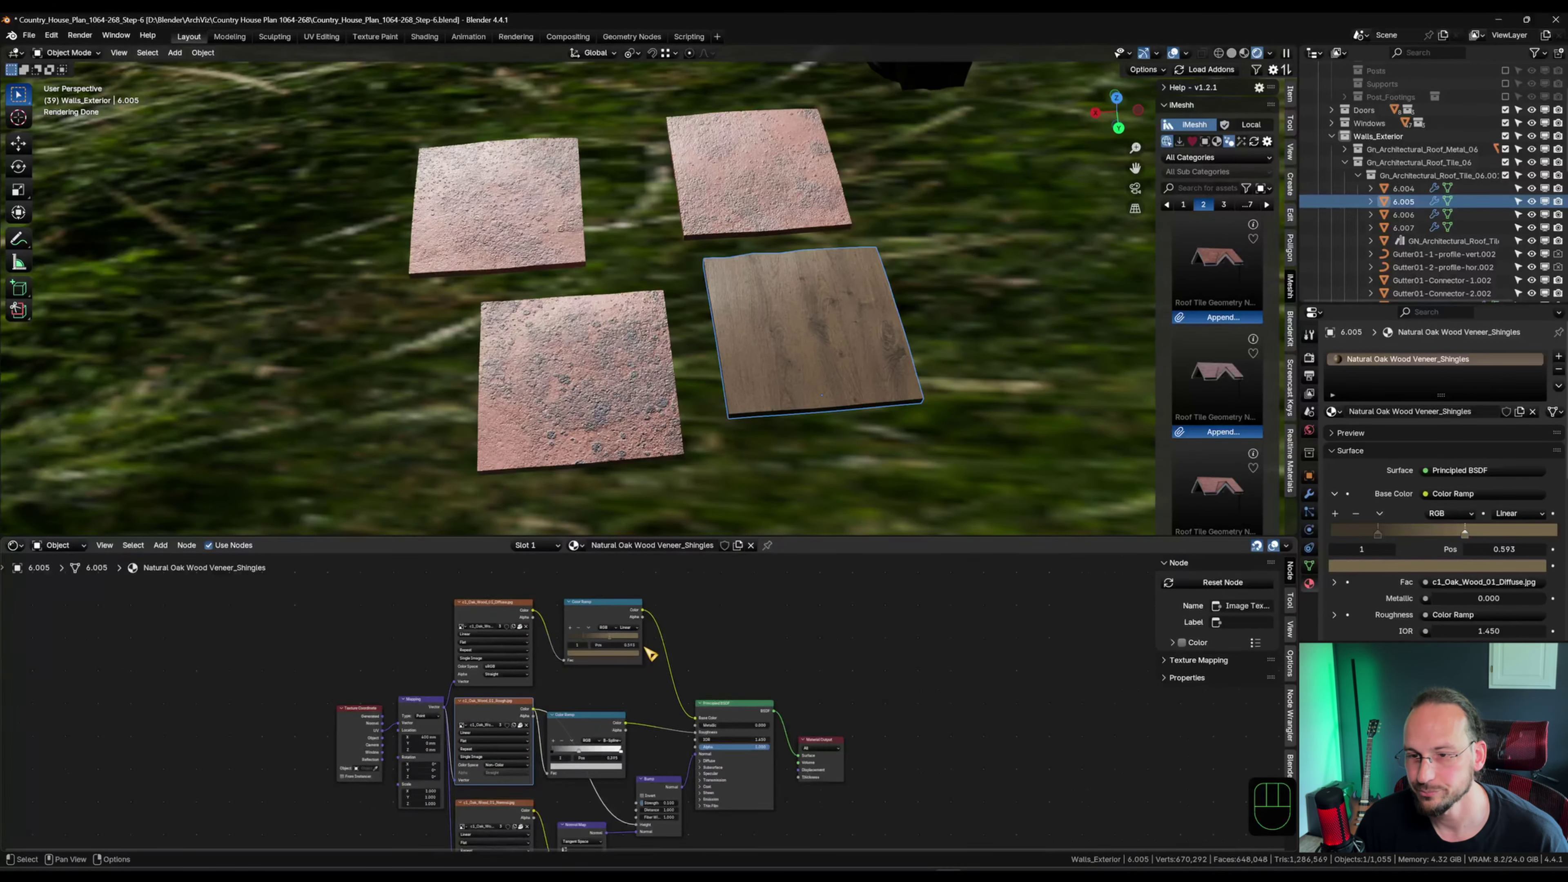
{"action": "left_click", "coordinate": [457, 696]}
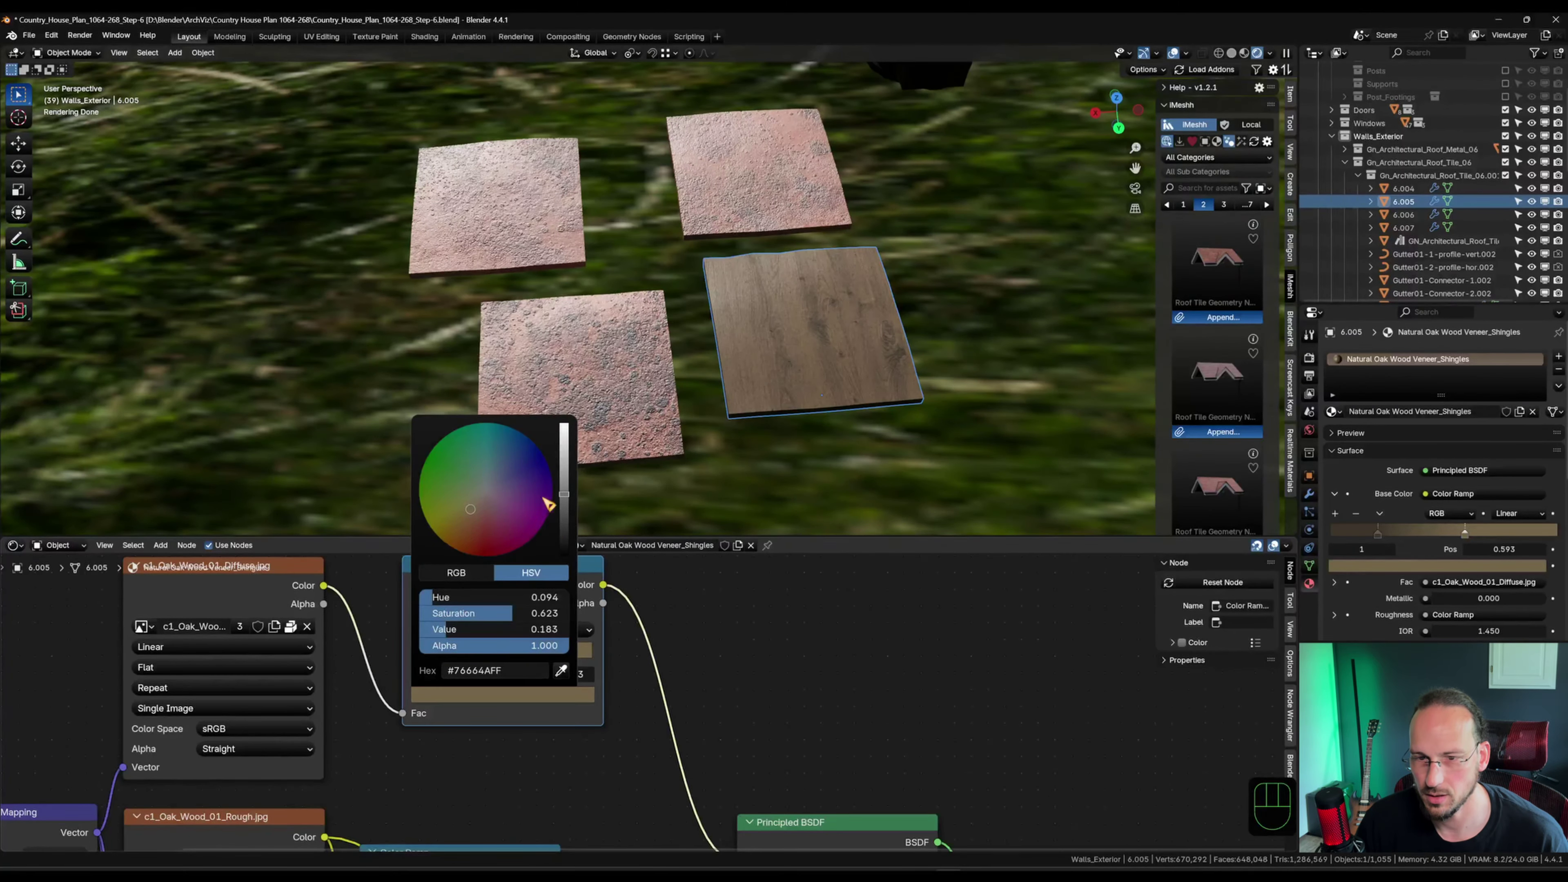
{"action": "left_click_drag", "start_coordinate": [563, 496], "coordinate": [564, 472]}
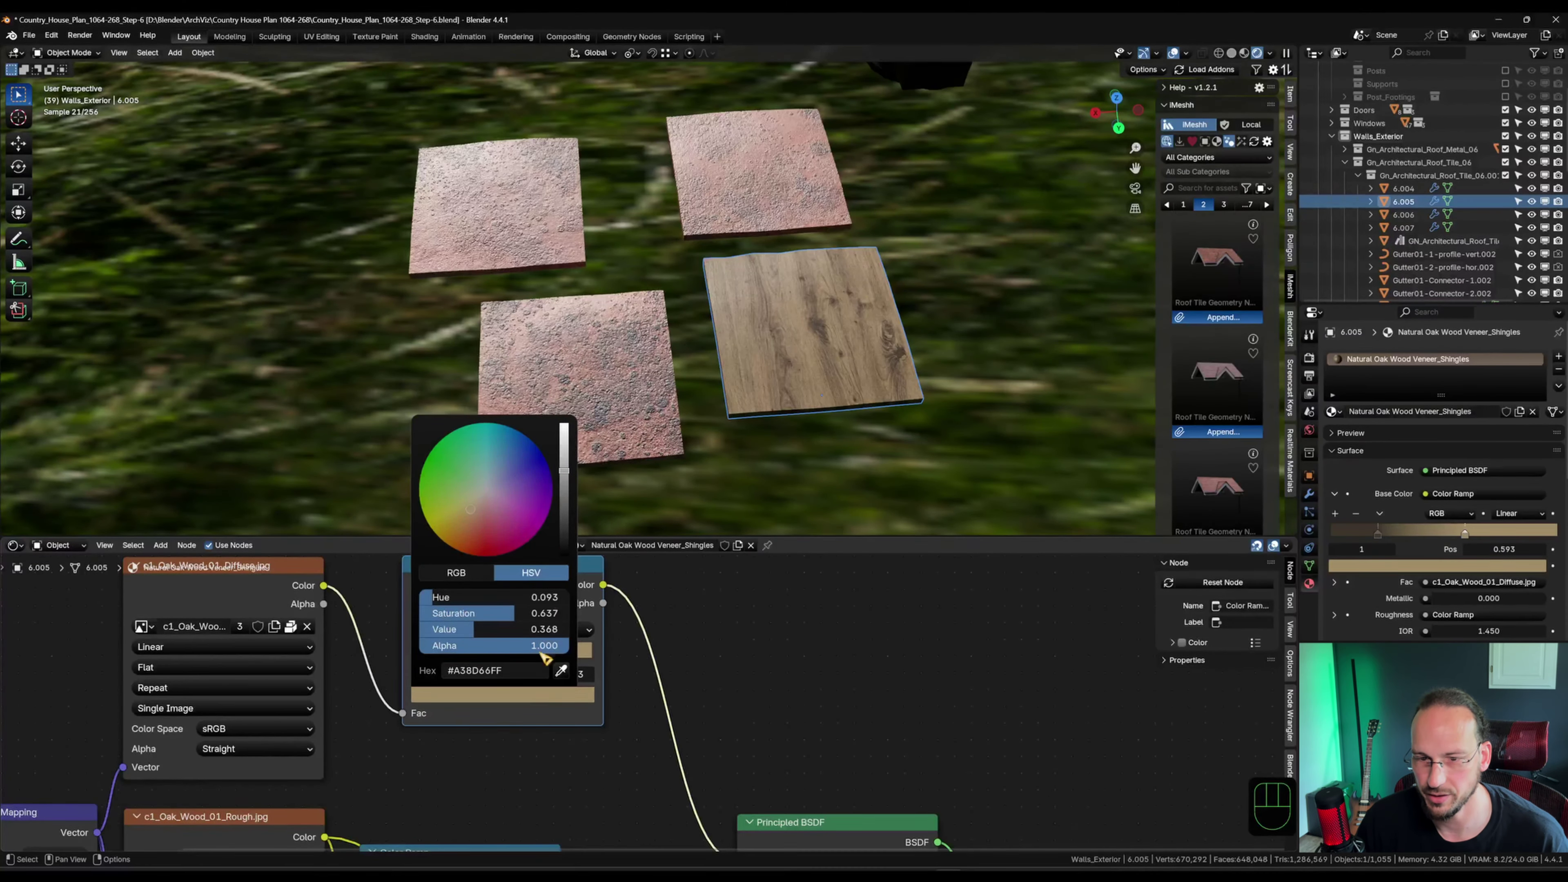
{"action": "left_click", "coordinate": [452, 655]}
{"action": "left_click", "coordinate": [490, 697]}
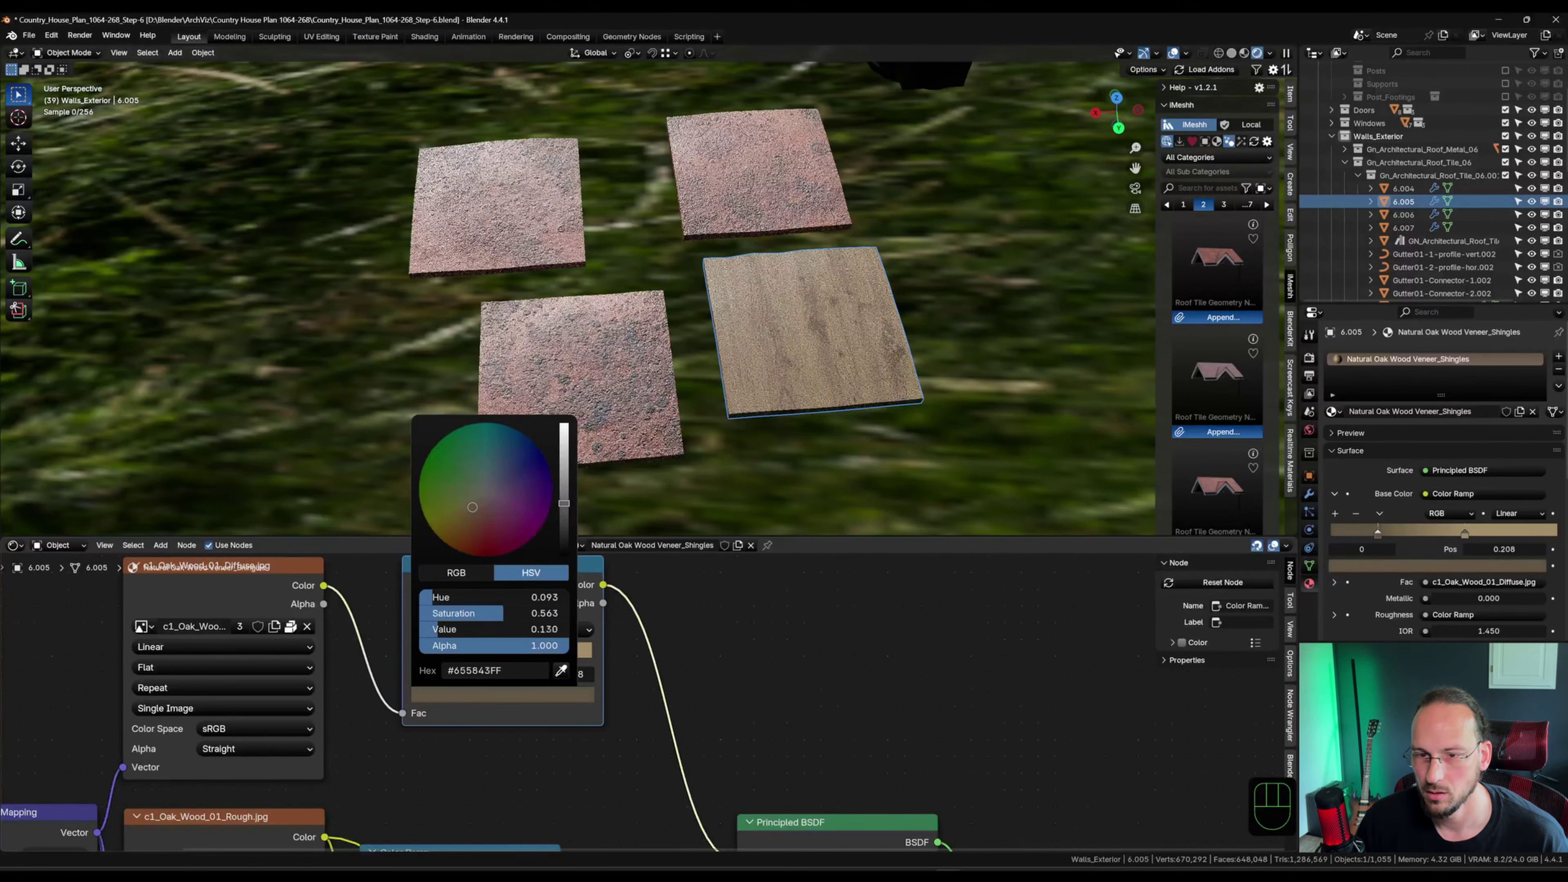
{"action": "left_click_drag", "start_coordinate": [564, 500], "coordinate": [563, 516]}
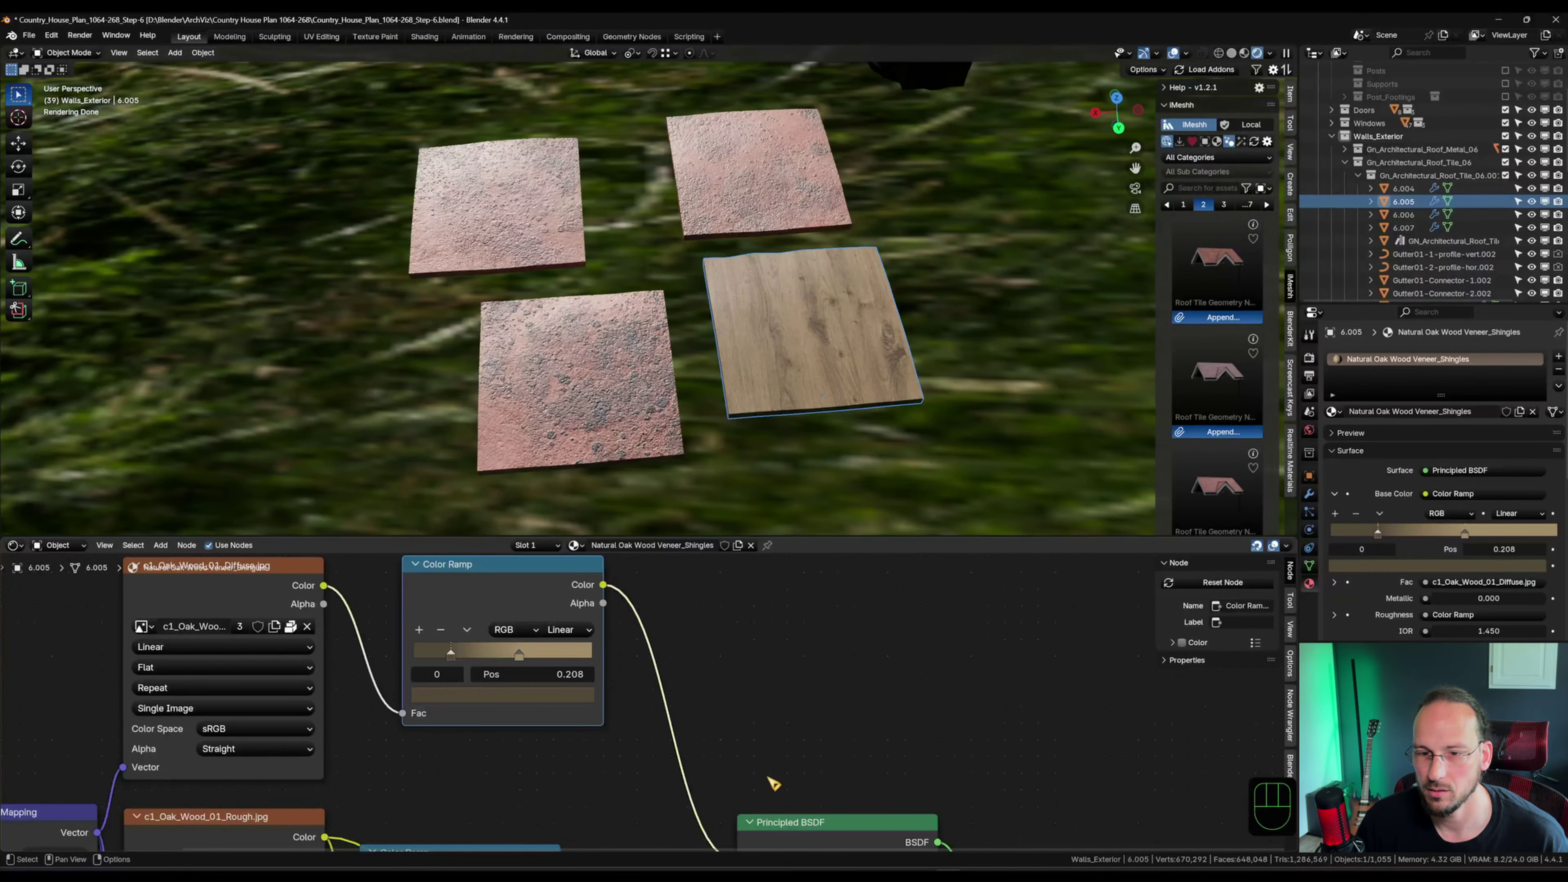
Insert a Hue/Saturation/Value node between the diffuse Color Ramp and the Base Color, with Saturation set to 0.700.
{"action": "scroll", "coordinate": [672, 747], "scroll_direction": "up", "scroll_amount": 2}
{"action": "scroll", "coordinate": [704, 676], "scroll_direction": "down", "scroll_amount": 2}
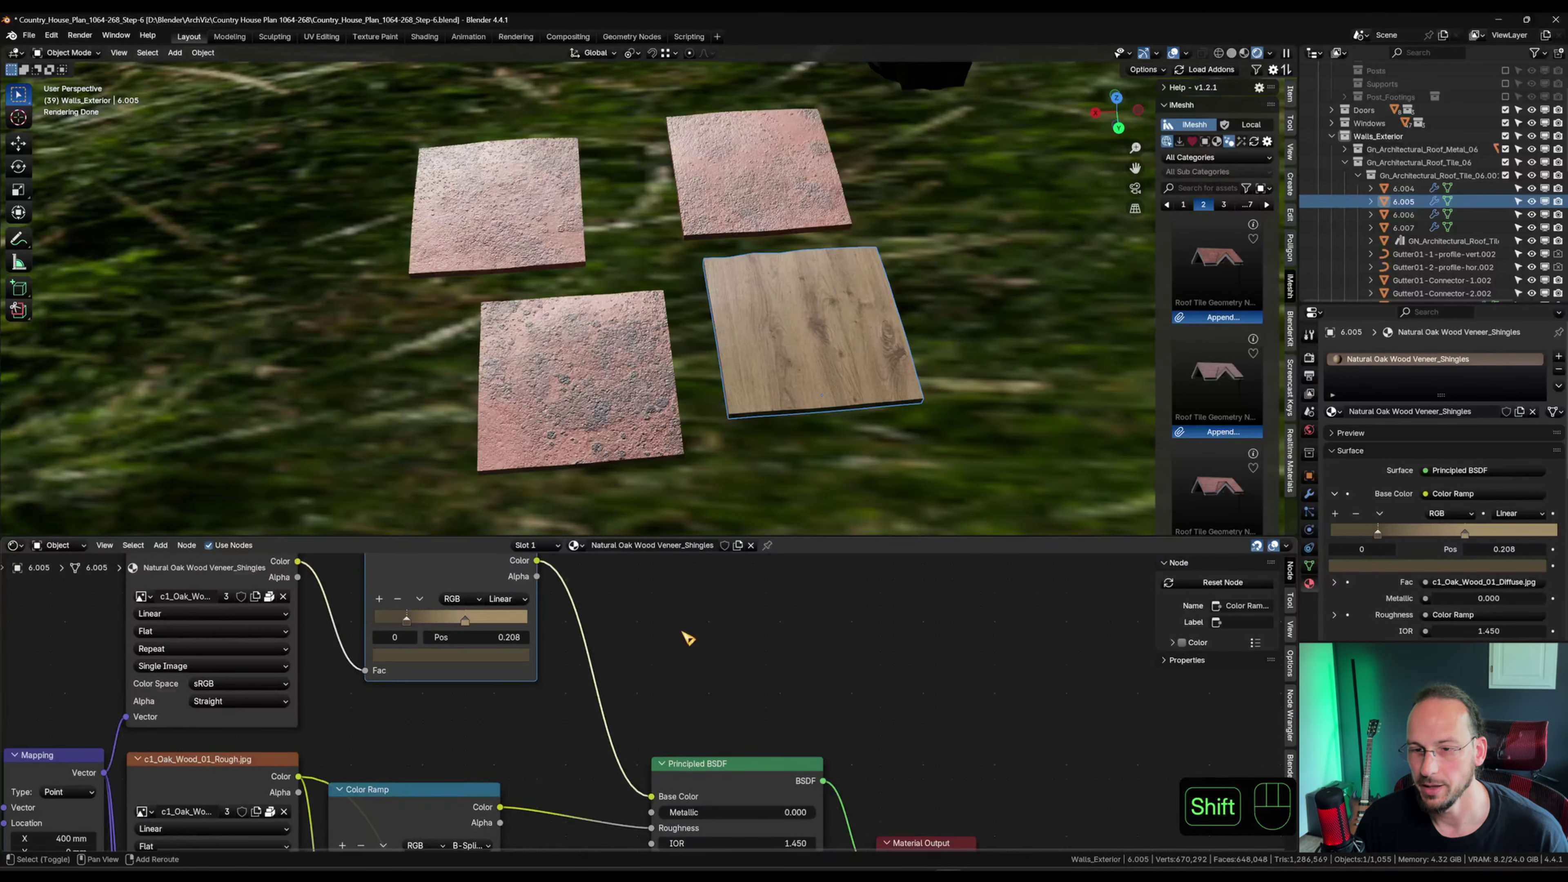
{"action": "key", "text": "shift+a"}
{"action": "type", "text": "hue"}
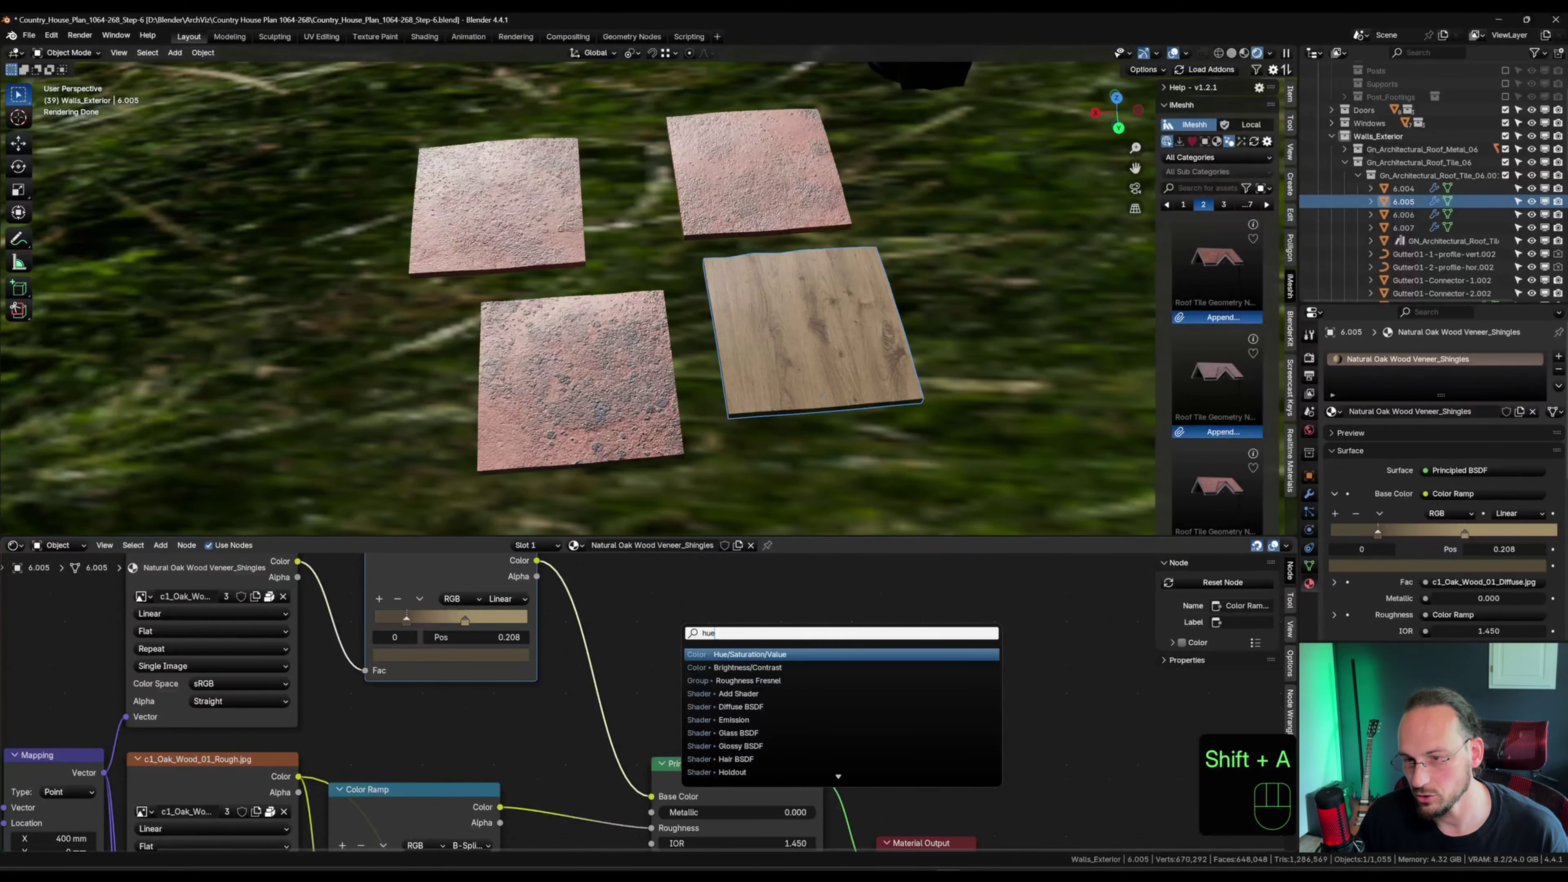
{"action": "key", "text": "Return"}
{"action": "left_click", "coordinate": [636, 665]}
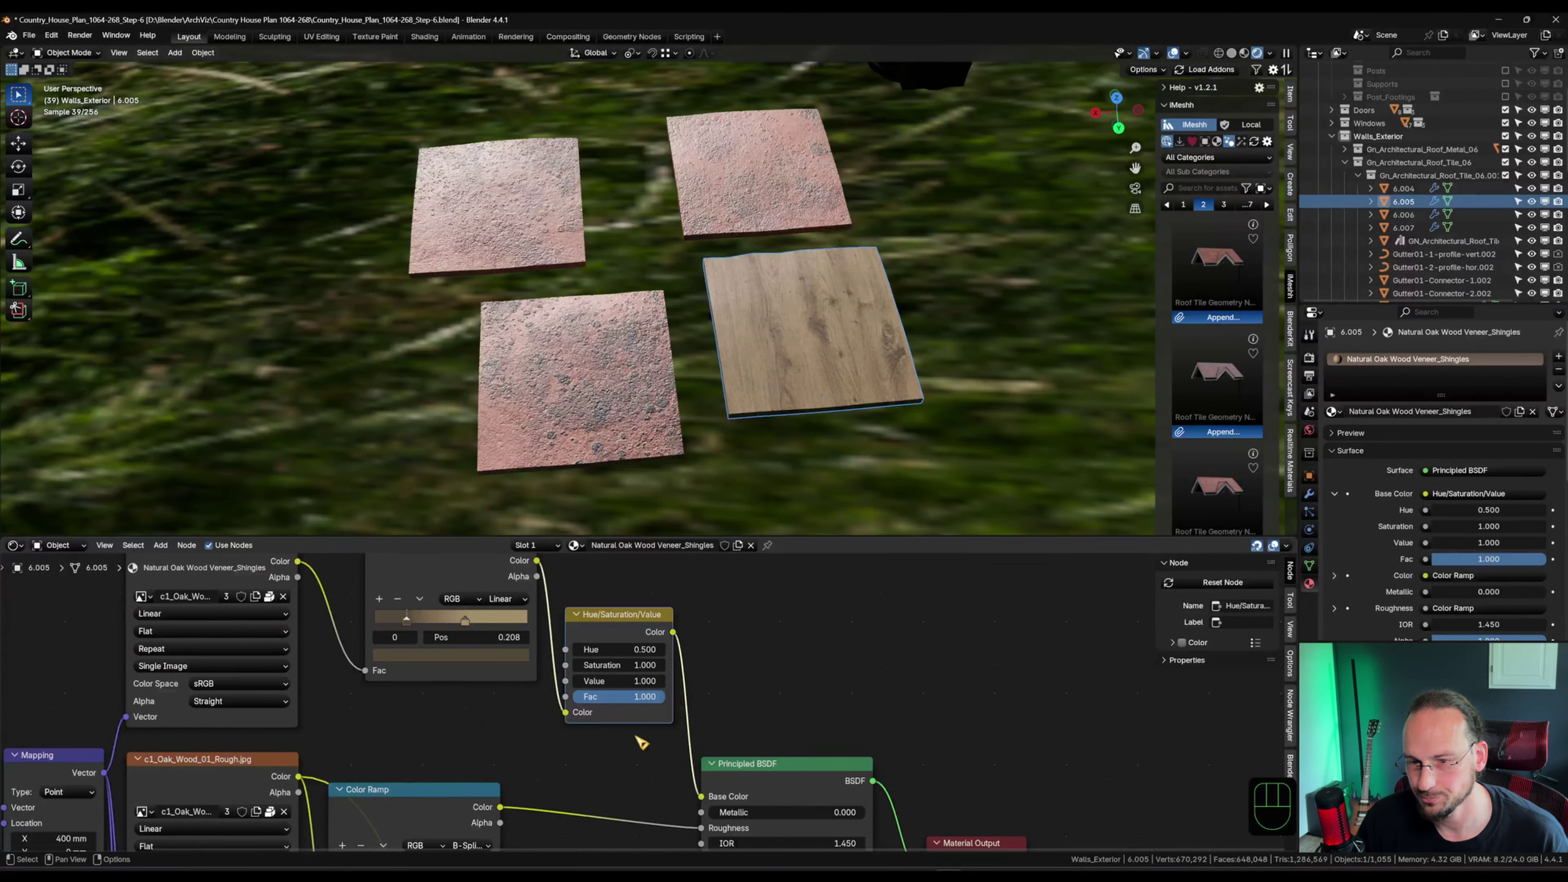
{"action": "left_click_drag", "start_coordinate": [636, 665], "coordinate": [600, 665]}
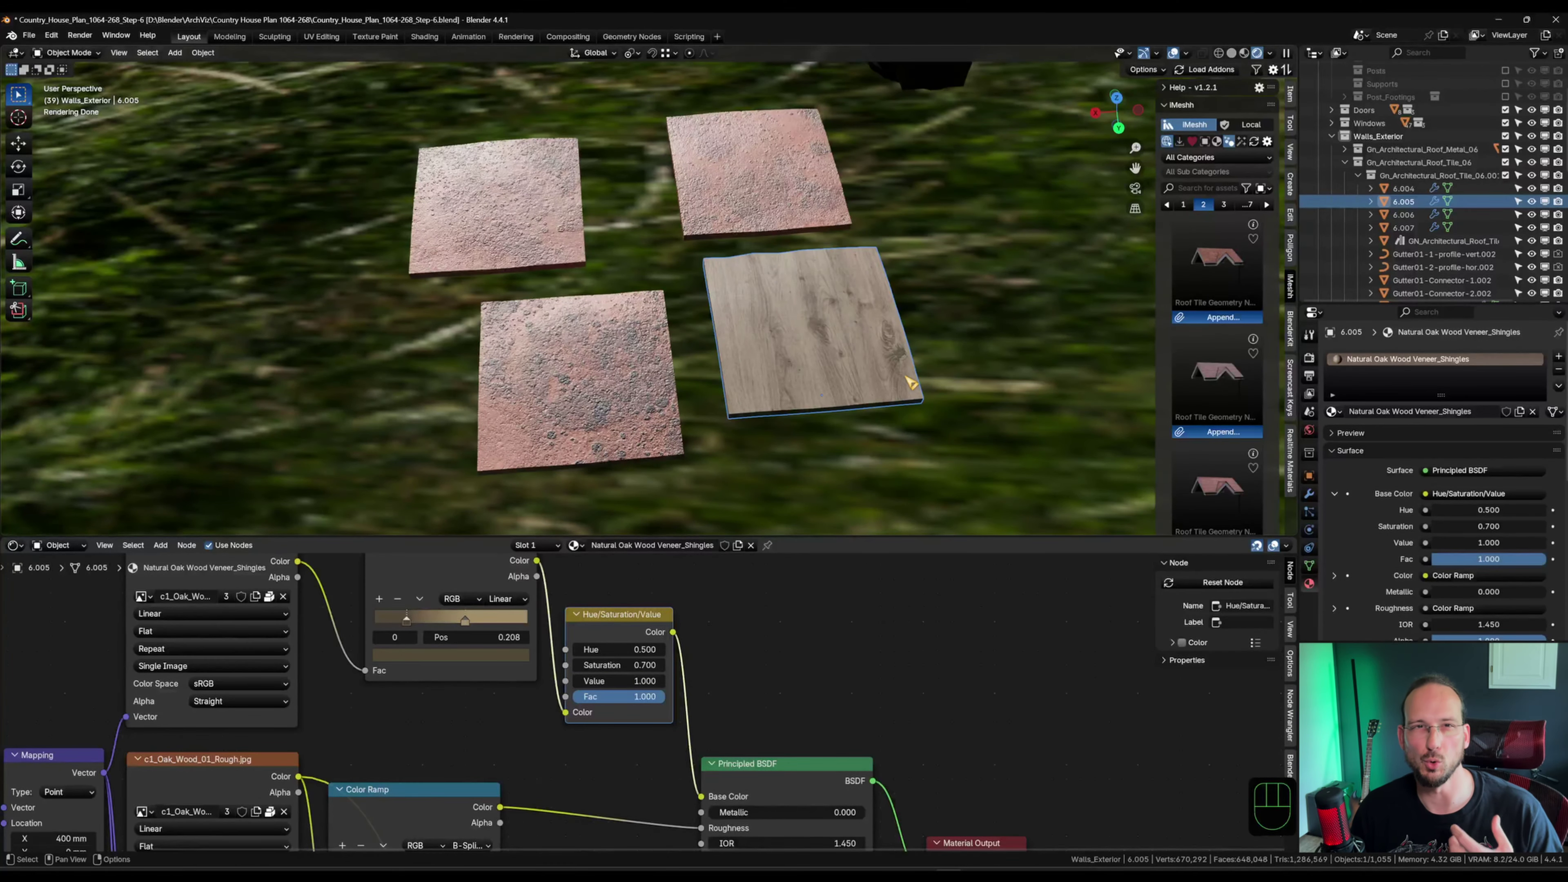
Link the shingle material from tile 6.005 to the other three source tiles.
{"action": "scroll", "coordinate": [796, 360], "scroll_direction": "down", "scroll_amount": 2}
{"action": "middle_click_drag", "start_coordinate": [796, 358], "coordinate": [768, 410]}
{"action": "left_click", "coordinate": [589, 298]}
{"action": "left_click", "coordinate": [755, 284], "text": "shift"}
{"action": "left_click", "coordinate": [646, 418], "text": "shift"}
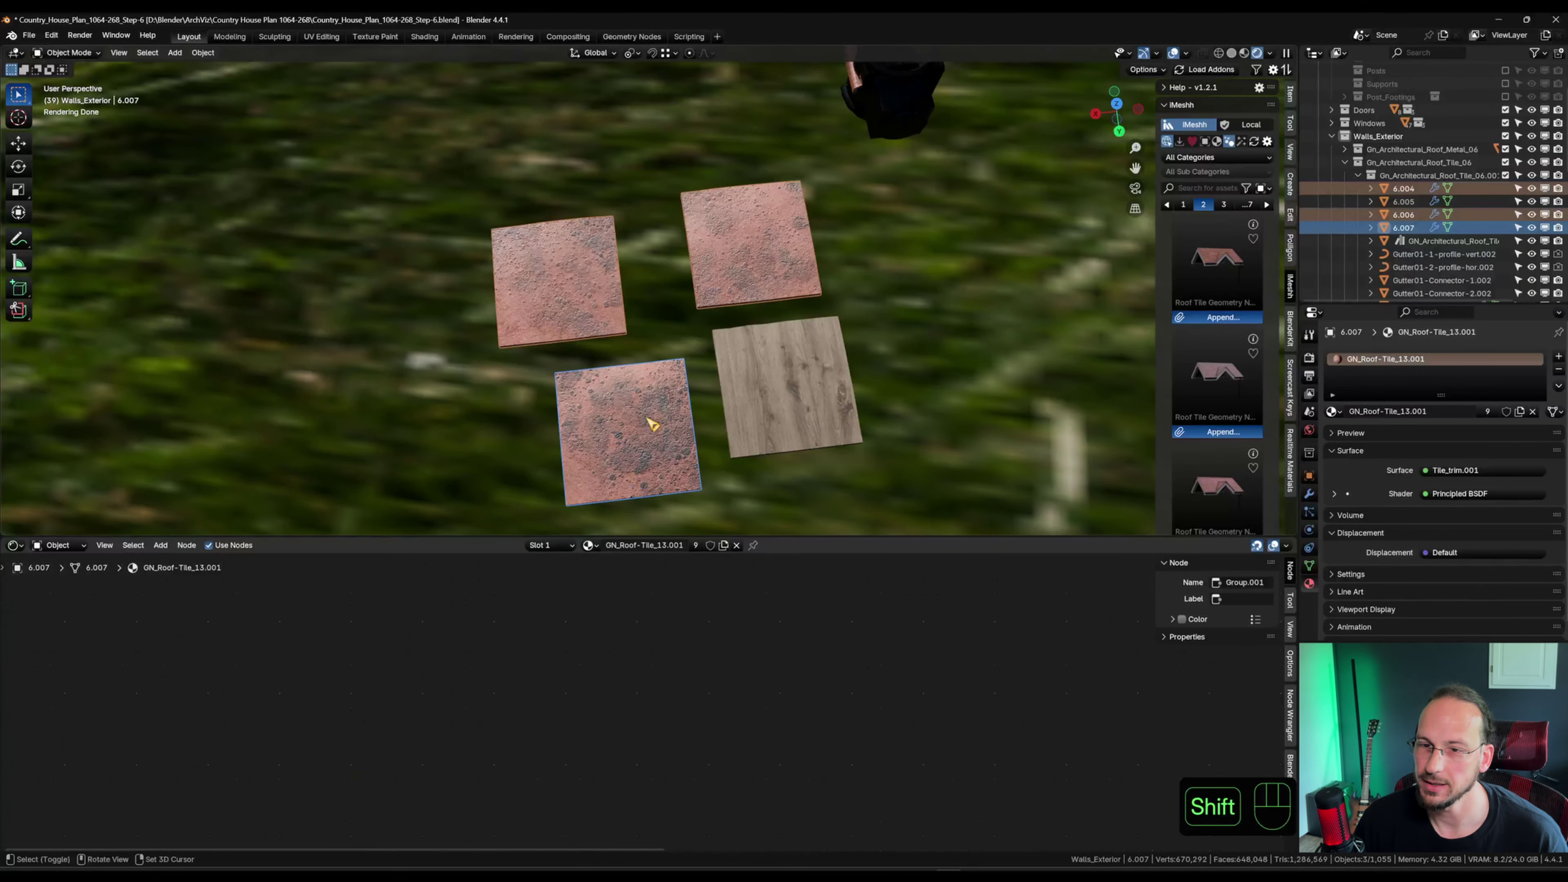
{"action": "left_click", "coordinate": [794, 378], "text": "shift"}
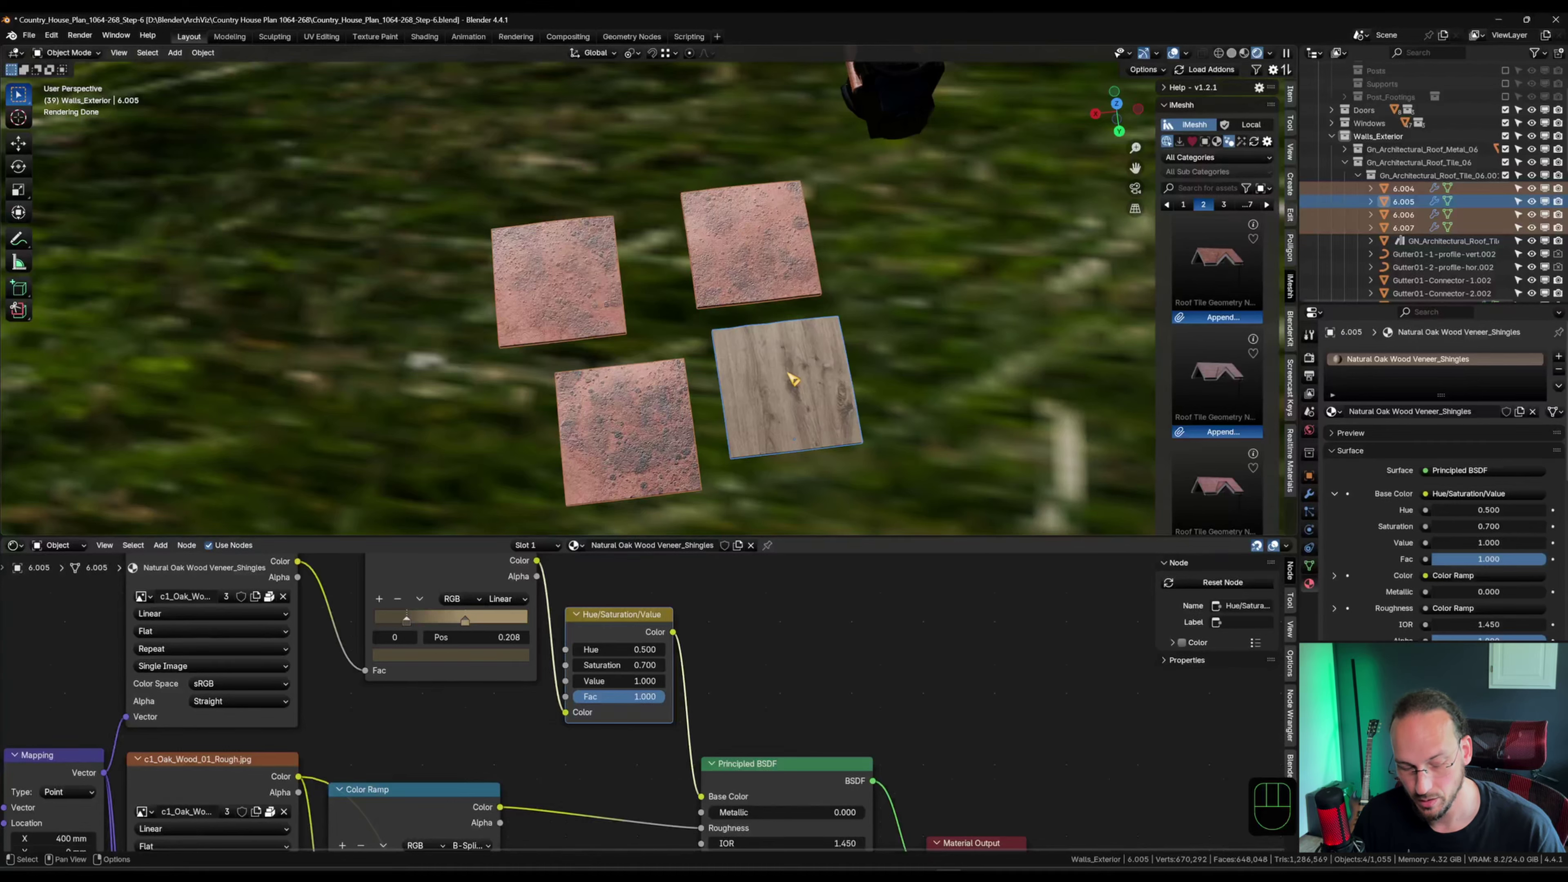
{"action": "key", "text": "ctrl+l"}
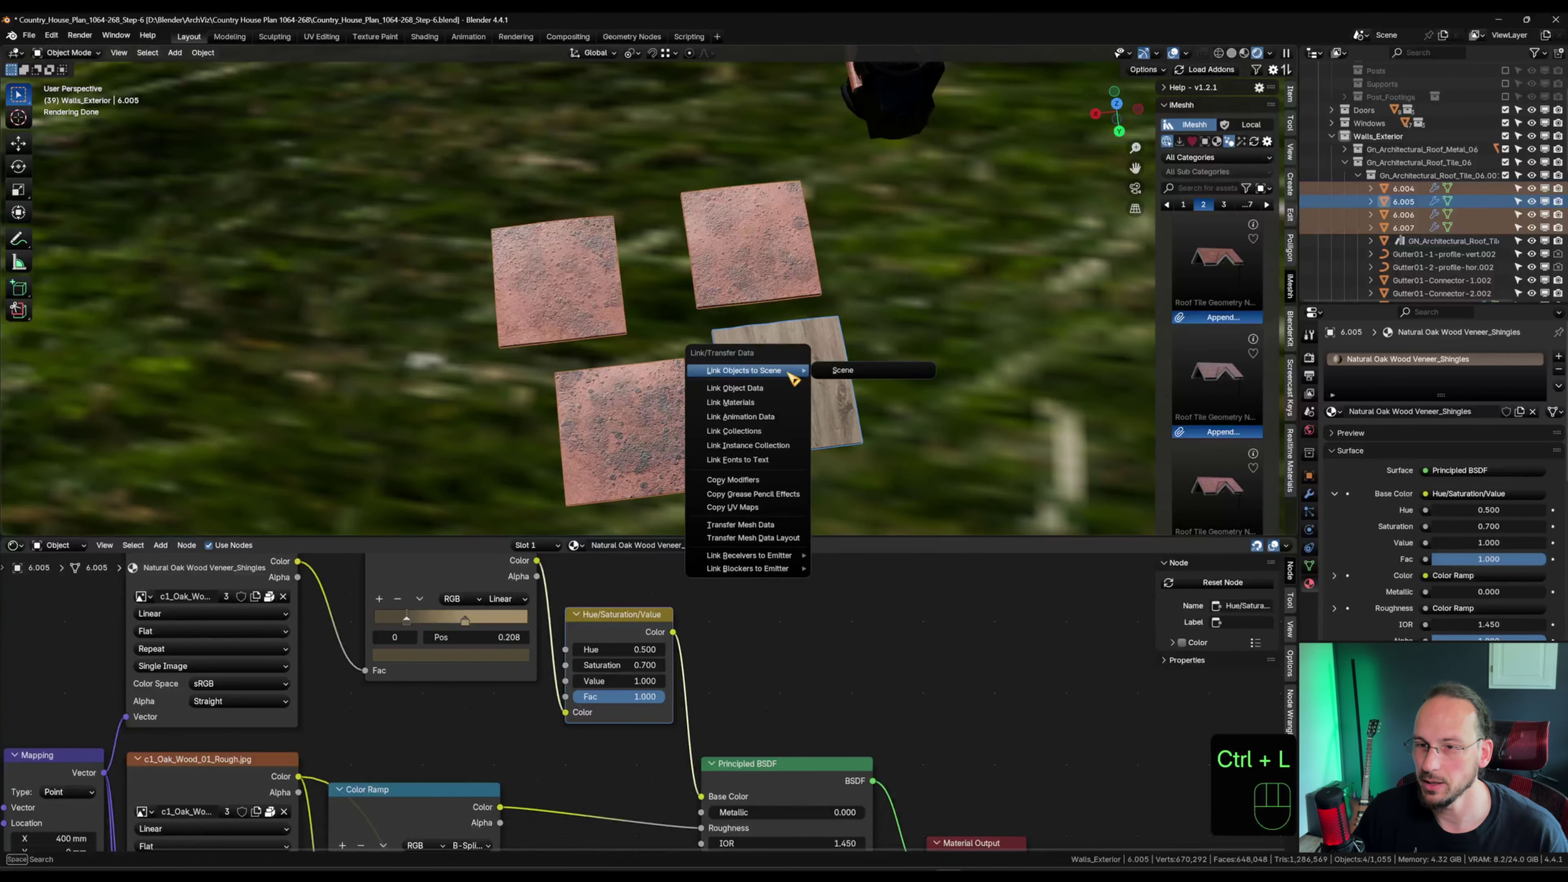
{"action": "left_click", "coordinate": [729, 402]}
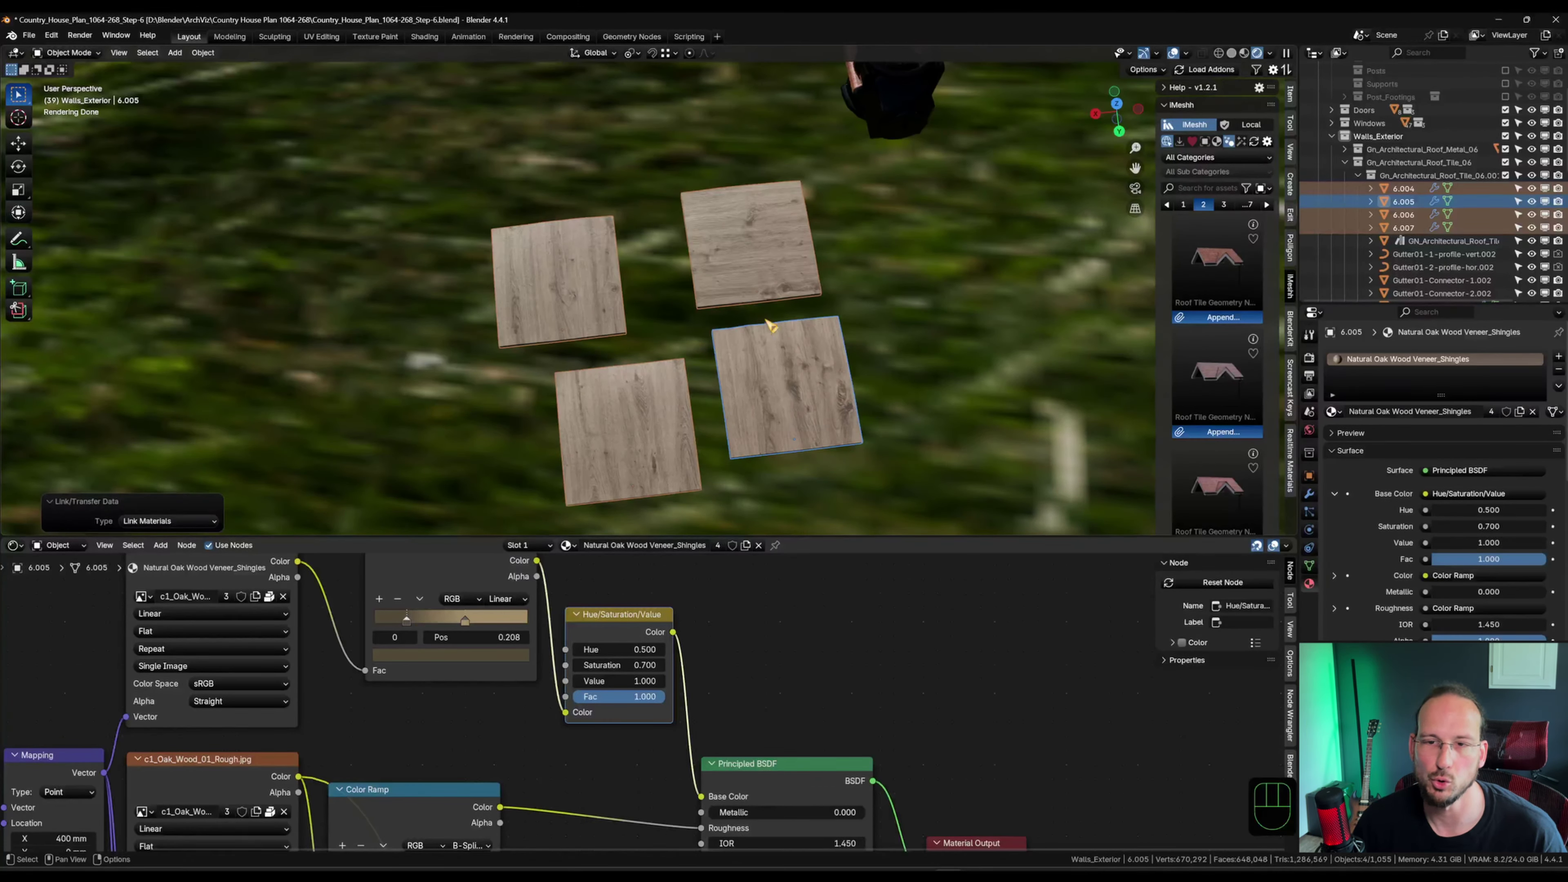
Rotate all UVs of source tile 6.006 by 90 degrees so its wood grain matches the other tiles, and return to the Layout workspace.
{"action": "middle_click_drag", "start_coordinate": [767, 328], "coordinate": [789, 346], "text": "shift"}
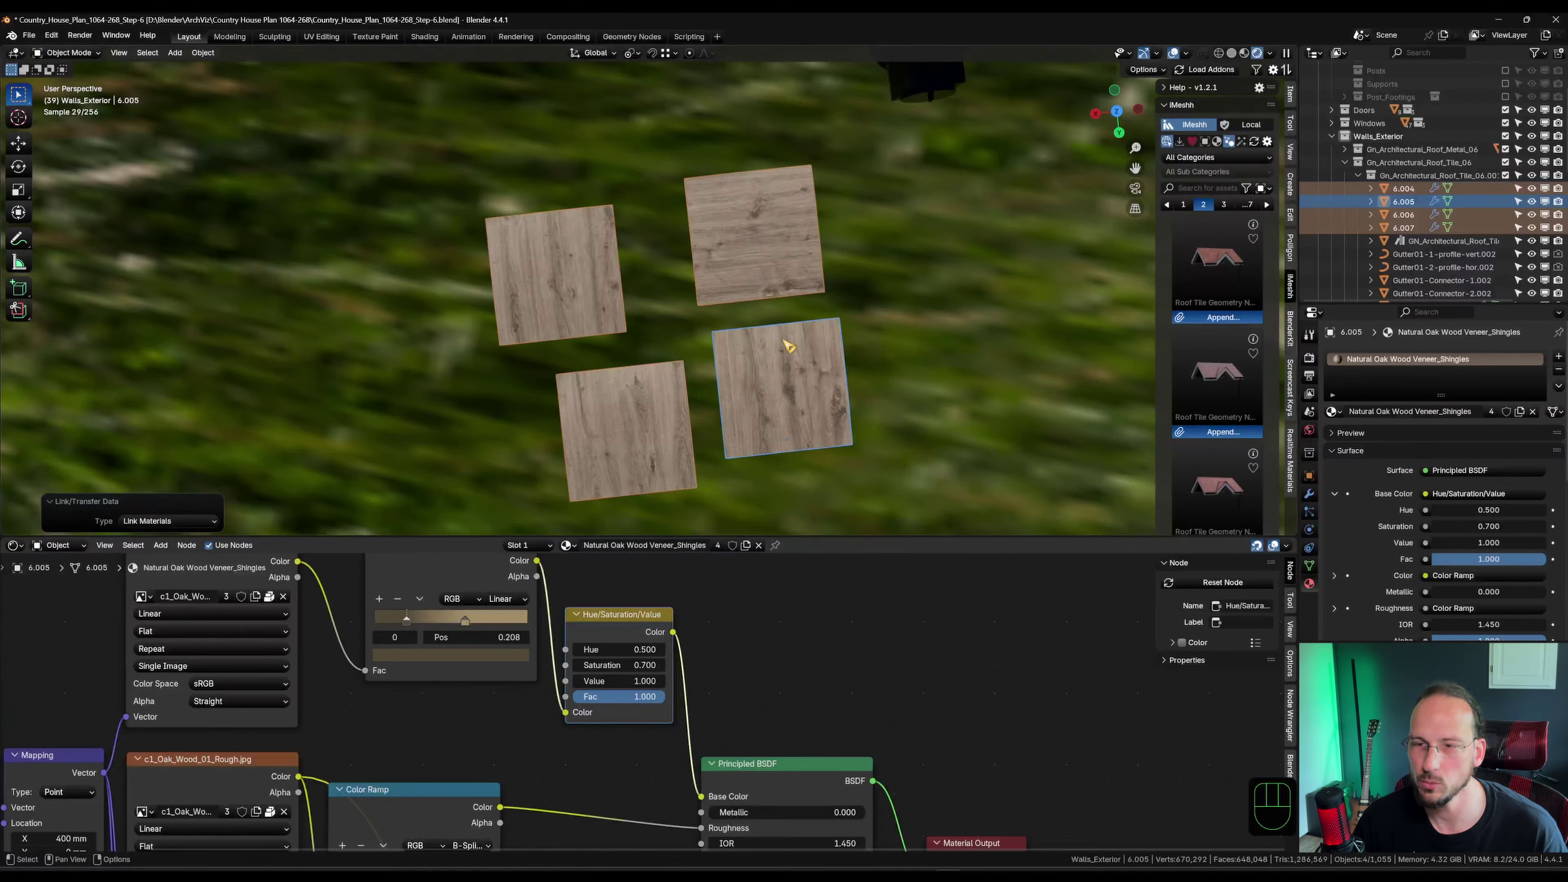
{"action": "left_click", "coordinate": [772, 247]}
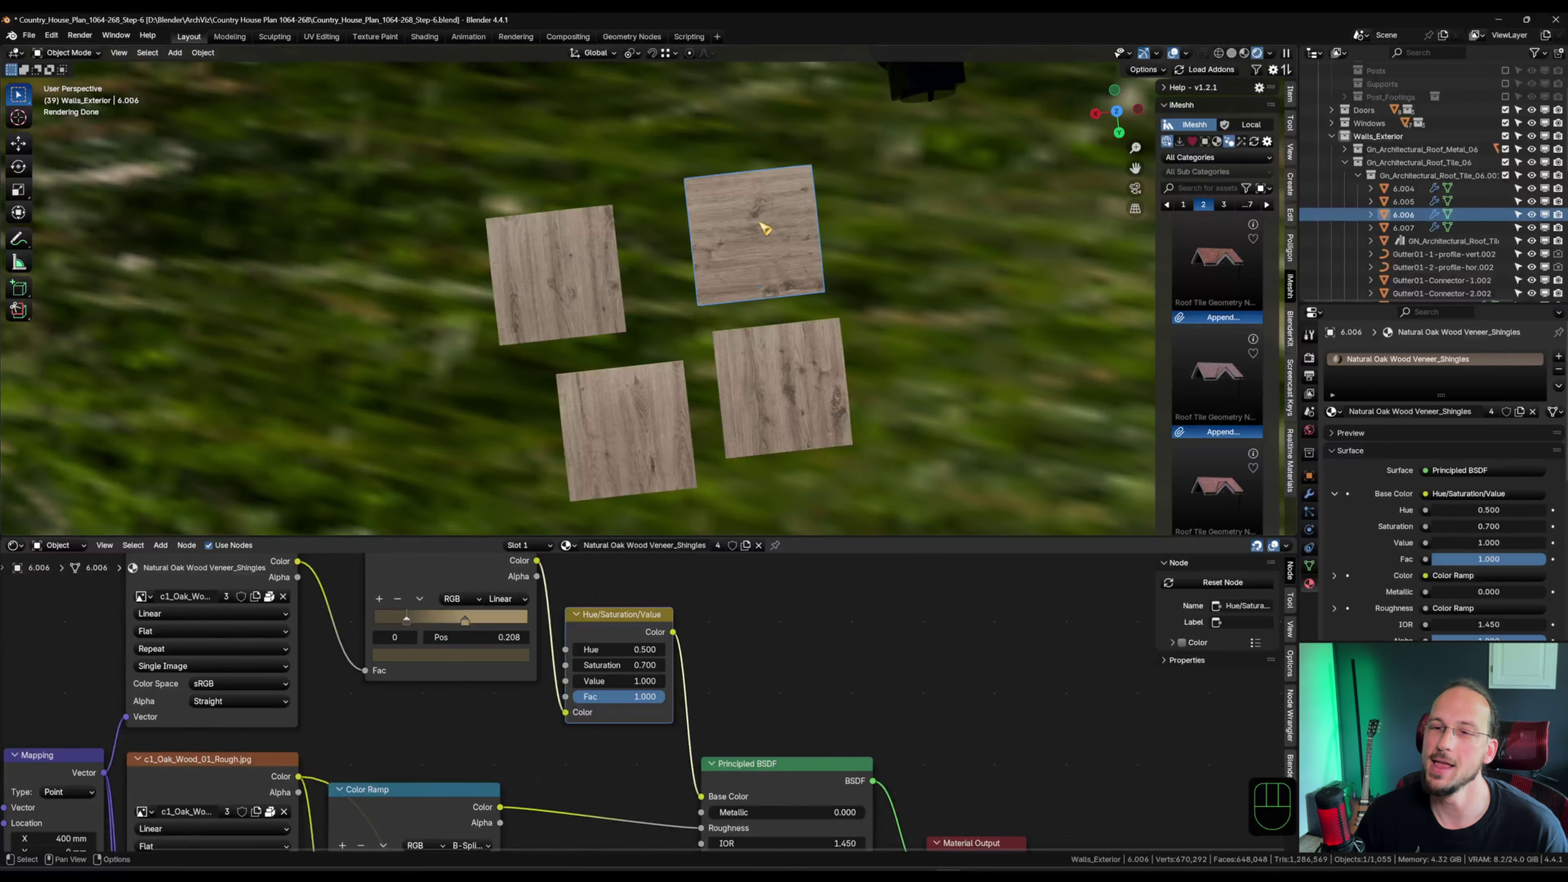
{"action": "left_click", "coordinate": [321, 39]}
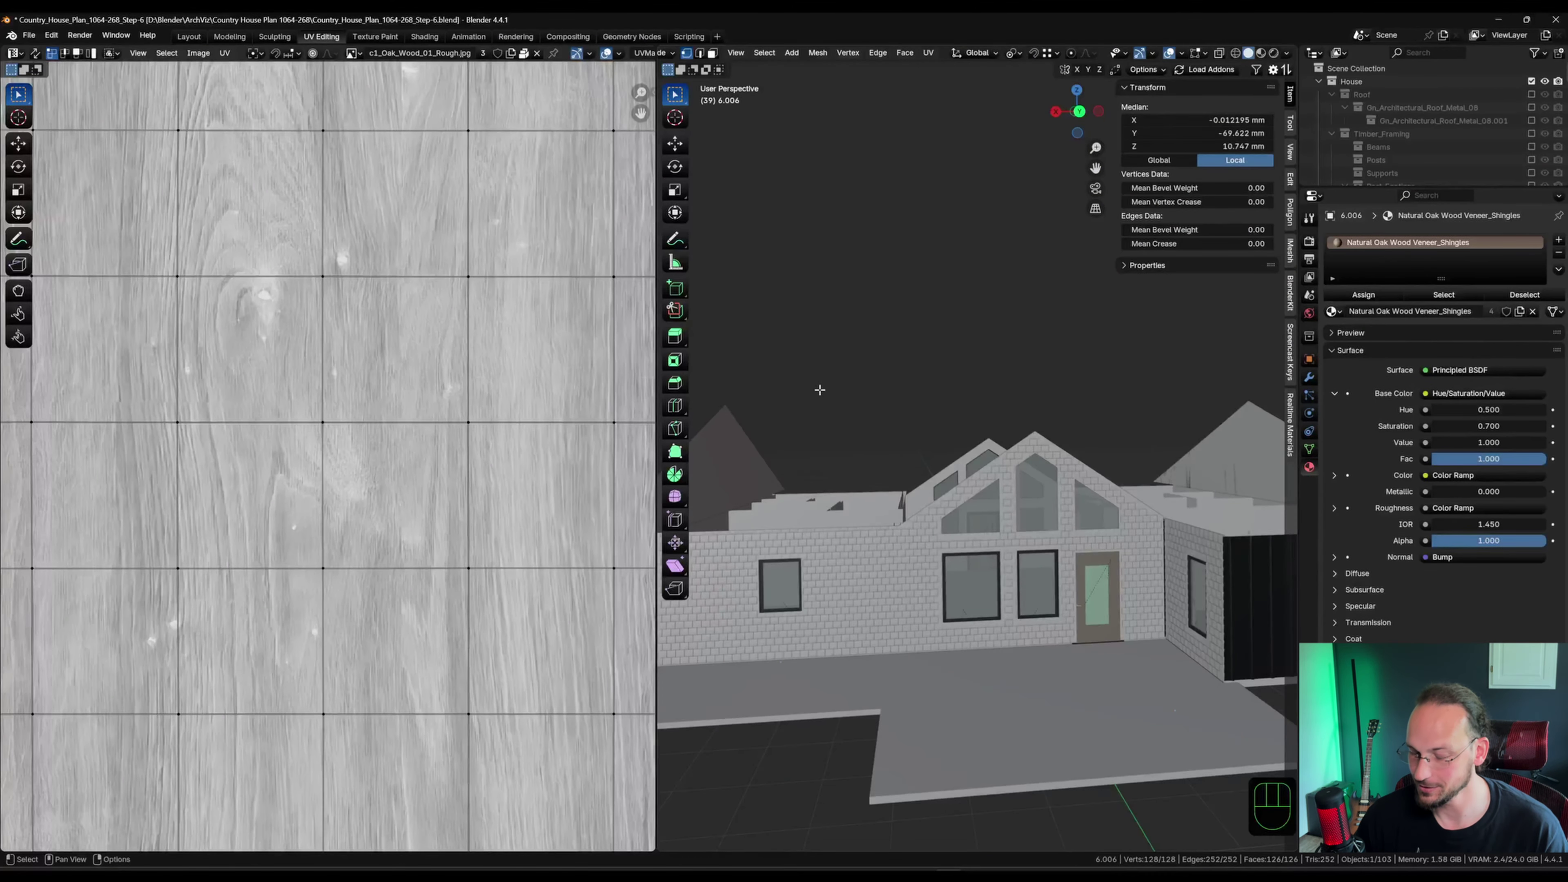
{"action": "key", "text": "KP_Divide"}
{"action": "key", "text": "a"}
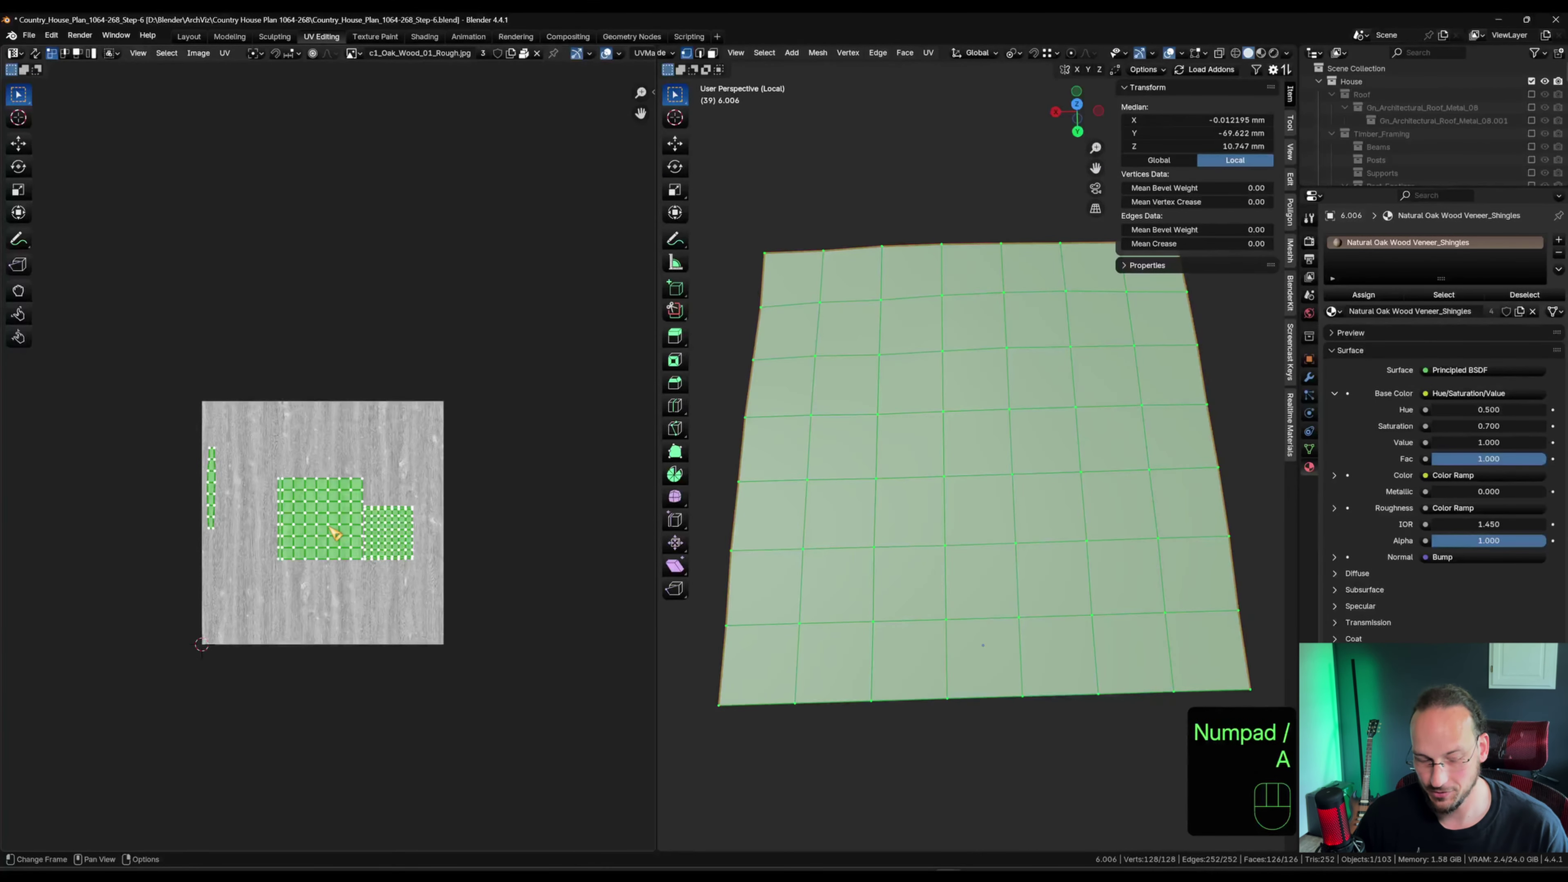
{"action": "key", "text": "r"}
{"action": "key", "text": "KP_9"}
{"action": "key", "text": "KP_0"}
{"action": "key", "text": "KP_Enter"}
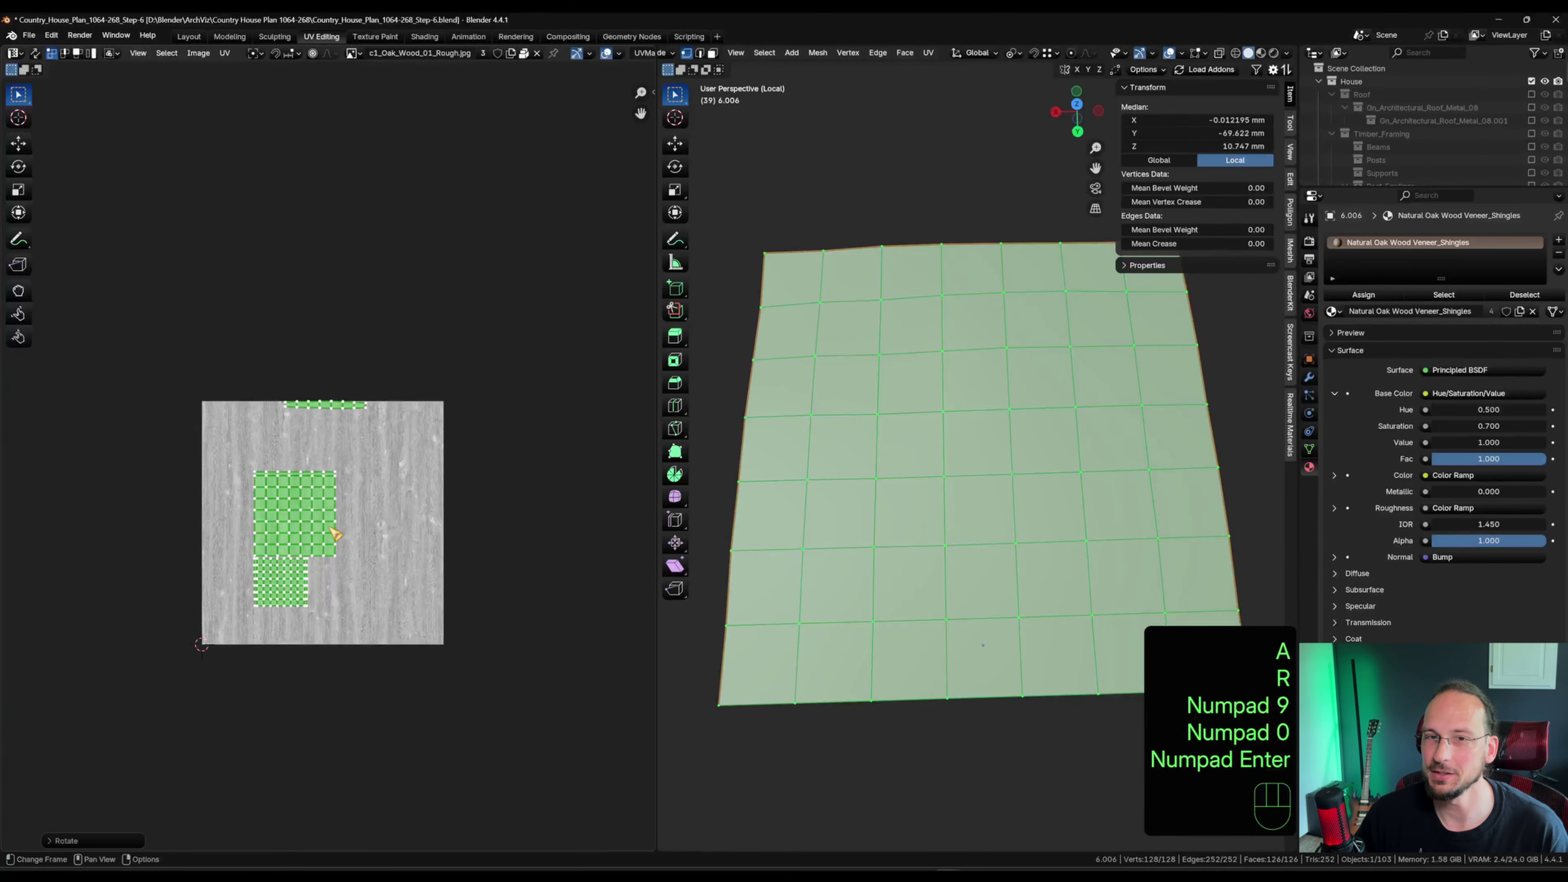
{"action": "left_click", "coordinate": [190, 37]}
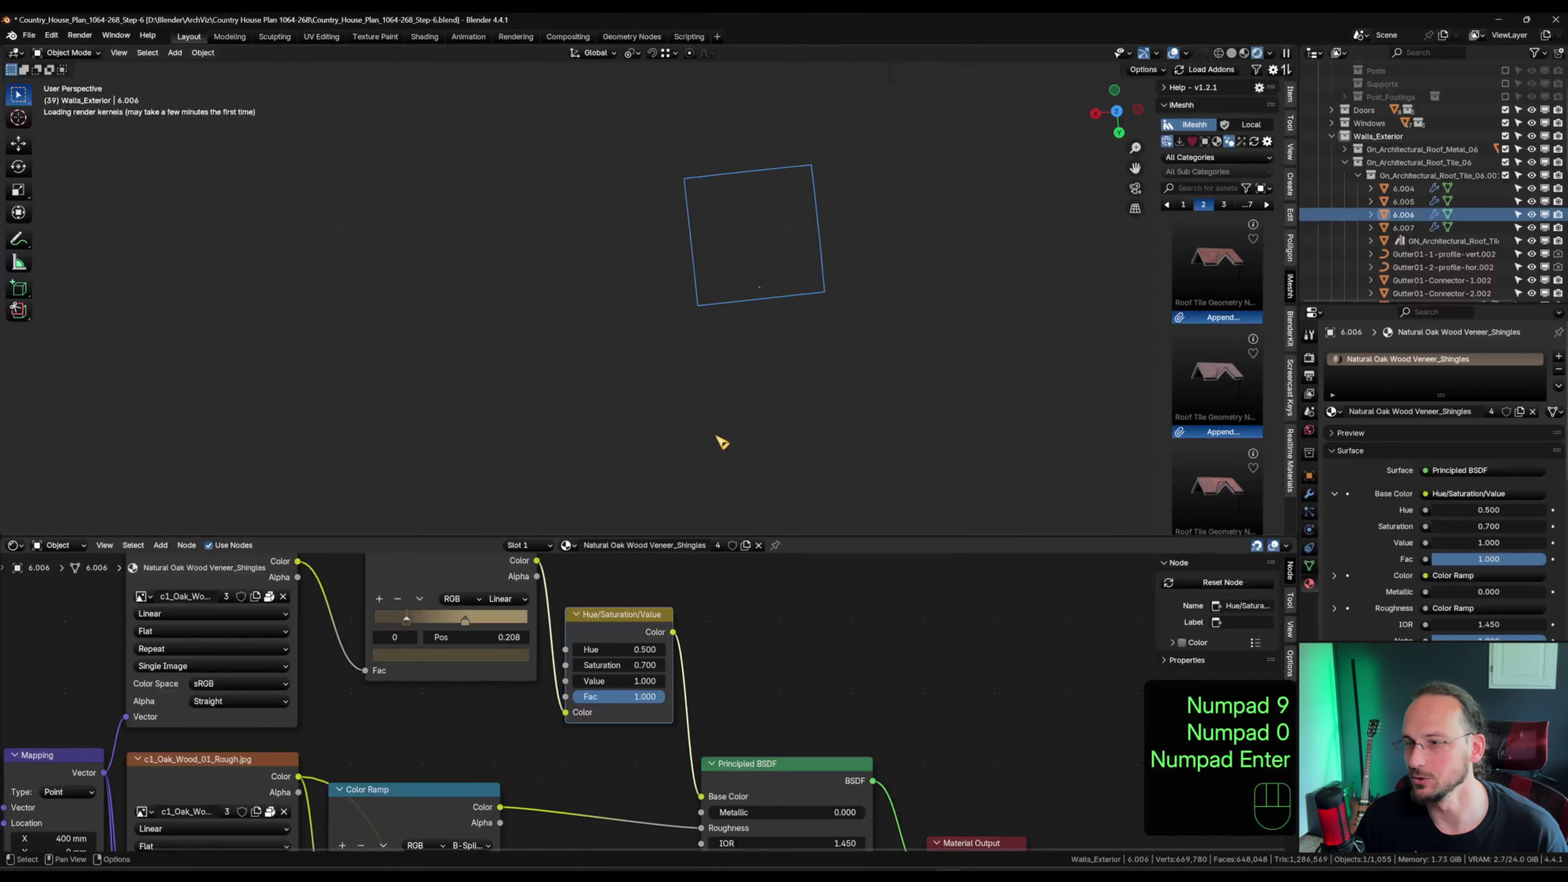
Examine the new wood shingles on the house's back porch wall in a larger rendered view.
{"action": "middle_click_drag", "start_coordinate": [765, 405], "coordinate": [801, 363]}
{"action": "scroll", "coordinate": [801, 363], "scroll_direction": "down", "scroll_amount": 5}
{"action": "middle_click_drag", "start_coordinate": [991, 319], "coordinate": [685, 395], "text": "shift"}
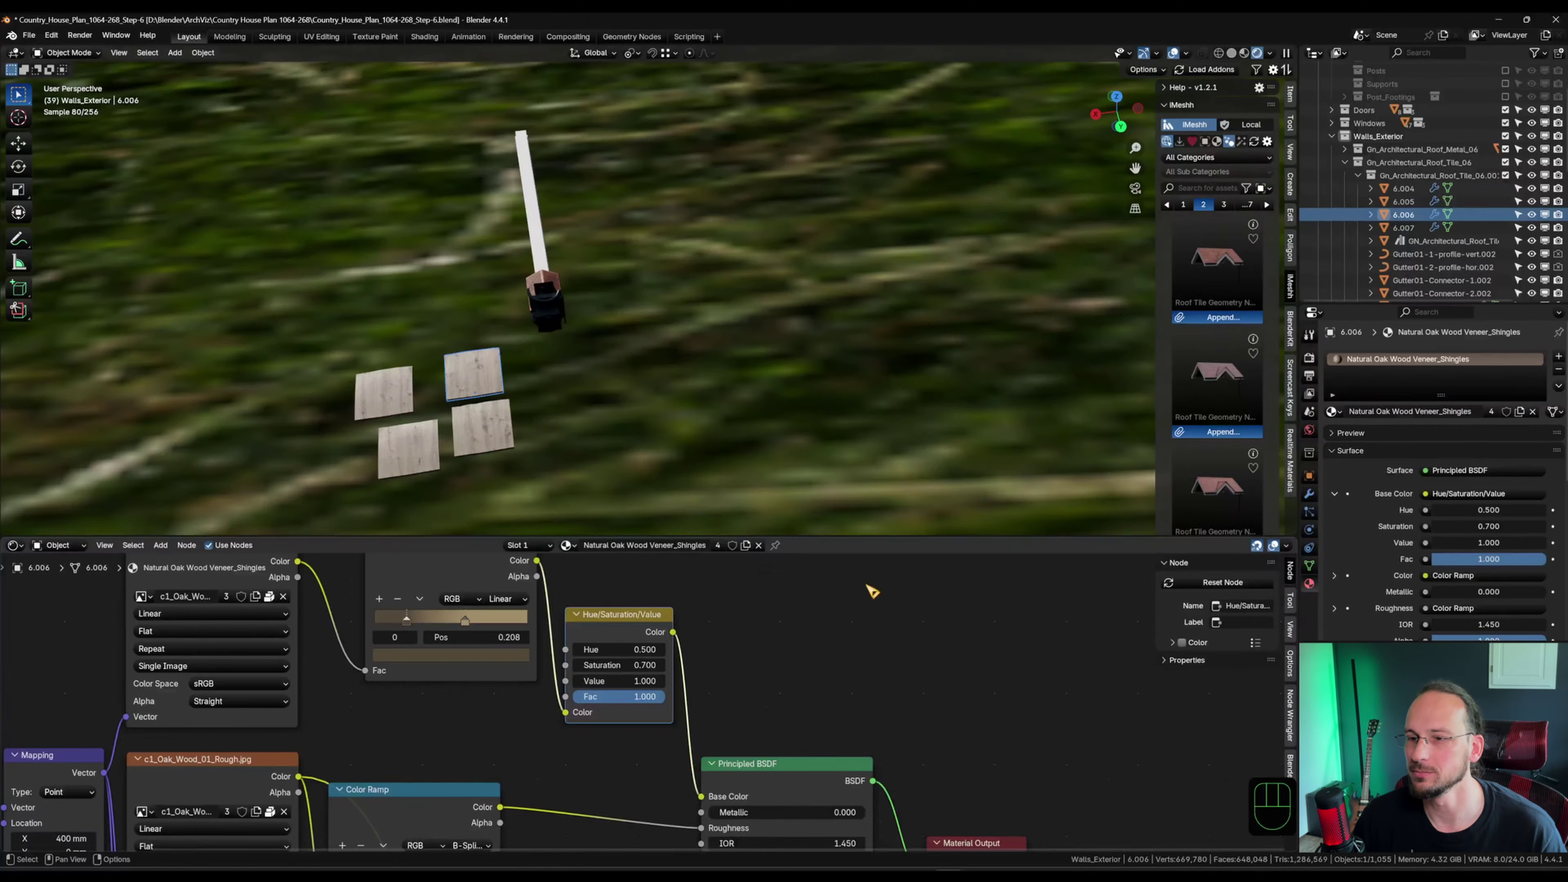
{"action": "left_click_drag", "start_coordinate": [871, 536], "coordinate": [877, 837]}
{"action": "scroll", "coordinate": [977, 367], "scroll_direction": "down", "scroll_amount": 6}
{"action": "middle_click_drag", "start_coordinate": [926, 355], "coordinate": [480, 392], "text": "shift"}
{"action": "scroll", "coordinate": [480, 392], "scroll_direction": "down", "scroll_amount": 7}
{"action": "middle_click_drag", "start_coordinate": [636, 371], "coordinate": [710, 251], "text": "shift"}
{"action": "scroll", "coordinate": [619, 375], "scroll_direction": "up", "scroll_amount": 6}
{"action": "middle_click_drag", "start_coordinate": [619, 375], "coordinate": [648, 297]}
{"action": "middle_click_drag", "start_coordinate": [648, 297], "coordinate": [542, 354], "text": "shift"}
{"action": "scroll", "coordinate": [543, 354], "scroll_direction": "up", "scroll_amount": 6}
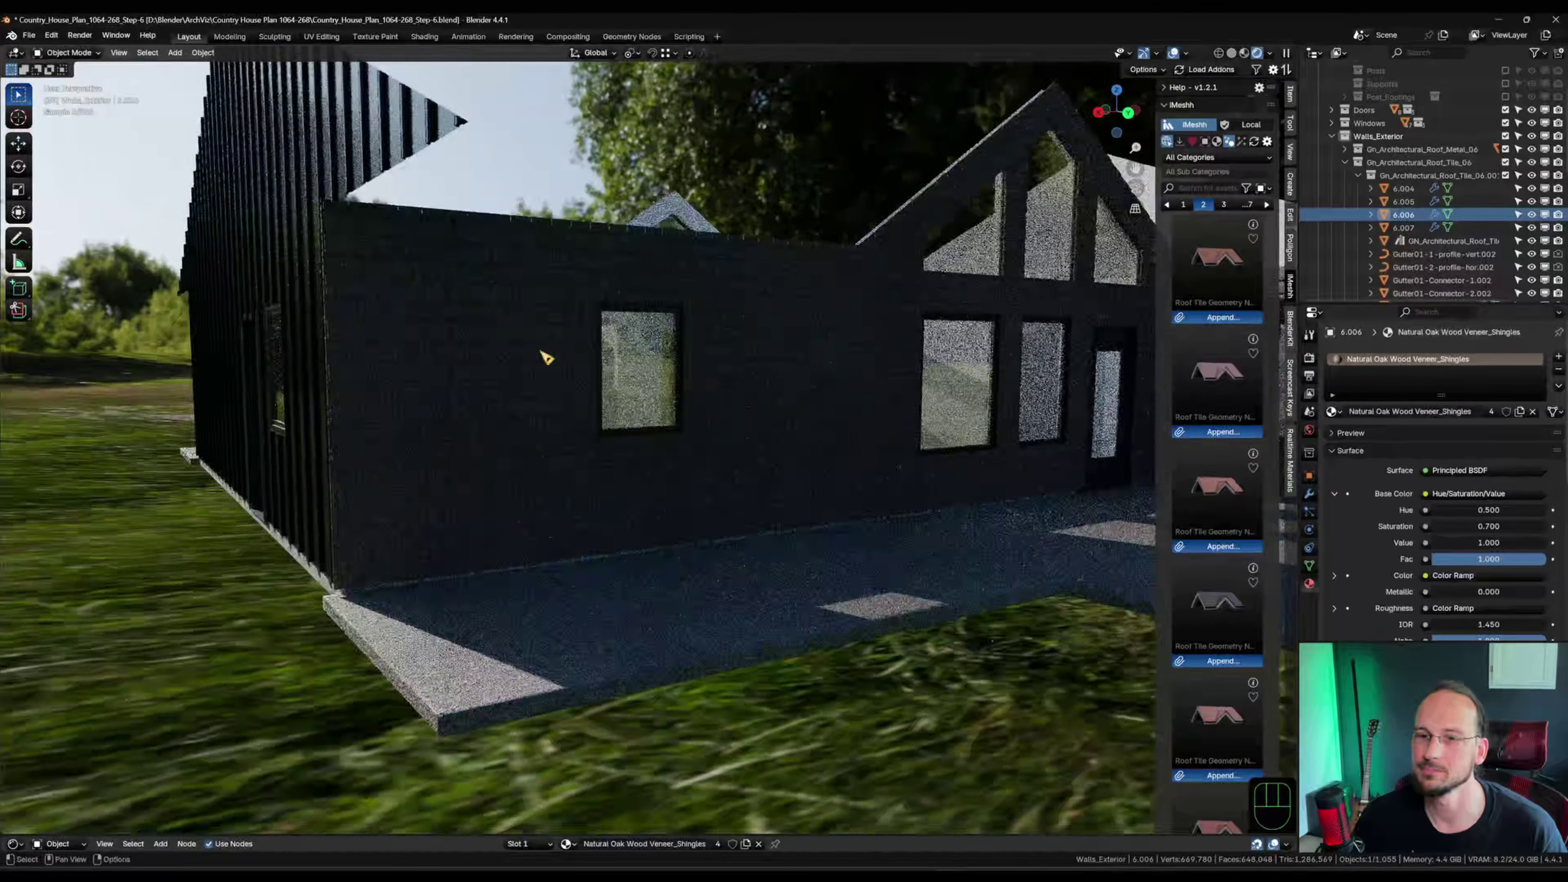
Light the shingled wall by setting the HDRI Rotation in the world's ground projection node to 179.800.
{"action": "left_click_drag", "start_coordinate": [432, 836], "coordinate": [309, 494]}
{"action": "left_click", "coordinate": [58, 501]}
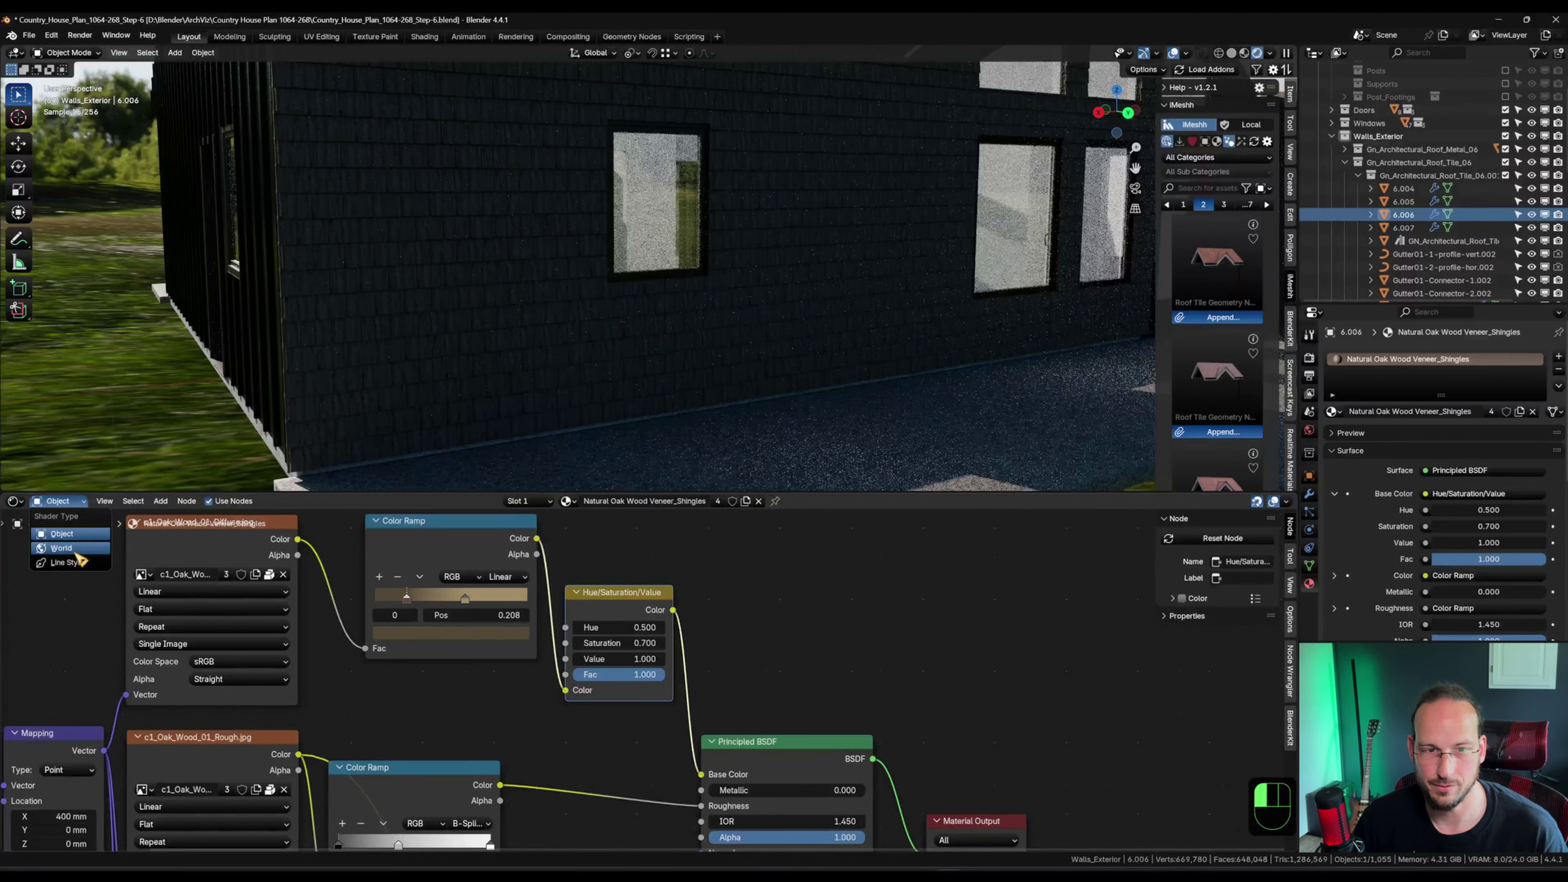
{"action": "left_click", "coordinate": [62, 543]}
{"action": "left_click_drag", "start_coordinate": [464, 690], "coordinate": [531, 689]}
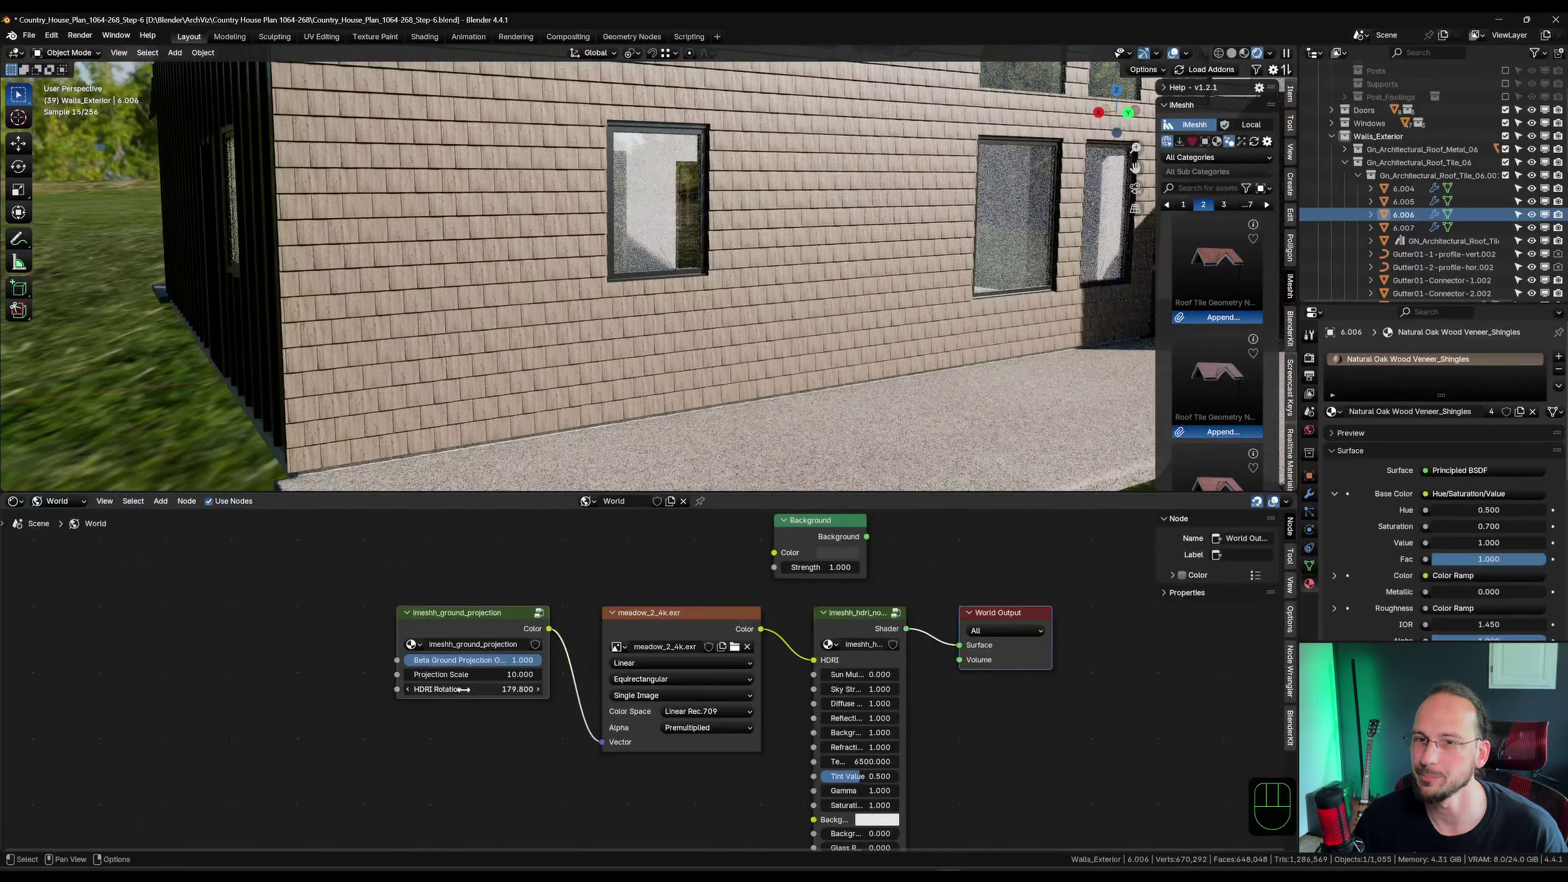
Set the Saturation of the Natural Oak Wood Veneer_Shingles material's Hue/Saturation/Value node to 0.500.
{"action": "scroll", "coordinate": [543, 161], "scroll_direction": "up", "scroll_amount": 3}
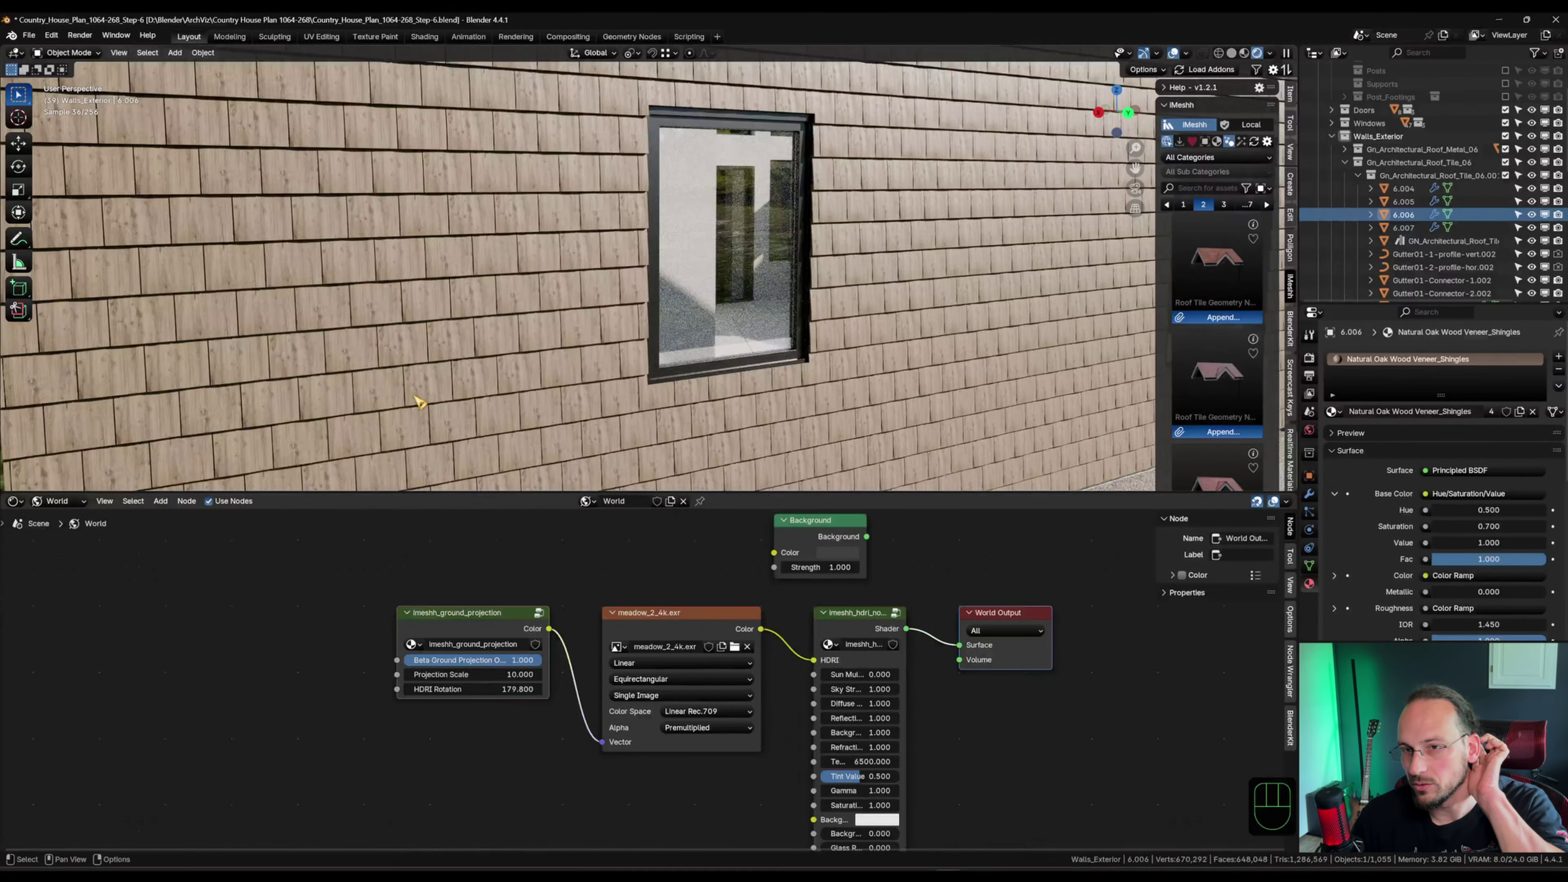
{"action": "left_click", "coordinate": [59, 501]}
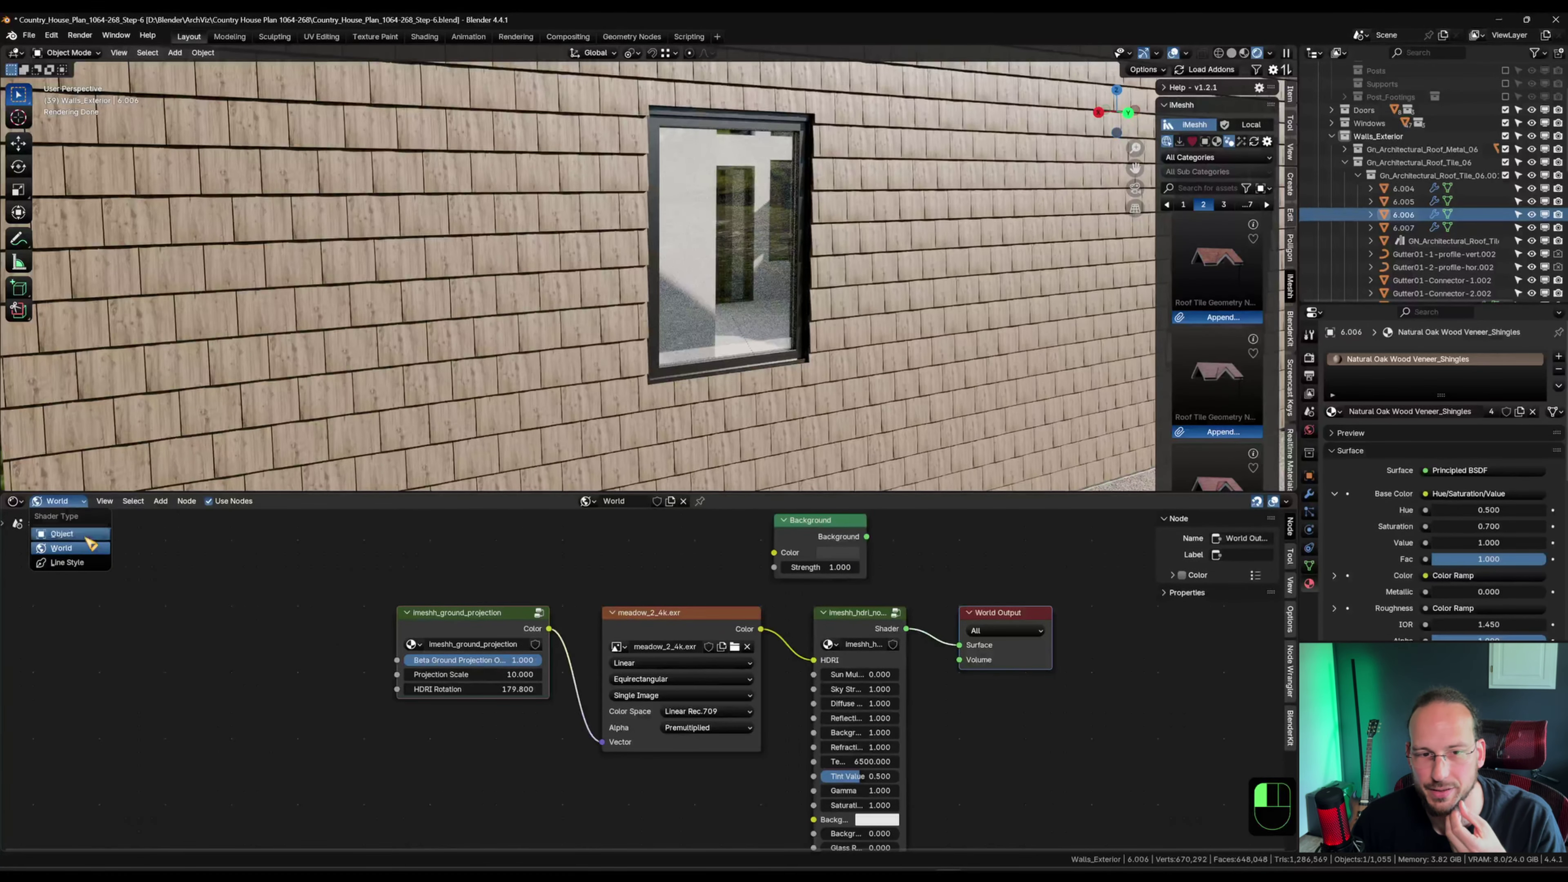
{"action": "left_click", "coordinate": [89, 534]}
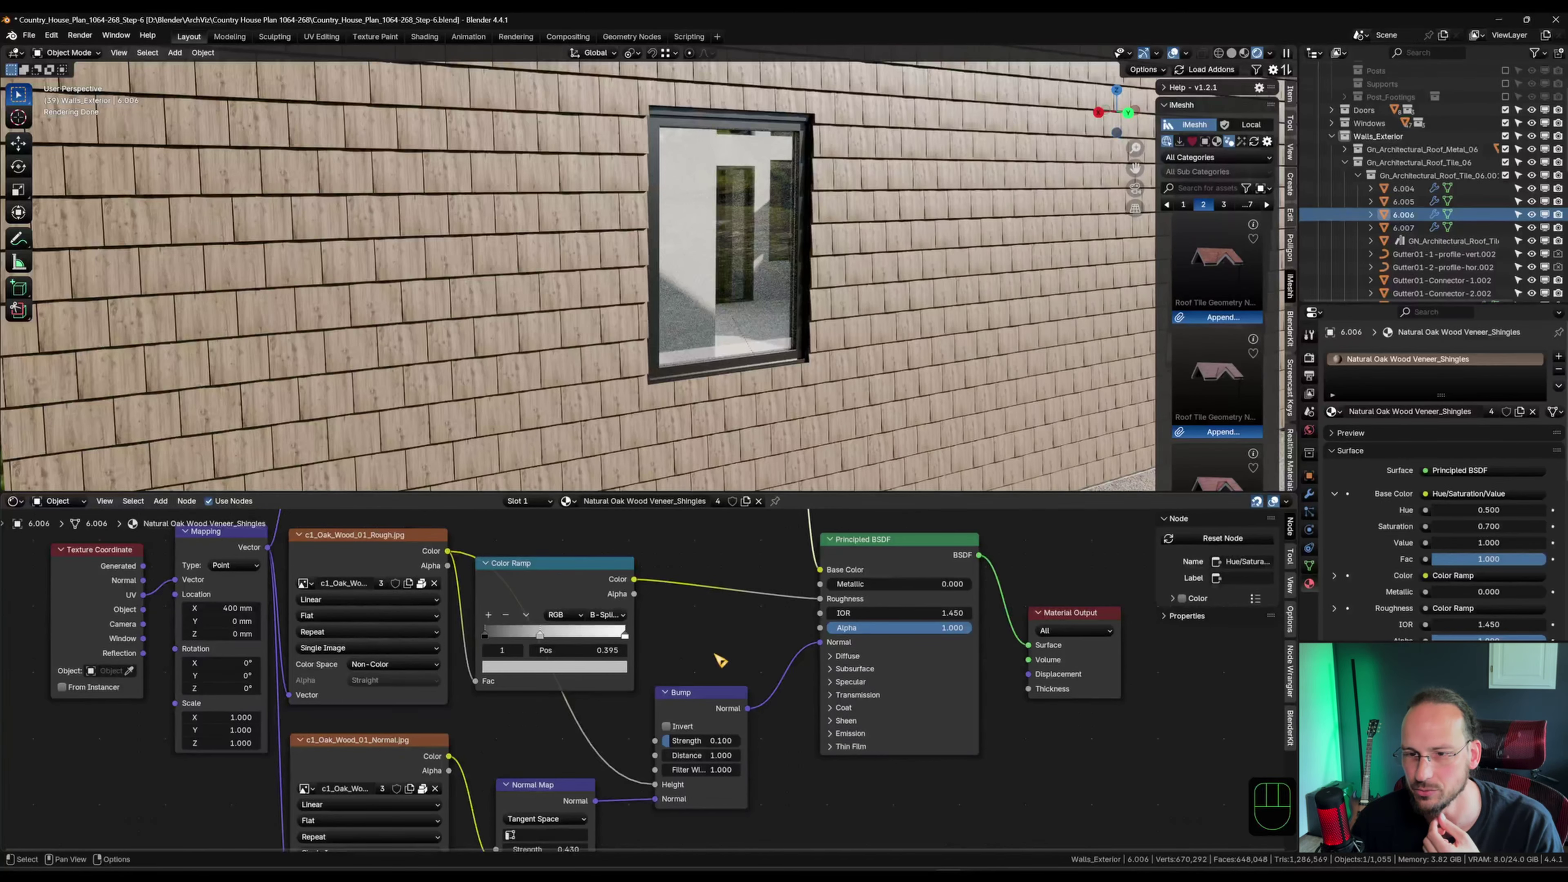
{"action": "middle_click_drag", "start_coordinate": [691, 546], "coordinate": [791, 736]}
{"action": "scroll", "coordinate": [791, 737], "scroll_direction": "up", "scroll_amount": 3}
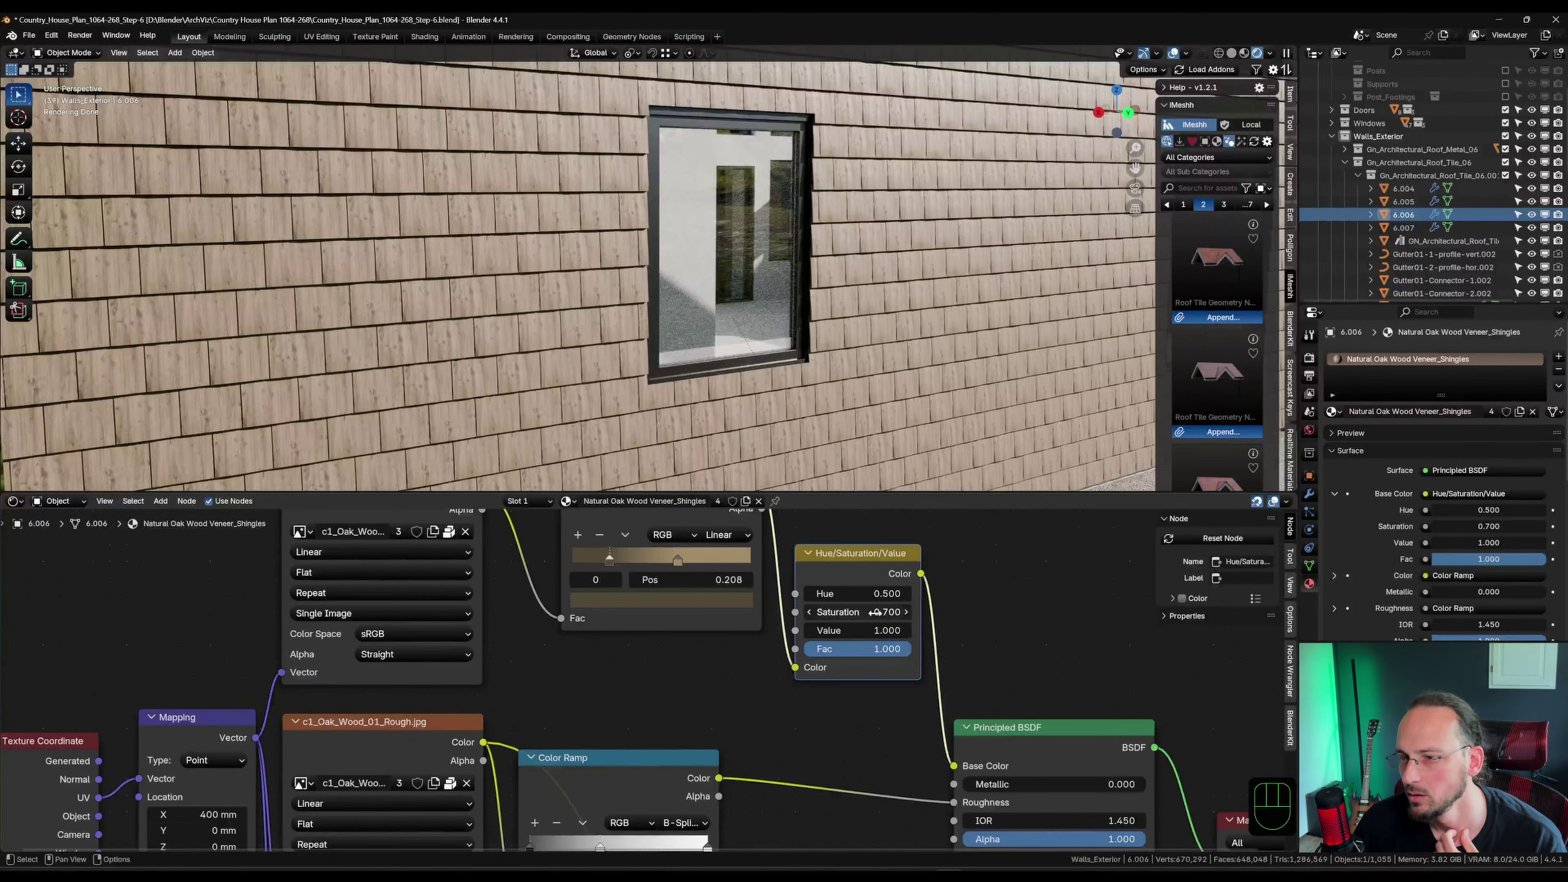
{"action": "left_click_drag", "start_coordinate": [875, 612], "coordinate": [868, 612], "text": "shift"}
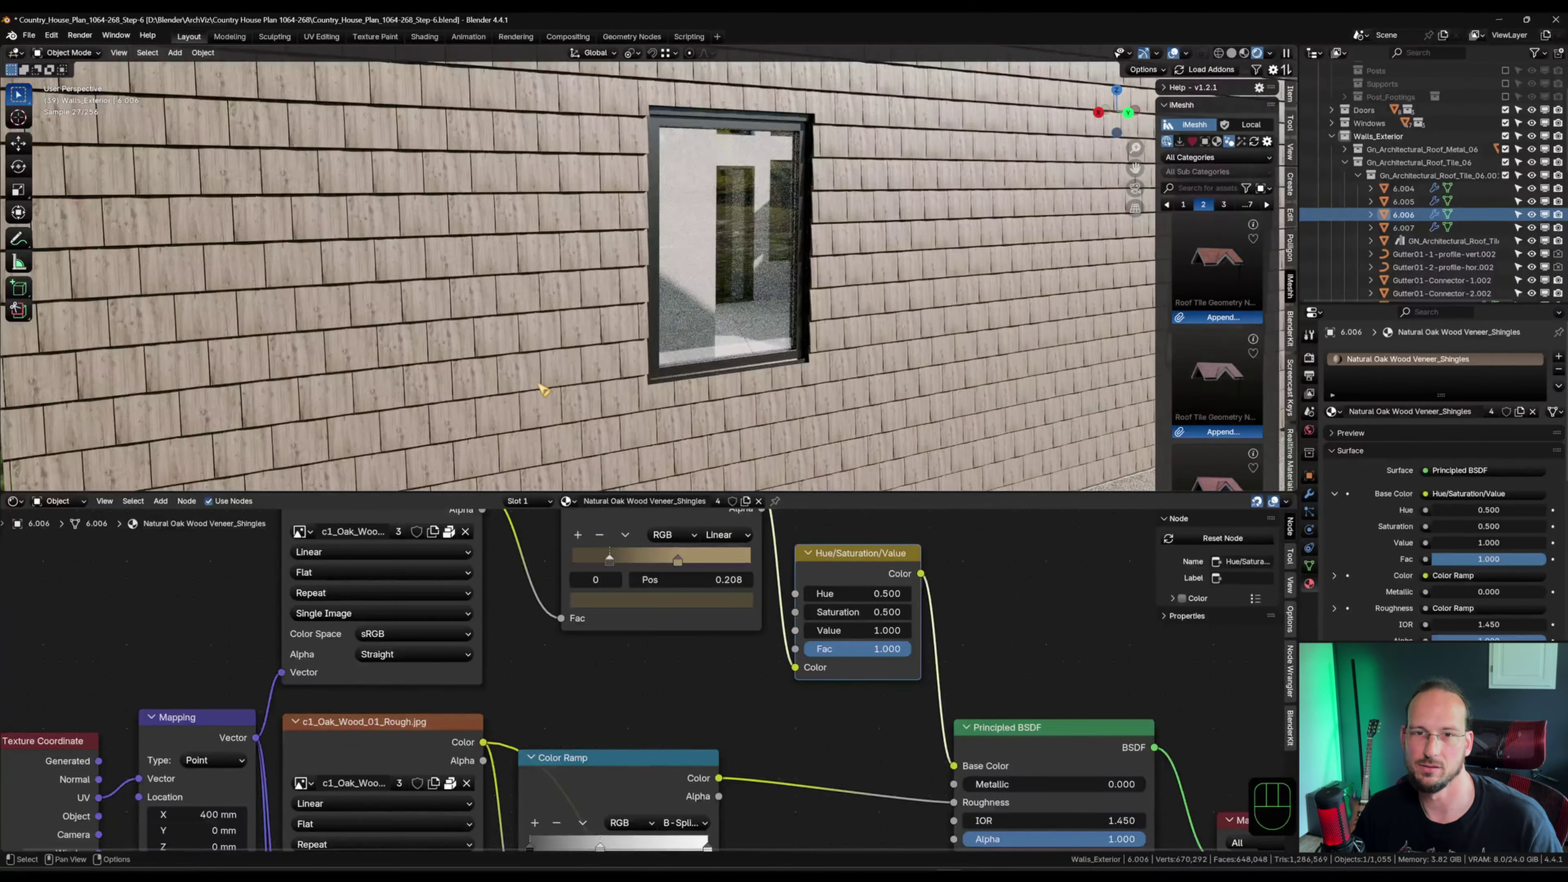
Set the shingle material's Mapping scale to 0.500 on X and Y and check the wood grain at the wall corner.
{"action": "scroll", "coordinate": [538, 385], "scroll_direction": "down", "scroll_amount": 4}
{"action": "middle_click_drag", "start_coordinate": [534, 384], "coordinate": [494, 365]}
{"action": "scroll", "coordinate": [488, 364], "scroll_direction": "up", "scroll_amount": 3}
{"action": "scroll", "coordinate": [837, 581], "scroll_direction": "down", "scroll_amount": 1}
{"action": "middle_click_drag", "start_coordinate": [520, 668], "coordinate": [825, 442]}
{"action": "scroll", "coordinate": [543, 739], "scroll_direction": "up", "scroll_amount": 4}
{"action": "left_click_drag", "start_coordinate": [565, 668], "coordinate": [521, 688]}
{"action": "right_click", "coordinate": [568, 670]}
{"action": "left_click_drag", "start_coordinate": [611, 669], "coordinate": [620, 688]}
{"action": "scroll", "coordinate": [247, 307], "scroll_direction": "down", "scroll_amount": 3}
{"action": "middle_click_drag", "start_coordinate": [247, 307], "coordinate": [756, 278]}
{"action": "scroll", "coordinate": [357, 269], "scroll_direction": "up", "scroll_amount": 3}
{"action": "scroll", "coordinate": [778, 322], "scroll_direction": "up", "scroll_amount": 2}
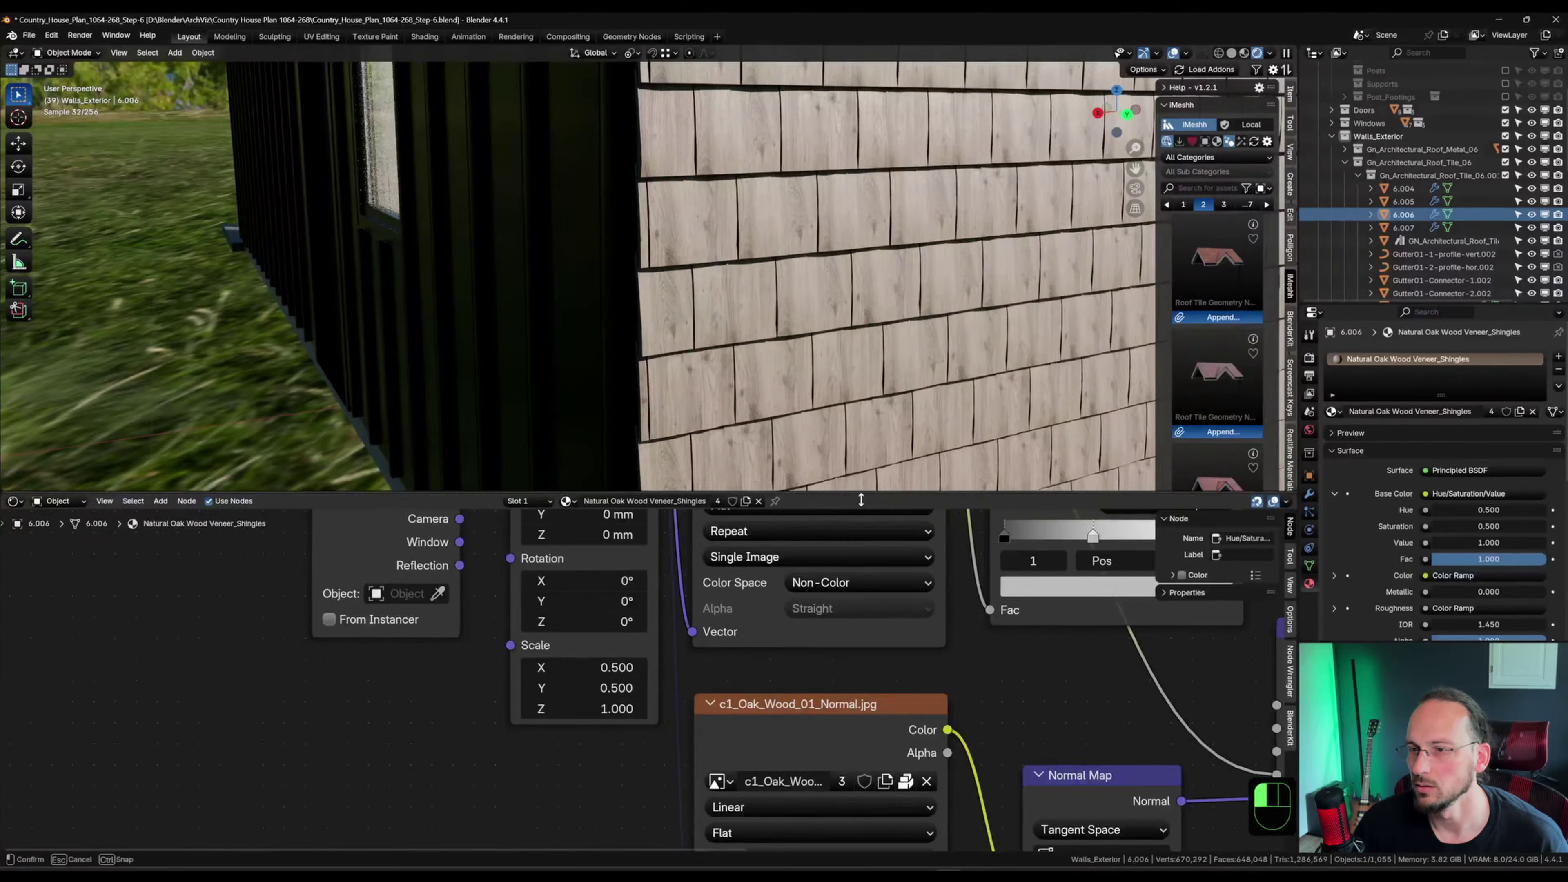
Enlarge the 3D view and set the roof tile generator's Edge offset to 0 mm so the shingles reach the wall corner.
{"action": "left_click_drag", "start_coordinate": [825, 493], "coordinate": [825, 835]}
{"action": "scroll", "coordinate": [610, 689], "scroll_direction": "up", "scroll_amount": 2}
{"action": "middle_click_drag", "start_coordinate": [611, 689], "coordinate": [1331, 542], "text": "shift"}
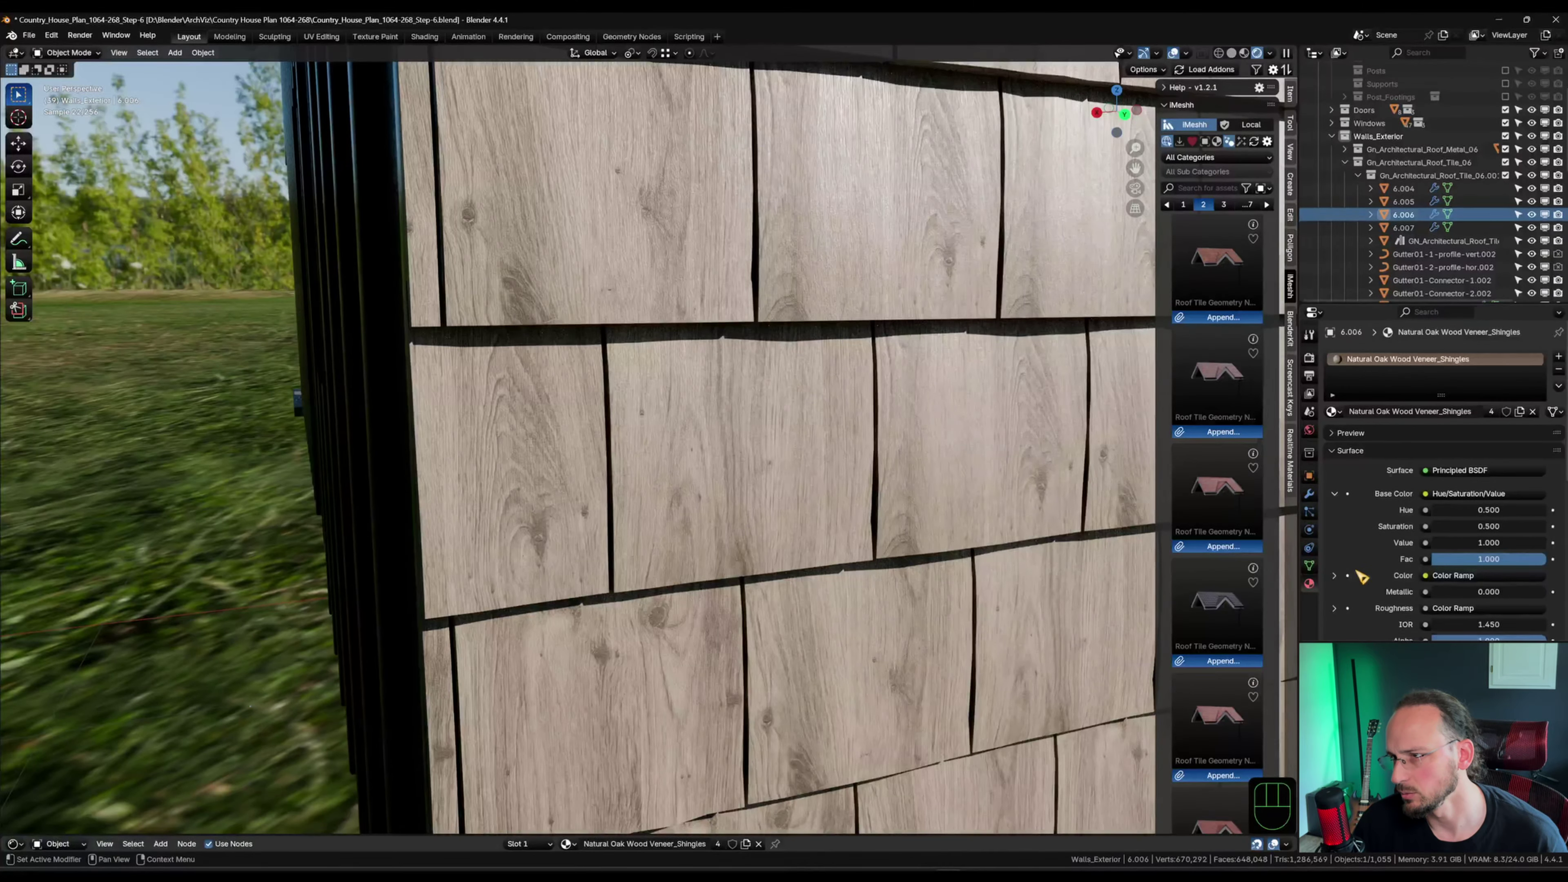
{"action": "left_click", "coordinate": [1309, 495]}
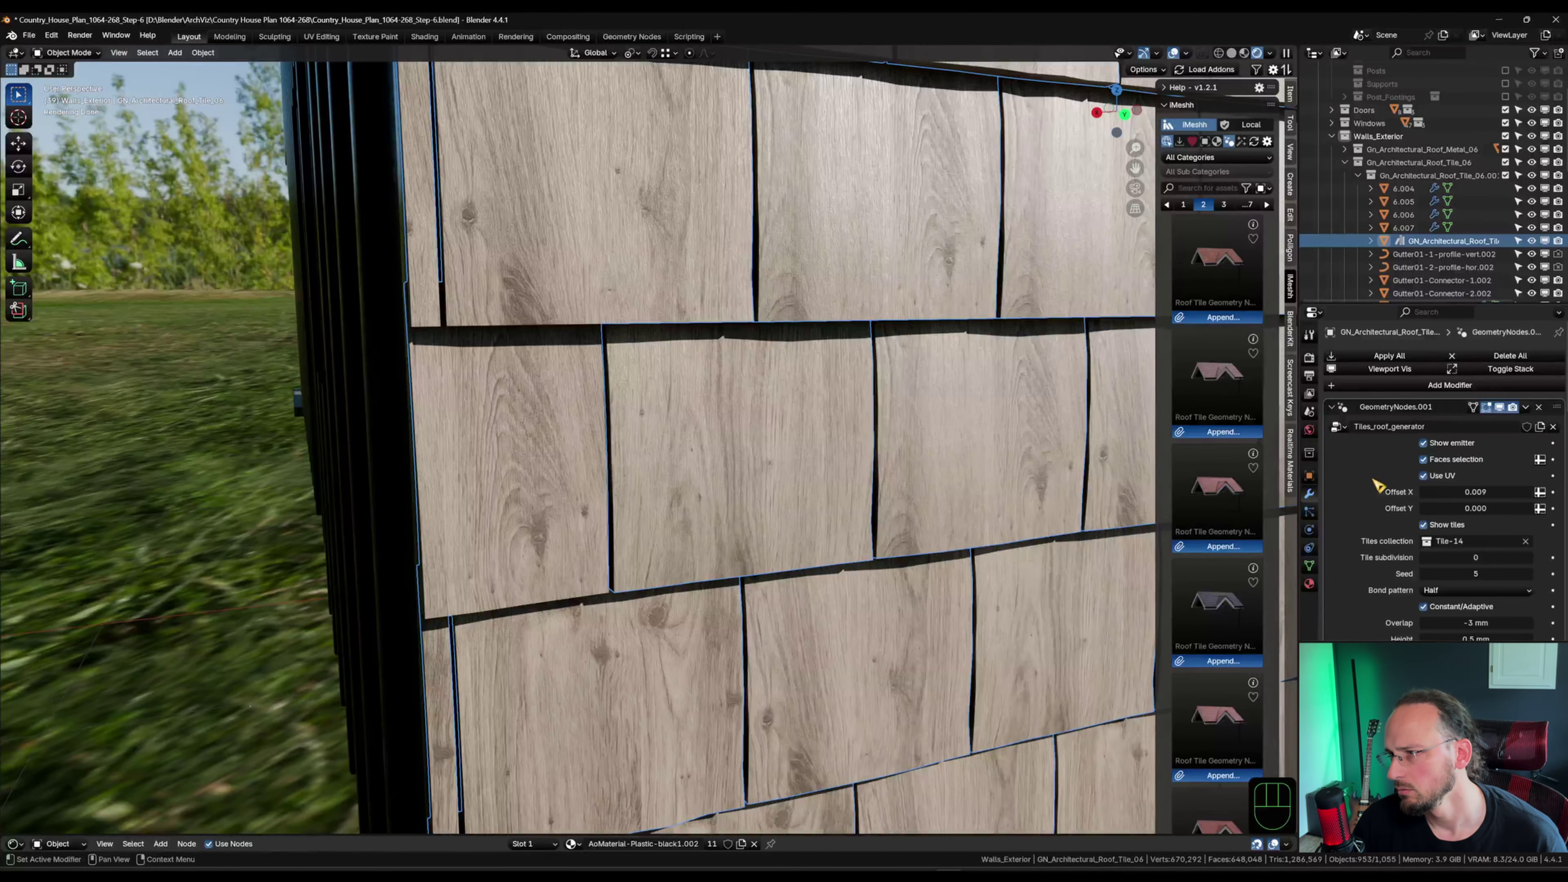
{"action": "scroll", "coordinate": [1378, 488], "scroll_direction": "down", "scroll_amount": 6}
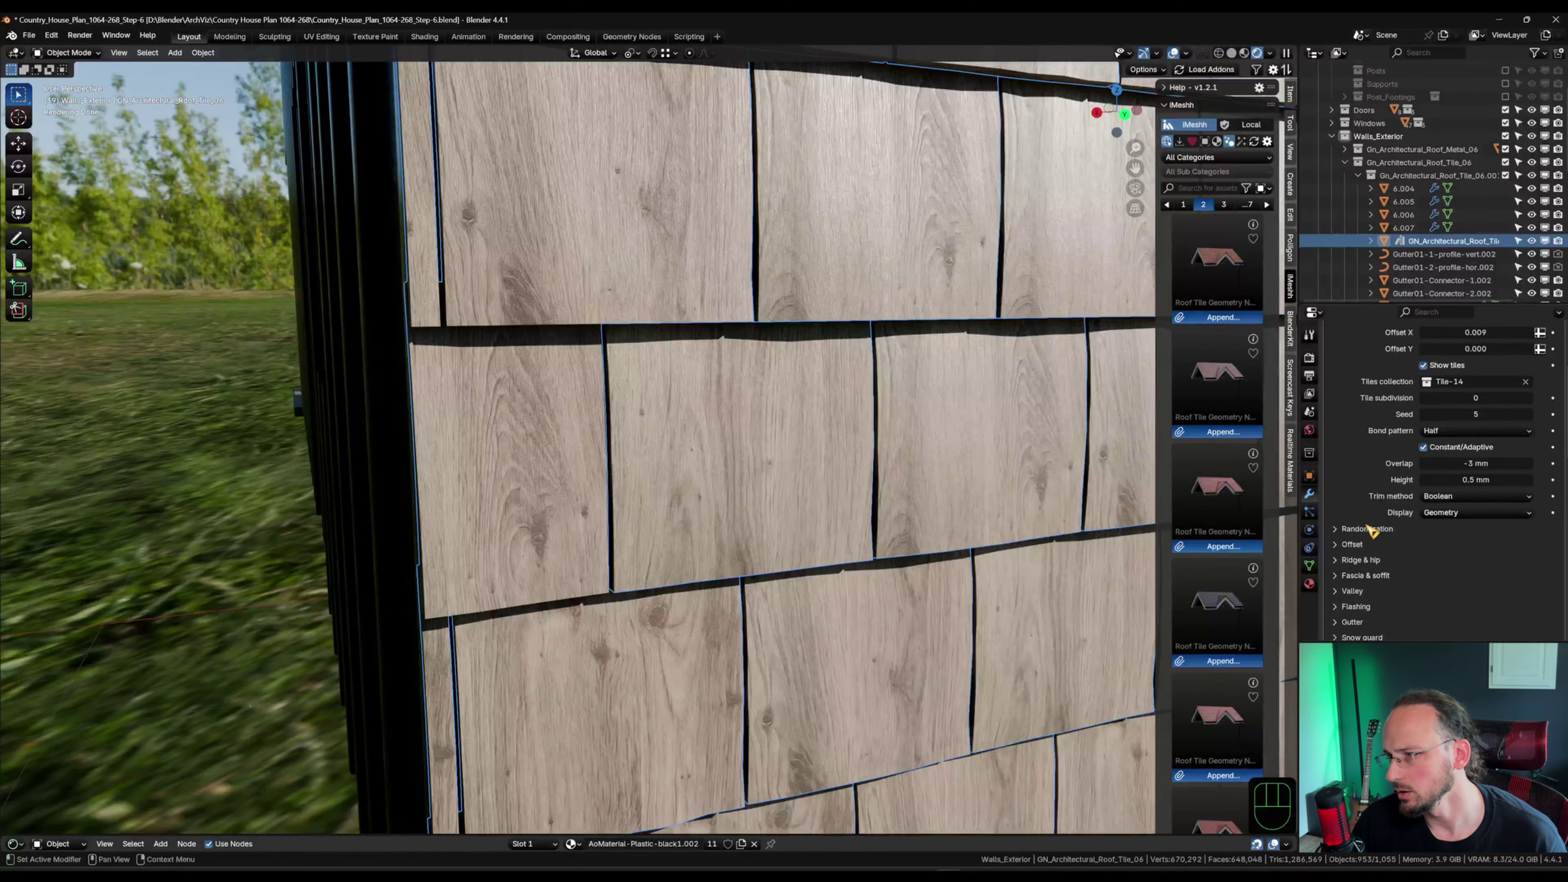
{"action": "left_click", "coordinate": [1346, 491]}
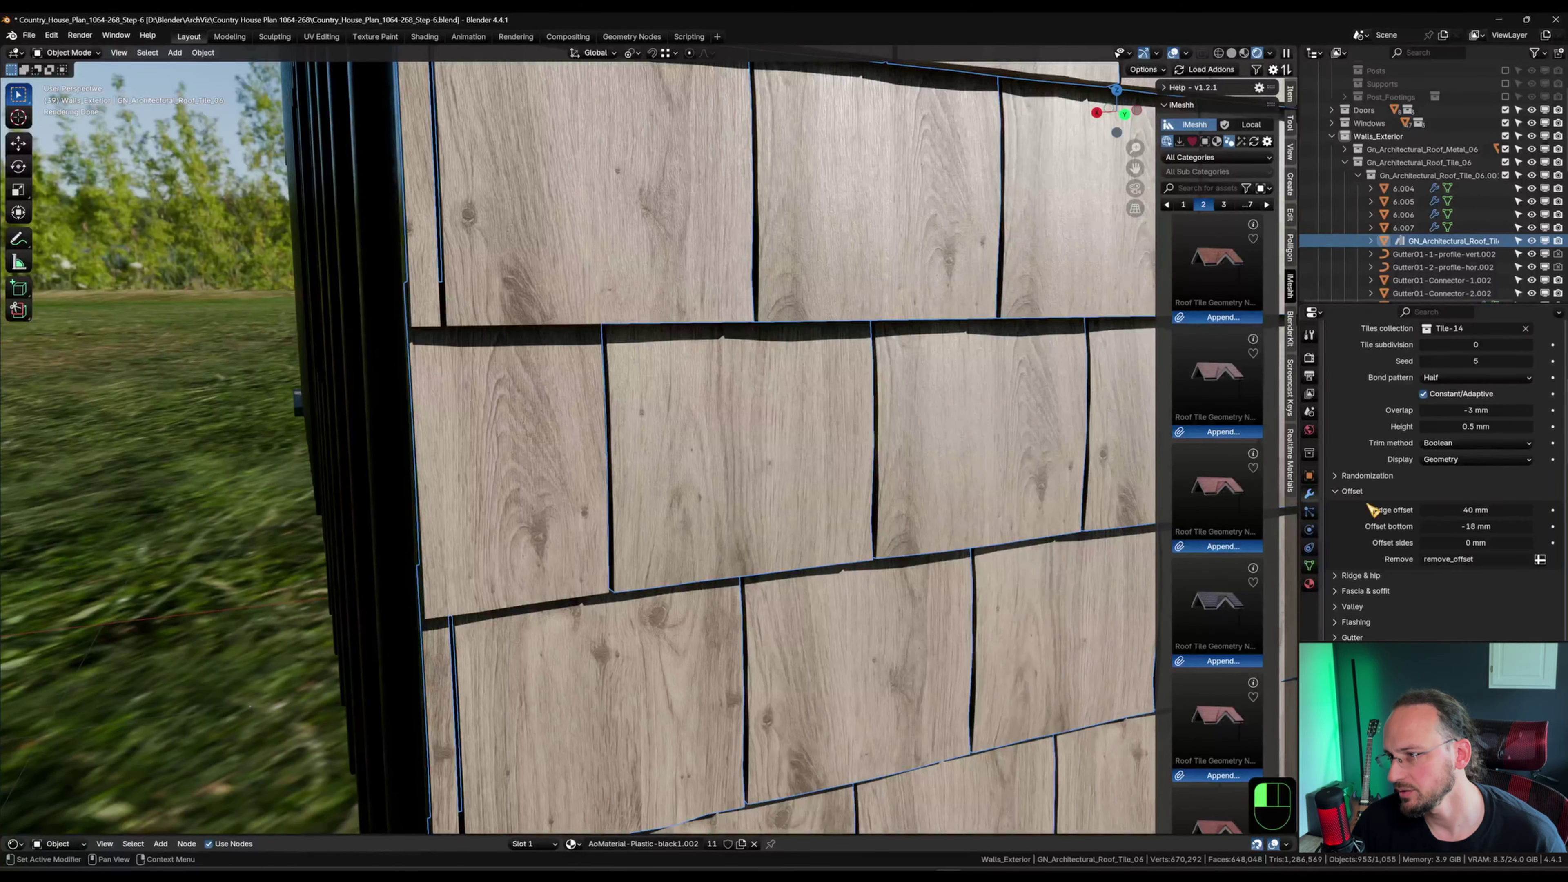
{"action": "key", "text": "shift"}
{"action": "left_click_drag", "start_coordinate": [1475, 509], "coordinate": [1426, 510], "text": "shift"}
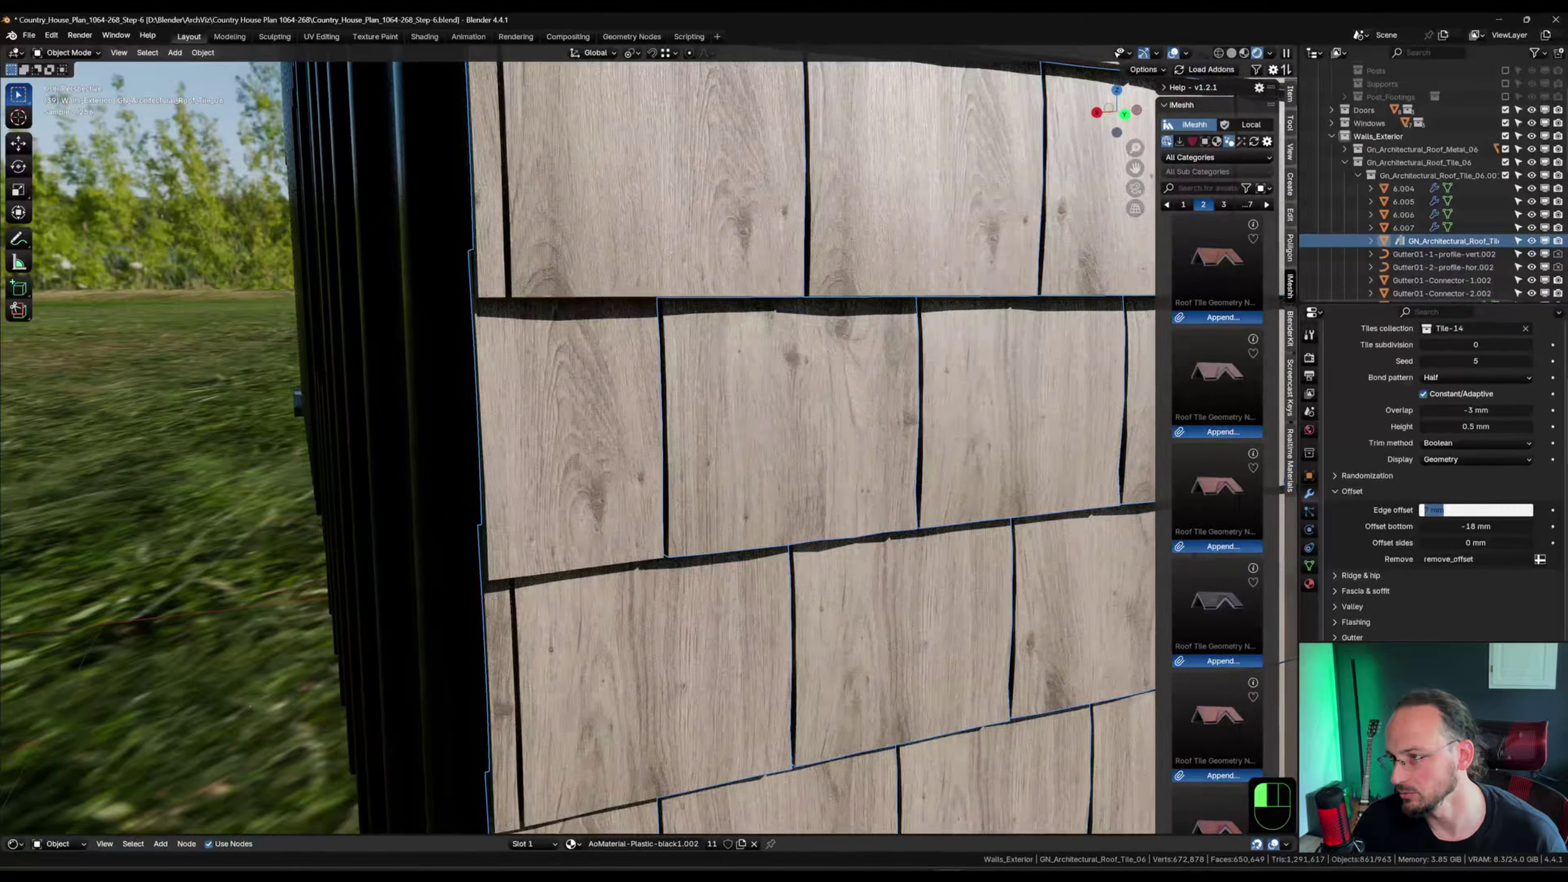
{"action": "key", "text": "Return"}
{"action": "scroll", "coordinate": [483, 350], "scroll_direction": "down", "scroll_amount": 12}
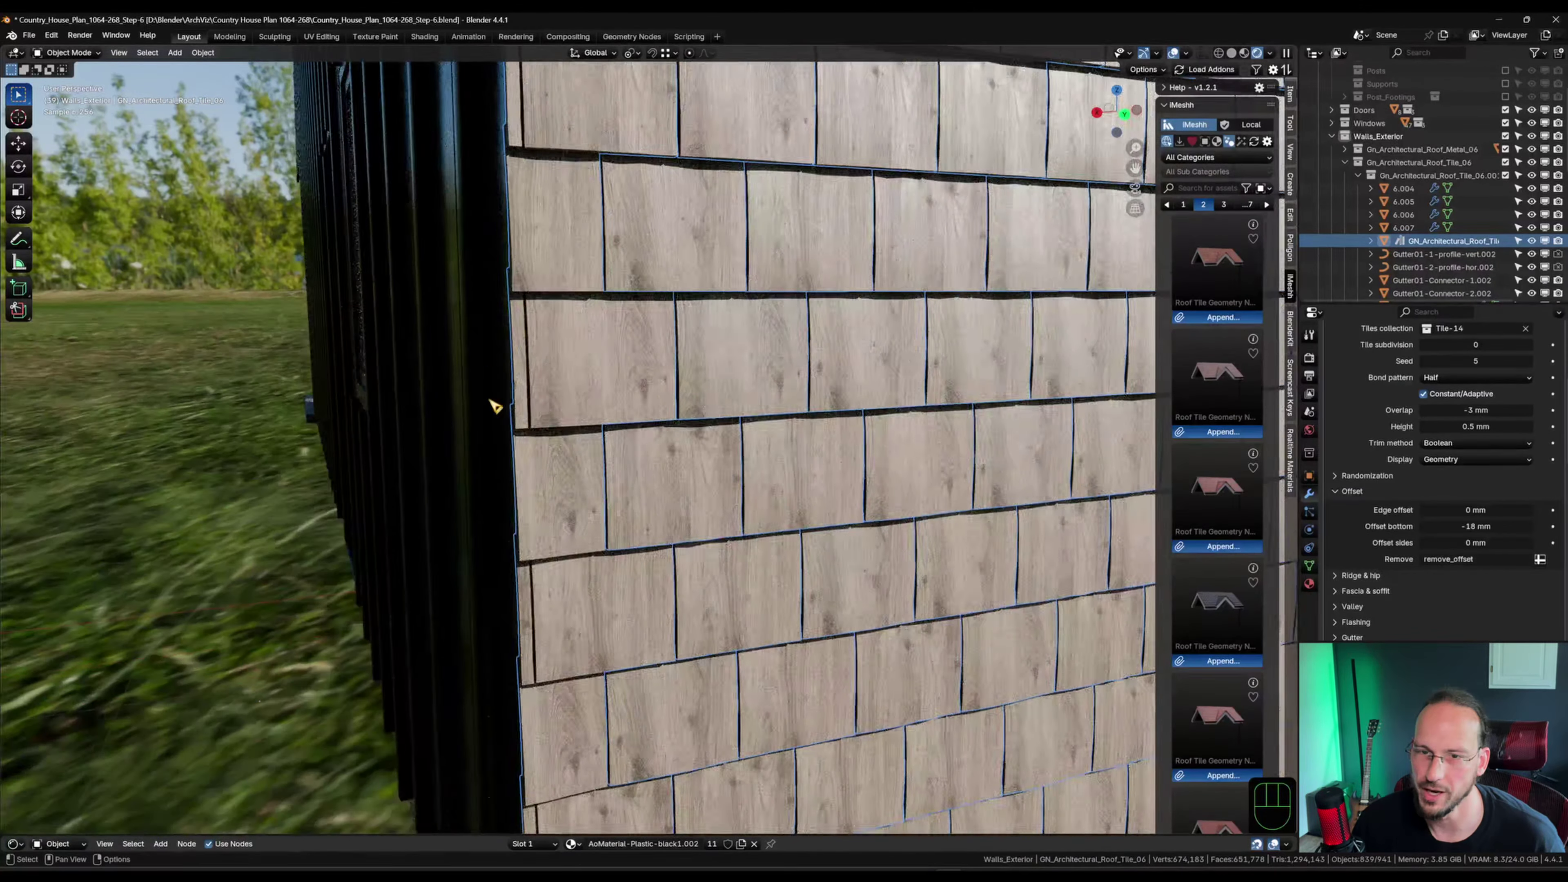
{"action": "middle_click_drag", "start_coordinate": [684, 504], "coordinate": [701, 513]}
{"action": "scroll", "coordinate": [710, 549], "scroll_direction": "up", "scroll_amount": 6}
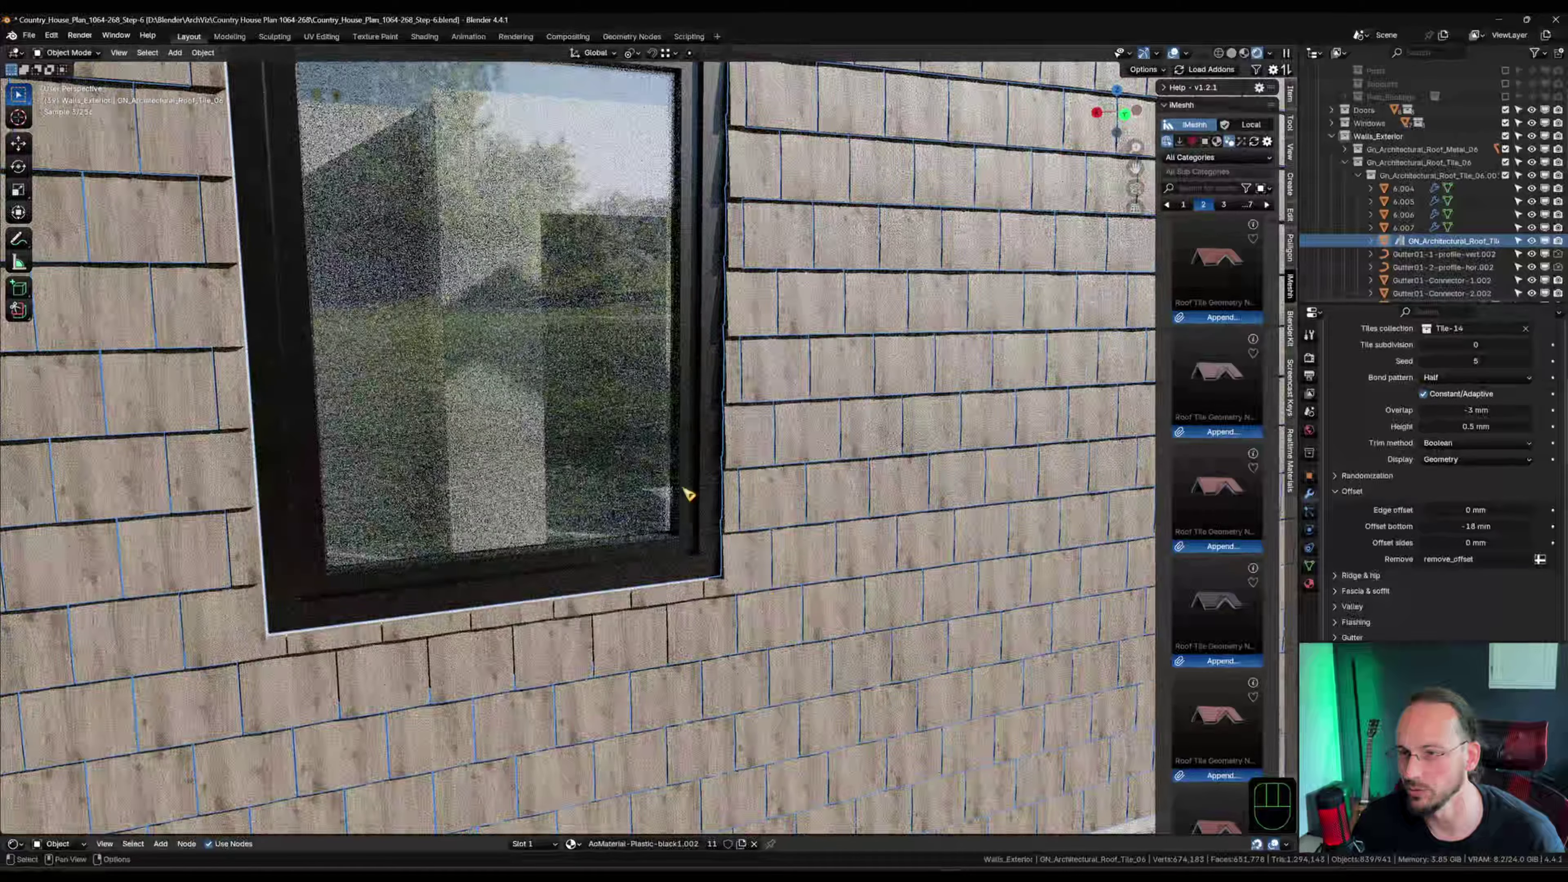
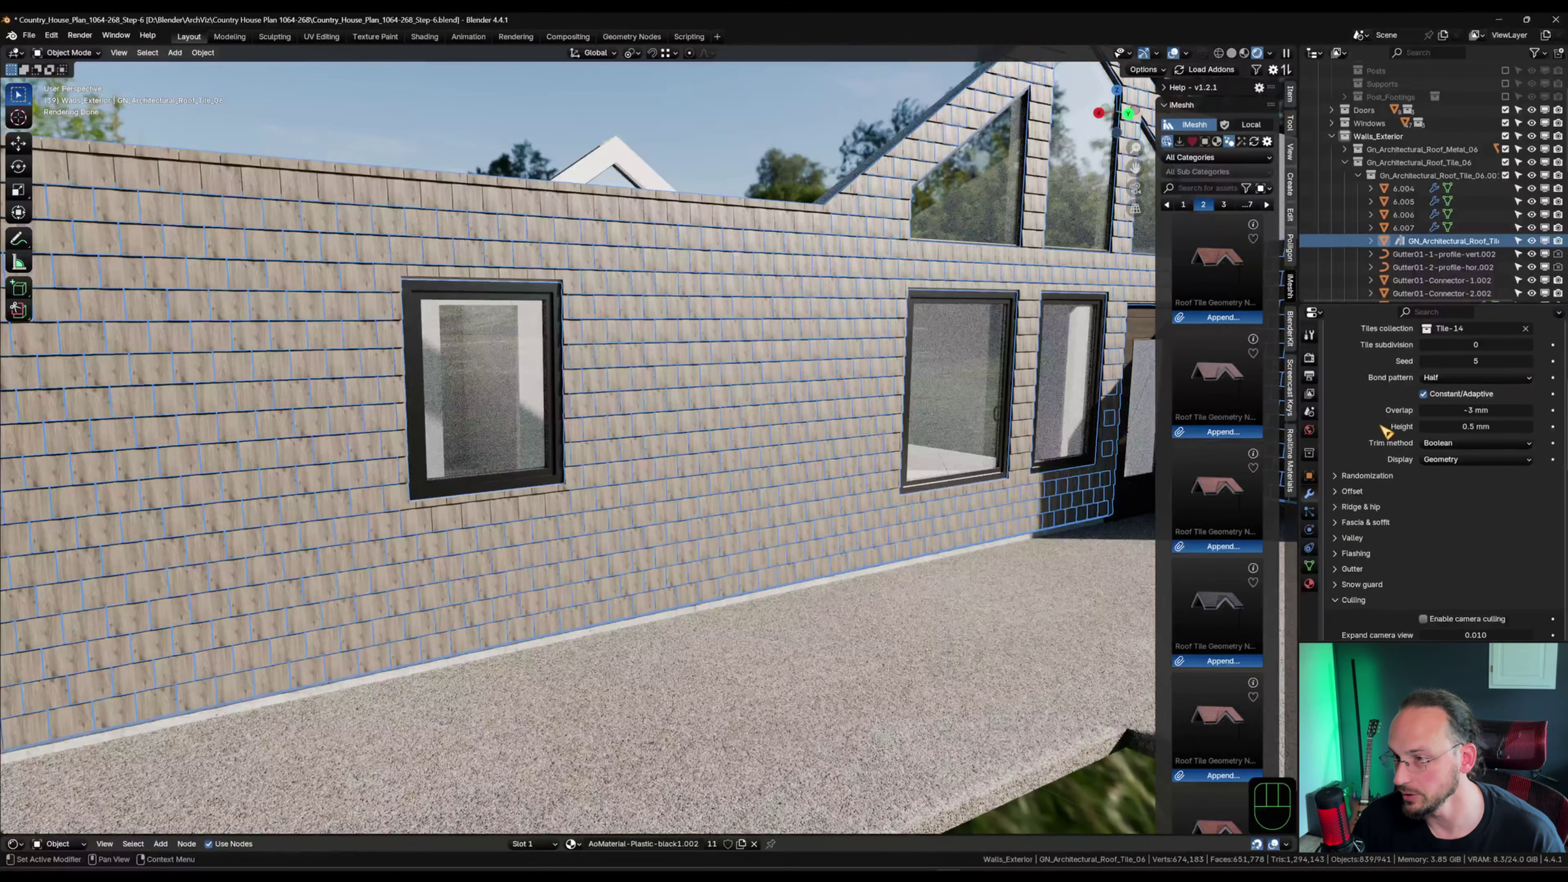
Examine the tile generator's offset, ridge and hip, flashing, gutter and snow guard settings.
{"action": "left_click", "coordinate": [1343, 494]}
{"action": "left_click", "coordinate": [1341, 492]}
{"action": "left_click", "coordinate": [1355, 506]}
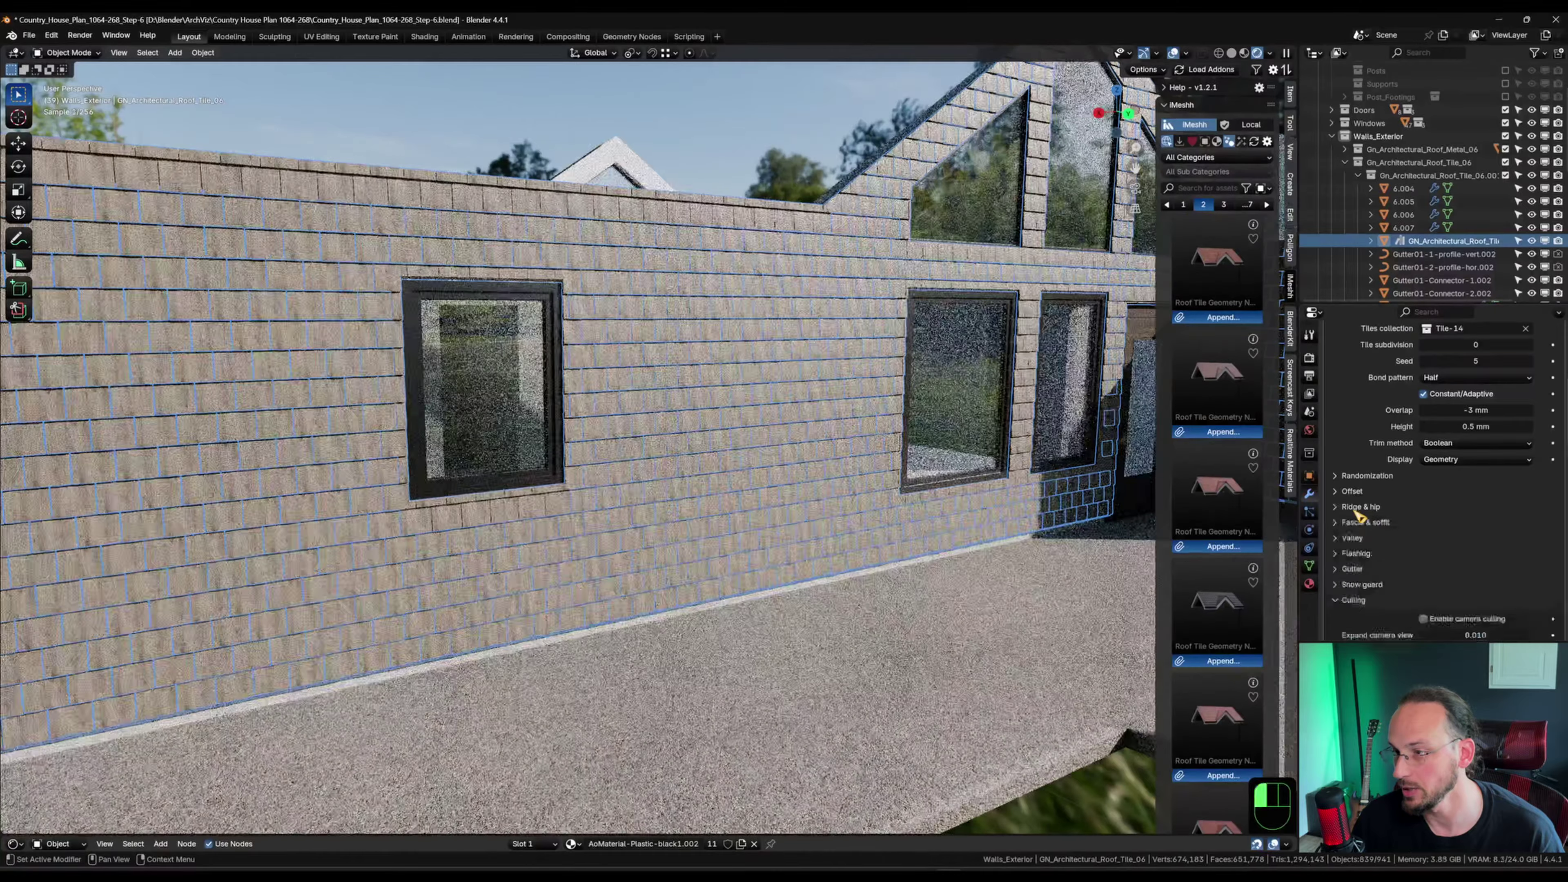
{"action": "left_click", "coordinate": [1359, 508]}
{"action": "left_click", "coordinate": [1359, 553]}
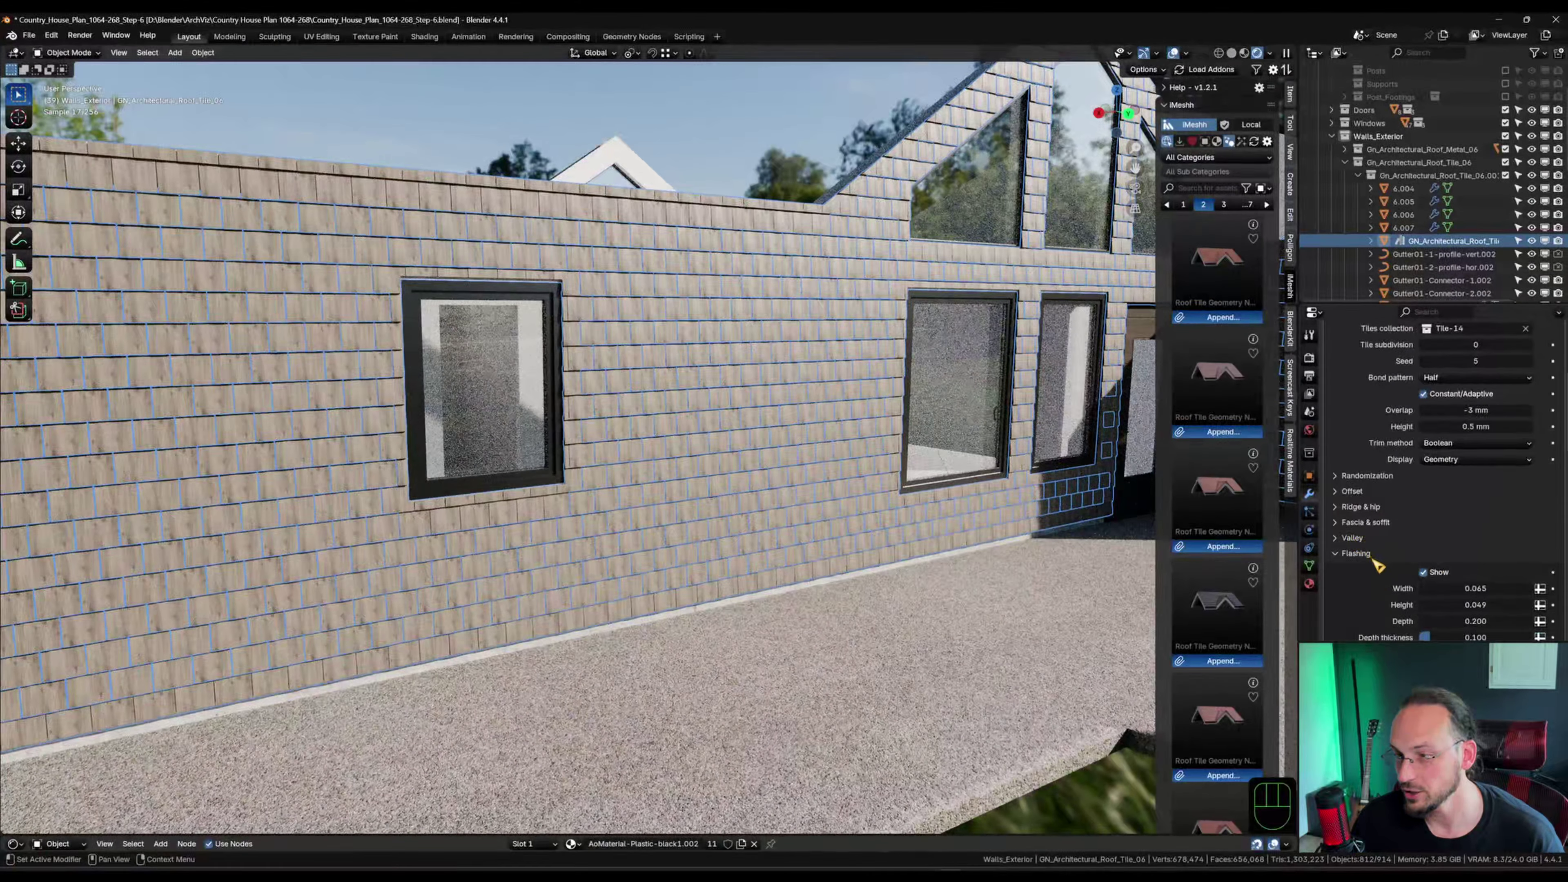
{"action": "left_click", "coordinate": [1372, 555]}
{"action": "left_click", "coordinate": [1361, 570]}
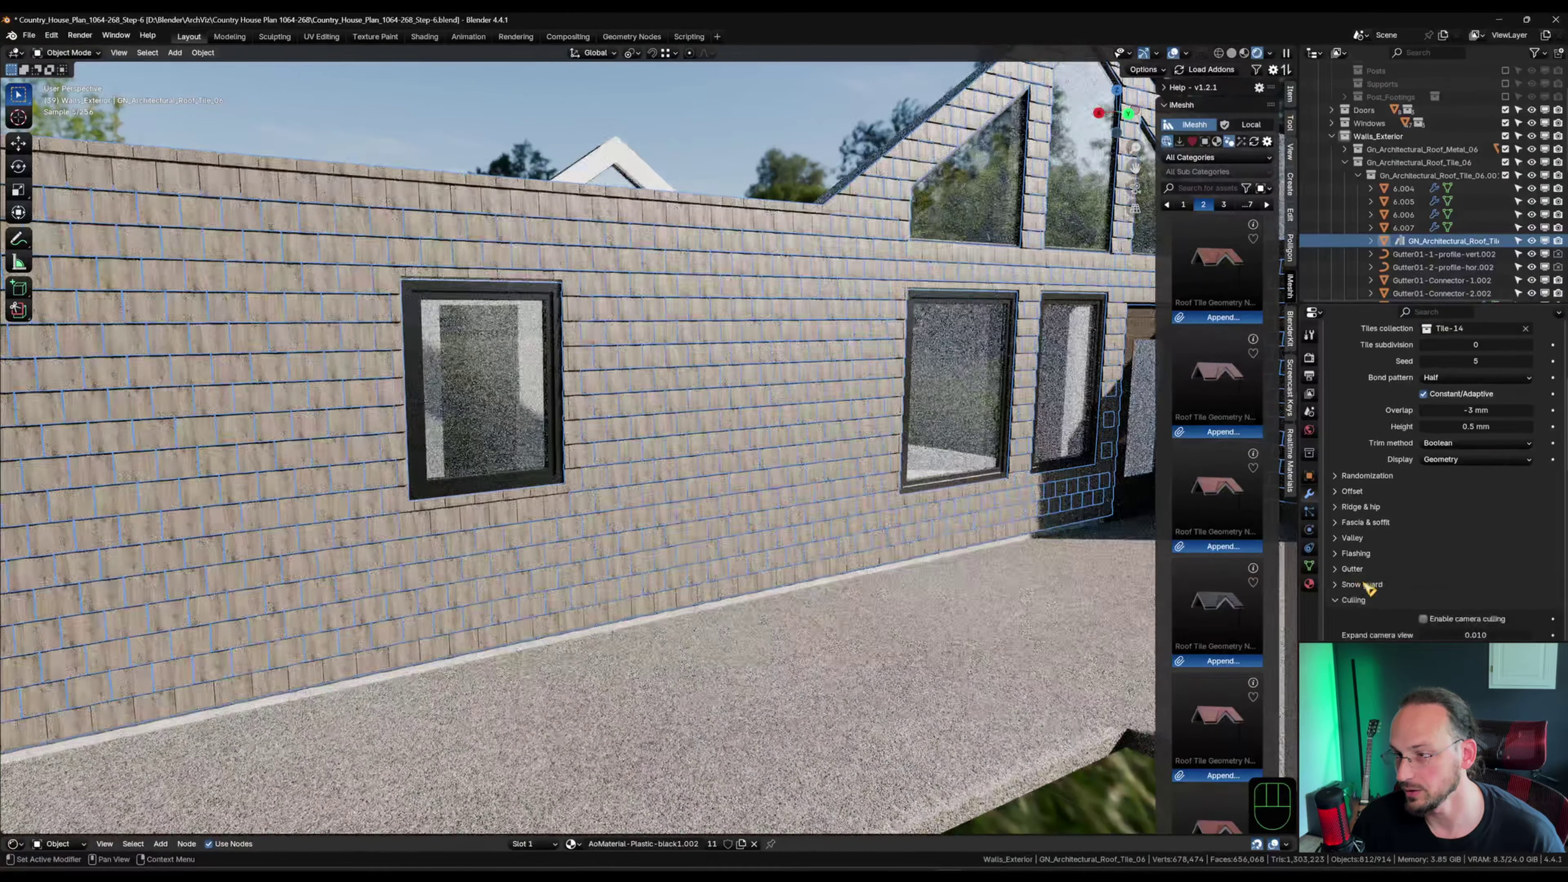
{"action": "left_click", "coordinate": [1352, 569]}
{"action": "left_click", "coordinate": [1361, 584]}
{"action": "left_click", "coordinate": [1425, 604]}
{"action": "left_click", "coordinate": [1426, 604]}
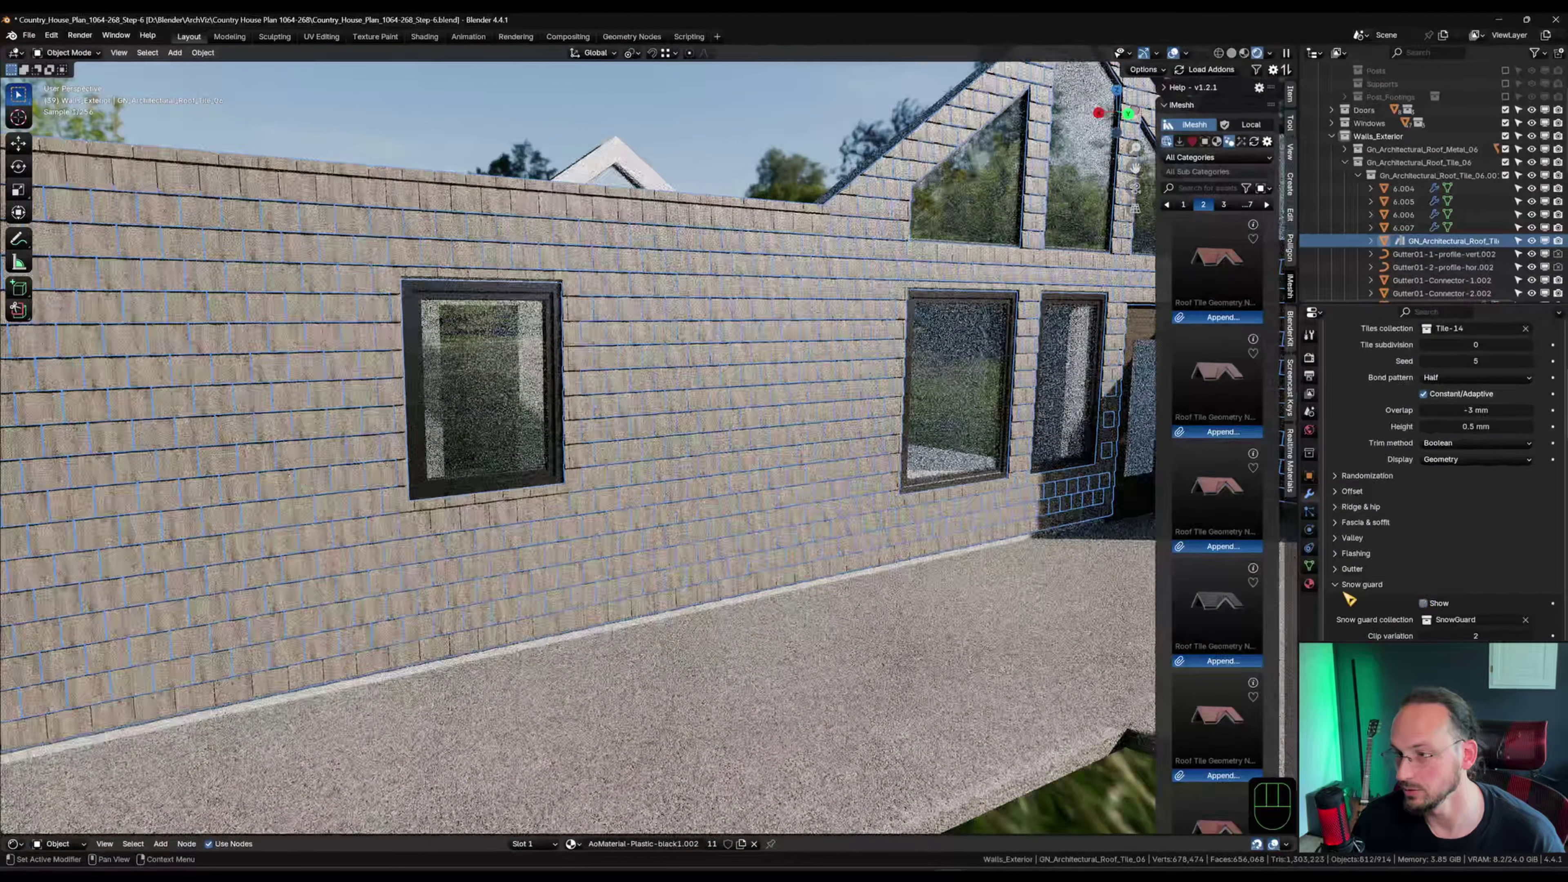
{"action": "left_click", "coordinate": [1361, 584]}
Enable camera culling in the tile generator's culling settings.
{"action": "left_click", "coordinate": [1353, 600]}
{"action": "scroll", "coordinate": [1382, 544], "scroll_direction": "down", "scroll_amount": 5}
{"action": "scroll", "coordinate": [1383, 503], "scroll_direction": "down", "scroll_amount": 5}
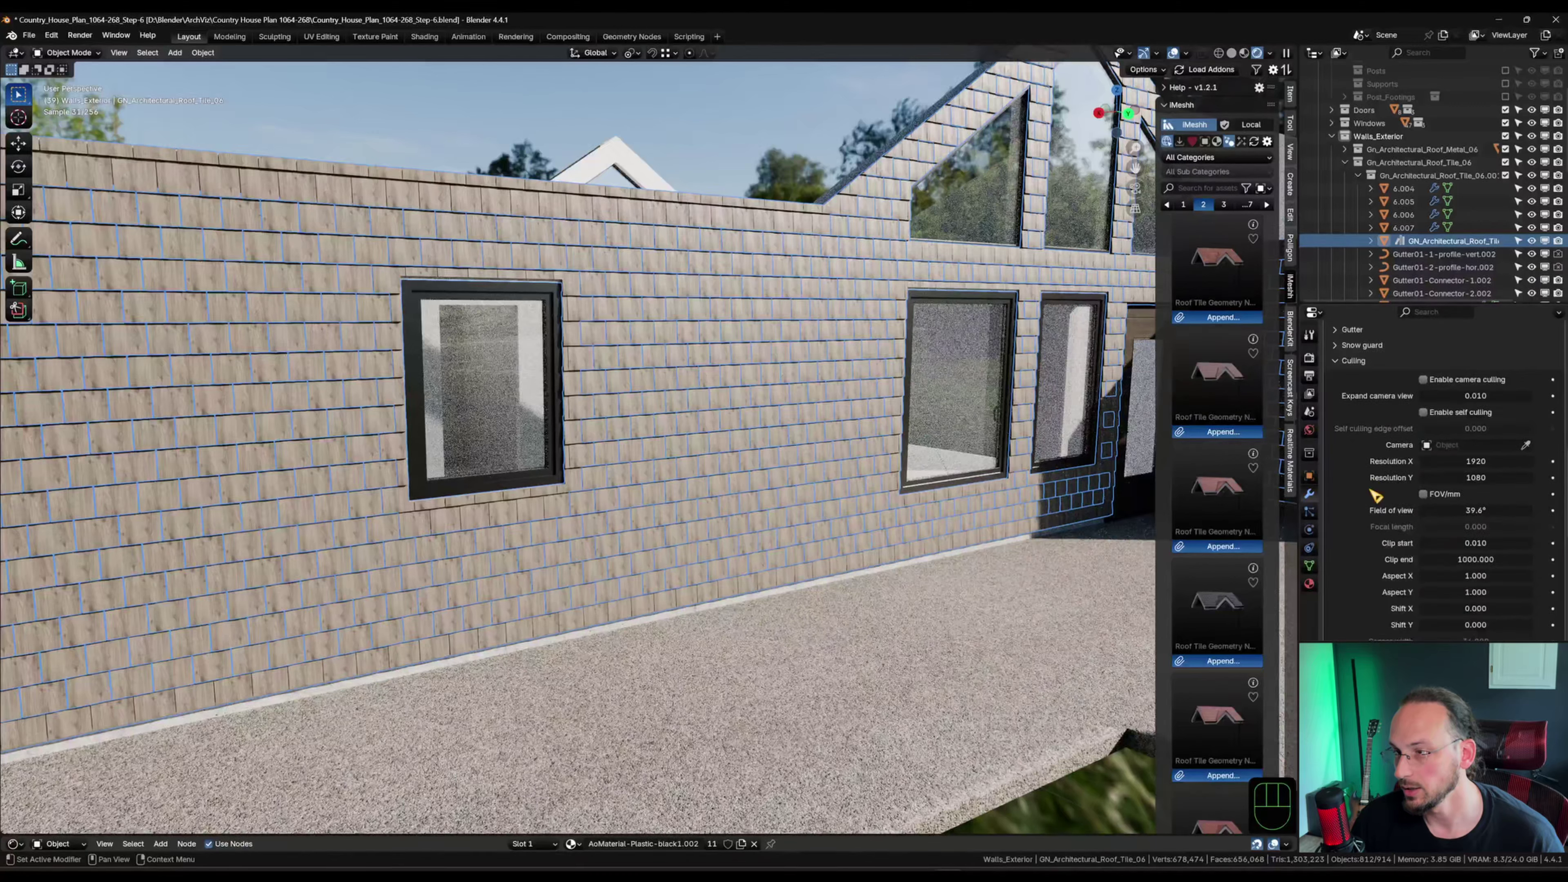
{"action": "scroll", "coordinate": [1386, 440], "scroll_direction": "up", "scroll_amount": 5}
{"action": "left_click", "coordinate": [1424, 568]}
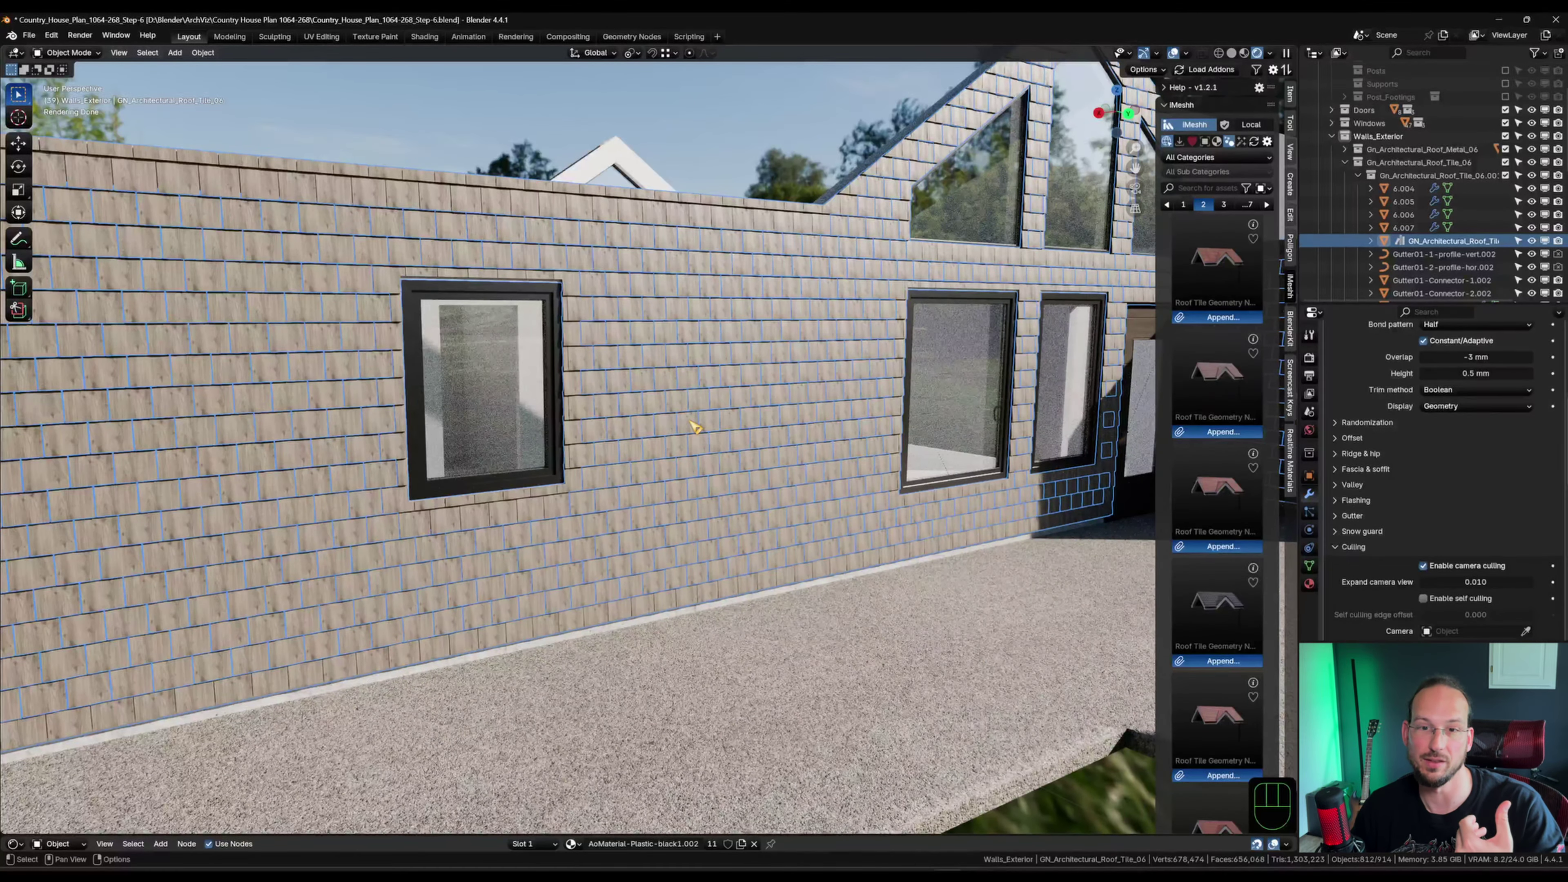
In Edit Mode with solid shading, select the edge loops around all window openings of the porch walls, including the three gable windows.
{"action": "left_click", "coordinate": [1341, 501]}
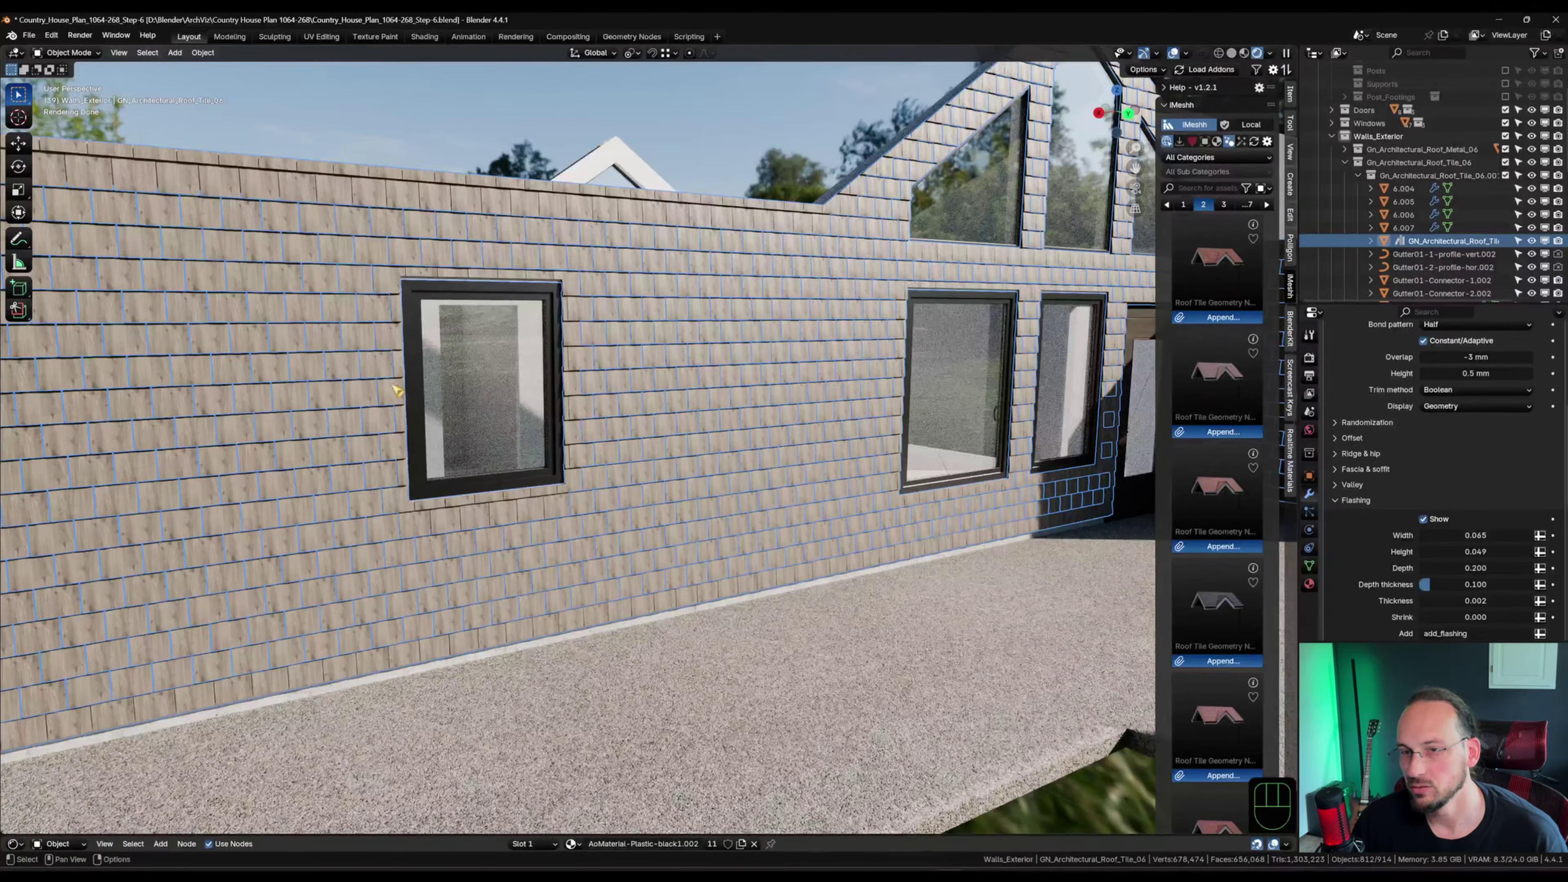
{"action": "scroll", "coordinate": [595, 413], "scroll_direction": "down", "scroll_amount": 5}
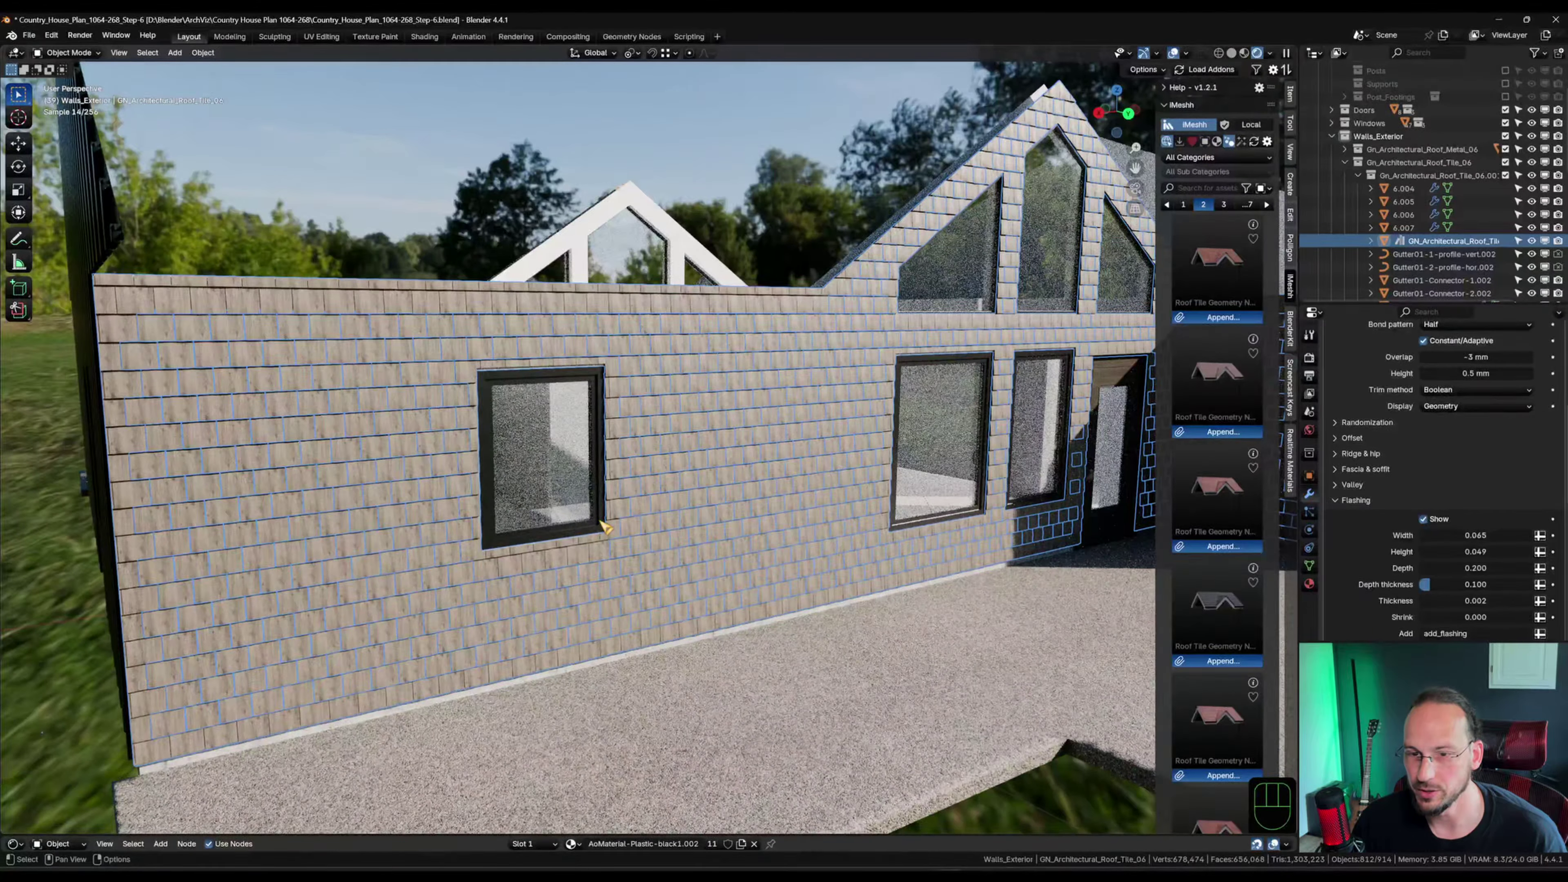
{"action": "key", "text": "Tab"}
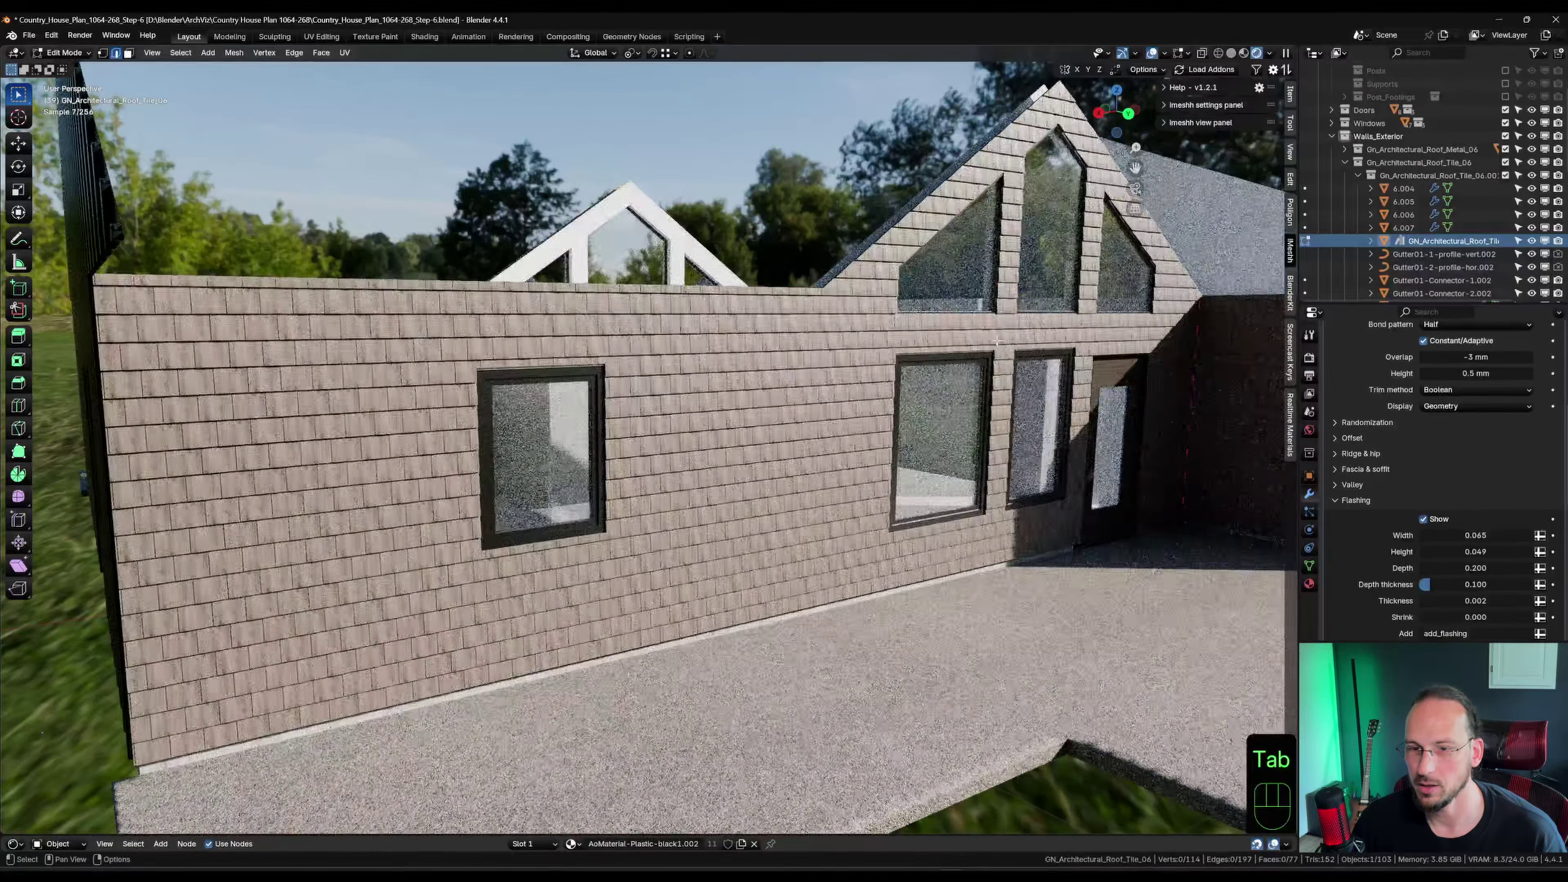
{"action": "left_click", "coordinate": [1231, 54]}
{"action": "middle_click_drag", "start_coordinate": [600, 466], "coordinate": [546, 522], "text": "shift"}
{"action": "scroll", "coordinate": [559, 525], "scroll_direction": "up", "scroll_amount": 4}
{"action": "left_click", "coordinate": [595, 502], "text": "alt"}
{"action": "left_click", "coordinate": [1163, 463], "text": "alt+shift"}
{"action": "middle_click_drag", "start_coordinate": [1165, 464], "coordinate": [371, 550]}
{"action": "left_click", "coordinate": [692, 471], "text": "alt+shift"}
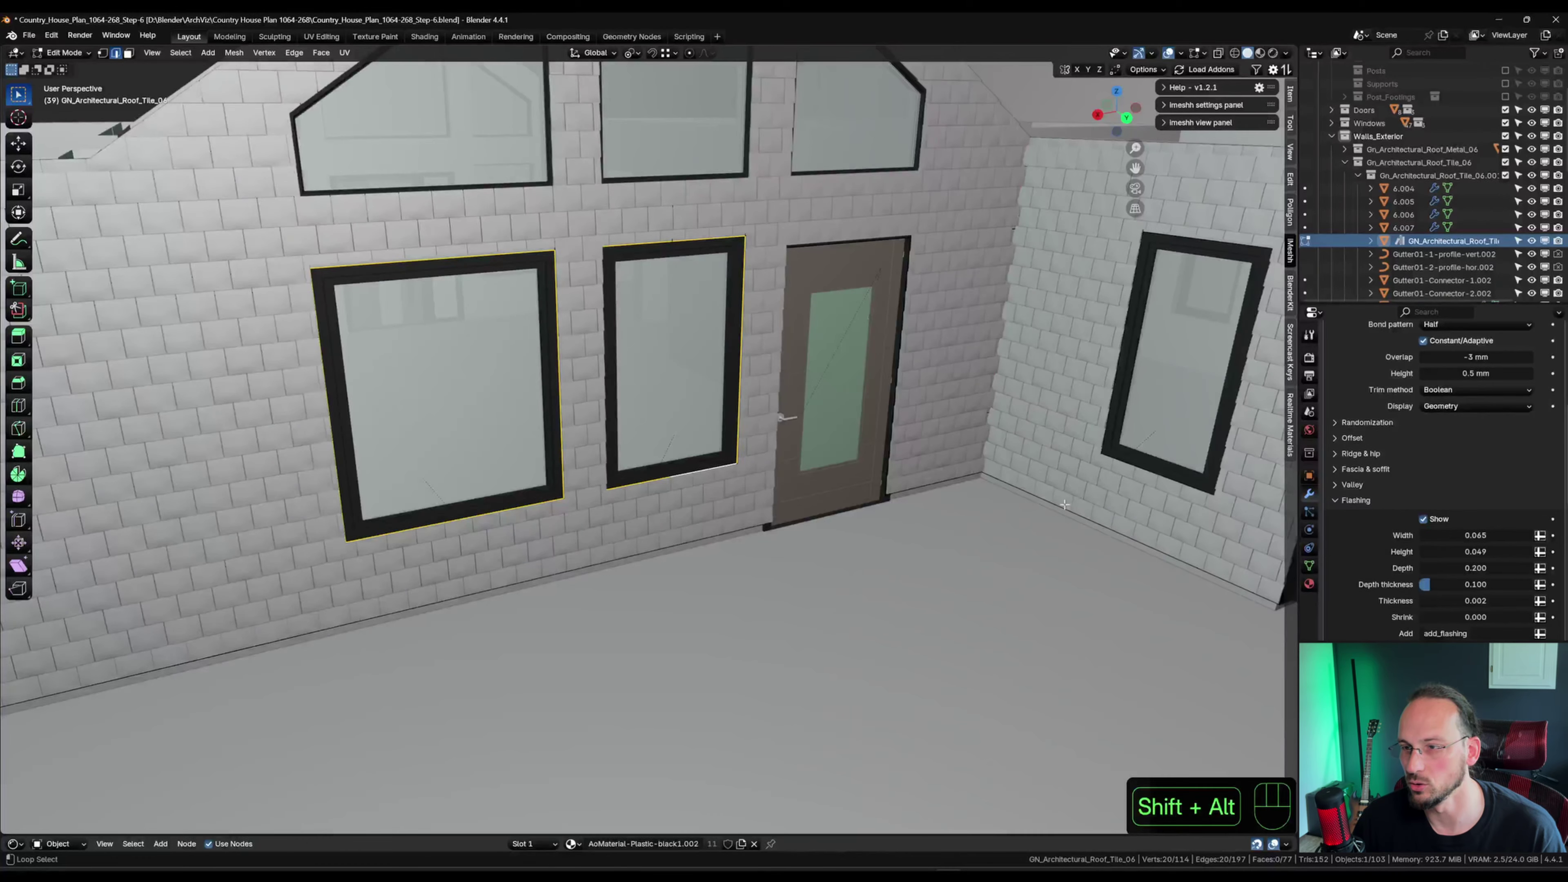
{"action": "left_click", "coordinate": [1171, 485], "text": "alt+shift"}
{"action": "middle_click_drag", "start_coordinate": [1171, 484], "coordinate": [834, 389], "text": "shift"}
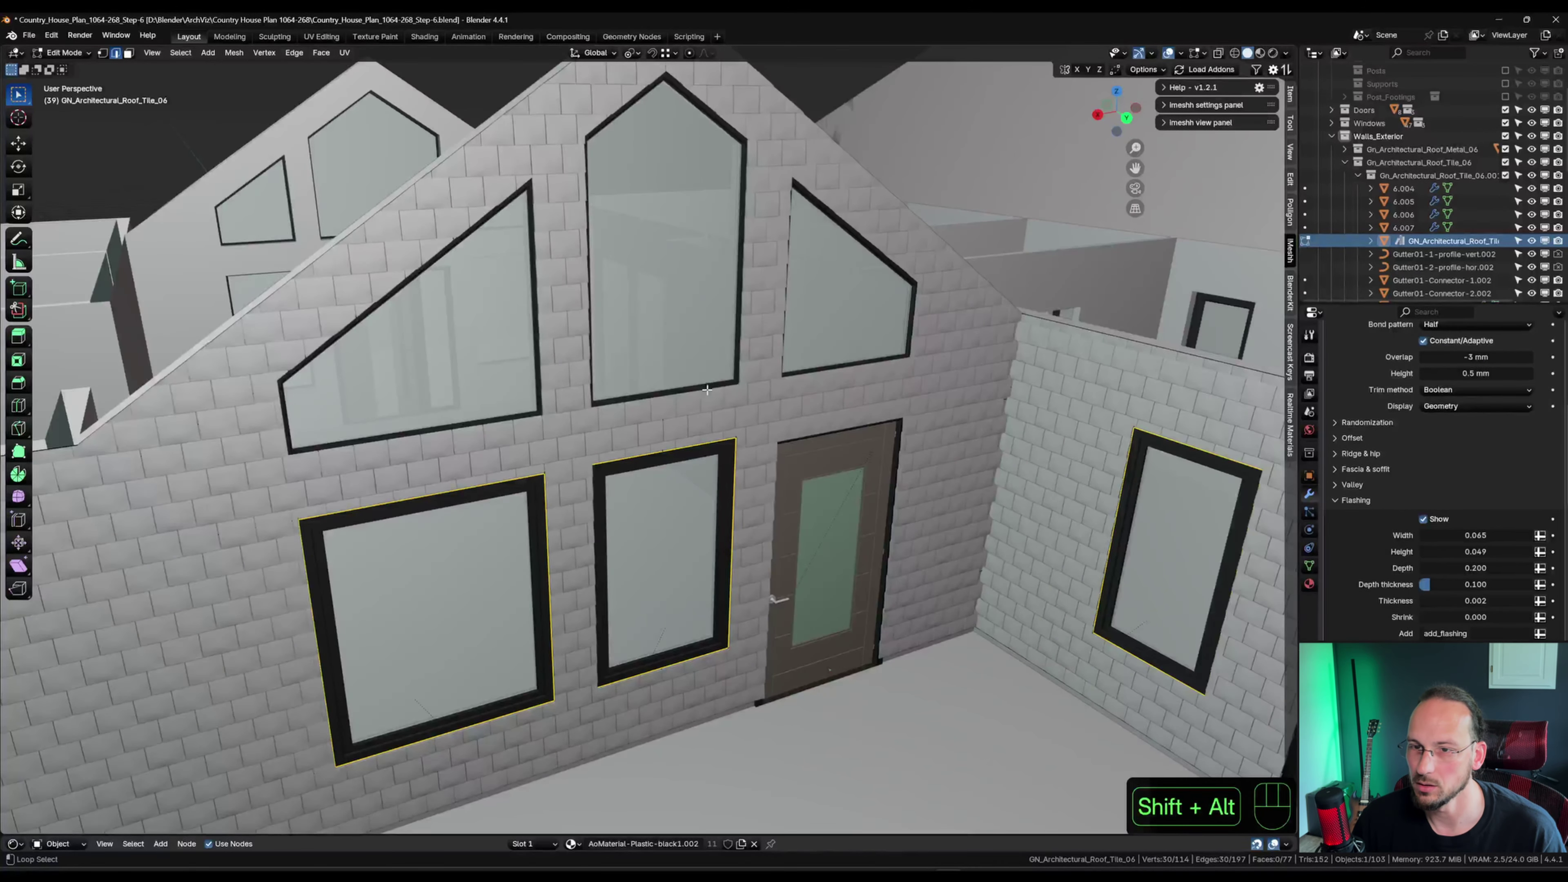
{"action": "left_click", "coordinate": [499, 424], "text": "alt+shift"}
{"action": "key", "text": "shift+z"}
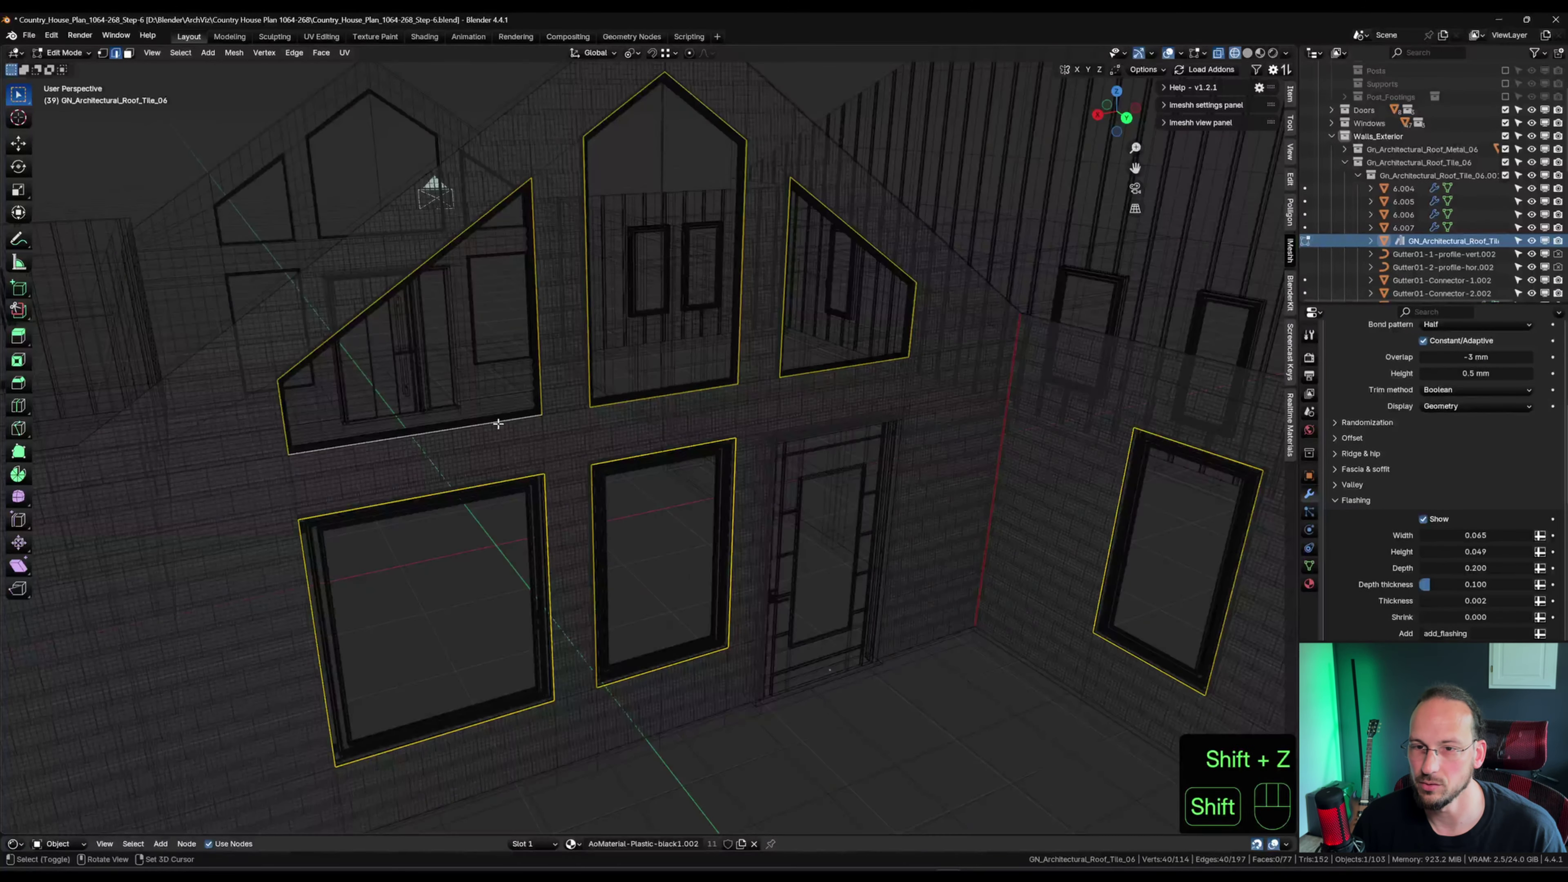
{"action": "key", "text": "shift+z"}
{"action": "middle_click_drag", "start_coordinate": [554, 424], "coordinate": [634, 491], "text": "shift"}
{"action": "middle_click_drag", "start_coordinate": [761, 300], "coordinate": [794, 259]}
{"action": "middle_click_drag", "start_coordinate": [793, 260], "coordinate": [920, 185], "text": "shift"}
Set the add_flashing attribute to true on the selected window edges.
{"action": "left_click", "coordinate": [1309, 566]}
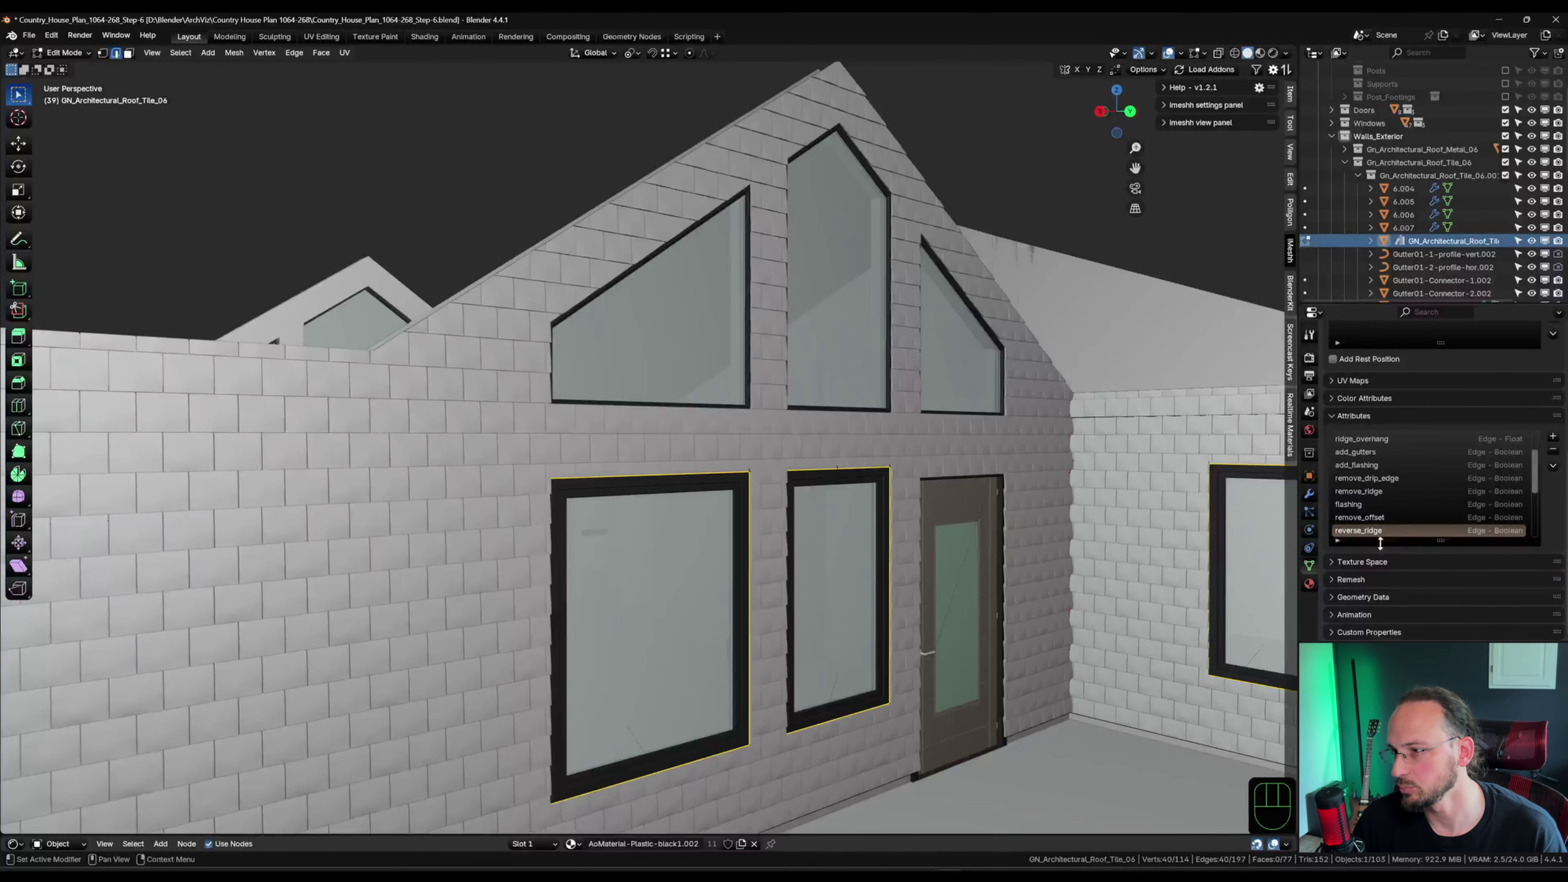
{"action": "left_click", "coordinate": [1358, 465]}
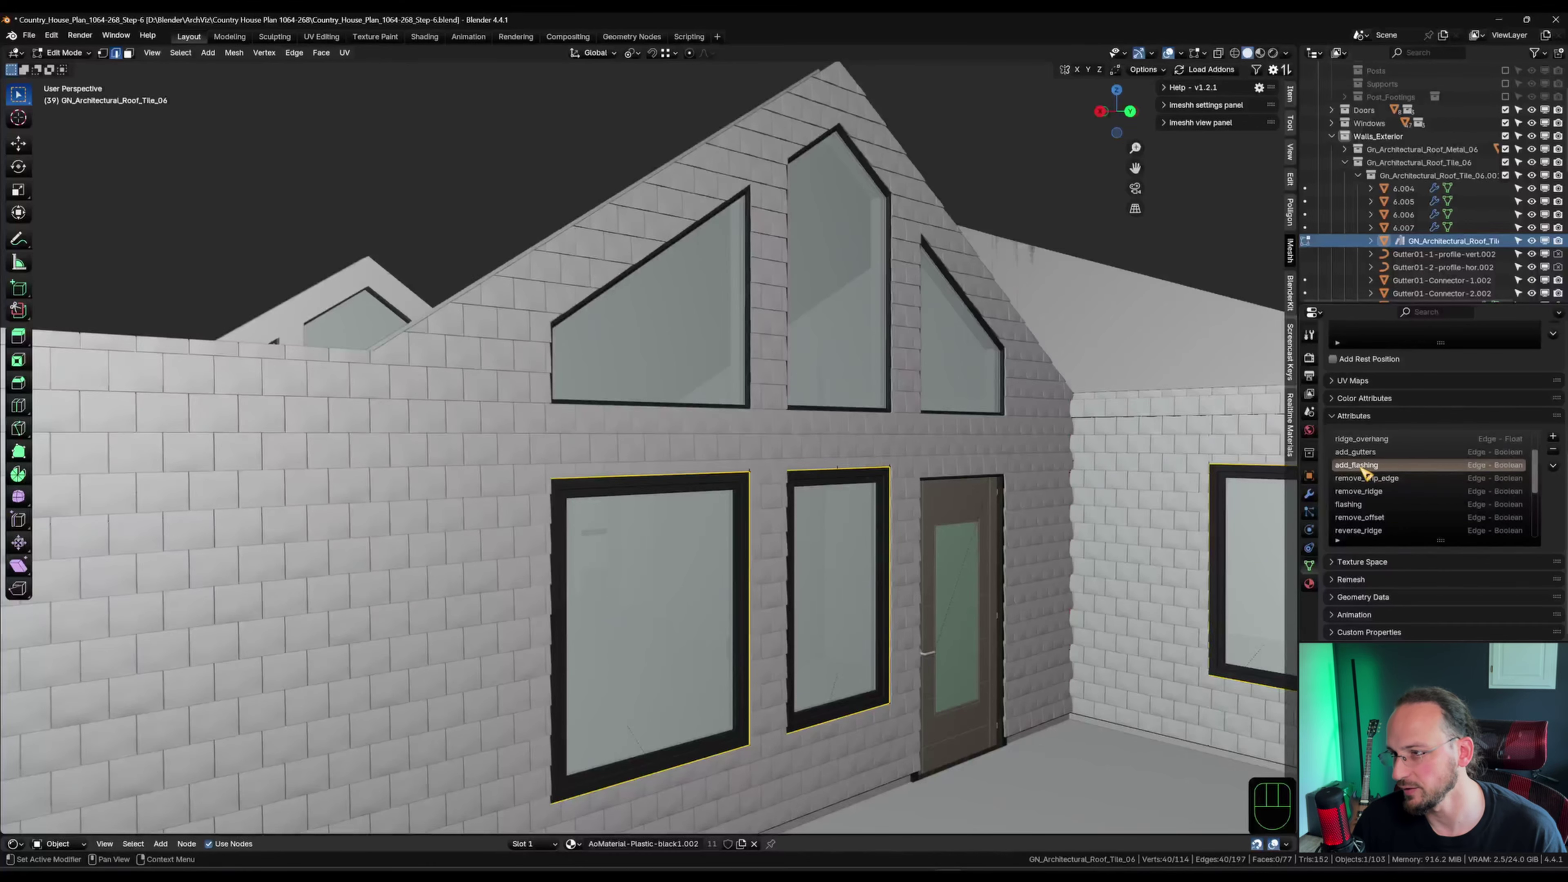
{"action": "left_click", "coordinate": [238, 53]}
{"action": "left_click", "coordinate": [294, 313]}
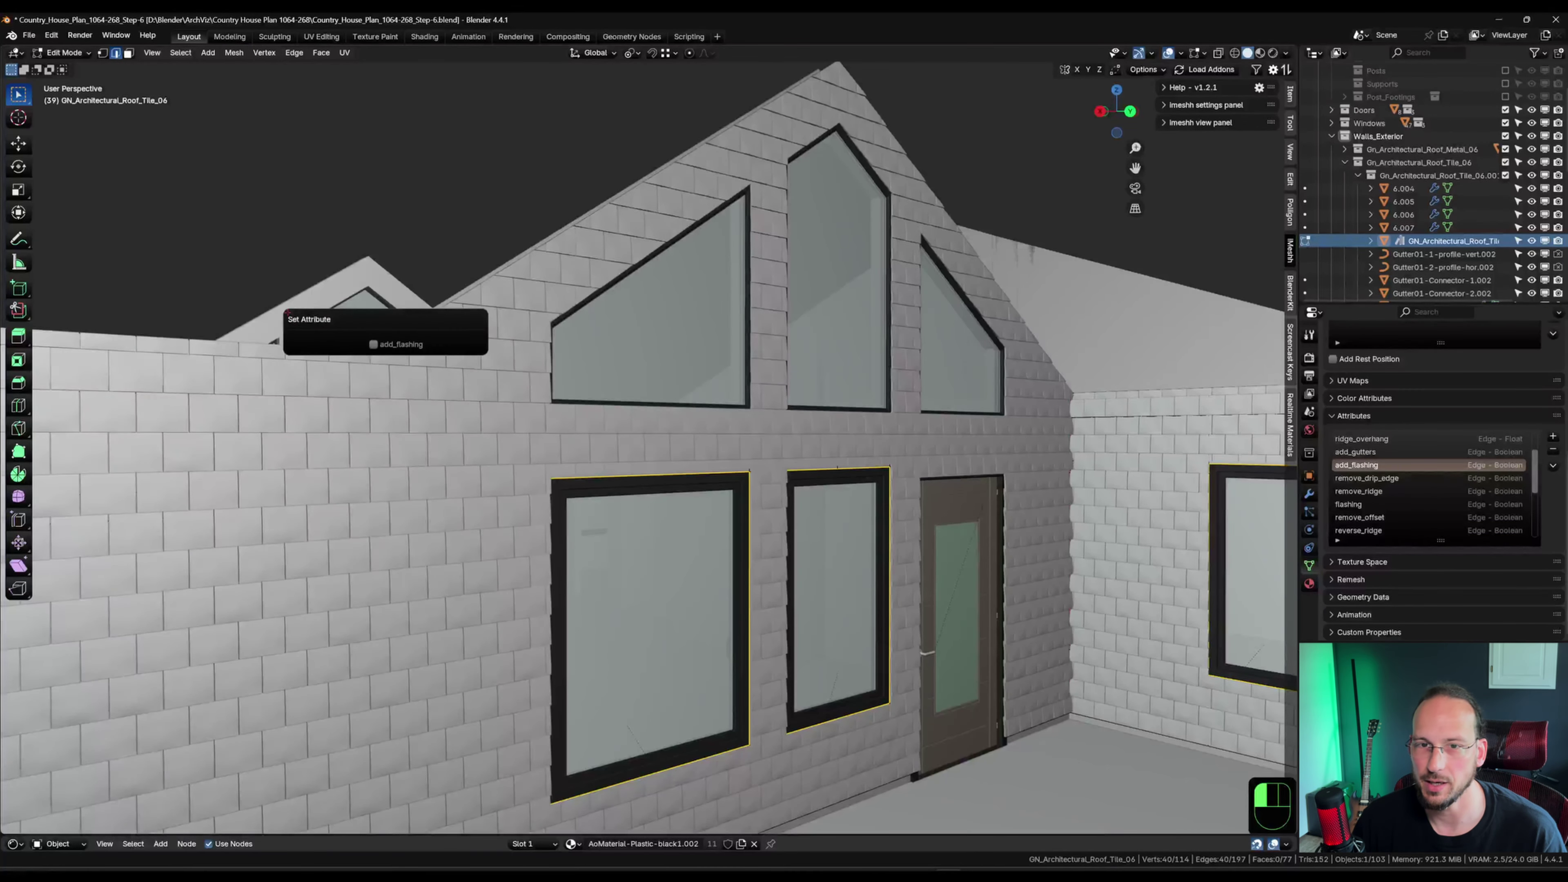
{"action": "left_click", "coordinate": [373, 344]}
Set the flashing's Shrink to 0.009 to cover the exposed shingle ends along the window frames.
{"action": "middle_click_drag", "start_coordinate": [548, 578], "coordinate": [676, 411], "text": "shift"}
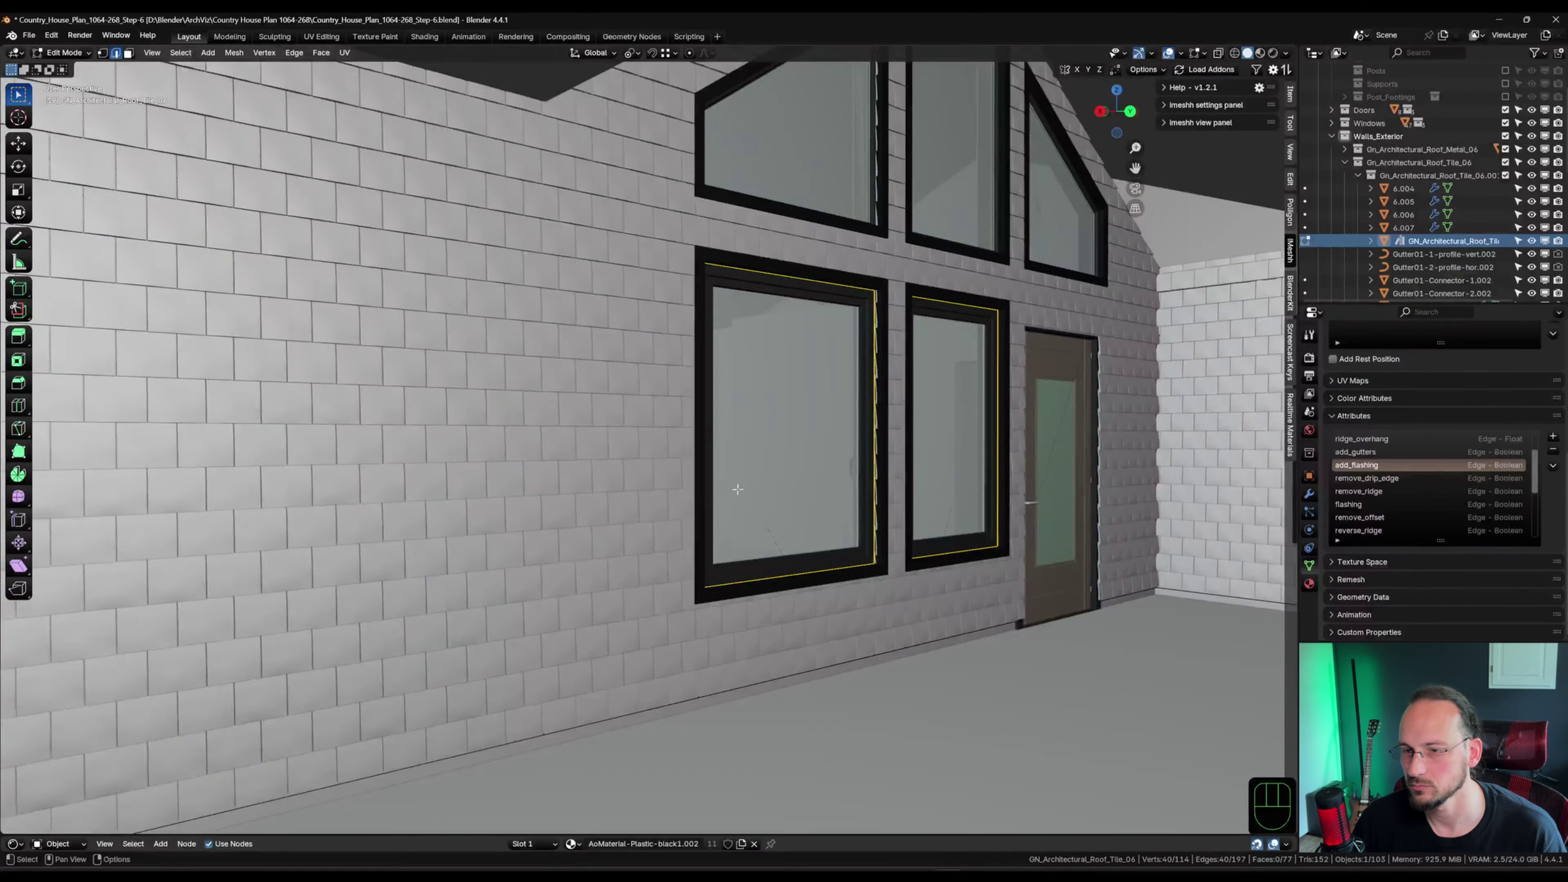
{"action": "scroll", "coordinate": [865, 488], "scroll_direction": "up", "scroll_amount": 5}
{"action": "left_click", "coordinate": [1310, 495]}
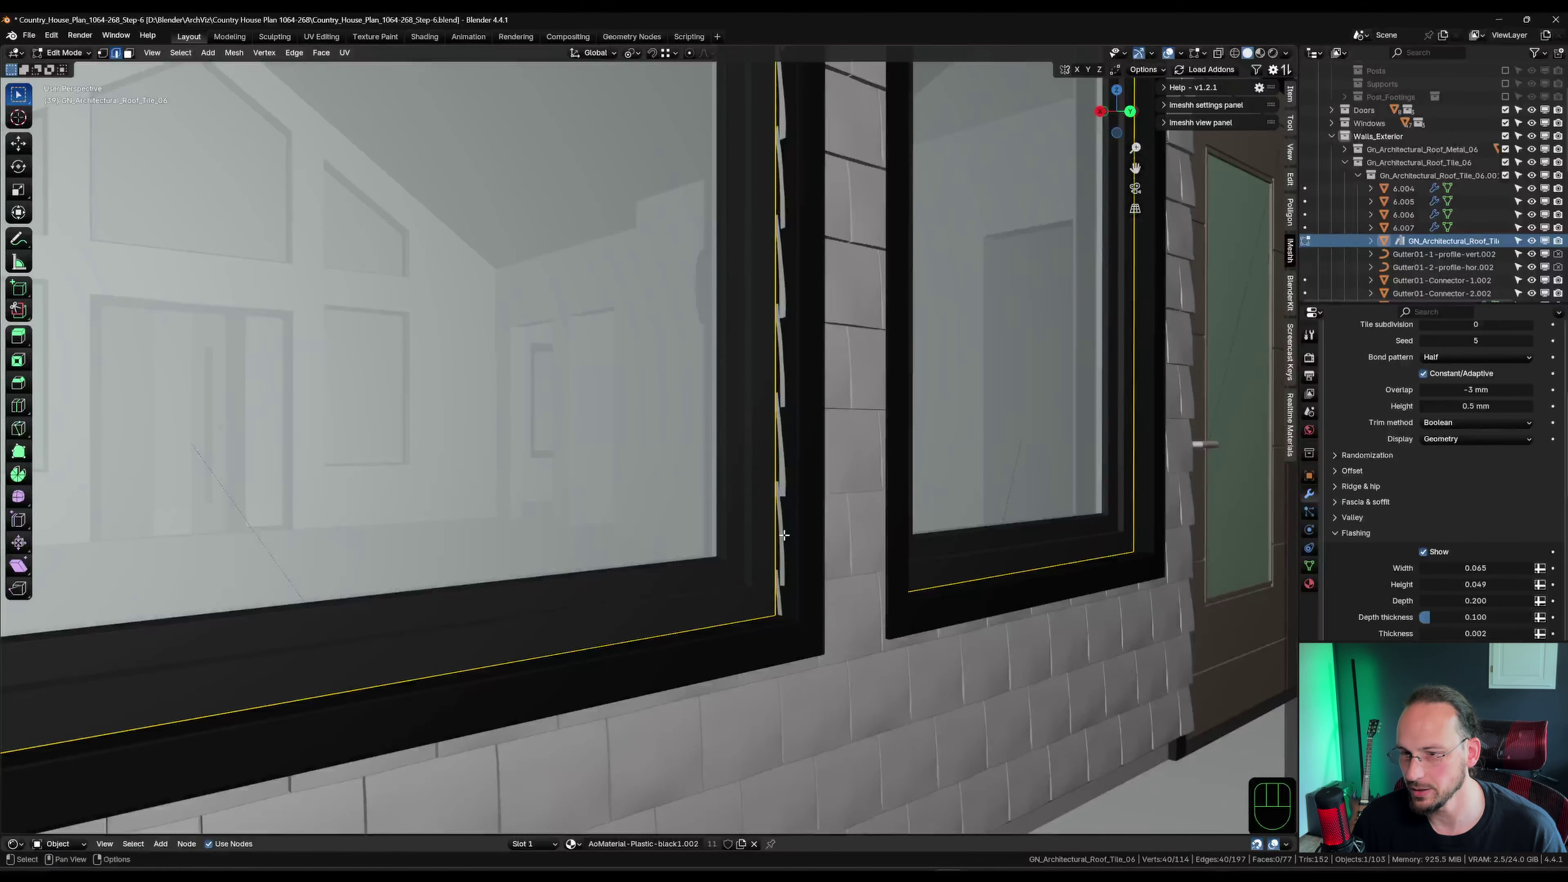
{"action": "middle_click_drag", "start_coordinate": [833, 590], "coordinate": [830, 606]}
{"action": "middle_click_drag", "start_coordinate": [831, 607], "coordinate": [811, 568], "text": "shift"}
{"action": "scroll", "coordinate": [796, 559], "scroll_direction": "up", "scroll_amount": 3}
{"action": "scroll", "coordinate": [1485, 626], "scroll_direction": "down", "scroll_amount": 4}
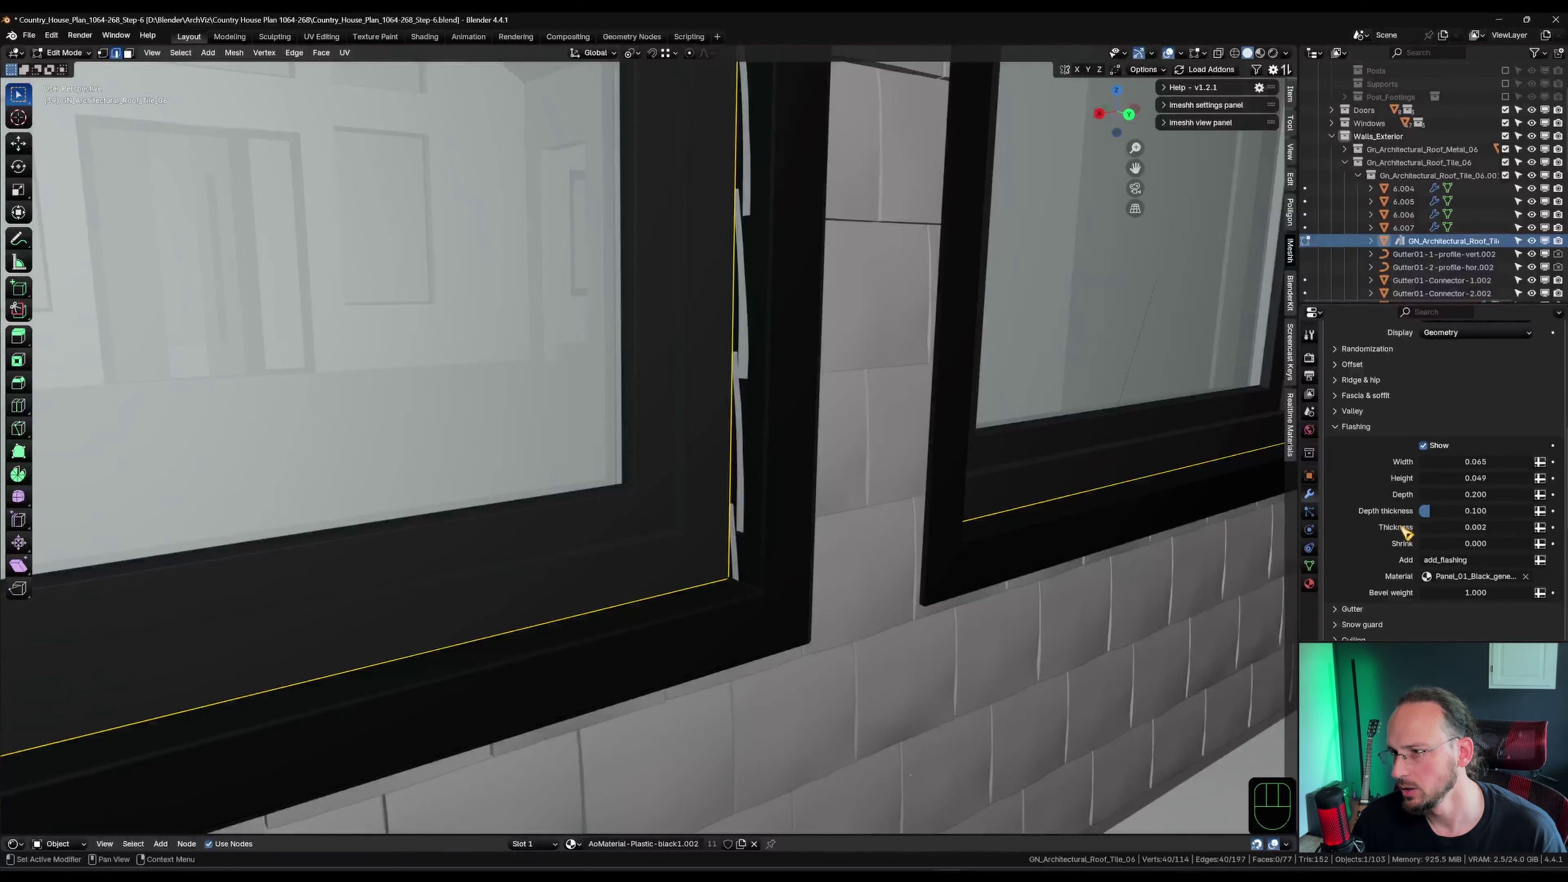
{"action": "left_click_drag", "start_coordinate": [1475, 543], "coordinate": [1494, 543], "text": "shift"}
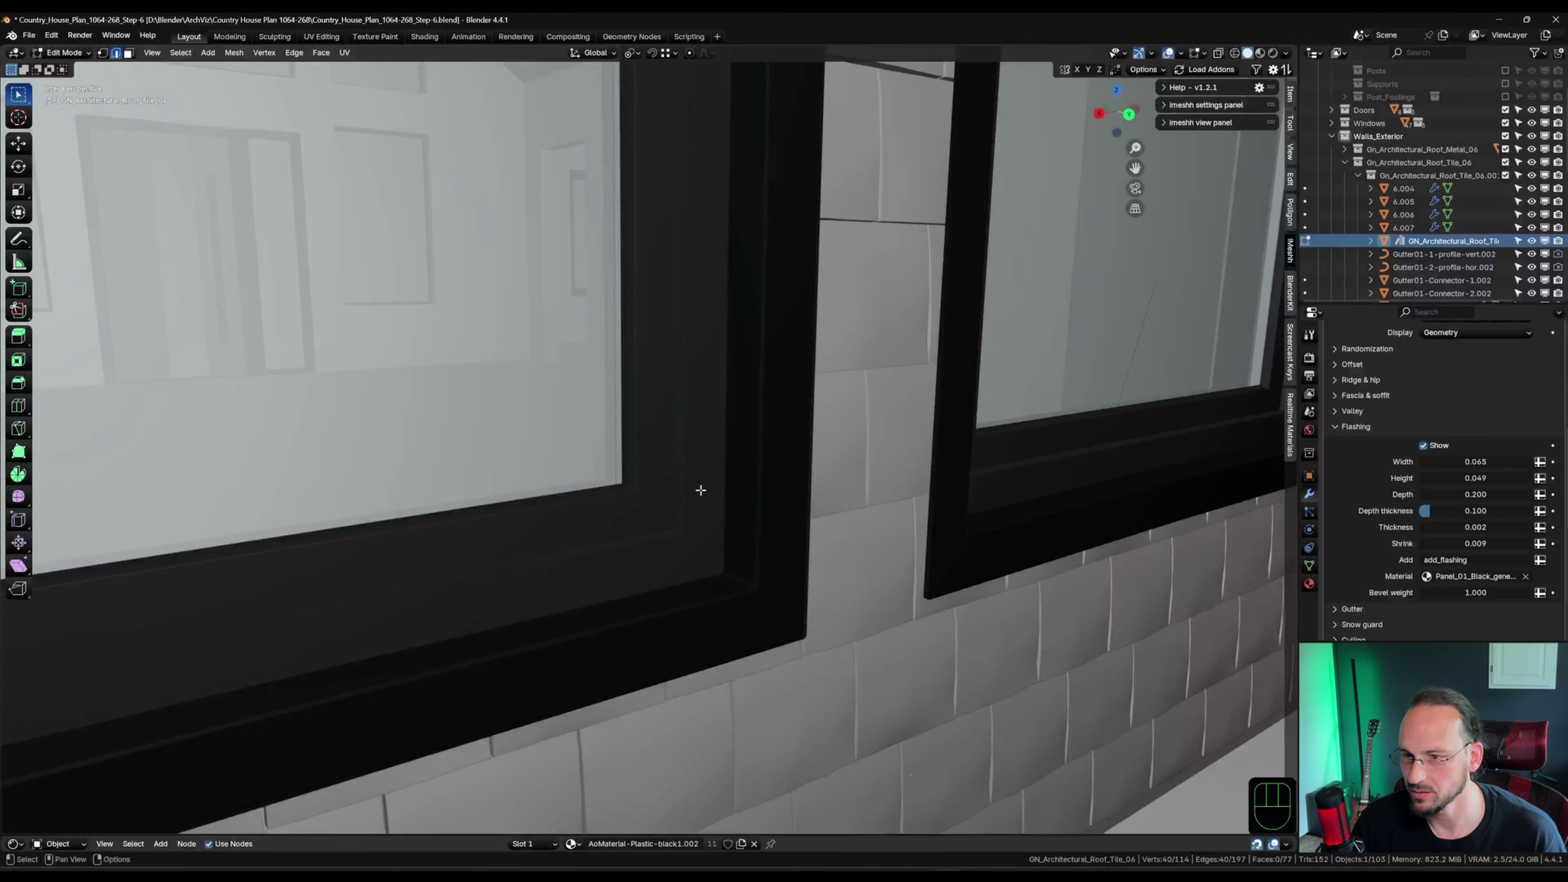
Set the Width of the window flashing to 0.02.
{"action": "scroll", "coordinate": [729, 485], "scroll_direction": "down", "scroll_amount": 2}
{"action": "mouse_move", "coordinate": [808, 537]}
{"action": "middle_mouse_down", "text": "shift"}
{"action": "mouse_move", "coordinate": [956, 455]}
{"action": "mouse_move", "coordinate": [998, 472]}
{"action": "mouse_move", "coordinate": [938, 494]}
{"action": "middle_mouse_up", "text": "shift"}
{"action": "middle_click_drag", "start_coordinate": [513, 581], "coordinate": [784, 543], "text": "shift"}
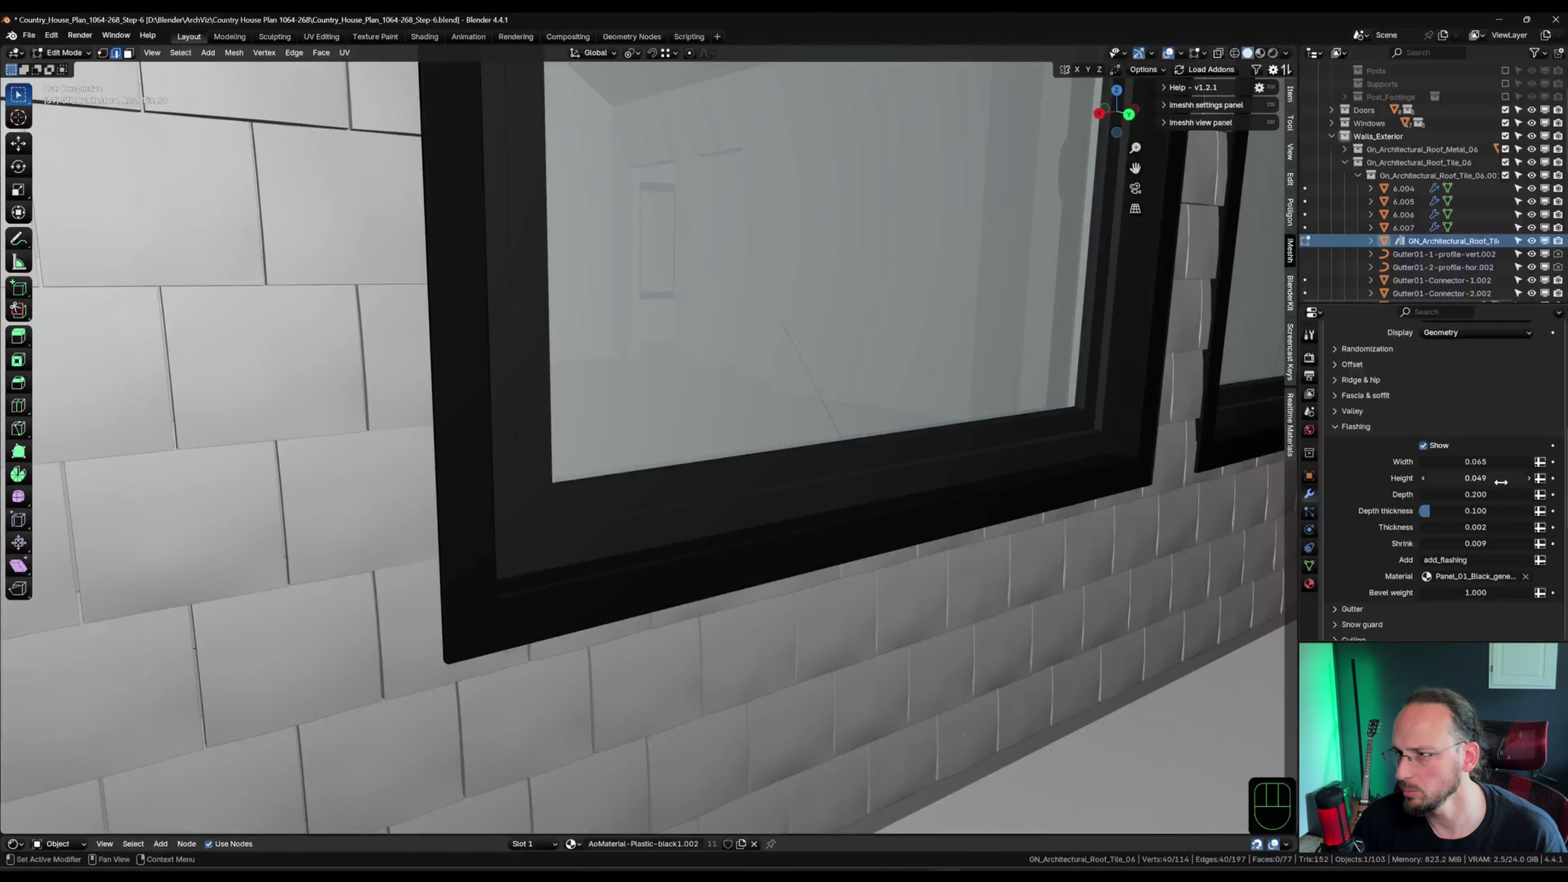
{"action": "left_click_drag", "start_coordinate": [1500, 463], "coordinate": [1451, 463], "text": "shift"}
{"action": "left_click", "coordinate": [1500, 462]}
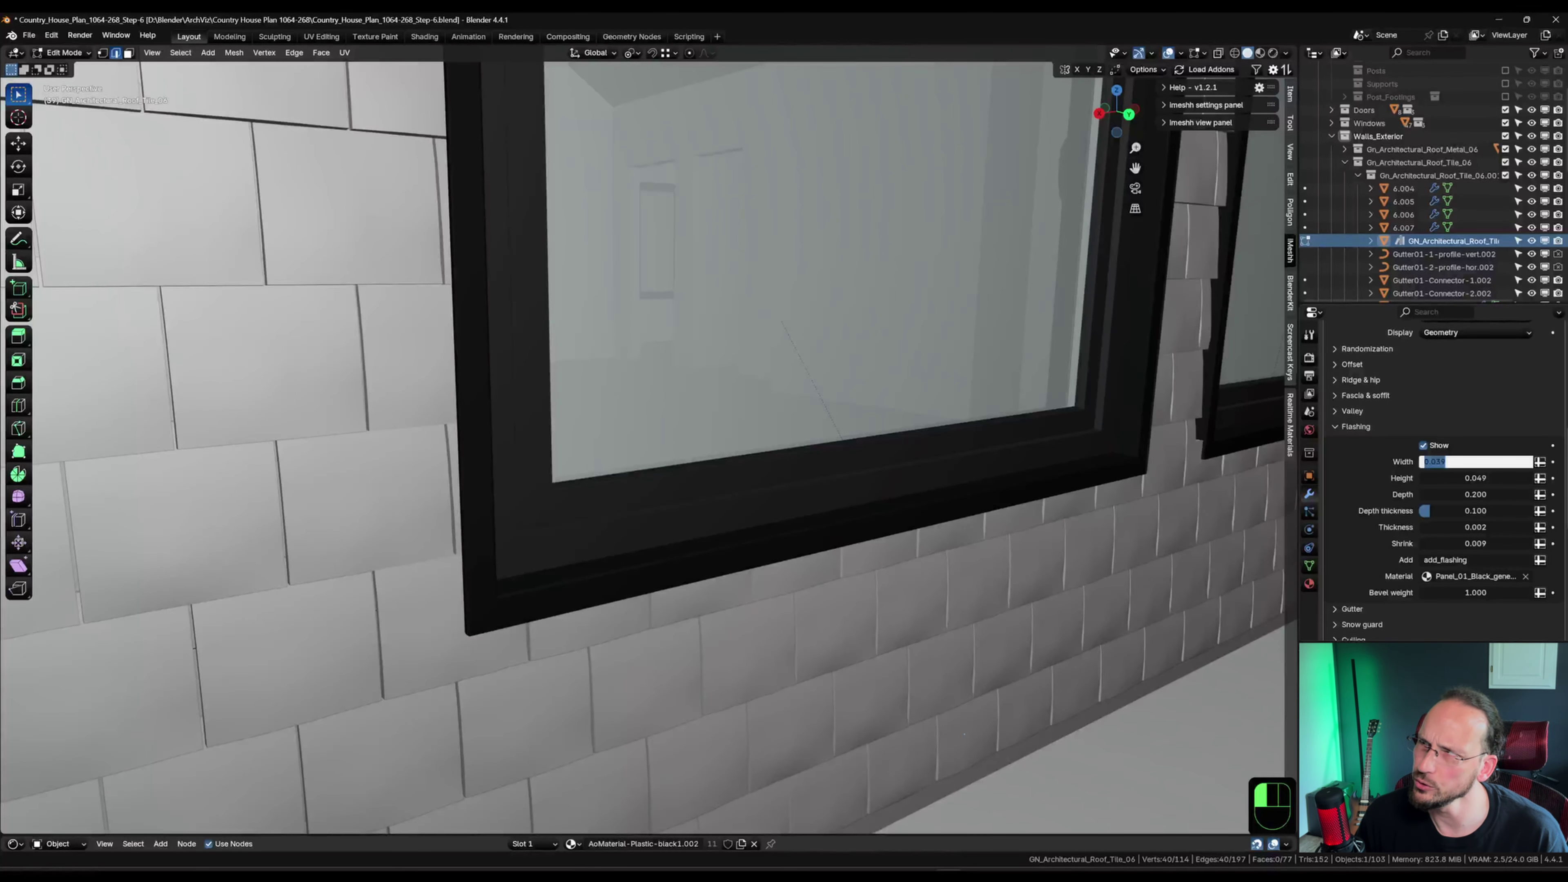
{"action": "type", "text": "0.02"}
{"action": "key", "text": "Return"}
Set the flashing's Bevel weight to 0.5 and its Thickness to 0.033, then check the window frames.
{"action": "left_click", "coordinate": [1476, 592]}
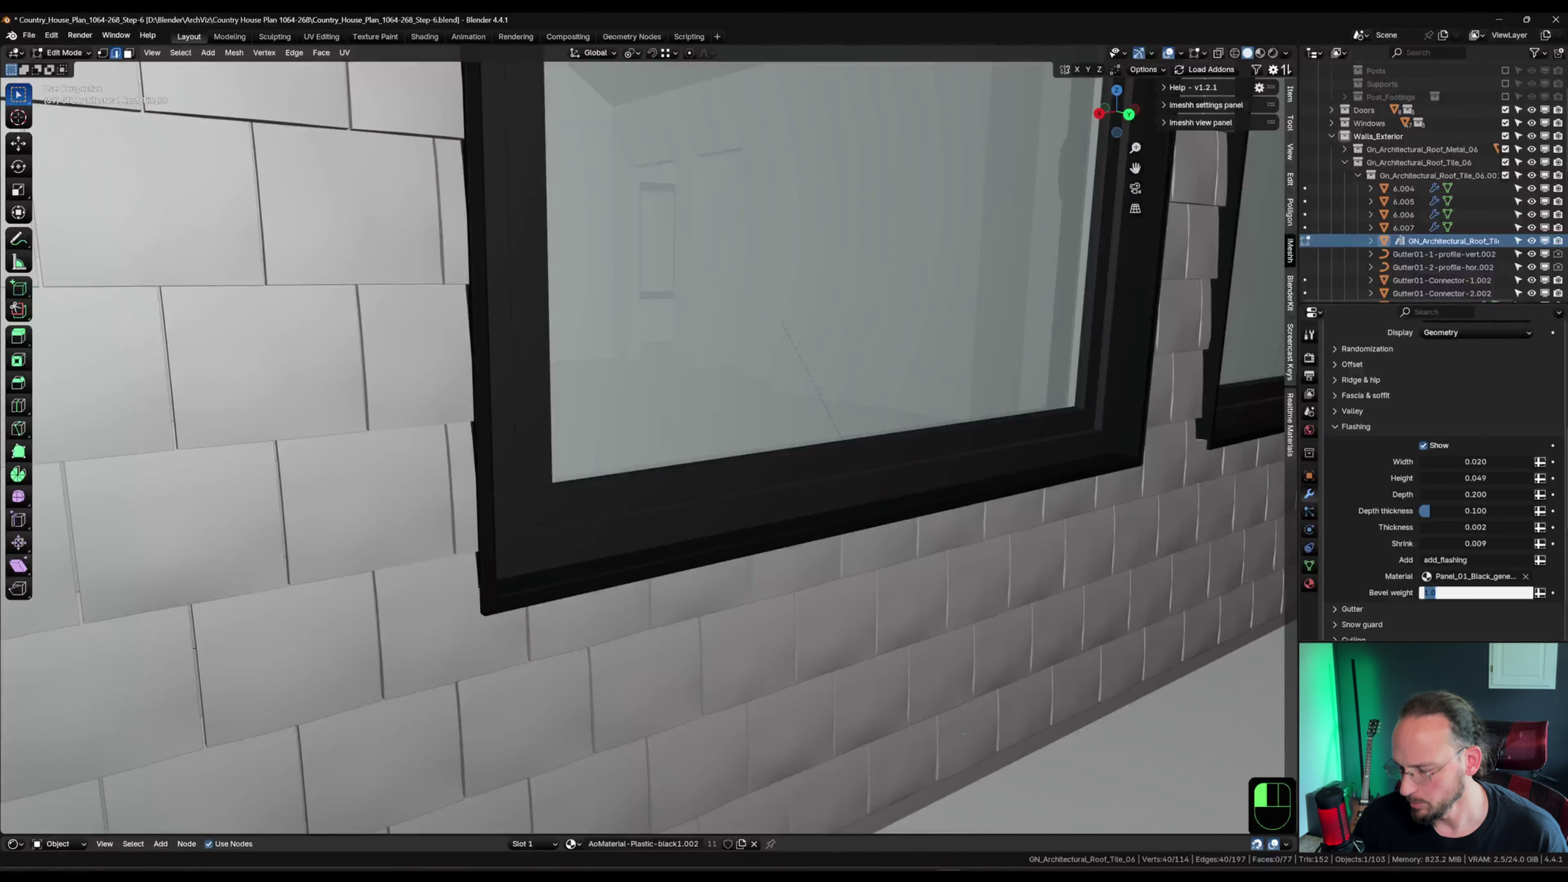
{"action": "key", "text": "Return"}
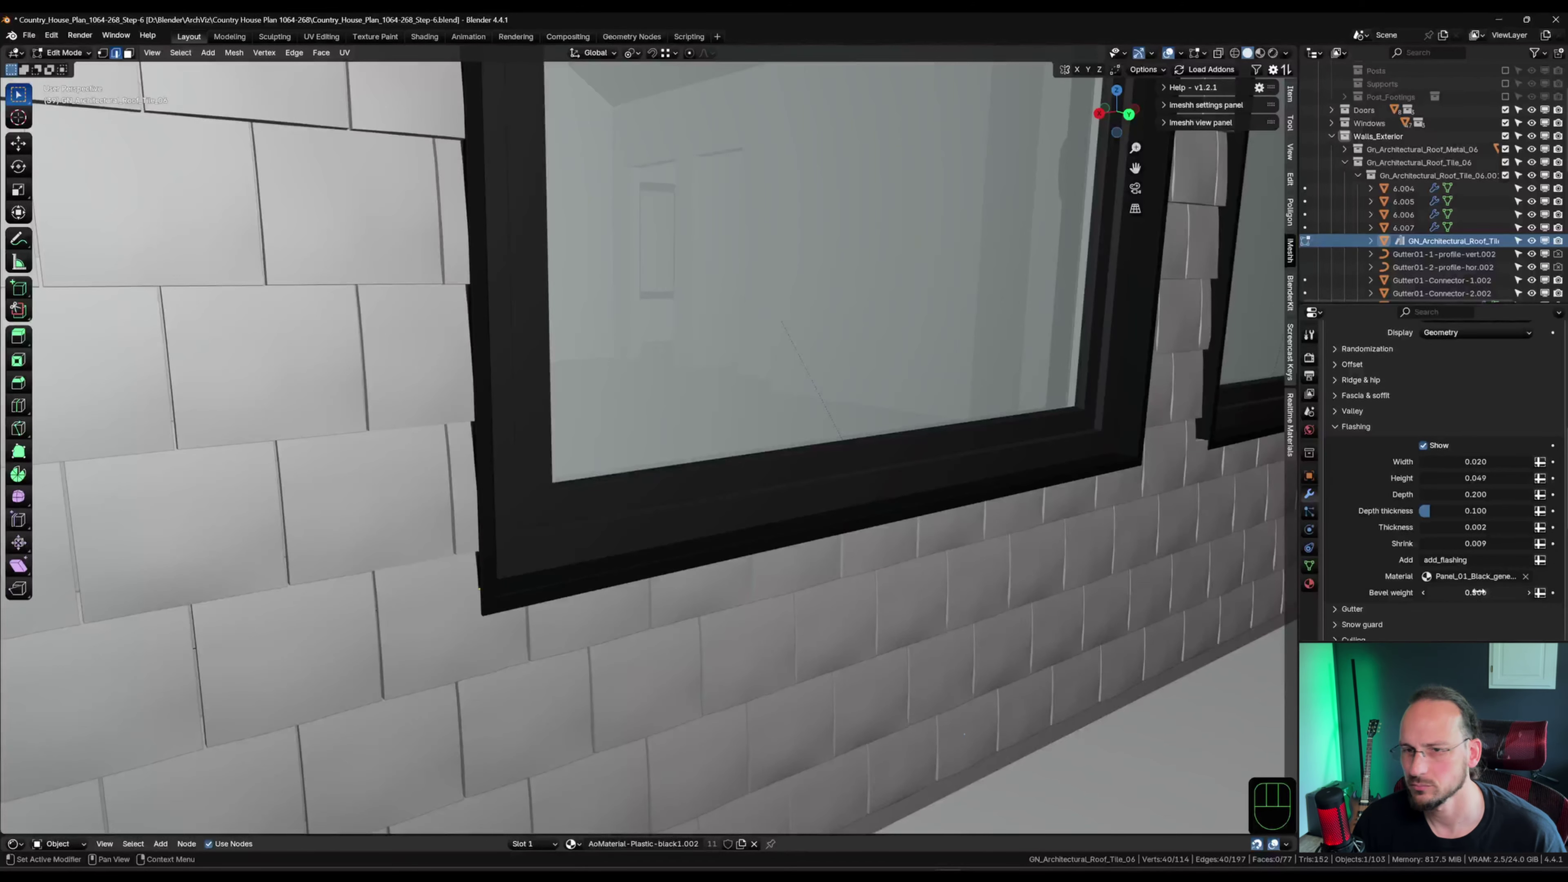
{"action": "scroll", "coordinate": [497, 623], "scroll_direction": "up", "scroll_amount": 3}
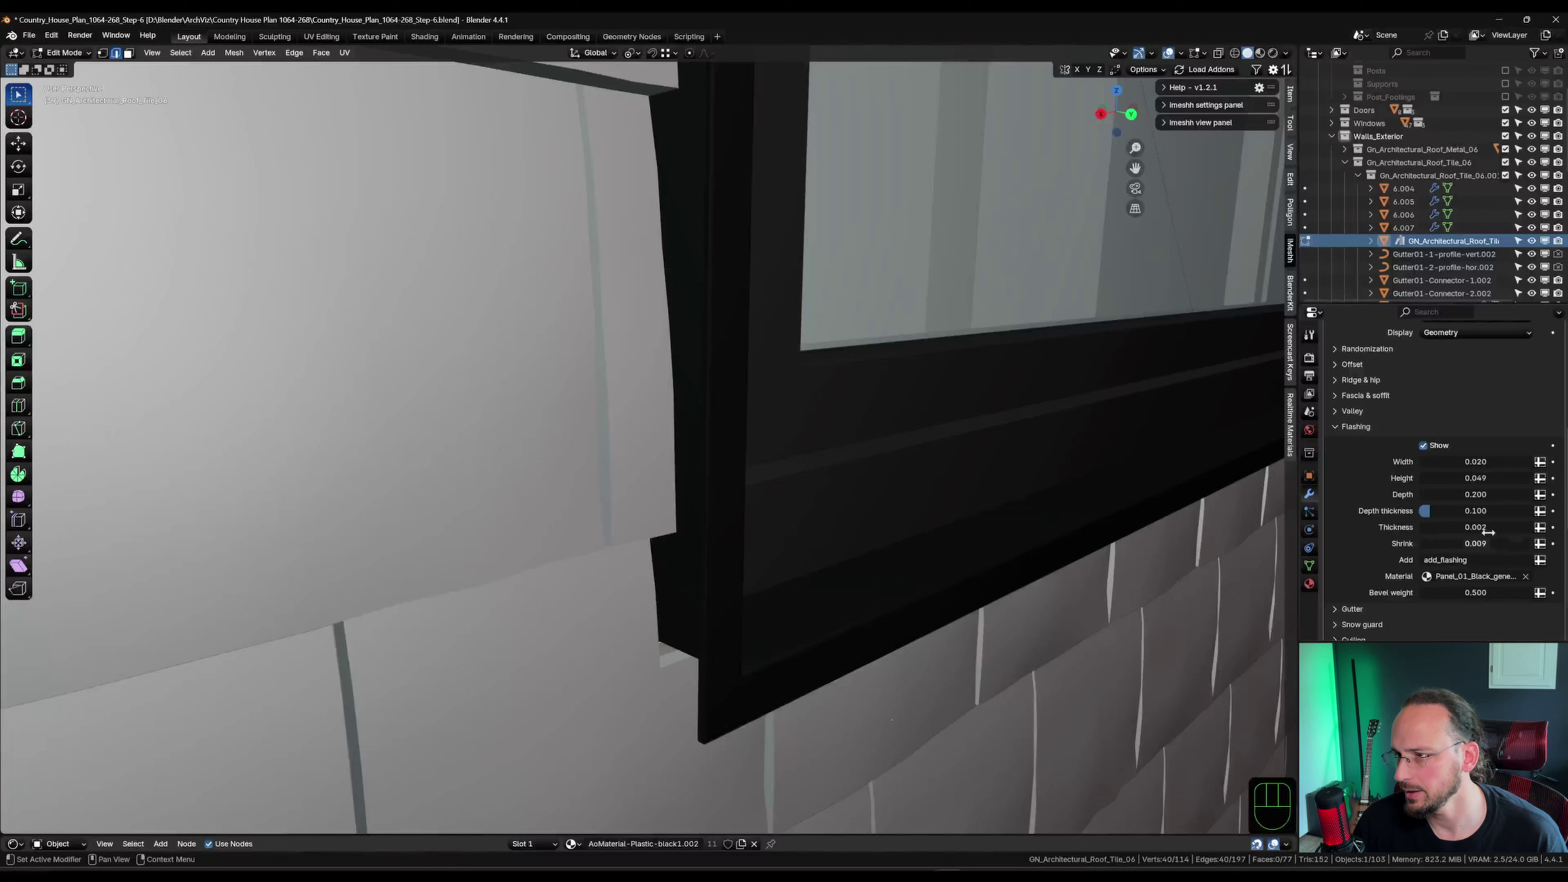
{"action": "left_click_drag", "start_coordinate": [1475, 527], "coordinate": [1525, 527], "text": "shift"}
{"action": "scroll", "coordinate": [682, 585], "scroll_direction": "down", "scroll_amount": 6}
{"action": "scroll", "coordinate": [632, 401], "scroll_direction": "down", "scroll_amount": 4}
{"action": "scroll", "coordinate": [580, 413], "scroll_direction": "up", "scroll_amount": 2}
{"action": "middle_click_drag", "start_coordinate": [716, 377], "coordinate": [742, 543], "text": "shift"}
{"action": "middle_click_drag", "start_coordinate": [1044, 356], "coordinate": [991, 473], "text": "shift"}
{"action": "scroll", "coordinate": [992, 473], "scroll_direction": "up", "scroll_amount": 4}
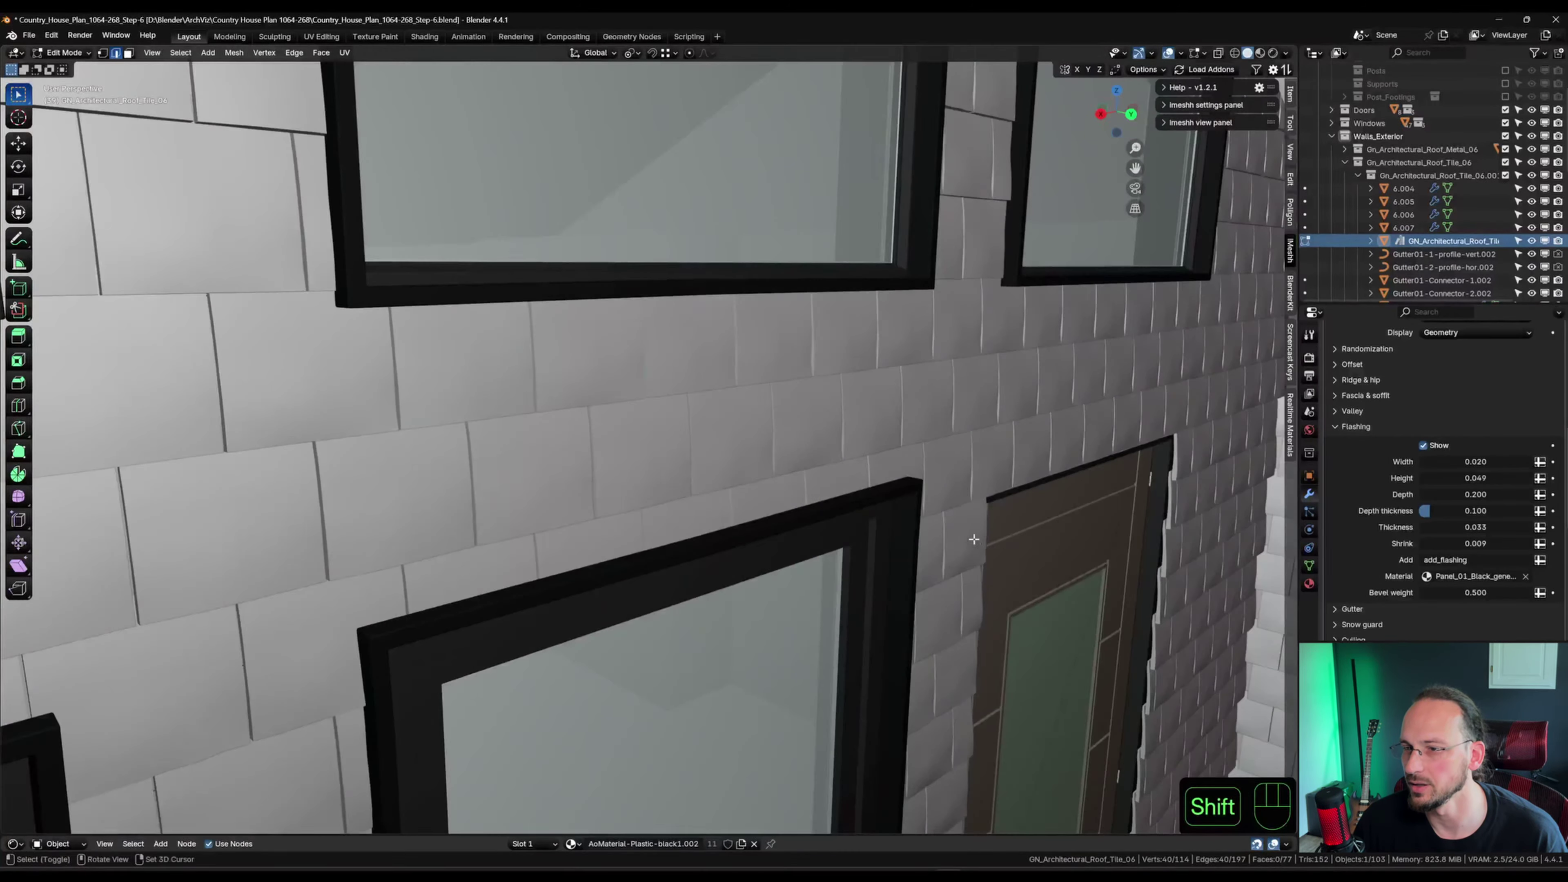
{"action": "middle_click_drag", "start_coordinate": [973, 536], "coordinate": [910, 354]}
{"action": "scroll", "coordinate": [414, 512], "scroll_direction": "down", "scroll_amount": 3}
{"action": "middle_click_drag", "start_coordinate": [414, 512], "coordinate": [591, 460], "text": "shift"}
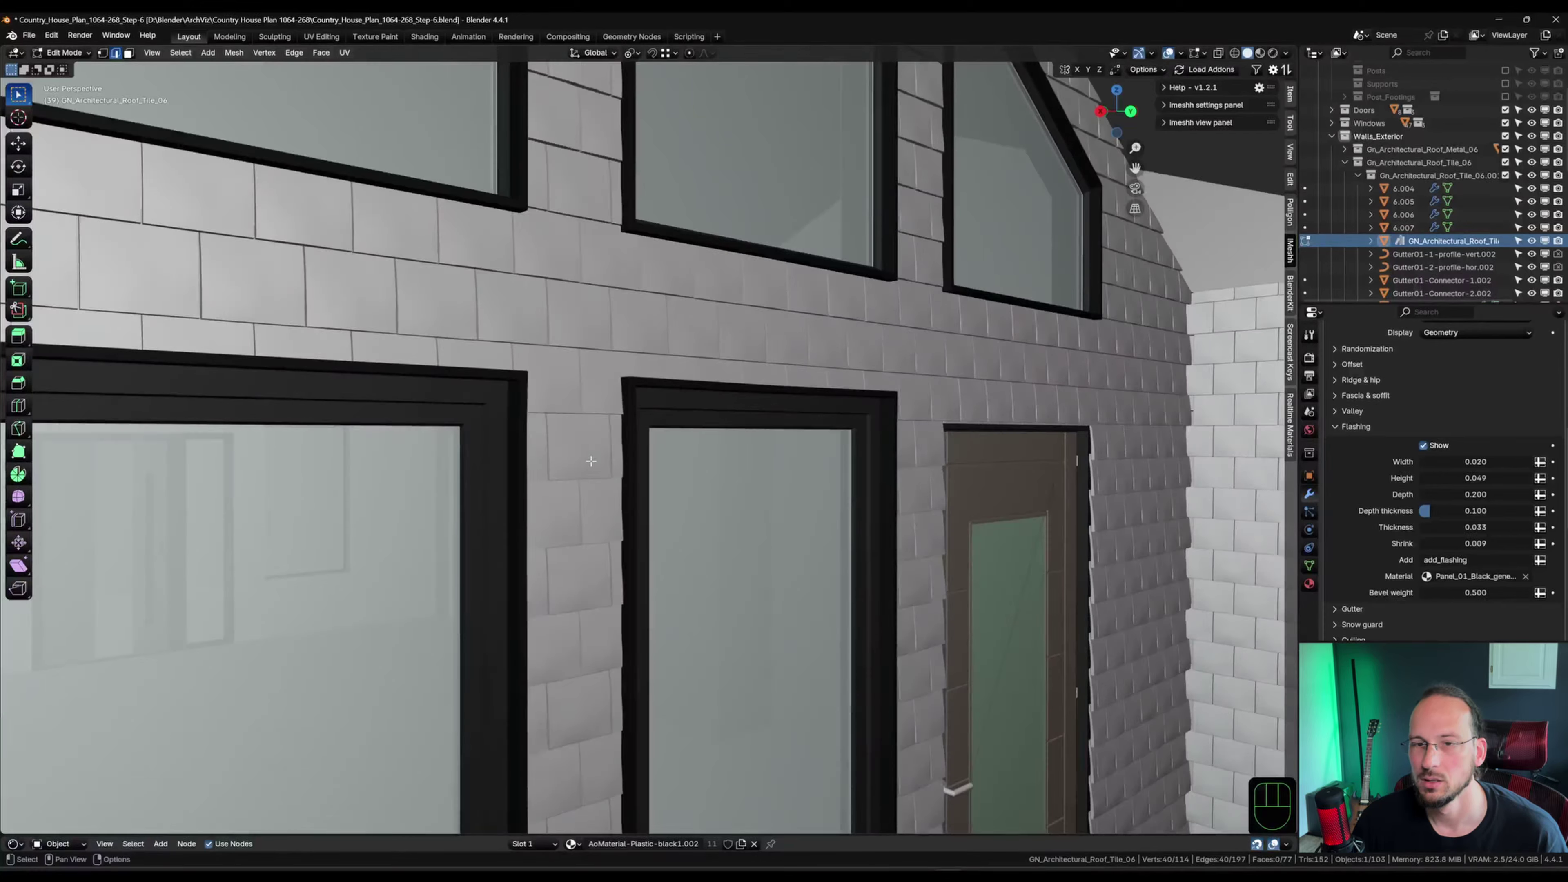
Assign the Metal_Steel_Universal material to the flashing and return to Object Mode with the whole house in rendered shading.
{"action": "left_click", "coordinate": [1474, 576]}
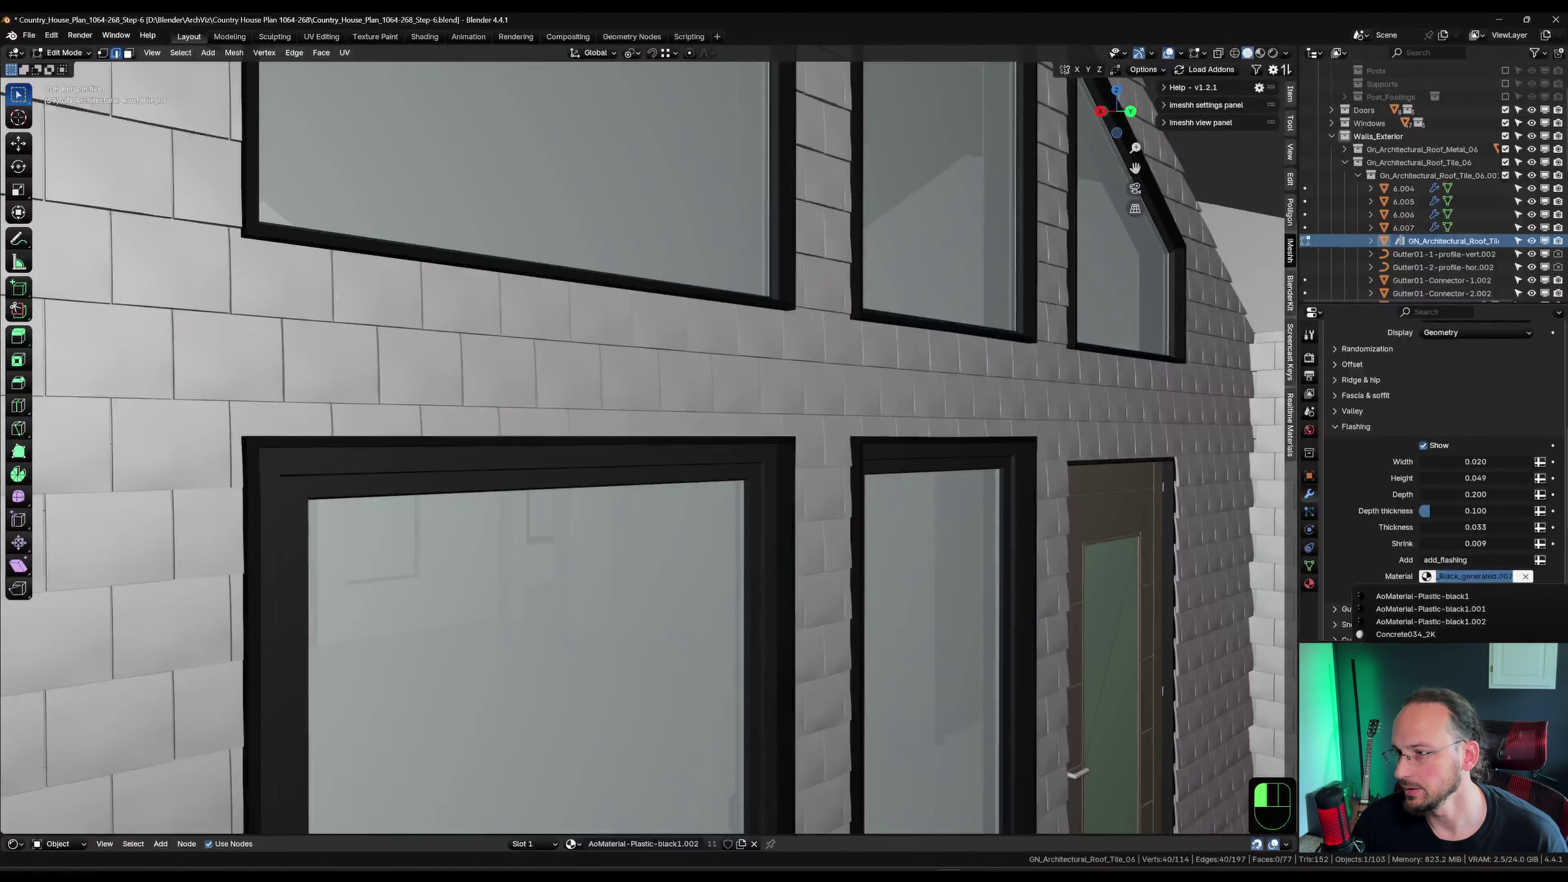
{"action": "scroll", "coordinate": [1420, 614], "scroll_direction": "down", "scroll_amount": 5}
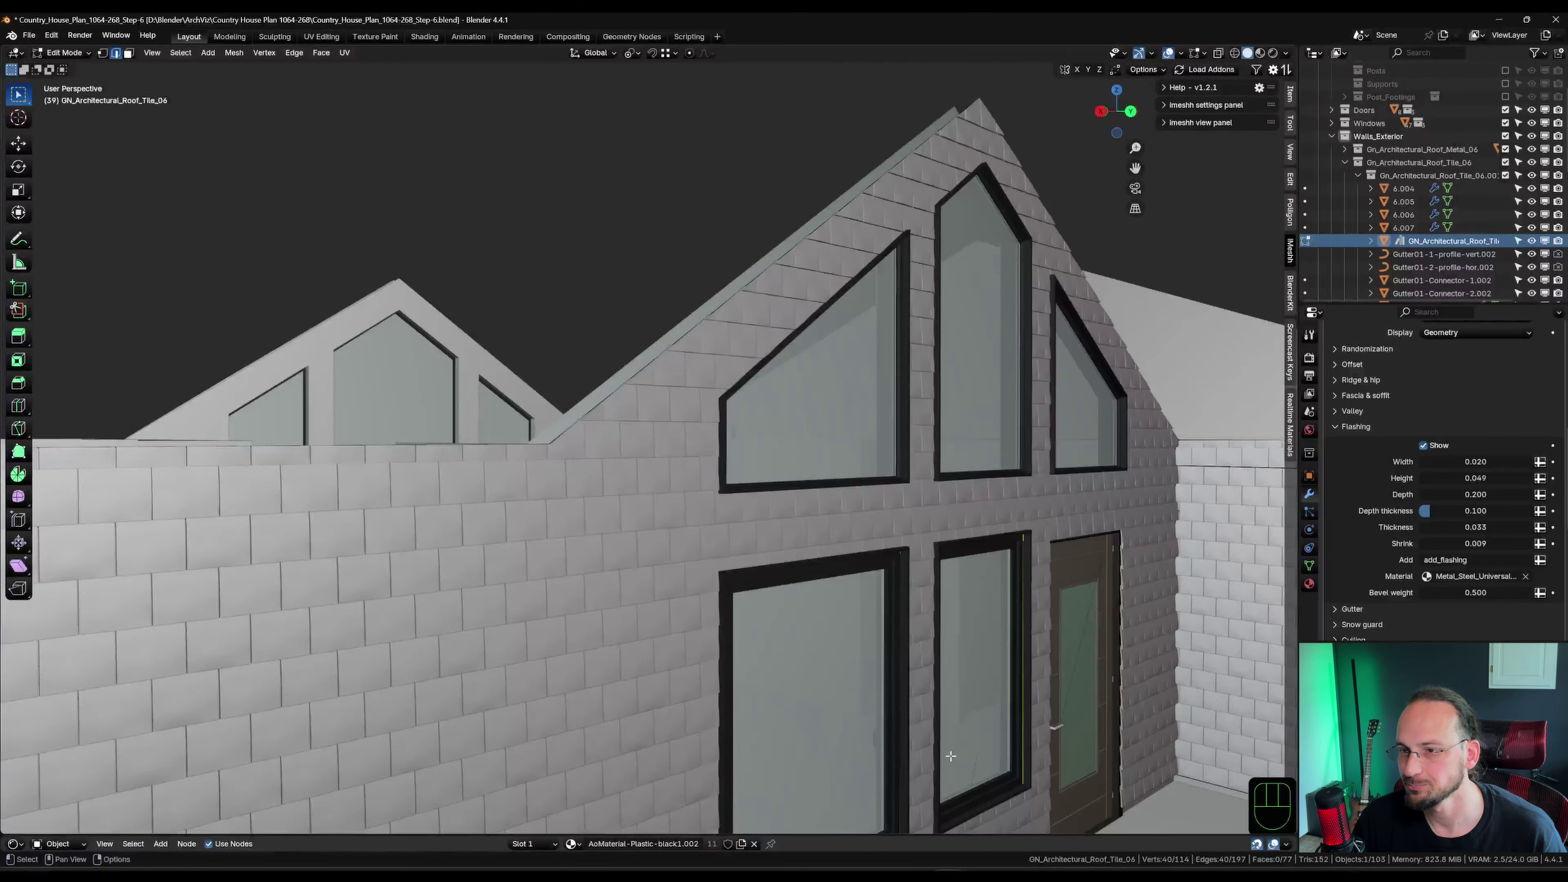
{"action": "middle_click_drag", "start_coordinate": [679, 433], "coordinate": [823, 425], "text": "shift"}
{"action": "key", "text": "Tab"}
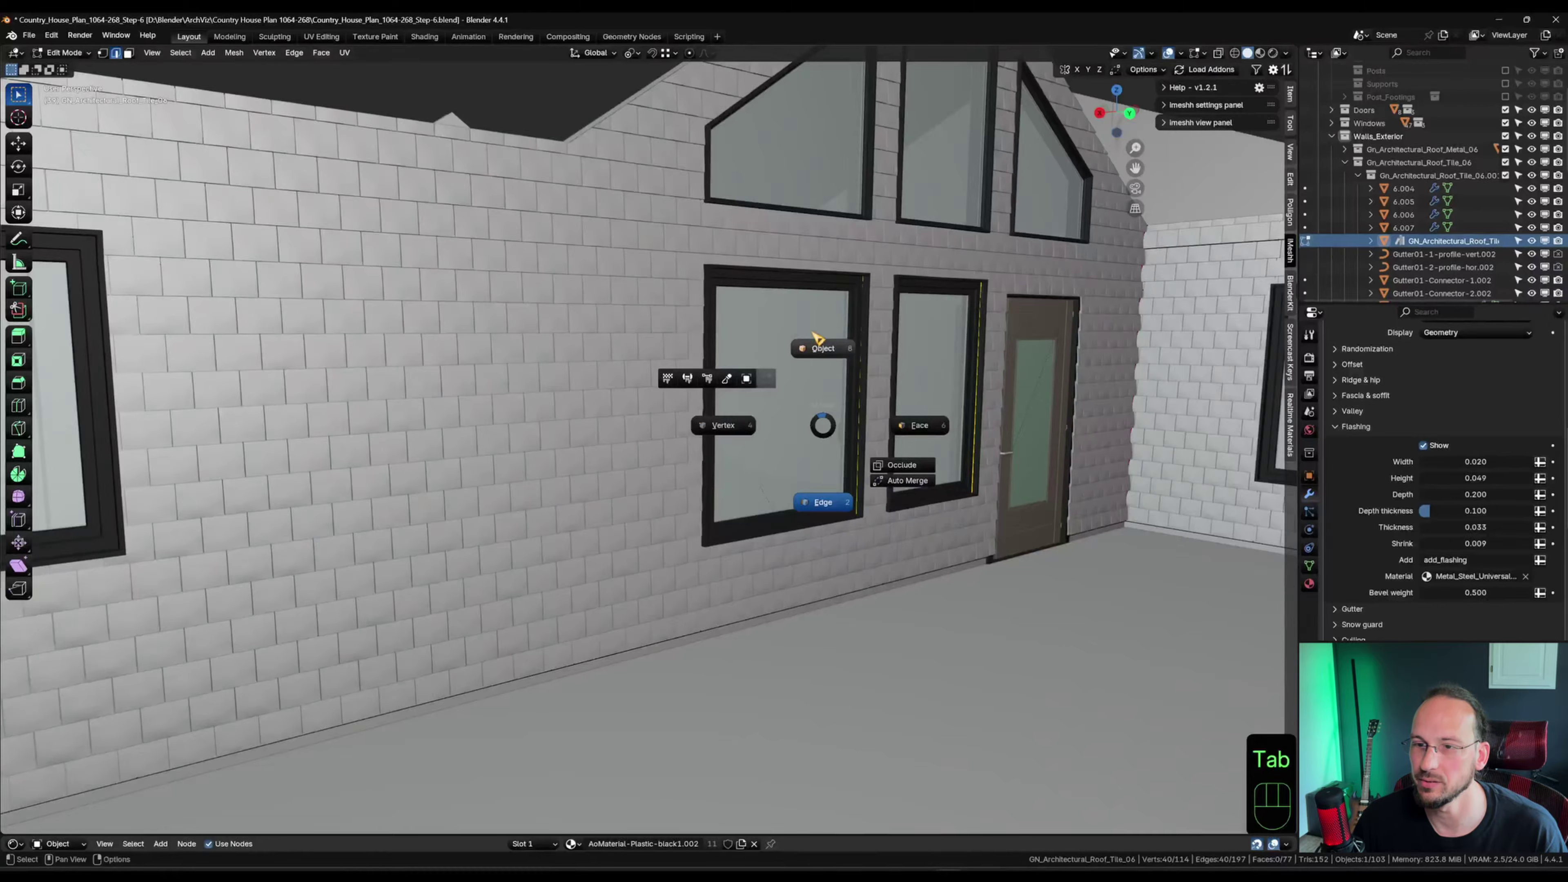
{"action": "left_click", "coordinate": [821, 375]}
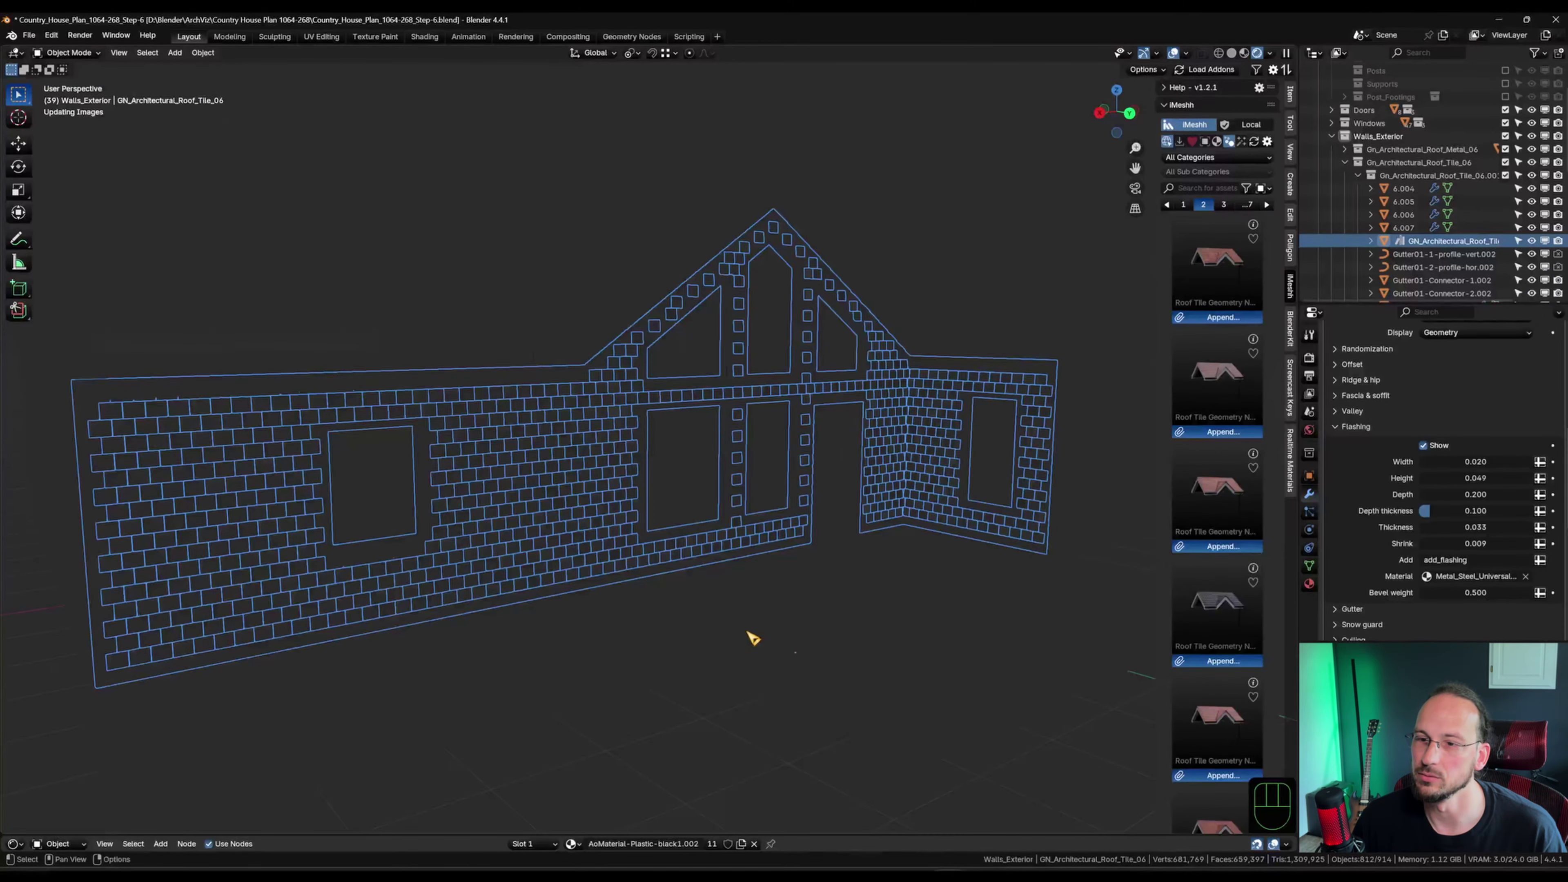
{"action": "left_click", "coordinate": [883, 241]}
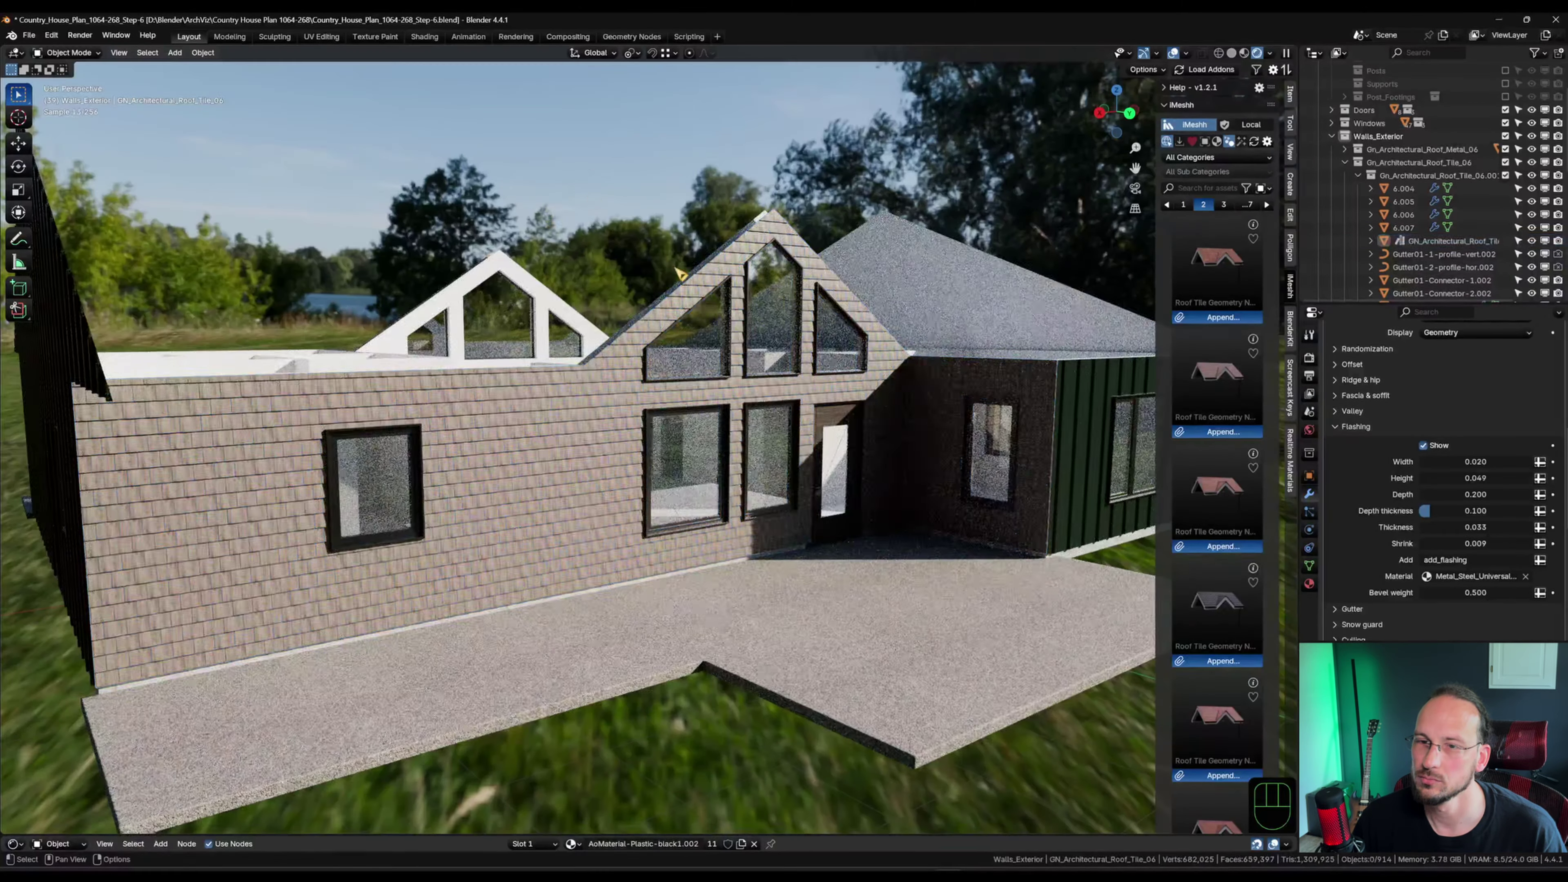
Reduce the flashing's Height to 0.032 and check the porch windows against the shingles.
{"action": "scroll", "coordinate": [838, 371], "scroll_direction": "up", "scroll_amount": 8}
{"action": "middle_click_drag", "start_coordinate": [673, 525], "coordinate": [630, 397], "text": "shift"}
{"action": "middle_click_drag", "start_coordinate": [525, 426], "coordinate": [1007, 391], "text": "shift"}
{"action": "scroll", "coordinate": [454, 390], "scroll_direction": "up", "scroll_amount": 2}
{"action": "middle_click_drag", "start_coordinate": [428, 393], "coordinate": [763, 544], "text": "shift"}
{"action": "scroll", "coordinate": [767, 467], "scroll_direction": "up", "scroll_amount": 4}
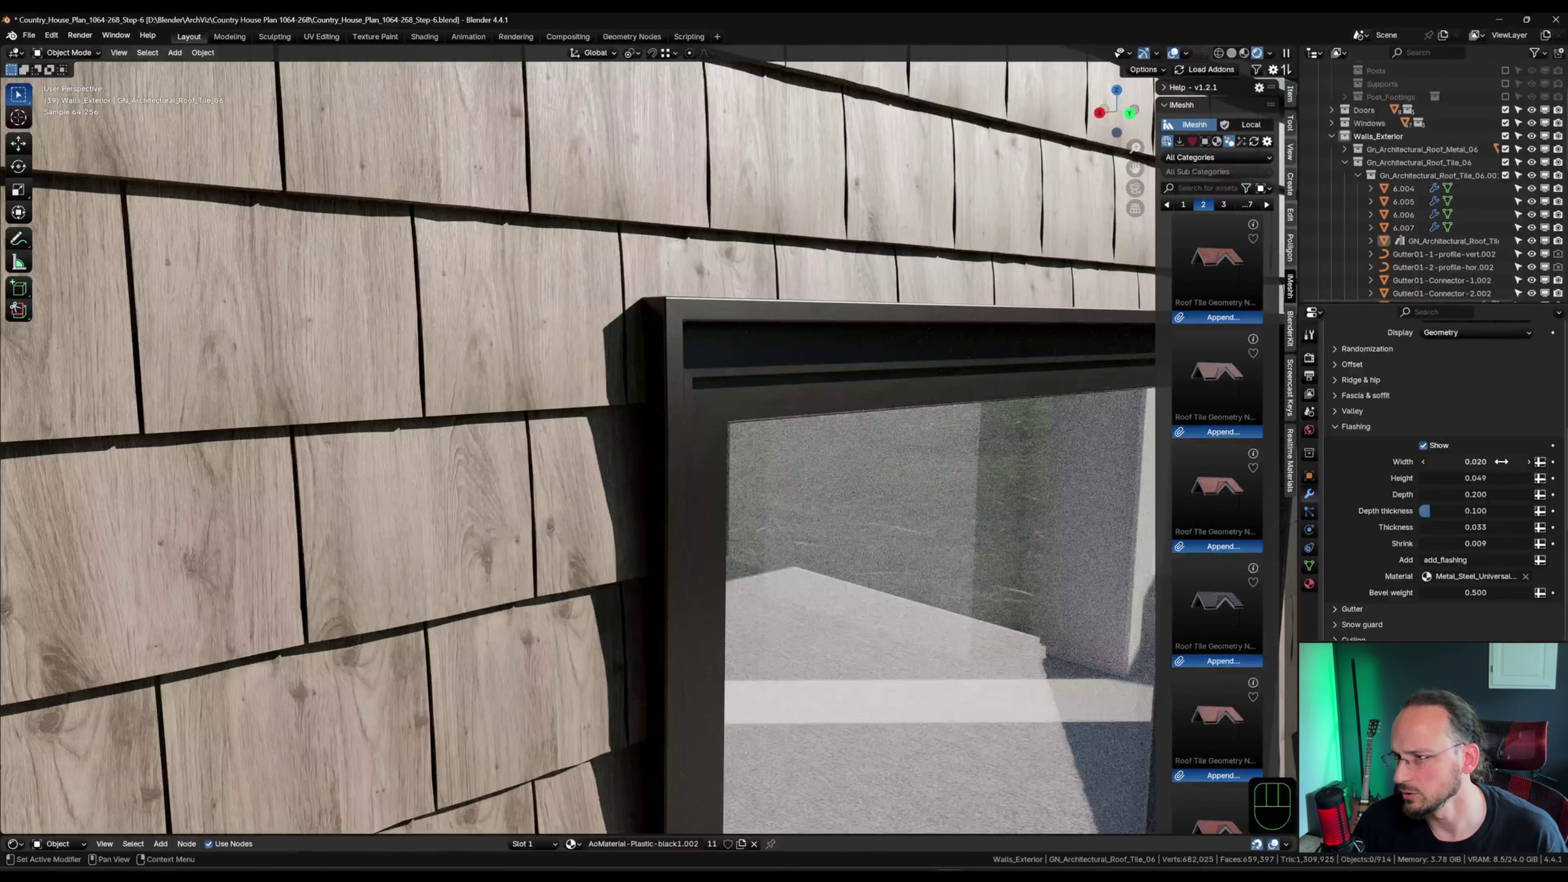
{"action": "left_click_drag", "start_coordinate": [1504, 479], "coordinate": [1496, 478], "text": "shift"}
{"action": "scroll", "coordinate": [735, 561], "scroll_direction": "down", "scroll_amount": 5}
{"action": "middle_click_drag", "start_coordinate": [734, 560], "coordinate": [675, 536], "text": "shift"}
{"action": "scroll", "coordinate": [847, 541], "scroll_direction": "down", "scroll_amount": 4}
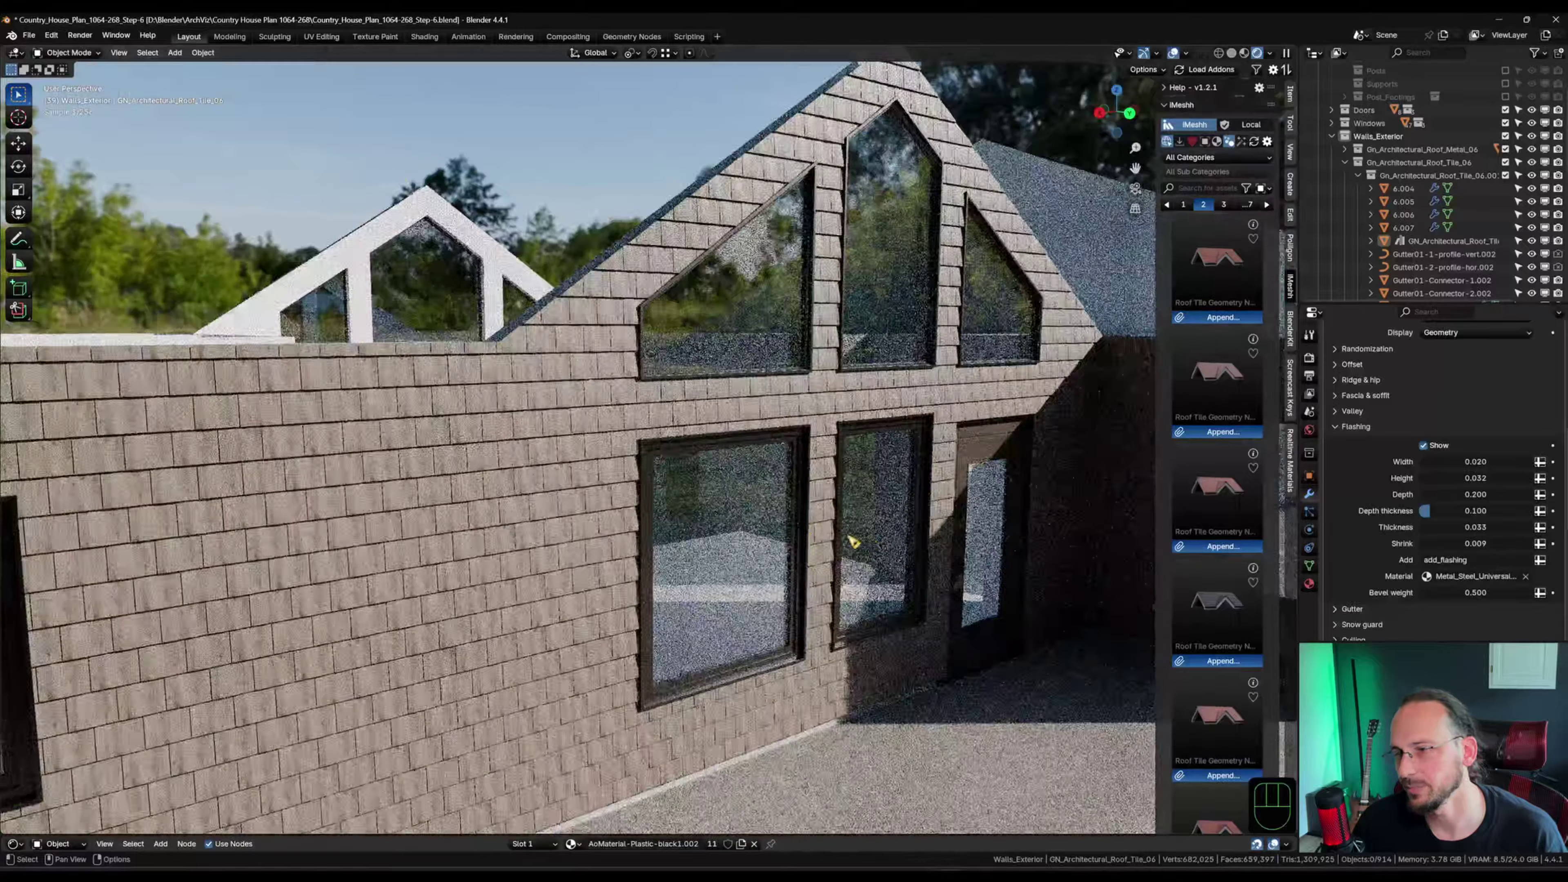
{"action": "middle_click_drag", "start_coordinate": [849, 541], "coordinate": [733, 621]}
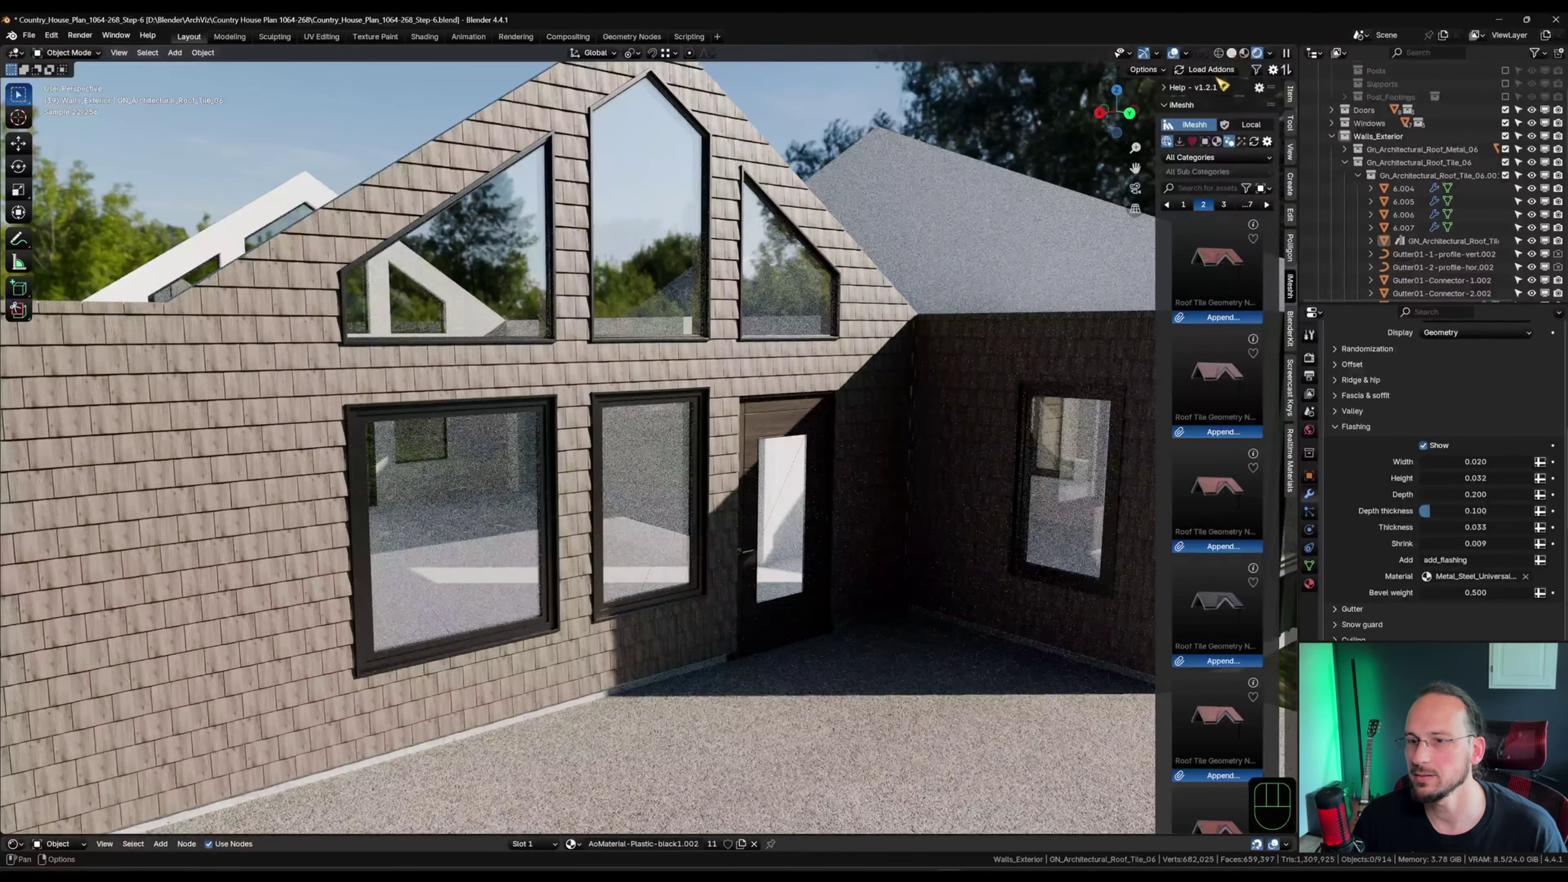
Open the back porch door's frame in Edit Mode, seen from the top in wireframe.
{"action": "left_click", "coordinate": [1232, 54]}
{"action": "left_click", "coordinate": [827, 427]}
{"action": "left_click", "coordinate": [831, 471]}
{"action": "key", "text": "grave"}
{"action": "scroll", "coordinate": [729, 454], "scroll_direction": "up", "scroll_amount": 6}
{"action": "middle_click_drag", "start_coordinate": [963, 617], "coordinate": [712, 436], "text": "shift"}
{"action": "scroll", "coordinate": [711, 436], "scroll_direction": "up", "scroll_amount": 4}
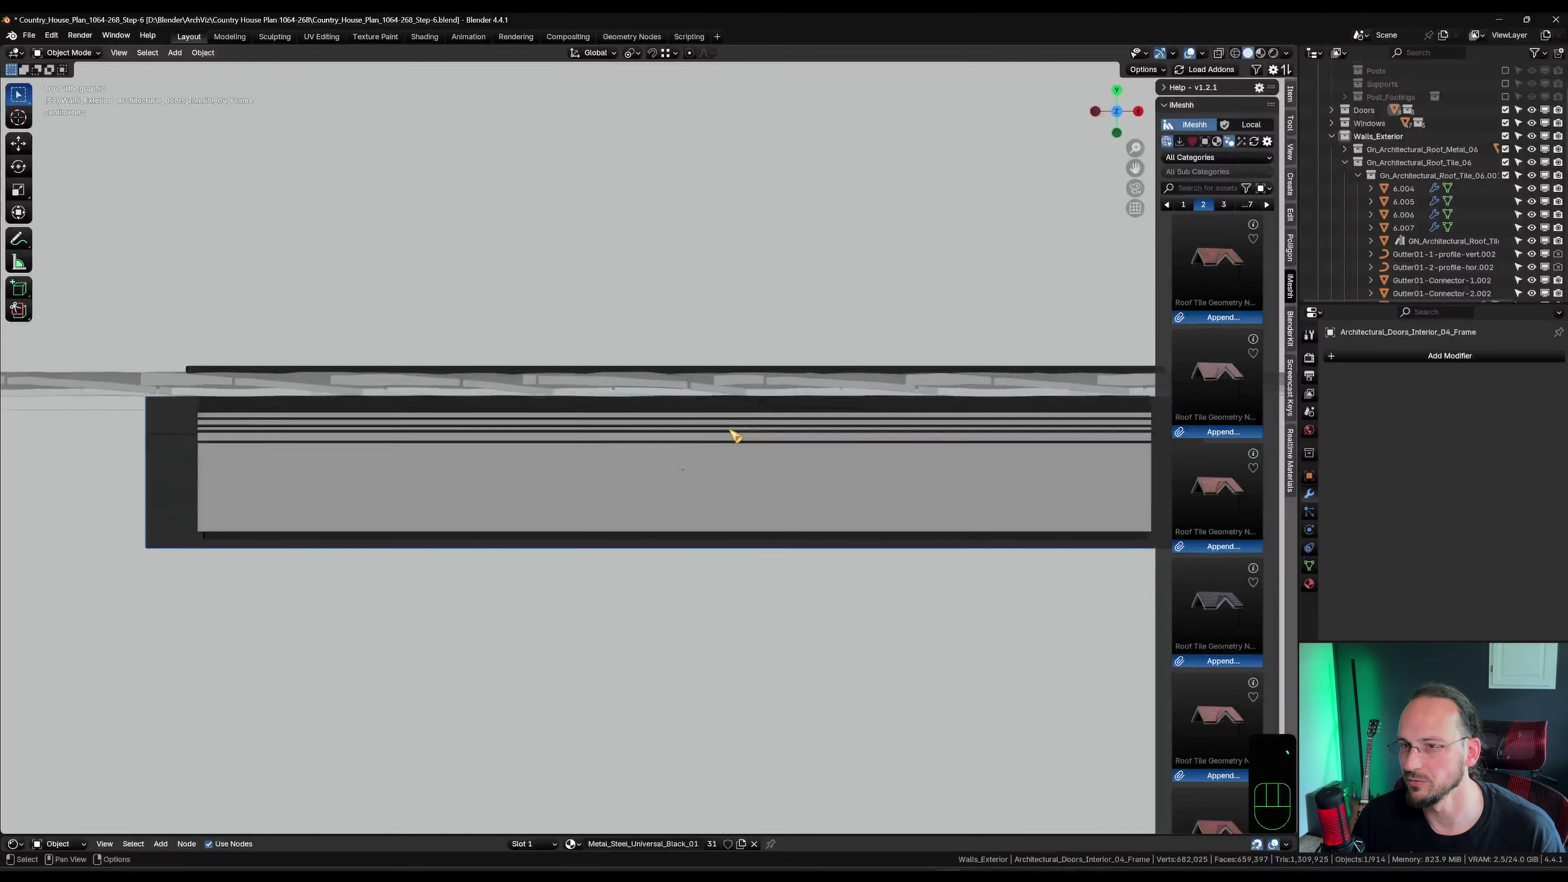
{"action": "key", "text": "shift+z"}
{"action": "key", "text": "Tab"}
Move the porch door frame's outer-face vertices about 32 mm outward along Y beyond the shingles, and leave Edit Mode.
{"action": "scroll", "coordinate": [546, 438], "scroll_direction": "down", "scroll_amount": 4}
{"action": "left_click_drag", "start_coordinate": [249, 338], "coordinate": [913, 425]}
{"action": "scroll", "coordinate": [864, 417], "scroll_direction": "up", "scroll_amount": 4}
{"action": "scroll", "coordinate": [951, 410], "scroll_direction": "up", "scroll_amount": 2}
{"action": "middle_click_drag", "start_coordinate": [963, 411], "coordinate": [701, 547], "text": "shift"}
{"action": "scroll", "coordinate": [700, 566], "scroll_direction": "up", "scroll_amount": 4}
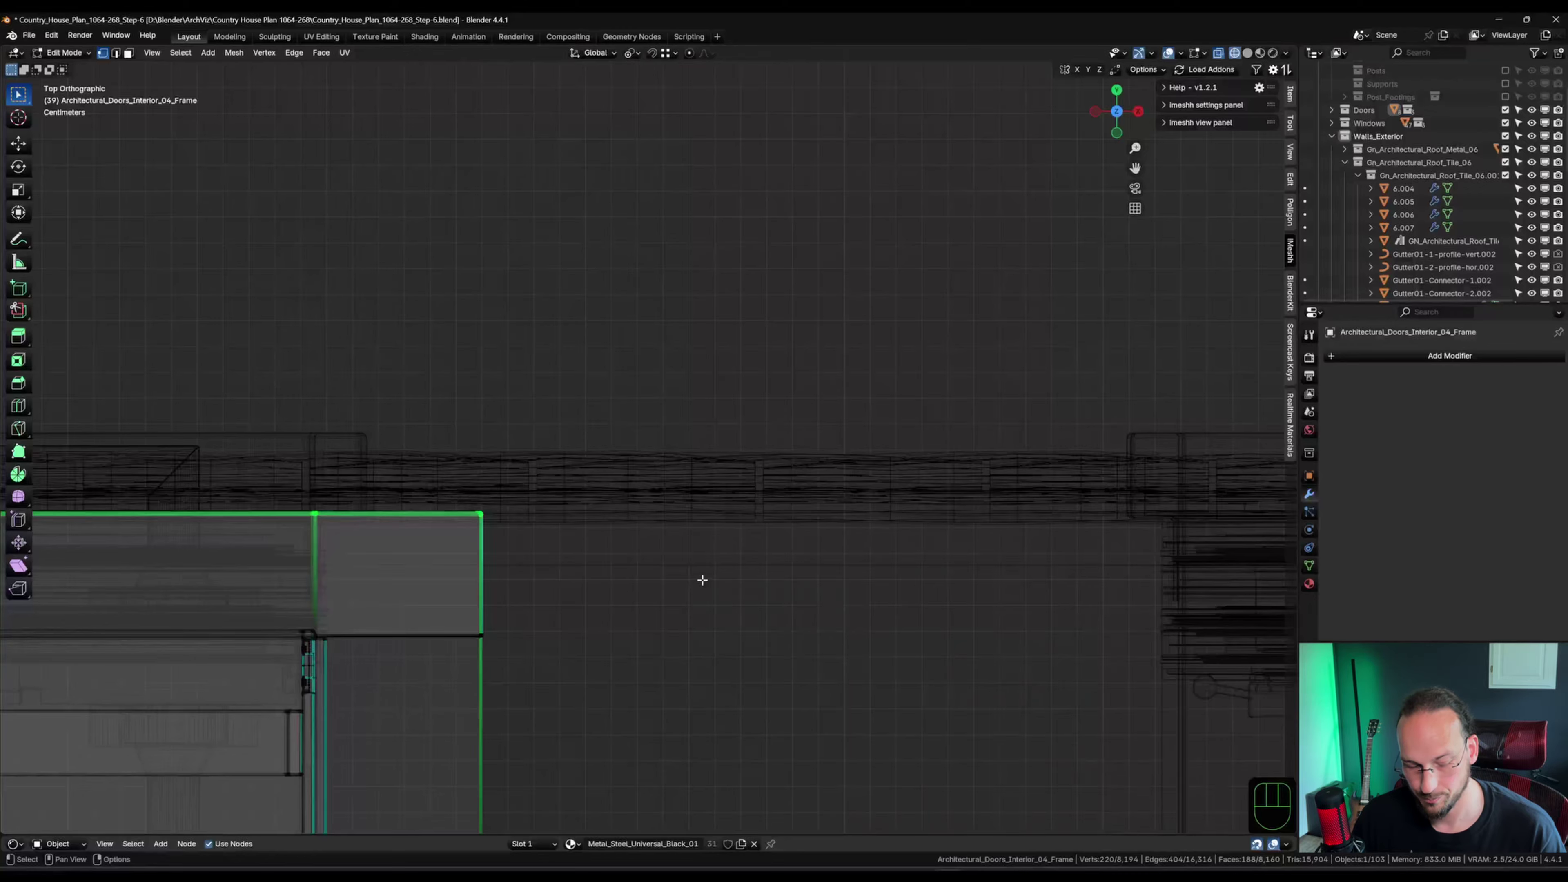
{"action": "key", "text": "g"}
{"action": "key", "text": "y"}
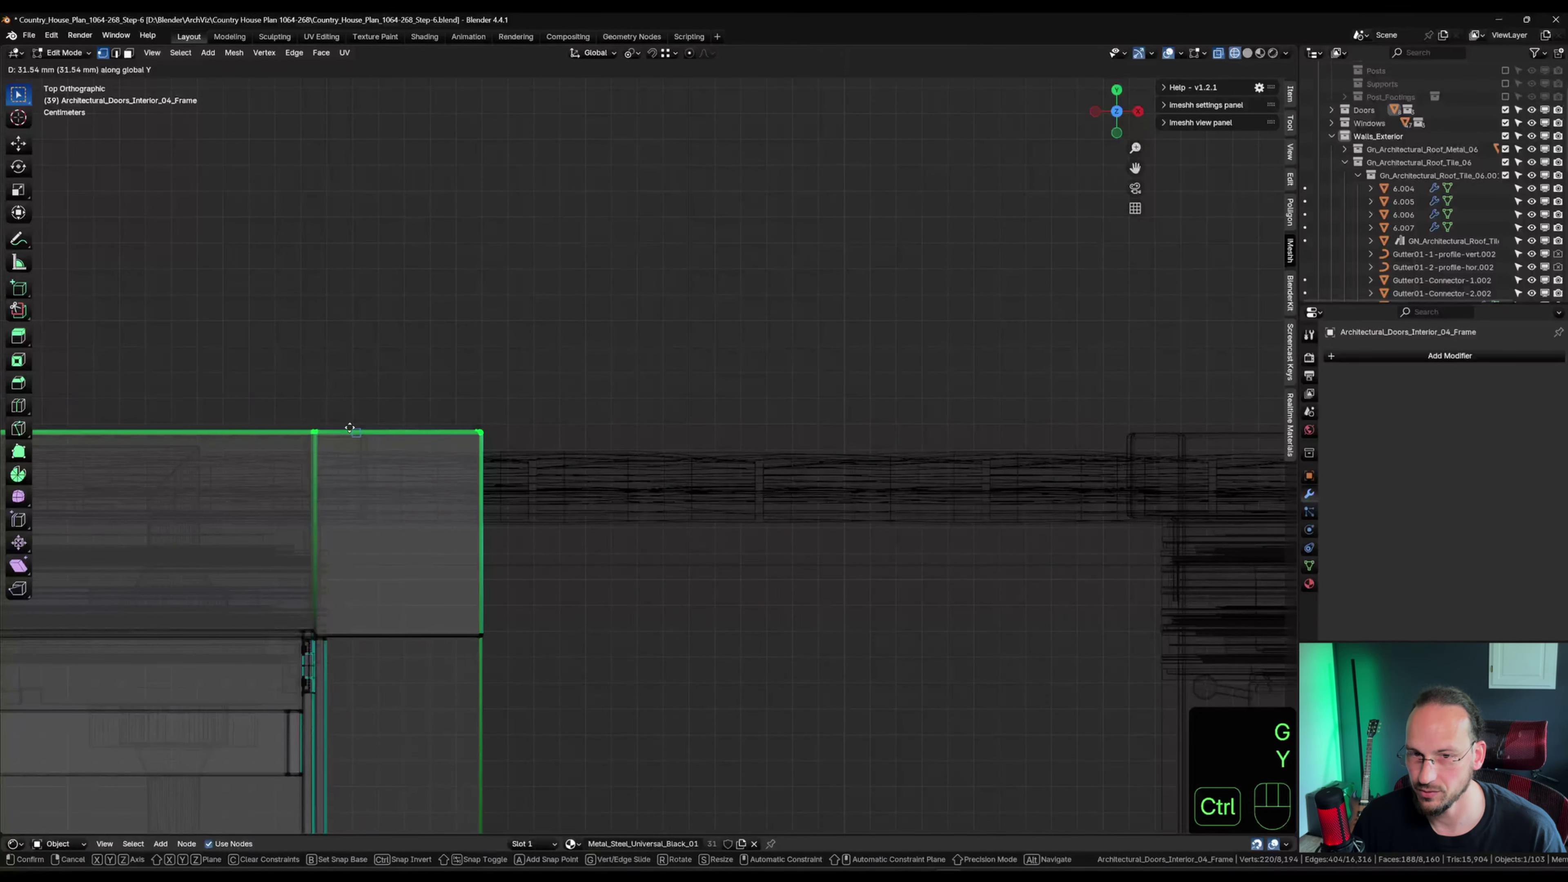
{"action": "left_click", "coordinate": [349, 427], "text": "ctrl"}
{"action": "scroll", "coordinate": [487, 480], "scroll_direction": "down", "scroll_amount": 5}
{"action": "middle_click_drag", "start_coordinate": [735, 483], "coordinate": [770, 326]}
{"action": "scroll", "coordinate": [770, 326], "scroll_direction": "down", "scroll_amount": 5}
{"action": "middle_click_drag", "start_coordinate": [494, 349], "coordinate": [738, 305], "text": "shift"}
{"action": "scroll", "coordinate": [738, 304], "scroll_direction": "down", "scroll_amount": 3}
{"action": "key", "text": "Tab"}
Open the frame of the side door in the metal-clad wall in Edit Mode, seen from the top.
{"action": "middle_click_drag", "start_coordinate": [556, 278], "coordinate": [843, 473], "text": "shift"}
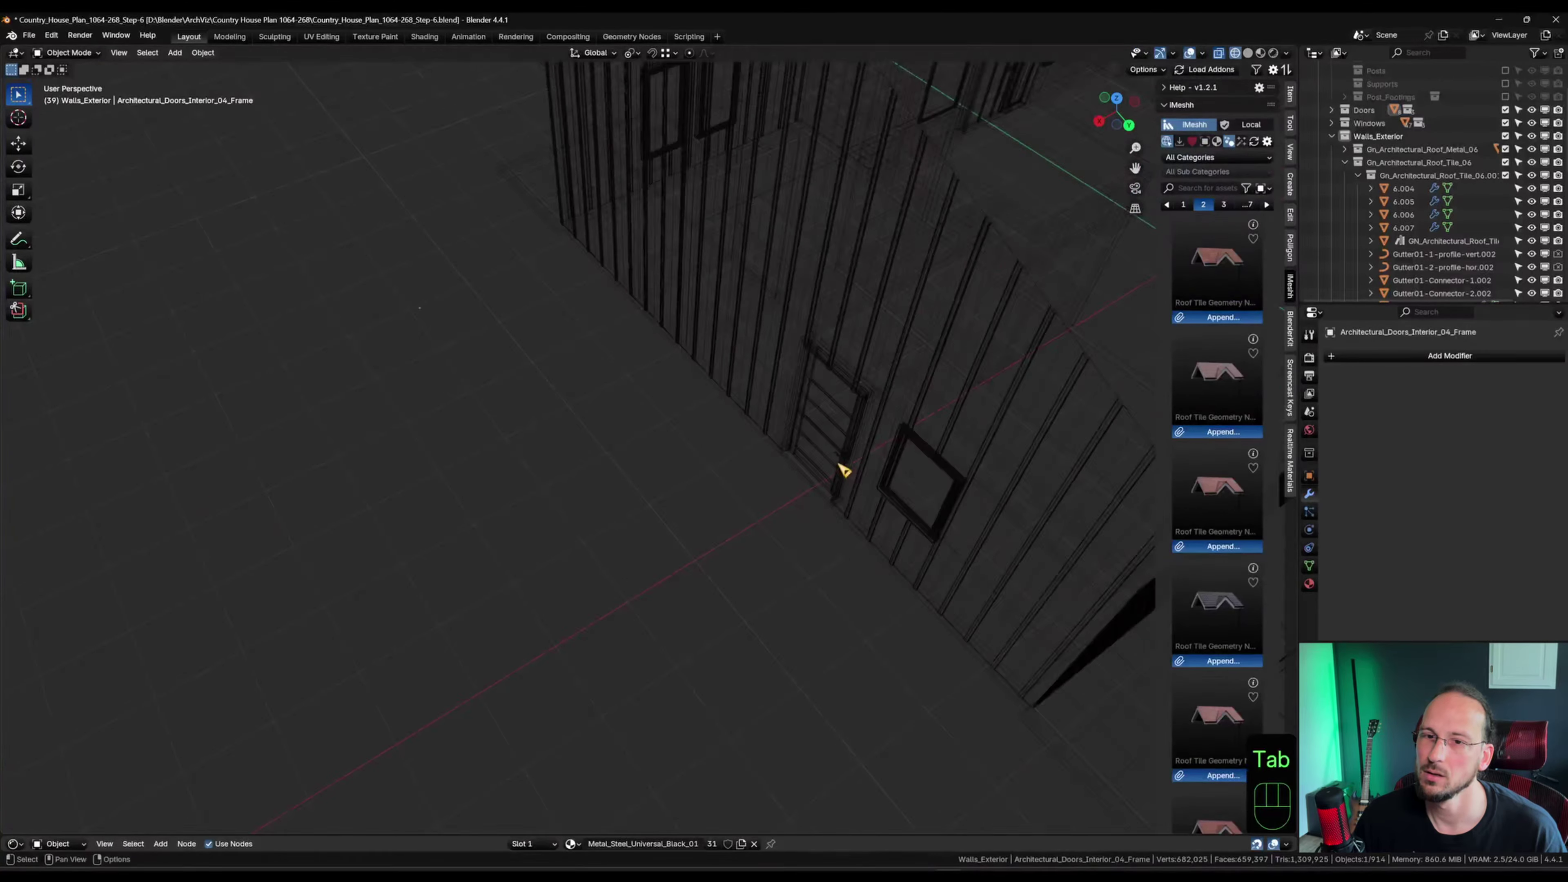
{"action": "scroll", "coordinate": [843, 473], "scroll_direction": "up", "scroll_amount": 5}
{"action": "left_click", "coordinate": [747, 225]}
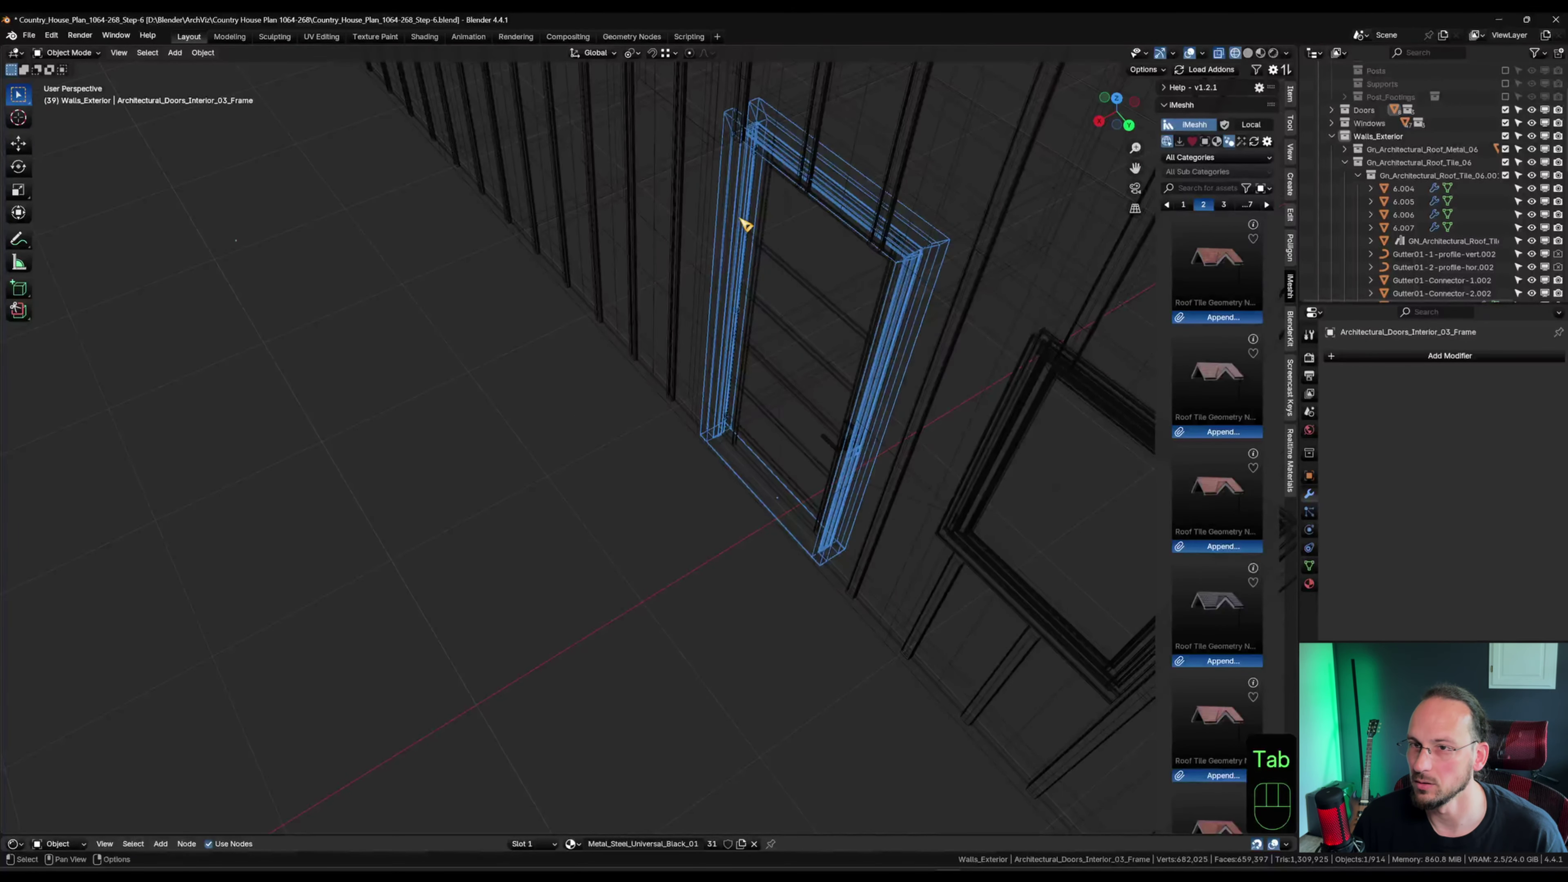
{"action": "key", "text": "grave"}
{"action": "scroll", "coordinate": [800, 315], "scroll_direction": "up", "scroll_amount": 5}
{"action": "key", "text": "Tab"}
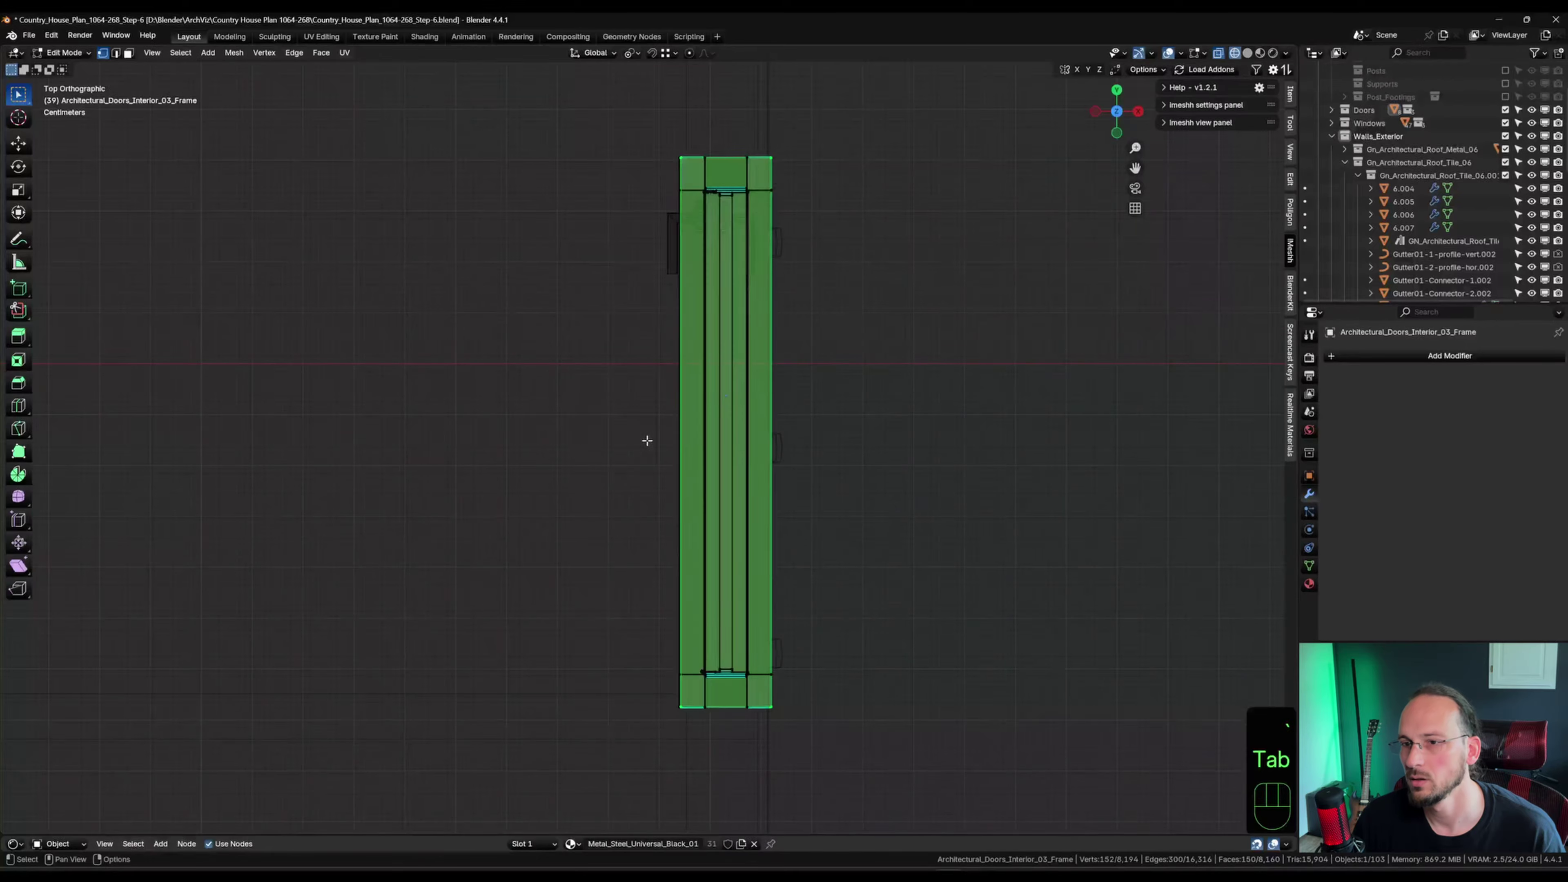
Move the side door frame's outer-face vertices about 22.5 mm along X past the metal cladding, and leave Edit Mode.
{"action": "middle_click_drag", "start_coordinate": [885, 446], "coordinate": [775, 423], "text": "shift"}
{"action": "left_click_drag", "start_coordinate": [658, 105], "coordinate": [810, 732]}
{"action": "scroll", "coordinate": [691, 610], "scroll_direction": "up", "scroll_amount": 4}
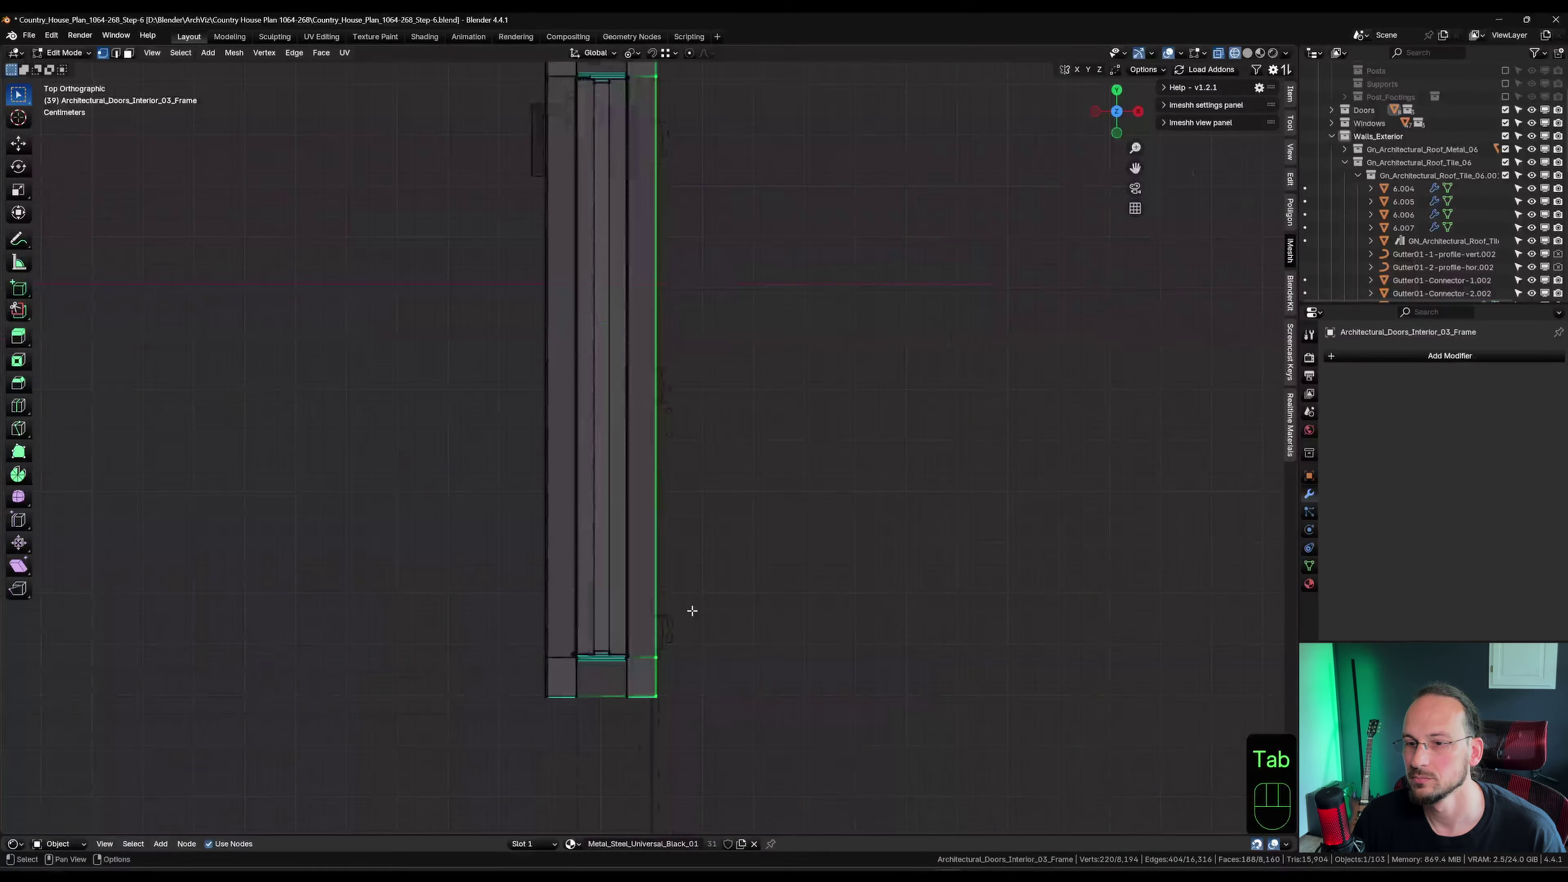
{"action": "key", "text": "g"}
{"action": "key", "text": "x"}
{"action": "left_click", "coordinate": [747, 676]}
{"action": "scroll", "coordinate": [750, 675], "scroll_direction": "down", "scroll_amount": 3}
{"action": "middle_click_drag", "start_coordinate": [819, 655], "coordinate": [740, 592]}
{"action": "key", "text": "shift+z"}
{"action": "middle_click_drag", "start_coordinate": [809, 687], "coordinate": [791, 672]}
{"action": "scroll", "coordinate": [789, 655], "scroll_direction": "down", "scroll_amount": 6}
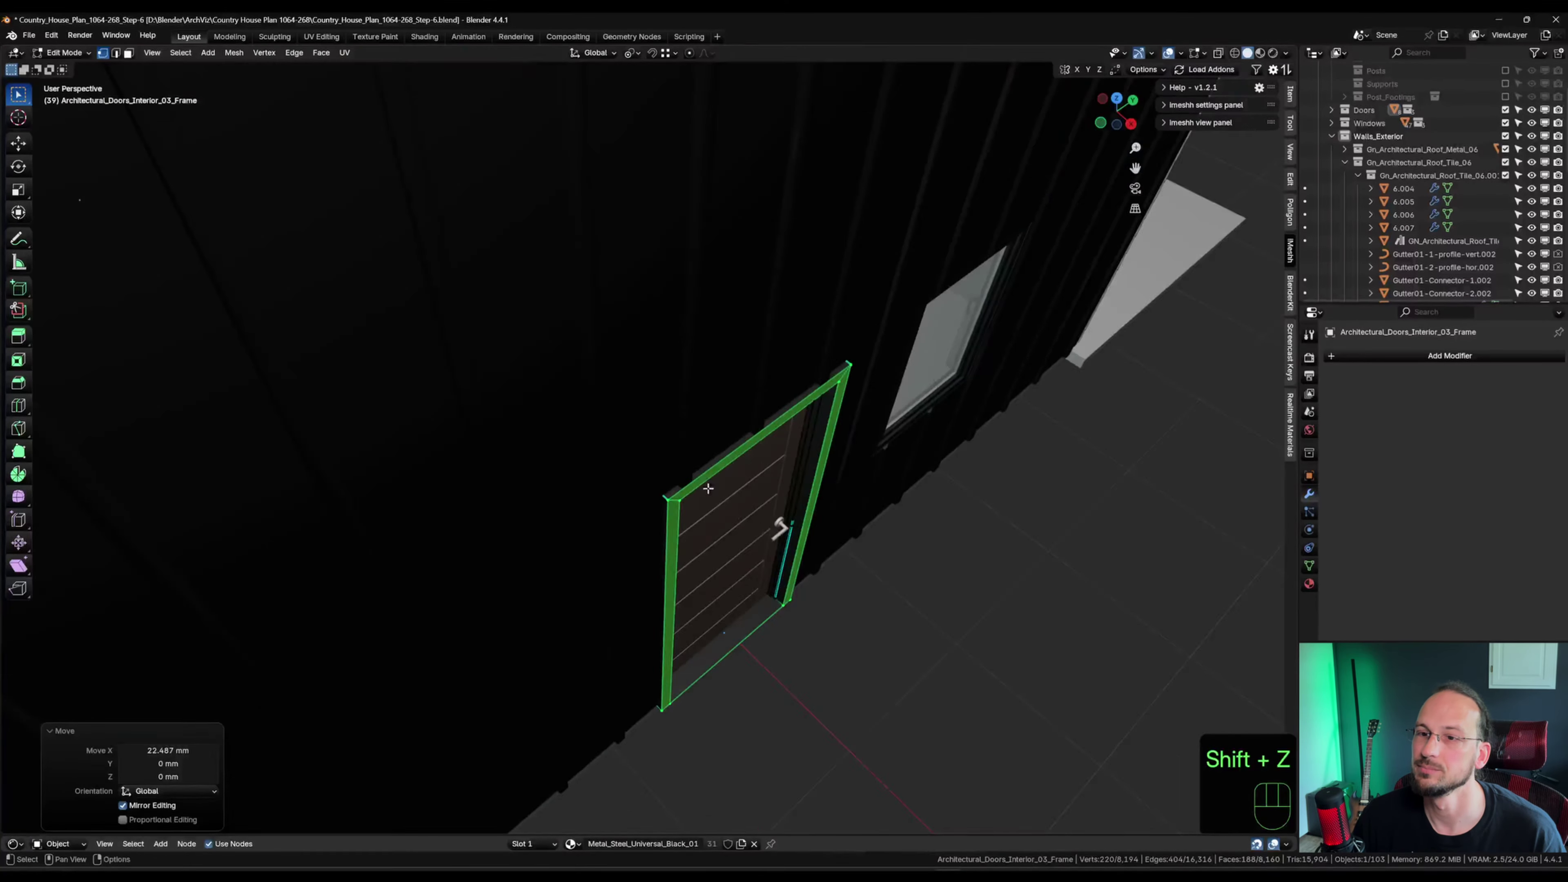
{"action": "scroll", "coordinate": [707, 487], "scroll_direction": "up", "scroll_amount": 5}
{"action": "middle_click_drag", "start_coordinate": [871, 356], "coordinate": [810, 307]}
{"action": "key", "text": "Tab"}
Re-enable the Roof and Timber_Framing collections and show the complete house in rendered shading.
{"action": "scroll", "coordinate": [890, 443], "scroll_direction": "down", "scroll_amount": 6}
{"action": "middle_click_drag", "start_coordinate": [892, 451], "coordinate": [641, 494], "text": "shift"}
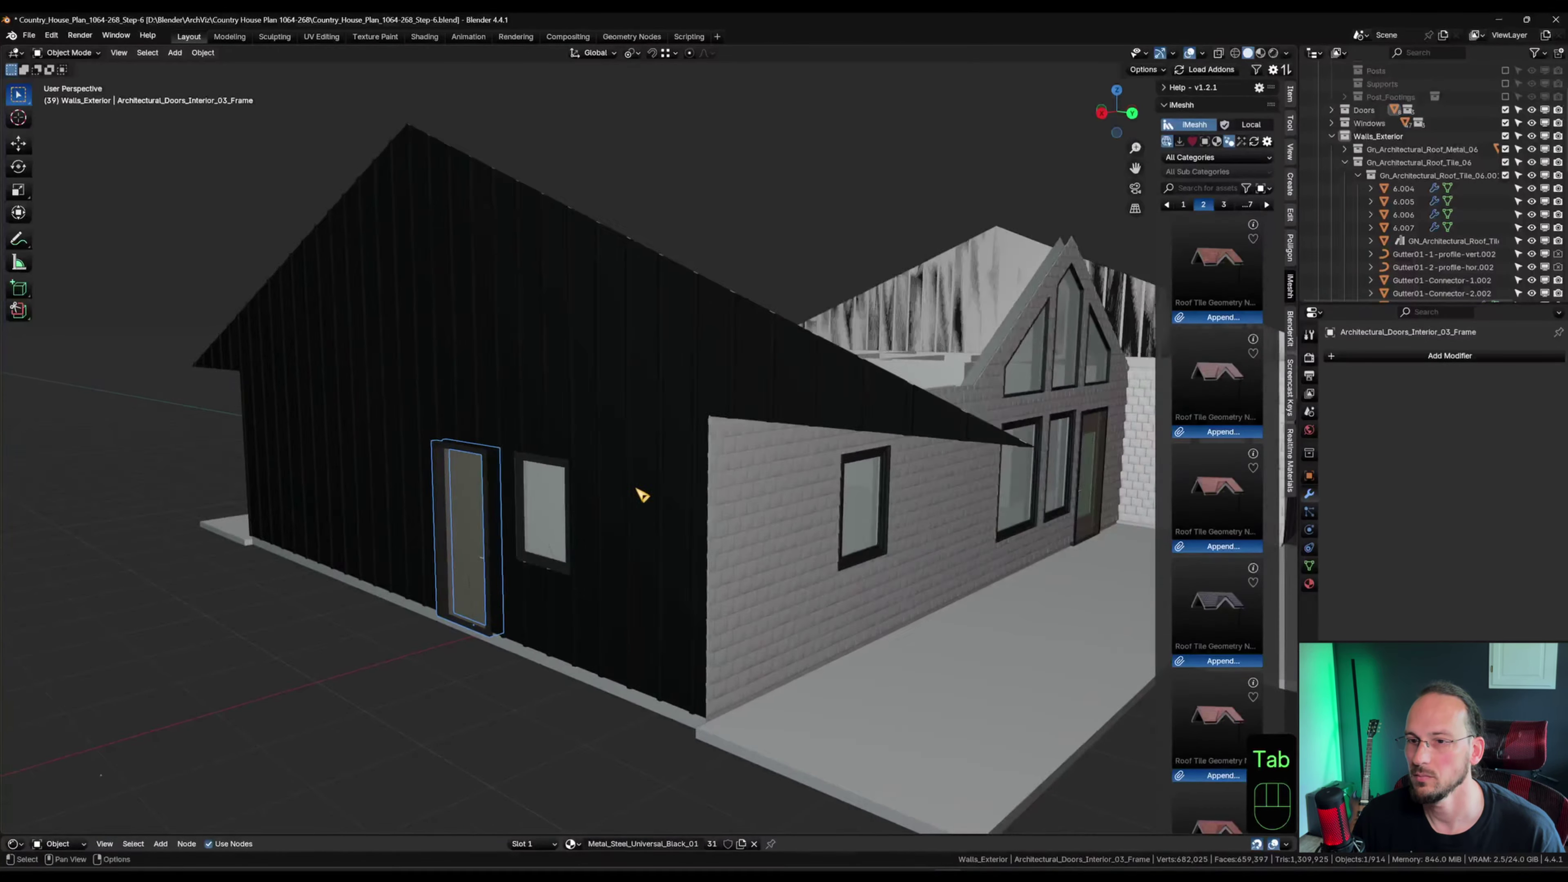
{"action": "scroll", "coordinate": [640, 493], "scroll_direction": "down", "scroll_amount": 3}
{"action": "scroll", "coordinate": [1463, 165], "scroll_direction": "up", "scroll_amount": 3}
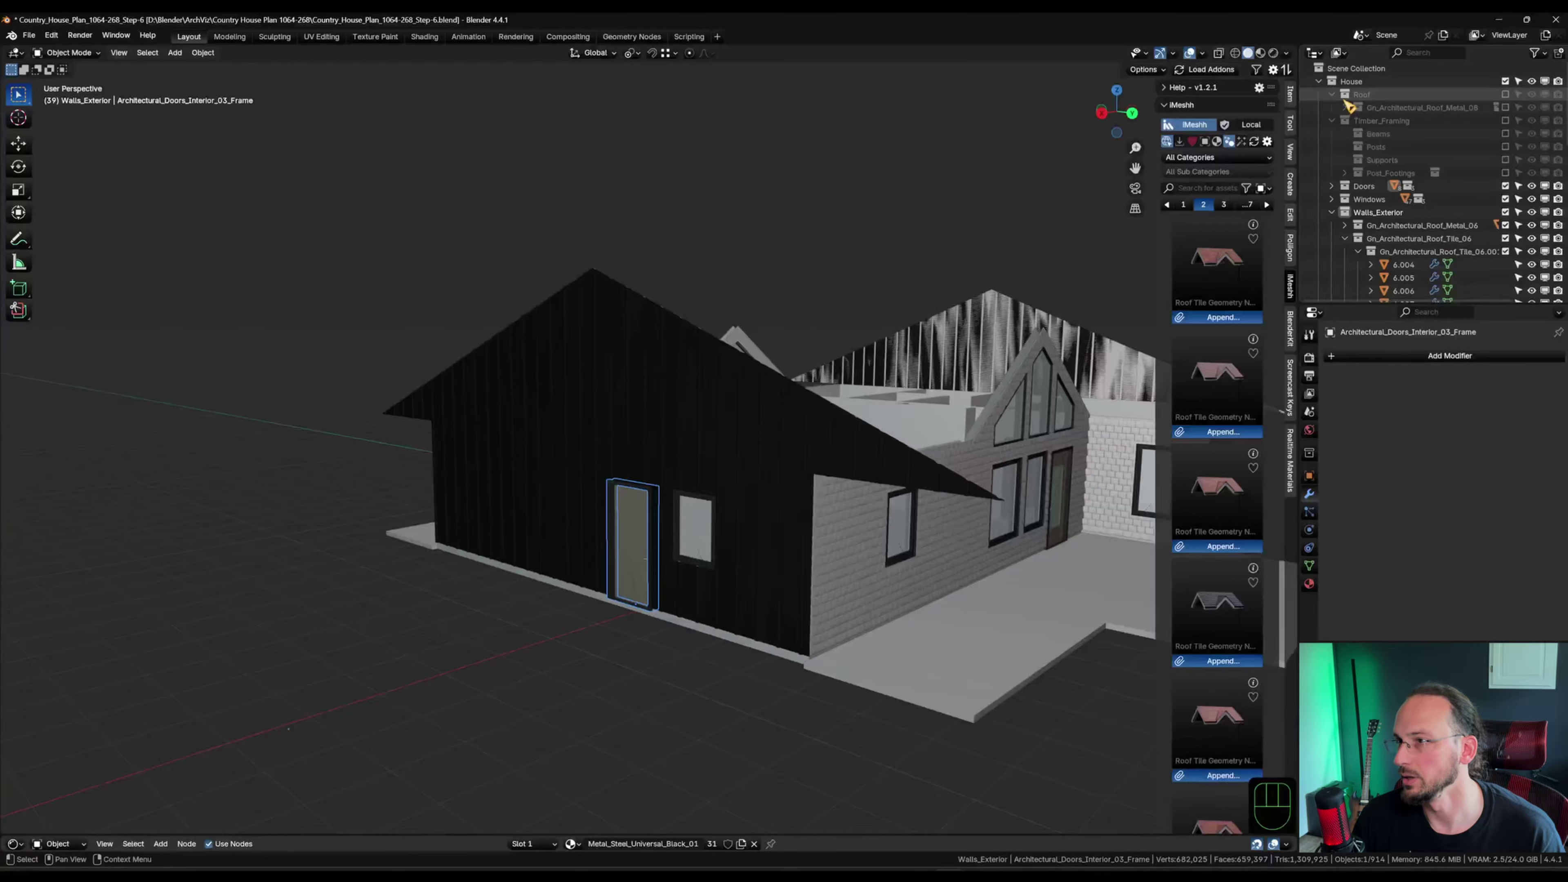
{"action": "left_click", "coordinate": [1506, 94]}
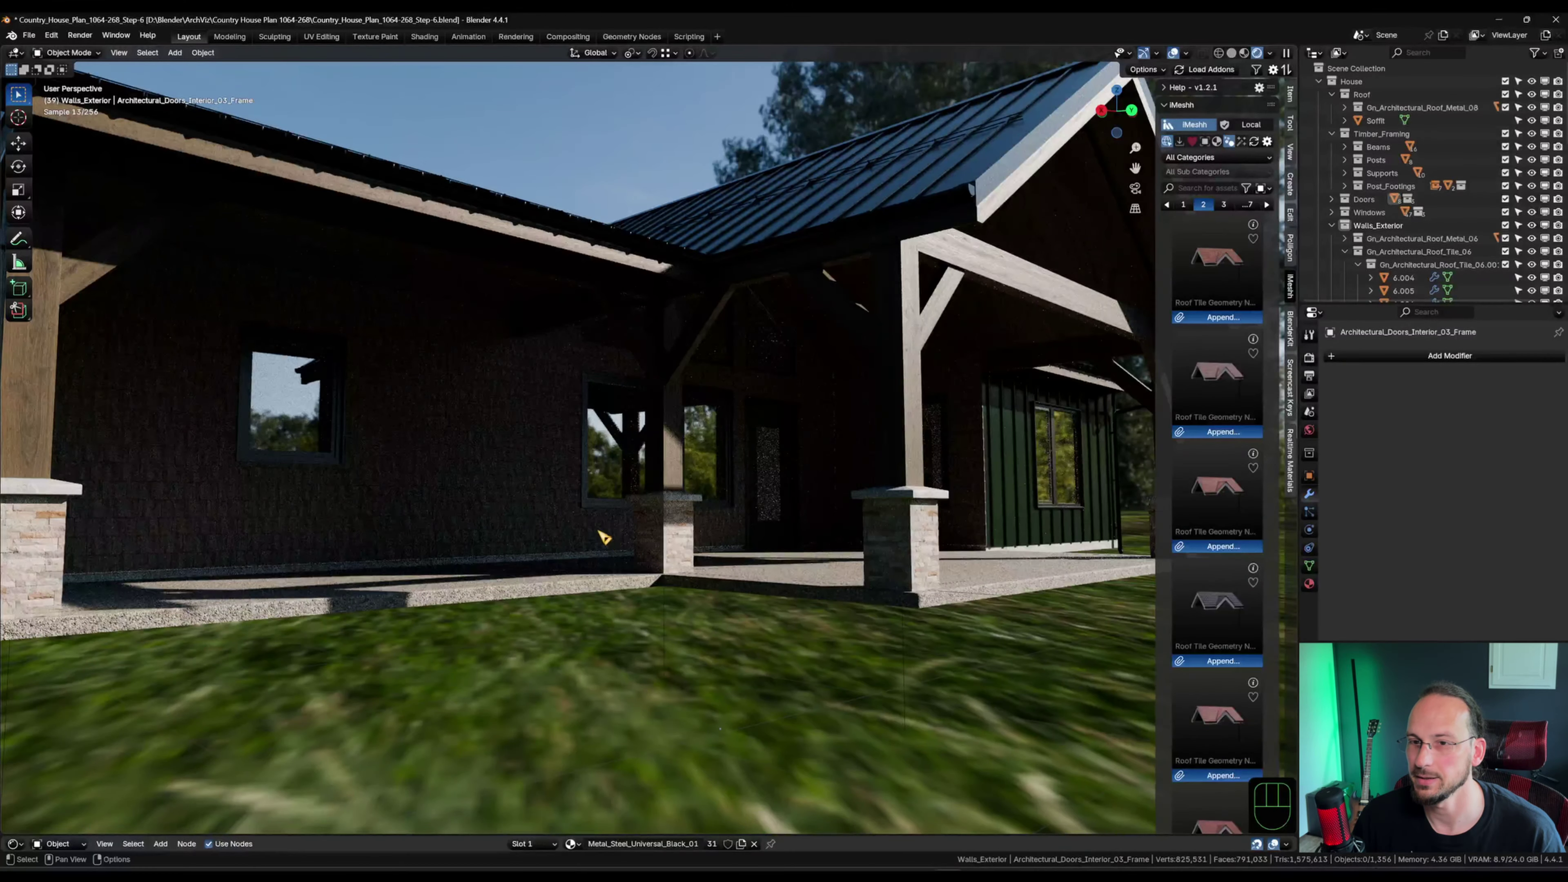
{"action": "scroll", "coordinate": [604, 538], "scroll_direction": "down", "scroll_amount": 5}
{"action": "mouse_move", "coordinate": [604, 538]}
{"action": "middle_mouse_down", "text": "shift"}
{"action": "mouse_move", "coordinate": [532, 547]}
{"action": "mouse_move", "coordinate": [601, 546]}
{"action": "middle_mouse_up", "text": "shift"}
Open the World shader nodes below the viewport and set the HDRI Rotation to 207.4 to light the porch wall.
{"action": "left_click_drag", "start_coordinate": [483, 835], "coordinate": [483, 571]}
{"action": "left_click", "coordinate": [57, 578]}
{"action": "left_click", "coordinate": [62, 625]}
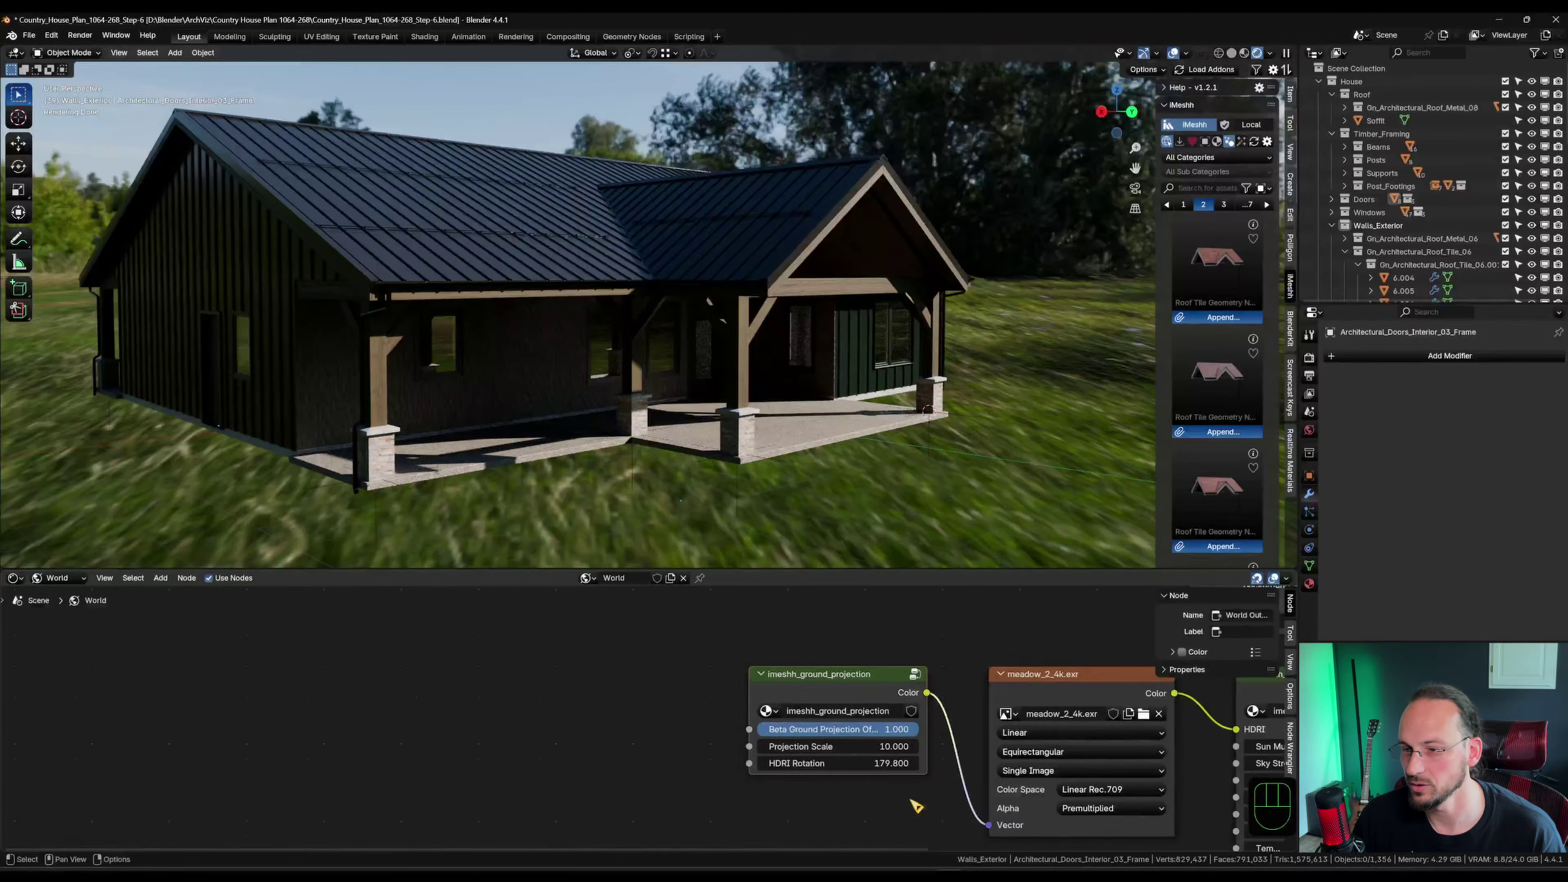
{"action": "left_click_drag", "start_coordinate": [877, 764], "coordinate": [929, 763]}
Show the ground Plane in the viewport and set the World node's Beta Ground Projection value to 0.
{"action": "scroll", "coordinate": [1426, 247], "scroll_direction": "down", "scroll_amount": 10}
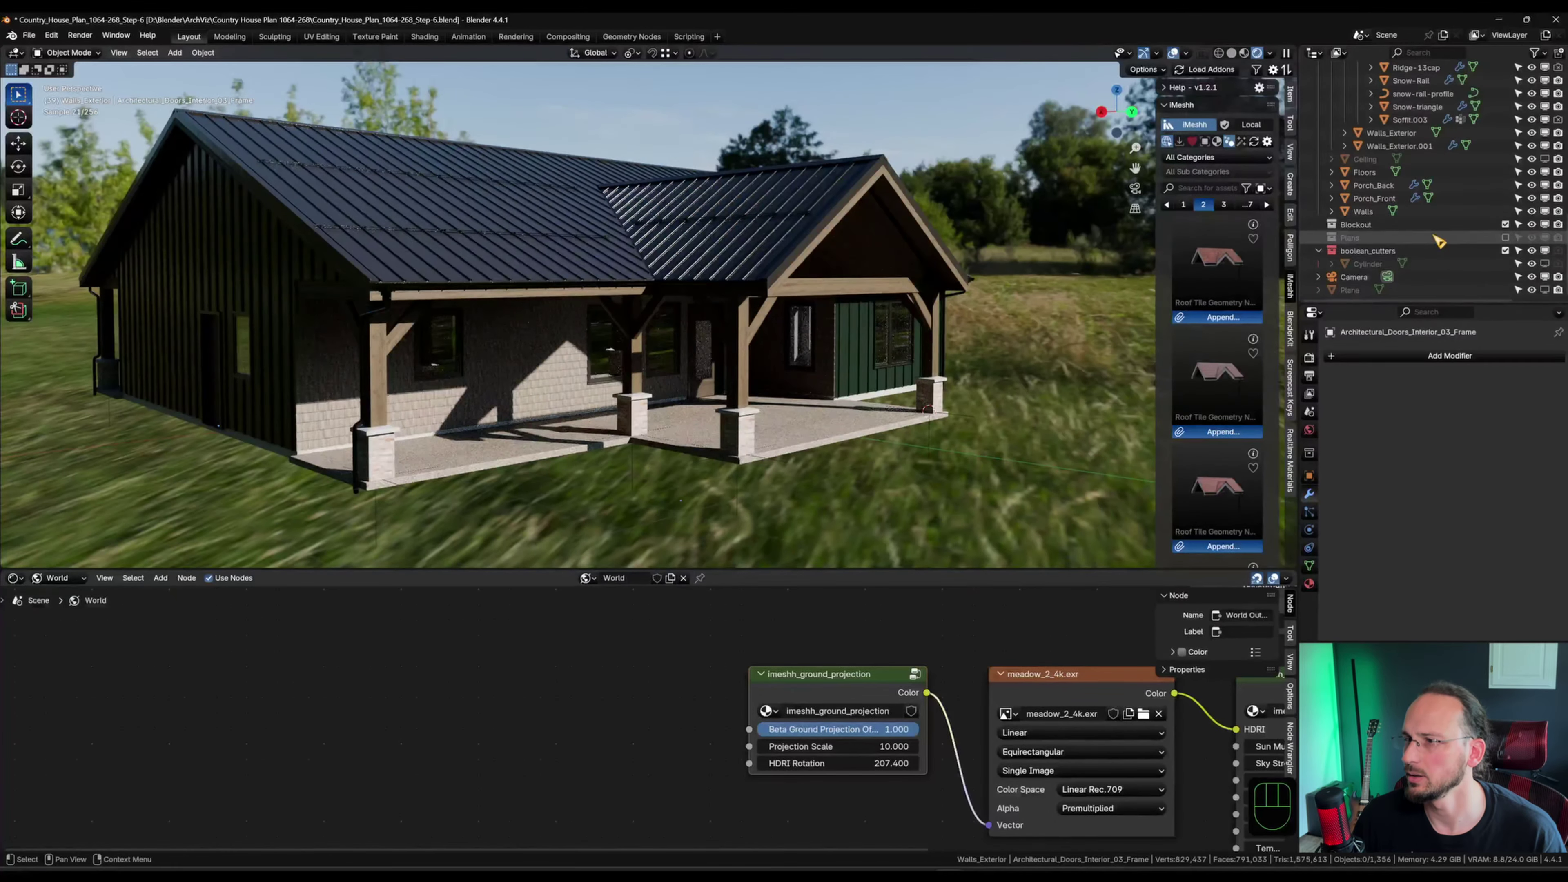
{"action": "left_click", "coordinate": [1547, 290]}
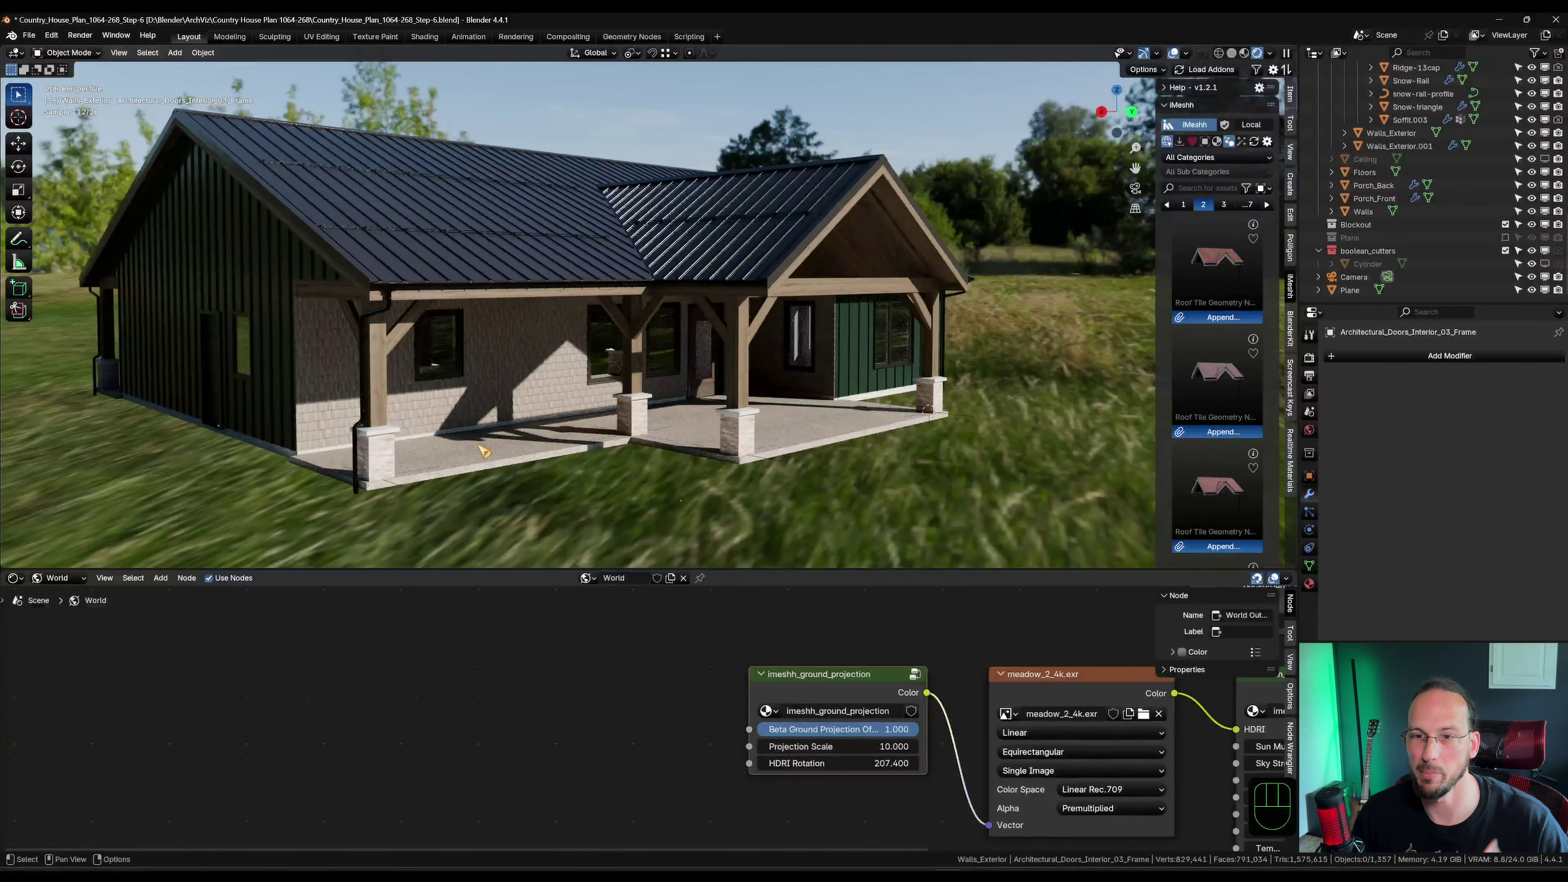
{"action": "left_click_drag", "start_coordinate": [852, 730], "coordinate": [766, 729]}
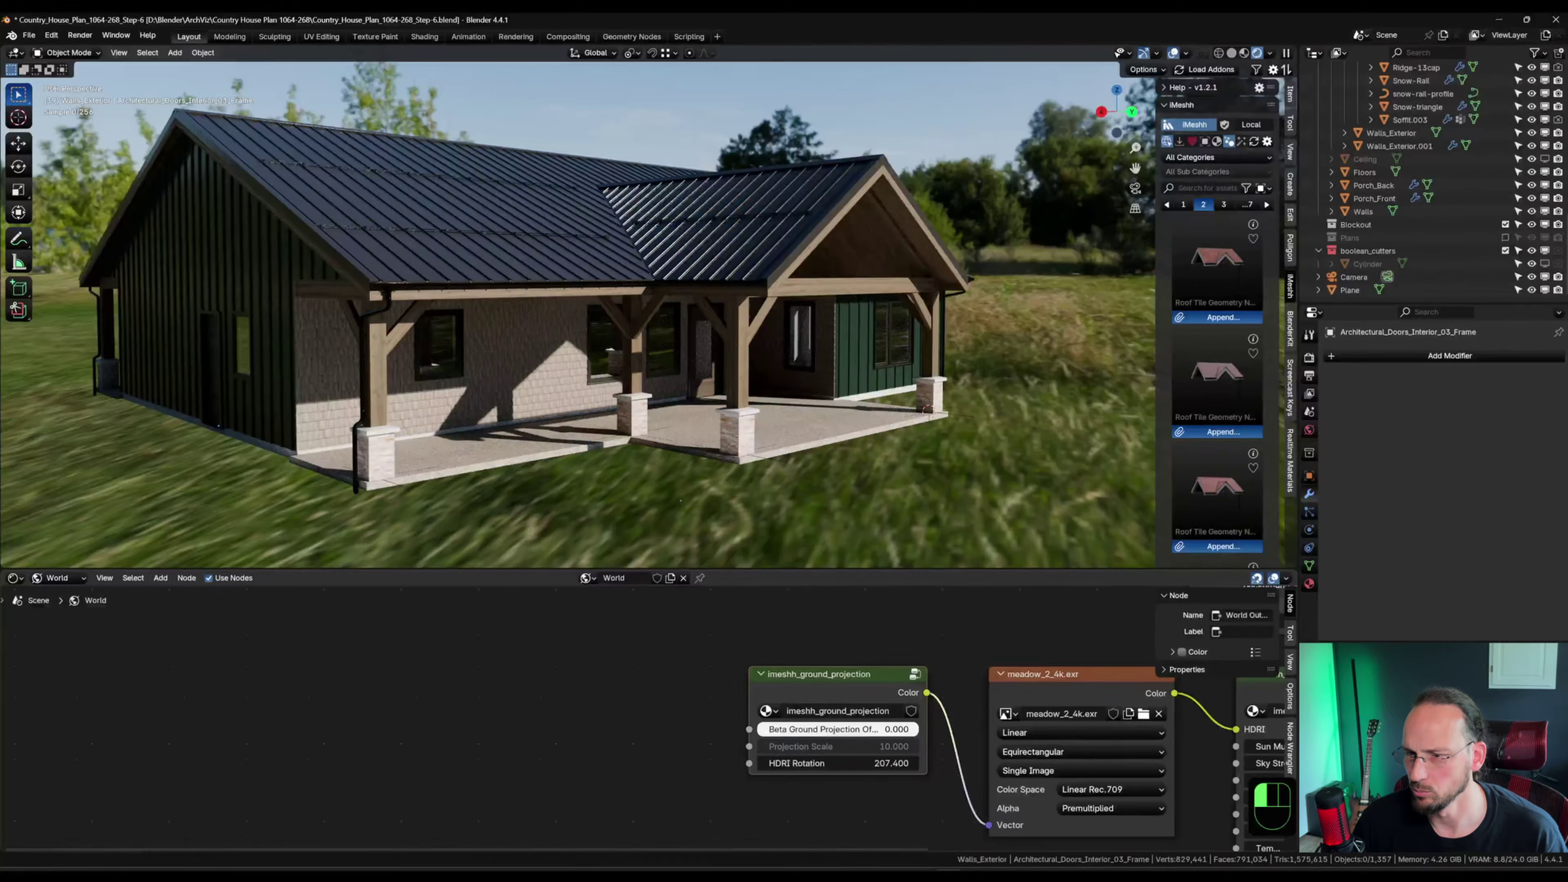
Examine the rendered house from several sides, checking the shingled porch, metal cladding, windows and roof.
{"action": "middle_click_drag", "start_coordinate": [656, 395], "coordinate": [704, 374]}
{"action": "scroll", "coordinate": [673, 393], "scroll_direction": "up", "scroll_amount": 3}
{"action": "middle_click_drag", "start_coordinate": [703, 389], "coordinate": [668, 364]}
{"action": "middle_click_drag", "start_coordinate": [1082, 399], "coordinate": [1037, 386]}
{"action": "middle_click_drag", "start_coordinate": [1037, 386], "coordinate": [976, 339], "text": "shift"}
{"action": "scroll", "coordinate": [957, 265], "scroll_direction": "down", "scroll_amount": 3}
{"action": "middle_click_drag", "start_coordinate": [957, 265], "coordinate": [469, 266], "text": "shift"}
{"action": "middle_click_drag", "start_coordinate": [470, 266], "coordinate": [412, 269]}
{"action": "middle_click_drag", "start_coordinate": [725, 345], "coordinate": [692, 351]}
{"action": "scroll", "coordinate": [873, 318], "scroll_direction": "down", "scroll_amount": 3}
{"action": "middle_click_drag", "start_coordinate": [873, 318], "coordinate": [629, 372], "text": "shift"}
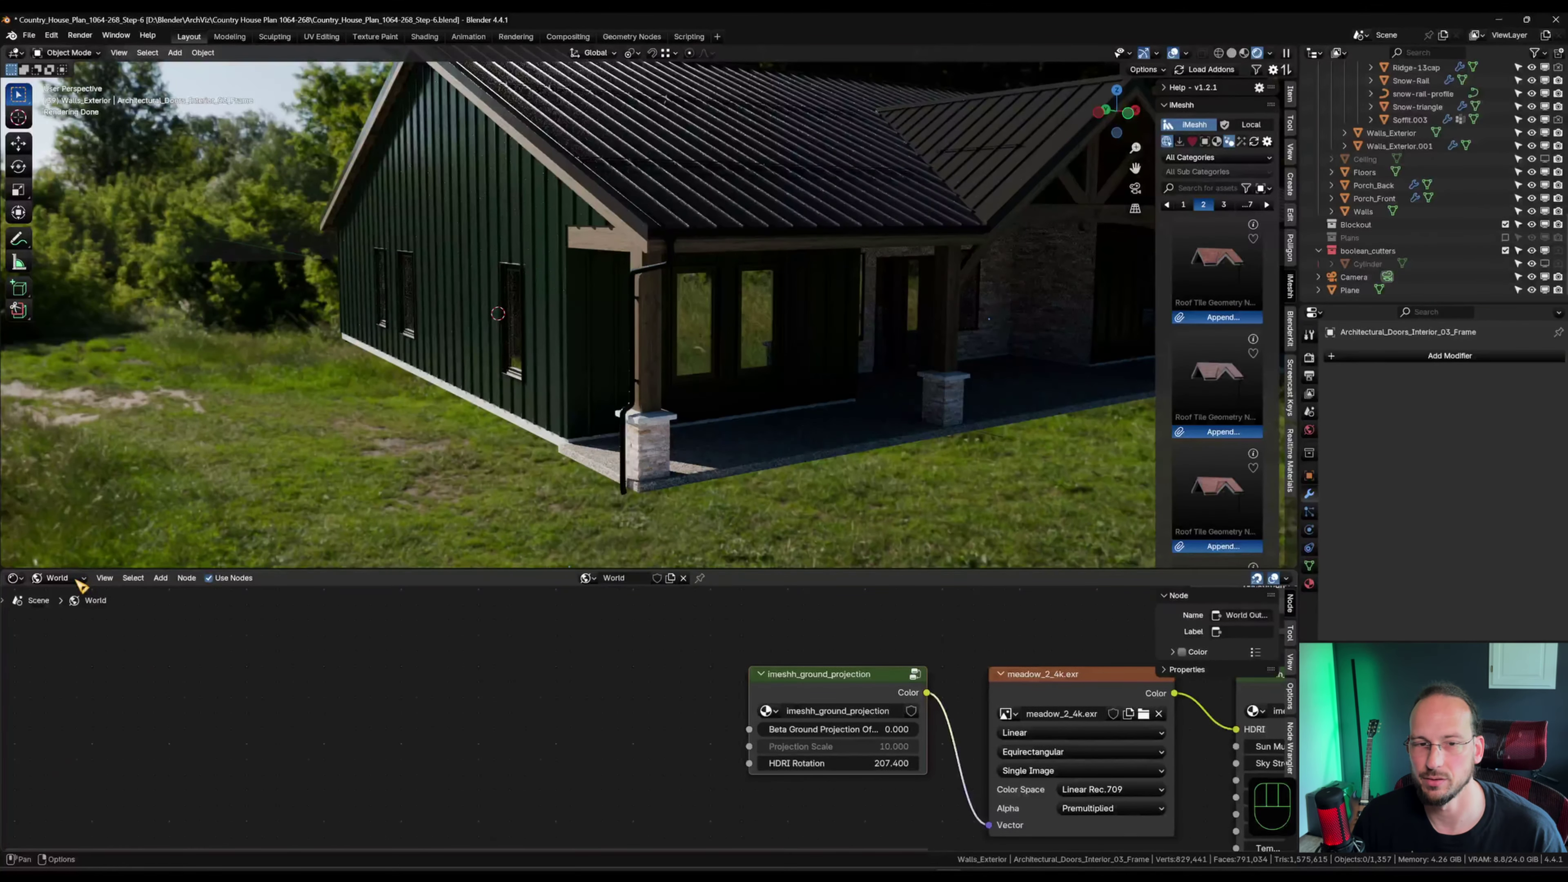
Set the HDRI Rotation of the environment to 40.
{"action": "left_click_drag", "start_coordinate": [839, 763], "coordinate": [741, 763]}
{"action": "right_click", "coordinate": [740, 763]}
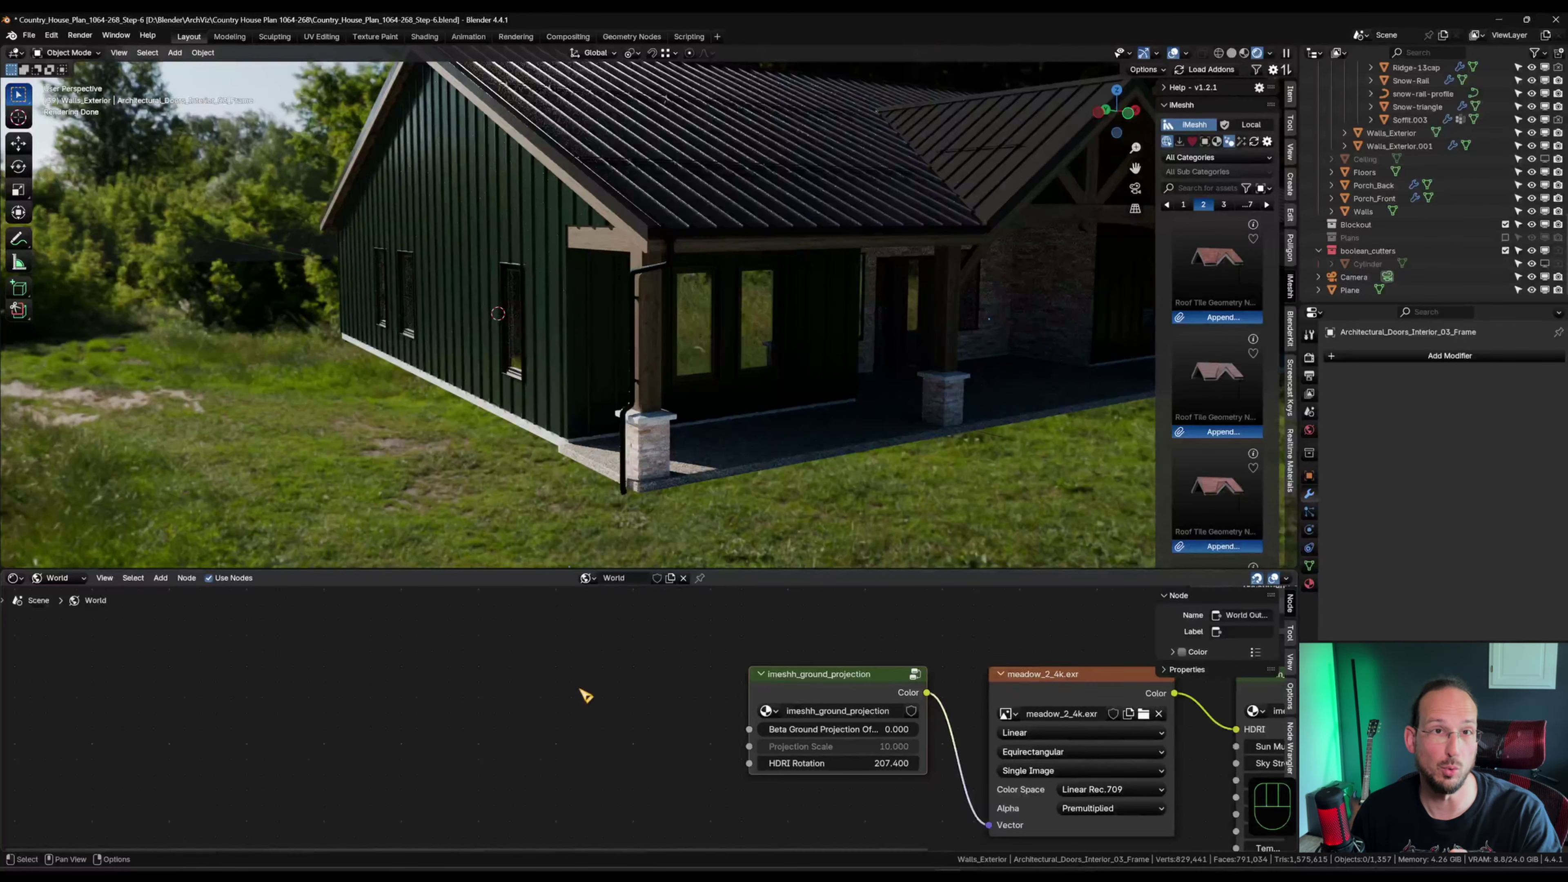
{"action": "double_click", "coordinate": [872, 761]}
{"action": "type", "text": "40"}
{"action": "key", "text": "Return"}
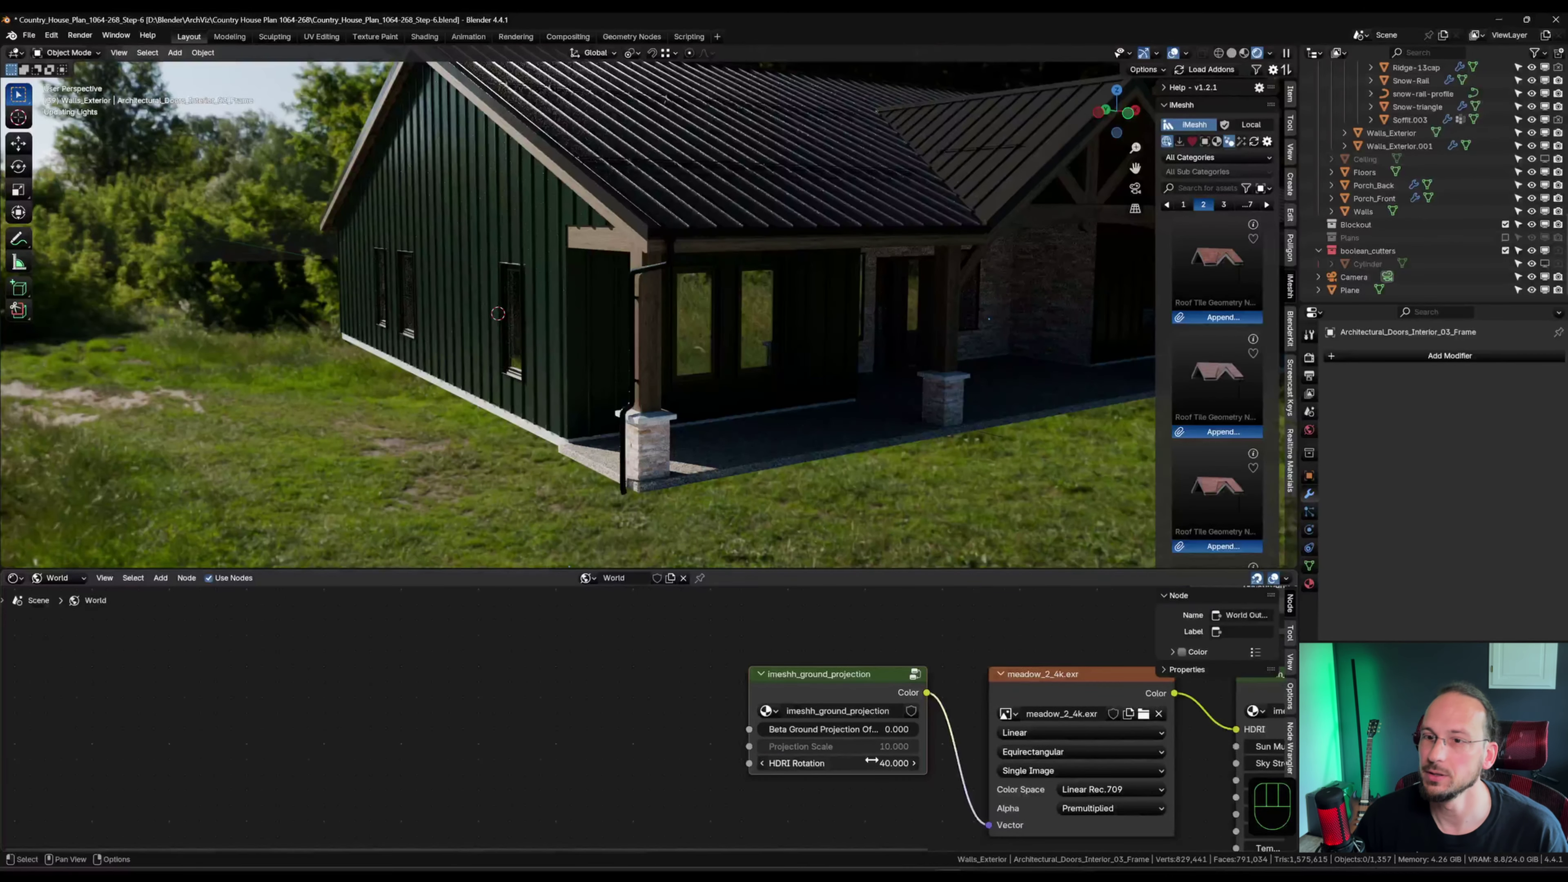
Return to solid shading and enlarge the 3D viewport over the World node editor, facing the porch corner.
{"action": "mouse_move", "coordinate": [525, 411]}
{"action": "middle_mouse_down"}
{"action": "mouse_move", "coordinate": [574, 413]}
{"action": "mouse_move", "coordinate": [624, 469]}
{"action": "middle_mouse_up"}
{"action": "scroll", "coordinate": [574, 413], "scroll_direction": "up", "scroll_amount": 3}
{"action": "left_click", "coordinate": [1232, 53]}
{"action": "left_click_drag", "start_coordinate": [949, 569], "coordinate": [949, 835]}
{"action": "middle_click_drag", "start_coordinate": [703, 448], "coordinate": [779, 459]}
Collapse the Gn_Architectural_Roof_Tile_06 collection under Walls_Exterior in the outliner.
{"action": "scroll", "coordinate": [1364, 272], "scroll_direction": "up", "scroll_amount": 10}
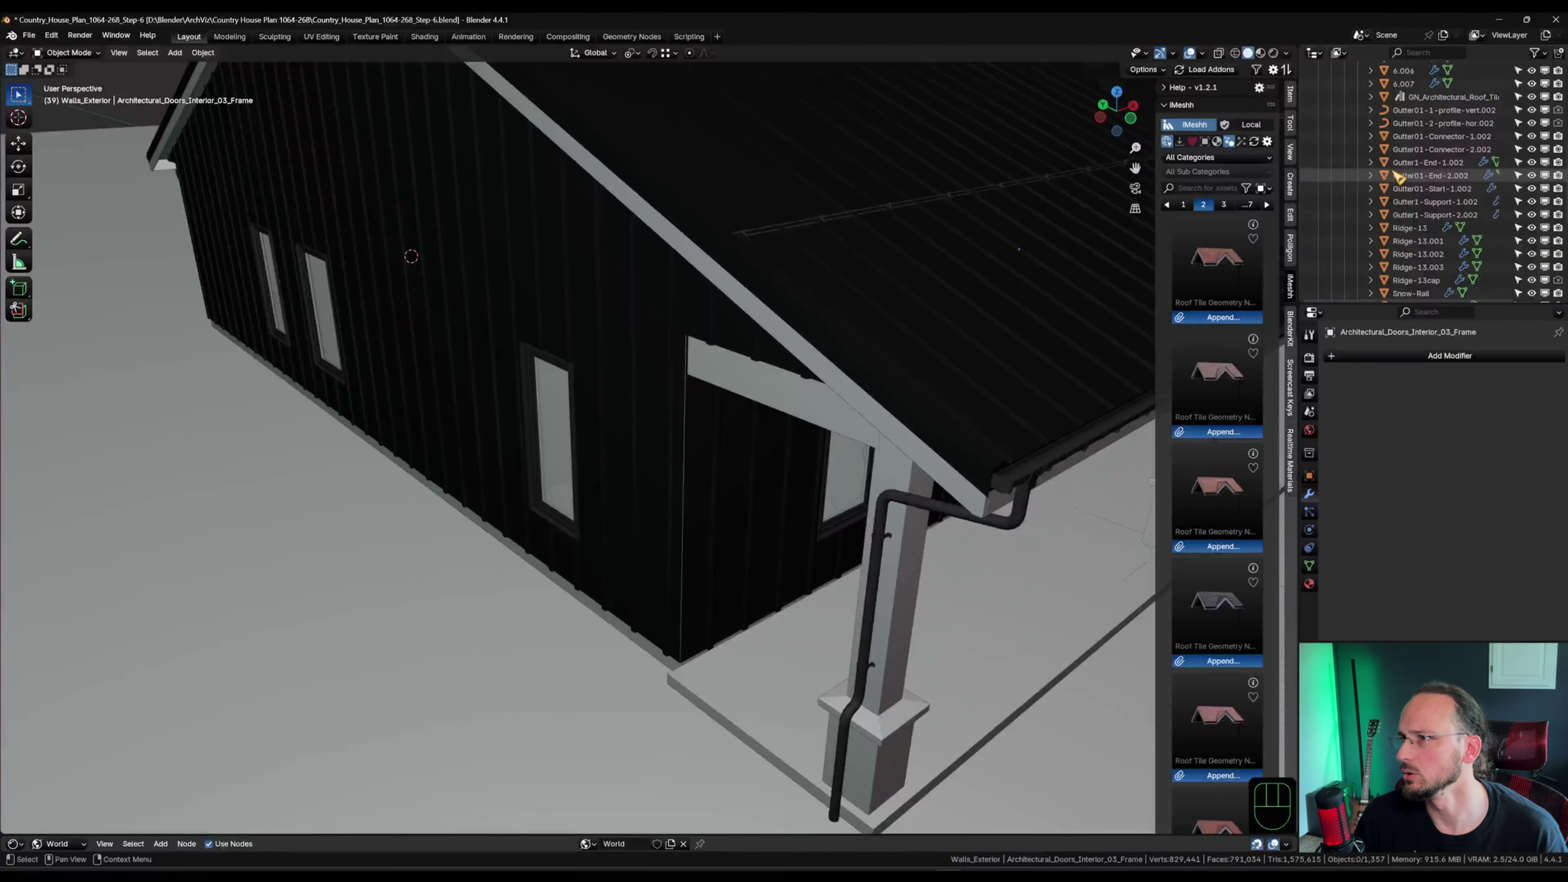
{"action": "left_click", "coordinate": [1345, 252]}
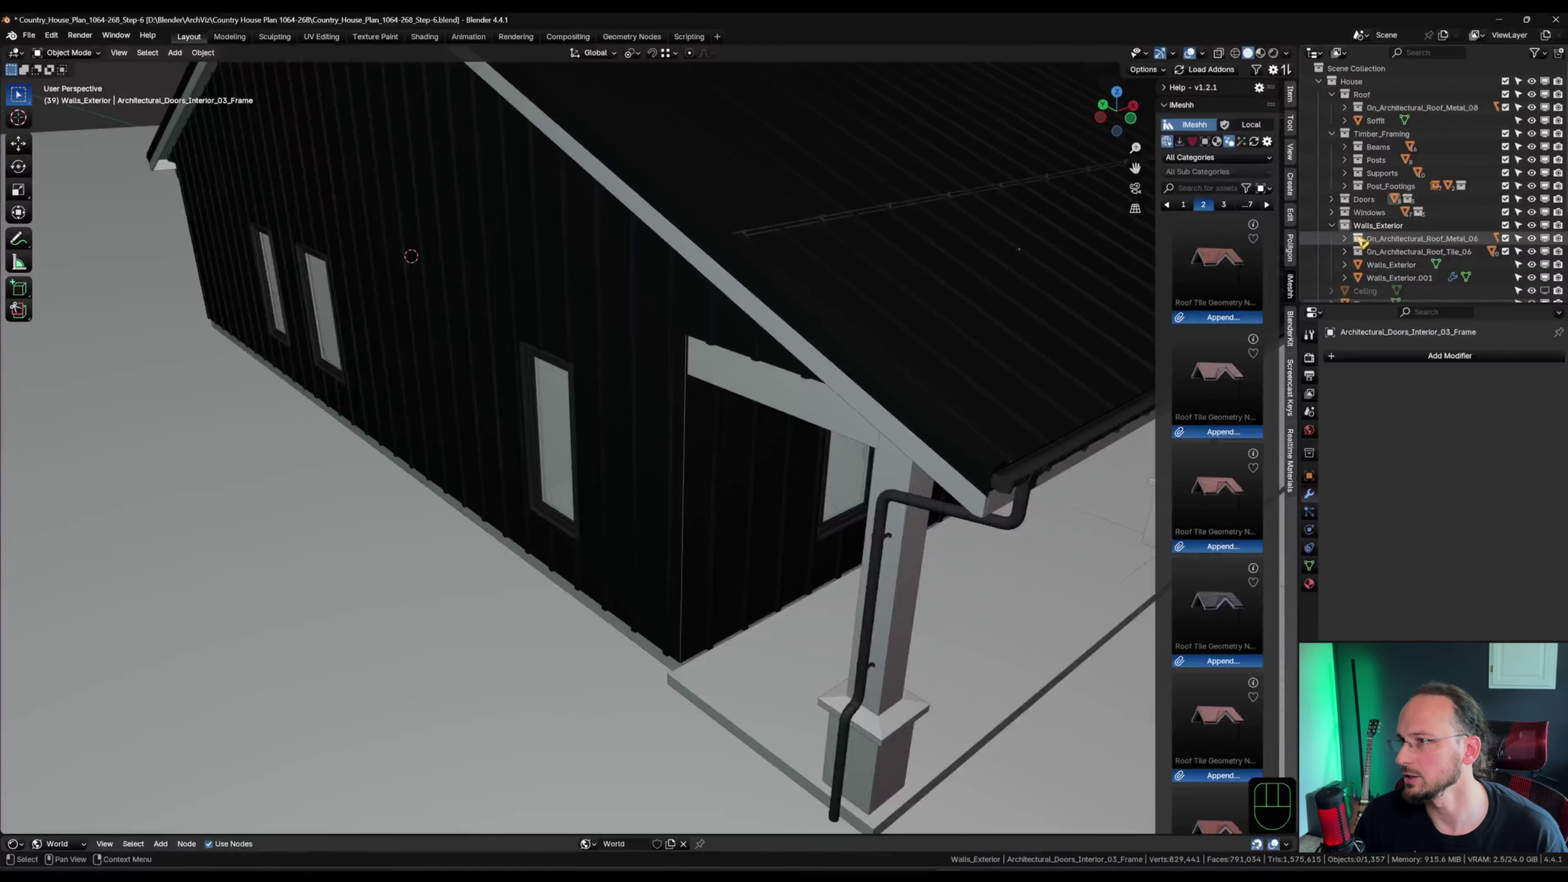
Create a new collection inside Walls_Exterior and name it Trim.
{"action": "scroll", "coordinate": [1358, 241], "scroll_direction": "down", "scroll_amount": 4}
{"action": "left_click", "coordinate": [1378, 124]}
{"action": "right_click", "coordinate": [1378, 125]}
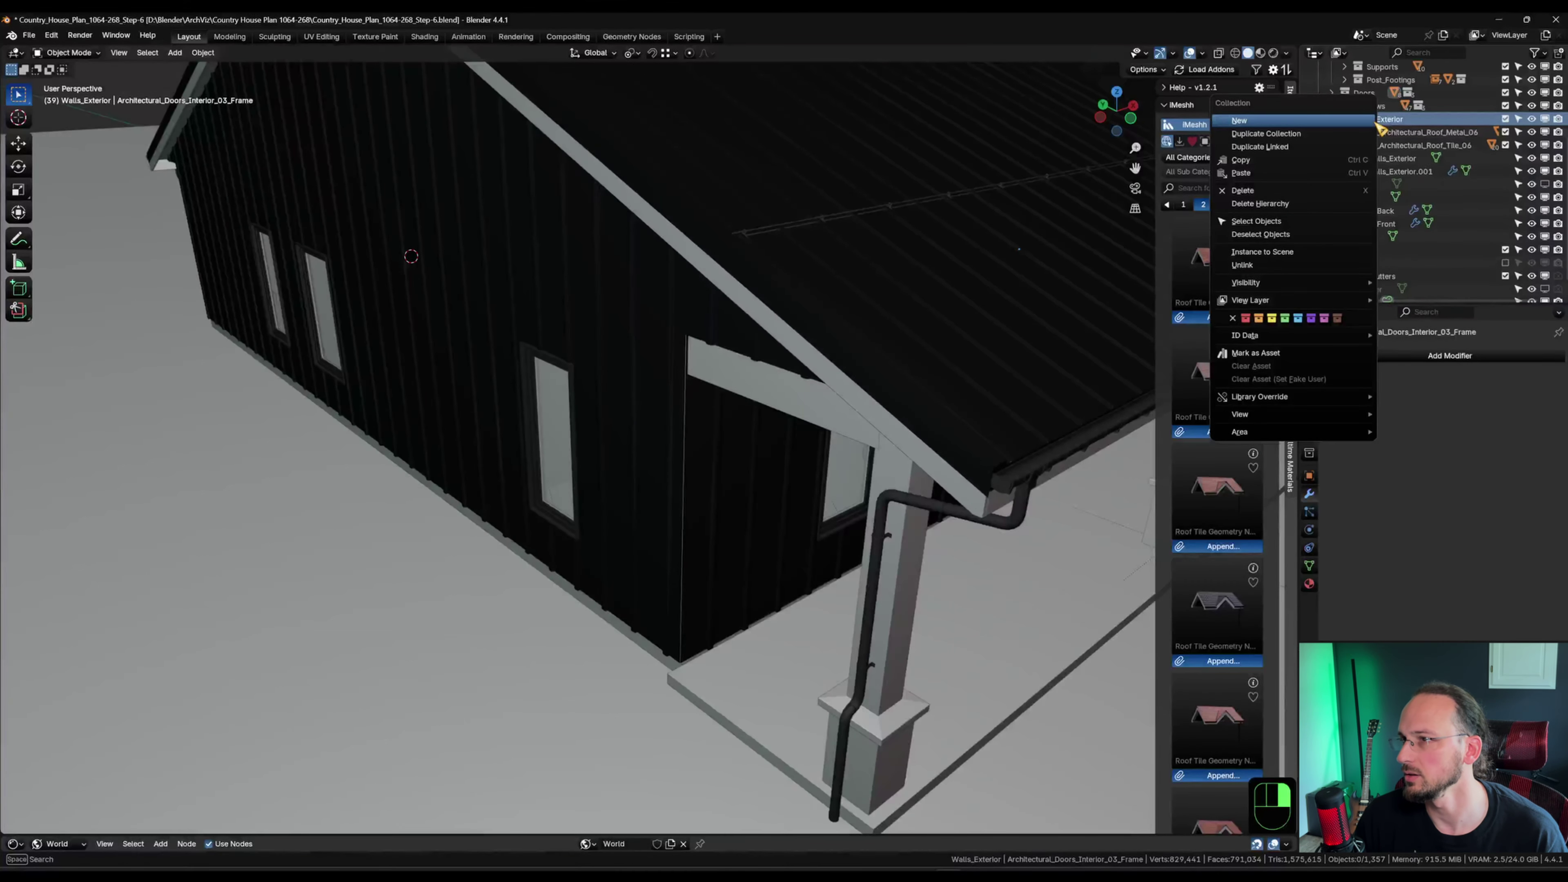
{"action": "left_click", "coordinate": [1262, 119]}
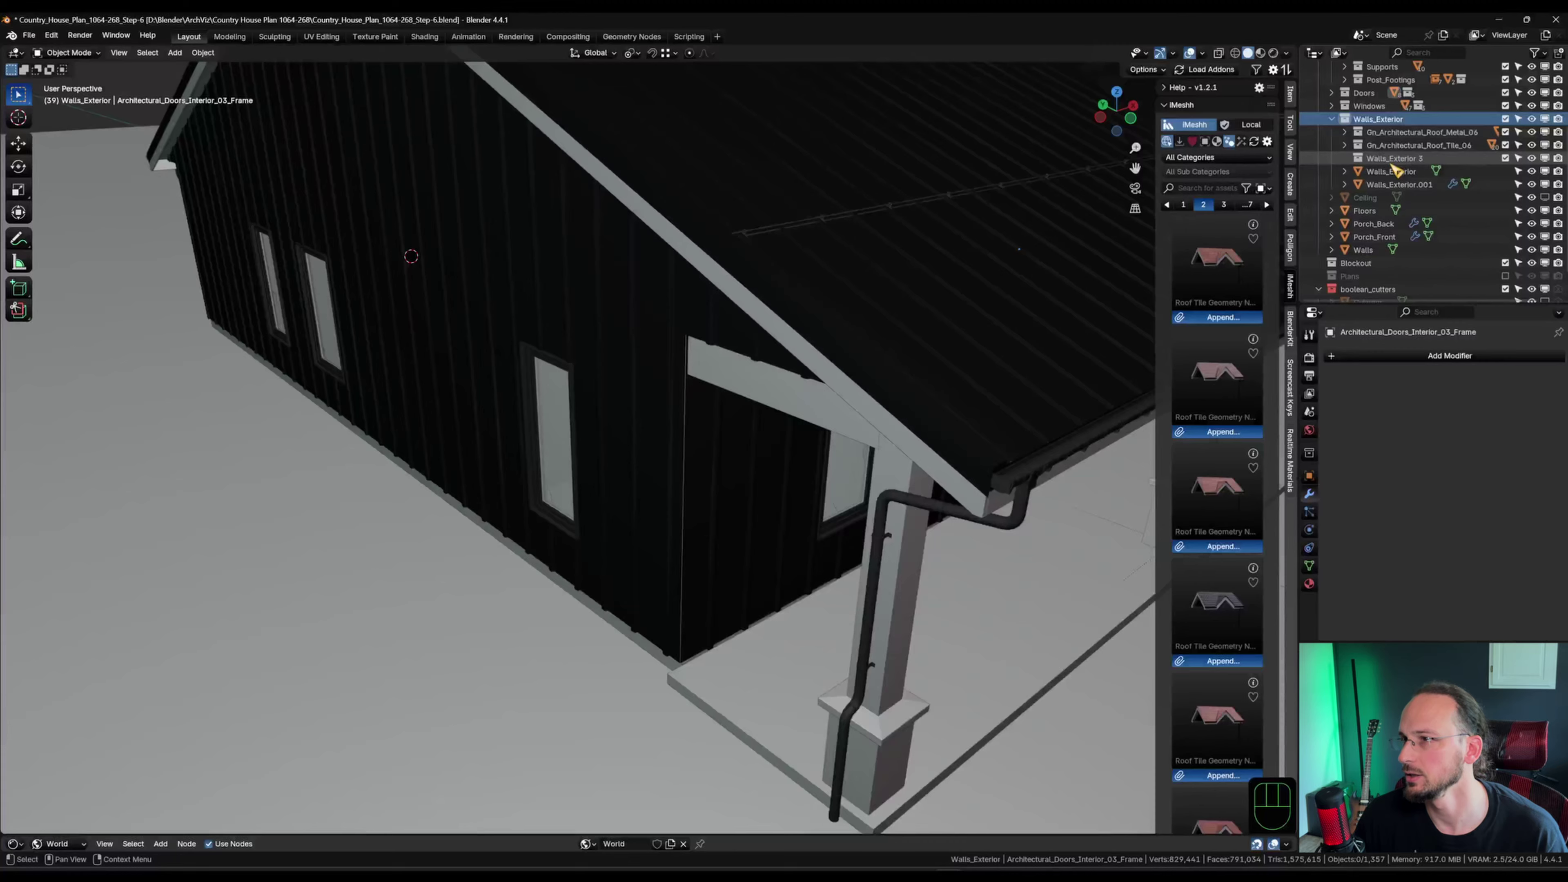
{"action": "scroll", "coordinate": [1394, 165], "scroll_direction": "up", "scroll_amount": 1}
{"action": "double_click", "coordinate": [1394, 174]}
{"action": "type", "text": "Trim"}
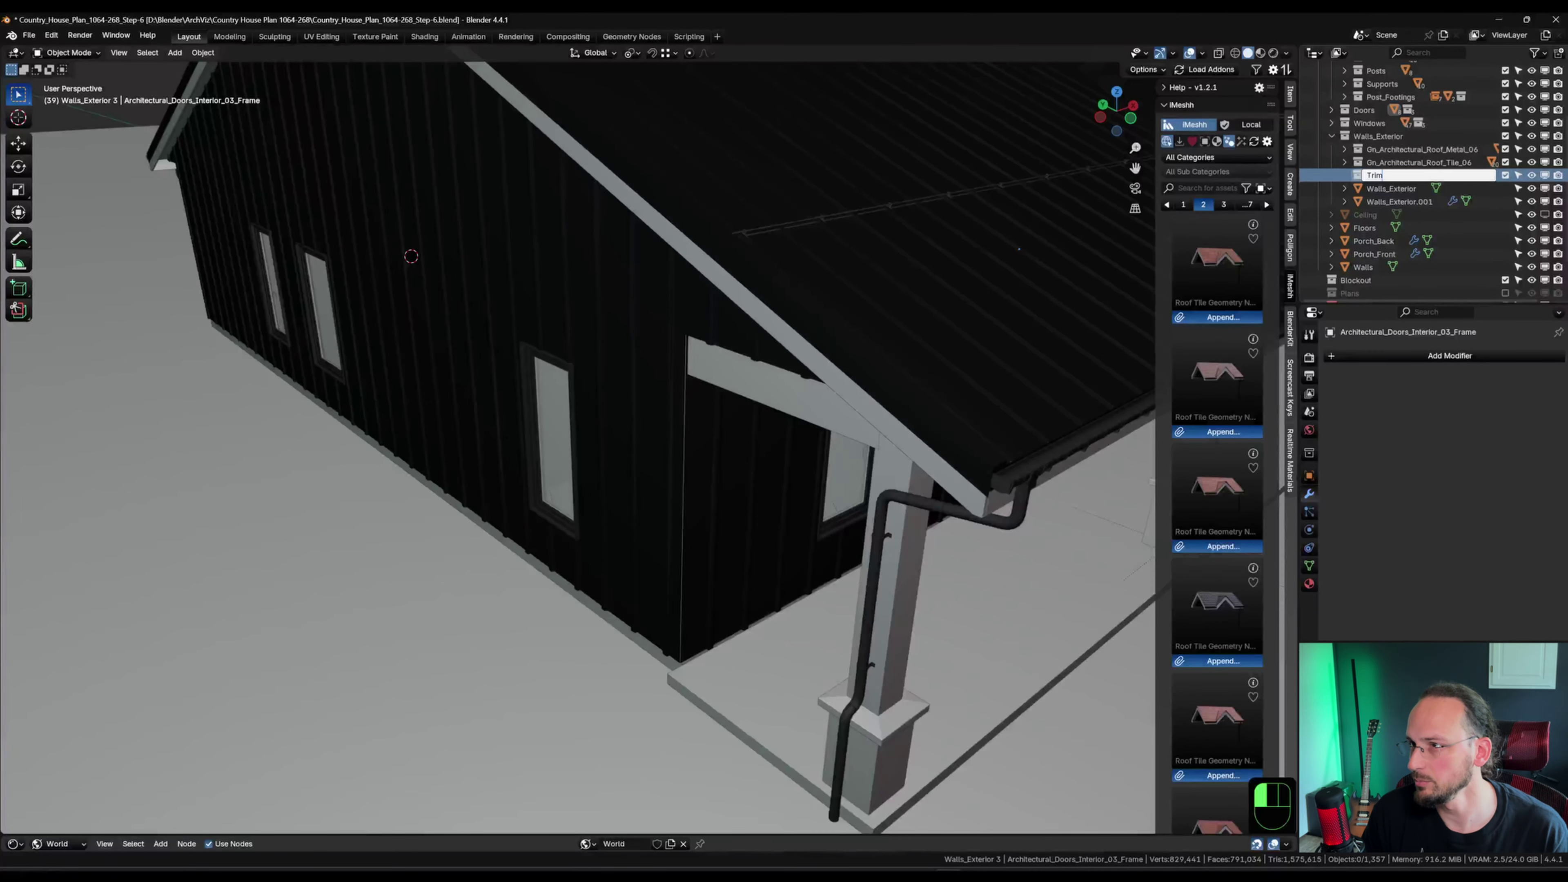
{"action": "key", "text": "Return"}
Place the 3D cursor on the bottom corner vertex of the Walls object at the porch corner.
{"action": "left_click", "coordinate": [675, 667]}
{"action": "scroll", "coordinate": [674, 668], "scroll_direction": "up", "scroll_amount": 3}
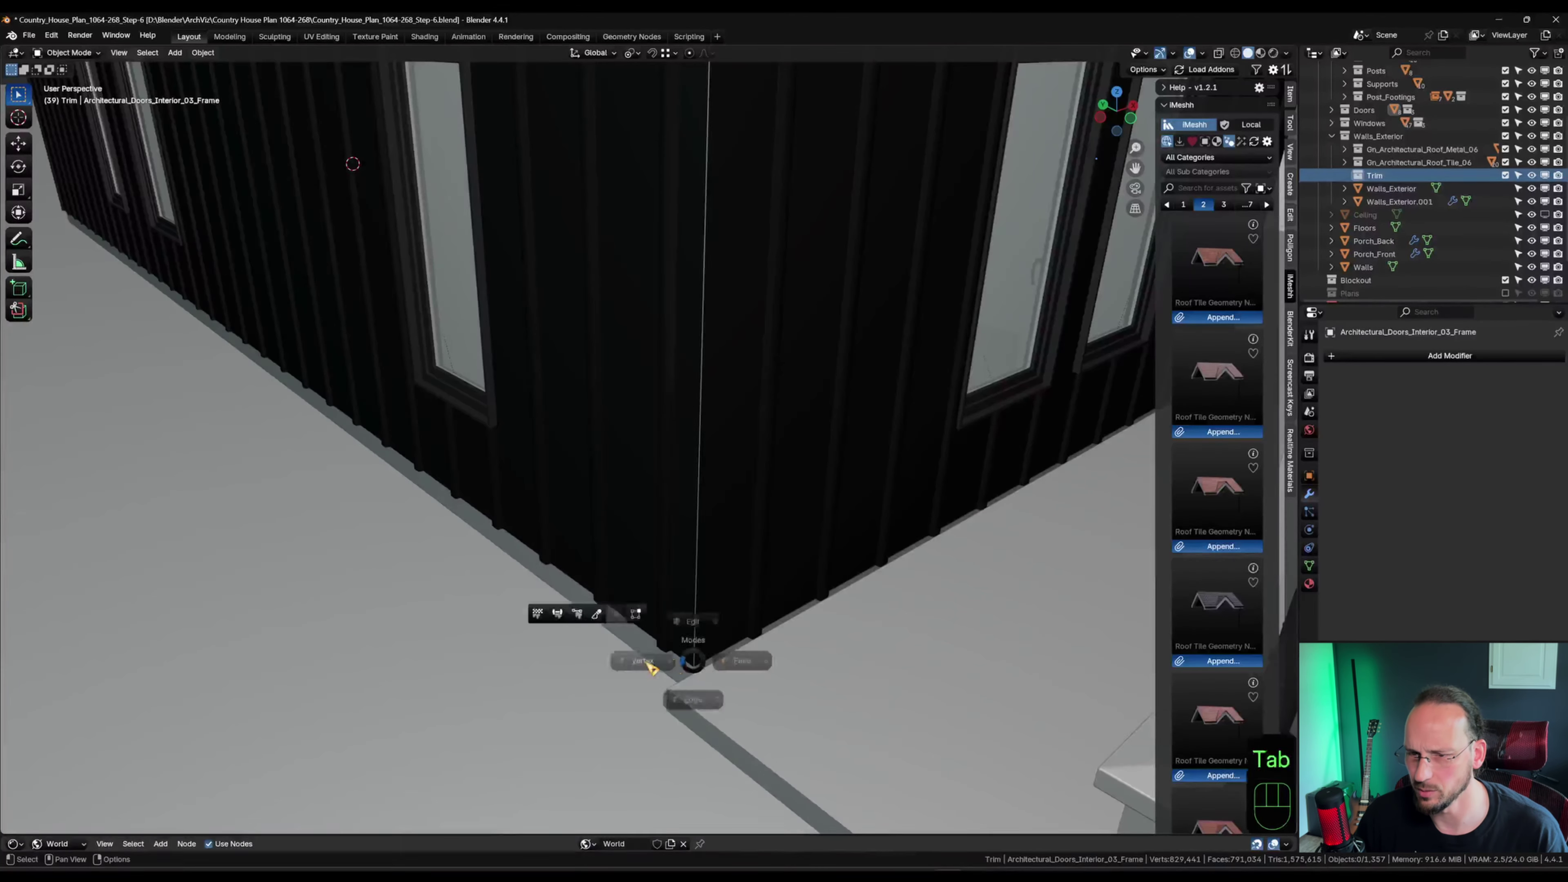
{"action": "key", "text": "Tab"}
{"action": "key", "text": "Tab"}
{"action": "key", "text": "Tab"}
{"action": "left_click", "coordinate": [679, 661]}
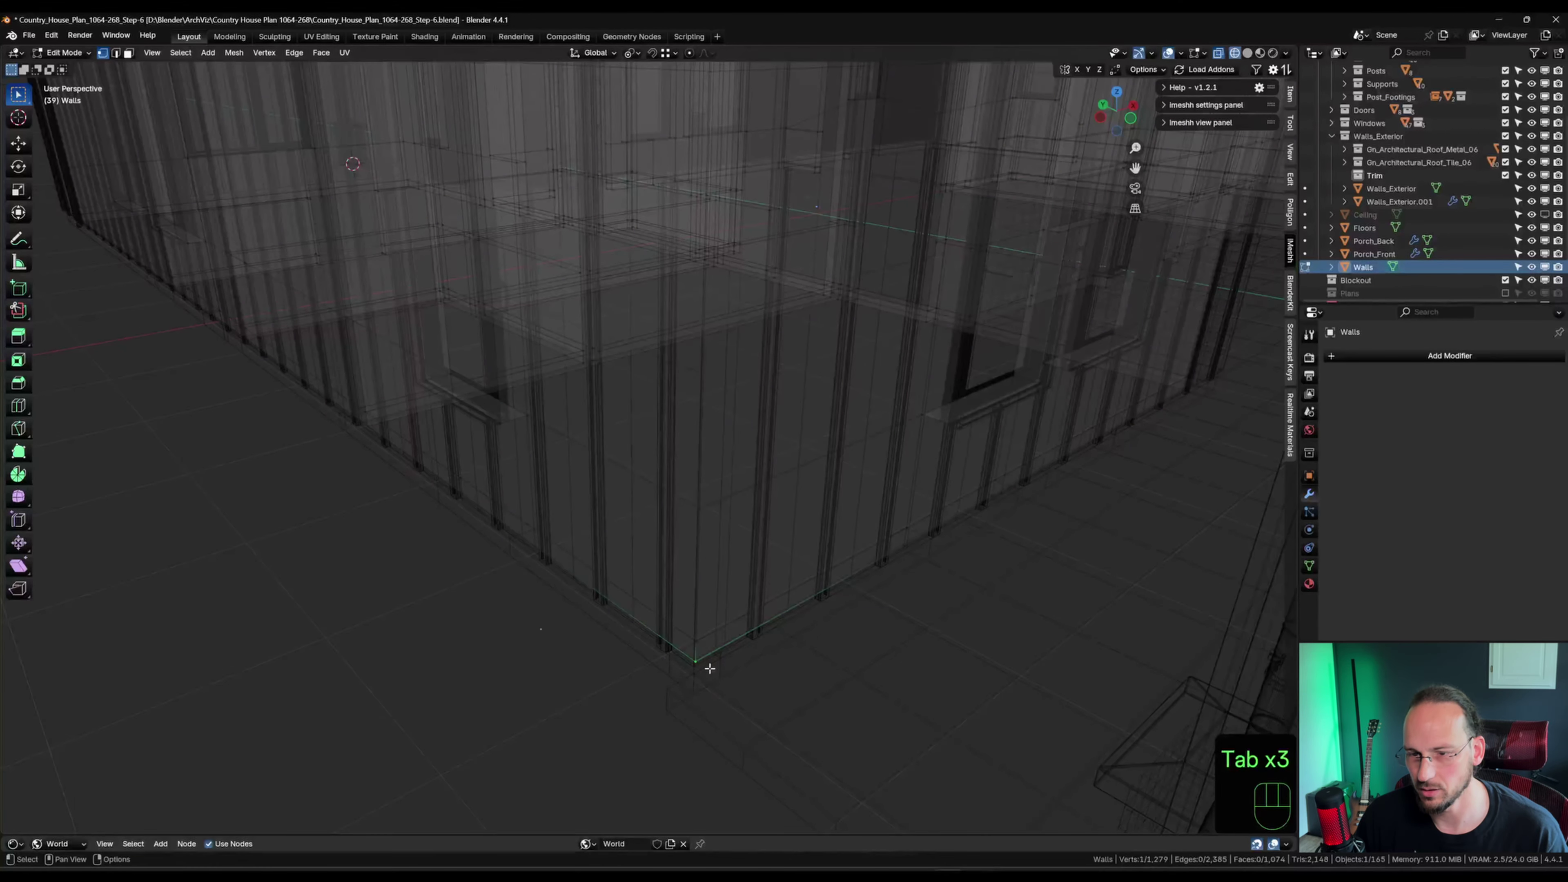
{"action": "key", "text": "shift+z"}
{"action": "key", "text": "shift+z"}
{"action": "key", "text": "shift+s"}
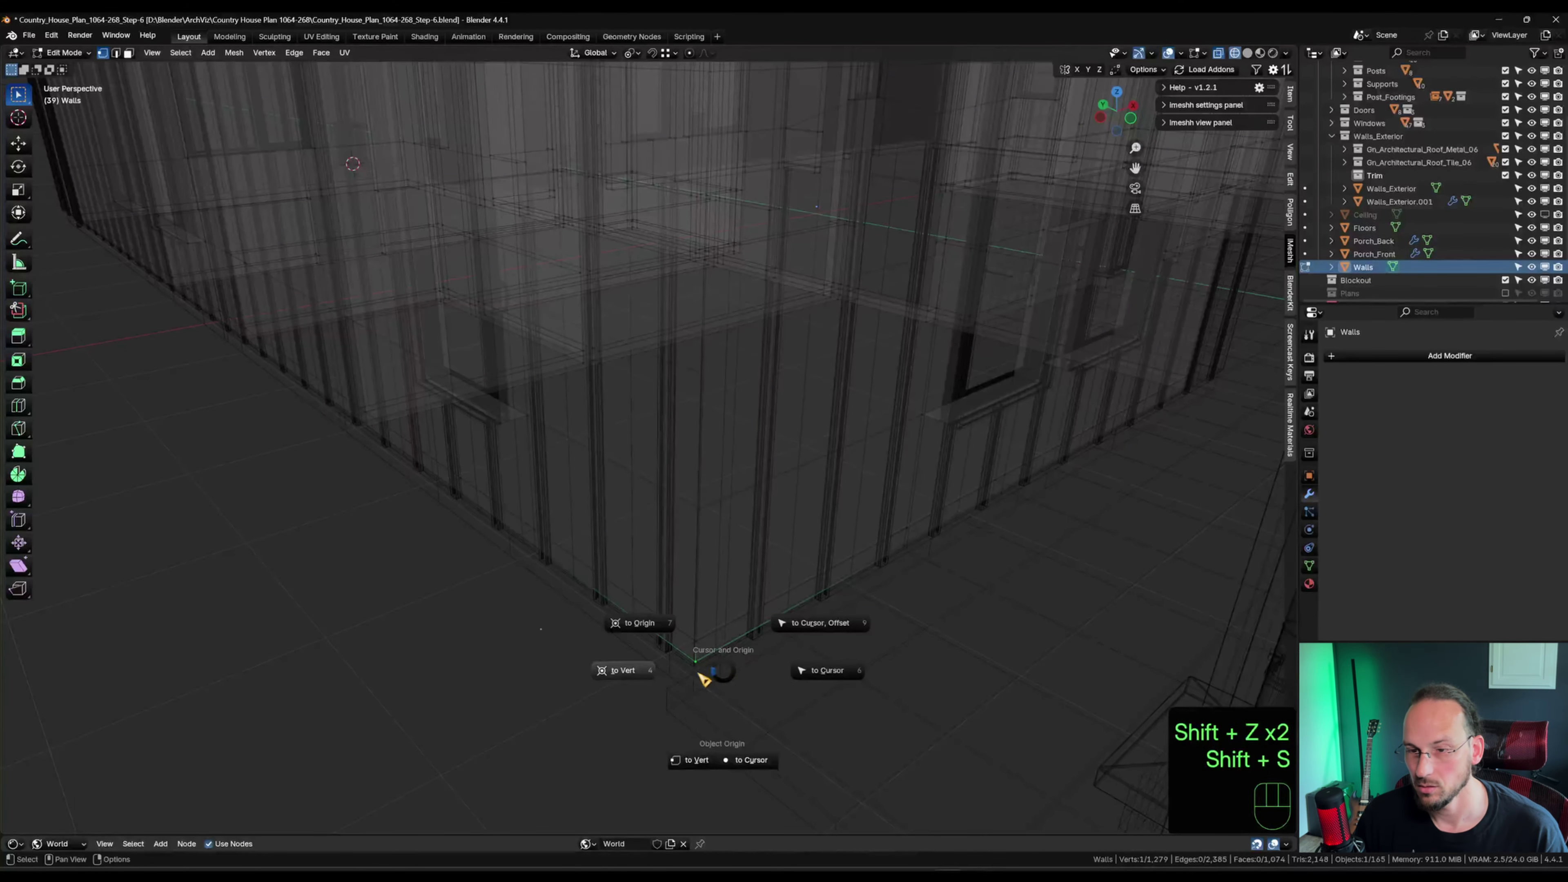
{"action": "left_click", "coordinate": [636, 678]}
{"action": "key", "text": "Tab"}
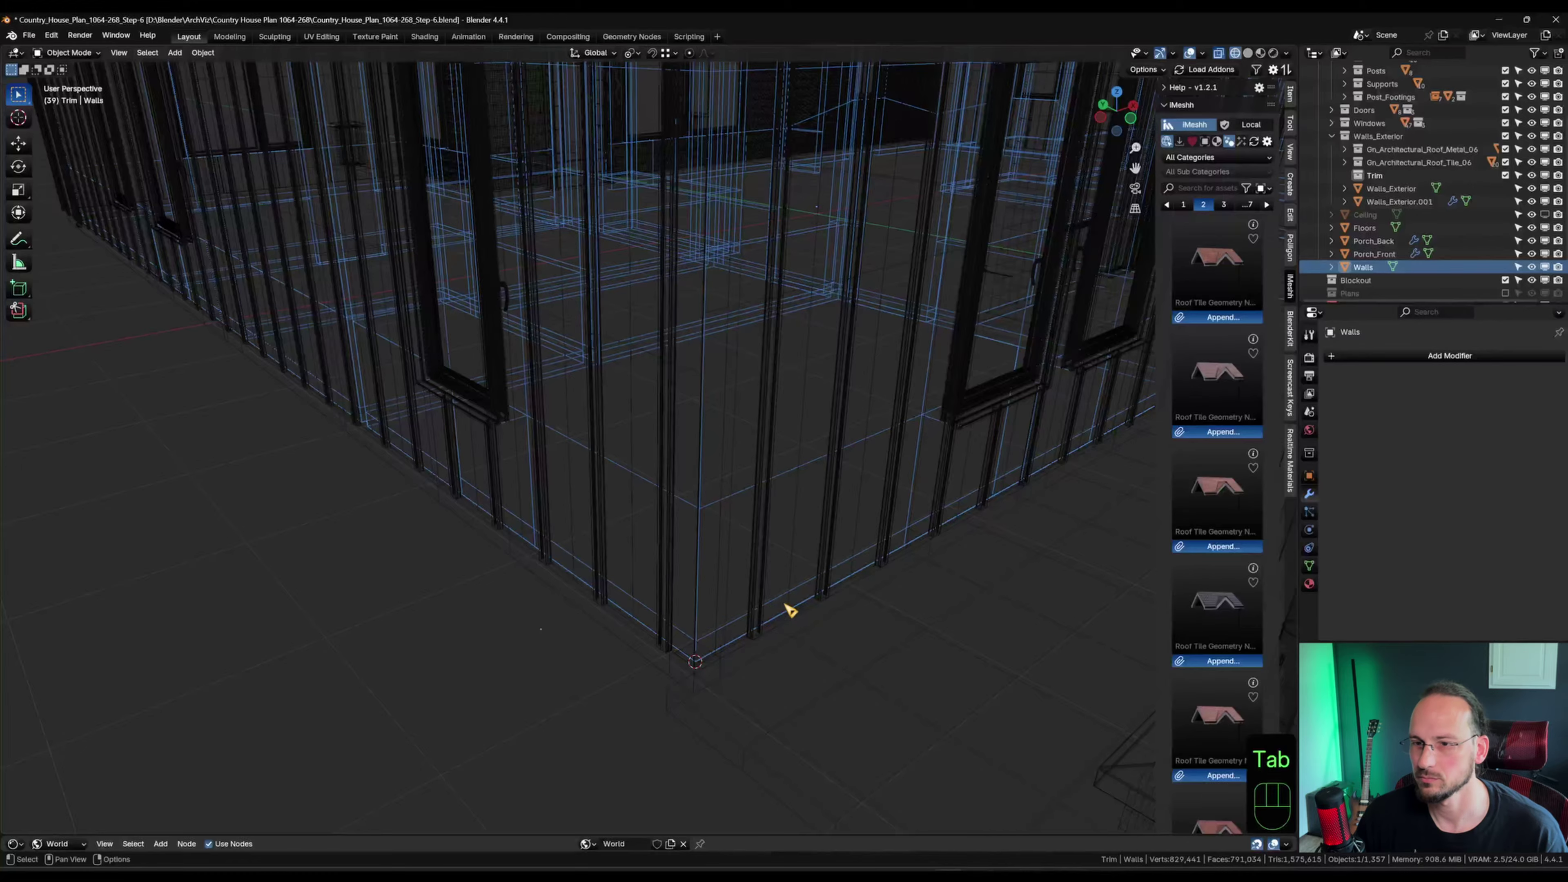
Add a cube at the 3D cursor and set its dimensions to 38 mm in X and 140 mm in Y.
{"action": "key", "text": "shift+z"}
{"action": "key", "text": "shift+a"}
{"action": "mouse_move", "coordinate": [784, 627]}
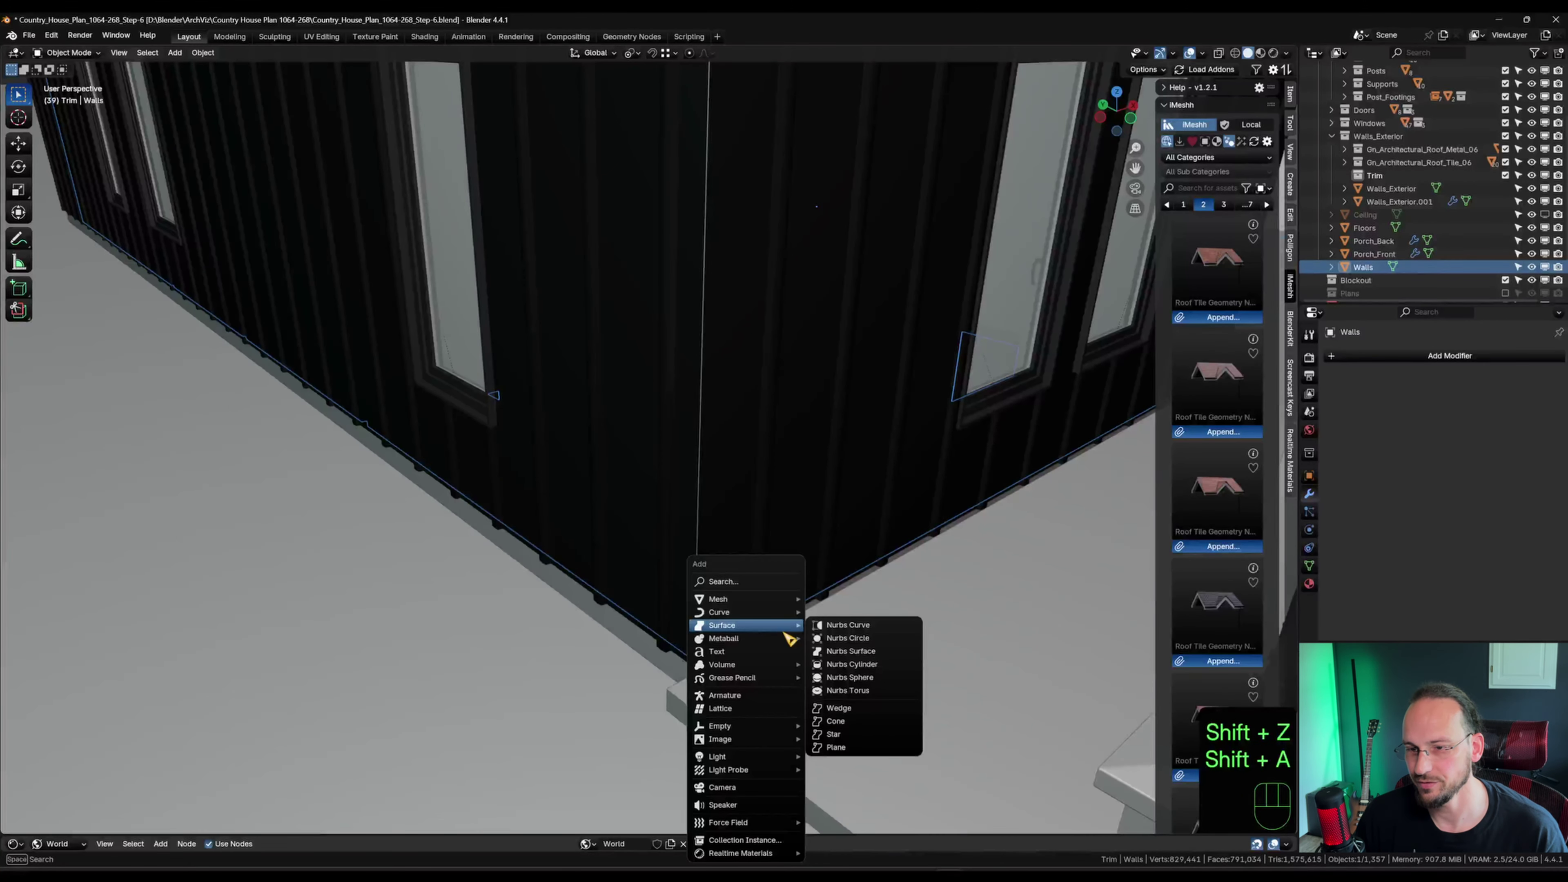
{"action": "mouse_move", "coordinate": [787, 599]}
{"action": "left_click", "coordinate": [849, 336]}
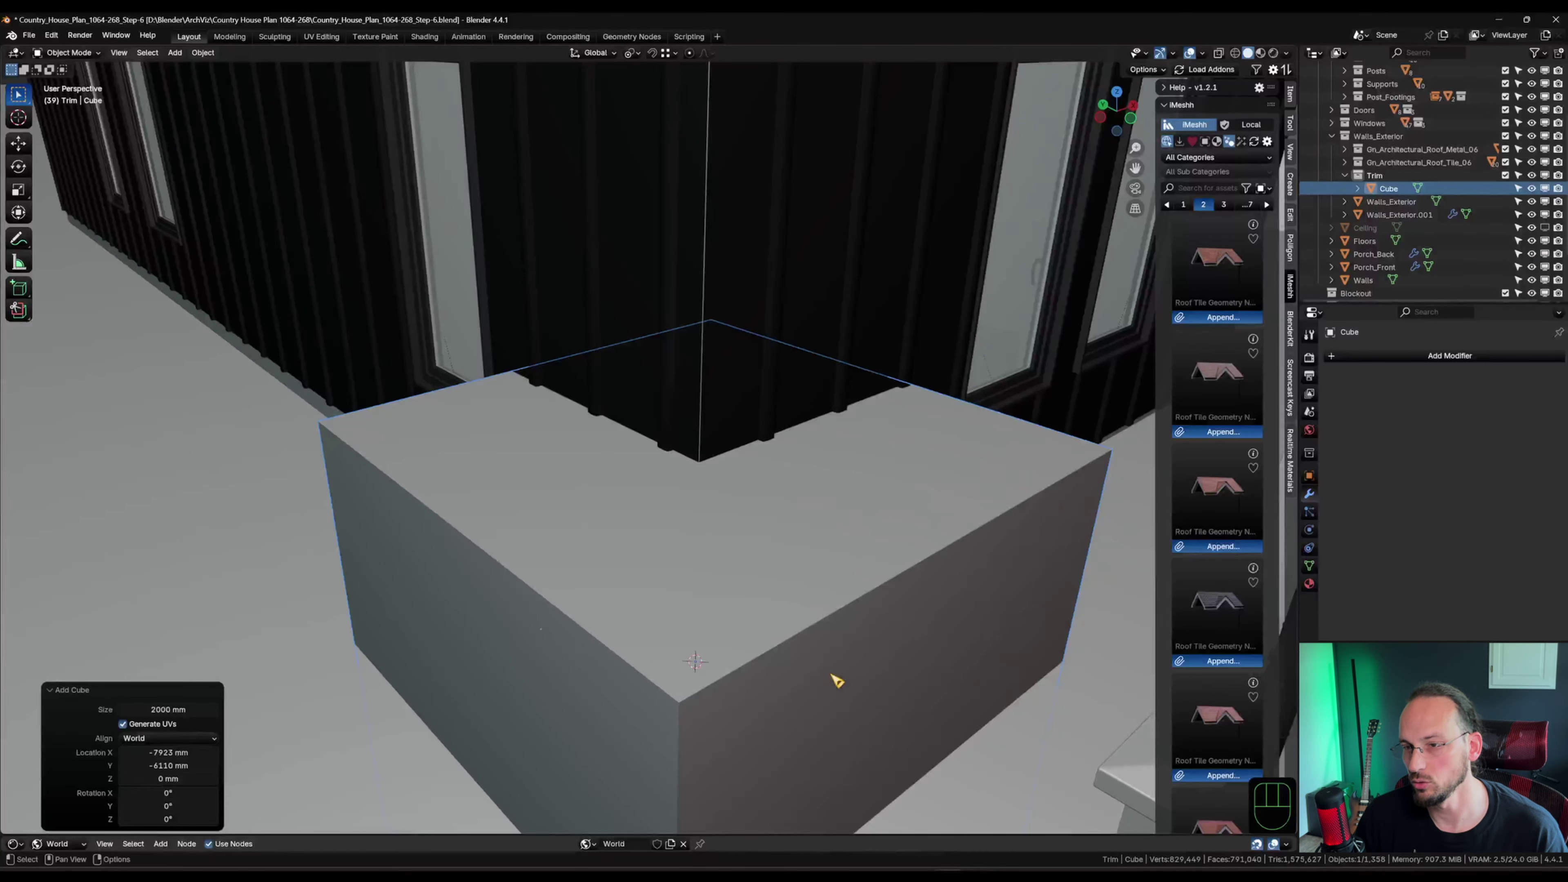
{"action": "left_click", "coordinate": [1291, 94]}
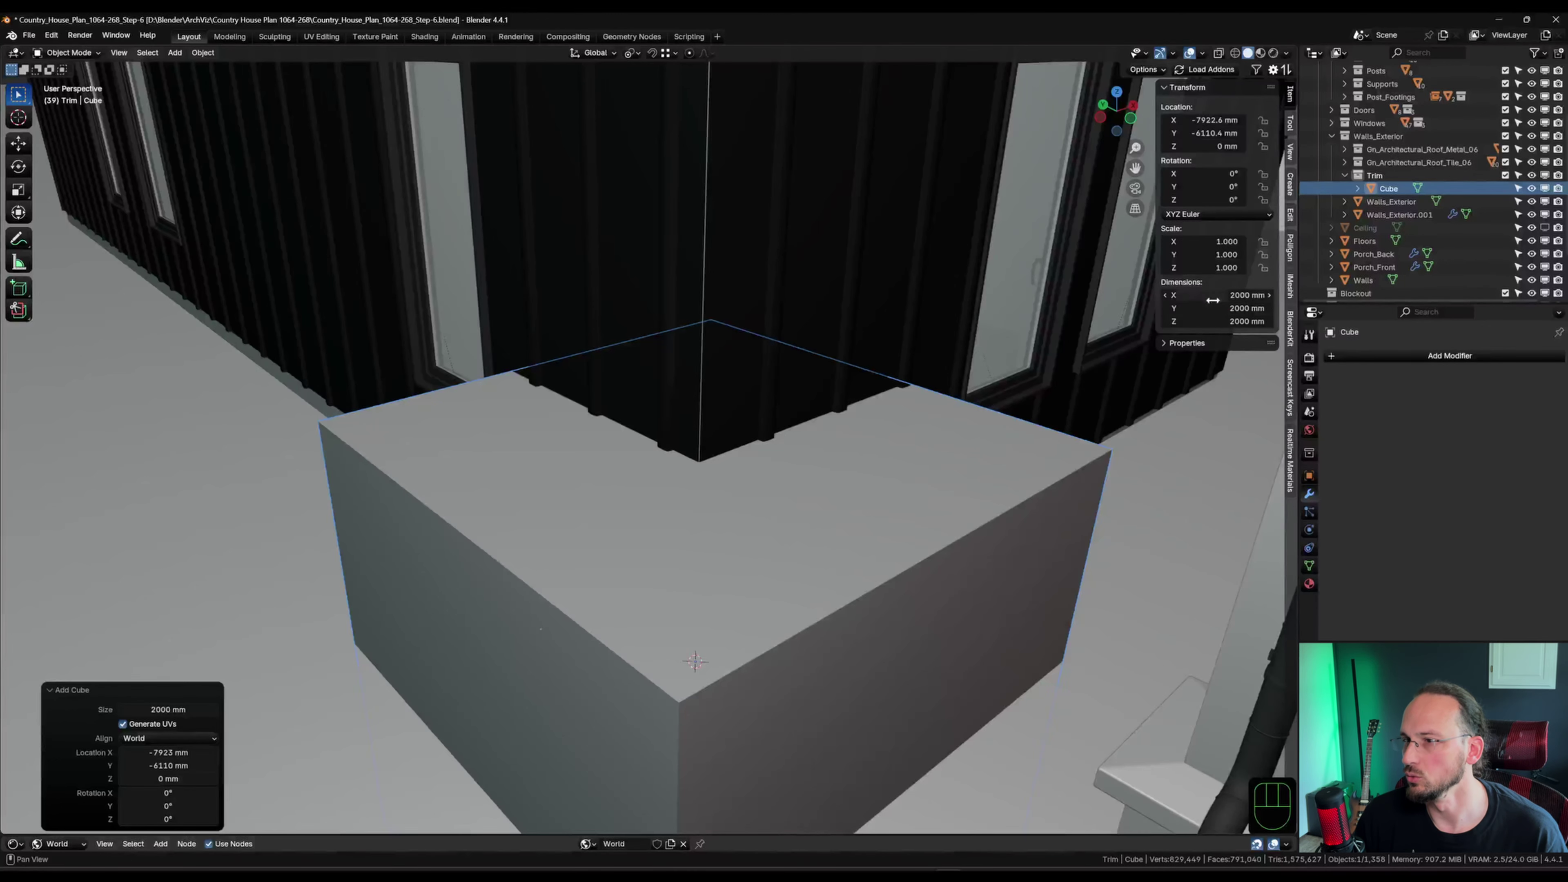
{"action": "key", "text": "Return"}
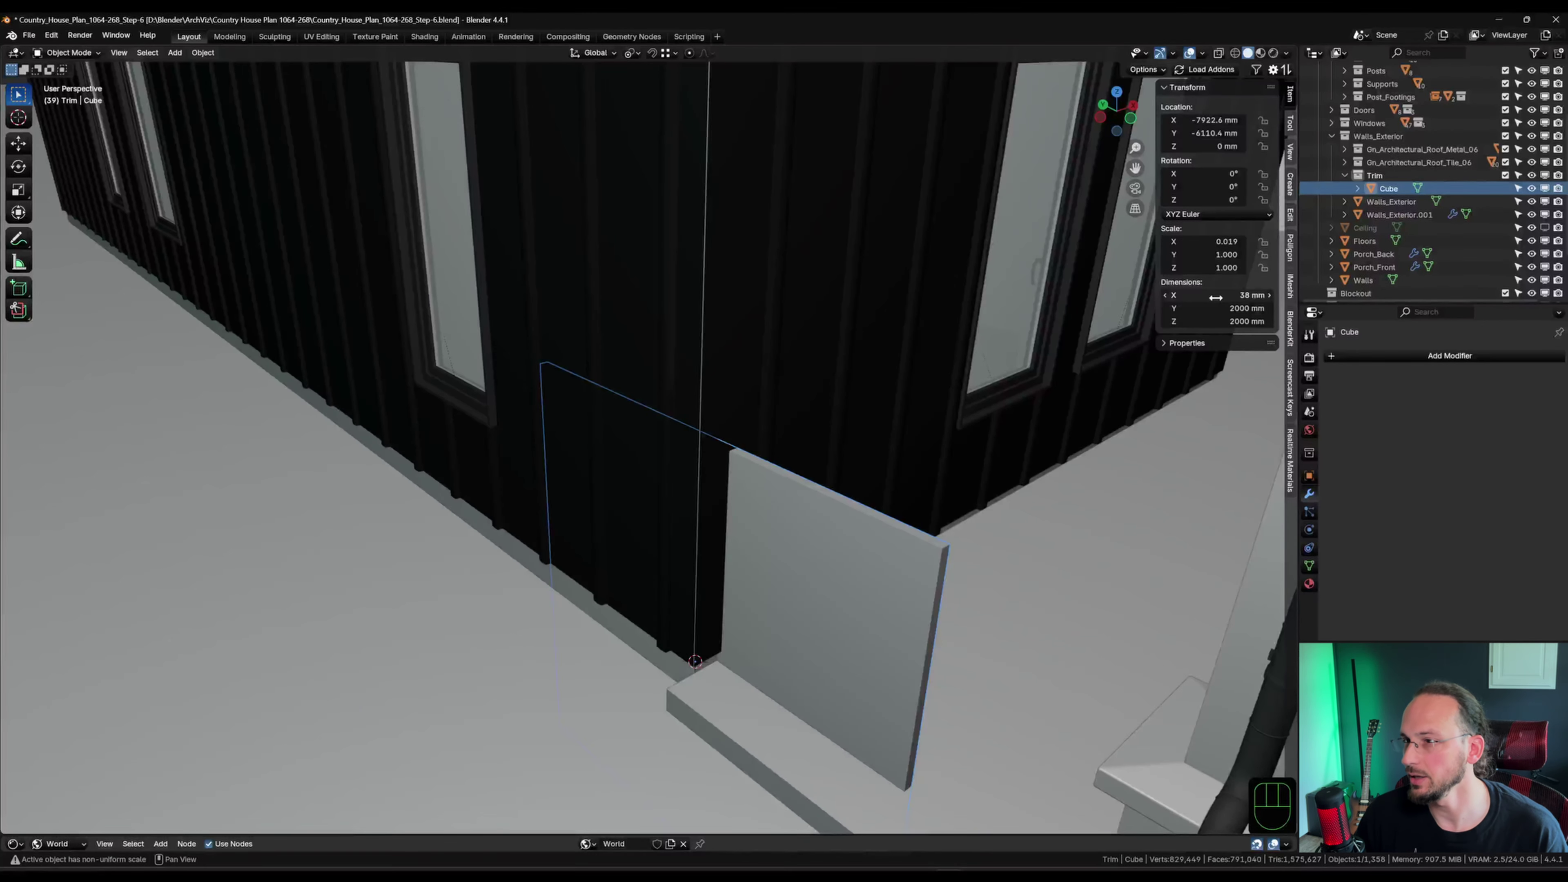
{"action": "left_click", "coordinate": [1230, 307]}
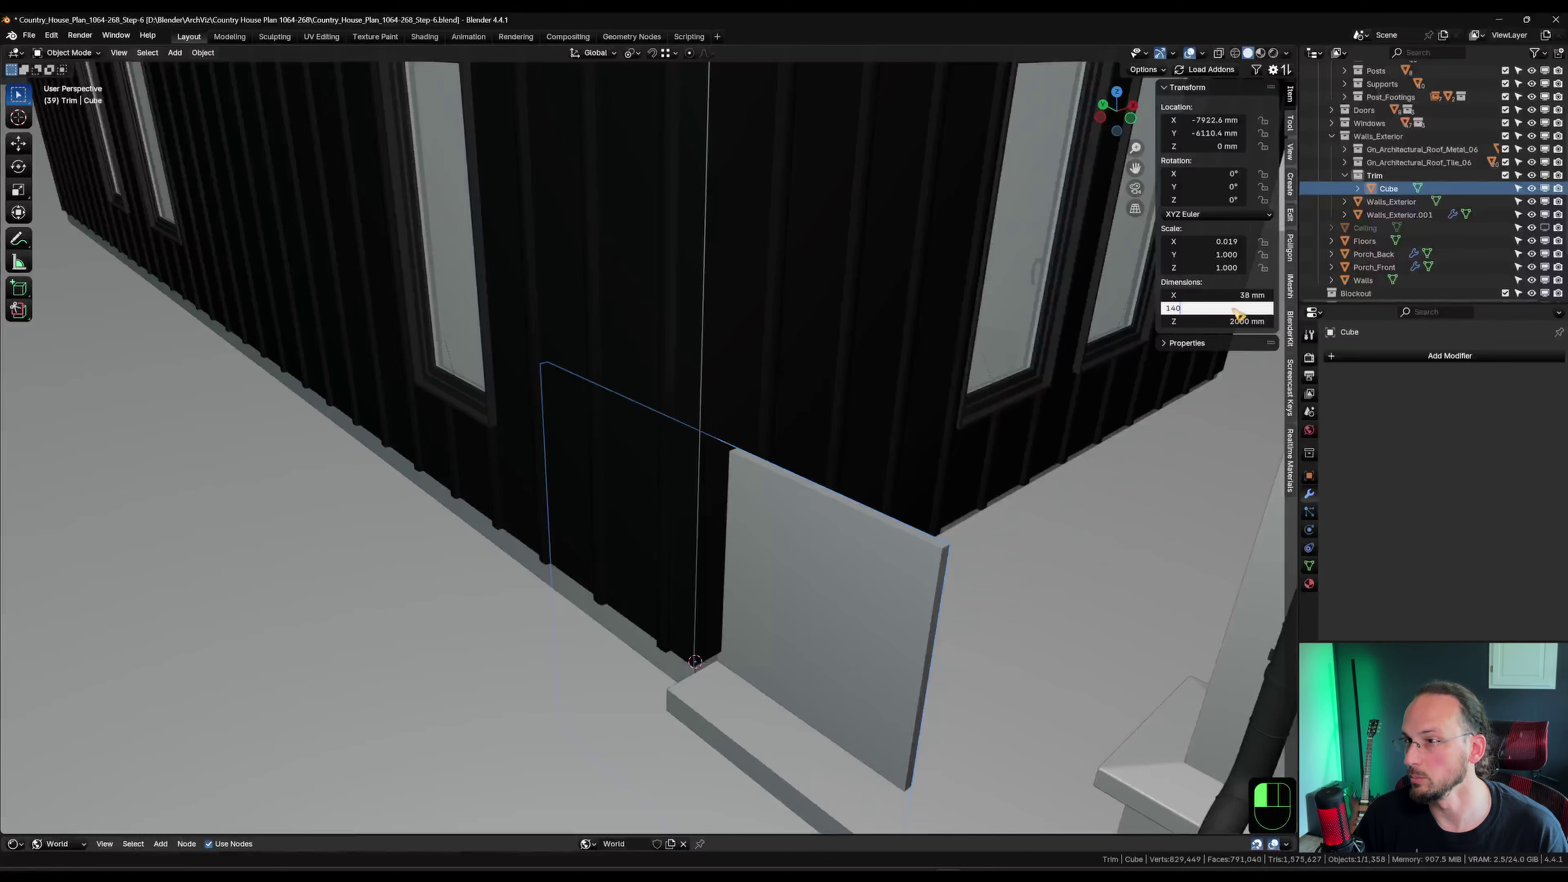
{"action": "type", "text": "140"}
{"action": "key", "text": "Return"}
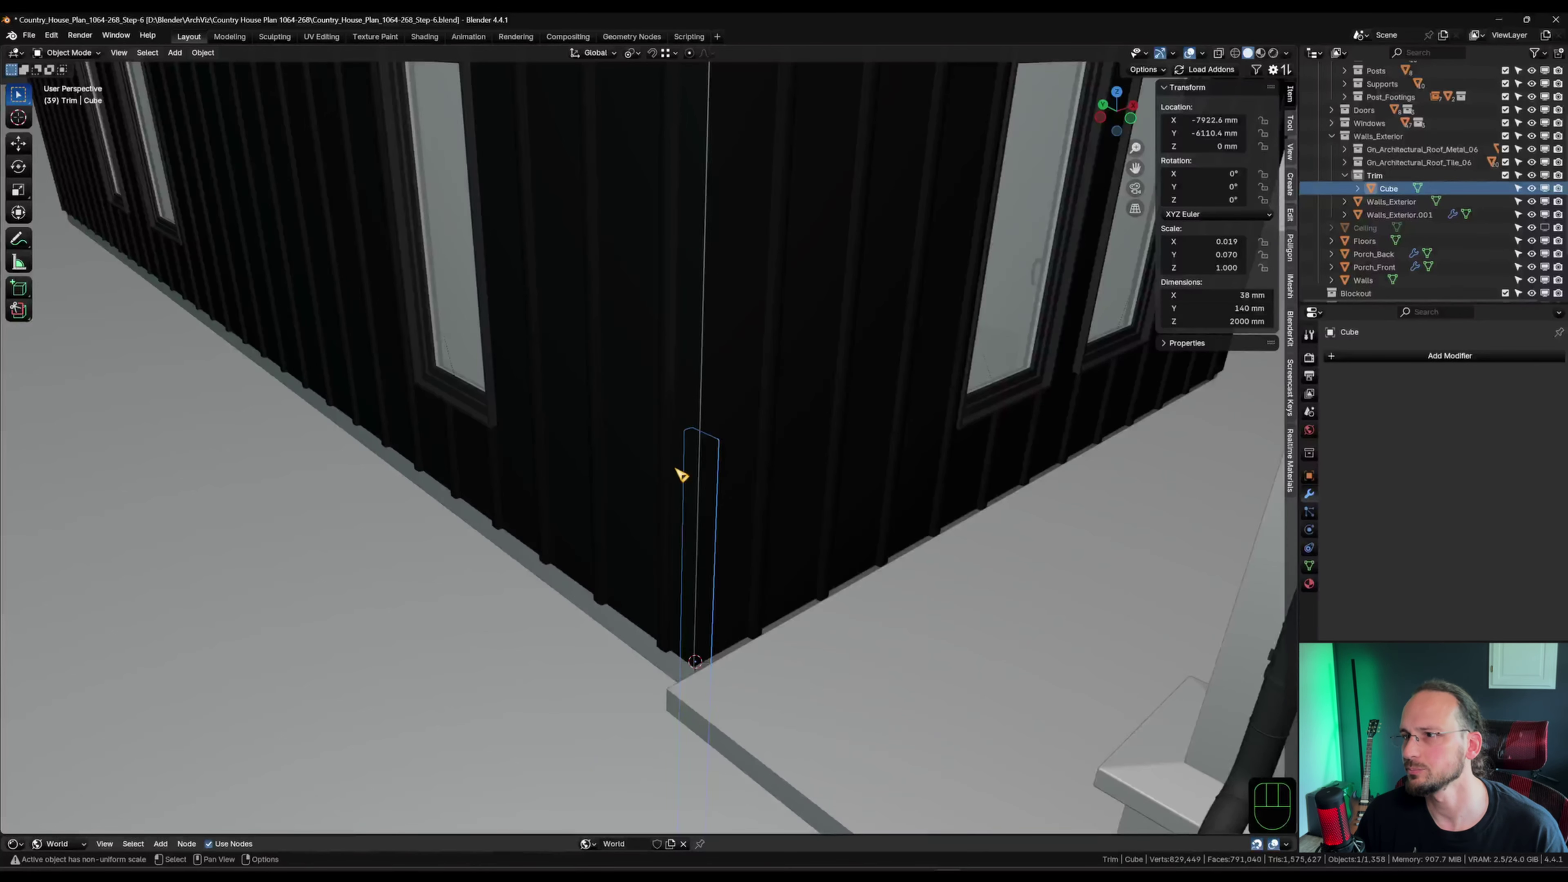
Raise the trim board about 1162 mm along Z so its base sits near the foot of the wall corner.
{"action": "key", "text": "g"}
{"action": "key", "text": "z"}
{"action": "left_click", "coordinate": [667, 704]}
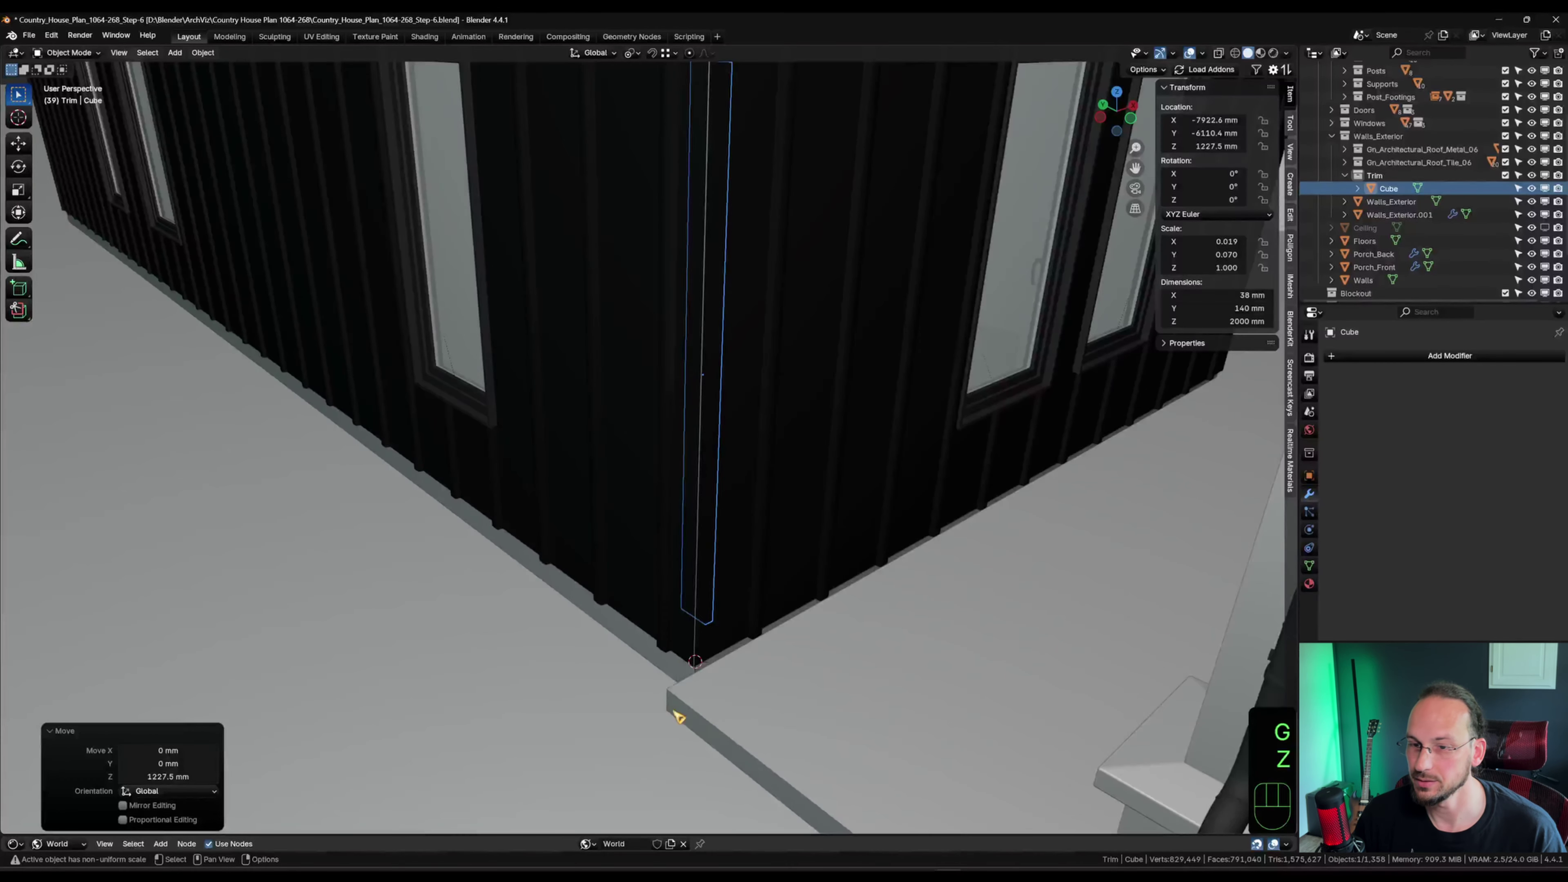
{"action": "key", "text": "g"}
{"action": "key", "text": "z"}
{"action": "left_click", "coordinate": [707, 664], "text": "ctrl"}
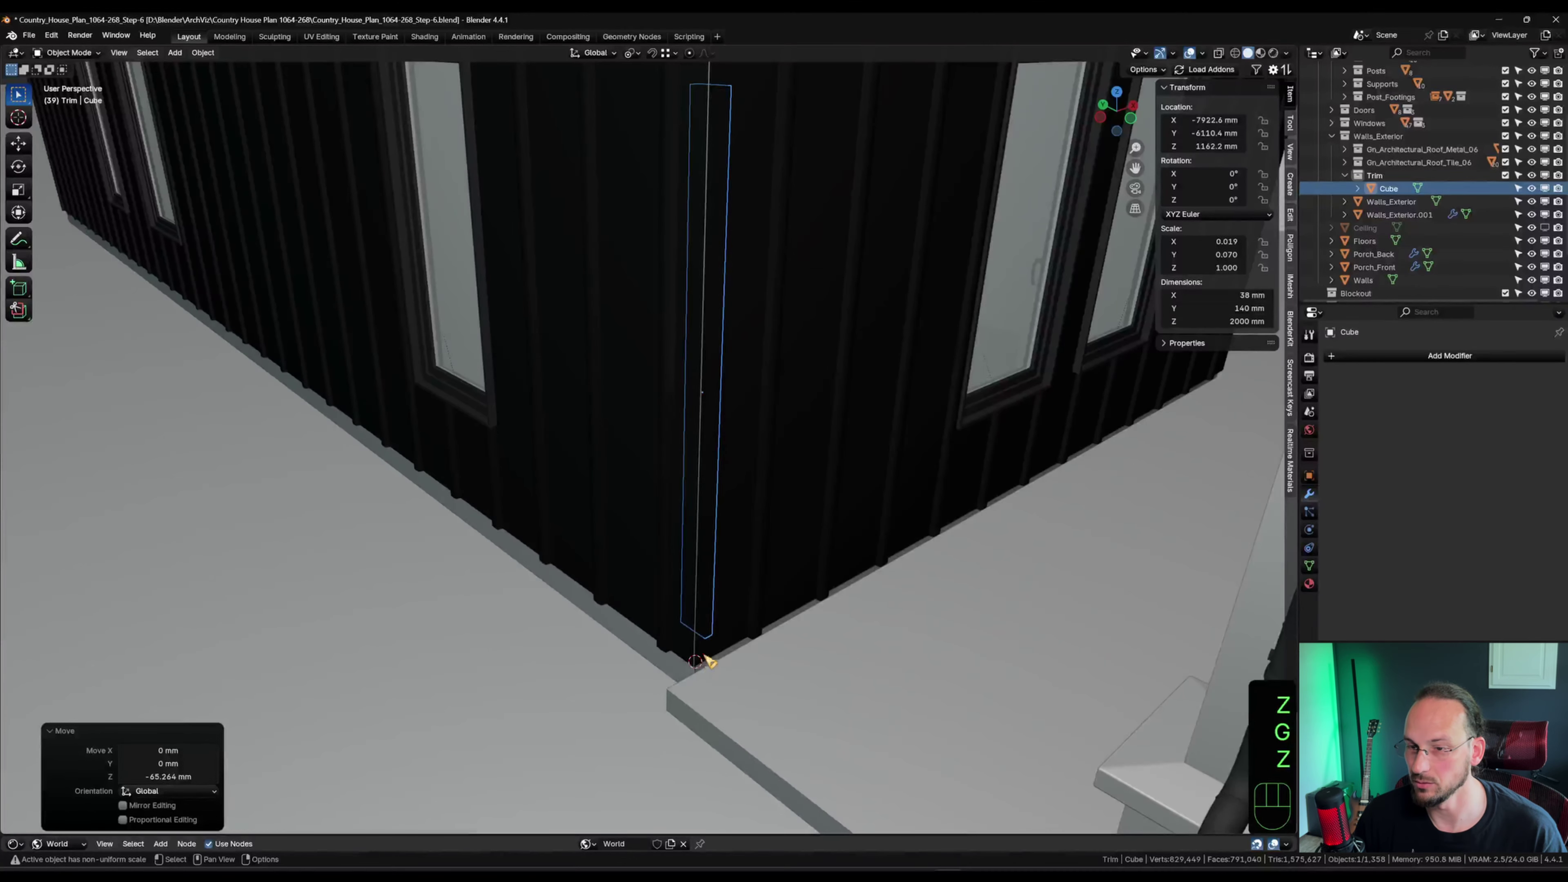
In wireframe top view, snap the trim board's outer corner to the corner of the metal cladding.
{"action": "key", "text": "grave"}
{"action": "key", "text": "shift+z"}
{"action": "scroll", "coordinate": [663, 556], "scroll_direction": "up", "scroll_amount": 3}
{"action": "middle_click_drag", "start_coordinate": [729, 410], "coordinate": [733, 533], "text": "shift"}
{"action": "scroll", "coordinate": [733, 532], "scroll_direction": "down", "scroll_amount": 2}
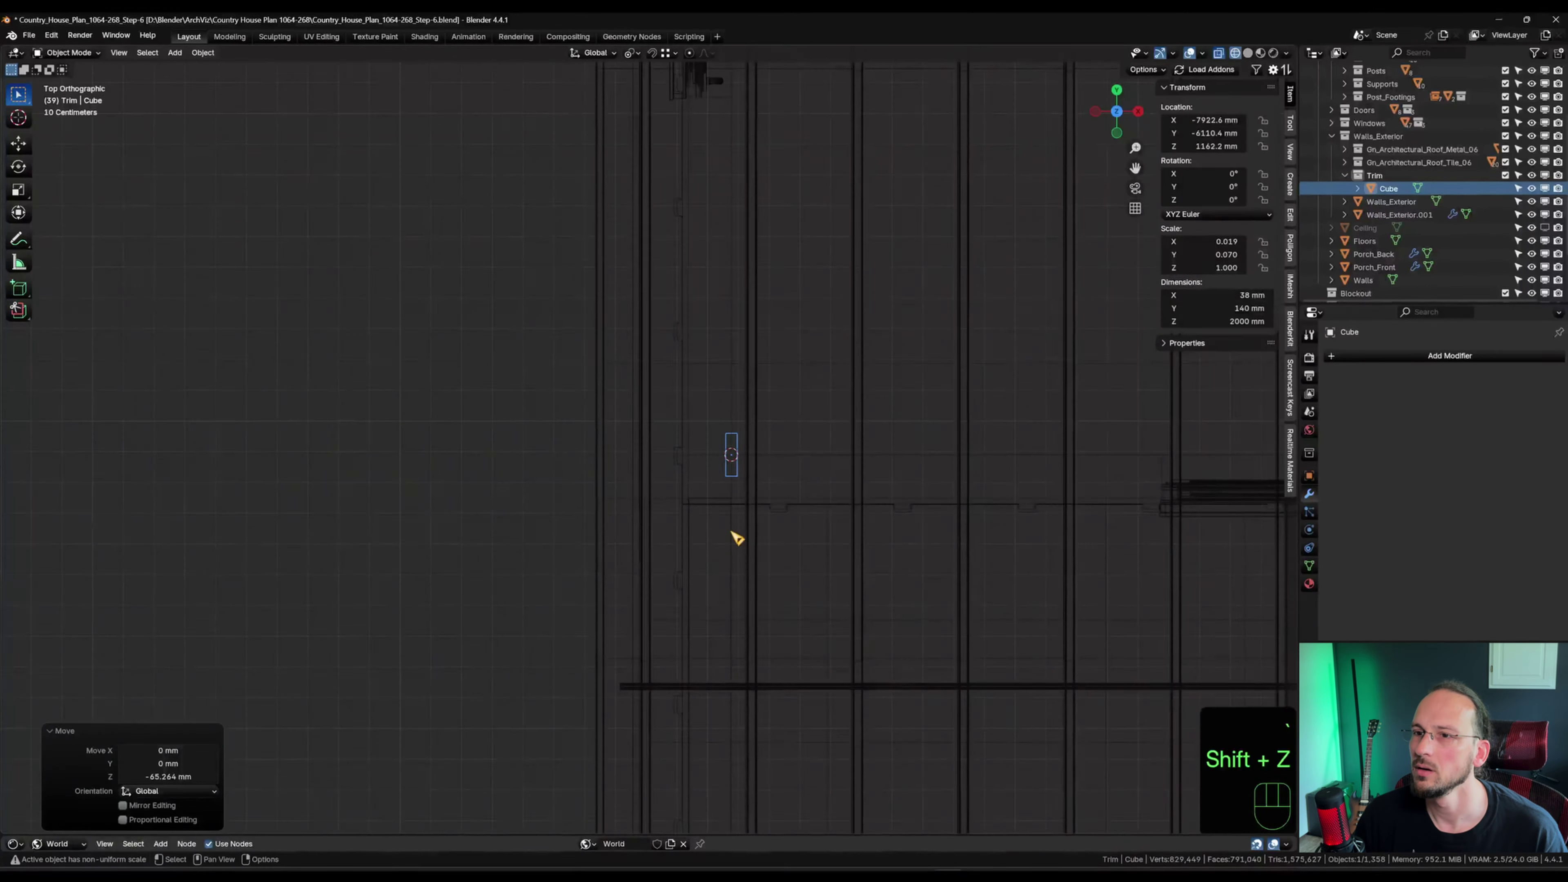
{"action": "scroll", "coordinate": [733, 519], "scroll_direction": "up", "scroll_amount": 4}
{"action": "key", "text": "g"}
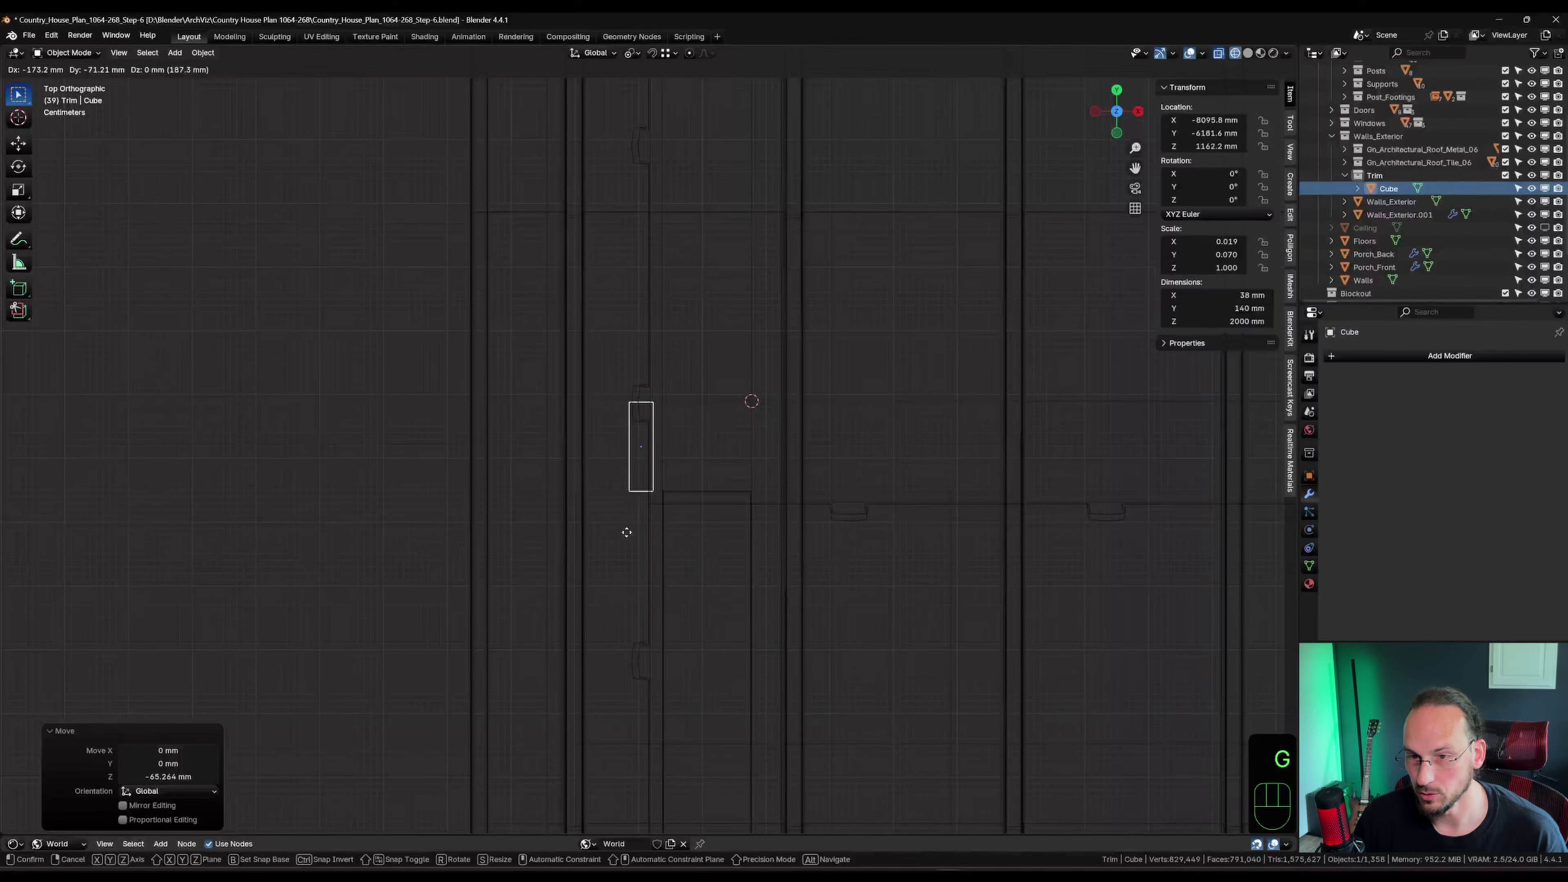
{"action": "key", "text": "ctrl"}
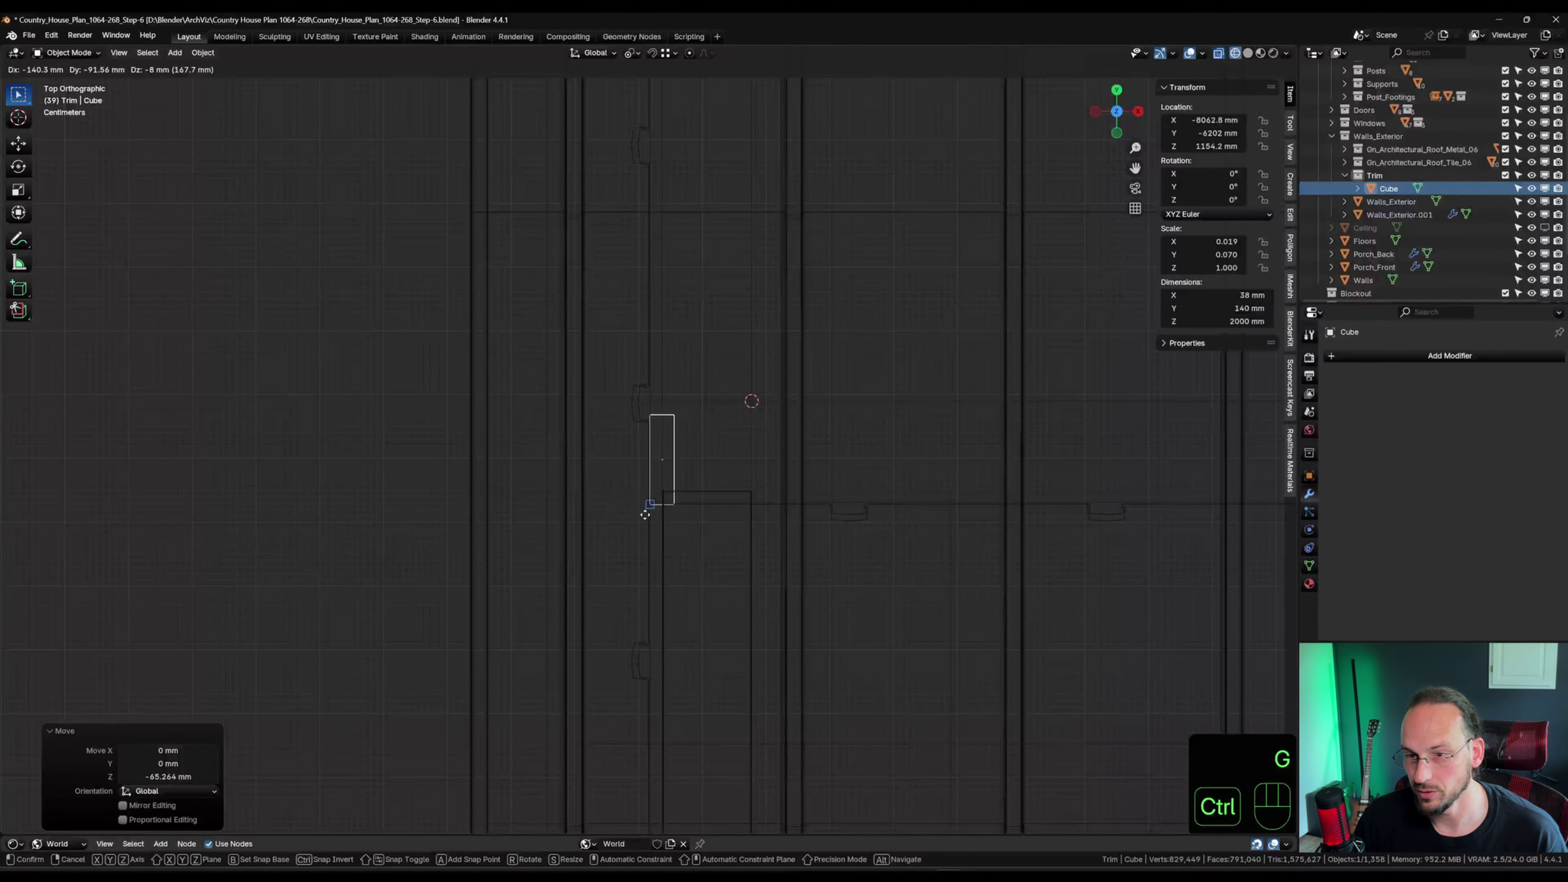
{"action": "left_click", "coordinate": [645, 515]}
Move the board about 40 mm outward along X, using its inner corner as snap base, onto the side cladding's outer face.
{"action": "scroll", "coordinate": [647, 518], "scroll_direction": "up", "scroll_amount": 6}
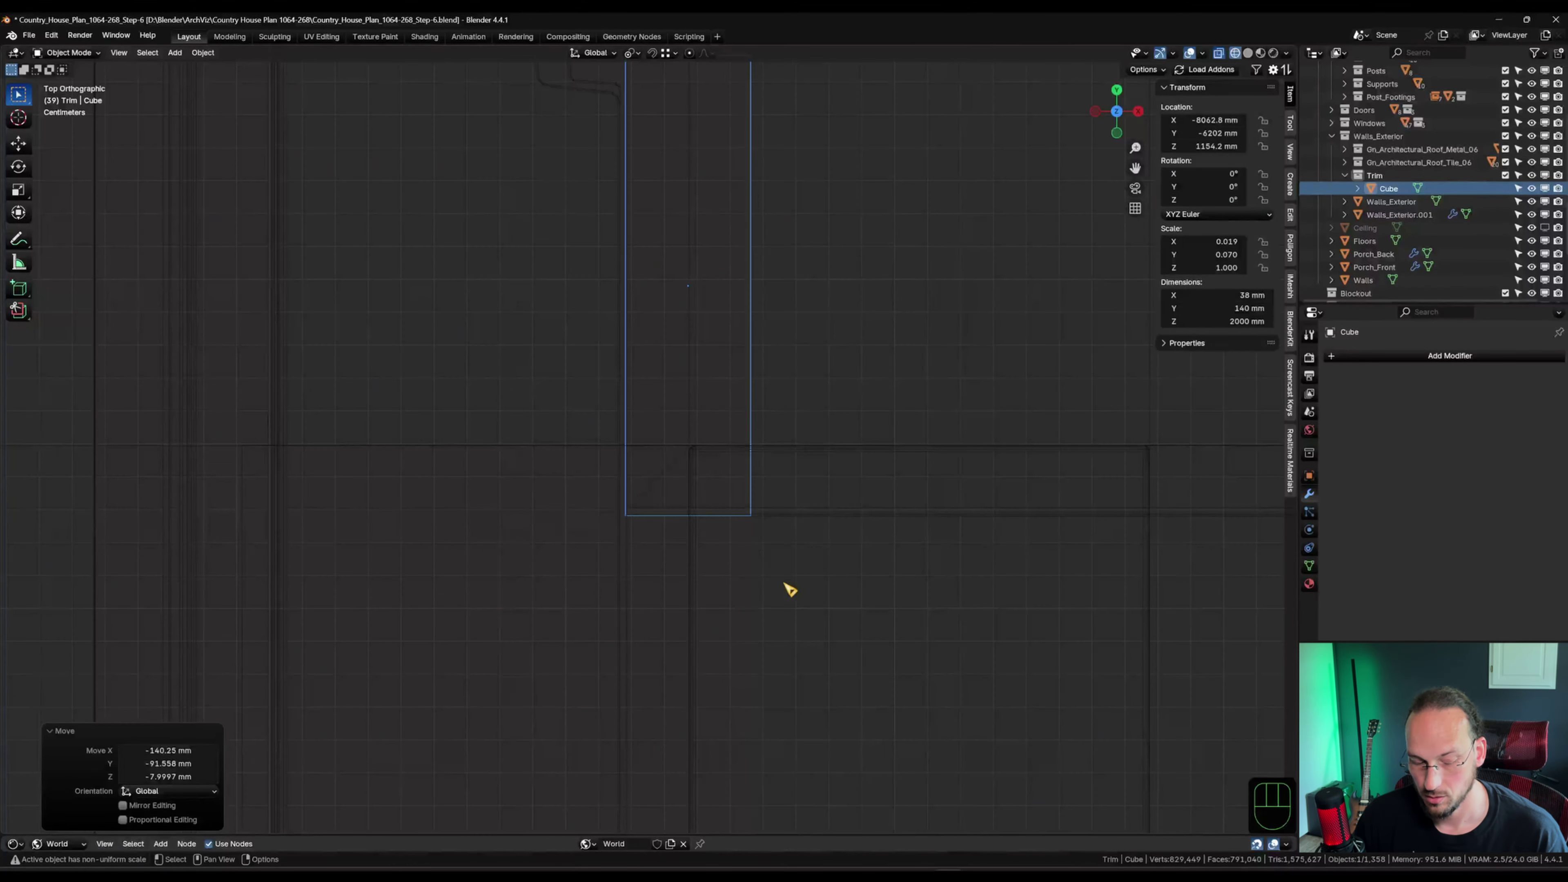
{"action": "key", "text": "g"}
{"action": "key", "text": "x"}
{"action": "key", "text": "b"}
{"action": "left_click", "coordinate": [750, 515]}
{"action": "left_click", "coordinate": [616, 515]}
Extend the board's top end upward past the porch beam, making the board about 2718 mm tall.
{"action": "middle_click_drag", "start_coordinate": [688, 420], "coordinate": [692, 611], "text": "shift"}
{"action": "scroll", "coordinate": [683, 594], "scroll_direction": "down", "scroll_amount": 3}
{"action": "mouse_move", "coordinate": [700, 718]}
{"action": "middle_mouse_down", "text": "shift"}
{"action": "mouse_move", "coordinate": [616, 673]}
{"action": "mouse_move", "coordinate": [732, 564]}
{"action": "middle_mouse_up", "text": "shift"}
{"action": "key", "text": "shift+z"}
{"action": "key", "text": "Tab"}
{"action": "middle_click_drag", "start_coordinate": [736, 419], "coordinate": [686, 302]}
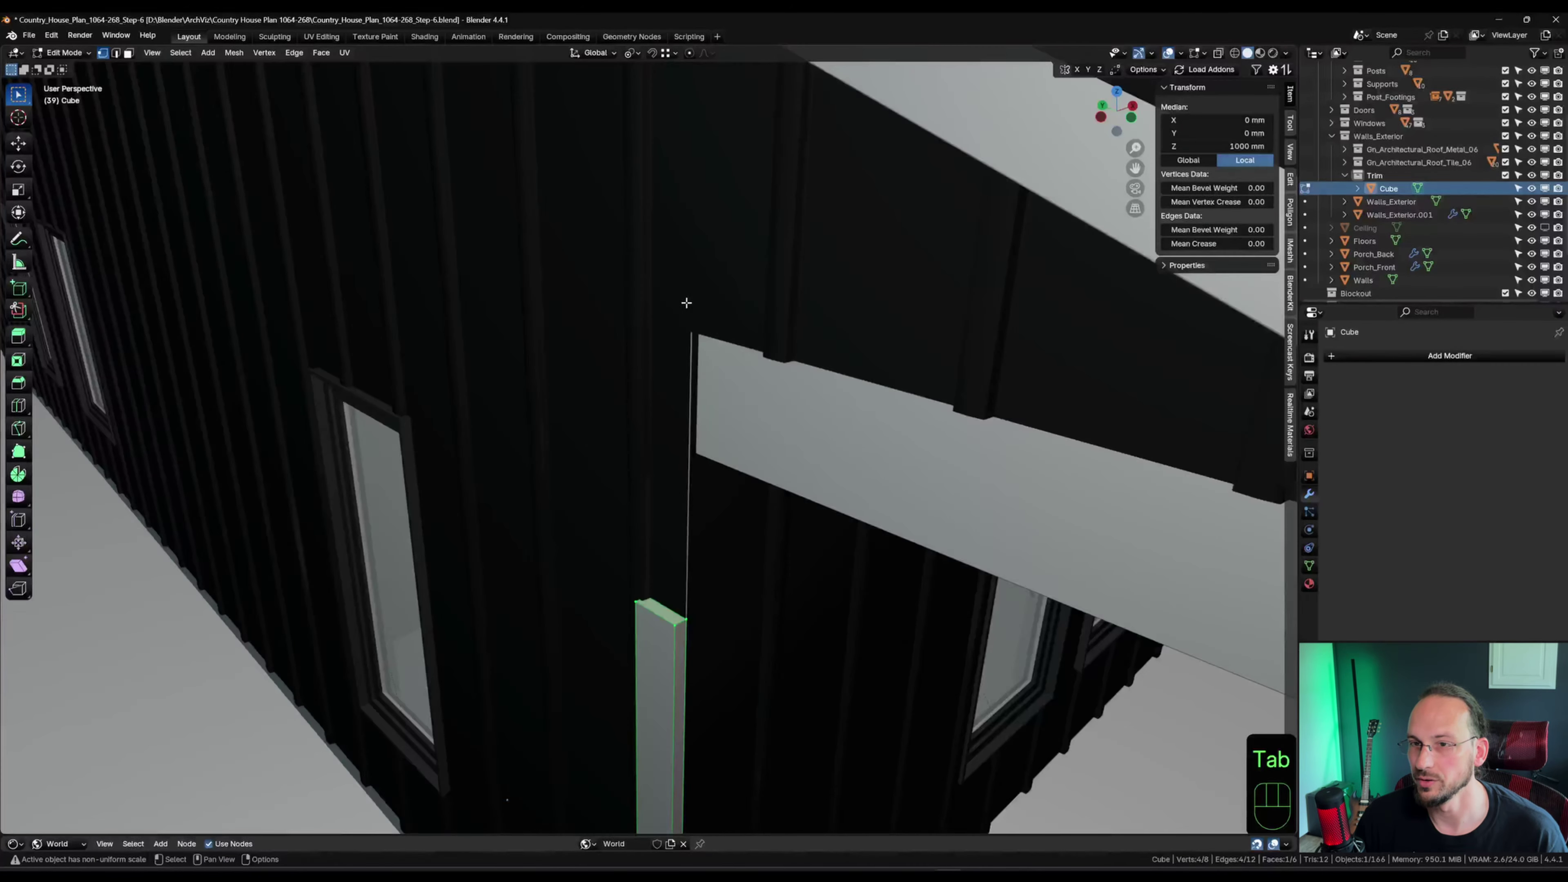
{"action": "key", "text": "g"}
{"action": "key", "text": "z"}
{"action": "left_click", "coordinate": [710, 371]}
{"action": "middle_click_drag", "start_coordinate": [710, 371], "coordinate": [697, 611]}
Duplicate the whole board within the same mesh and rotate the copy 90° in top view.
{"action": "key", "text": "a"}
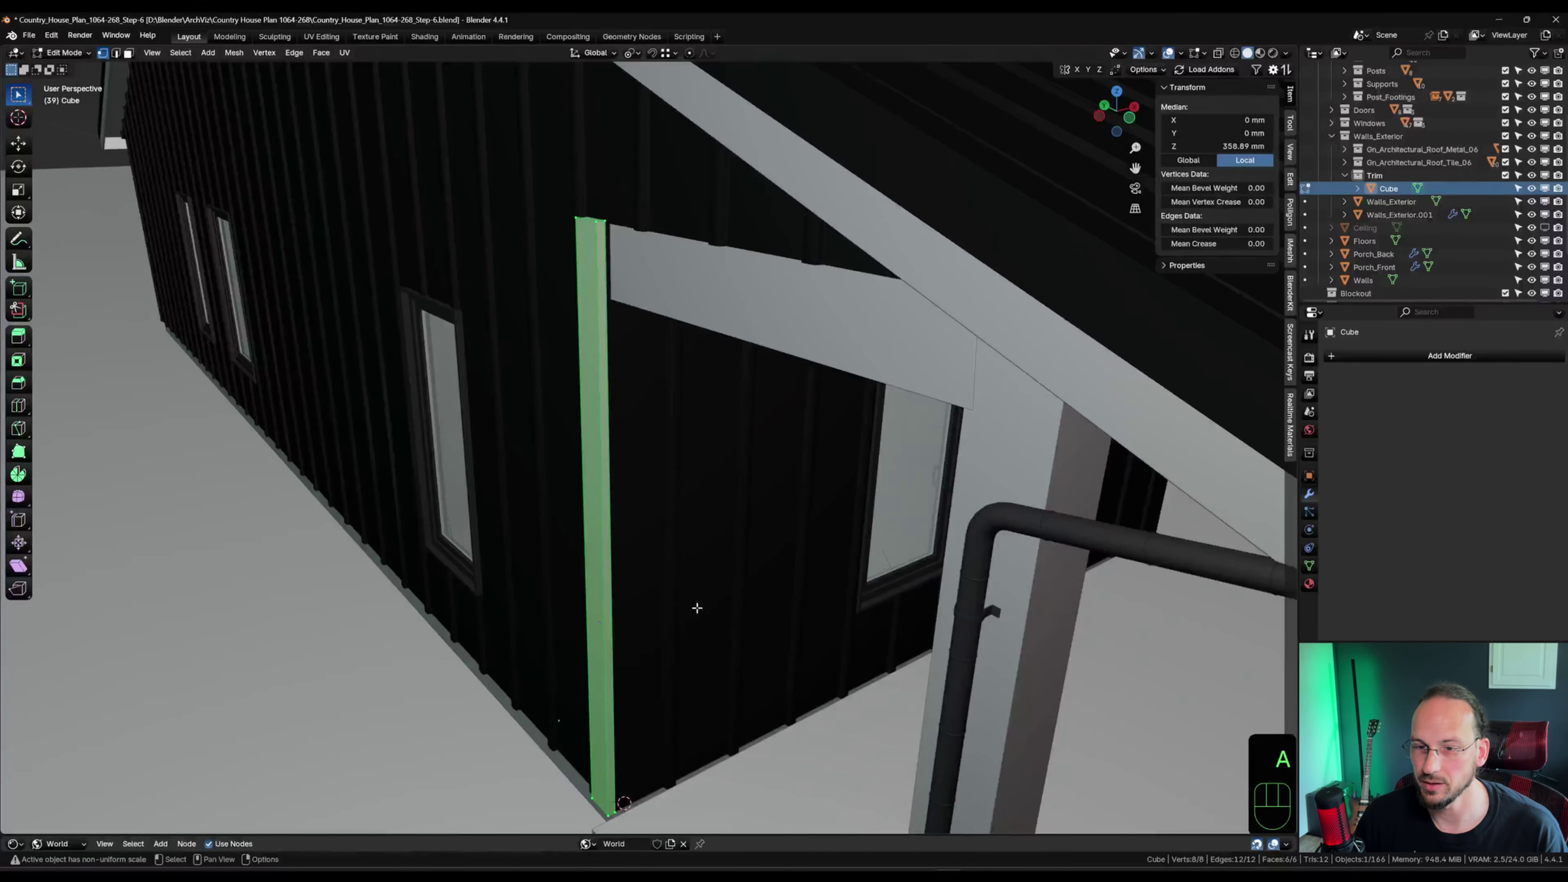
{"action": "key", "text": "grave"}
{"action": "key", "text": "shift+z"}
{"action": "key", "text": "shift+d"}
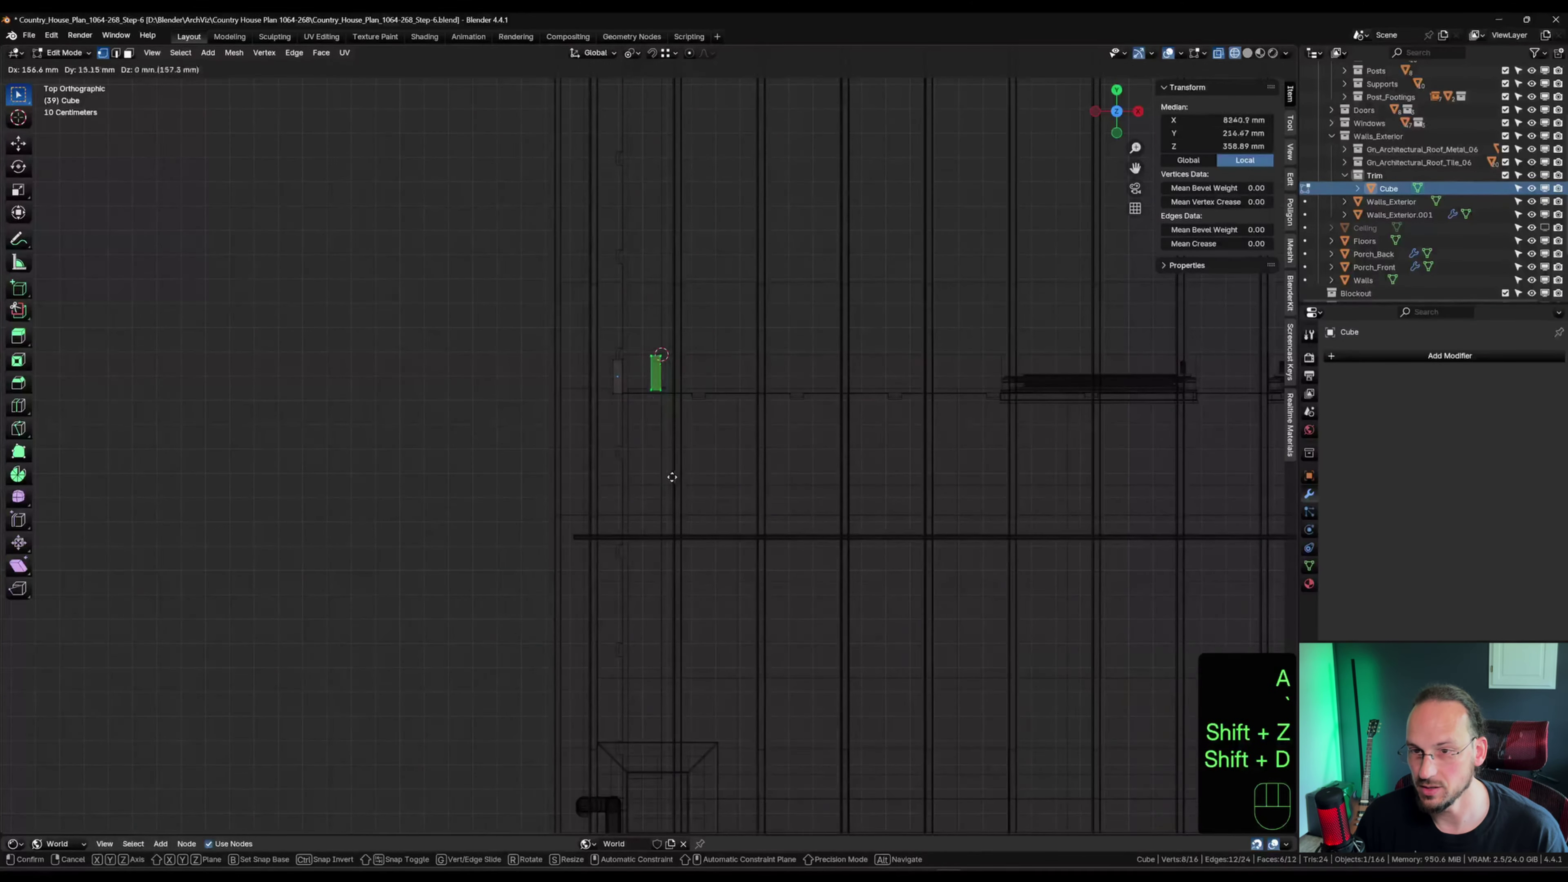
{"action": "right_click", "coordinate": [667, 480]}
{"action": "key", "text": "r"}
{"action": "key", "text": "KP_9"}
{"action": "key", "text": "KP_0"}
{"action": "key", "text": "KP_Enter"}
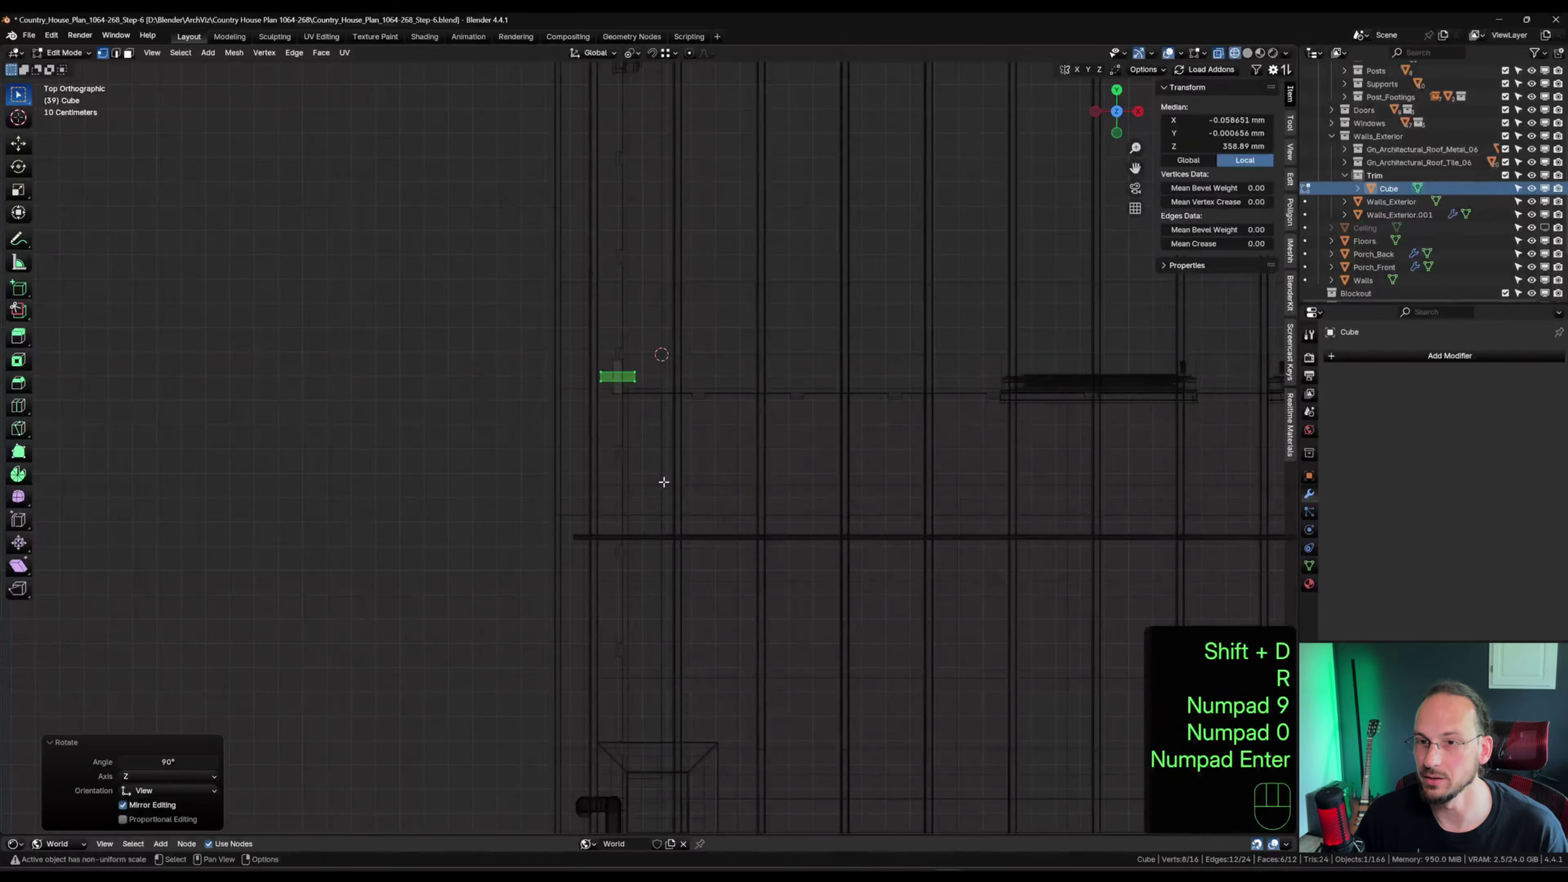
Snap the rotated board's corner to the first board's outer corner so the two form an L-shaped corner trim.
{"action": "scroll", "coordinate": [635, 371], "scroll_direction": "up", "scroll_amount": 8}
{"action": "key", "text": "g"}
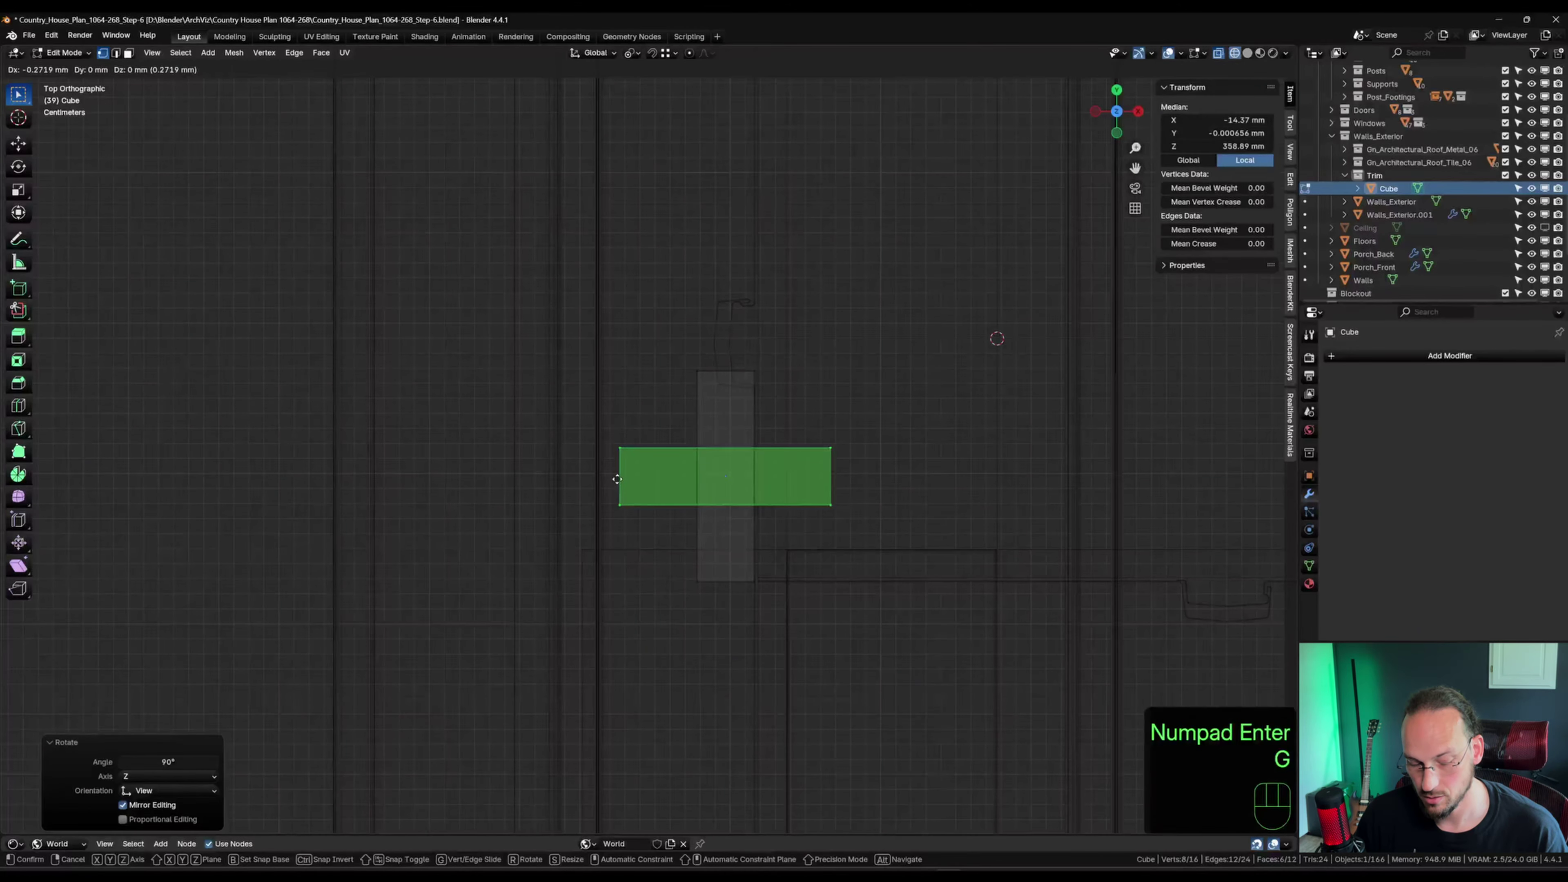
{"action": "key", "text": "b"}
{"action": "left_click", "coordinate": [620, 447]}
{"action": "left_click", "coordinate": [697, 581]}
{"action": "middle_click_drag", "start_coordinate": [697, 581], "coordinate": [709, 520]}
{"action": "key", "text": "shift+z"}
{"action": "scroll", "coordinate": [768, 525], "scroll_direction": "down", "scroll_amount": 8}
{"action": "scroll", "coordinate": [739, 463], "scroll_direction": "up", "scroll_amount": 4}
{"action": "scroll", "coordinate": [741, 515], "scroll_direction": "down", "scroll_amount": 5}
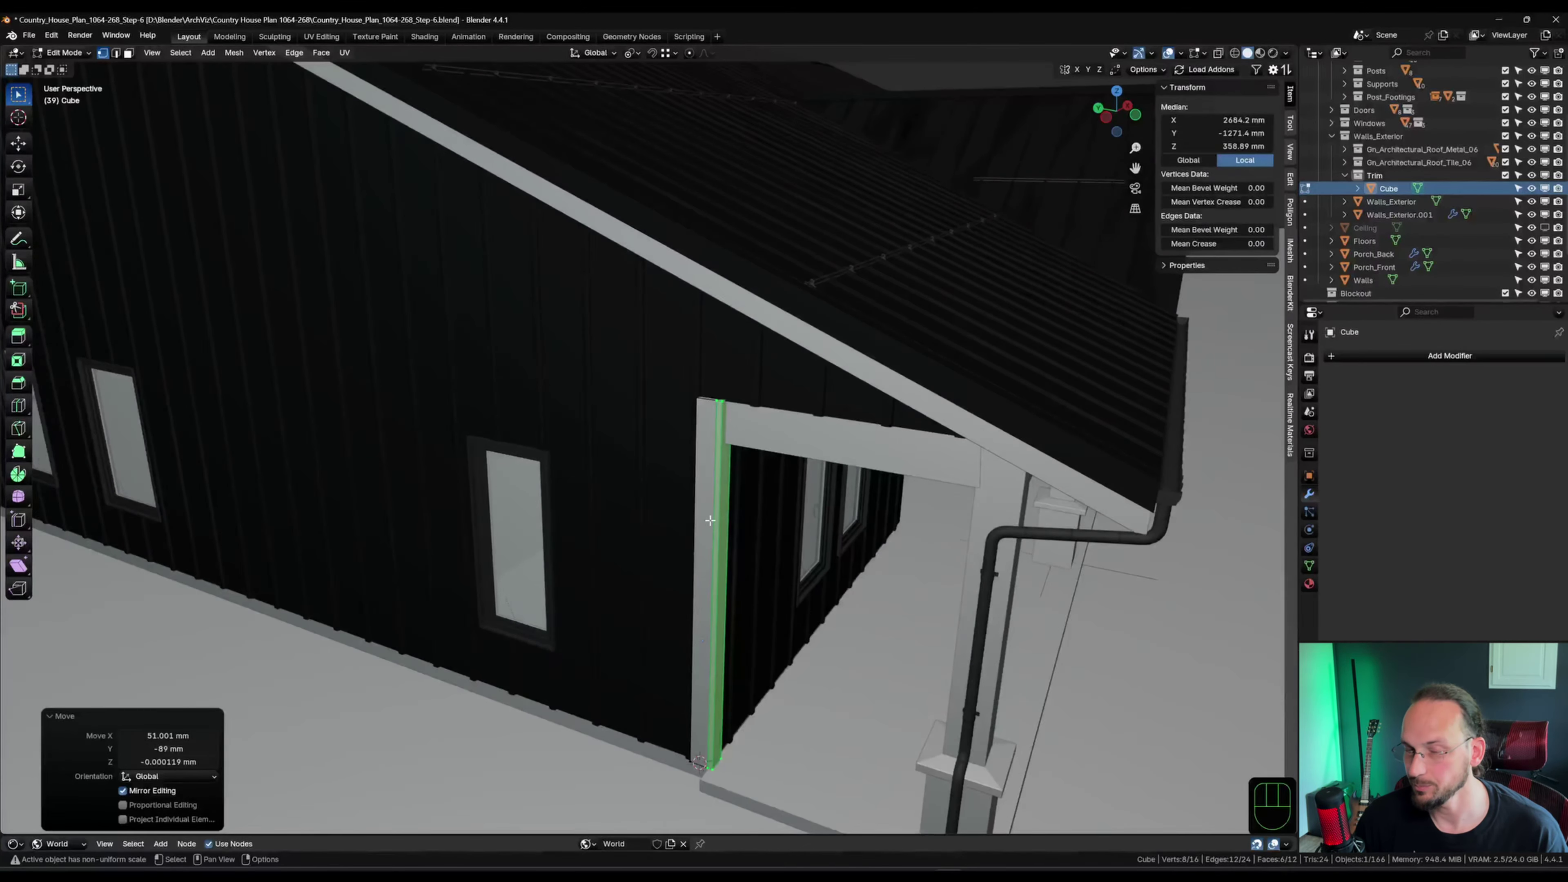
Isolate the corner trim and mark seams around the end faces and along one vertical edge of each board.
{"action": "key", "text": "KP_Divide"}
{"action": "middle_click_drag", "start_coordinate": [603, 379], "coordinate": [856, 426], "text": "shift"}
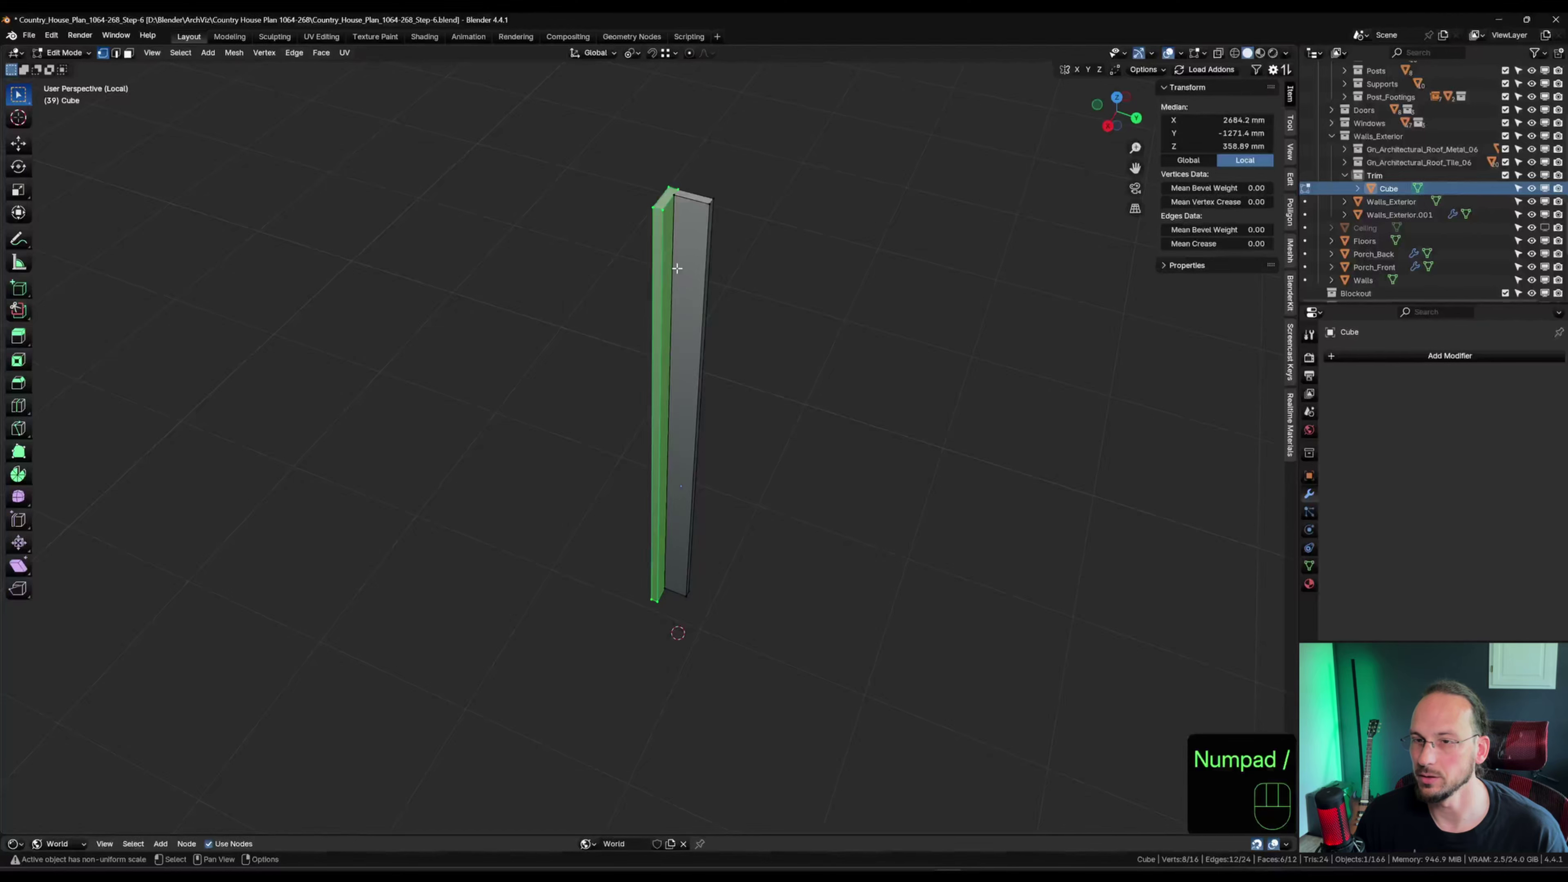
{"action": "key", "text": "Tab"}
{"action": "left_click", "coordinate": [664, 390]}
{"action": "left_click_drag", "start_coordinate": [602, 130], "coordinate": [781, 253]}
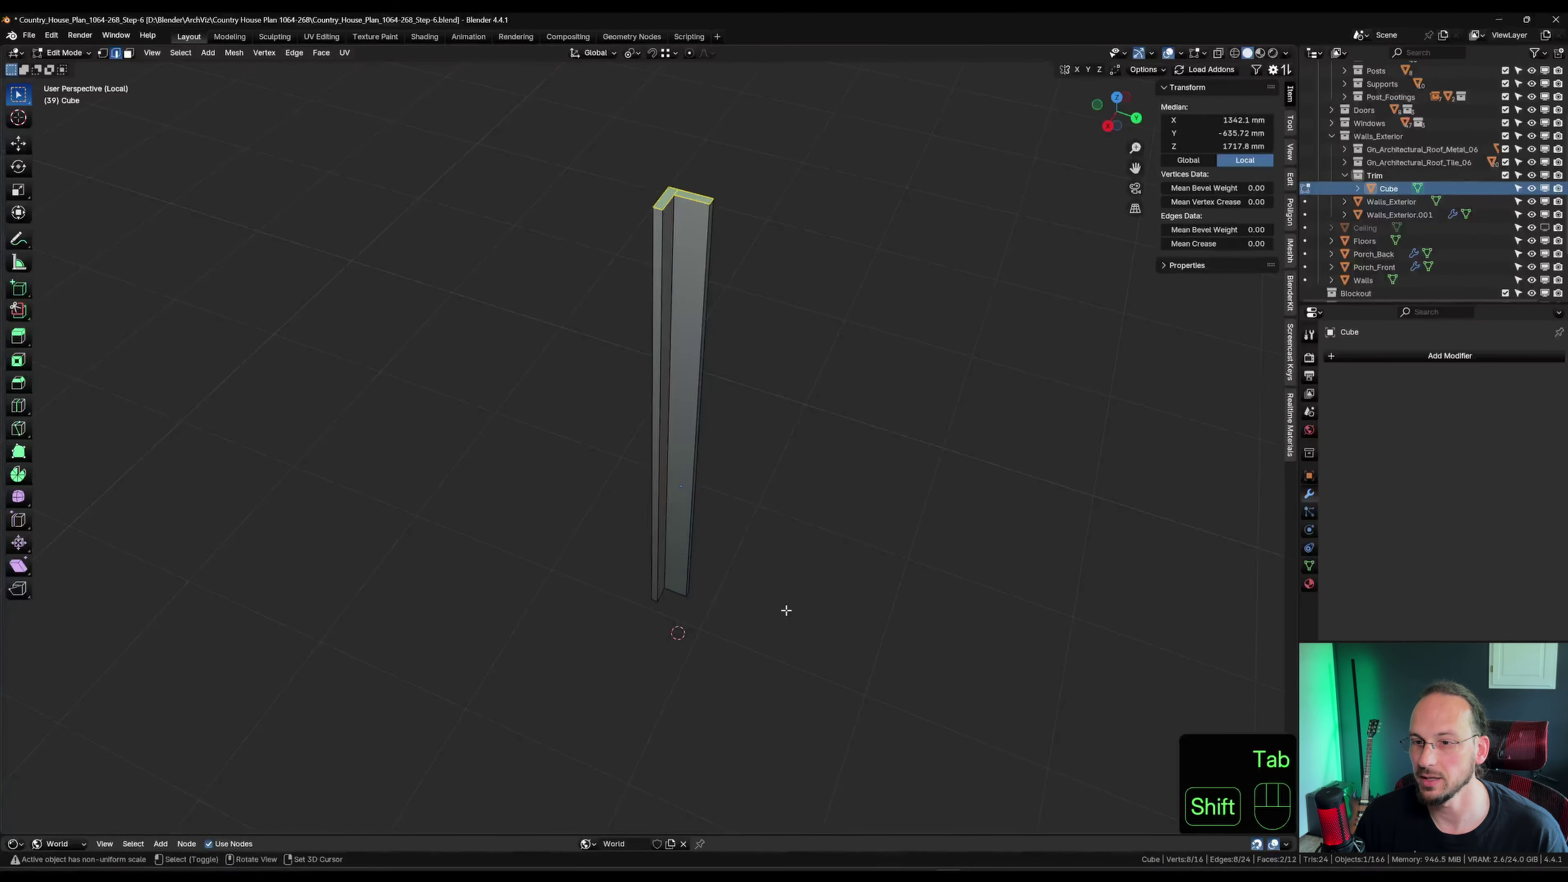
{"action": "middle_click_drag", "start_coordinate": [784, 609], "coordinate": [734, 413], "text": "shift"}
{"action": "left_click_drag", "start_coordinate": [537, 512], "coordinate": [963, 763], "text": "shift"}
{"action": "middle_click_drag", "start_coordinate": [805, 303], "coordinate": [812, 384]}
{"action": "left_click", "coordinate": [666, 417], "text": "shift"}
{"action": "left_click", "coordinate": [753, 427], "text": "shift"}
{"action": "middle_click_drag", "start_coordinate": [755, 426], "coordinate": [615, 434]}
{"action": "right_click", "coordinate": [613, 610]}
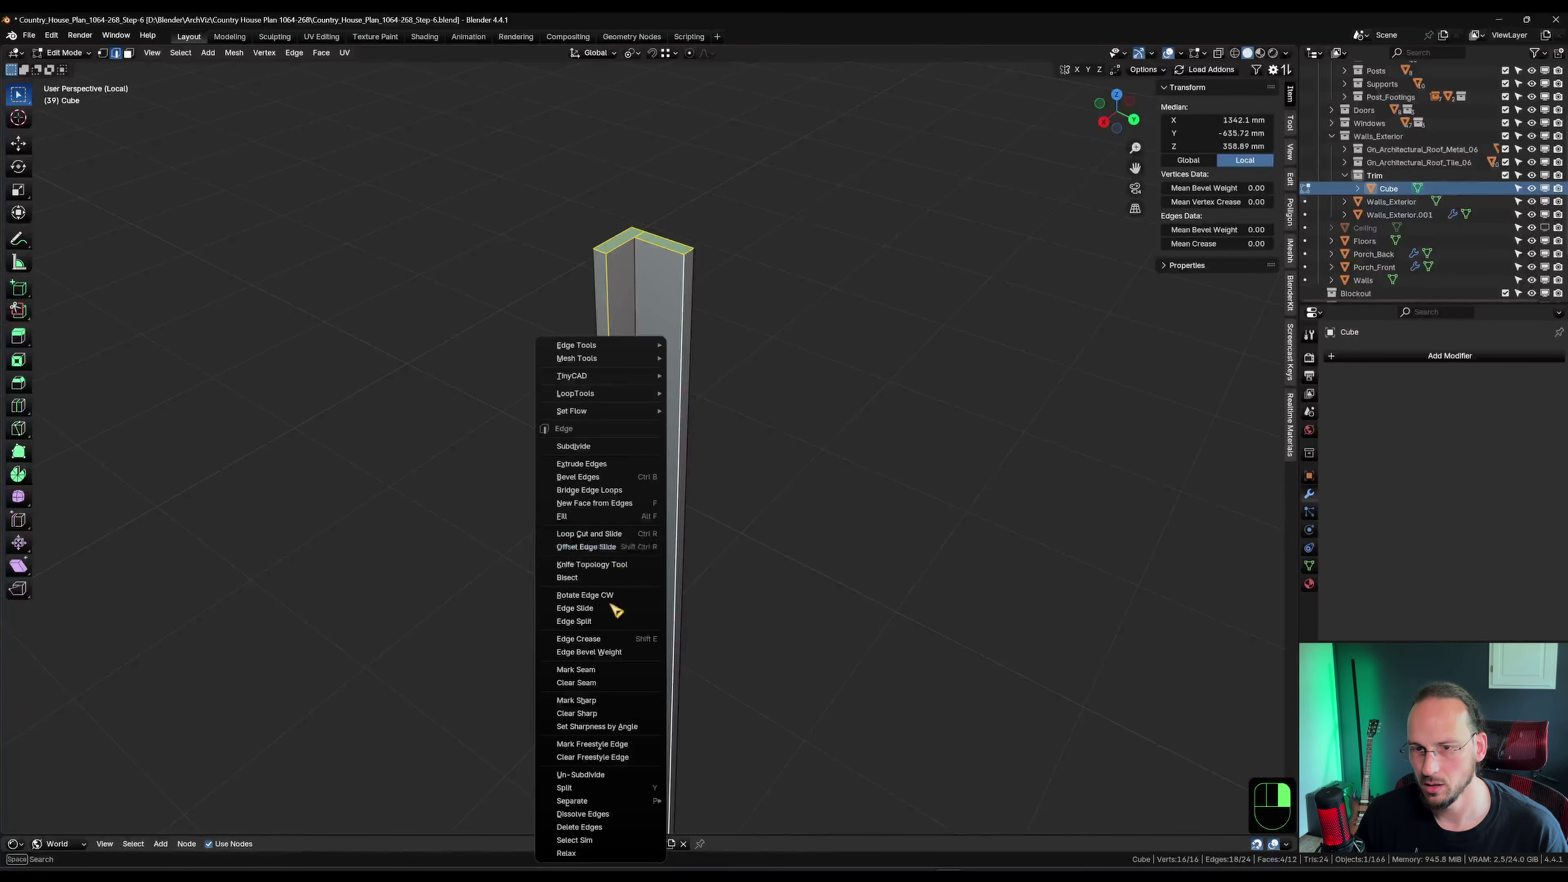
{"action": "left_click", "coordinate": [580, 671]}
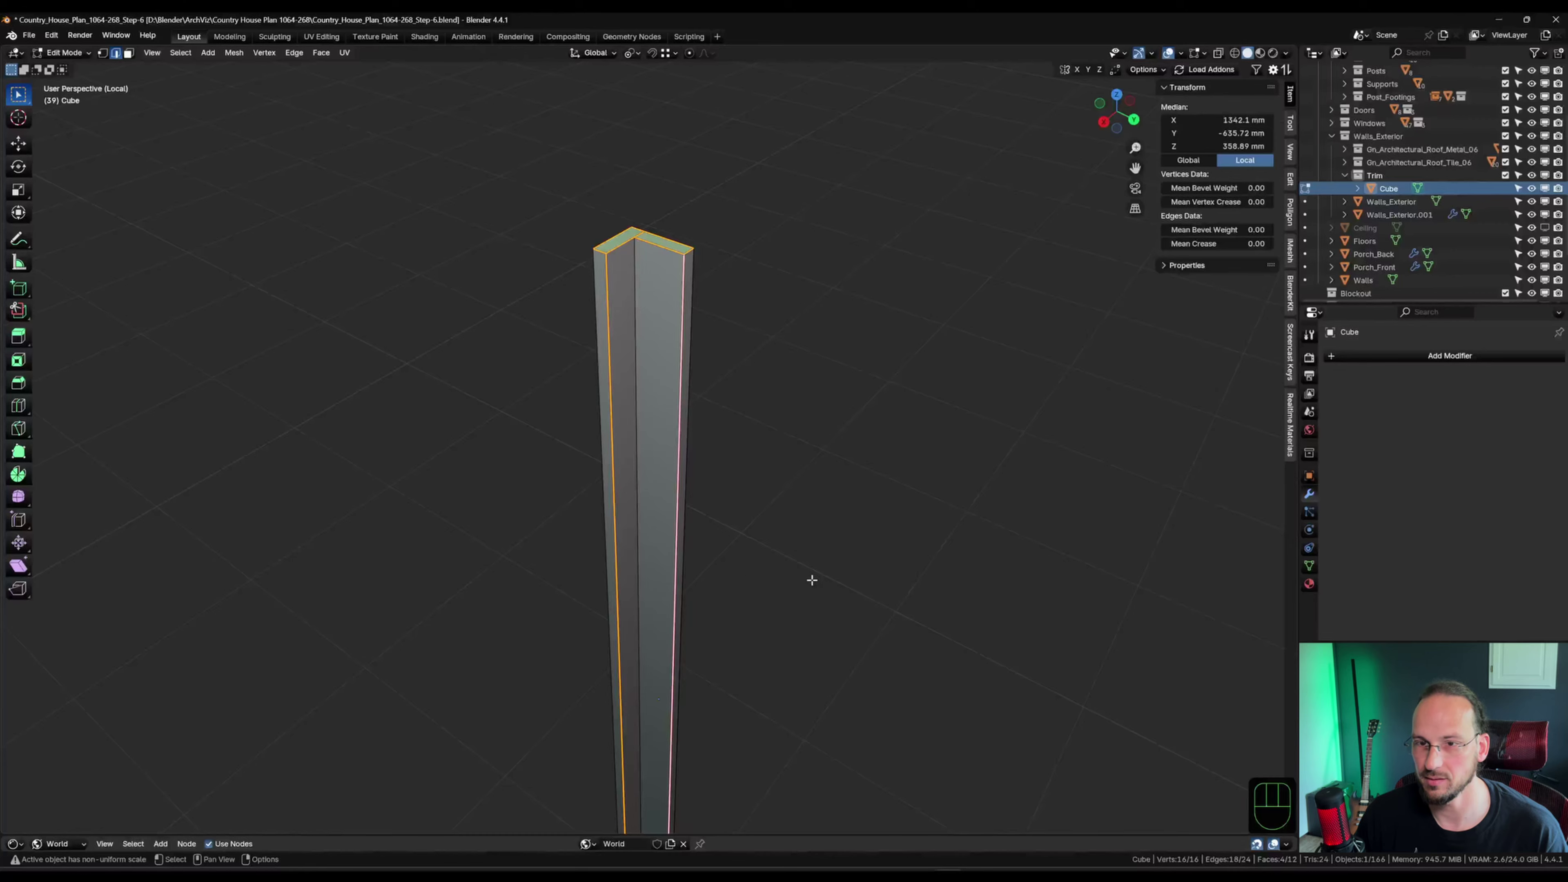
Apply the scale of the corner trim object.
{"action": "key", "text": "Tab"}
{"action": "key", "text": "ctrl+a"}
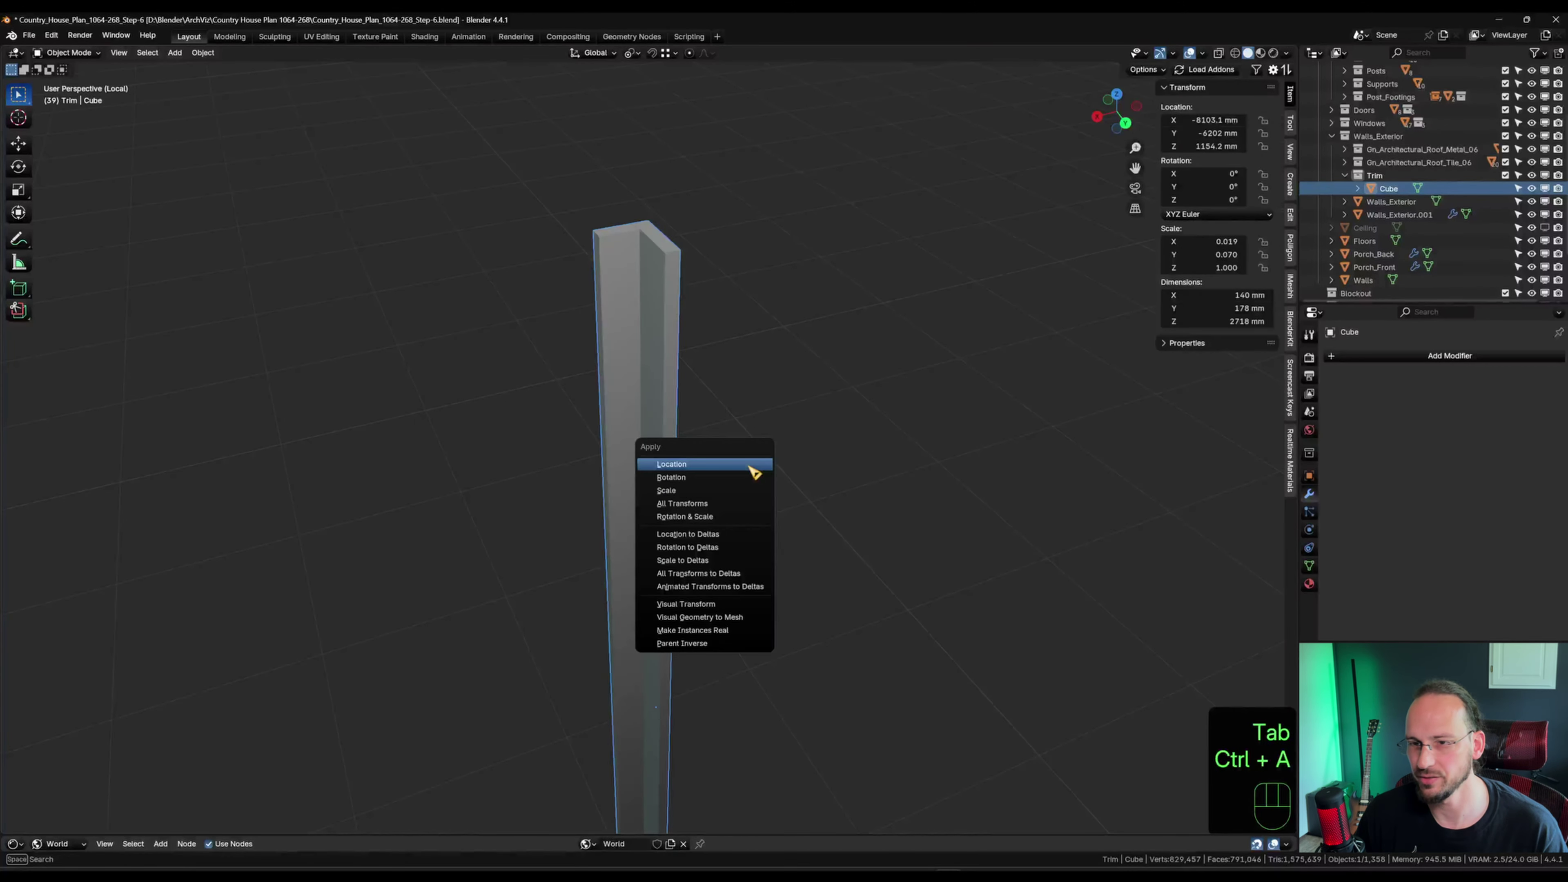
{"action": "left_click", "coordinate": [708, 498]}
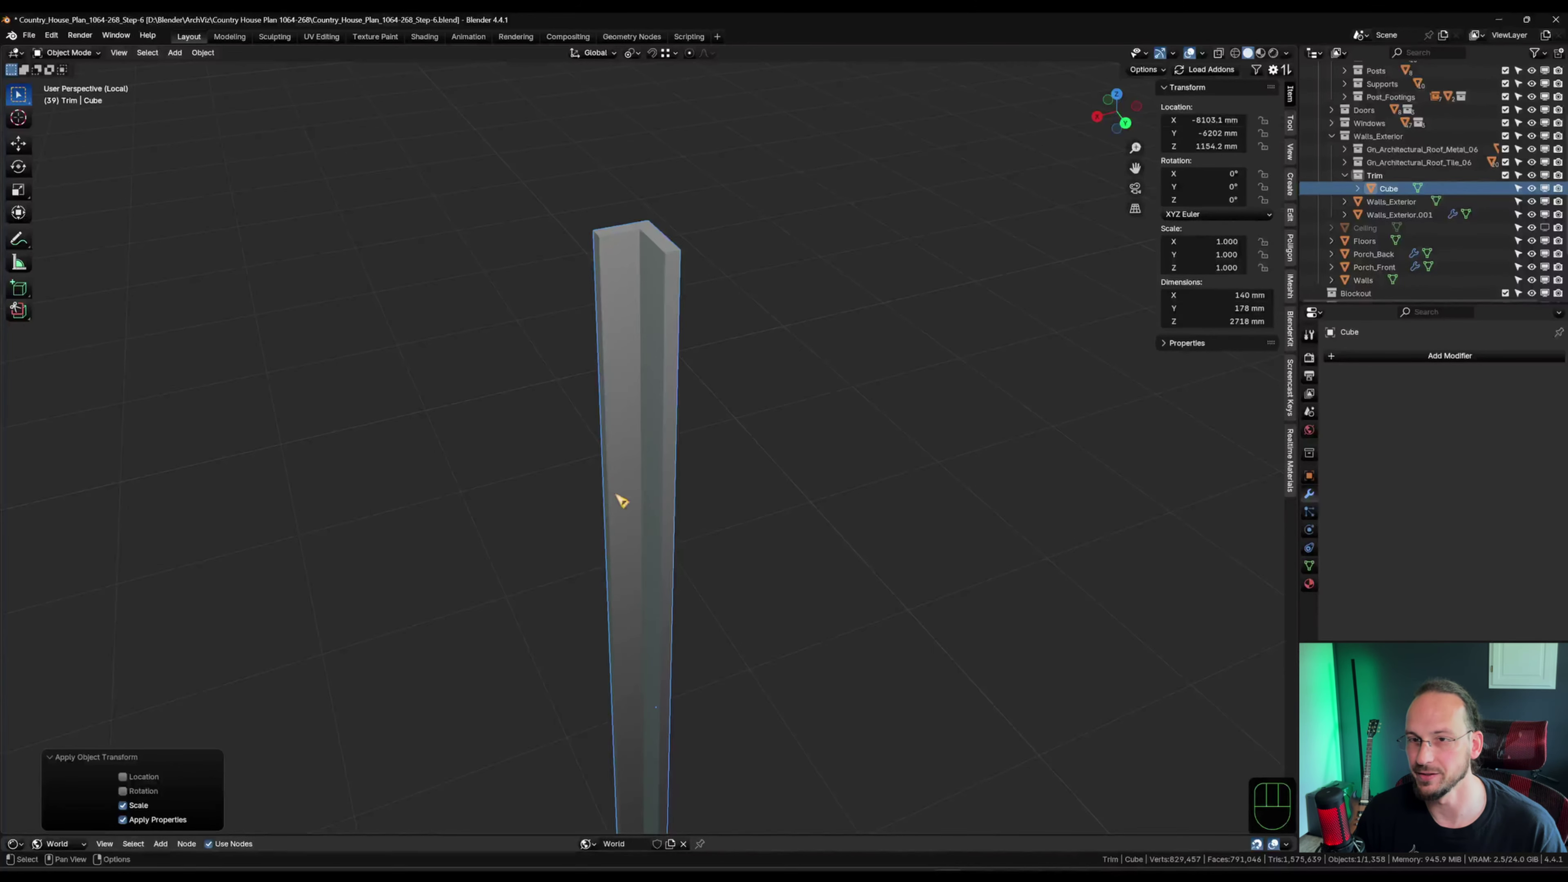
{"action": "middle_click_drag", "start_coordinate": [578, 466], "coordinate": [645, 464]}
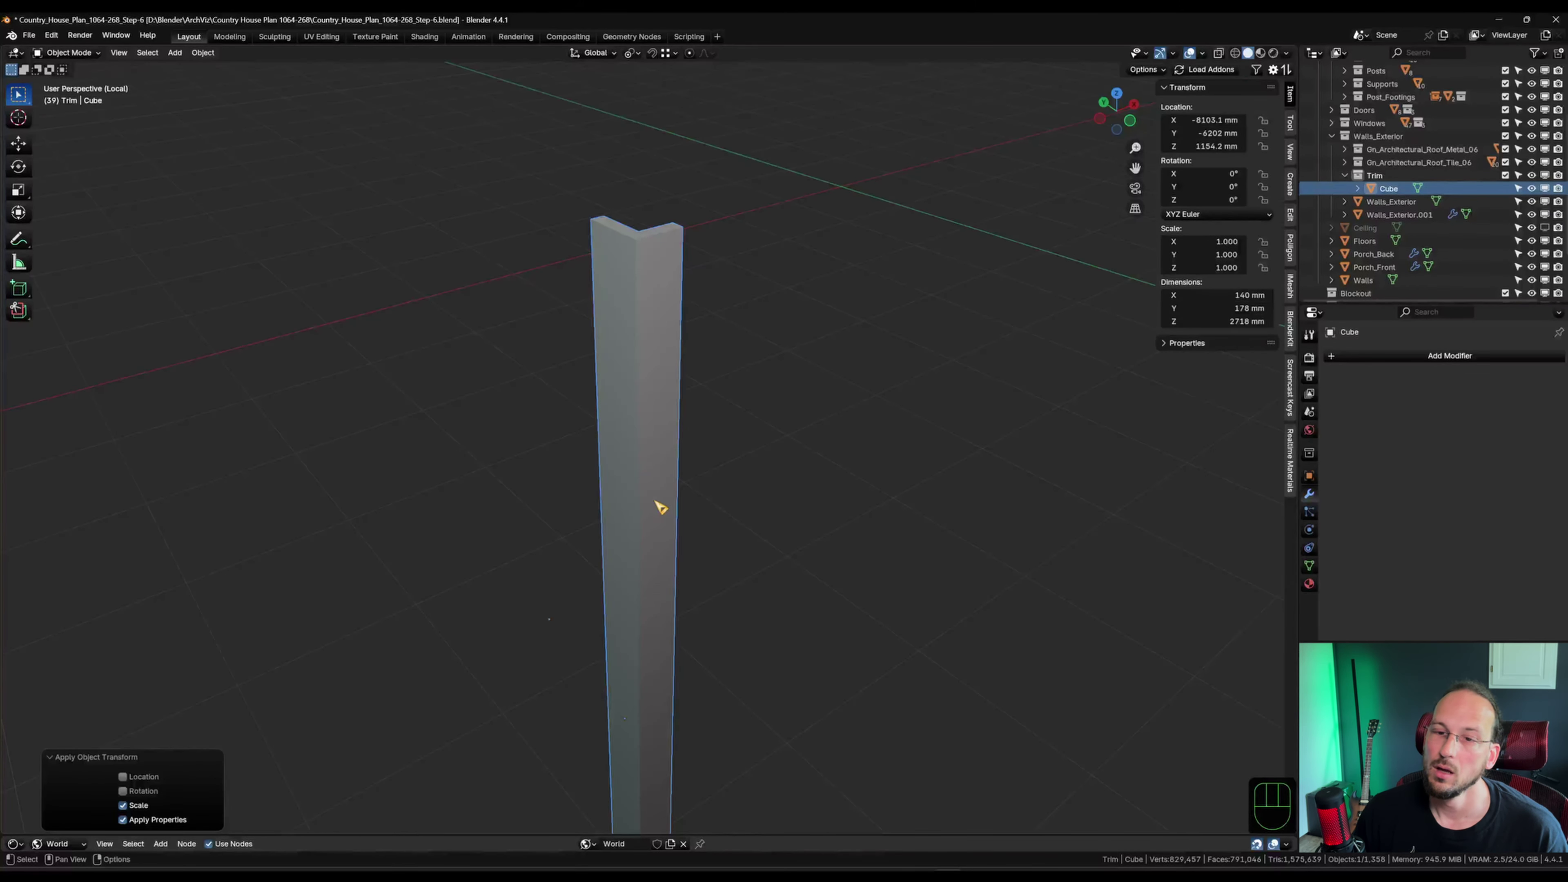
UV unwrap all faces of the corner trim with the Angle Based method.
{"action": "key", "text": "Tab"}
{"action": "key", "text": "a"}
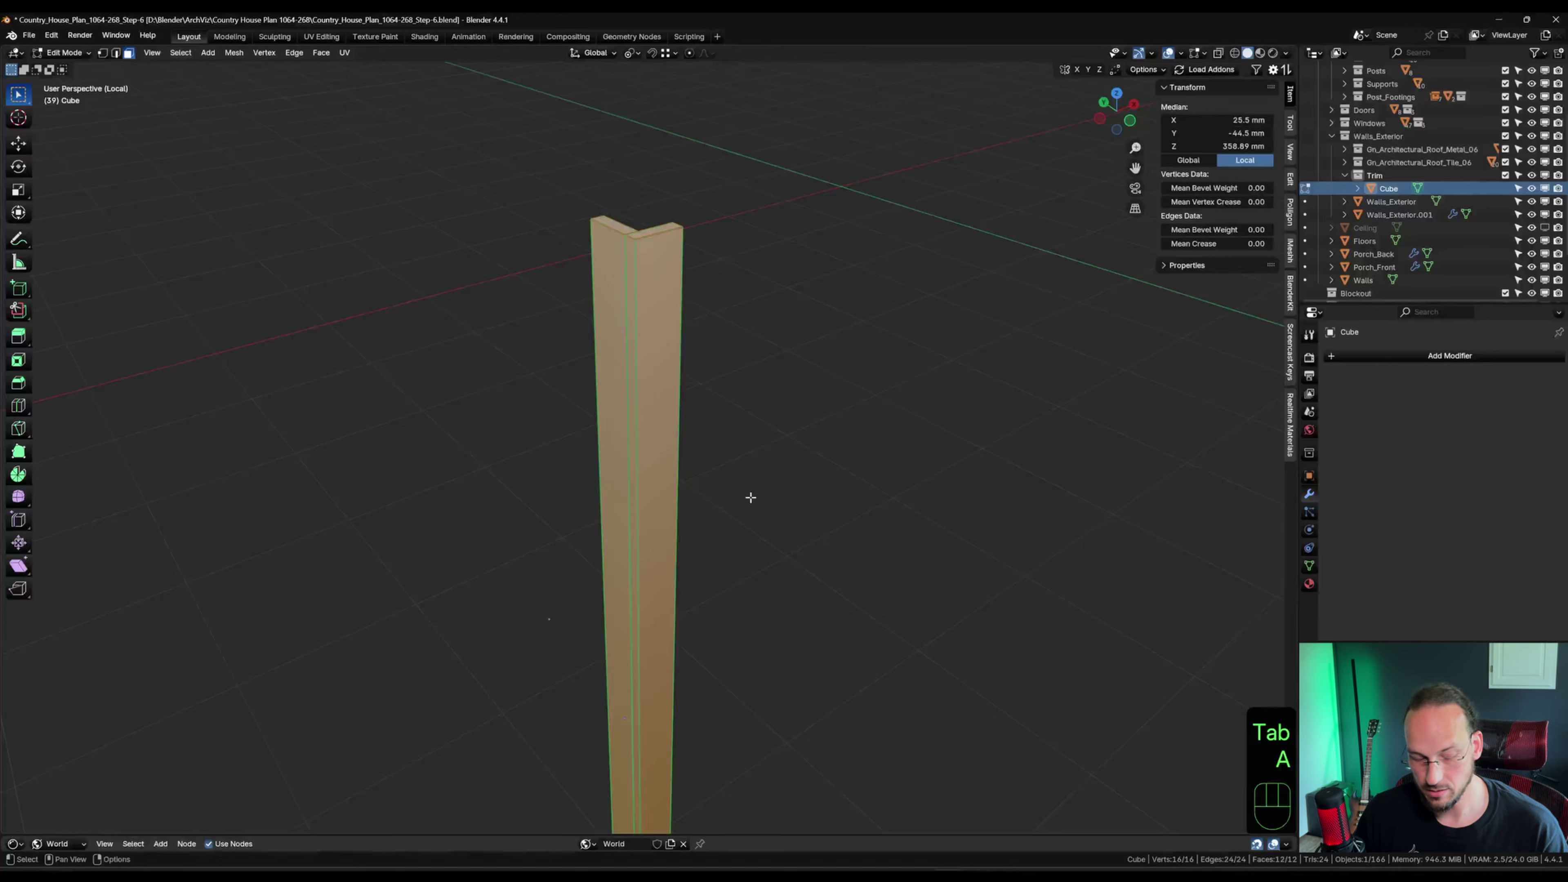
{"action": "key", "text": "u"}
{"action": "left_click", "coordinate": [713, 438]}
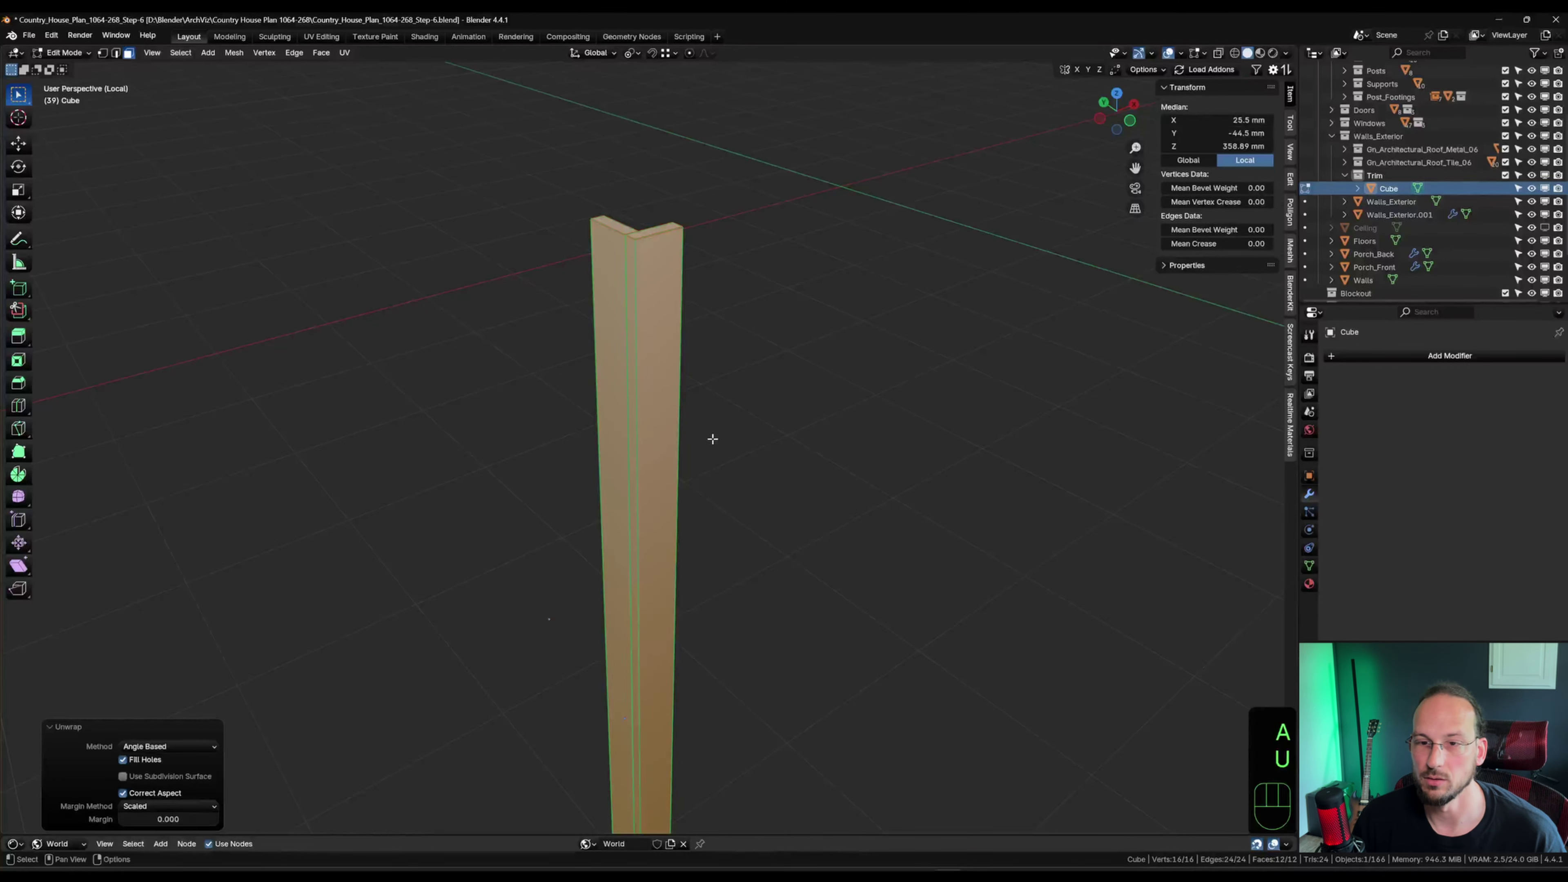
{"action": "key", "text": "Tab"}
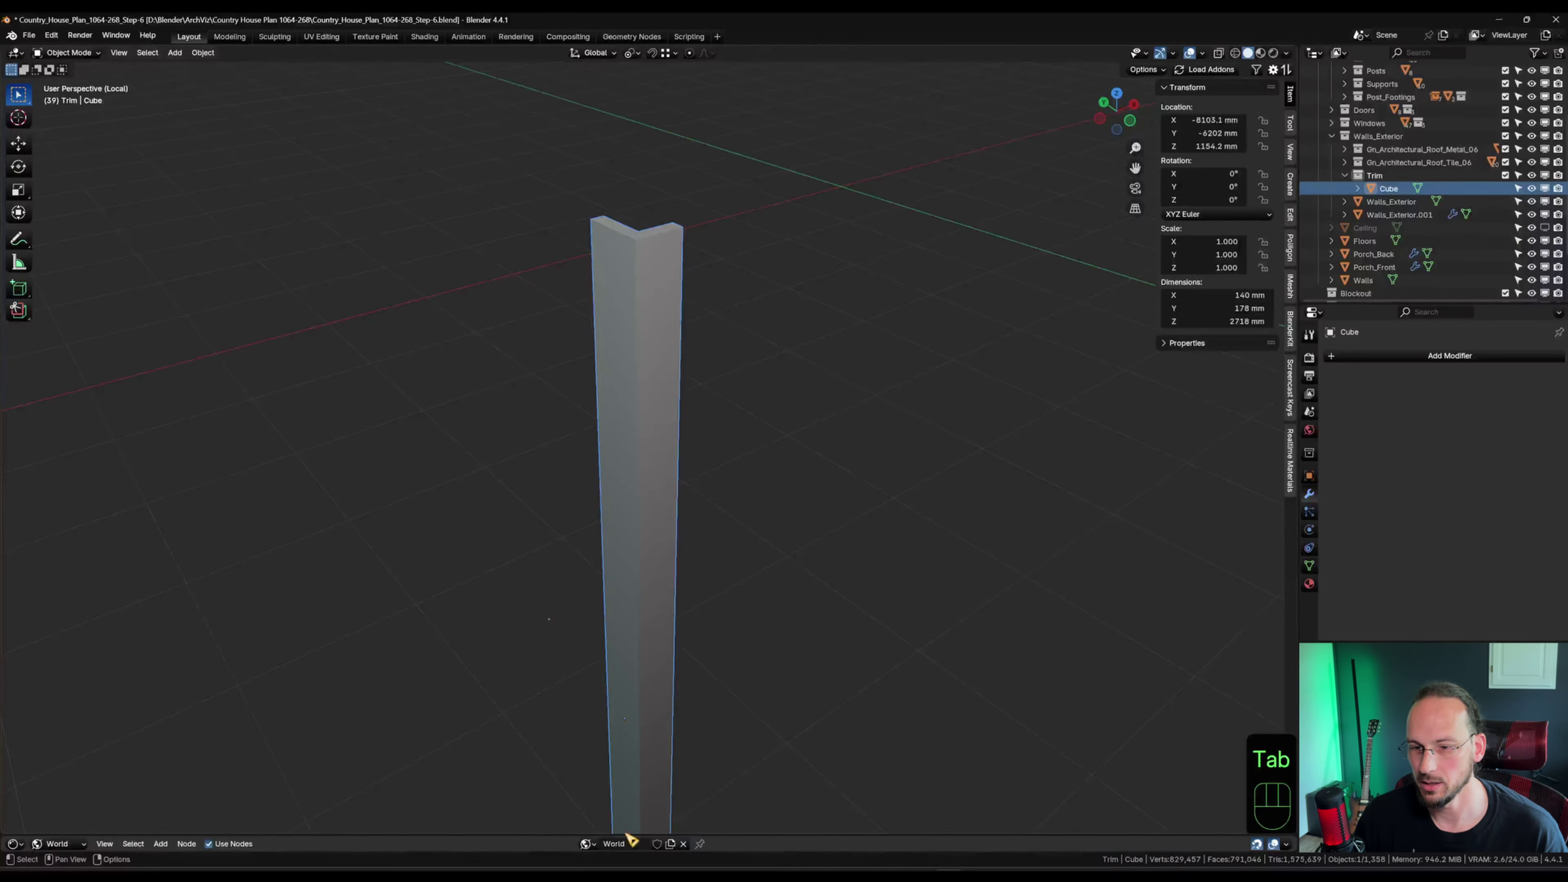
Assign the existing Natural Oak Wood Veneer material to the corner trim.
{"action": "left_click", "coordinate": [1310, 585]}
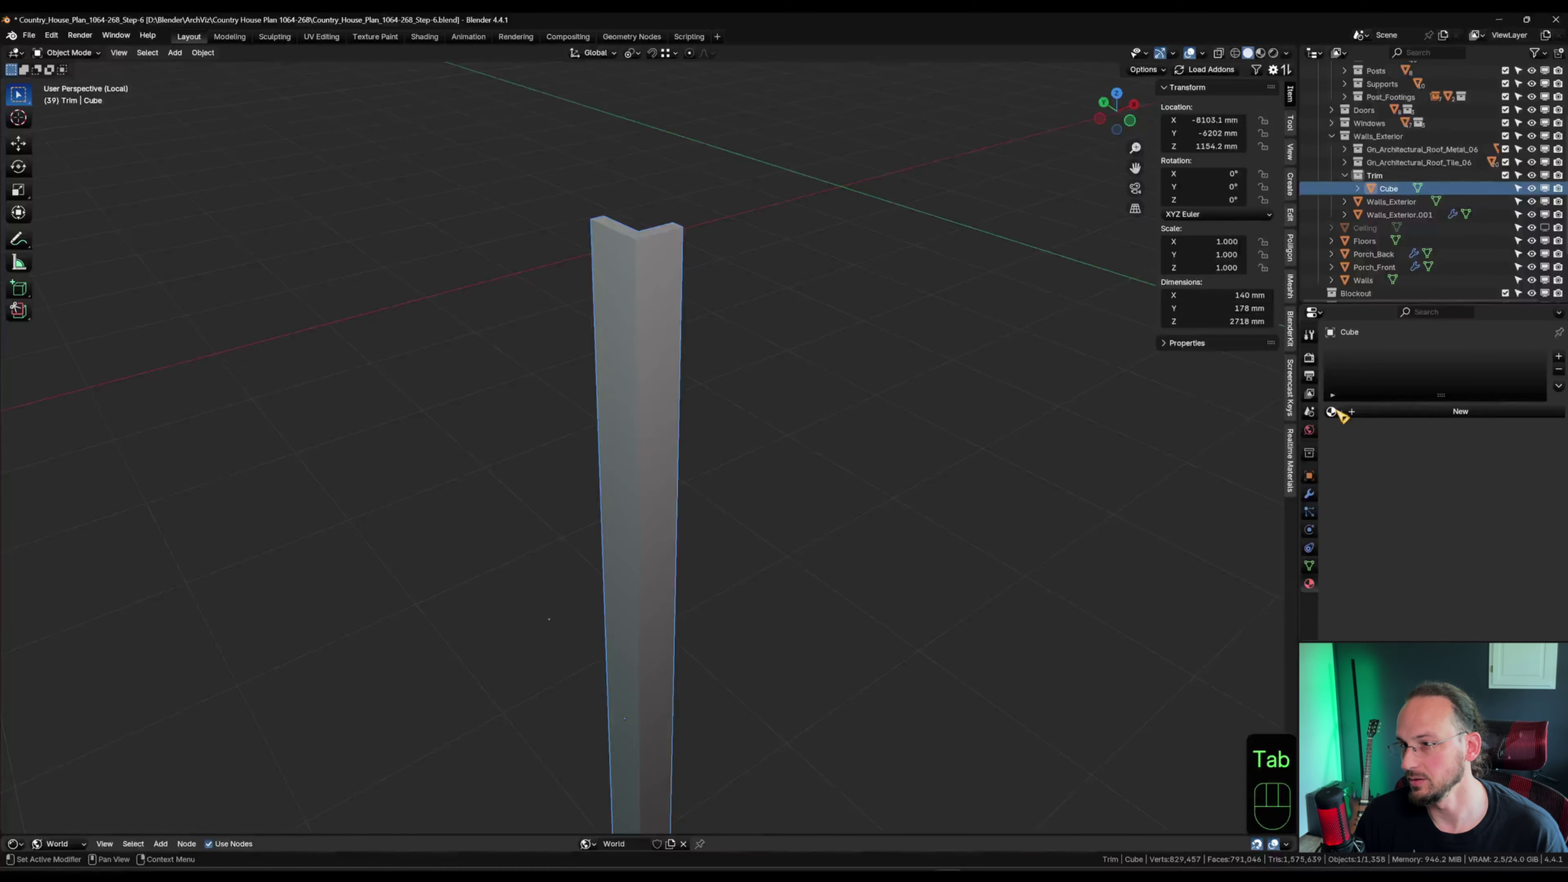
{"action": "left_click", "coordinate": [1334, 413]}
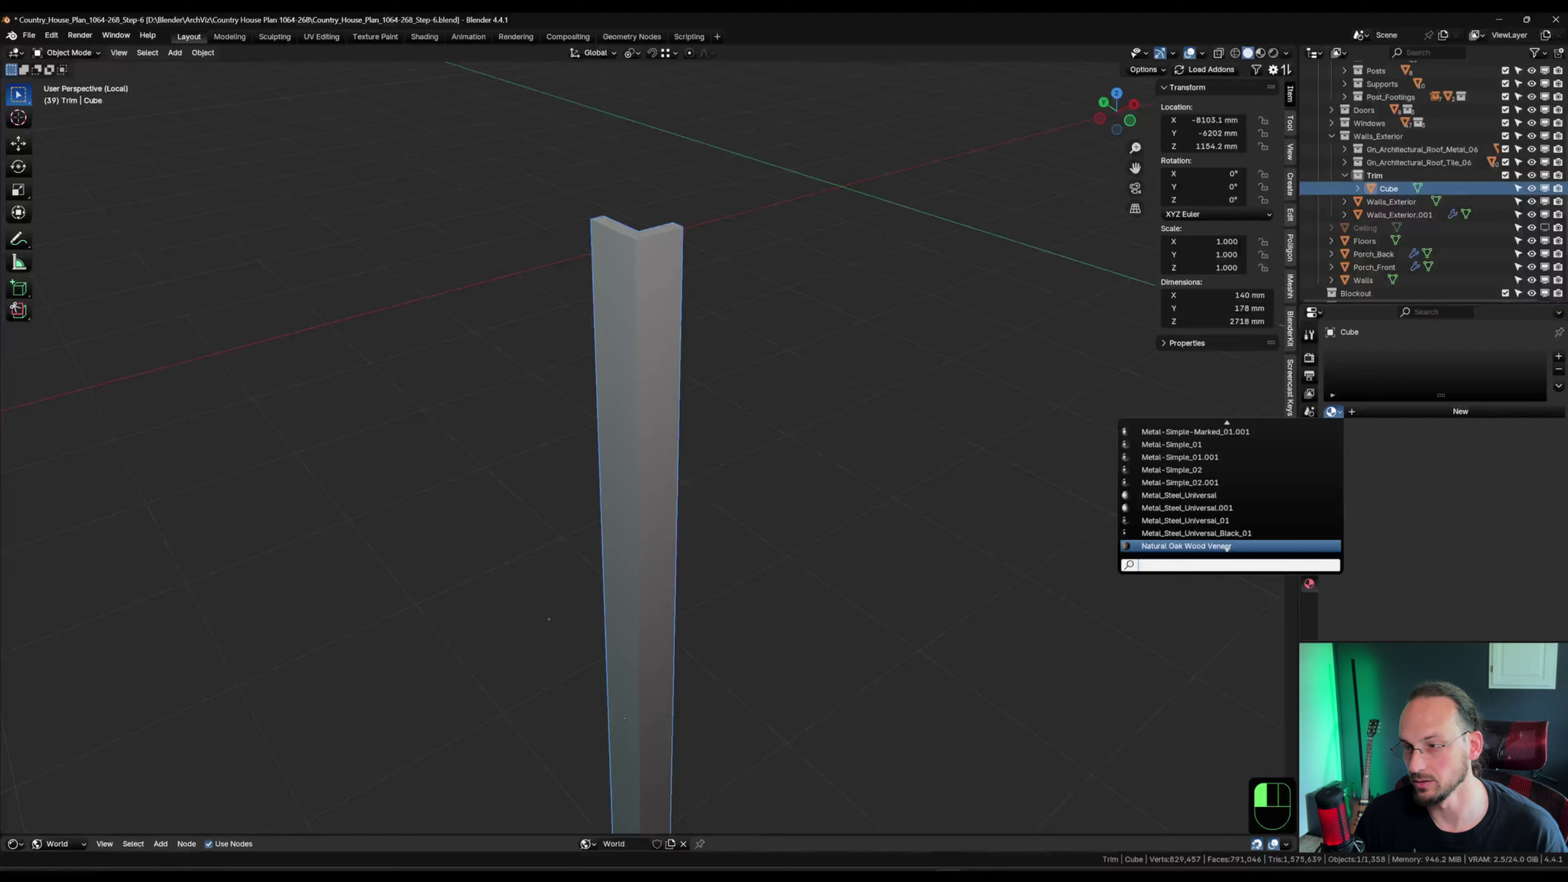
{"action": "left_click", "coordinate": [1226, 546]}
Add a Bevel modifier to the corner trim with a 2 mm amount, 4 segments and Harden Normals enabled.
{"action": "left_click", "coordinate": [1310, 495]}
{"action": "left_click", "coordinate": [1391, 358]}
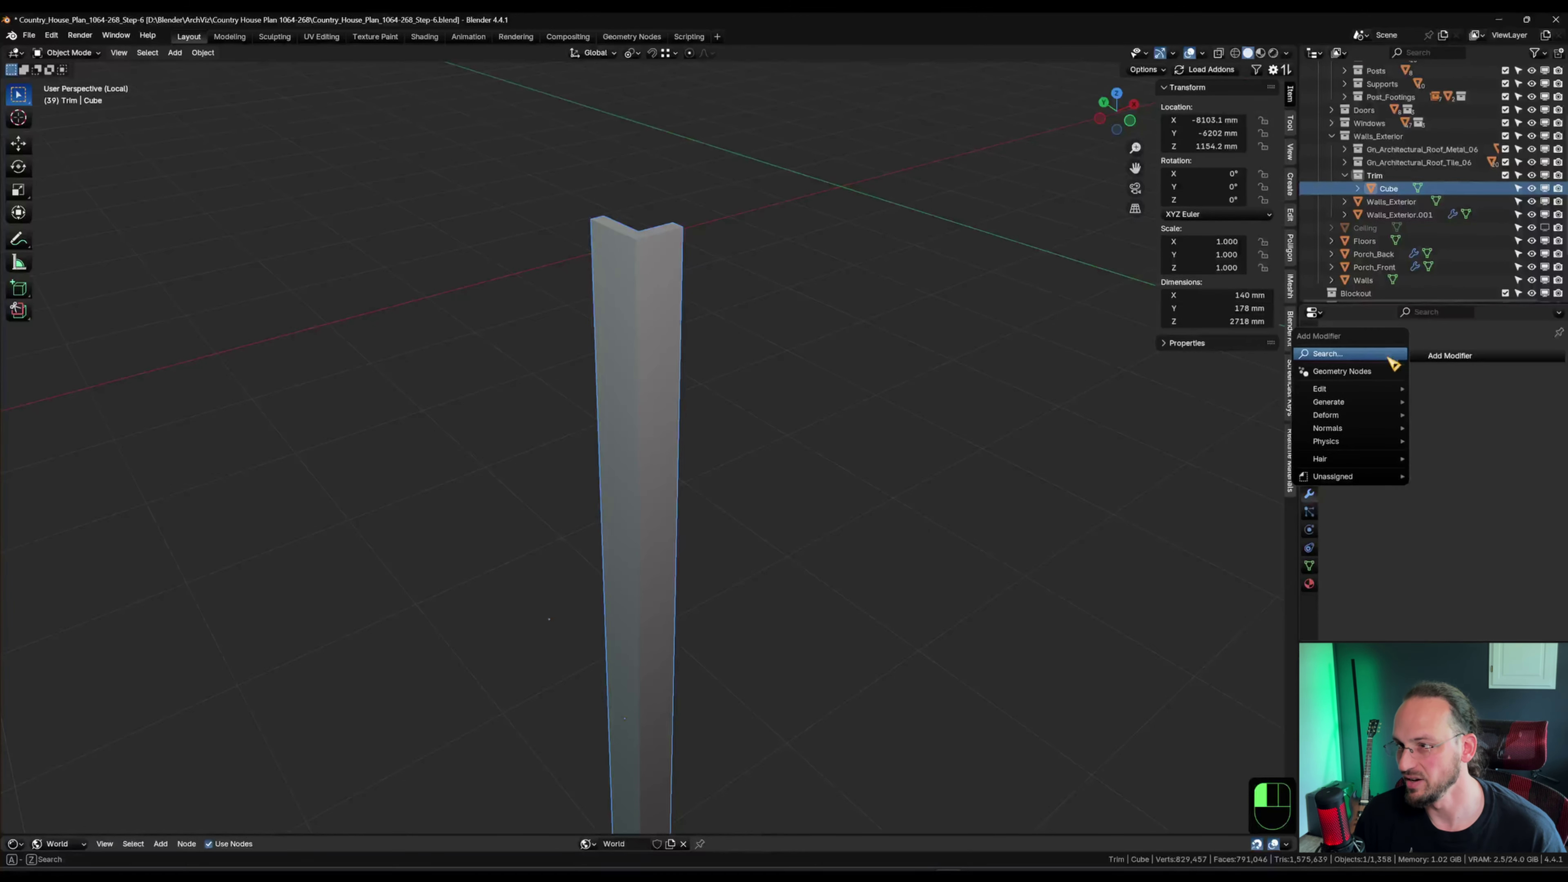
{"action": "mouse_move", "coordinate": [1354, 405]}
{"action": "left_click", "coordinate": [1484, 420]}
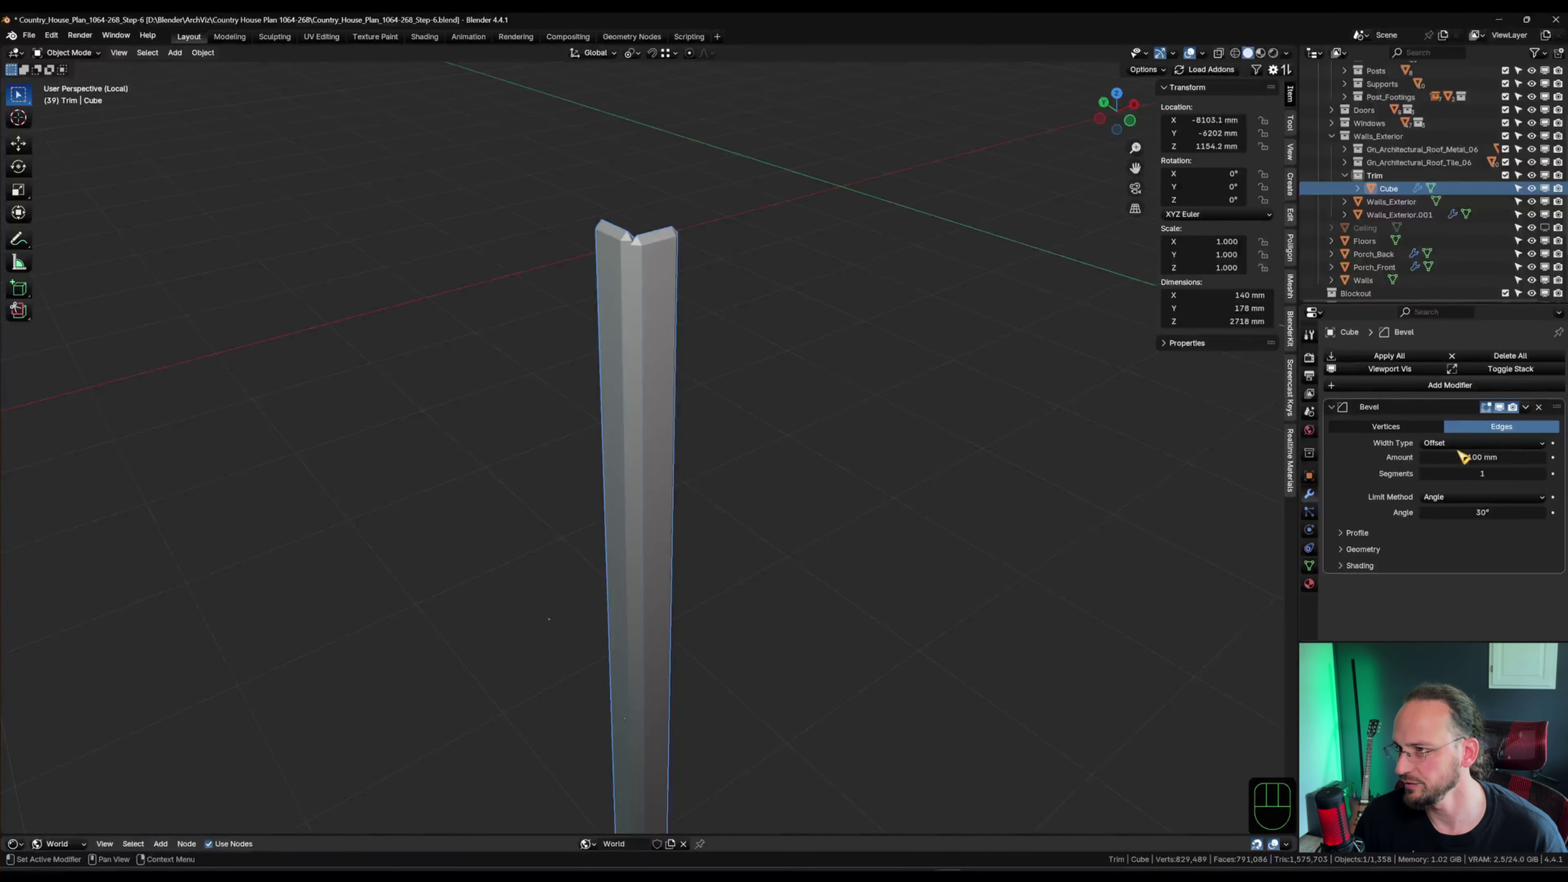
{"action": "left_click", "coordinate": [1503, 456]}
{"action": "type", "text": "2"}
{"action": "key", "text": "Return"}
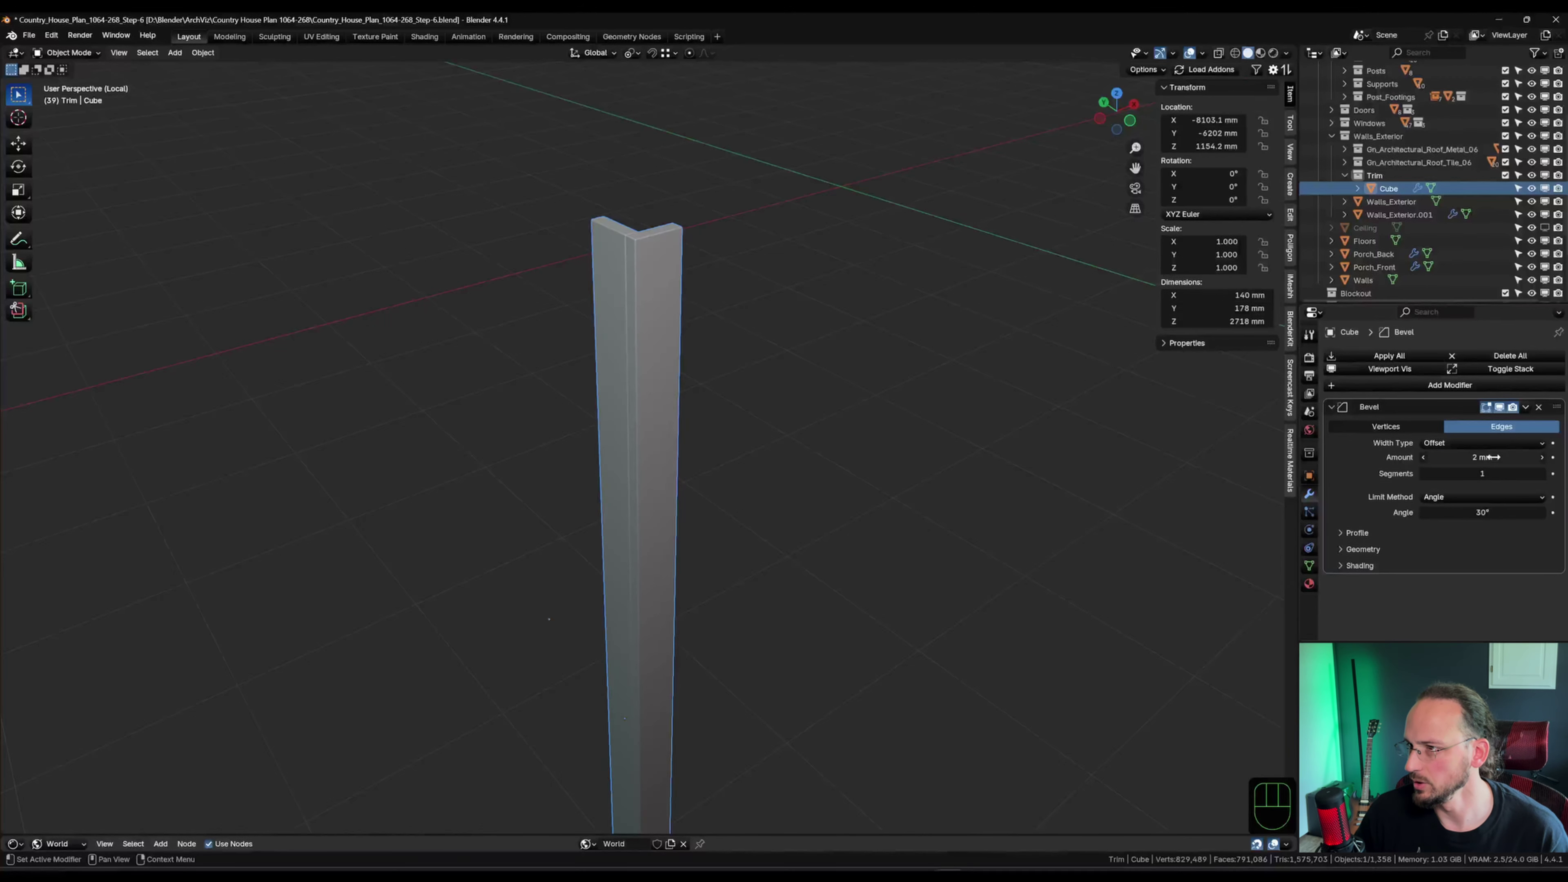
{"action": "left_click", "coordinate": [1542, 473]}
{"action": "type", "text": "4"}
{"action": "key", "text": "Return"}
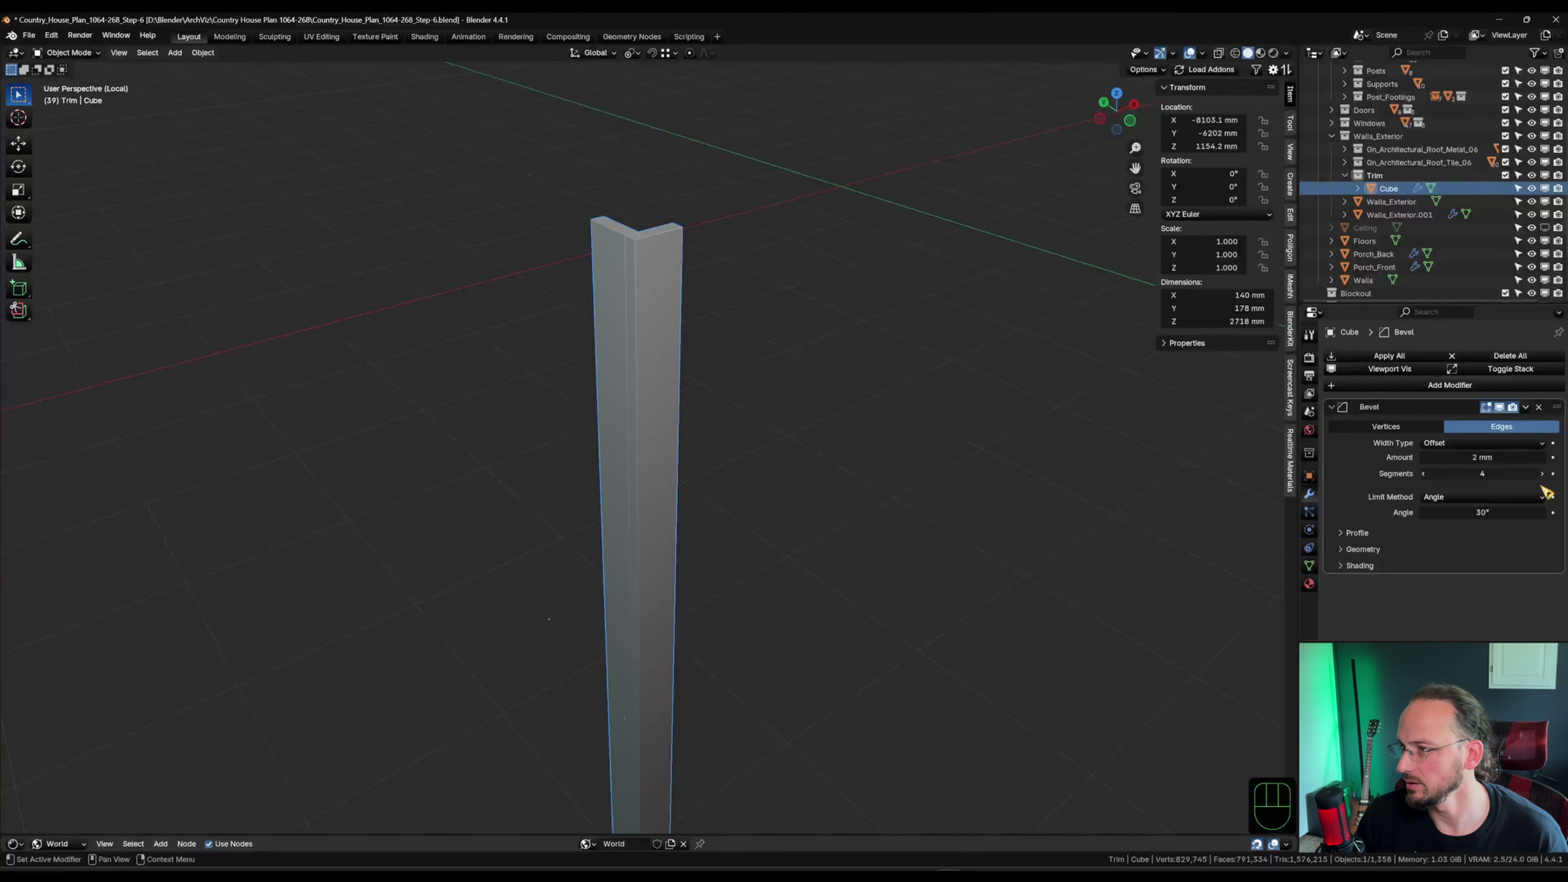
{"action": "left_click", "coordinate": [1360, 566]}
Leave local view and switch the viewport to rendered shading to check the trim on the house corner.
{"action": "scroll", "coordinate": [440, 307], "scroll_direction": "up", "scroll_amount": 5}
{"action": "middle_click_drag", "start_coordinate": [895, 448], "coordinate": [1110, 301], "text": "shift"}
{"action": "key", "text": "KP_Divide"}
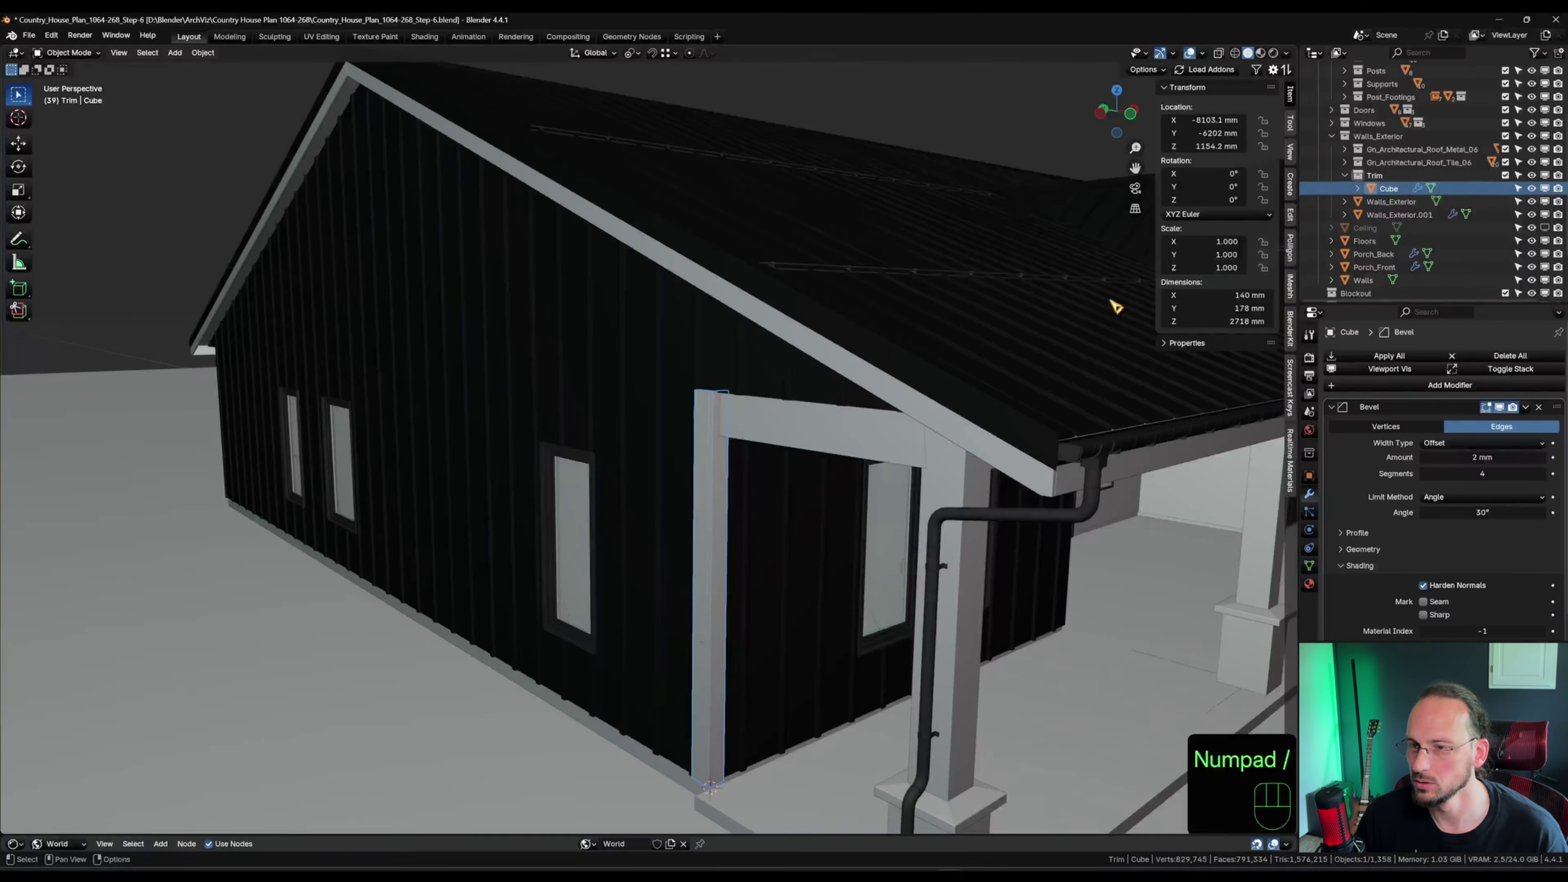
{"action": "left_click", "coordinate": [1273, 53]}
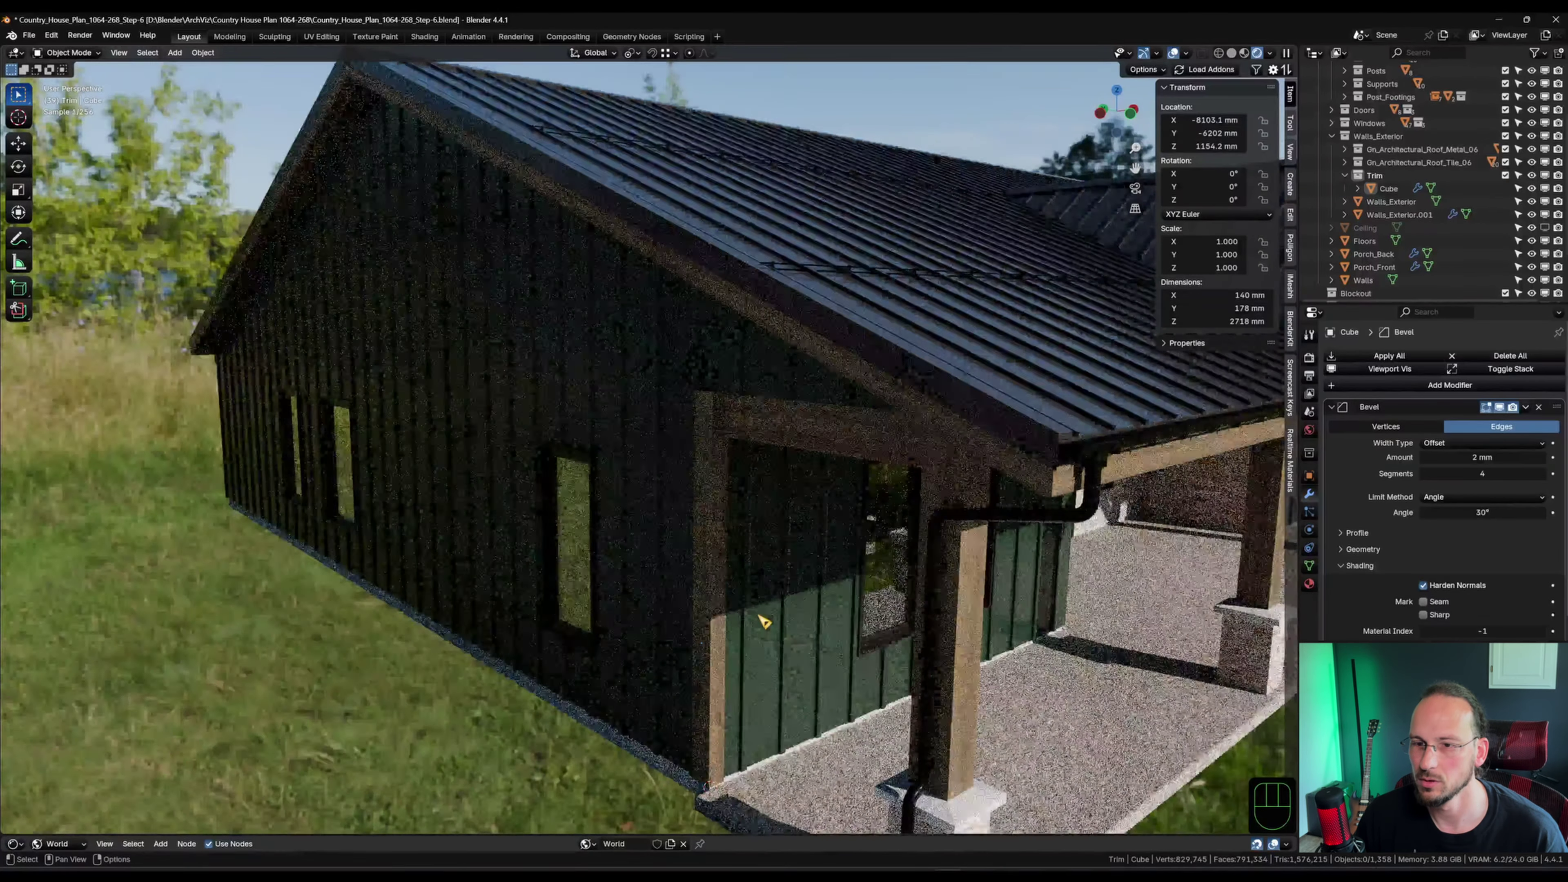
{"action": "middle_click_drag", "start_coordinate": [764, 621], "coordinate": [613, 510]}
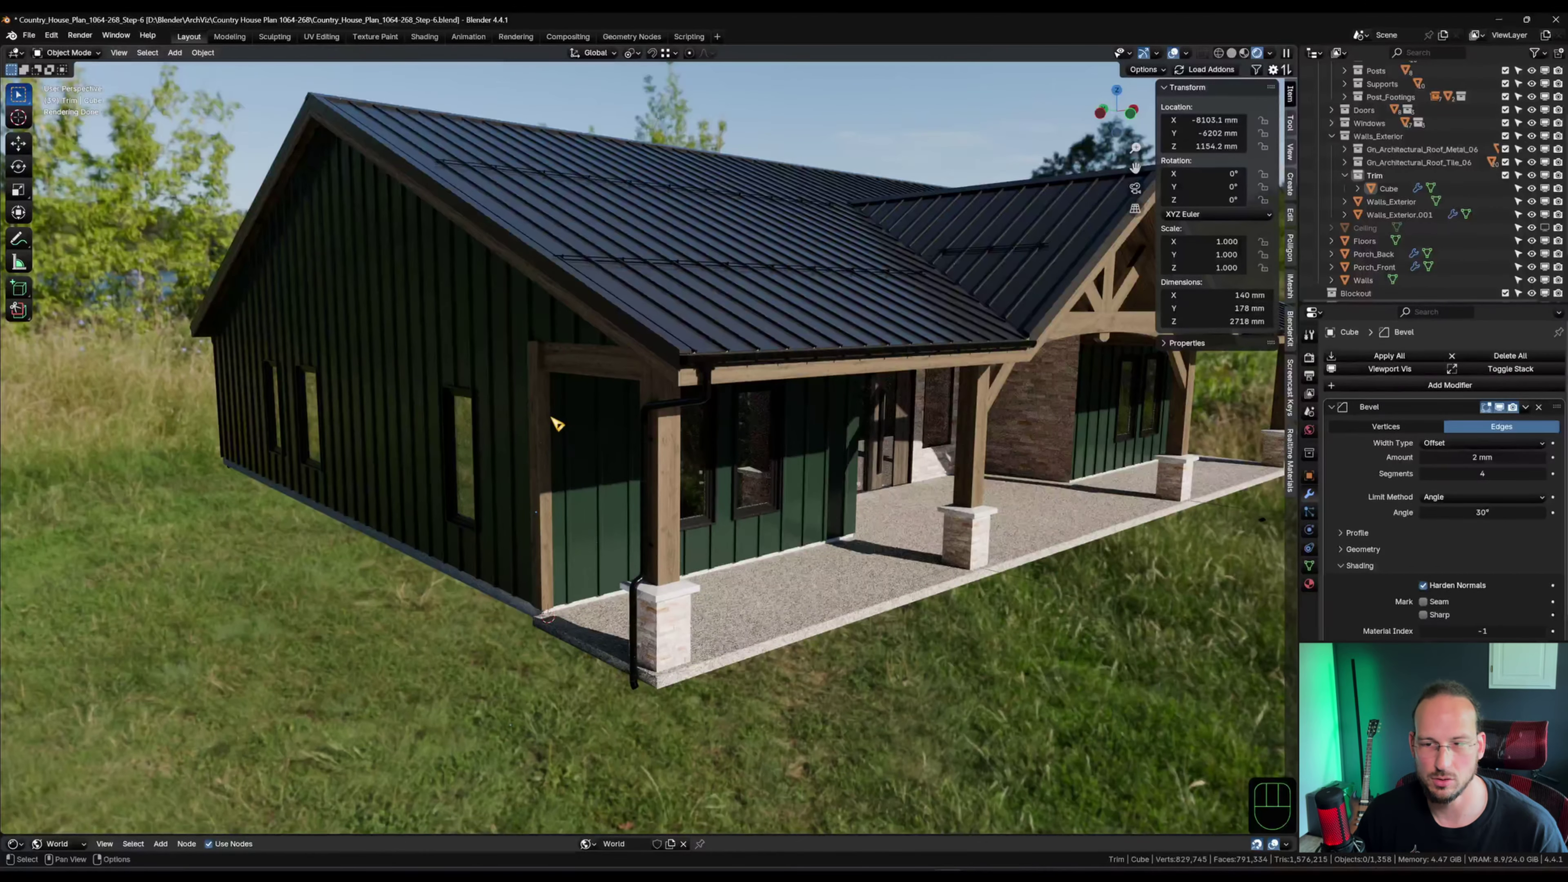
Examine the corner trims around the house, including the gable-end corners and the inner wall corner of the shingle-clad porch.
{"action": "middle_click_drag", "start_coordinate": [1047, 492], "coordinate": [926, 457], "text": "shift"}
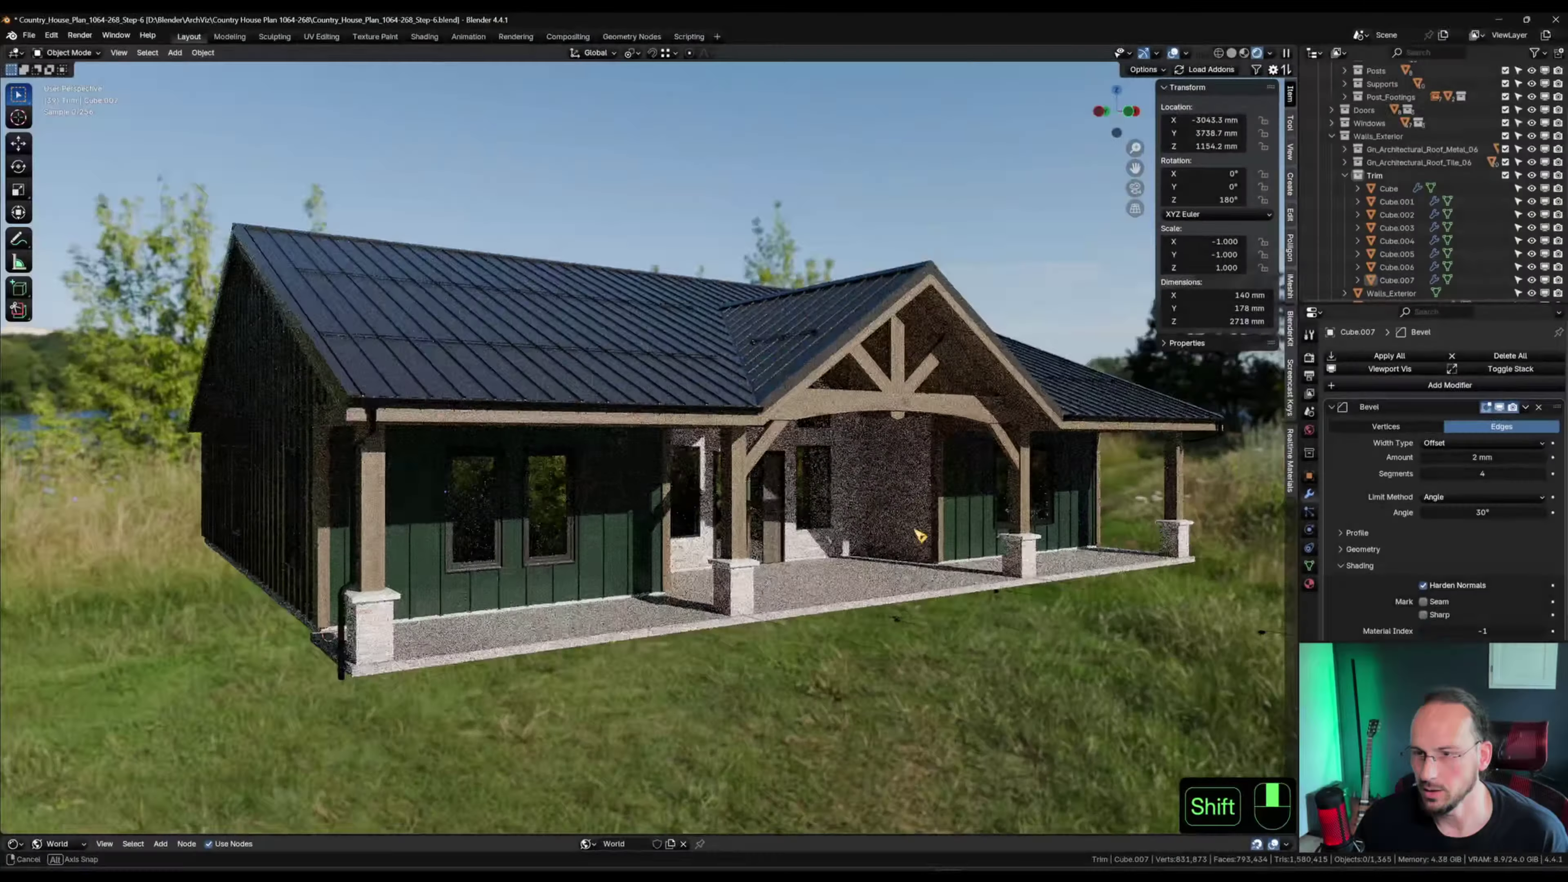
{"action": "middle_click_drag", "start_coordinate": [920, 536], "coordinate": [571, 408]}
{"action": "scroll", "coordinate": [571, 407], "scroll_direction": "up", "scroll_amount": 4}
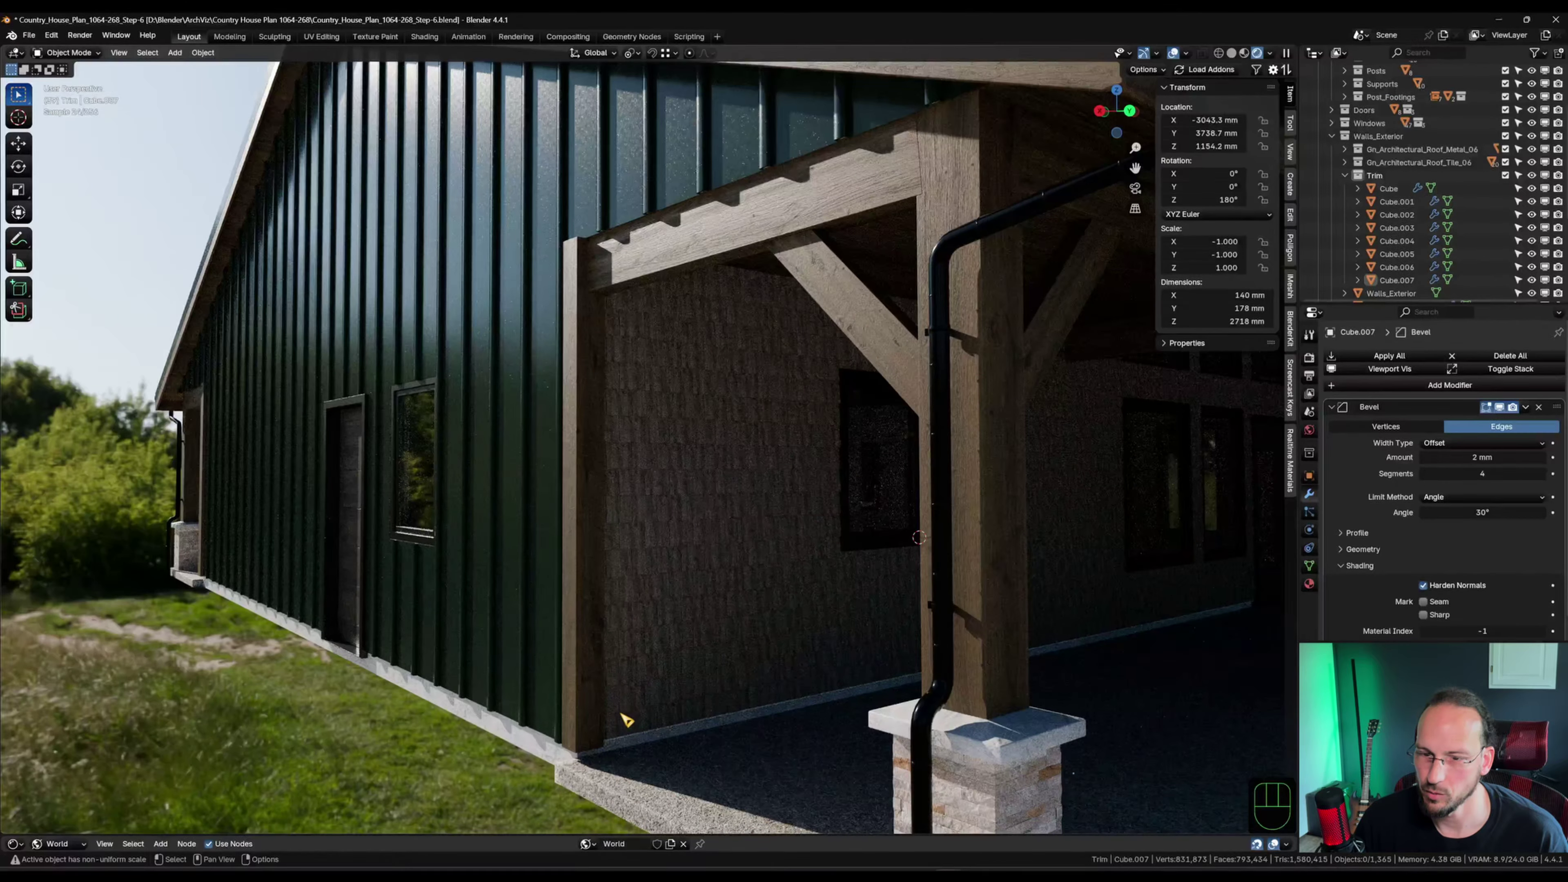
{"action": "scroll", "coordinate": [569, 520], "scroll_direction": "down", "scroll_amount": 4}
{"action": "middle_click_drag", "start_coordinate": [578, 522], "coordinate": [628, 548], "text": "shift"}
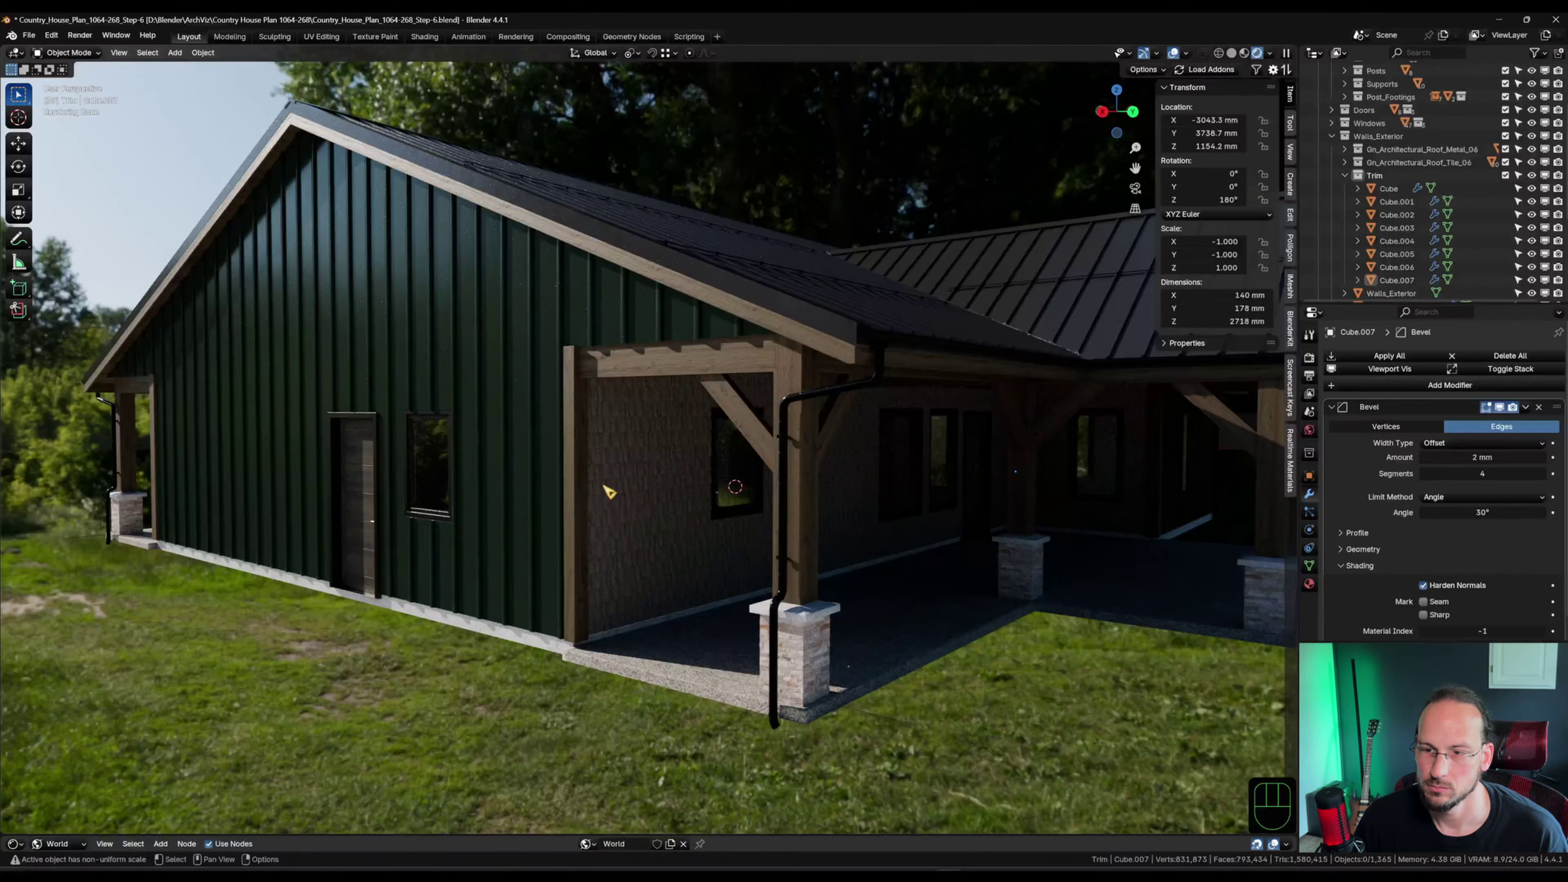
{"action": "middle_click_drag", "start_coordinate": [1012, 506], "coordinate": [634, 483]}
{"action": "scroll", "coordinate": [588, 498], "scroll_direction": "up", "scroll_amount": 5}
{"action": "scroll", "coordinate": [634, 482], "scroll_direction": "up", "scroll_amount": 2}
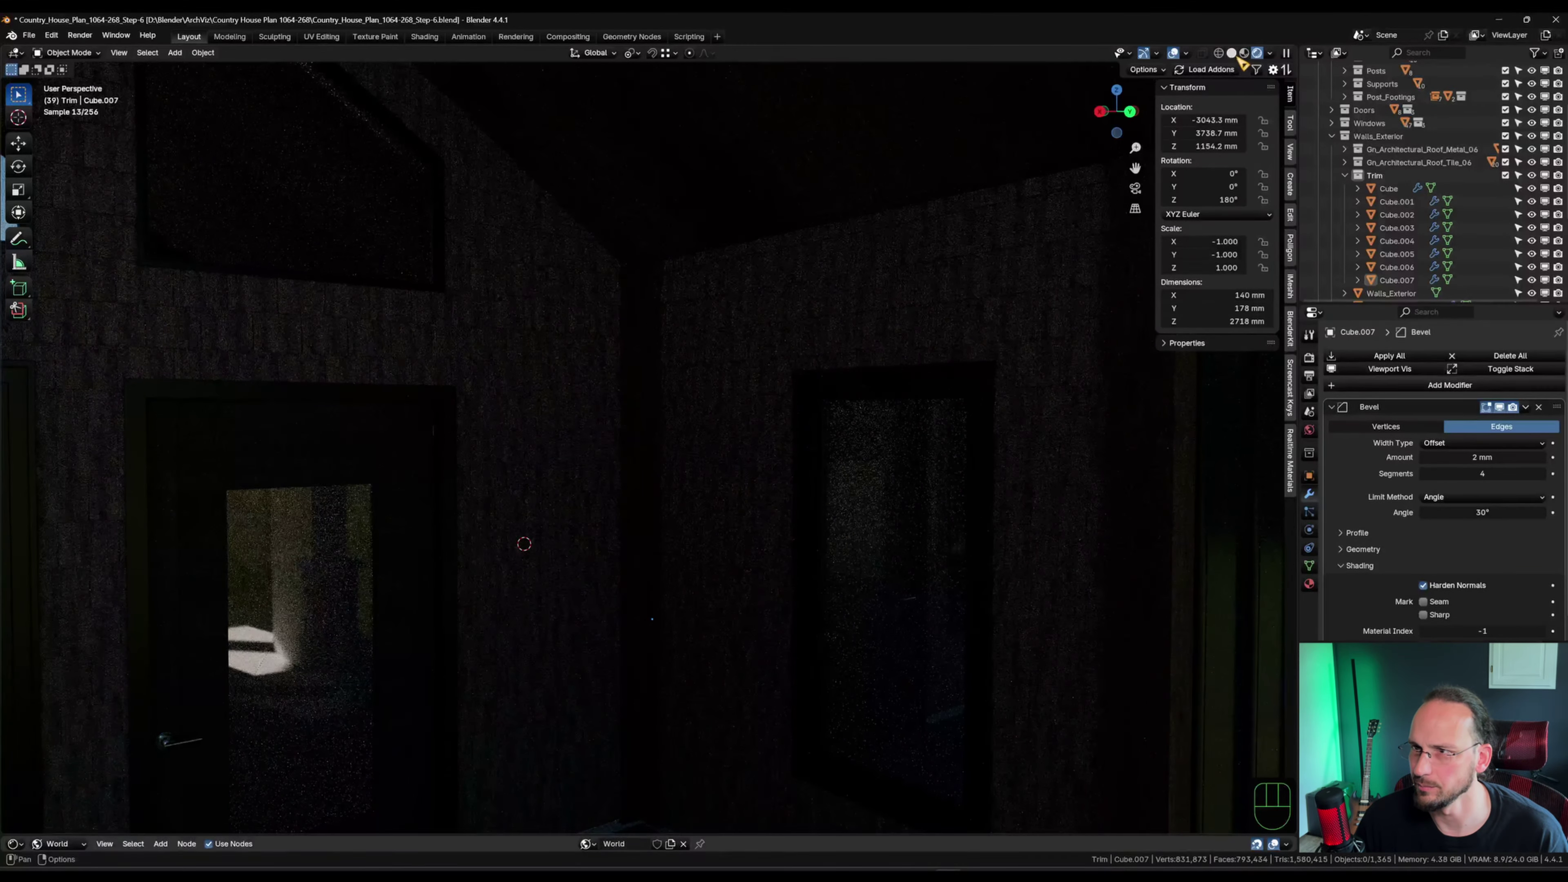
Raise the HDRI rotation in the world's ground projection node to light the shingle-clad porch, and inspect its corner trims.
{"action": "left_click_drag", "start_coordinate": [412, 834], "coordinate": [490, 422]}
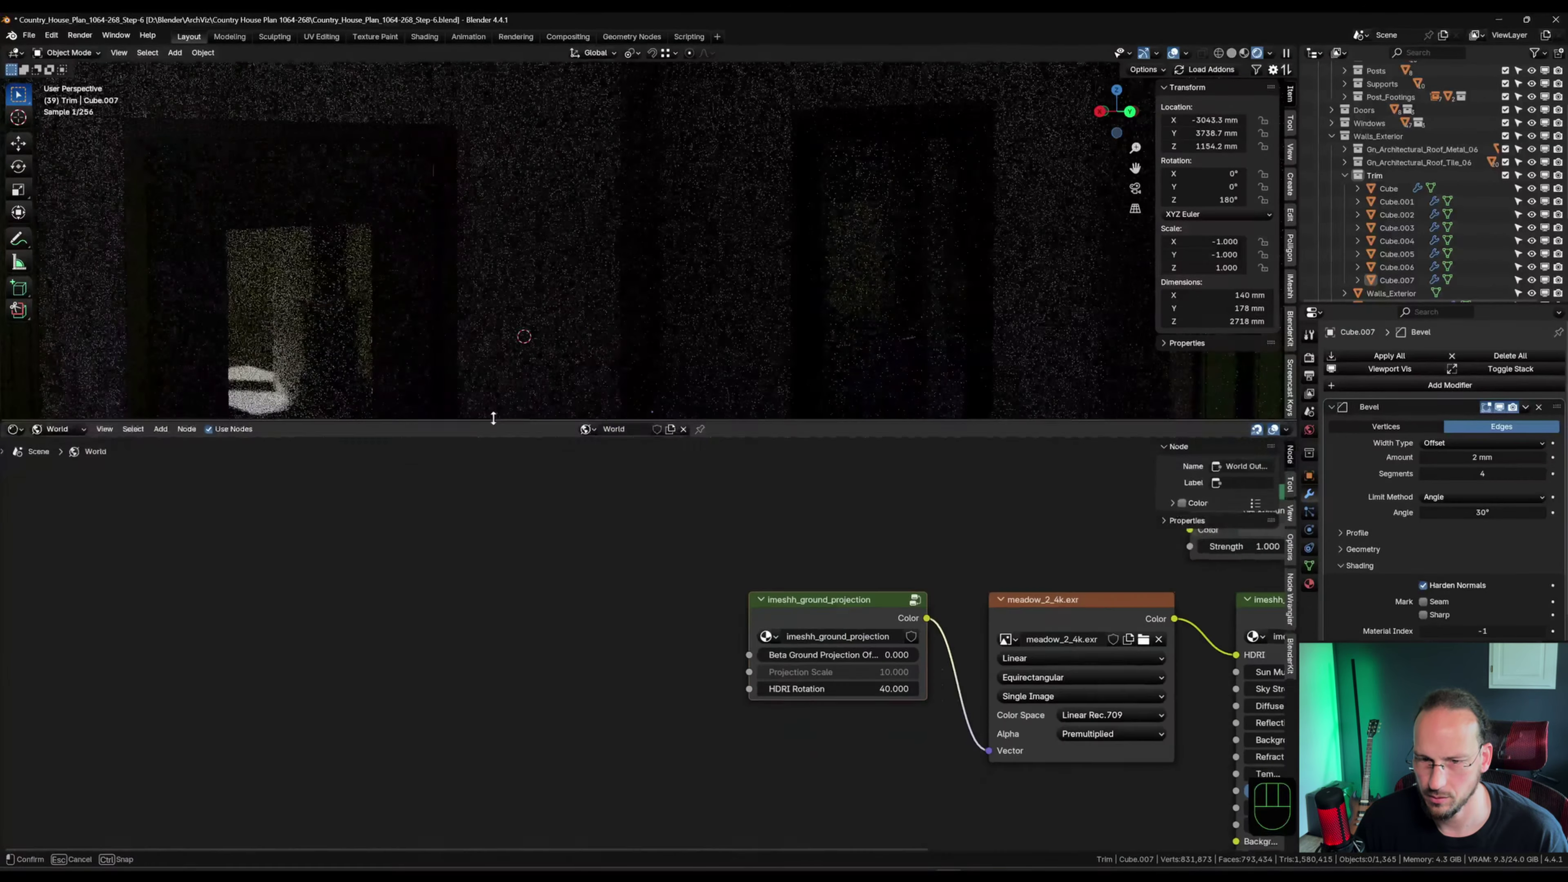
{"action": "left_click_drag", "start_coordinate": [819, 686], "coordinate": [970, 685]}
{"action": "left_click_drag", "start_coordinate": [761, 418], "coordinate": [777, 815]}
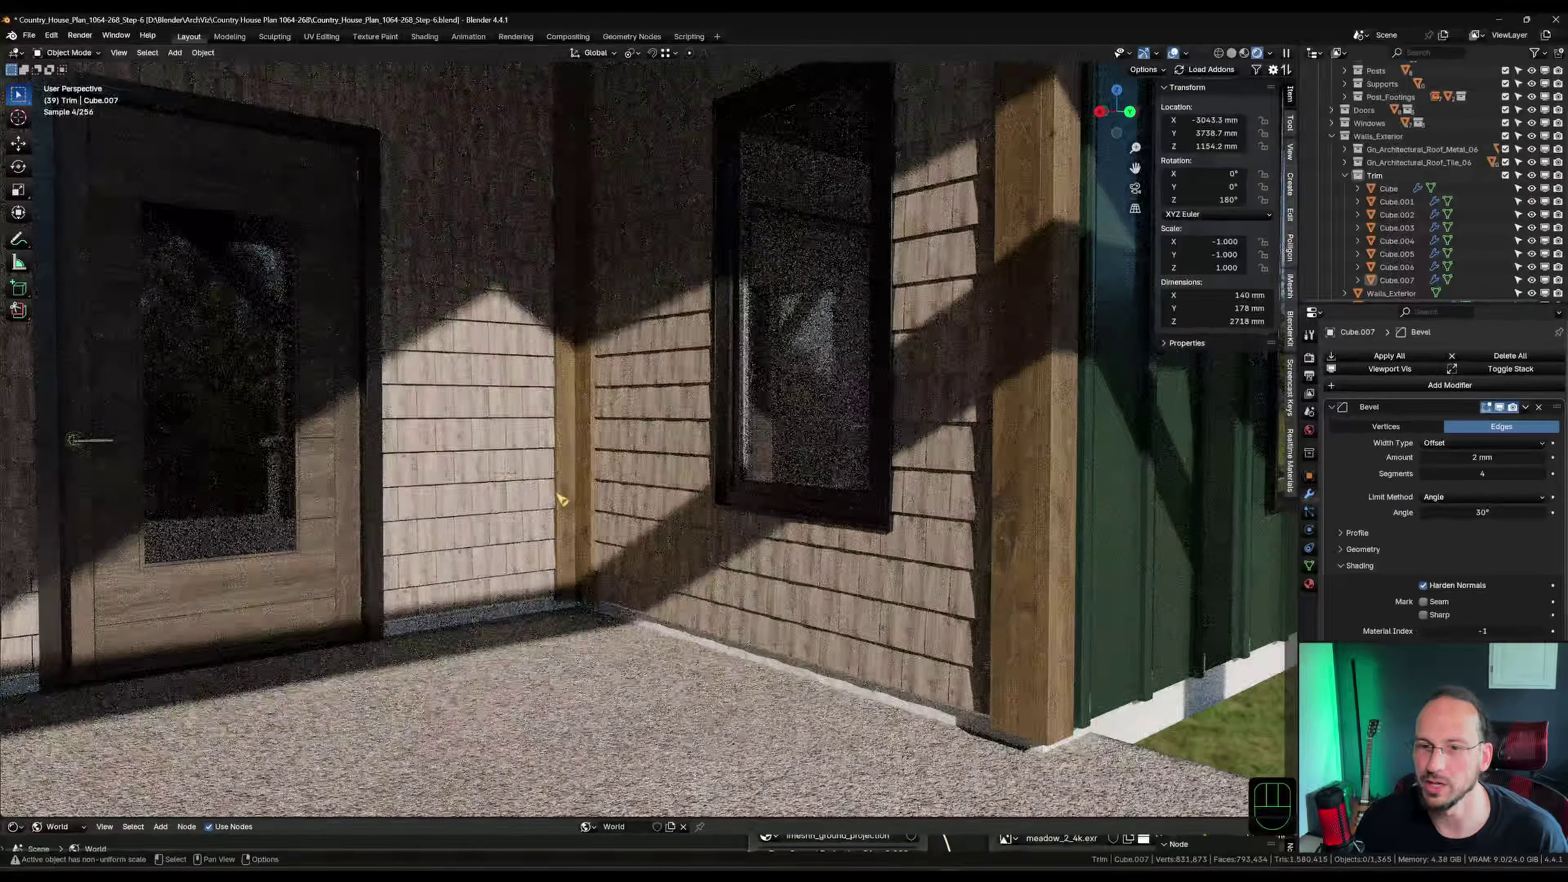
{"action": "middle_click_drag", "start_coordinate": [935, 553], "coordinate": [765, 576], "text": "shift"}
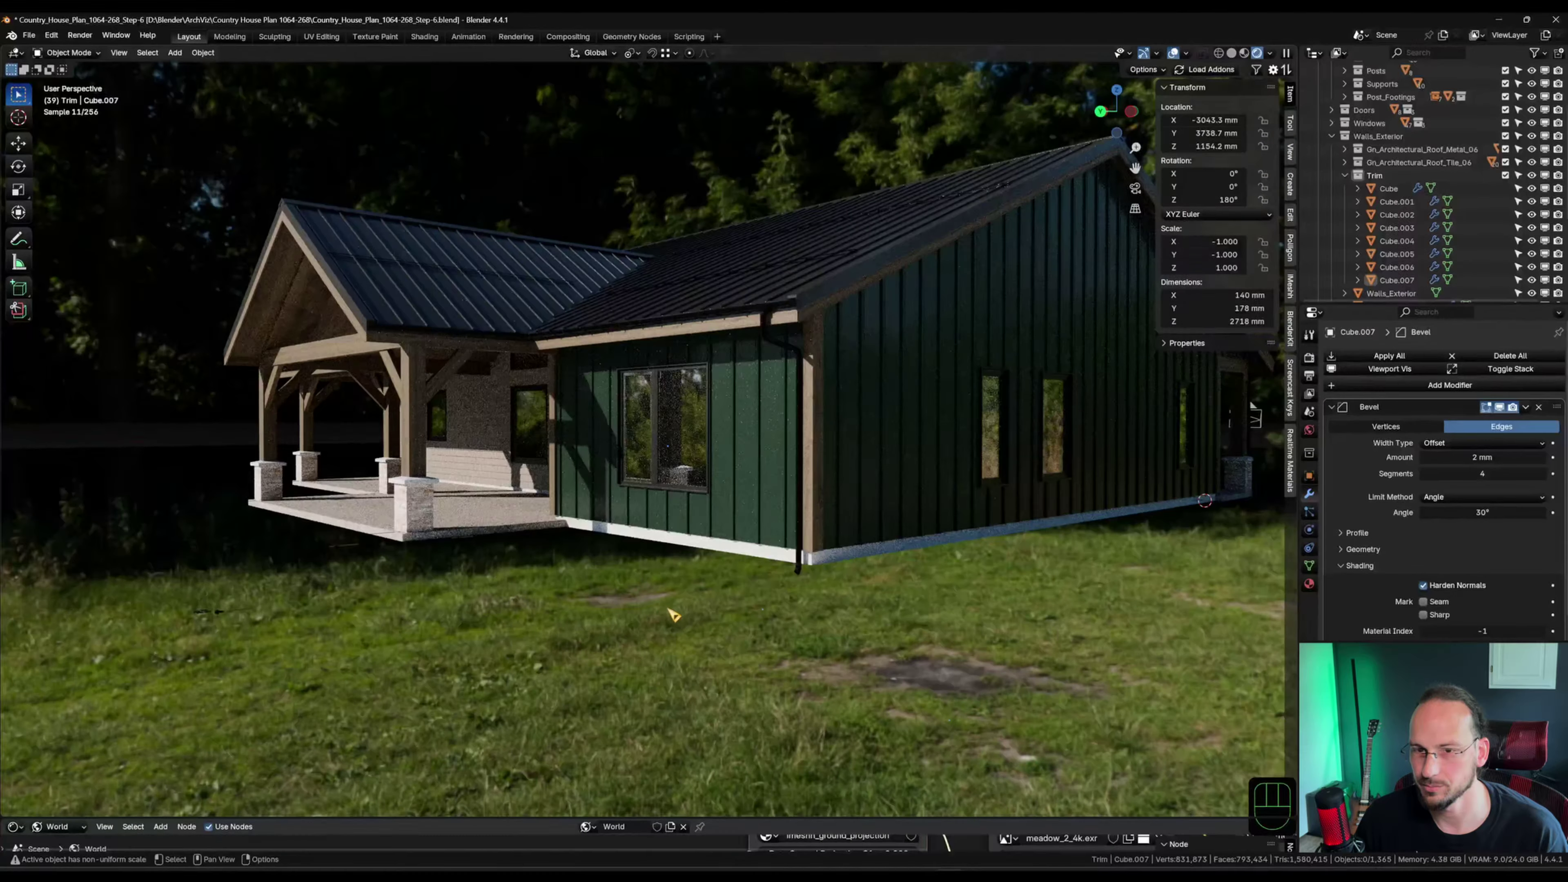
Set the HDRI Rotation of the world's ground projection node to 40.
{"action": "left_click_drag", "start_coordinate": [893, 818], "coordinate": [852, 552]}
{"action": "left_click", "coordinate": [834, 755]}
{"action": "type", "text": "40"}
{"action": "key", "text": "Return"}
Review the rendered front of the house, collapse the node editor and look through the scene camera.
{"action": "middle_click_drag", "start_coordinate": [766, 287], "coordinate": [885, 325], "text": "shift"}
{"action": "scroll", "coordinate": [886, 325], "scroll_direction": "down", "scroll_amount": 5}
{"action": "middle_click_drag", "start_coordinate": [679, 364], "coordinate": [621, 309], "text": "shift"}
{"action": "middle_click_drag", "start_coordinate": [621, 309], "coordinate": [645, 364]}
{"action": "scroll", "coordinate": [645, 365], "scroll_direction": "up", "scroll_amount": 3}
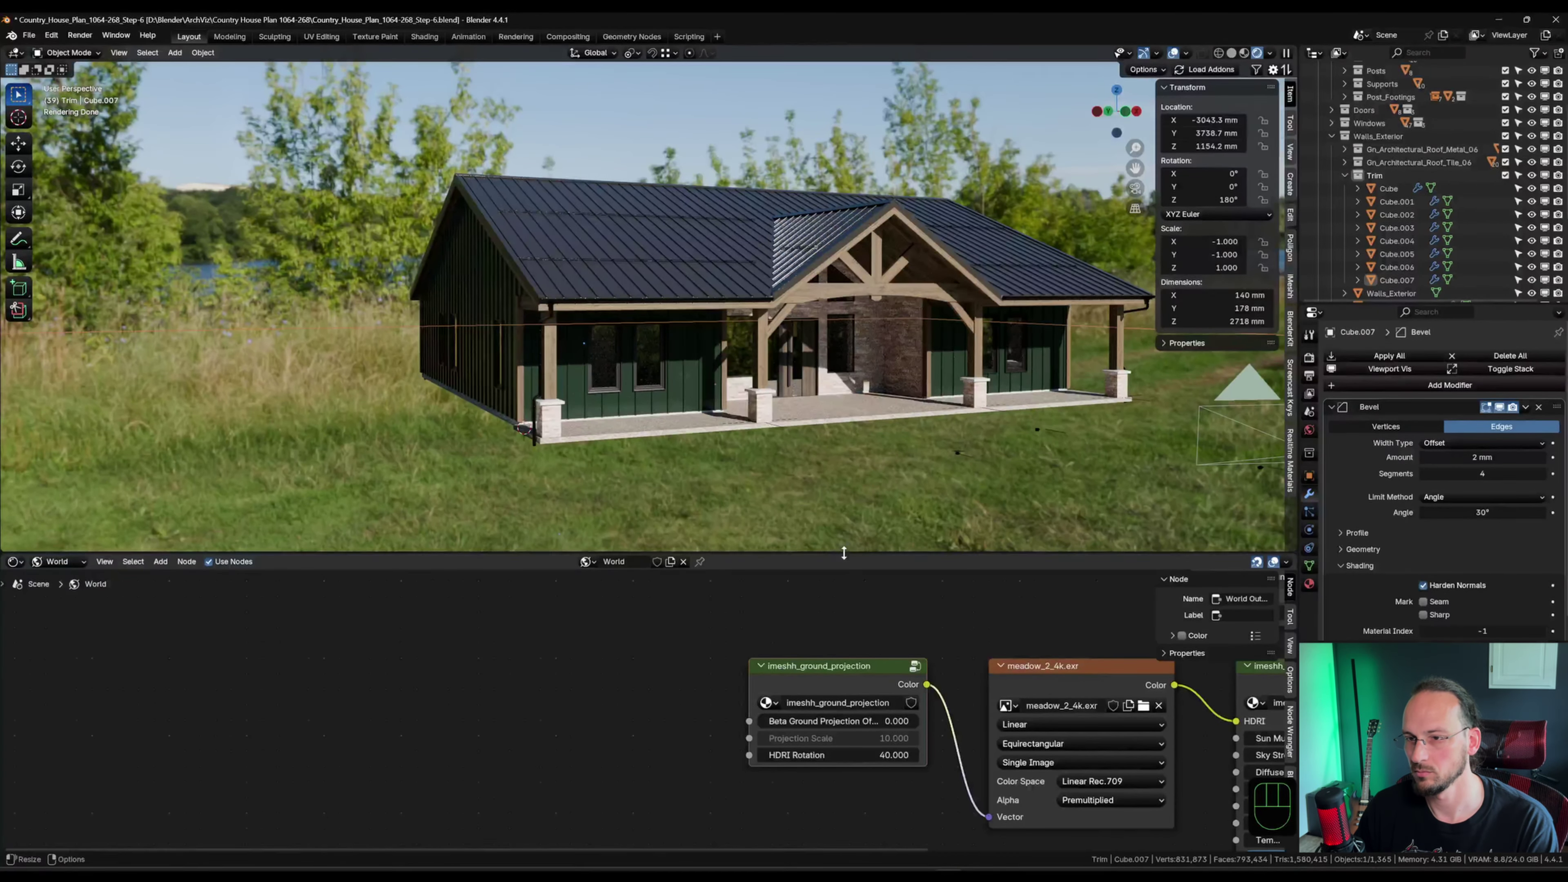
{"action": "left_click_drag", "start_coordinate": [841, 550], "coordinate": [865, 831]}
{"action": "key", "text": "KP_0"}
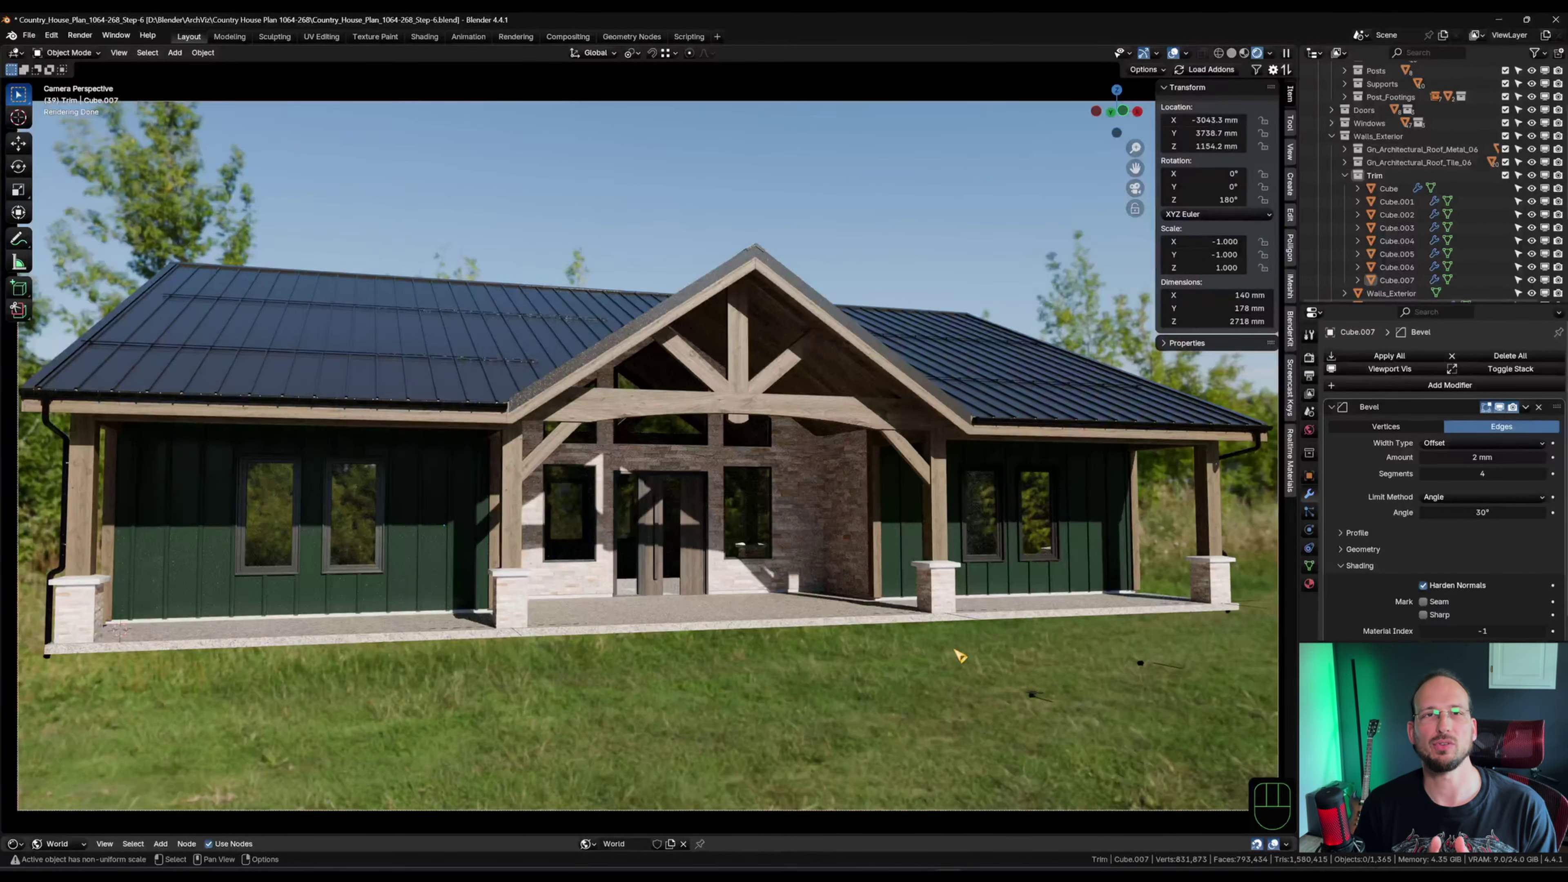